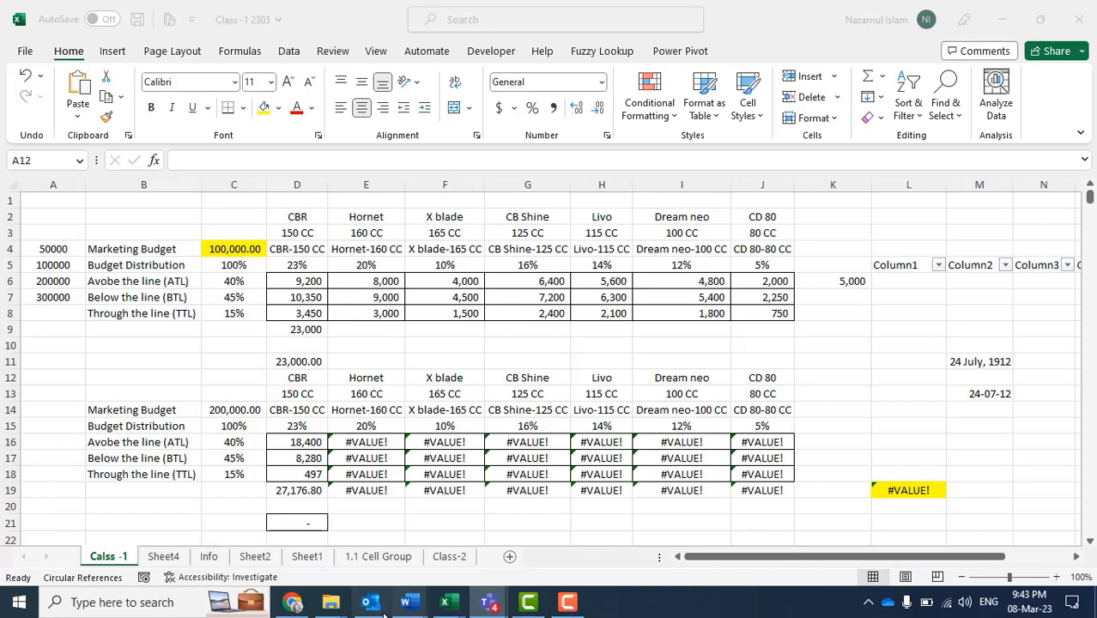
Go to the Excel folder in My Drive through File Explorer and open the Excel essentials Google Sheets file.
mouse_move(318, 603)
left_click(307, 568)
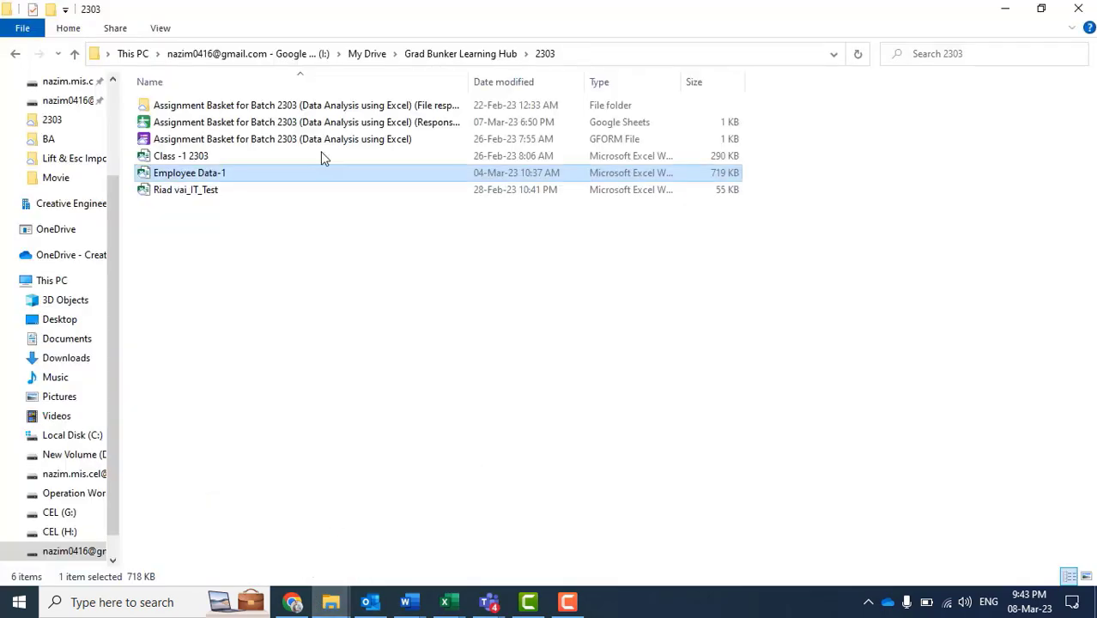
left_click(12, 54)
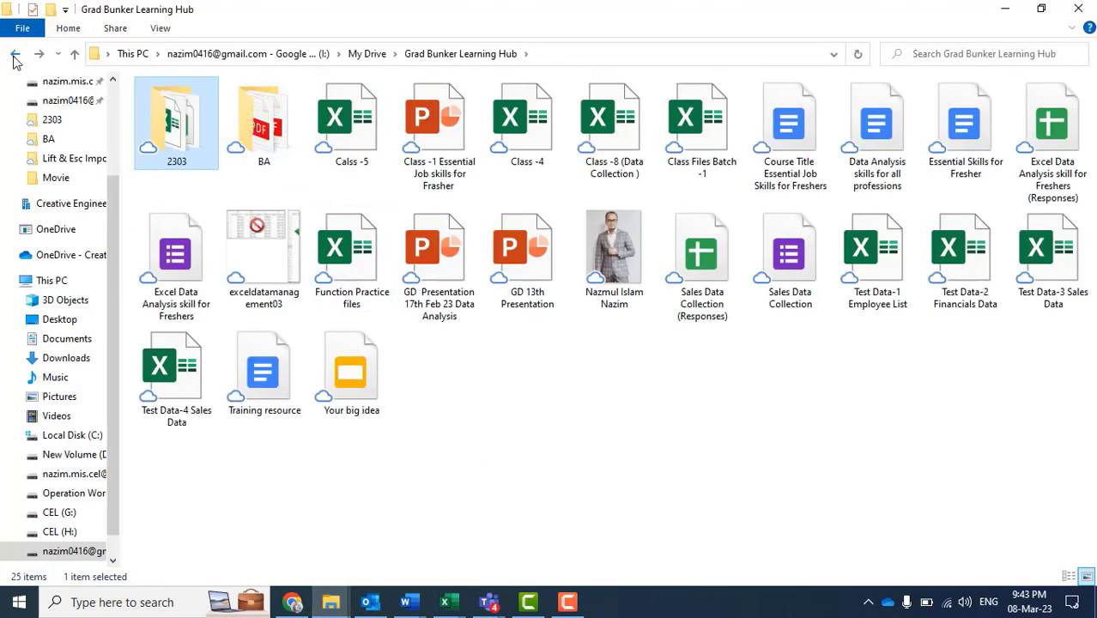
left_click(14, 57)
left_click(183, 158)
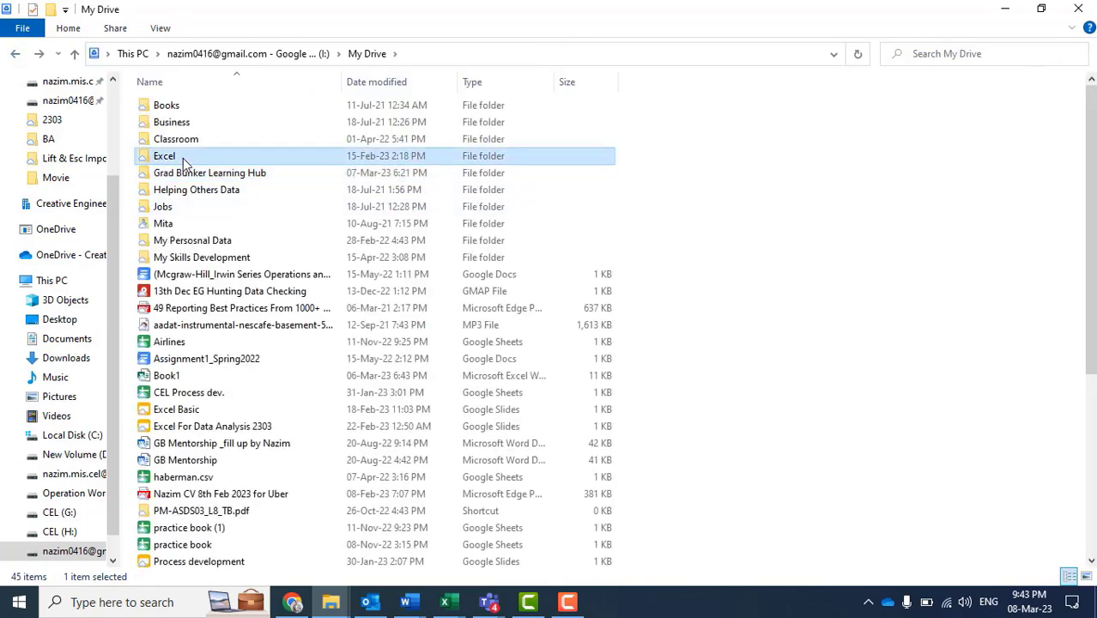
double_click(183, 158)
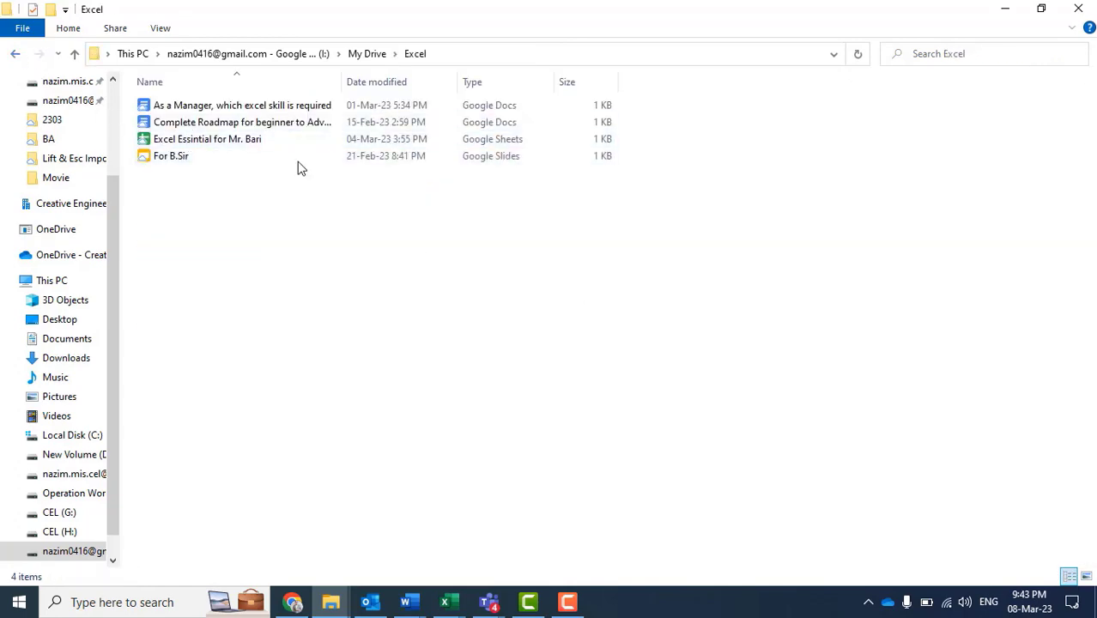
double_click(206, 143)
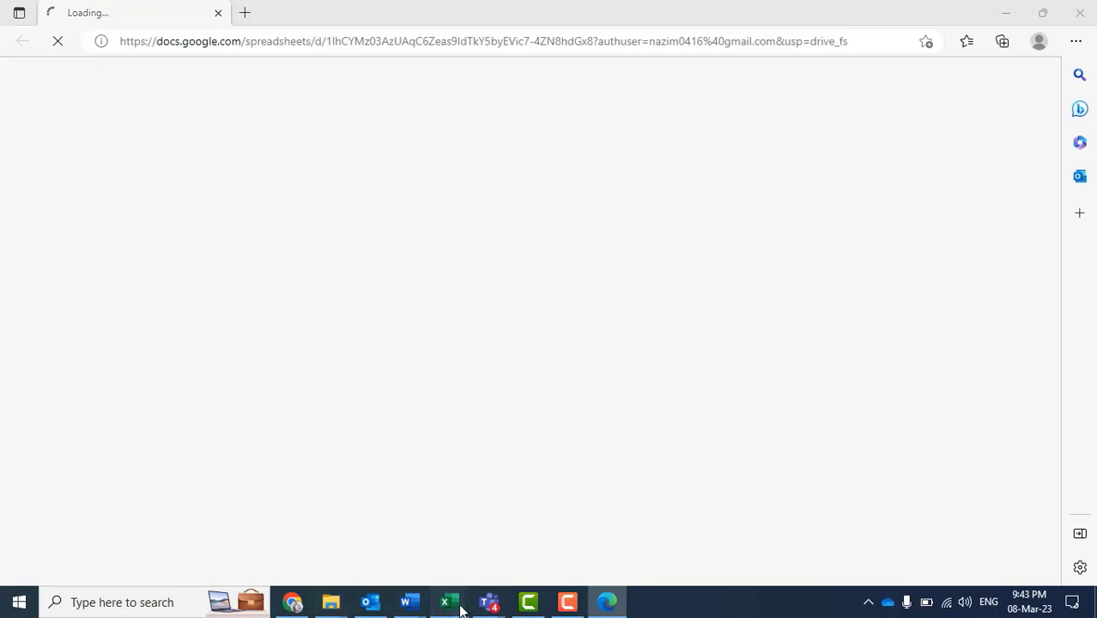
Switch to the Class -1 2303 workbook in Excel, view Sheet4 and return to the Calss -1 sheet.
mouse_move(461, 610)
left_click(483, 547)
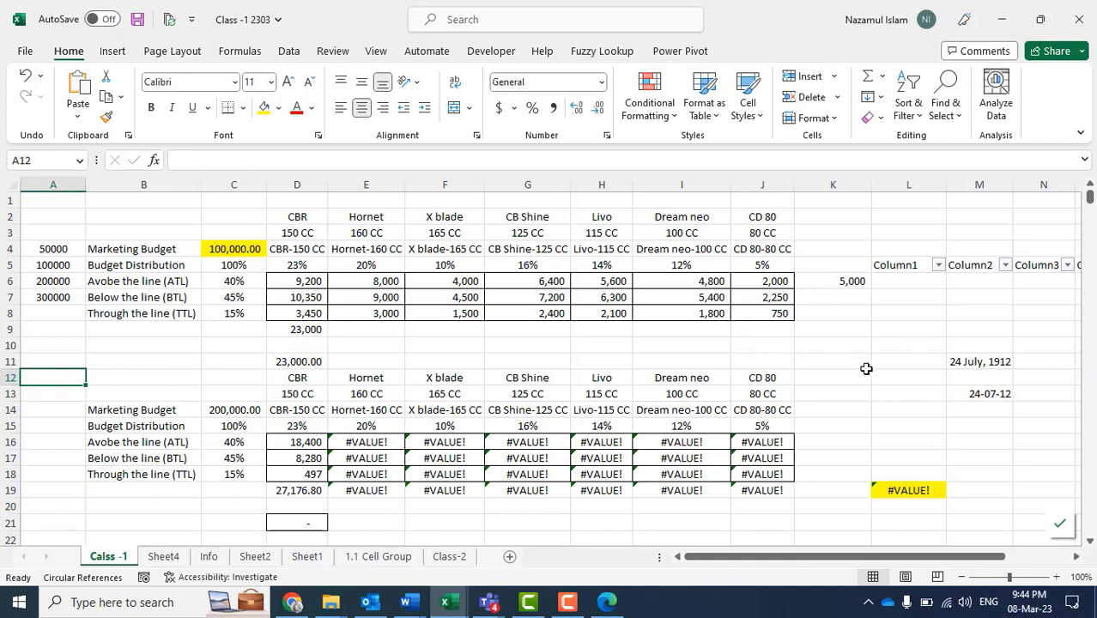
left_click(847, 342)
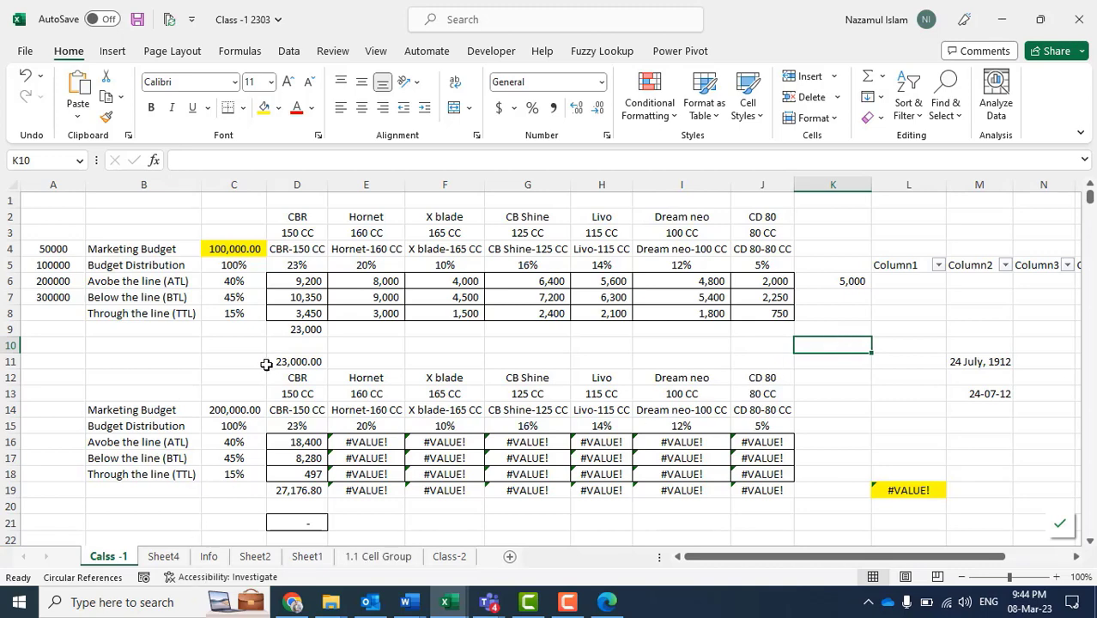
left_click(164, 558)
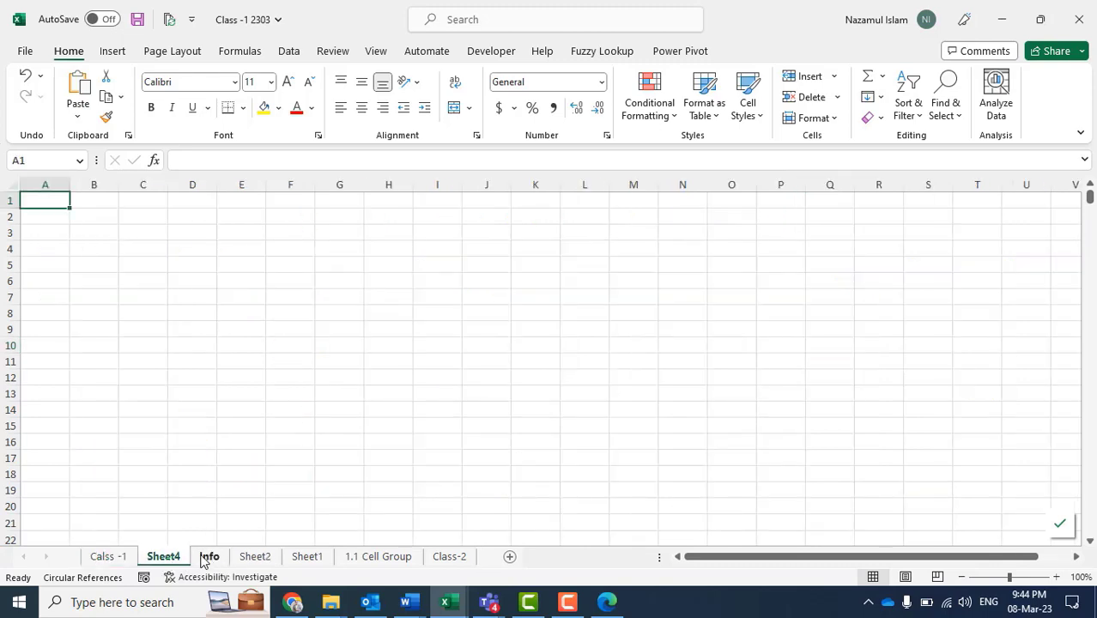
left_click(110, 558)
left_click(437, 348)
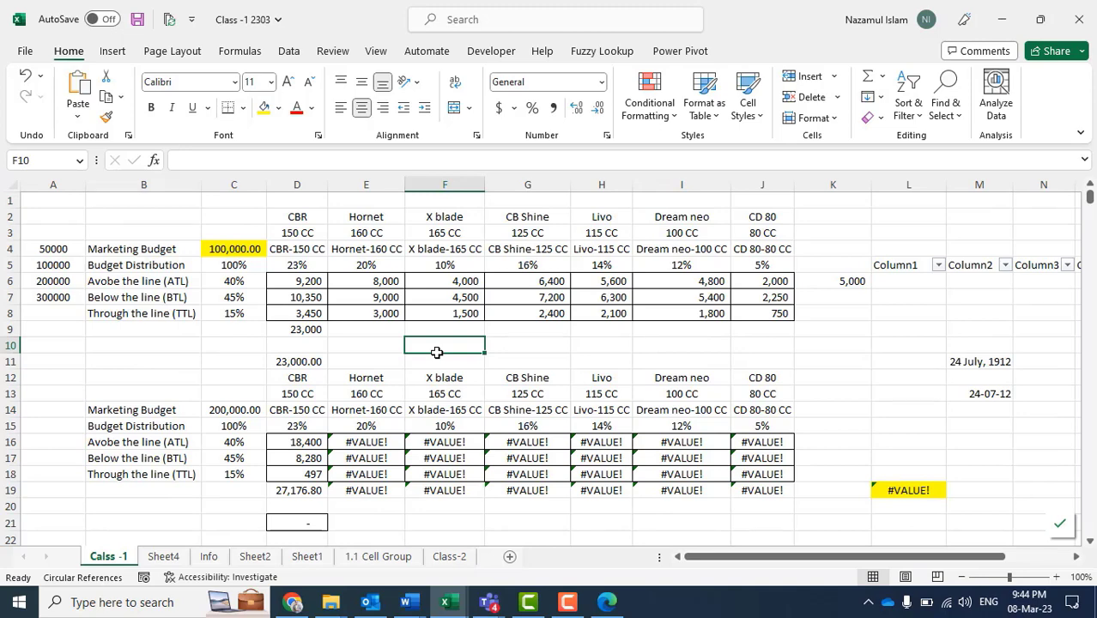
Examine the budget and allocation formulas in both Calss -1 tables, and view the 1.1 Cell Group and Sheet1 sheets.
left_click(219, 361)
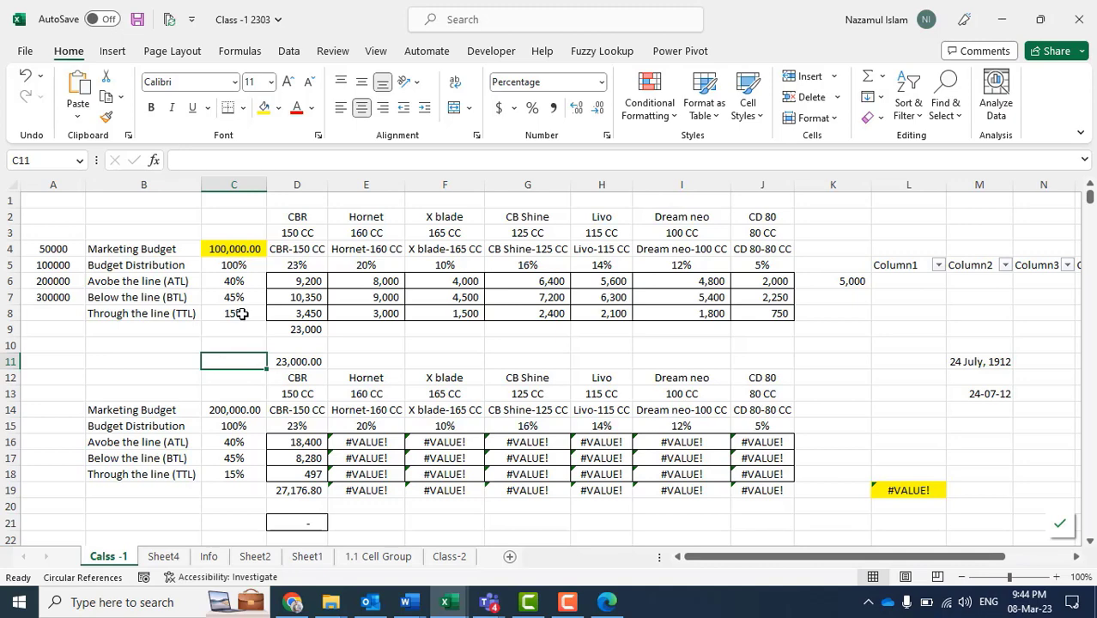
left_click(302, 266)
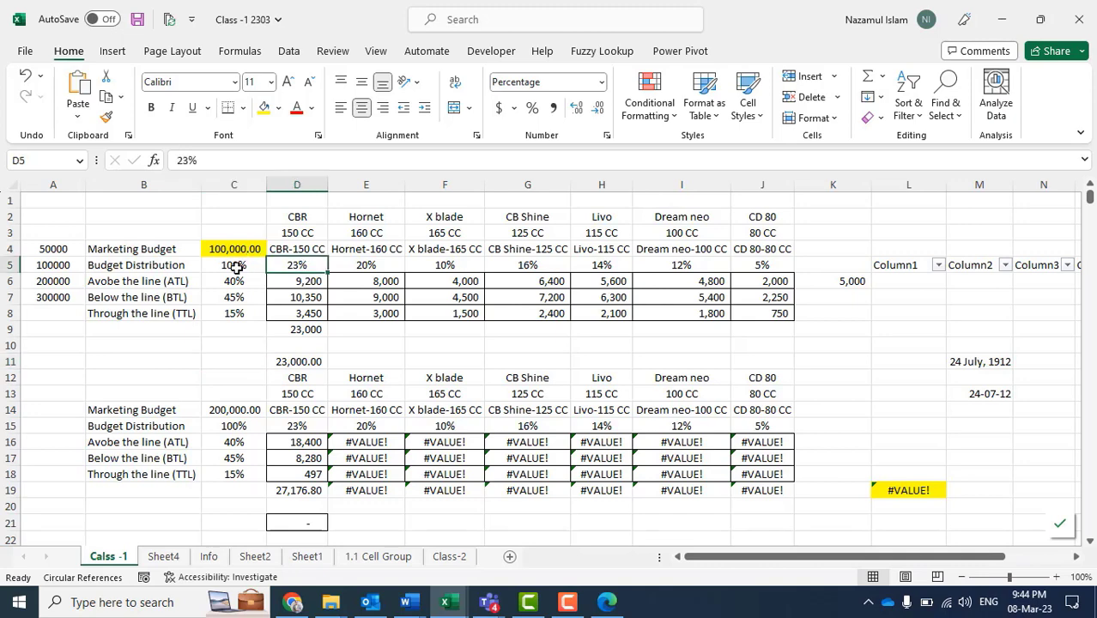
left_click(236, 264)
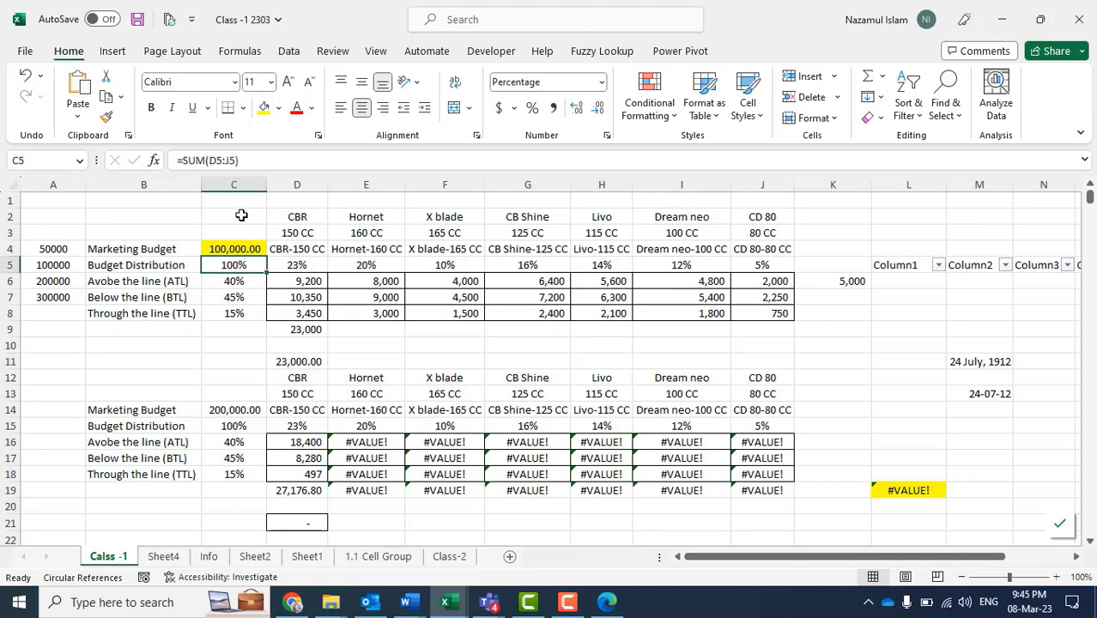
left_click(243, 411)
left_click(302, 440)
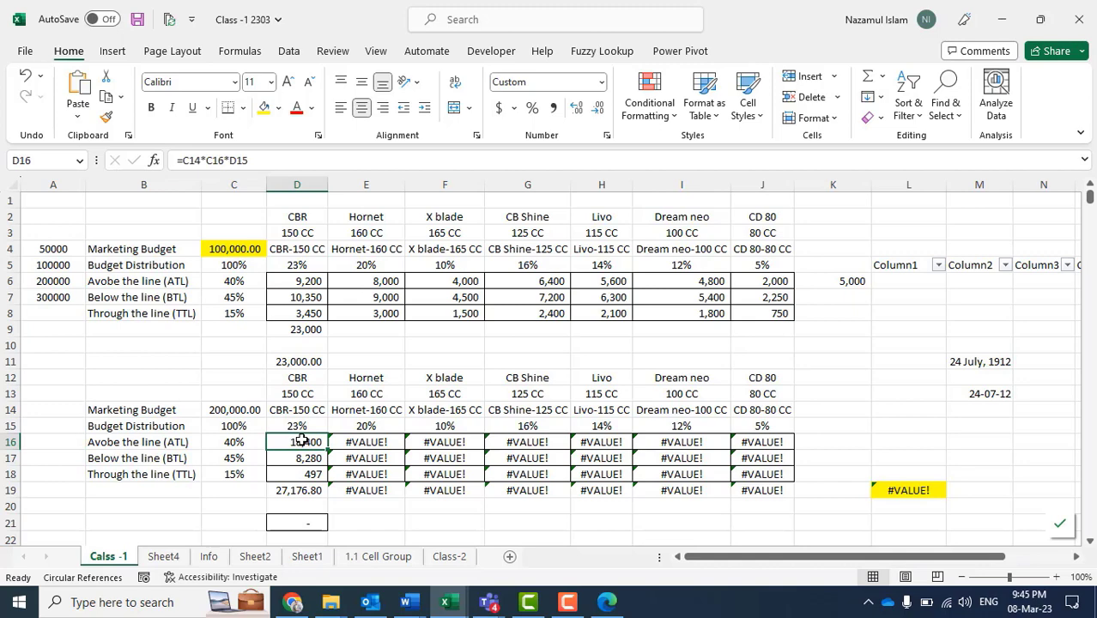
left_click(319, 279)
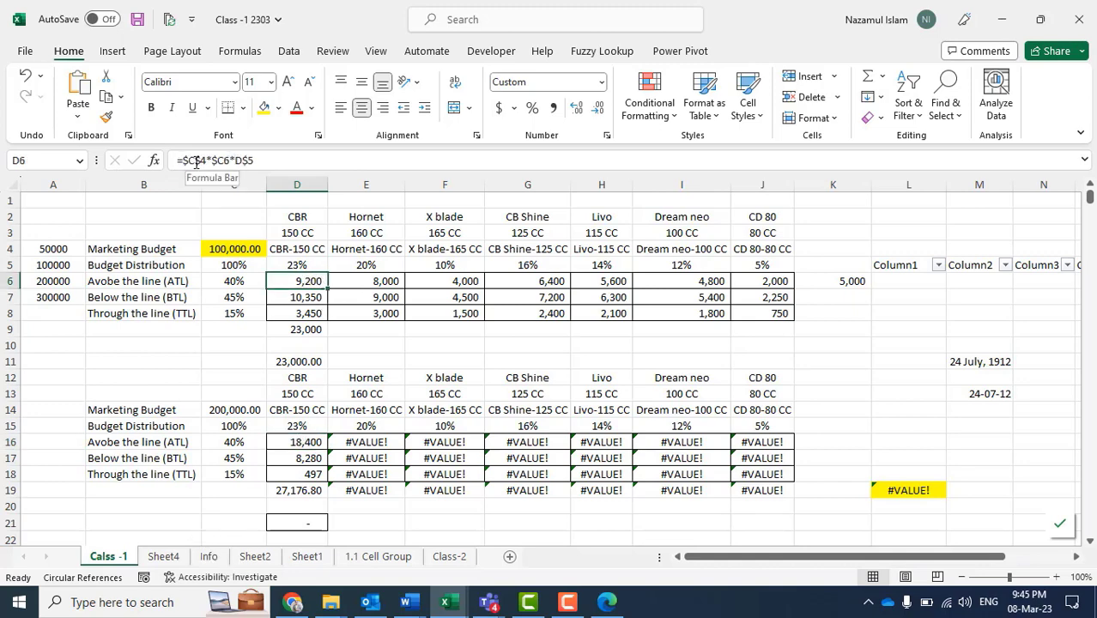
left_click(239, 249)
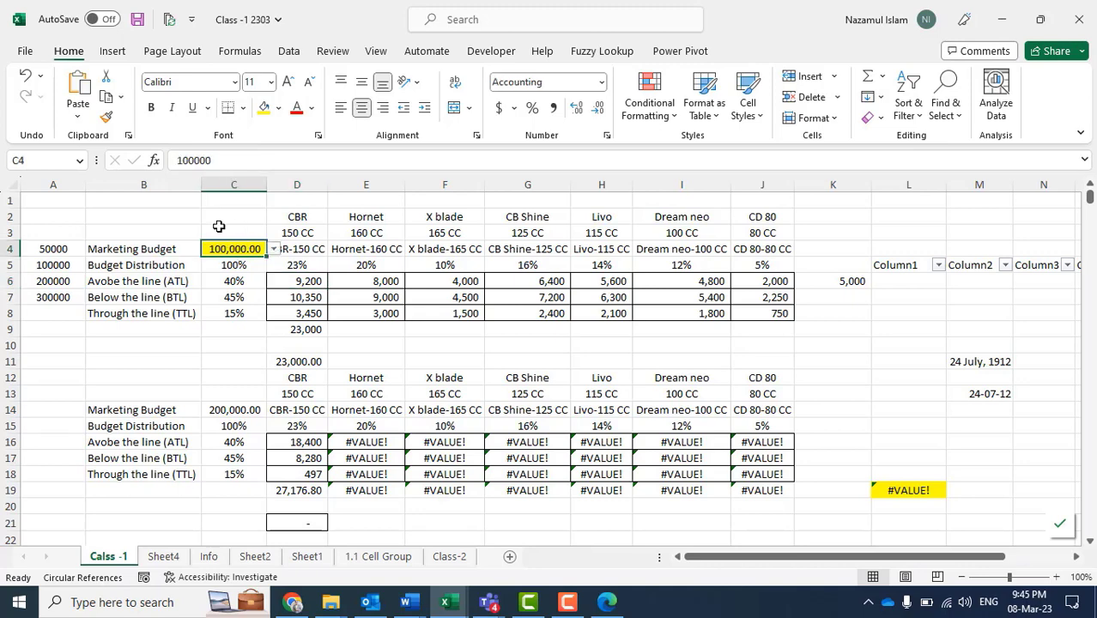
left_click(278, 286)
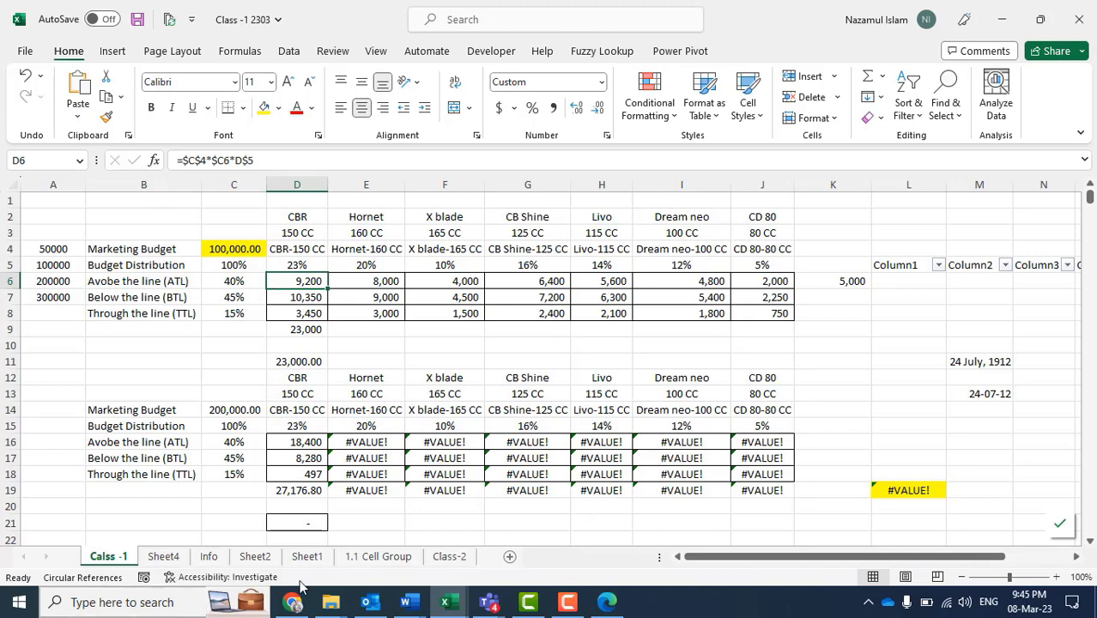
left_click(379, 557)
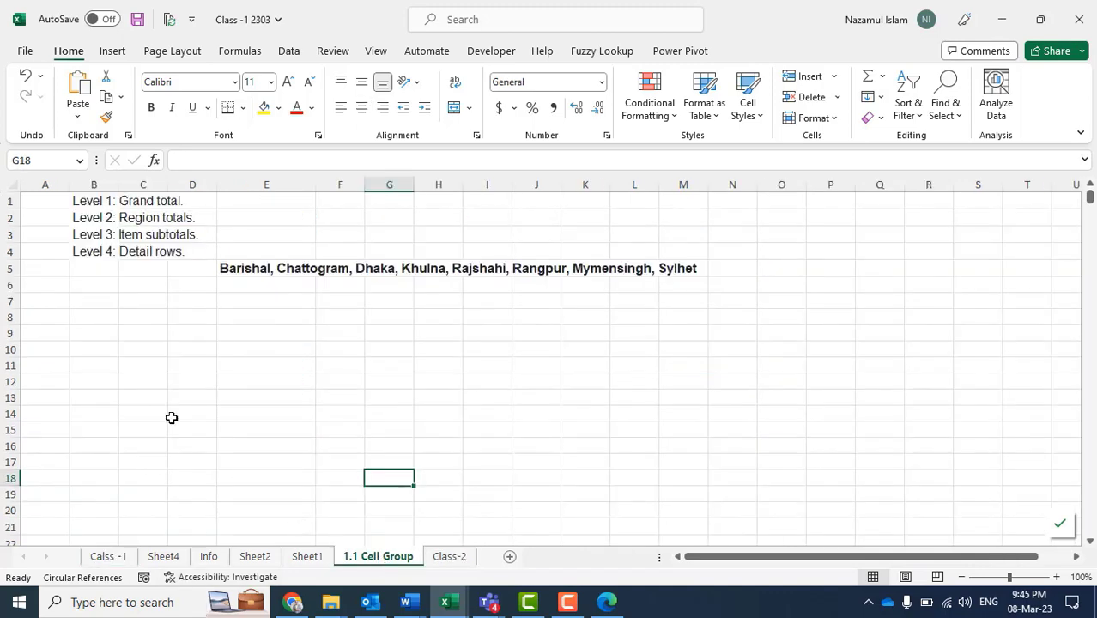
left_click(305, 558)
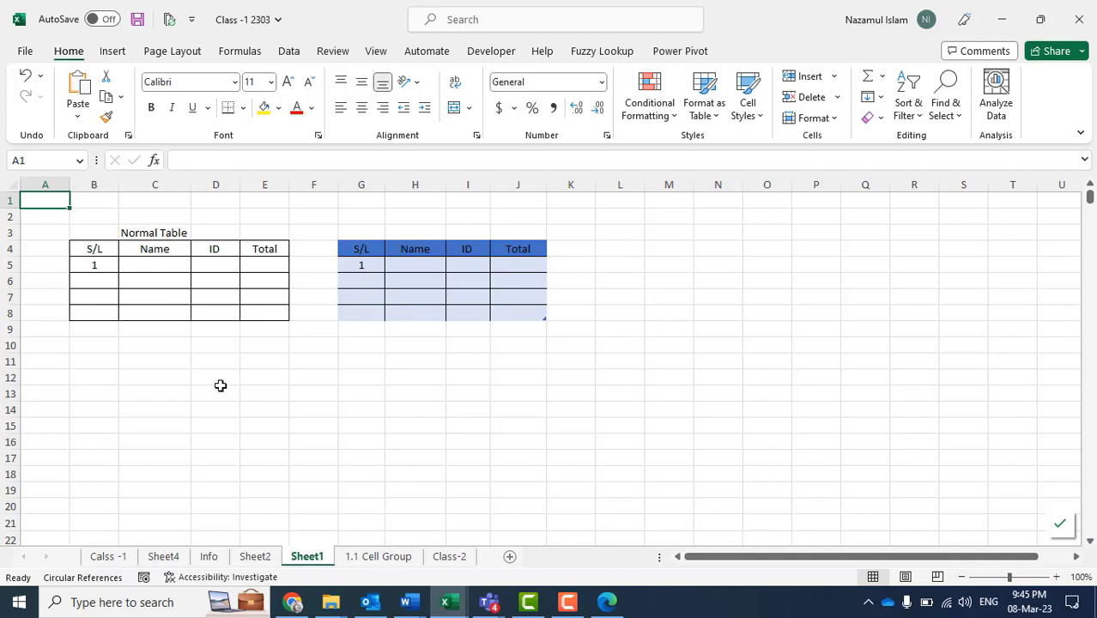
Switch to the Sales Database spreadsheet in Chrome, display the formulas on the Live KPI sheet and return to showing values.
left_click(291, 603)
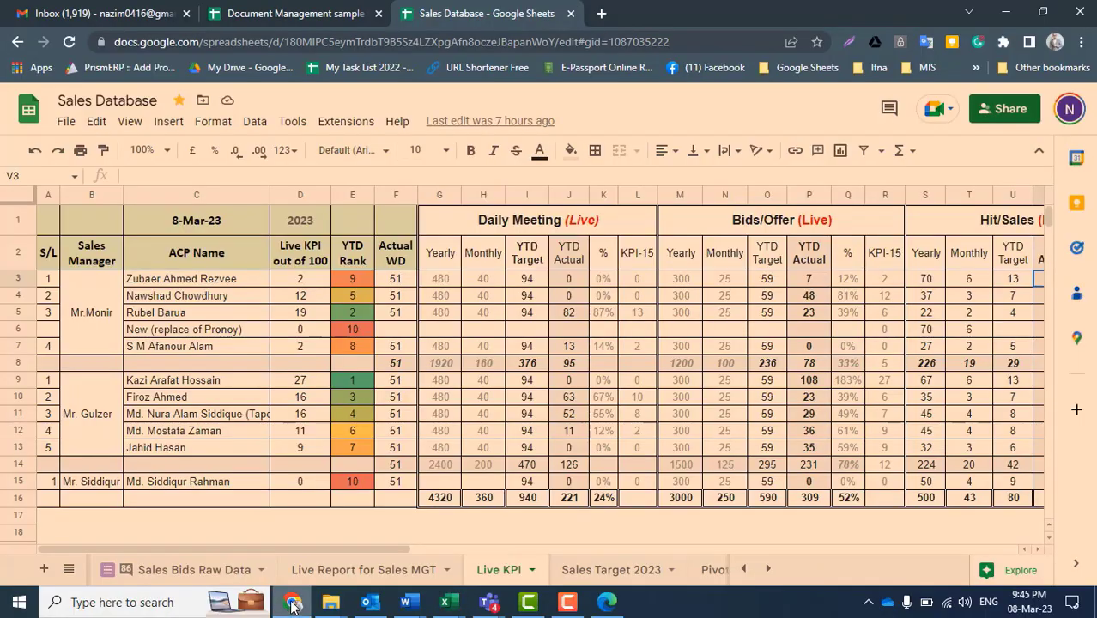
left_click(212, 532)
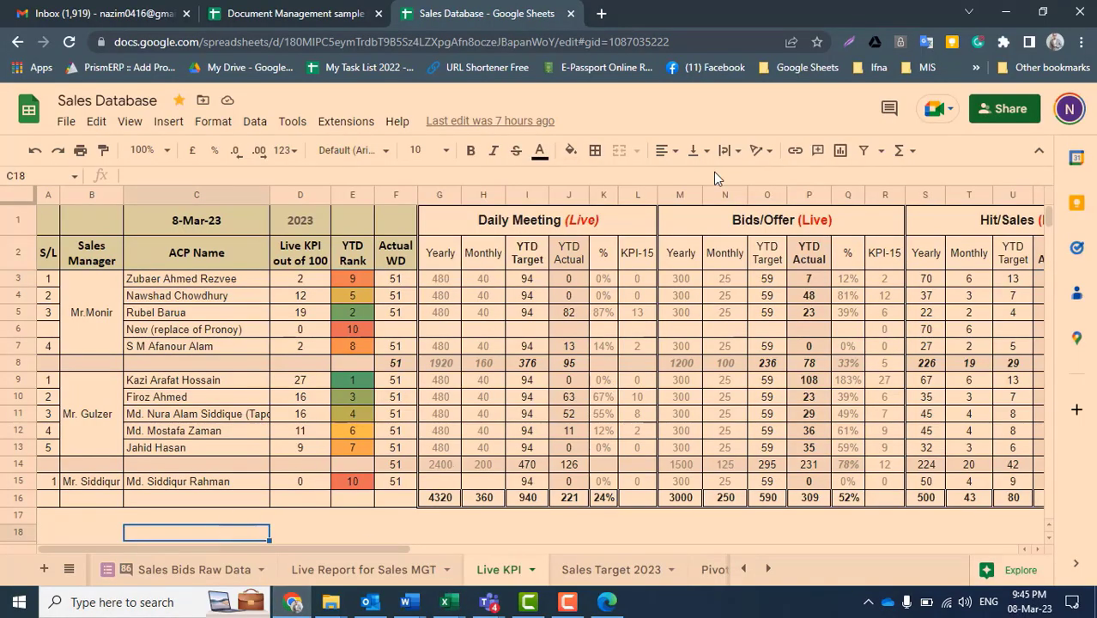
type("`")
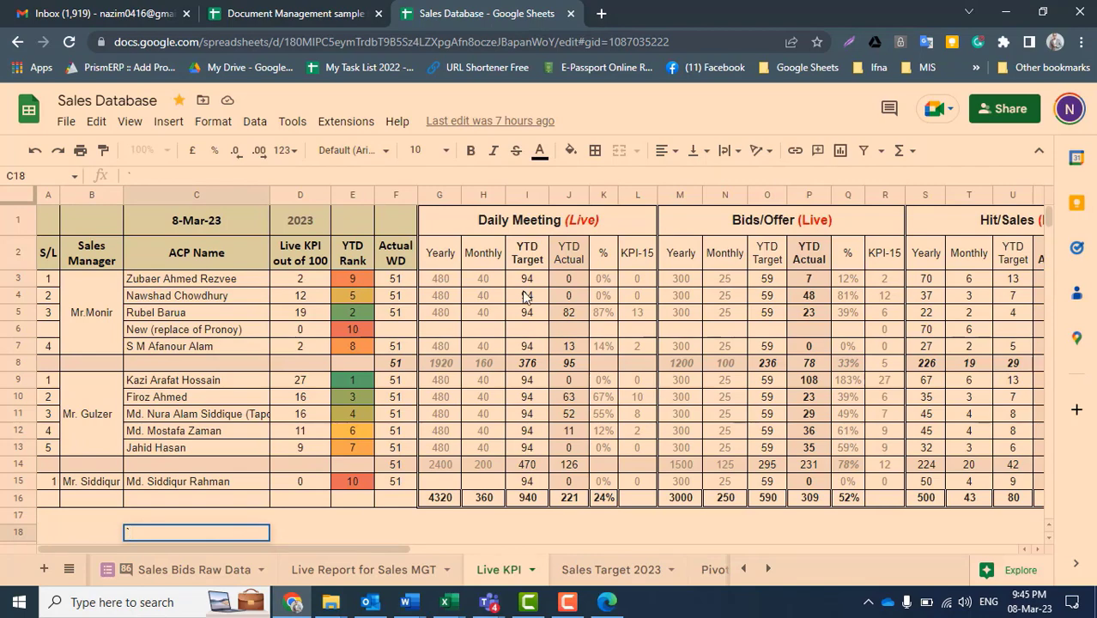
left_click(301, 534)
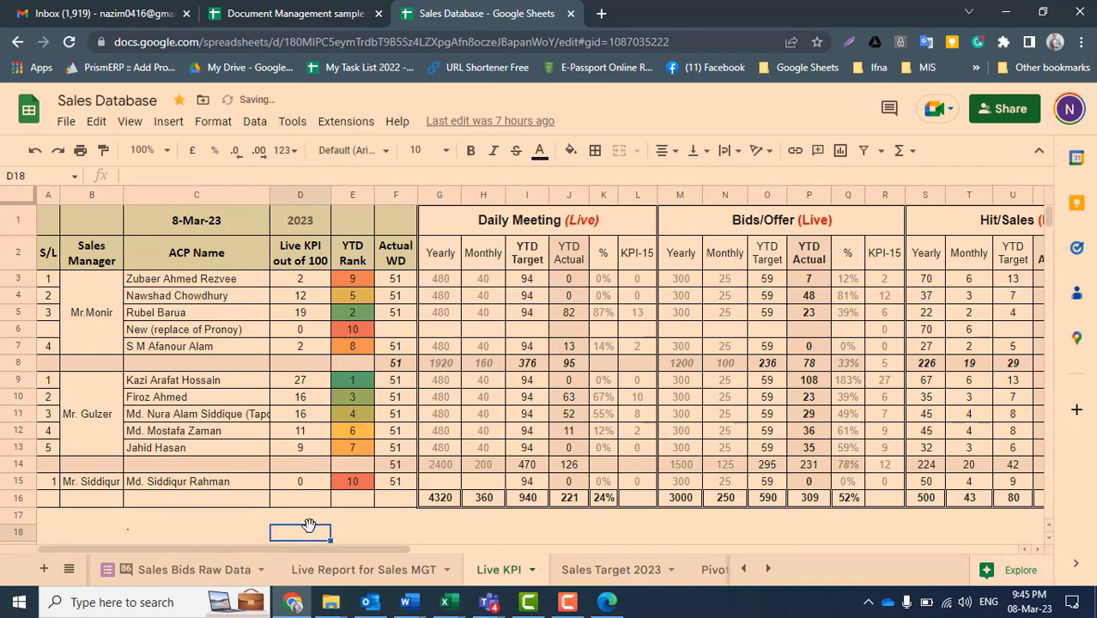
key("ctrl+grave")
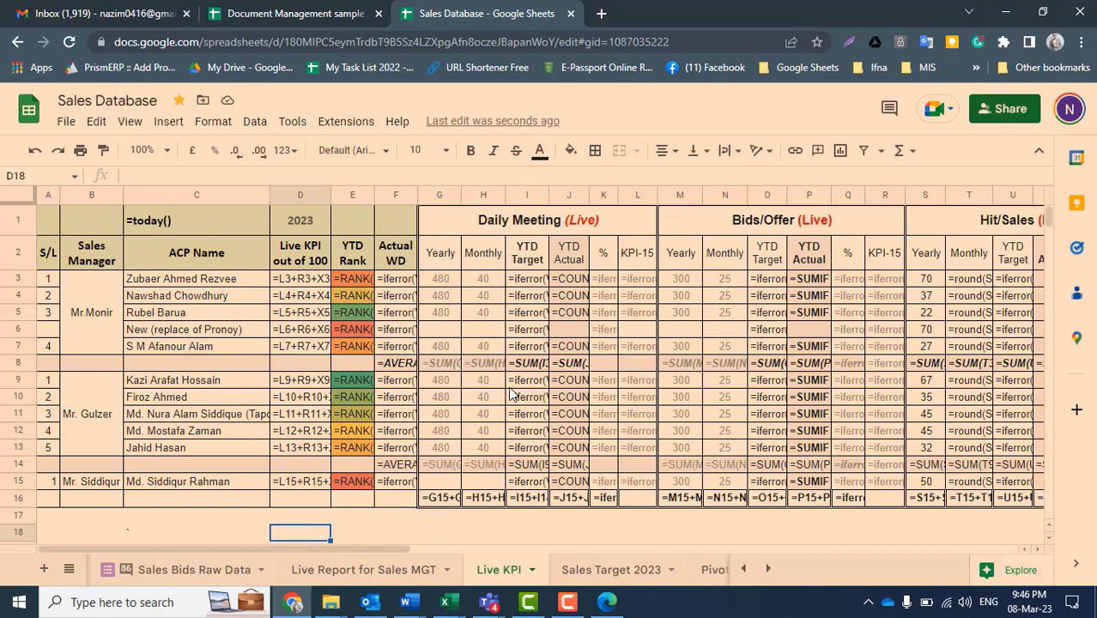
key("ctrl+grave")
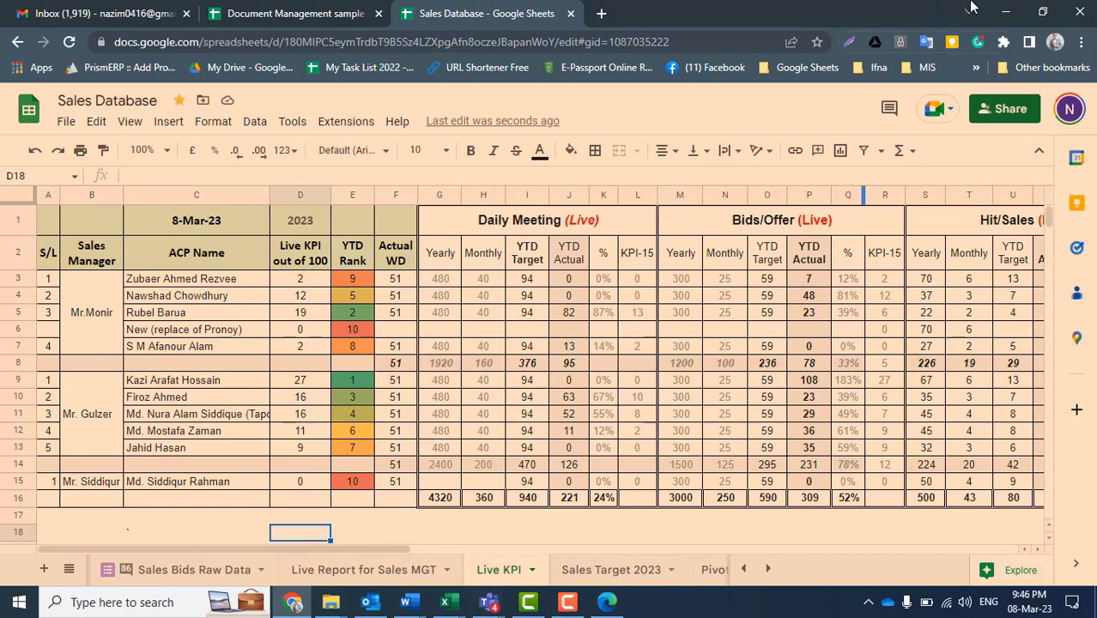
Minimize Chrome and bring up the Employee Data-1 workbook among the open Excel workbooks.
left_click(1008, 12)
left_click(387, 458)
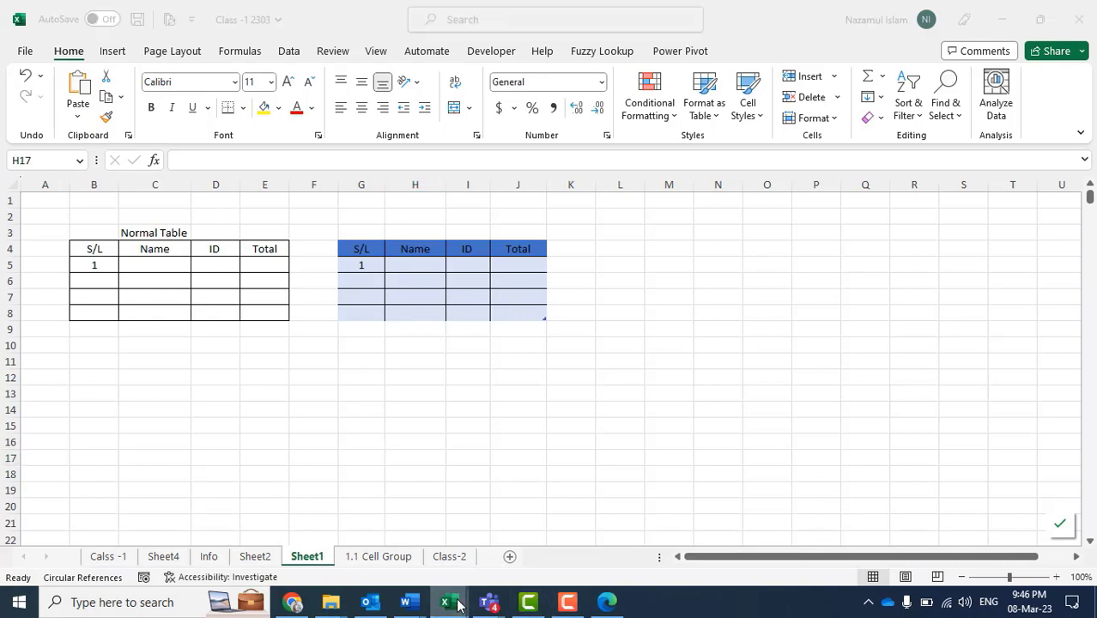
mouse_move(446, 602)
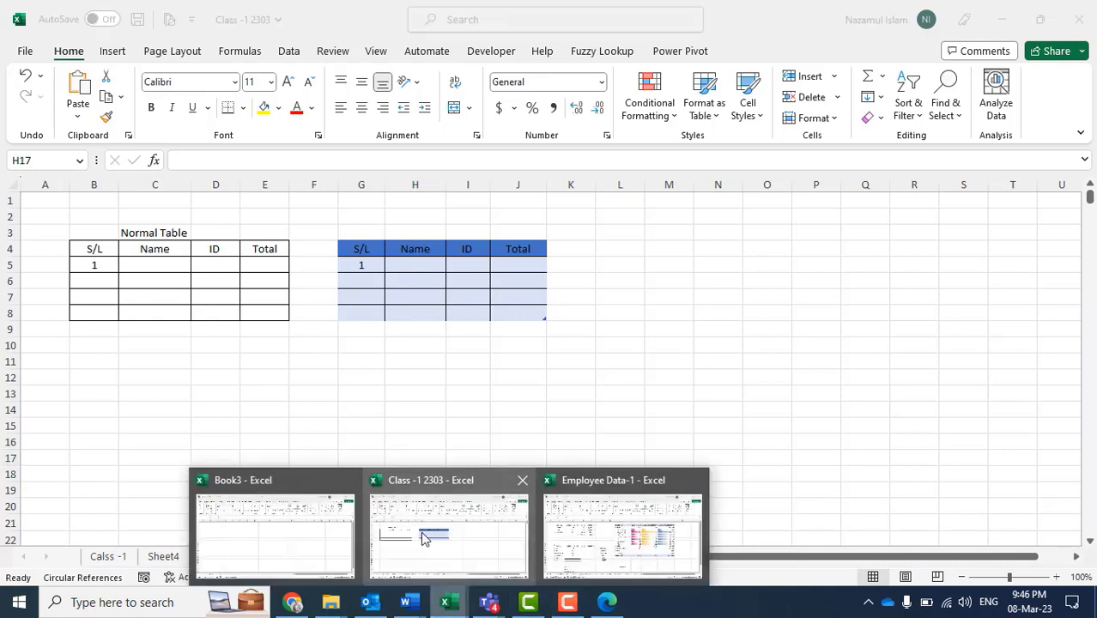
left_click(275, 528)
mouse_move(446, 601)
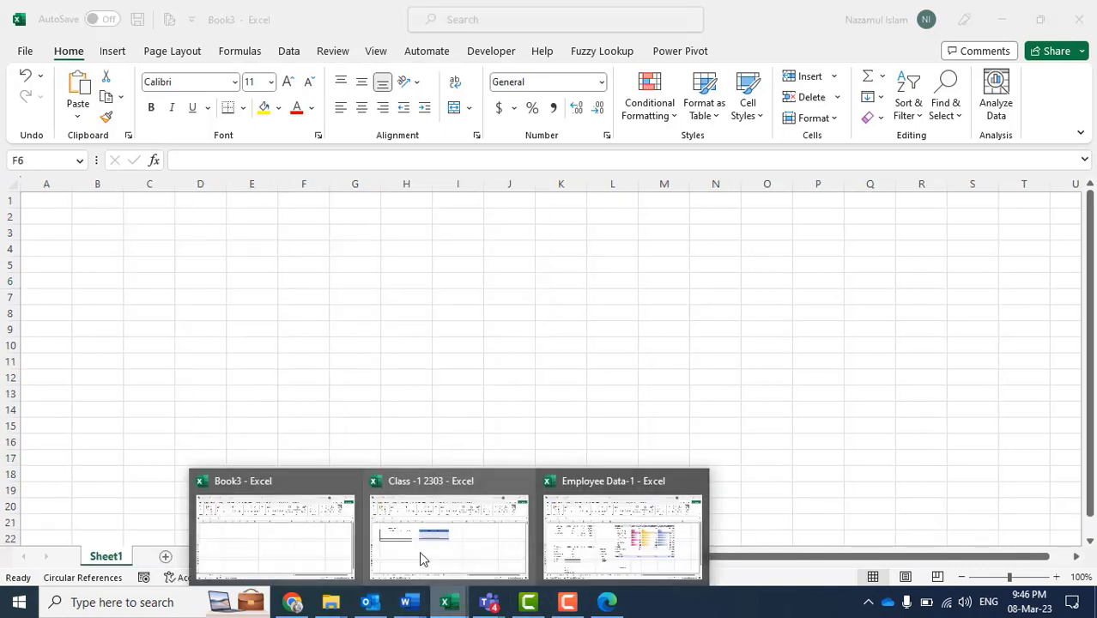
left_click(597, 531)
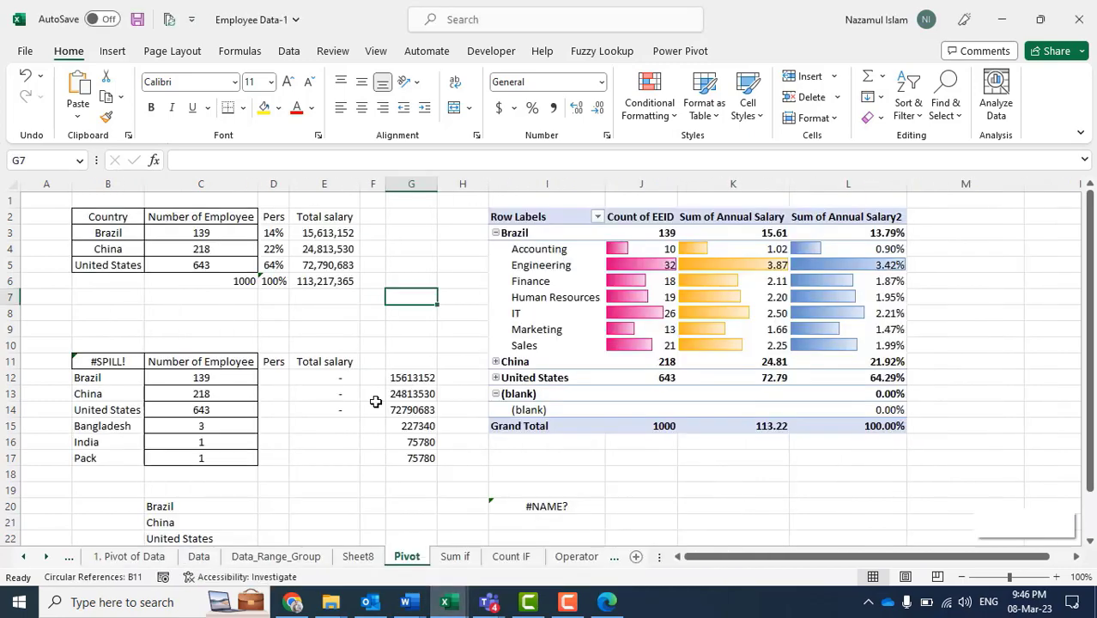
Examine the pivot table of employee count and annual salary by country and department on the Pivot sheet.
left_click(567, 261)
left_click(766, 314)
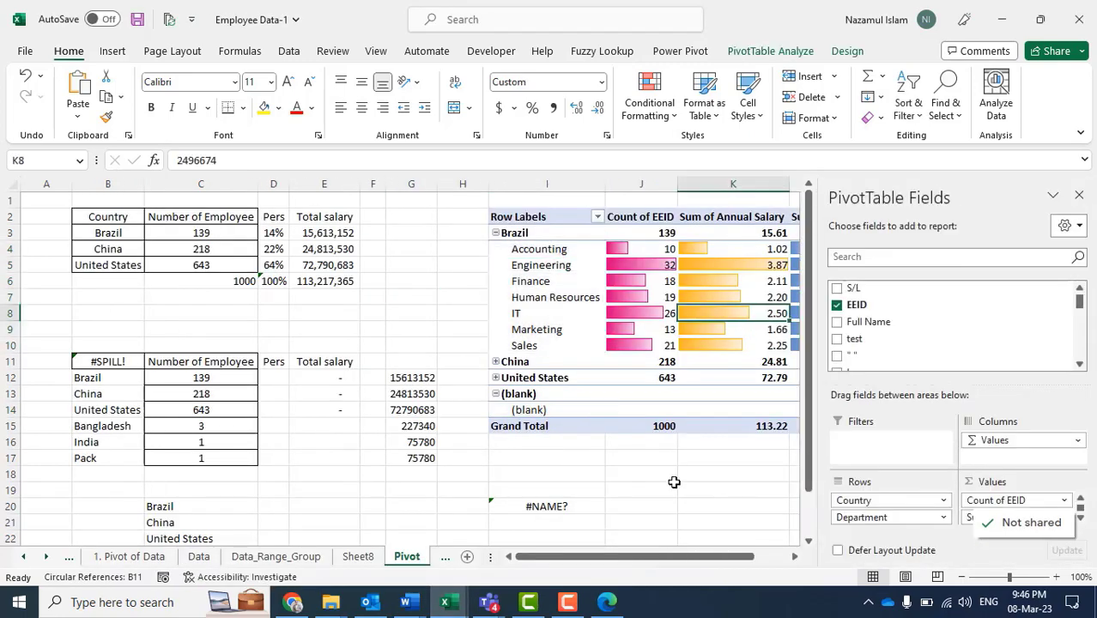
left_click(665, 488)
left_click(701, 476)
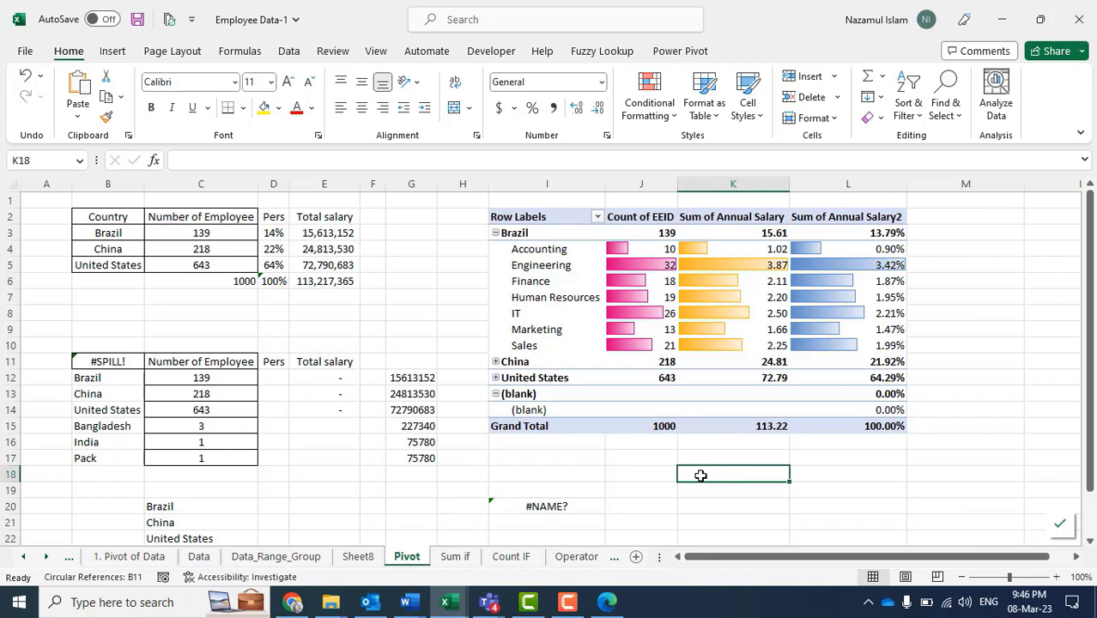
Examine the employee count and total salary cells in the two country tables, including their COUNTIF and SUMIF formulas.
left_click(395, 292)
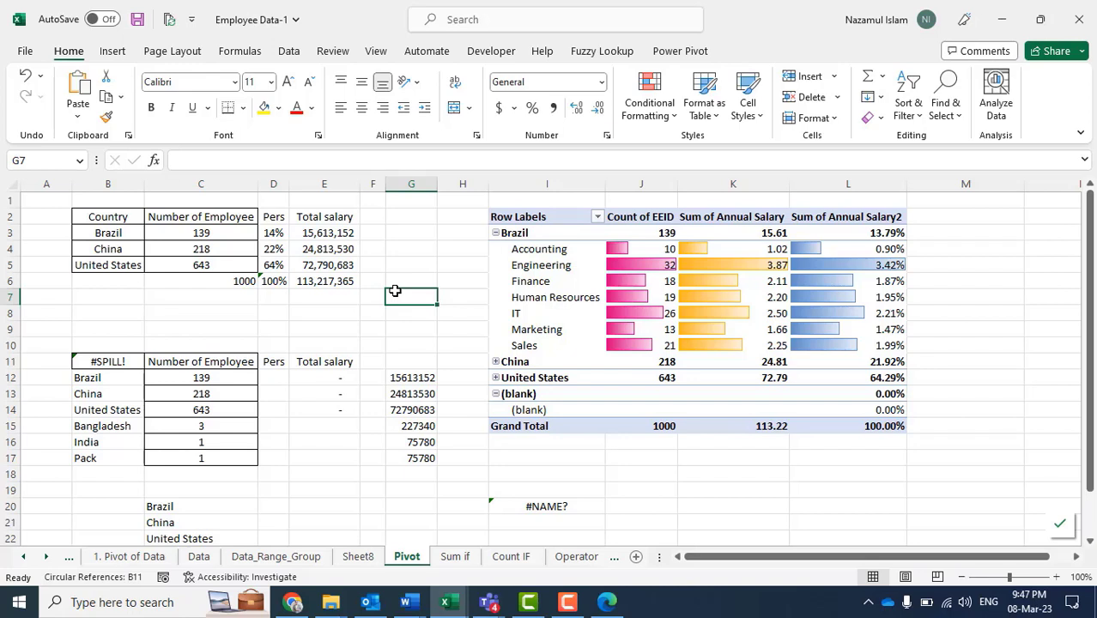
left_click(326, 229)
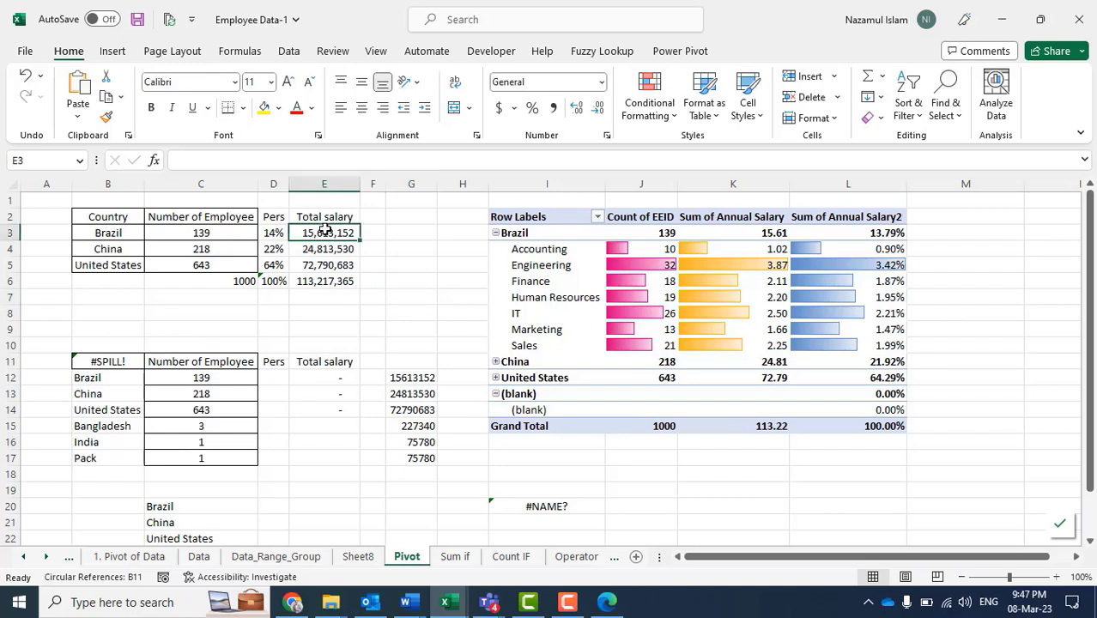
left_click(262, 246)
left_click(215, 234)
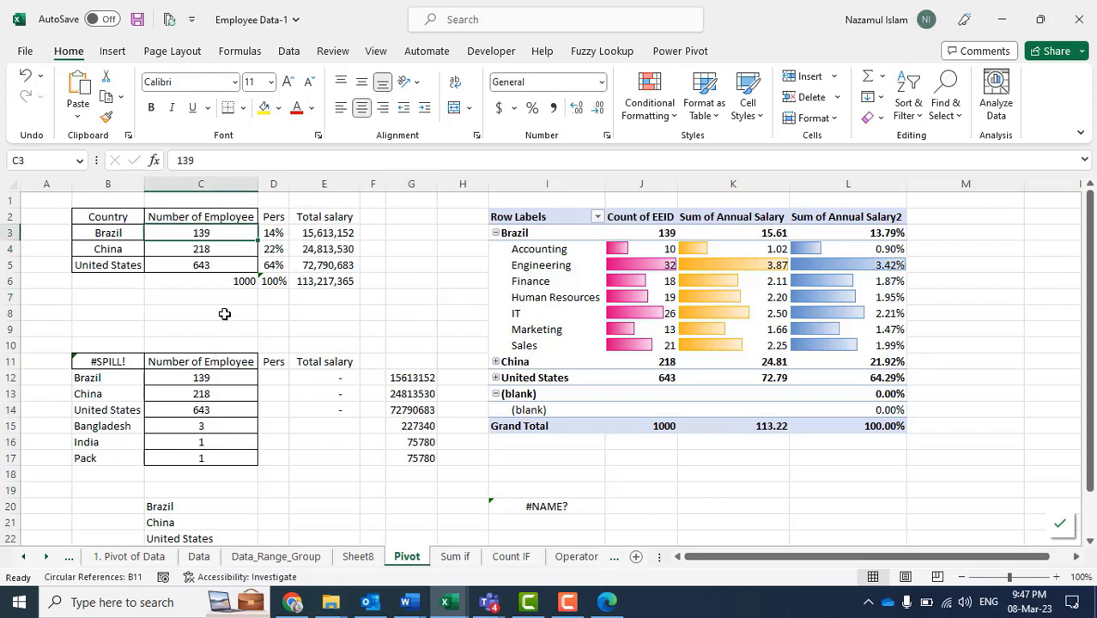
left_click(216, 378)
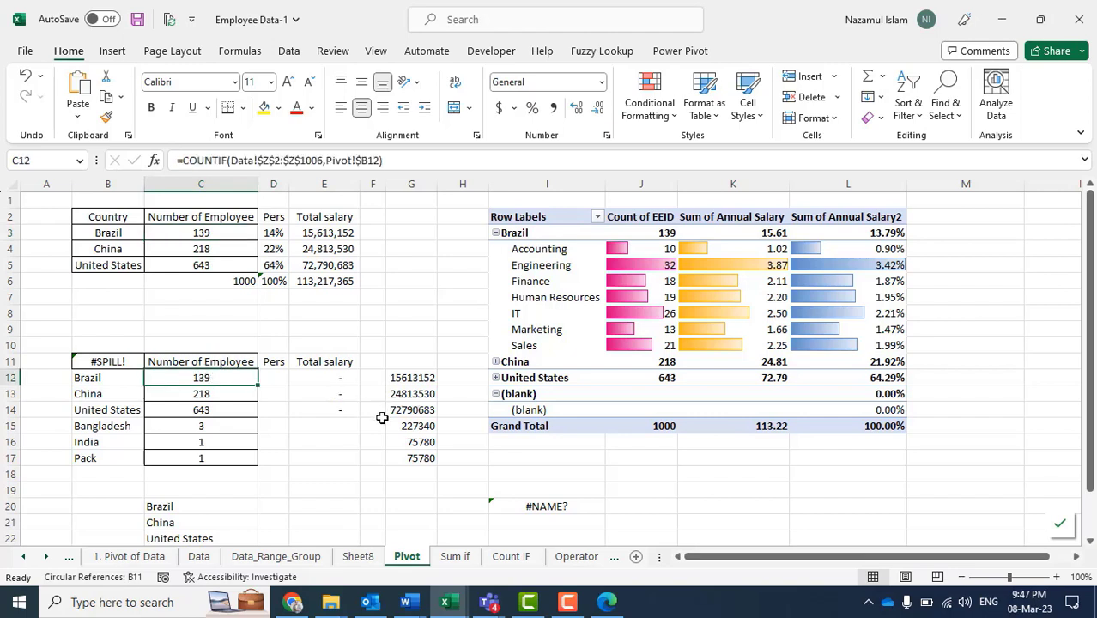
left_click(339, 411)
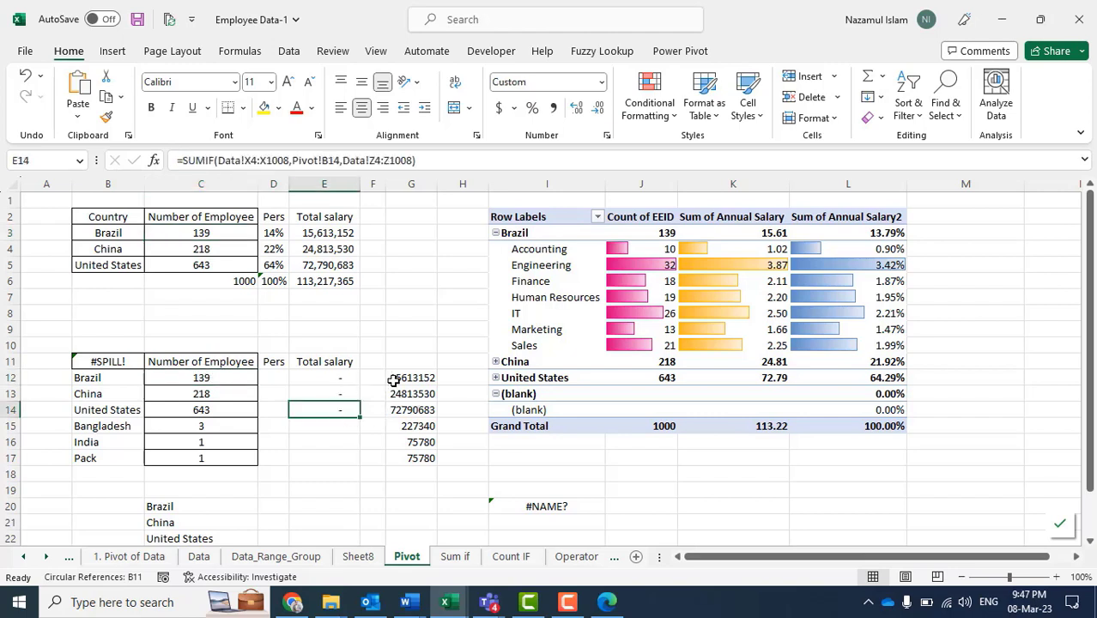
Inspect the SUMIF total beside Brazil in the second country table and highlight range A1:G18 holding both formula-based tables.
left_click(402, 379)
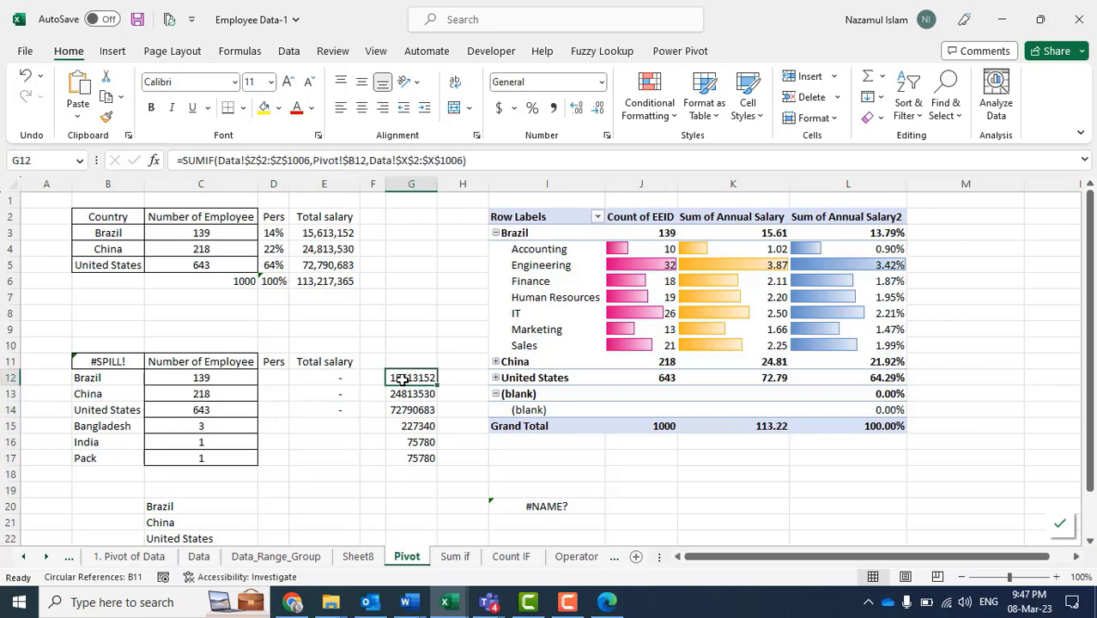
left_click(330, 474)
scroll(331, 481, "down", 1)
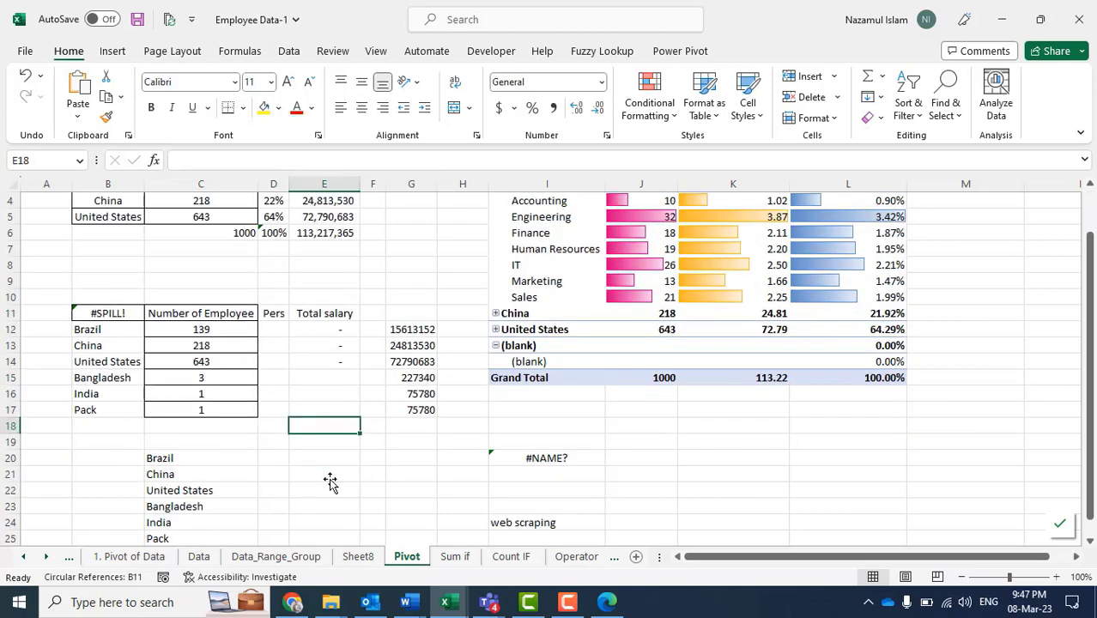
scroll(330, 482, "up", 1)
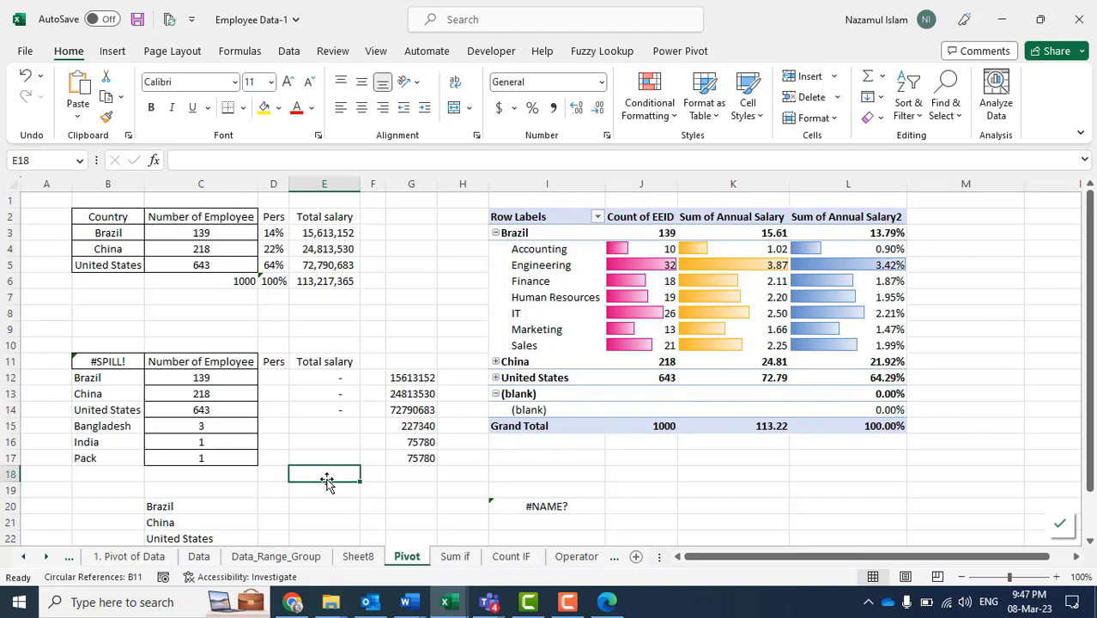
left_click_drag(67, 201, 434, 474)
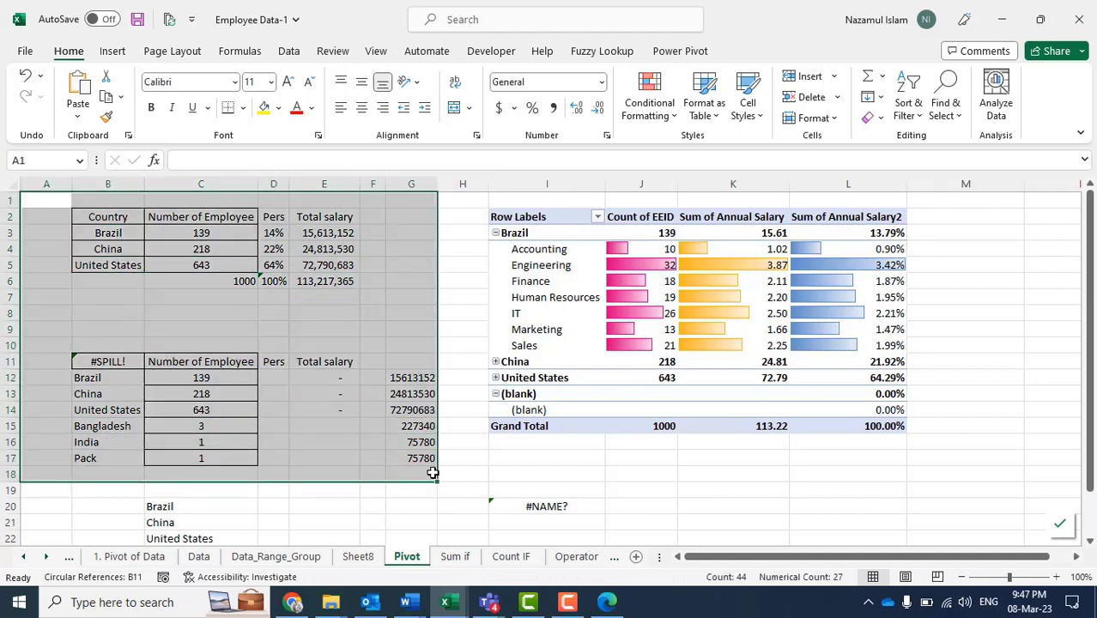
left_click(372, 488)
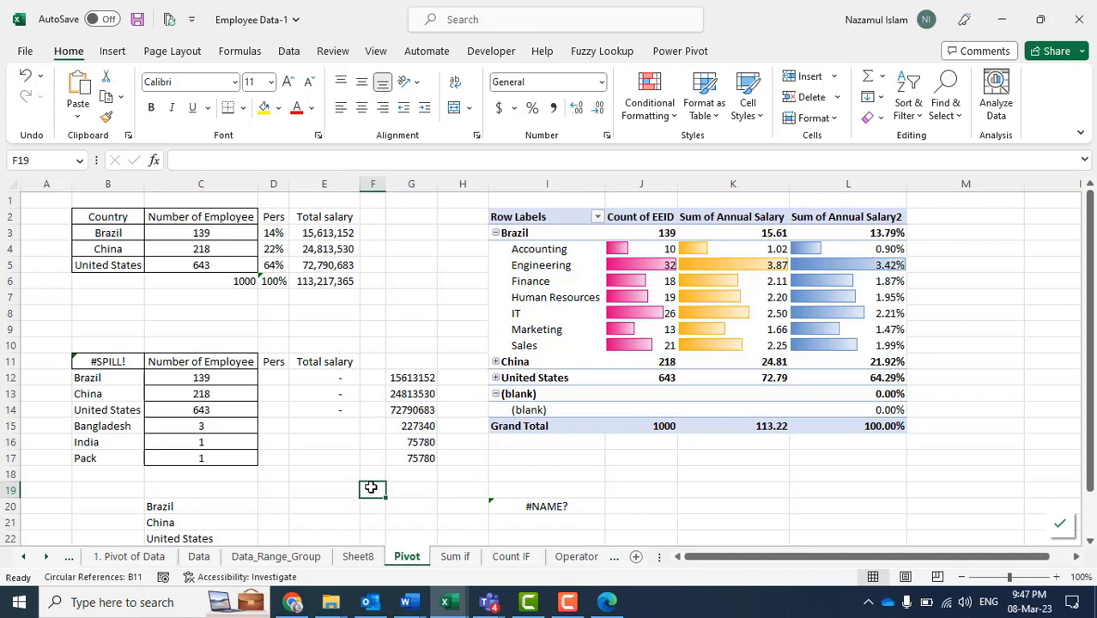
left_click(404, 246)
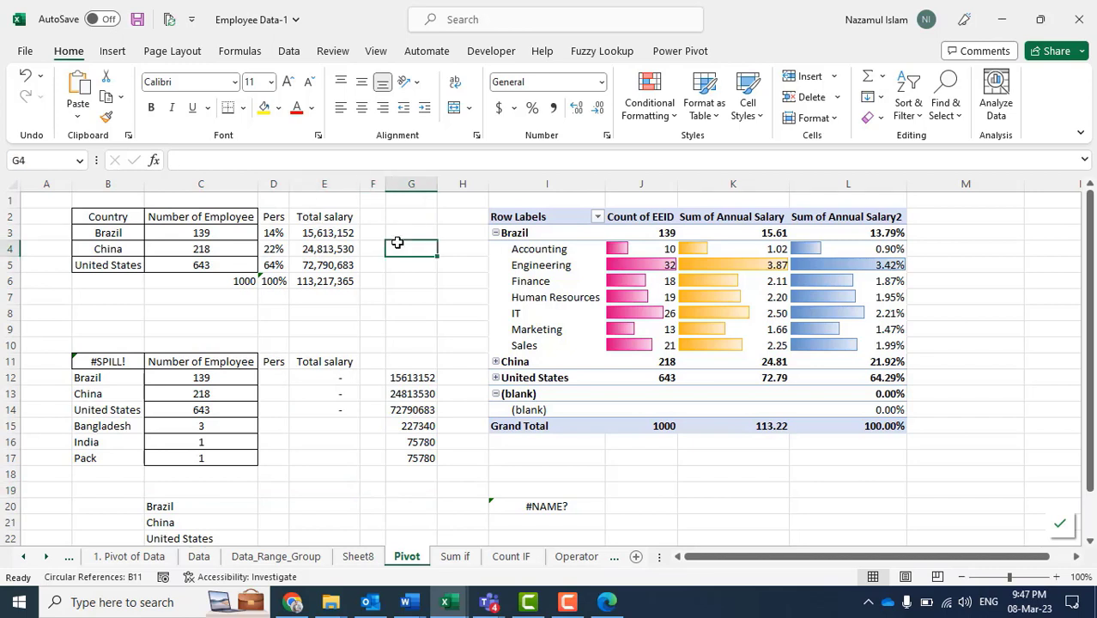
Browse the available Logical functions and the Lookup & Reference functions without inserting any into the Pivot sheet.
left_click(241, 53)
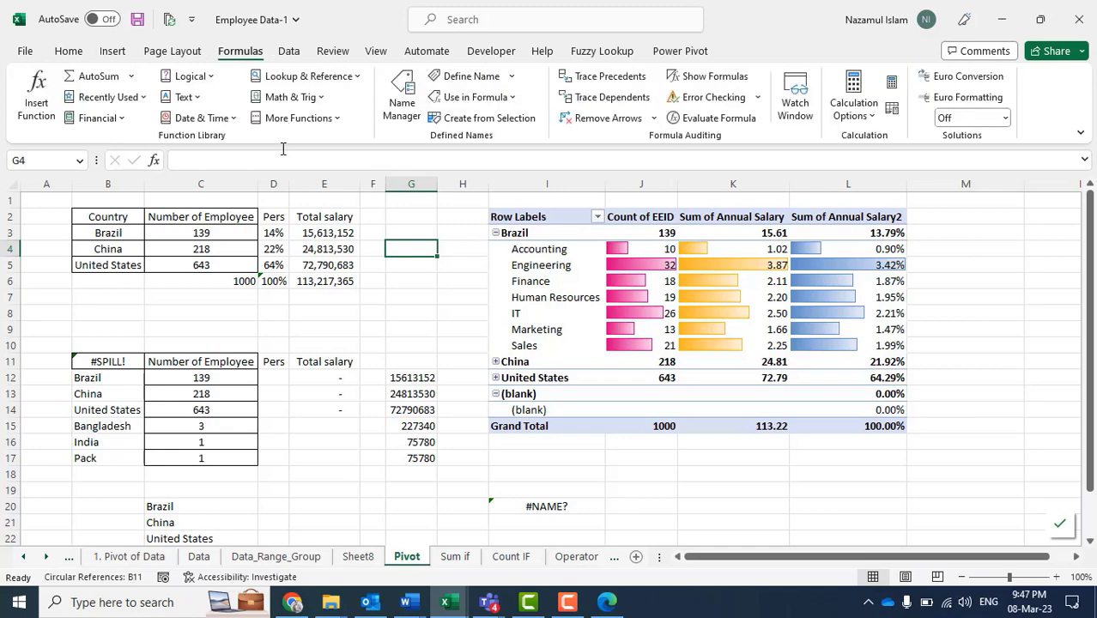
left_click(210, 78)
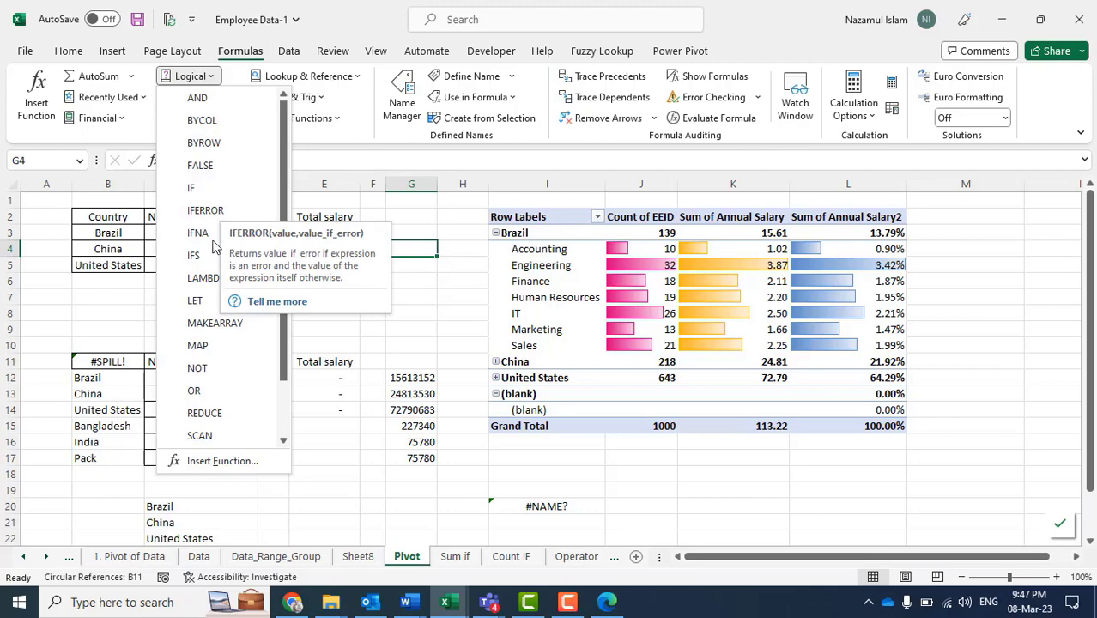
left_click(348, 306)
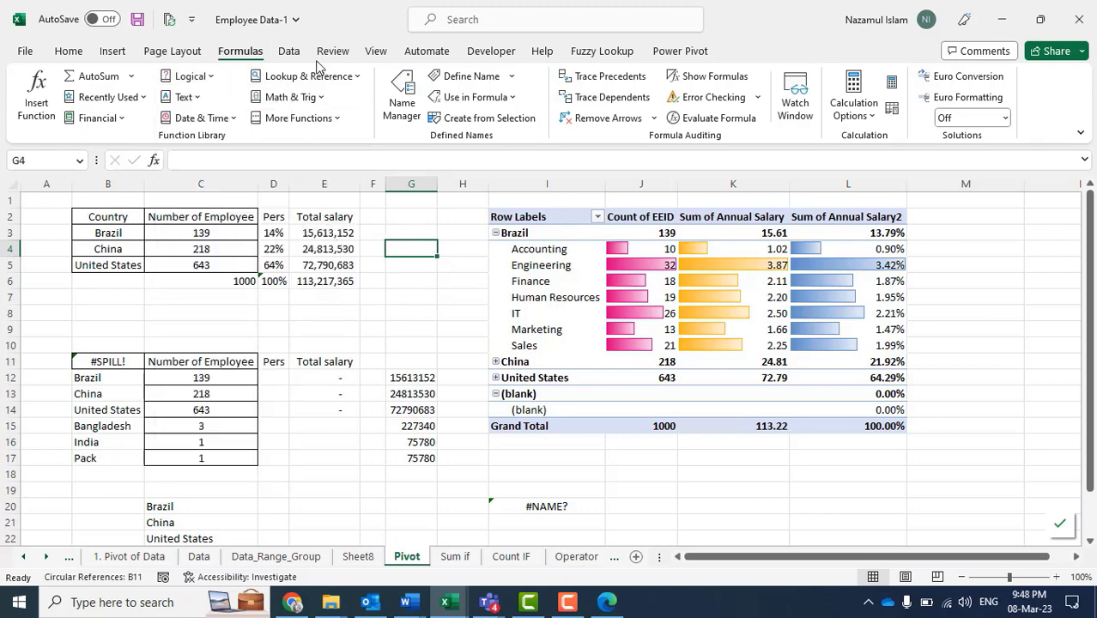
left_click(290, 50)
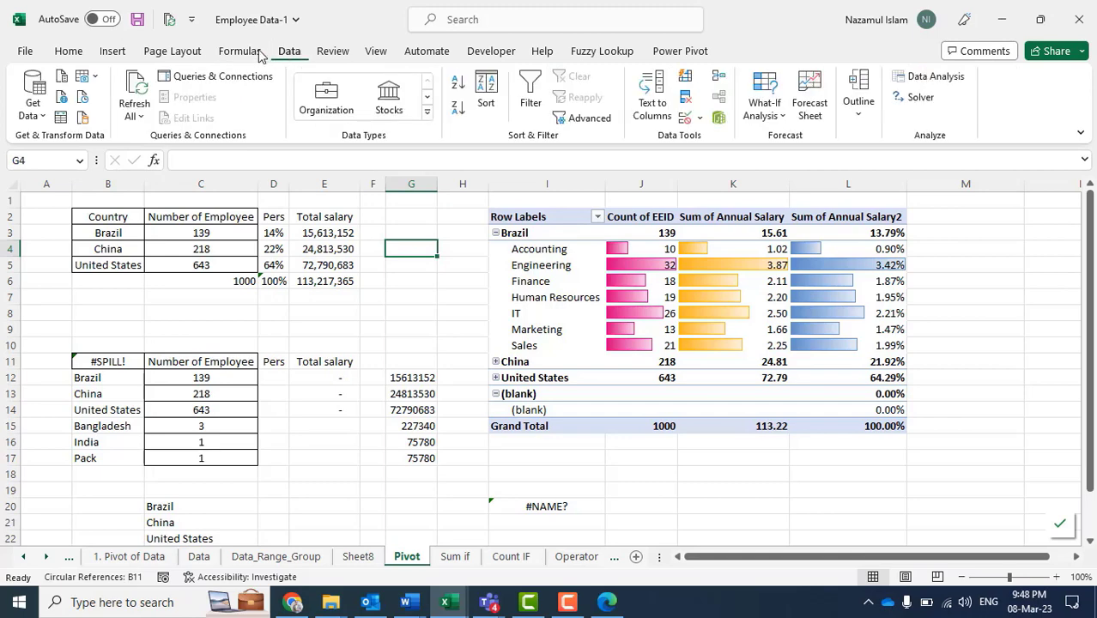
left_click(243, 51)
left_click(307, 75)
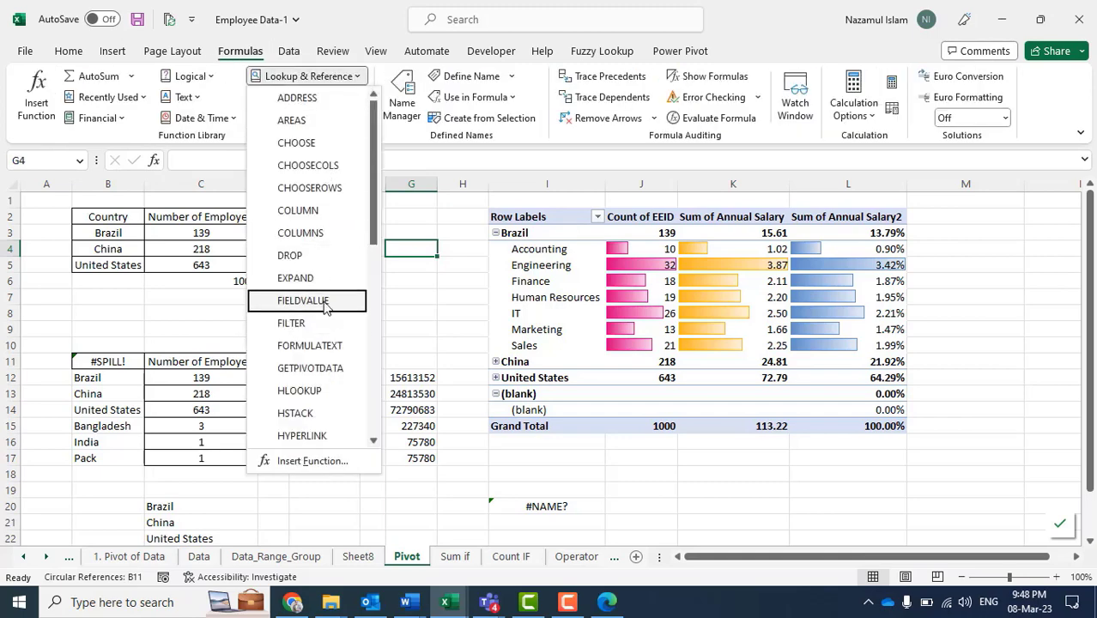
scroll(325, 307, "down", 2)
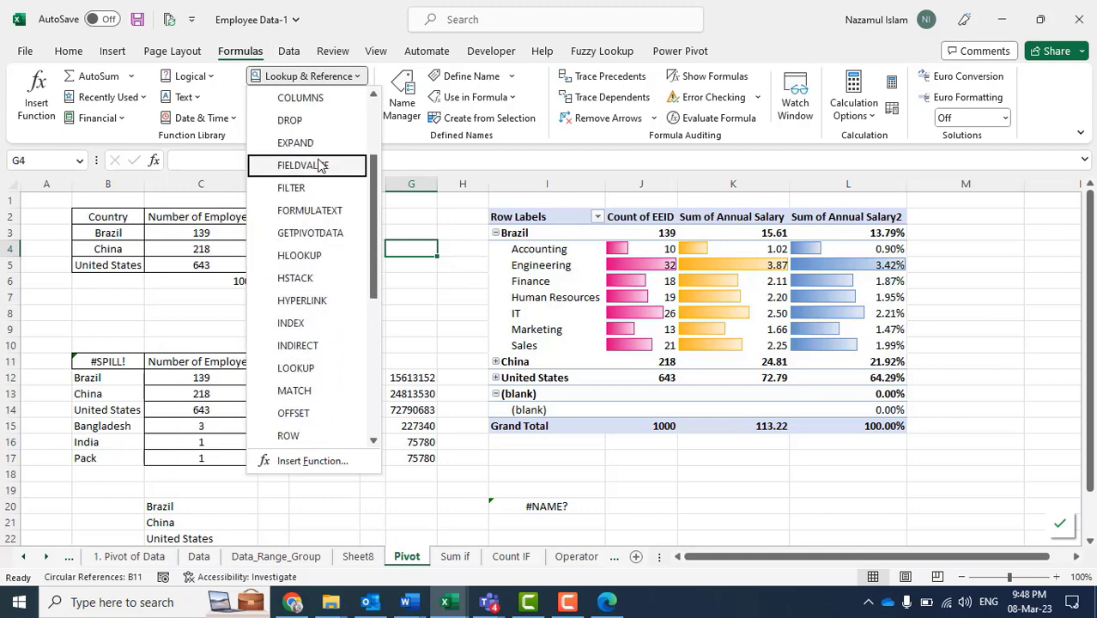
scroll(319, 165, "up", 2)
left_click(205, 318)
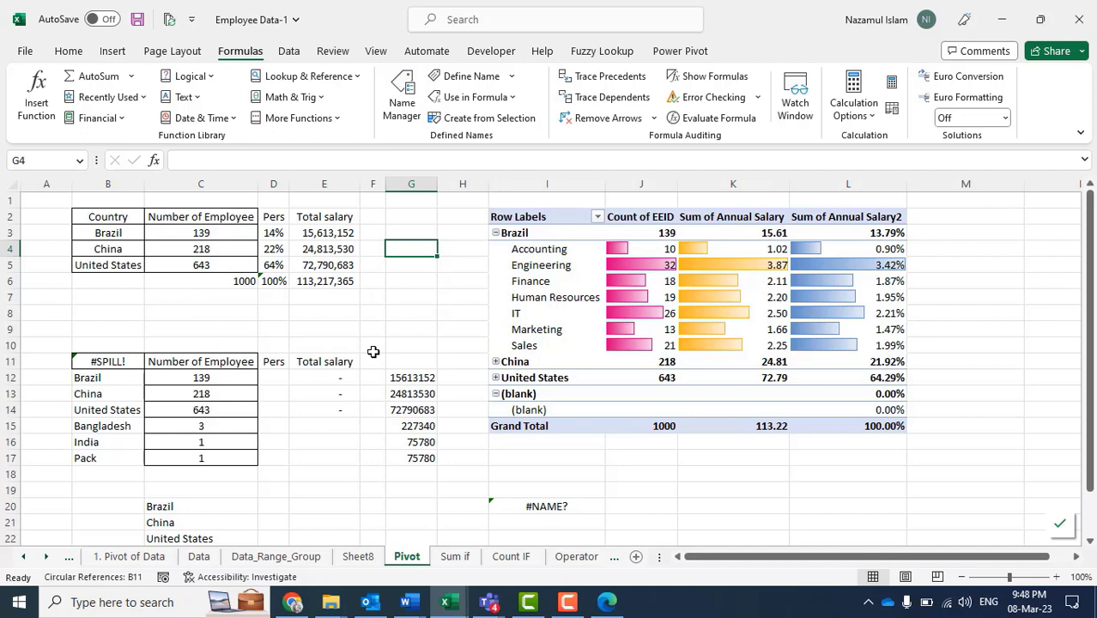
key("Down")
key("Down")
key("Down")
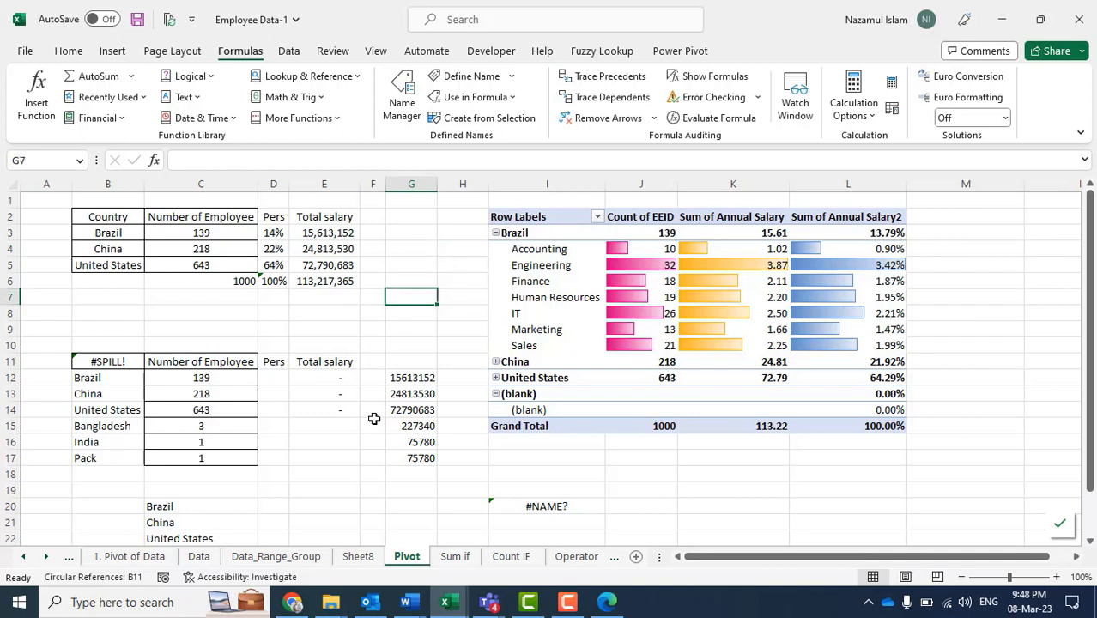
View the Sum if and Count IF sheets, and examine the comparison examples on the Operator sheet.
left_click(460, 563)
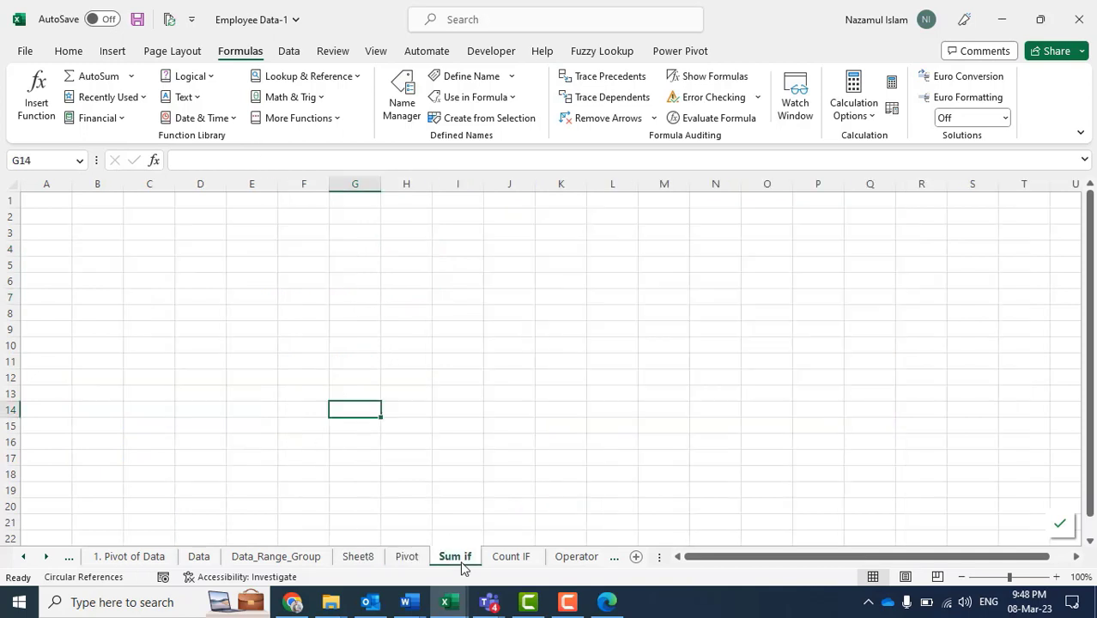
left_click(492, 558)
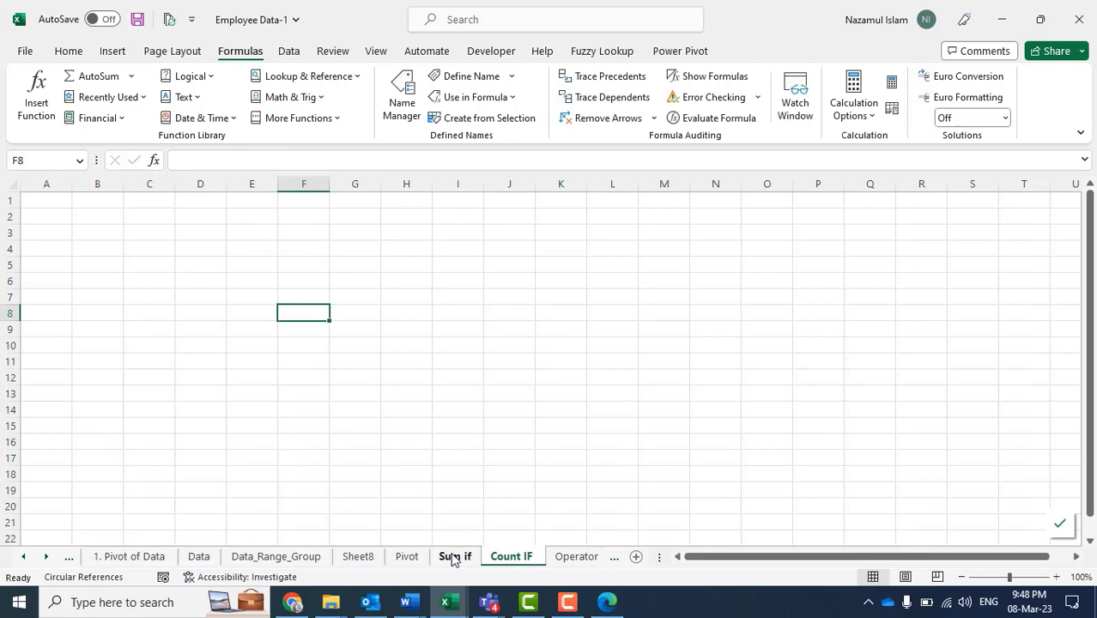
left_click(576, 556)
left_click(200, 375)
scroll(201, 375, "up", 2)
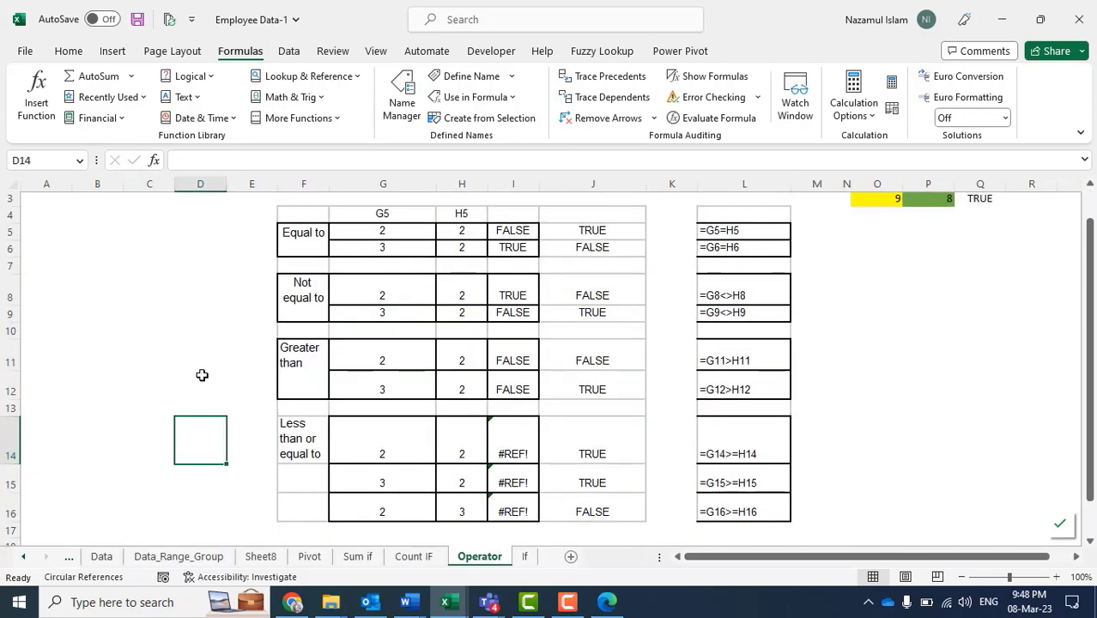
scroll(201, 375, "down", 2)
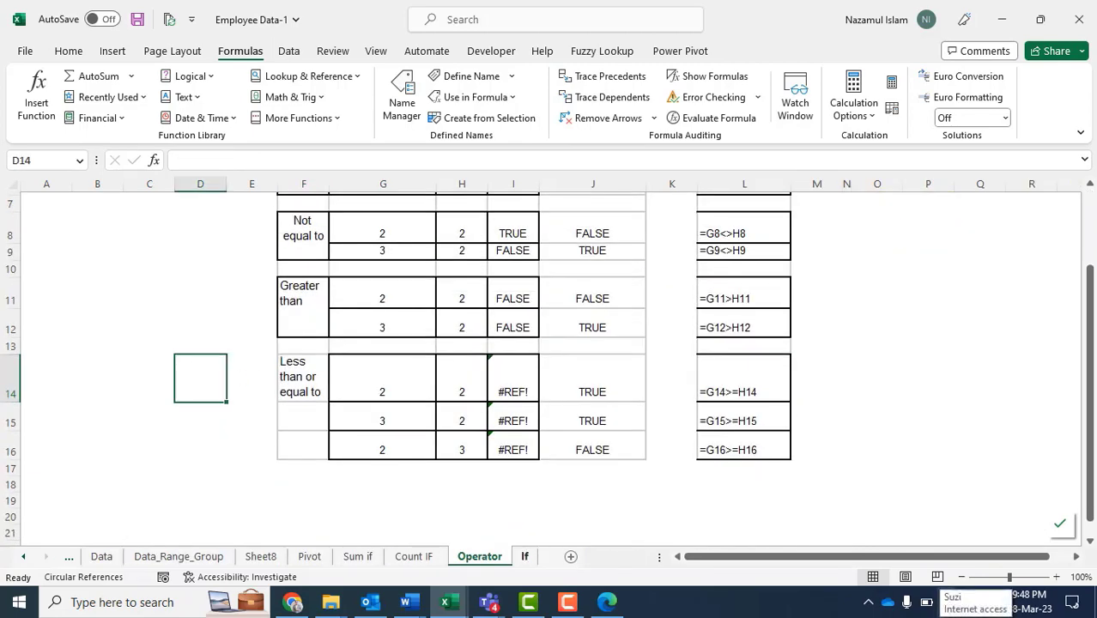
left_click(192, 298)
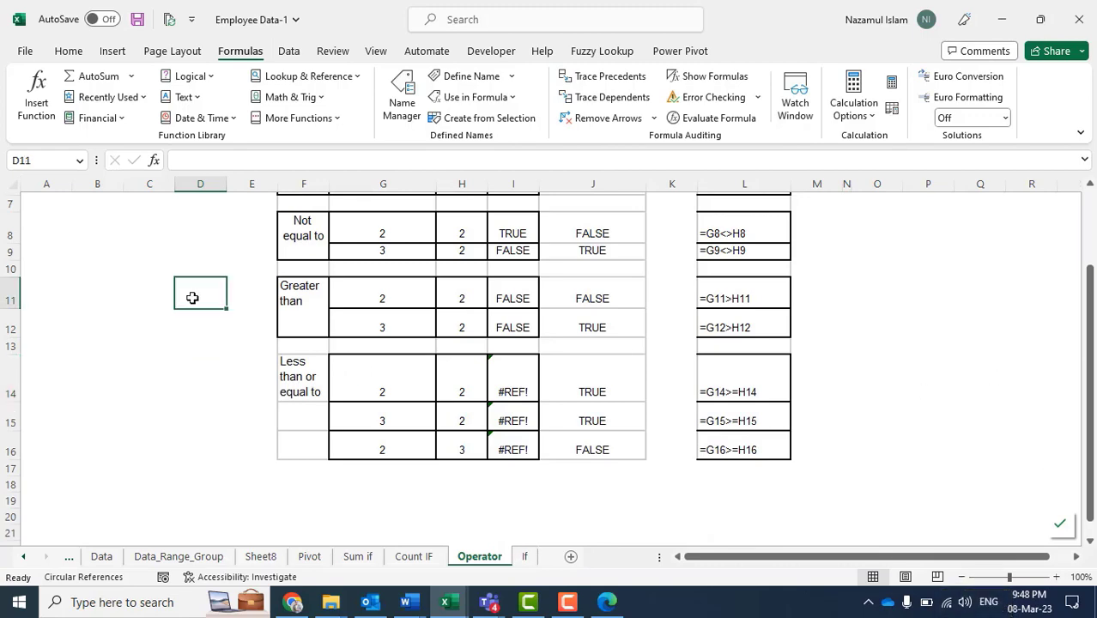
scroll(206, 314, "up", 2)
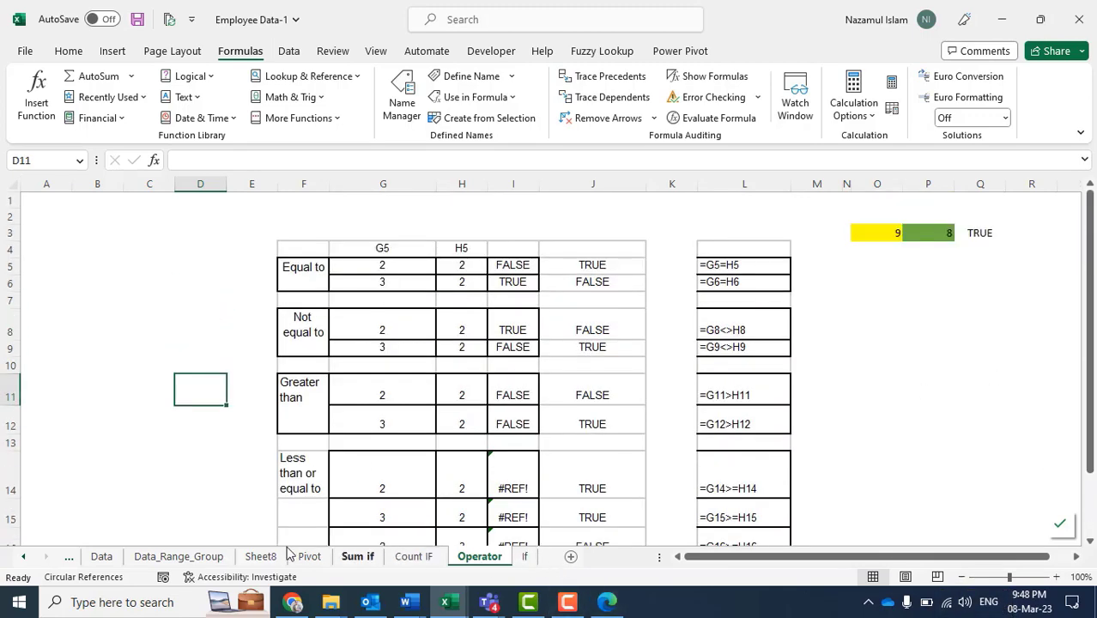
Review the employee records on the Data_Range_Group sheet from its header row and first column, and glance at the Data sheet.
left_click(197, 557)
left_click(221, 500)
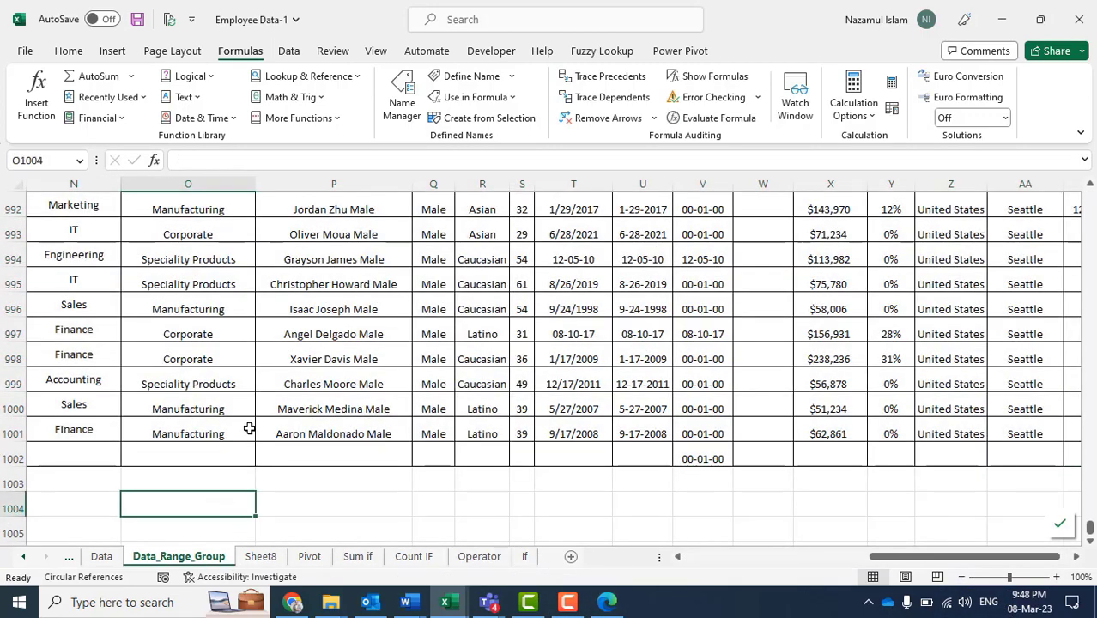
scroll(249, 428, "up", 9)
scroll(249, 427, "up", 20)
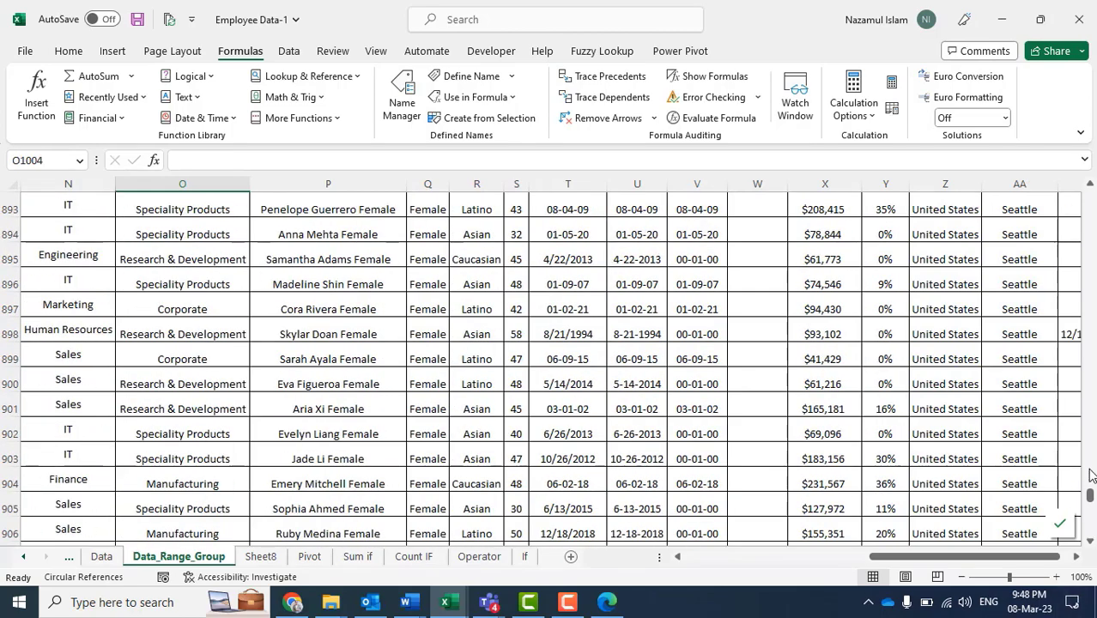
left_click_drag(1090, 496, 1090, 197)
left_click_drag(966, 557, 781, 557)
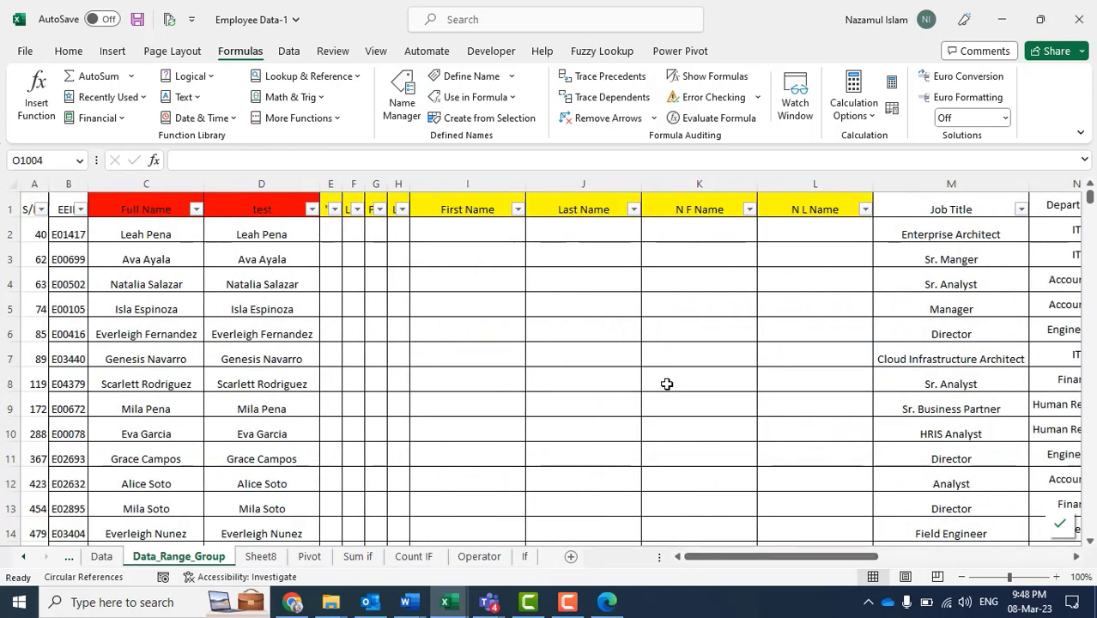
left_click(101, 556)
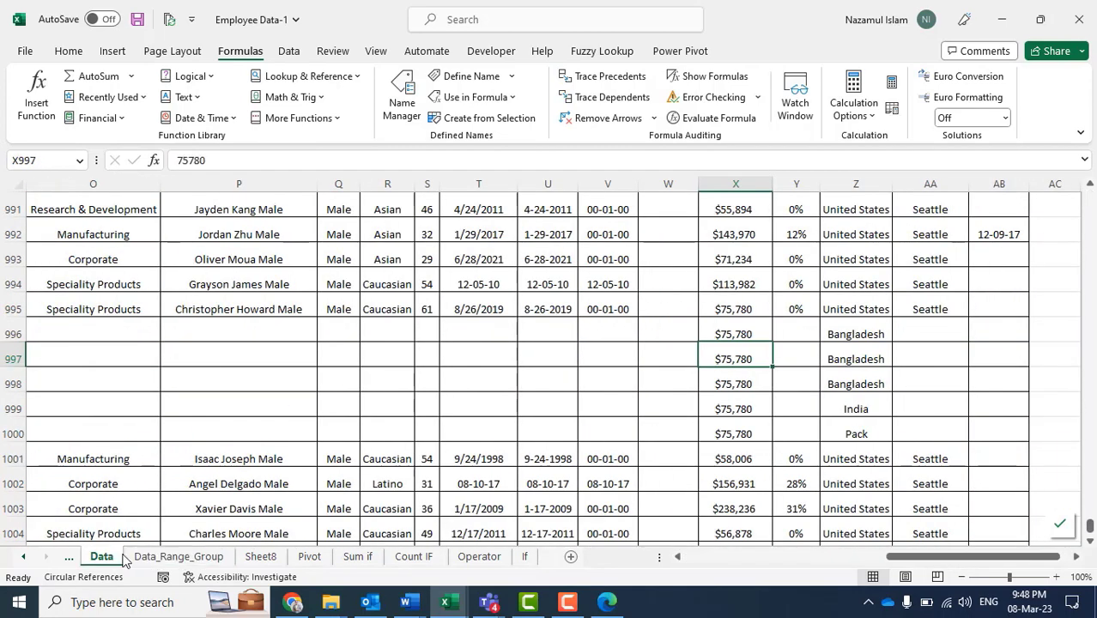
left_click(180, 558)
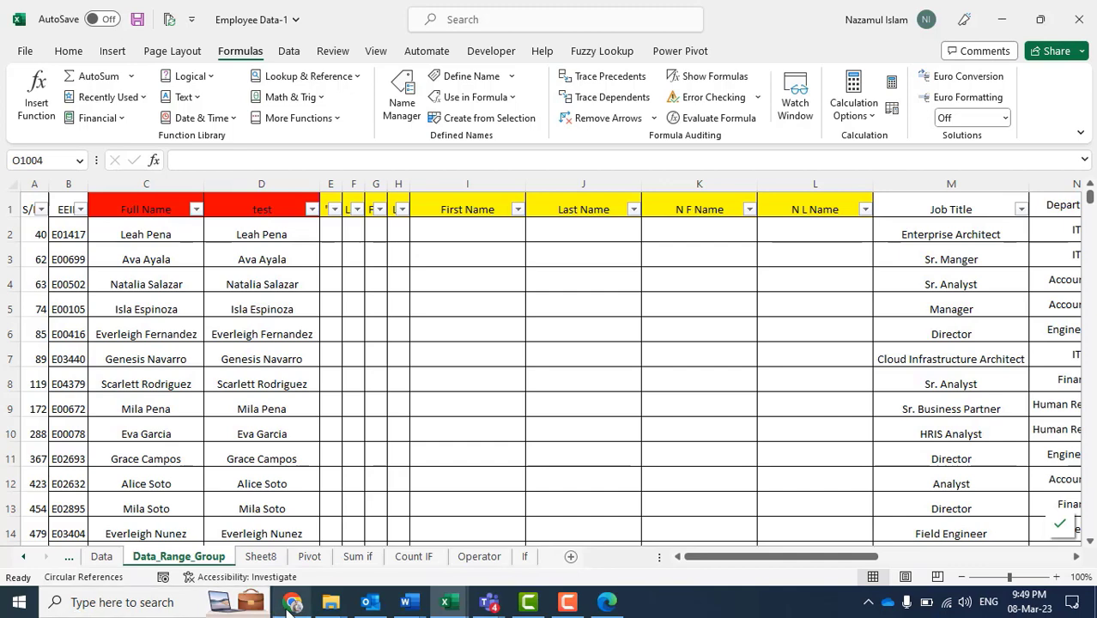
mouse_move(292, 602)
left_click(351, 345)
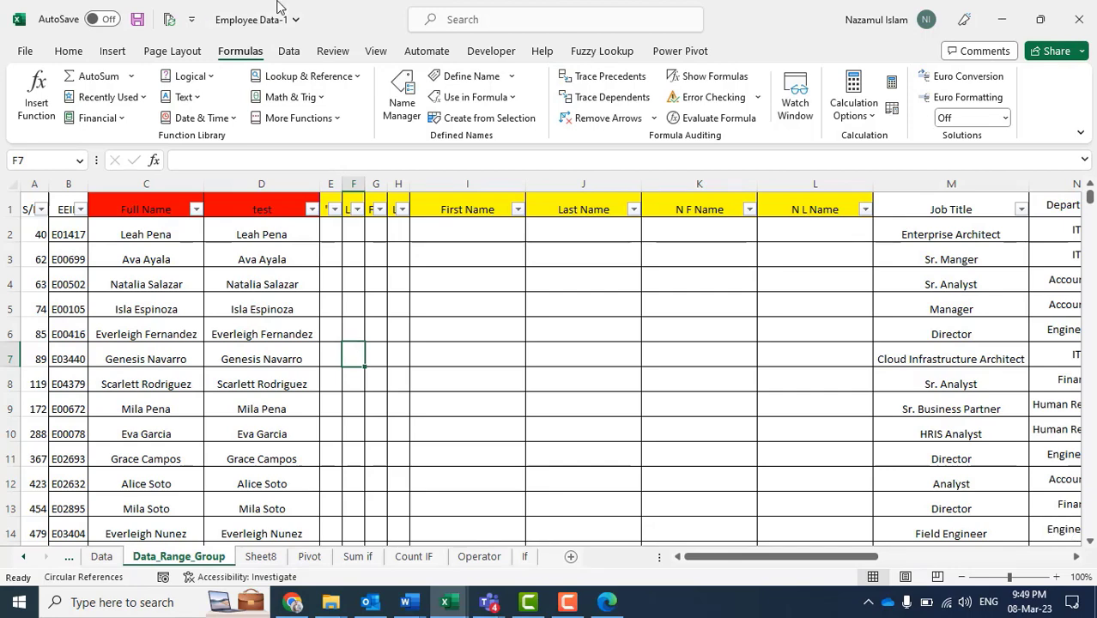
left_click(369, 269)
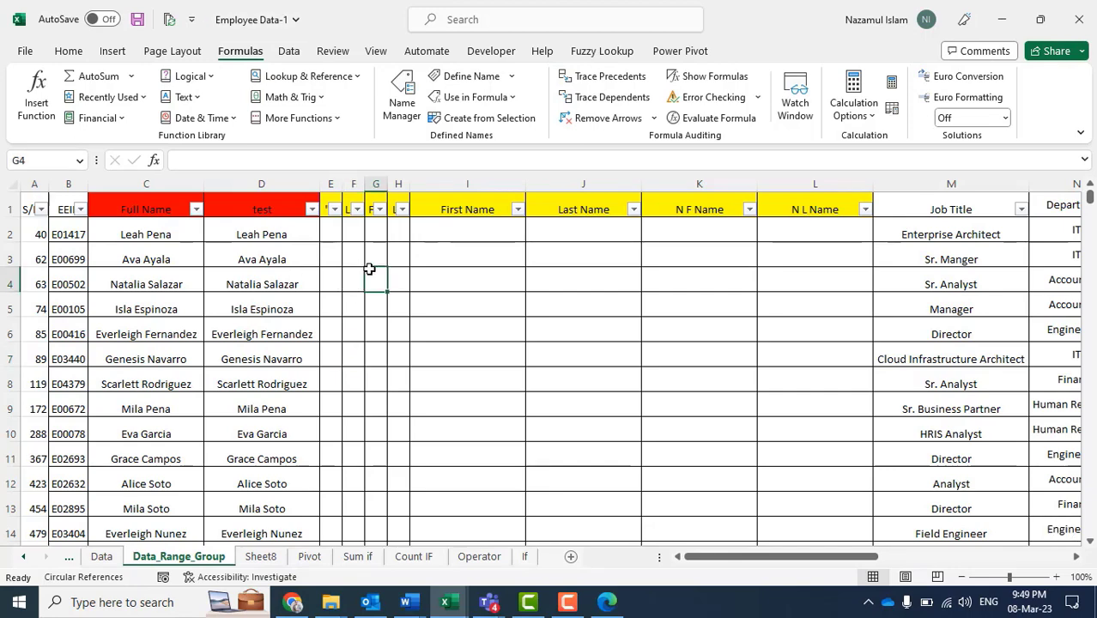
Switch to Chrome, open Google Drive in a new tab and change to the default Google account.
left_click(311, 604)
left_click(294, 603)
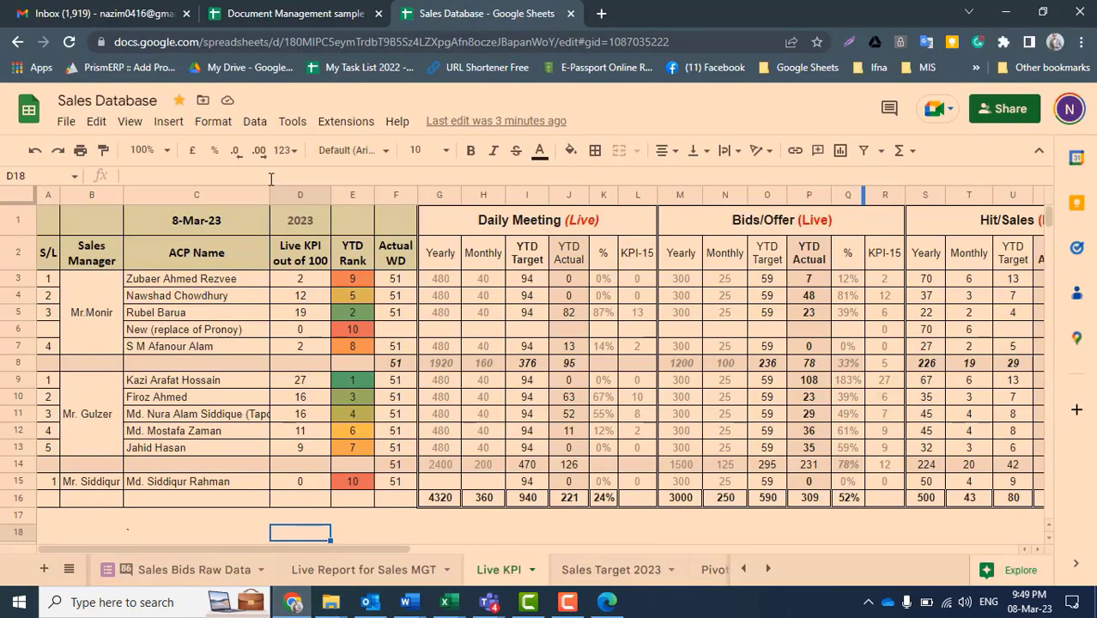
left_click(601, 13)
left_click(244, 67)
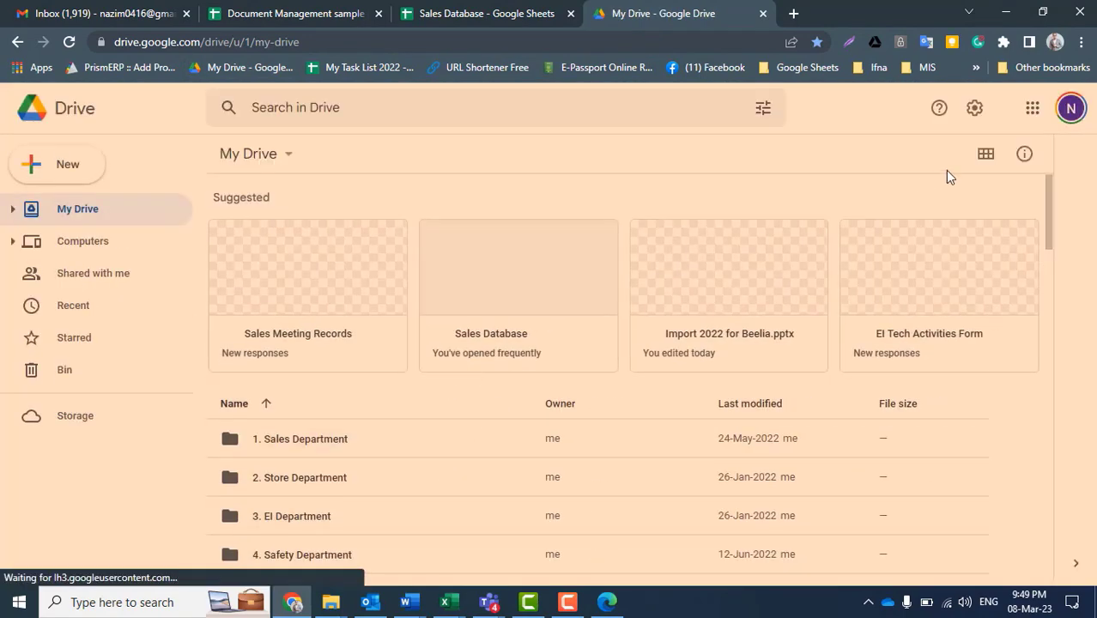
left_click(1071, 108)
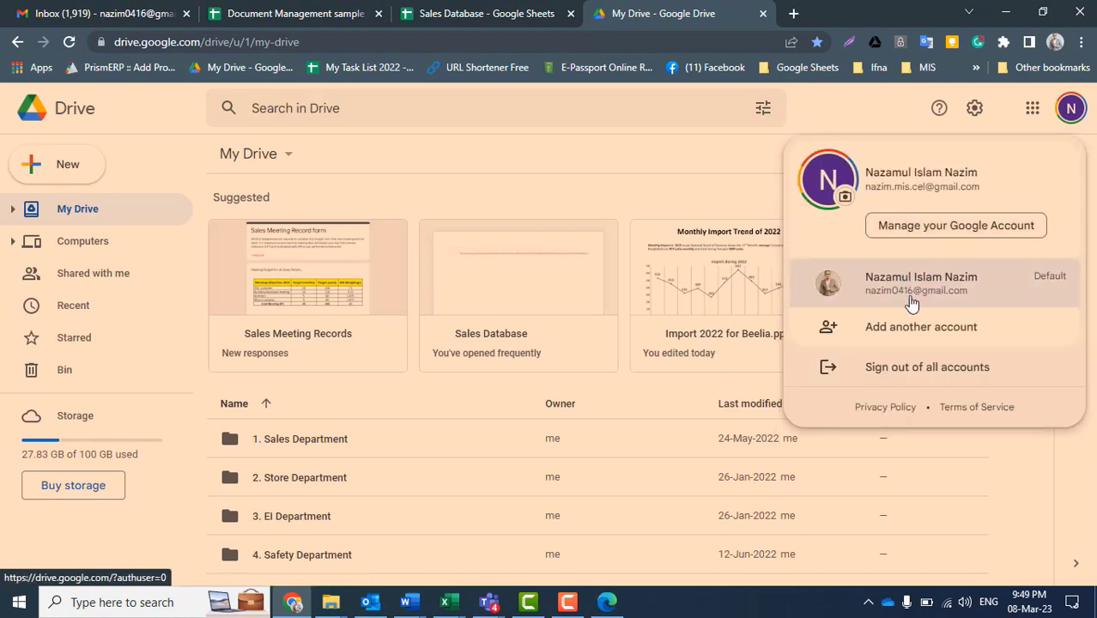
left_click(911, 297)
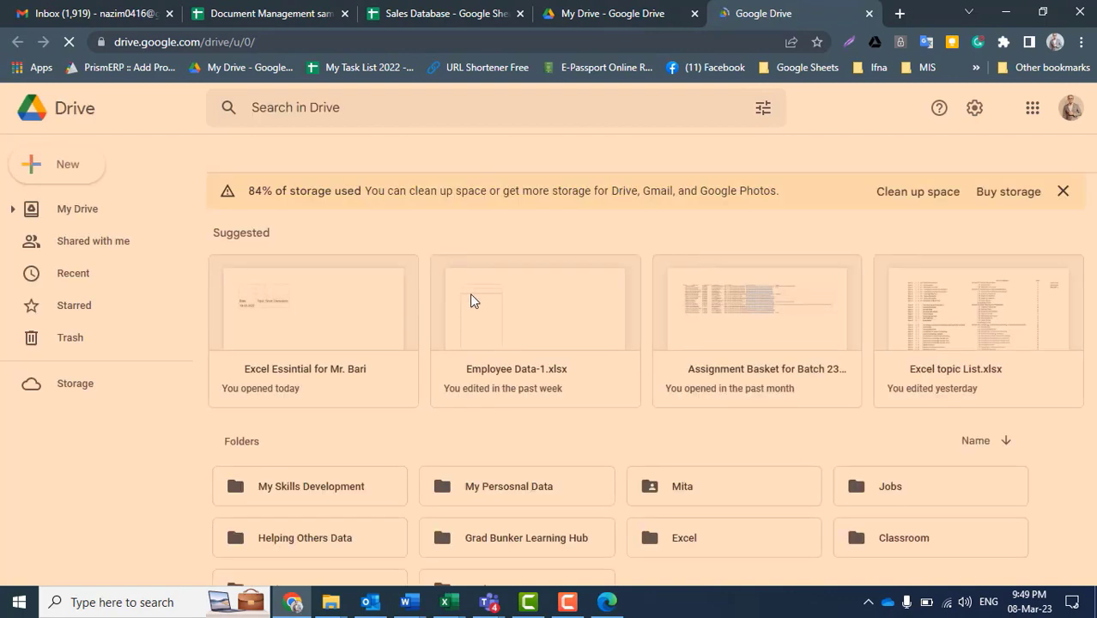
Open the suggested Assignment Basket for Batch 2303 responses spreadsheet from Drive and look through its submission rows.
scroll(500, 310, "down", 2)
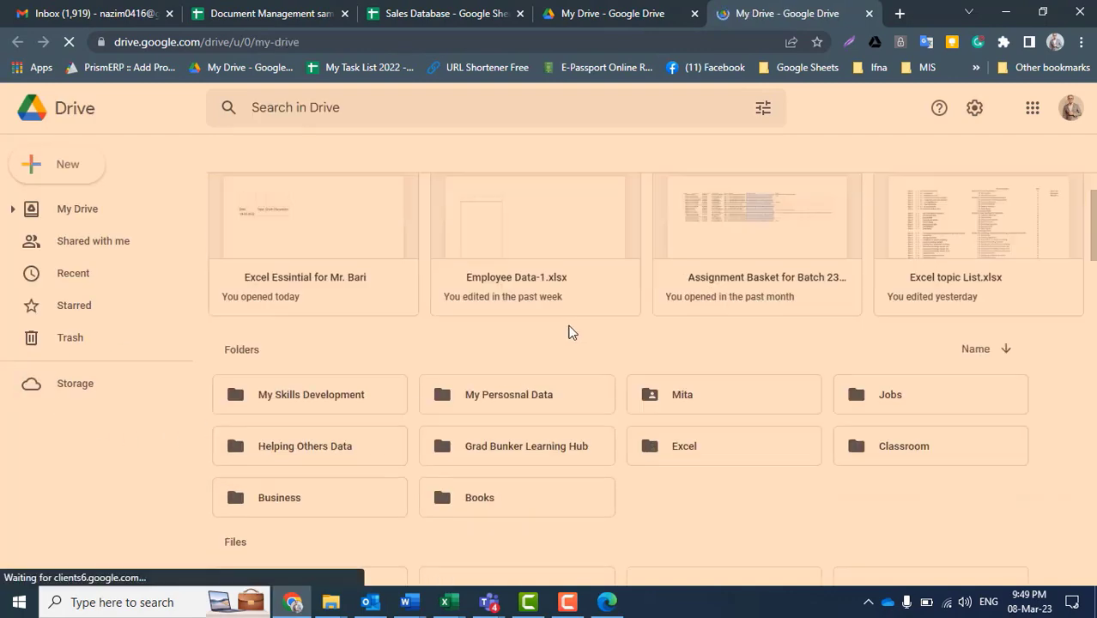
left_click(736, 301)
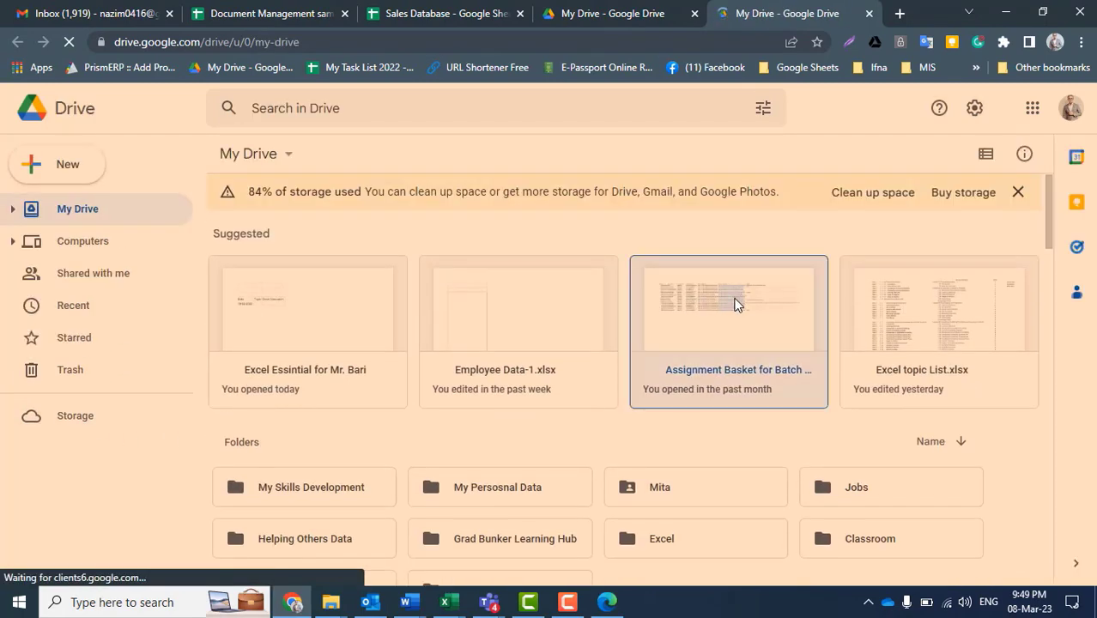
double_click(736, 302)
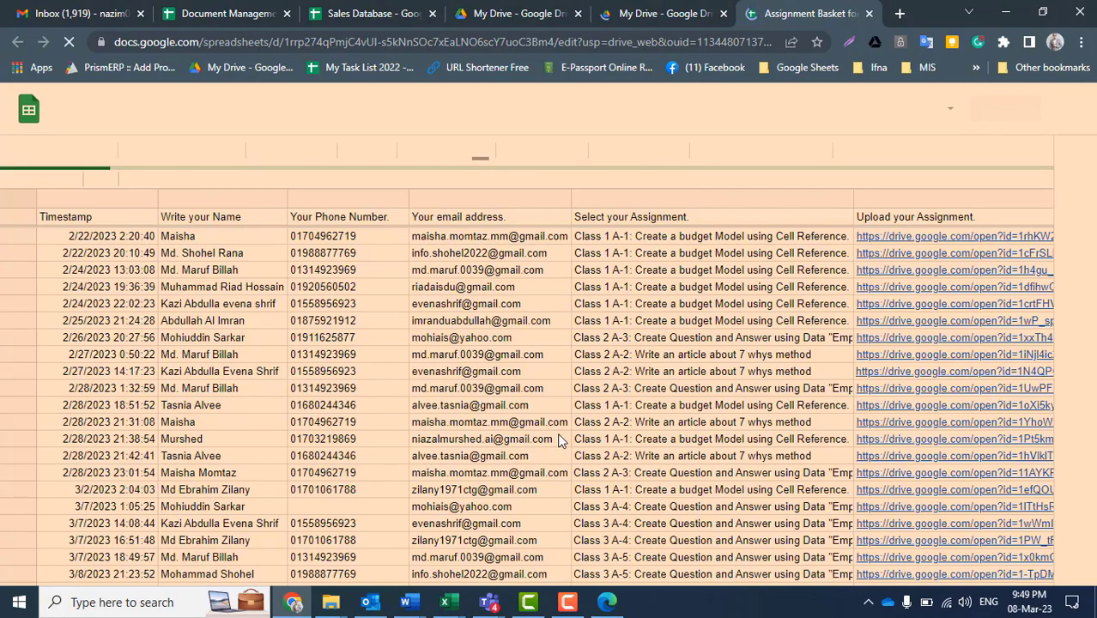
scroll(510, 456, "down", 15)
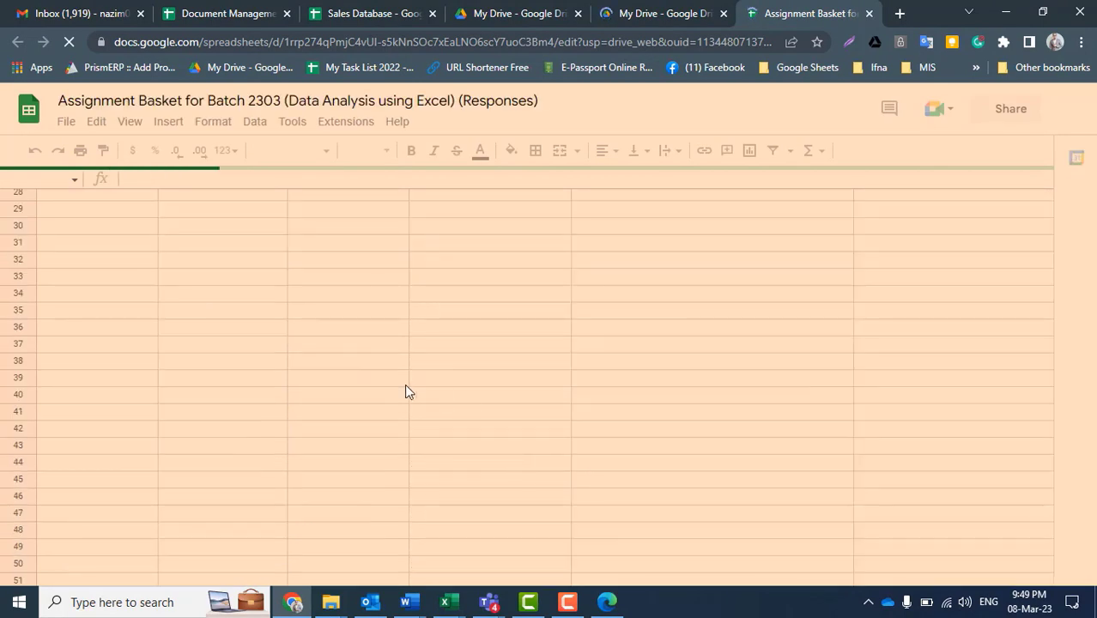
Look through the assignment submission rows from the first response to the last.
scroll(420, 376, "up", 20)
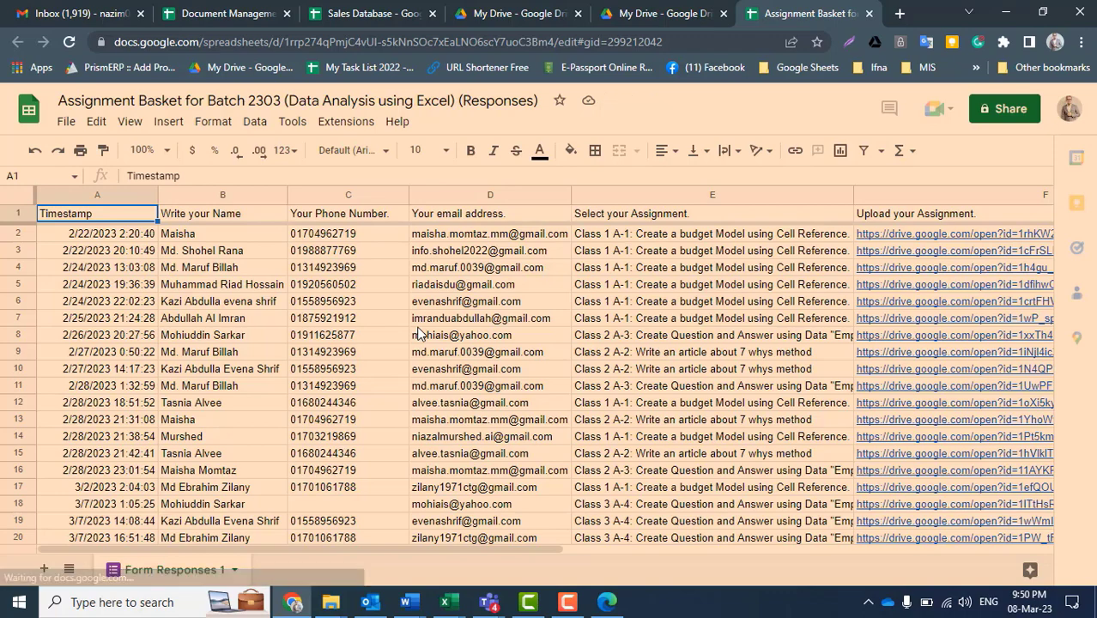
scroll(418, 334, "down", 2)
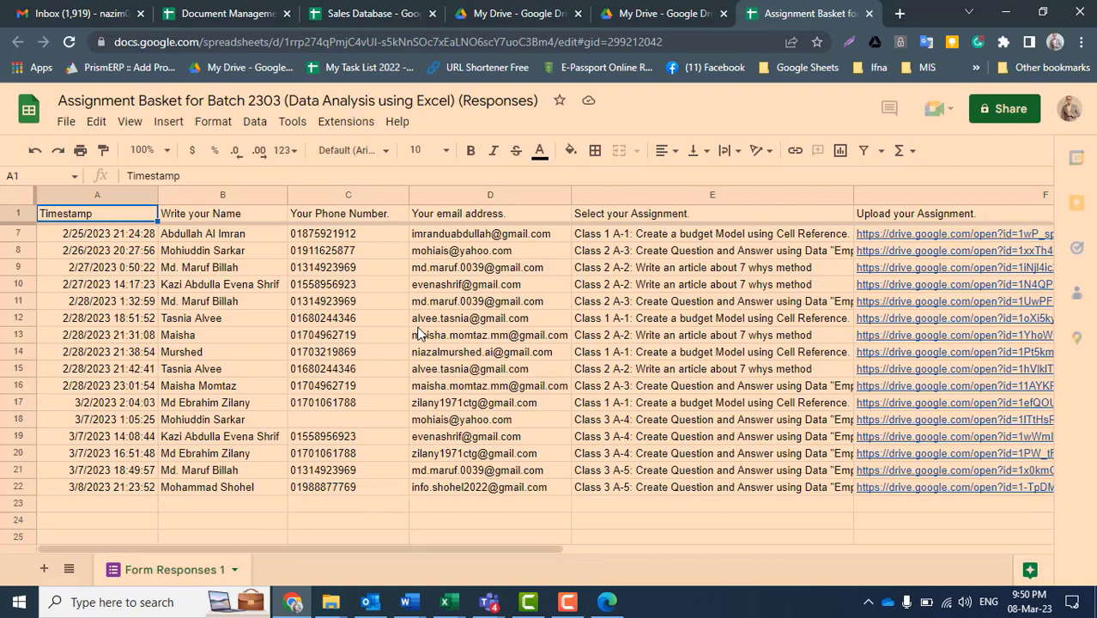
scroll(194, 307, "up", 1)
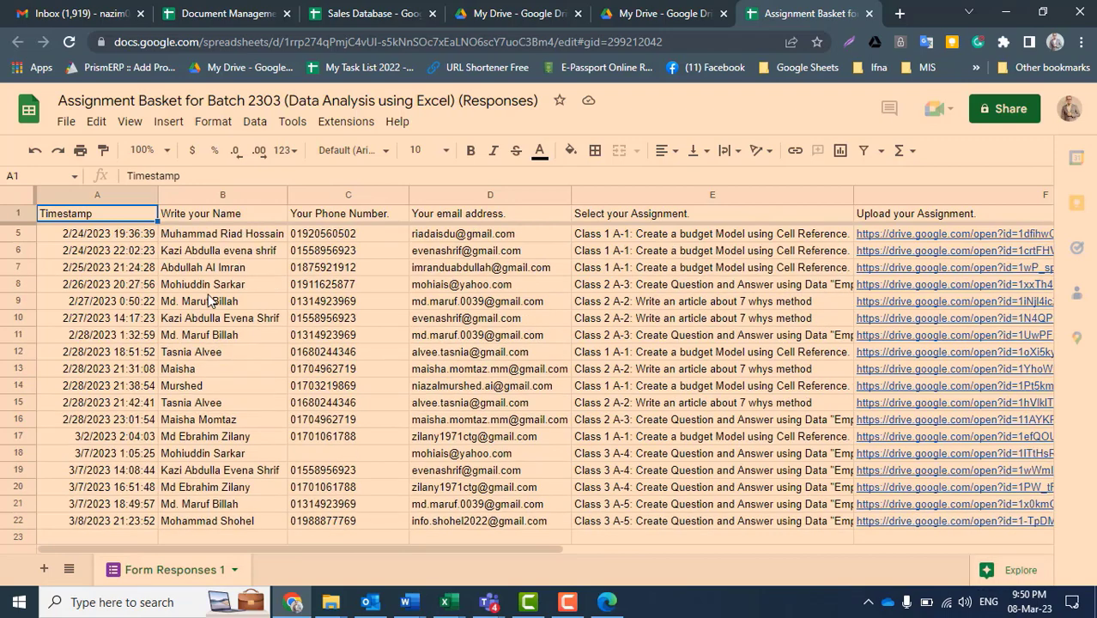
scroll(208, 301, "up", 1)
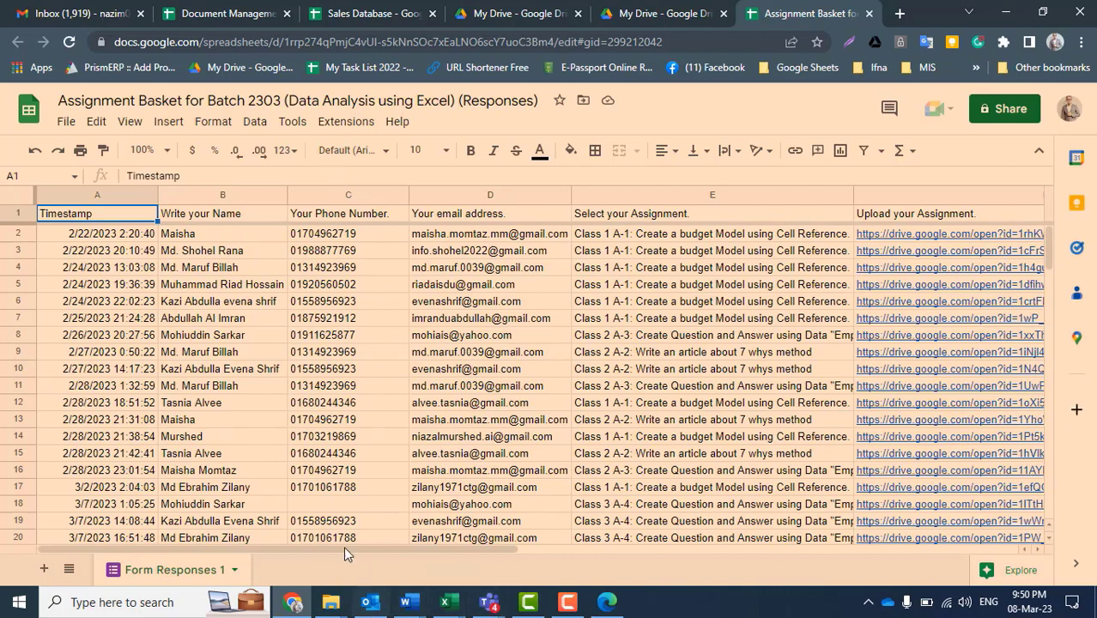
left_click(1006, 12)
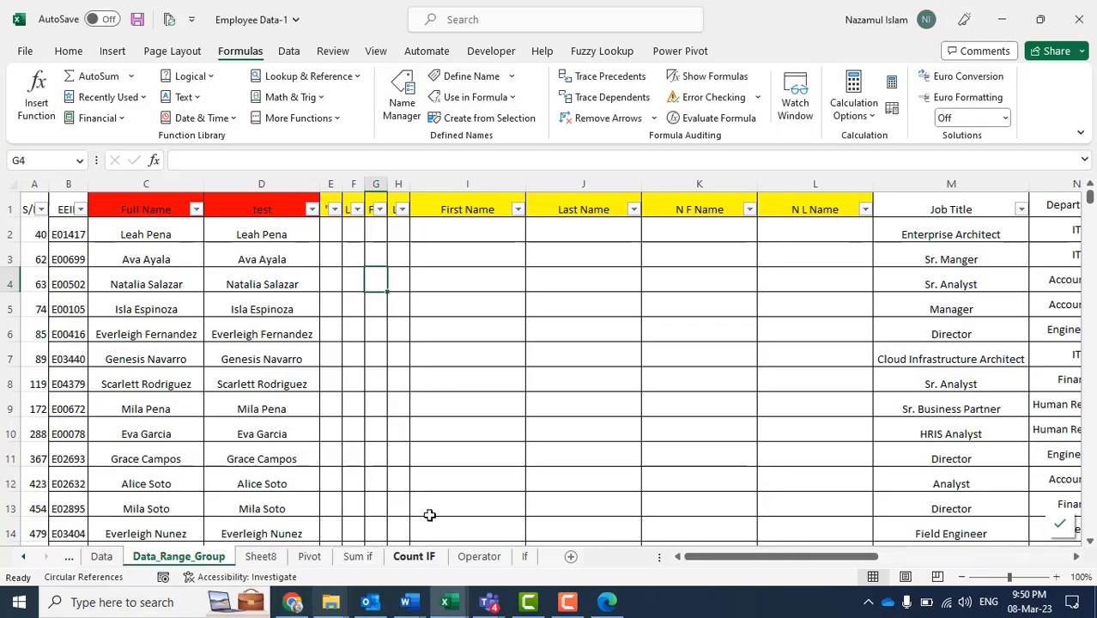
left_click(331, 602)
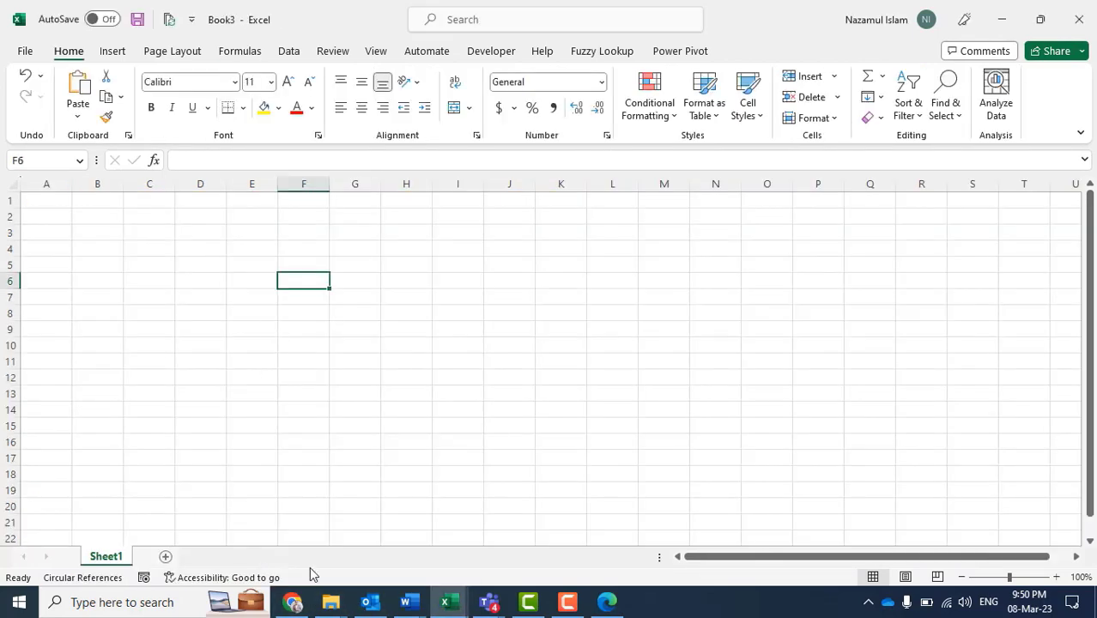
left_click(293, 601)
Review the timestamps, student details and chosen assignments across the Form Responses 1 rows.
left_click(256, 354)
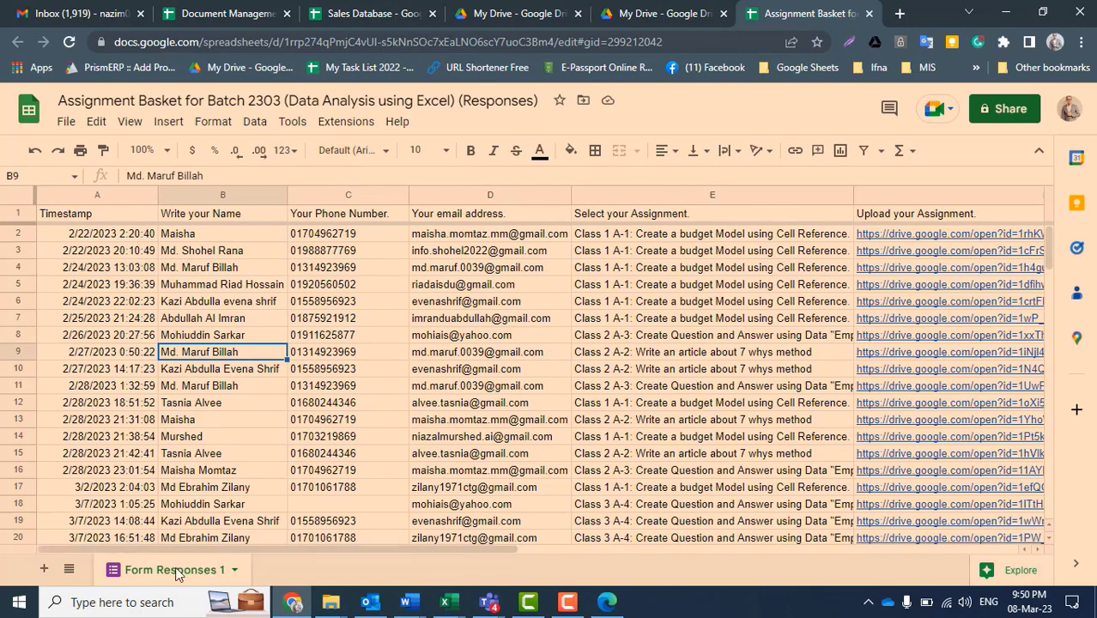
scroll(257, 425, "down", 5)
scroll(203, 463, "up", 5)
scroll(262, 370, "down", 3)
scroll(264, 371, "up", 3)
scroll(249, 412, "down", 4)
scroll(245, 446, "up", 4)
Auto-fit the width of the email address column (D) on Form Responses 1.
left_click(528, 196)
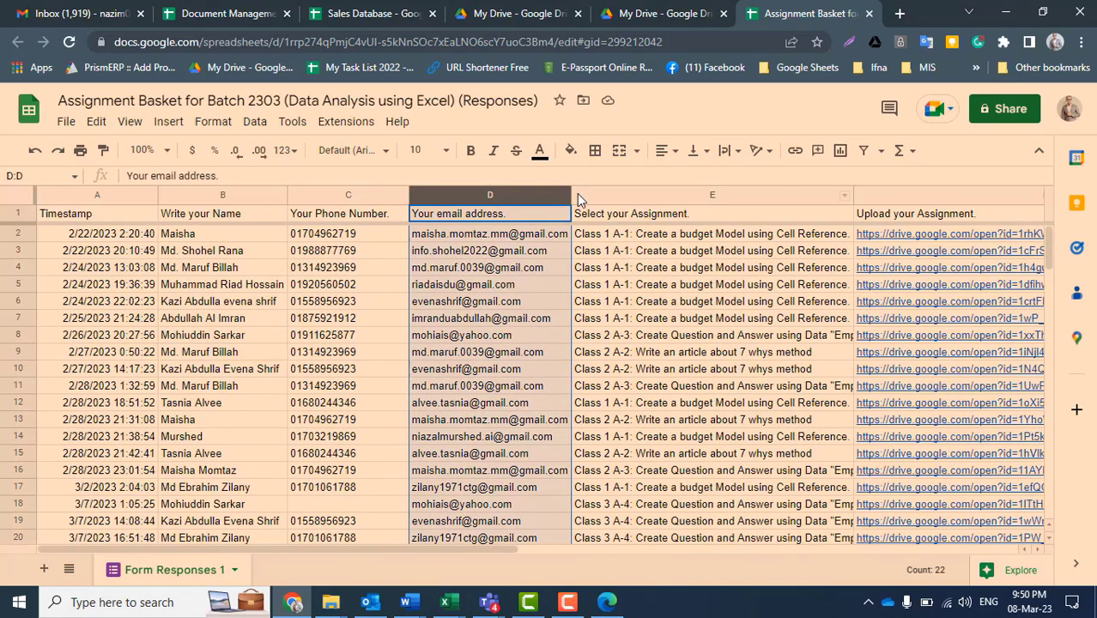
double_click(570, 195)
mouse_move(536, 371)
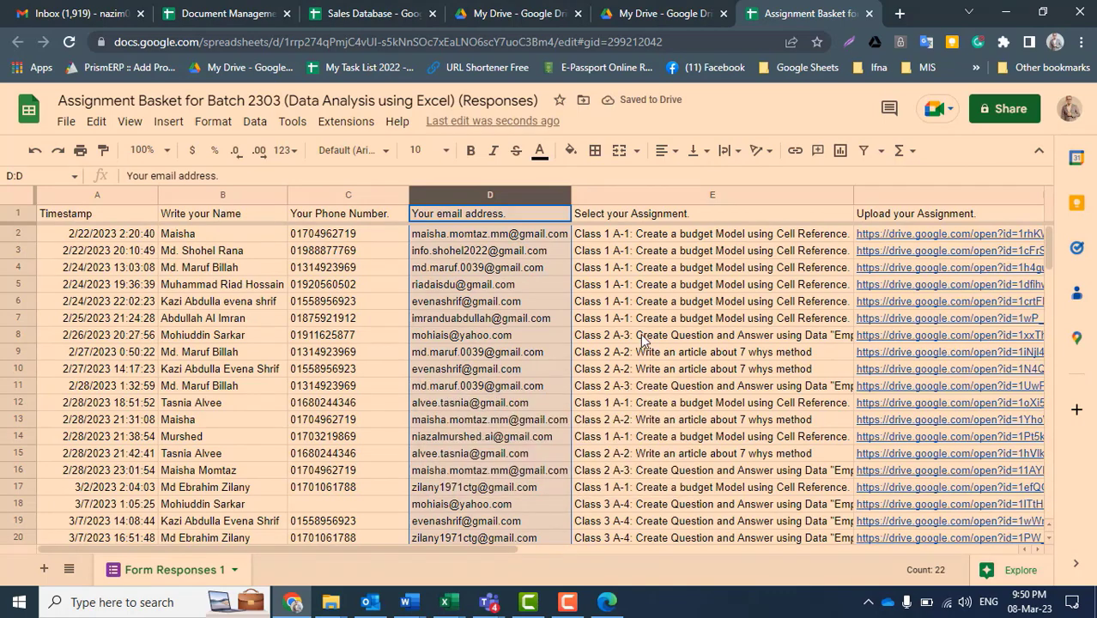
Read the full assignment title in E8 and check the remaining response rows.
left_click(642, 341)
scroll(642, 344, "down", 4)
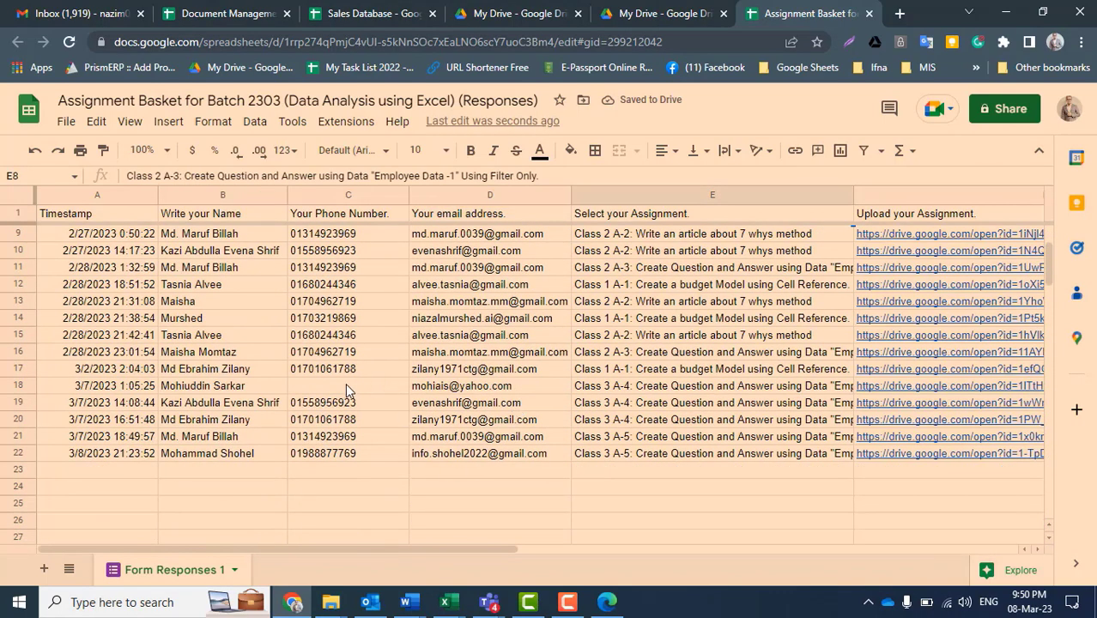
scroll(345, 383, "up", 4)
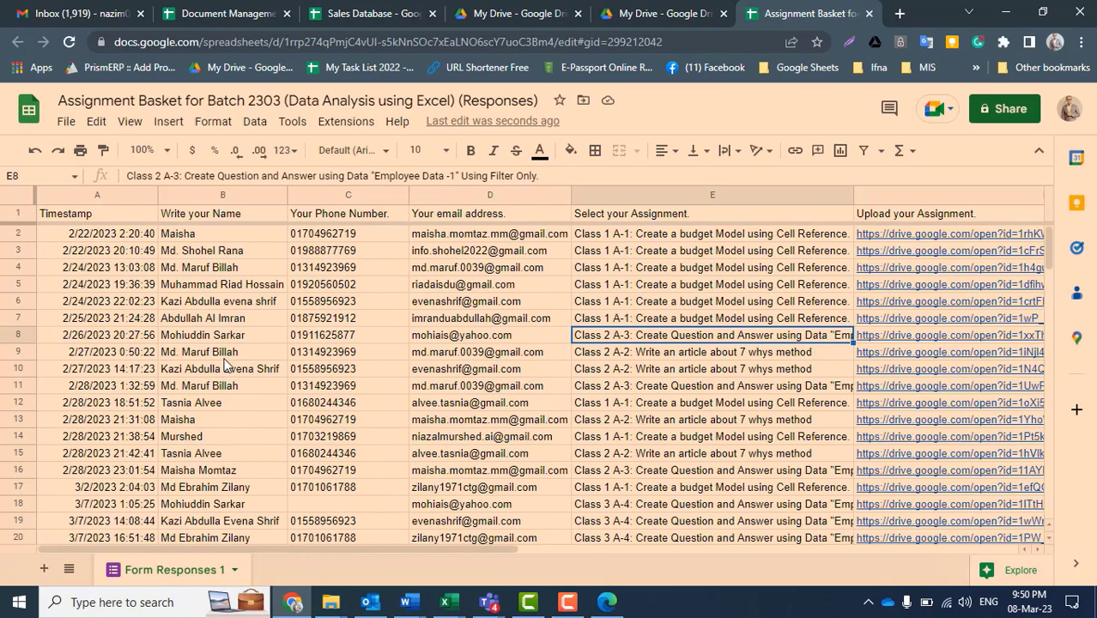
scroll(352, 392, "down", 1)
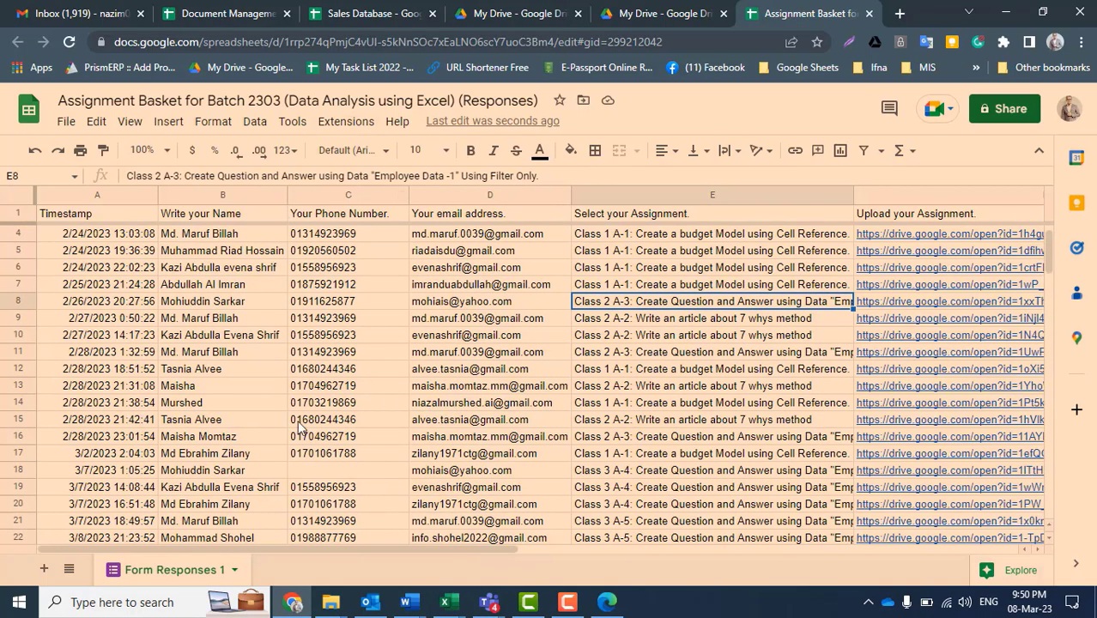
Open the live form linked to the responses sheet and look through its introduction and questions.
left_click(292, 121)
mouse_move(322, 178)
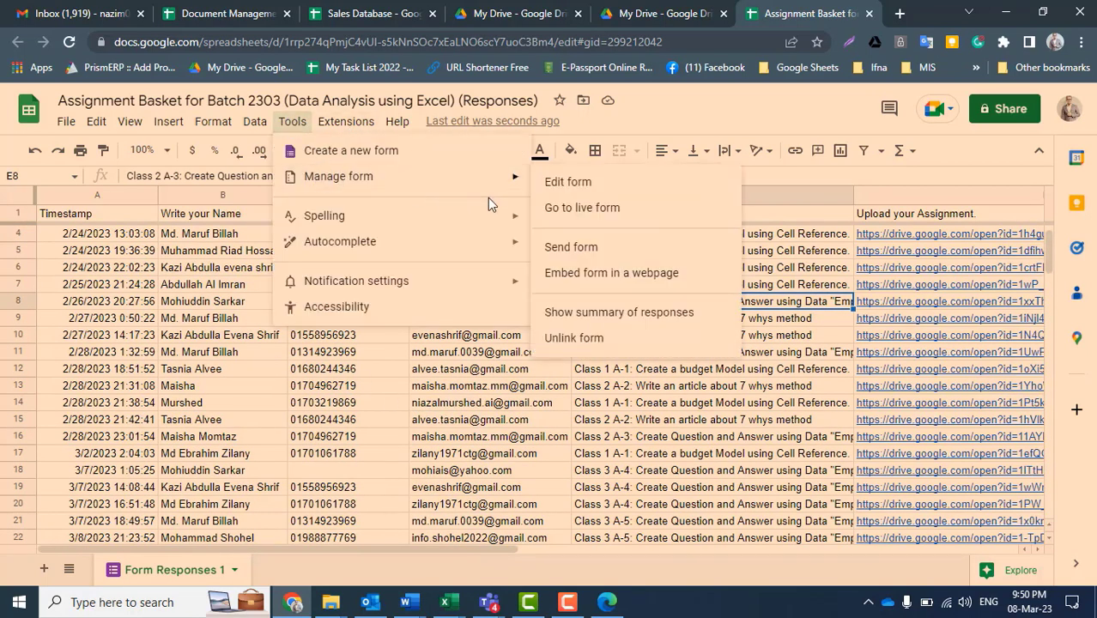
left_click(583, 207)
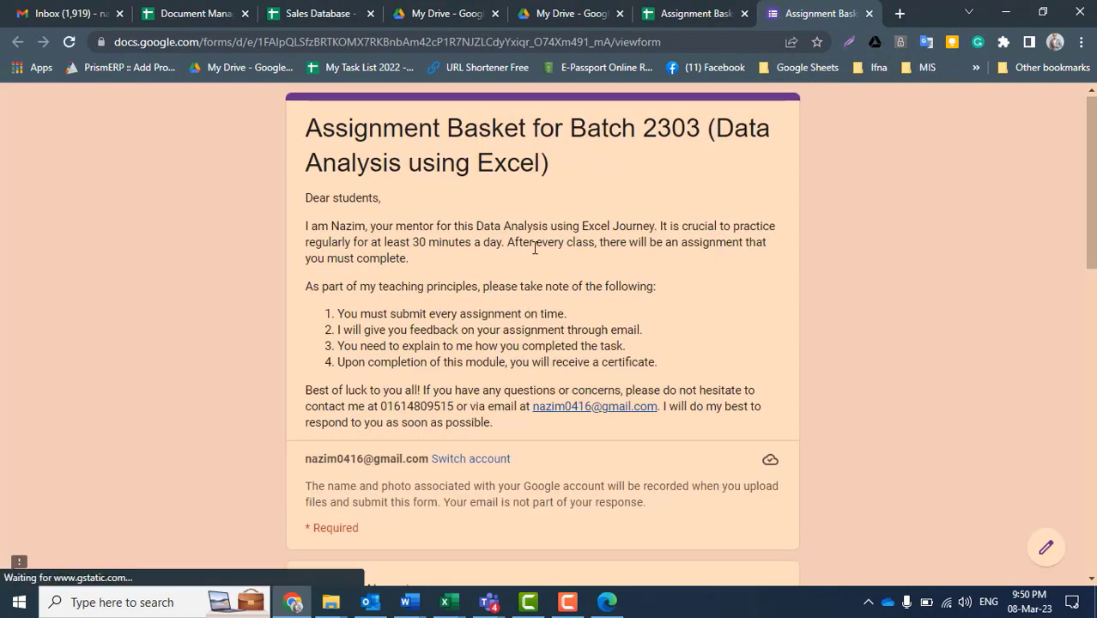
scroll(543, 292, "down", 5)
scroll(544, 298, "down", 4)
scroll(545, 300, "down", 6)
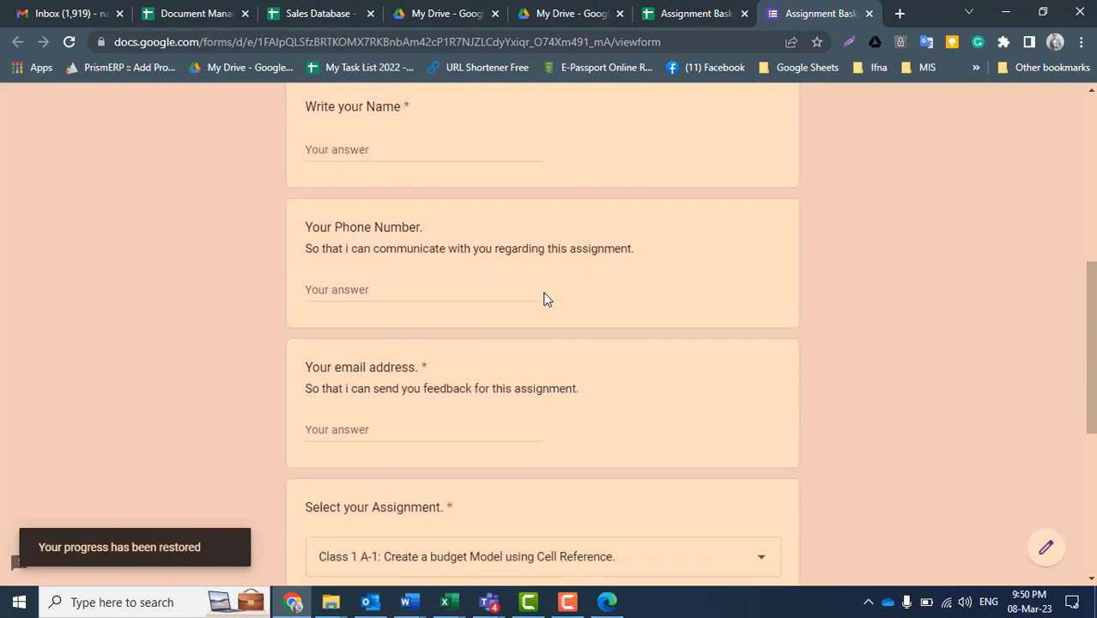
scroll(553, 356, "up", 5)
scroll(552, 353, "up", 2)
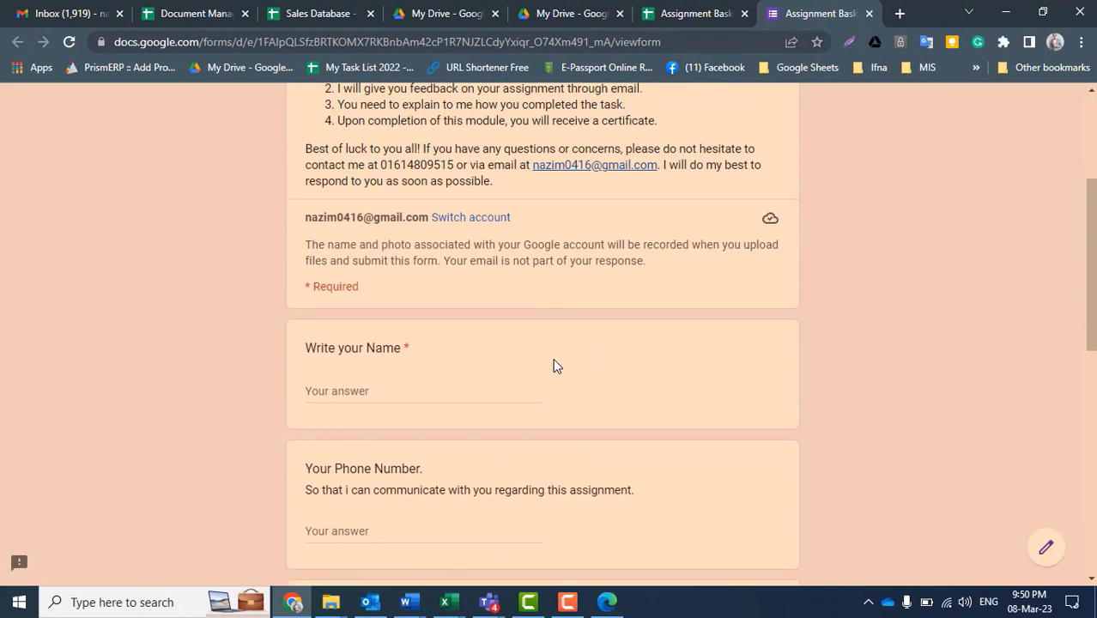
Return to the responses spreadsheet and examine the entries in the Write your Name column.
left_click(687, 13)
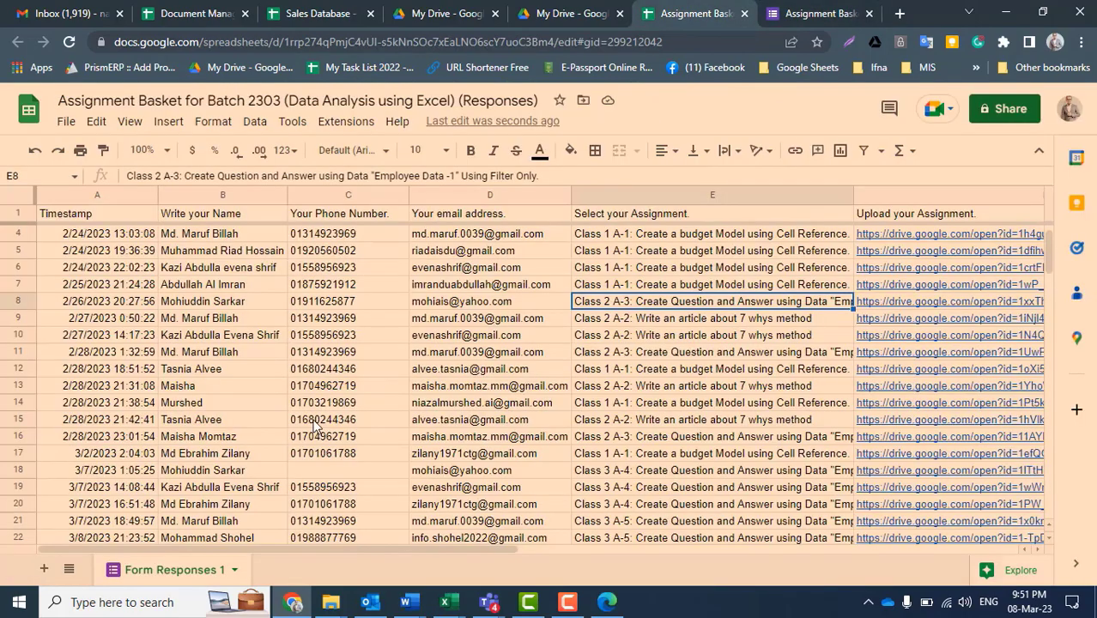
left_click(207, 194)
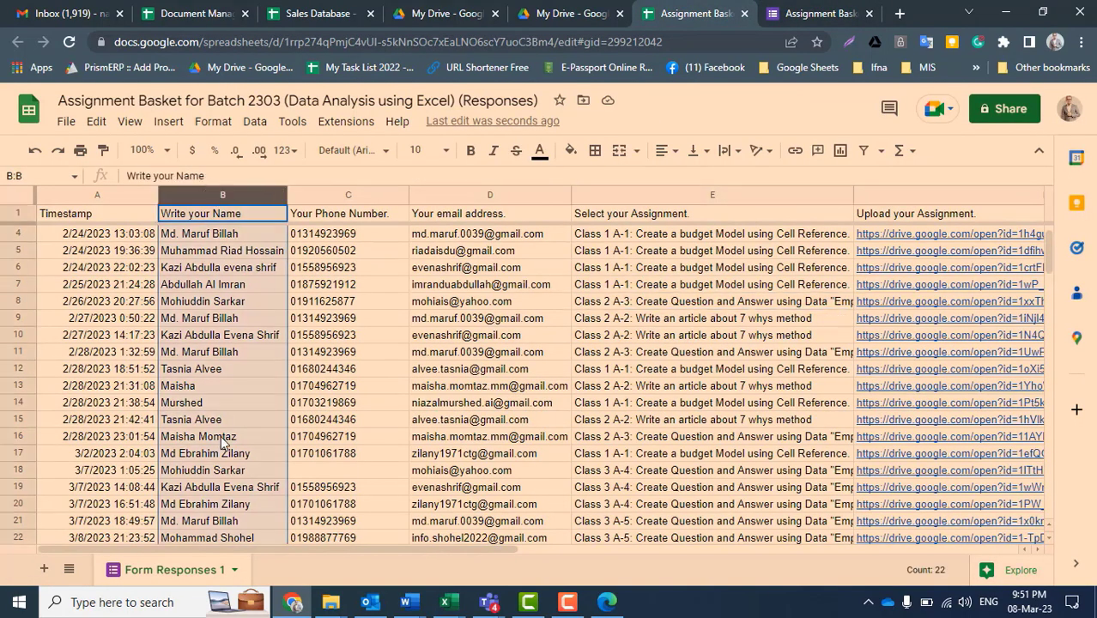
scroll(296, 386, "down", 2)
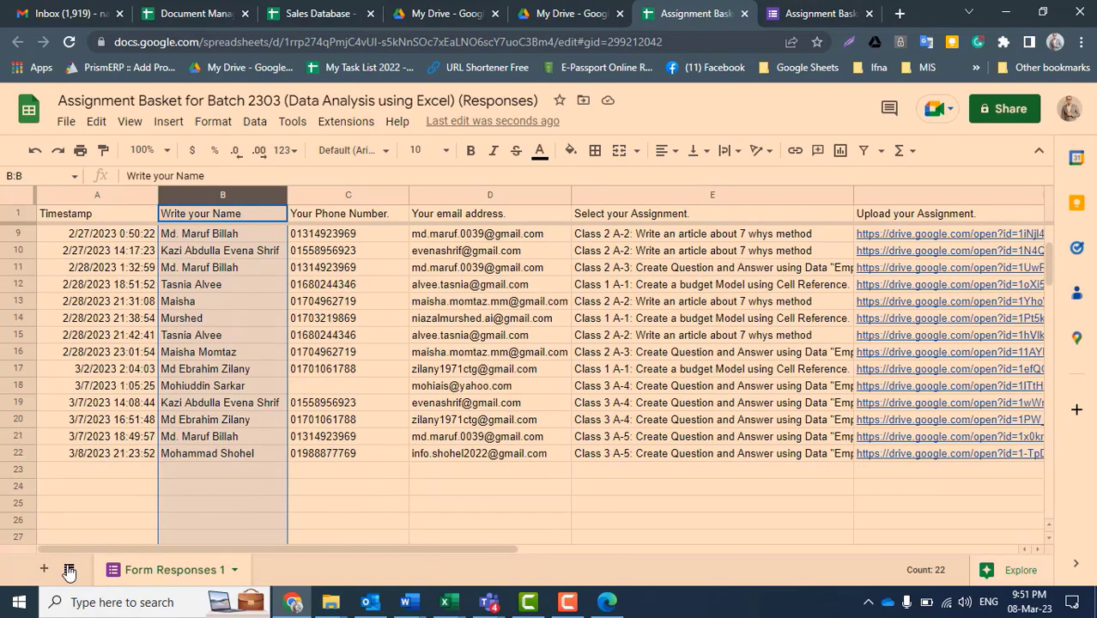
Add a new sheet and begin a UNIQUE formula in B1 over column B of Form Responses 1.
left_click(43, 570)
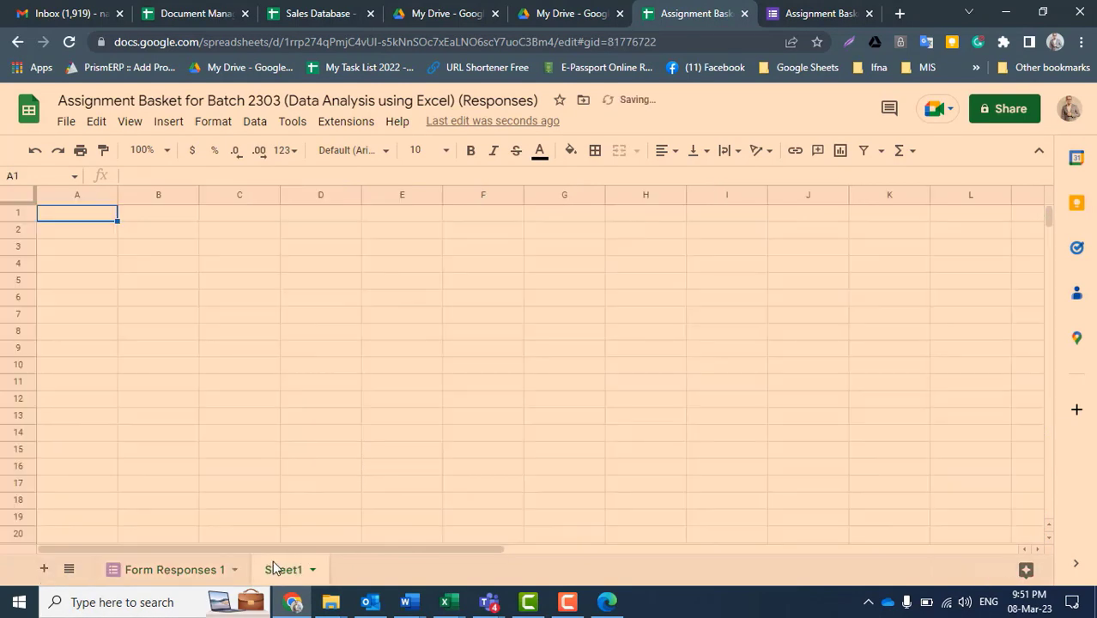
left_click(168, 221)
type("=")
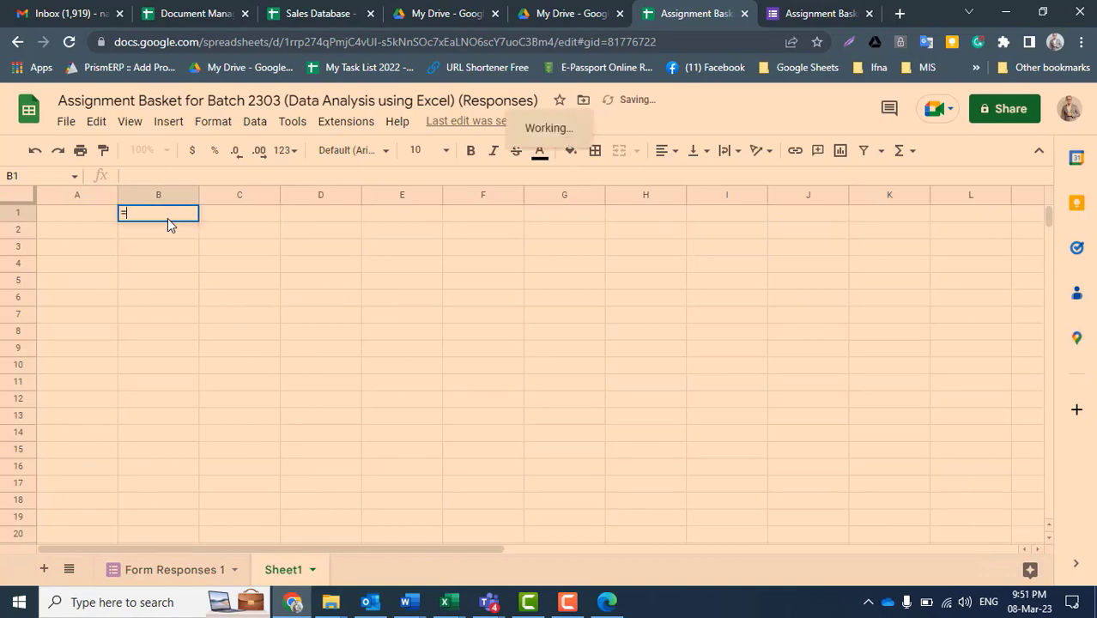
type("un")
key("Tab")
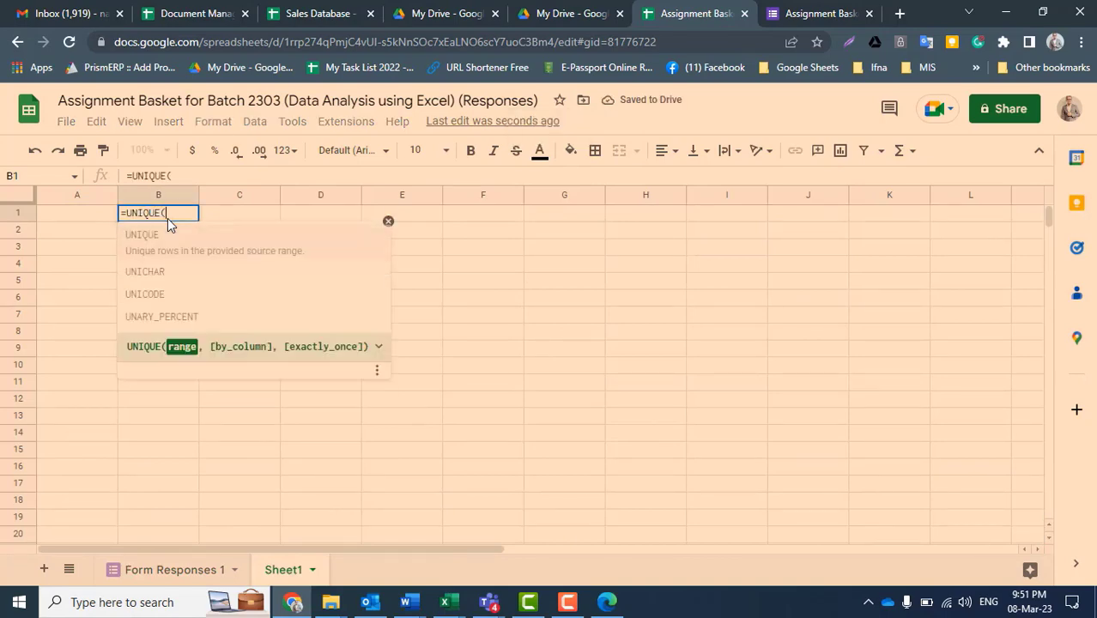
left_click(174, 569)
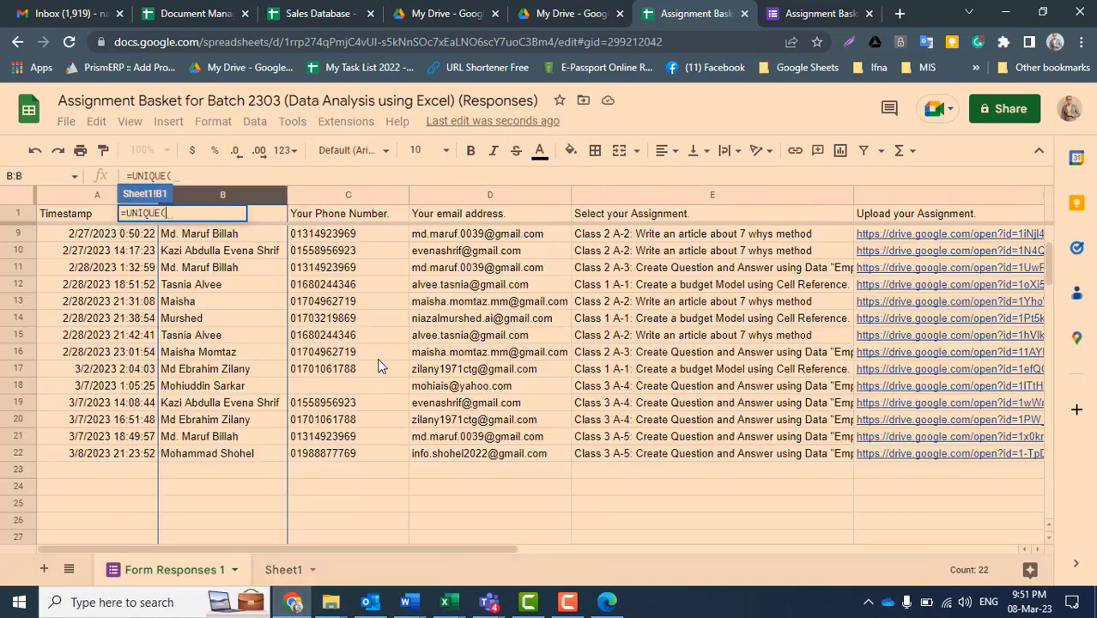
left_click(219, 195)
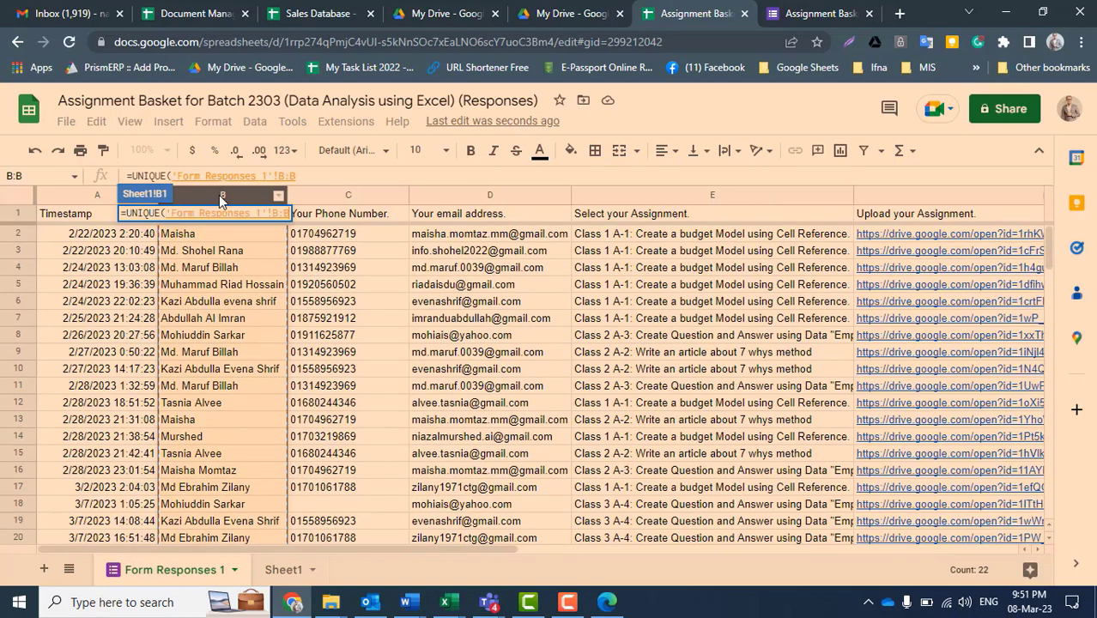
Complete the UNIQUE formula with 0 for by_column and 0 for exactly_once.
type(",")
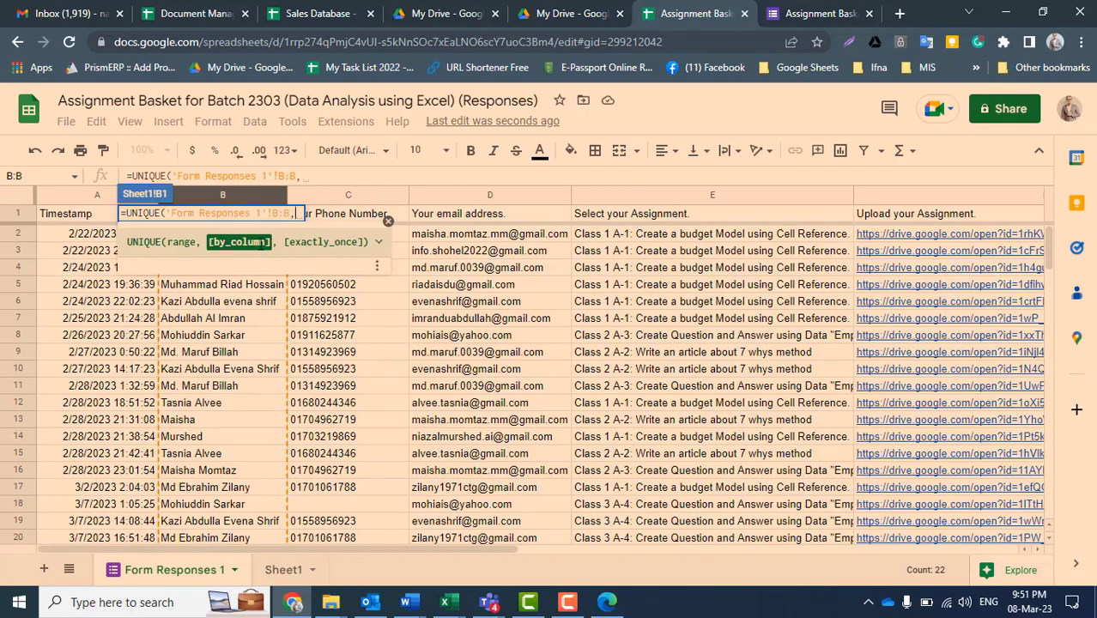
left_click(261, 243)
left_click(260, 245)
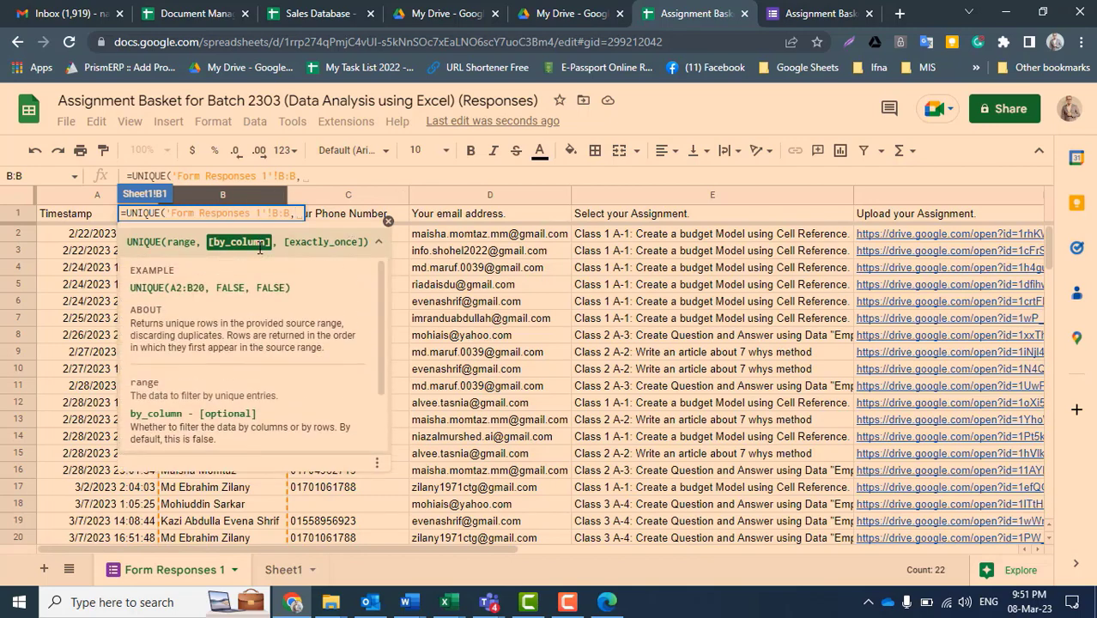
left_click(315, 176)
type("0")
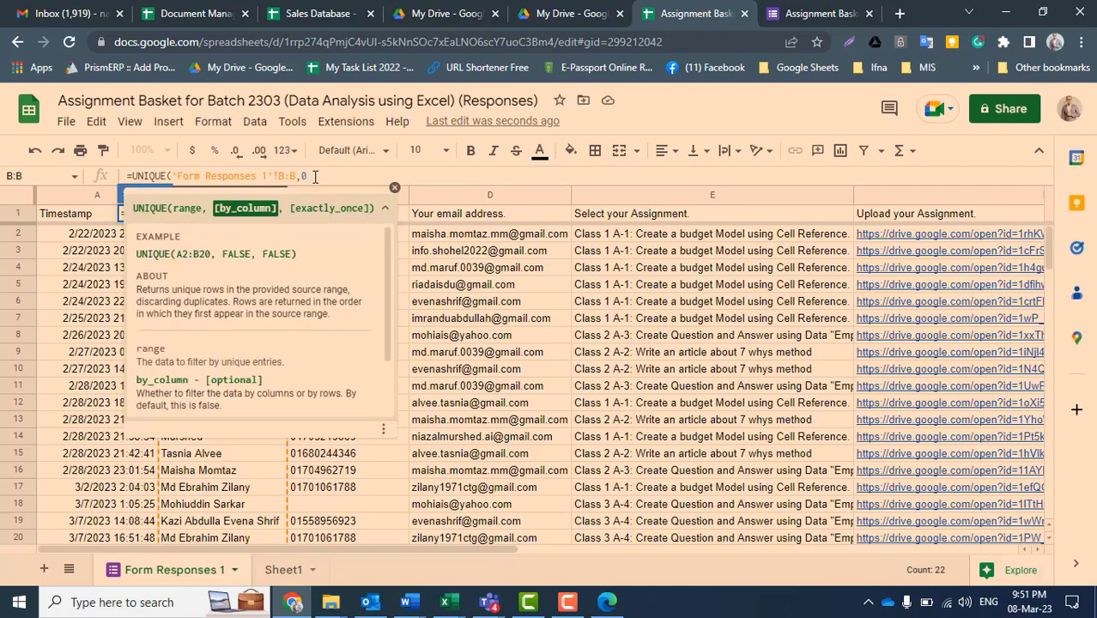
type(",")
type("0)")
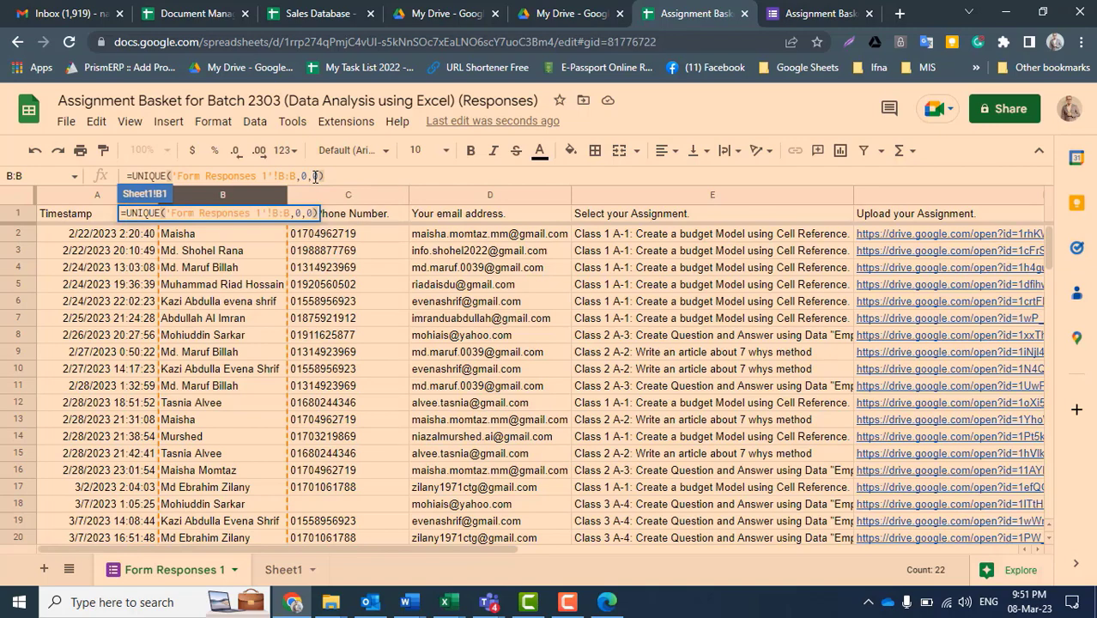
key("Return")
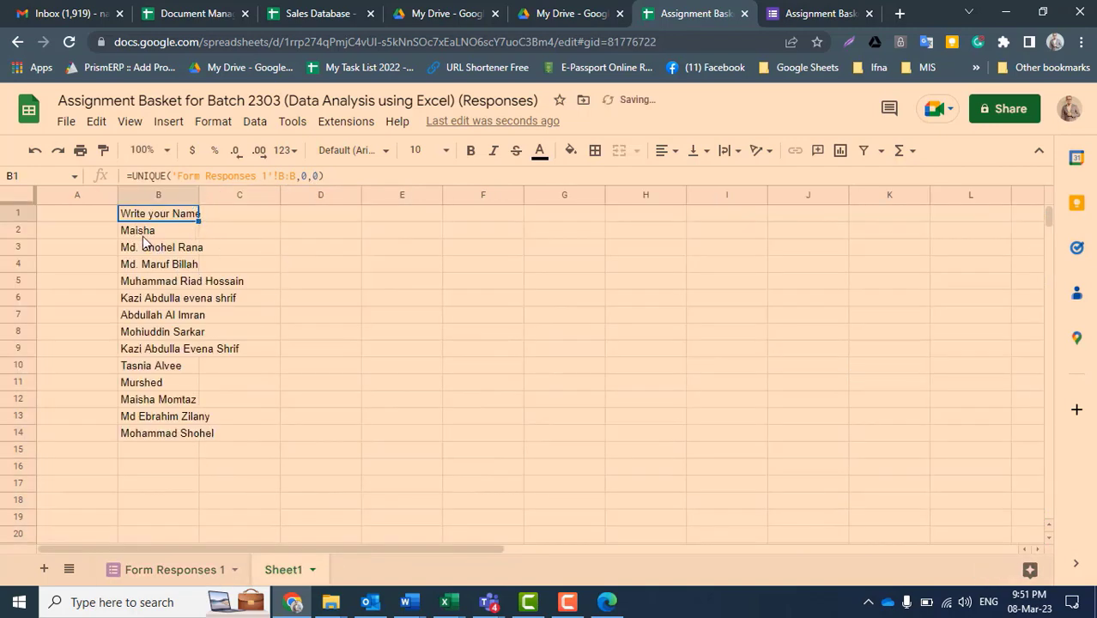
Auto-fit column B to the unique student names and check the list in B2:B14.
left_click(170, 226)
double_click(197, 193)
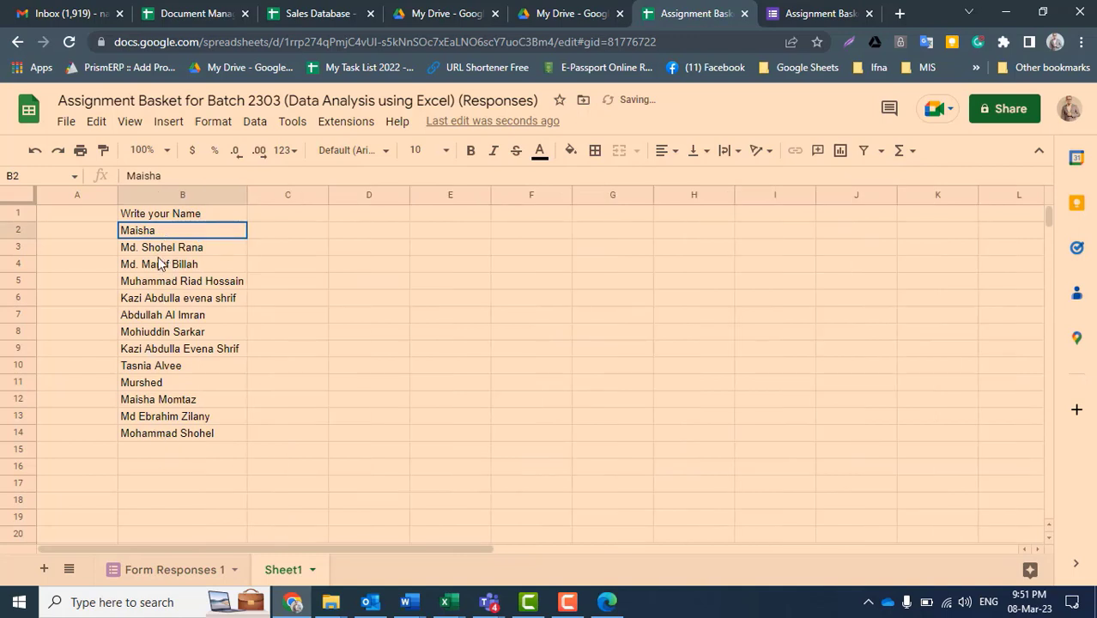
left_click_drag(158, 258, 156, 433)
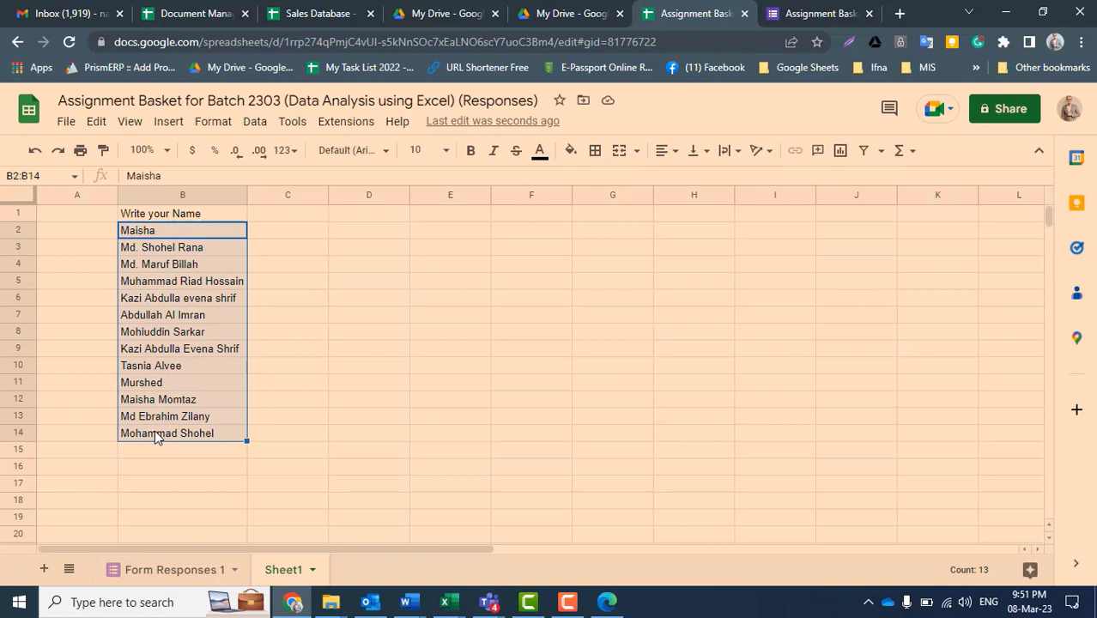
left_click(262, 298)
left_click(194, 230)
left_click(273, 237)
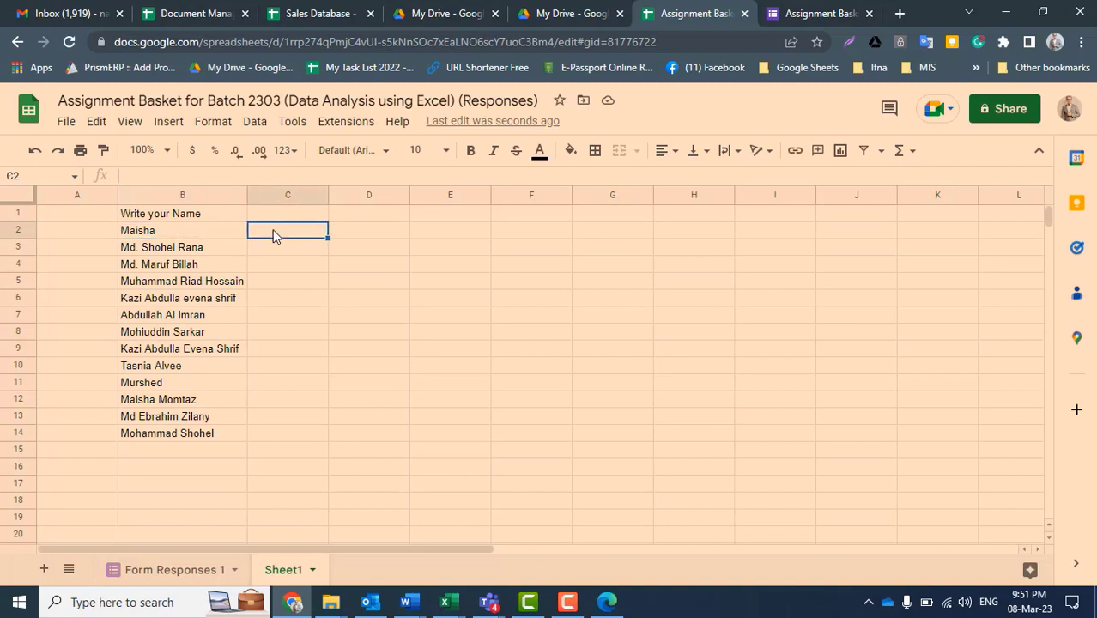
type("=")
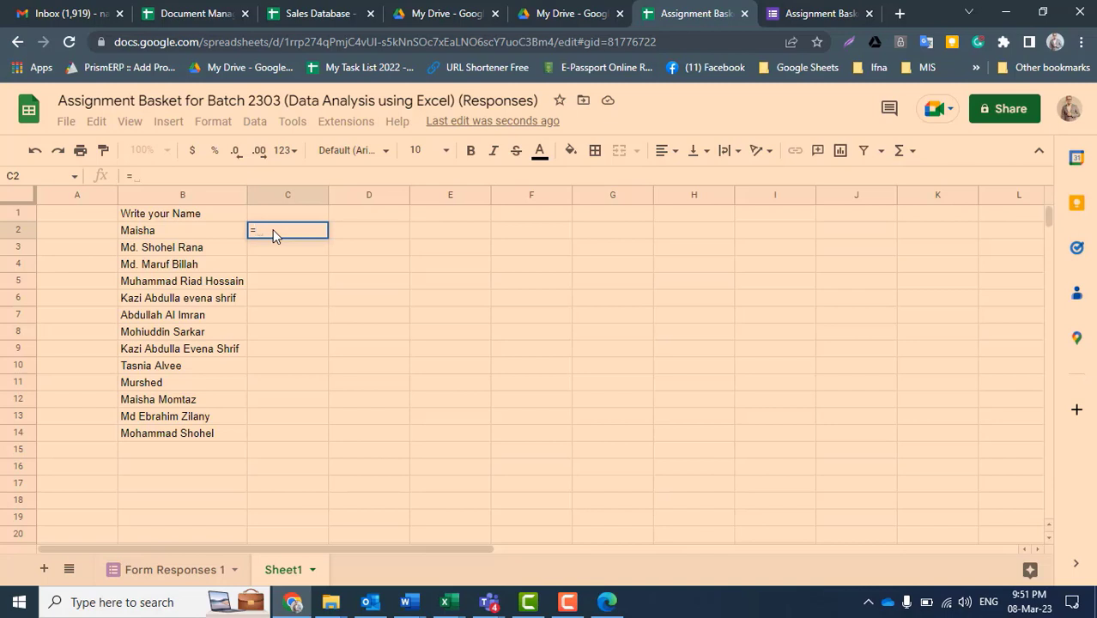
type("counti")
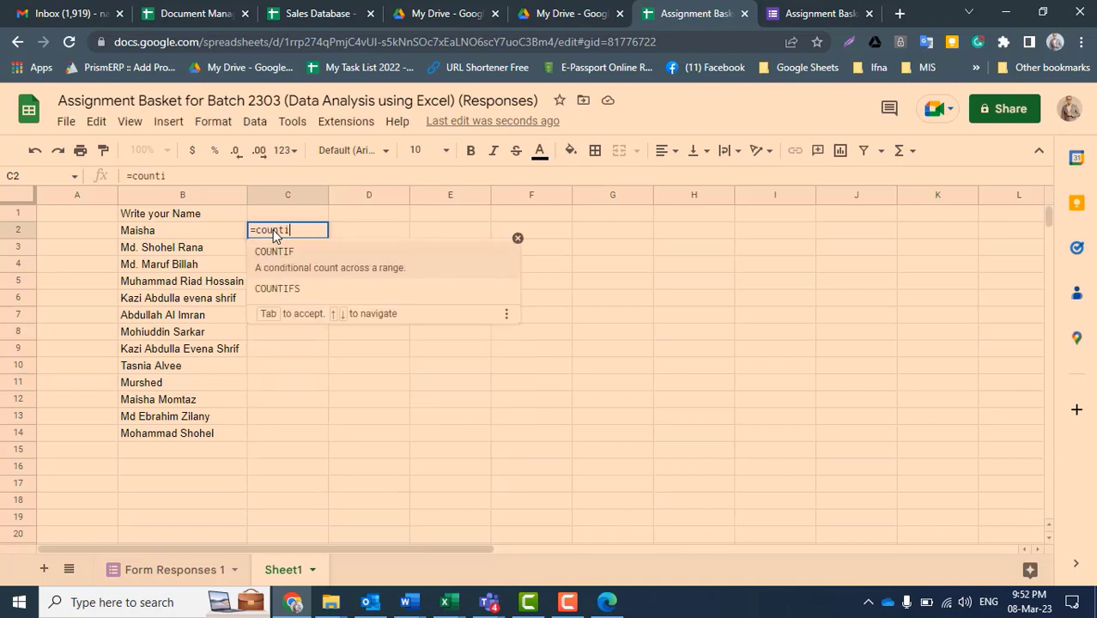
type("fs")
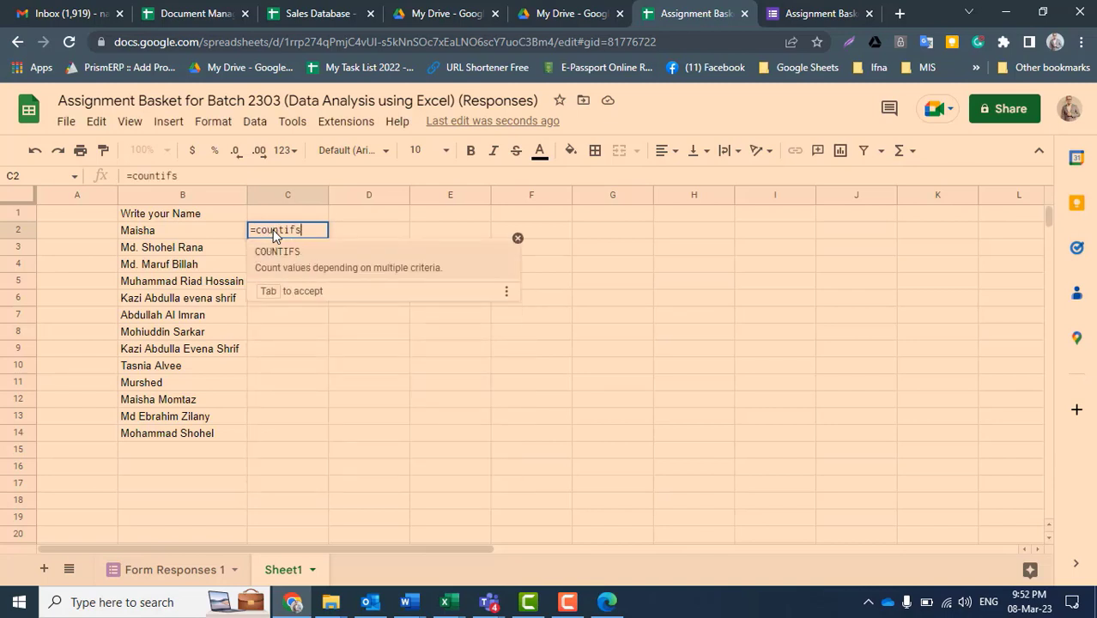
key("Tab")
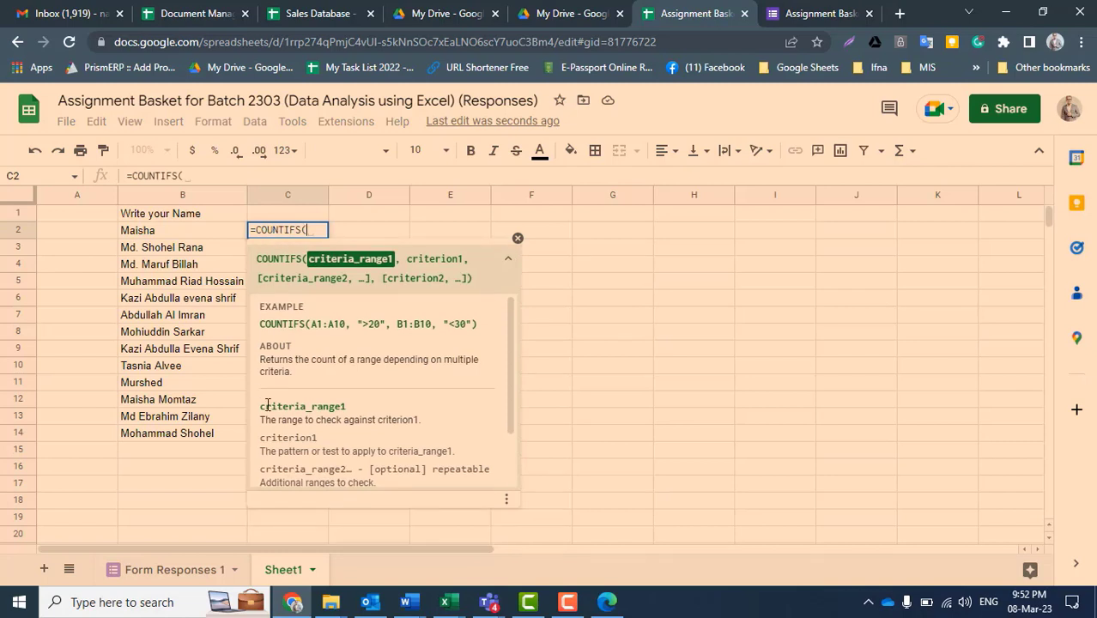
left_click(175, 575)
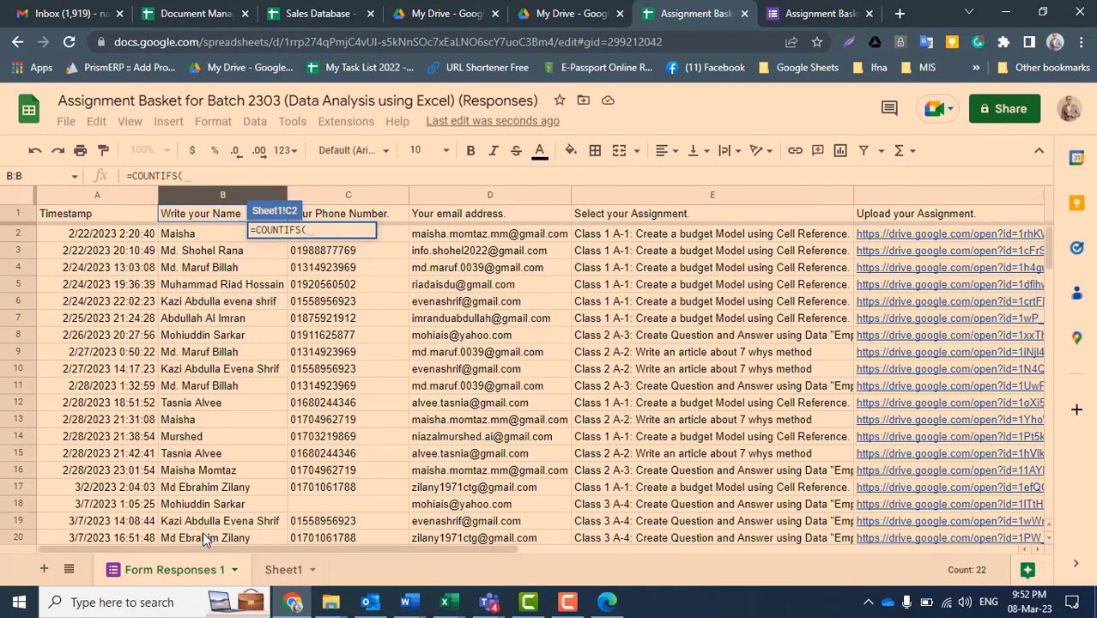
left_click(226, 193)
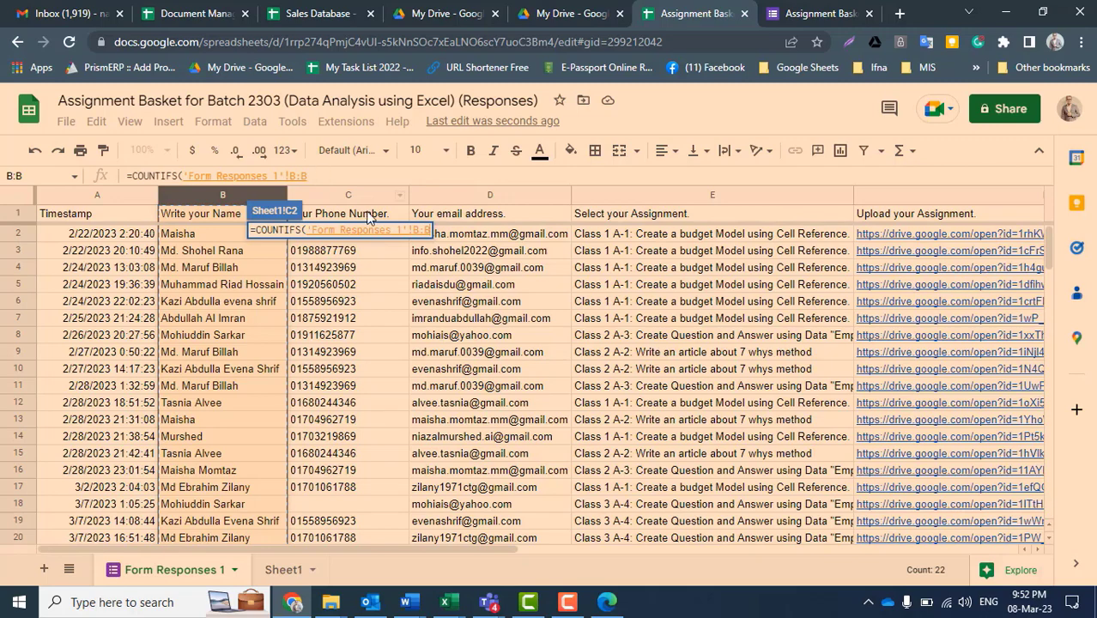
left_click(342, 195)
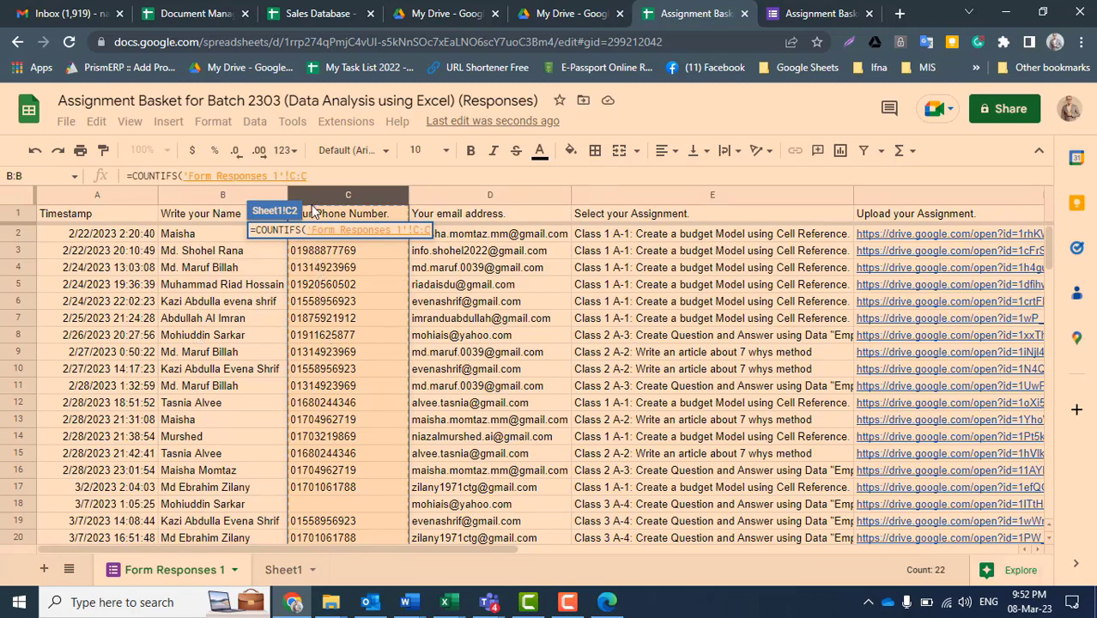
left_click(316, 176)
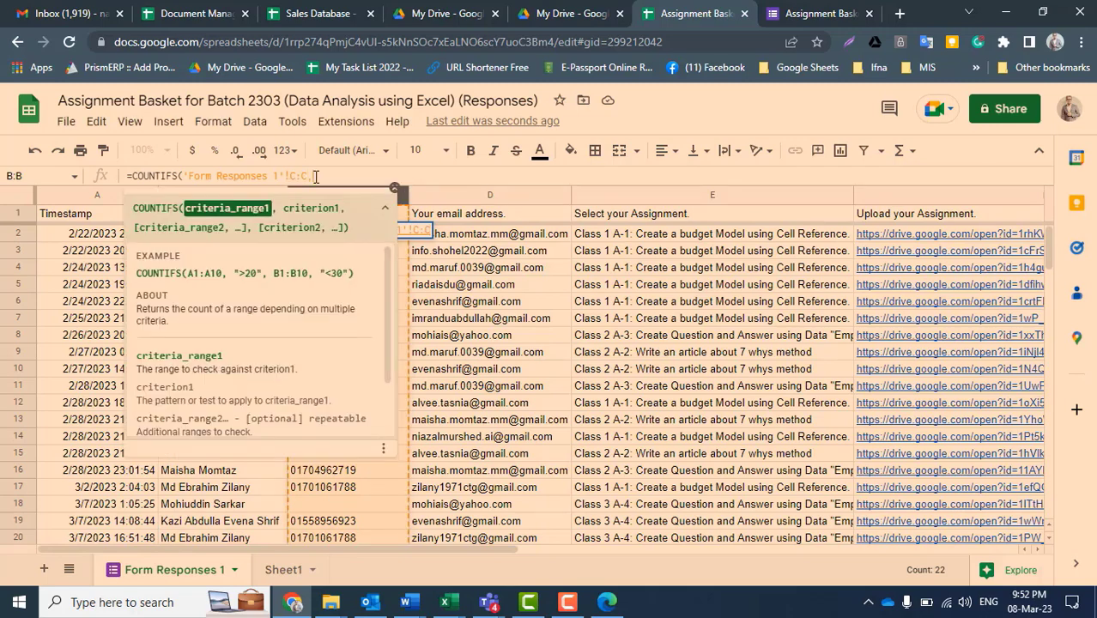
type(",")
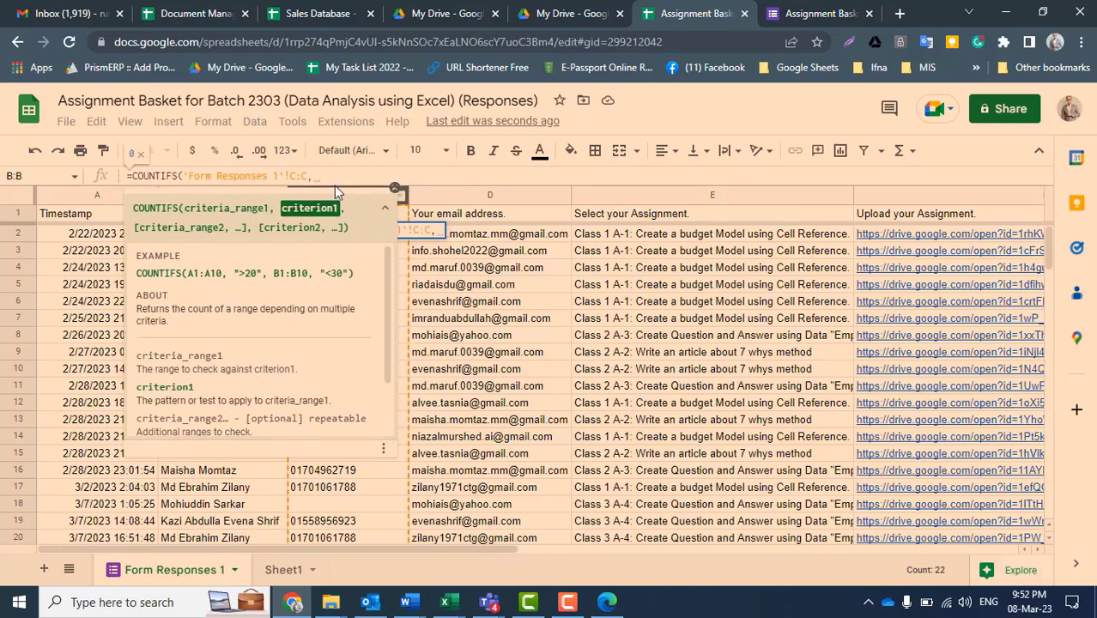
key("BackSpace")
key("BackSpace")
key("BackSpace")
key("BackSpace")
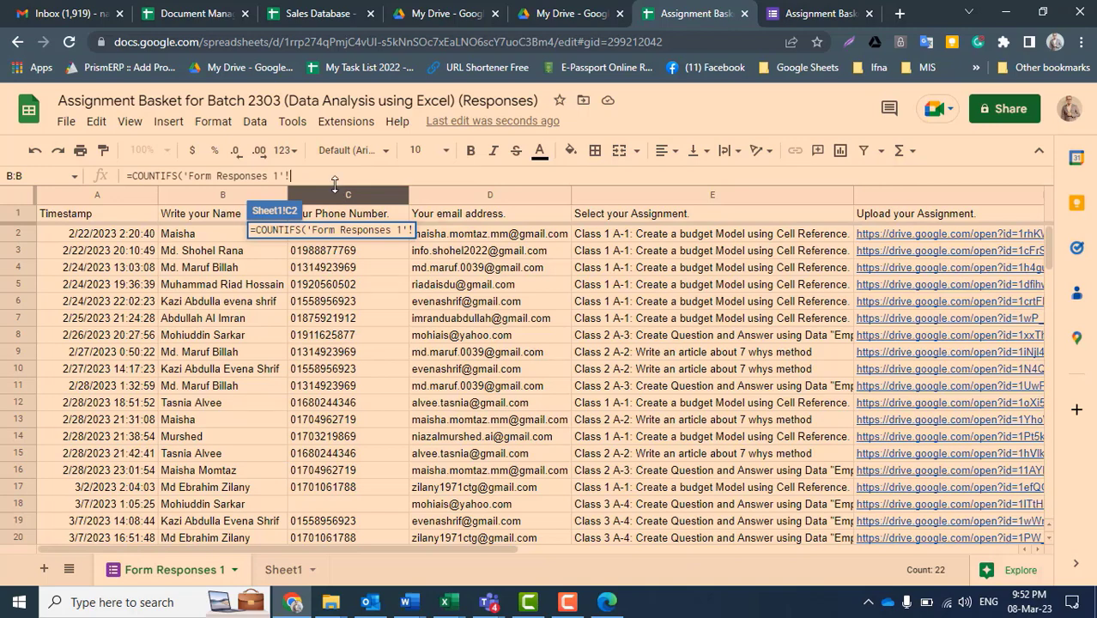
key("Return")
left_click(215, 197)
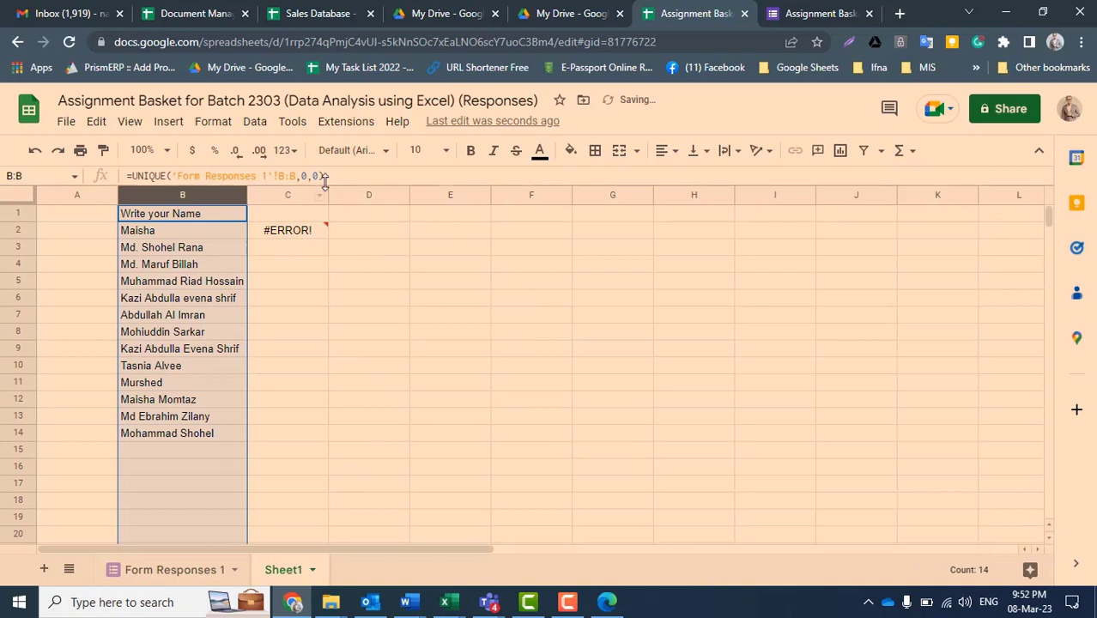
Start a COUNTIFS formula in C2 of Sheet1 with column B of Form Responses 1 as the criteria range.
left_click(291, 240)
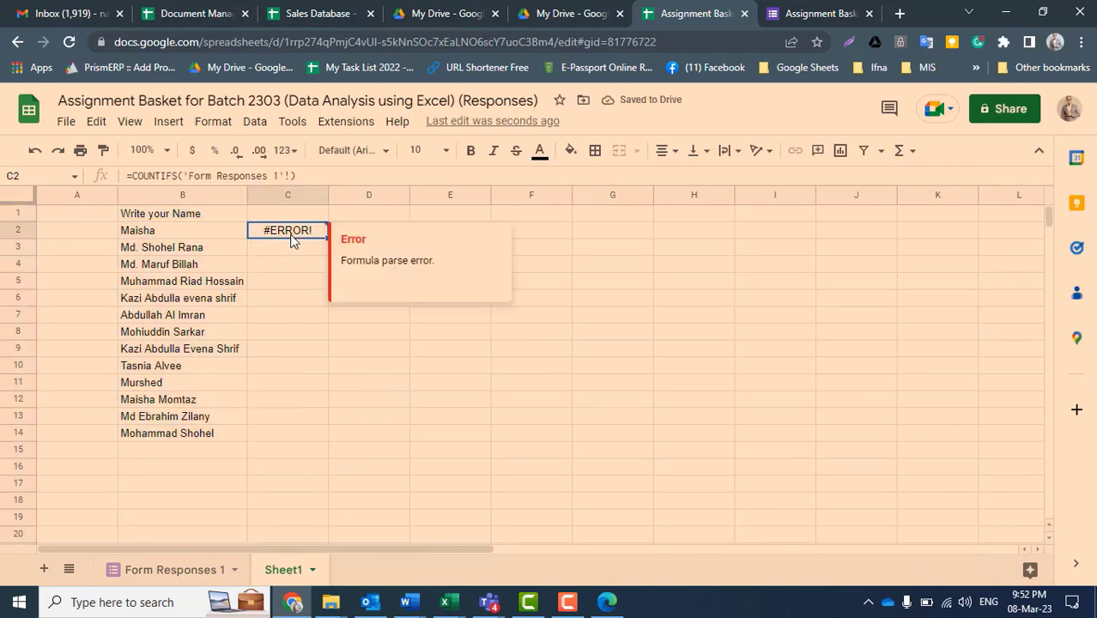
type("=counti")
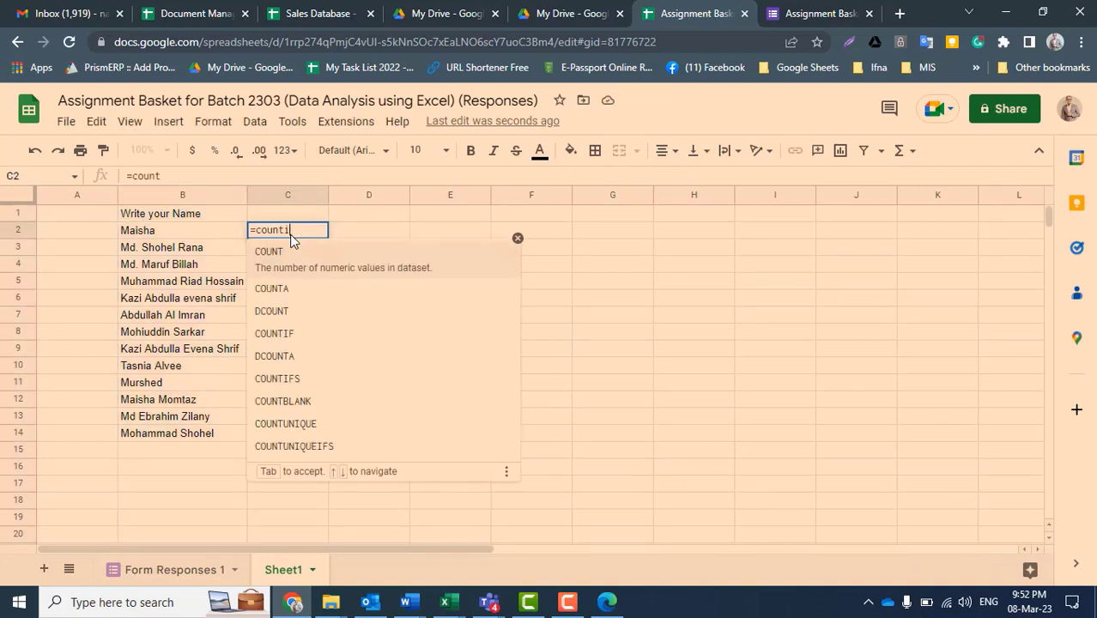
type("fs")
key("Tab")
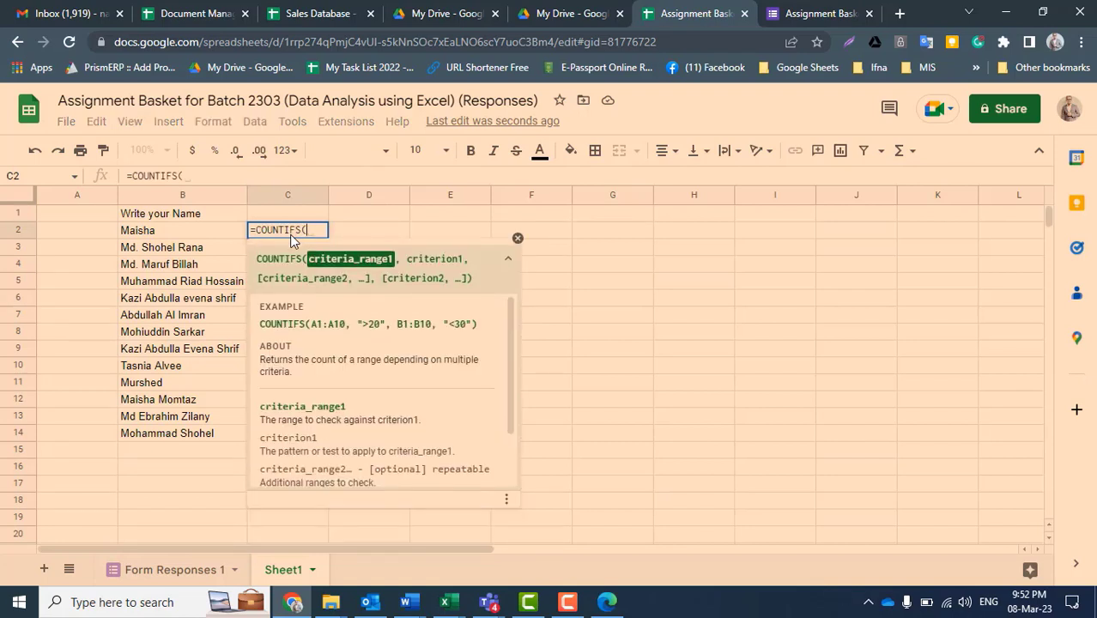
left_click(180, 582)
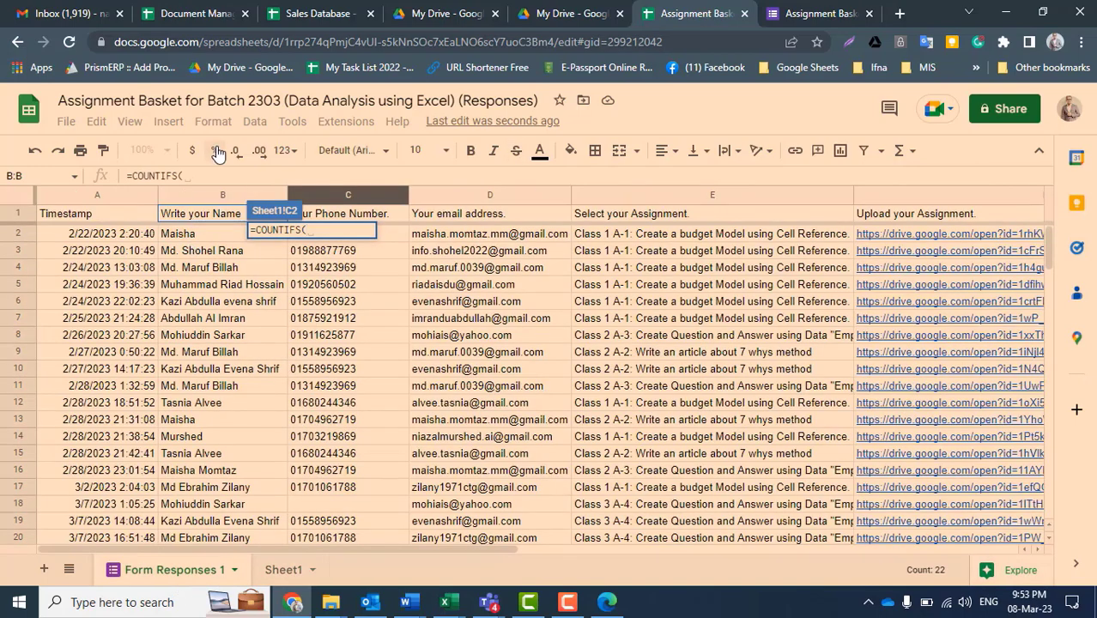
left_click(222, 195)
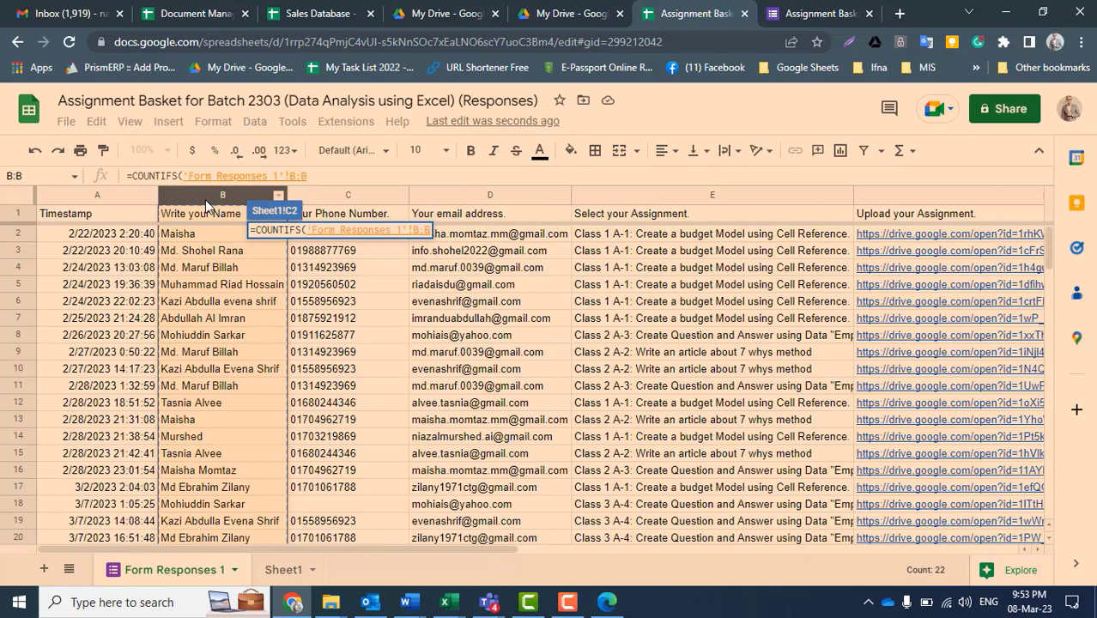
type(",")
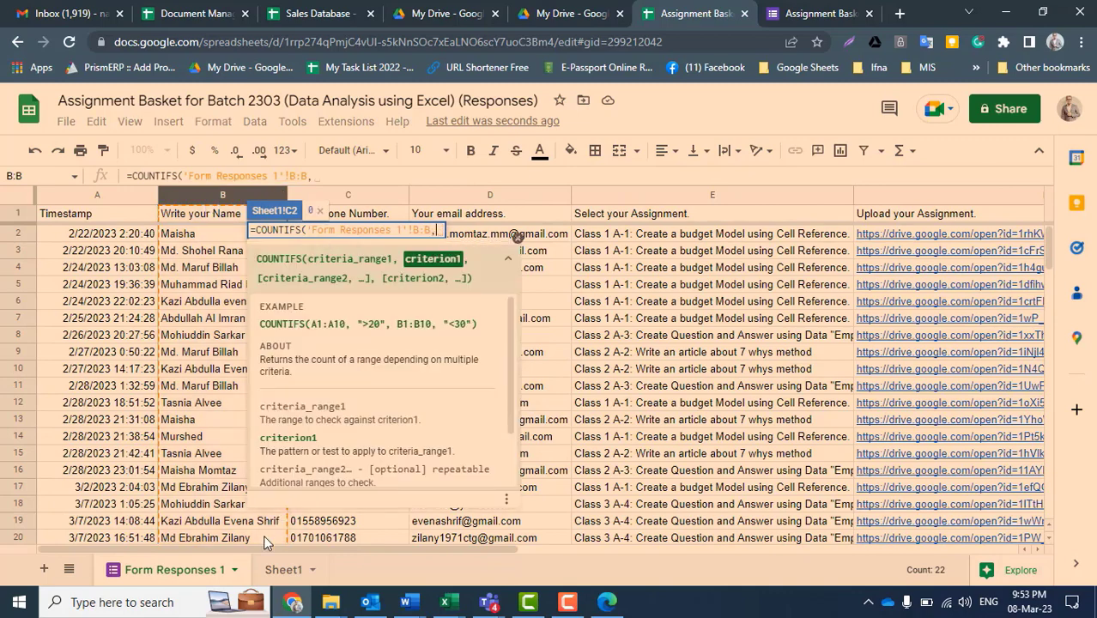
Complete the COUNTIFS formula with B2 as the criterion and accept the suggested autofill for C3:C14.
left_click(284, 571)
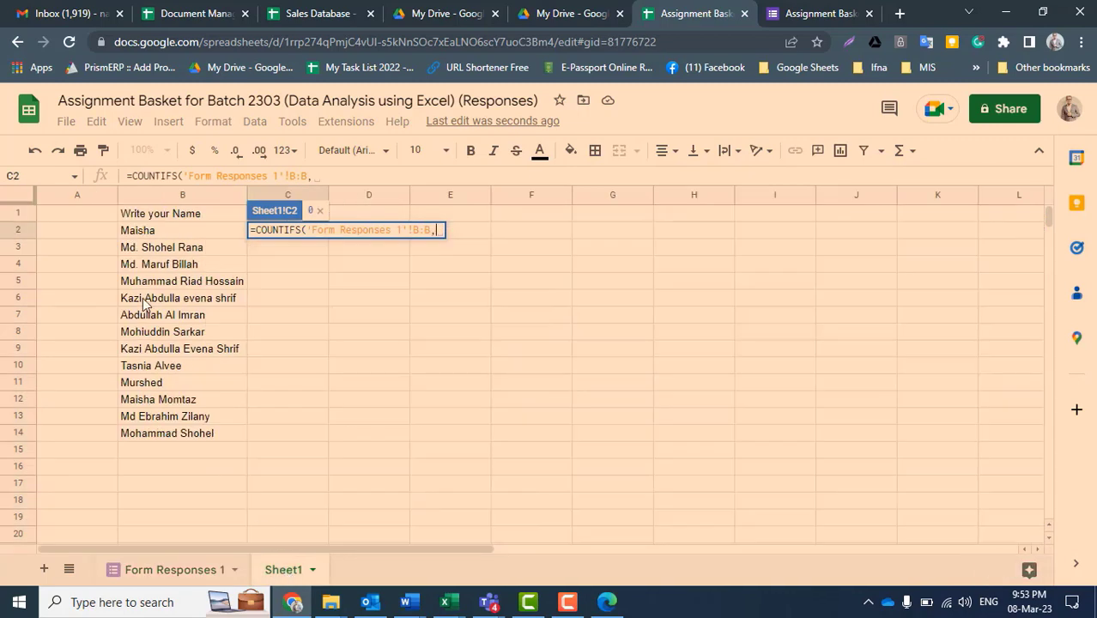
left_click(155, 236)
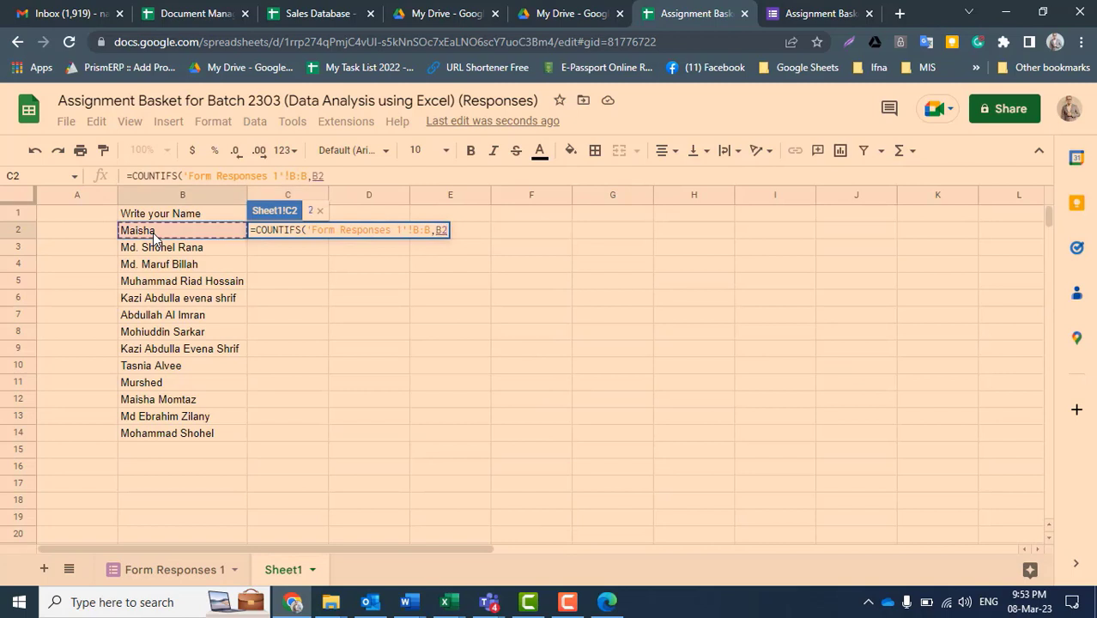
type(")")
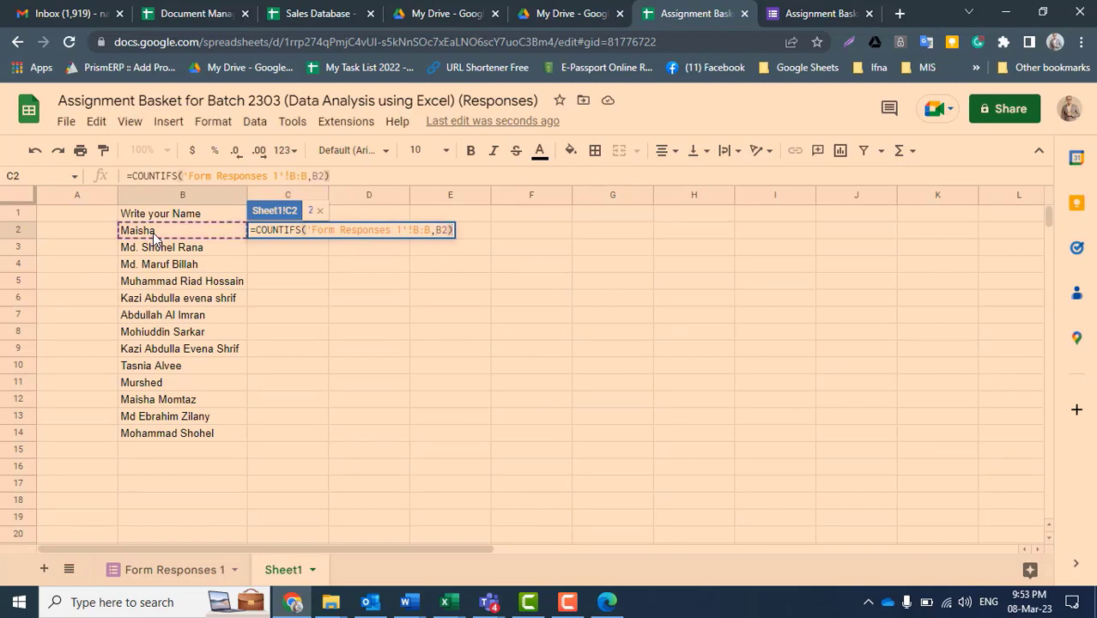
key("Return")
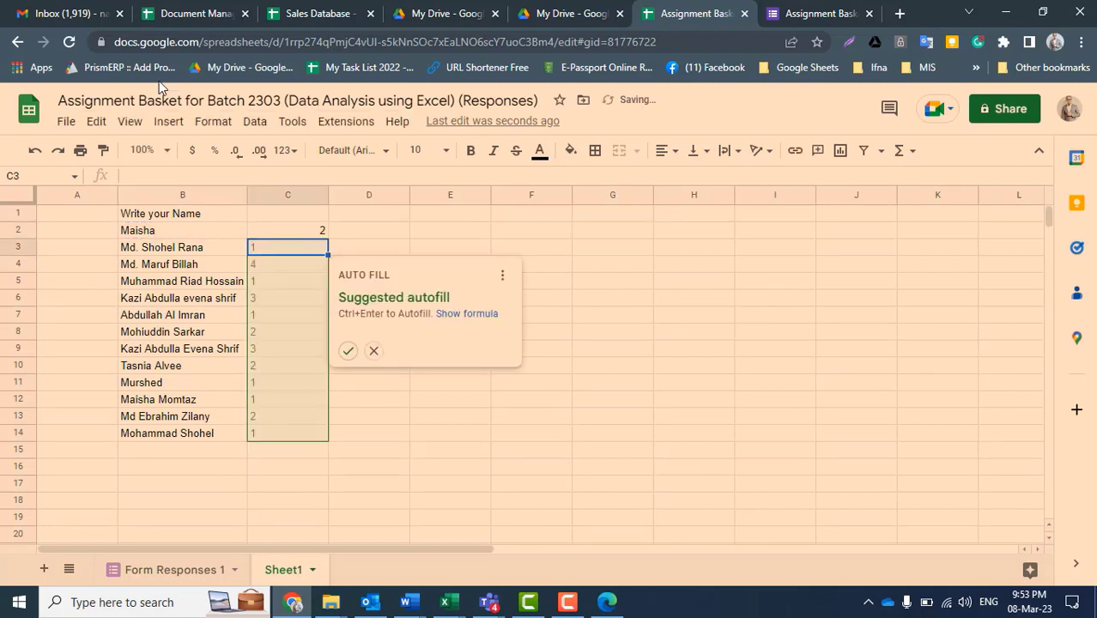
left_click(347, 350)
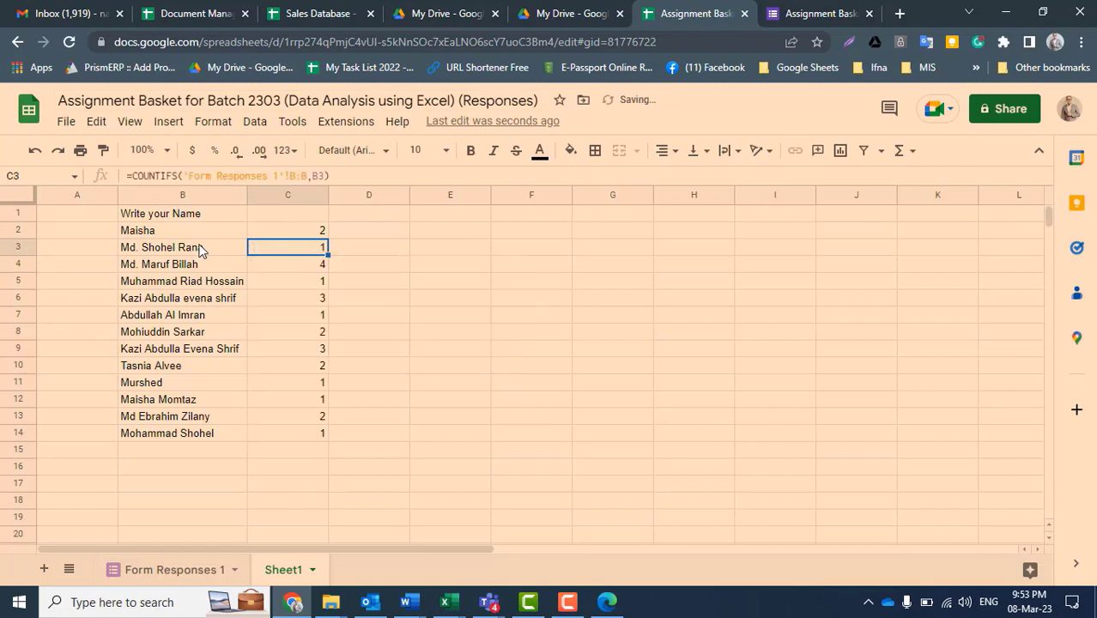
Auto-fit column C to the submission counts, and widen it slightly.
left_click(302, 194)
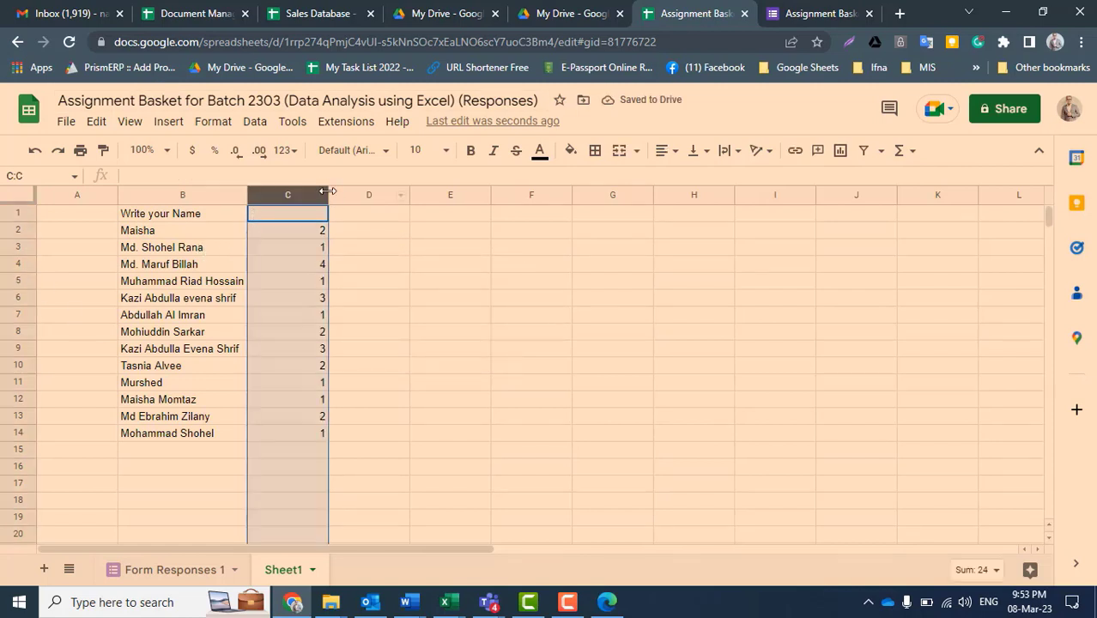
double_click(328, 191)
left_click(252, 448)
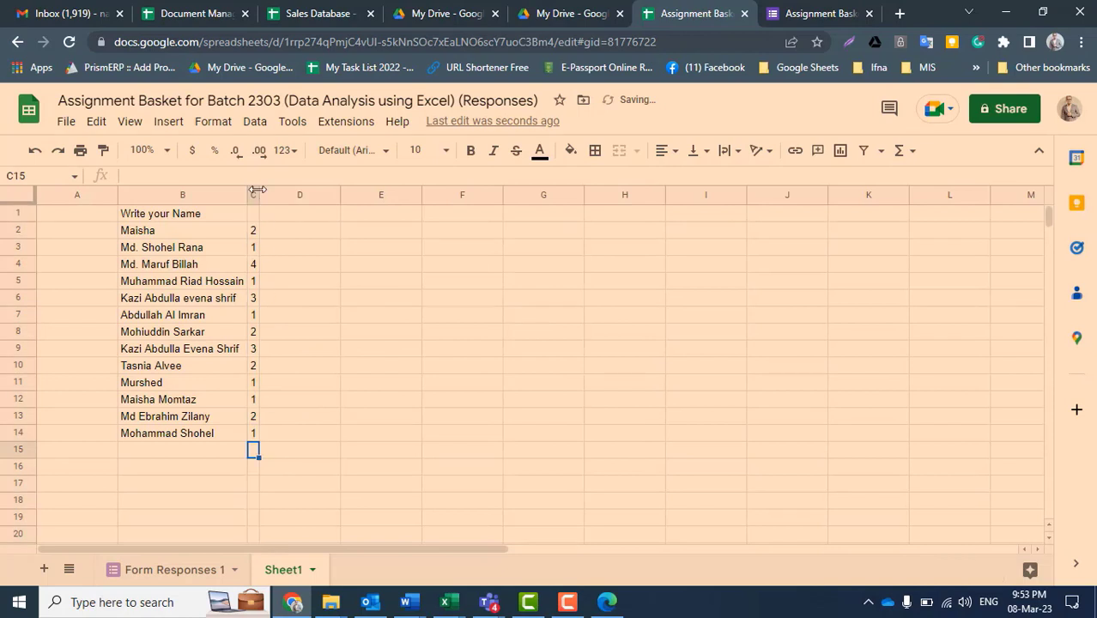
left_click_drag(257, 190, 288, 192)
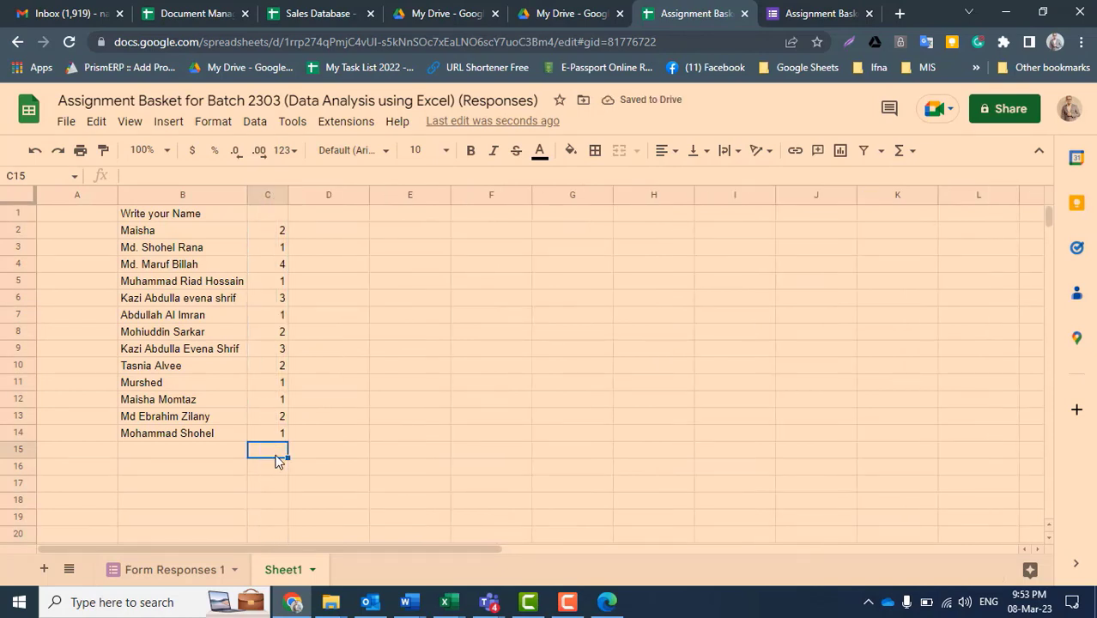
Total the submission counts in C15 with =SUM(C1:C14) and check the formula.
type("=s")
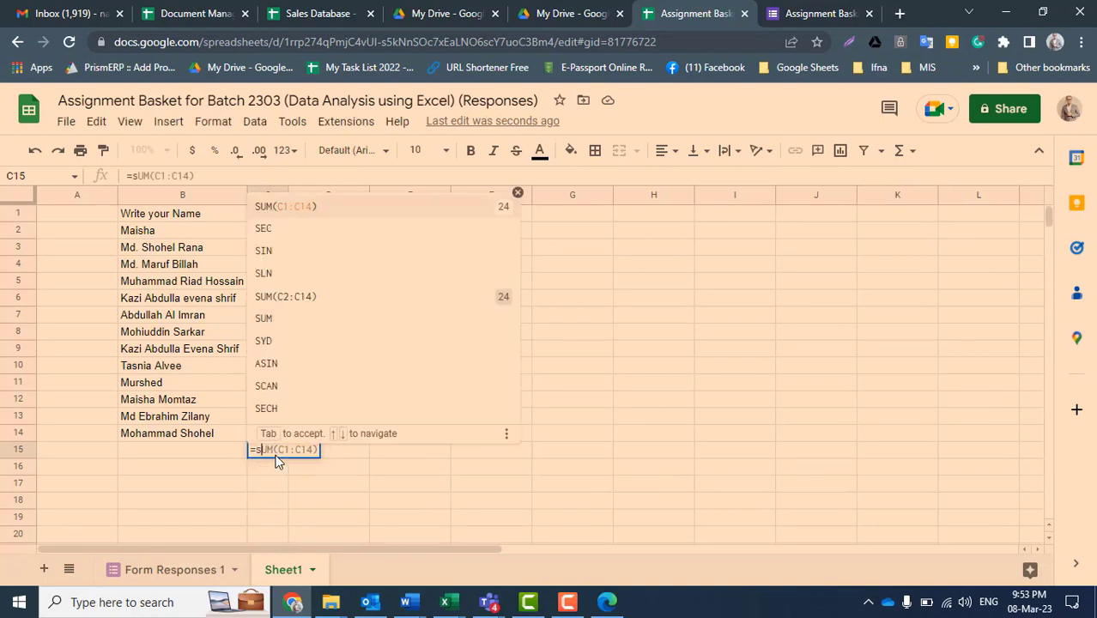
type("um")
key("Delete")
key("Delete")
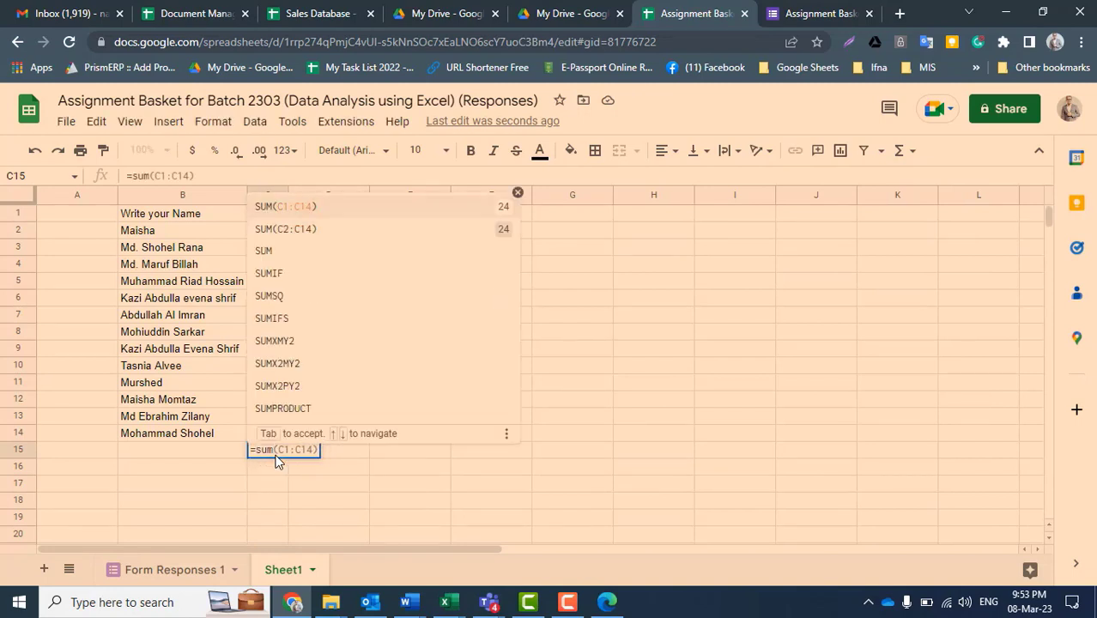
key("Return")
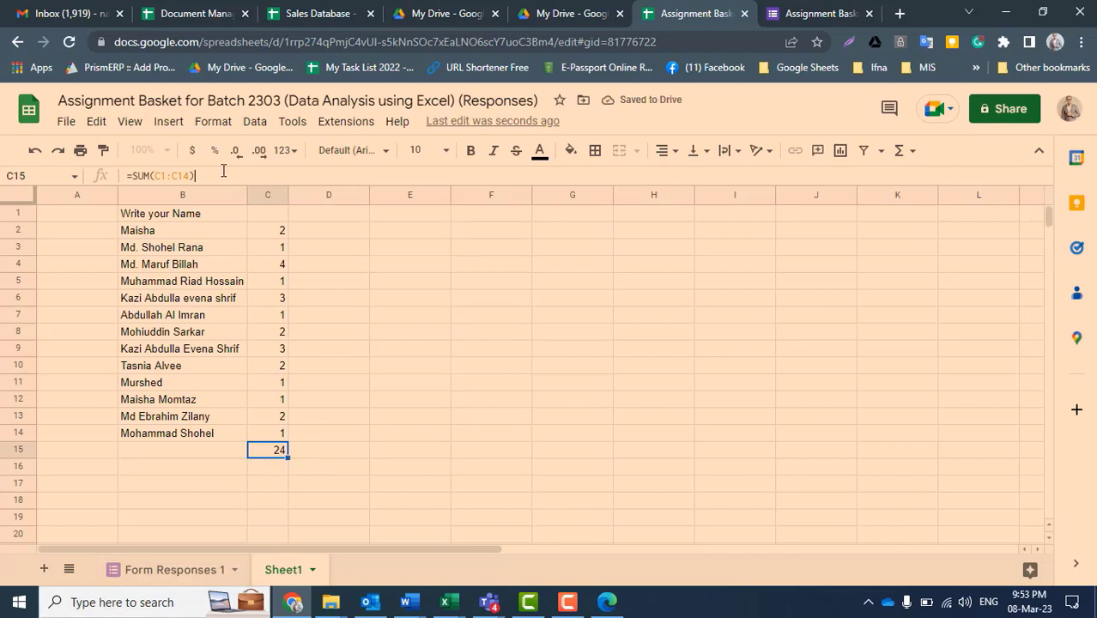
left_click(195, 176)
left_click(379, 352)
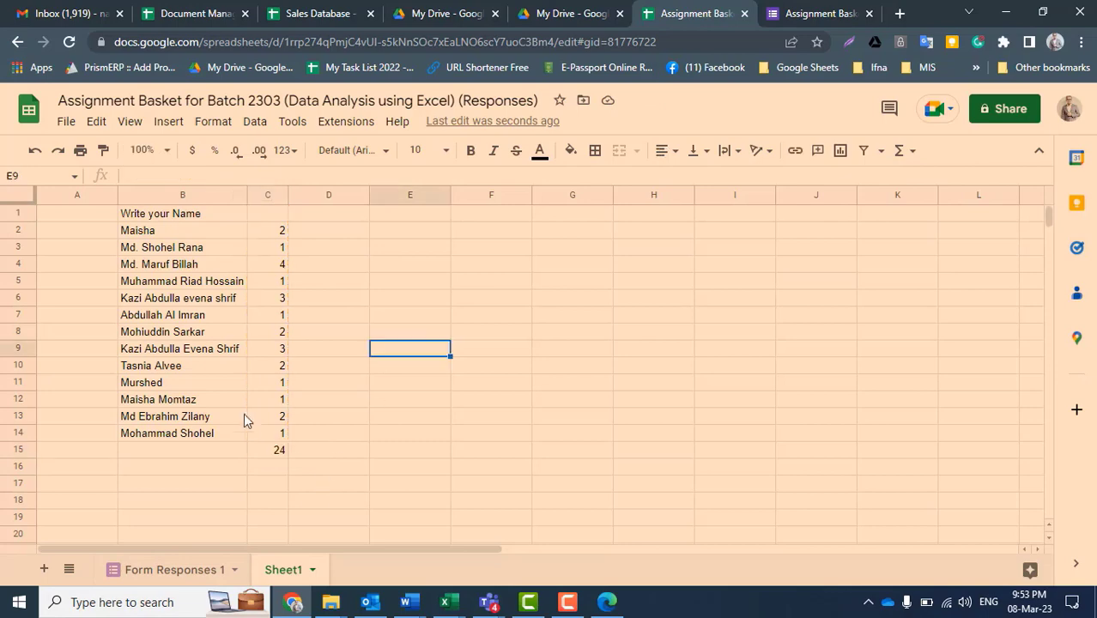
Check the number of entries in the Write your Name column of Form Responses 1 and one student's submissions in rows 2 and 13.
left_click(187, 574)
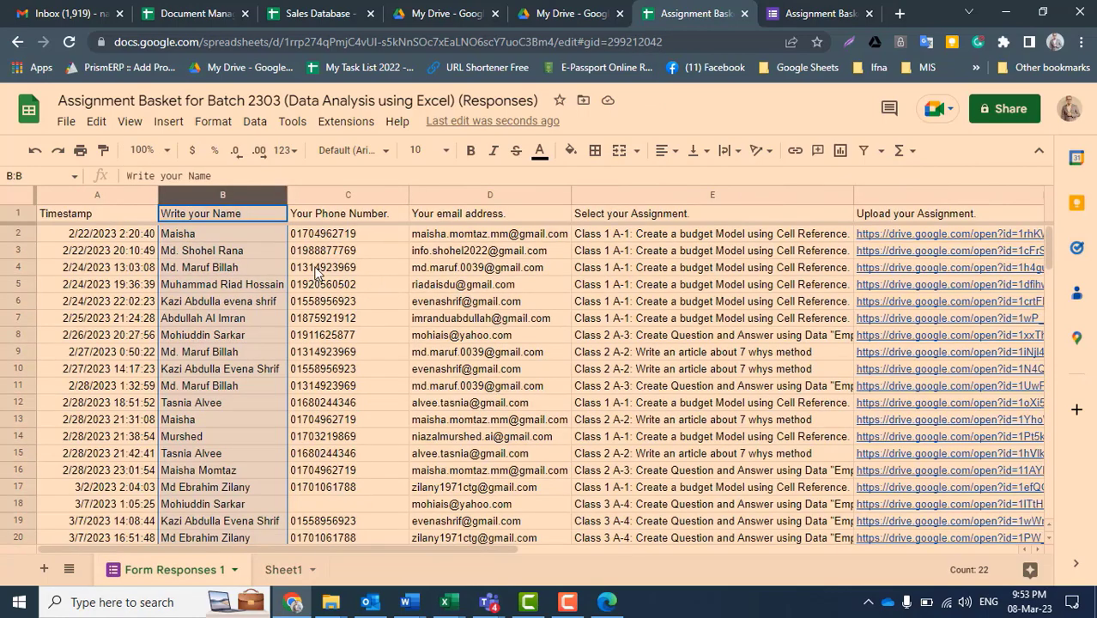
left_click(227, 194)
scroll(513, 344, "down", 3)
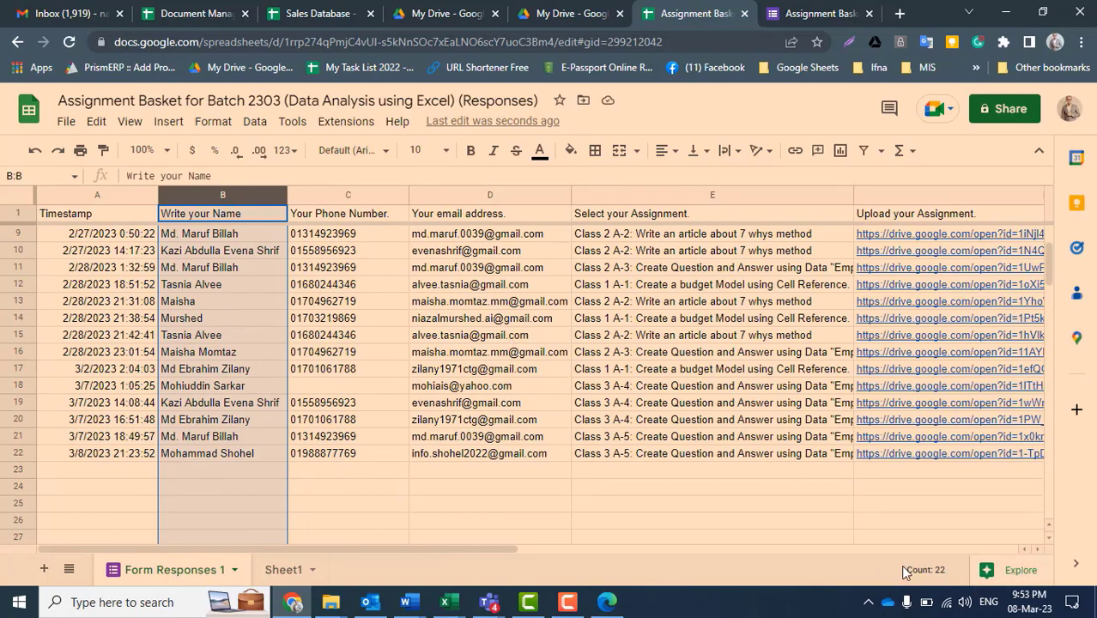
scroll(244, 399, "up", 3)
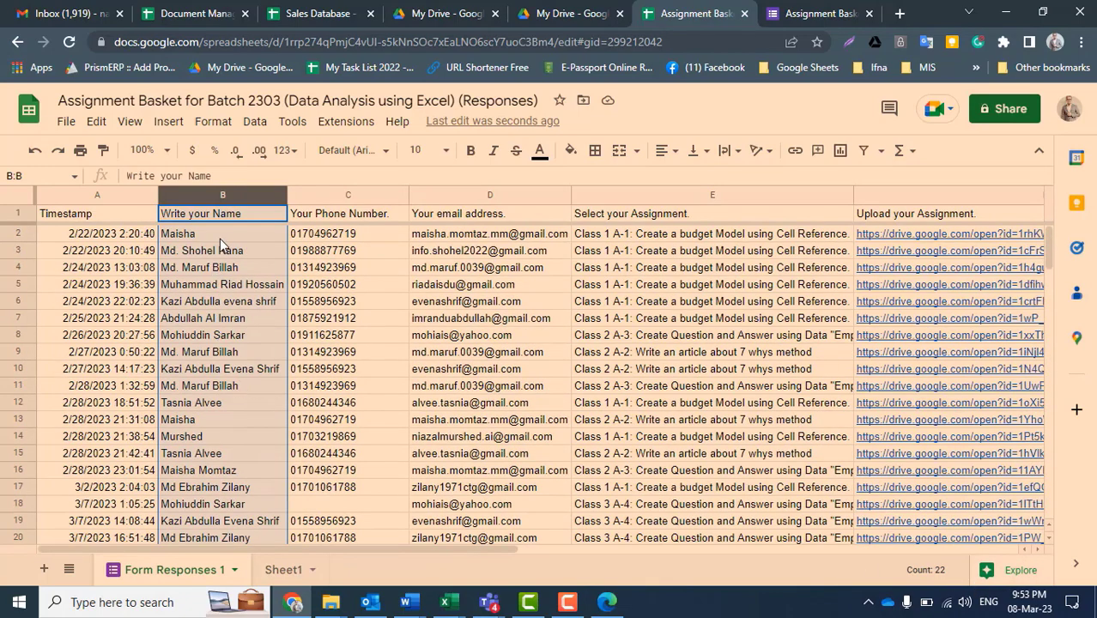
left_click(220, 238)
left_click(196, 419)
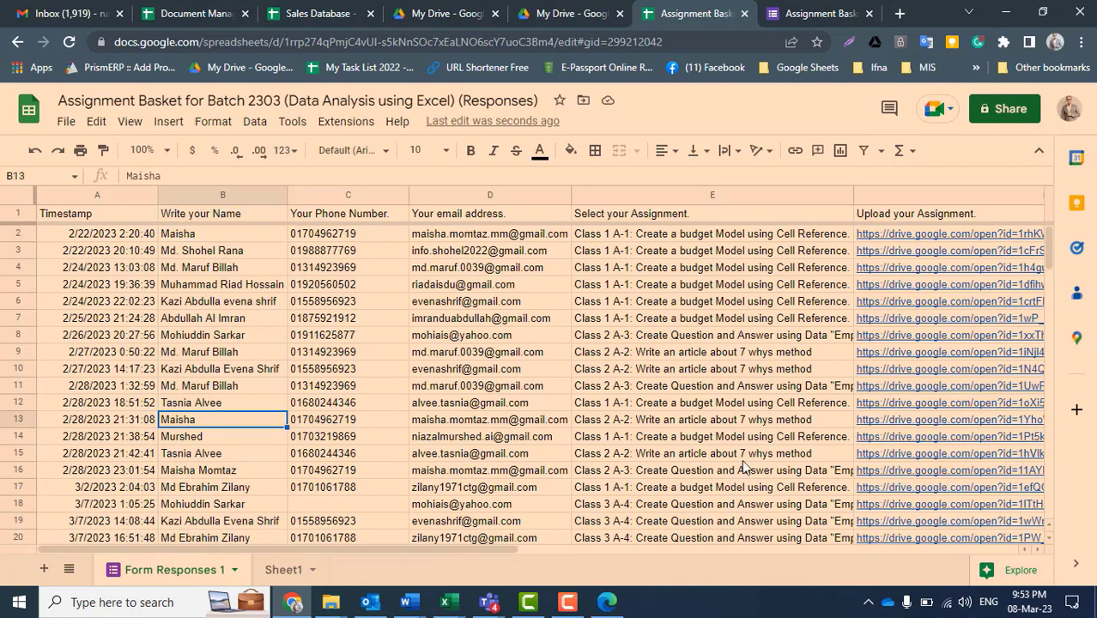
left_click(635, 420)
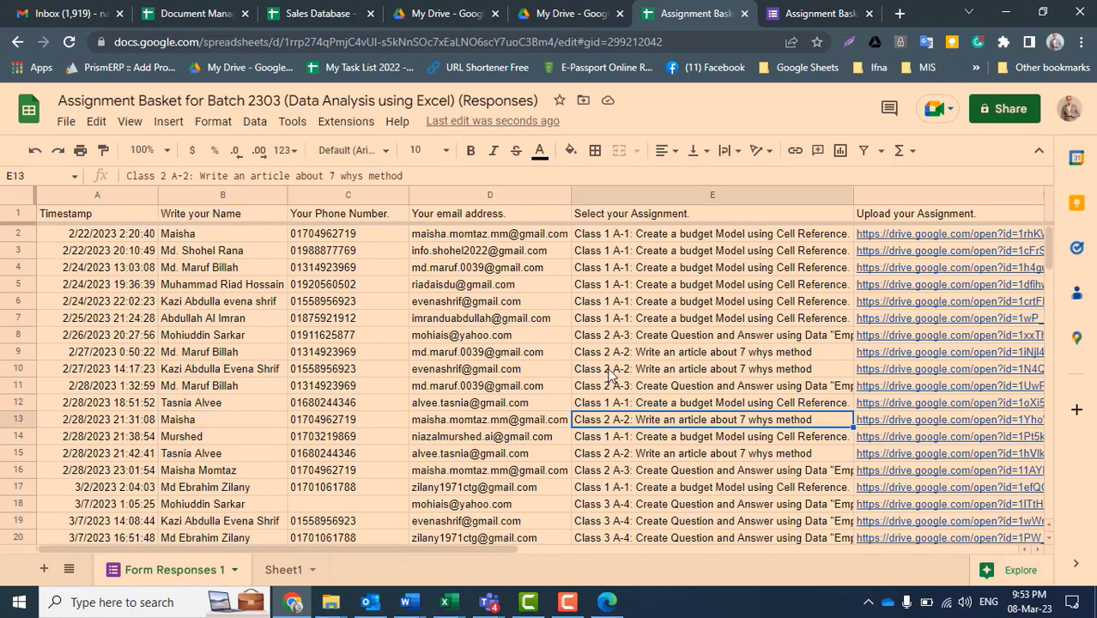
Look over the form responses, and check the sum of the submission counts in C2:C14 on Sheet1.
scroll(610, 375, "down", 4)
scroll(446, 406, "up", 4)
left_click(275, 569)
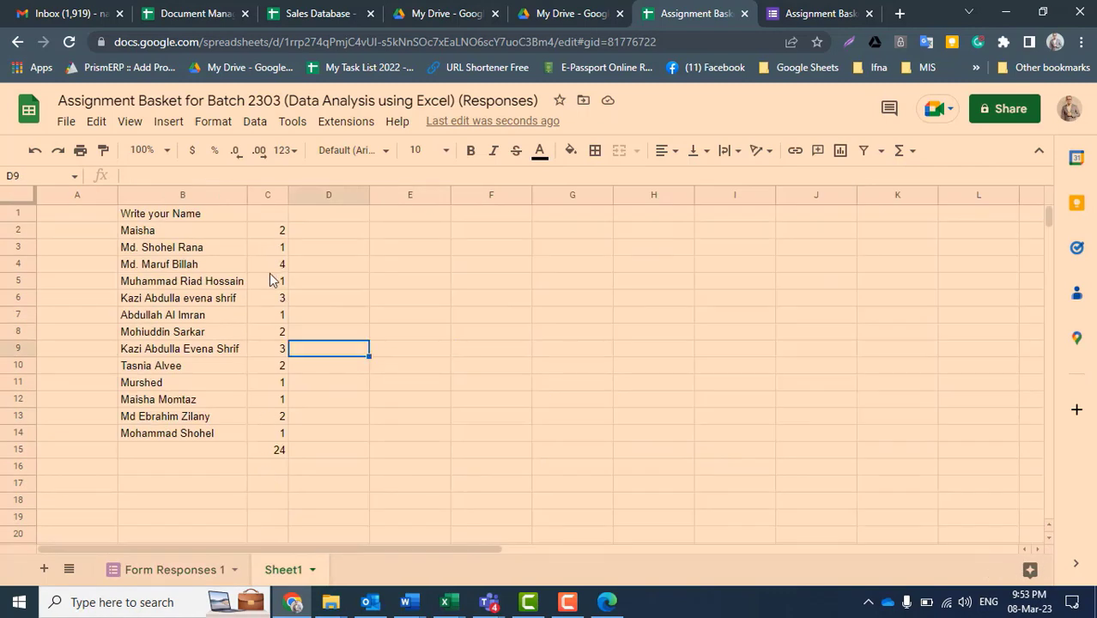
left_click_drag(274, 230, 269, 433)
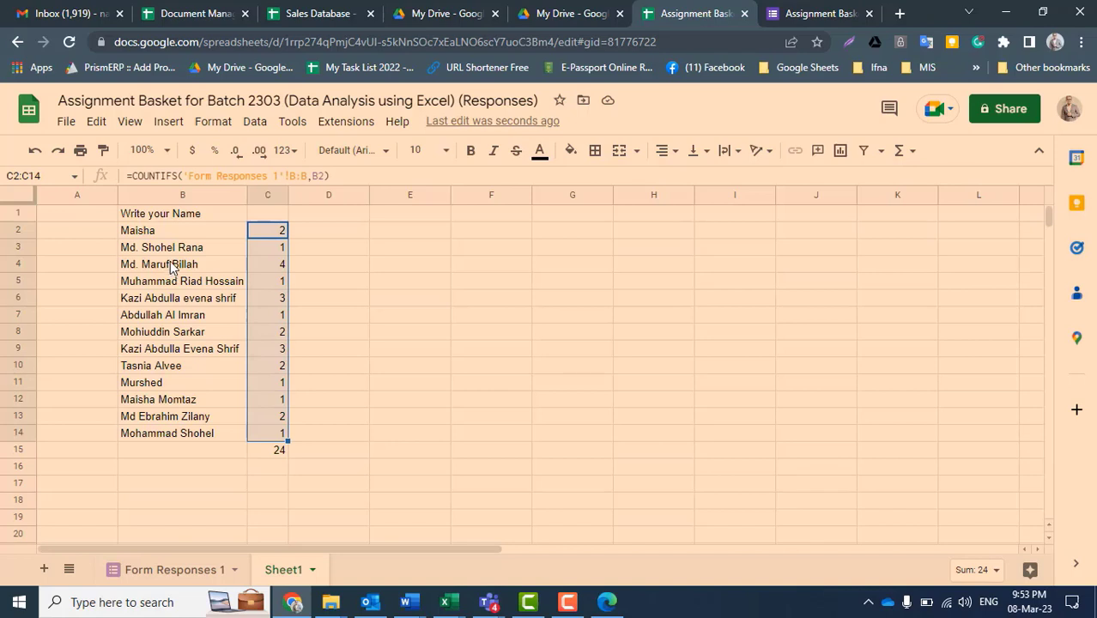
left_click(159, 234)
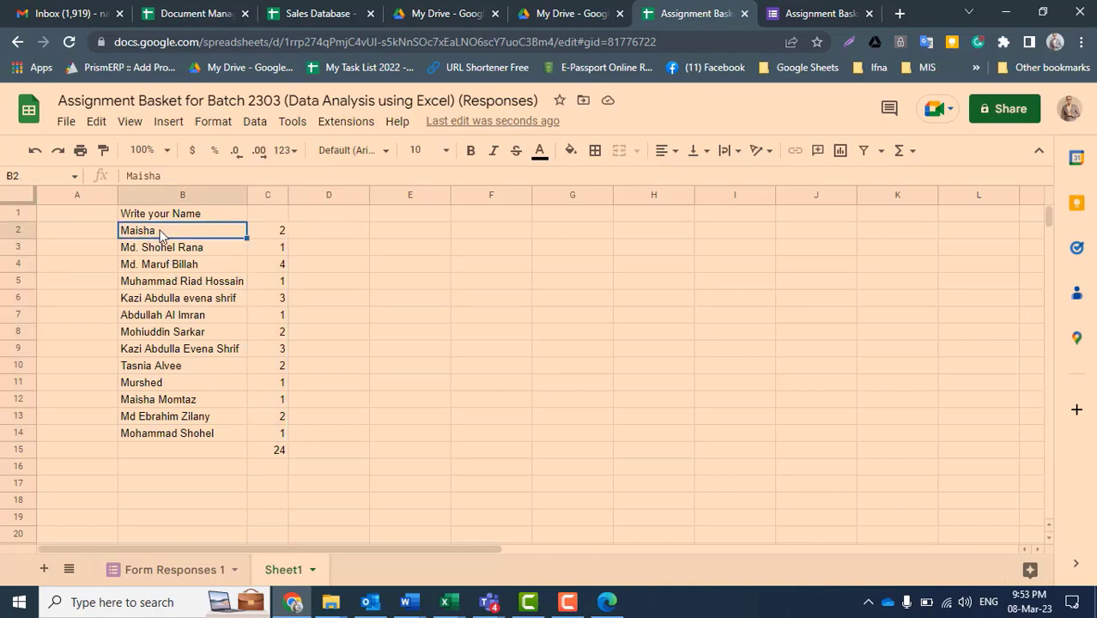
Centre-align column C and auto-fit its width to the submission counts.
left_click(267, 195)
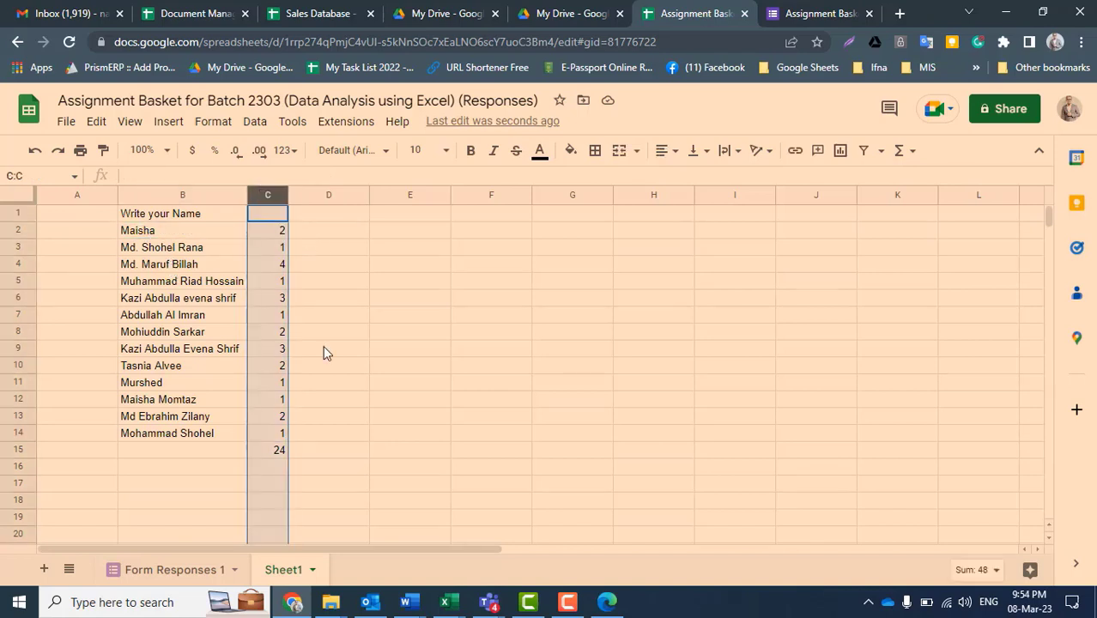
left_click(666, 151)
left_click(684, 178)
left_click(445, 364)
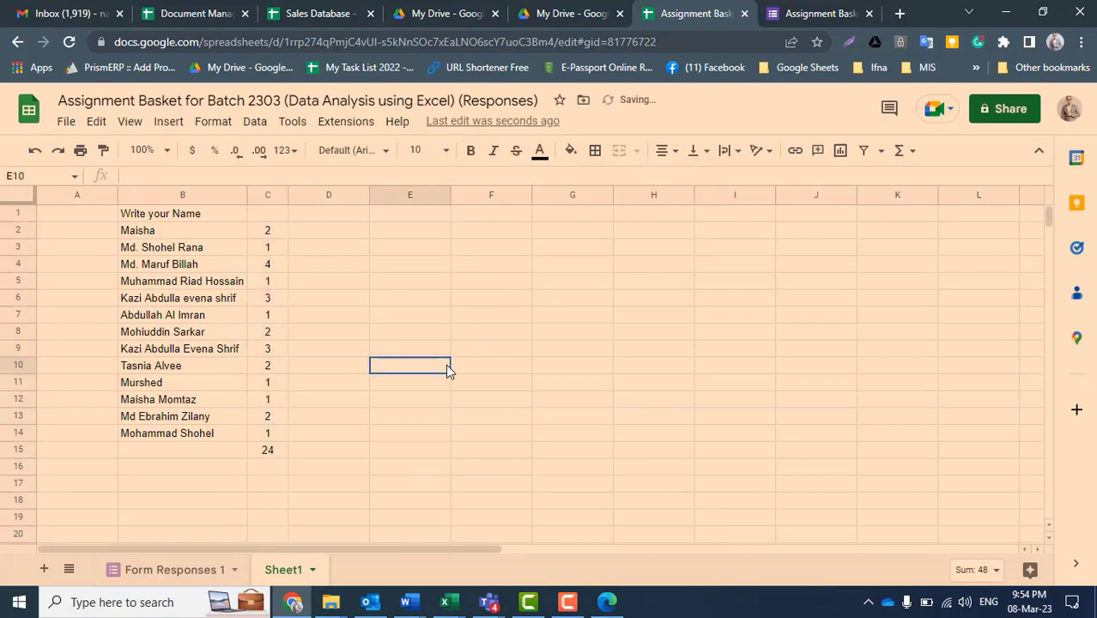
double_click(286, 189)
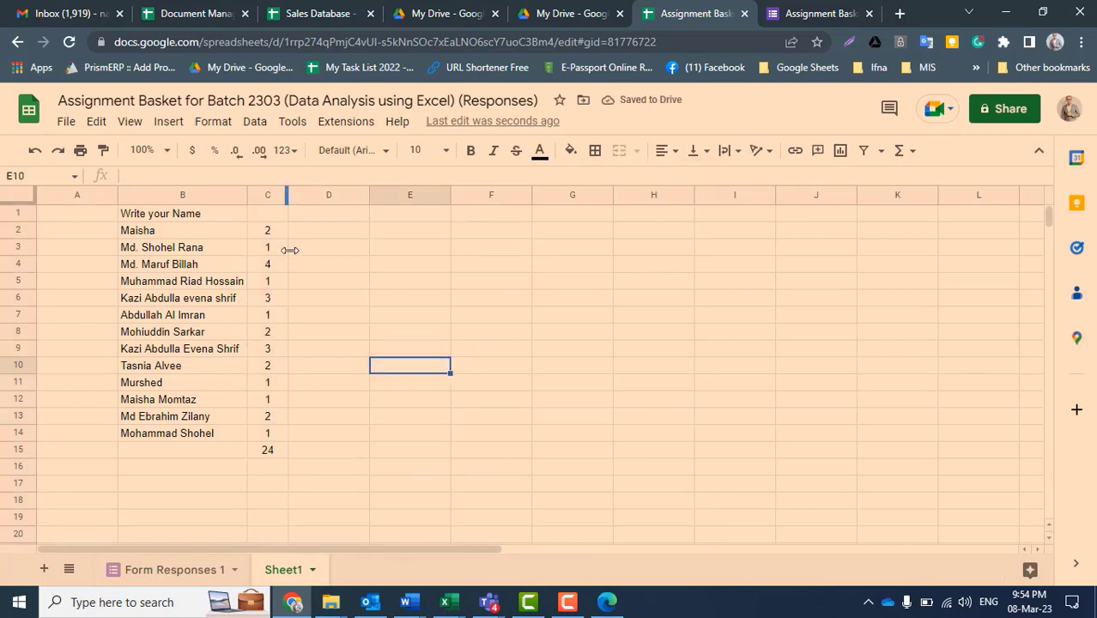
left_click(283, 433)
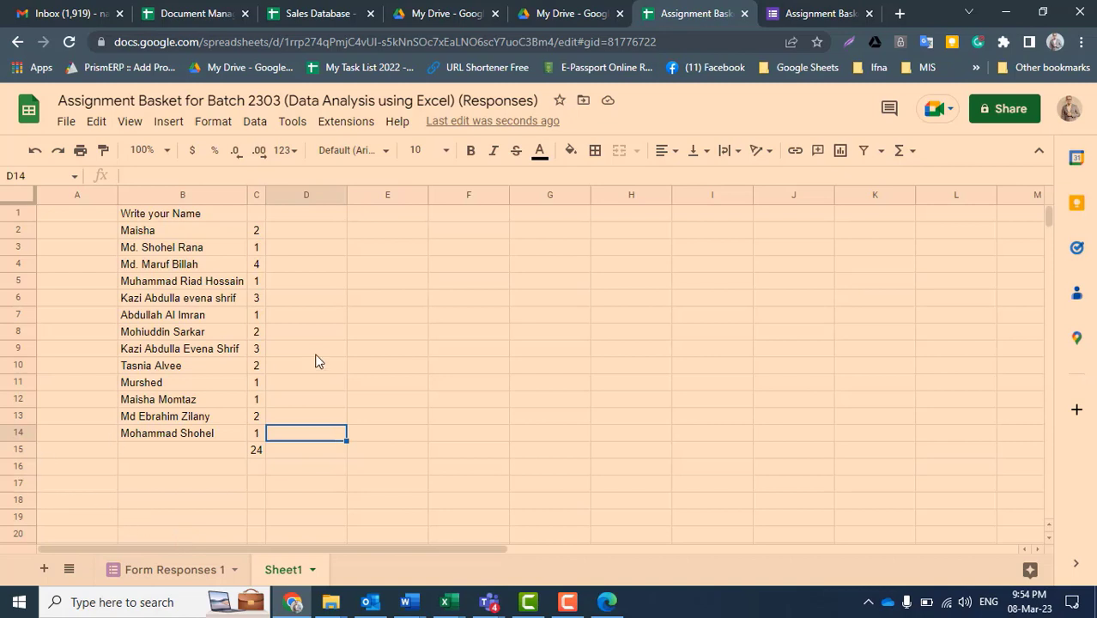
Examine the Select your Assignment and Write your Name columns of Form Responses 1 through the last entry and the empty rows below.
left_click(160, 571)
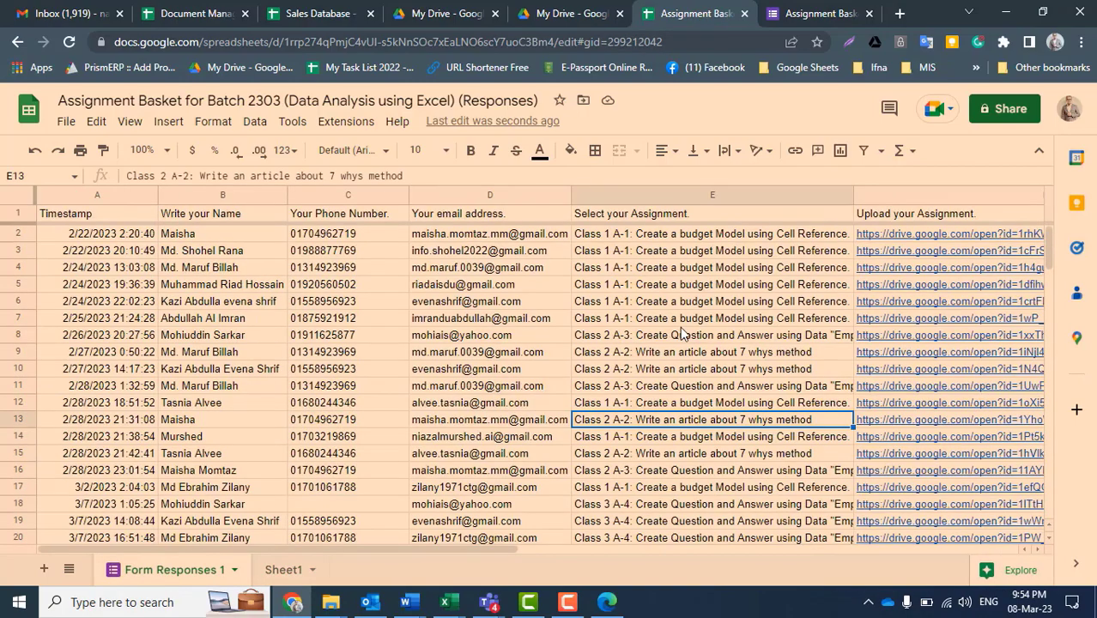
left_click(705, 359)
scroll(691, 391, "down", 5)
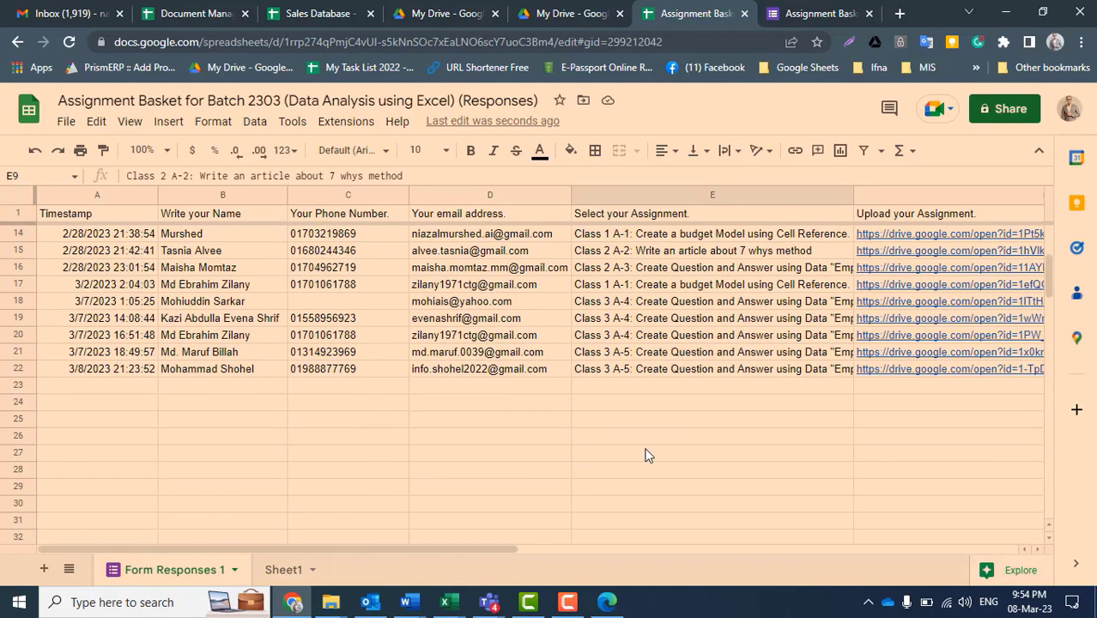
scroll(653, 446, "up", 5)
left_click(674, 284)
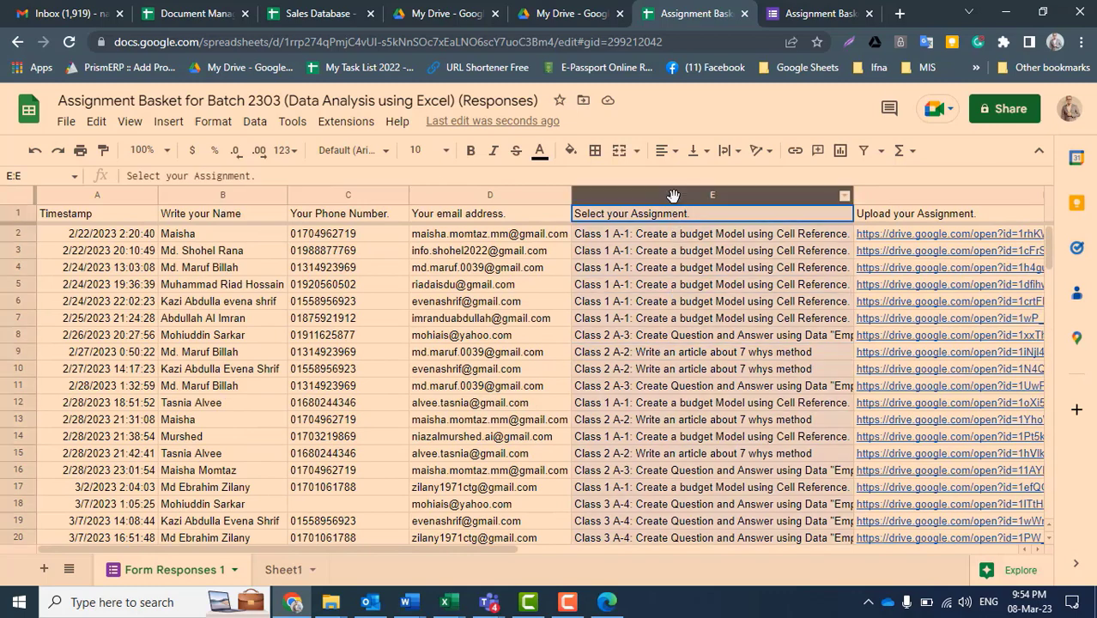
left_click(675, 197)
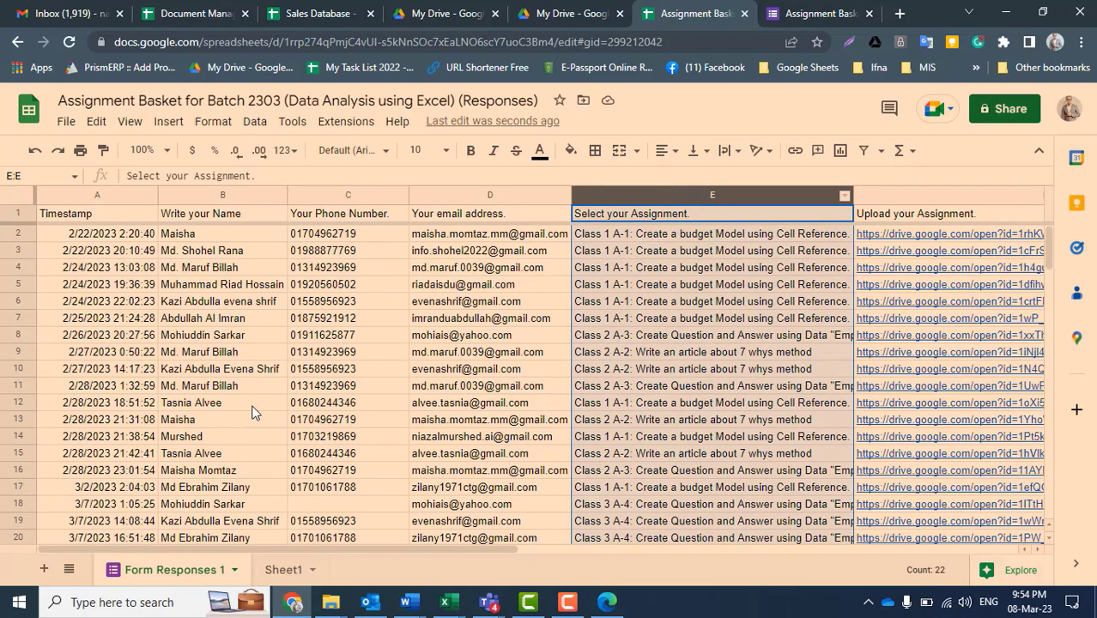
scroll(248, 405, "down", 5)
left_click(209, 347)
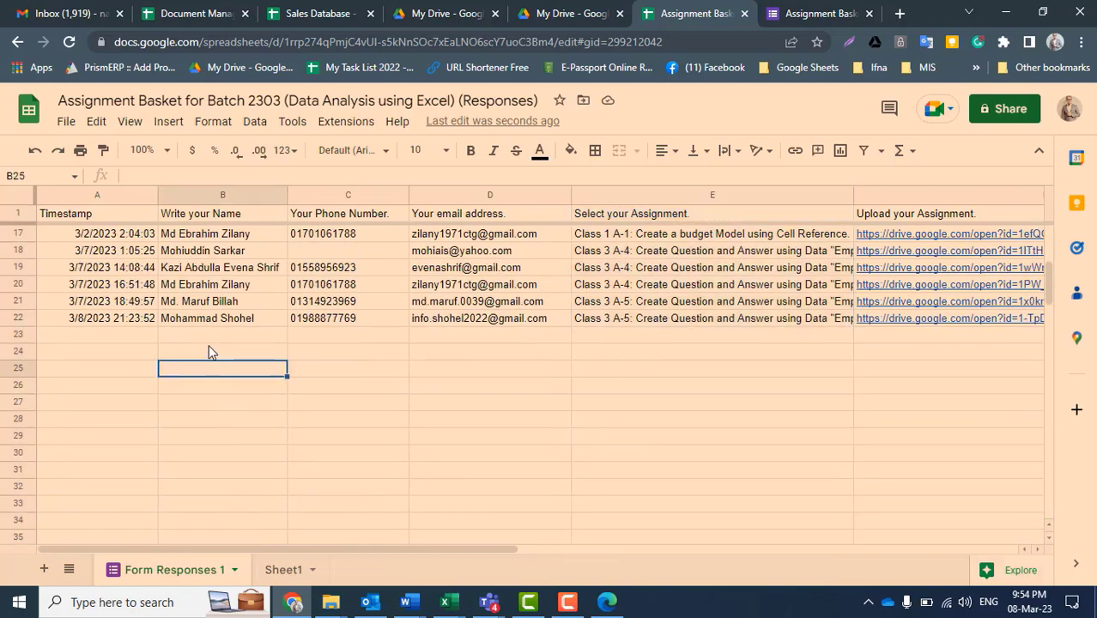
left_click_drag(208, 348, 183, 500)
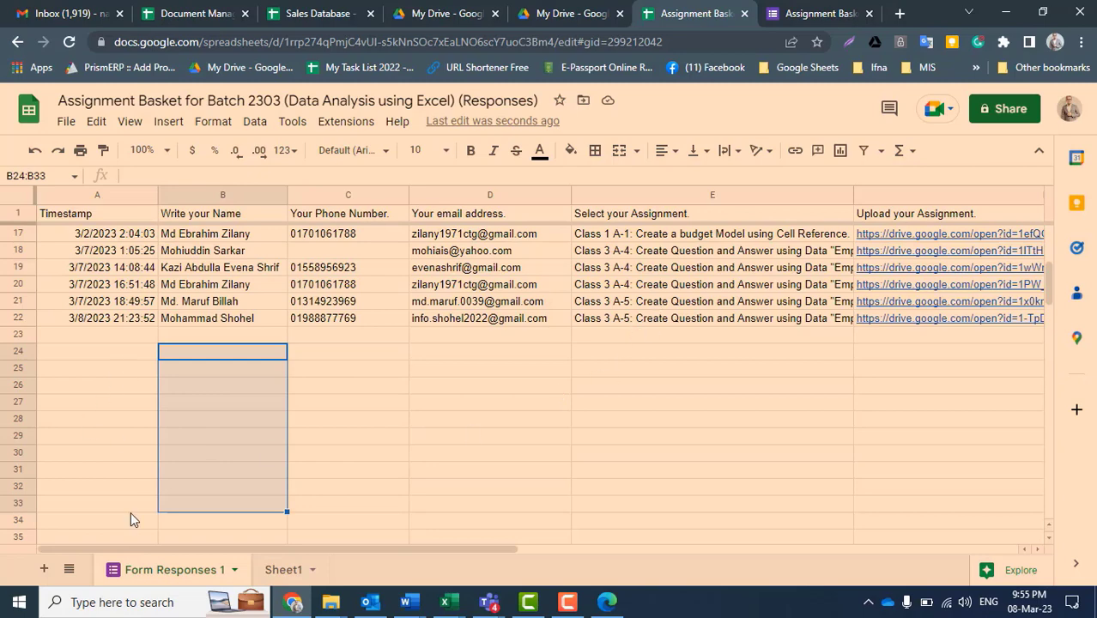
scroll(133, 515, "up", 2)
Review the COUNTIFS formula in C2 and the submission counts in column C of Sheet1.
left_click(273, 571)
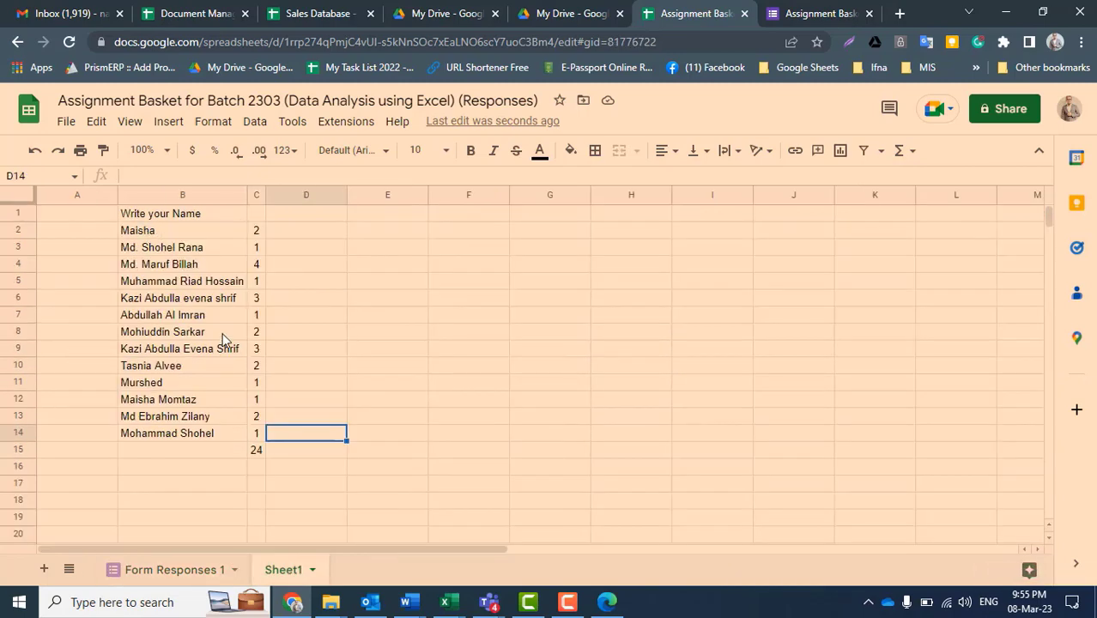
left_click(164, 219)
left_click(255, 217)
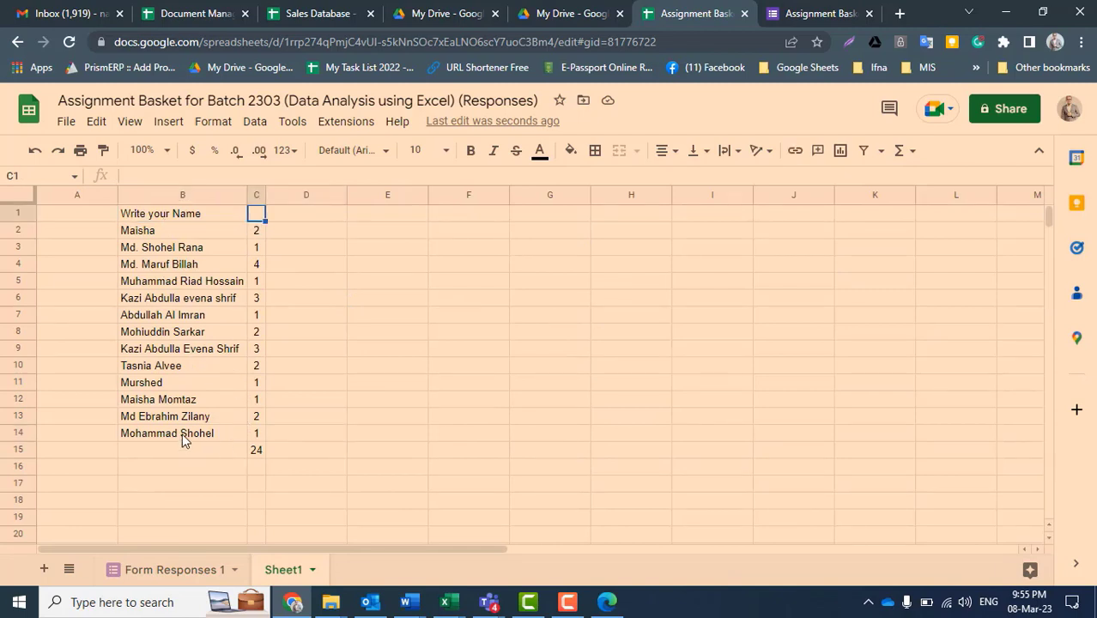
left_click(259, 232)
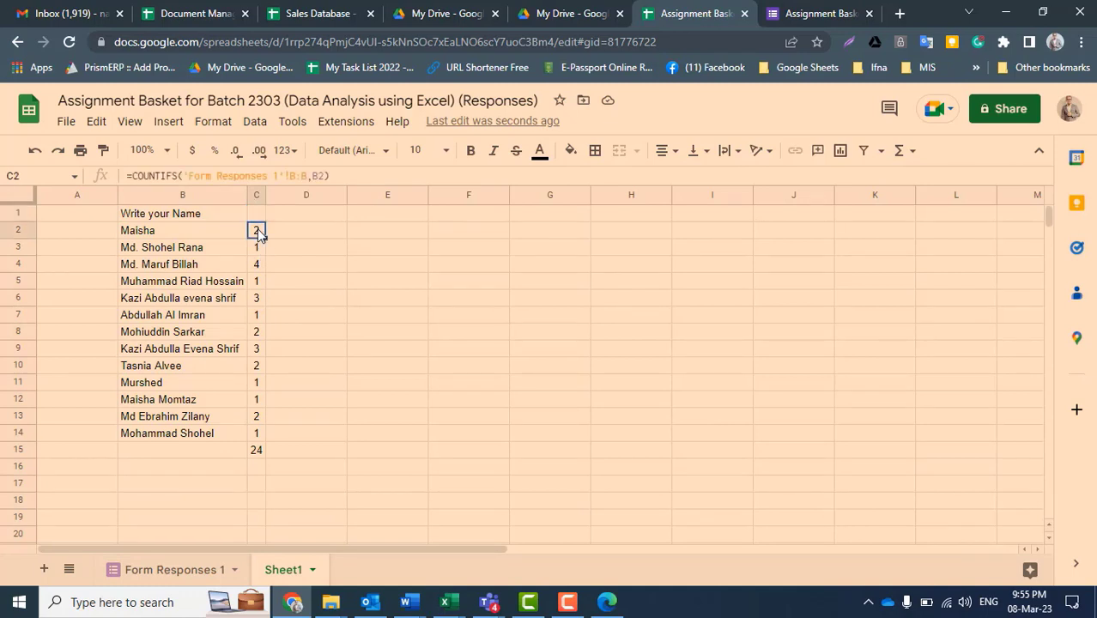
left_click(380, 267)
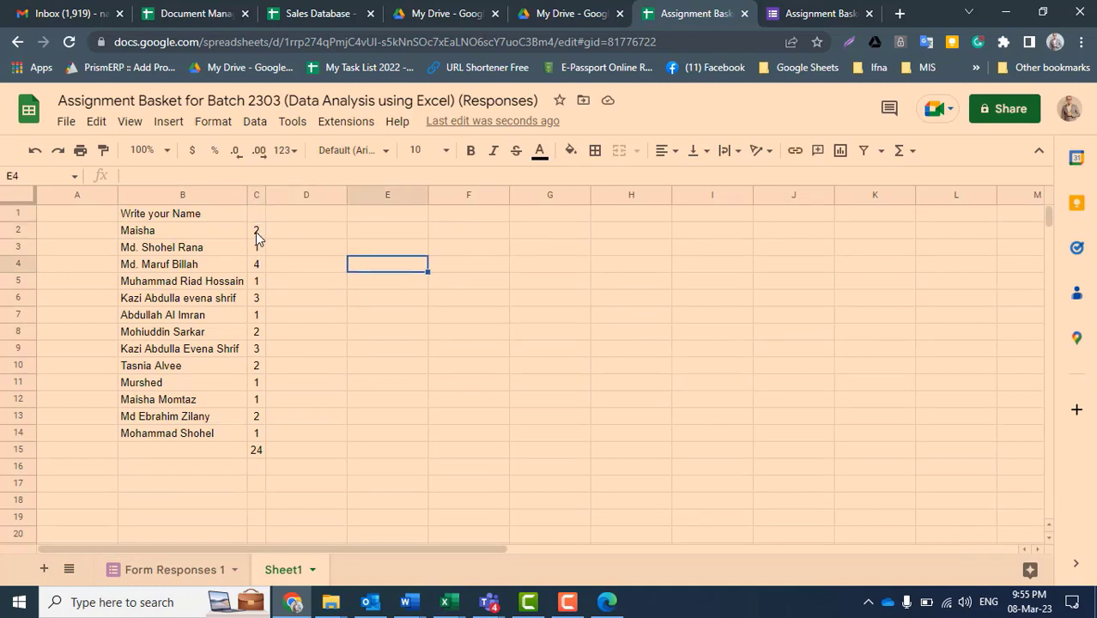
left_click_drag(256, 232, 257, 418)
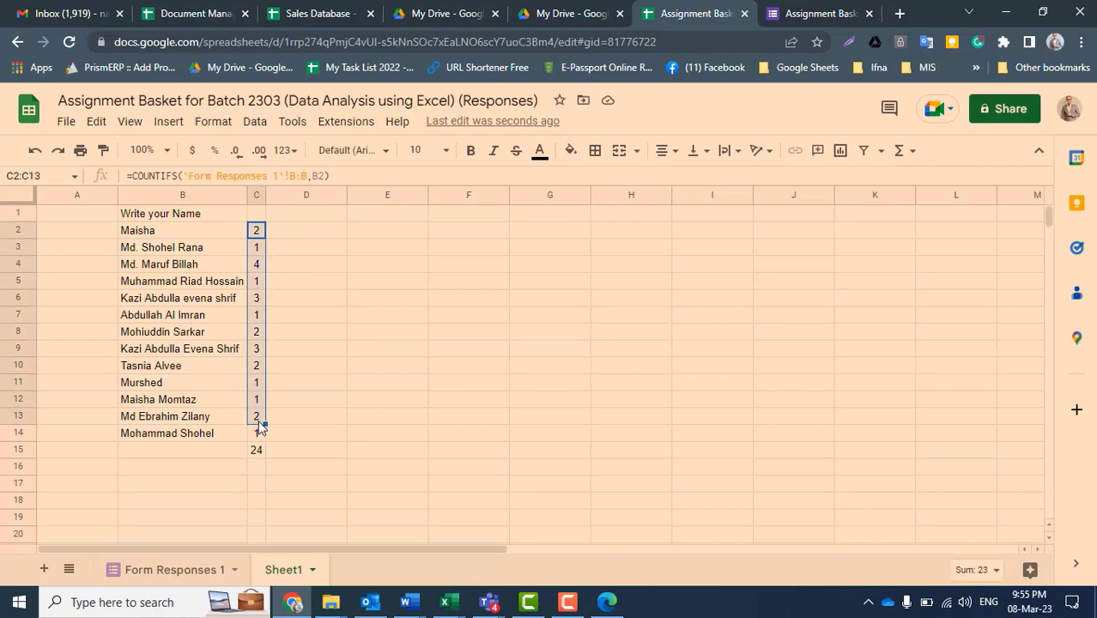
left_click(314, 401)
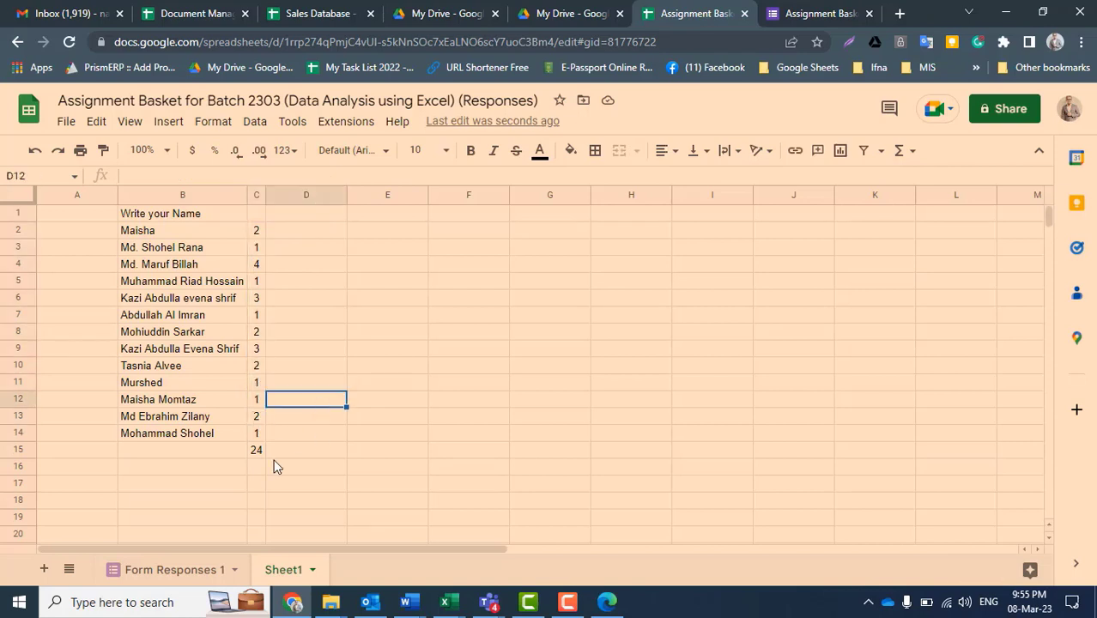
left_click(357, 334)
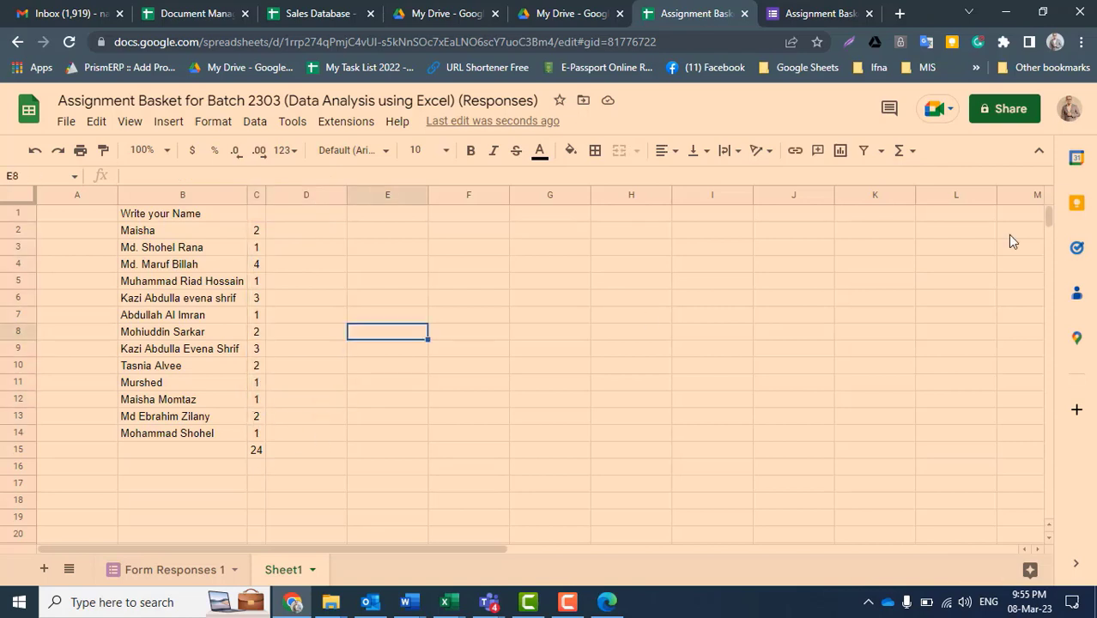
left_click(258, 231)
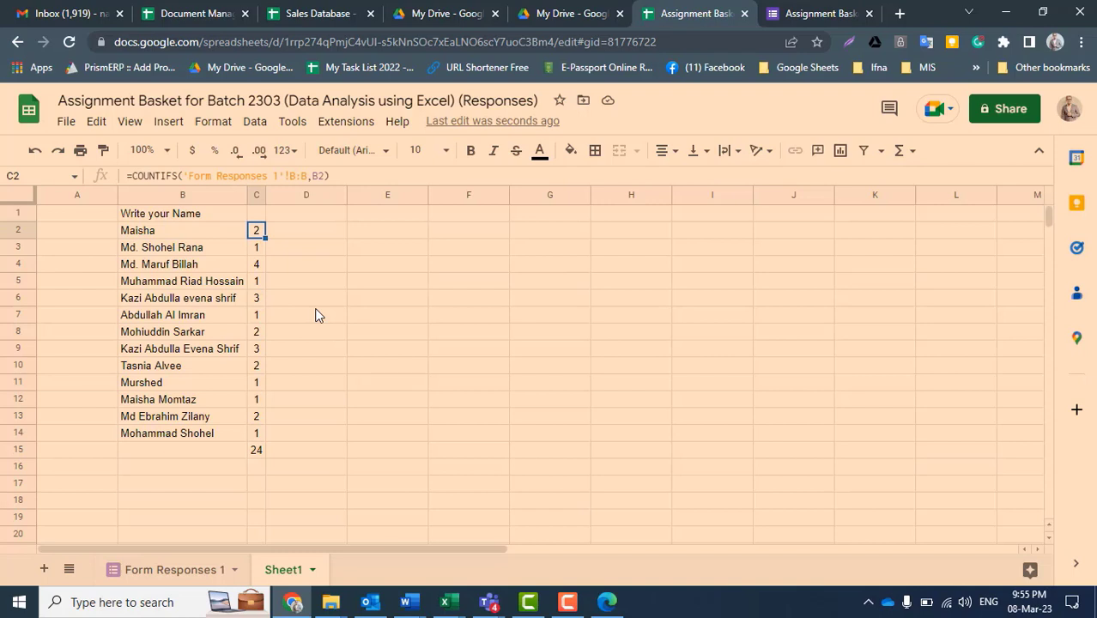
Check the student names in B12, B4 and B9 of the unique list.
left_click(177, 396)
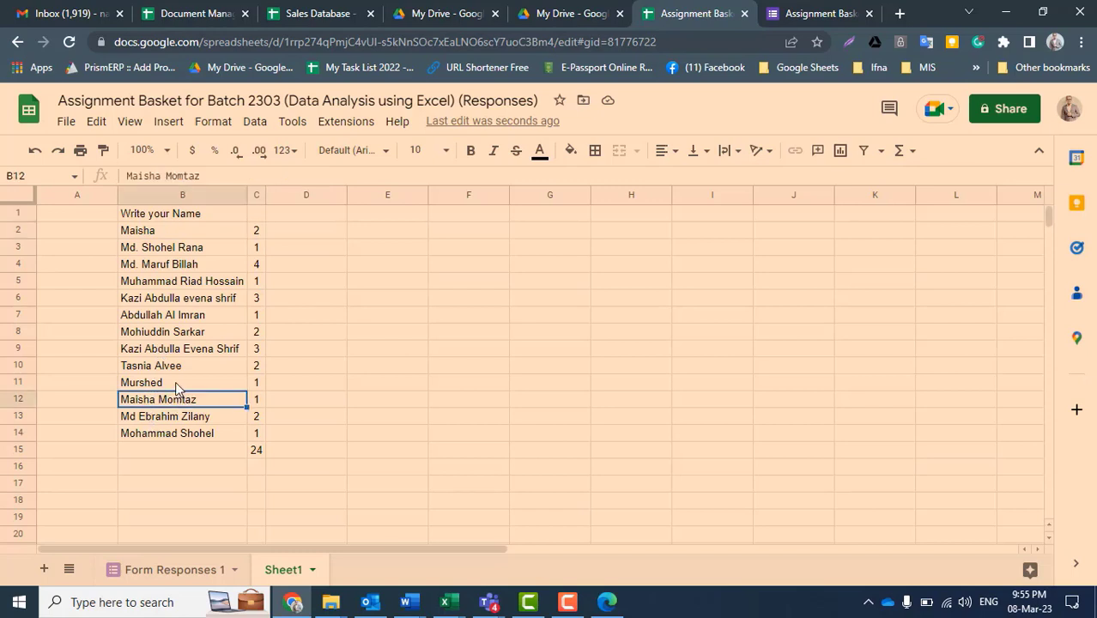
left_click(166, 267)
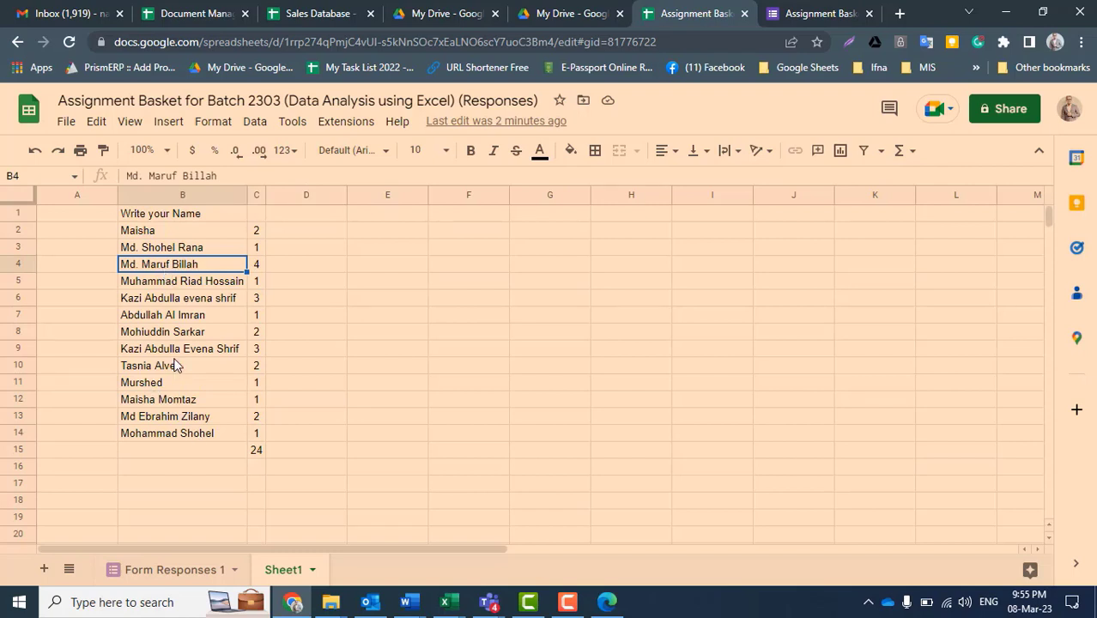
left_click(178, 352)
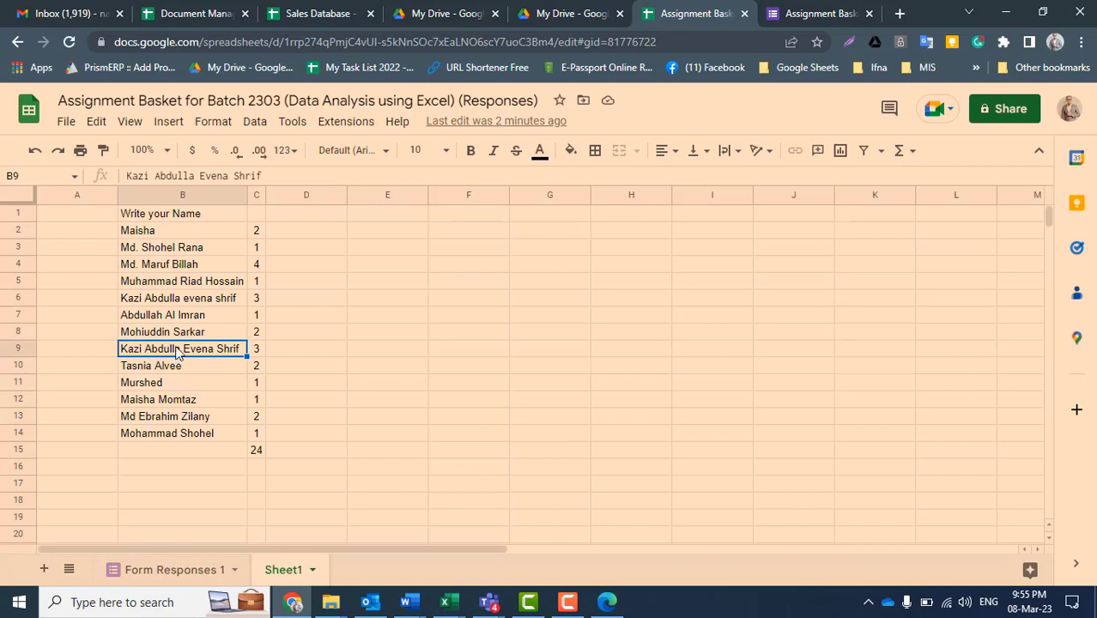
Copy the two differently capitalised spellings of one student's name from B6 and B9 into F6 and H6.
left_click(186, 302)
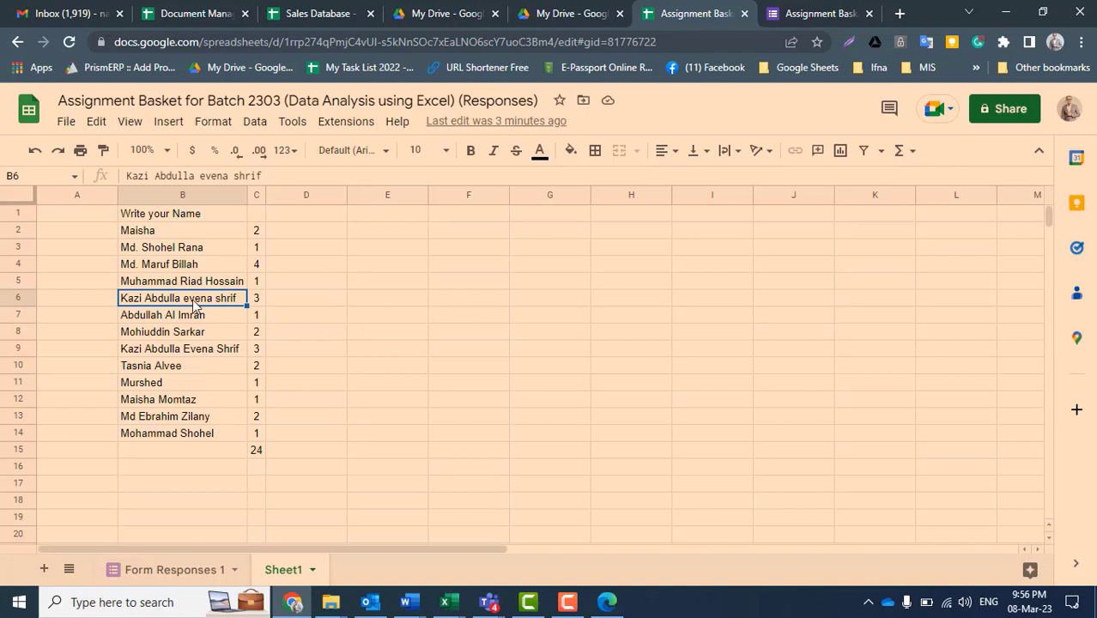
key("ctrl+c")
left_click(475, 305)
key("ctrl+v")
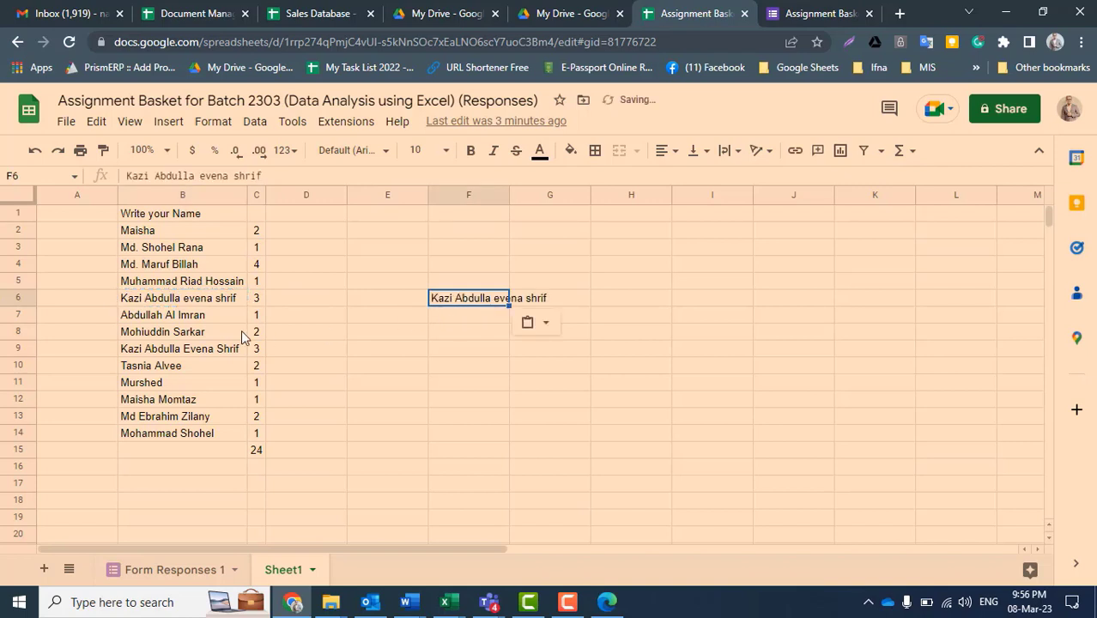
left_click(189, 352)
key("ctrl+c")
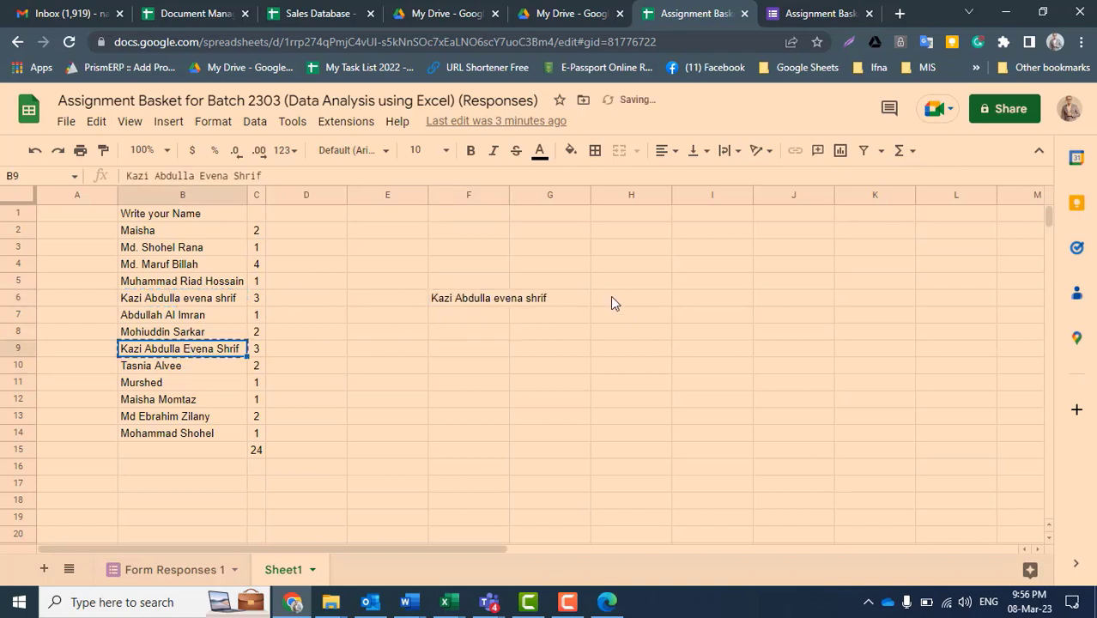
left_click(612, 300)
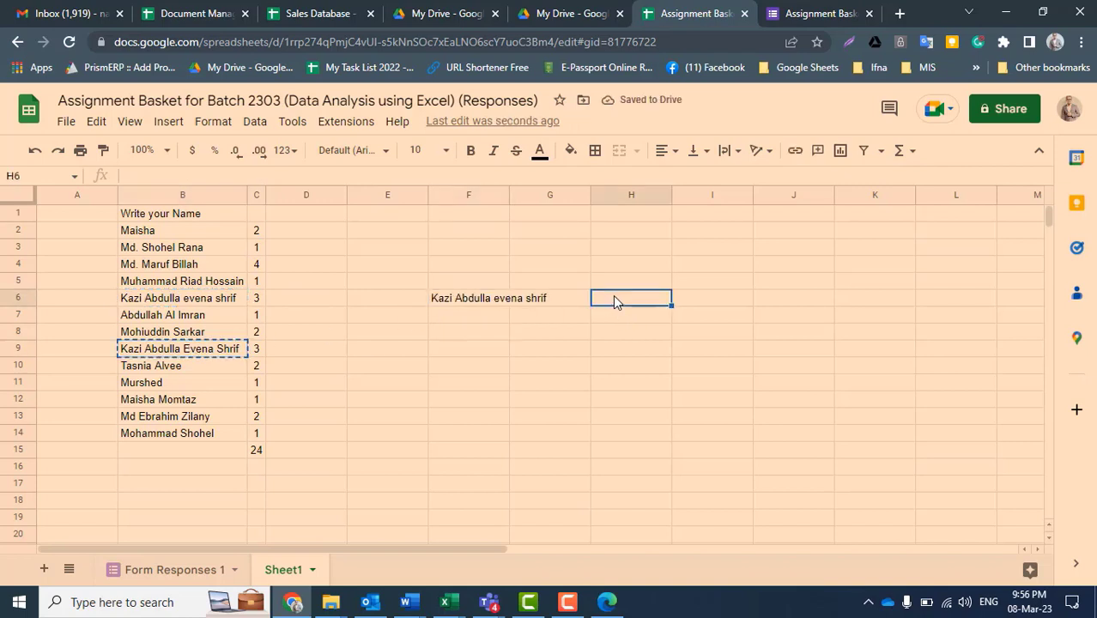
Compare the two copied names in J6 with the formula =H6=F6.
left_click(760, 300)
type("=")
key("Left")
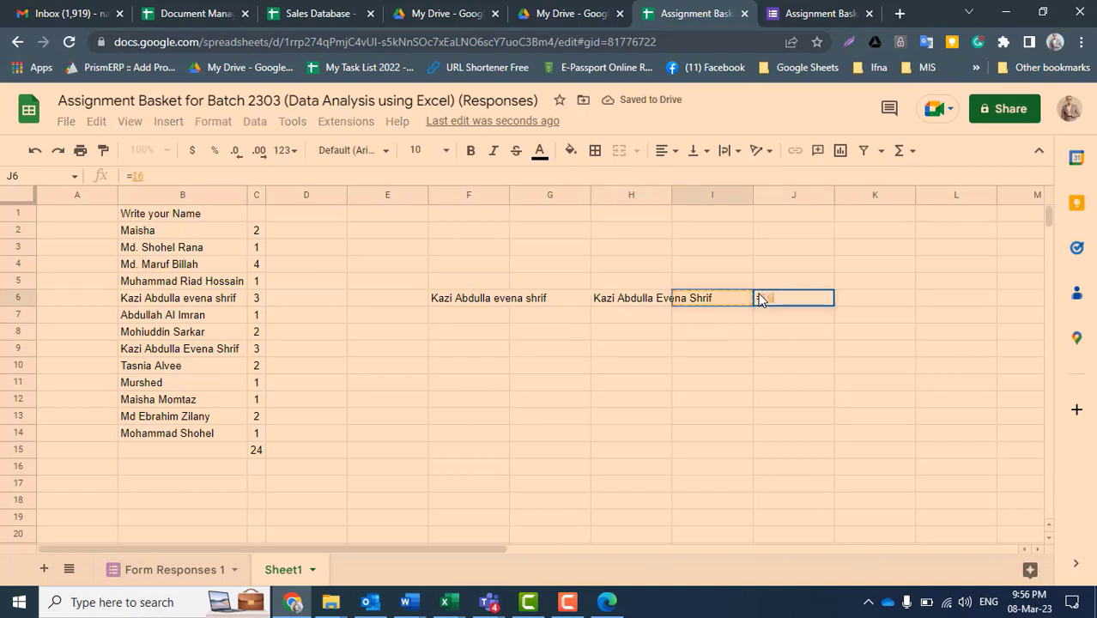
key("Left")
type("=")
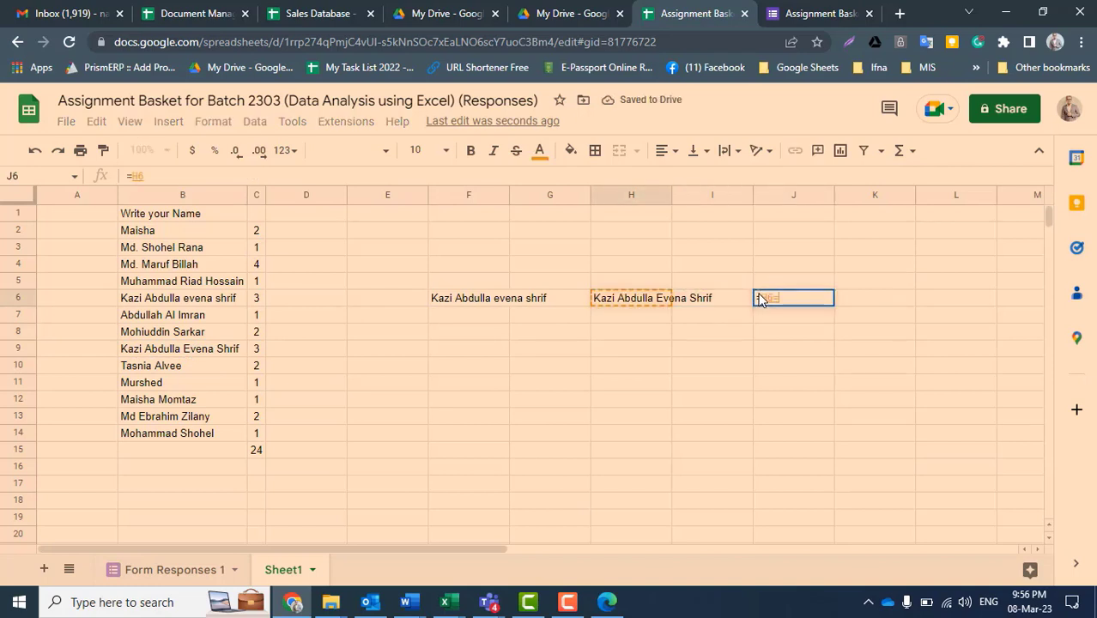
key("Left")
key("Left")
key("Left")
key("Left")
key("Return")
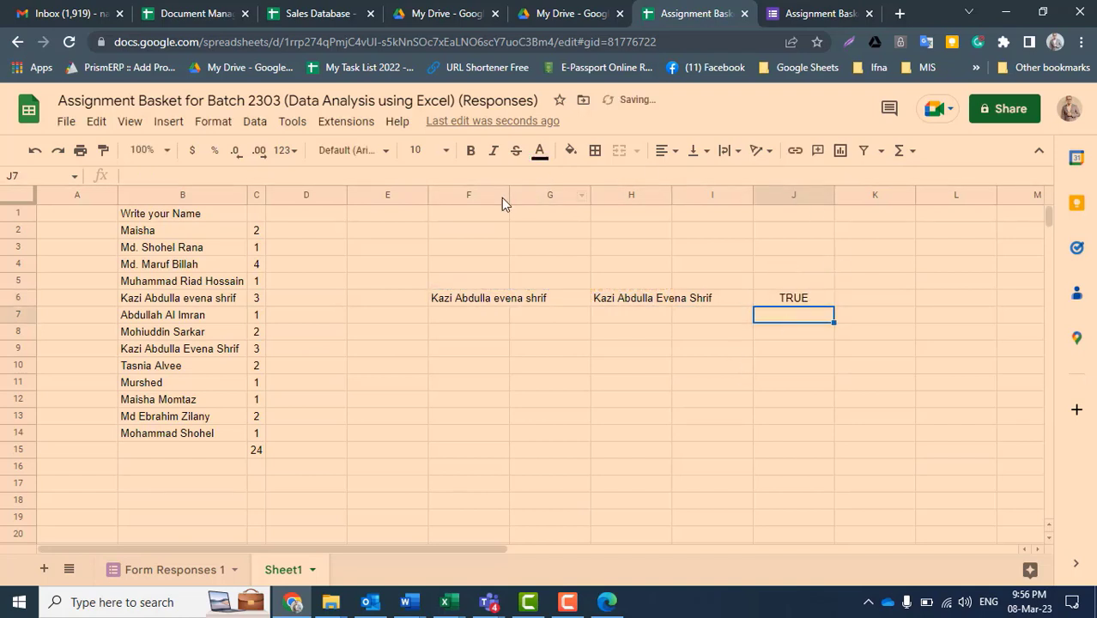
Auto-fit columns F and H to the copied names.
left_click_drag(503, 196, 632, 191)
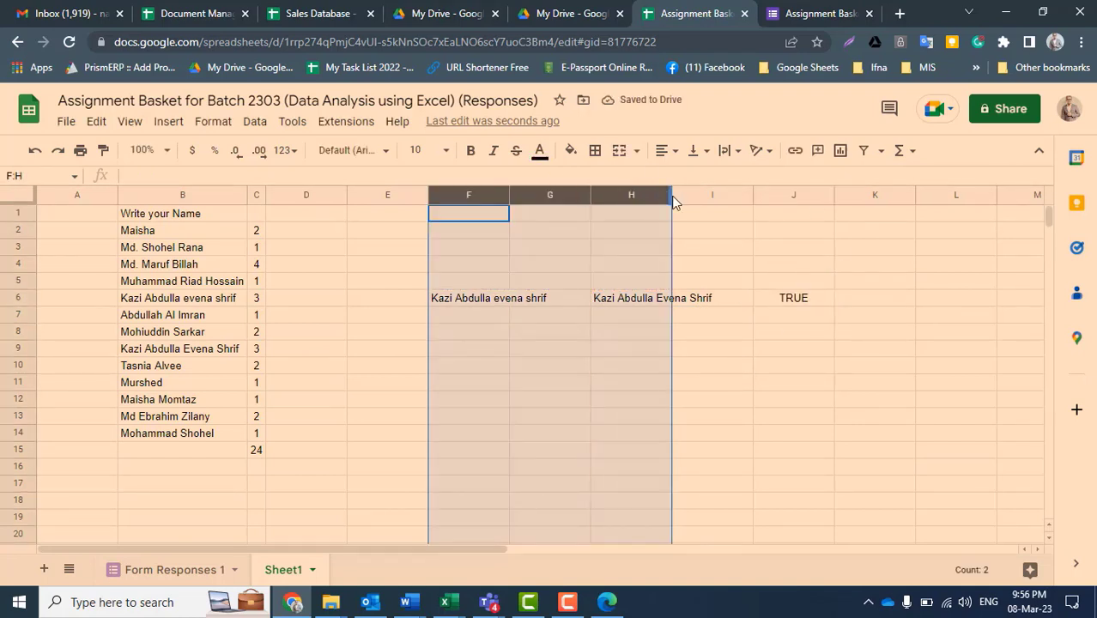
left_click(669, 198)
left_click(503, 196)
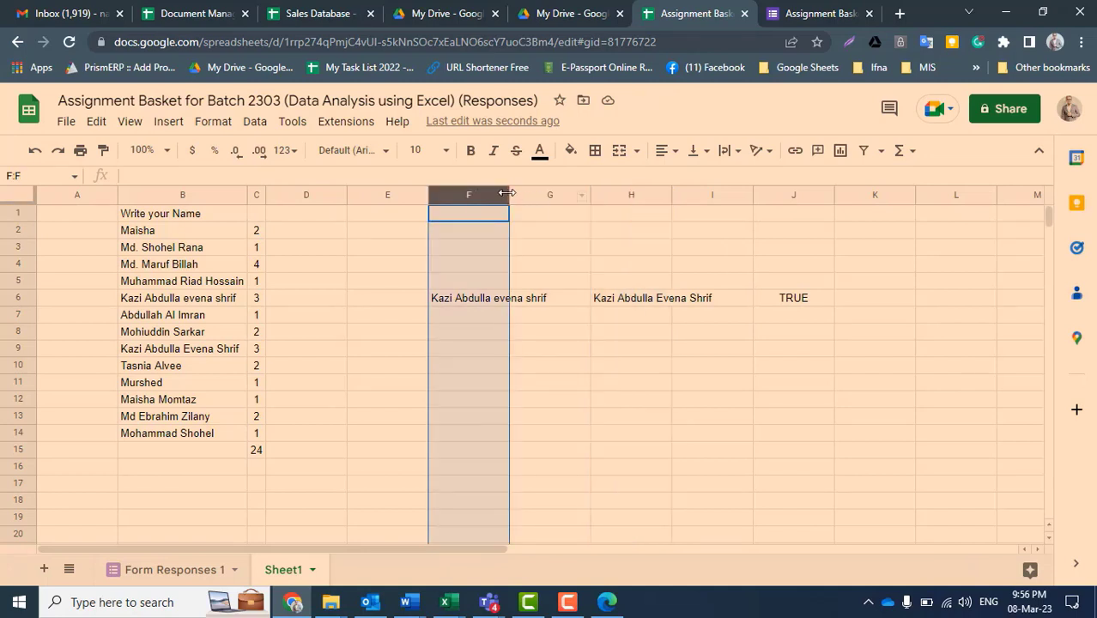
left_click_drag(507, 192, 549, 194)
left_click(678, 196)
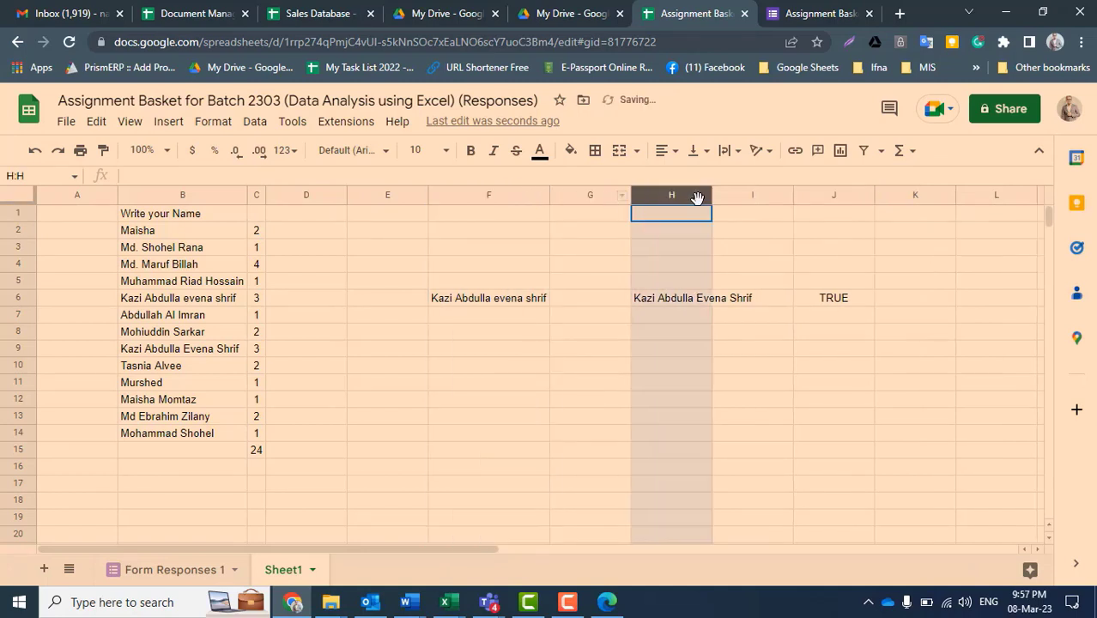
double_click(711, 200)
left_click(904, 301)
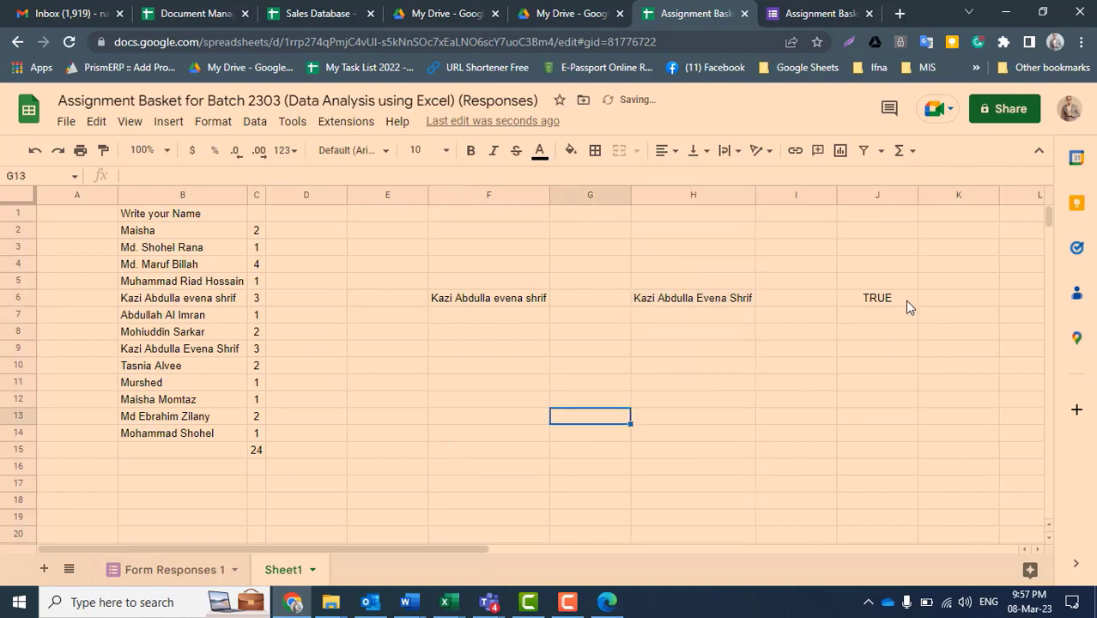
Try the UNIQUE formula in B1 with the by_column argument at 0 and the exactly_once argument at 1.
left_click(534, 398)
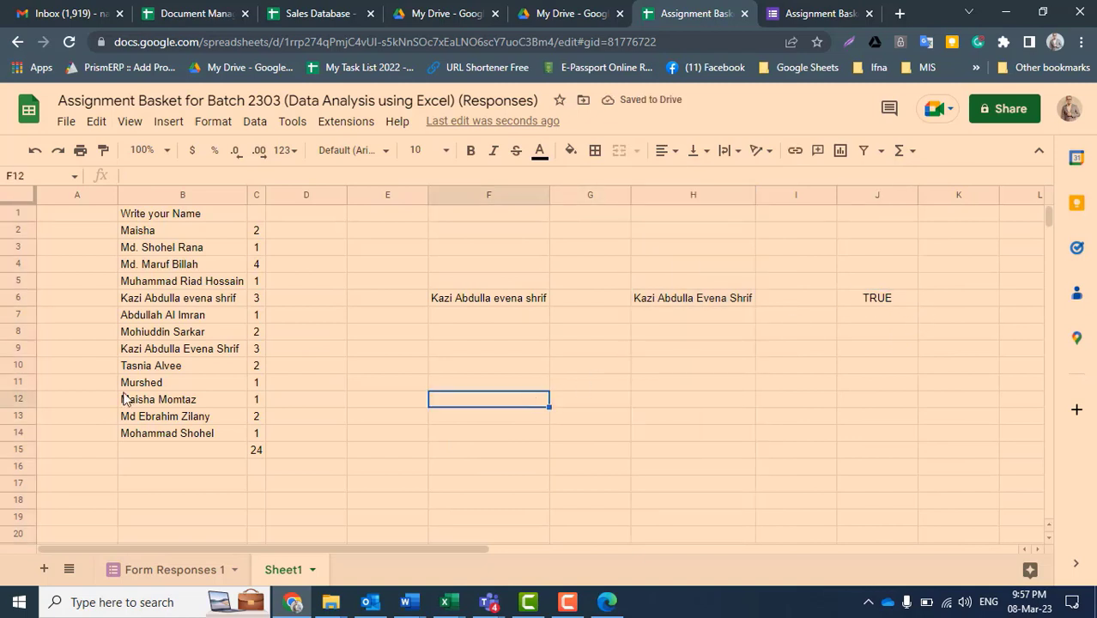
left_click(150, 219)
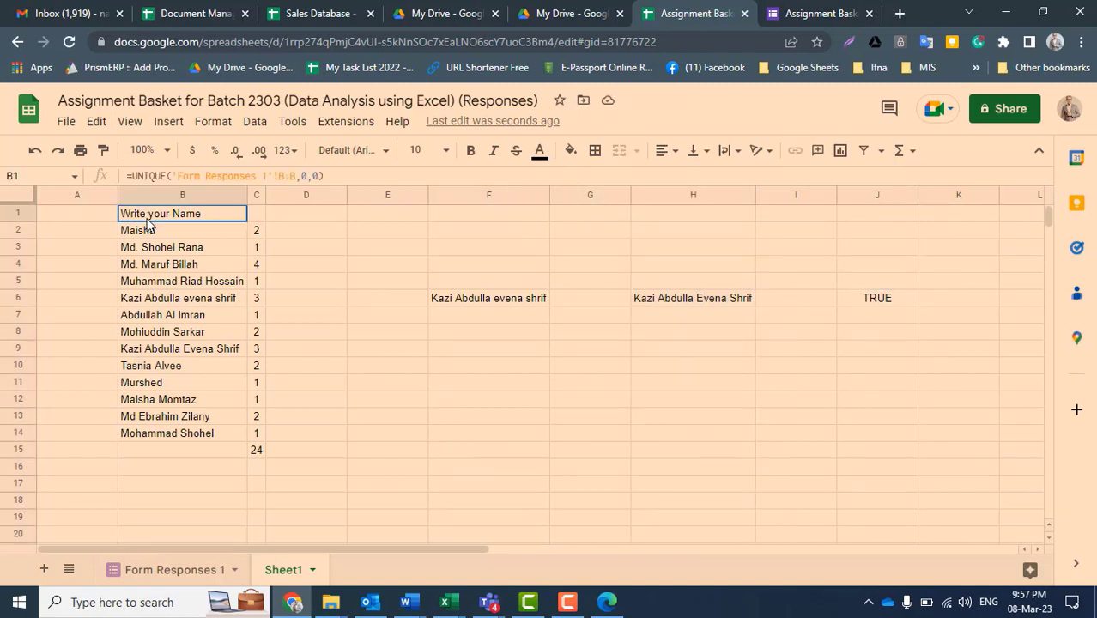
double_click(307, 176)
left_click(306, 175)
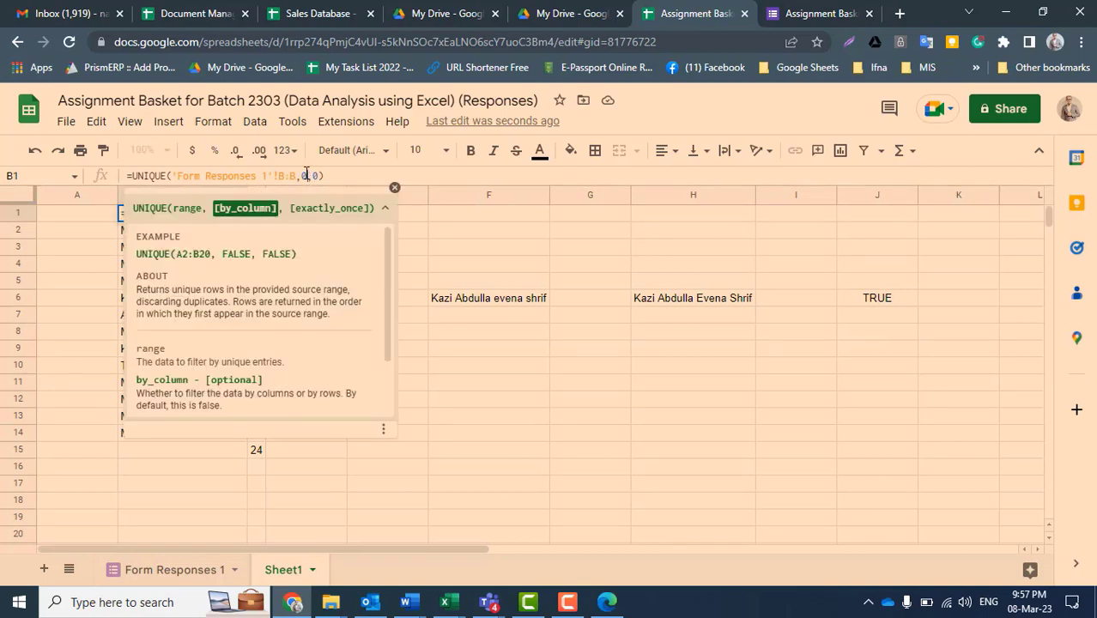
double_click(305, 175)
type("1")
type("0")
type("1")
key("Return")
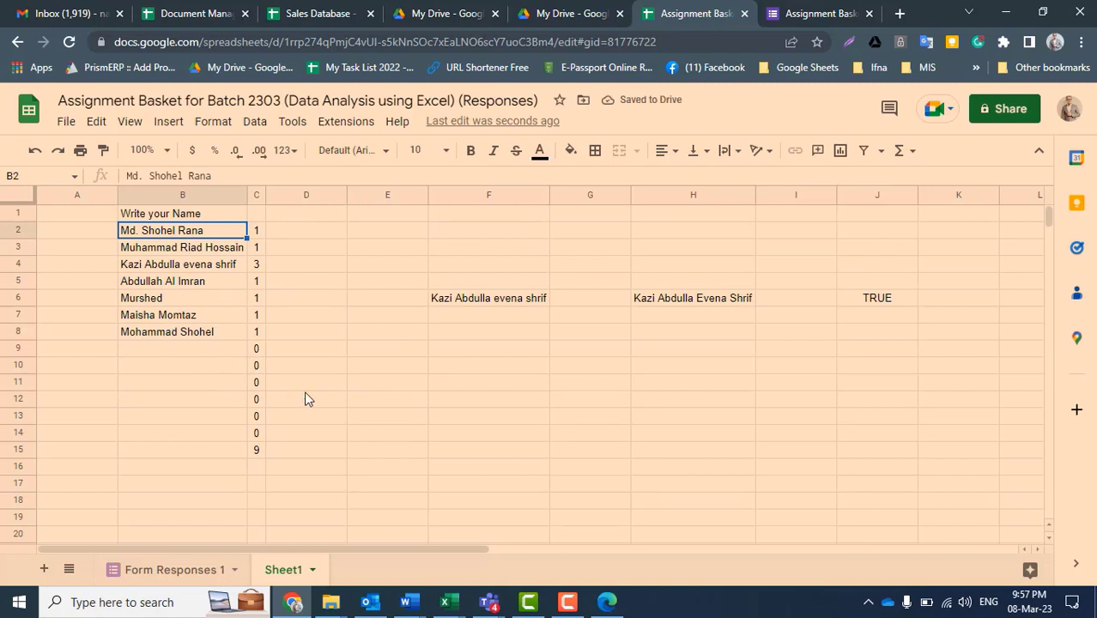
Set the exactly_once argument of the UNIQUE formula in B1 back to 0.
left_click(148, 217)
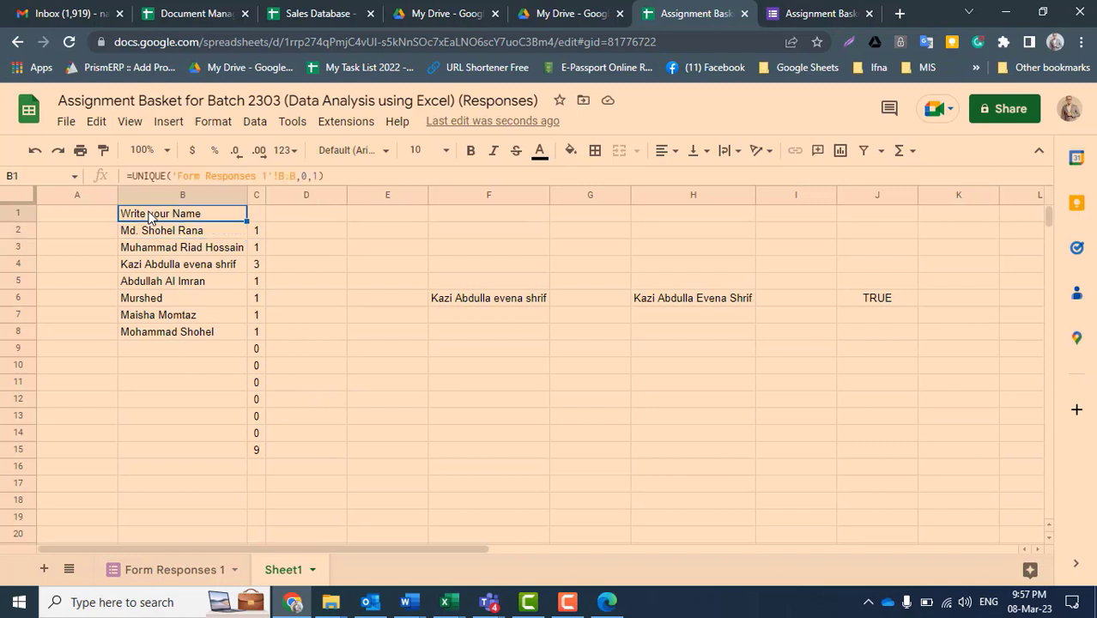
left_click(286, 176)
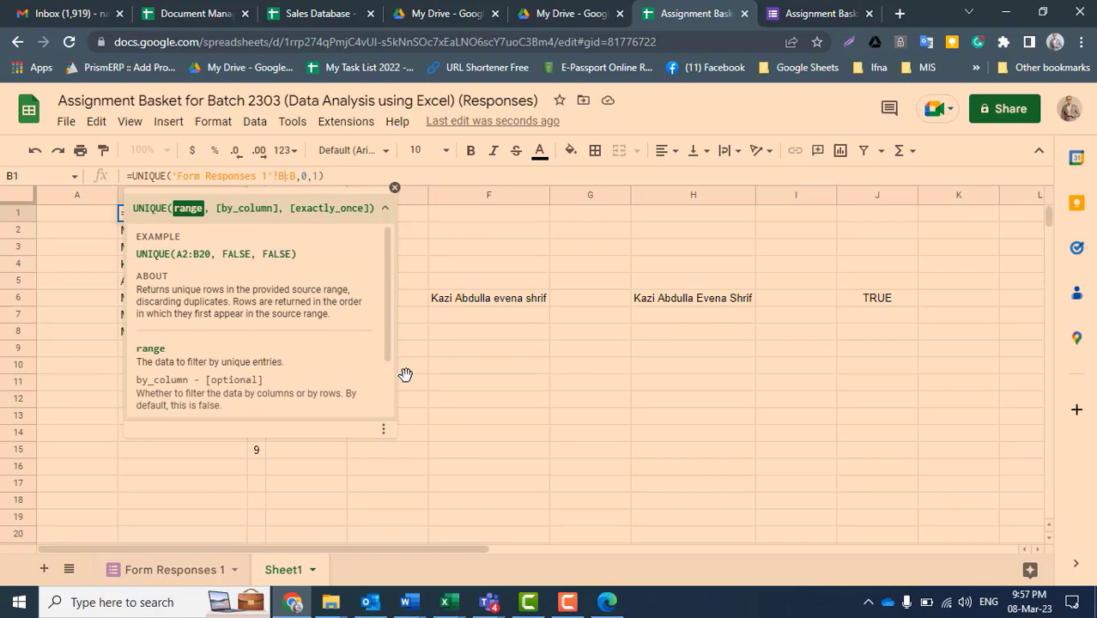
left_click(446, 383)
left_click_drag(164, 235, 170, 249)
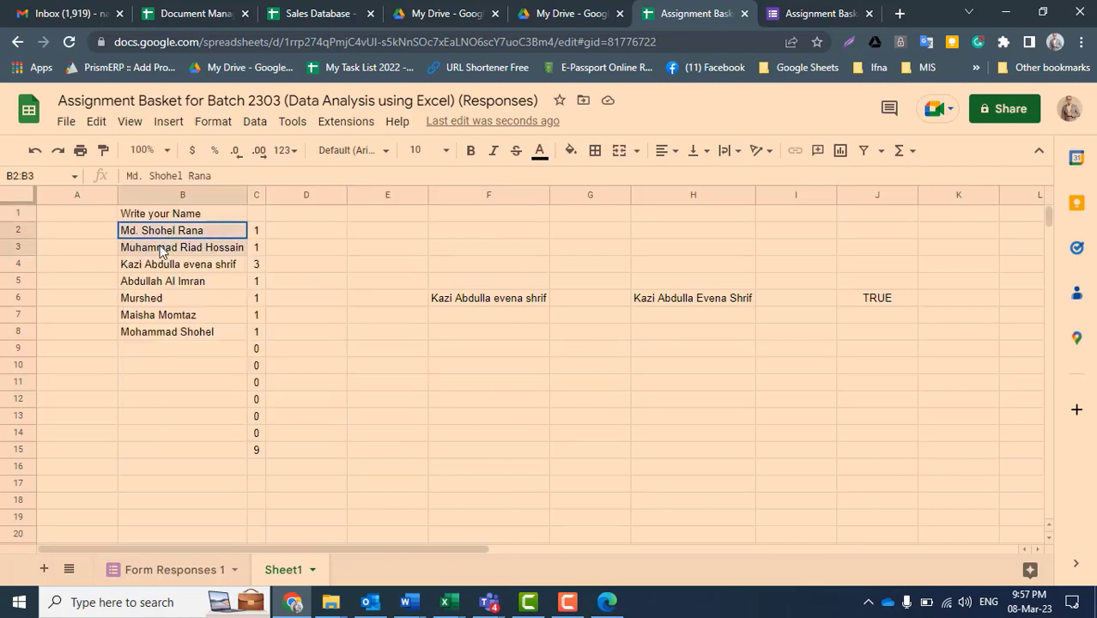
left_click(177, 228)
left_click(179, 216)
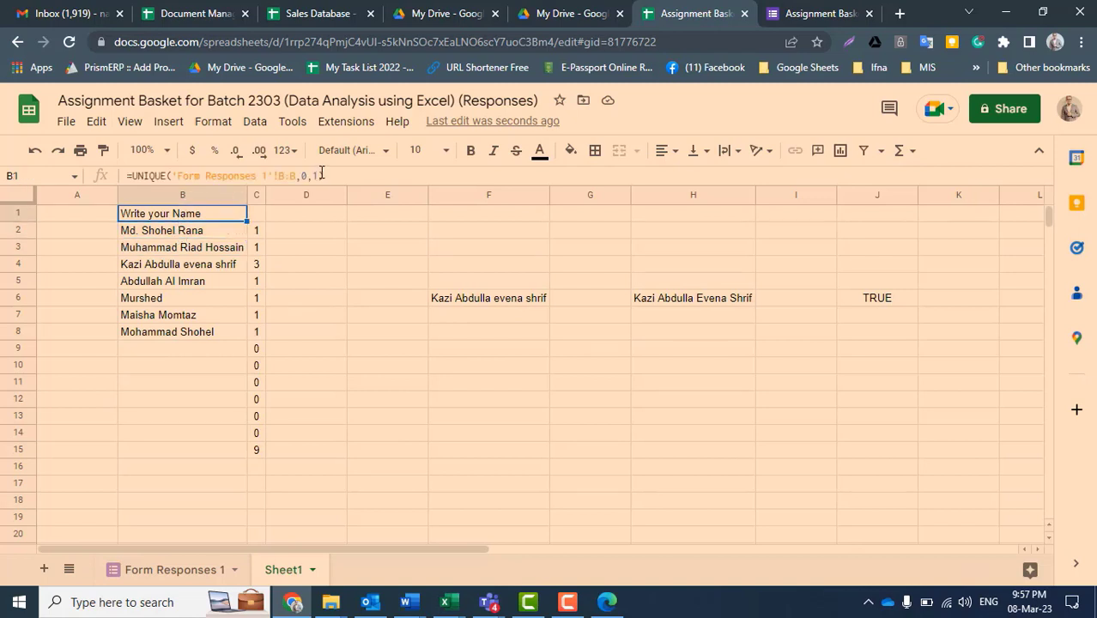
left_click(318, 176)
double_click(316, 176)
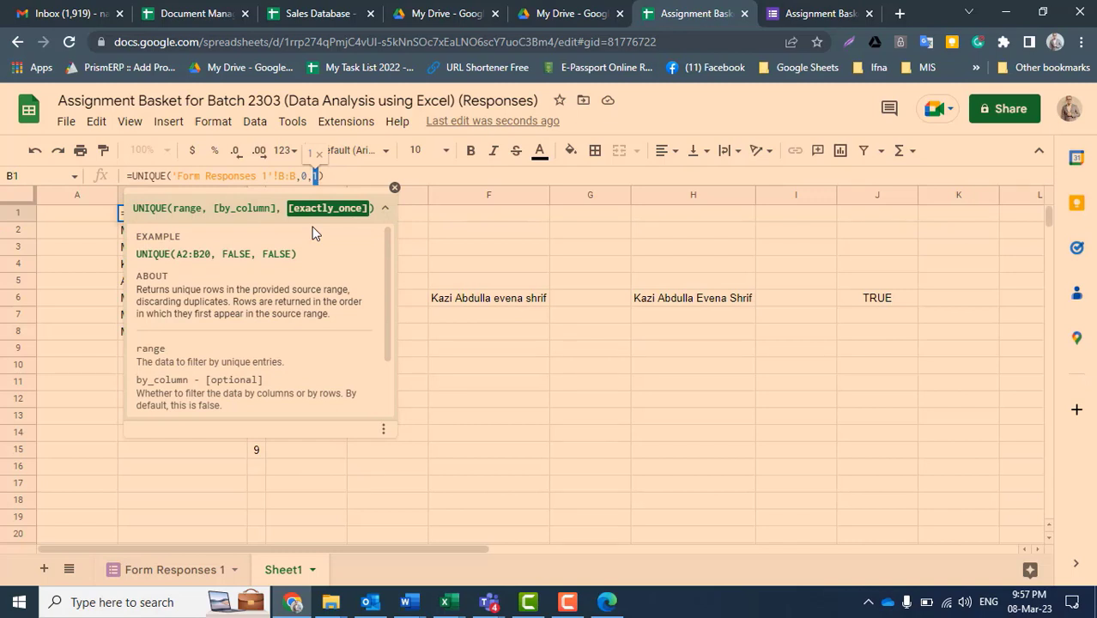
type("0")
key("Return")
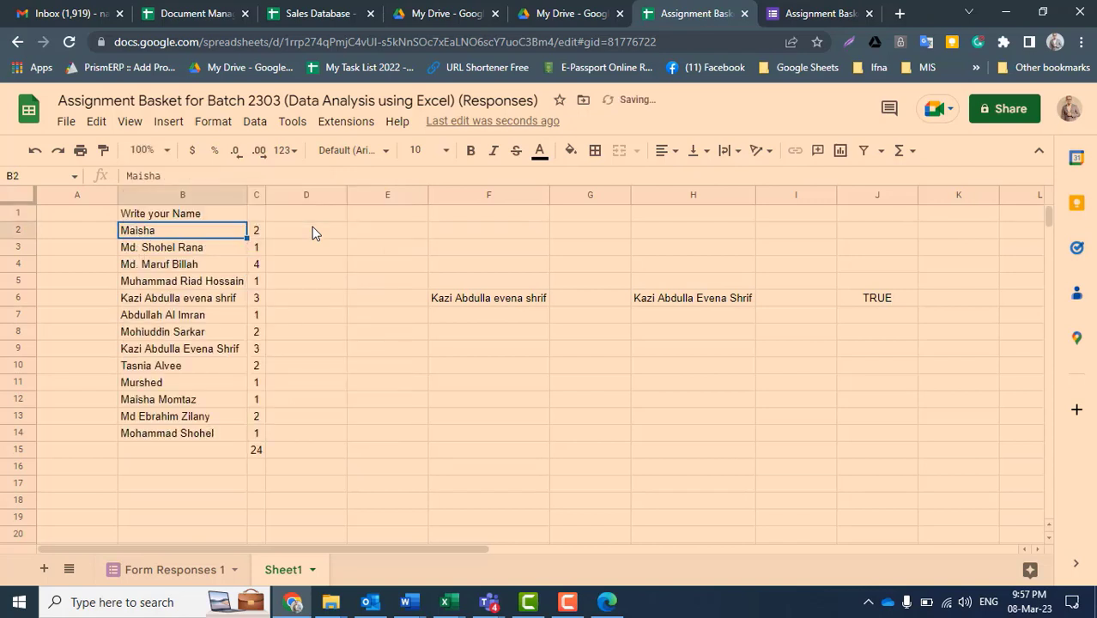
Examine the student names in B2:B14 for repeated spellings, along with the UNIQUE formula in B1 that lists them.
left_click_drag(189, 438, 181, 238)
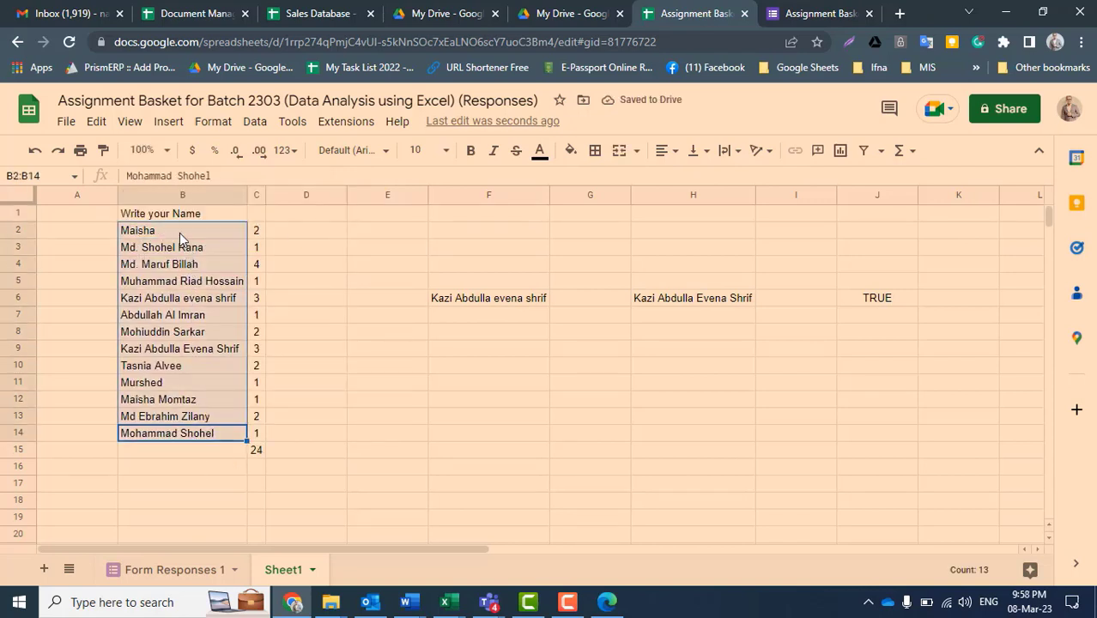
left_click(177, 217)
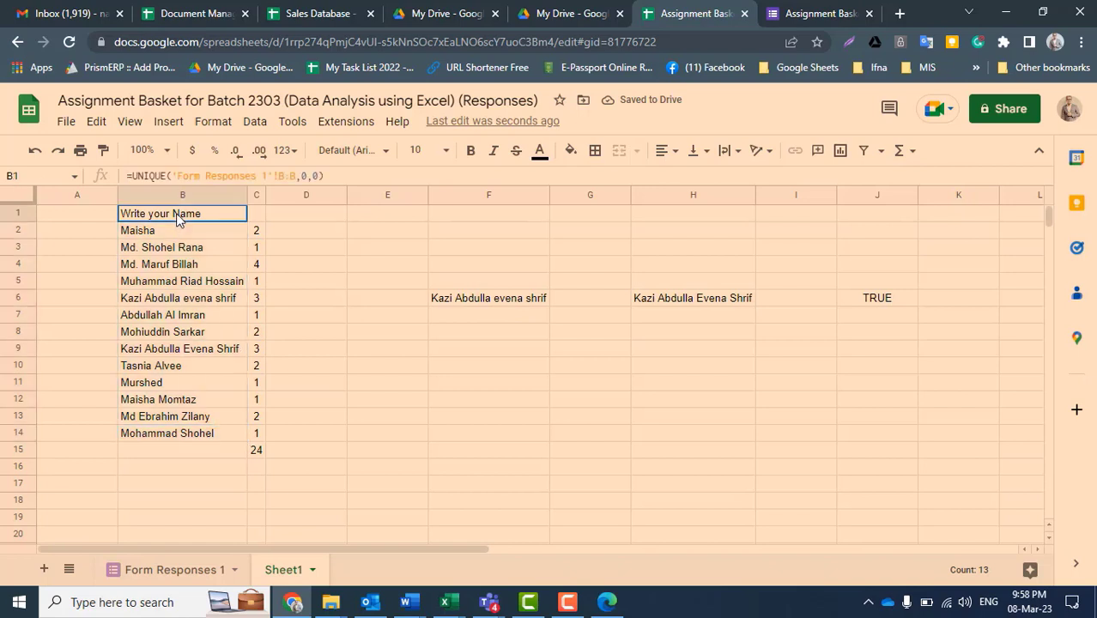
left_click(88, 250)
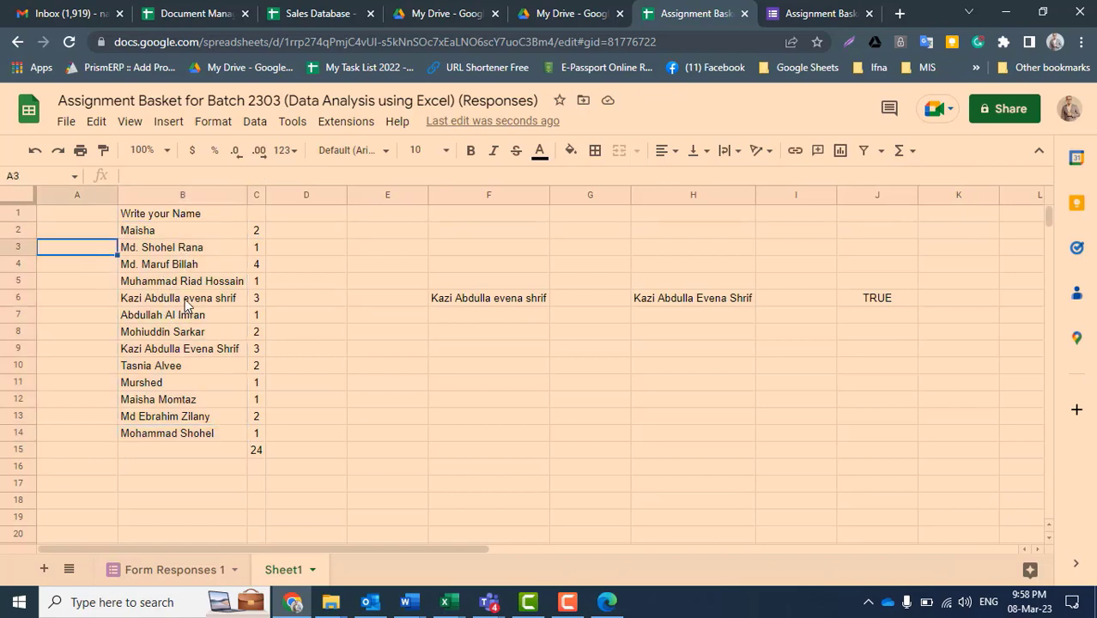
left_click(185, 300)
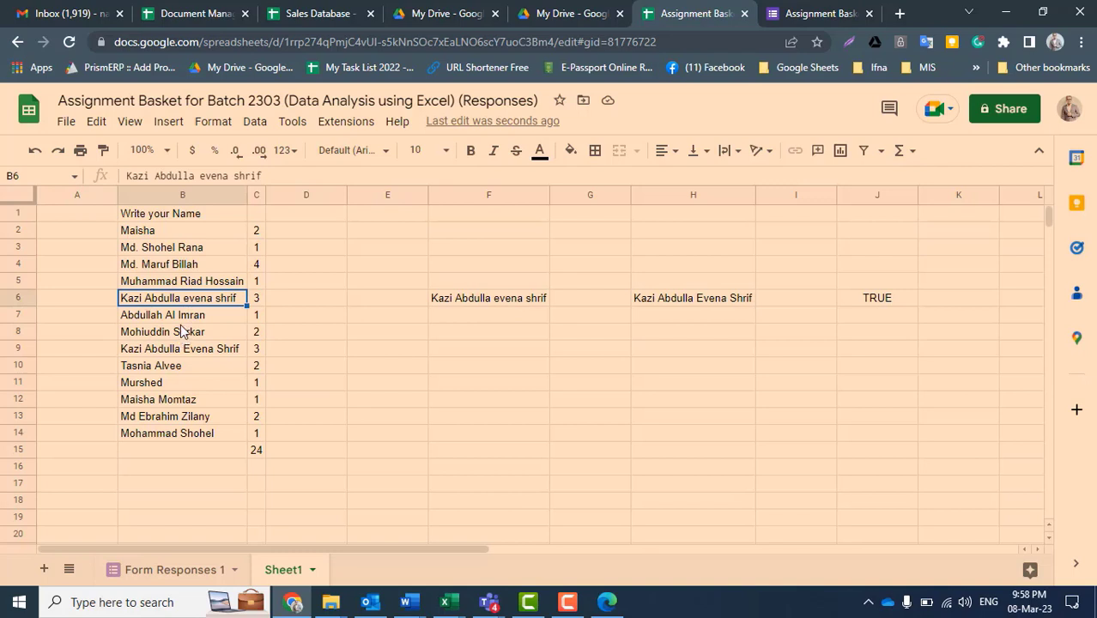
left_click(163, 285)
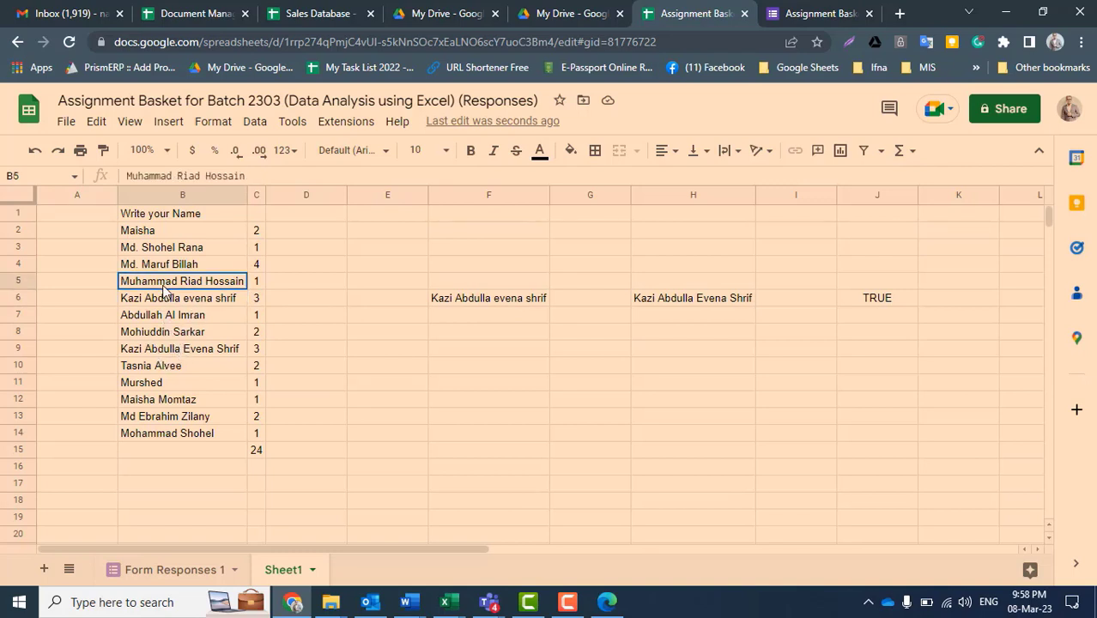
left_click(171, 438)
left_click(164, 369)
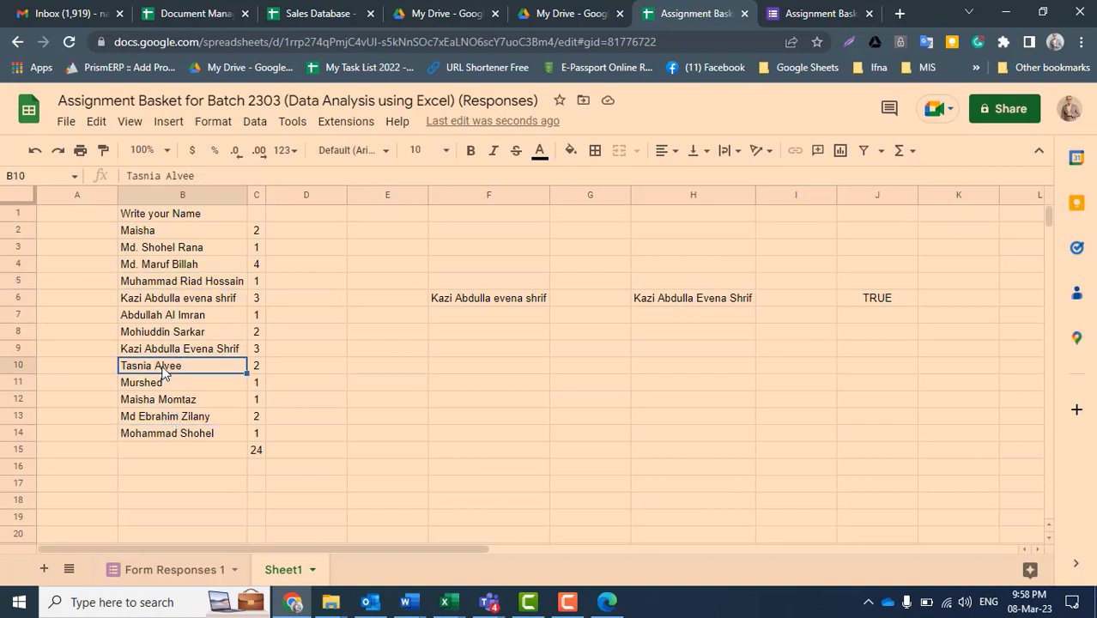
left_click(183, 335)
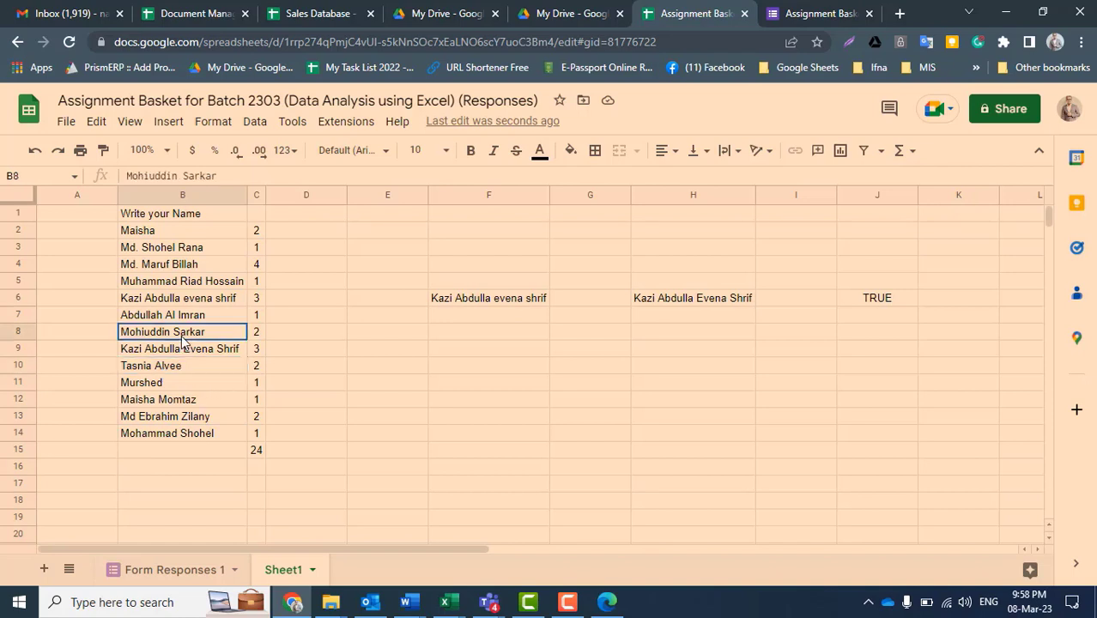
left_click(171, 234)
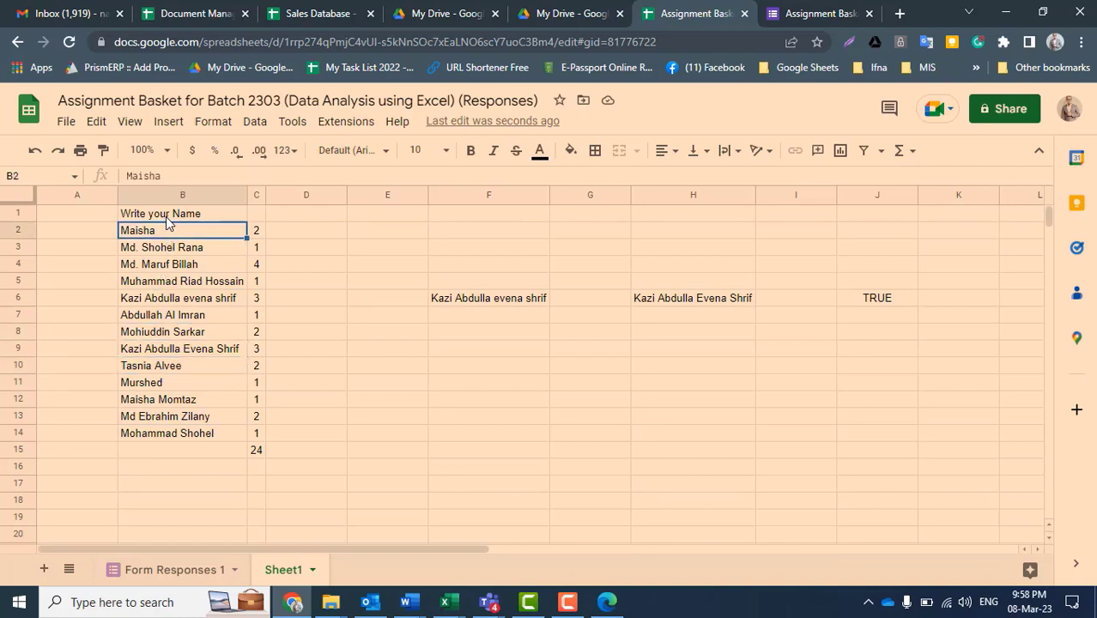
left_click(169, 220)
left_click(325, 315)
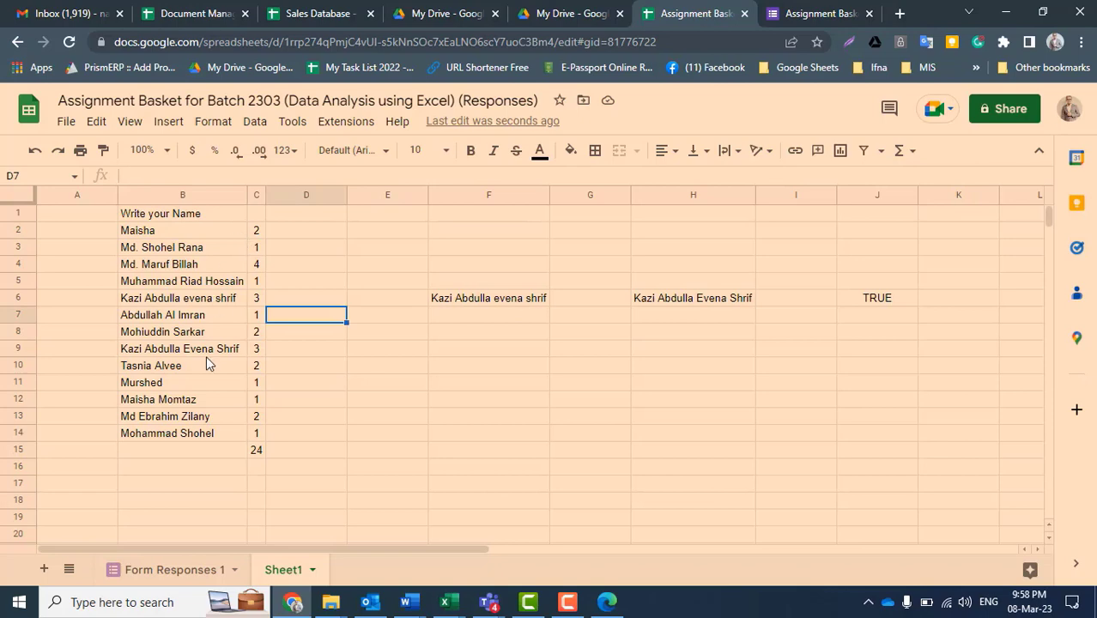
left_click(193, 438)
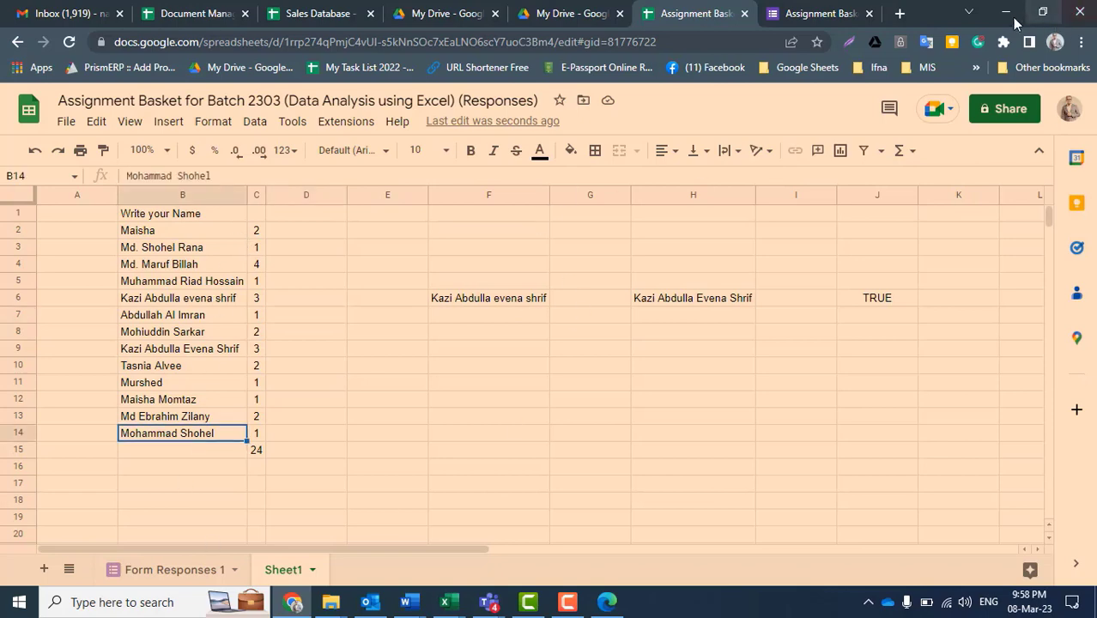
Switch to the Employee Data-1 workbook in Excel and go to cell A1 of the Data_Range_Group sheet.
left_click(1008, 14)
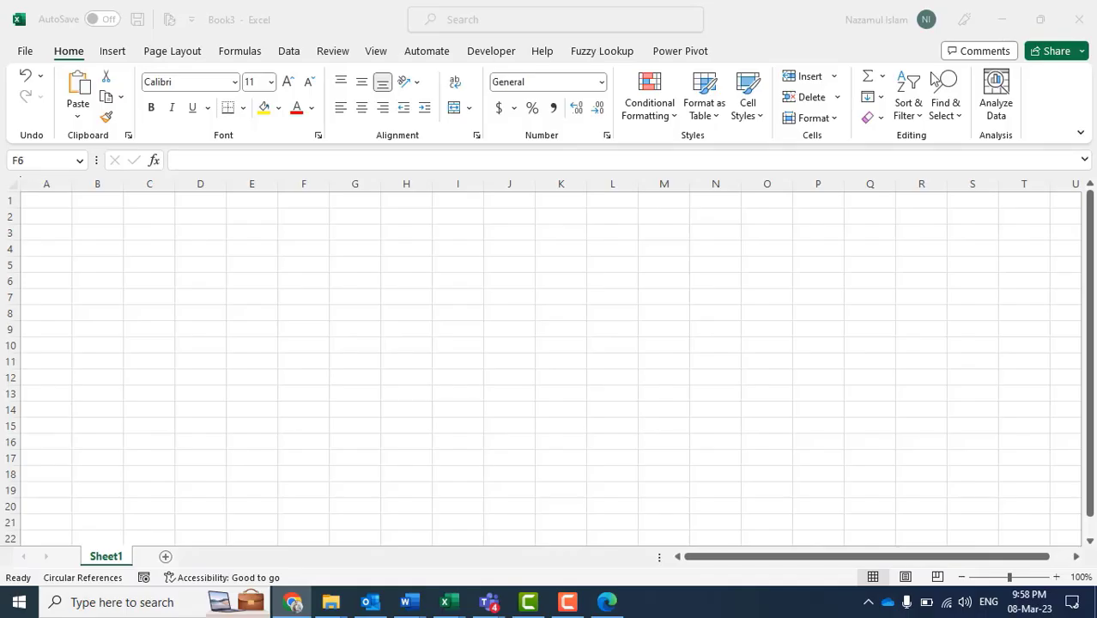
left_click(522, 380)
left_click(448, 602)
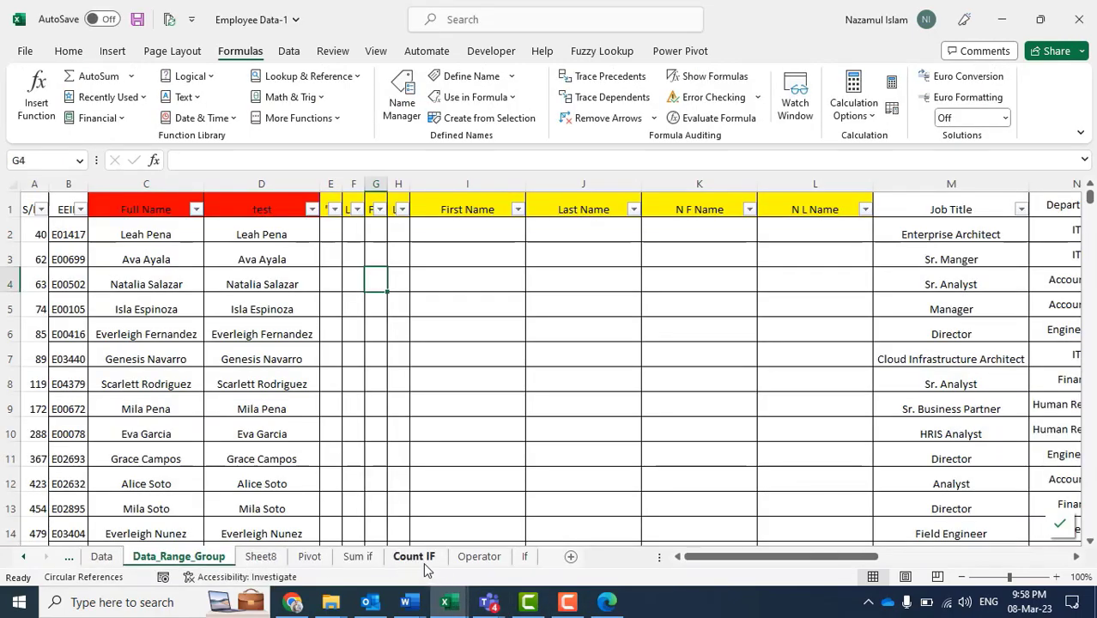
left_click(261, 556)
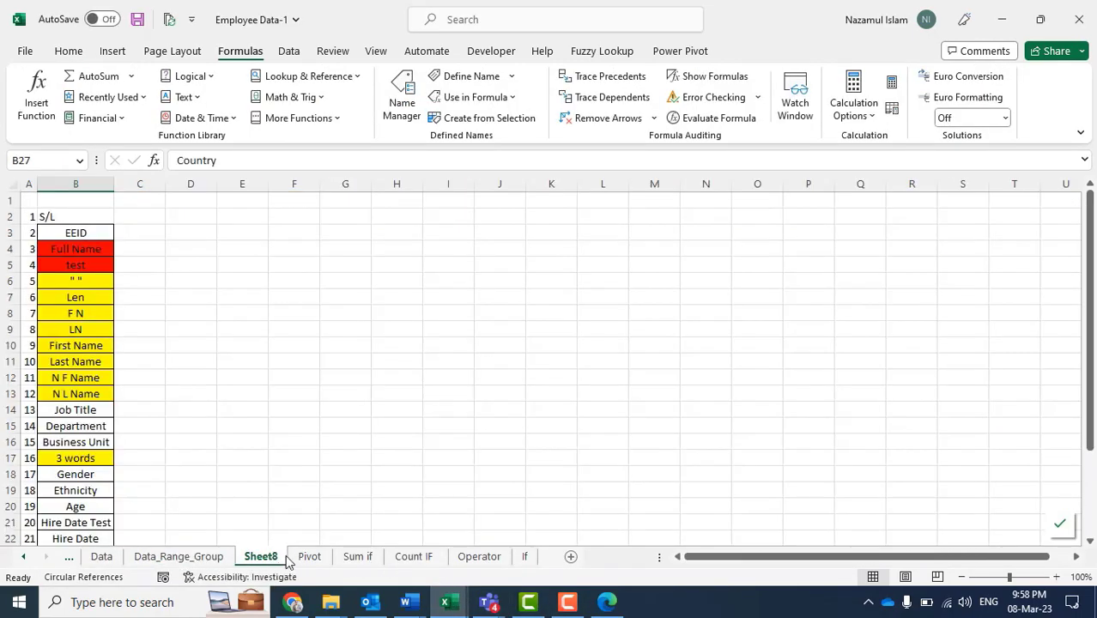
left_click(24, 556)
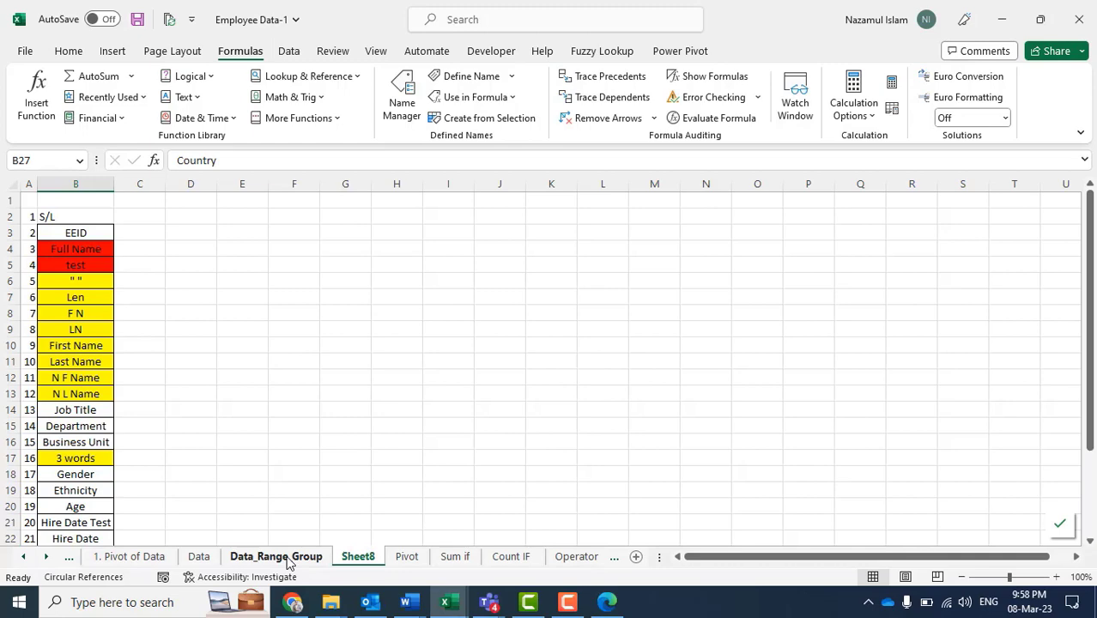
left_click(288, 558)
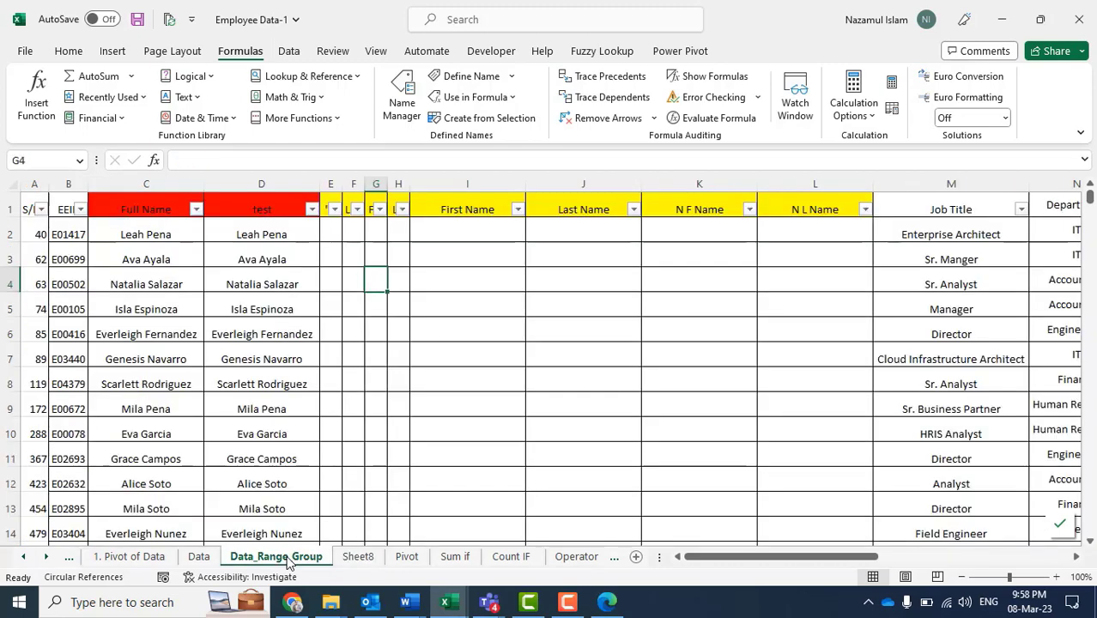
left_click(360, 557)
left_click(288, 558)
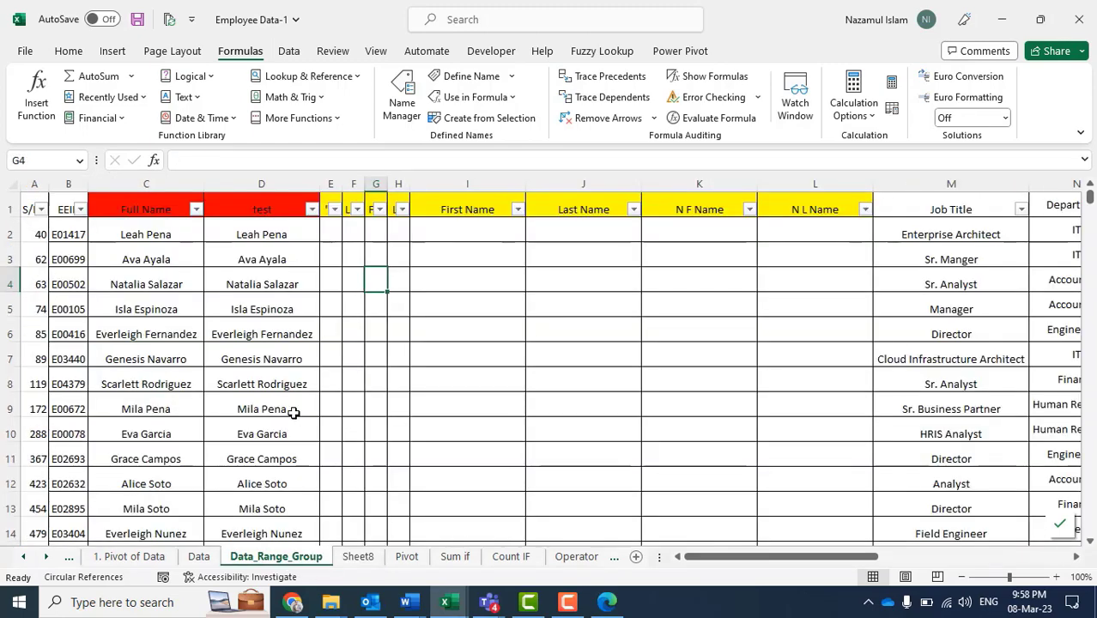
left_click(30, 197)
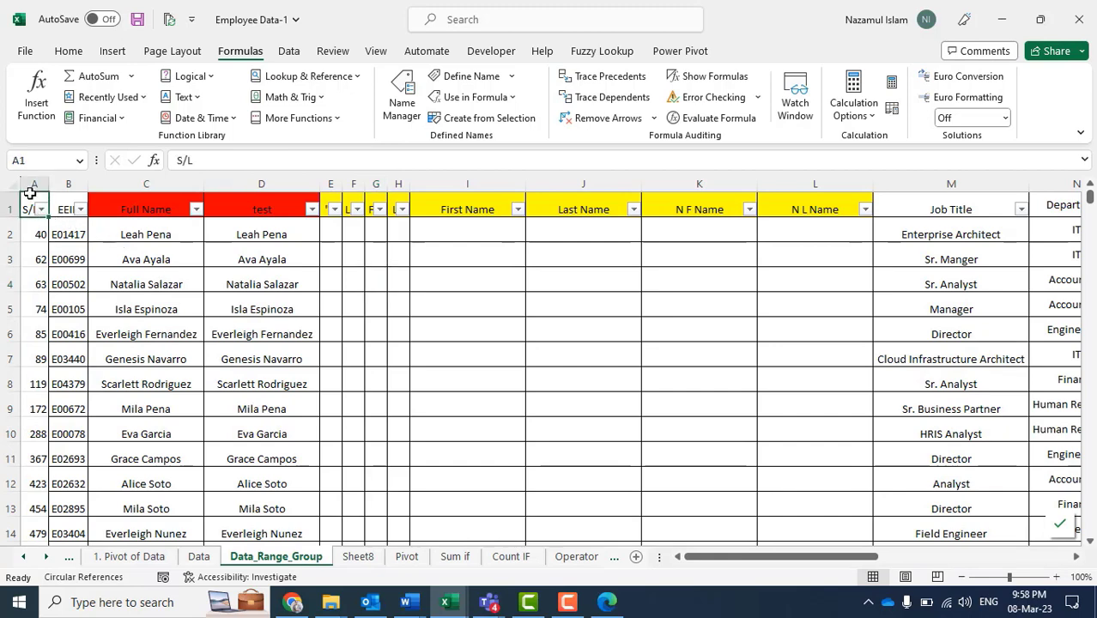
Review the Pivot sheet's pivot table and the UNIQUE and COUNTIF formulas behind the country list and employee counts from row 12.
left_click(407, 556)
left_click(581, 301)
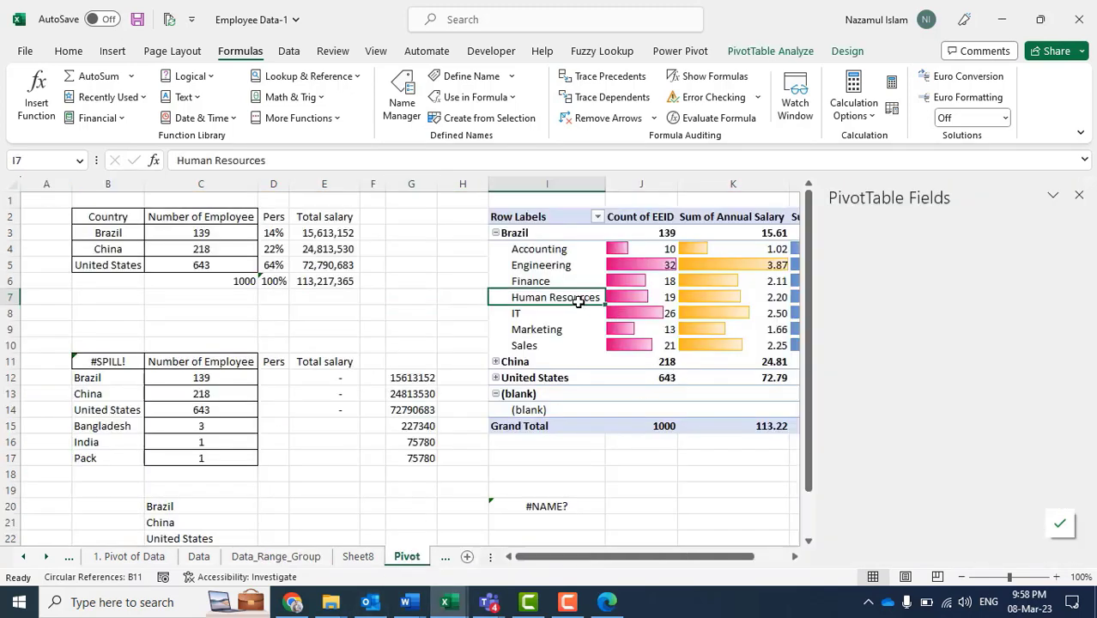
left_click(423, 274)
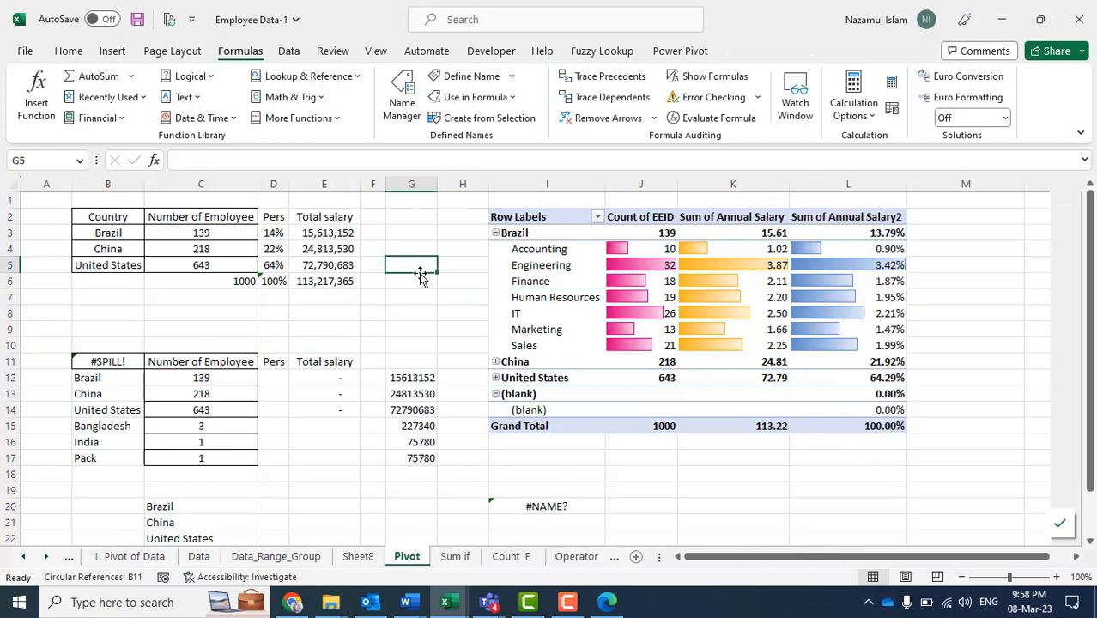
left_click(107, 378)
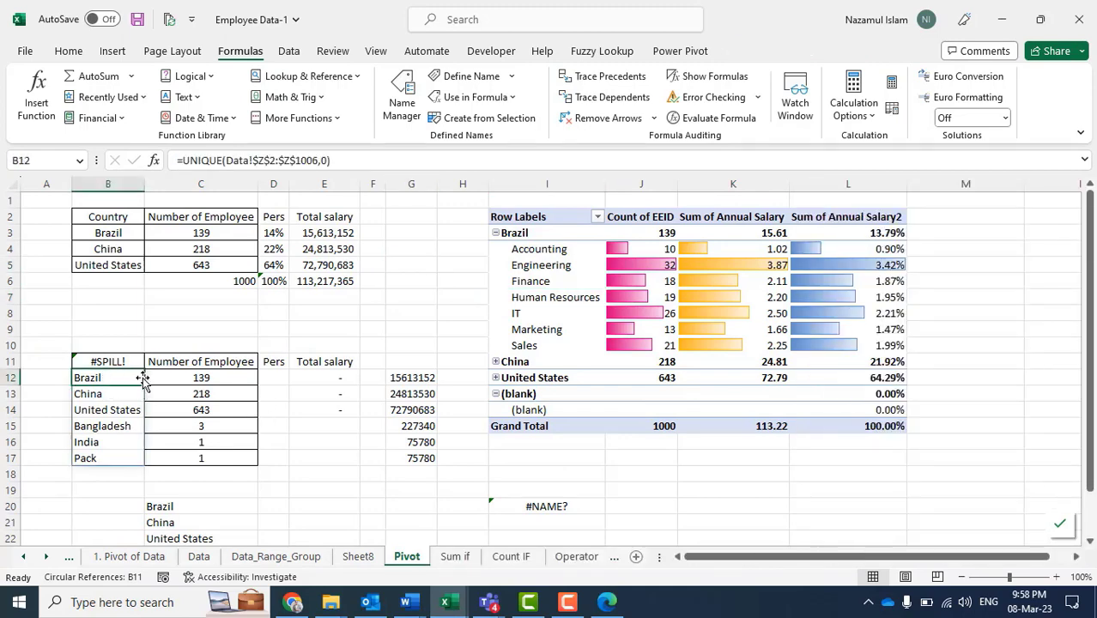
left_click(176, 378)
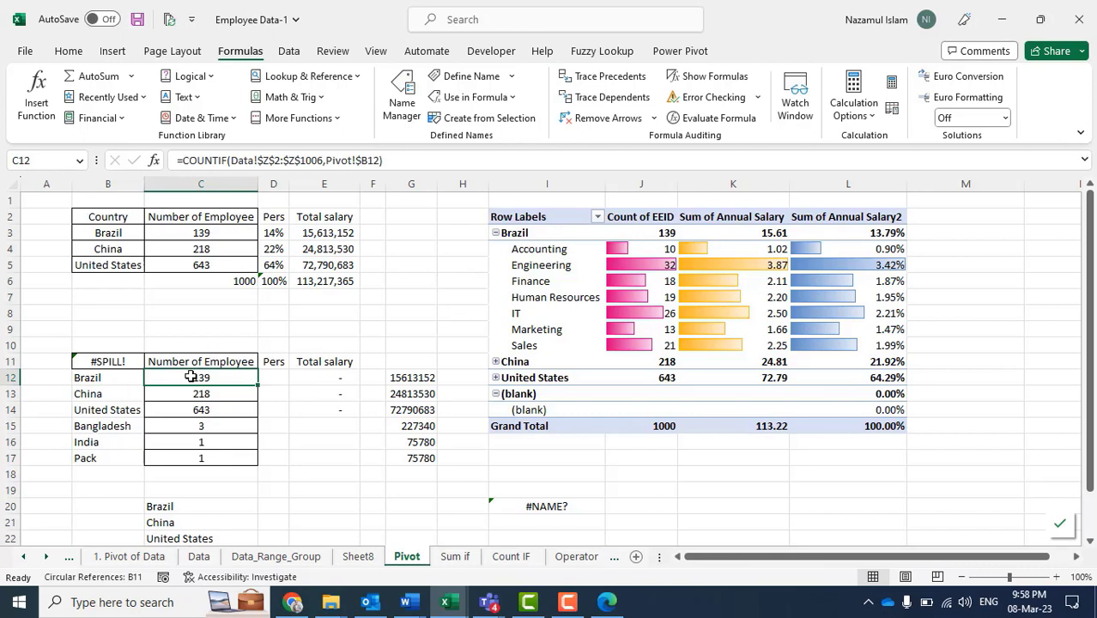
left_click_drag(257, 385, 254, 442)
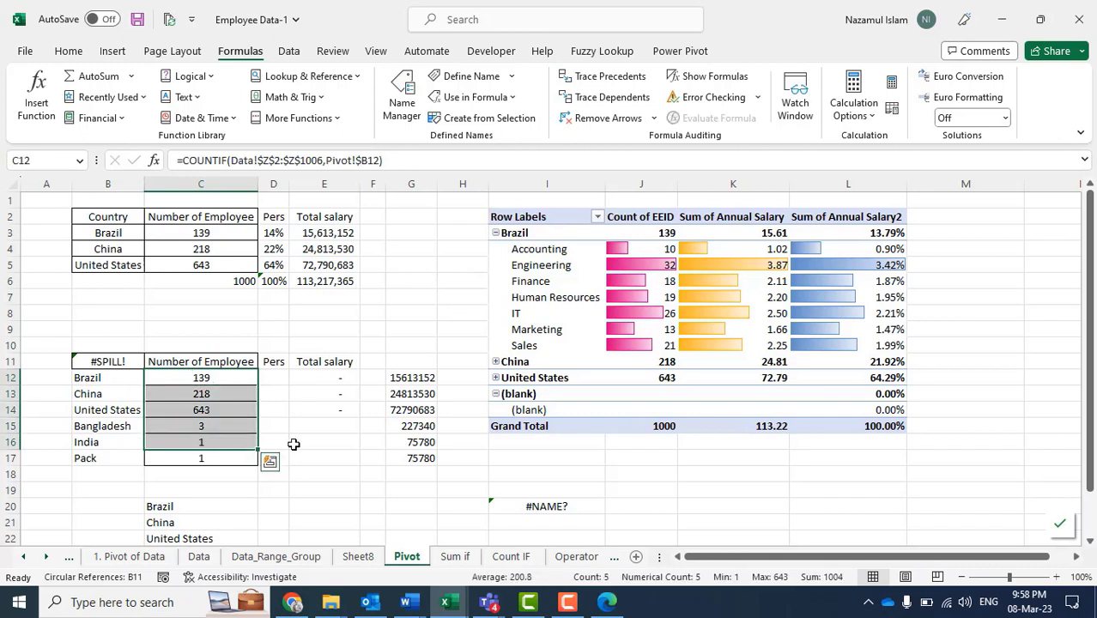
left_click(293, 444)
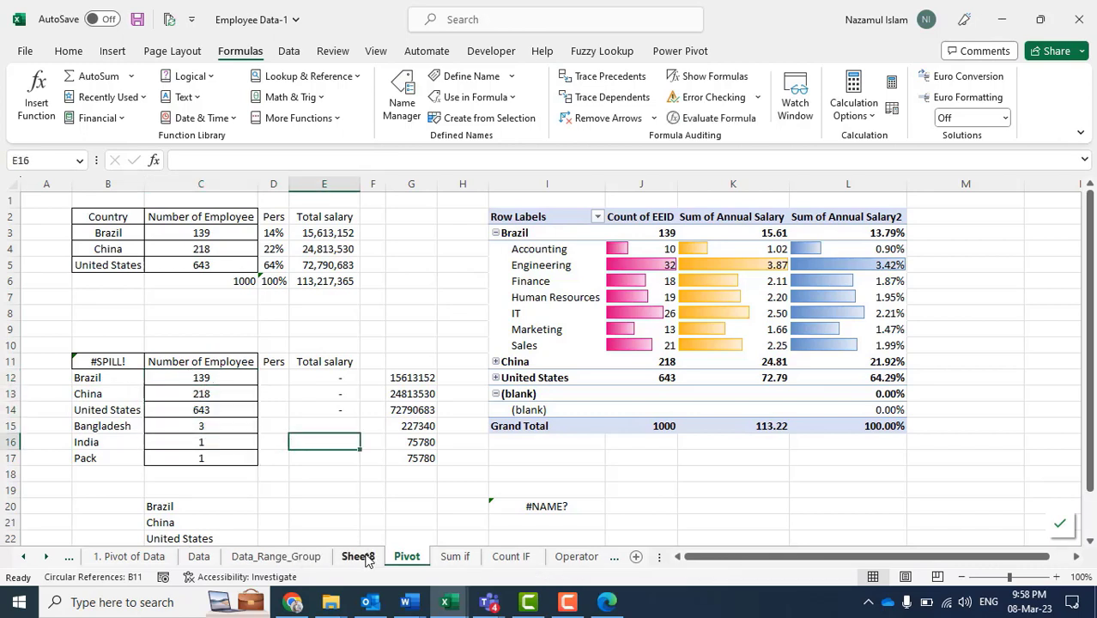
Go to the Data_Range_Group sheet and check how far its data extends from A1 to the last column and row.
left_click(283, 557)
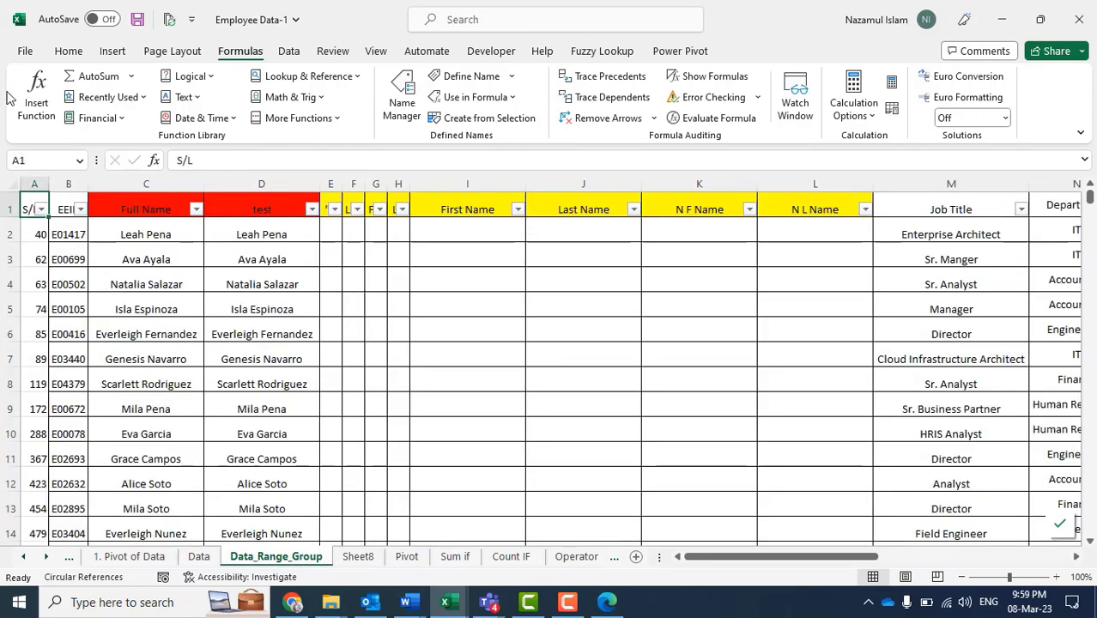
key("ctrl+shift+Right")
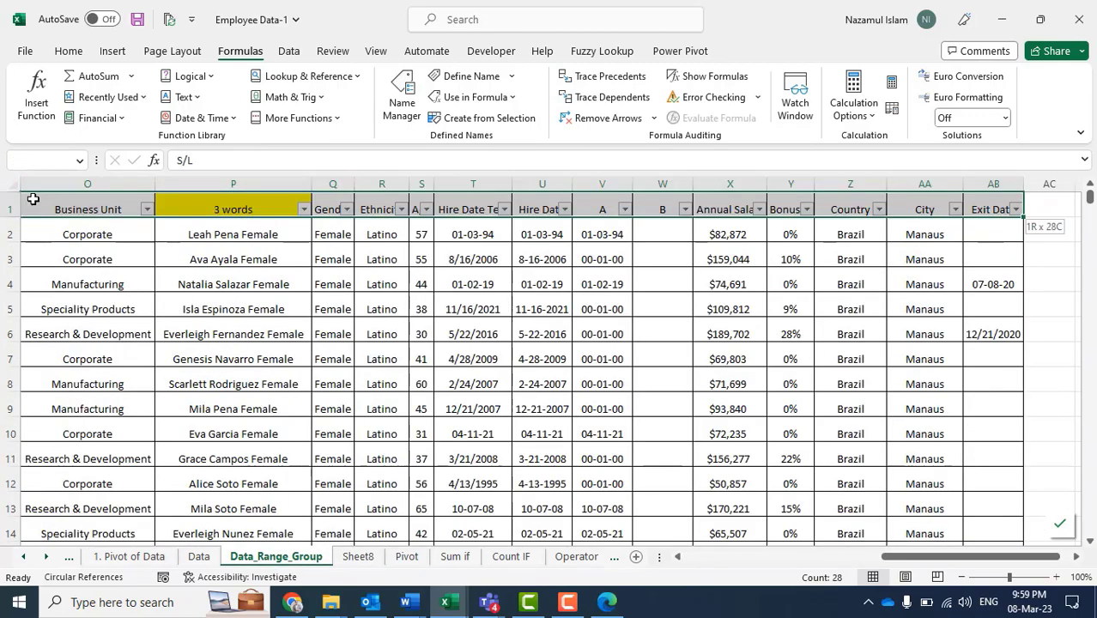
key("ctrl+shift+Down")
left_click(233, 286)
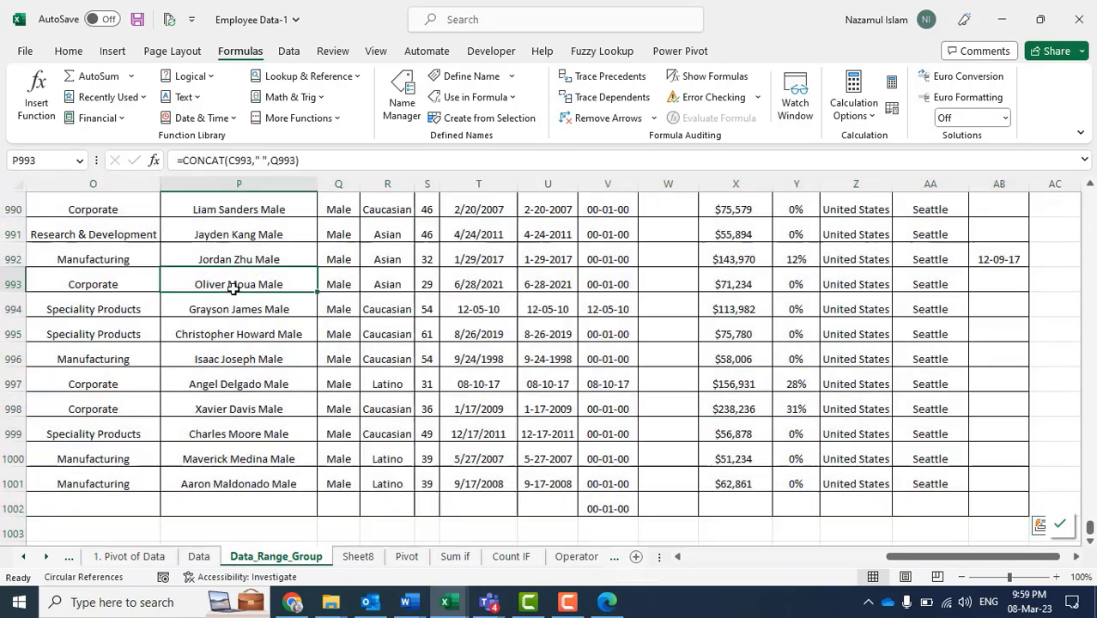
left_click(75, 256)
Jump to the named range for the Data_Table sheet and look through its employee rows.
left_click(79, 160)
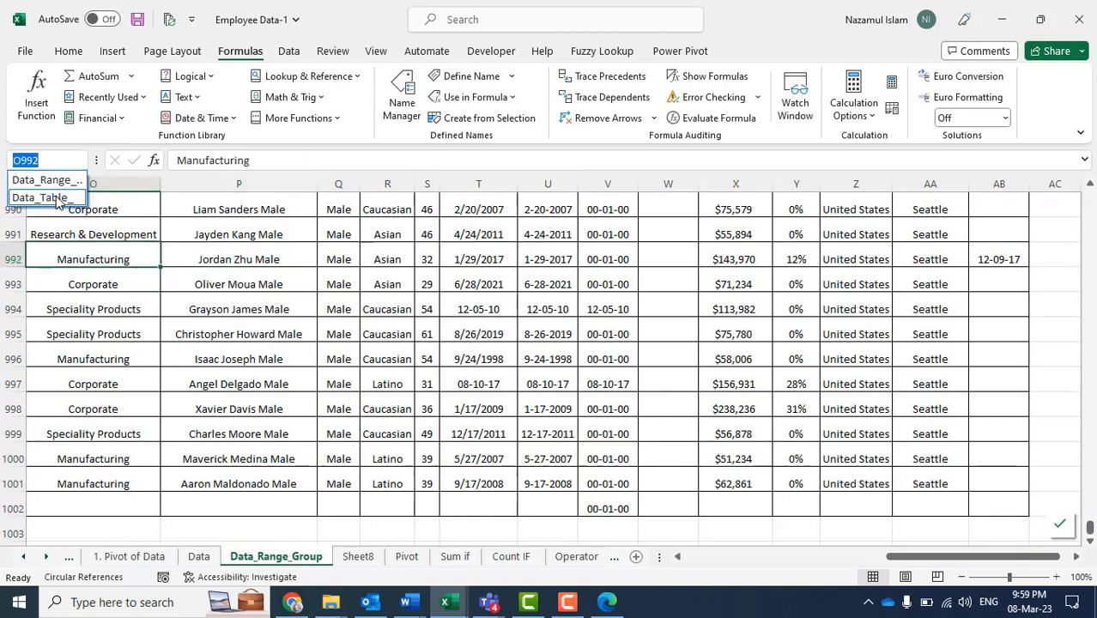
left_click(57, 199)
scroll(215, 249, "down", 10)
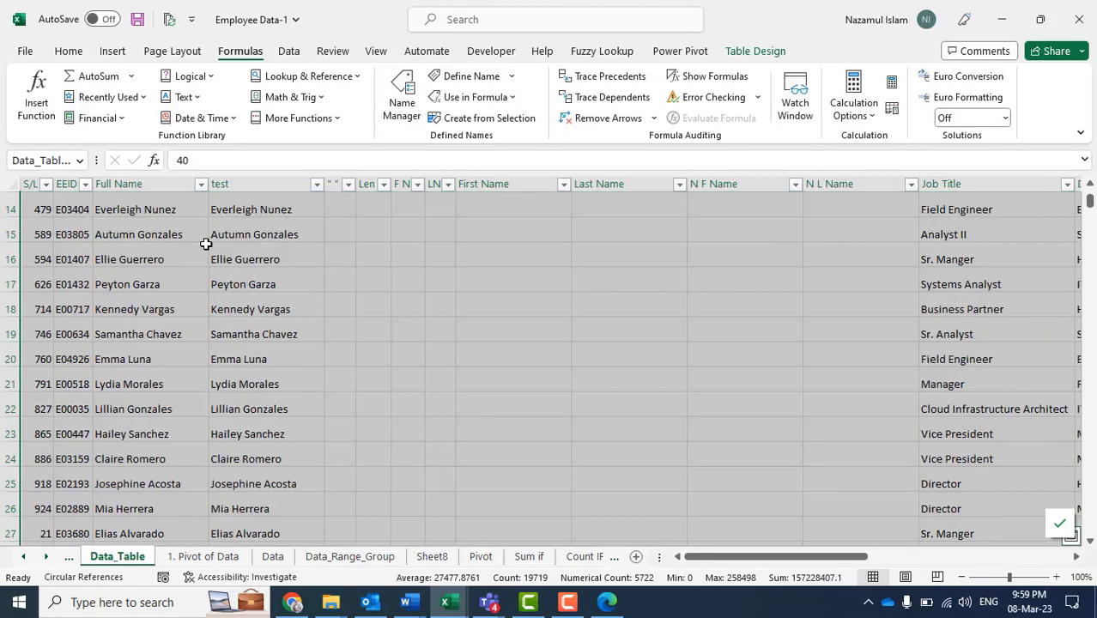
scroll(213, 342, "down", 3)
scroll(241, 515, "up", 11)
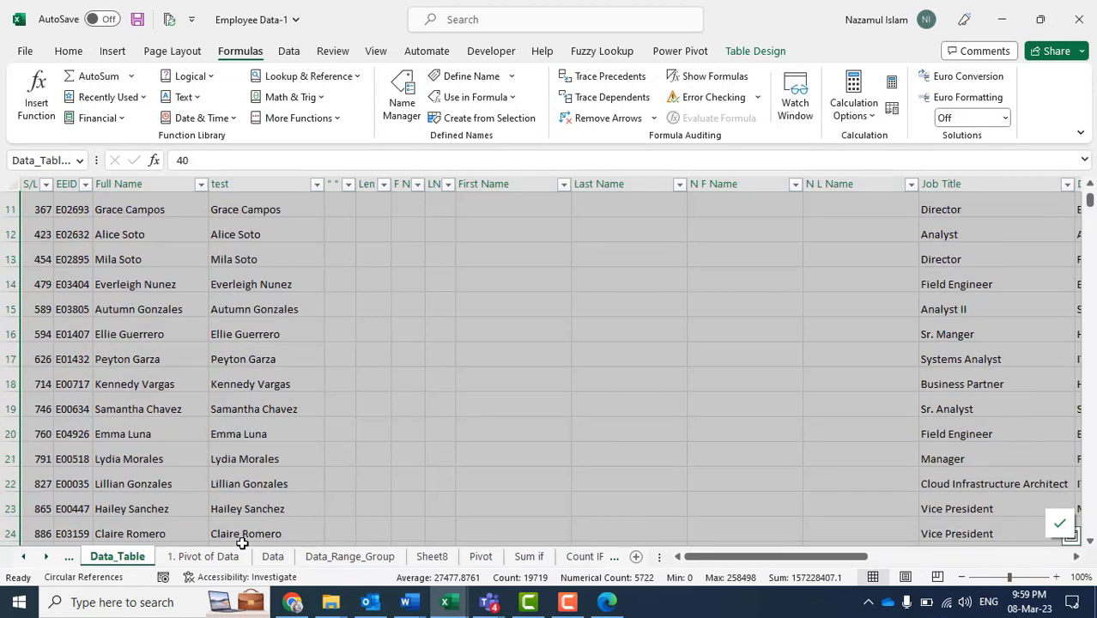
scroll(223, 539, "up", 4)
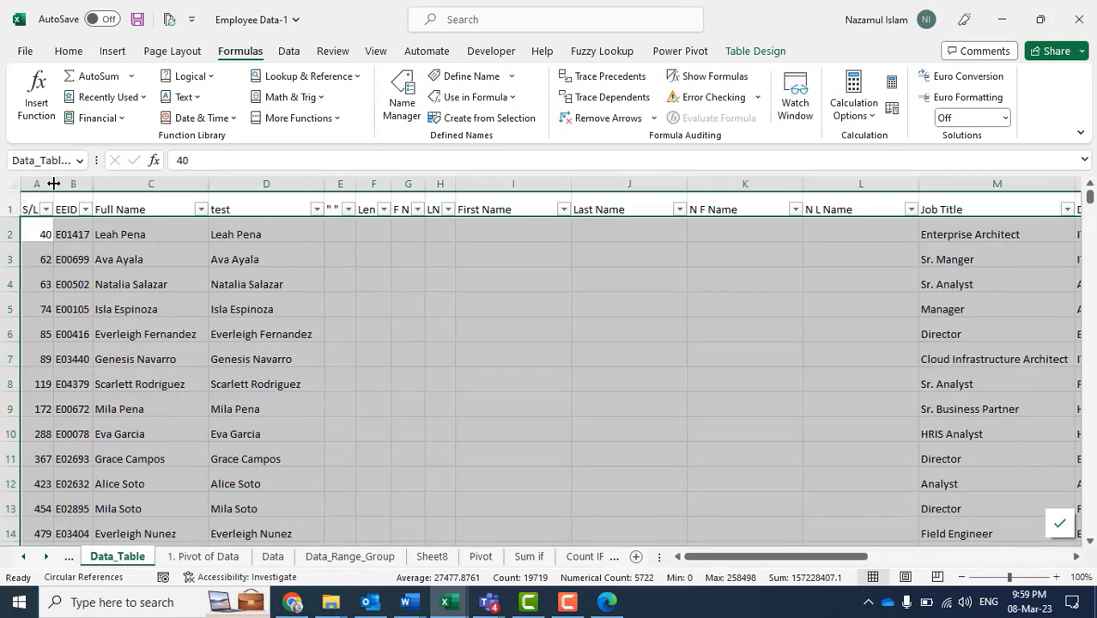
left_click(79, 160)
left_click(38, 178)
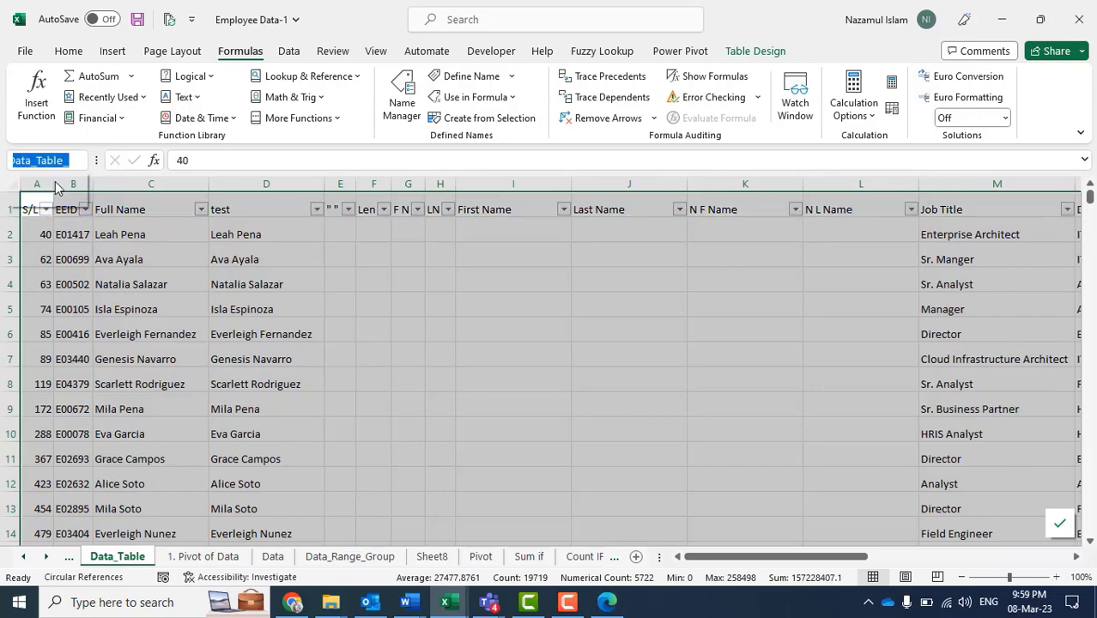
Return to the Data_Range_Group sheet and select its whole data range from header cell A1 to column AB, row 1003.
left_click(334, 558)
scroll(111, 275, "up", 10)
left_click(86, 234)
key("ctrl+Up")
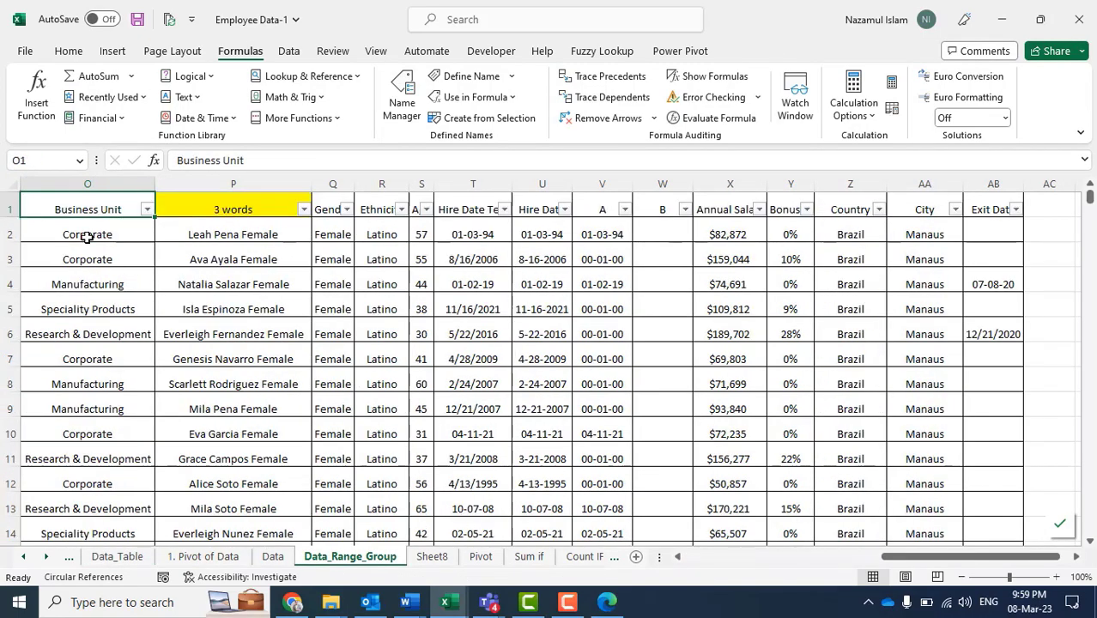
key("Left")
key("Left")
key("Left")
key("Left")
key("Left")
key("Left")
key("Left")
key("Left")
key("Left")
key("Left")
key("Left")
key("Left")
key("Left")
key("Left")
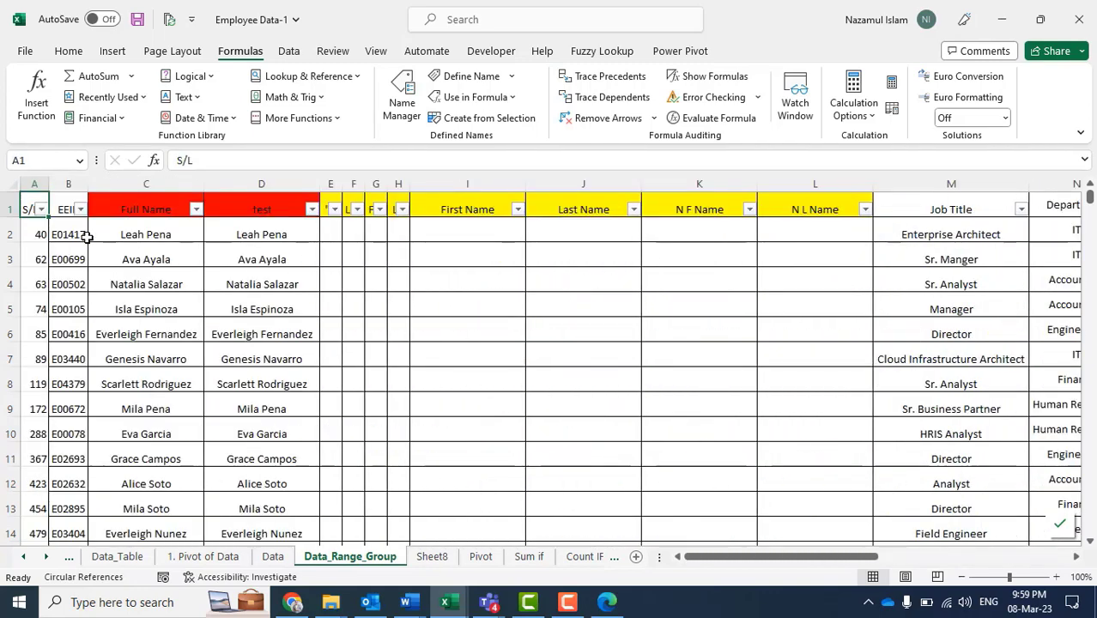
key("ctrl+shift+Right")
key("ctrl+shift+Down")
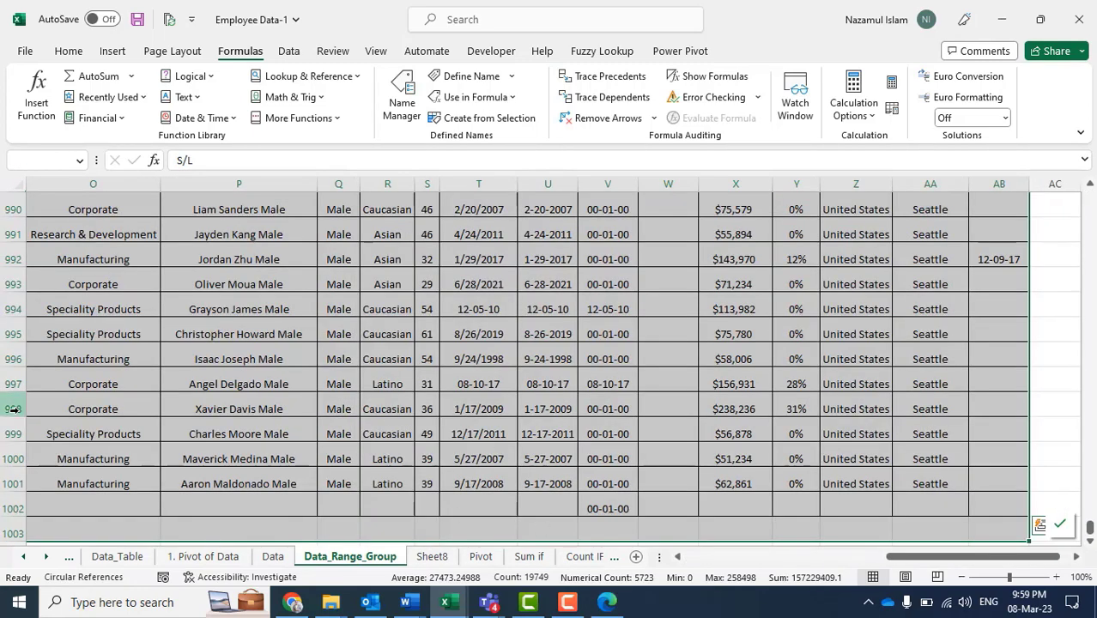
Insert a pivot table from the selected range Data_Range_Group!$A$1:$AB$1003 on a new worksheet.
scroll(120, 430, "up", 4)
left_click(112, 51)
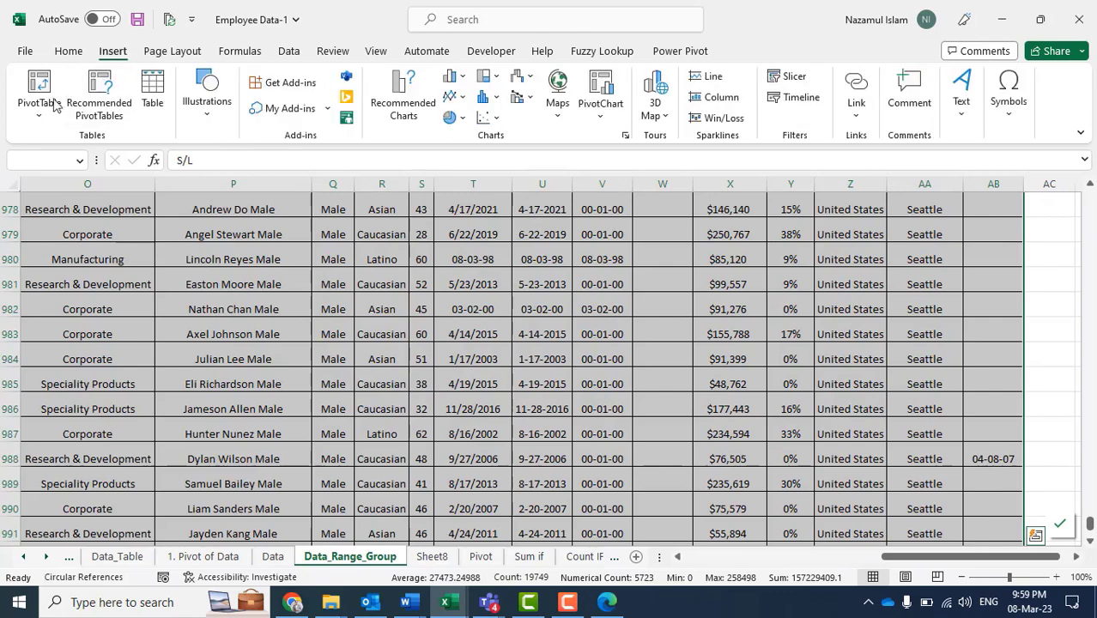
left_click(41, 105)
left_click(83, 142)
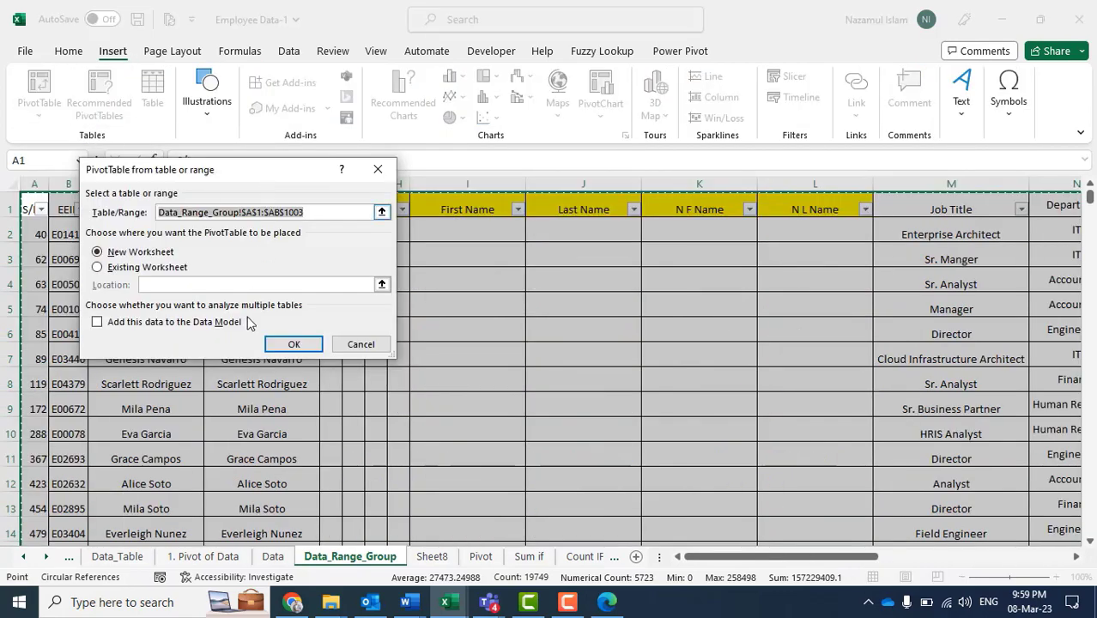
left_click(293, 343)
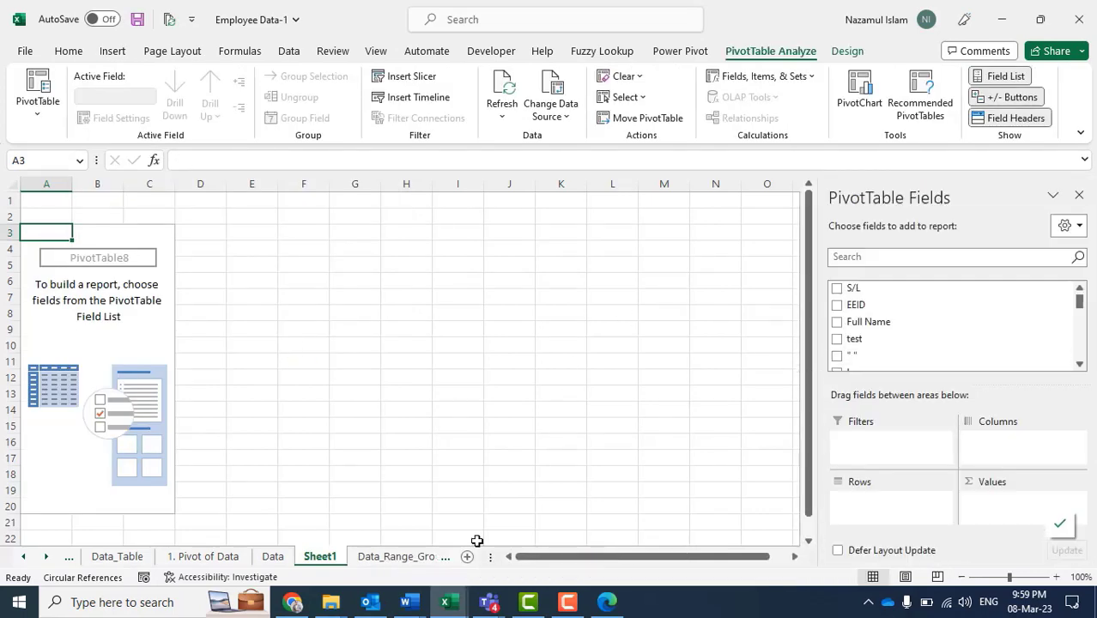
Rename the new pivot table's sheet as Pivot 8th march.
left_click(371, 560)
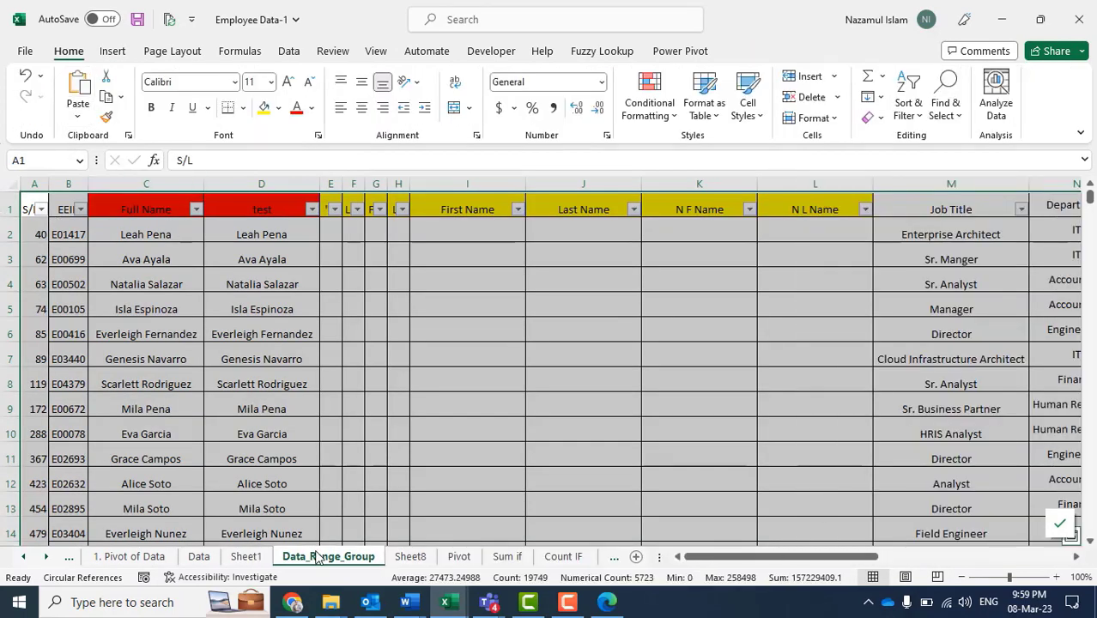
left_click(246, 559)
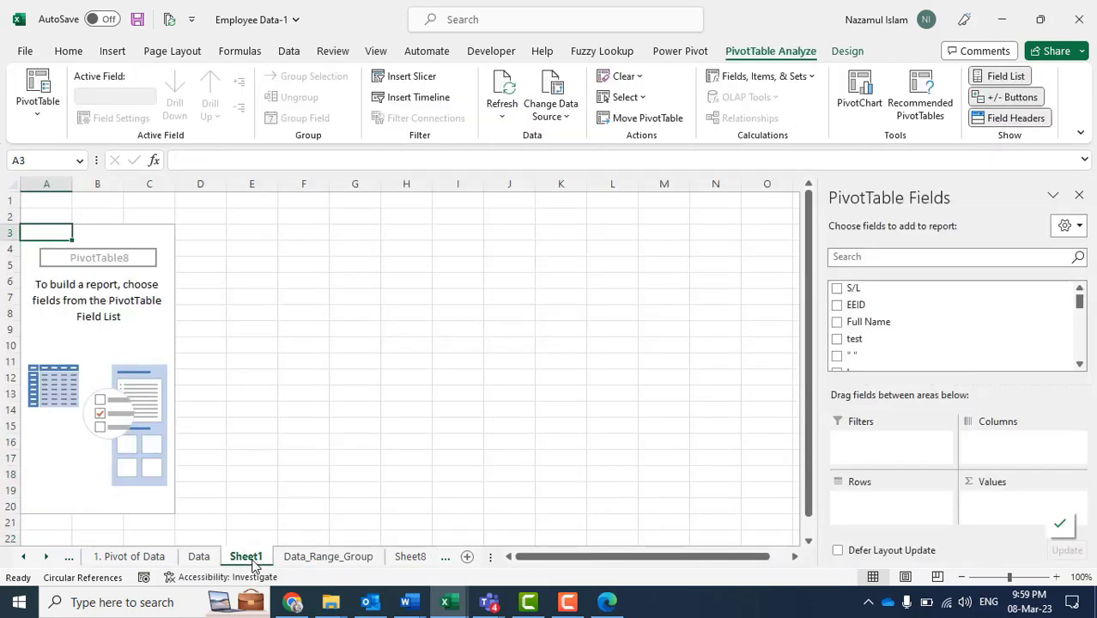
left_click_drag(253, 562, 253, 560)
type("Pivot")
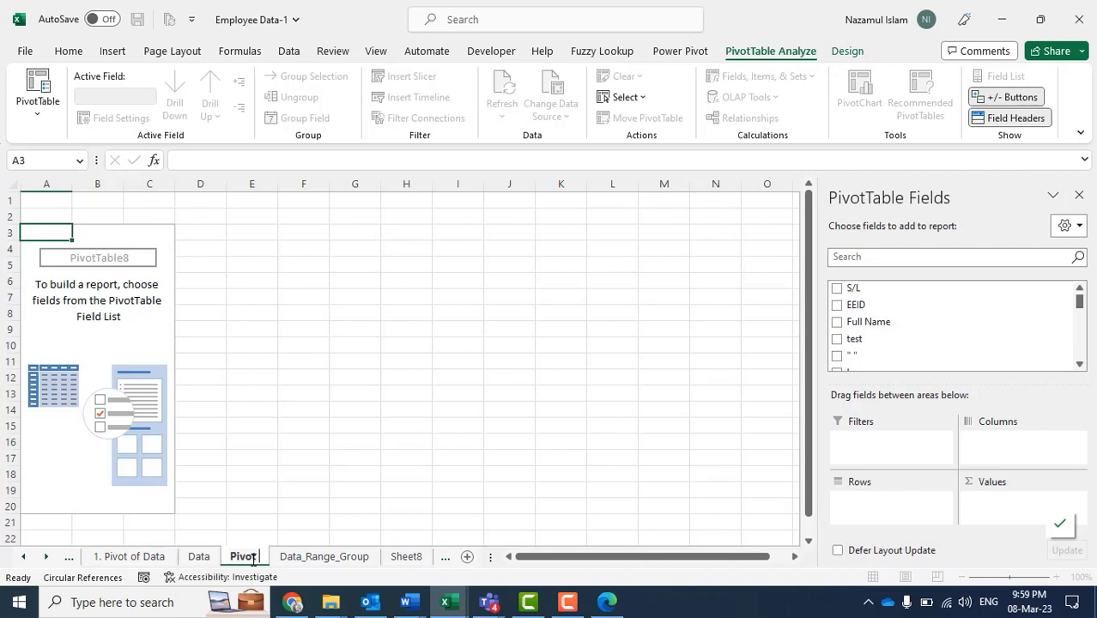
type(" 8th march")
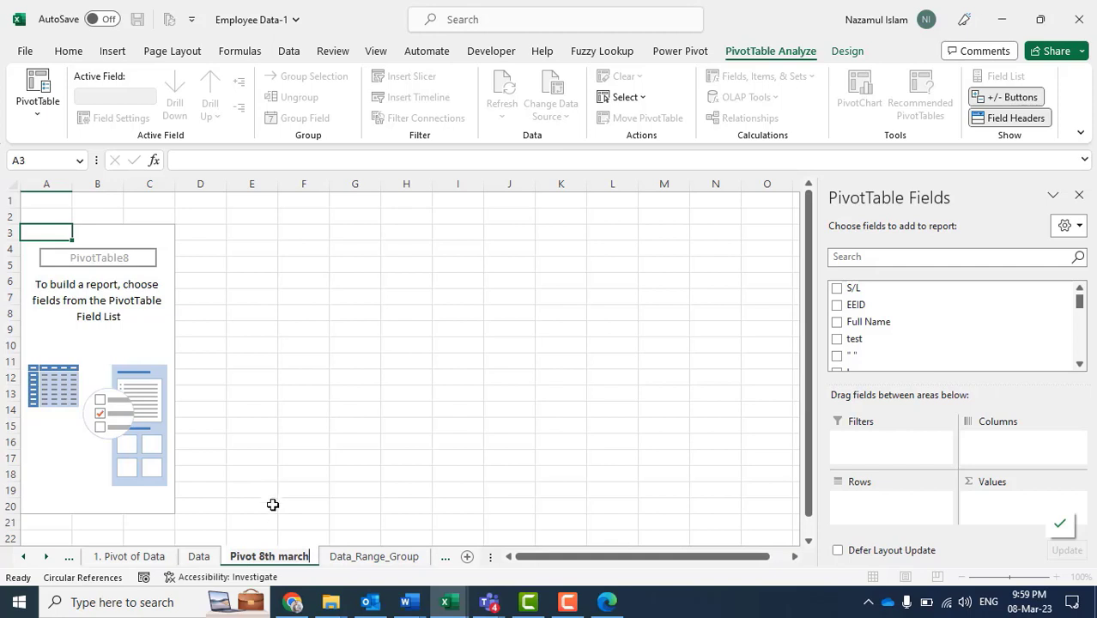
key("Return")
left_click(274, 500)
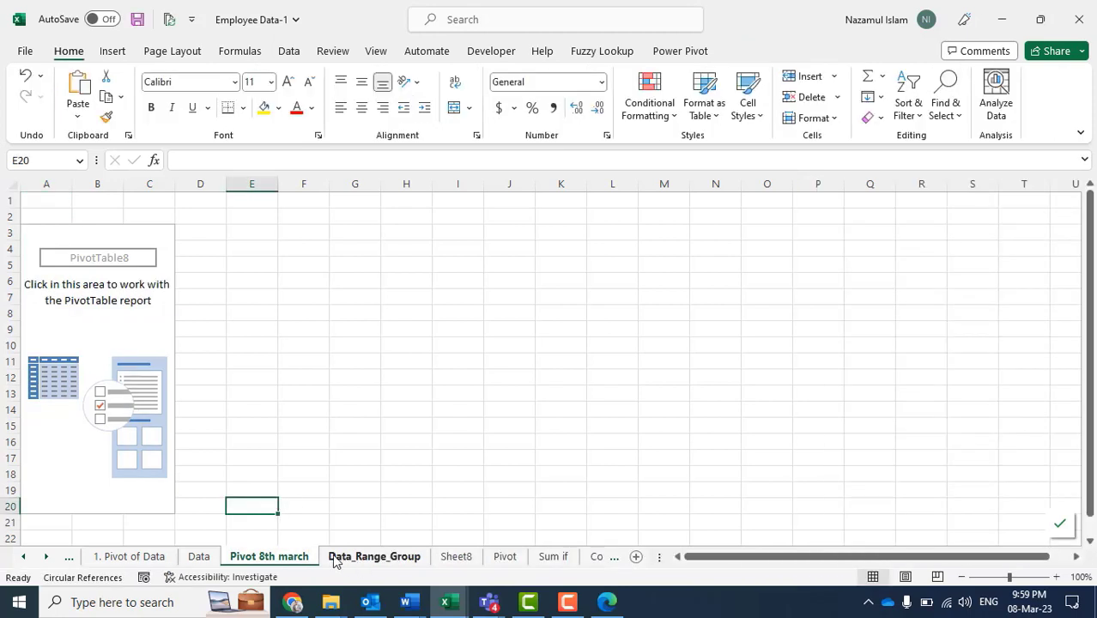
Add Country to the pivot table's rows and also to its values as a count per country.
left_click(103, 328)
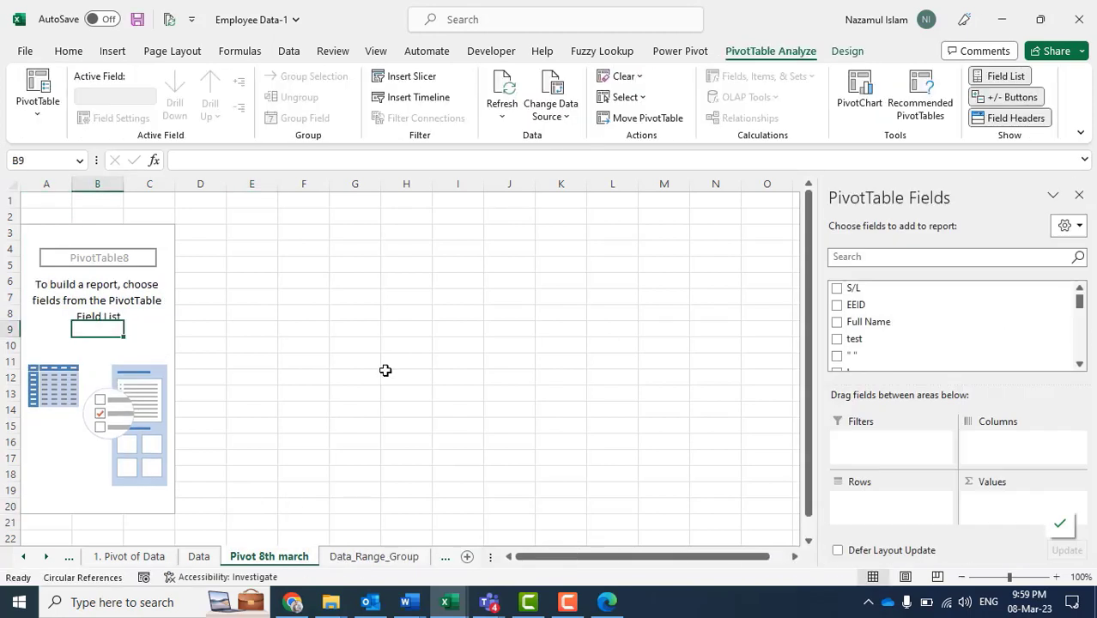
scroll(911, 340, "down", 4)
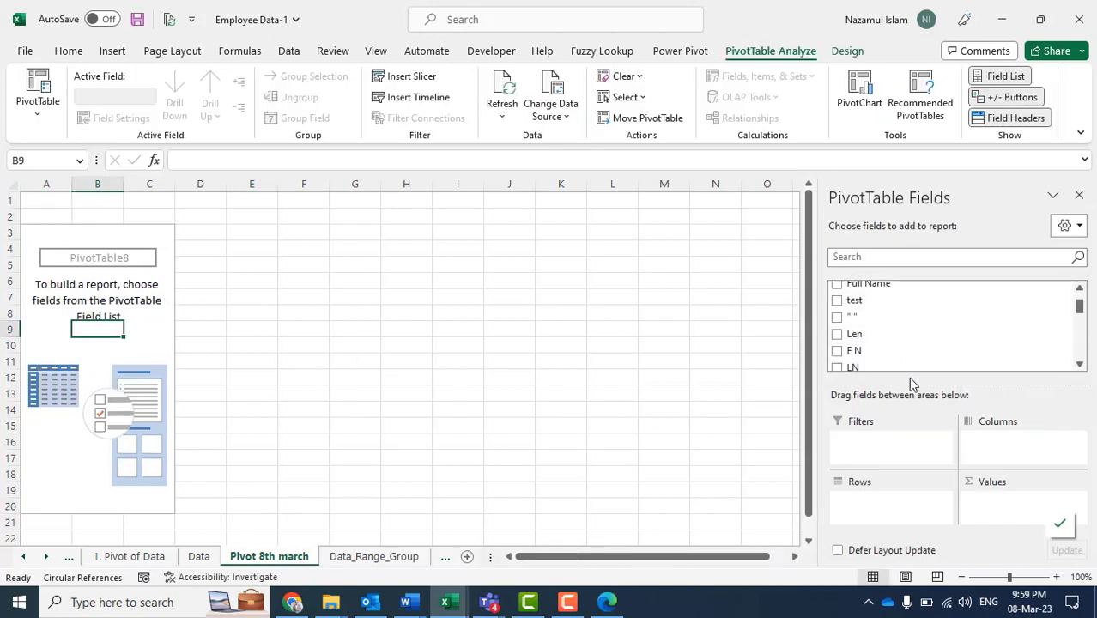
scroll(903, 329, "up", 1)
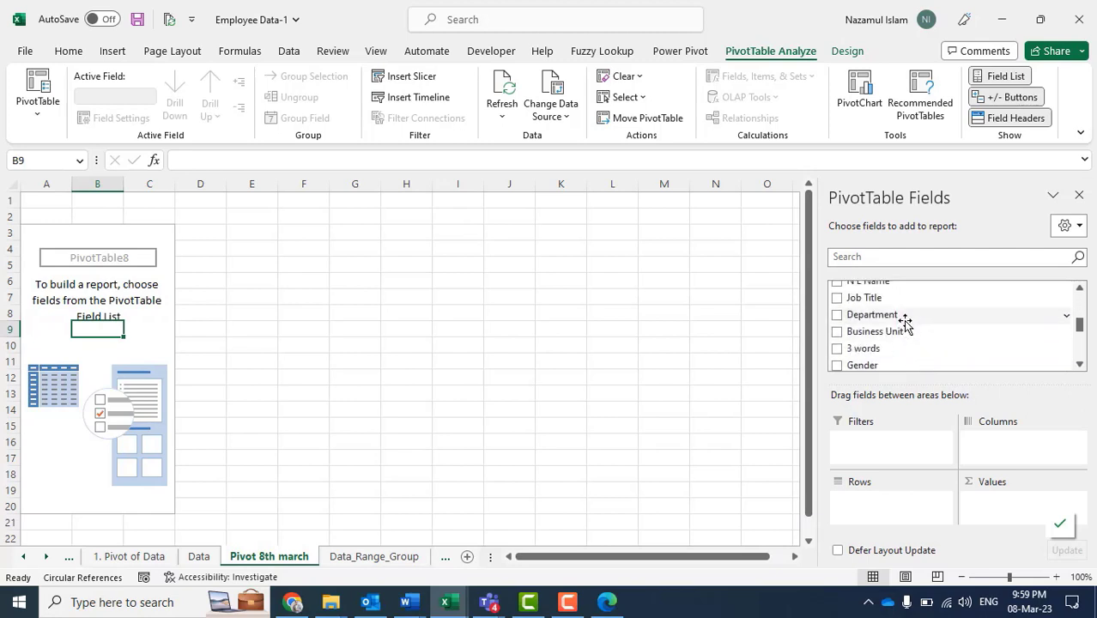
scroll(904, 344, "down", 4)
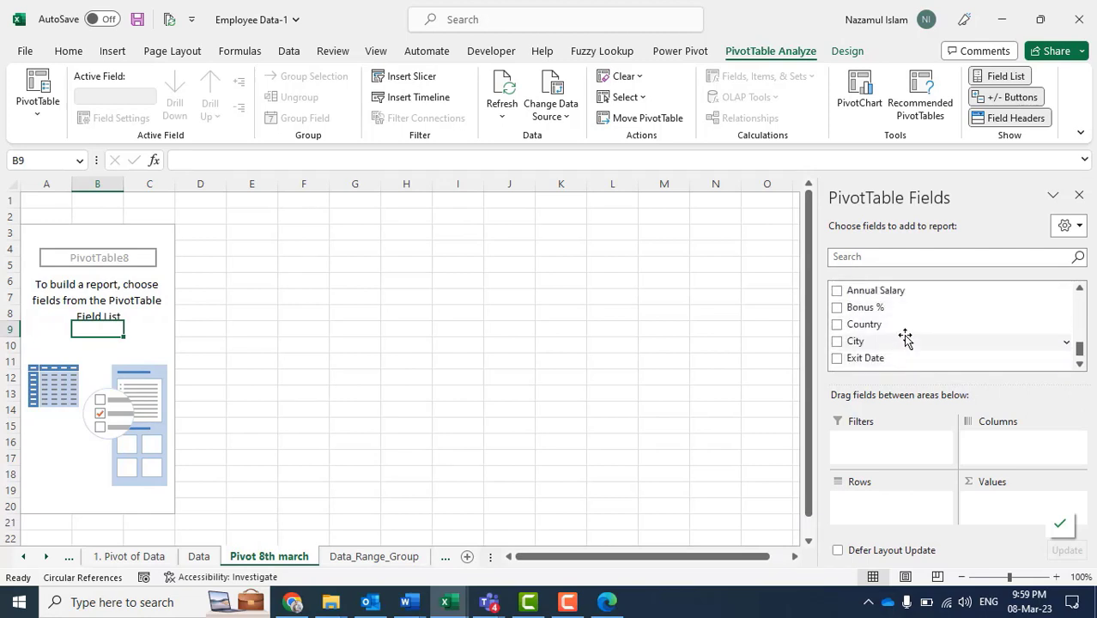
left_click_drag(898, 323, 886, 515)
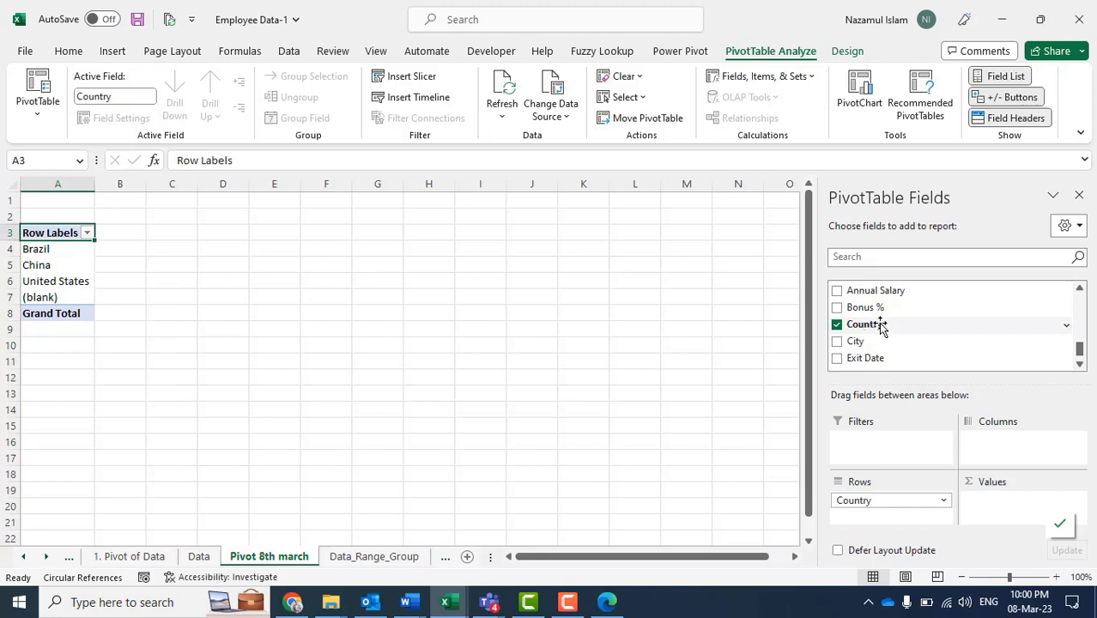
left_click_drag(987, 504, 989, 506)
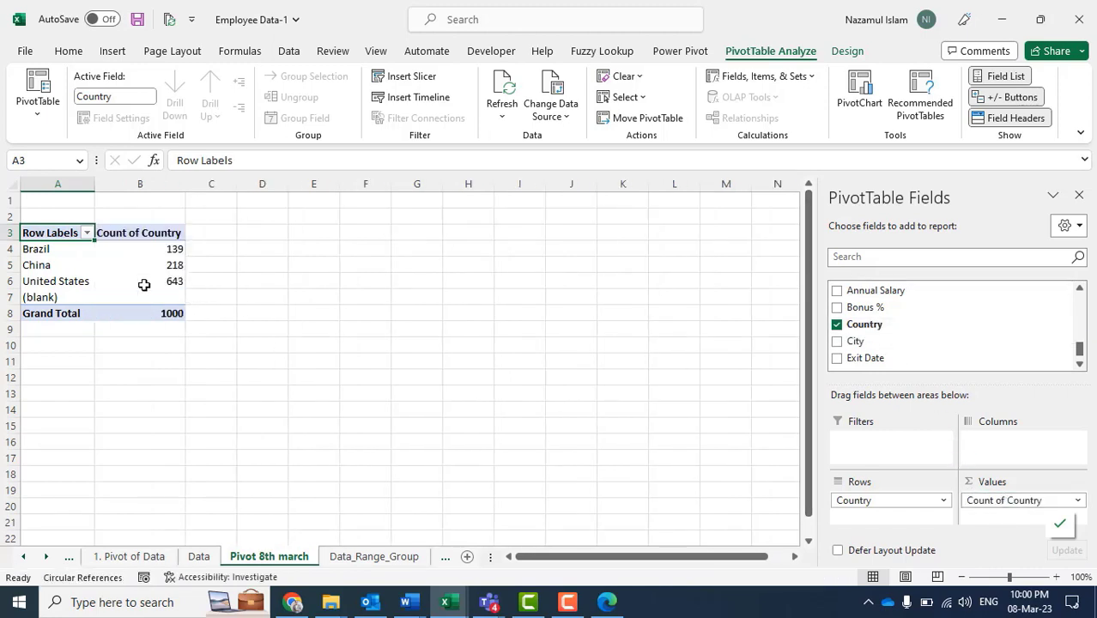
left_click_drag(168, 247, 170, 277)
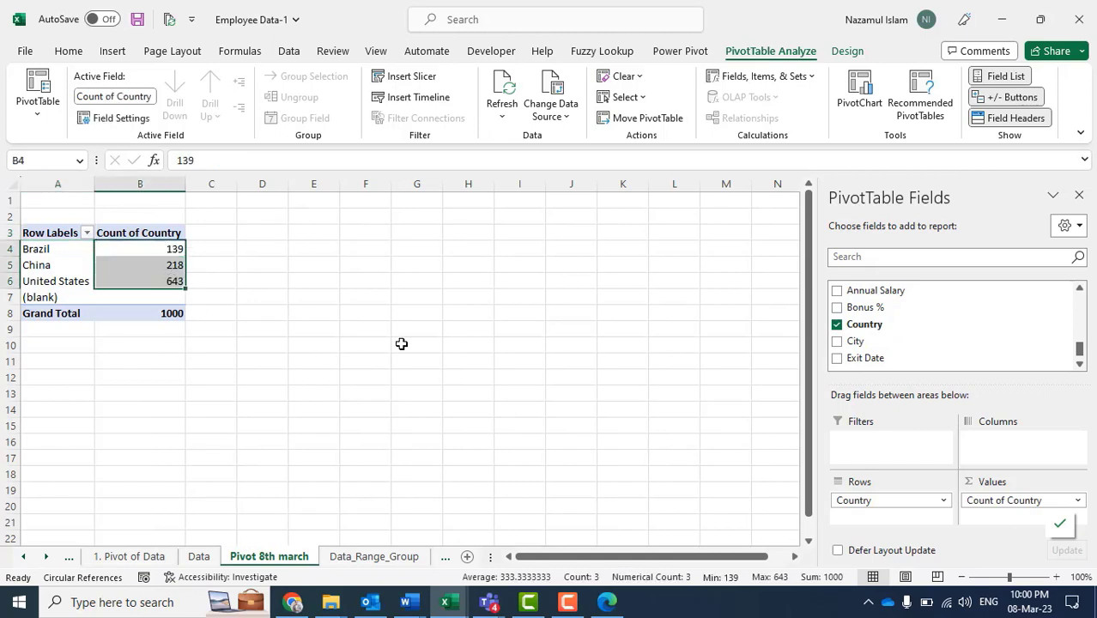
Add Department to the pivot table's rows beneath Country.
scroll(893, 318, "up", 1)
scroll(893, 318, "up", 5)
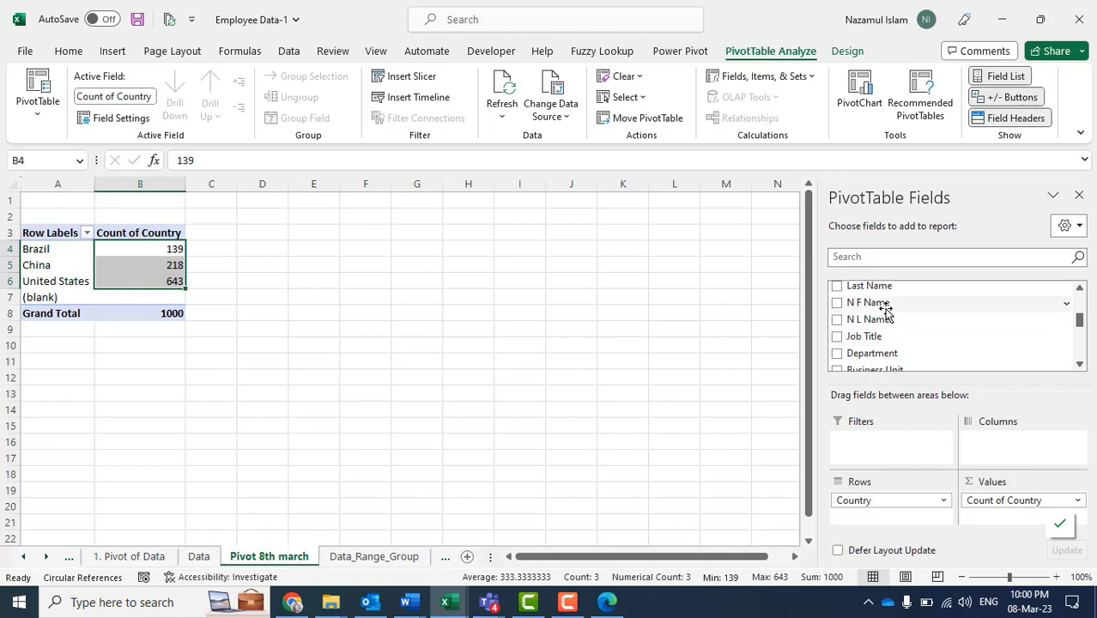
scroll(889, 309, "up", 1)
scroll(897, 330, "down", 1)
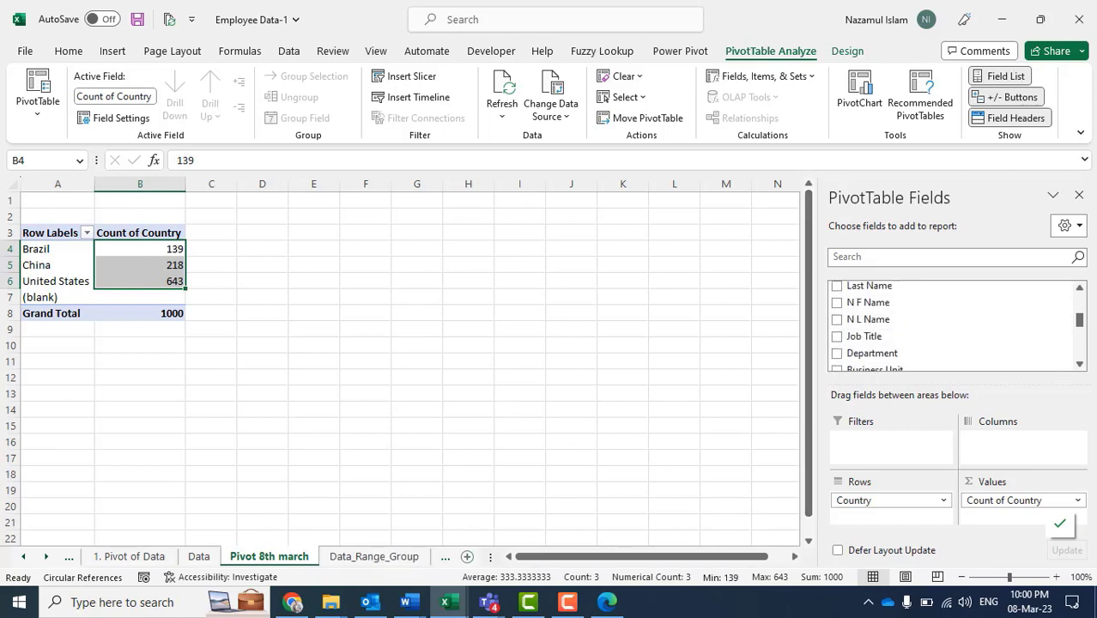
left_click_drag(893, 353, 901, 518)
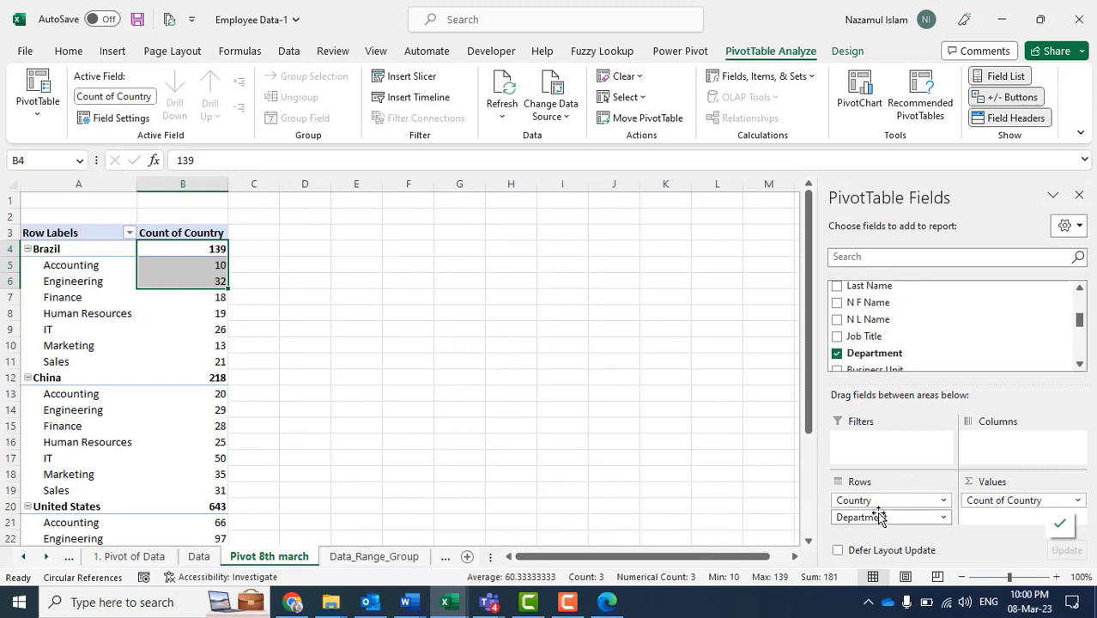
Enable the classic PivotTable layout in the pivot table's display options and apply it.
right_click(60, 297)
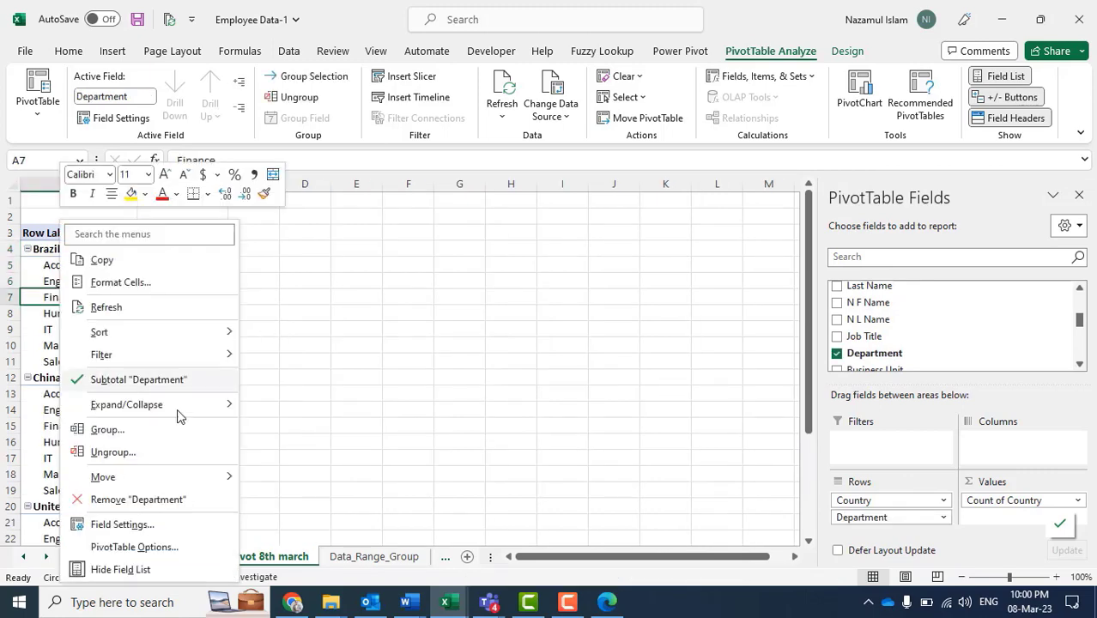
left_click(135, 547)
left_click(194, 258)
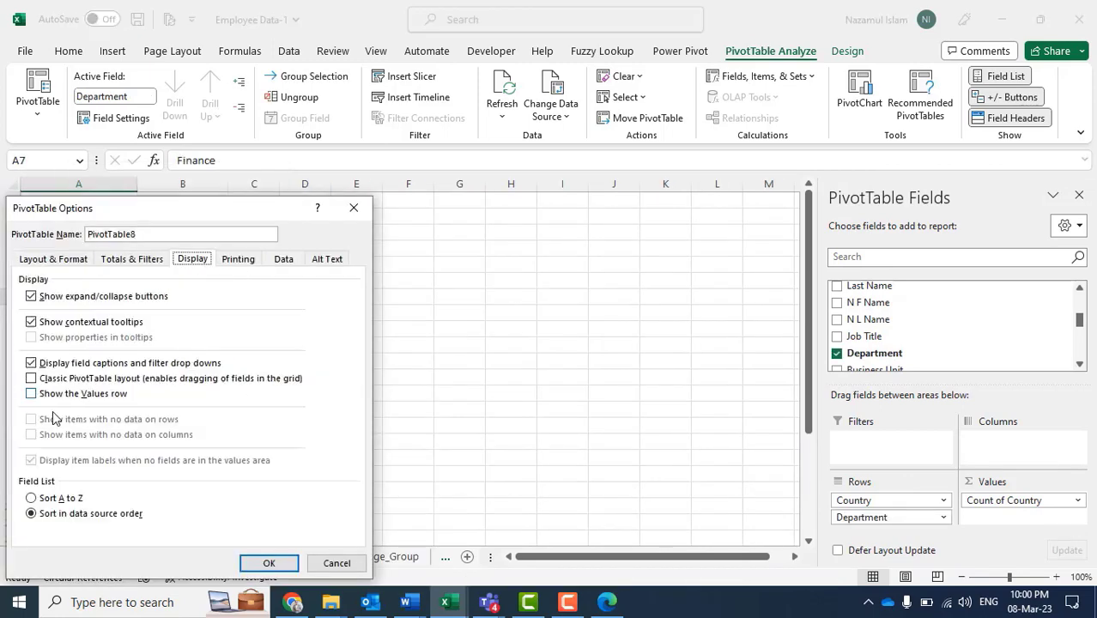
left_click(43, 380)
left_click(268, 563)
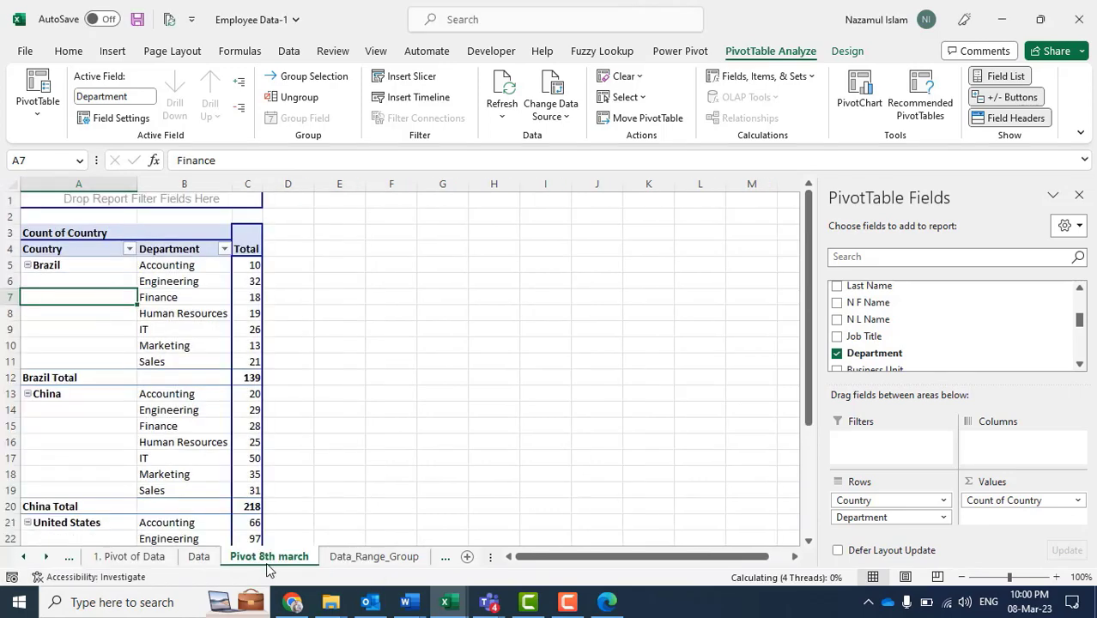
left_click(417, 387)
right_click(179, 313)
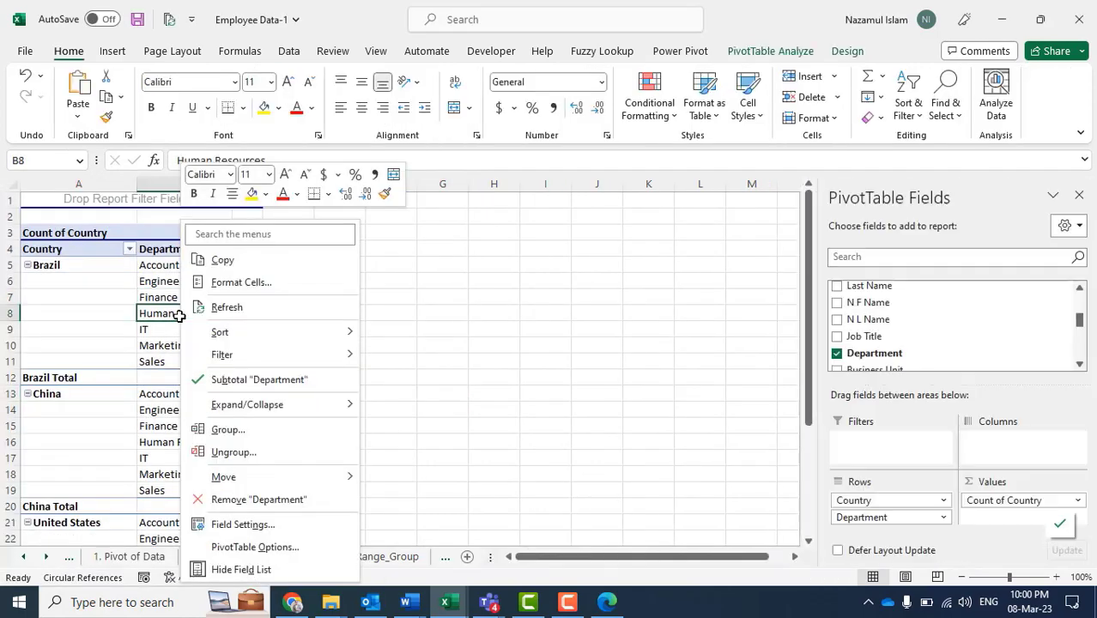
key("Escape")
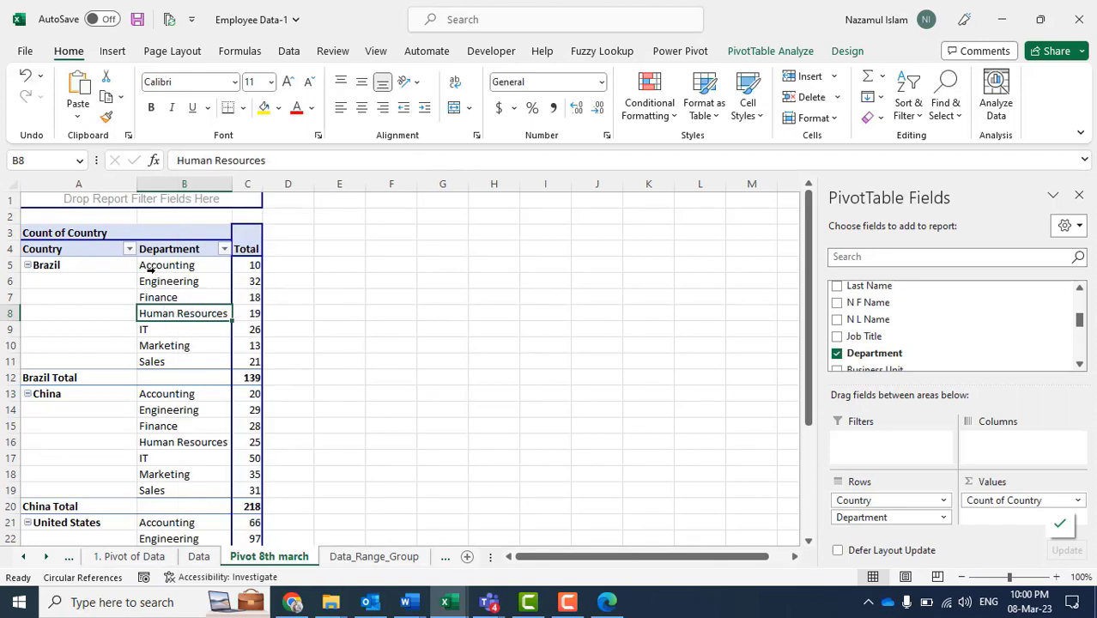
right_click(150, 268)
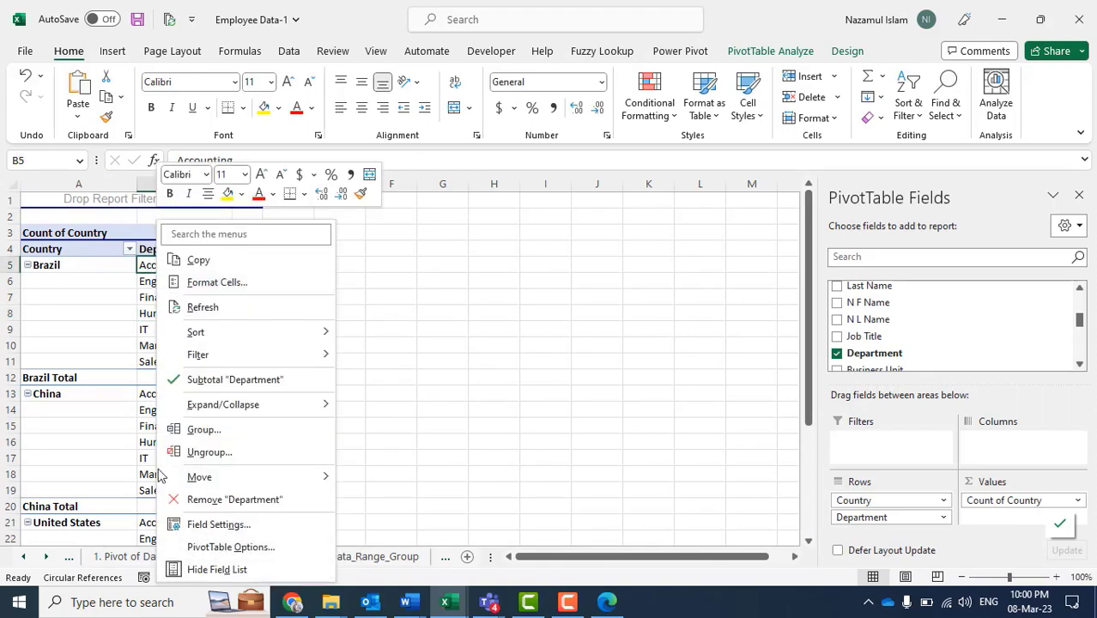
key("Escape")
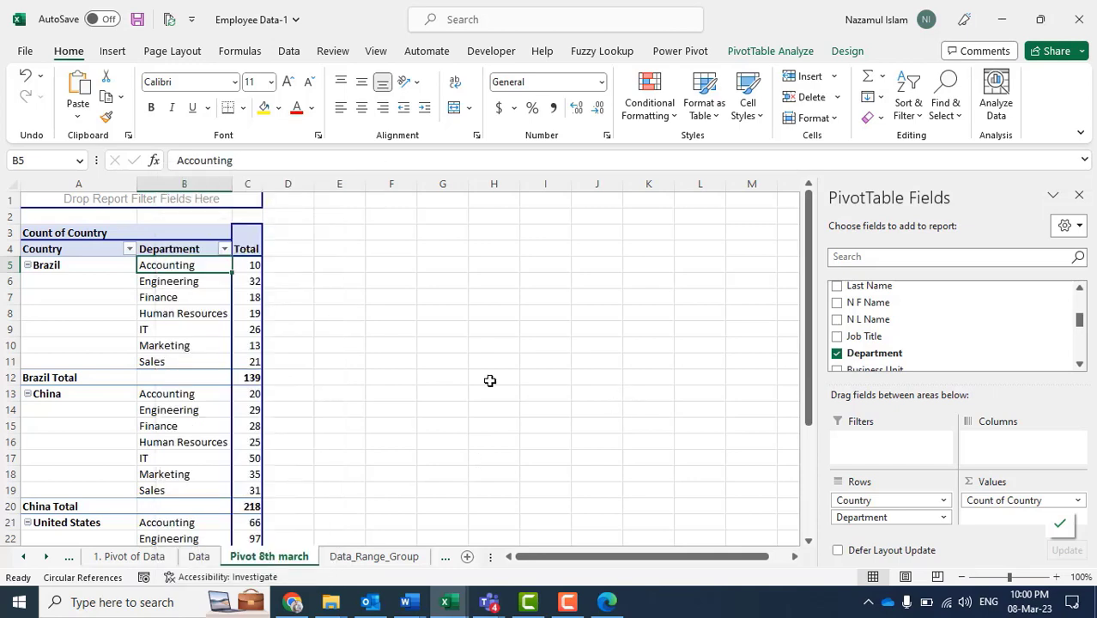
Open the pivot table's options and enable refreshing its data when opening the file.
left_click(183, 296)
left_click(788, 52)
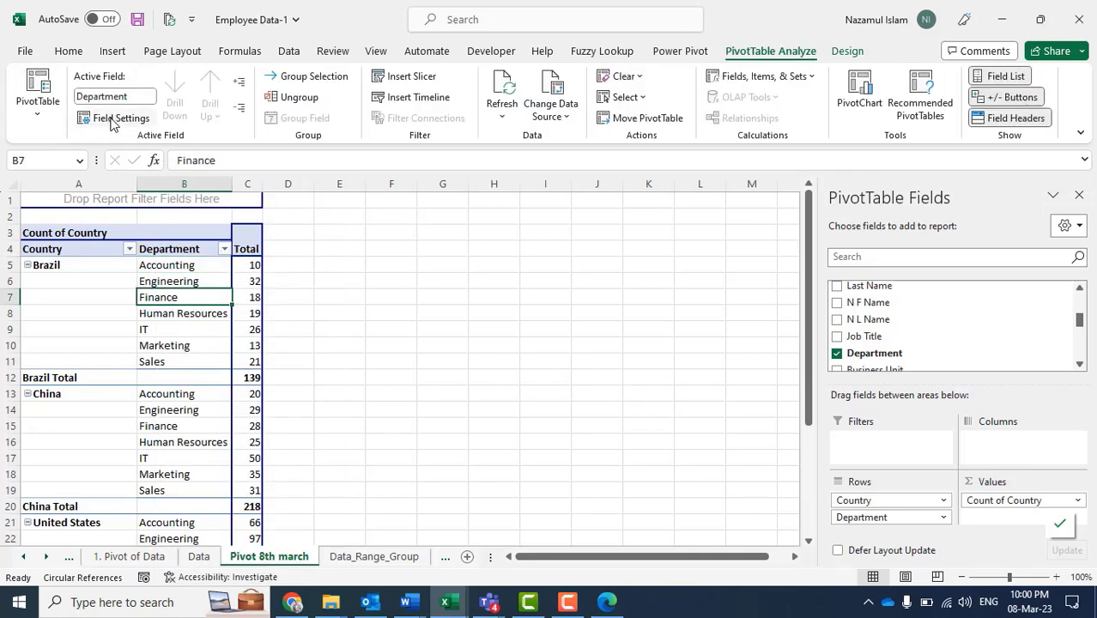
left_click(38, 101)
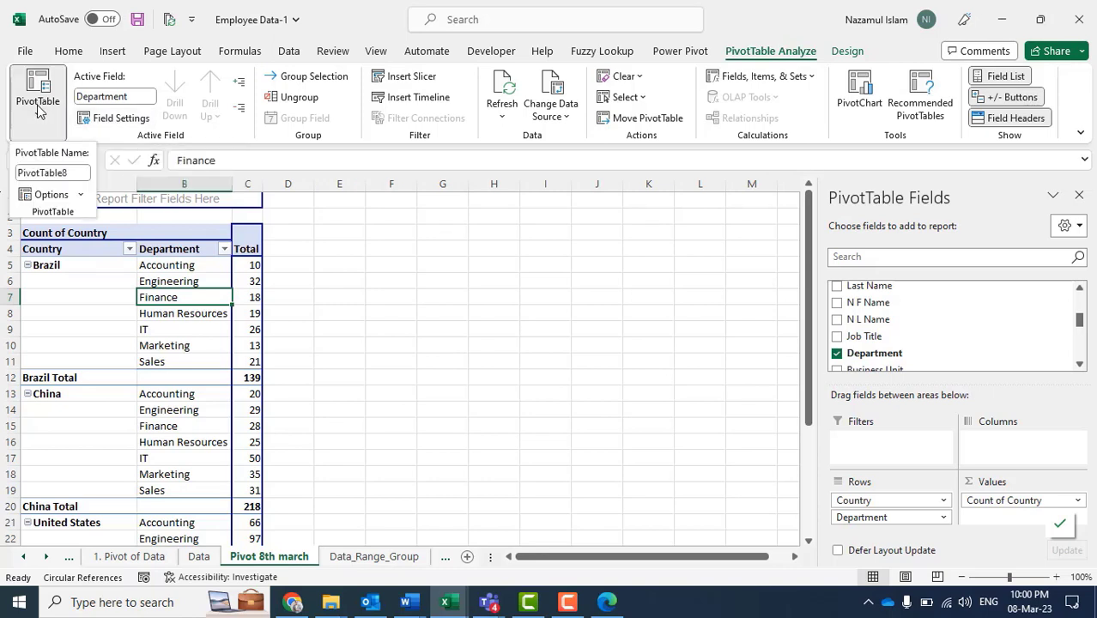
left_click(50, 196)
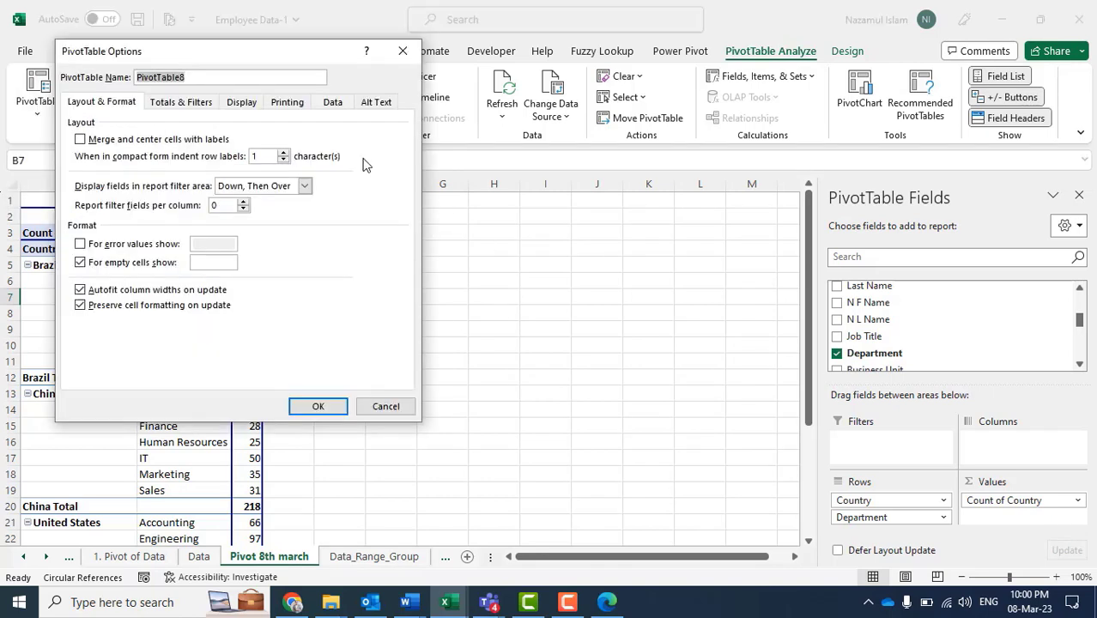
left_click_drag(219, 53, 581, 155)
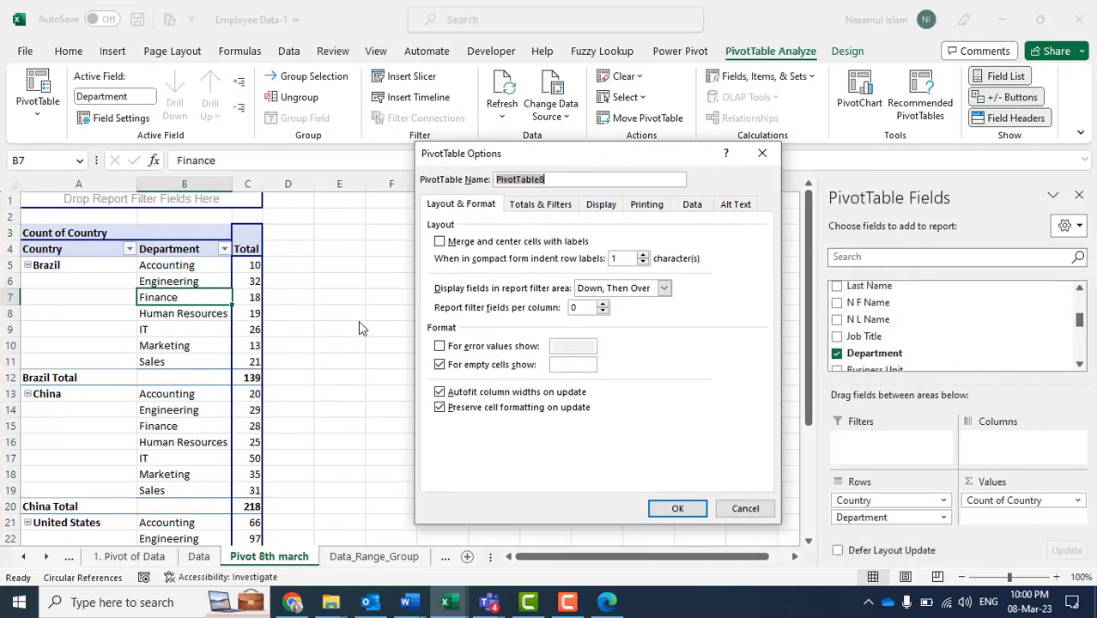
left_click(554, 207)
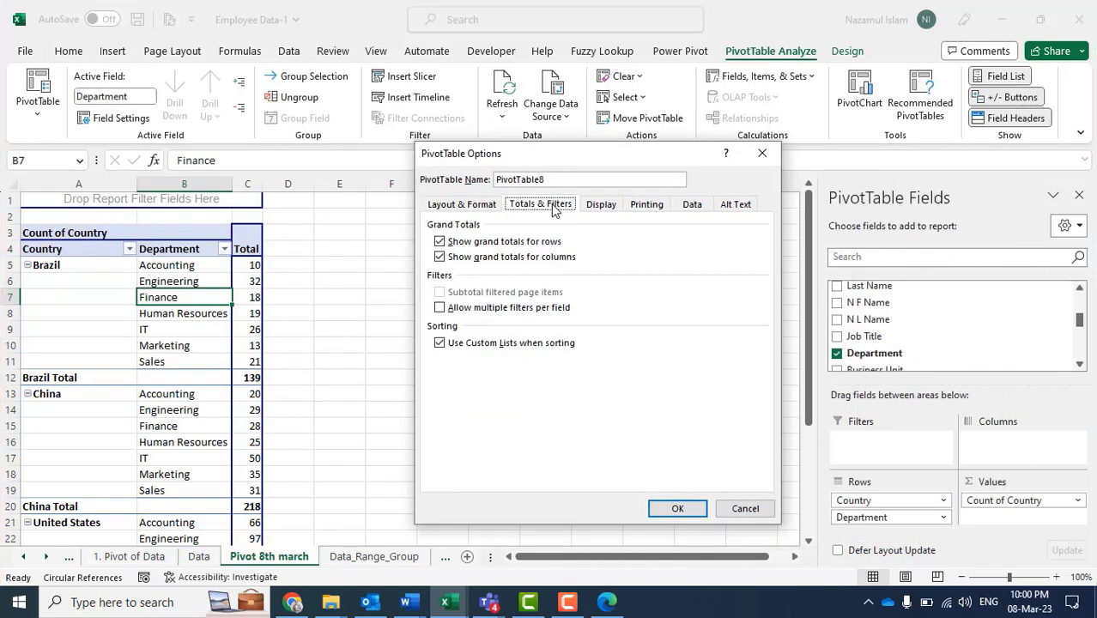
left_click(606, 206)
left_click(647, 207)
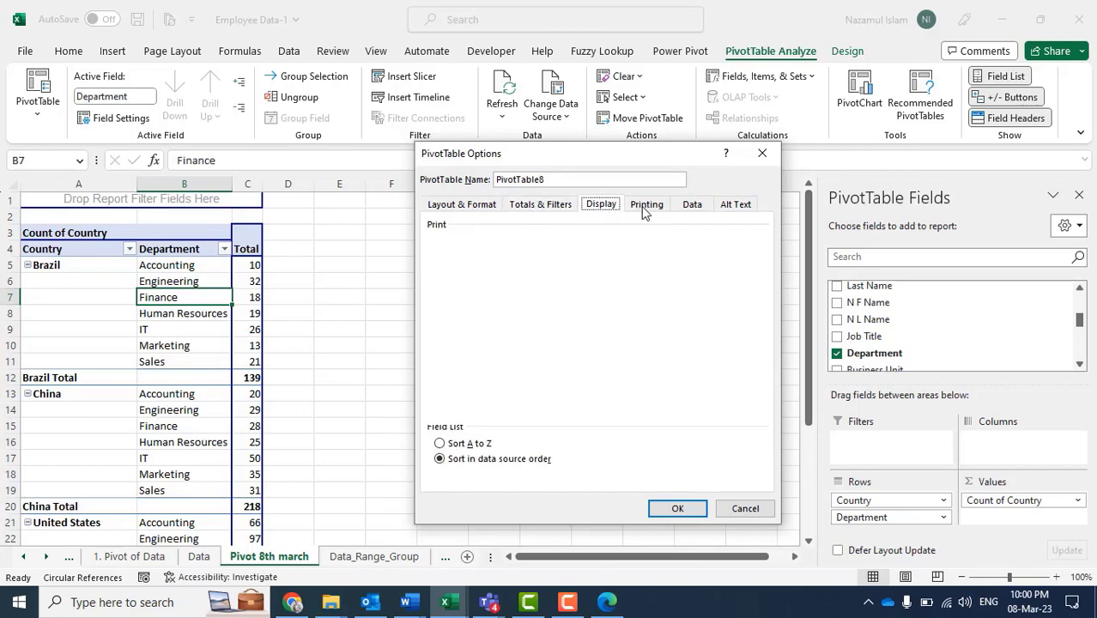
left_click(691, 207)
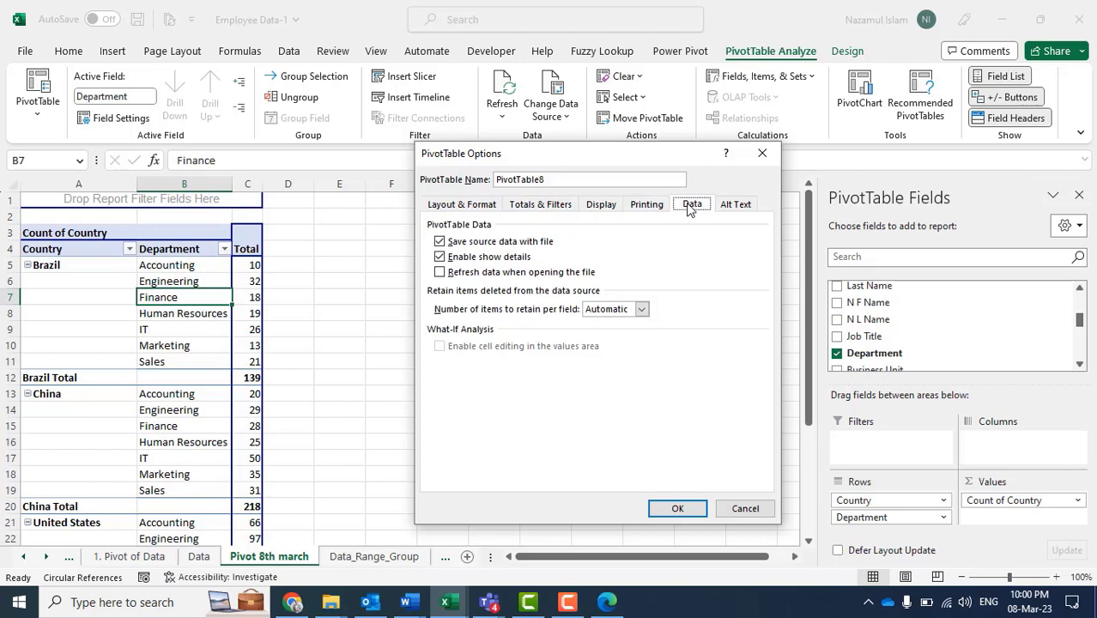
left_click(443, 274)
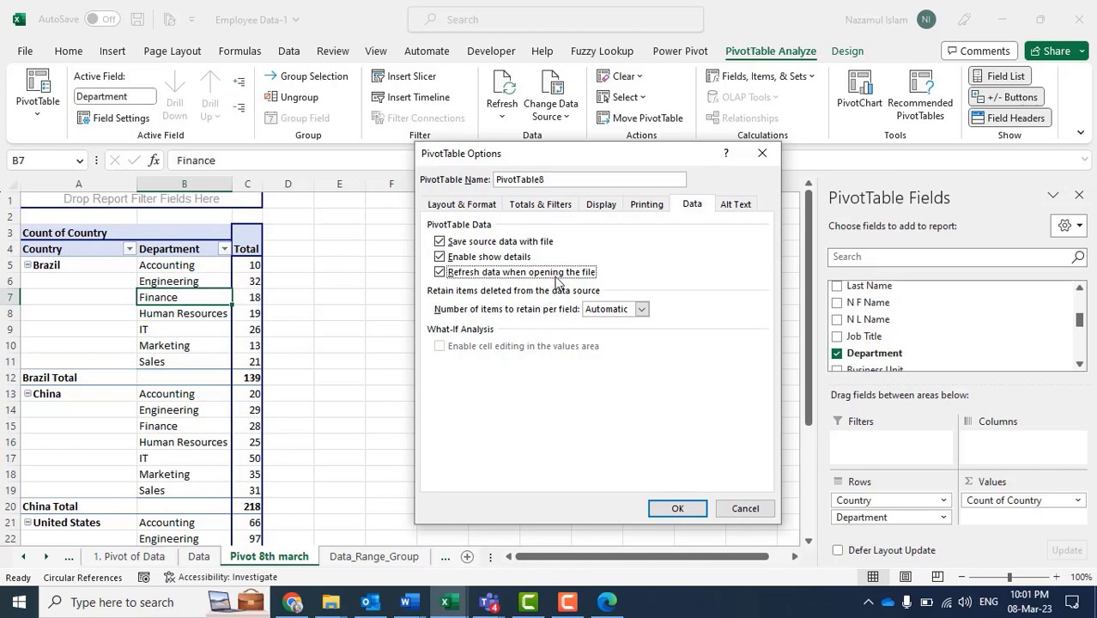
Review the pivot table's printing options, turn off the classic PivotTable layout and apply the options.
left_click(640, 209)
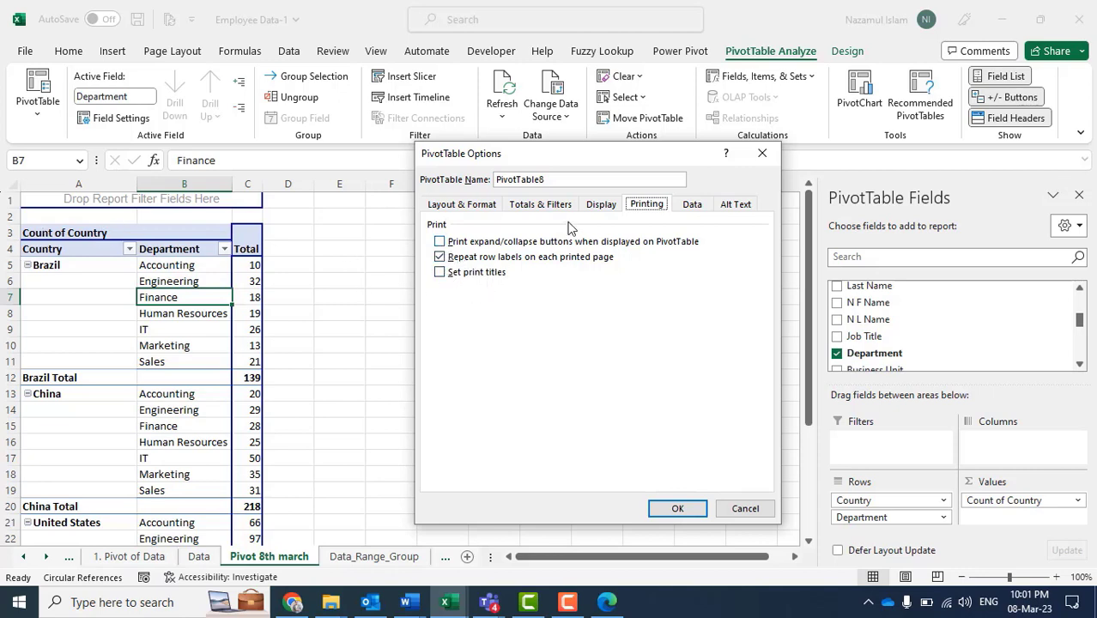
left_click(598, 208)
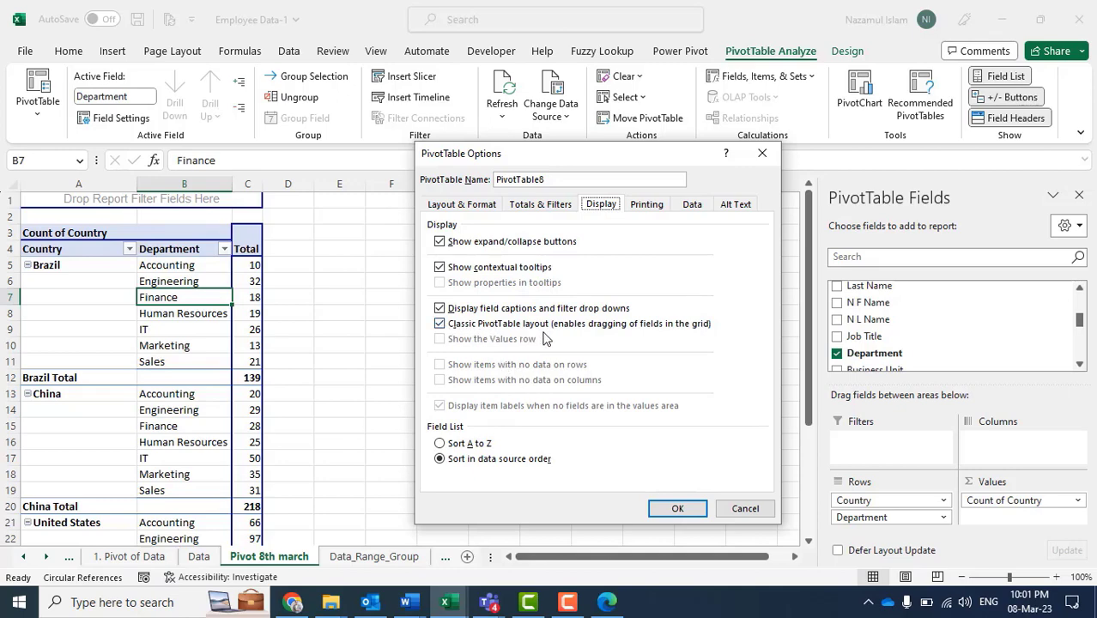
left_click(439, 325)
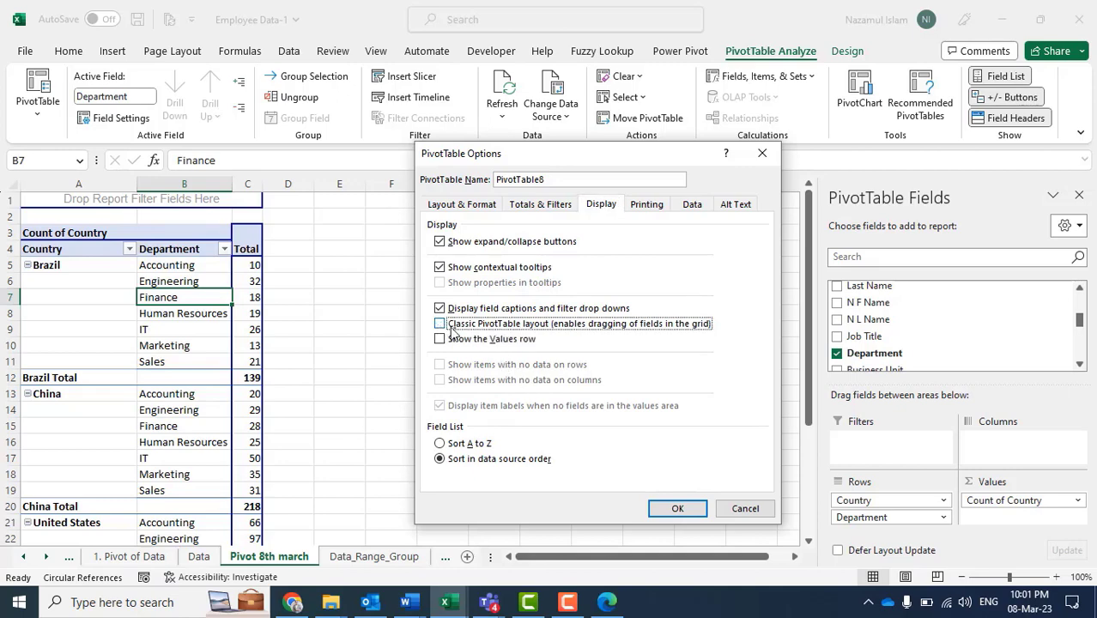
left_click(695, 510)
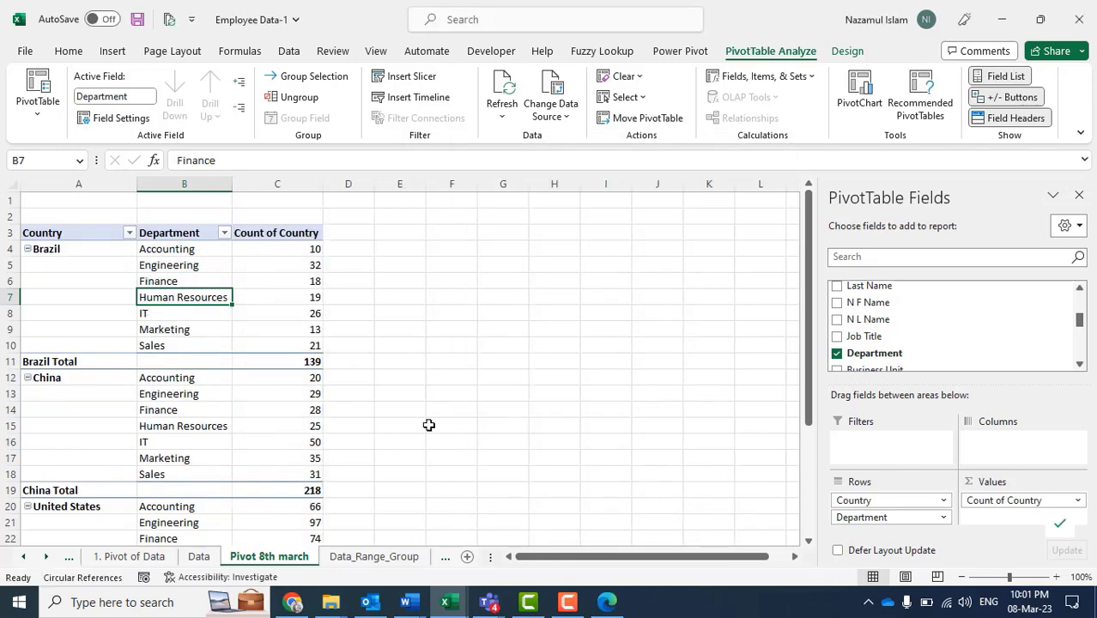
Undo the last two PivotTable option changes and inspect how the compact layout nests departments under each country.
left_click(399, 300)
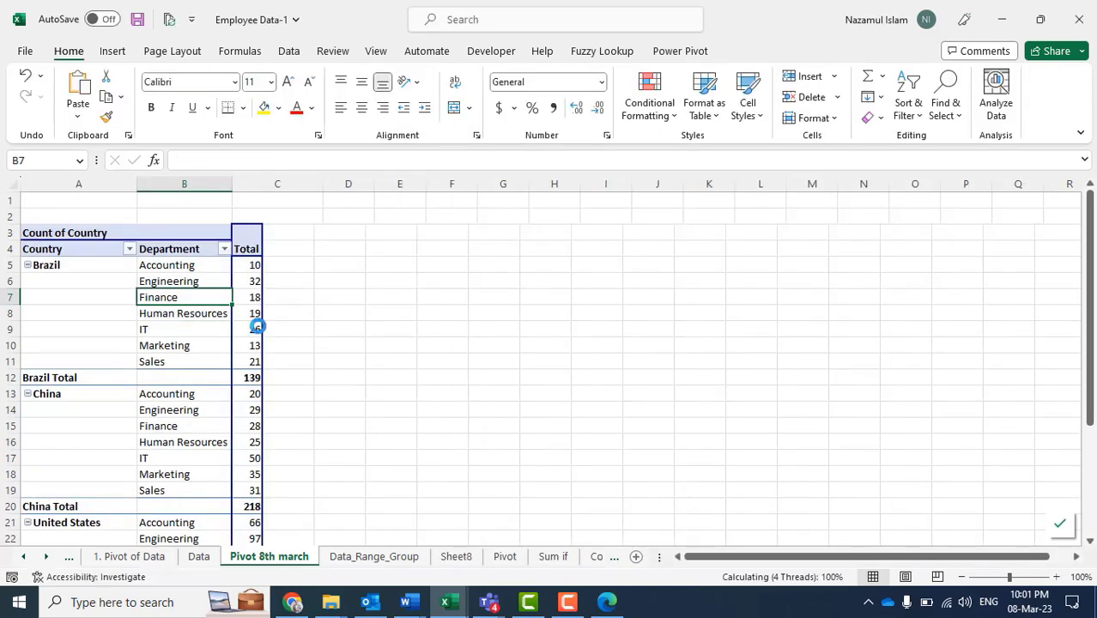
key("Home")
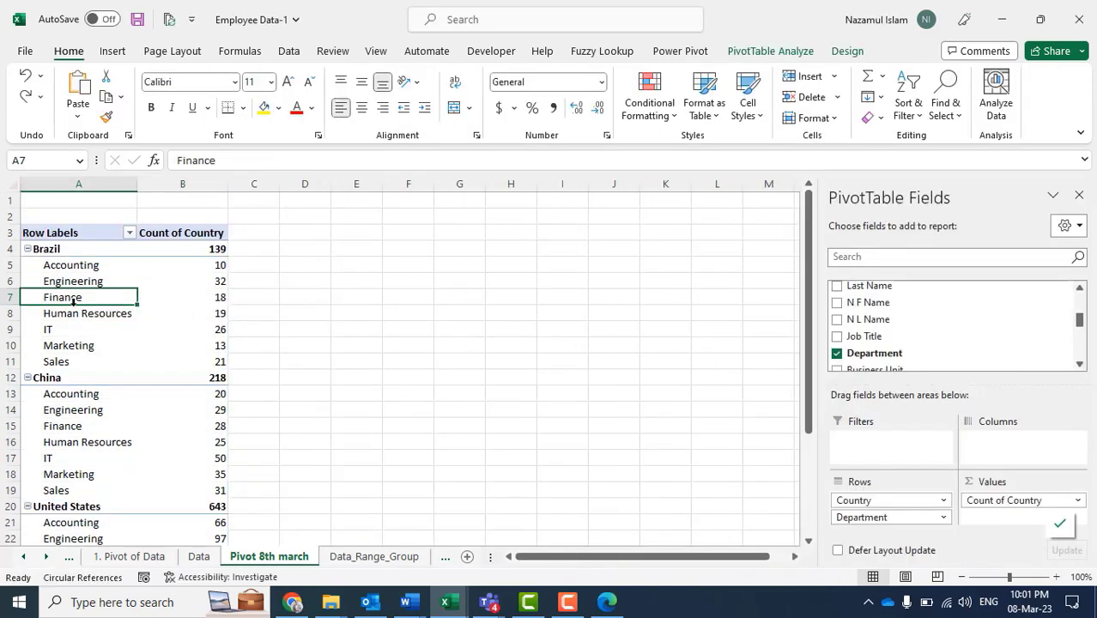
left_click(425, 331)
left_click(84, 251)
left_click(80, 261)
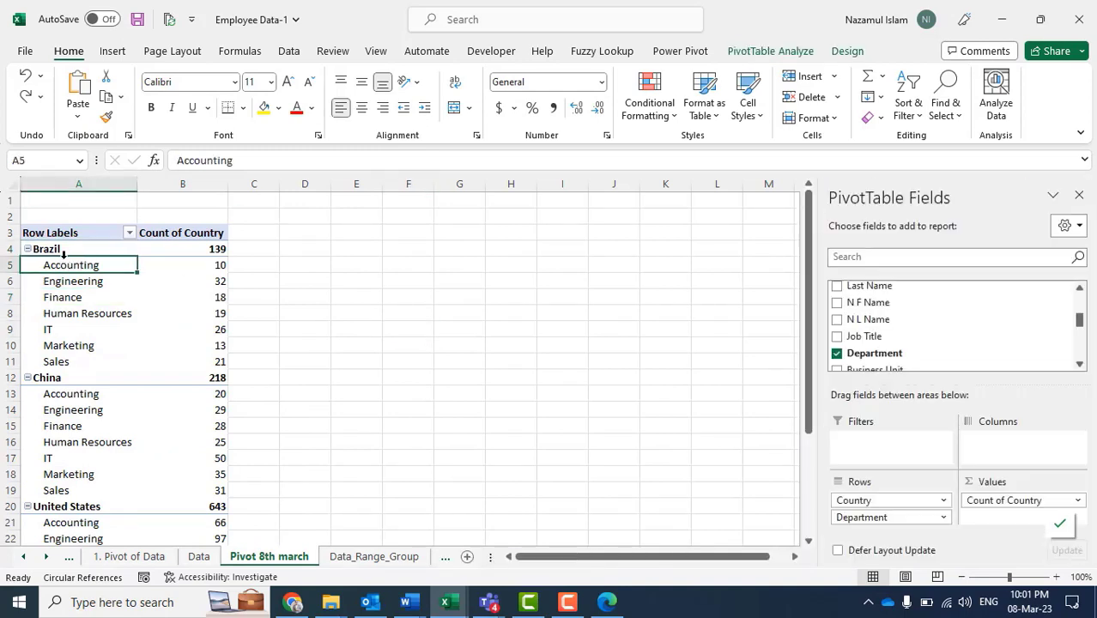
left_click(57, 266)
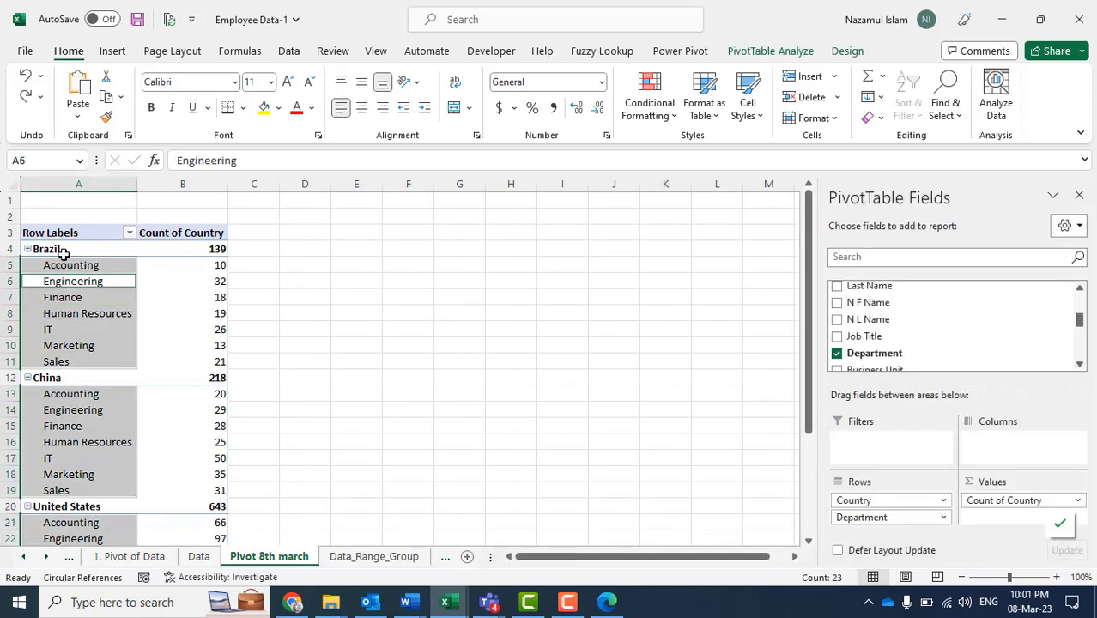
left_click(64, 249)
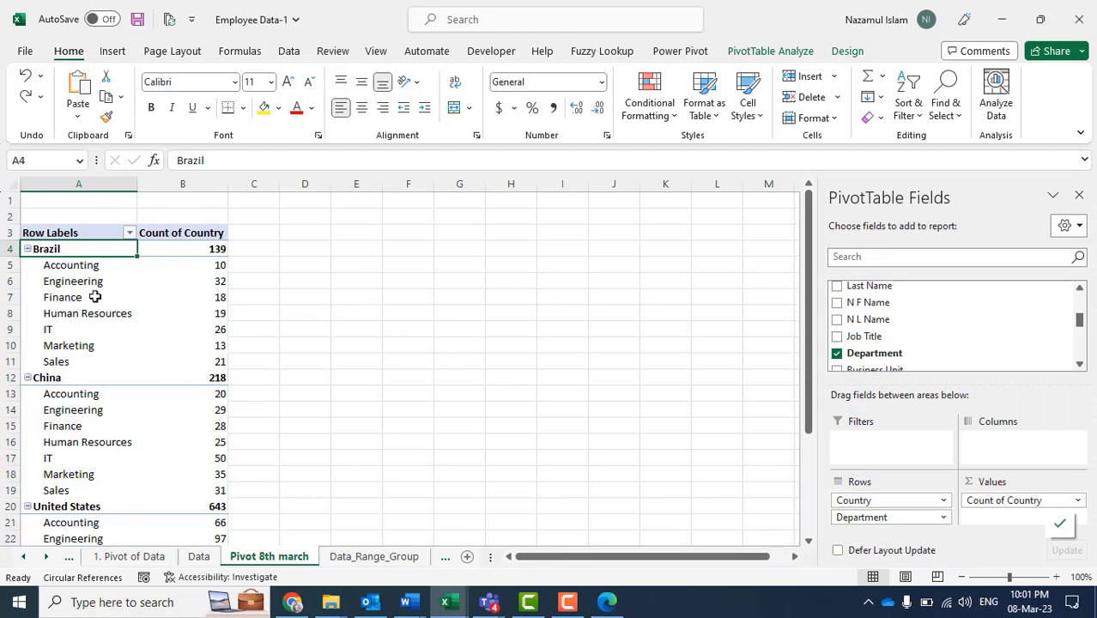
left_click(80, 263)
left_click(338, 378)
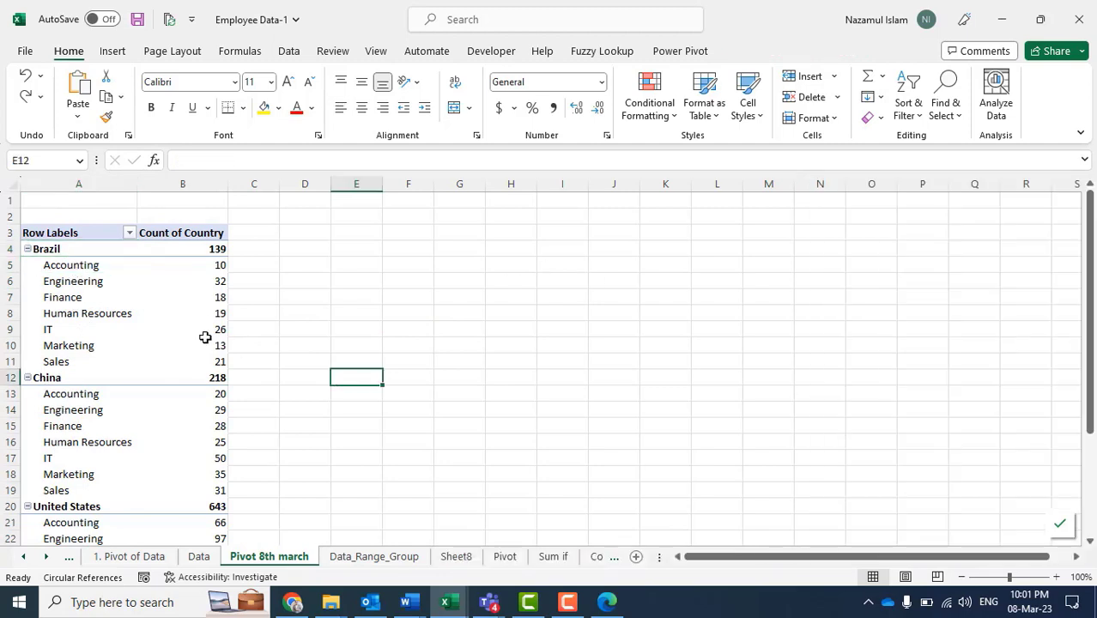
left_click(125, 281)
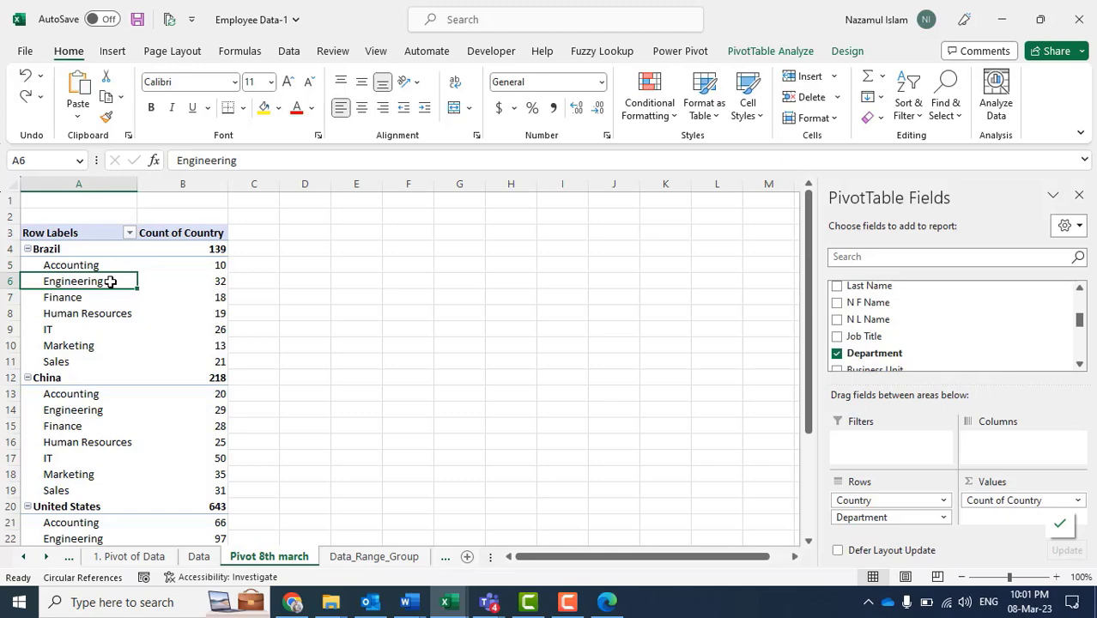
Enable the classic PivotTable layout again in the pivot table's display options and apply it.
right_click(115, 264)
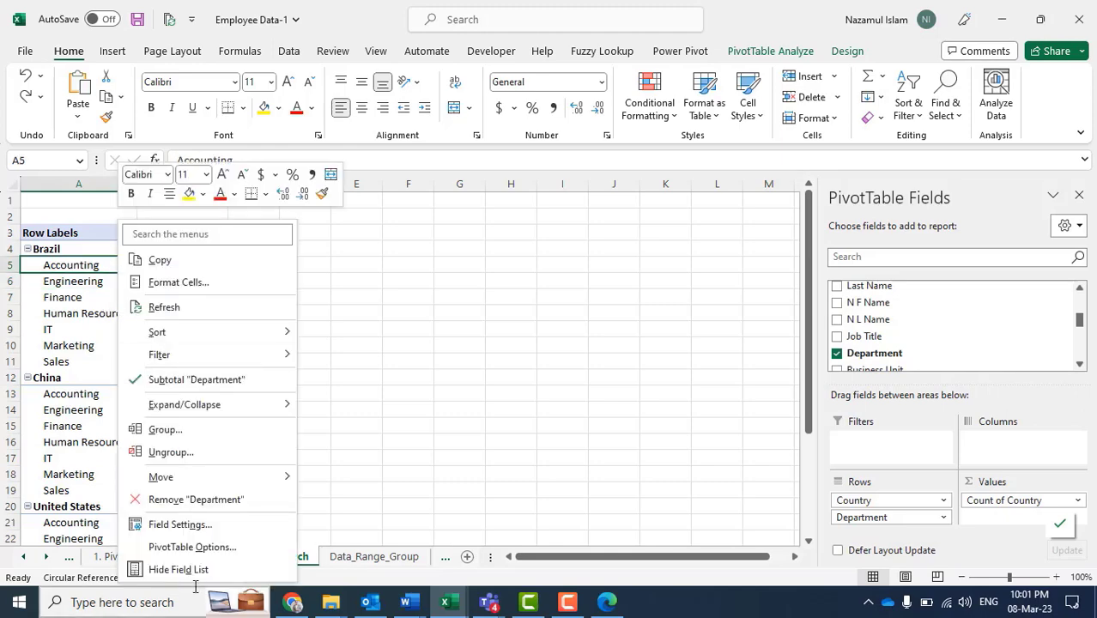
left_click(190, 547)
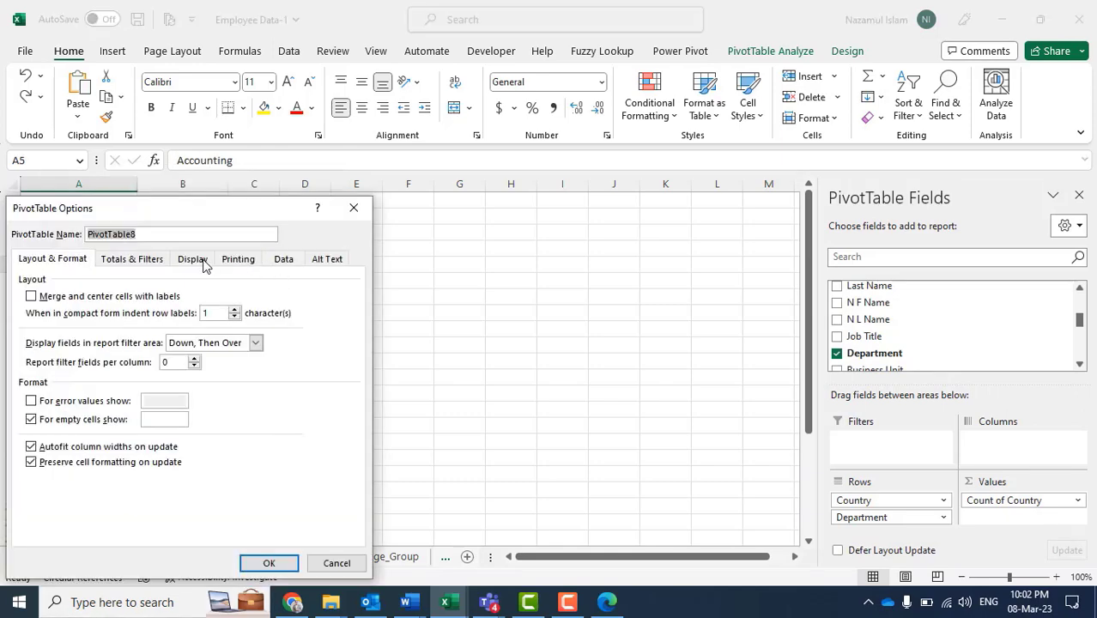
left_click(192, 260)
left_click(31, 379)
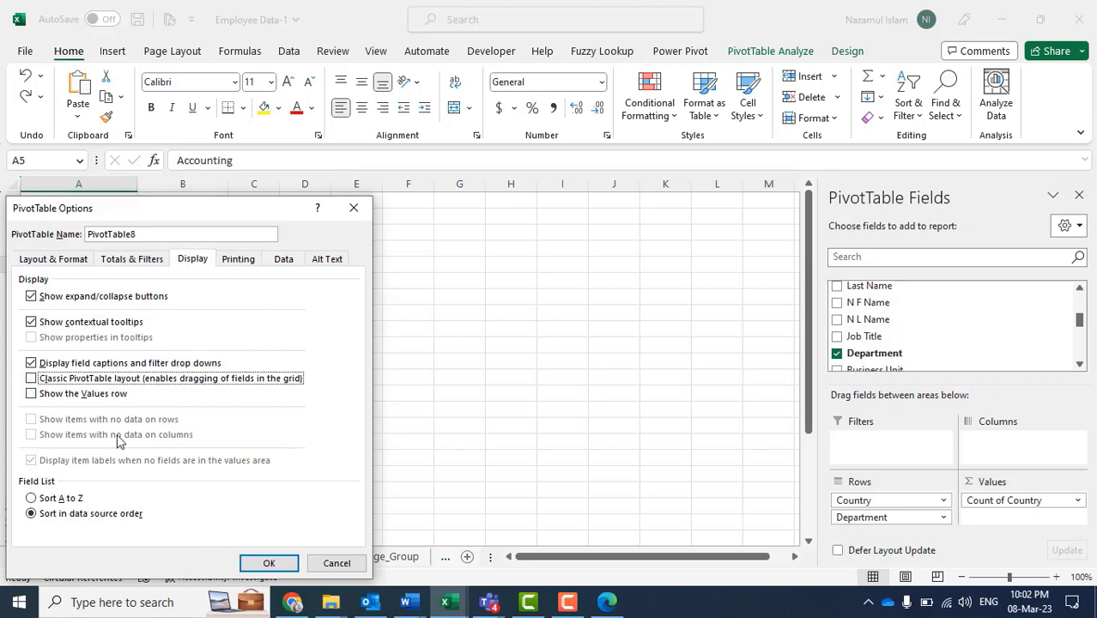
left_click(32, 381)
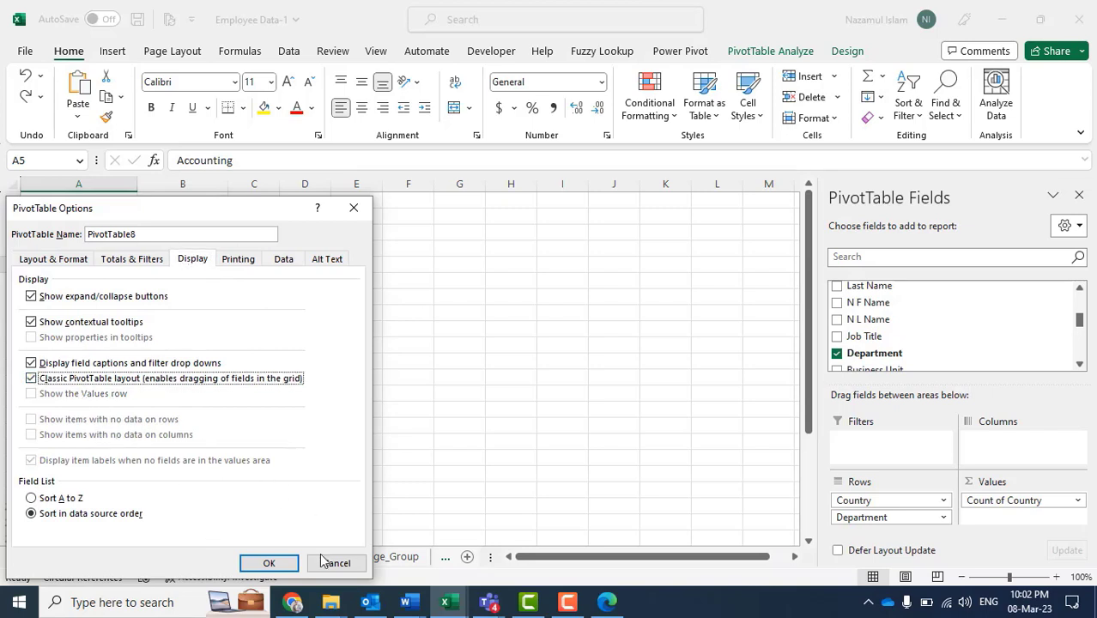
left_click(273, 564)
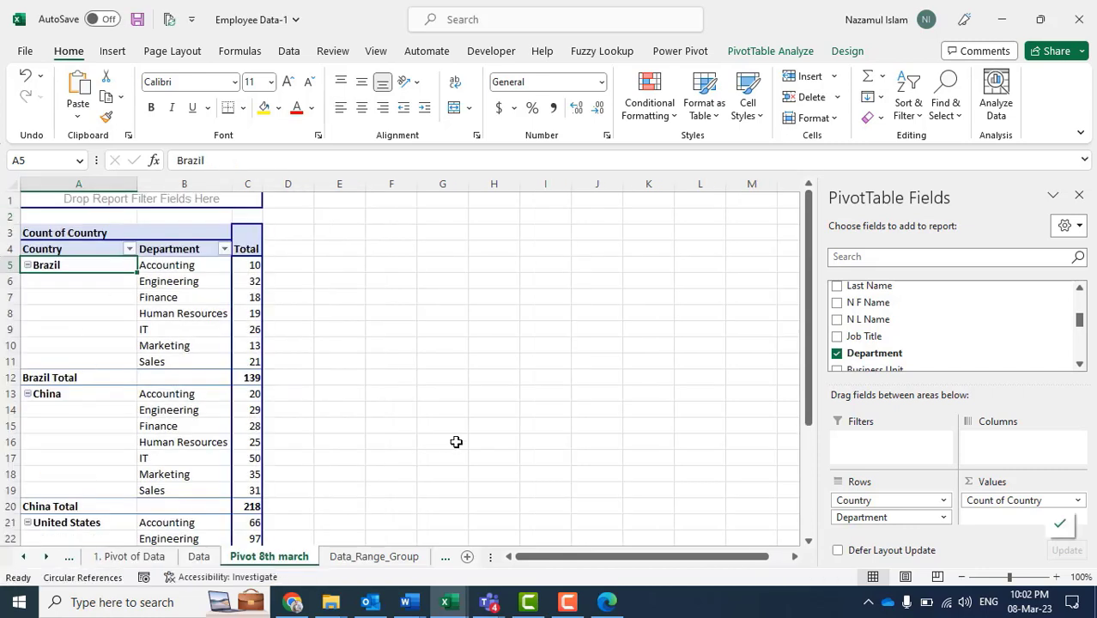
Dismiss the circular reference warning and examine the department counts for each country through to the grand total.
left_click(456, 442)
left_click(380, 286)
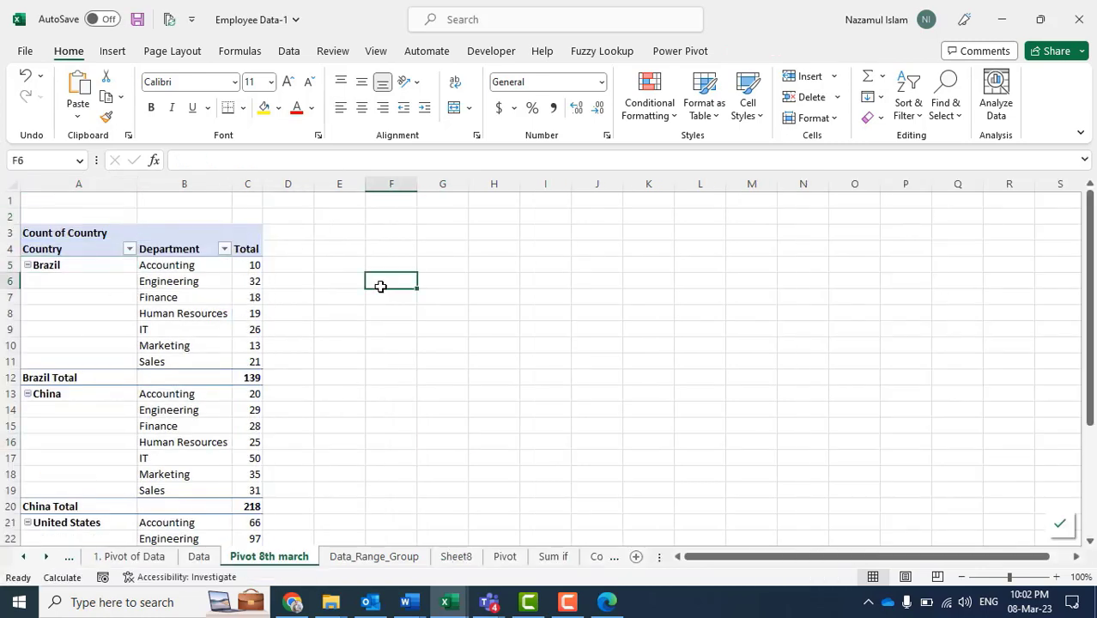
scroll(225, 348, "down", 2)
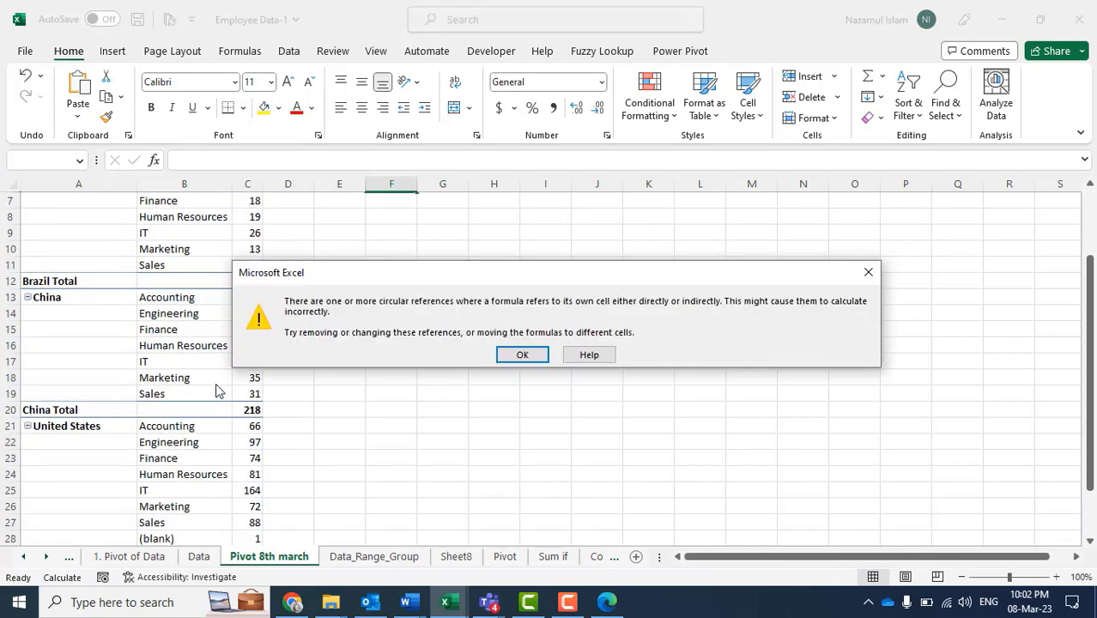
left_click(521, 355)
scroll(109, 265, "up", 2)
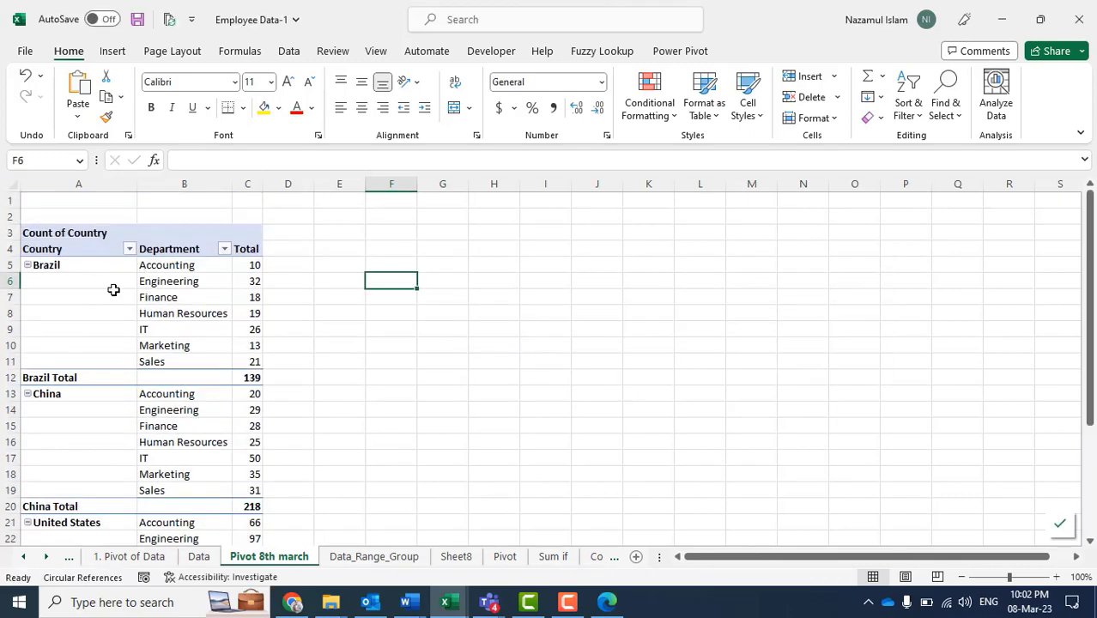
left_click(184, 314)
left_click(335, 313)
left_click(221, 313)
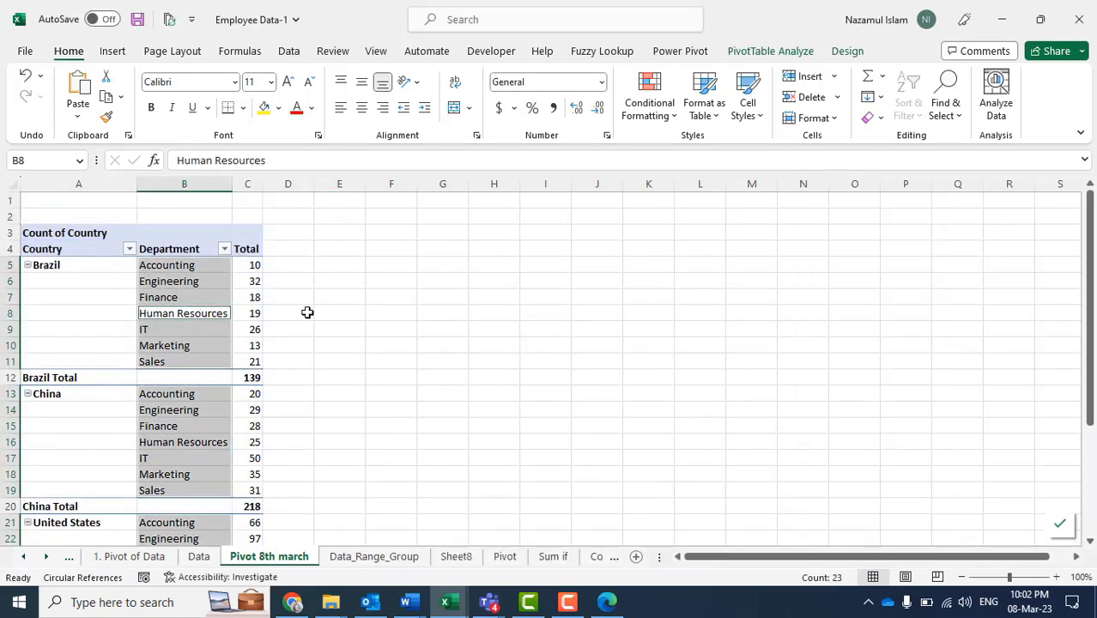
left_click(335, 312)
scroll(186, 301, "down", 4)
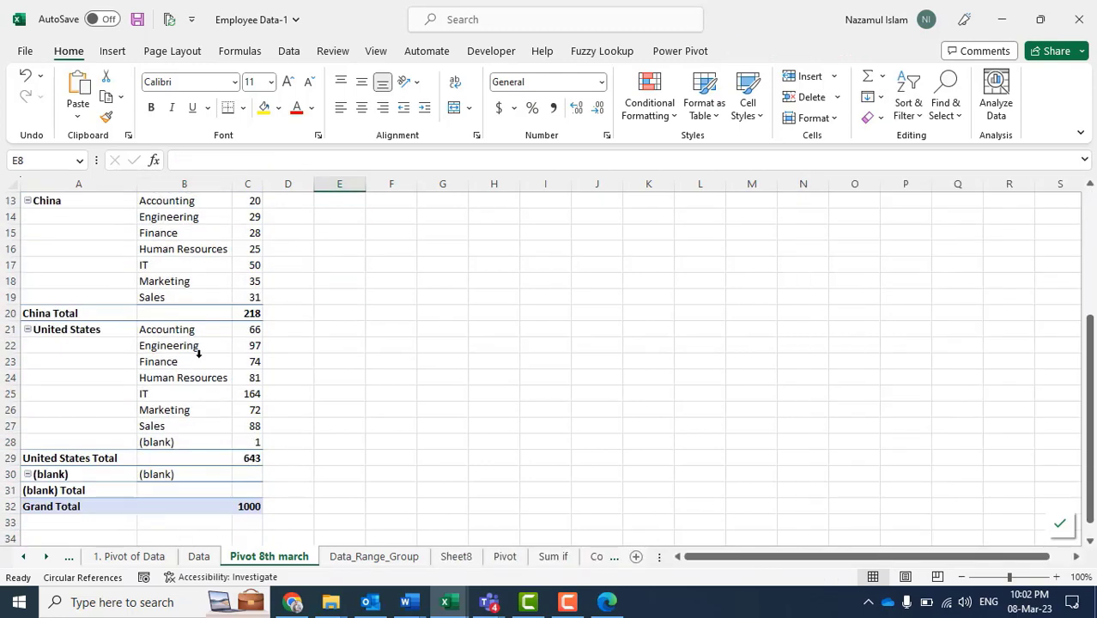
scroll(176, 348, "up", 4)
left_click(208, 333)
left_click(342, 316)
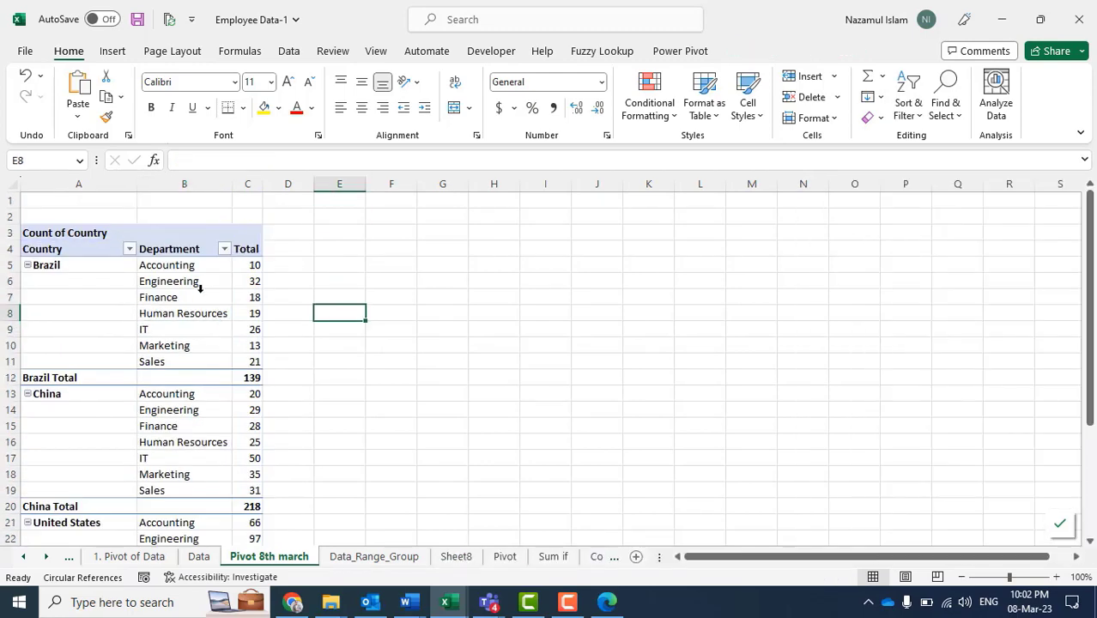
left_click(204, 292)
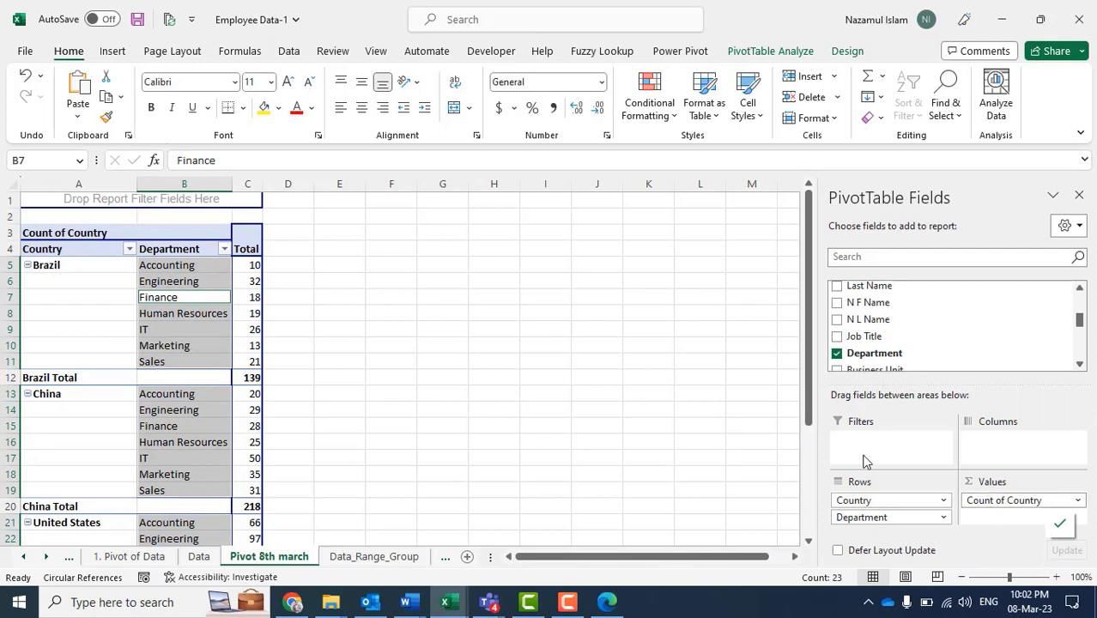
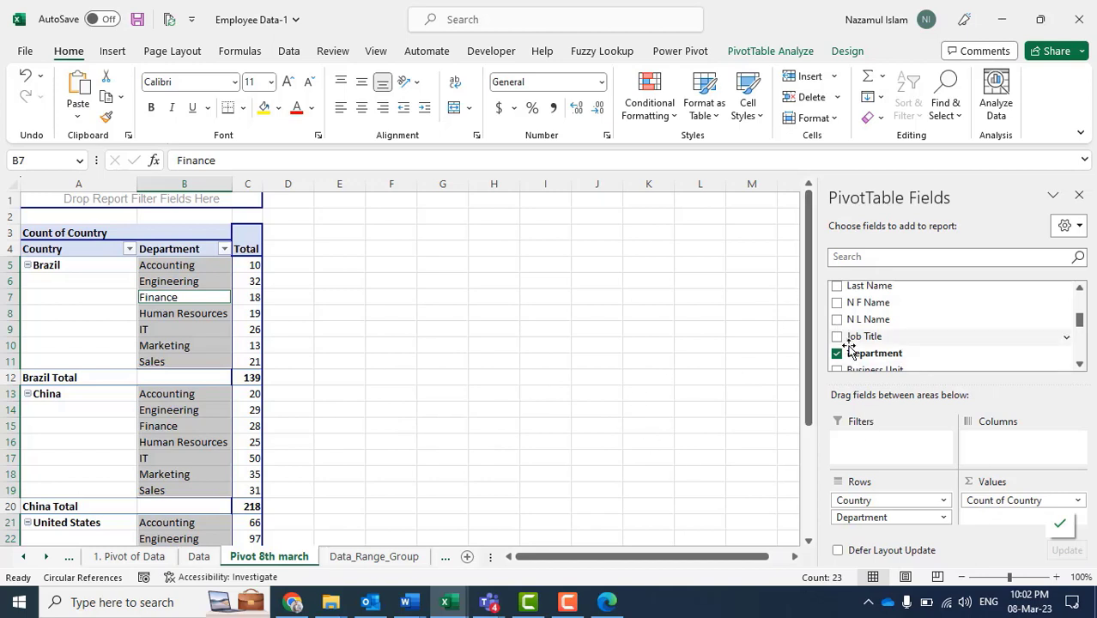
Add the Age field to the pivot table's values alongside the count of countries.
scroll(931, 345, "down", 2)
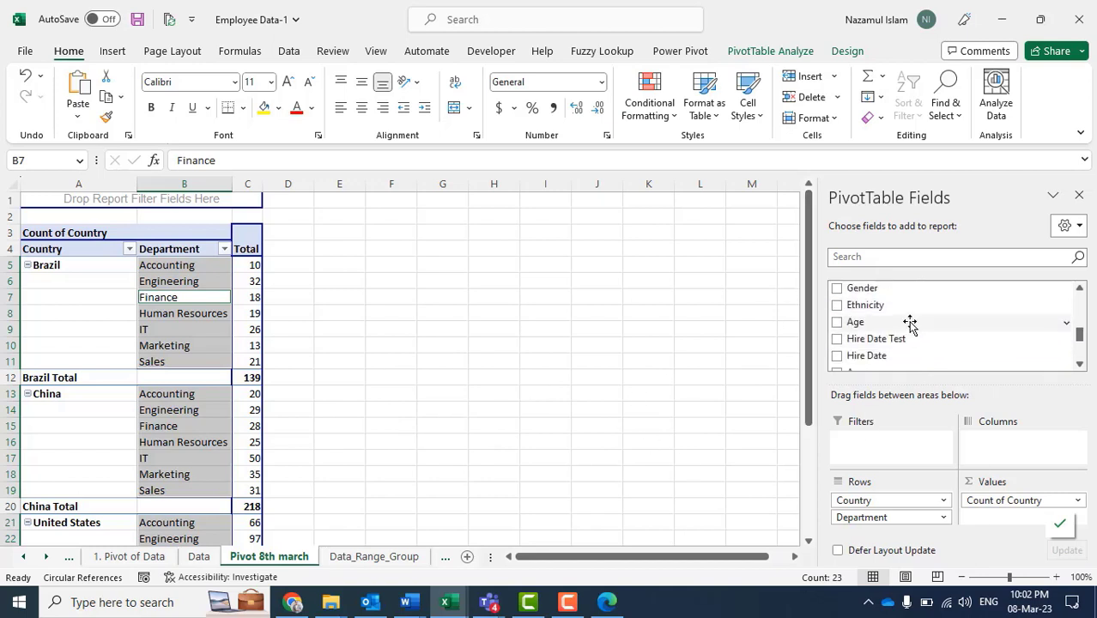
scroll(910, 324, "down", 1)
scroll(904, 348, "up", 1)
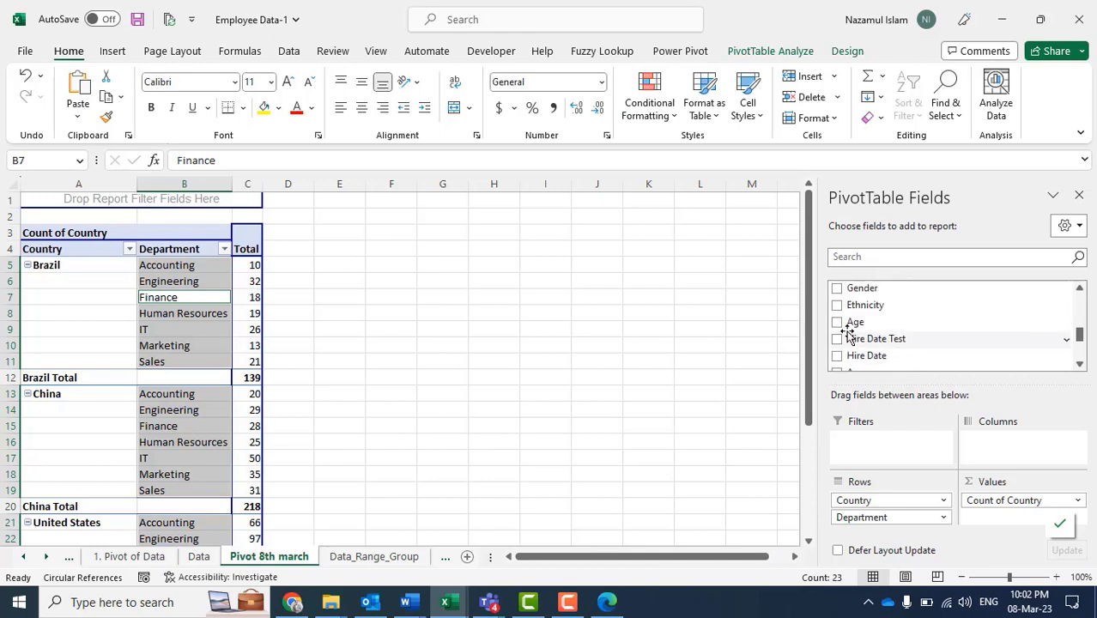
left_click_drag(855, 323, 1006, 527)
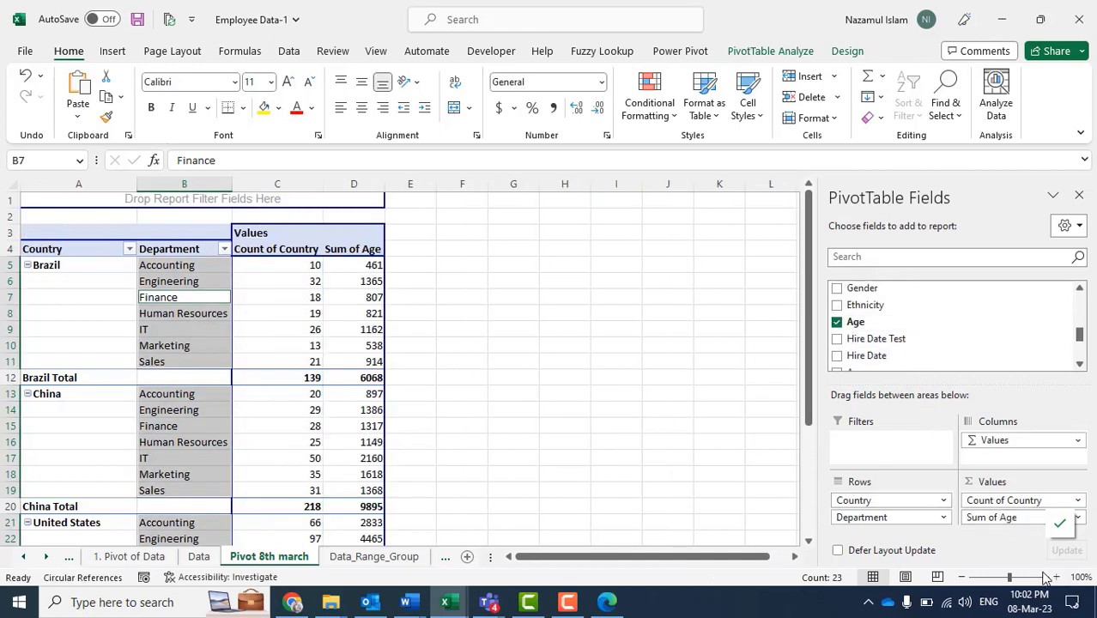
Review the calculation types offered in the value field settings for Sum of Age and cancel without changing them.
left_click(1013, 519)
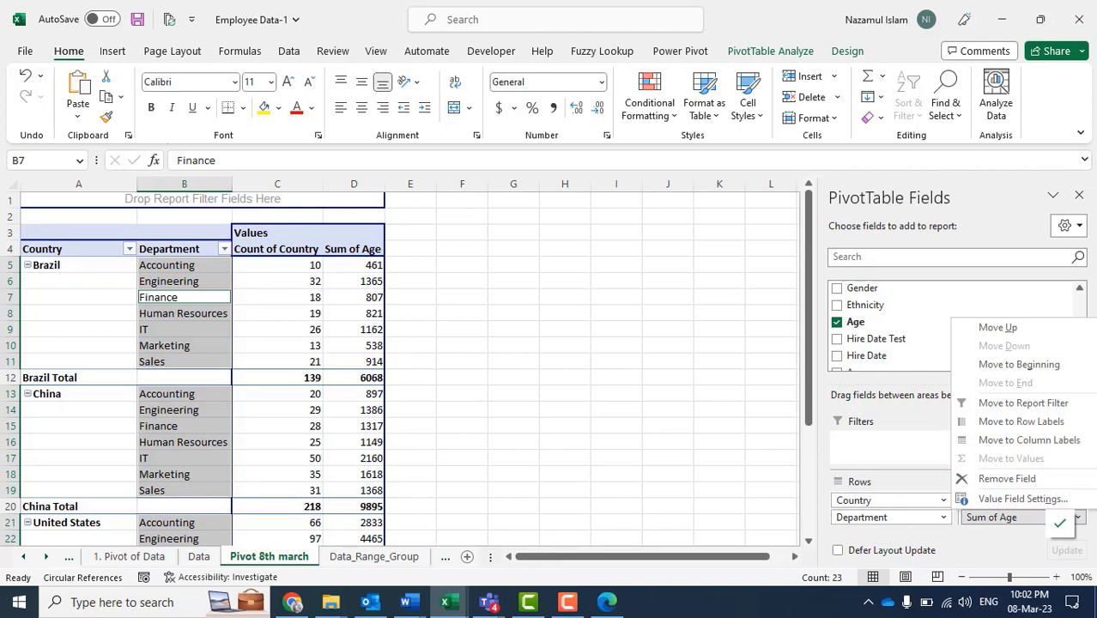
key("Escape")
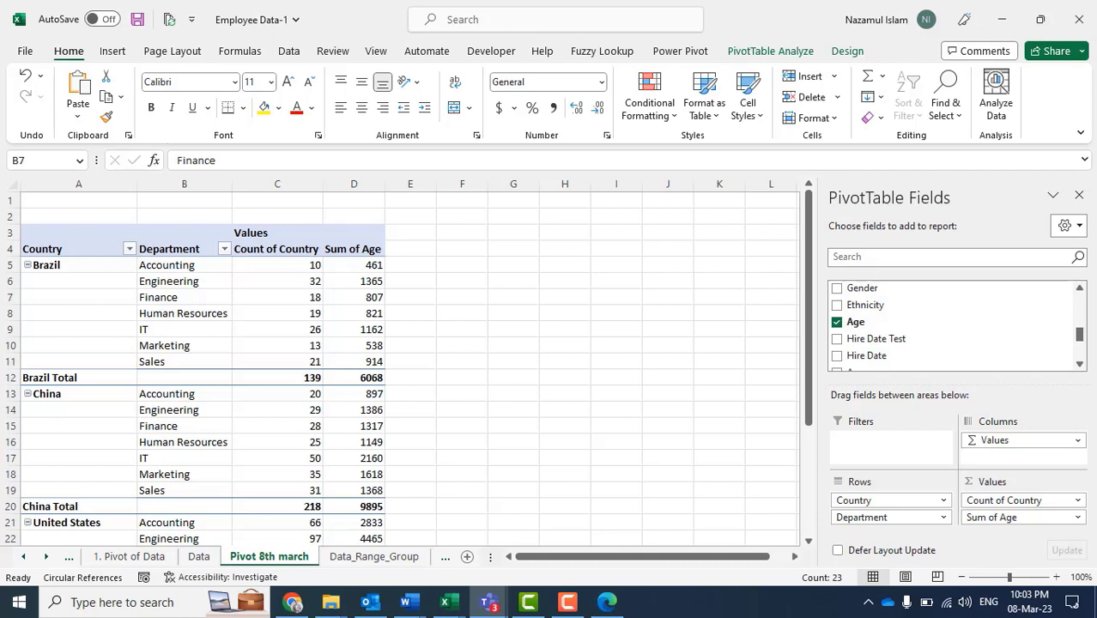
left_click(605, 309)
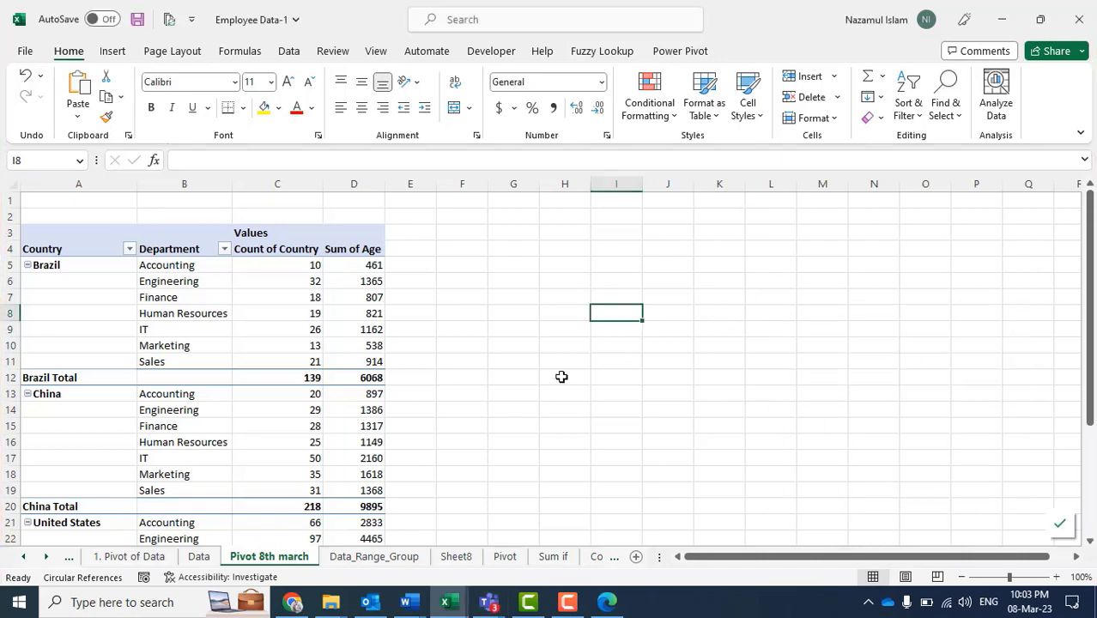
left_click(431, 378)
left_click(373, 329)
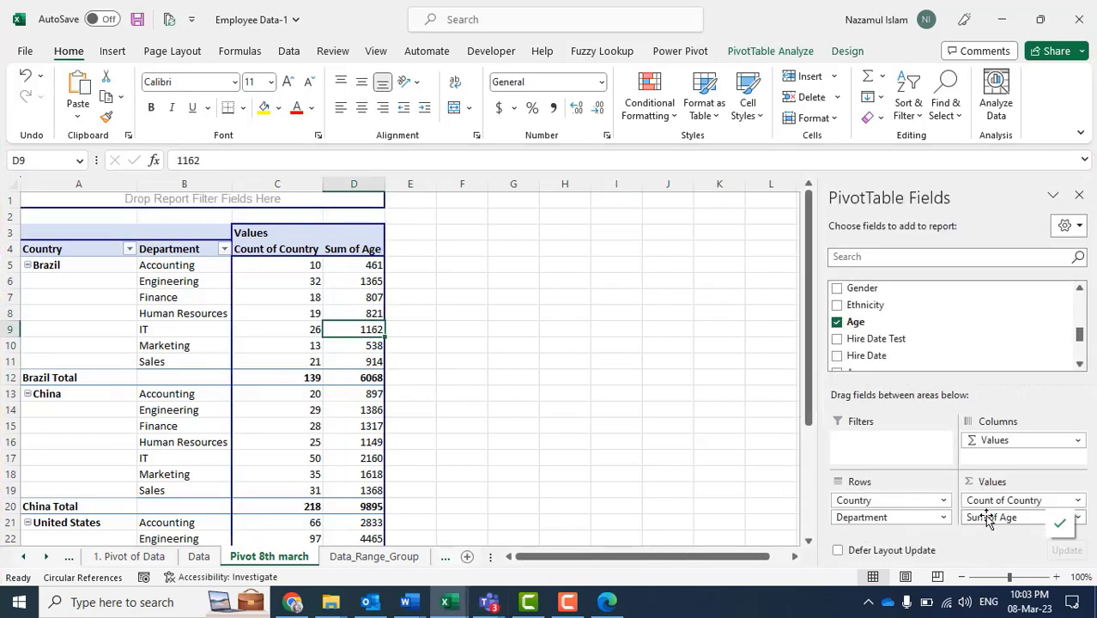
left_click(999, 517)
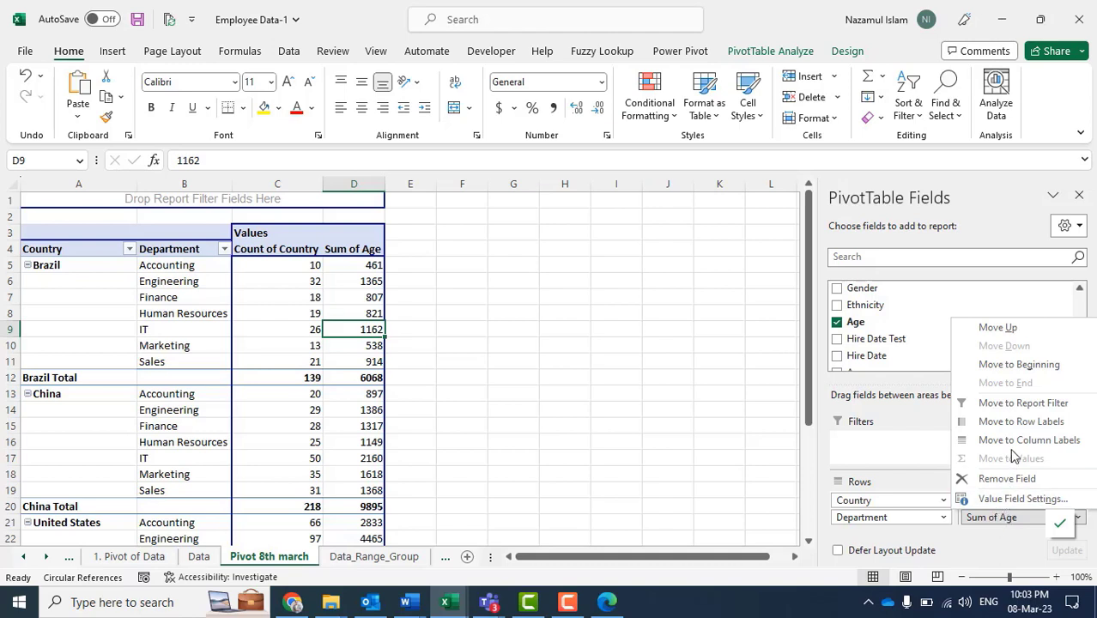
left_click(1023, 499)
scroll(495, 378, "down", 2)
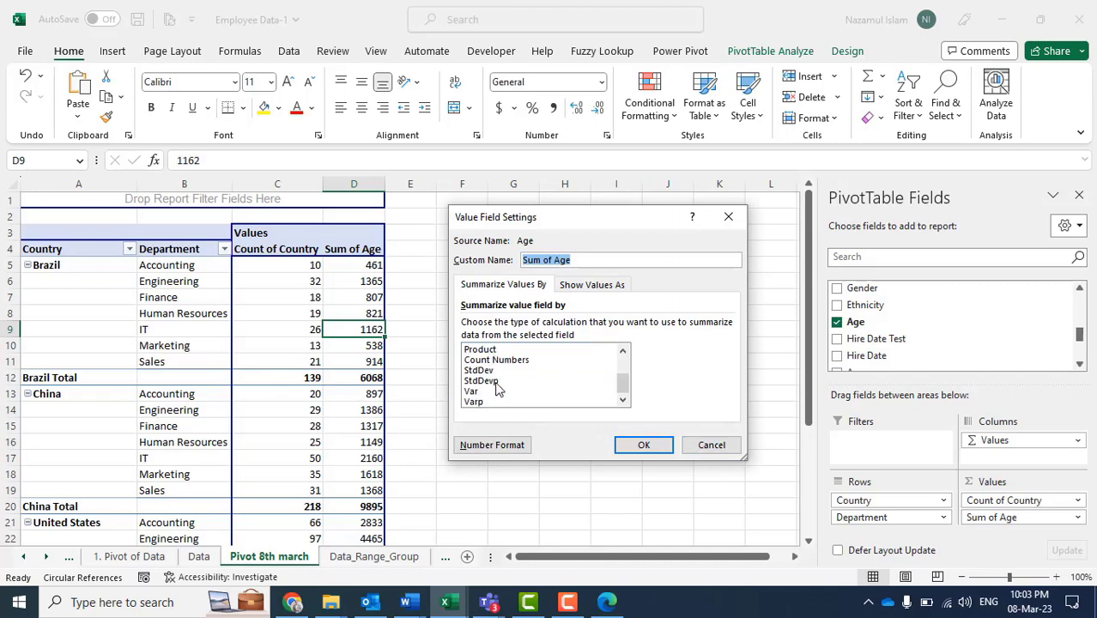
scroll(500, 376, "up", 2)
left_click(710, 445)
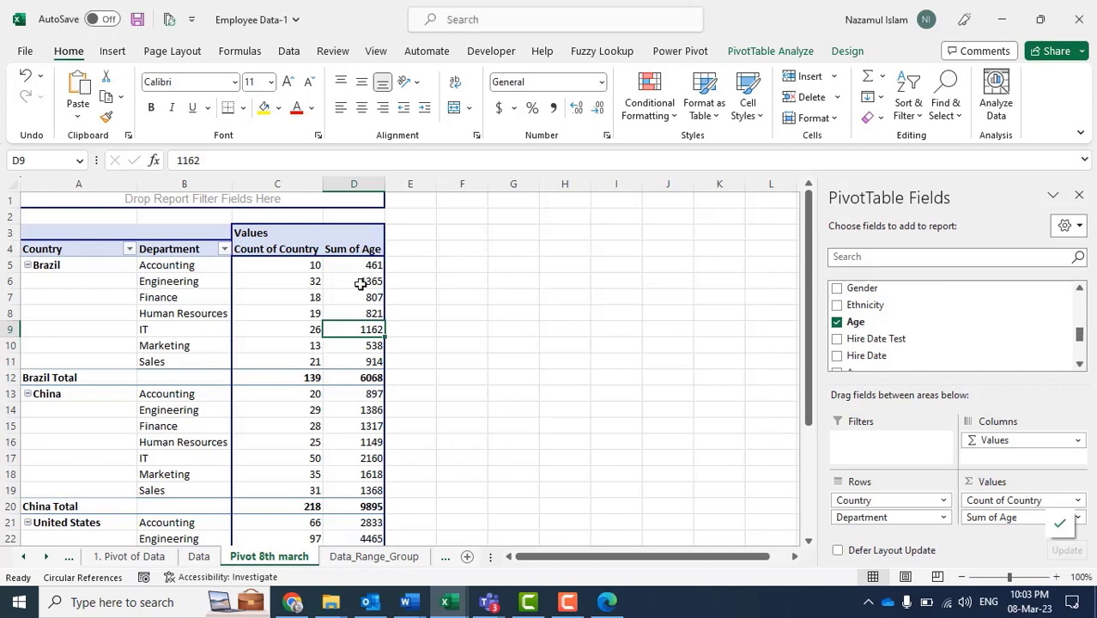
Summarize the pivot table's Age values by Count.
left_click(360, 283)
right_click(360, 284)
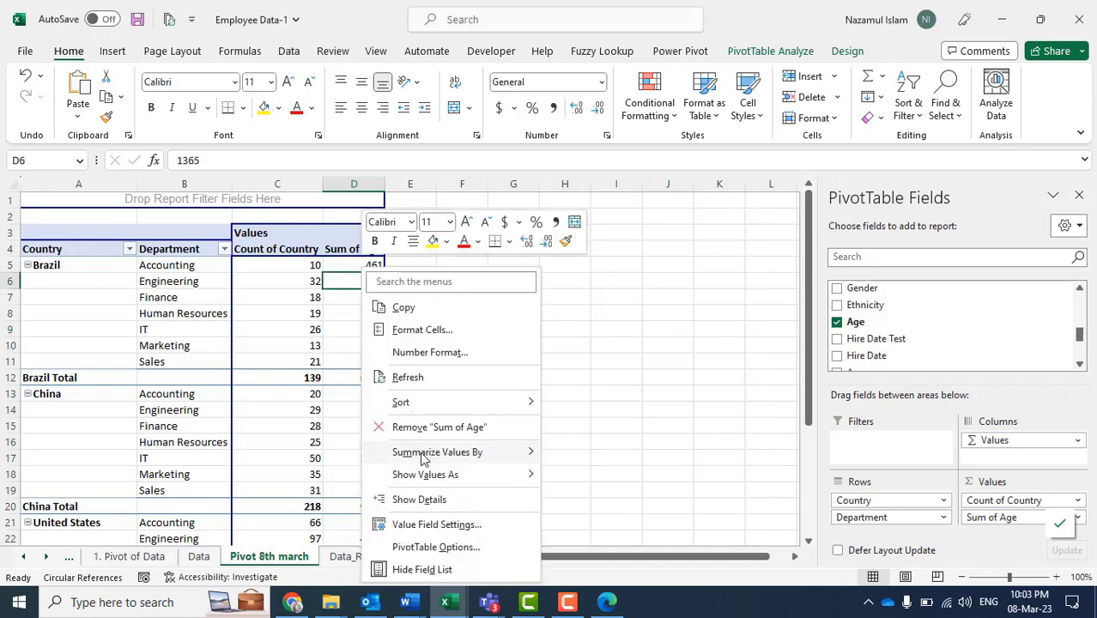
mouse_move(422, 458)
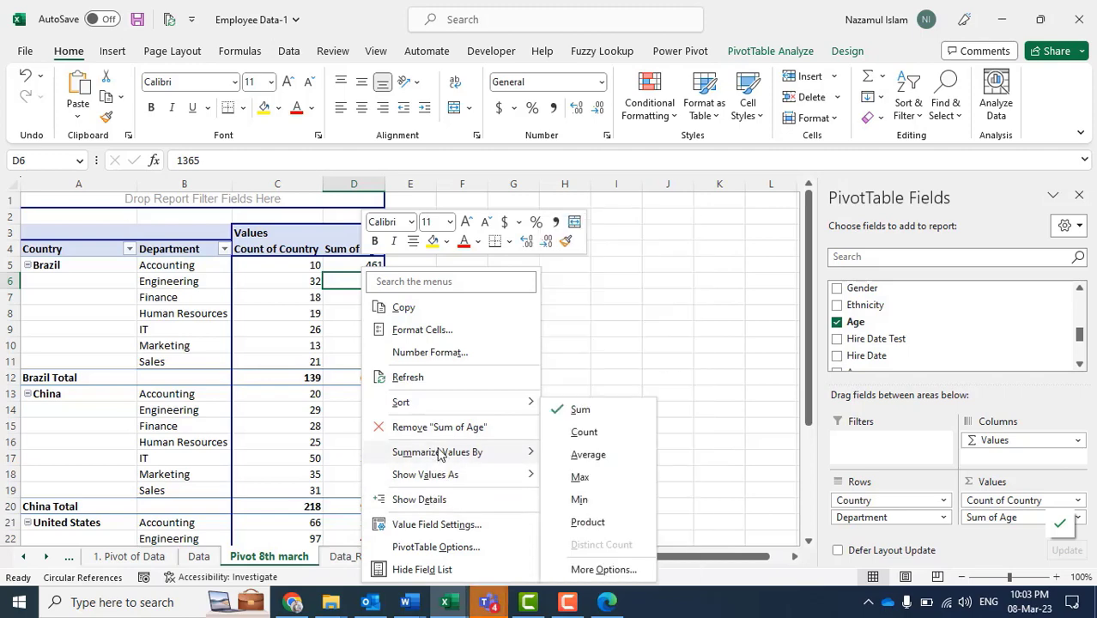
left_click(587, 432)
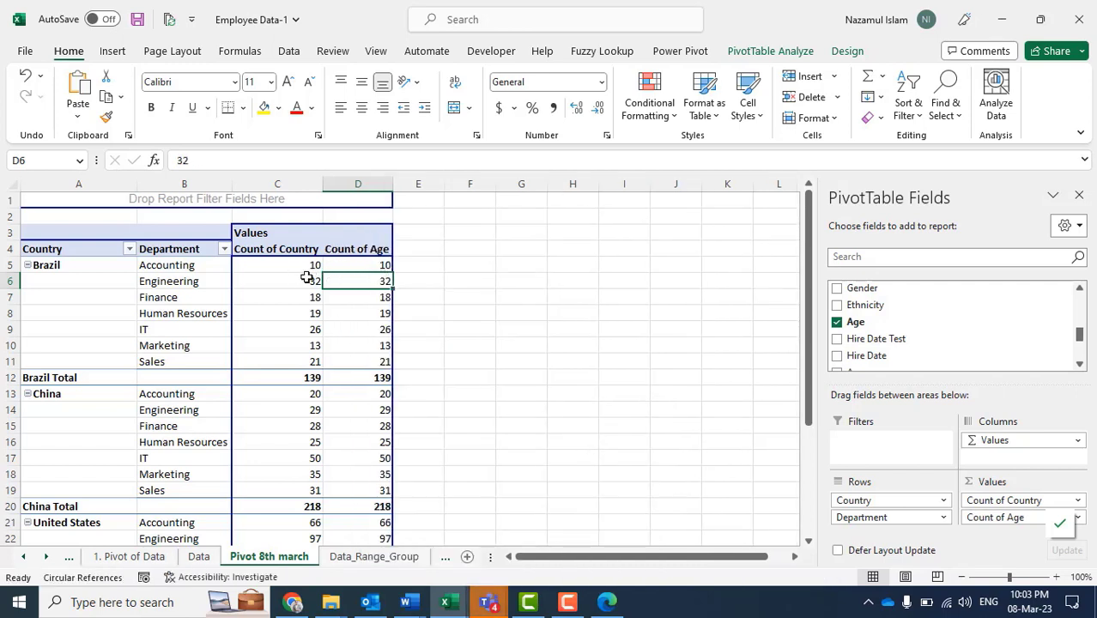
Summarize the pivot table's Age values by Average.
right_click(370, 281)
mouse_move(485, 451)
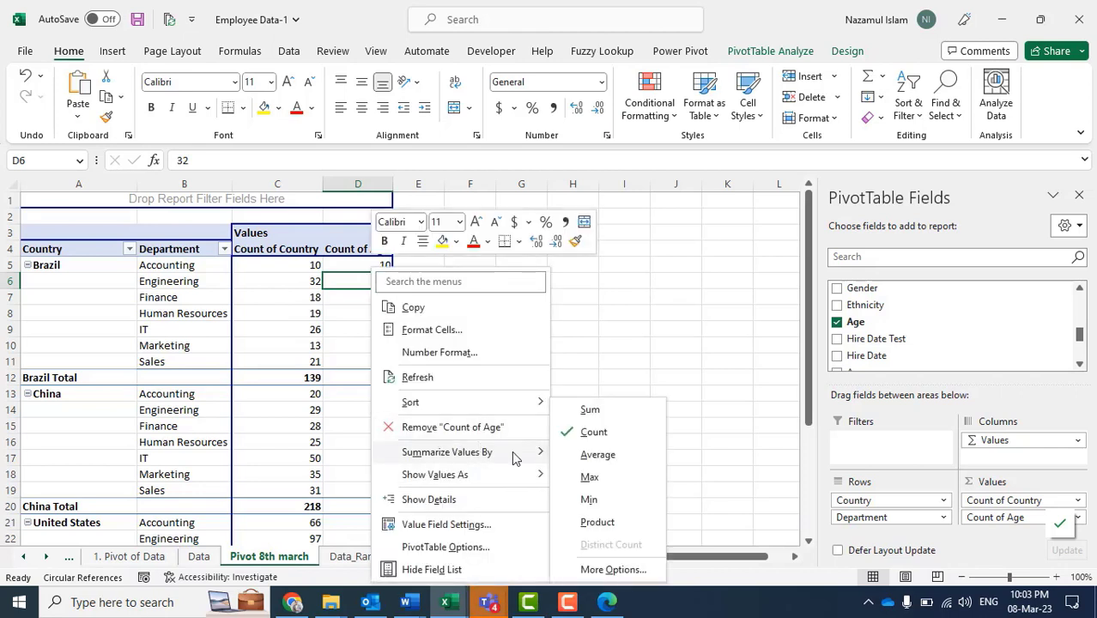
left_click(601, 454)
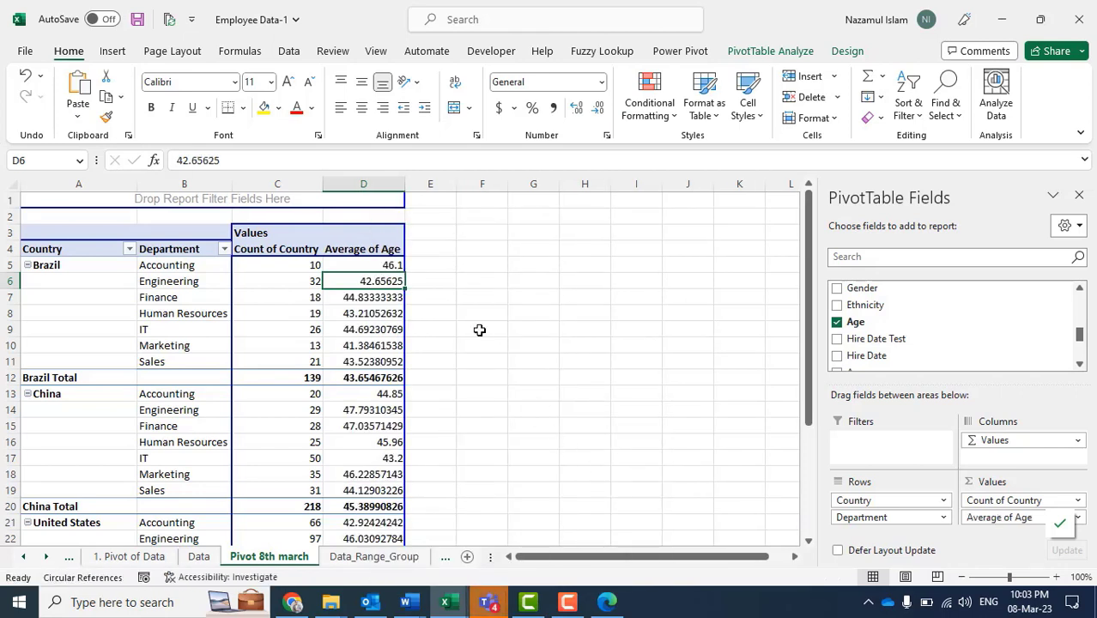
left_click(537, 345)
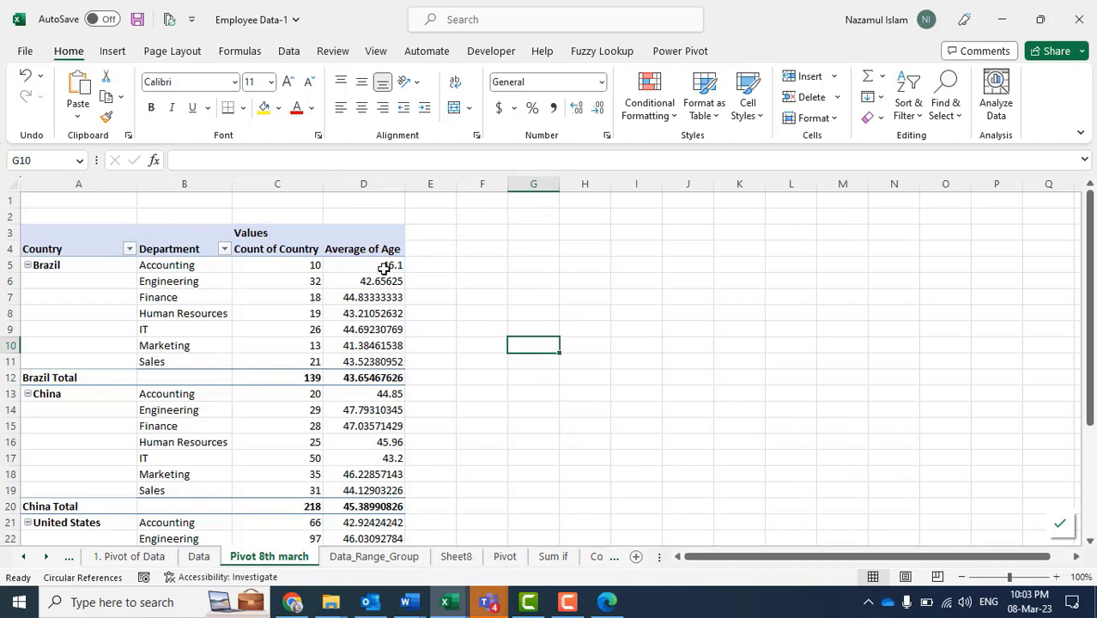
Format the Average of Age values for all countries and departments with no decimal places.
left_click_drag(384, 268, 362, 522)
scroll(377, 365, "up", 3)
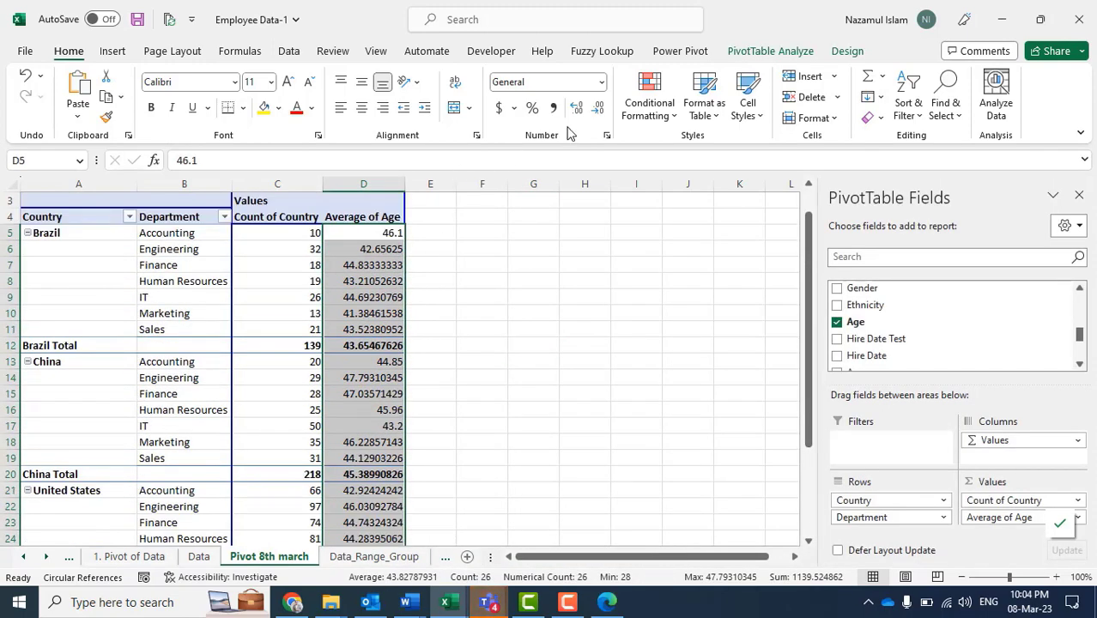
left_click(599, 109)
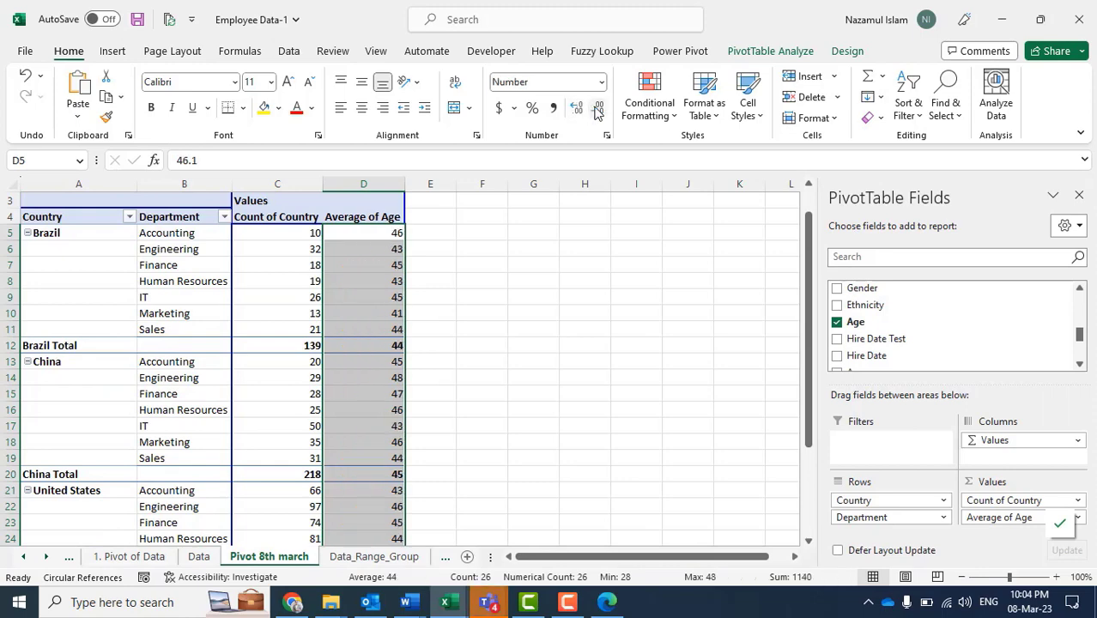
scroll(483, 350, "up", 1)
left_click(513, 311)
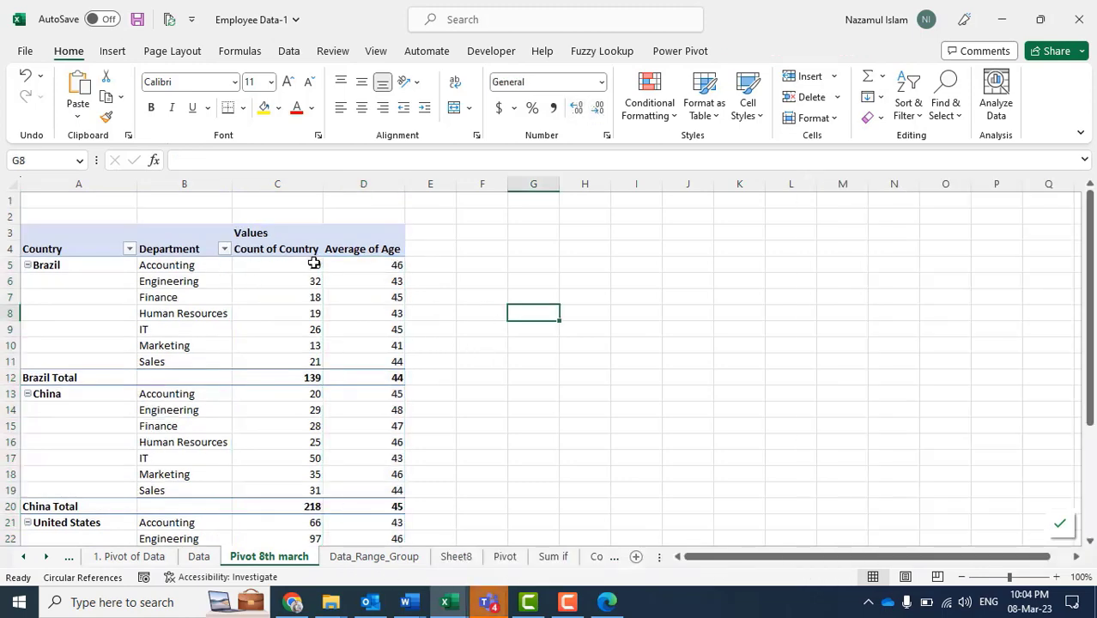
Compare the employee count with the average age of each department across all countries in the pivot table.
left_click(373, 265)
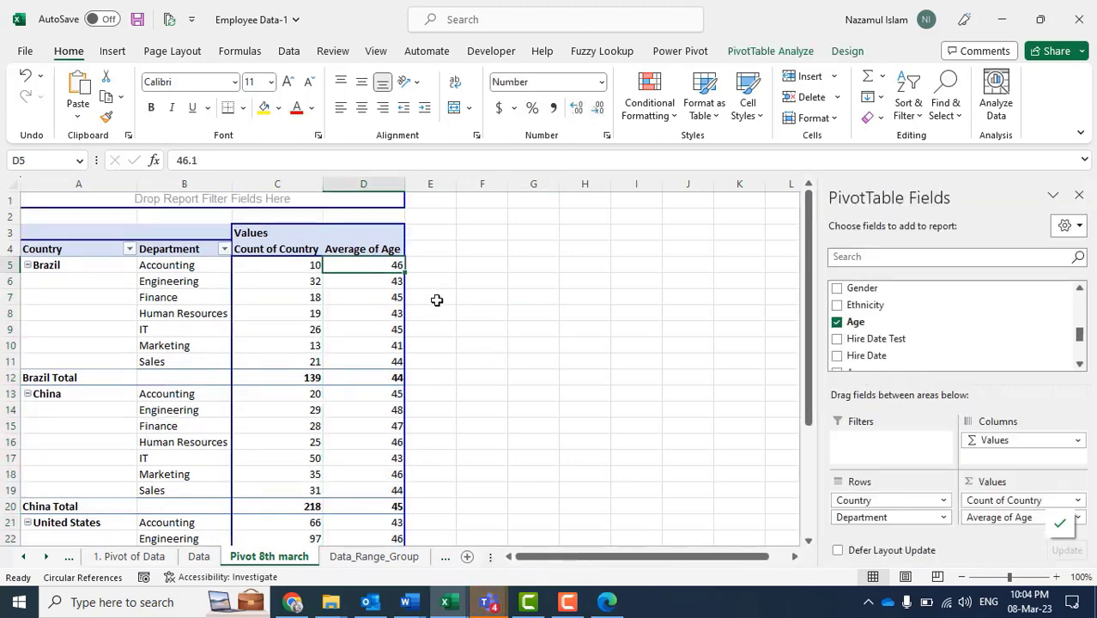
left_click(313, 261)
key("Down")
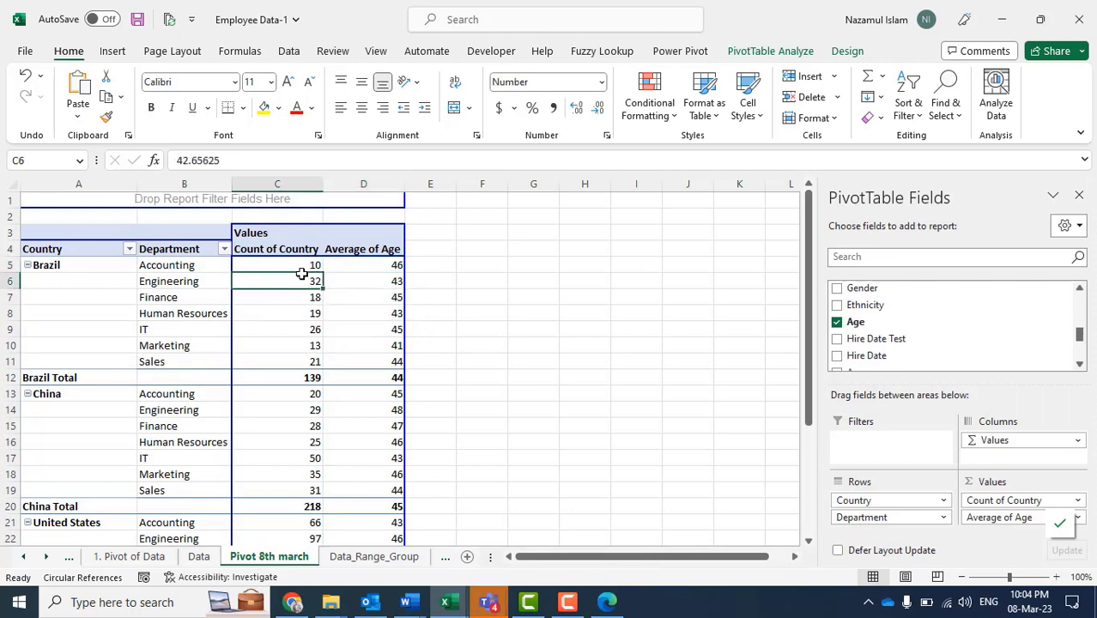
left_click(387, 294)
left_click(307, 298)
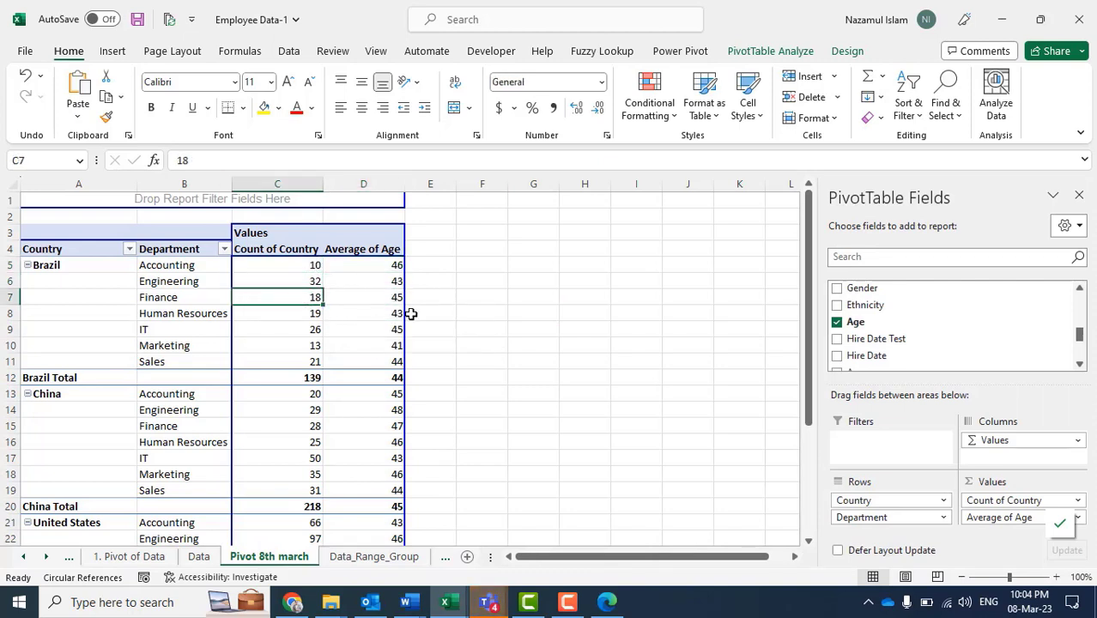
left_click(470, 344)
left_click(373, 284)
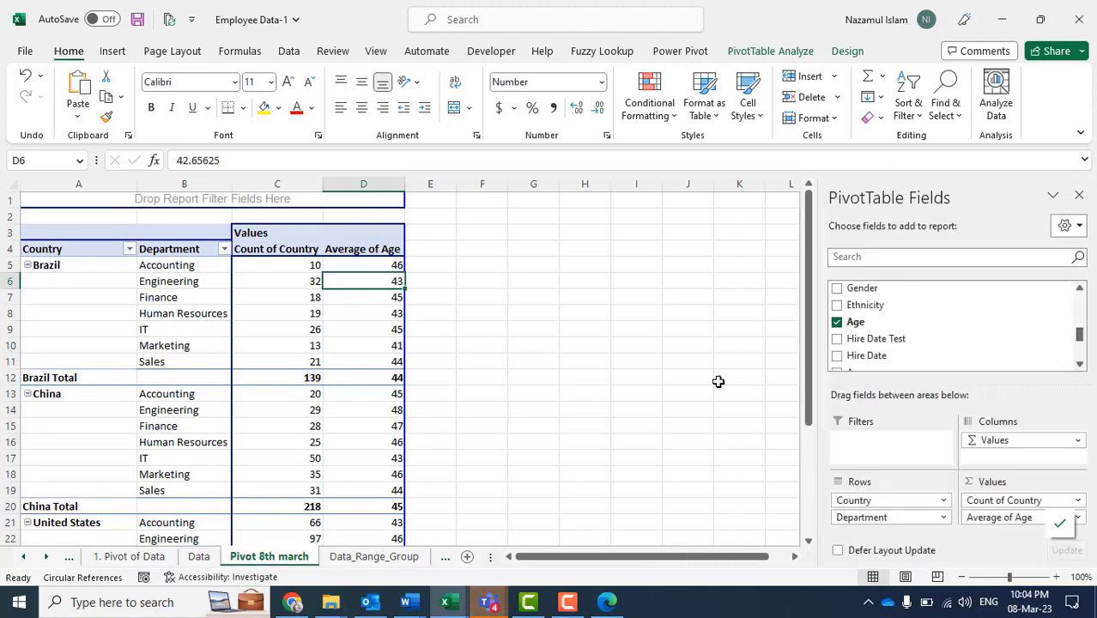
scroll(400, 358, "down", 2)
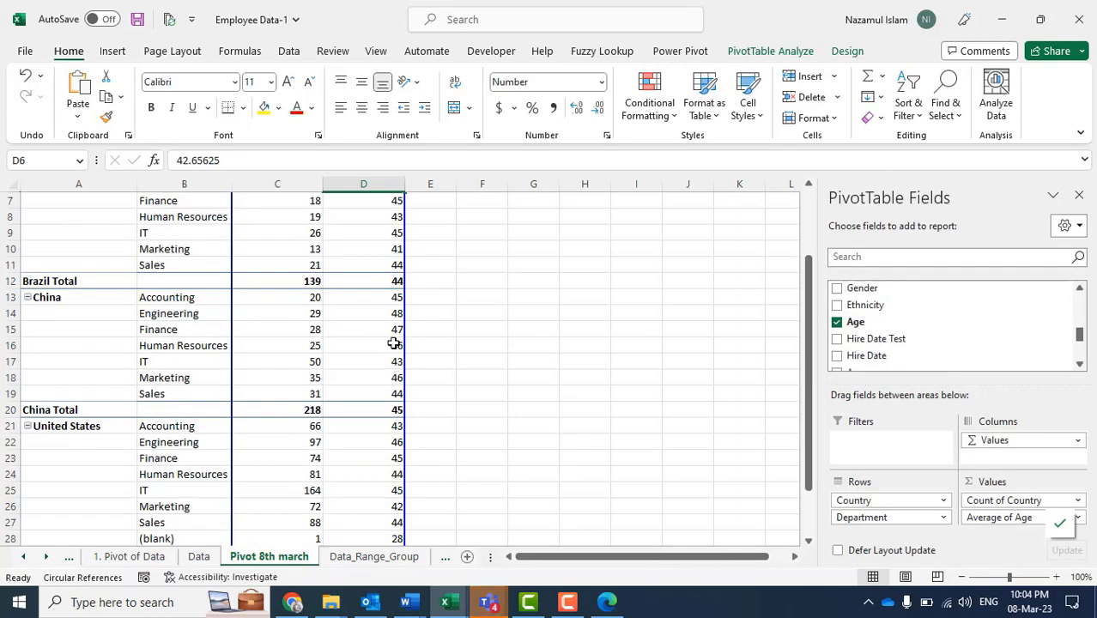
scroll(393, 343, "down", 2)
scroll(389, 405, "up", 4)
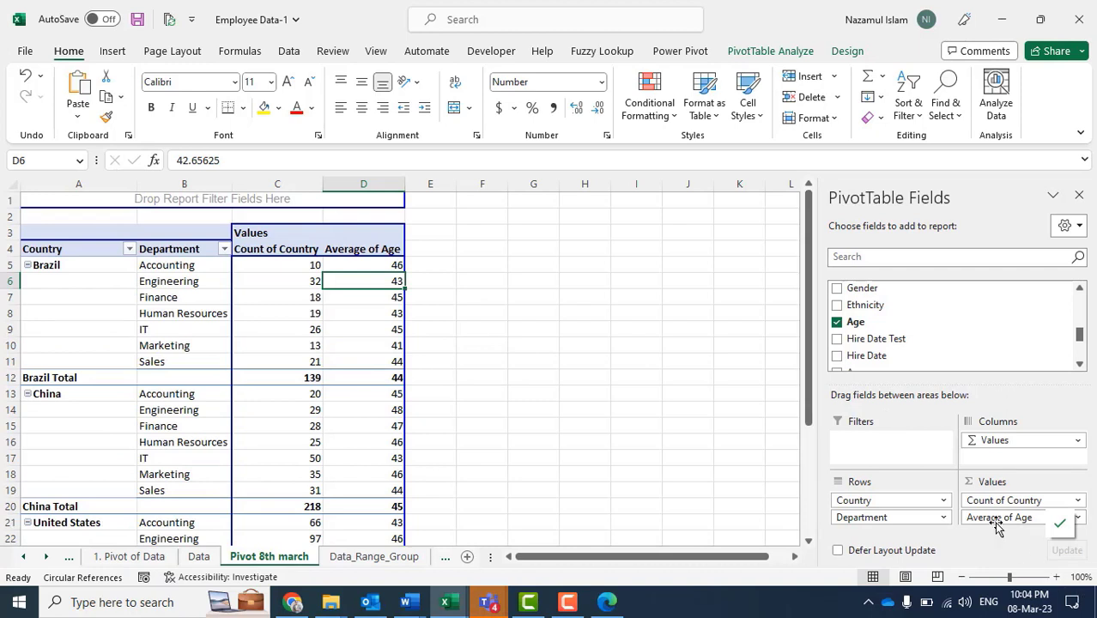
left_click(480, 295)
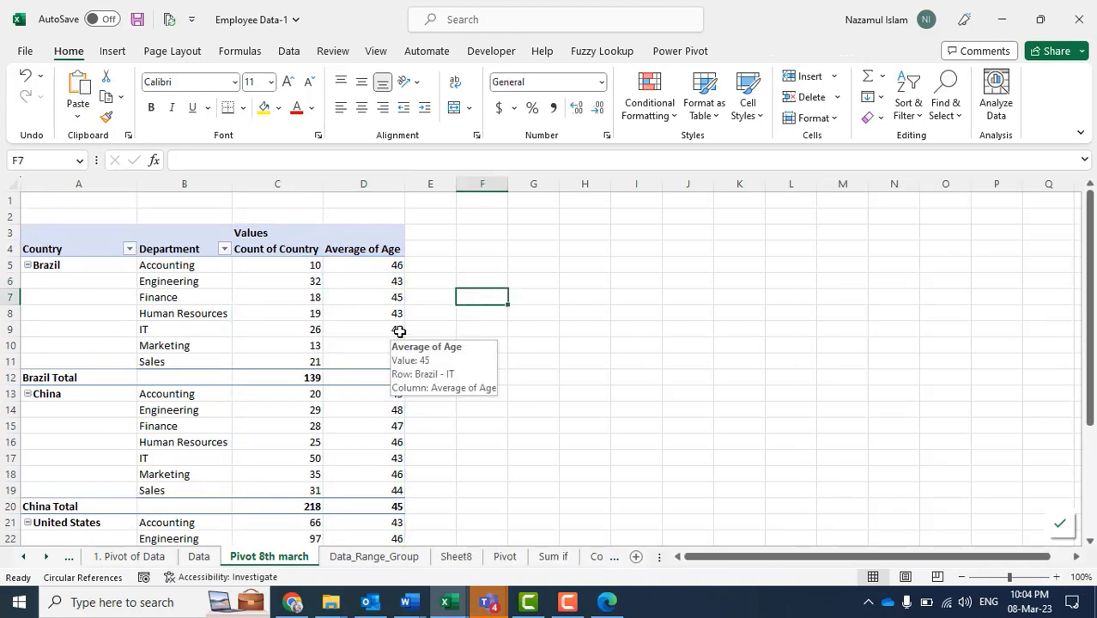
left_click(534, 364)
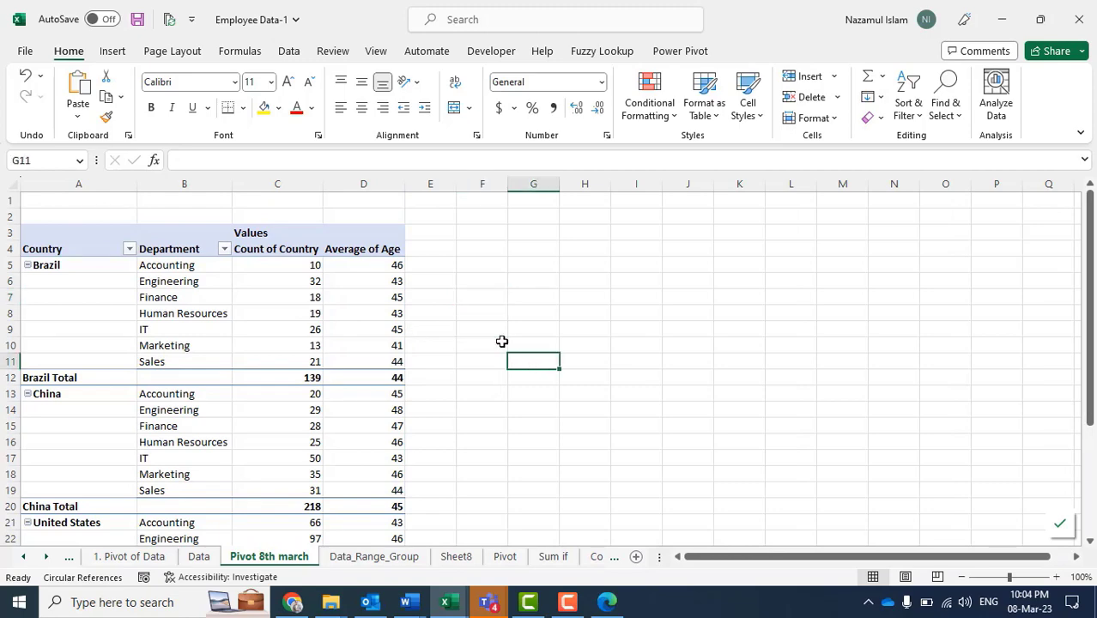
left_click(483, 286)
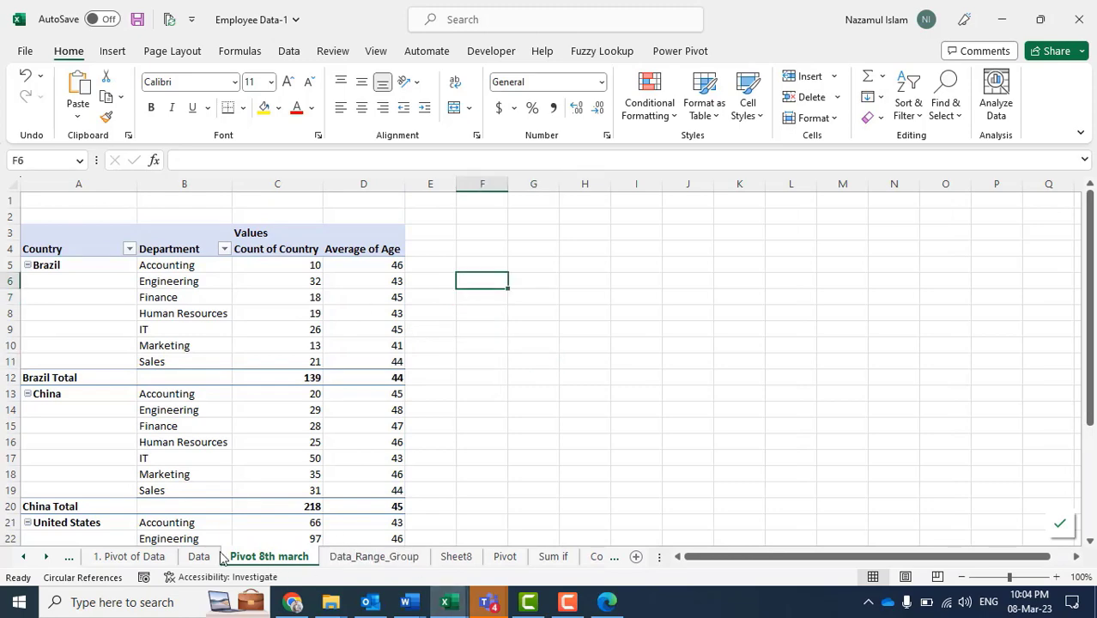
Auto-fit the Age column's width on the Data_Range_Group sheet and close the circular reference warning.
left_click(214, 558)
left_click(136, 556)
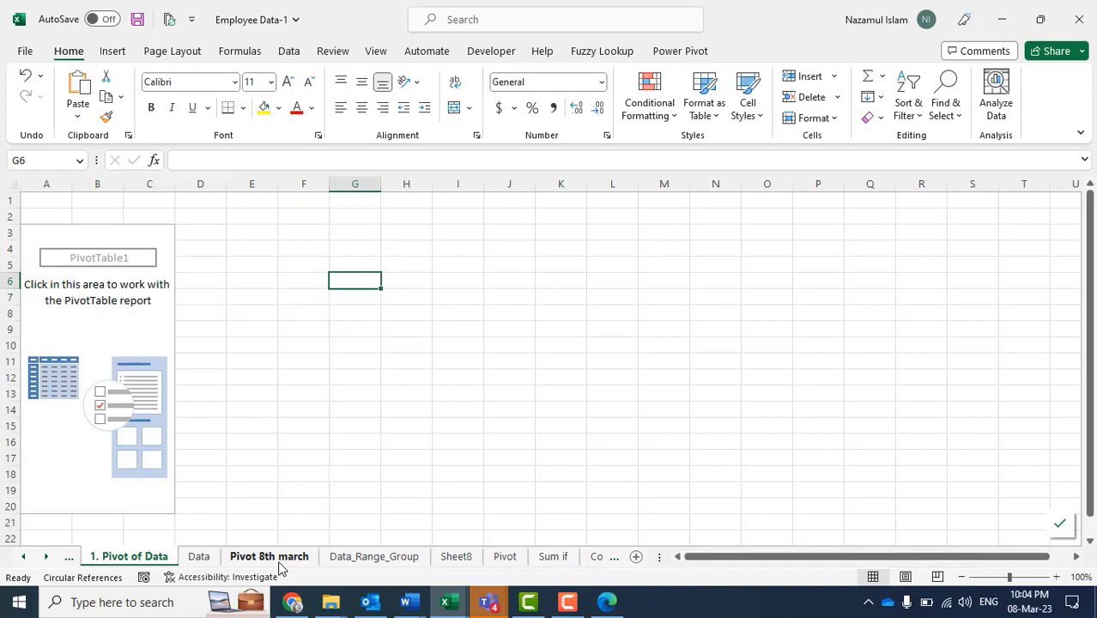
left_click(343, 558)
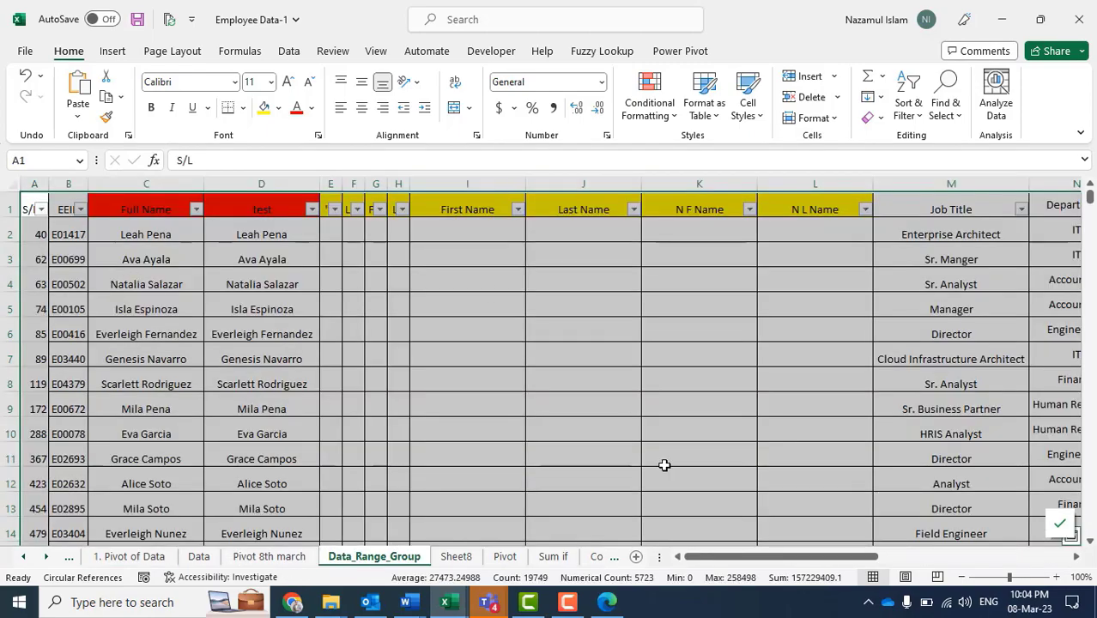
left_click_drag(730, 556, 926, 488)
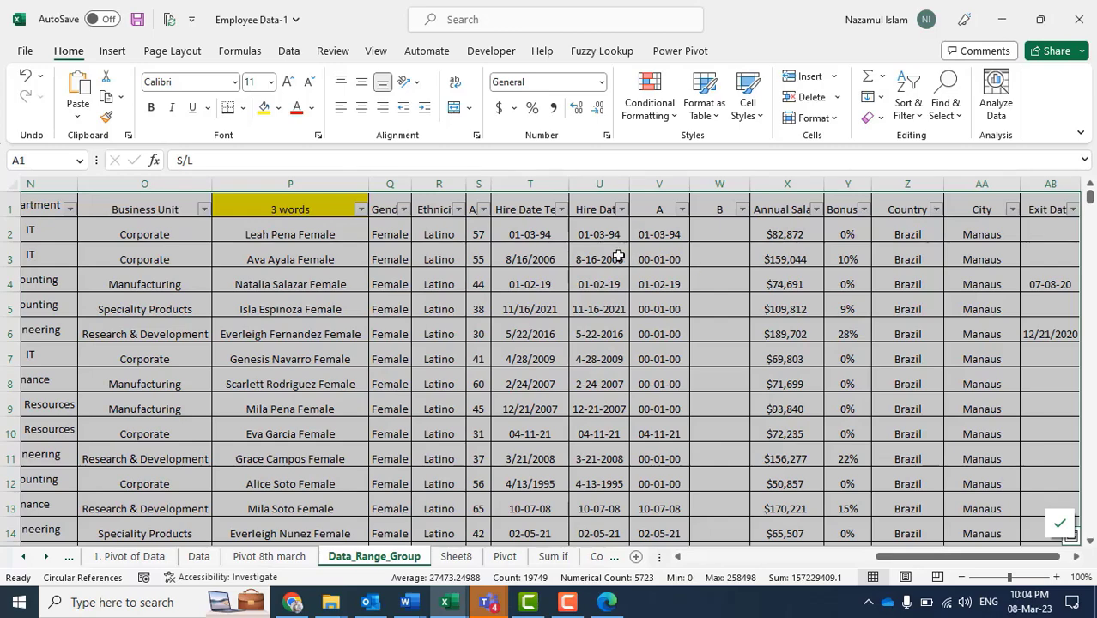
left_click(476, 237)
double_click(489, 187)
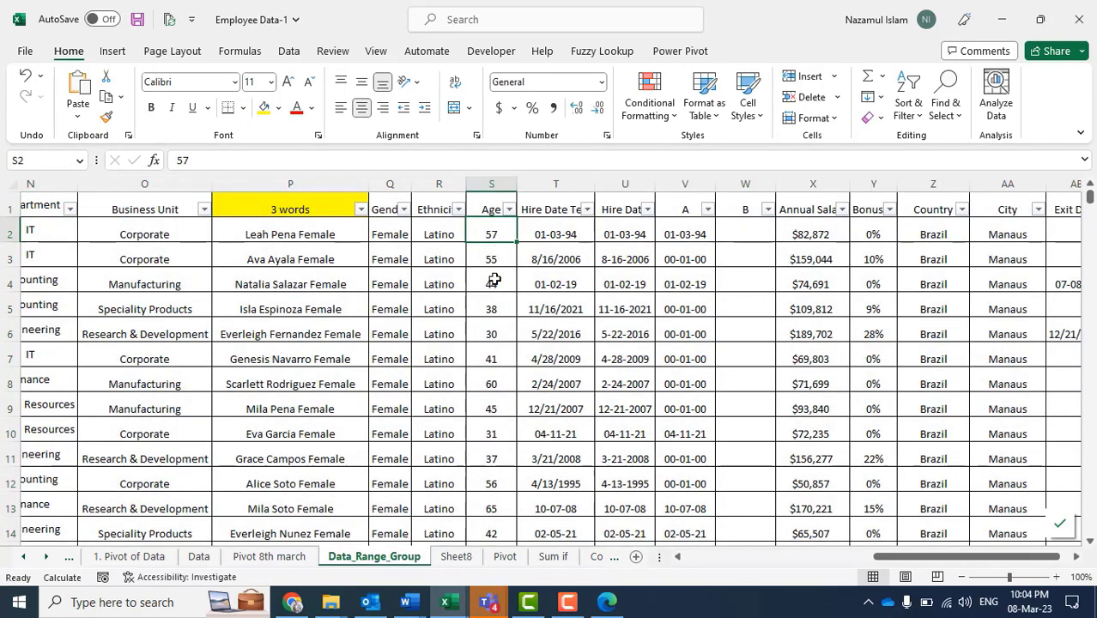
left_click(490, 210)
left_click(493, 337)
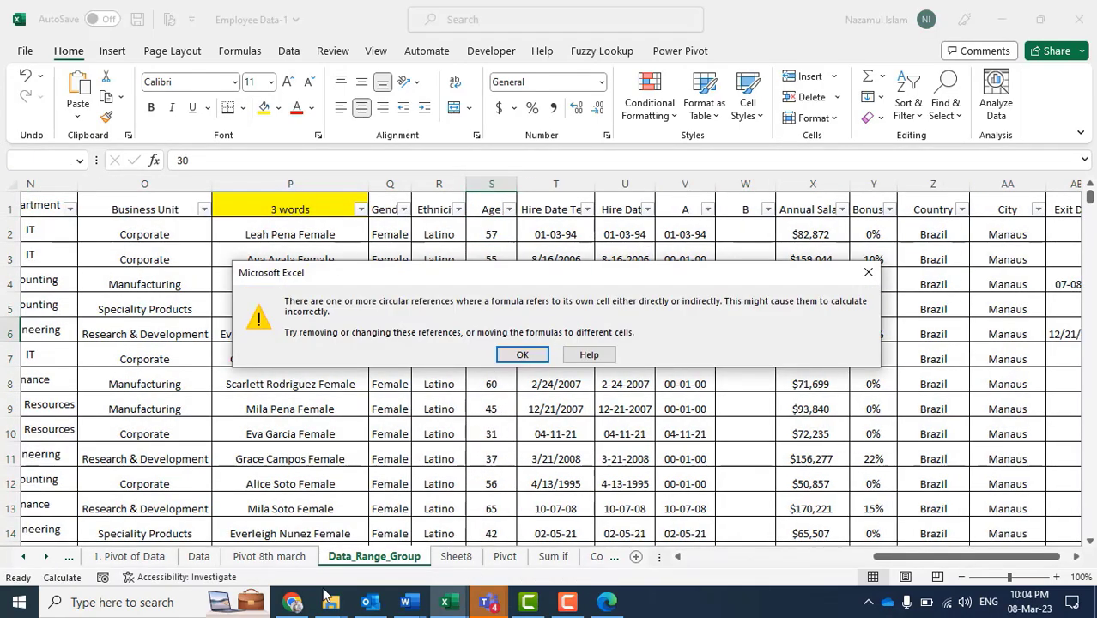
left_click(868, 272)
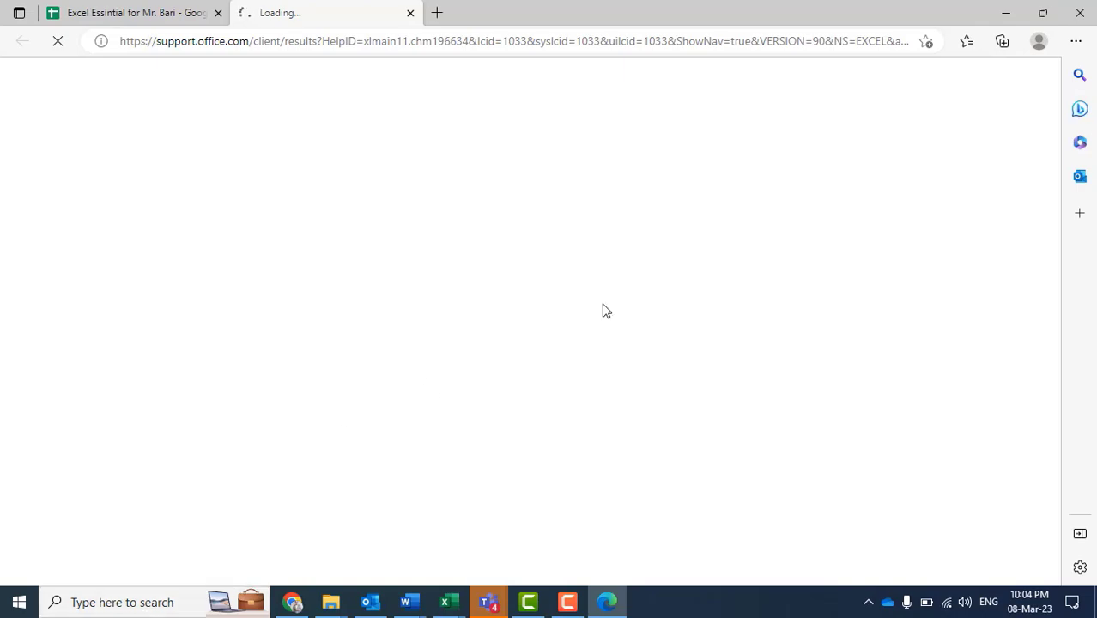
Close the browser's help page and examine the source Age column on the Data_Range_Group sheet.
left_click(1080, 13)
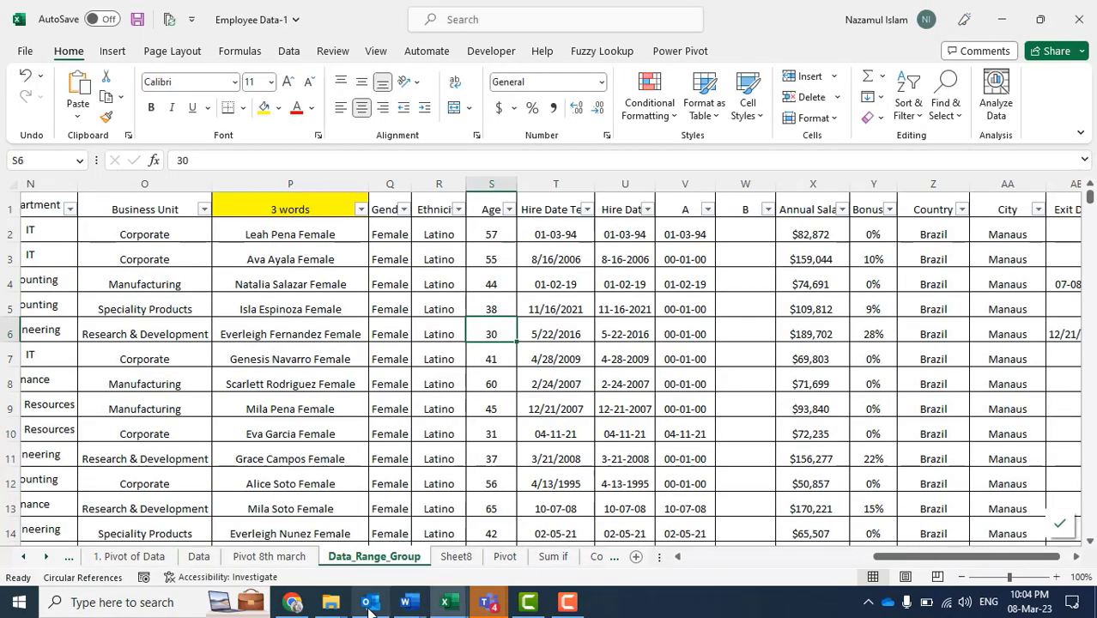
left_click(456, 557)
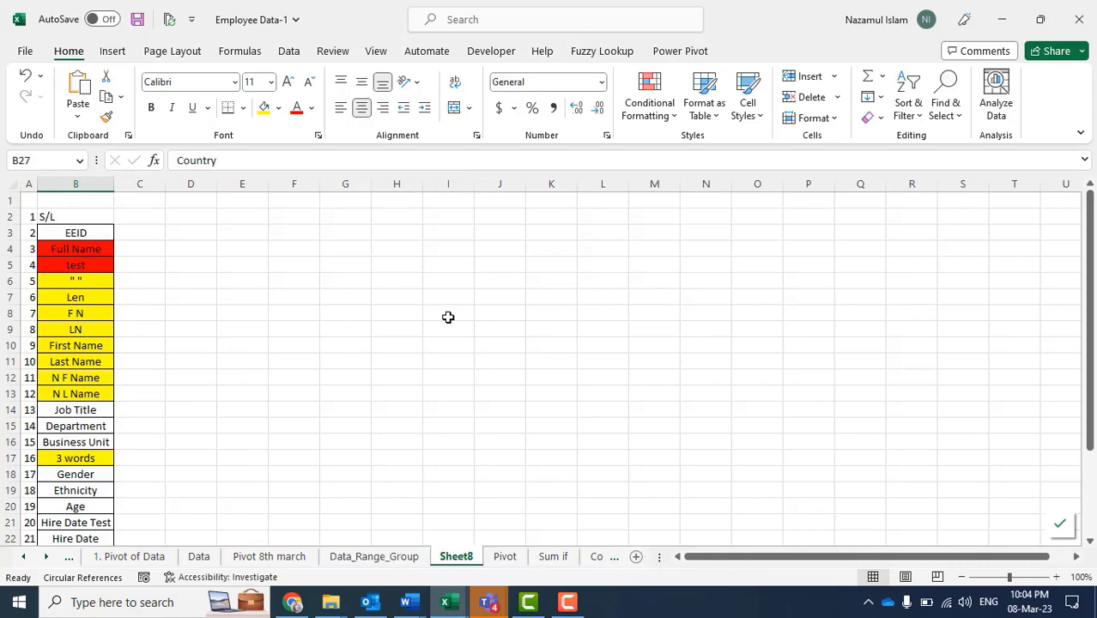
left_click(375, 248)
left_click(379, 232)
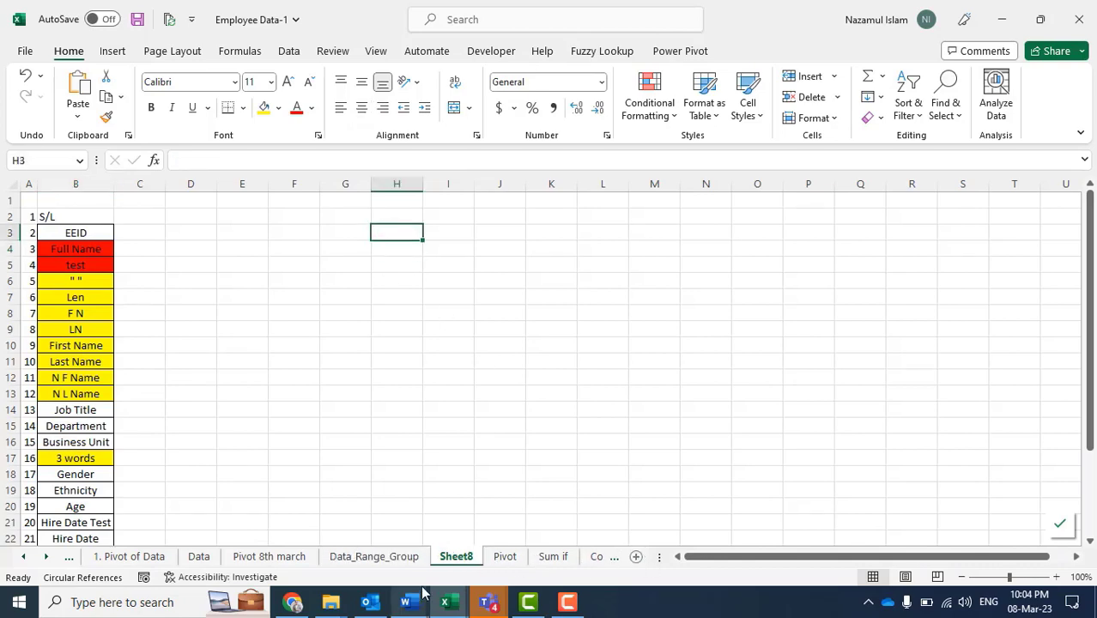
left_click(376, 556)
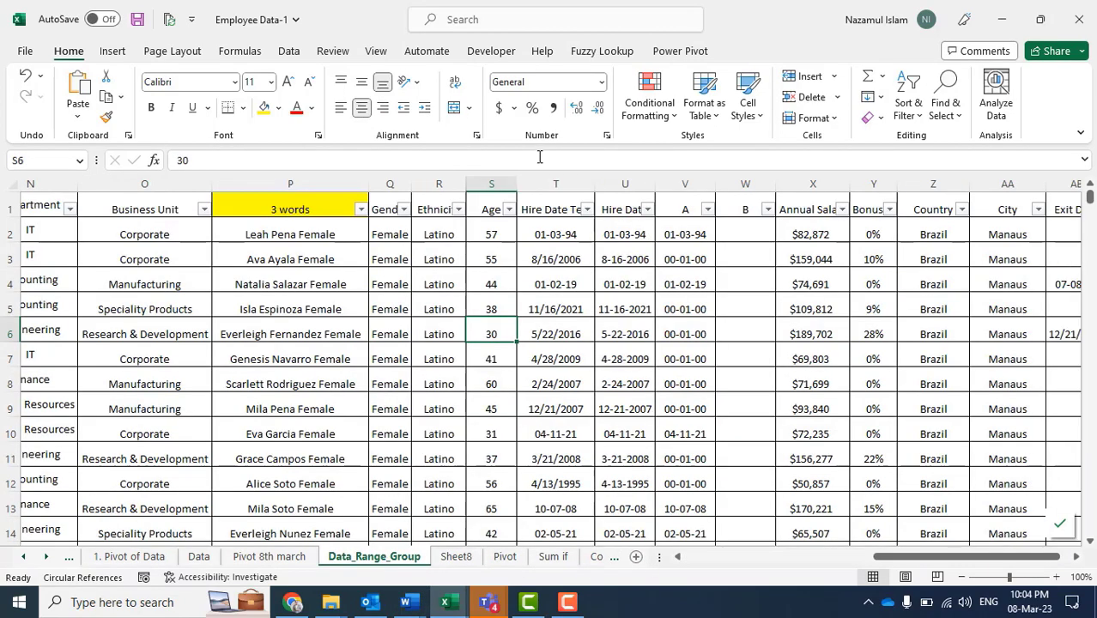
left_click(492, 186)
left_click(487, 287)
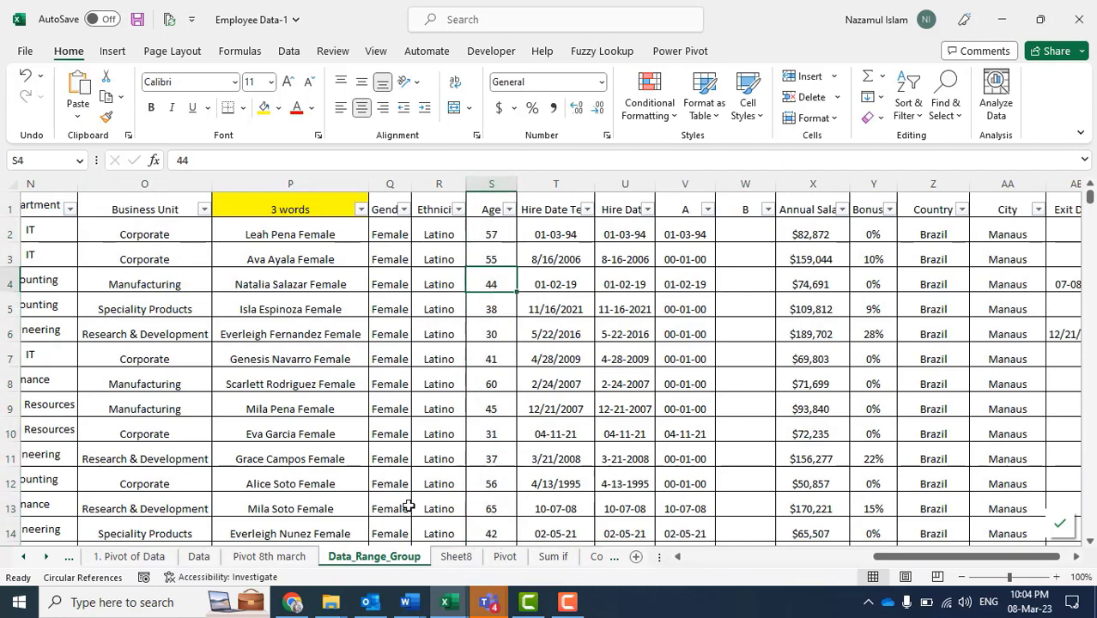
left_click(487, 184)
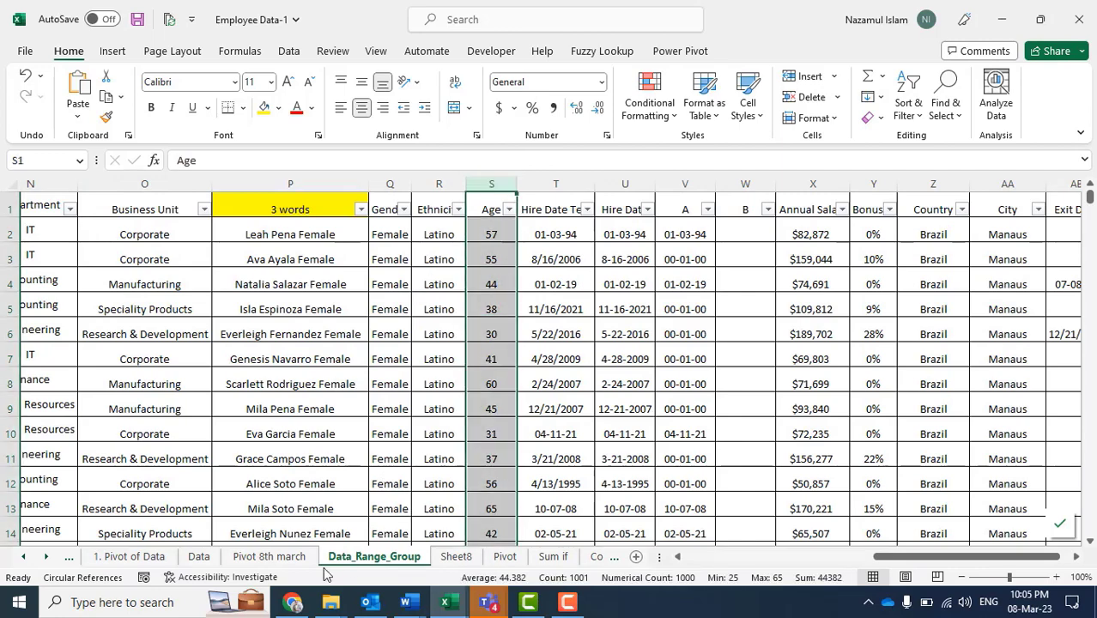
Remove the Average of Age field from the values of the pivot table on the Pivot 8th march sheet.
left_click(262, 556)
left_click(146, 297)
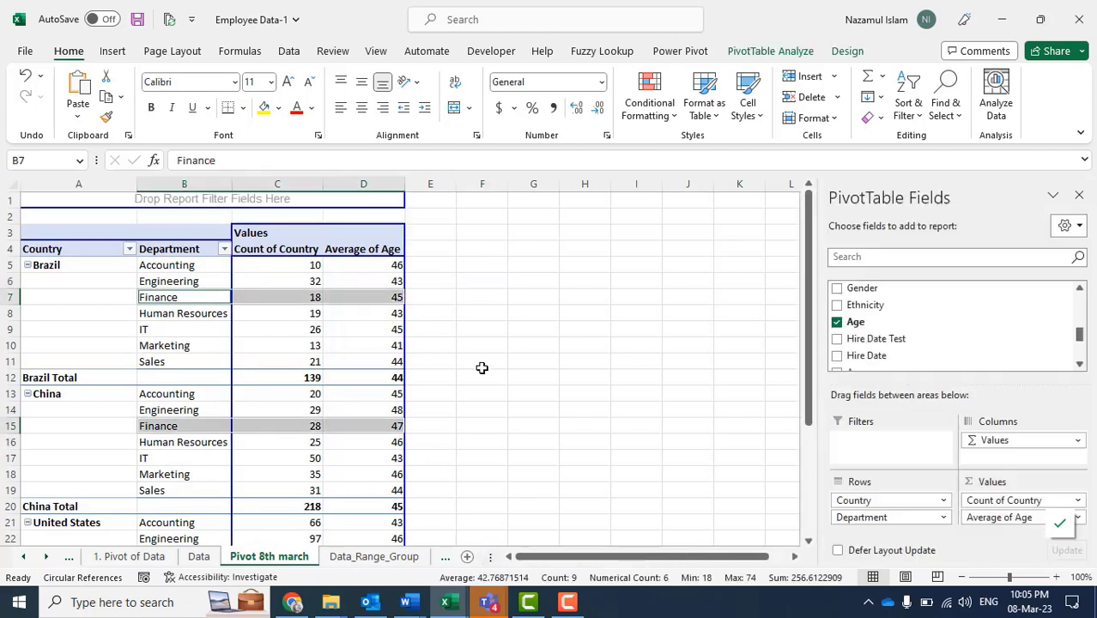
left_click(987, 518)
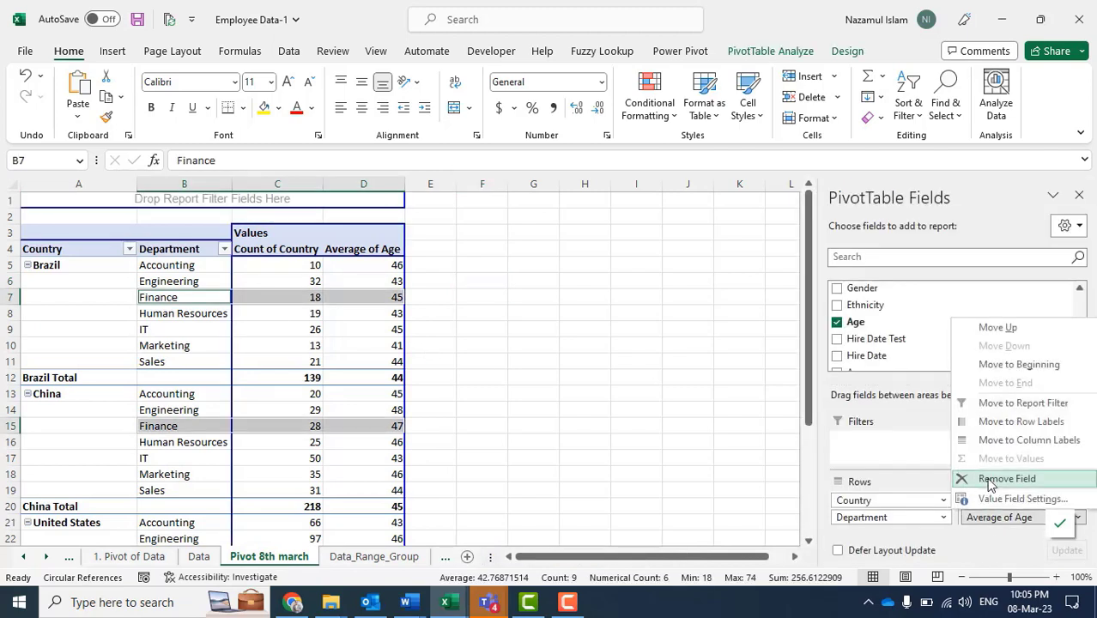
left_click(978, 478)
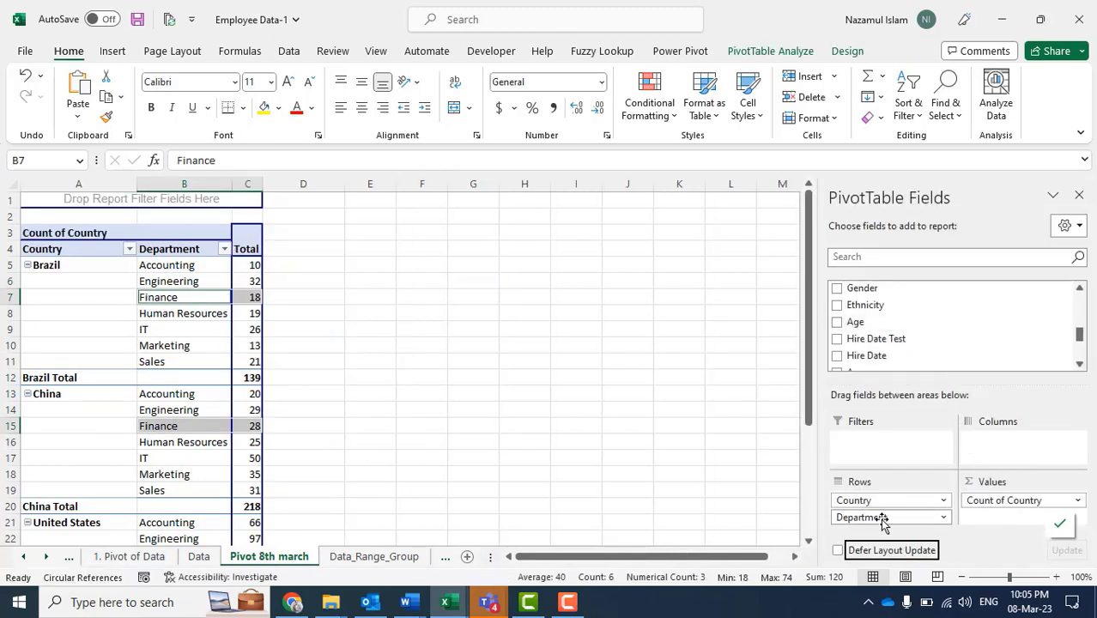
Add the Age field to the pivot table rows between Country and Department.
left_click_drag(882, 517, 908, 515)
left_click_drag(855, 322, 879, 513)
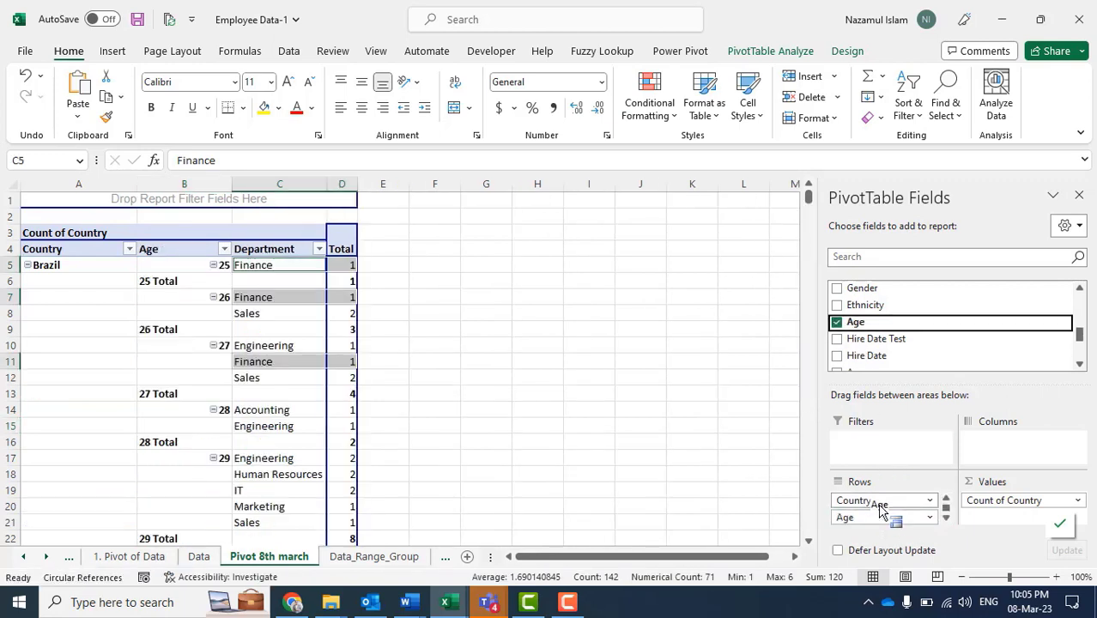
left_click(492, 327)
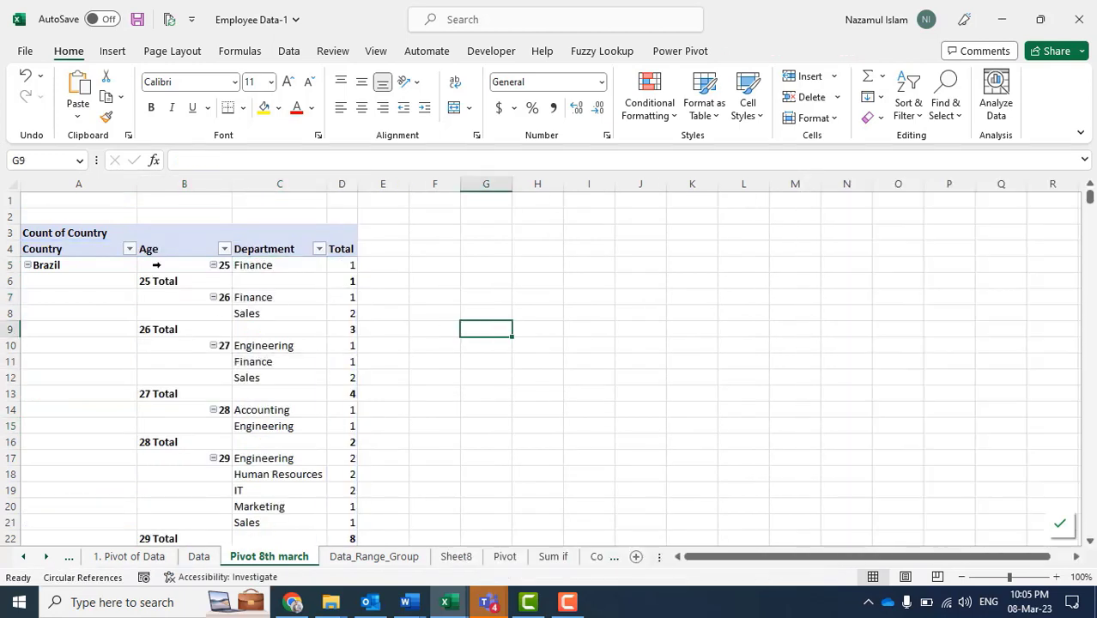
Move the Country field from the pivot table's rows to its columns.
scroll(227, 330, "down", 9)
scroll(227, 330, "up", 9)
left_click(65, 264)
left_click_drag(857, 501, 1026, 442)
left_click(66, 320)
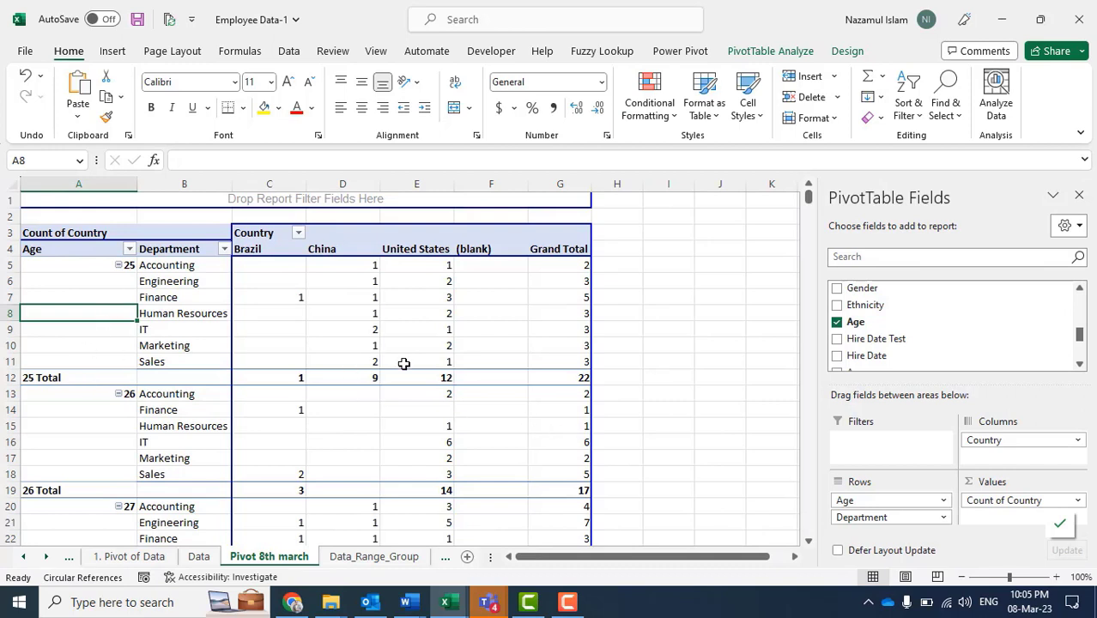
Examine the age 25 subtotals for each country and the department rows of the following ages.
left_click(571, 379)
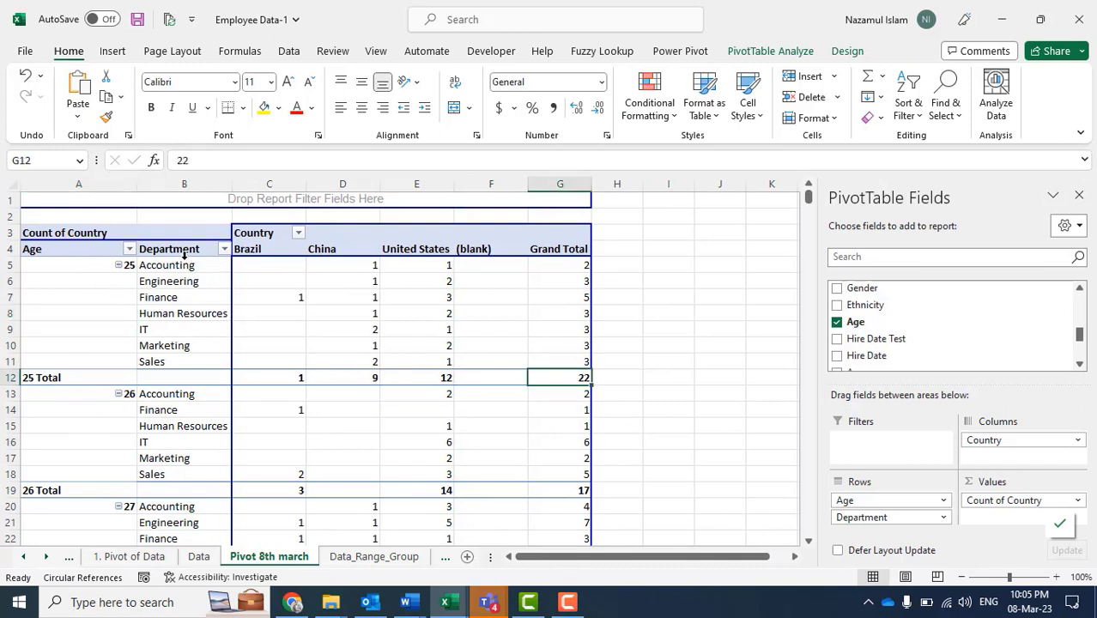
left_click(294, 378)
left_click(361, 379)
left_click(424, 378)
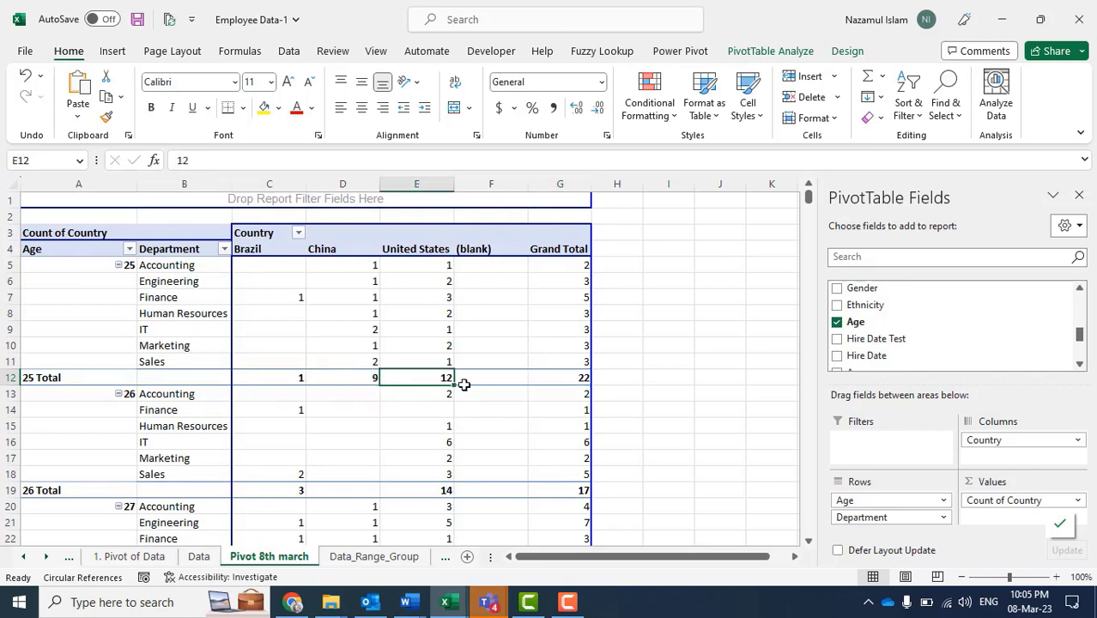
scroll(374, 401, "down", 2)
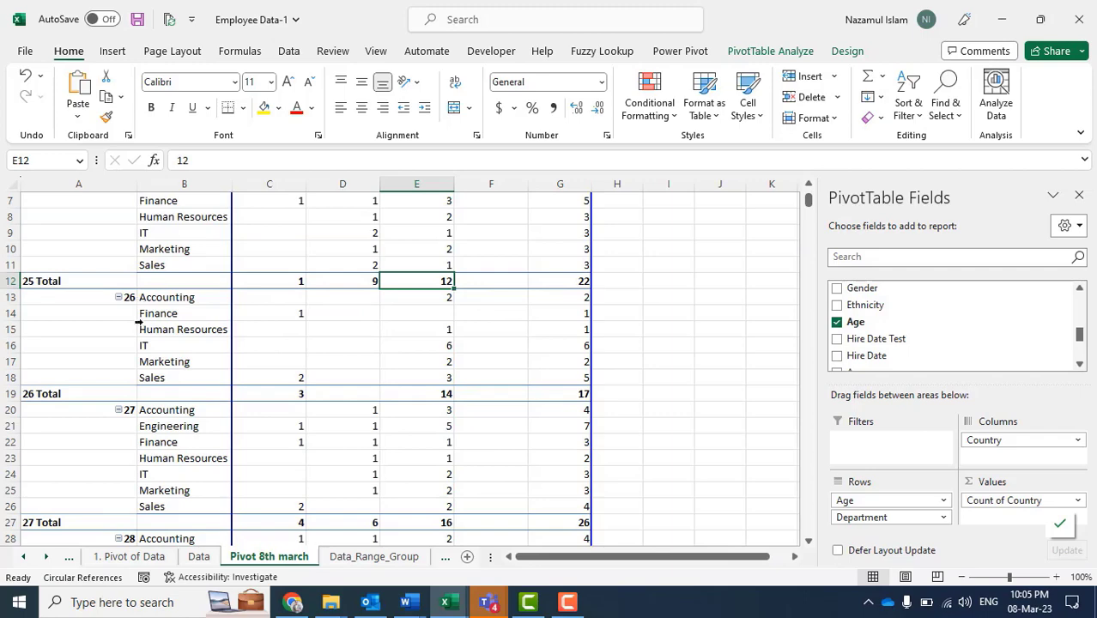
scroll(138, 322, "down", 1)
scroll(115, 272, "up", 3)
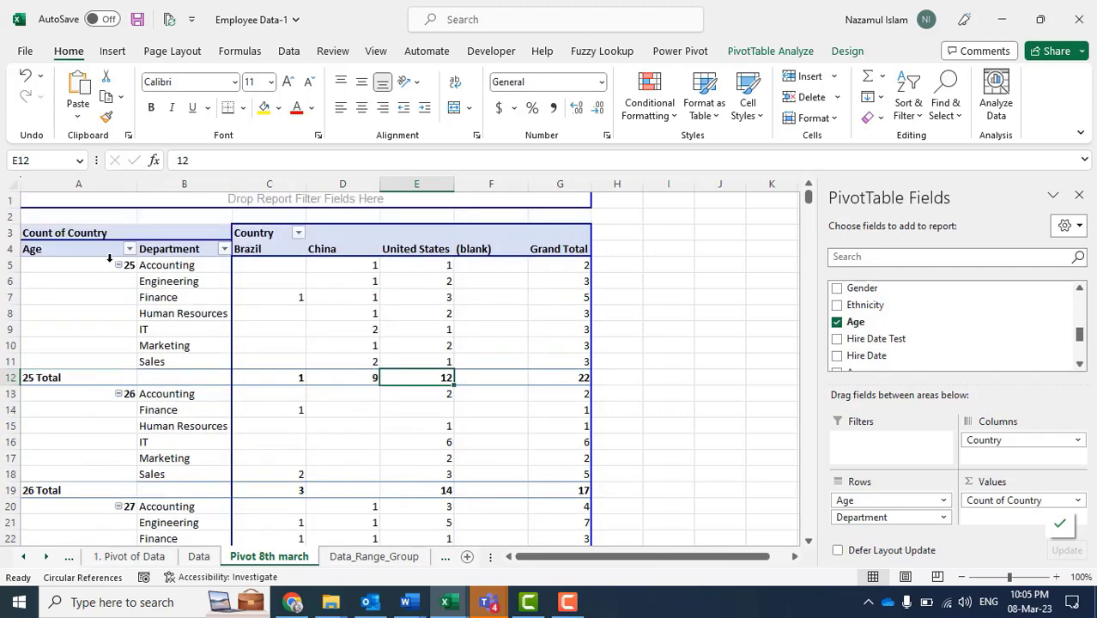
Turn off the subtotals for the Age field in the pivot table.
left_click(108, 257)
right_click(108, 257)
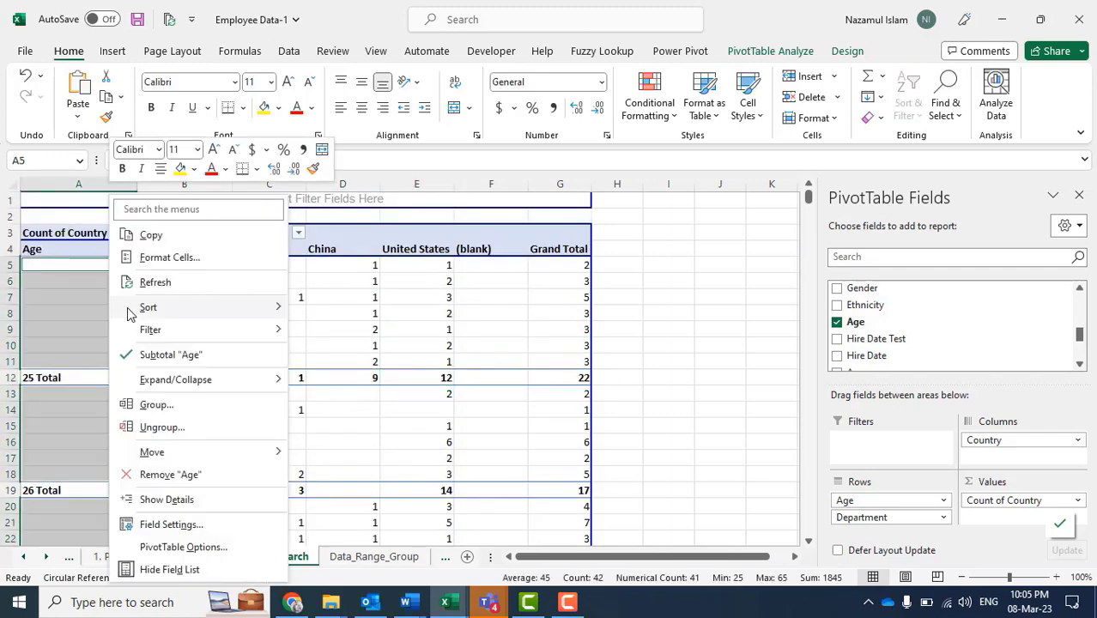
left_click(146, 357)
left_click(135, 266)
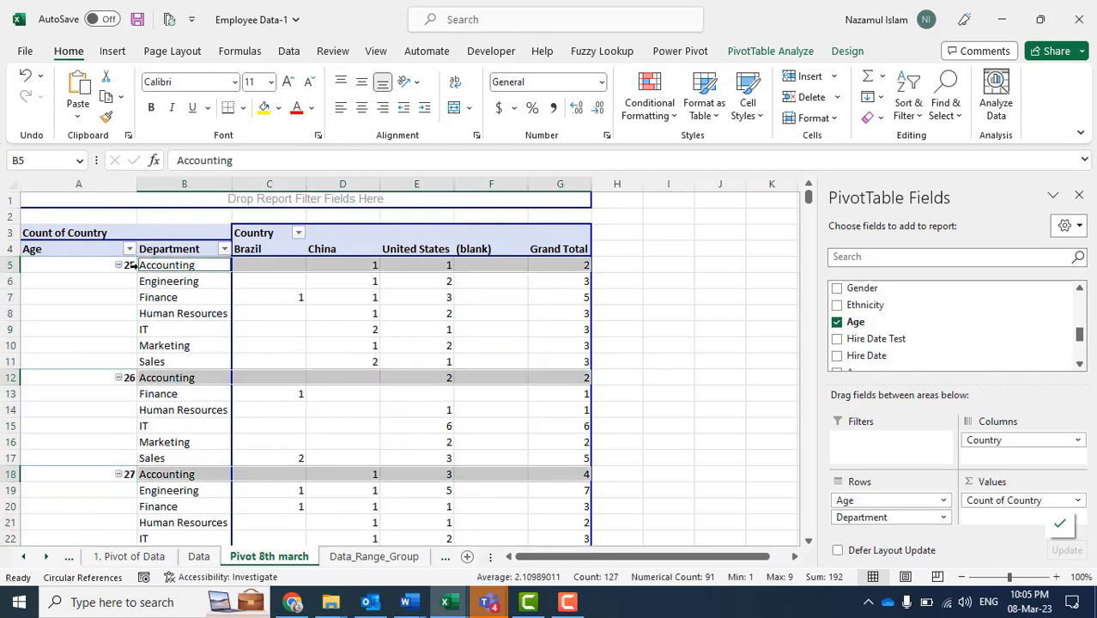
Collapse the entire Age field so that the department rows are hidden under each age.
left_click(102, 259)
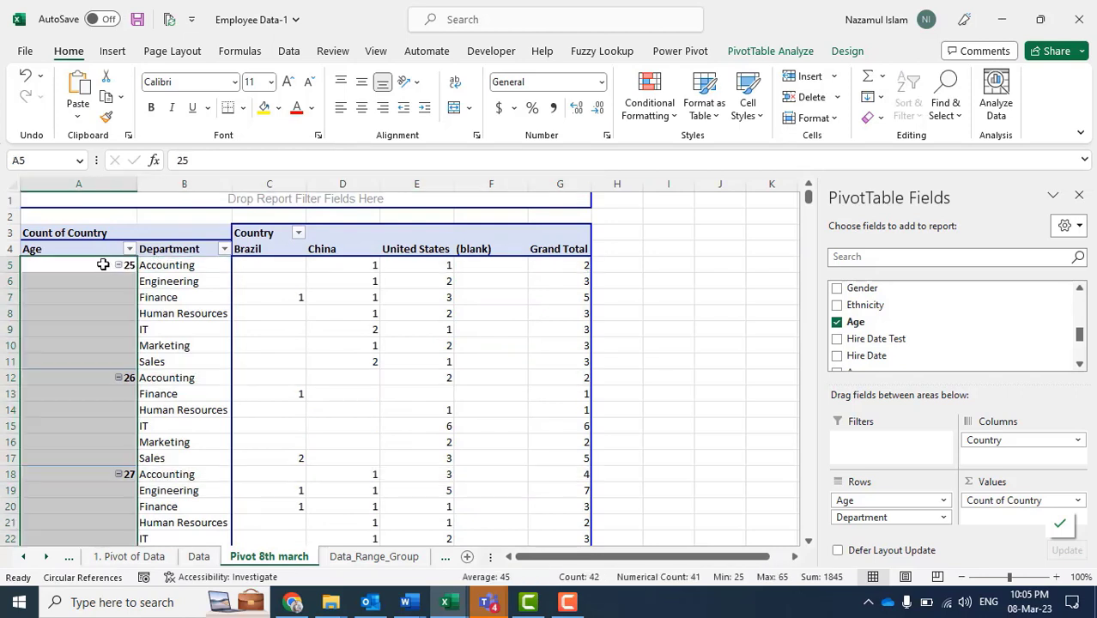
right_click(95, 258)
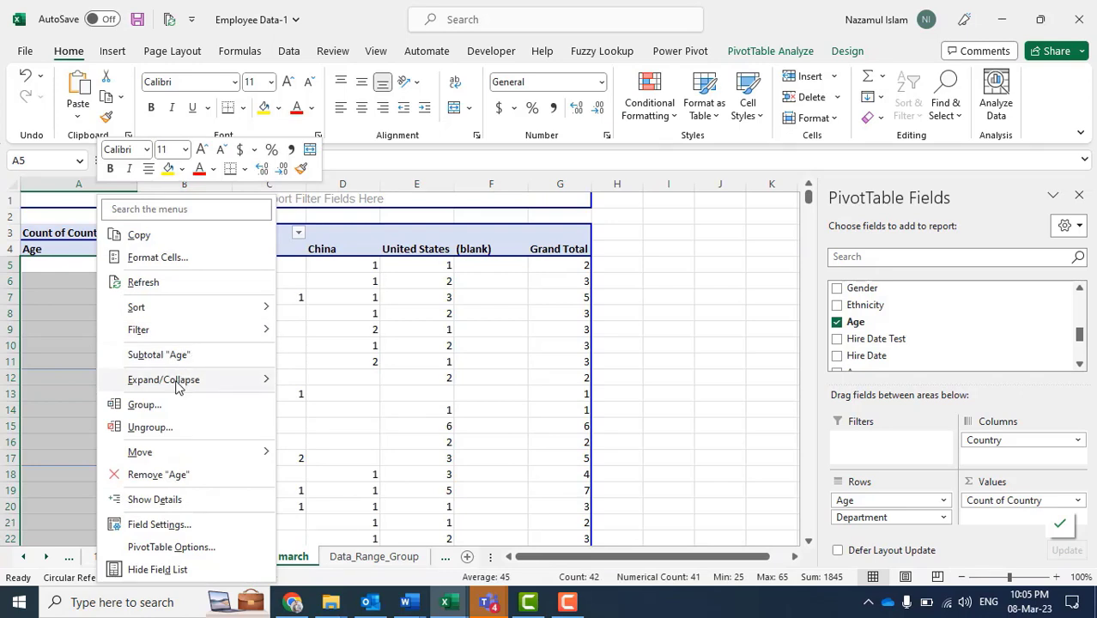
mouse_move(178, 386)
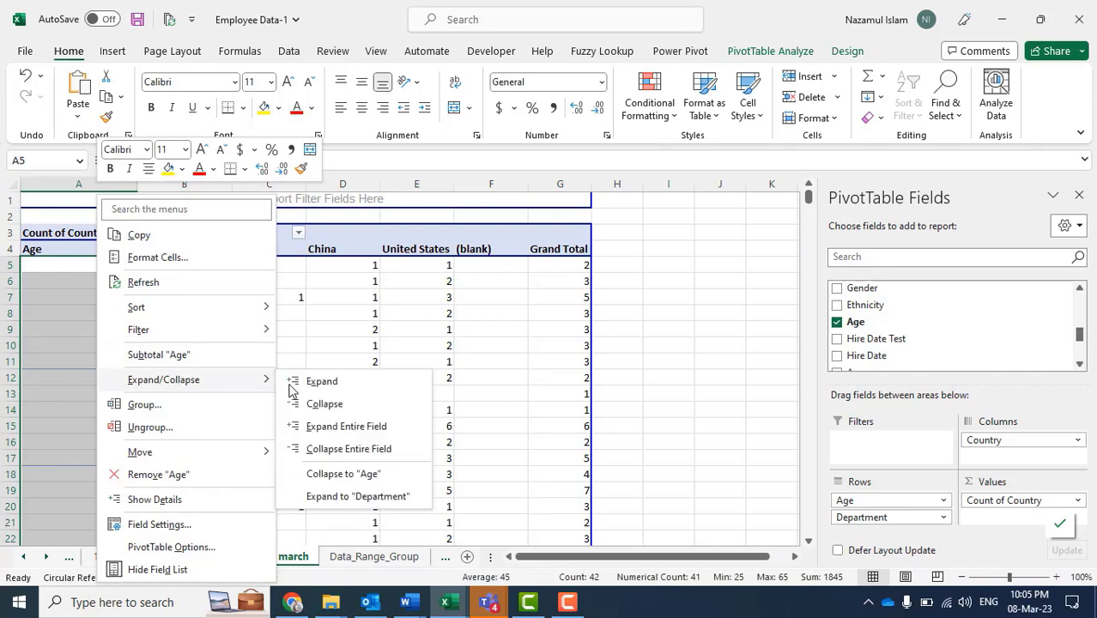
left_click(344, 455)
left_click(166, 325)
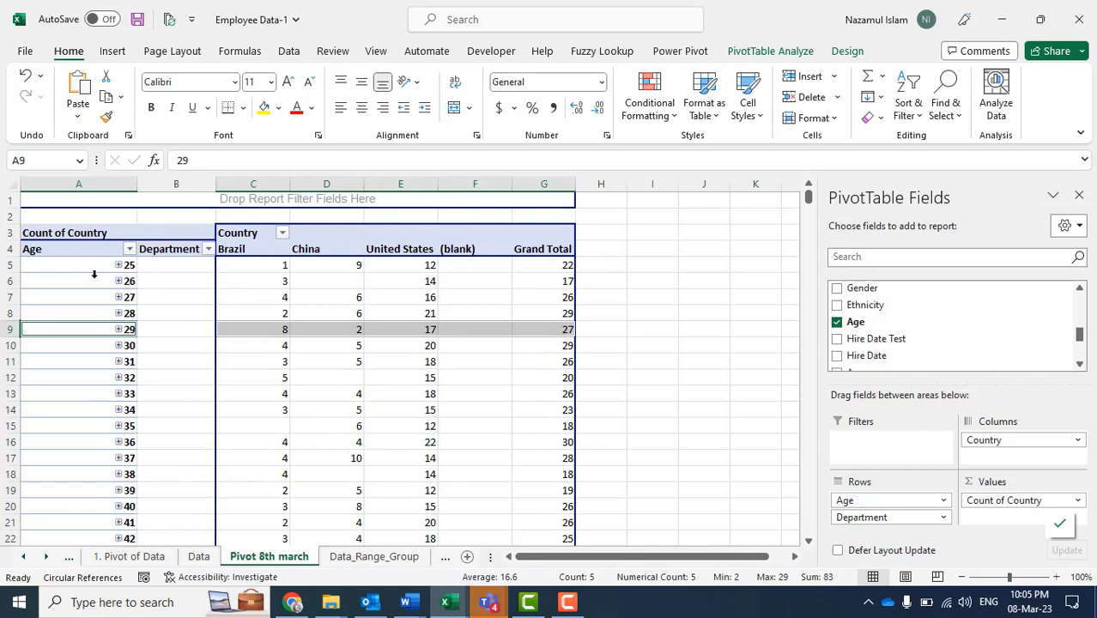
Select all the individual ages in the pivot table and look through their counts down to the grand total.
mouse_move(95, 257)
left_mouse_down()
mouse_move(93, 296)
mouse_move(90, 265)
left_mouse_up()
key("ctrl+shift+Down")
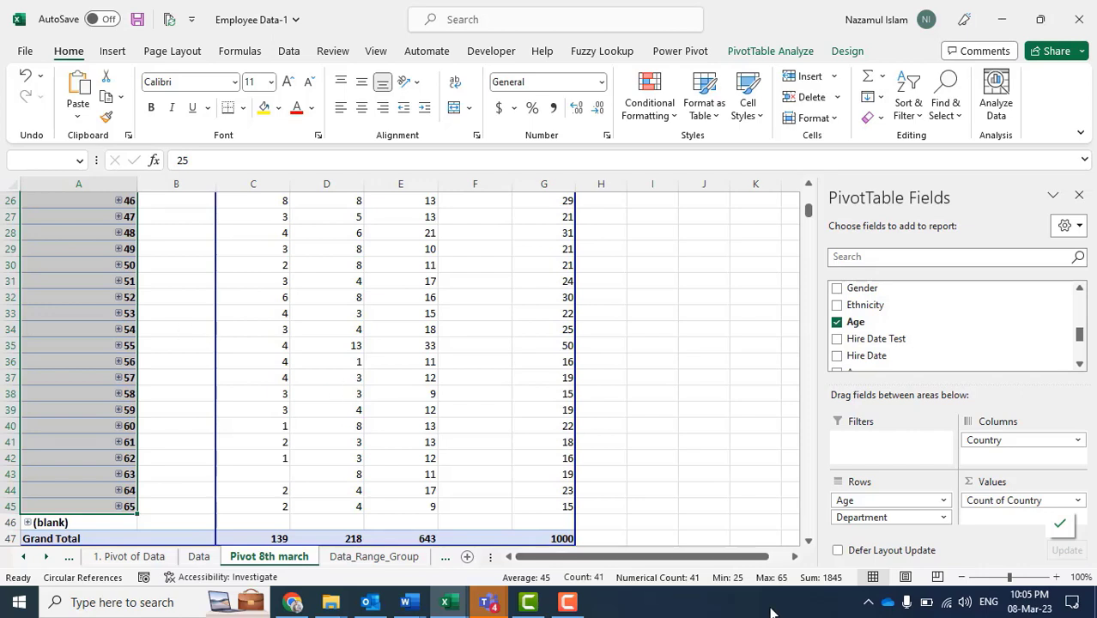
scroll(655, 392, "up", 8)
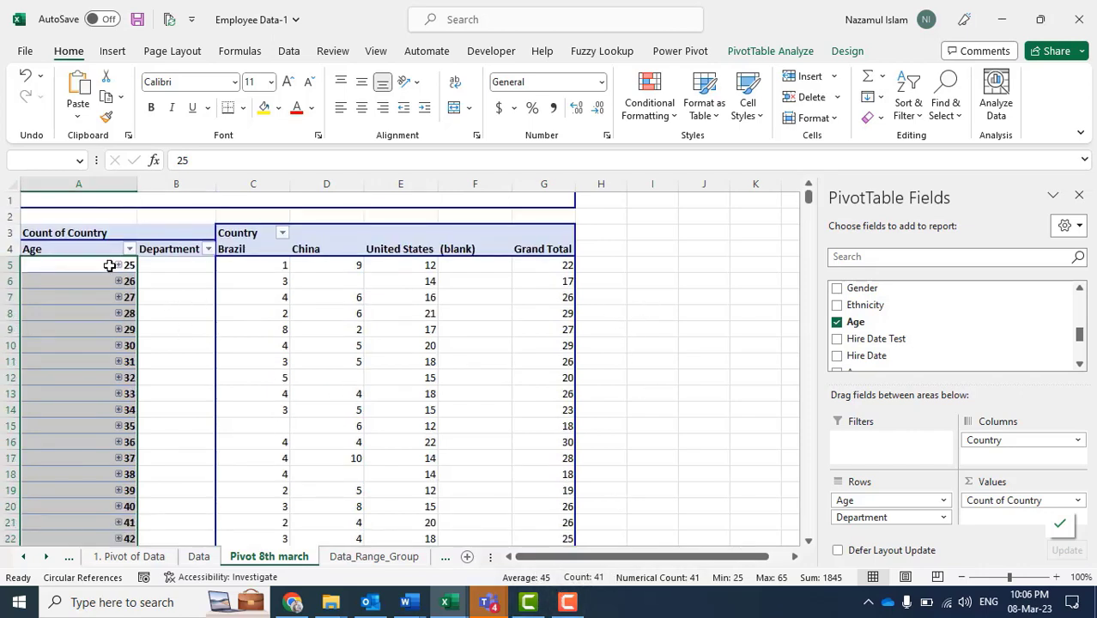
scroll(126, 485, "down", 13)
scroll(126, 485, "up", 13)
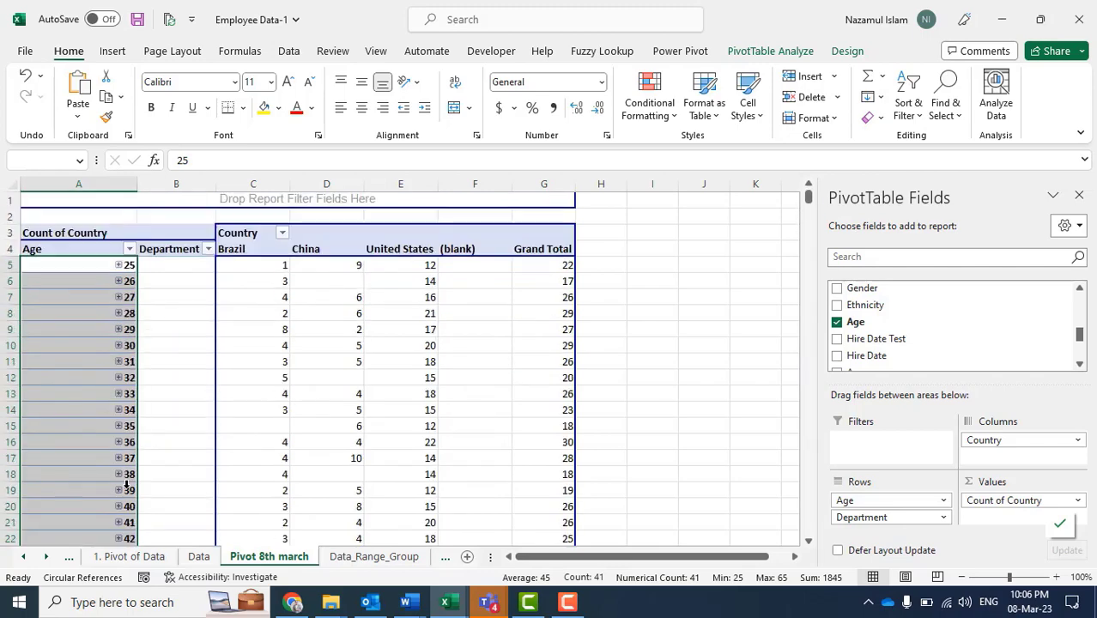
scroll(126, 485, "down", 11)
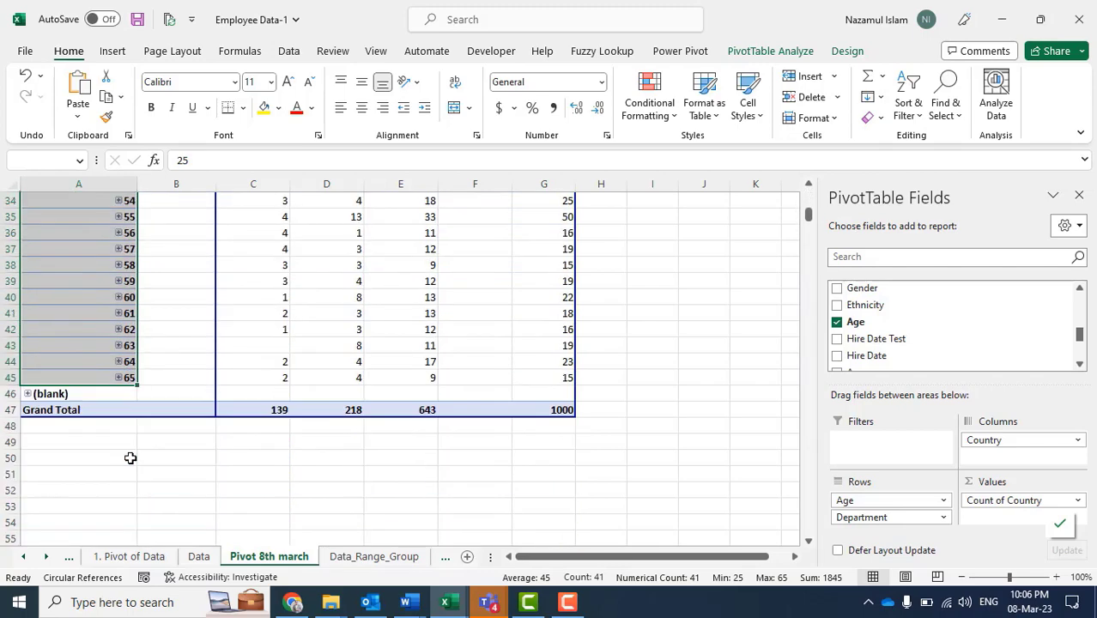
scroll(129, 458, "up", 4)
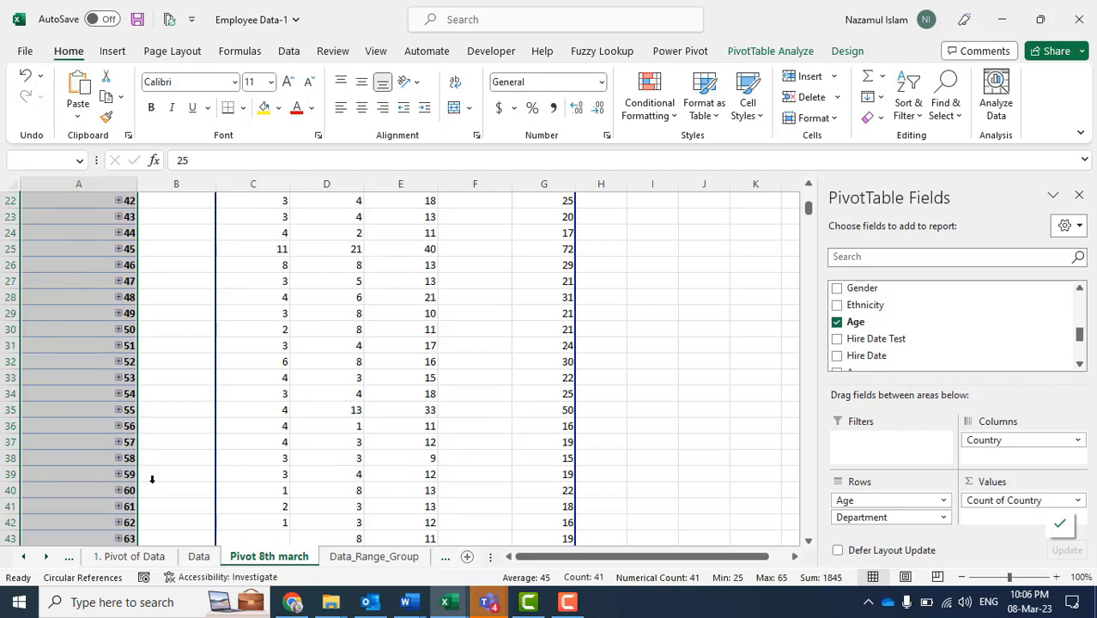
scroll(114, 393, "up", 2)
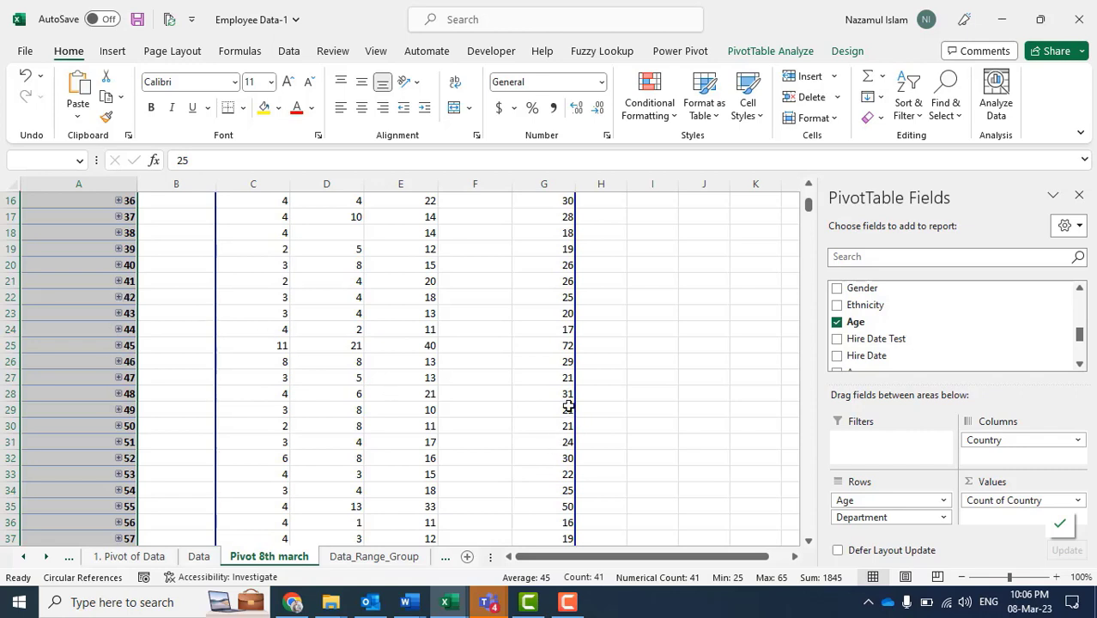
scroll(162, 351, "up", 5)
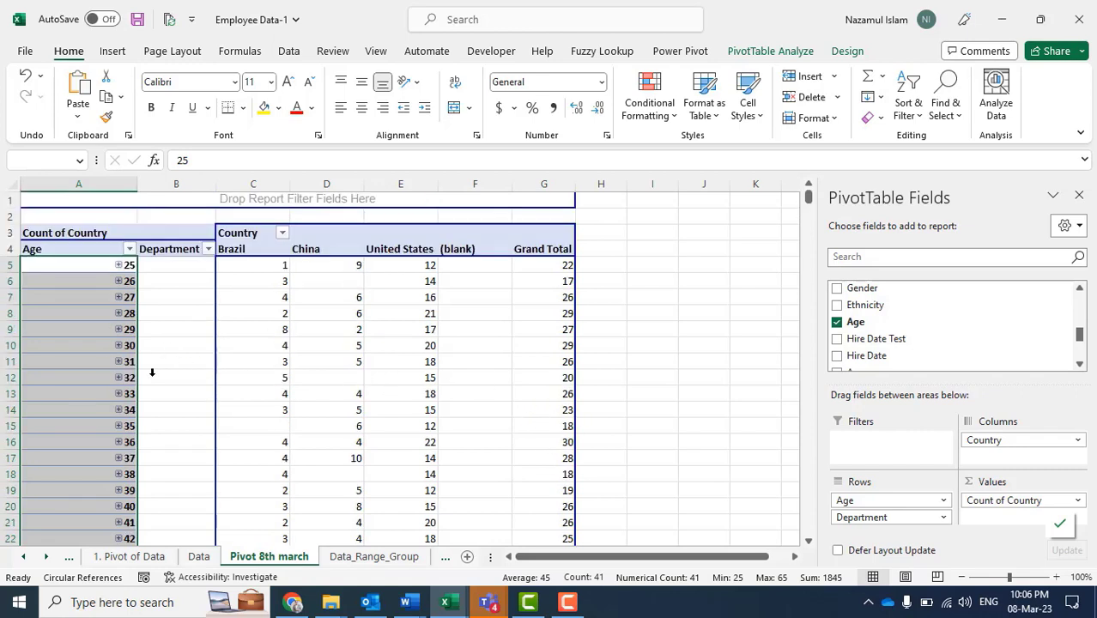
Group the pivot table's Age values from 25 to 65 in intervals of 10.
left_click(658, 330)
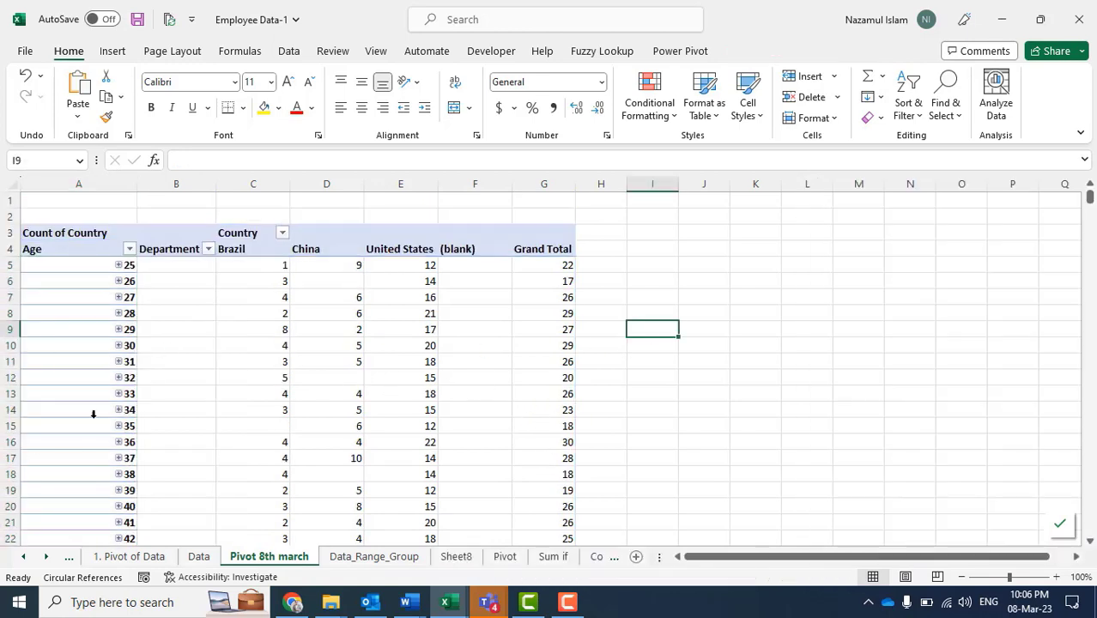
left_click(101, 328)
right_click(105, 330)
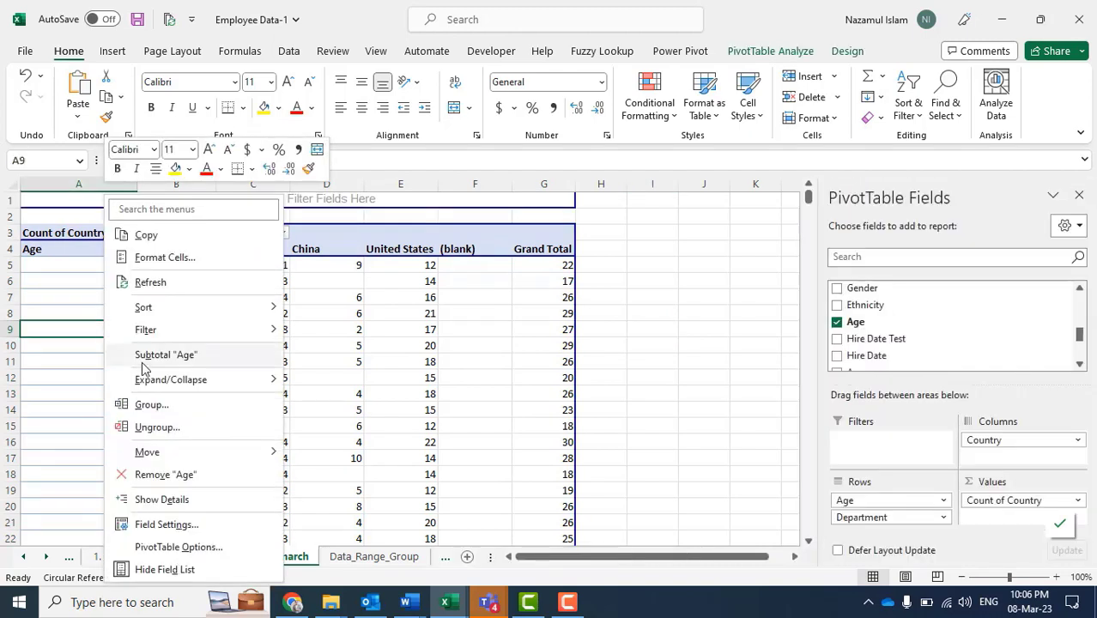
left_click(156, 420)
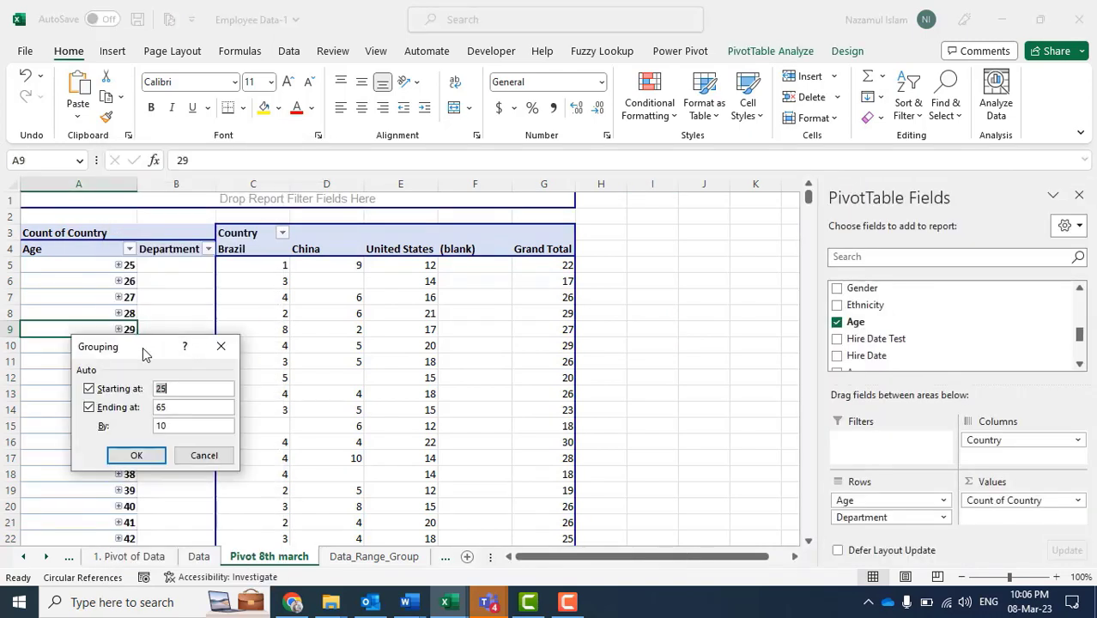
left_click_drag(145, 348, 669, 253)
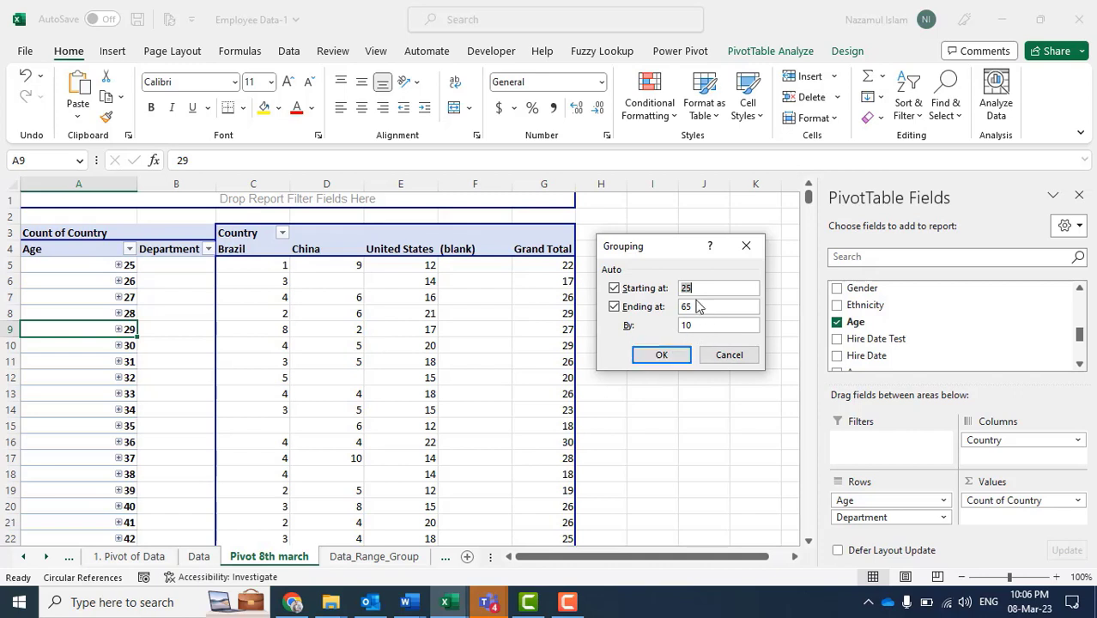
left_click(662, 355)
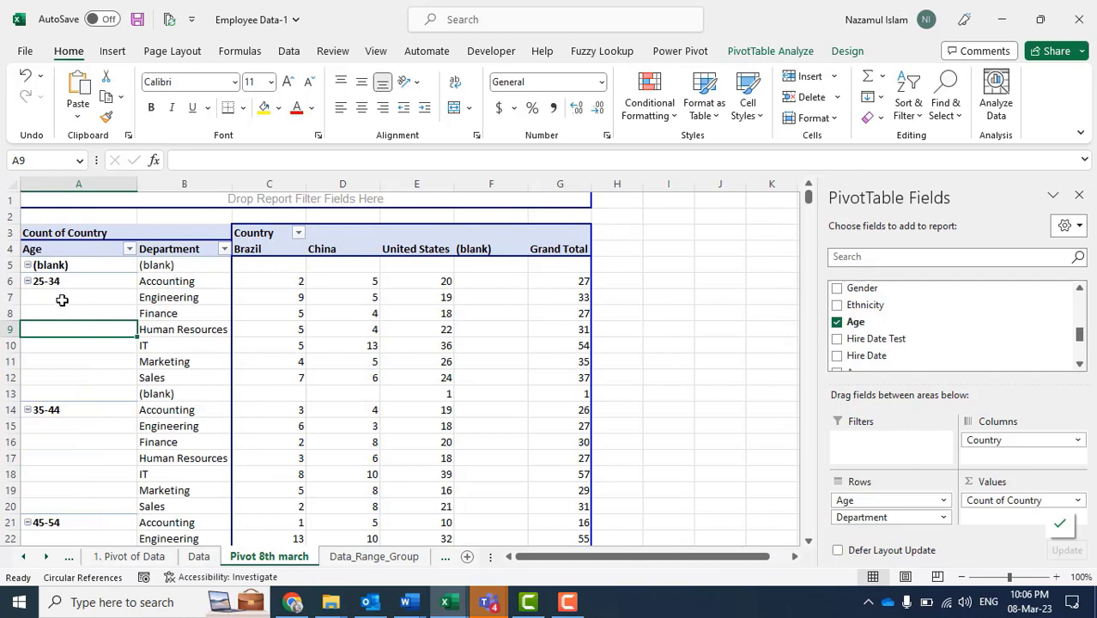
left_click(63, 285)
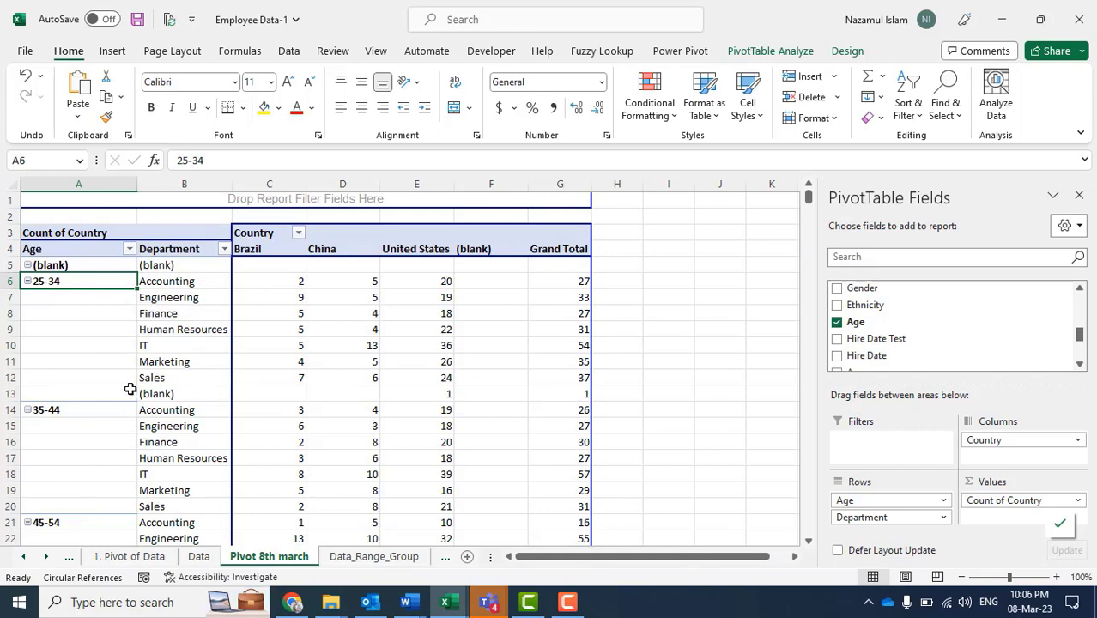
Remove the Department field from the pivot table's rows so that only the age ranges remain.
left_click(81, 273)
left_click(214, 313)
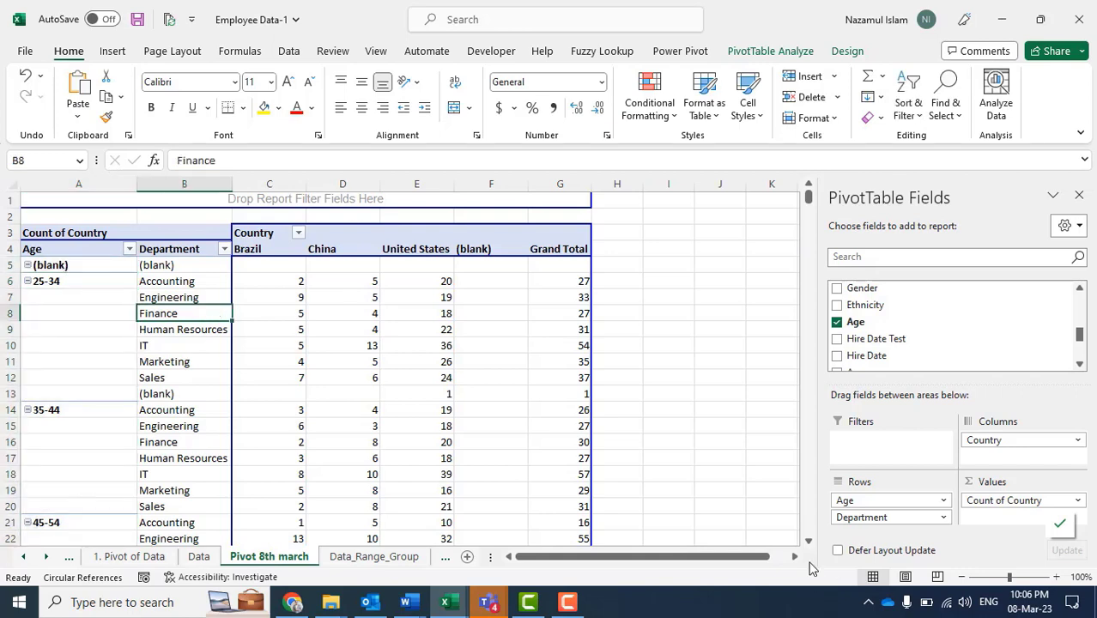
left_click(870, 517)
left_click(870, 478)
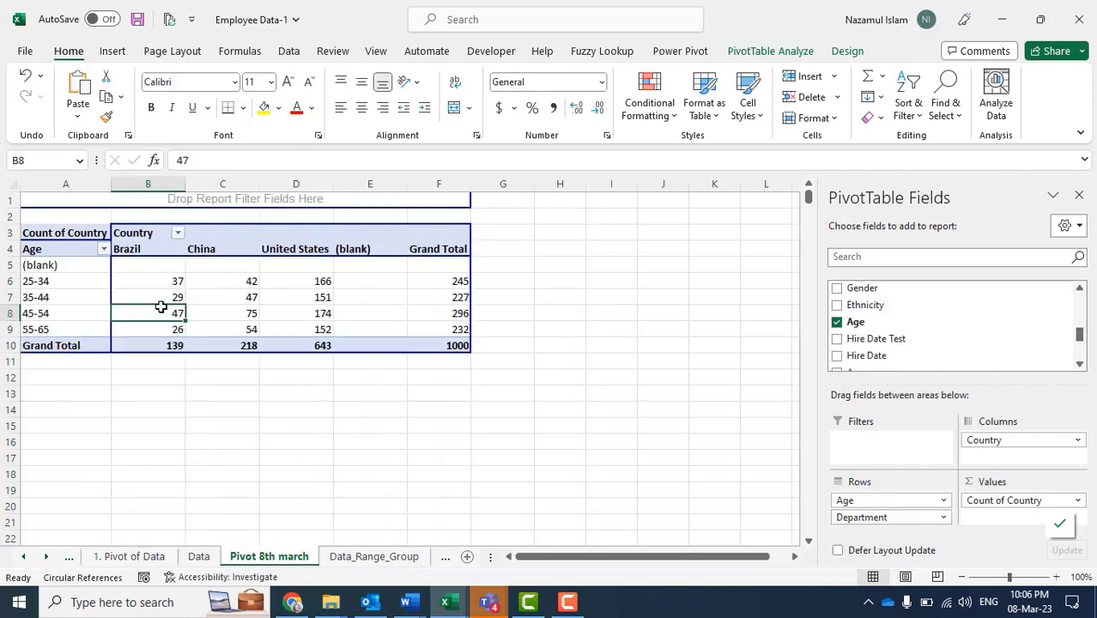
left_click(81, 394)
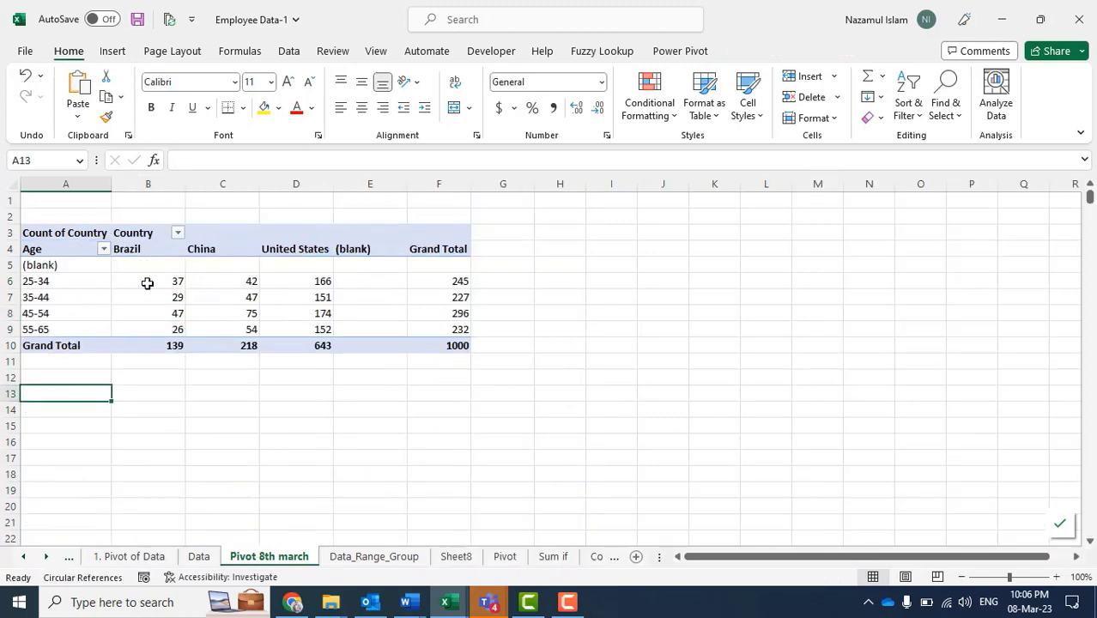
Examine the country counts and the age ranges from 25-34 to 55-65 in the pivot table.
left_click_drag(148, 283, 434, 329)
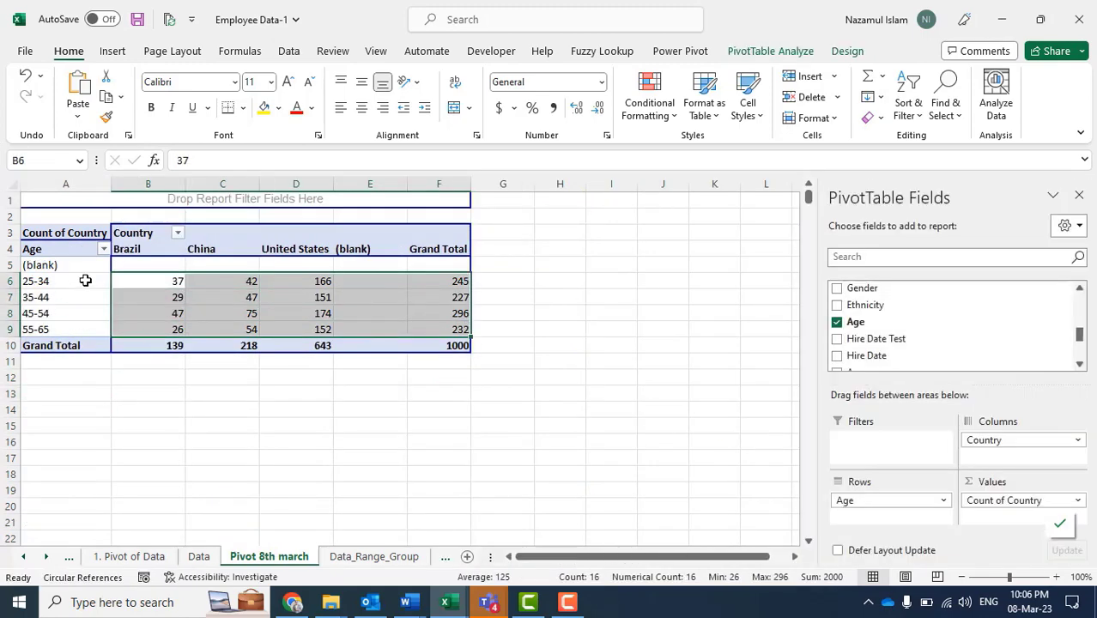
left_click_drag(85, 281, 79, 324)
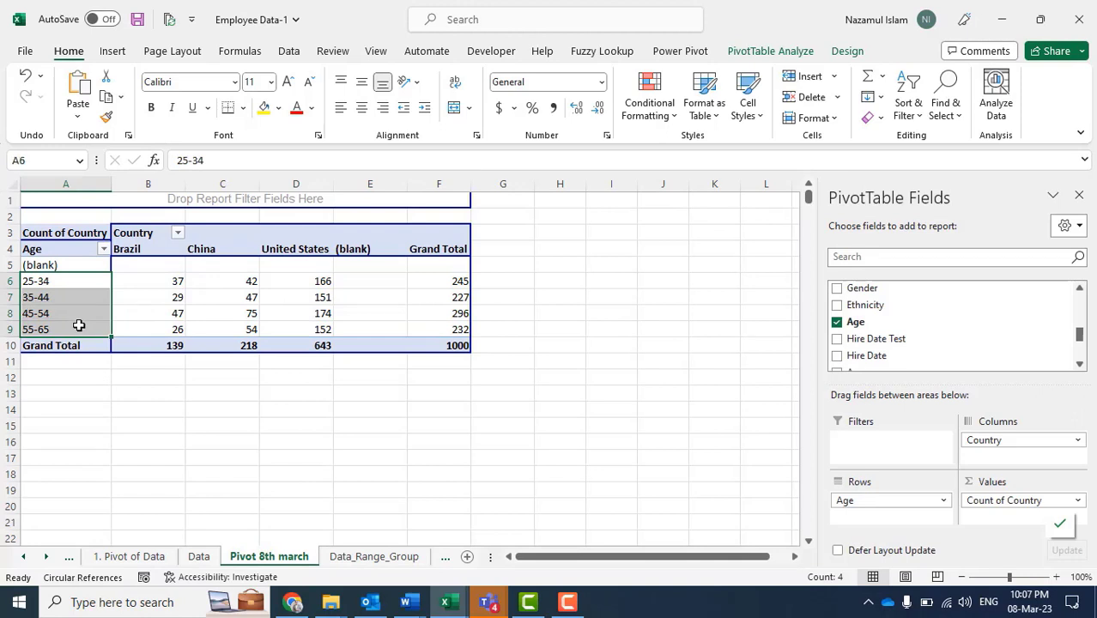
left_click(78, 288)
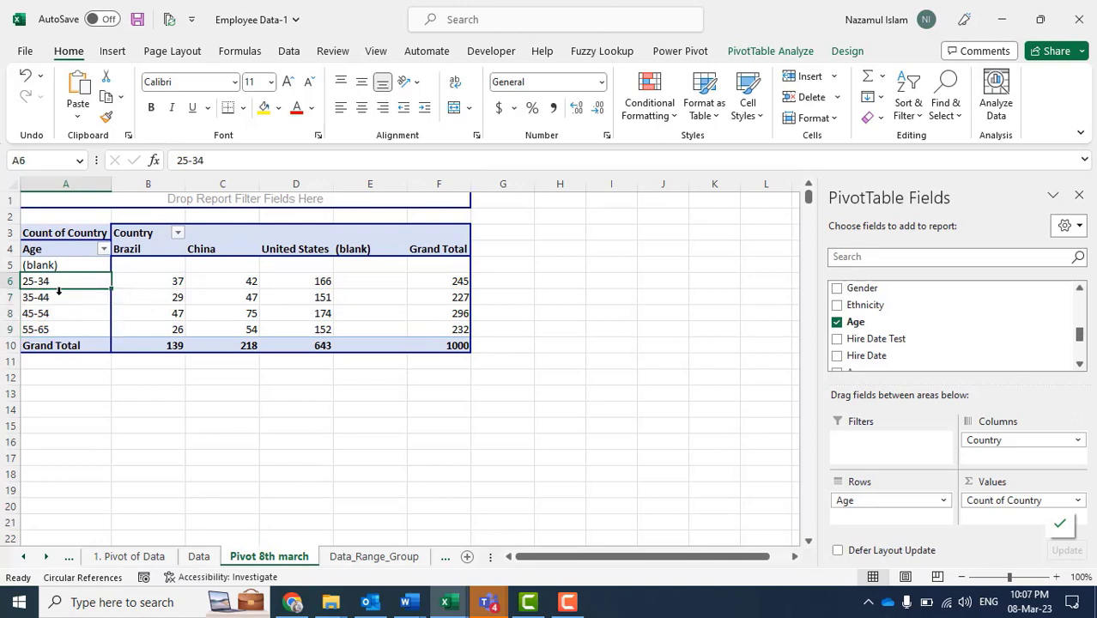
left_click_drag(66, 281, 63, 330)
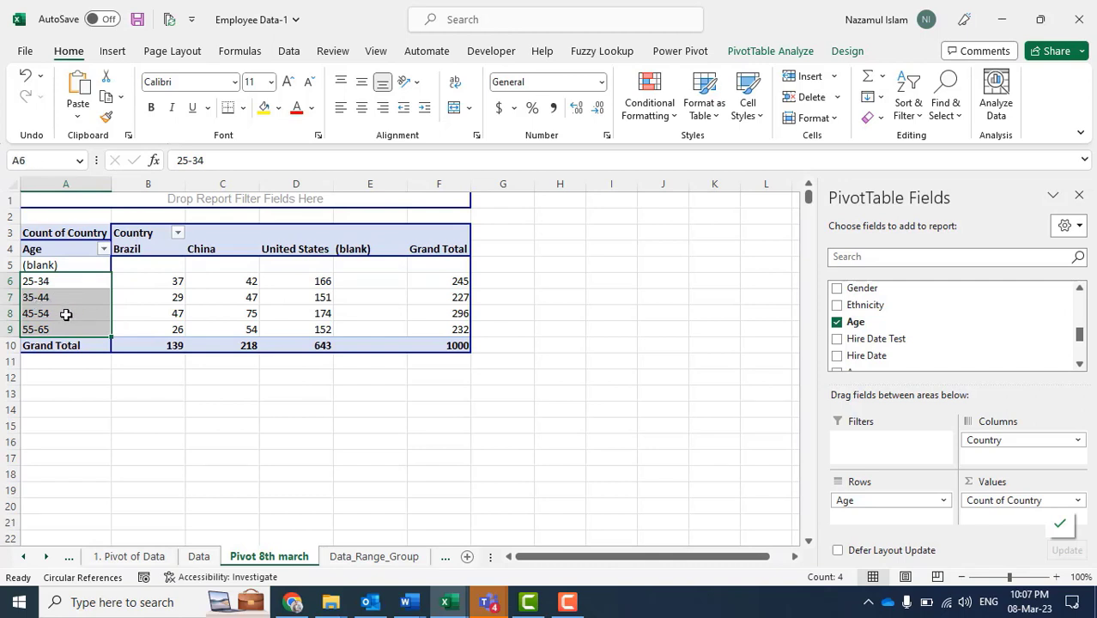
left_click_drag(57, 335, 73, 312)
left_click(73, 311)
left_click(498, 351)
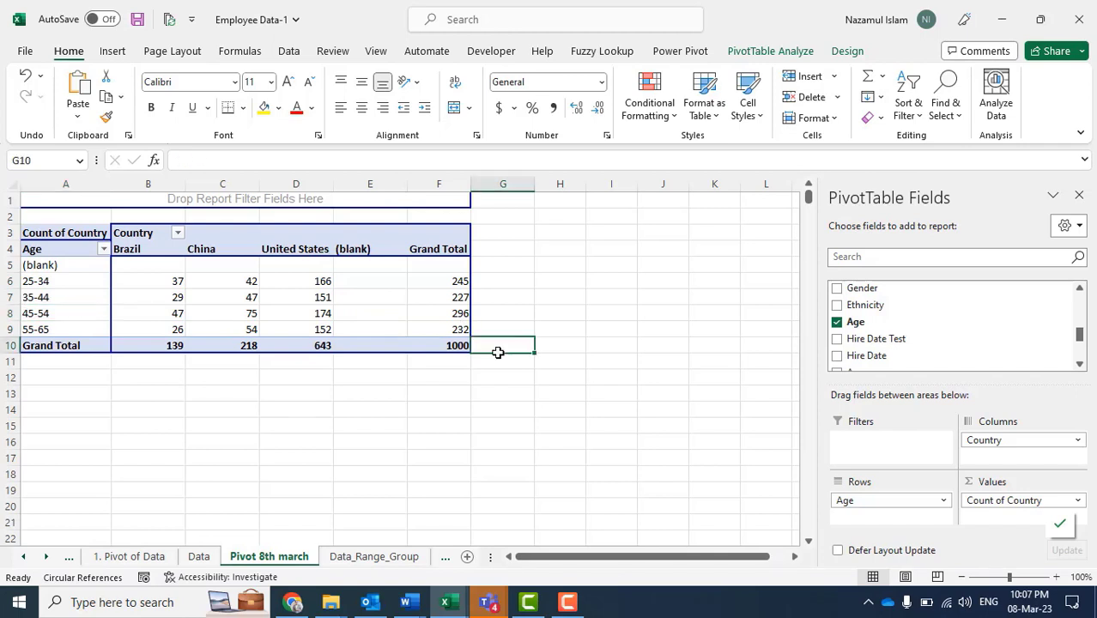
Apply orange gradient data bars to the Grand Total values of the four age groups in F6:F9.
left_click_drag(460, 284, 461, 332)
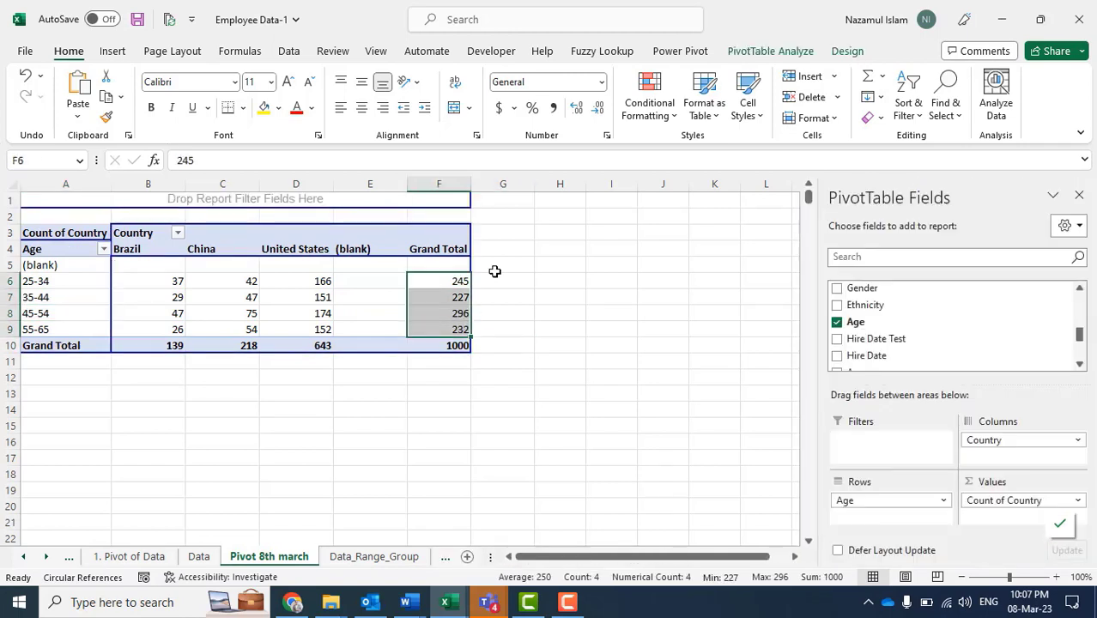
left_click(649, 105)
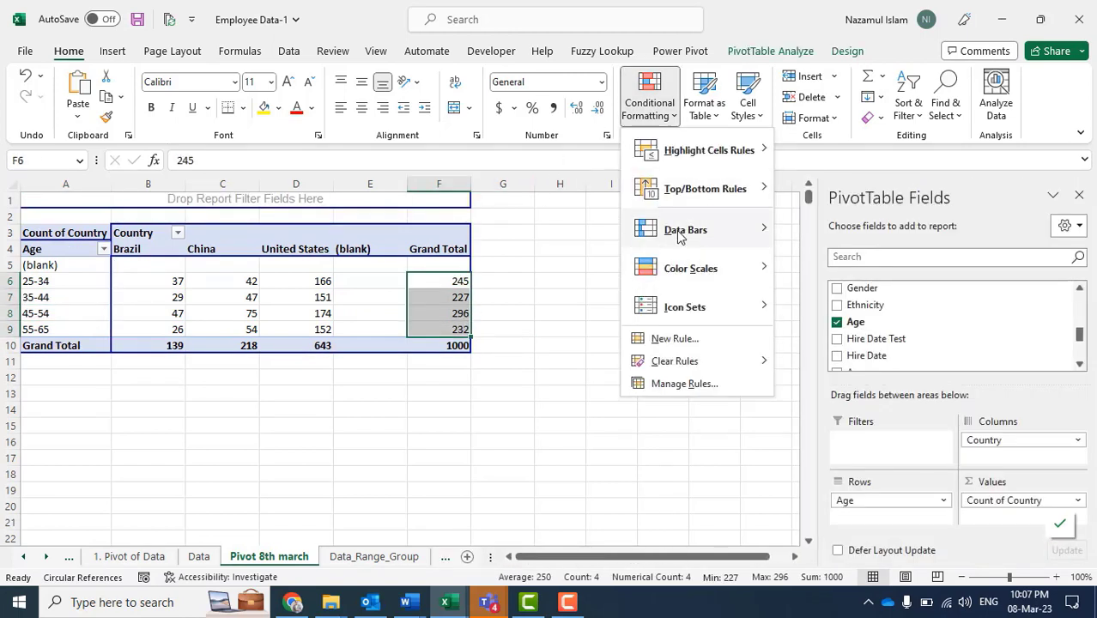
mouse_move(693, 235)
left_click(792, 281)
left_click(613, 359)
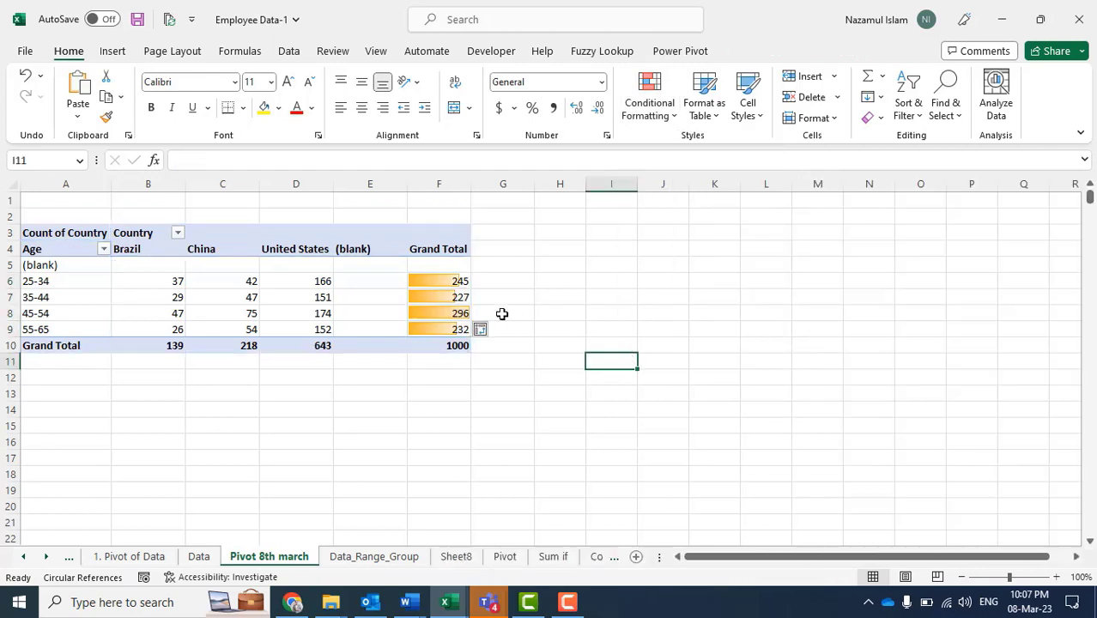
Widen the Grand Total column F of the pivot table so the data bars have more room.
left_click(458, 315)
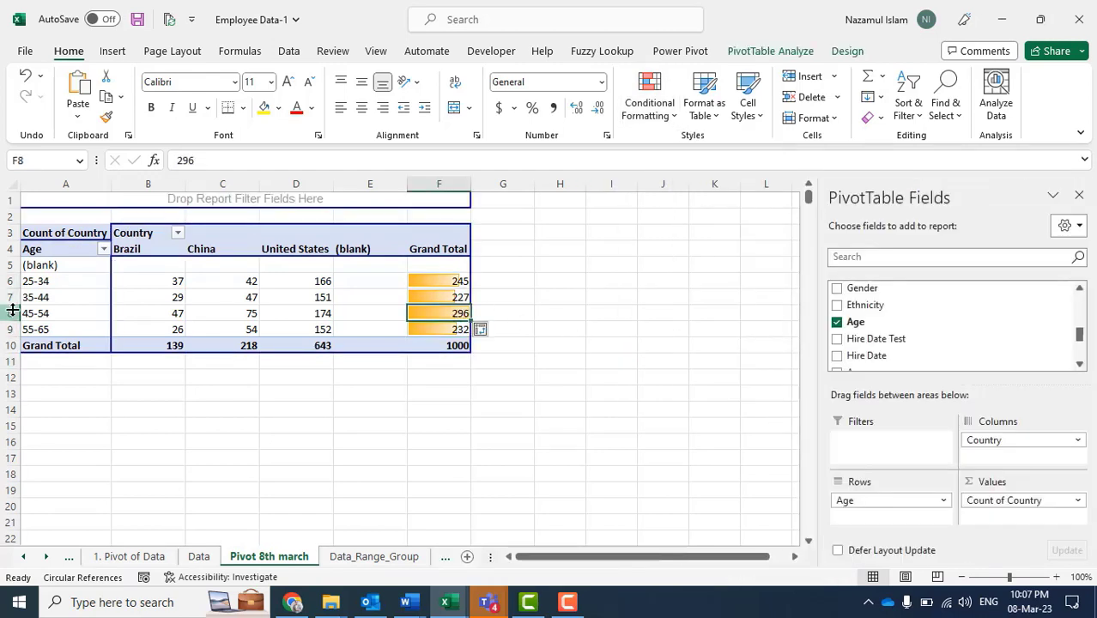
left_click(13, 313)
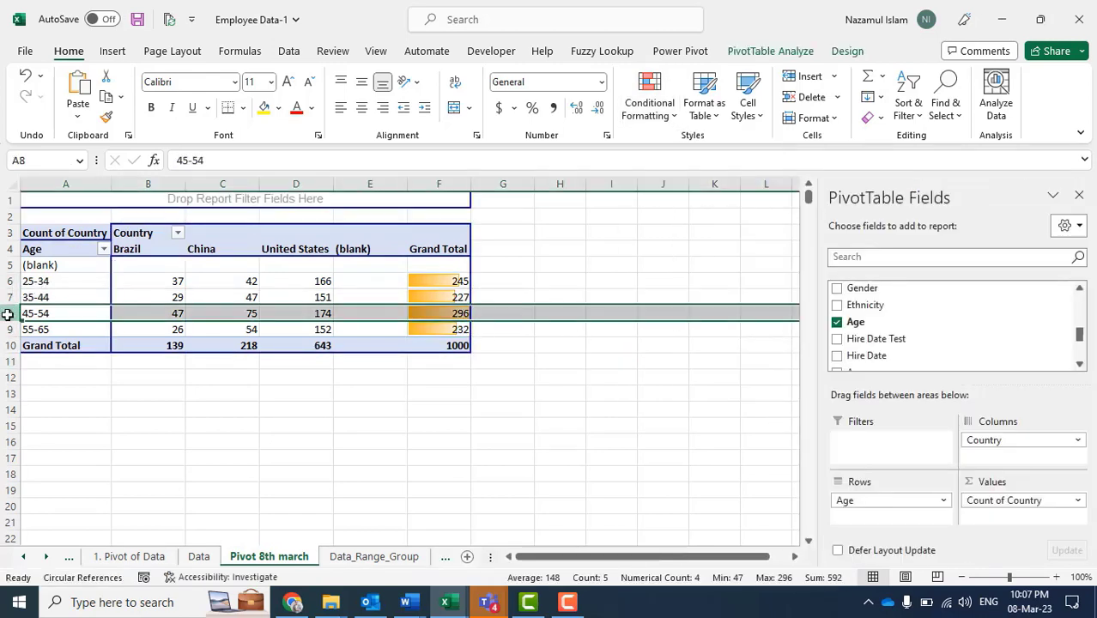
left_click(442, 311)
left_click_drag(466, 184, 494, 184)
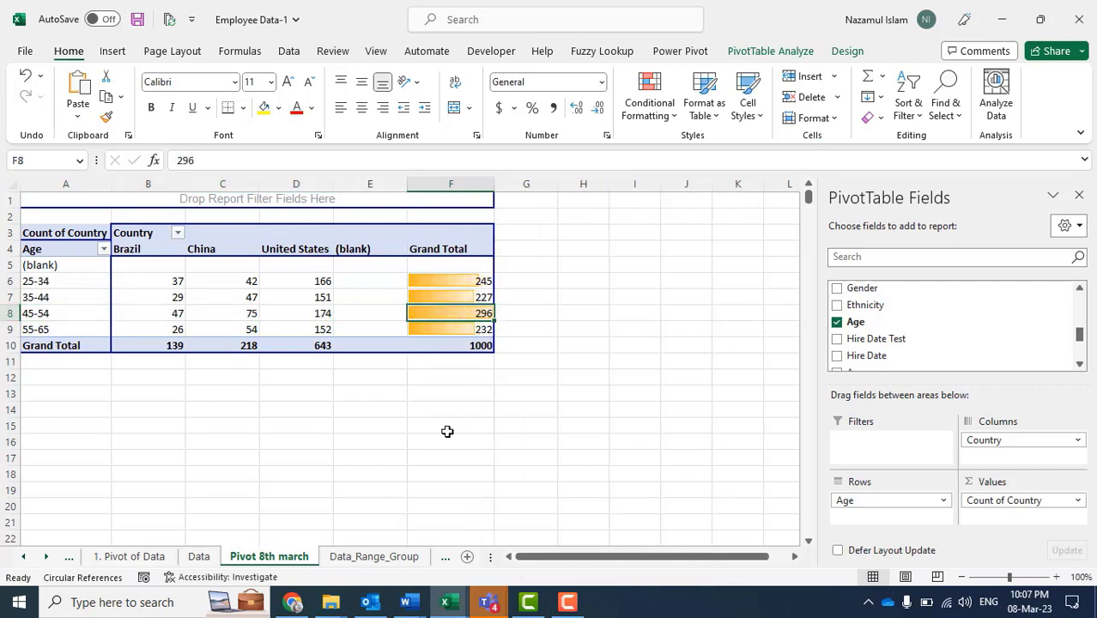
left_click(448, 429)
left_click(332, 426)
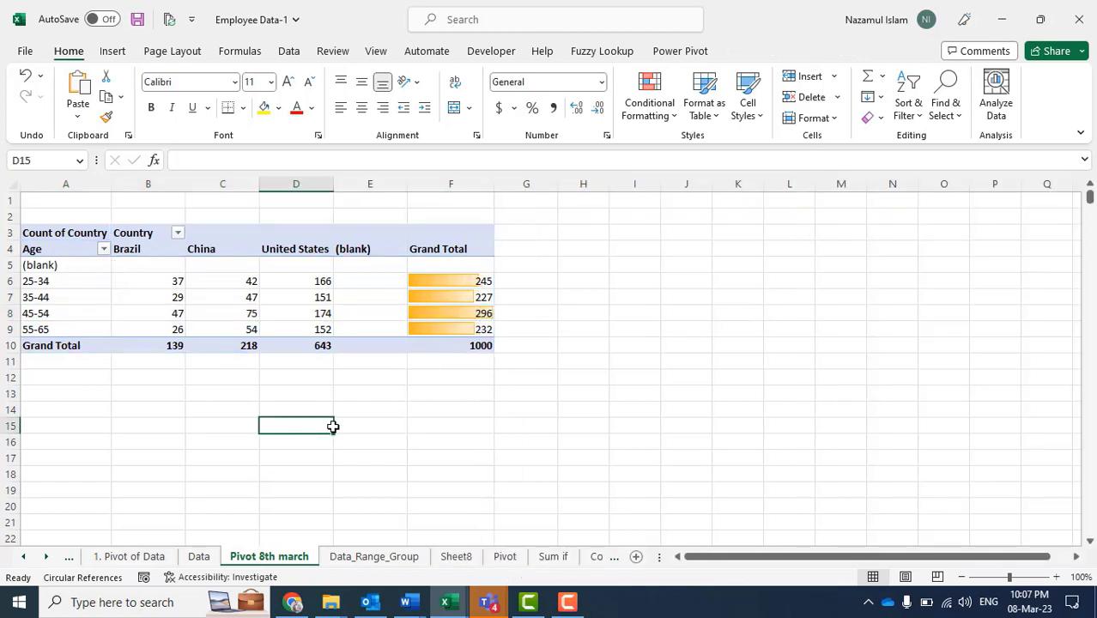
left_click(399, 414)
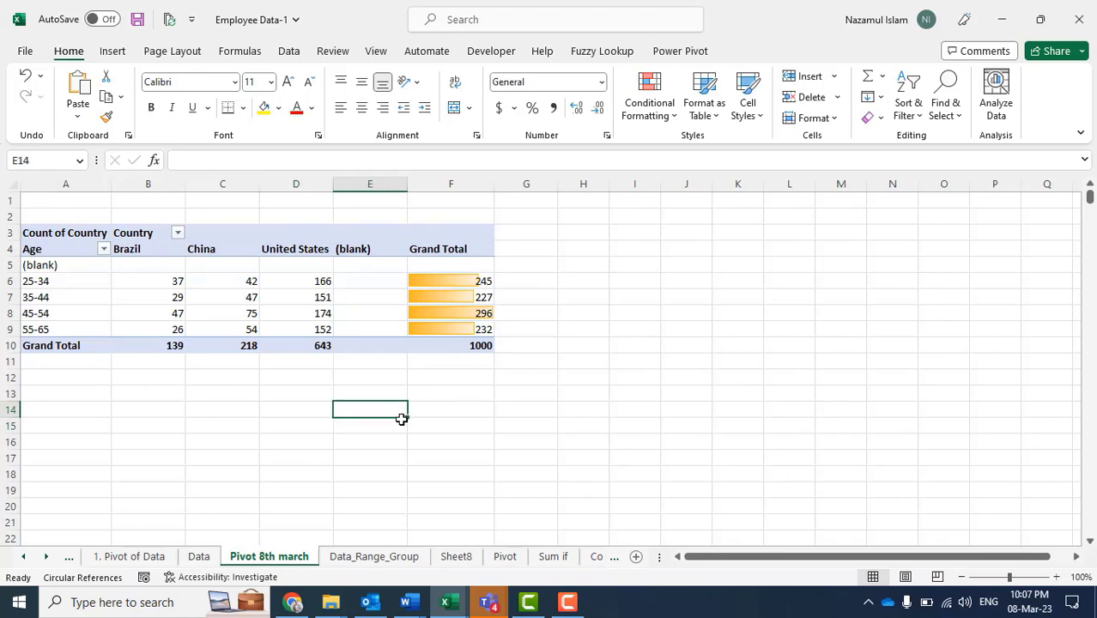
Copy the Age and Country columns from the Data_Range_Group sheet and paste them into Sheet8 starting at G1.
left_click(373, 558)
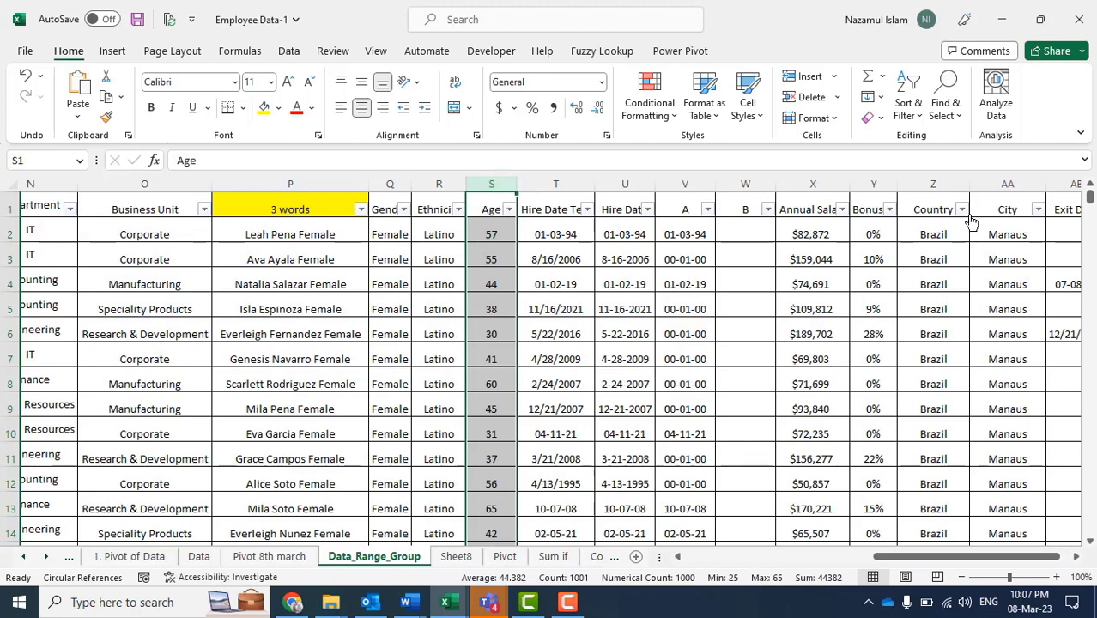
left_click(934, 183, "ctrl")
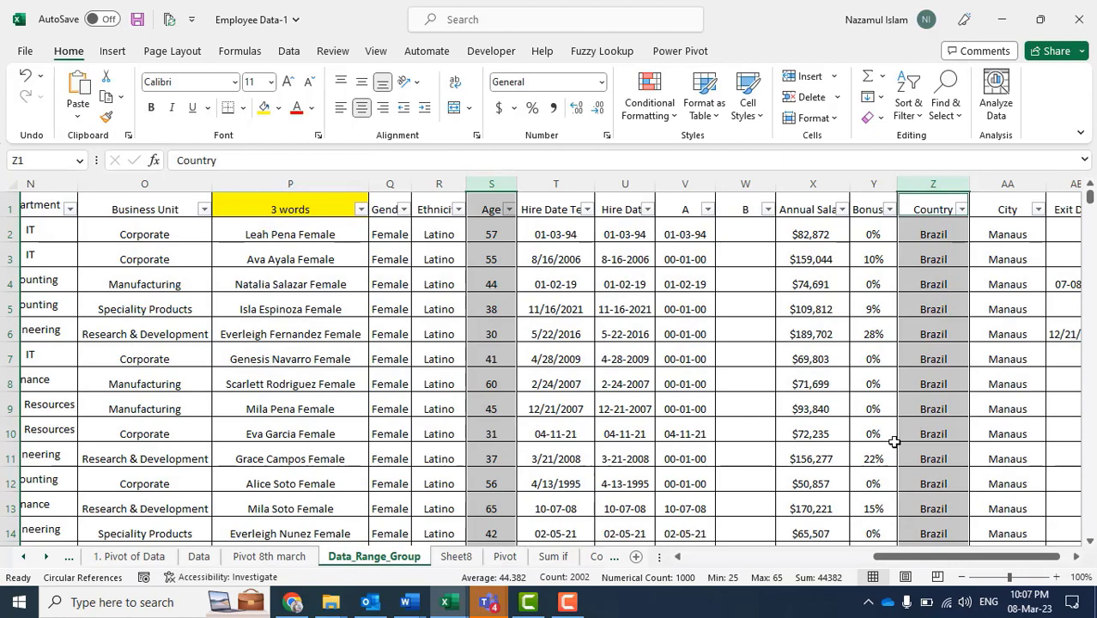
key("ctrl+c")
left_click(454, 562)
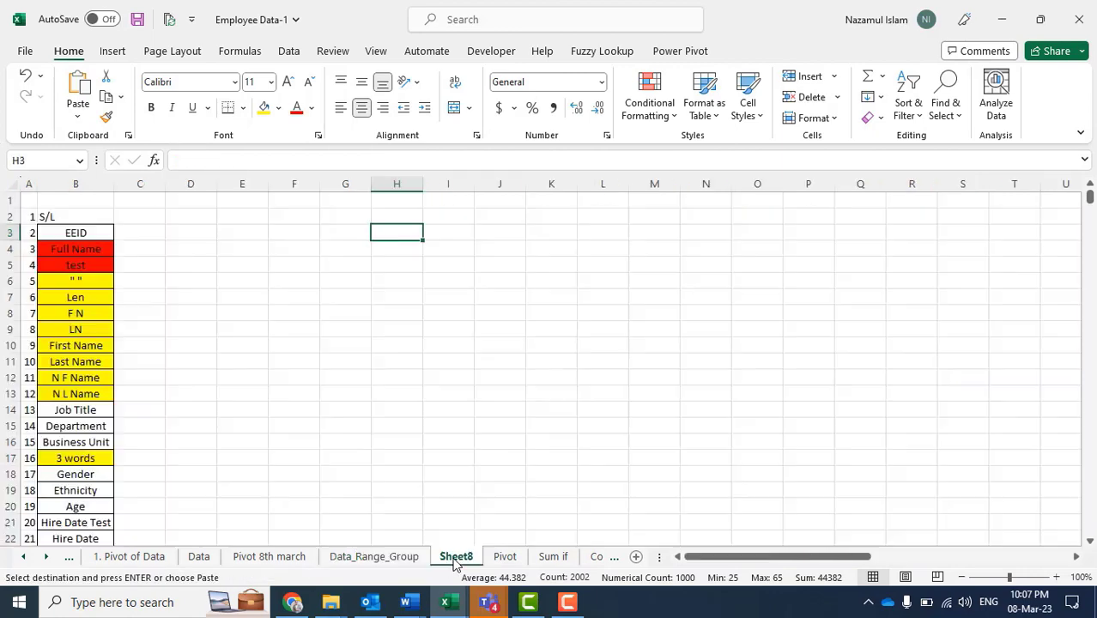
left_click(358, 200)
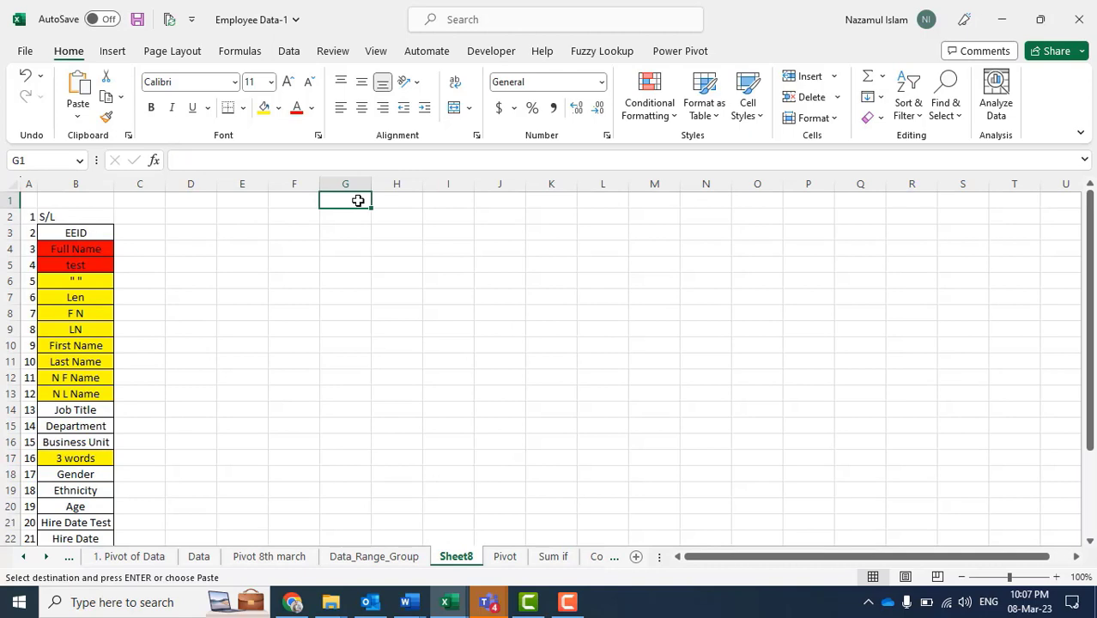
key("ctrl+v")
left_click(534, 319)
left_click(355, 204)
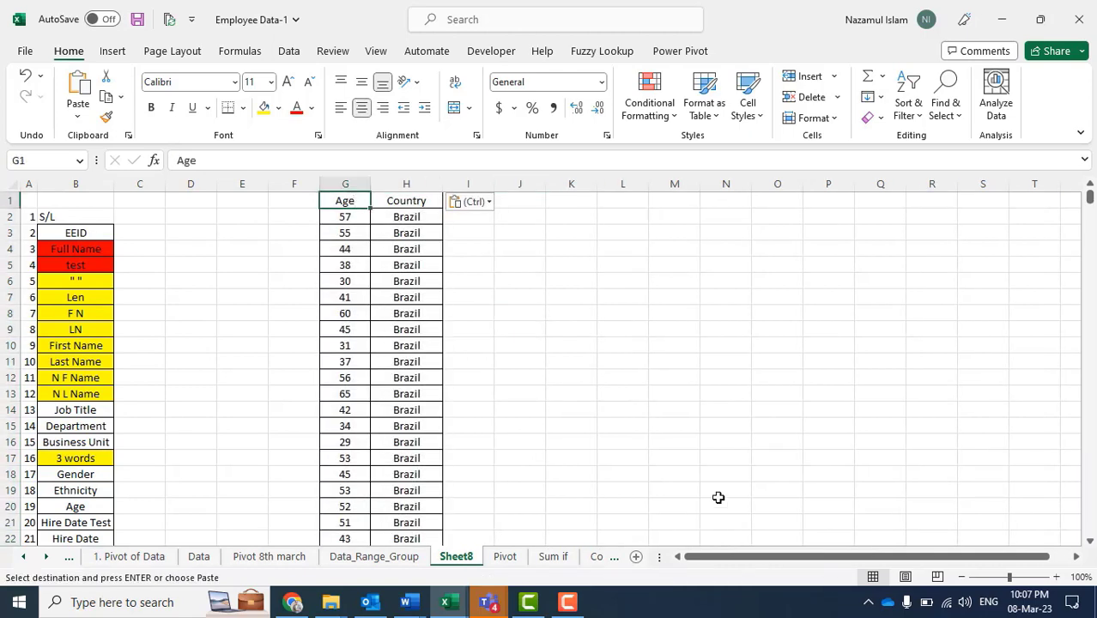
key("Down")
key("Down")
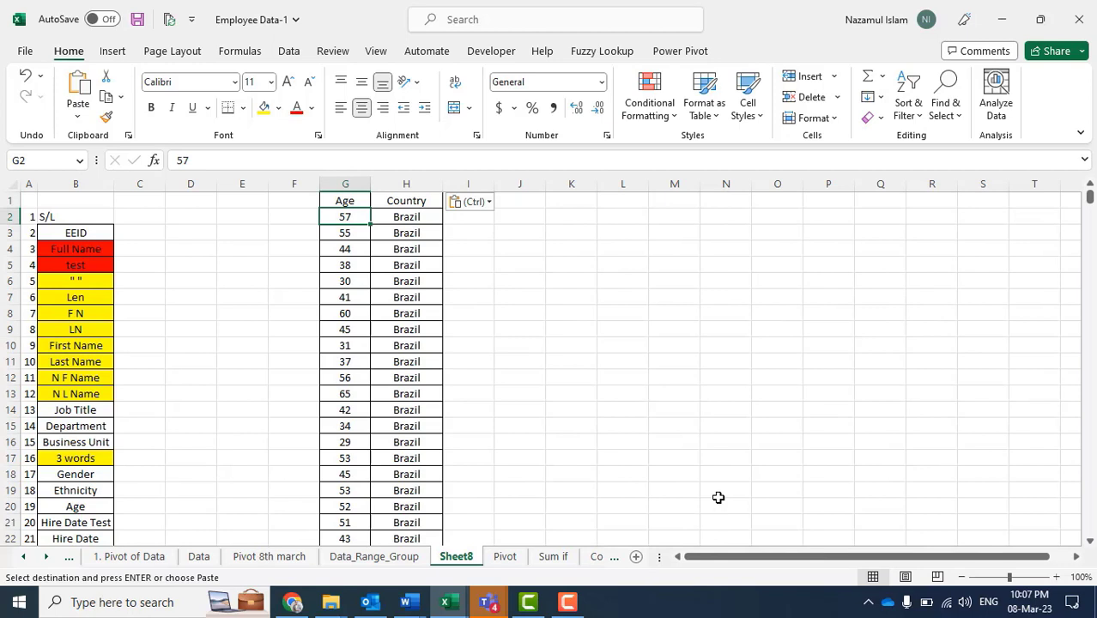
key("ctrl")
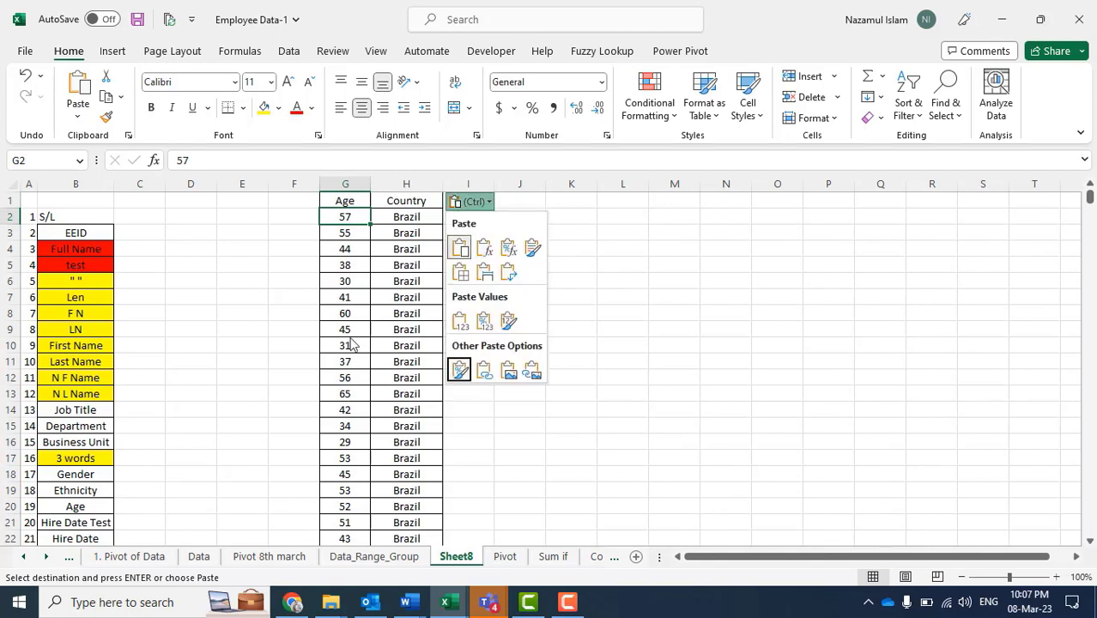
key("Escape")
Insert a Histogram chart from the Age data in column G of Sheet8, including the header.
left_click(345, 184)
left_click(349, 207)
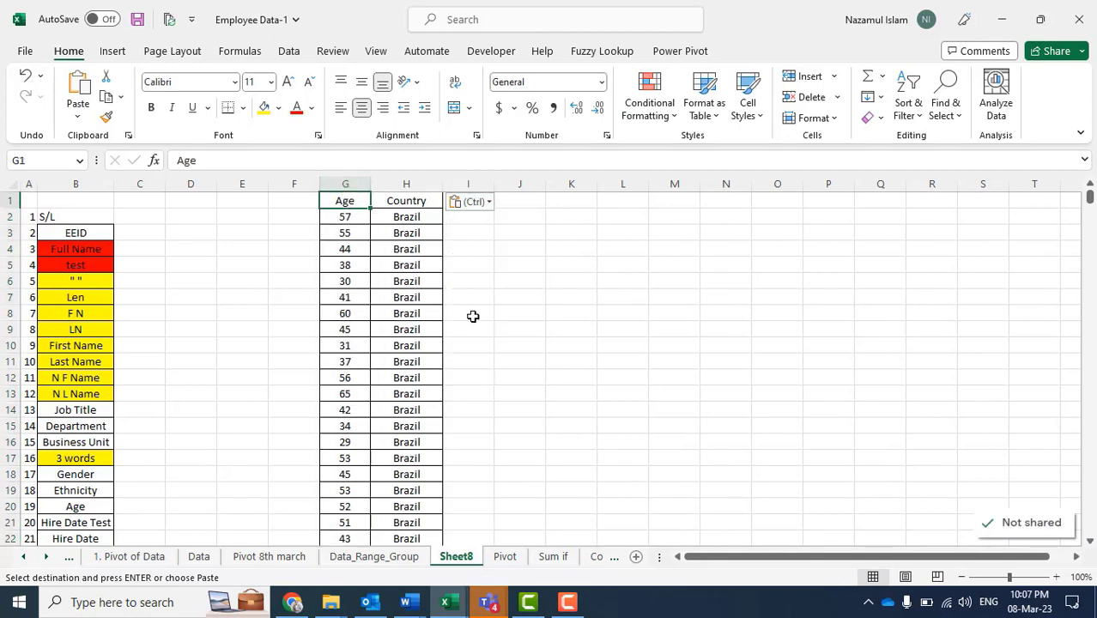
key("ctrl+shift+Down")
scroll(421, 473, "down", 1)
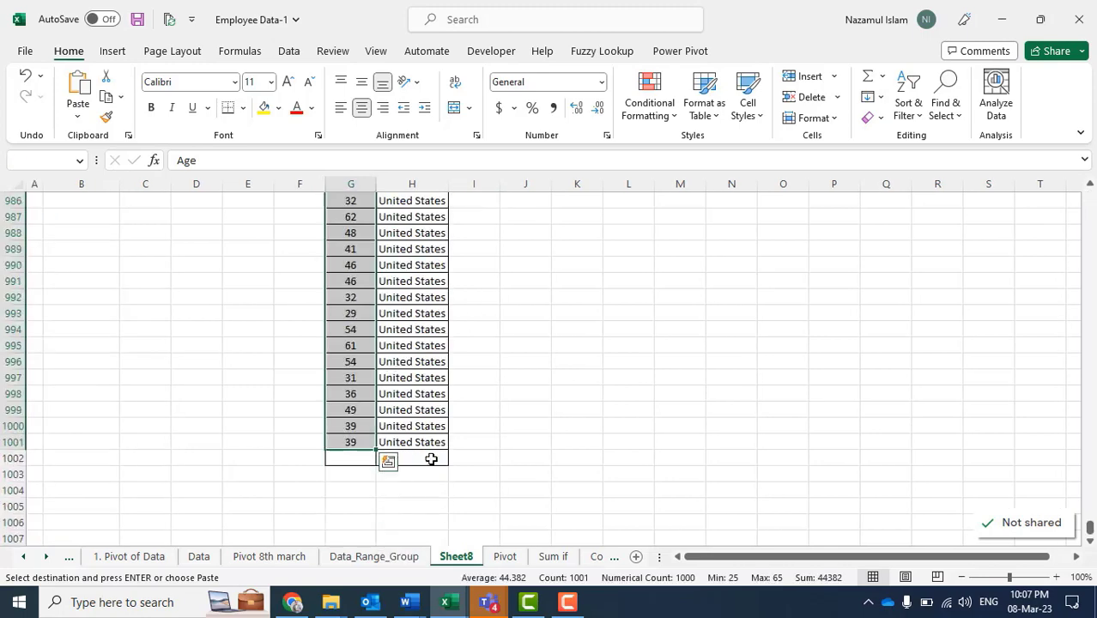
scroll(432, 458, "up", 1)
scroll(432, 459, "up", 5)
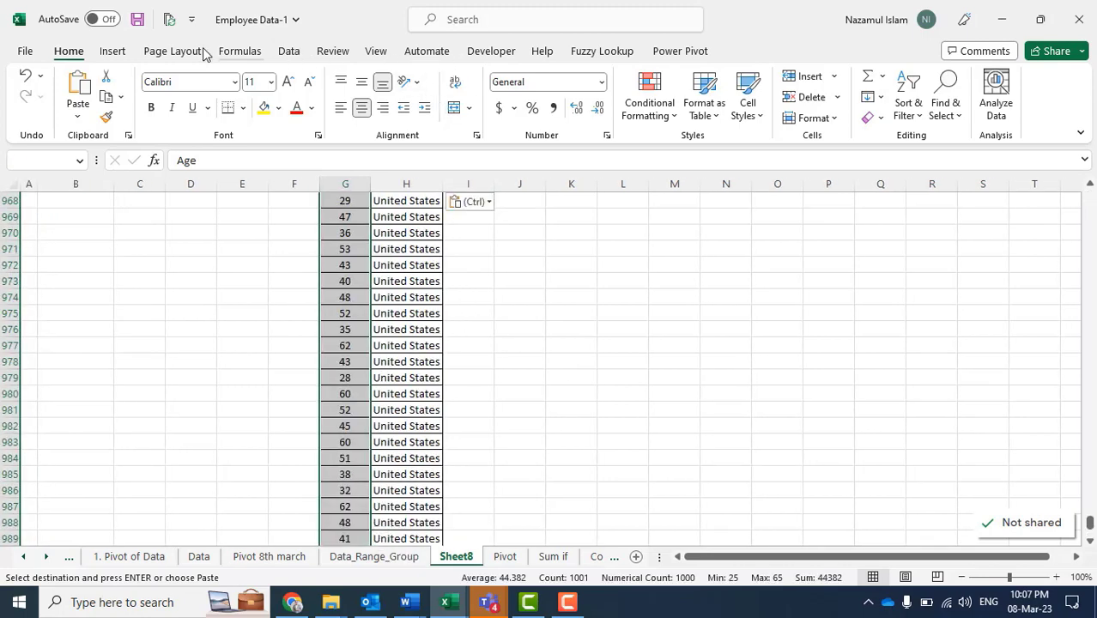
left_click(111, 53)
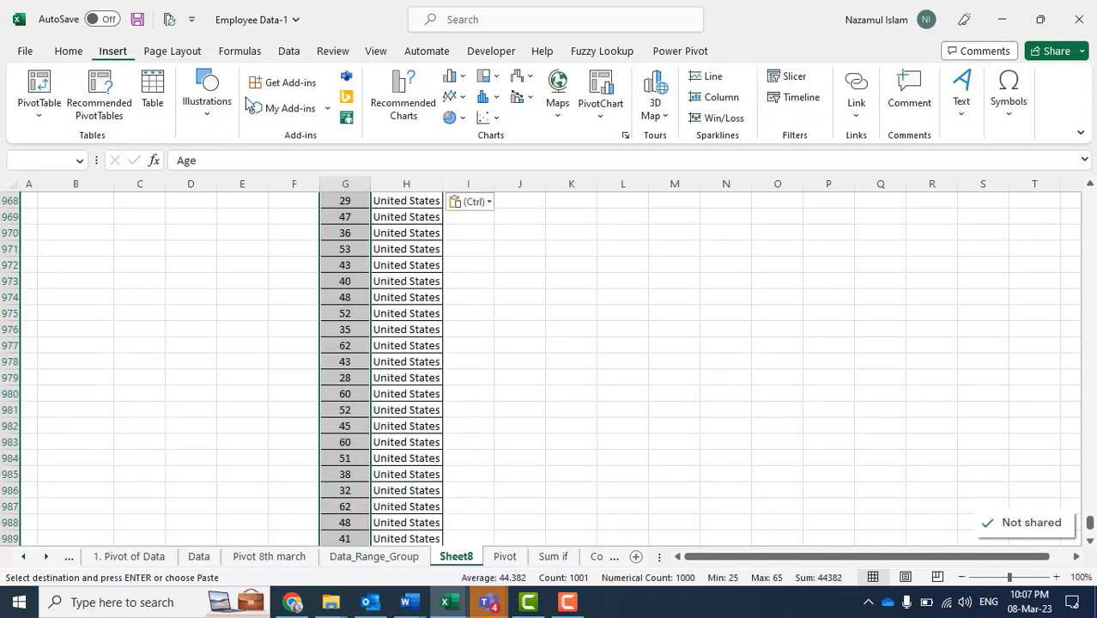
left_click(400, 101)
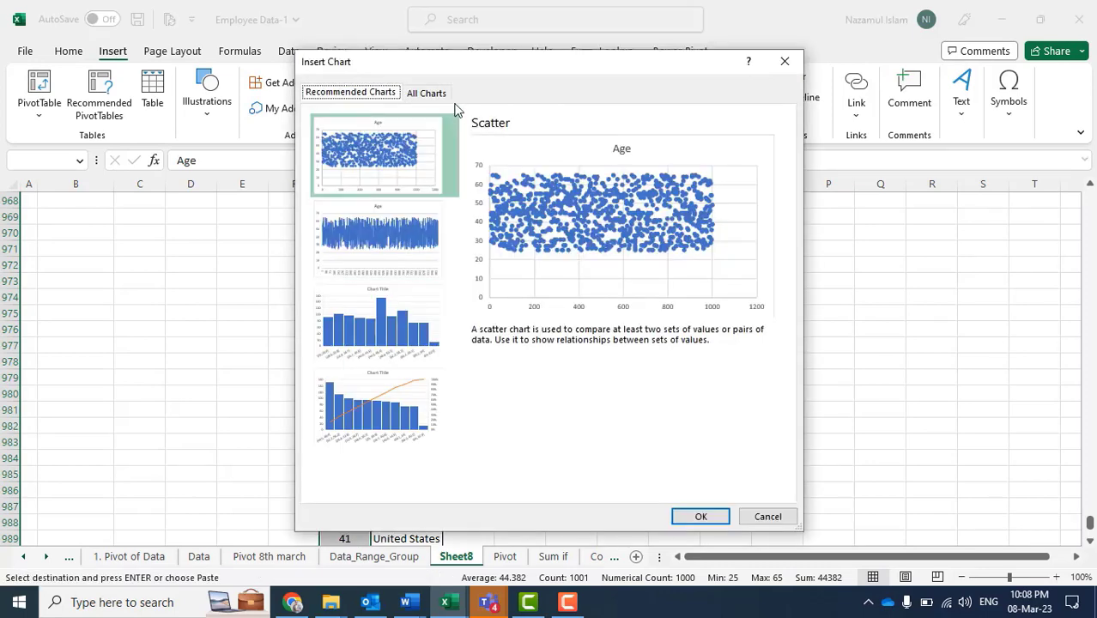
left_click(428, 92)
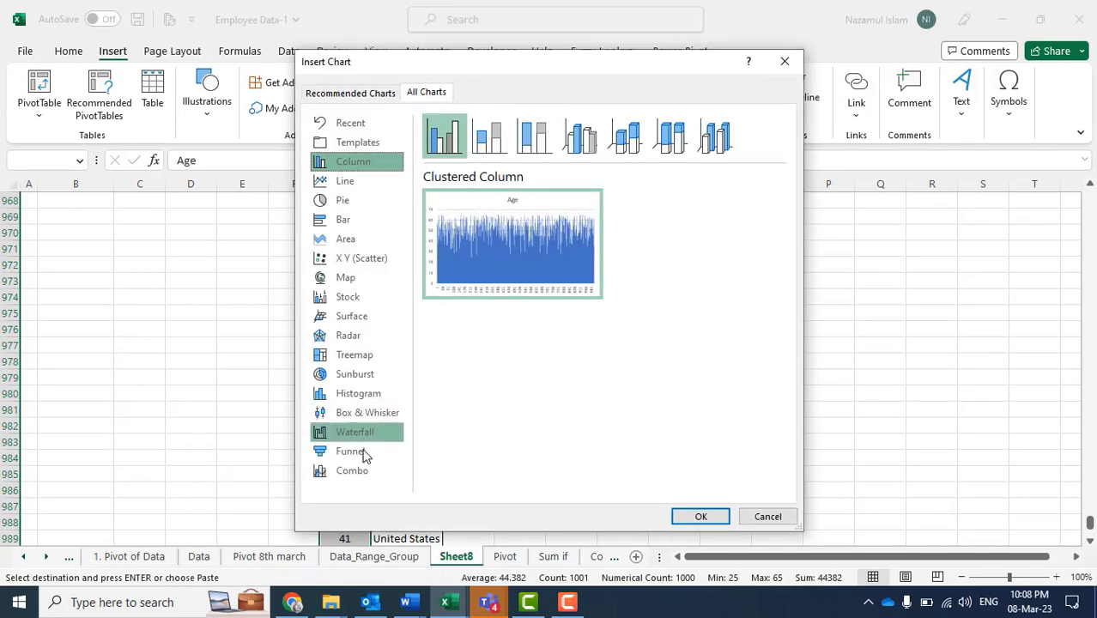
left_click(378, 395)
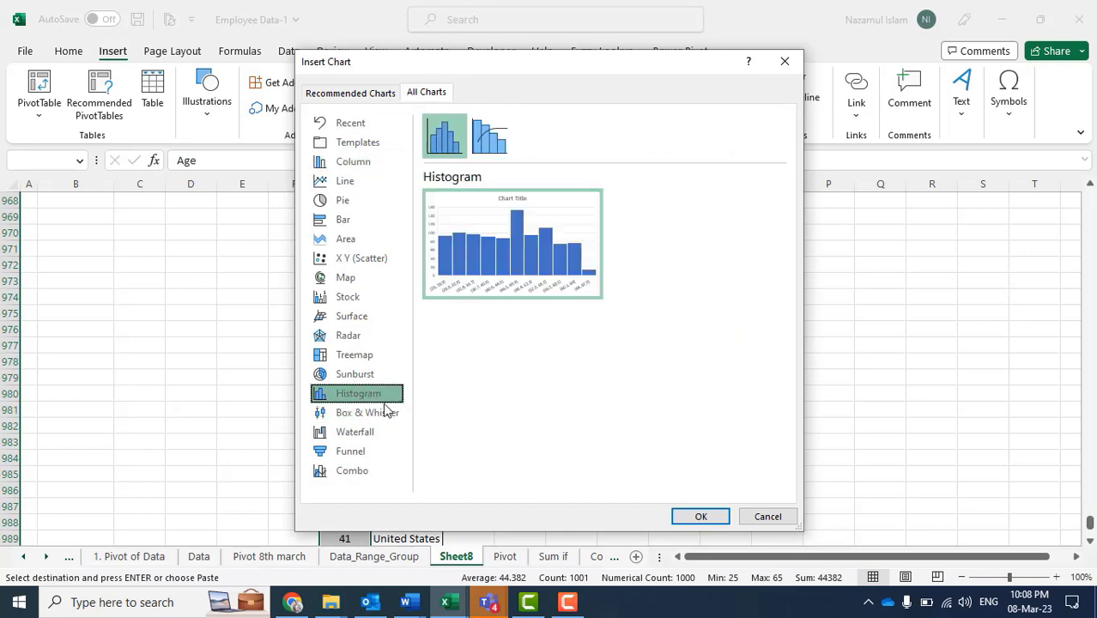
left_click_drag(645, 70, 877, 87)
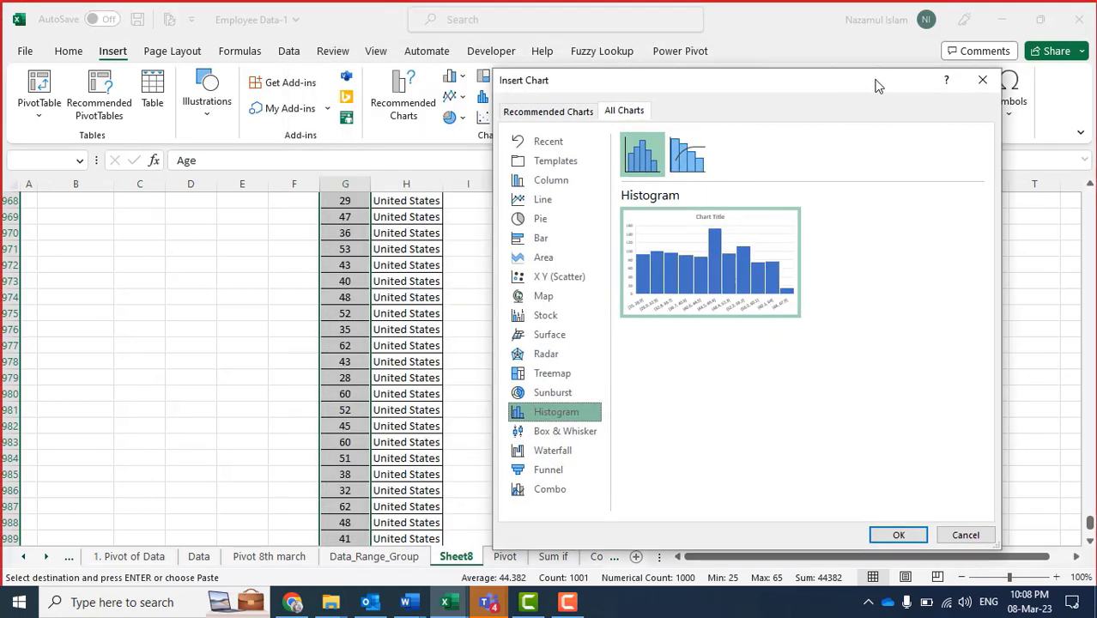
left_click(934, 533)
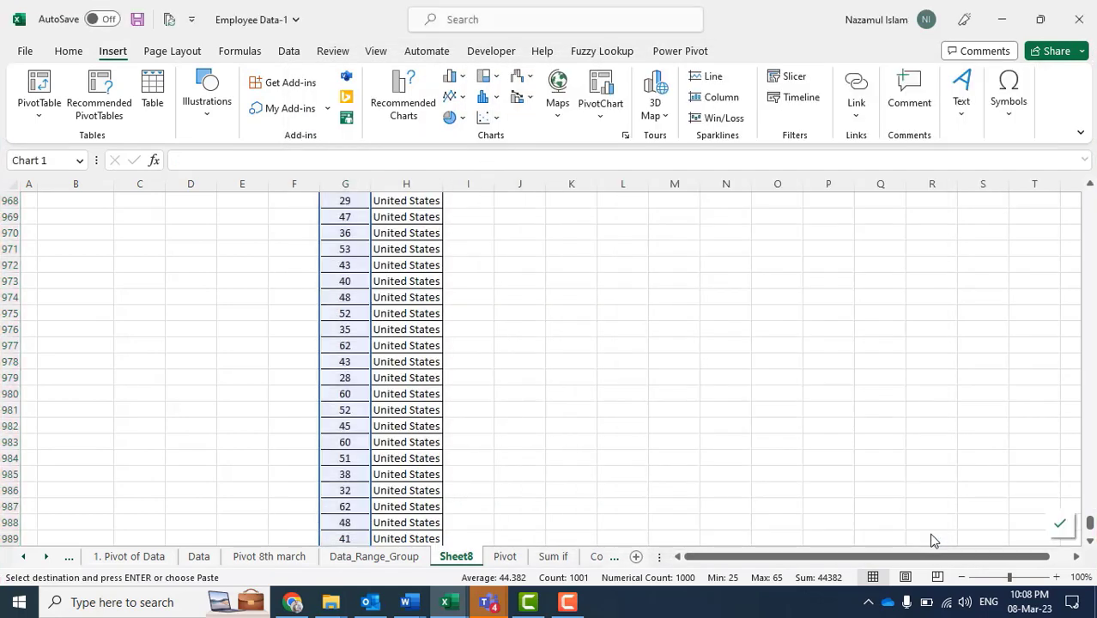
Move the histogram beside the data and enlarge it to span about columns J to T and rows 968 to 987.
left_click_drag(663, 275, 869, 218)
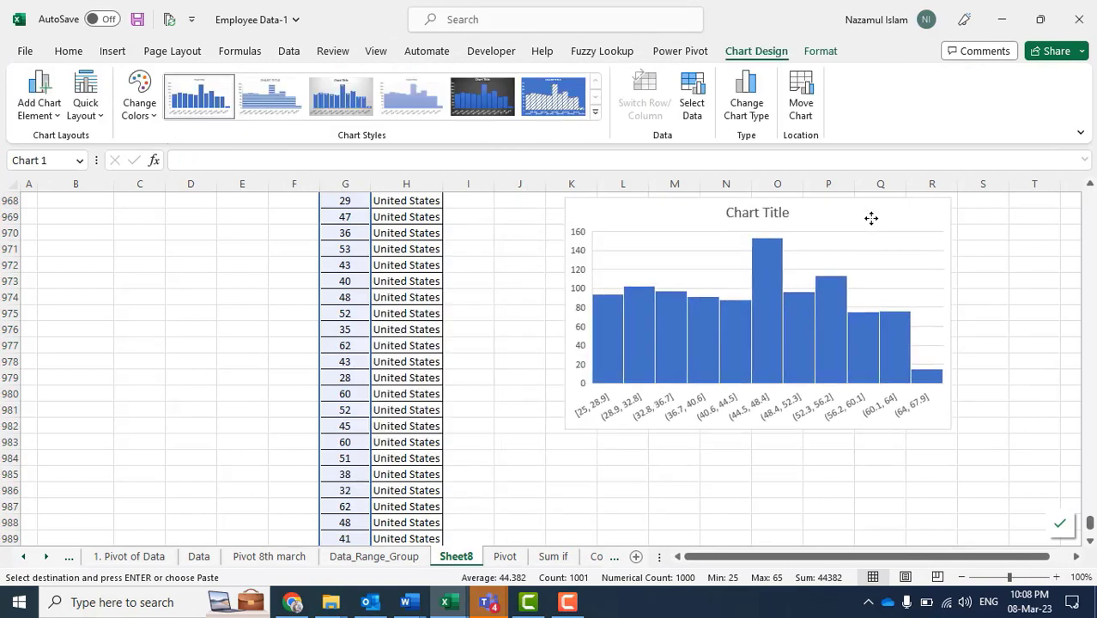
left_click_drag(758, 430, 761, 507)
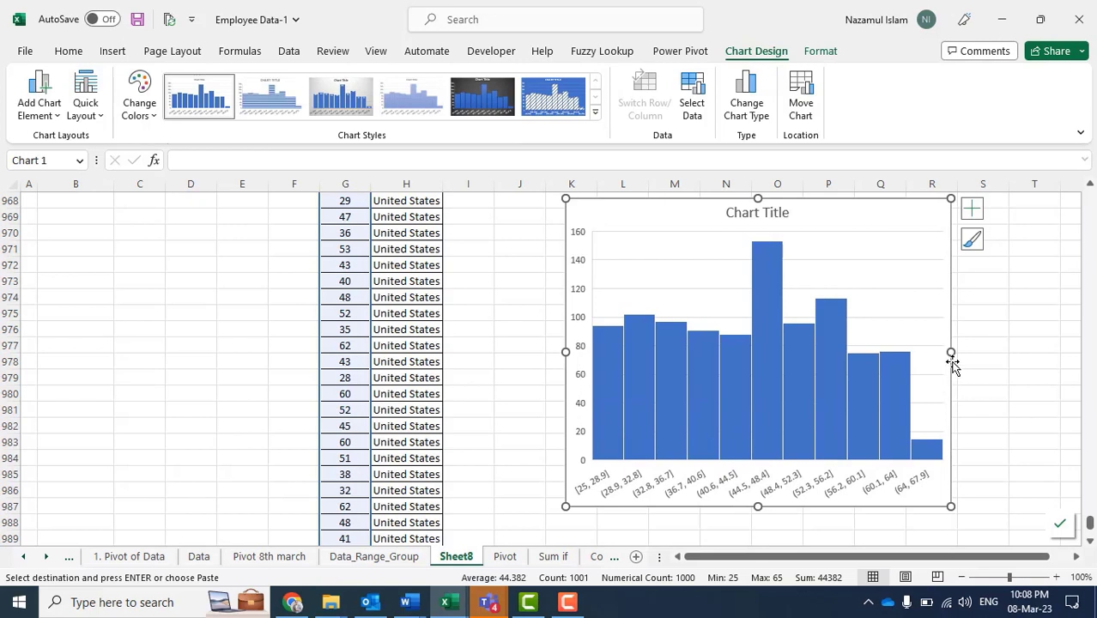
left_click_drag(953, 350, 1039, 348)
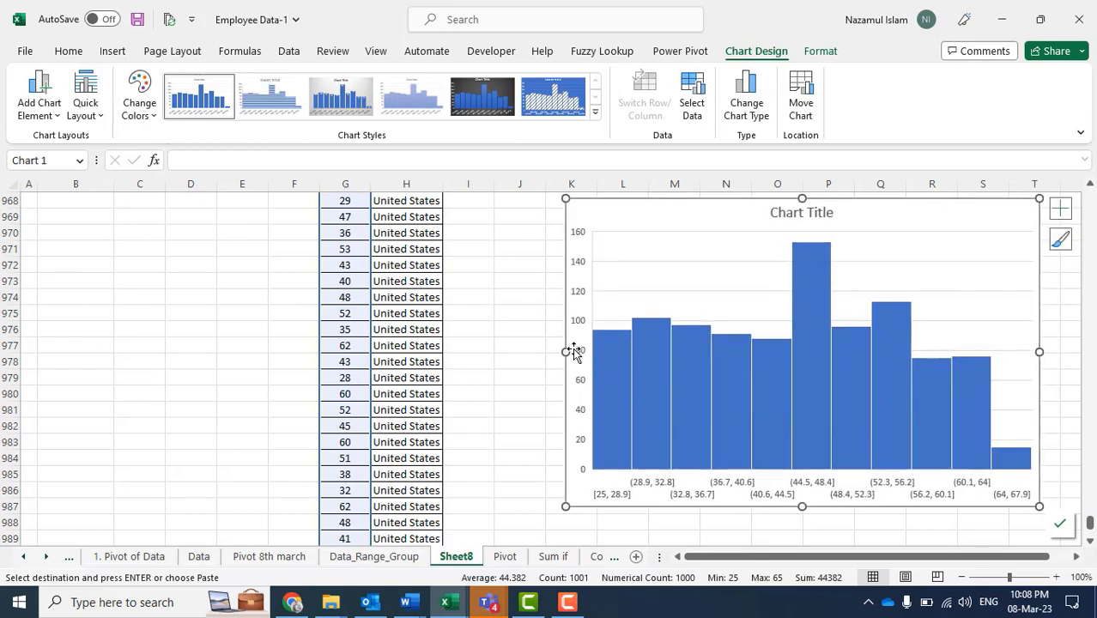
left_click_drag(564, 351, 503, 352)
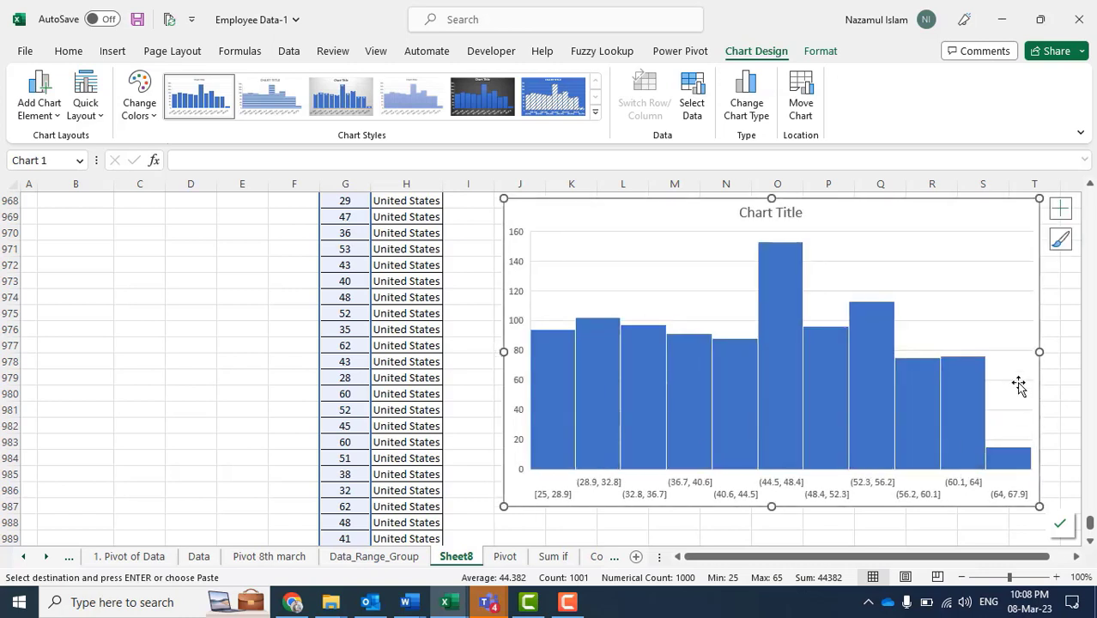
left_click_drag(1040, 351, 1053, 352)
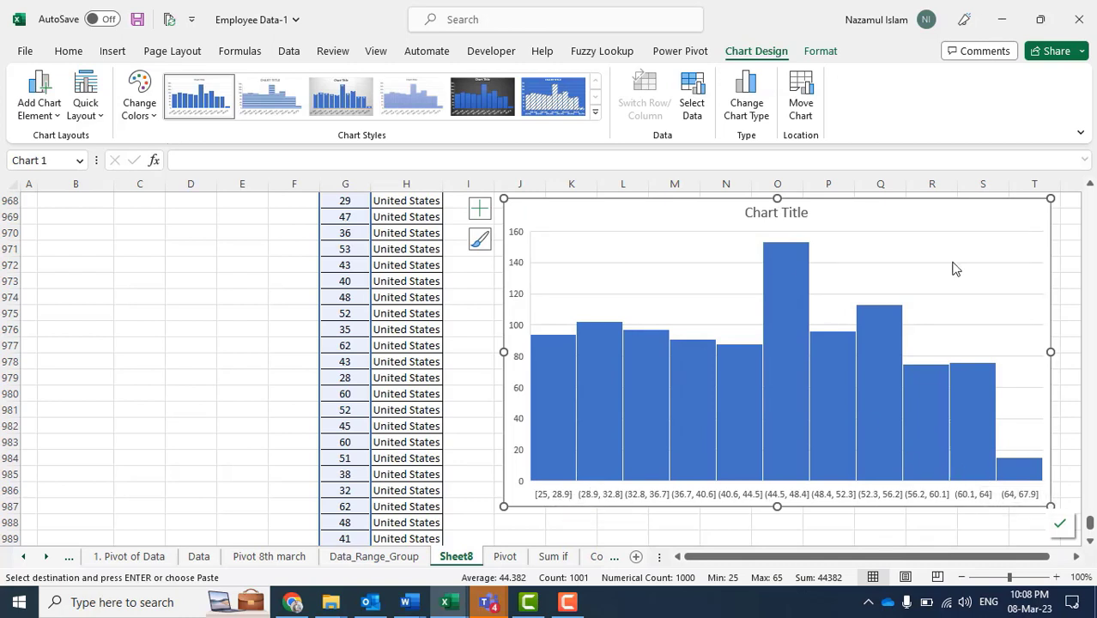
Add data labels to the histogram bars.
left_click(480, 209)
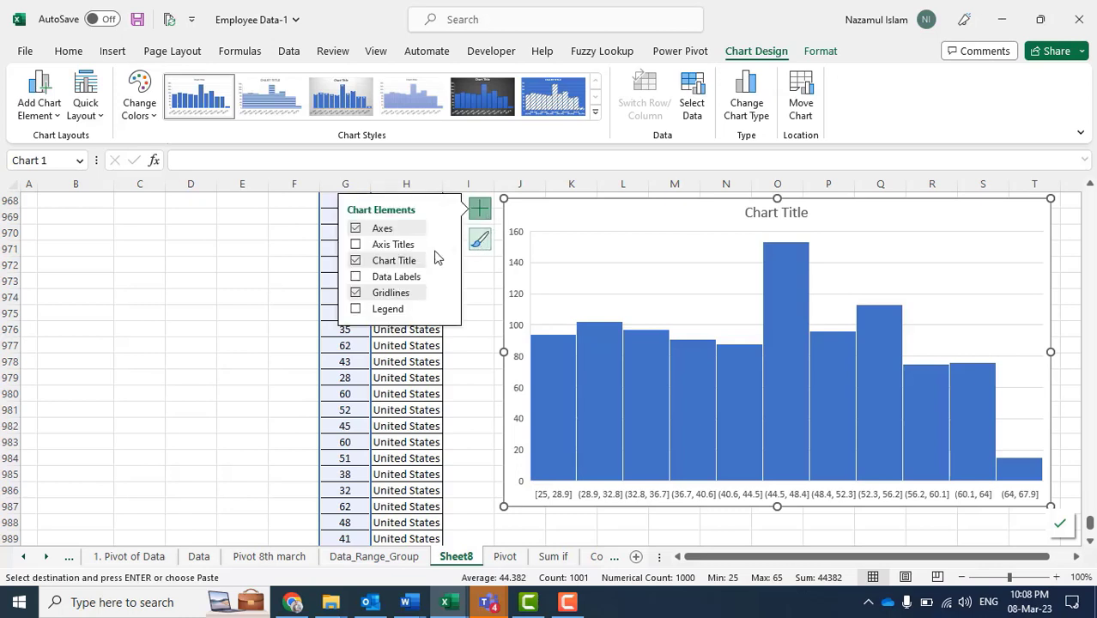
left_click(355, 278)
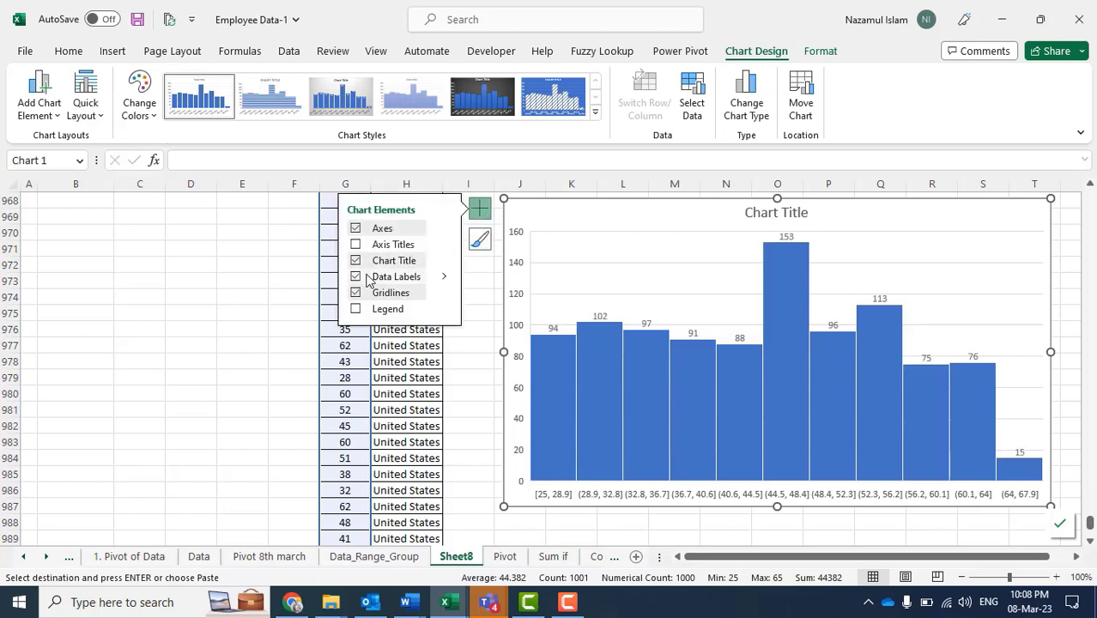
left_click(862, 534)
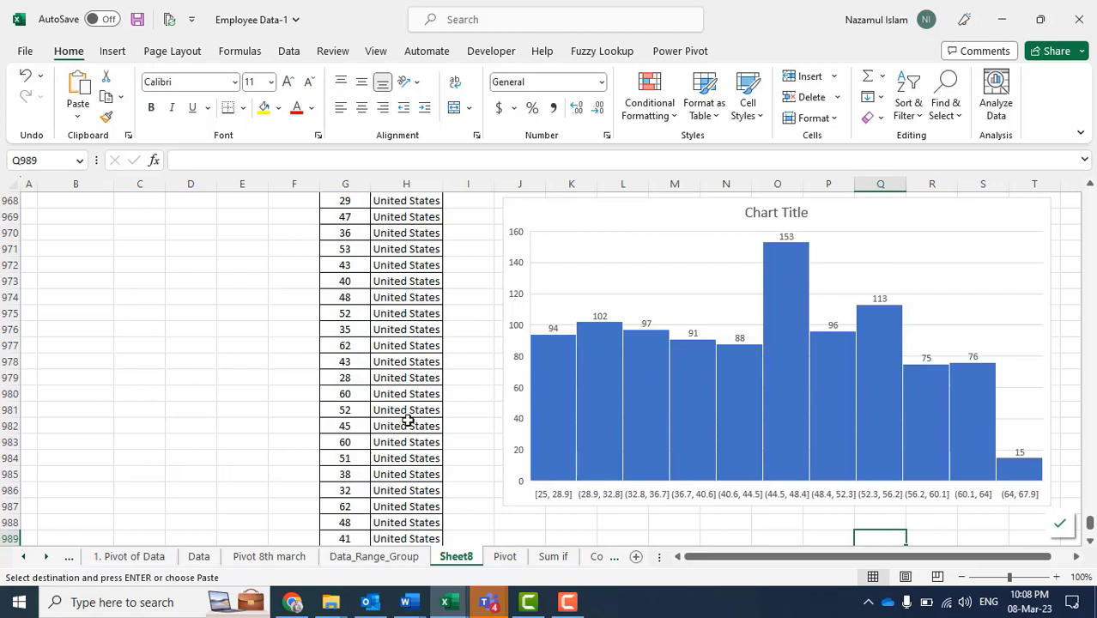
Move the histogram to the top of Sheet8 beside the data, spanning about columns J to T and rows 1 to 20.
scroll(412, 405, "up", 1)
scroll(635, 282, "up", 4)
scroll(622, 315, "down", 3)
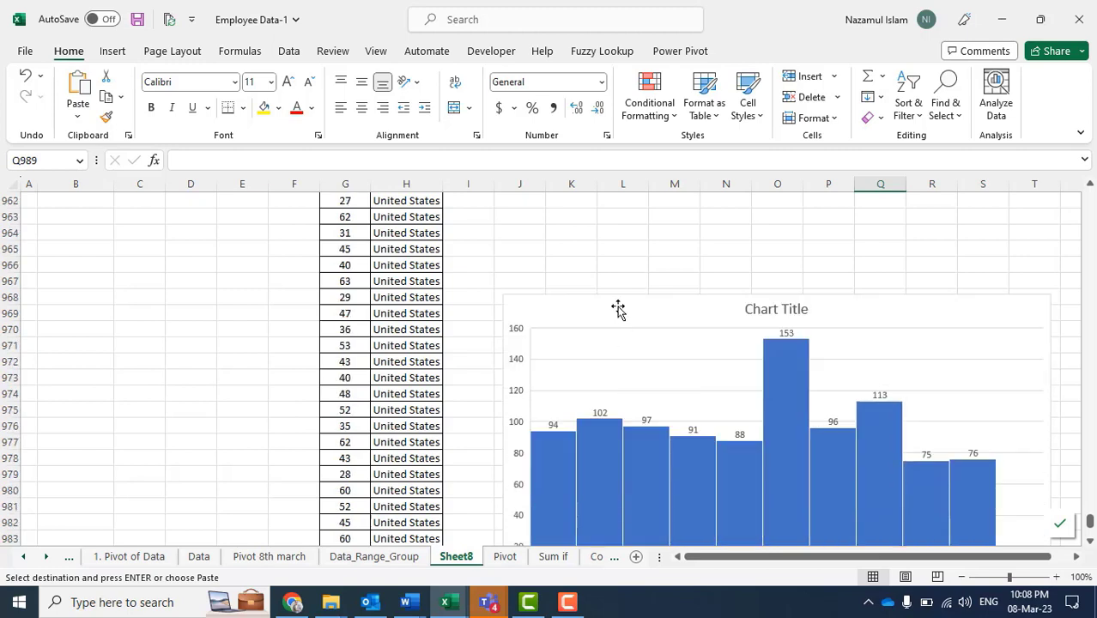
left_click(618, 307)
key("Escape")
key("Delete")
key("ctrl+Up")
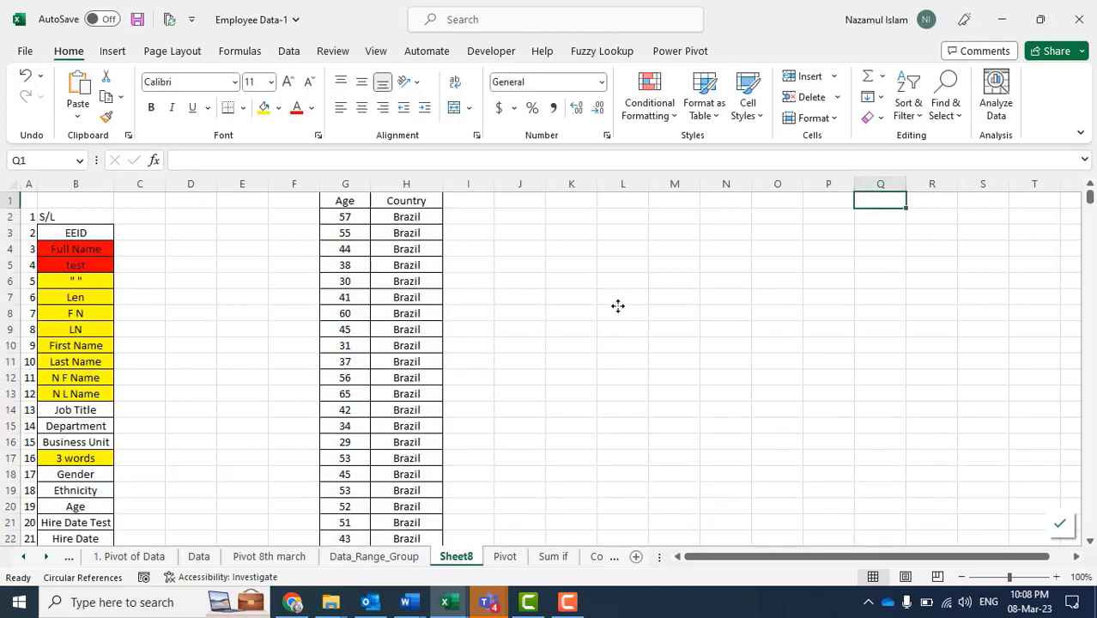
key("Down")
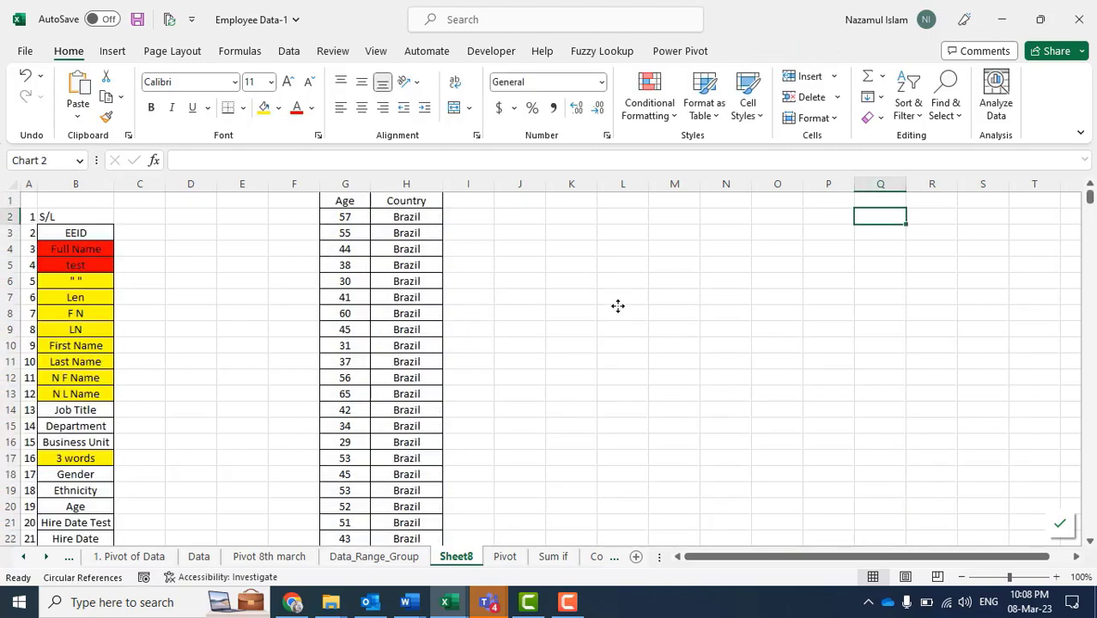
left_click_drag(943, 225, 577, 215)
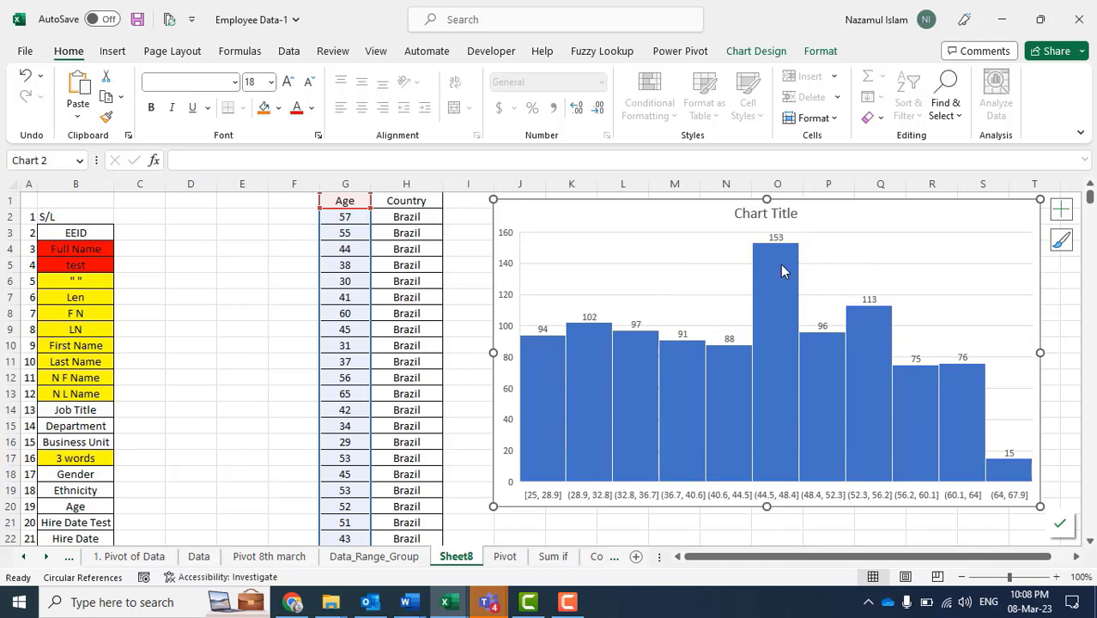
Compare the histogram's tallest bar with the 45-54 age row of the pivot table on the Pivot 8th march sheet, and return to Sheet8.
mouse_move(777, 243)
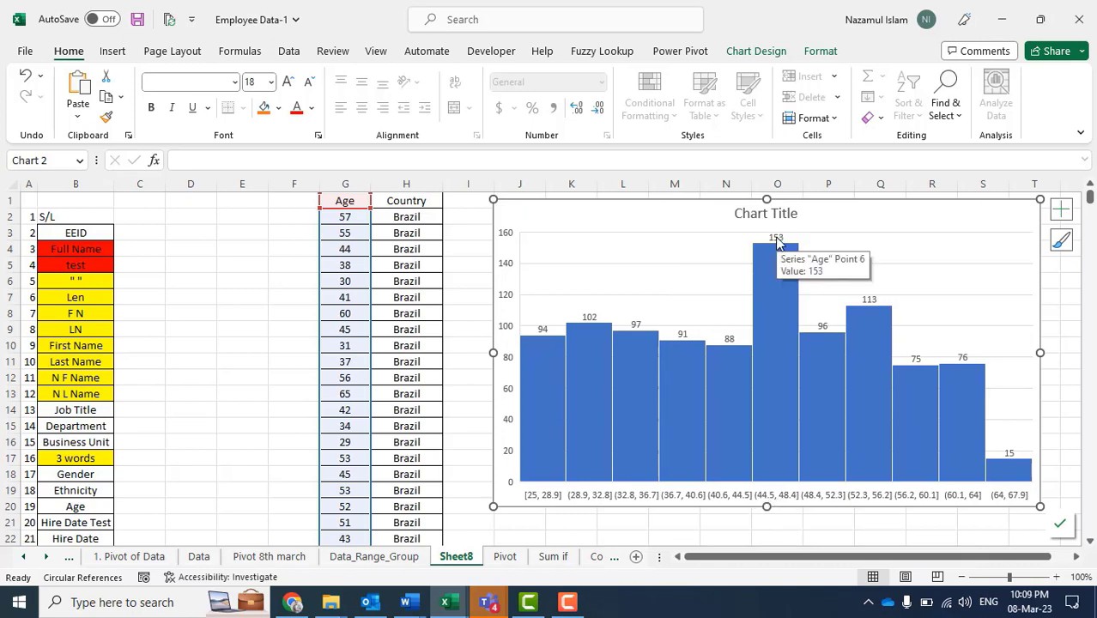
left_click(269, 557)
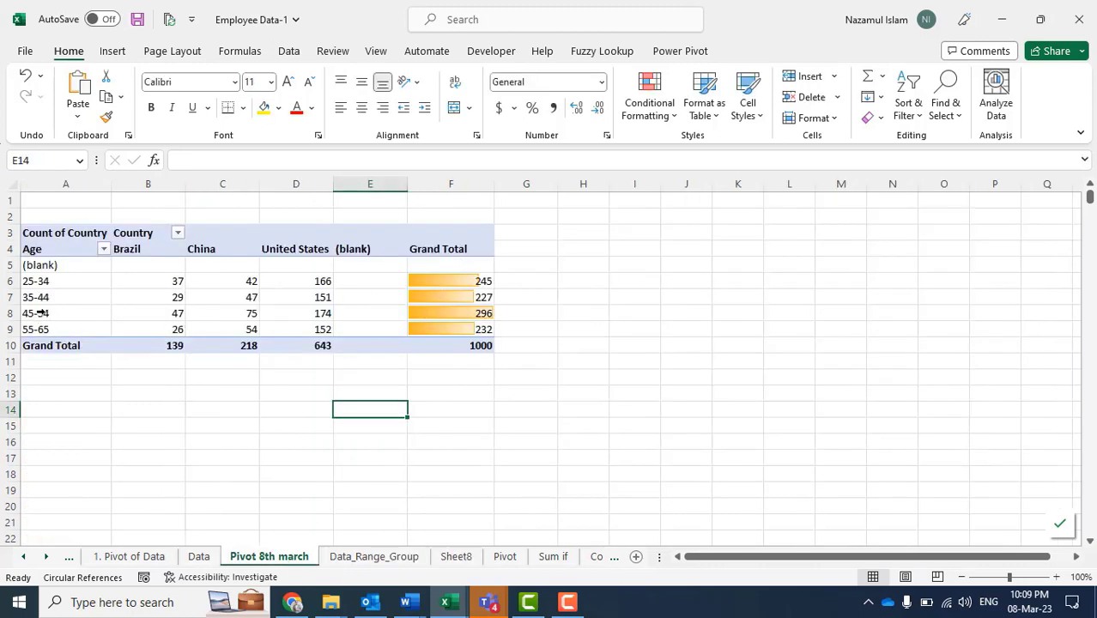
left_click_drag(39, 313, 466, 308)
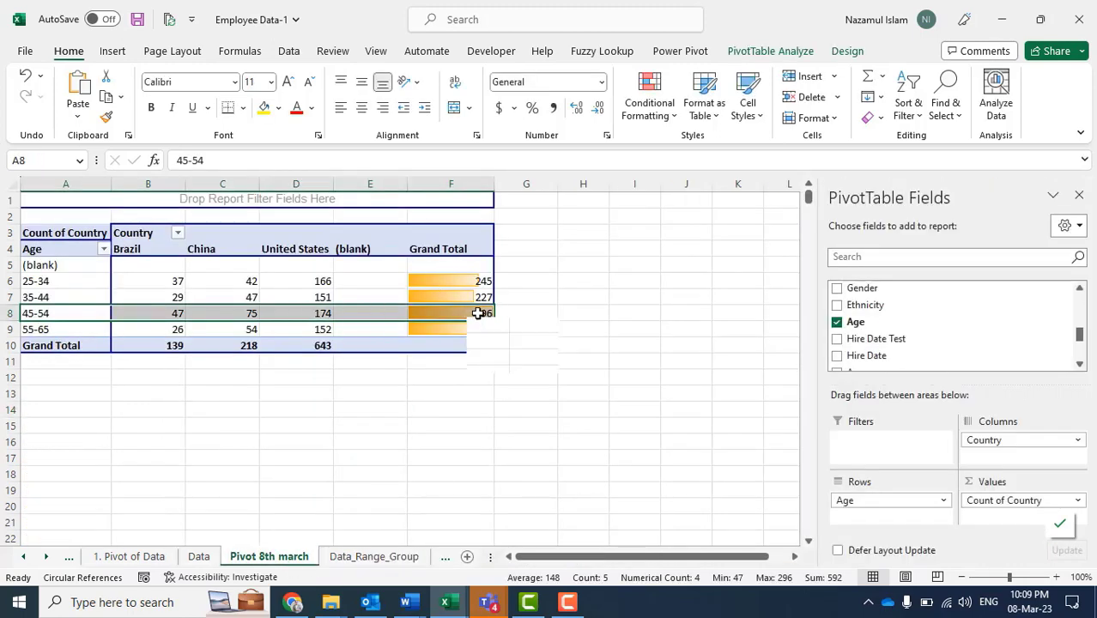
left_click(482, 314)
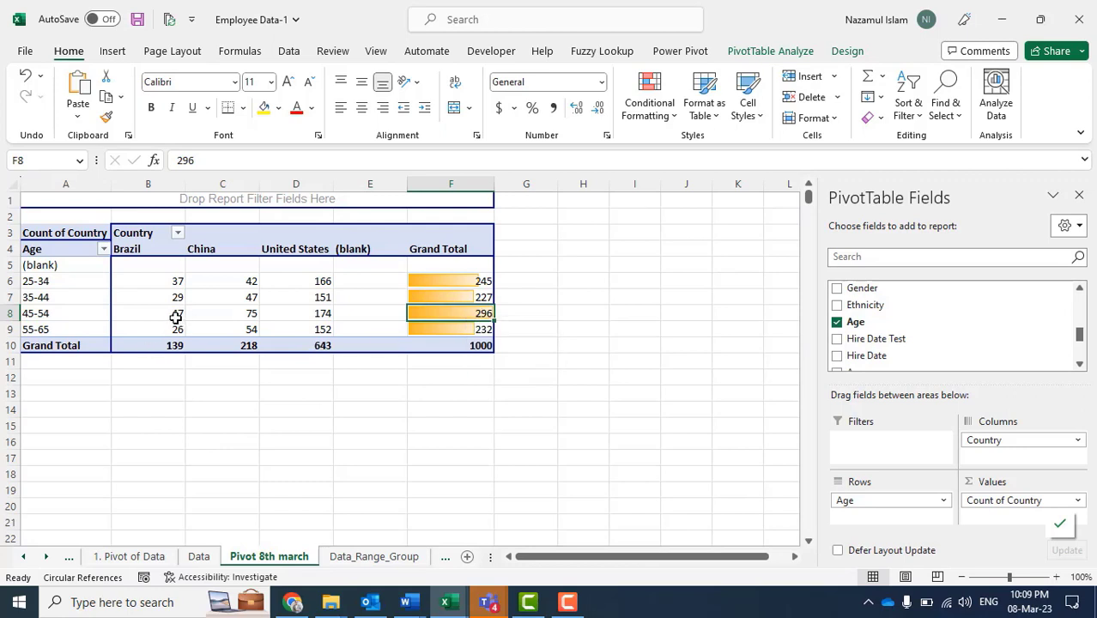
left_click(302, 312)
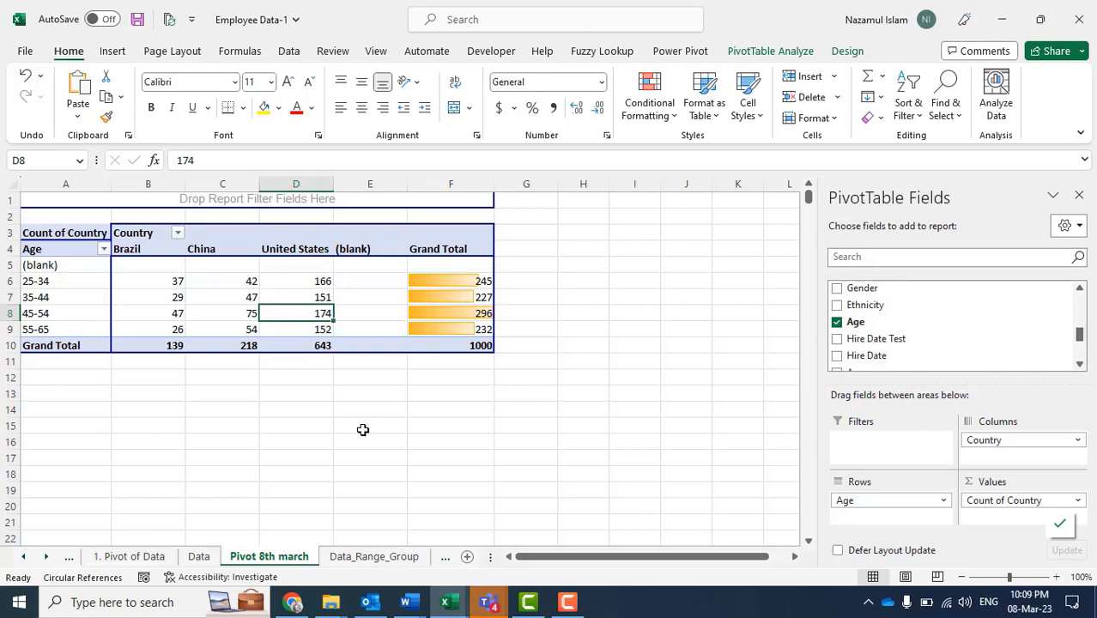
left_click(367, 557)
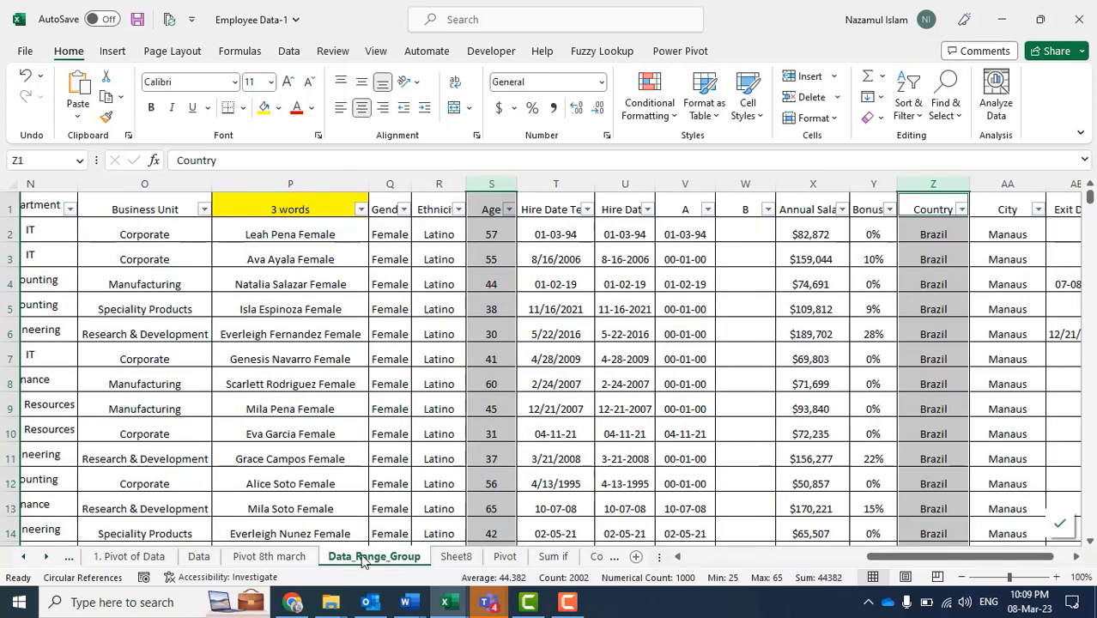
left_click(456, 556)
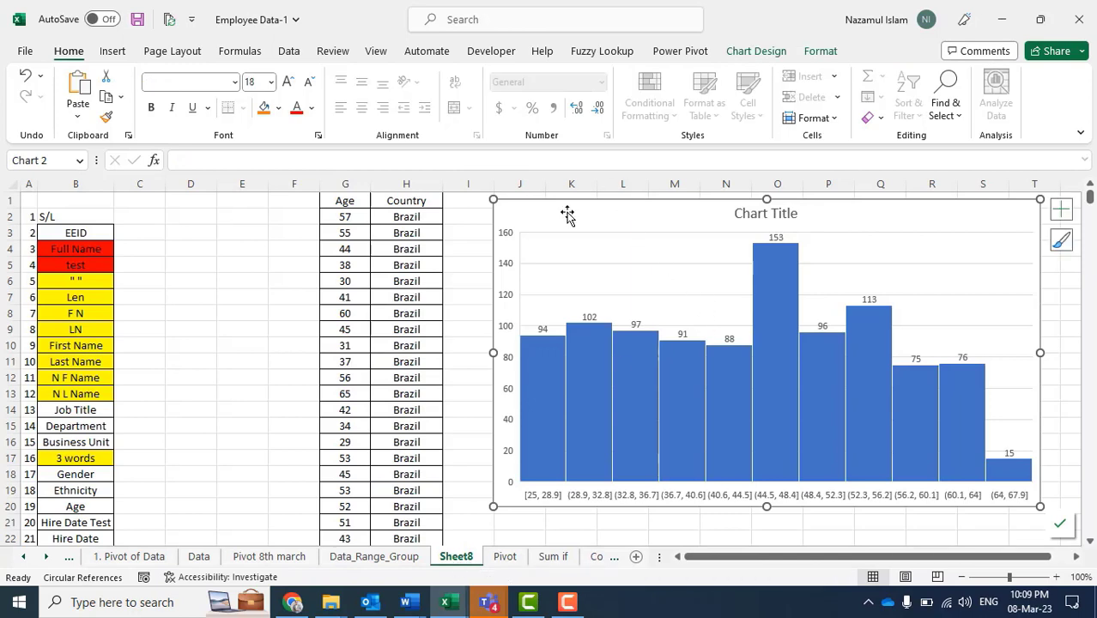
Open the detailed formatting options for the histogram's data labels and shift the chart to span about columns E to O.
left_click_drag(592, 215, 562, 208)
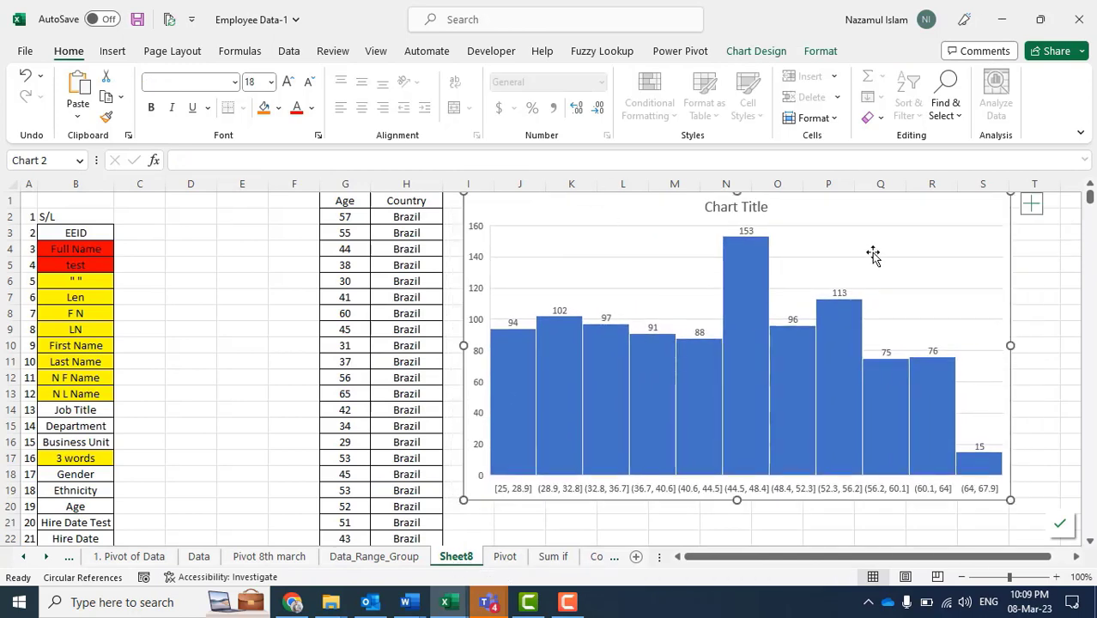
left_click_drag(962, 218, 960, 231)
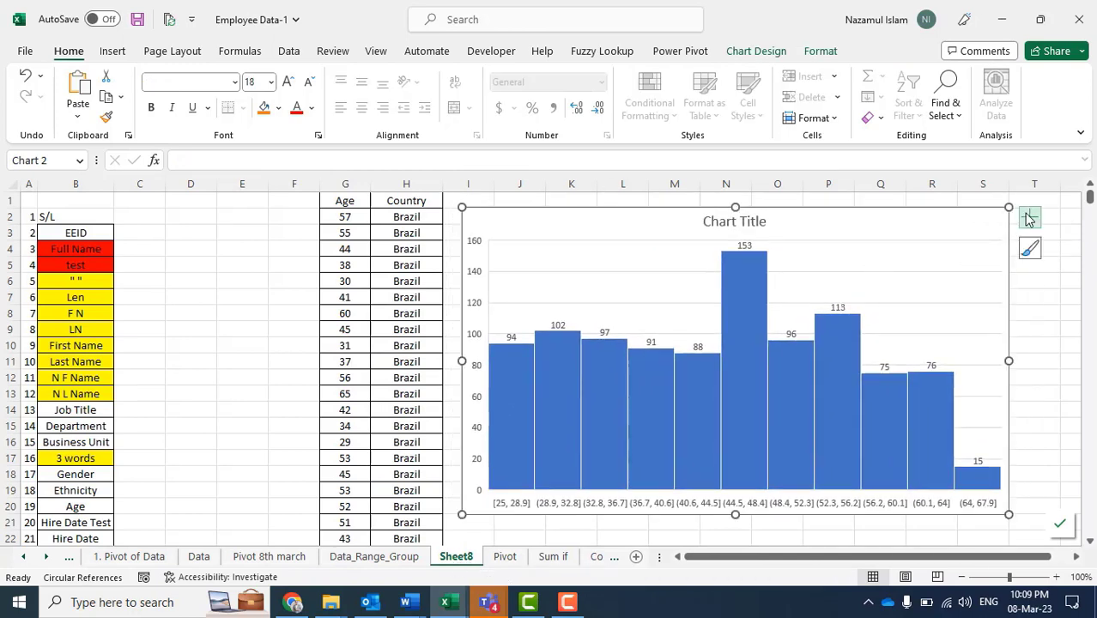
left_click(1029, 218)
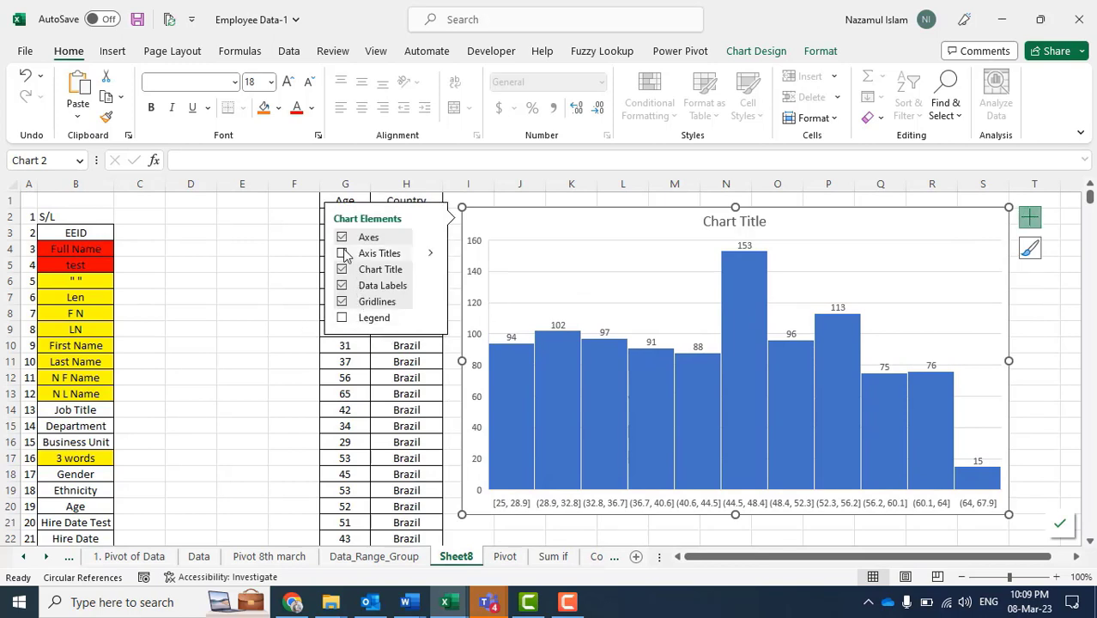
left_click(431, 285)
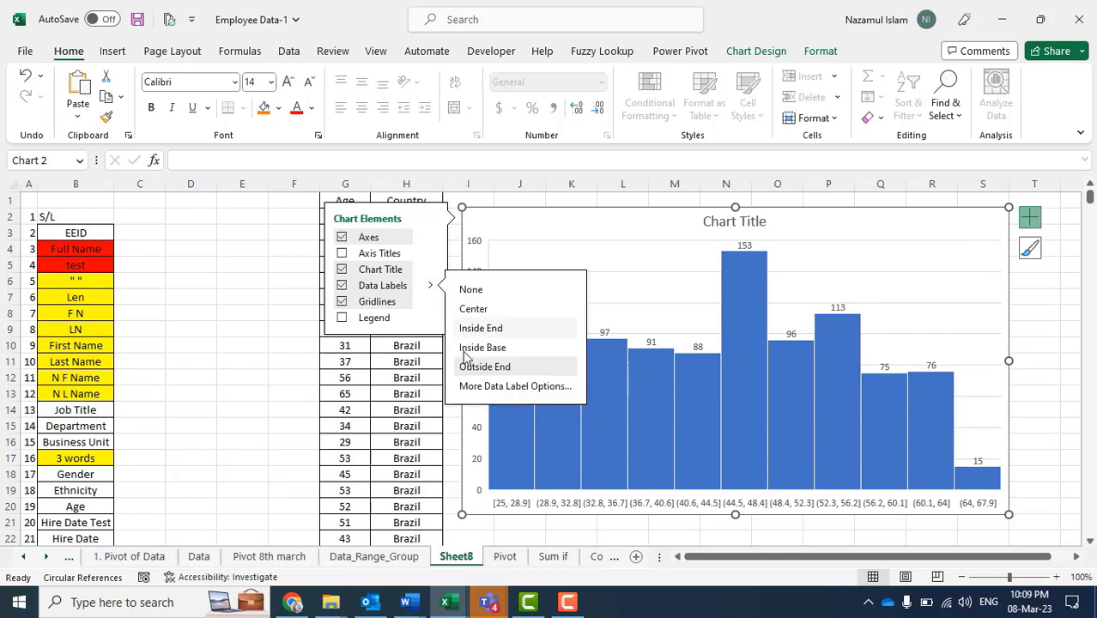
left_click(514, 386)
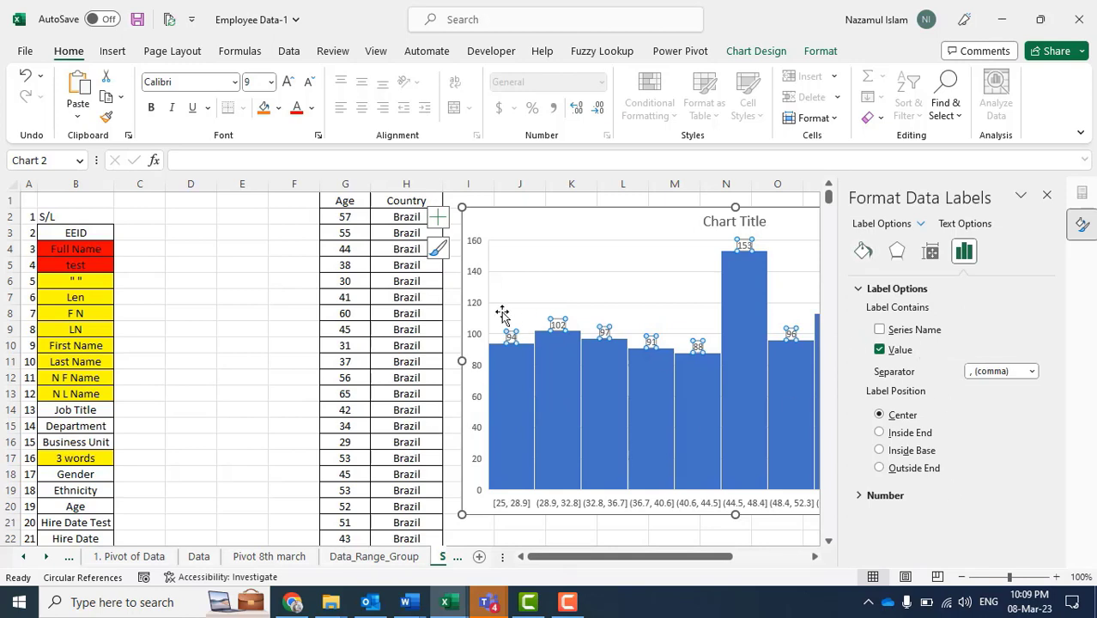
left_click_drag(547, 218, 319, 223)
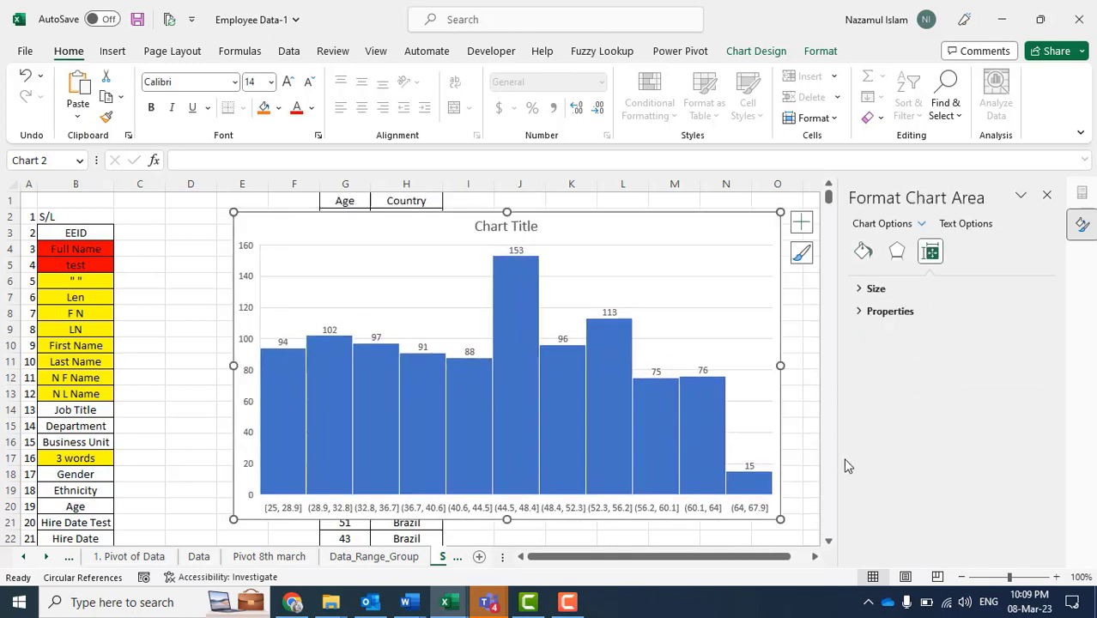
Examine the label content, label position, number format and size settings of the histogram's data labels.
left_click(612, 316)
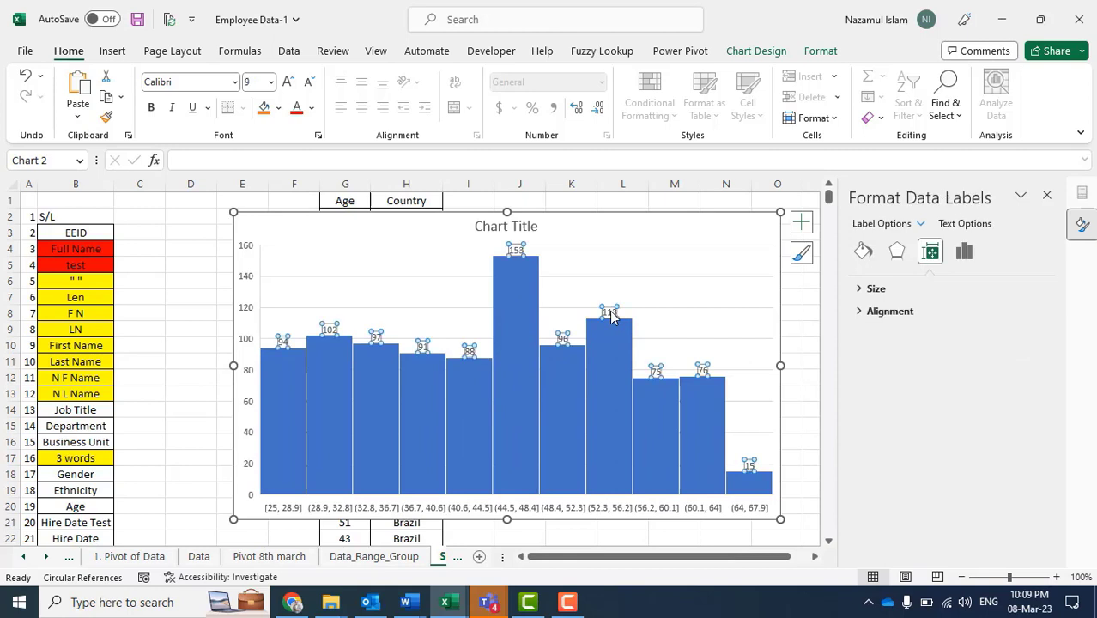
left_click(964, 253)
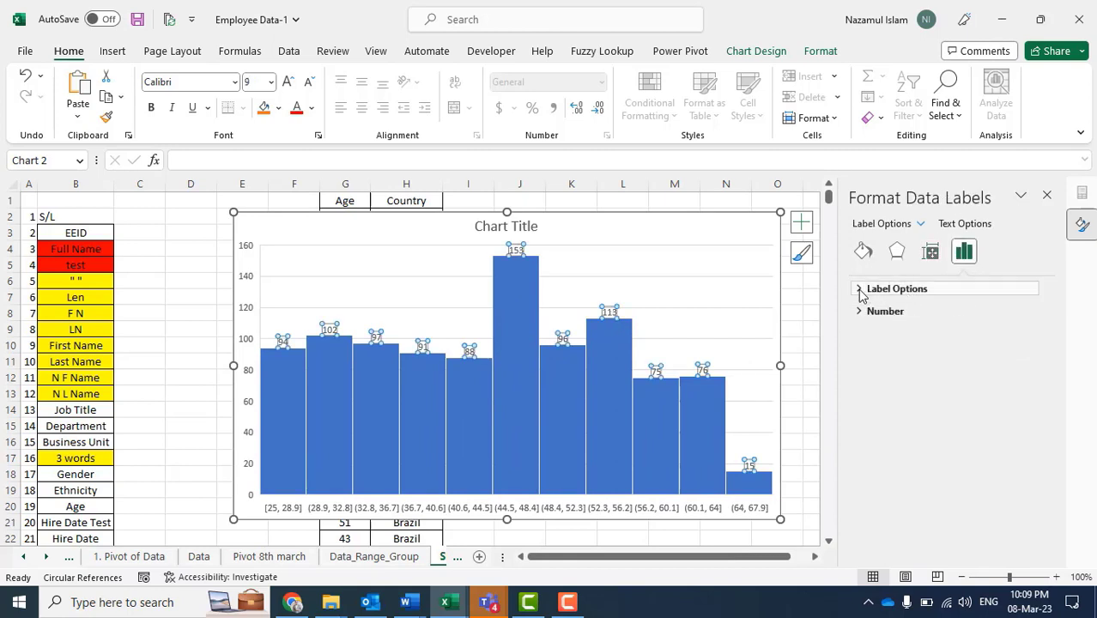
left_click(859, 292)
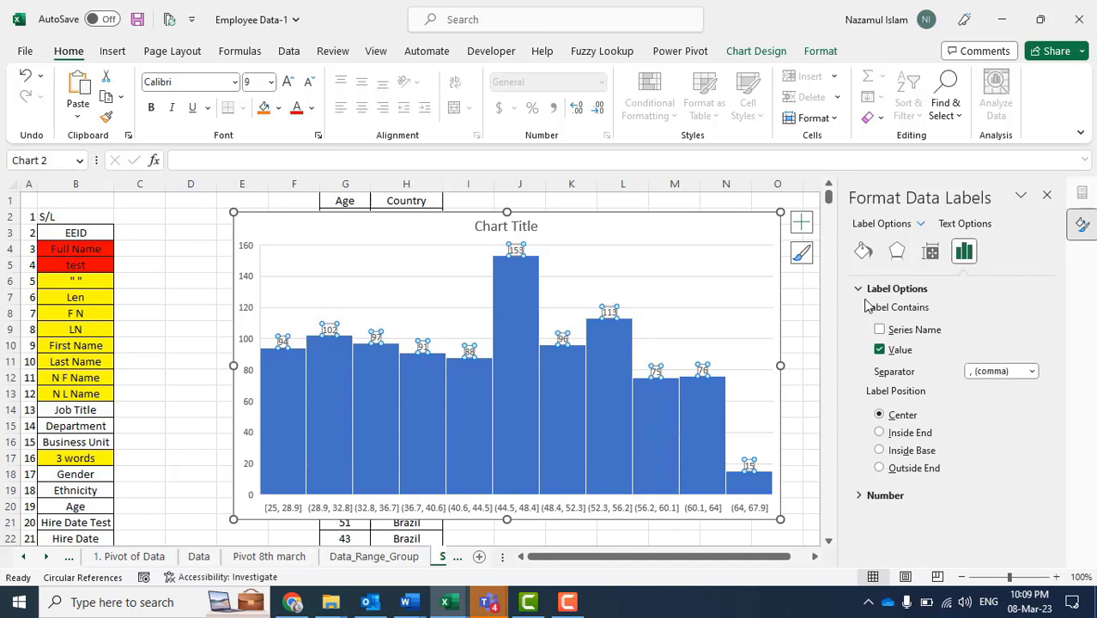
left_click(865, 294)
left_click(859, 314)
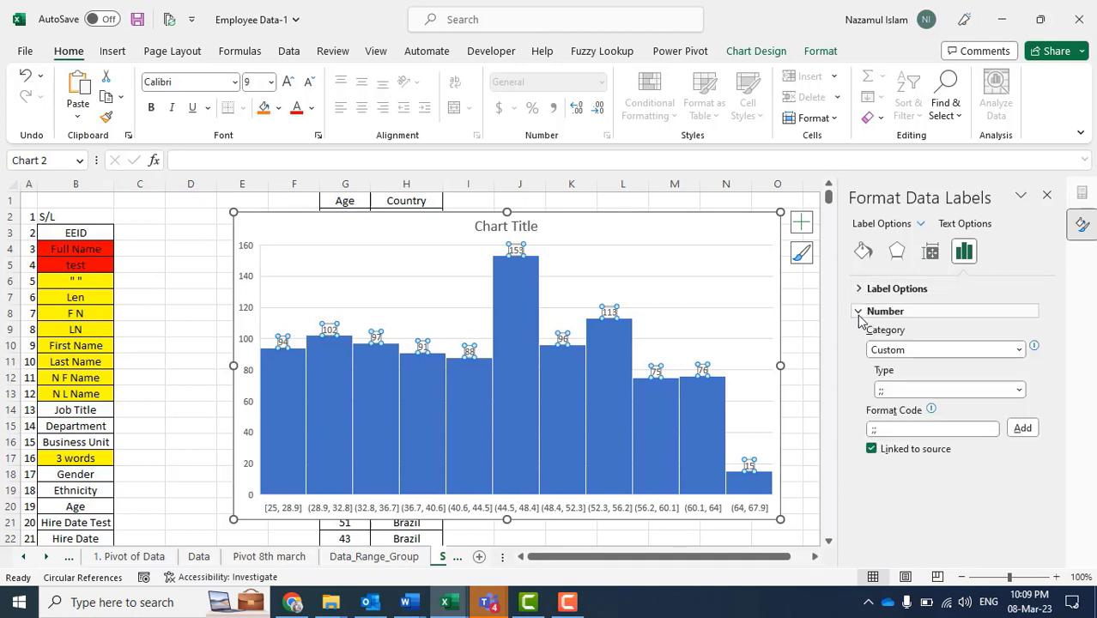
left_click(859, 314)
left_click(930, 252)
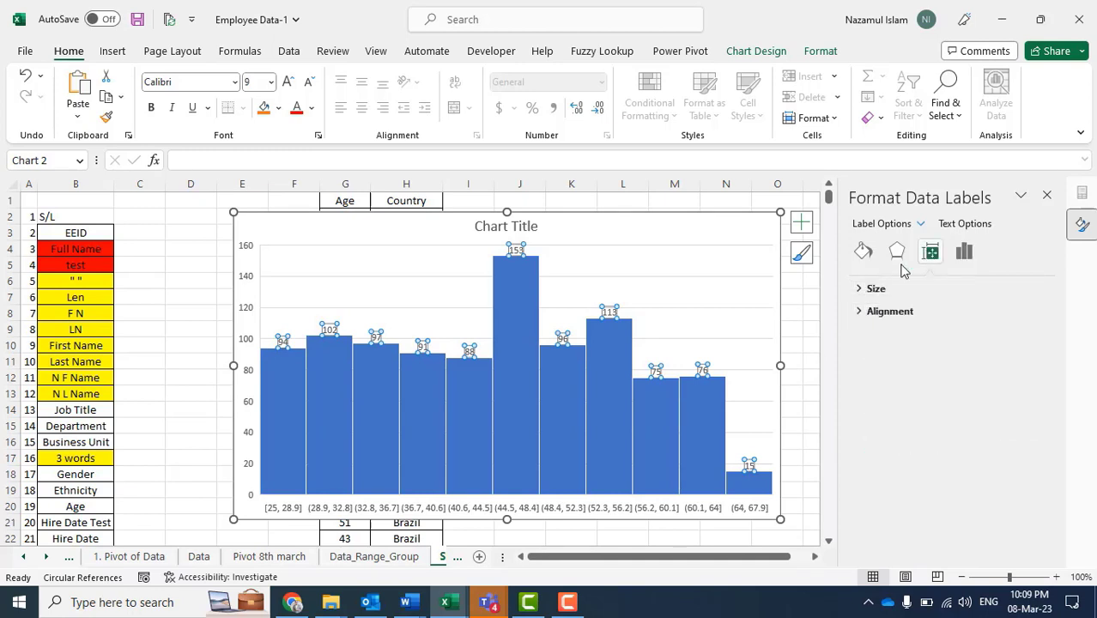
left_click(861, 289)
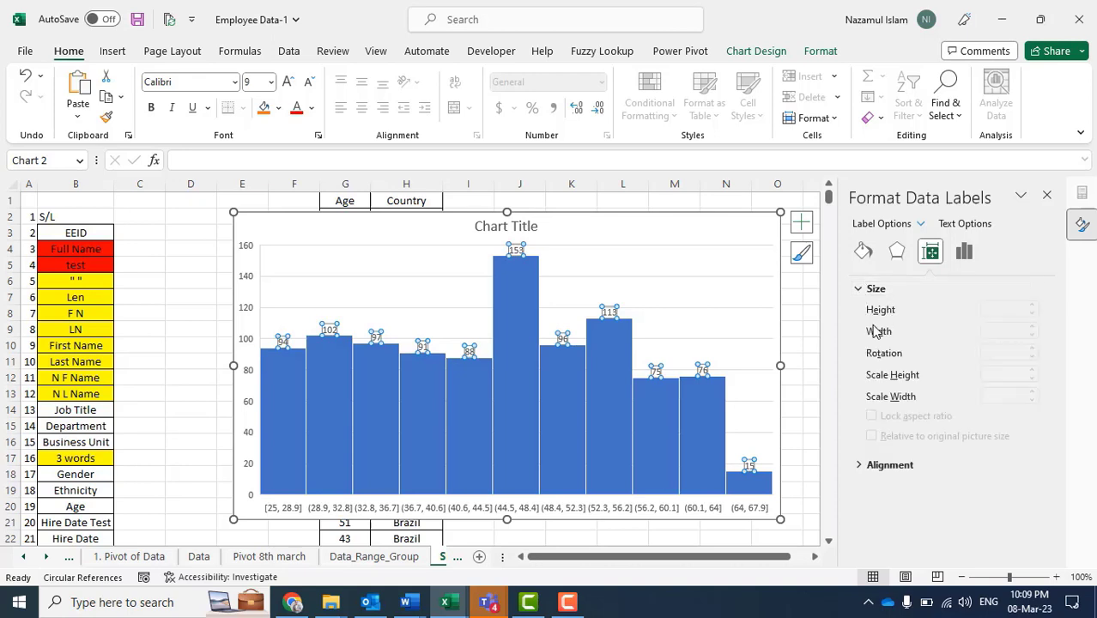
left_click(859, 289)
left_click(963, 252)
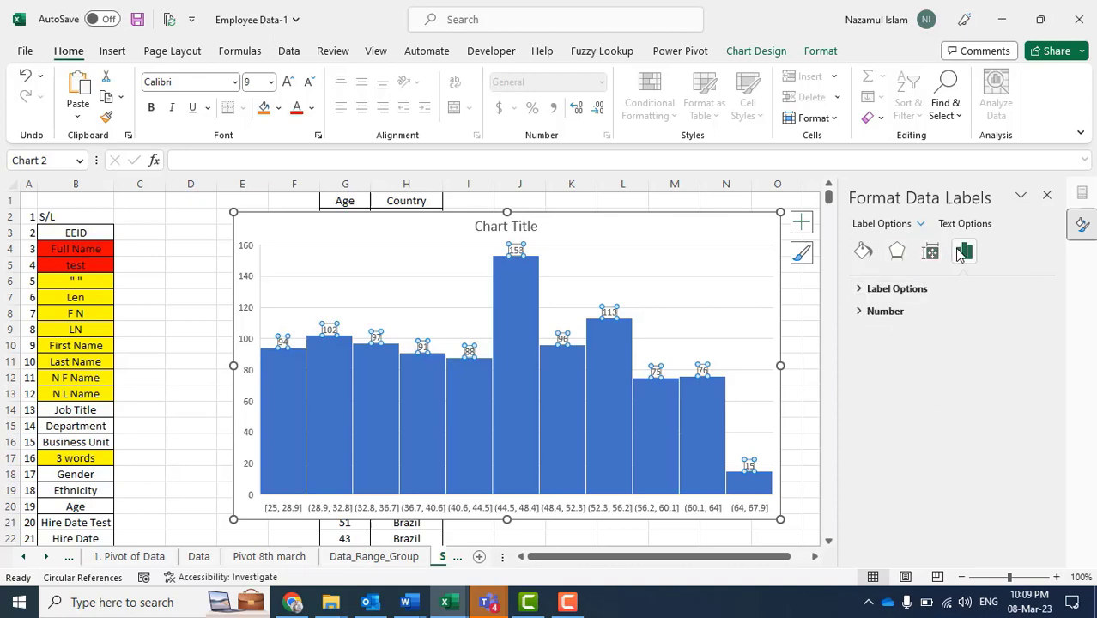
left_click(859, 290)
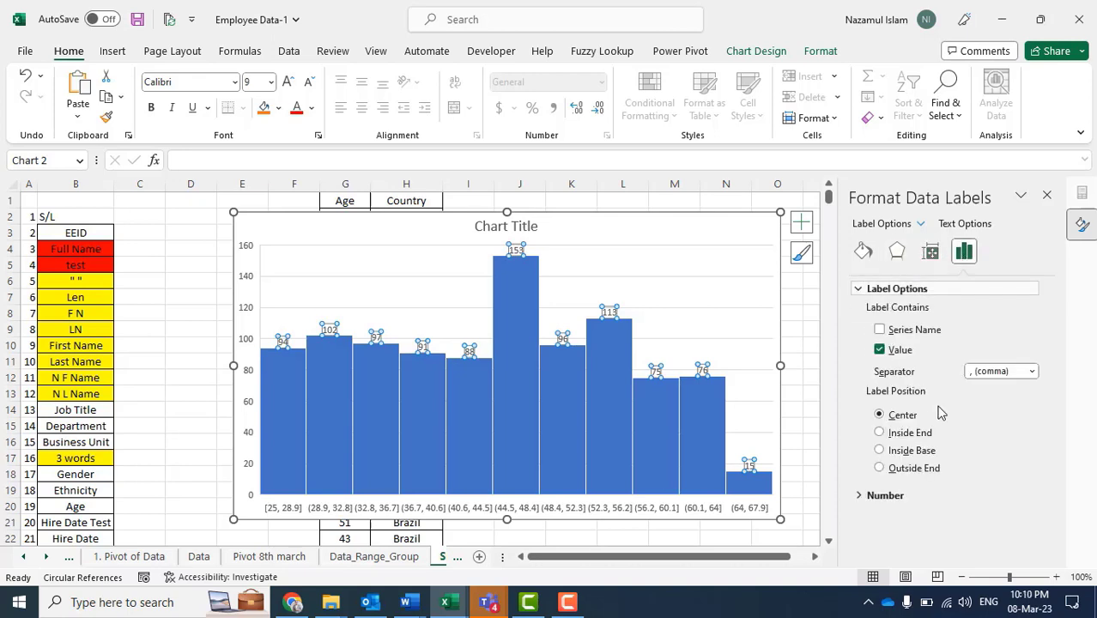
left_click(879, 498)
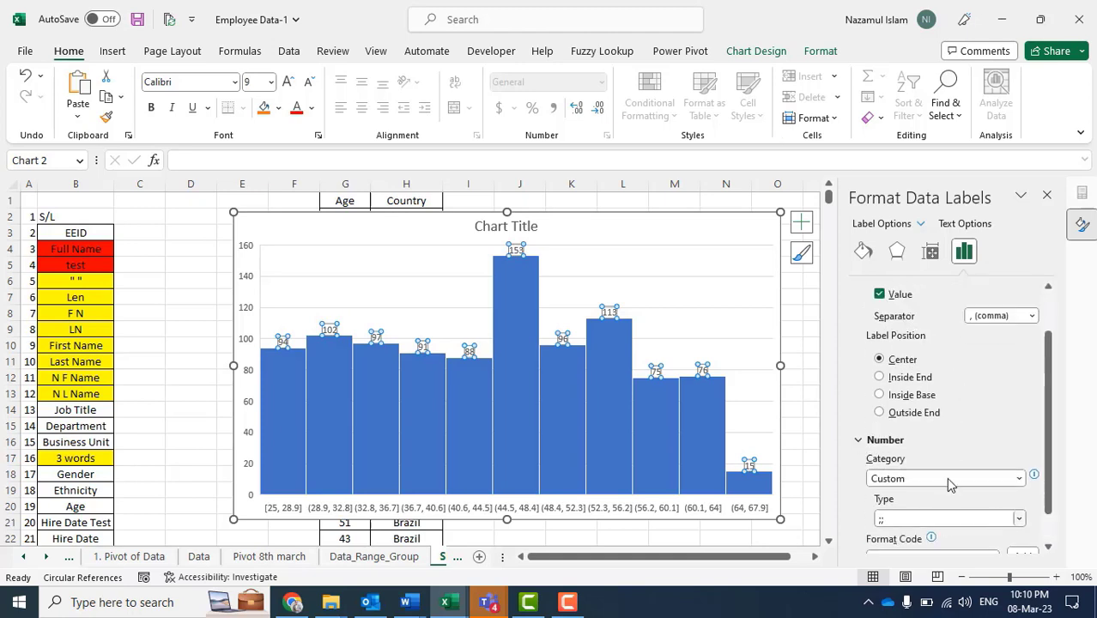
scroll(951, 485, "up", 2)
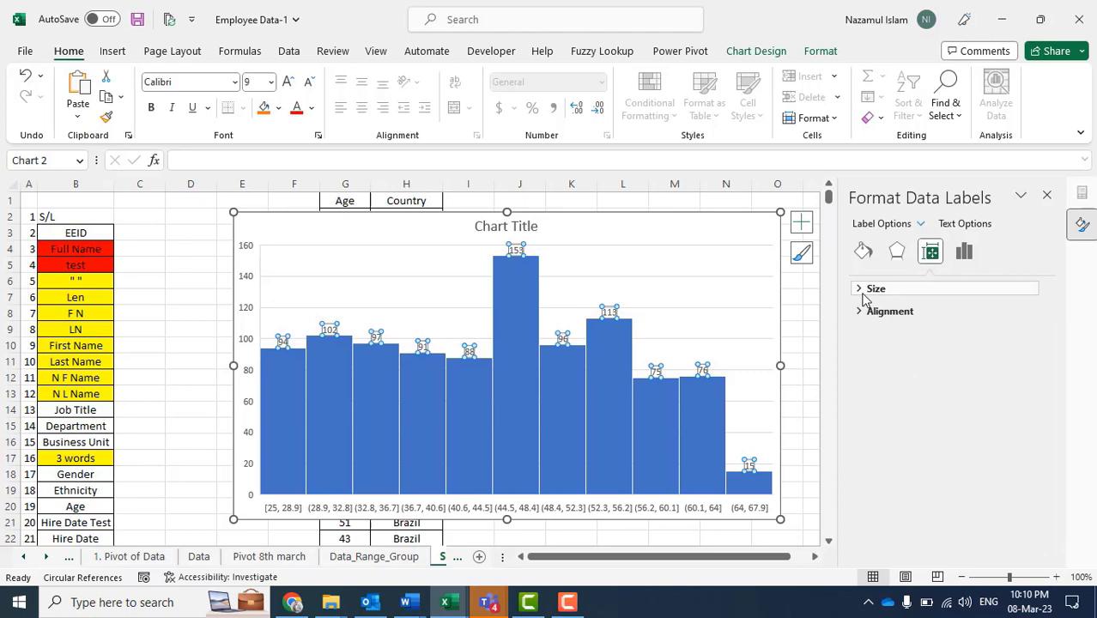
left_click(864, 293)
Examine the formatting options of the histogram's chart area, data series gap width, and data label content and position.
left_click(740, 232)
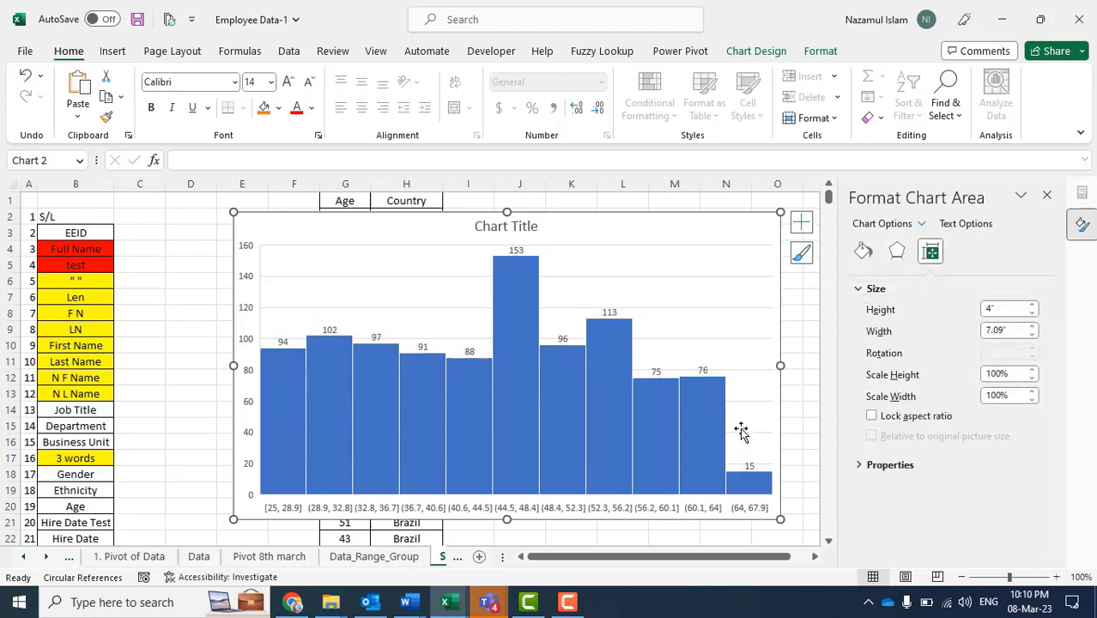
left_click(712, 424)
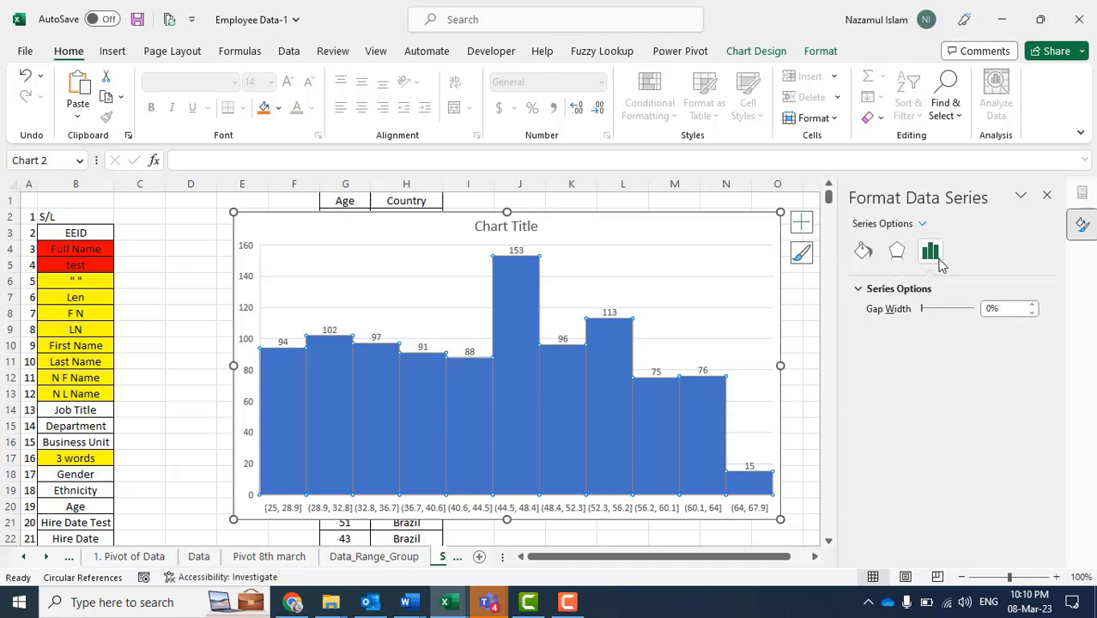
left_click(677, 230)
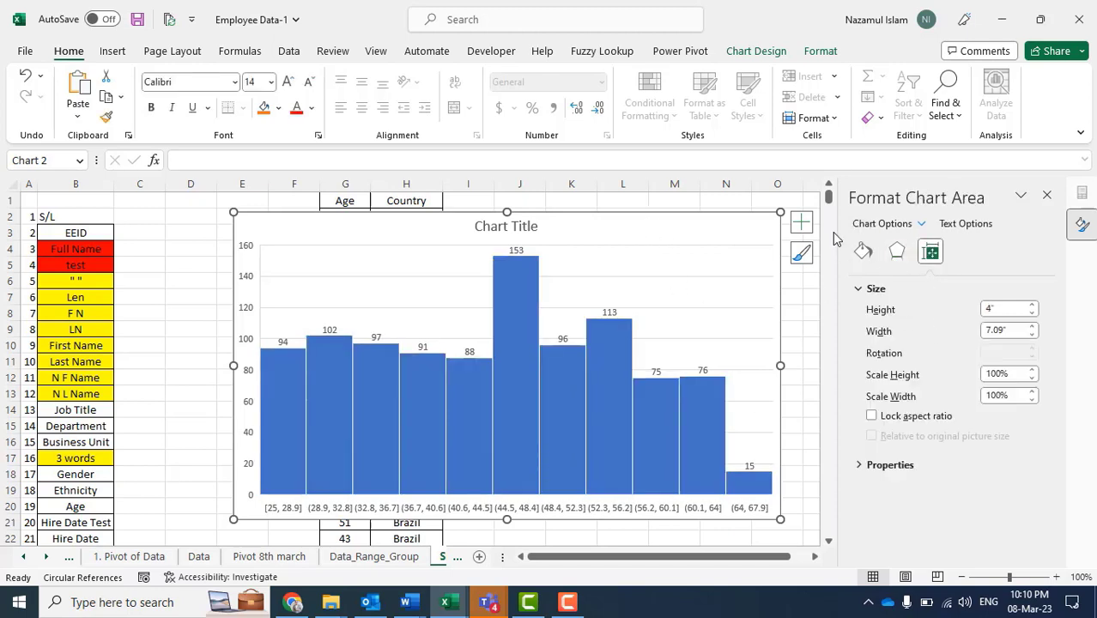
left_click(905, 251)
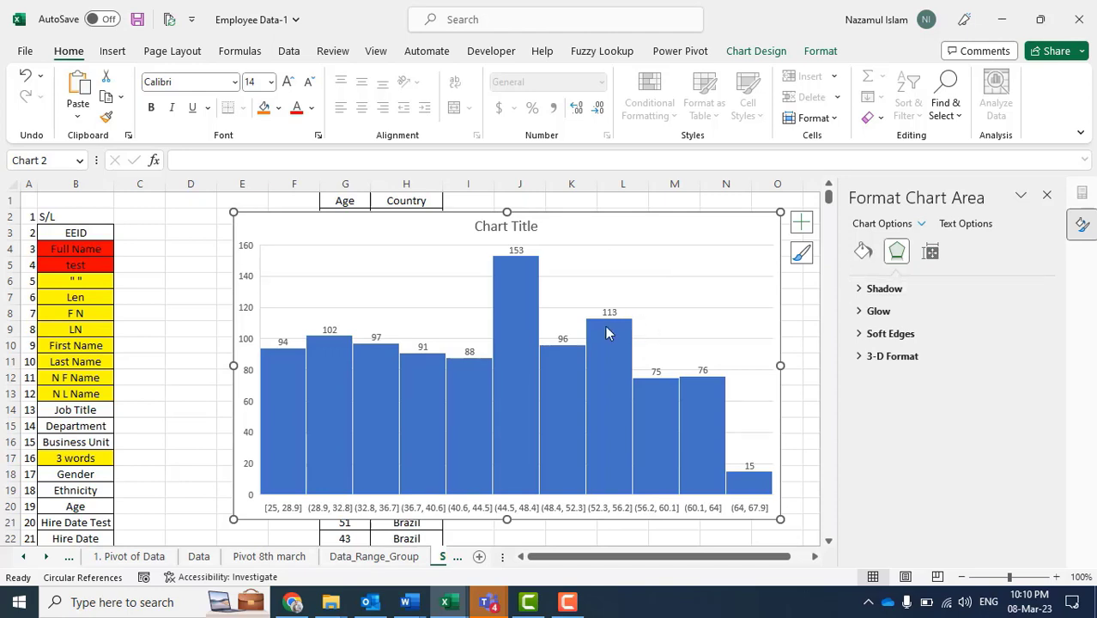
left_click(606, 333)
left_click(930, 250)
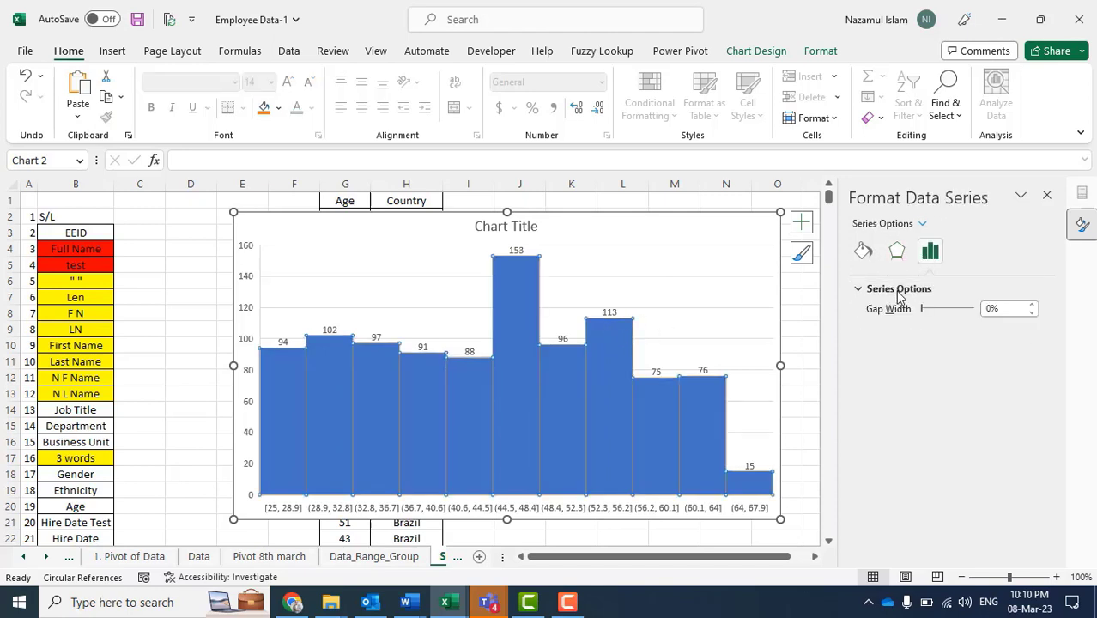
left_click(858, 289)
left_click(858, 288)
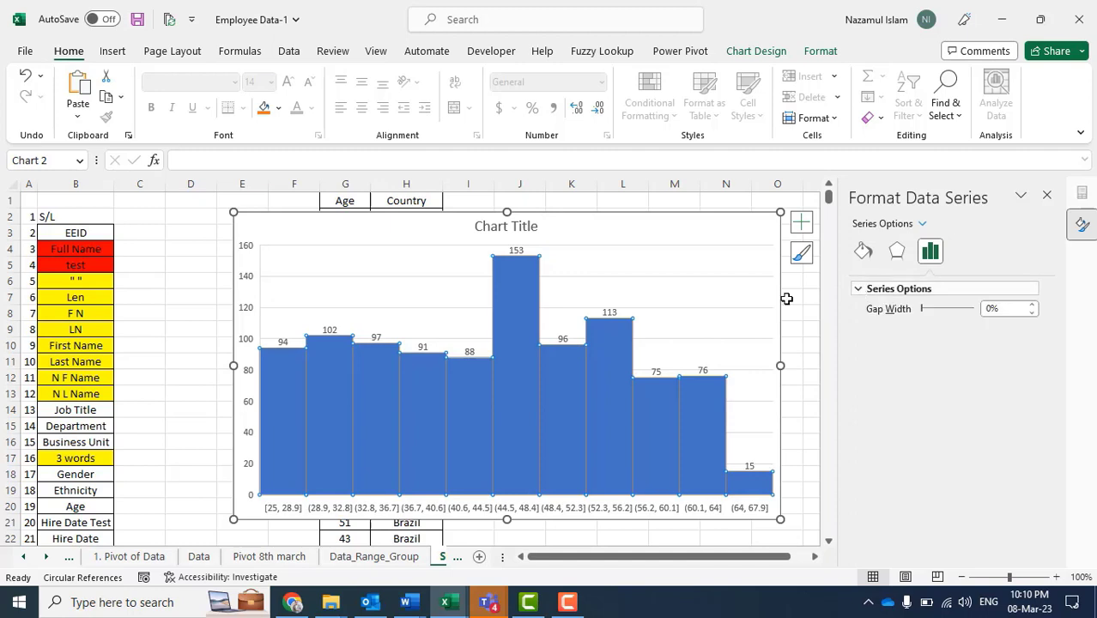
left_click(704, 373)
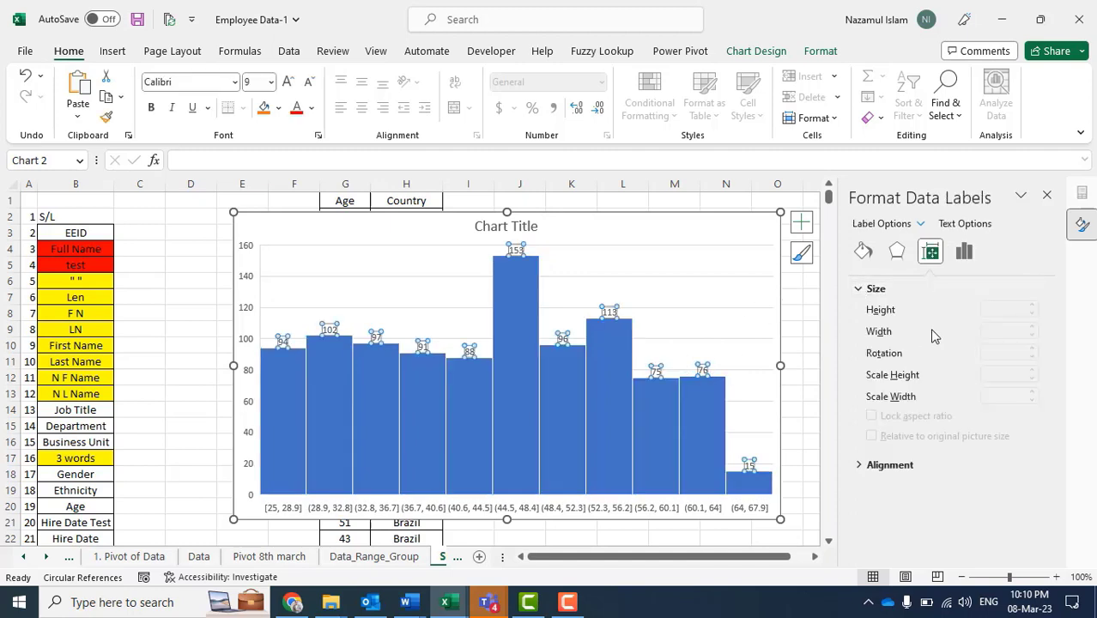
left_click(963, 250)
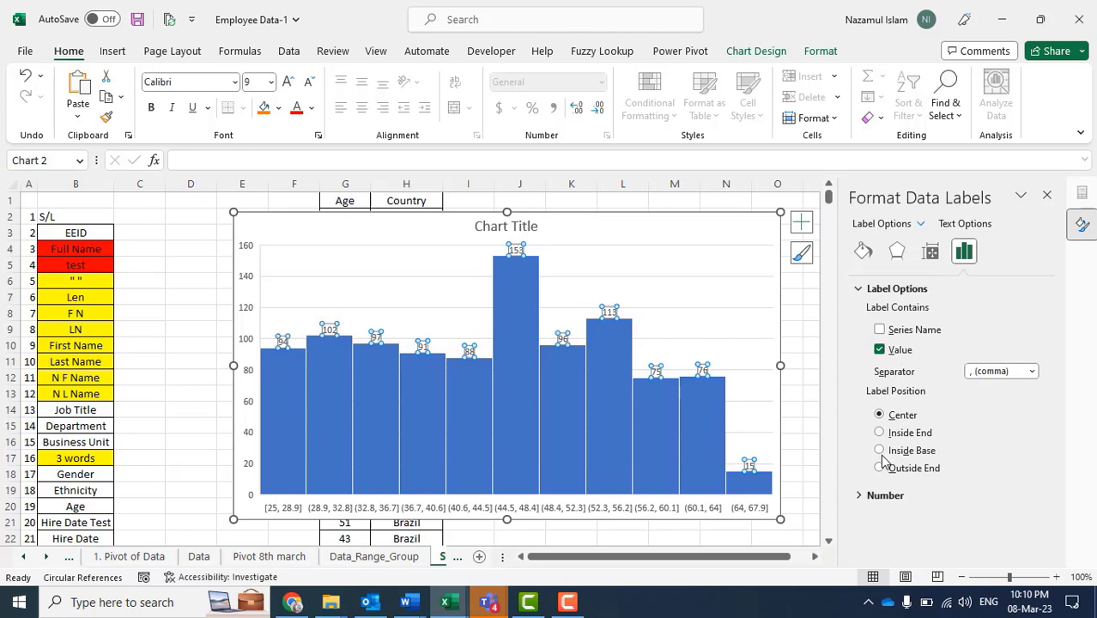
Switch the histogram's horizontal axis bins to the bin width mode and enable the overflow bin at 78.0 and underflow bin at 11.0.
left_click(704, 511)
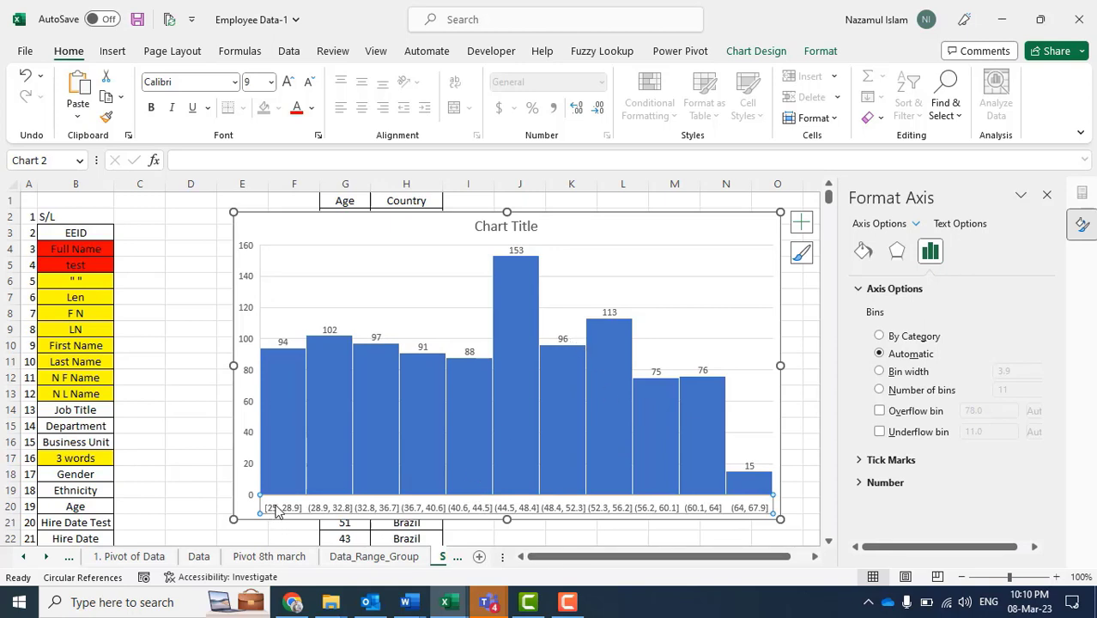
left_click_drag(562, 558, 455, 559)
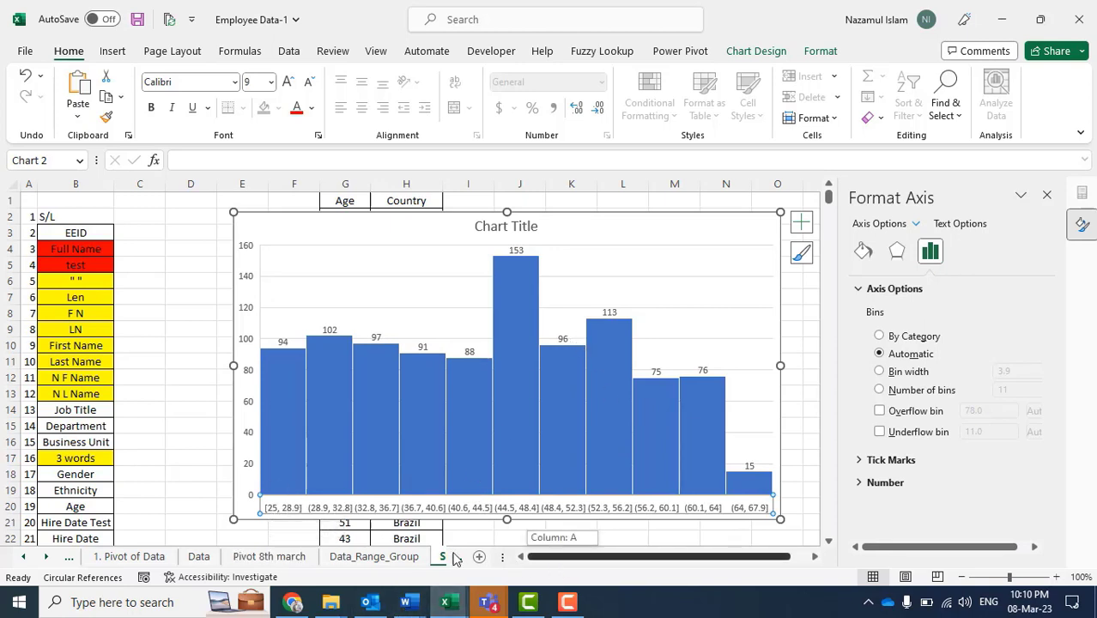
mouse_move(277, 230)
left_mouse_down()
mouse_move(563, 240)
mouse_move(515, 224)
mouse_move(283, 213)
left_mouse_up()
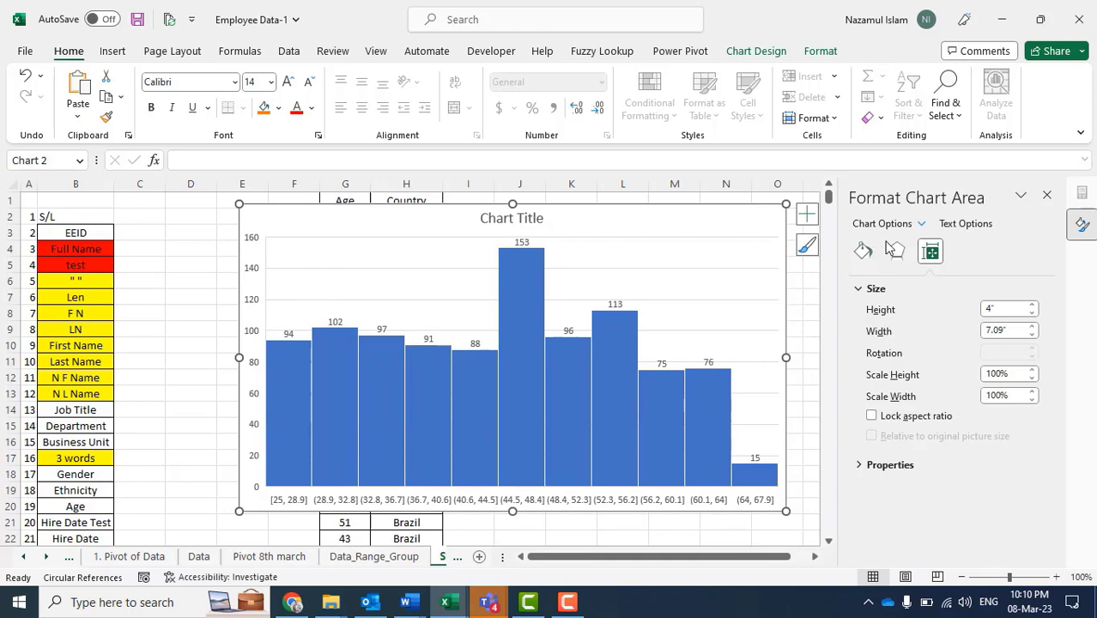
left_click(538, 503)
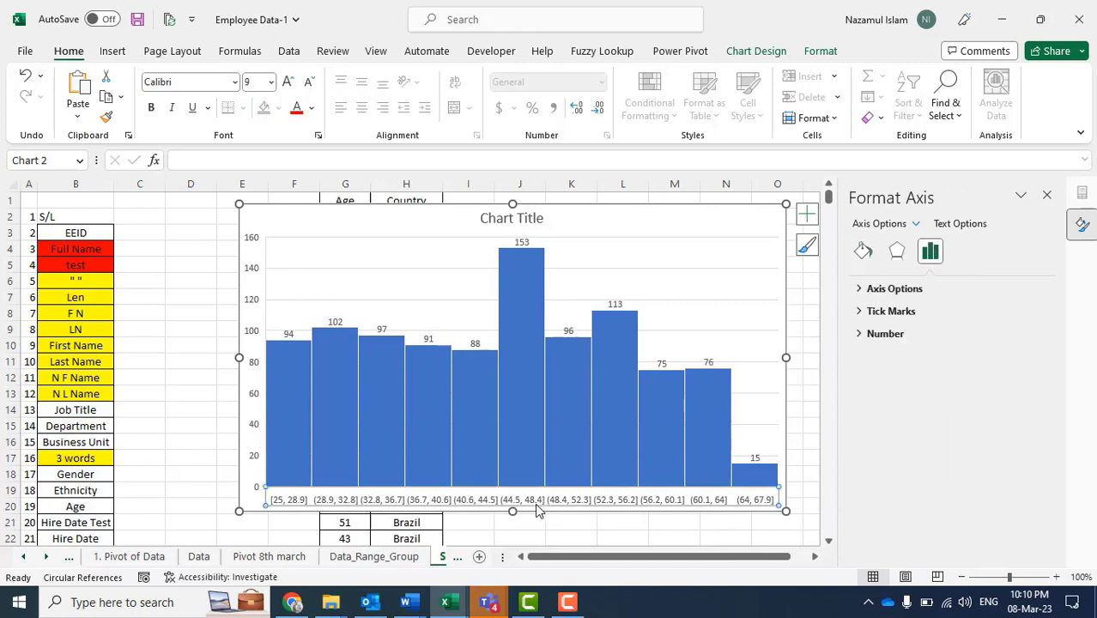
left_click(867, 290)
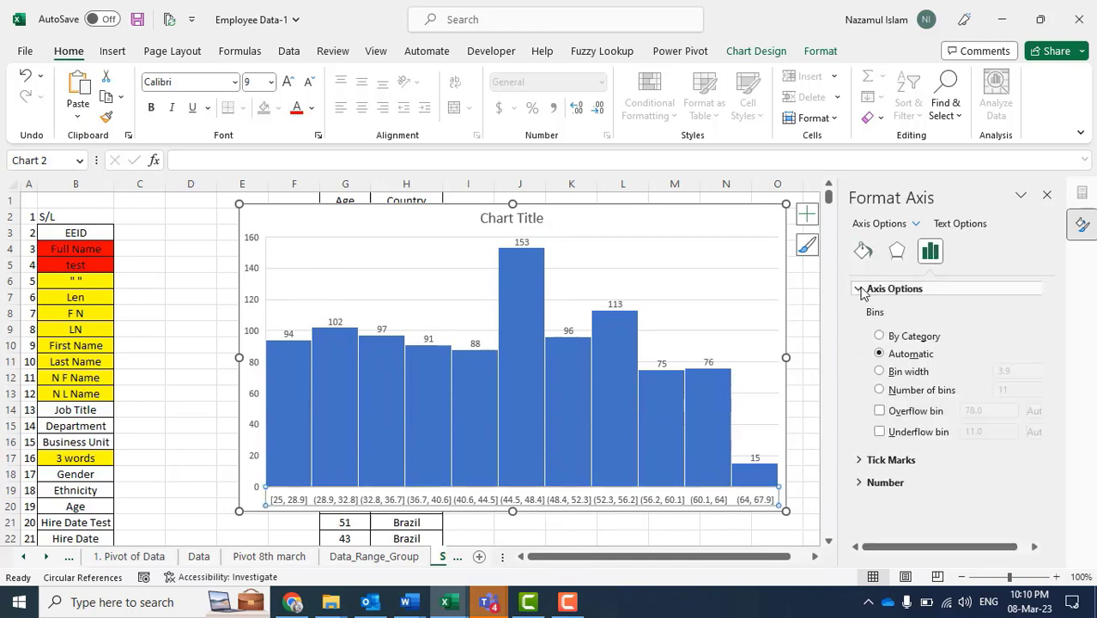
left_click(879, 372)
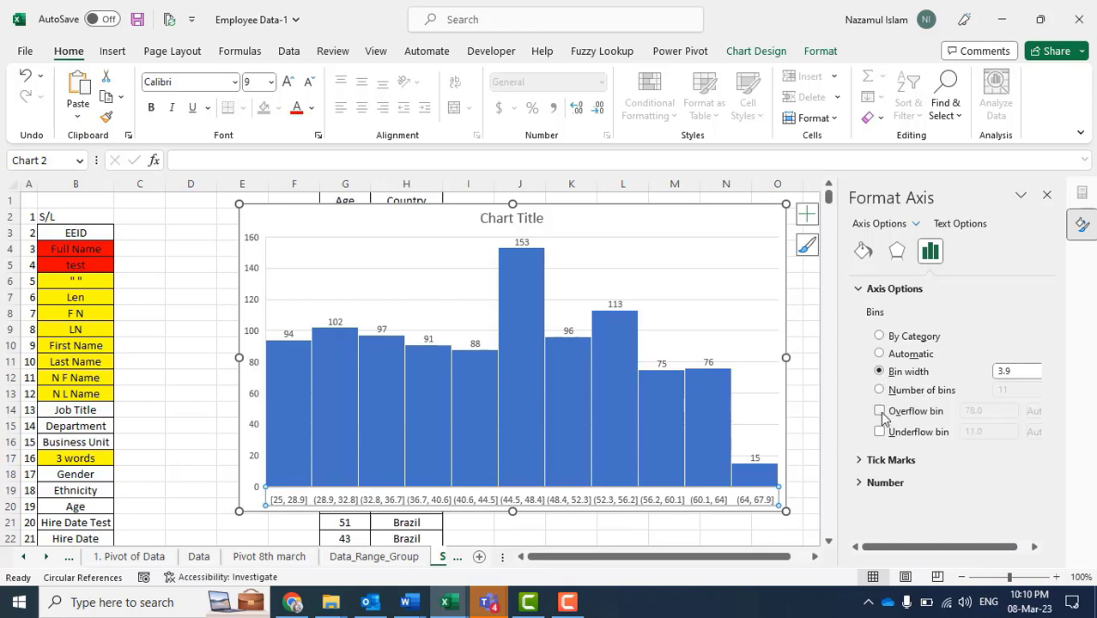
left_click(880, 412)
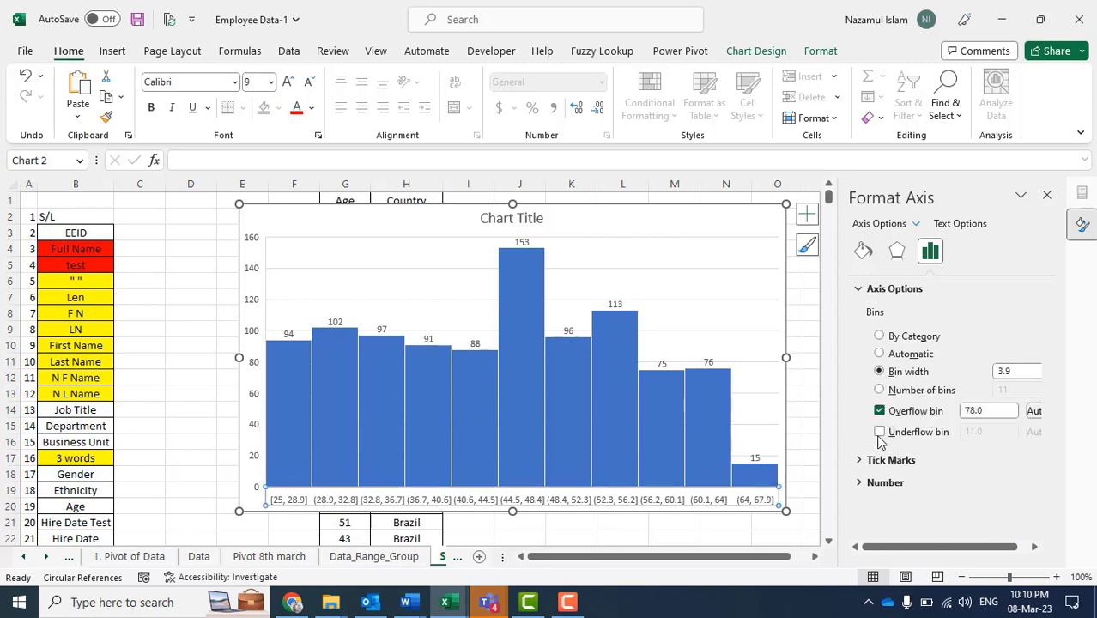
left_click(880, 432)
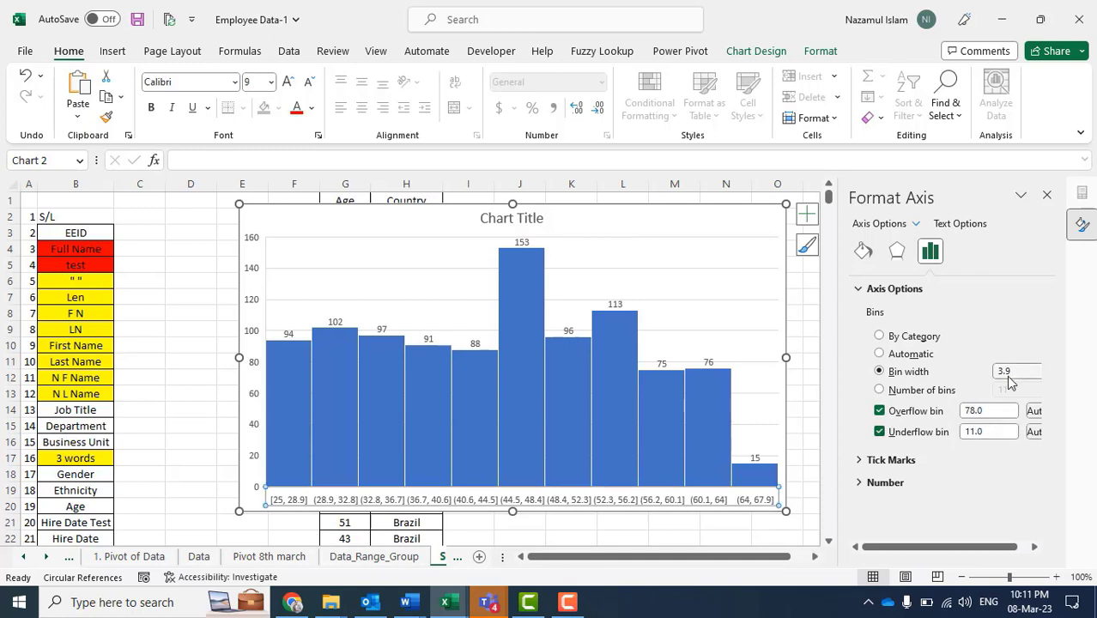
Set the bin width of the histogram's horizontal axis to 10.
left_click(880, 355)
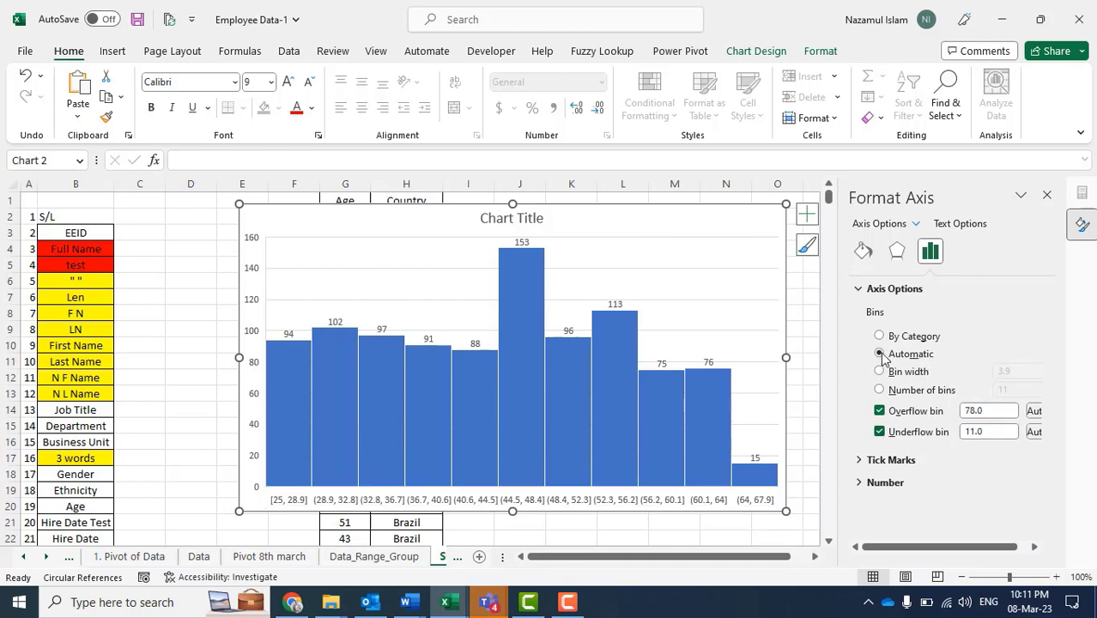
left_click(879, 371)
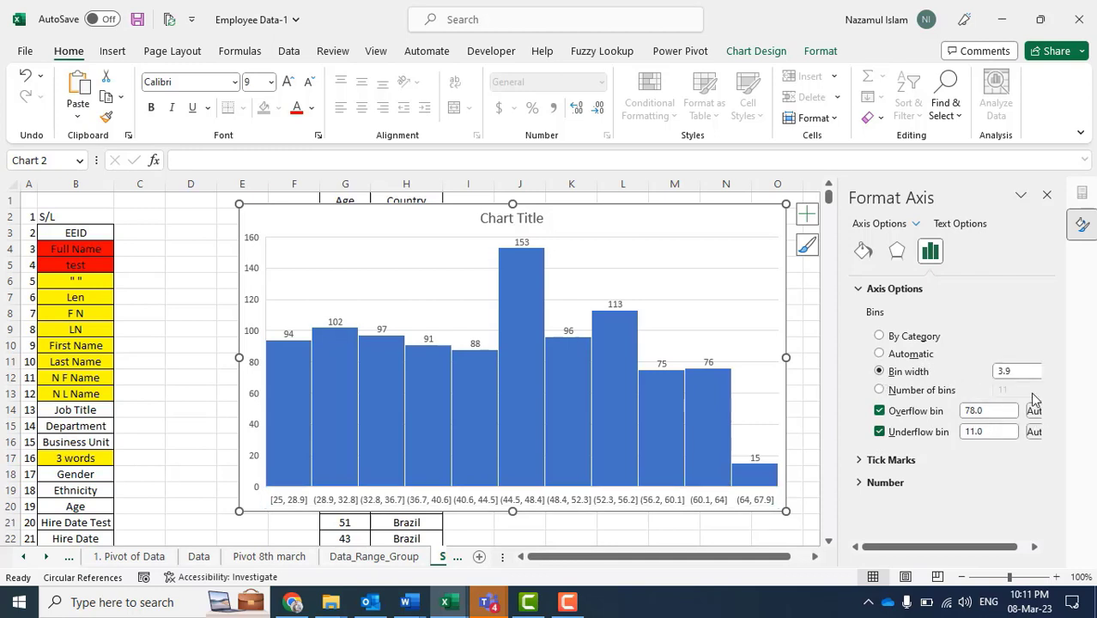
left_click_drag(1032, 371, 948, 375)
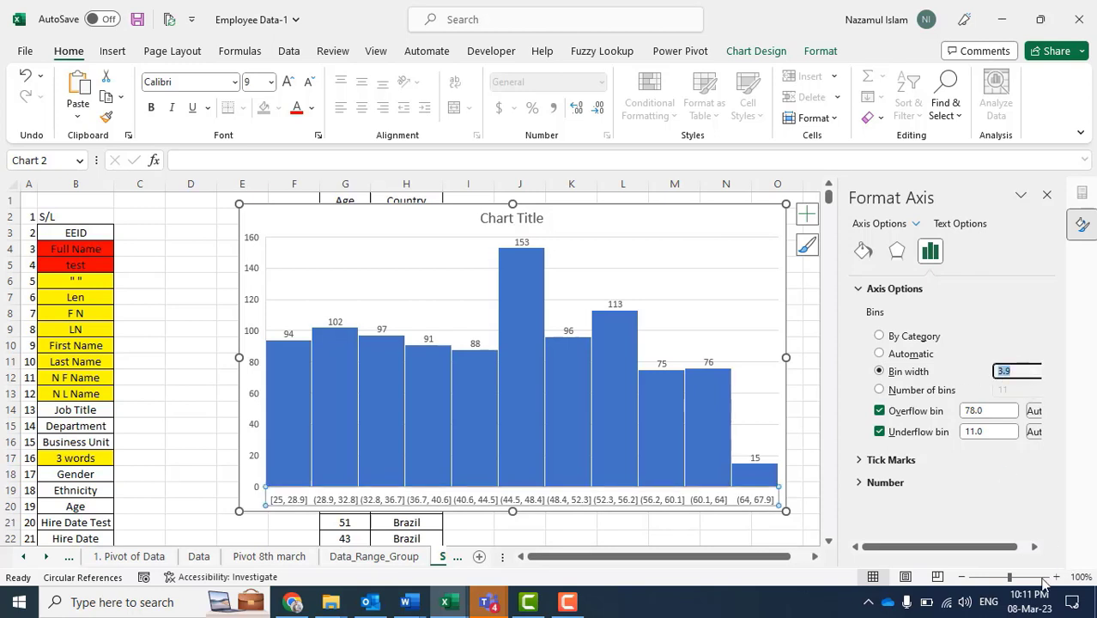
left_click(878, 464)
left_click(1002, 371)
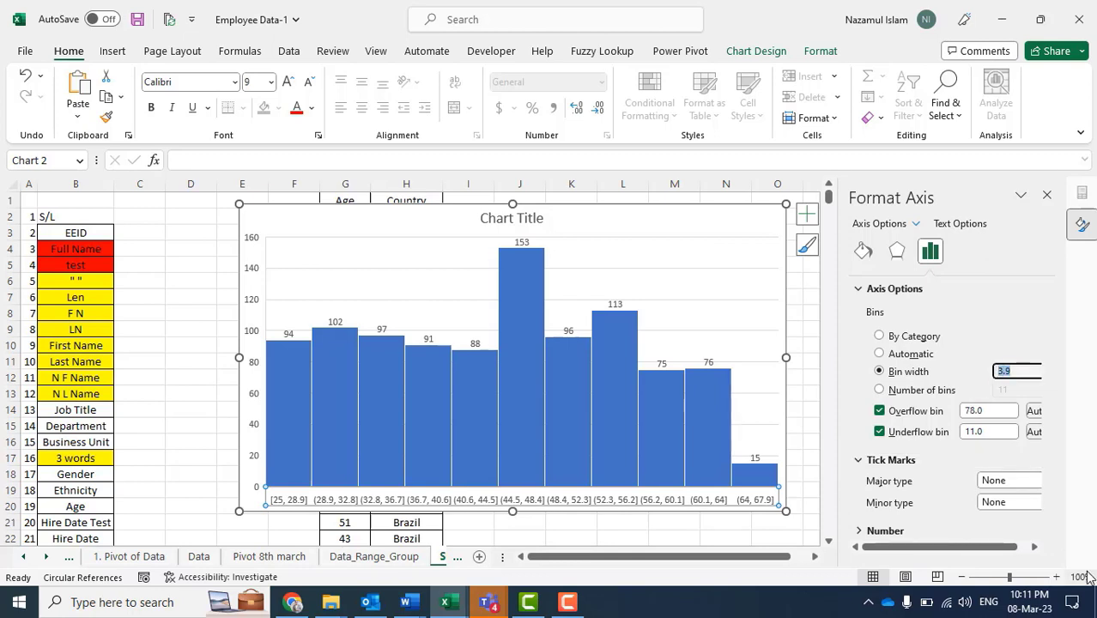
type("10")
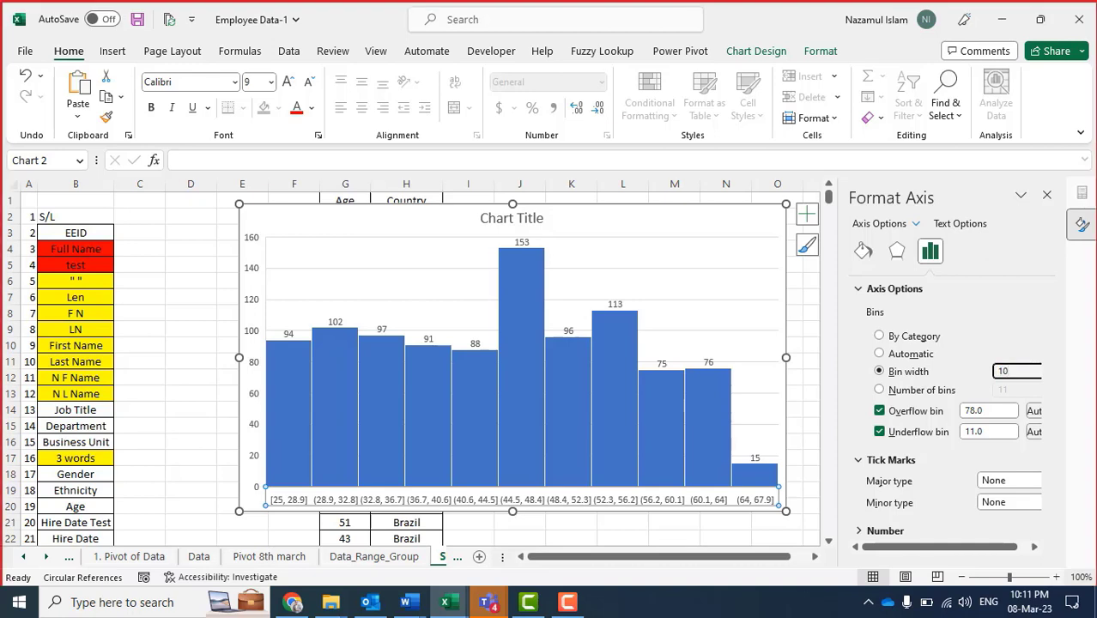
scroll(837, 373, "down", 7)
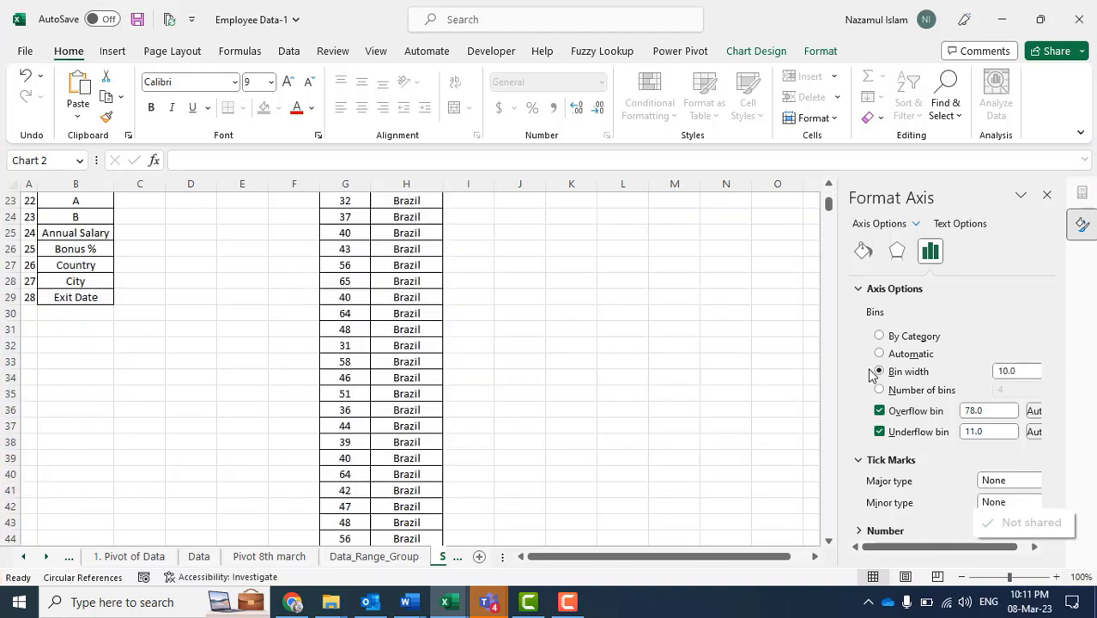
left_click(678, 362)
scroll(738, 319, "up", 7)
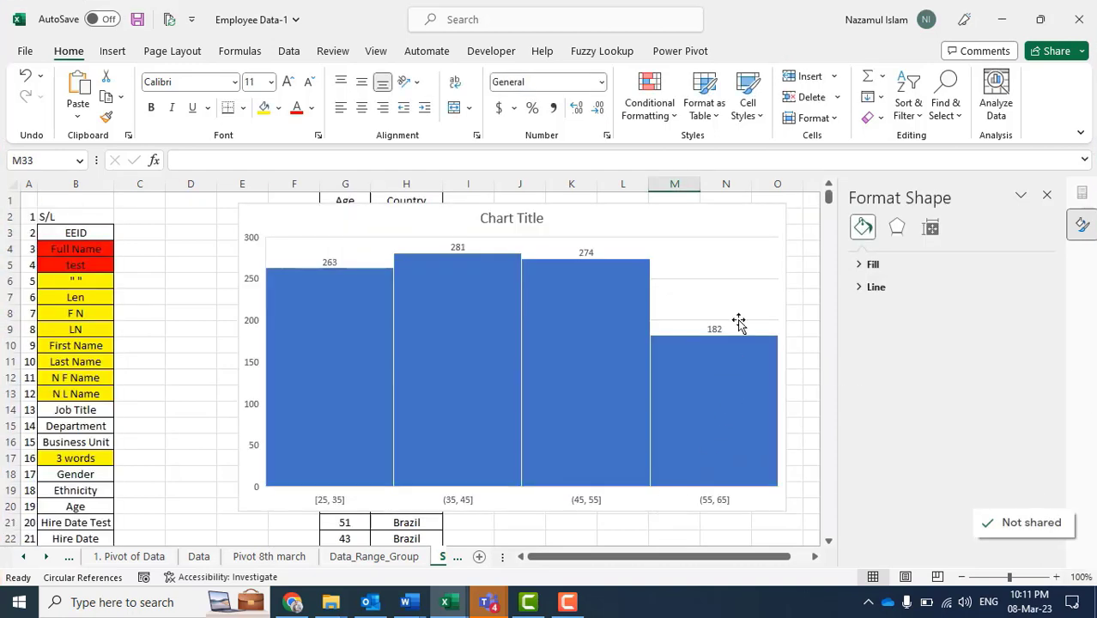
Reopen the horizontal axis's bin settings and review the bin width, overflow and underflow values.
left_click(730, 247)
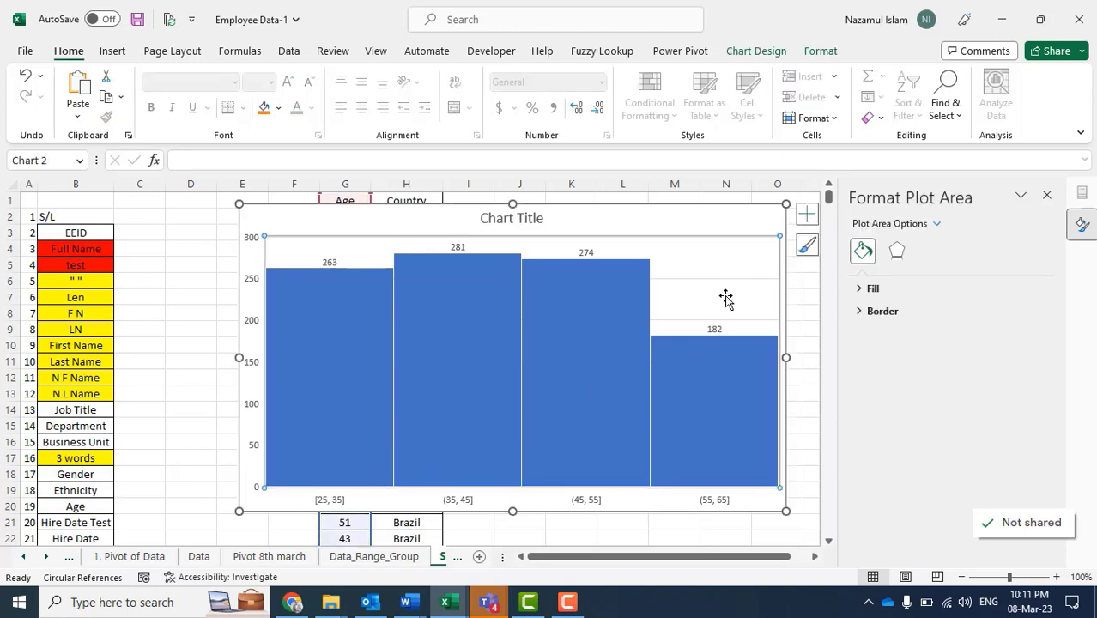
left_click(740, 218)
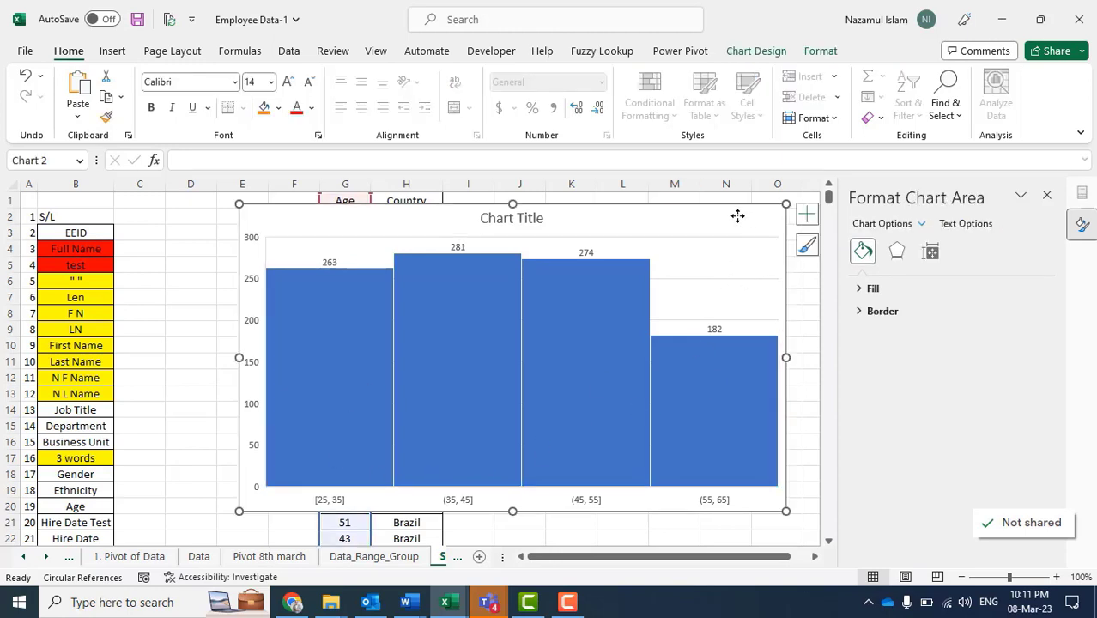
left_click_drag(738, 217, 733, 222)
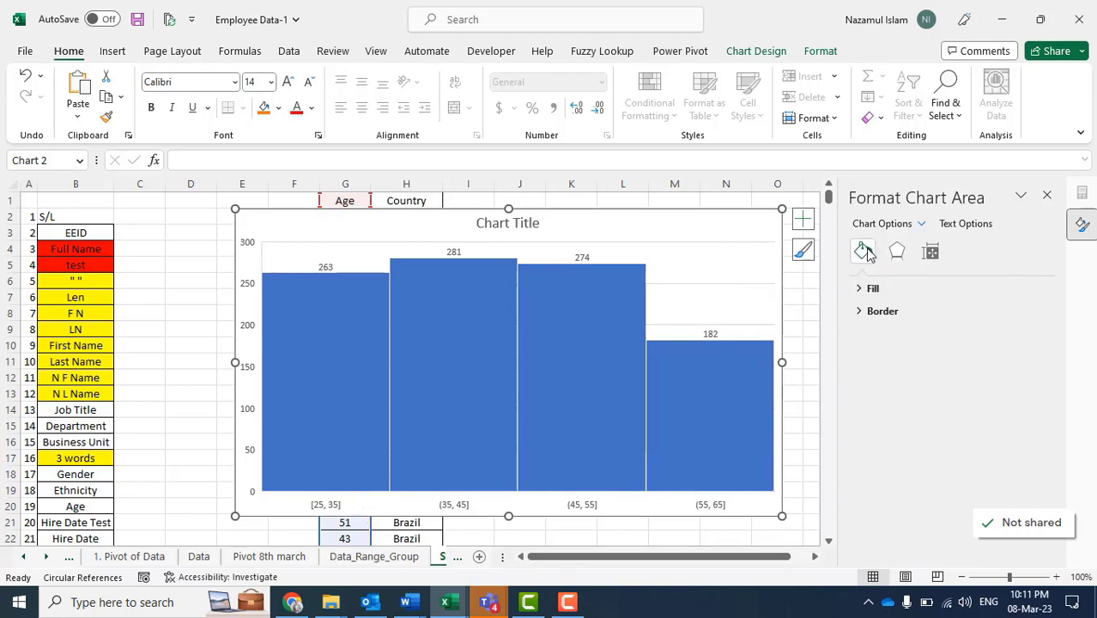
left_click(709, 505)
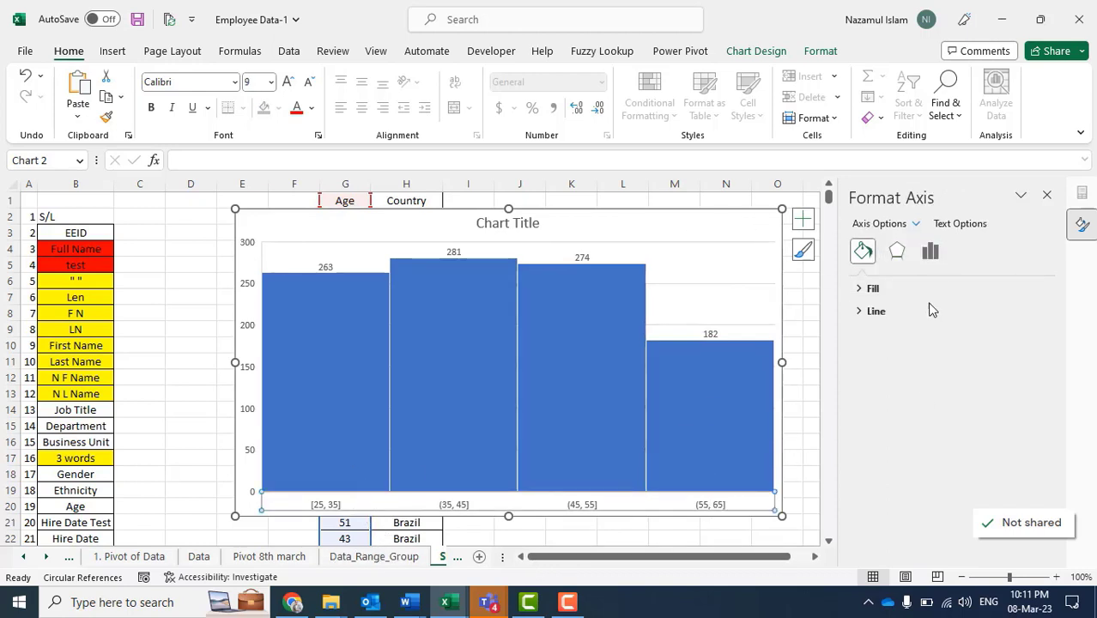
left_click(931, 251)
left_click(869, 288)
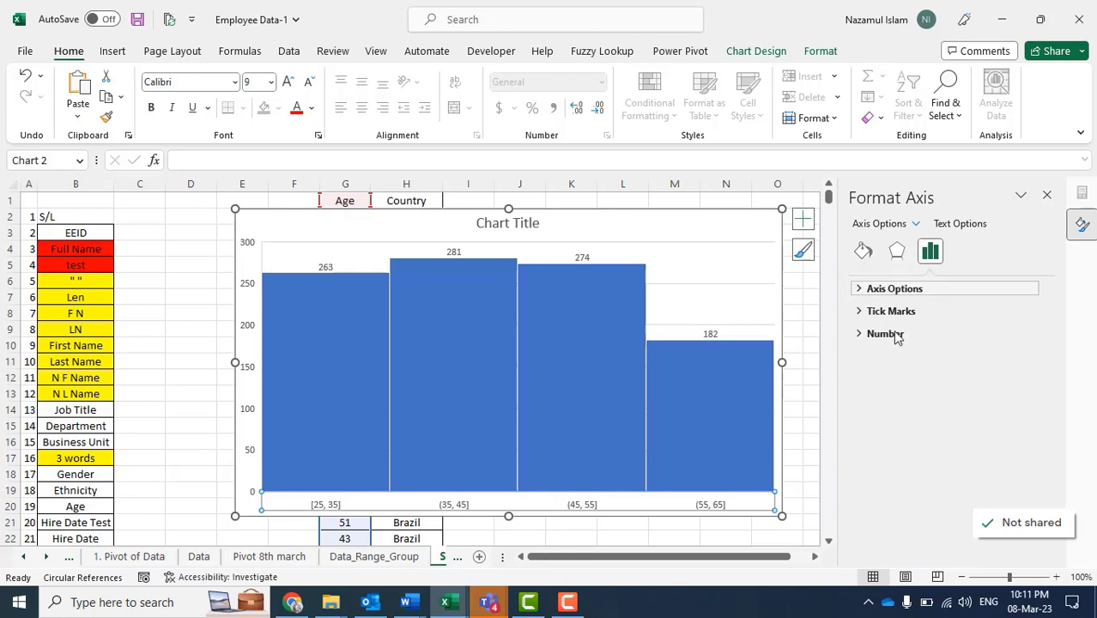
left_click(1023, 371)
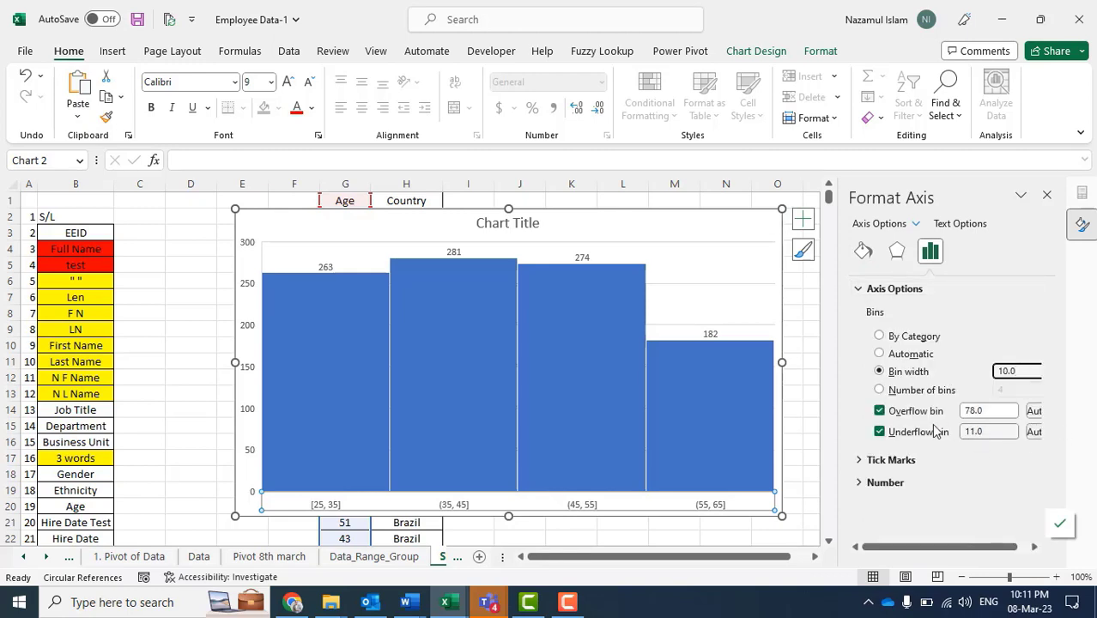
left_click(993, 432)
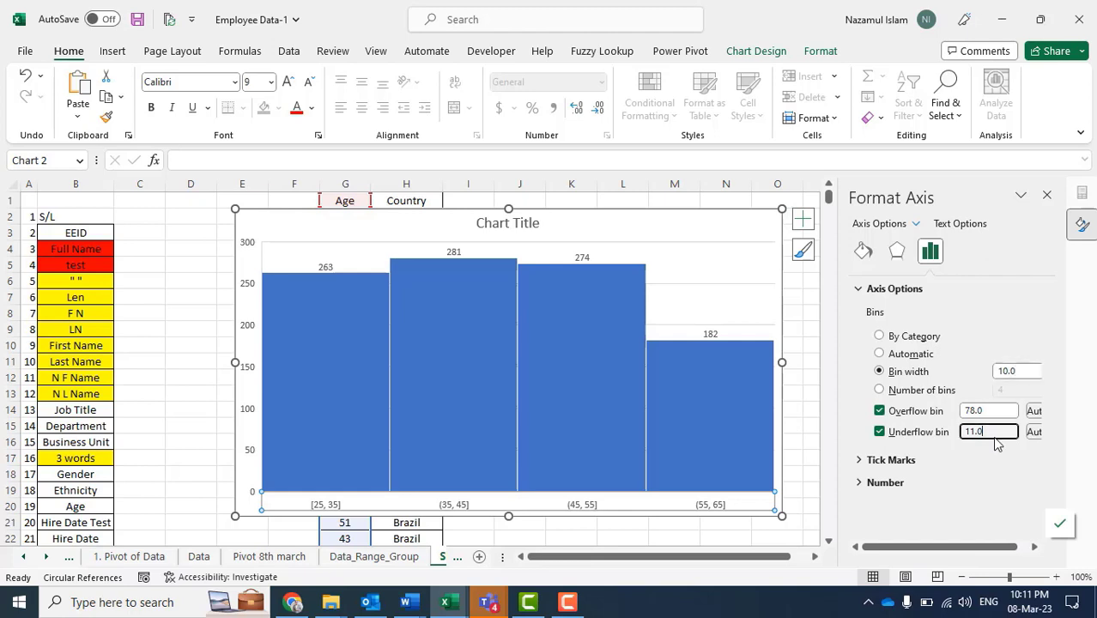
Move the histogram clear of the Age and Country data so that it starts at about column L, row 3.
left_click(189, 348)
left_click_drag(706, 225, 692, 242)
left_click_drag(598, 241, 687, 235)
left_click(481, 236)
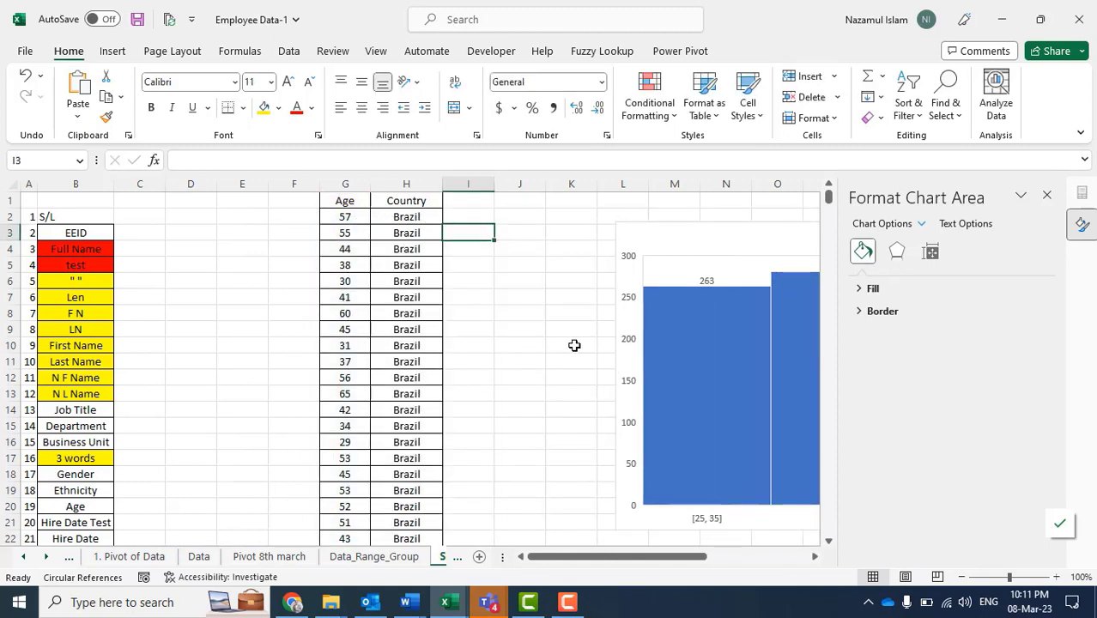
Insert a Box and Whisker chart from the whole Age column, G1:G1001.
left_click(346, 185)
left_click(349, 199)
key("ctrl+shift+Down")
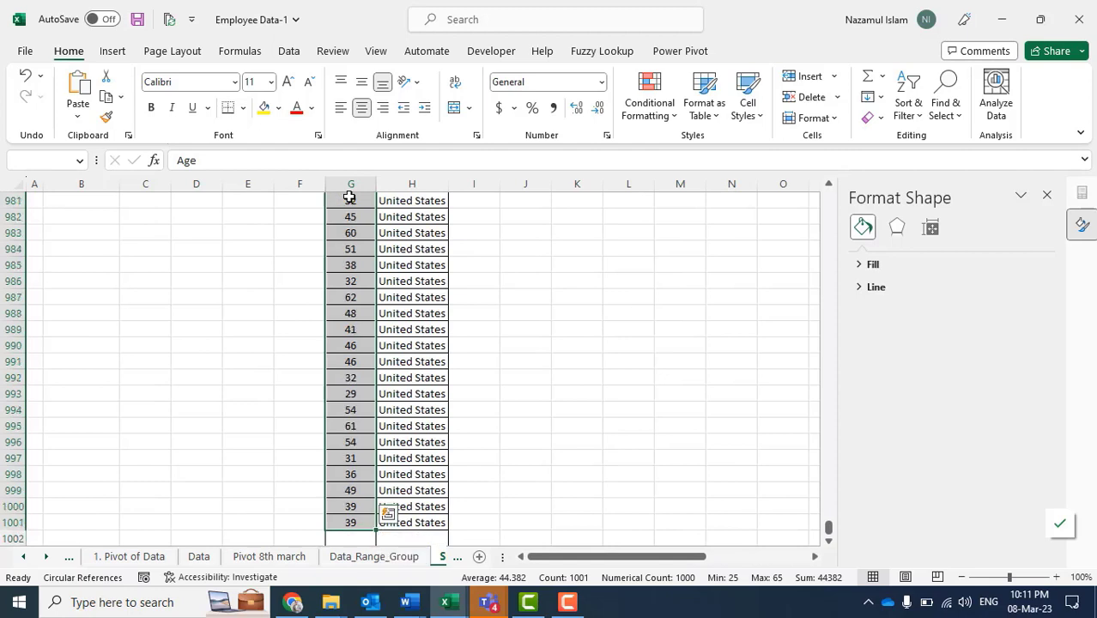
scroll(351, 194, "down", 1)
left_click(112, 51)
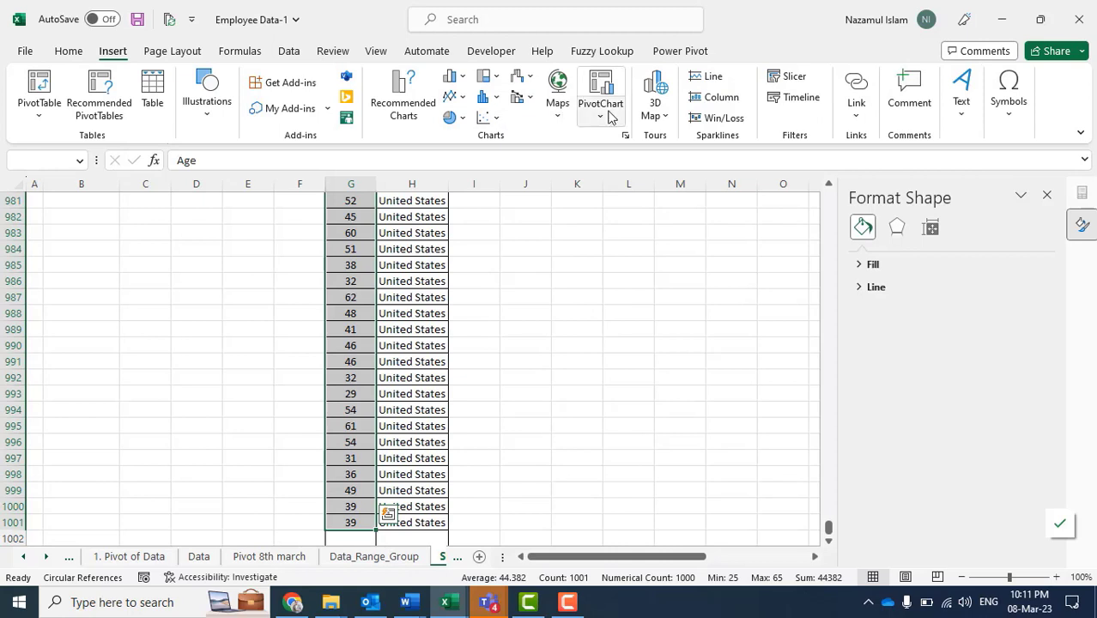
left_click(494, 102)
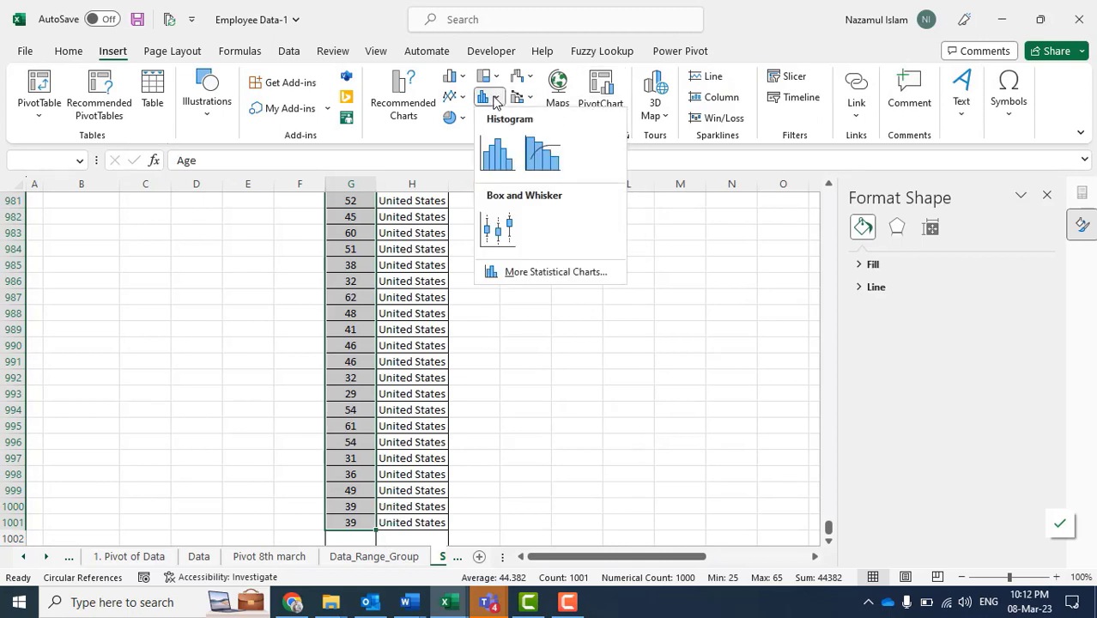
left_click(486, 98)
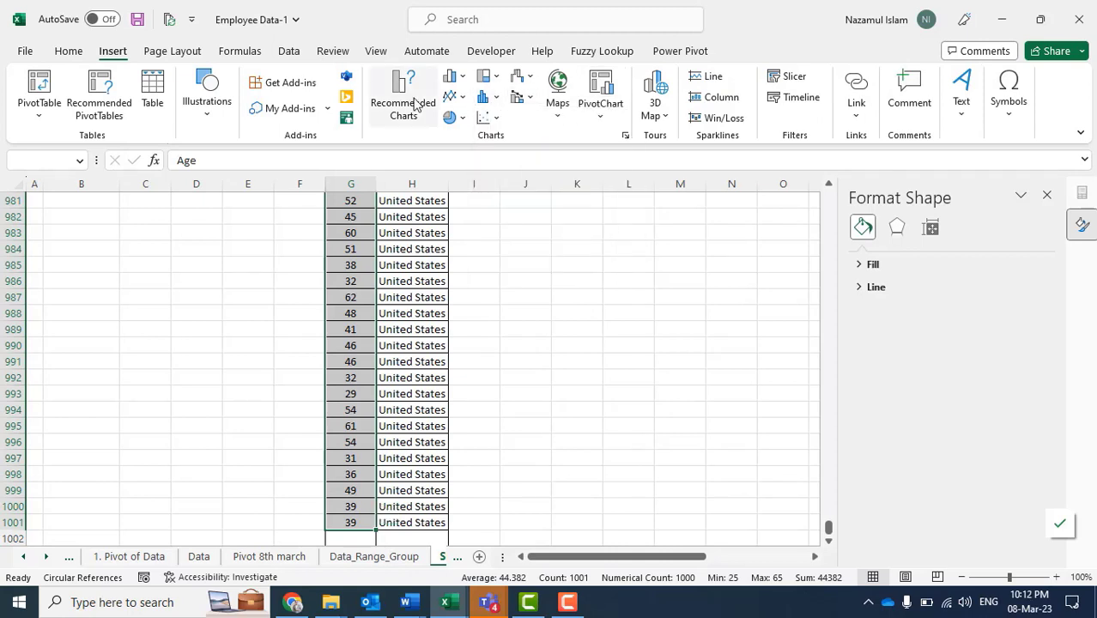
left_click(485, 98)
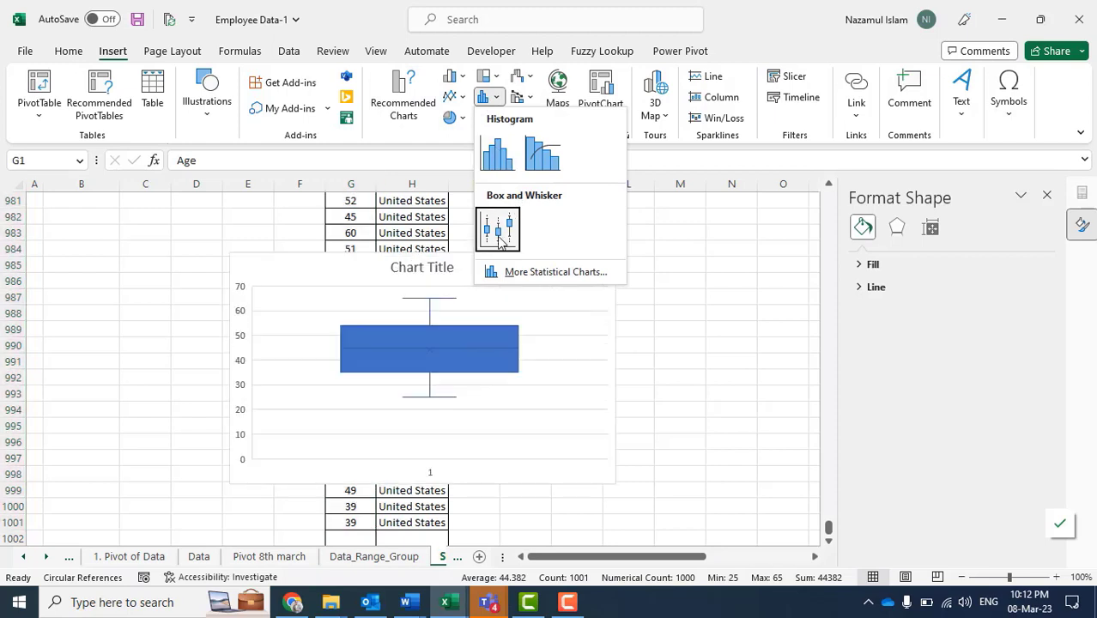
left_click(500, 240)
Narrow the box plot and place it beside the Country column, spanning about columns I to N from row 983.
left_click_drag(504, 269, 695, 249)
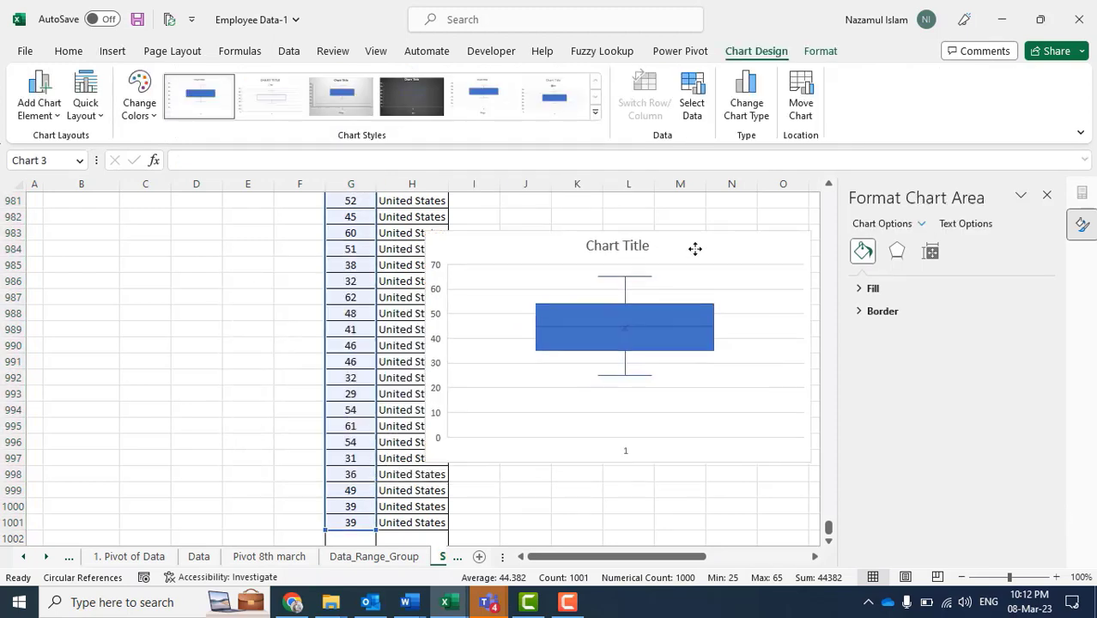
left_click_drag(483, 245, 84, 255)
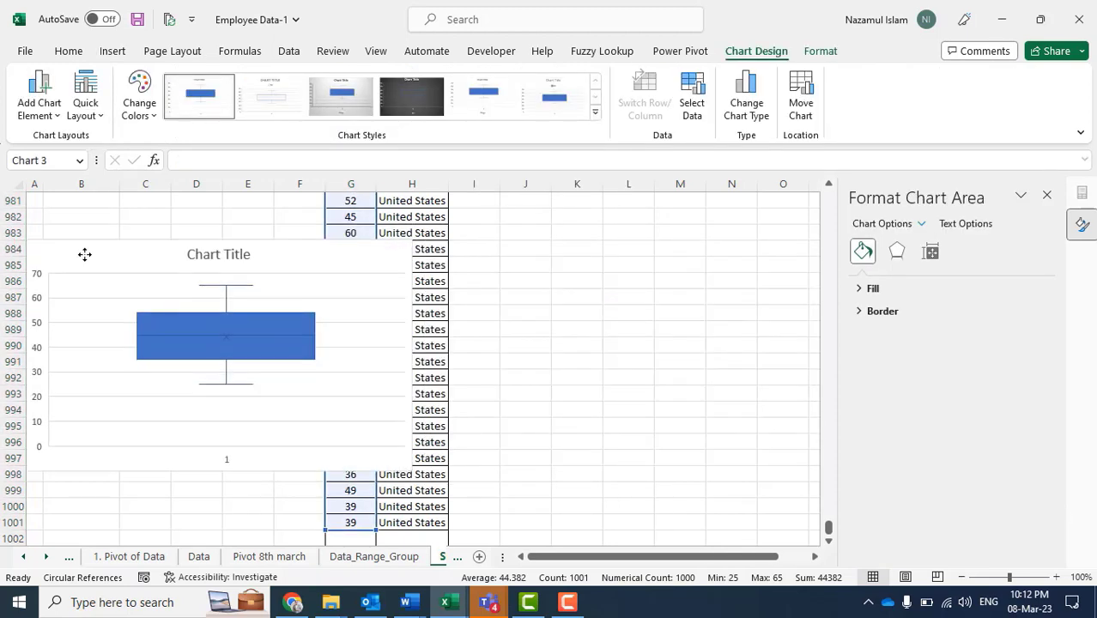
left_click(376, 273)
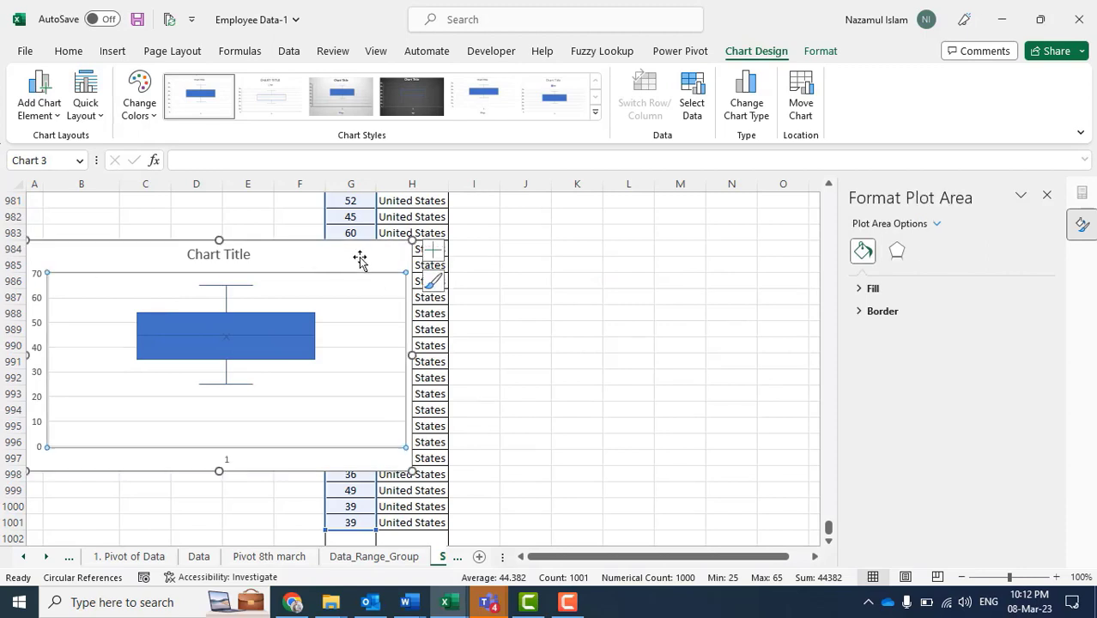
left_click_drag(360, 259, 773, 233)
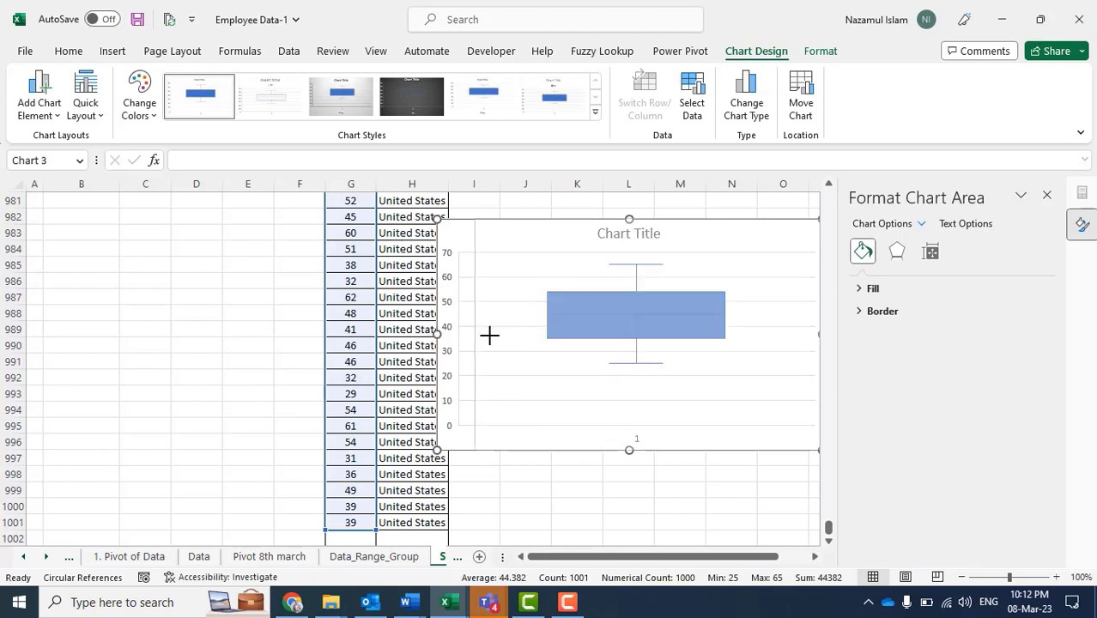
left_click_drag(489, 334, 551, 334)
left_click_drag(730, 237, 679, 237)
Add axis titles and data labels to the box plot.
left_click(783, 244)
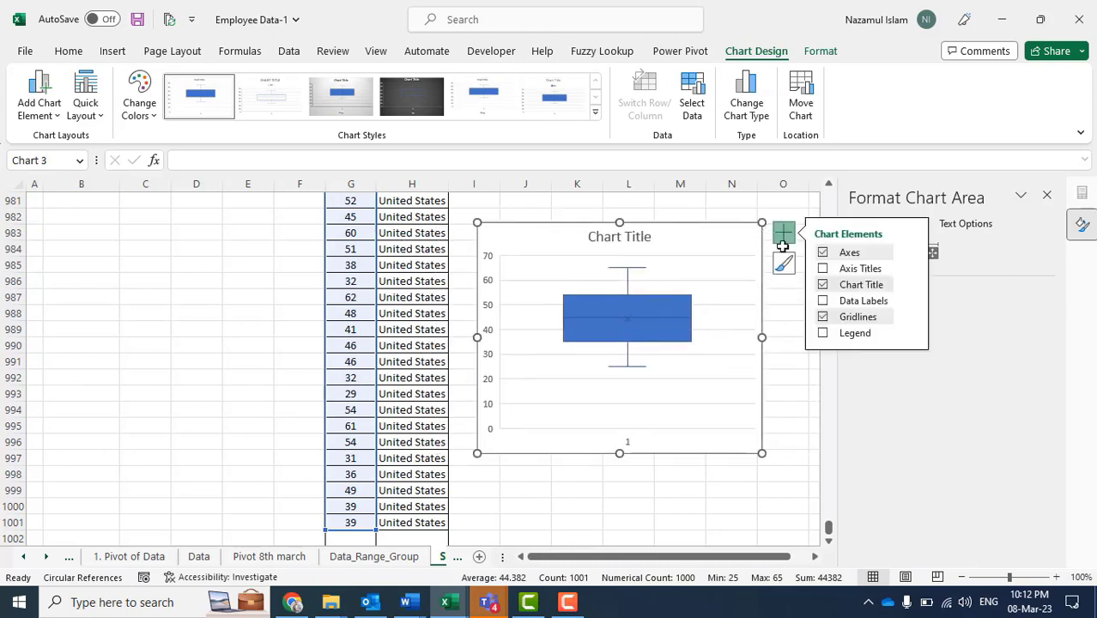
left_click(821, 269)
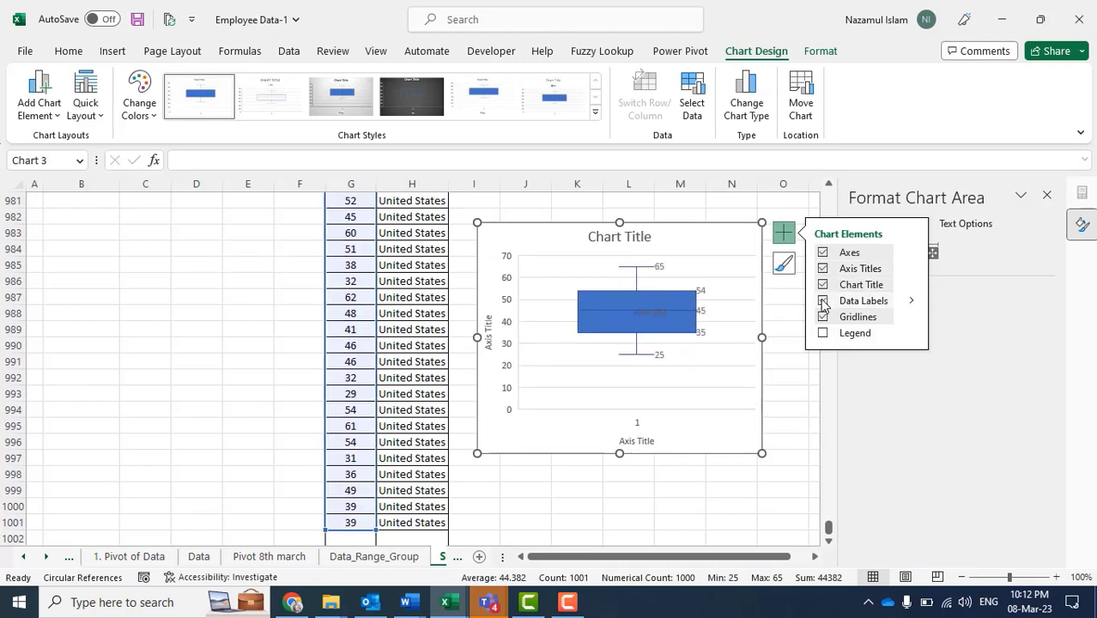
left_click(823, 302)
left_click(712, 411)
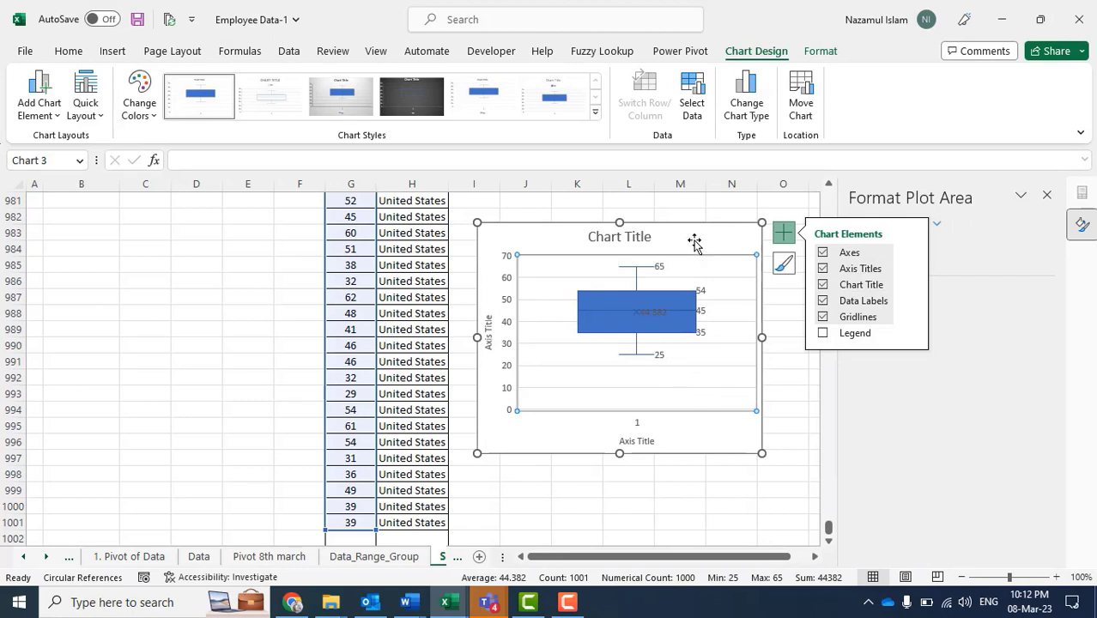
Shift the box plot slightly so it starts at about row 984, and examine its mean, quartile, minimum and maximum labels.
left_click_drag(695, 240, 708, 239)
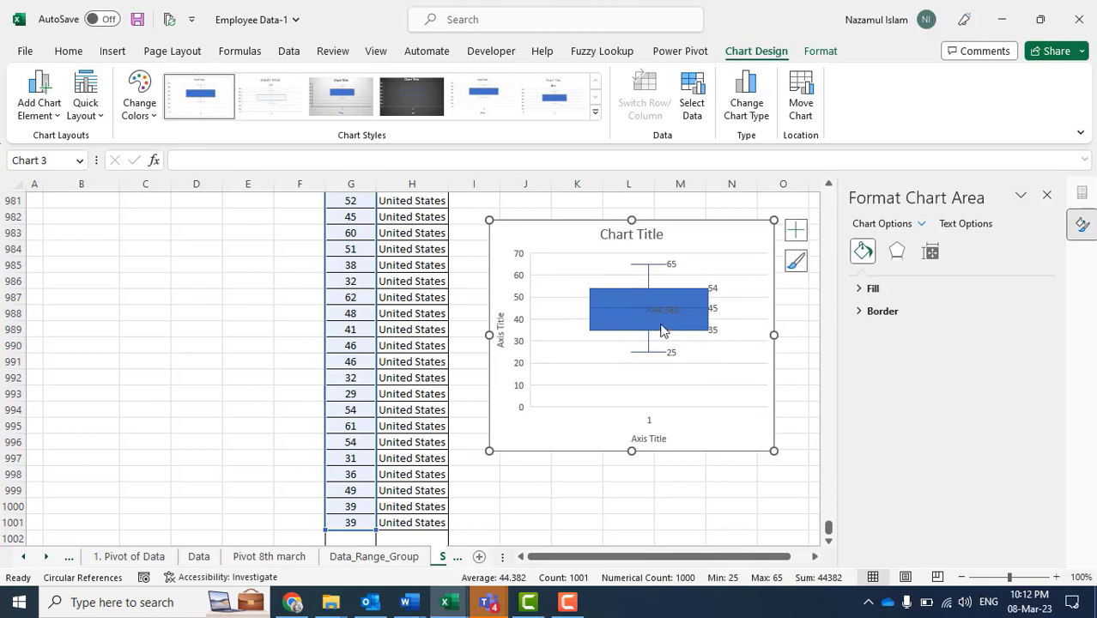
mouse_move(663, 316)
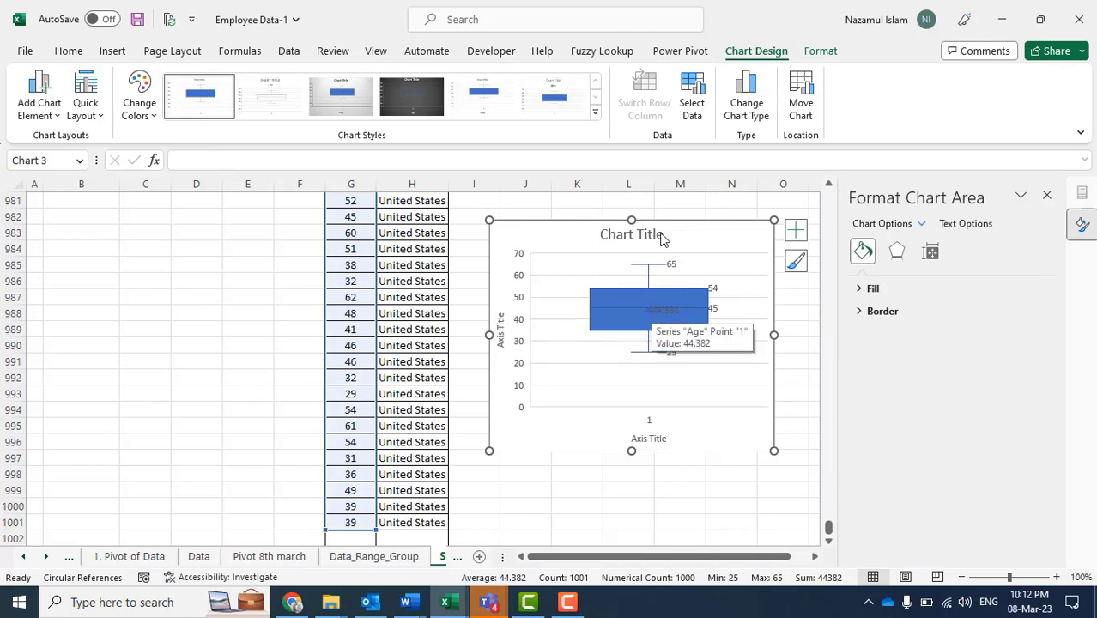
left_click_drag(574, 238, 571, 257)
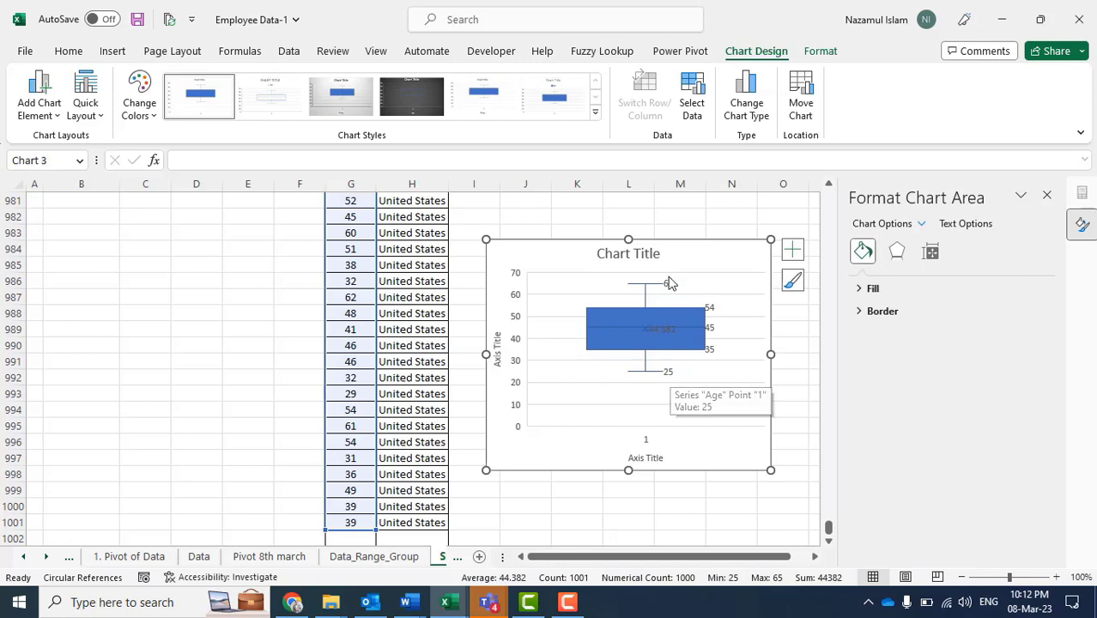
mouse_move(668, 287)
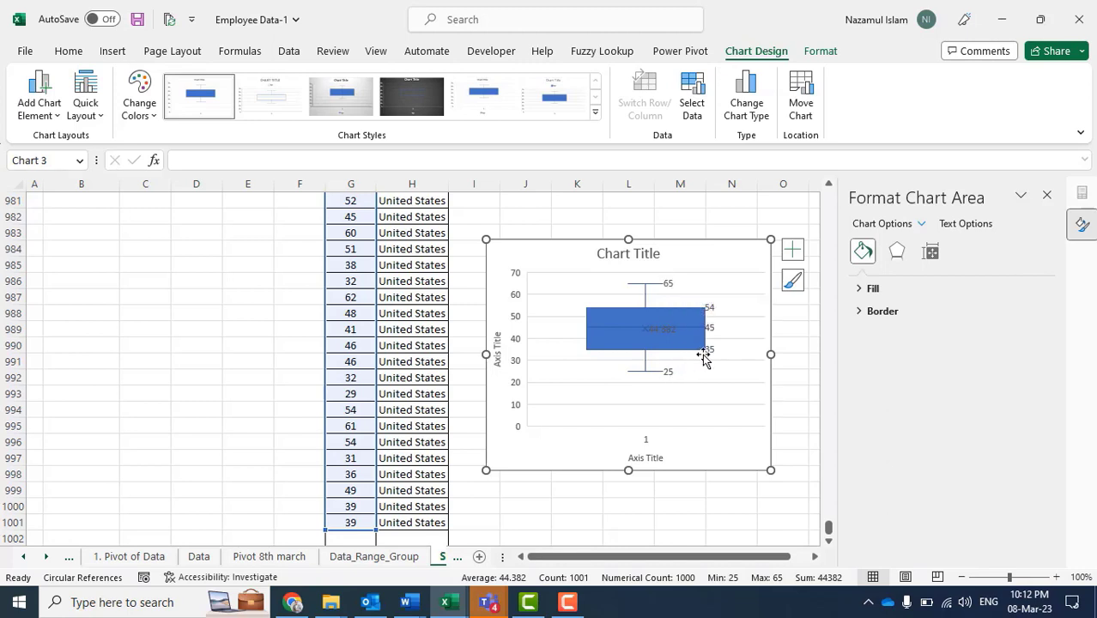
mouse_move(709, 359)
mouse_move(627, 375)
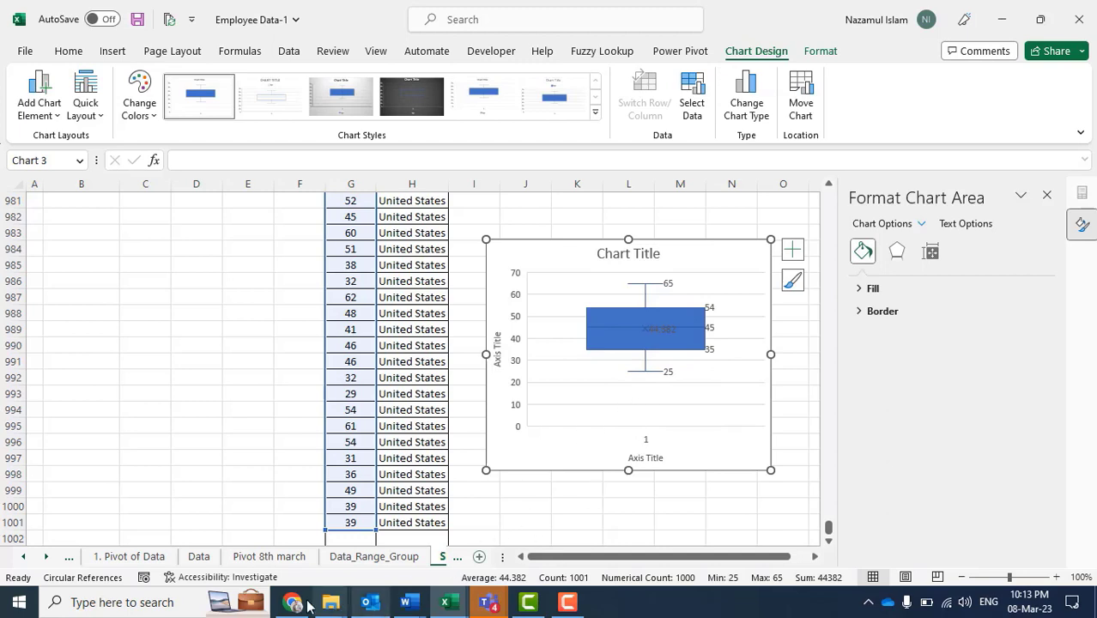
left_click(249, 347)
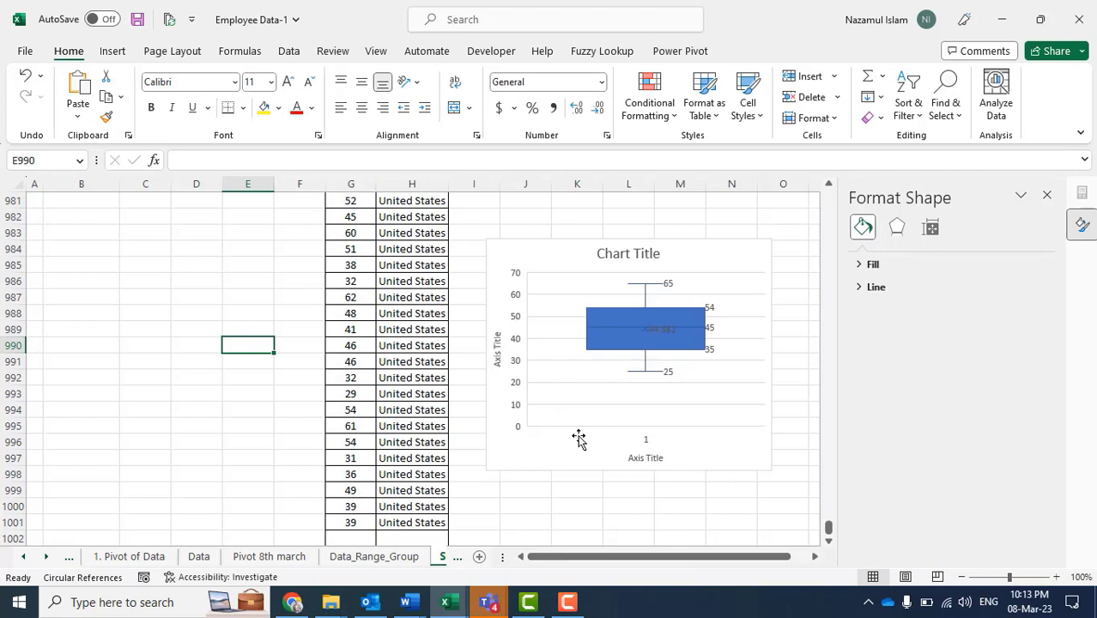
left_click(293, 604)
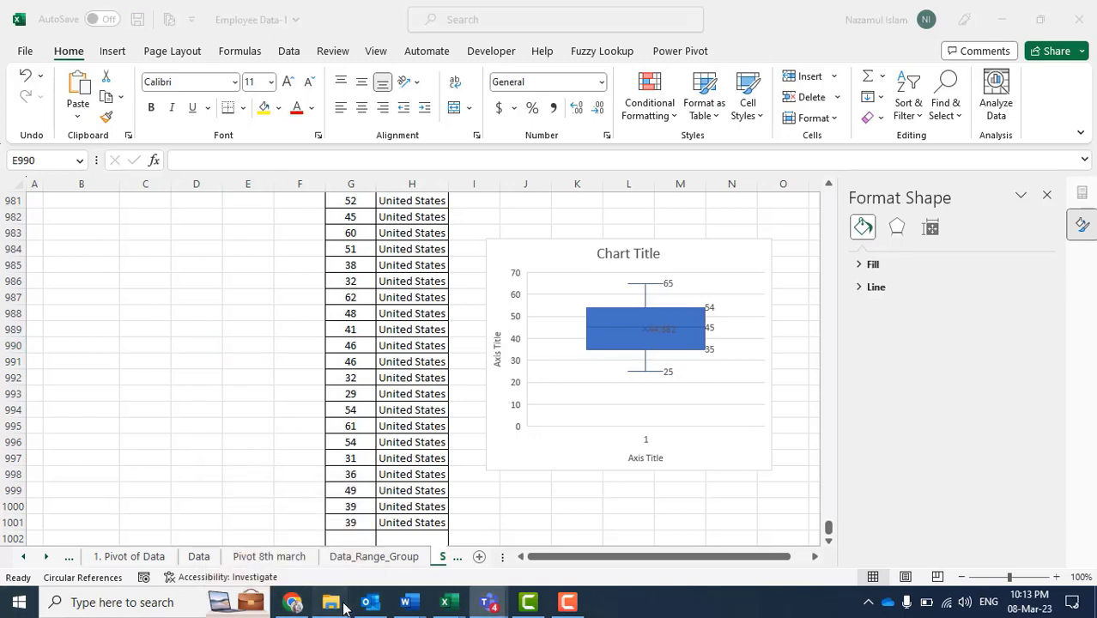
mouse_move(345, 605)
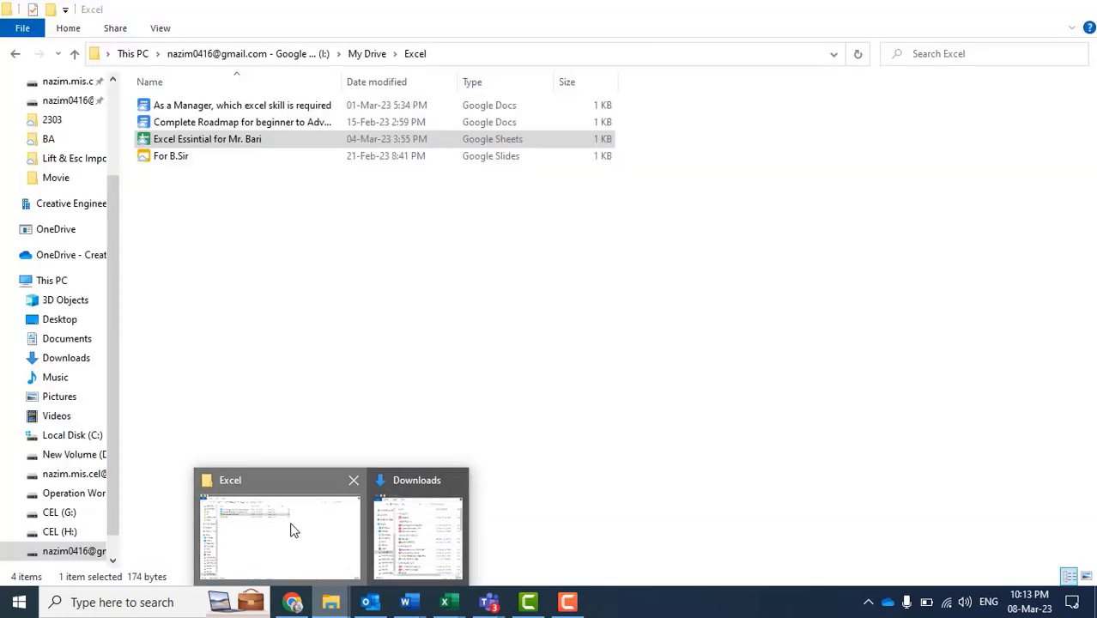
left_click(290, 531)
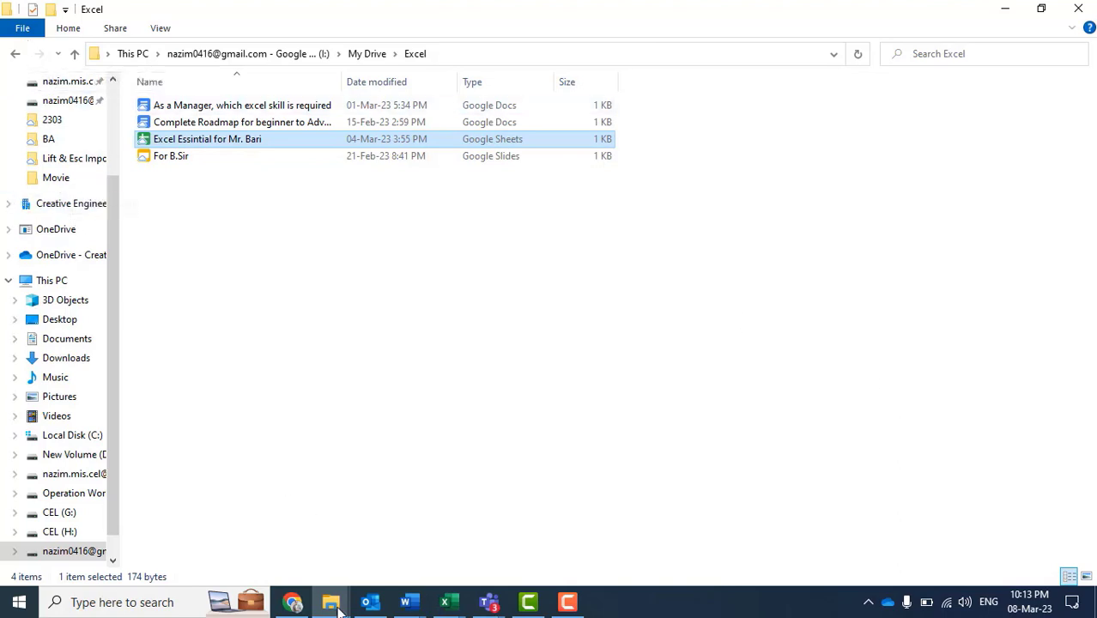
Find PowerPoint through the Windows search and open its recent presentation Import 2022 for Beelia.
left_click(122, 598)
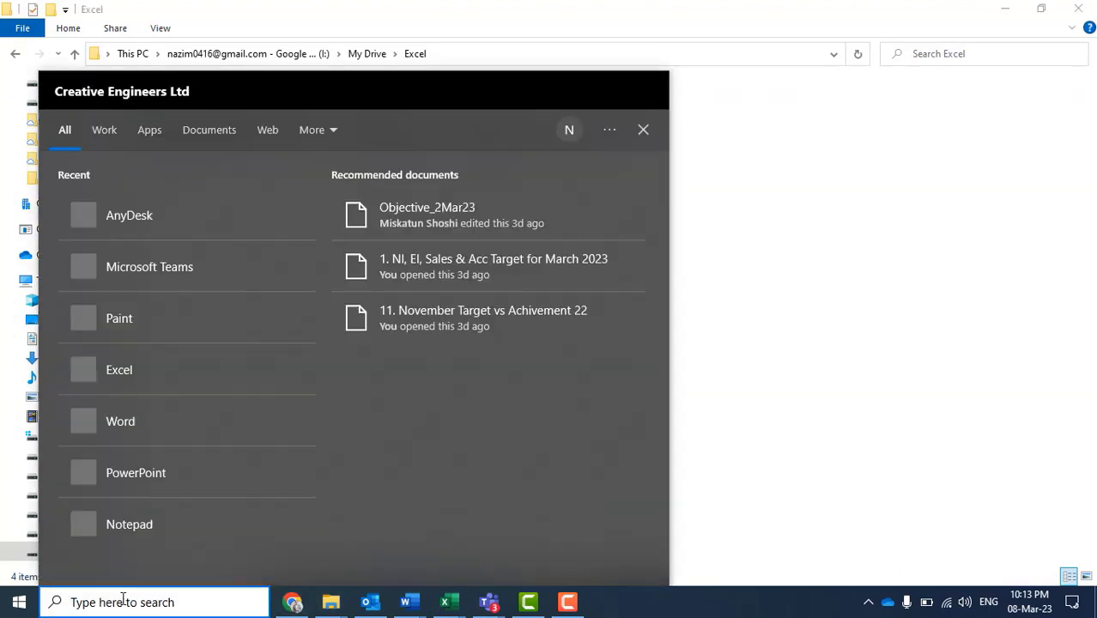
type("po")
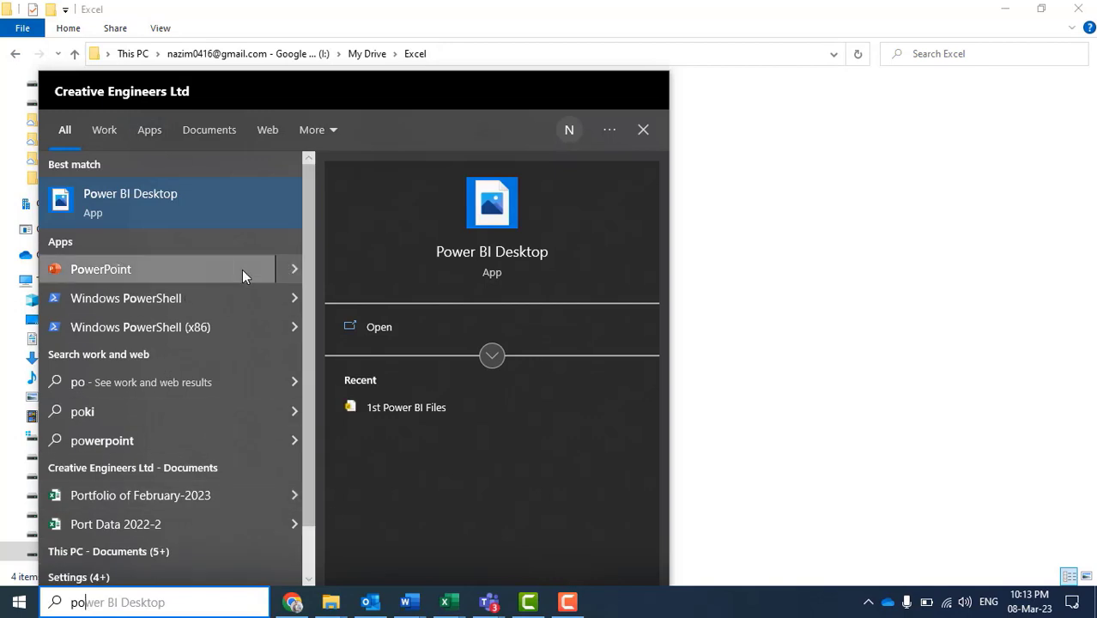
left_click(285, 270)
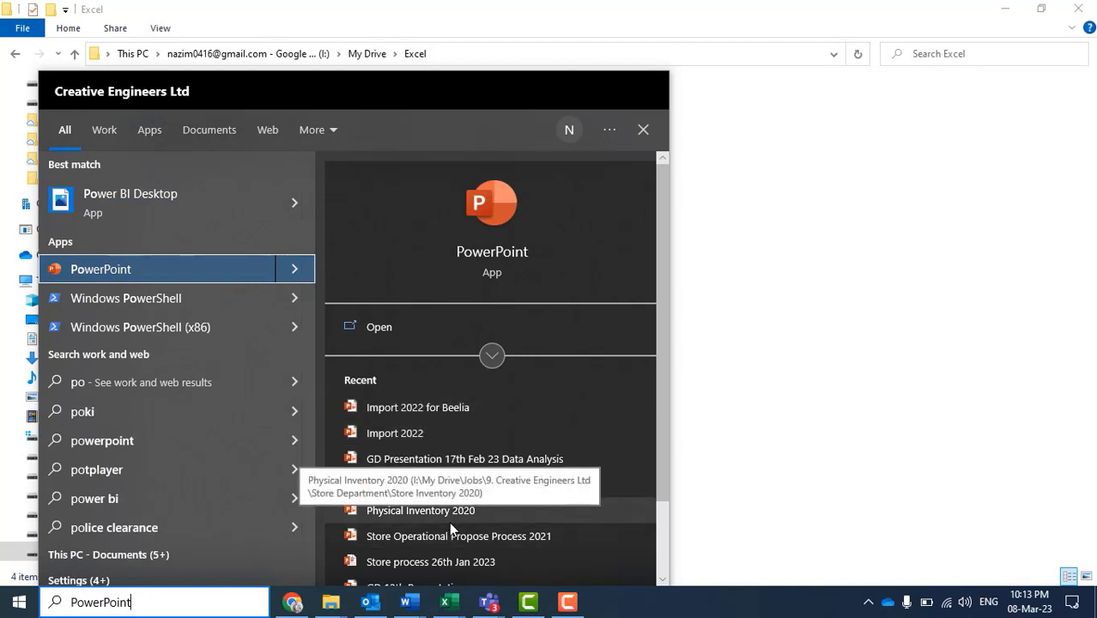
left_click(406, 411)
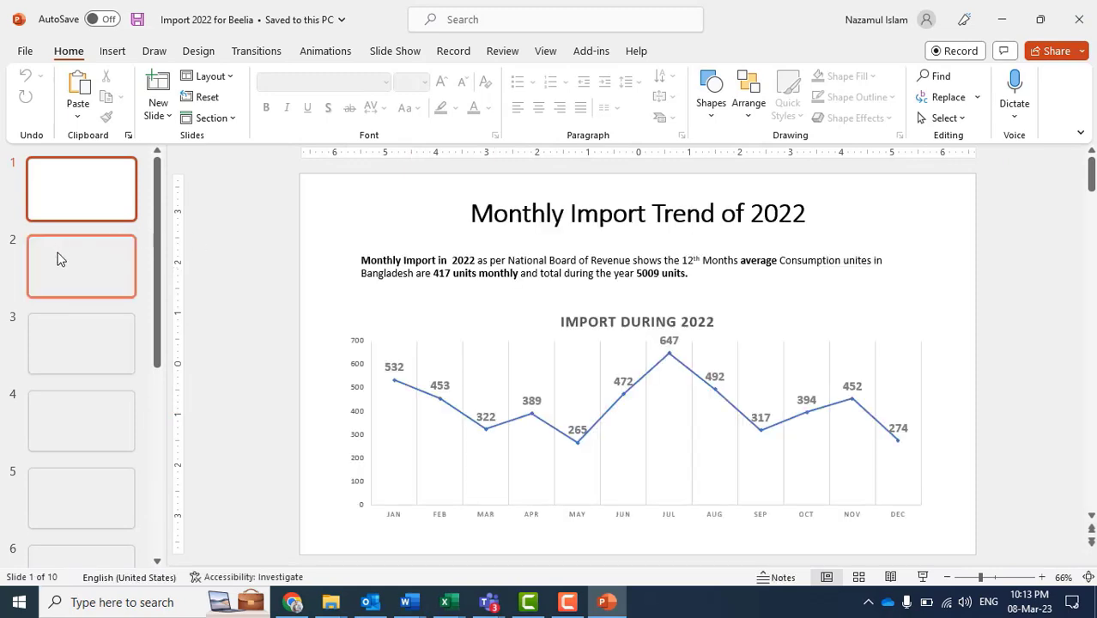
Go to slide 10 and examine the diagram splitting quantity and LC into percentage ranges.
scroll(103, 361, "down", 5)
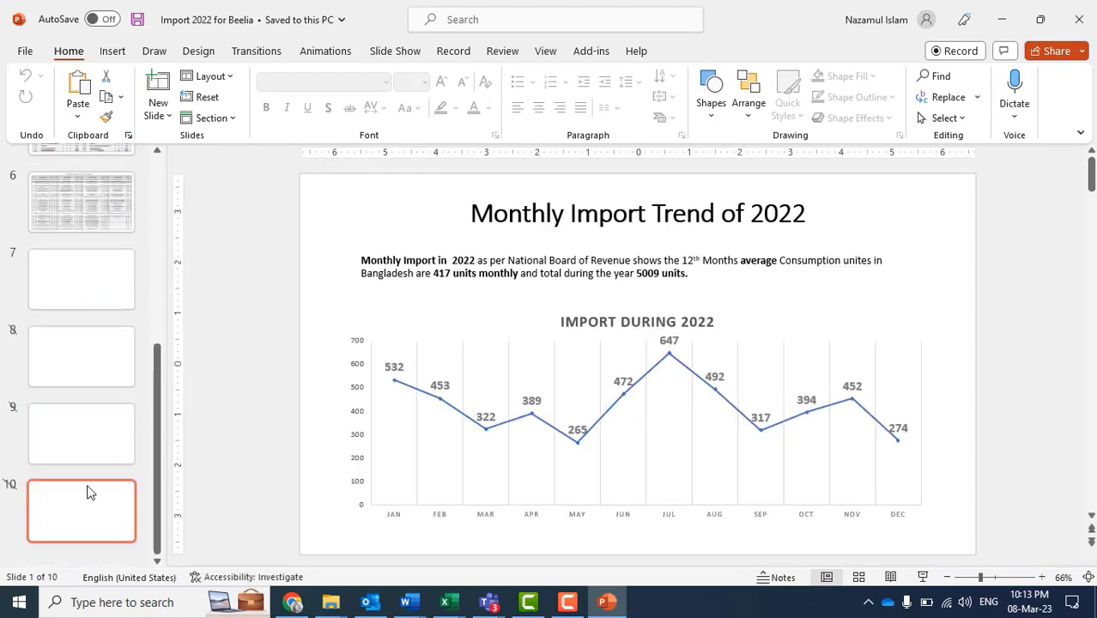
left_click(81, 513)
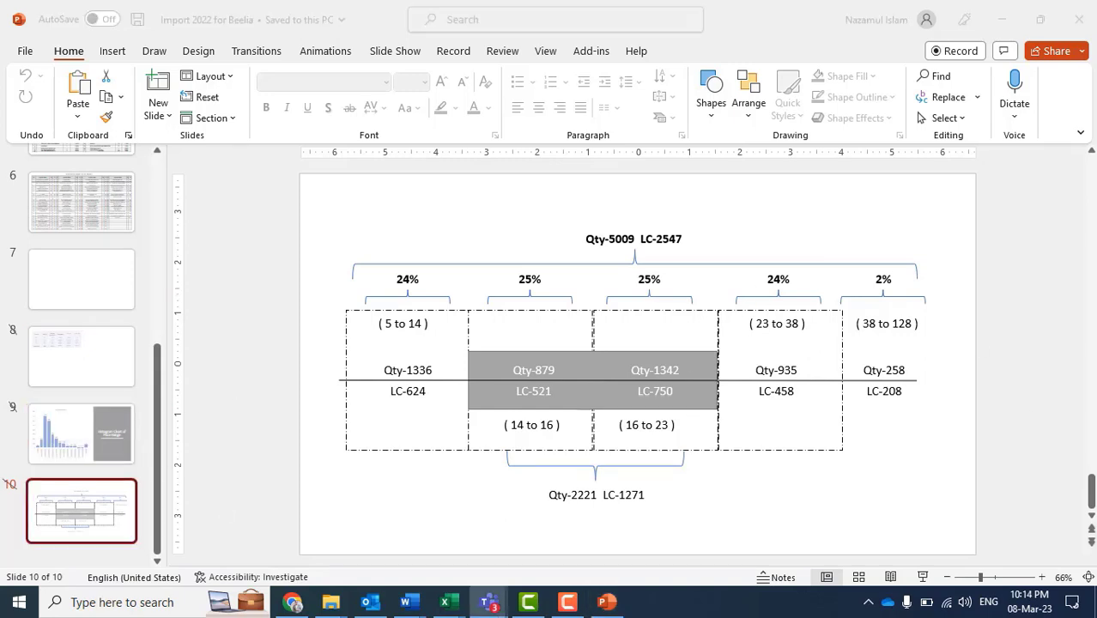
left_click(391, 432)
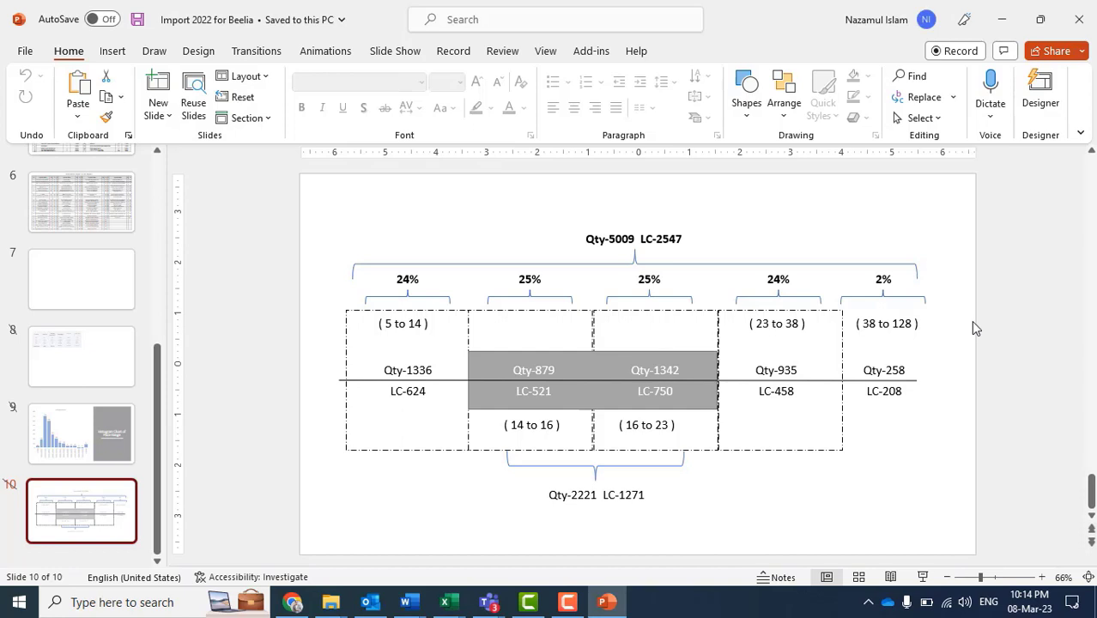
left_click(258, 307)
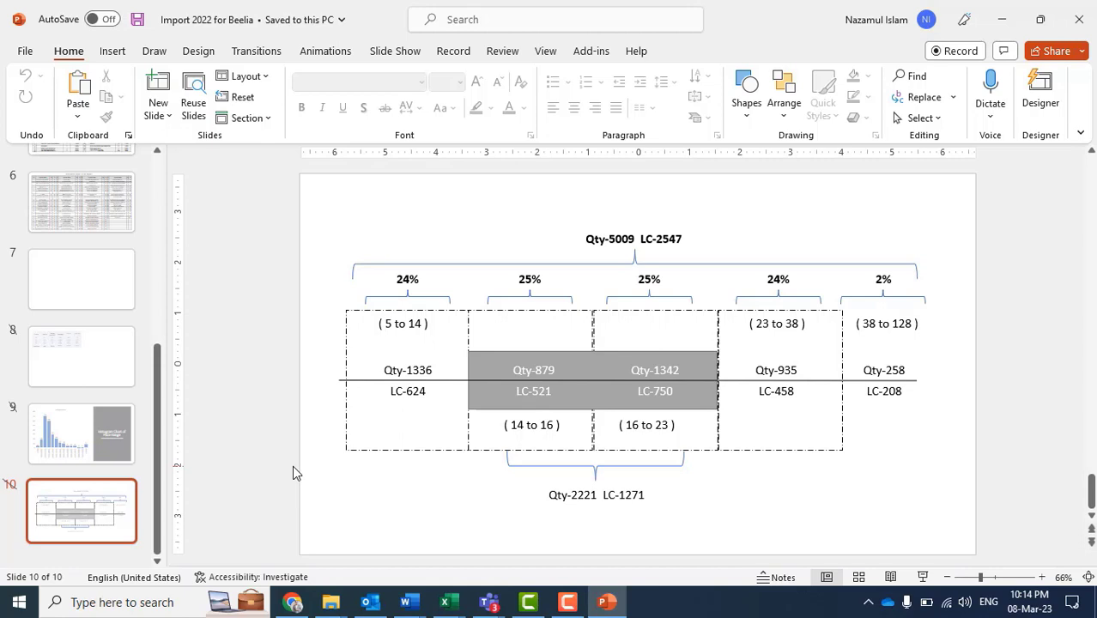
Look through the presentation's slides and compare the price range histogram on slide 9 with the distribution diagram on slide 10.
scroll(61, 429, "up", 5)
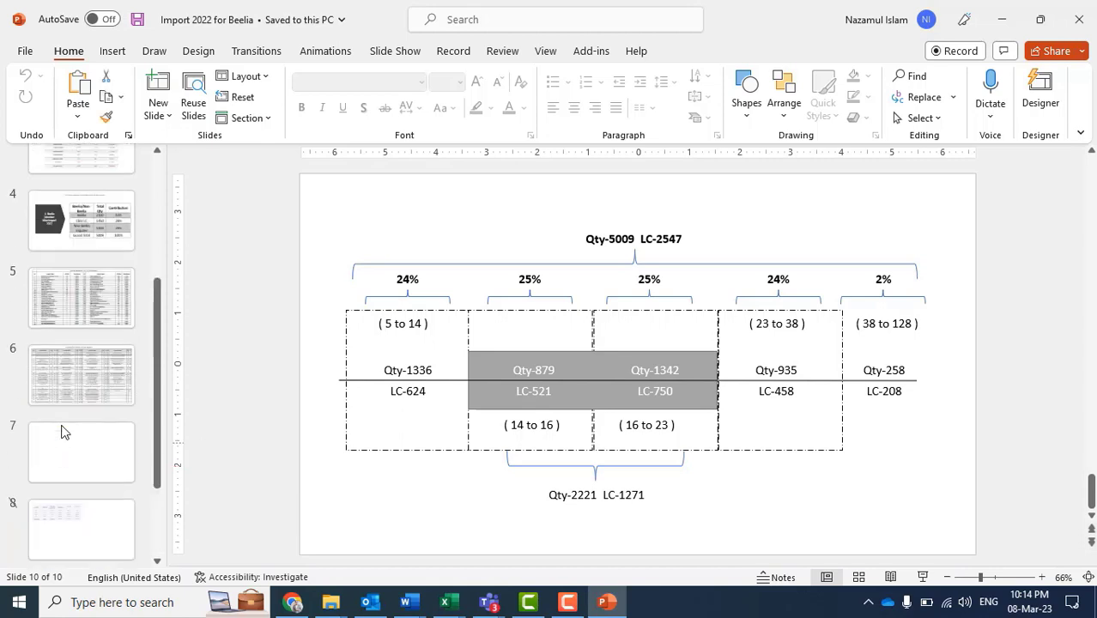
left_click(104, 207)
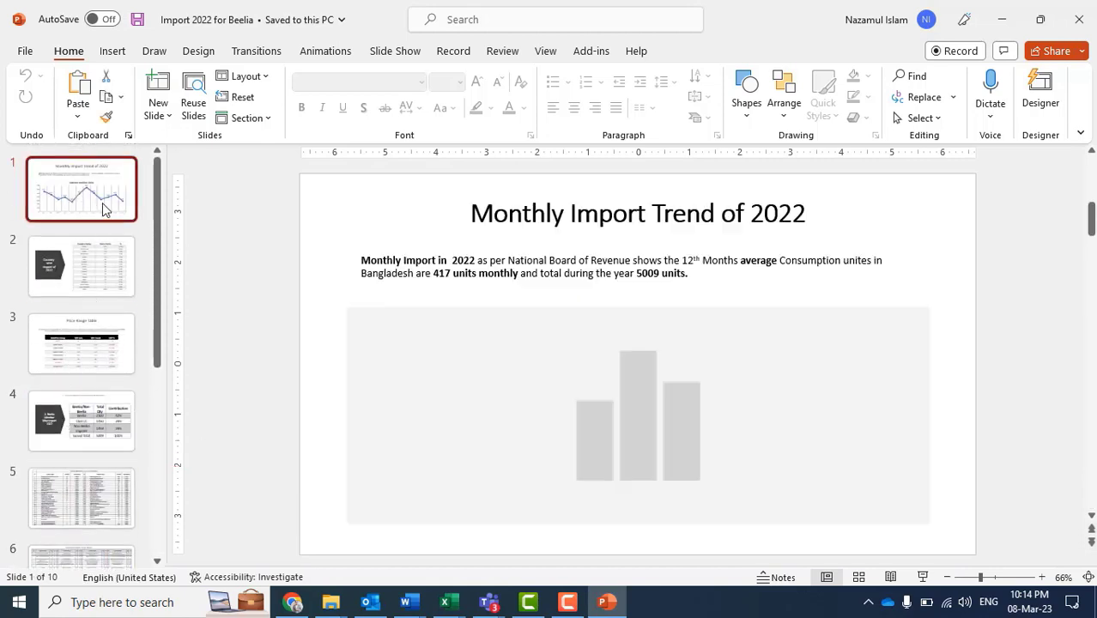
scroll(112, 302, "down", 2)
scroll(112, 303, "down", 3)
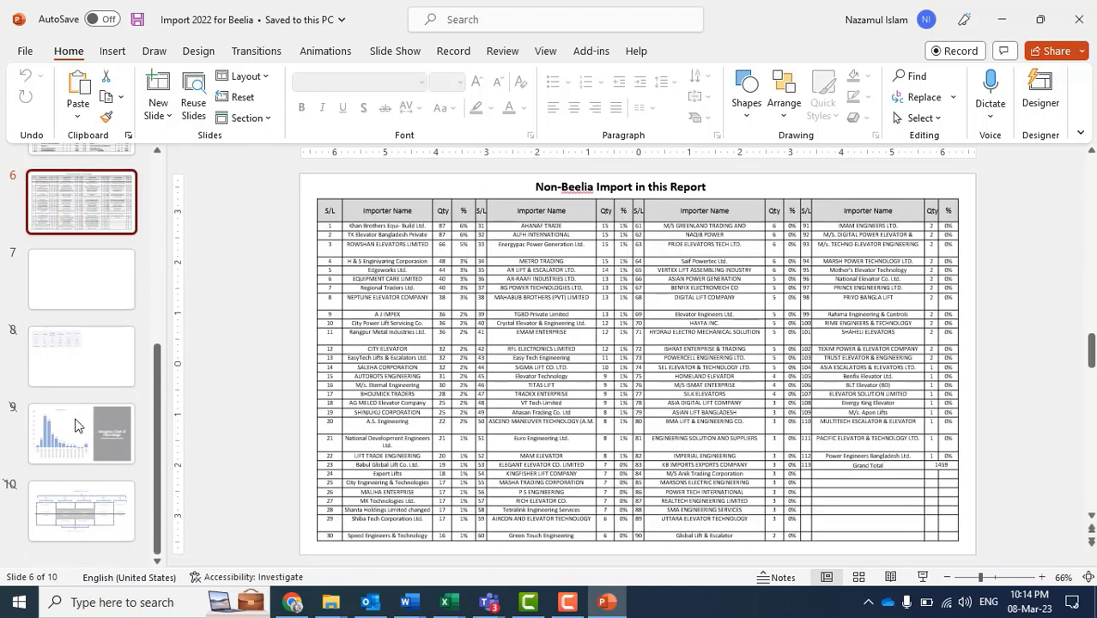
left_click(75, 425)
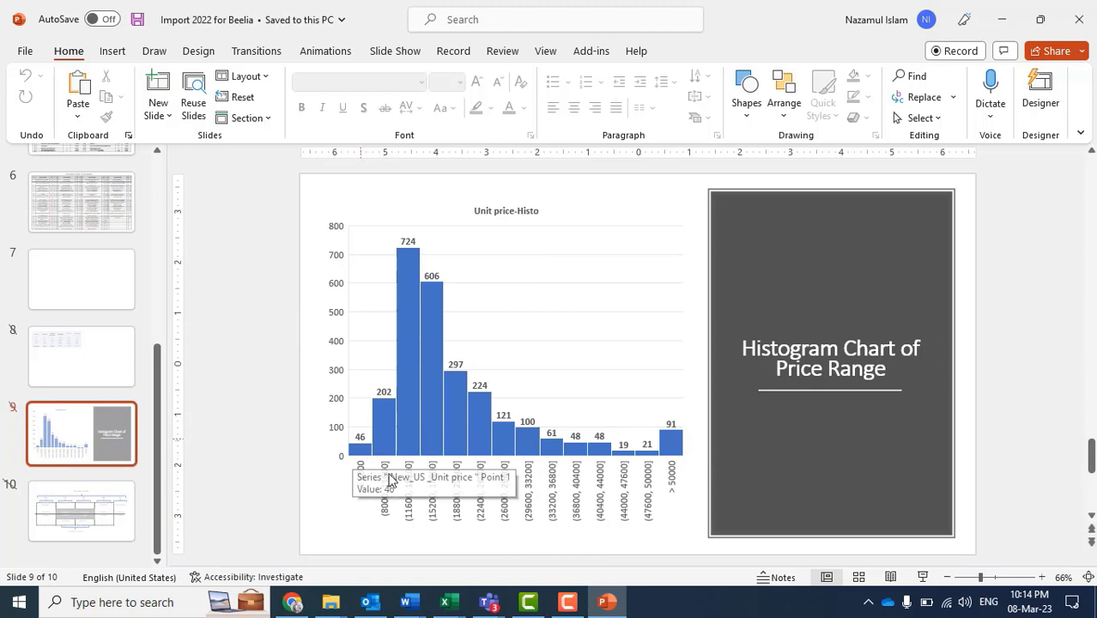
left_click(50, 518)
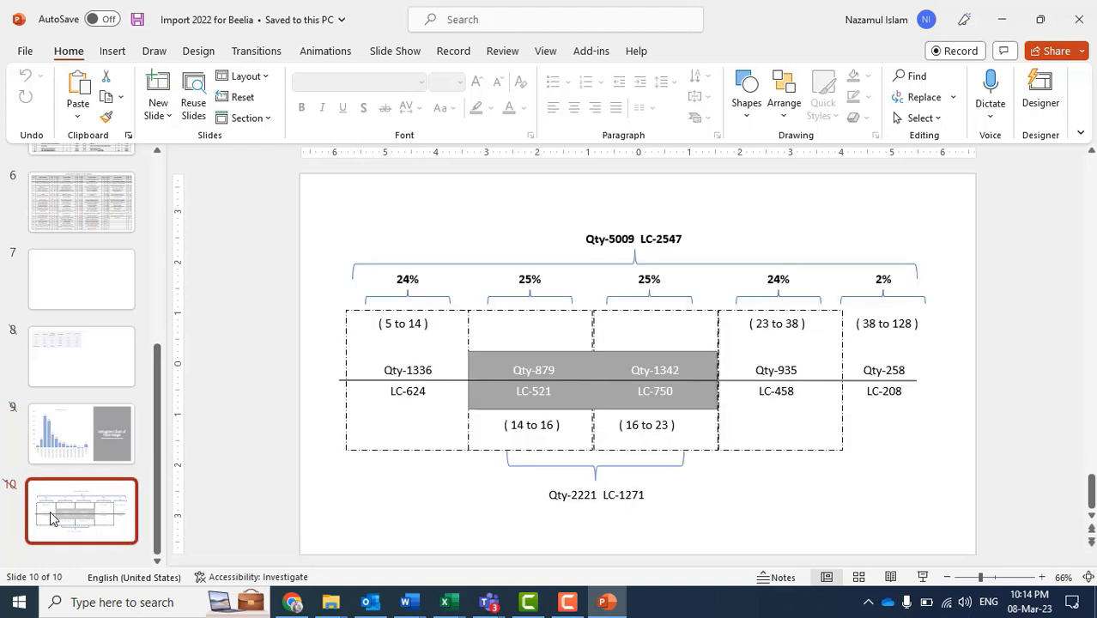
left_click(70, 452)
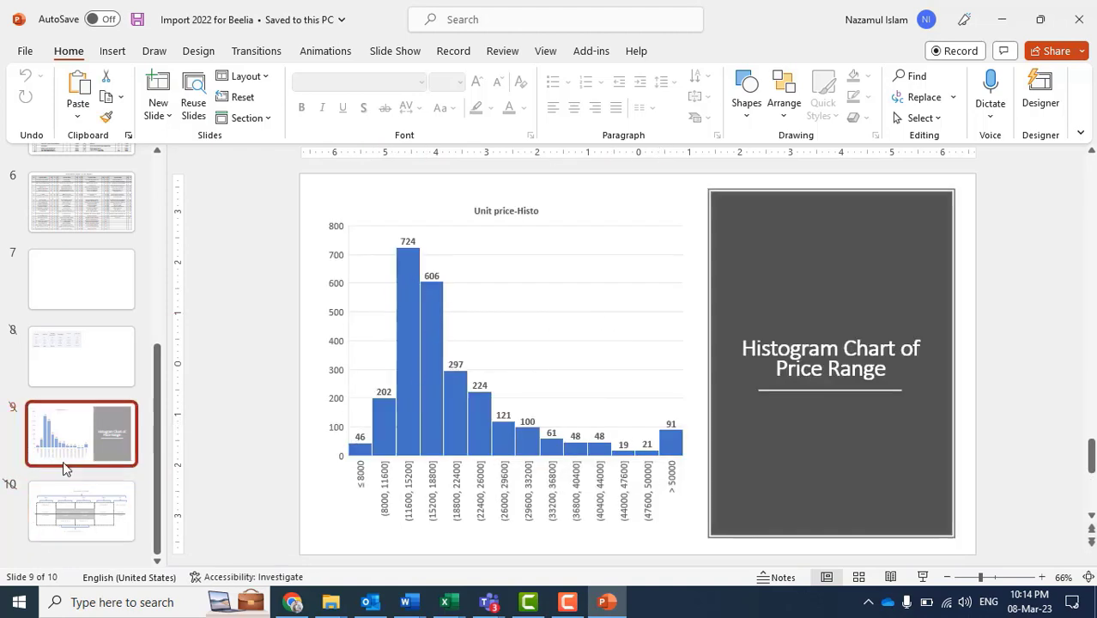
Return to slide 10 and examine the quantity and LC percentage-range diagram.
left_click(57, 519)
left_click(361, 466)
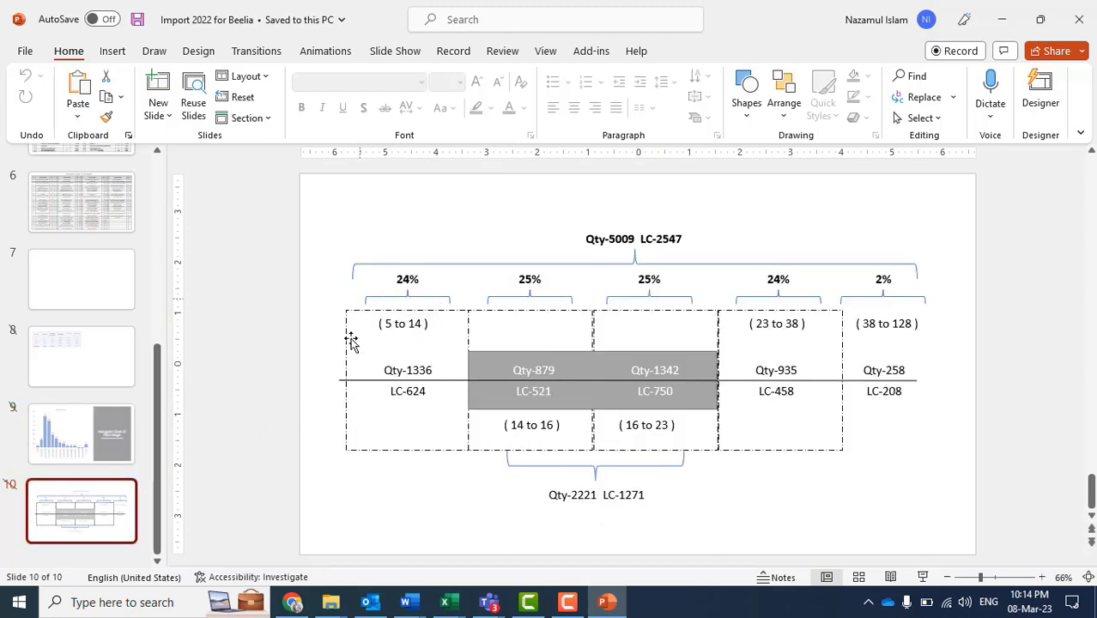
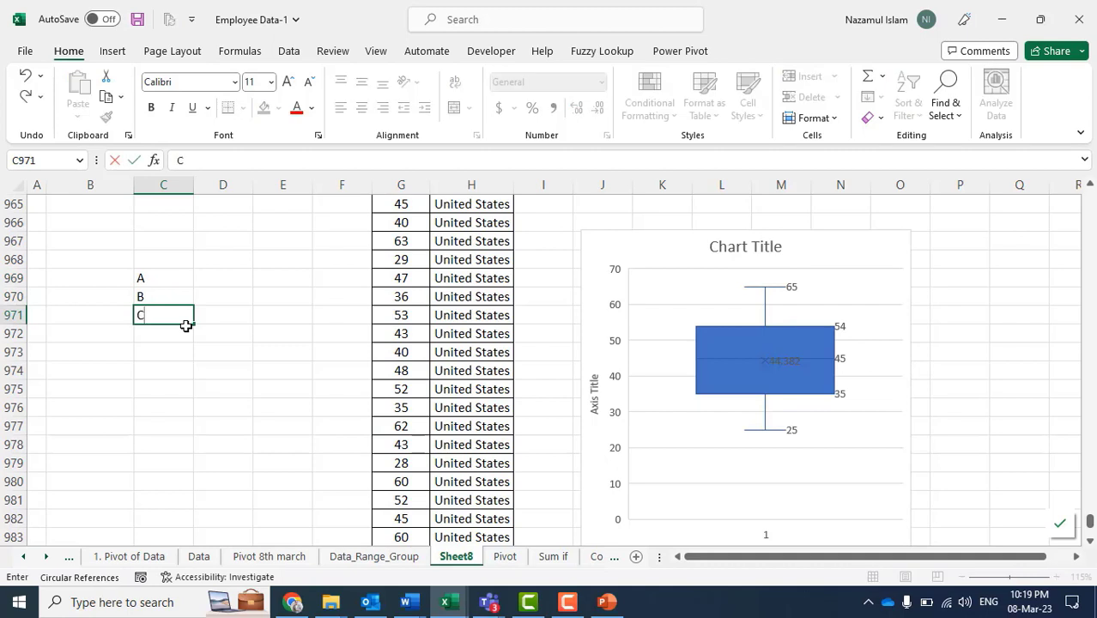
Complete the label list A to D in C969:C972 with D, and fit column C's width to its contents.
key("Return")
type("D")
key("Return")
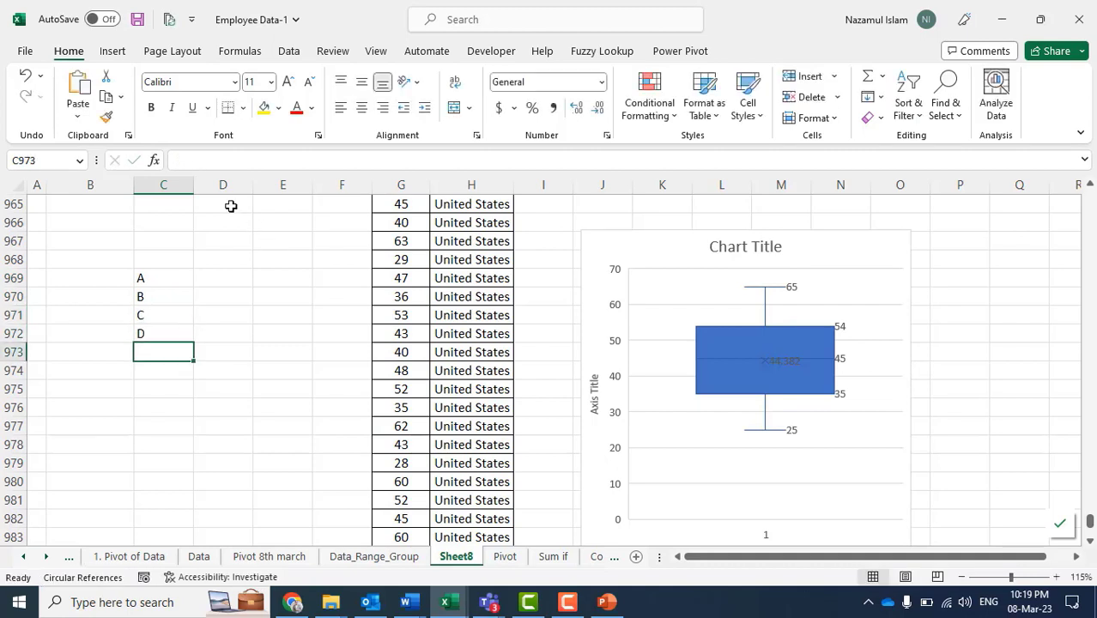
double_click(193, 184)
left_click(184, 294)
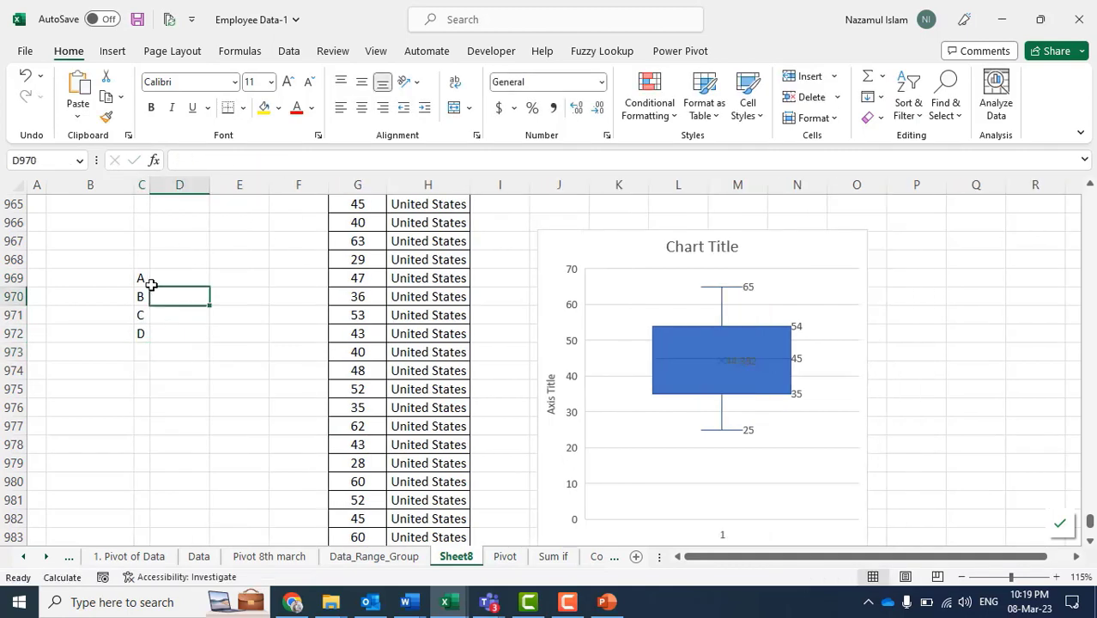
left_click_drag(142, 277, 147, 333)
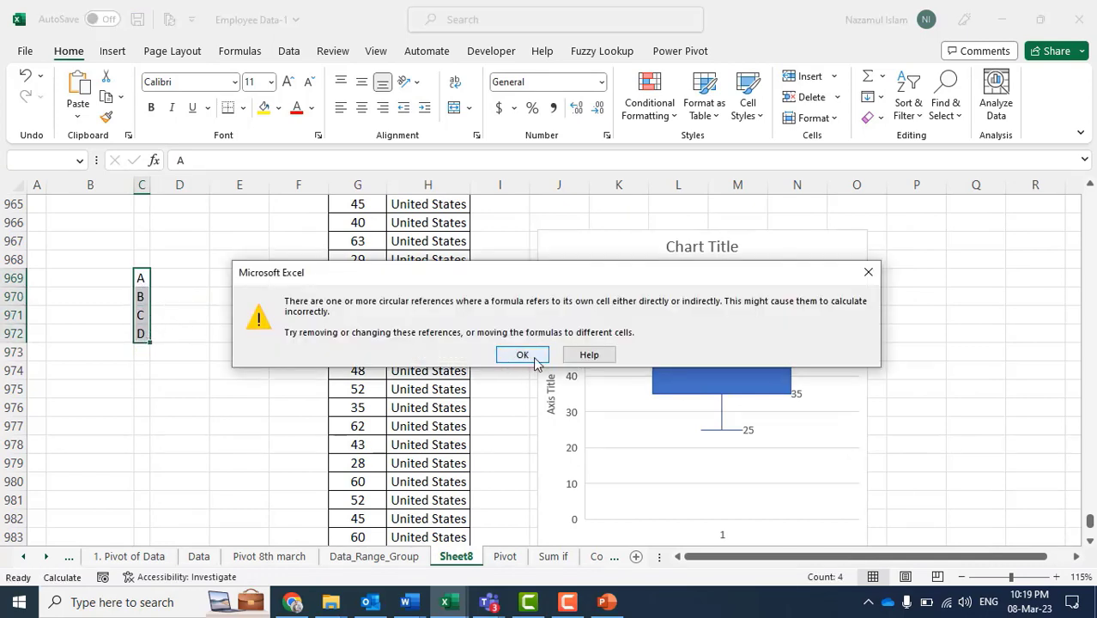
left_click(869, 273)
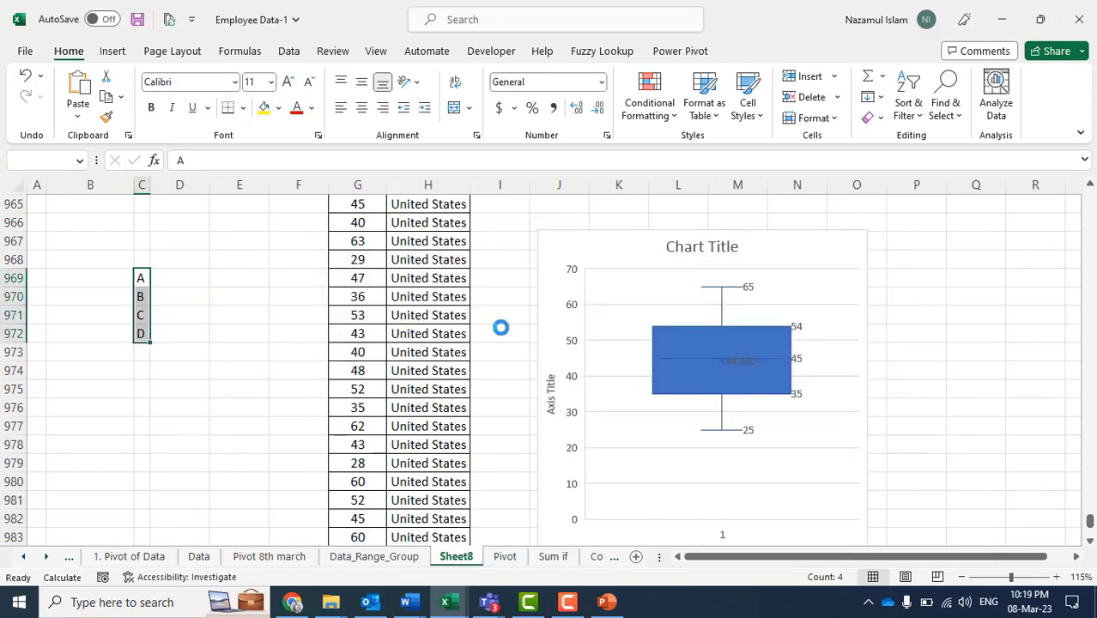
left_click(213, 352)
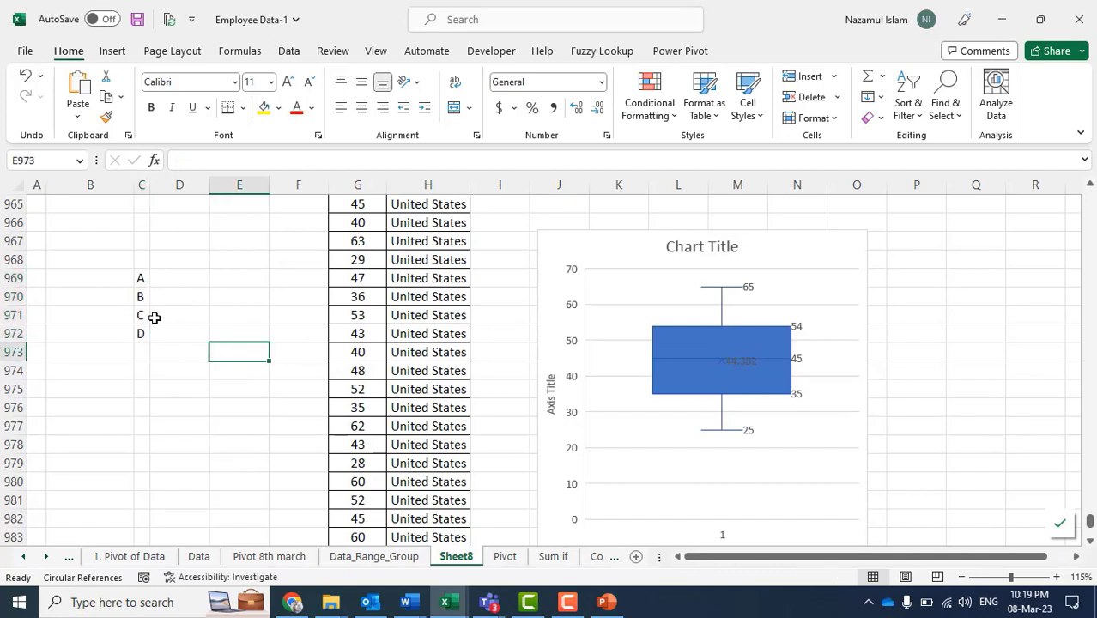
left_click(178, 363)
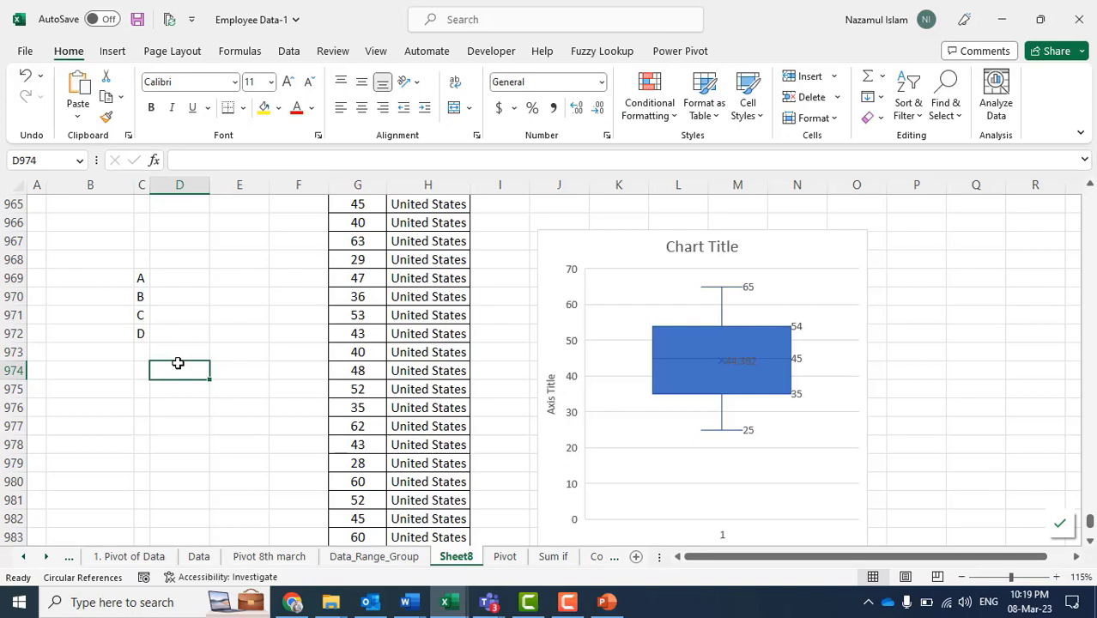
Enter 250000, 10000, 5000 and 50000 beside labels A to D in cells D969:D972.
left_click(194, 272)
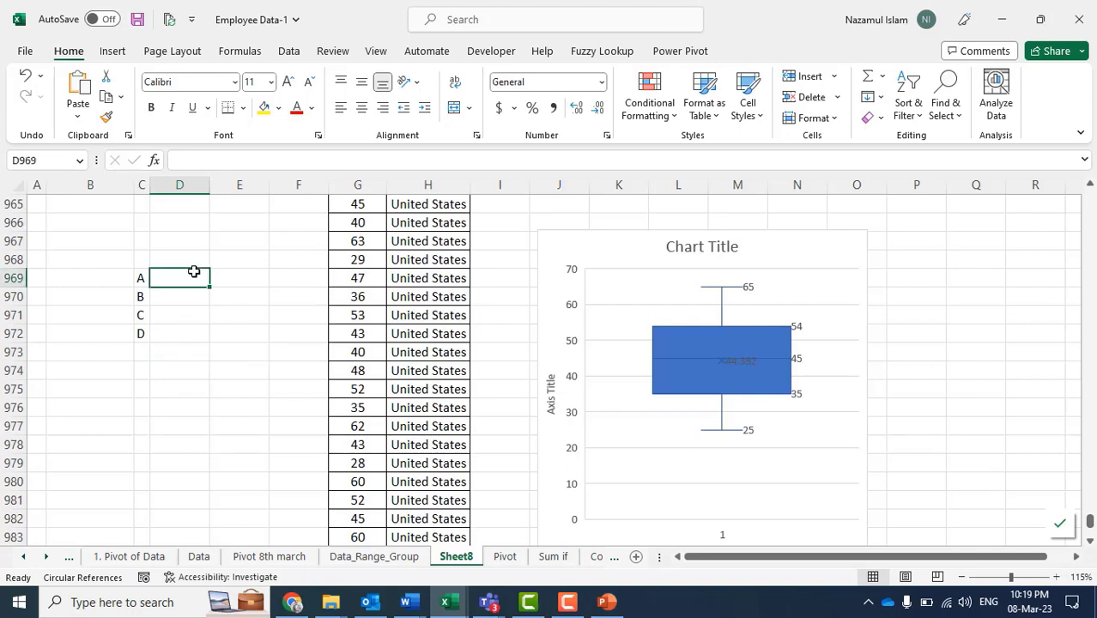
type("25000")
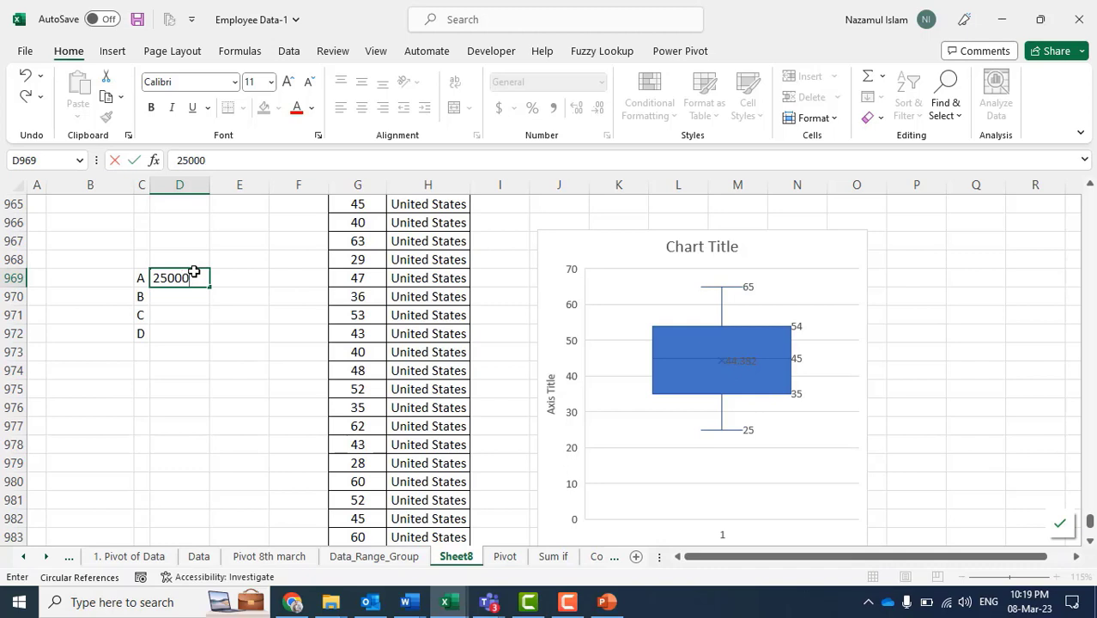
type("0")
key("Return")
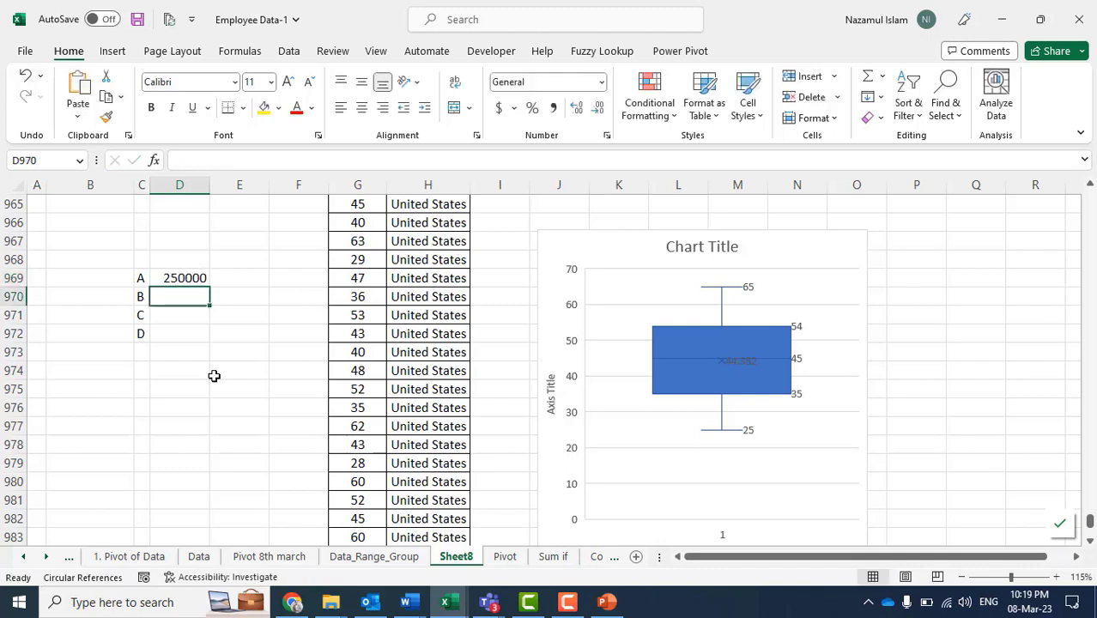
type("1000")
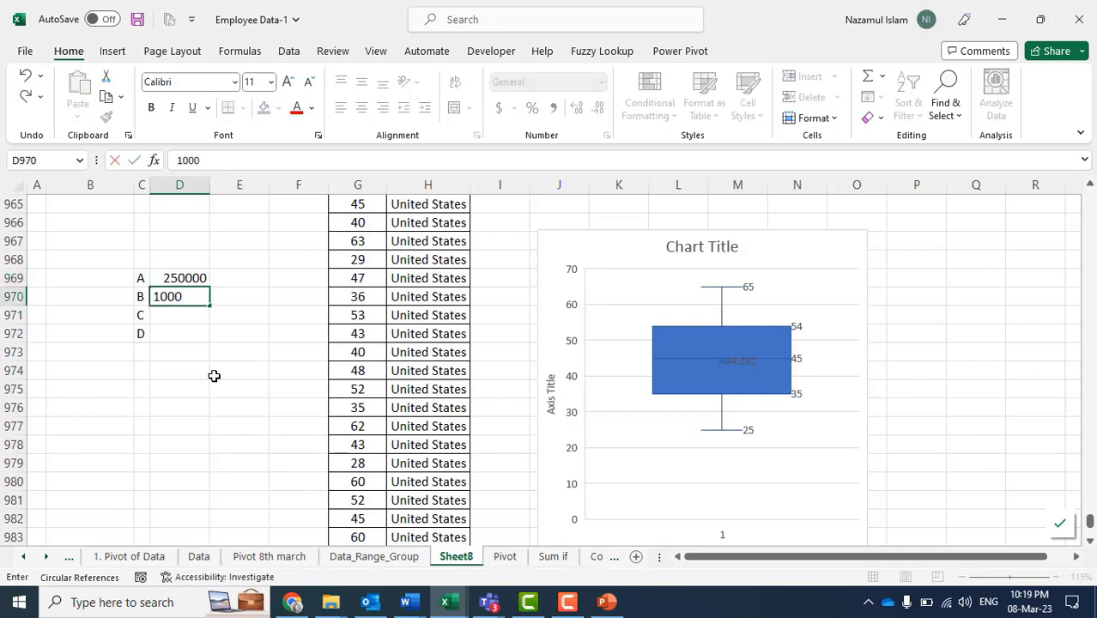
type("0")
key("Return")
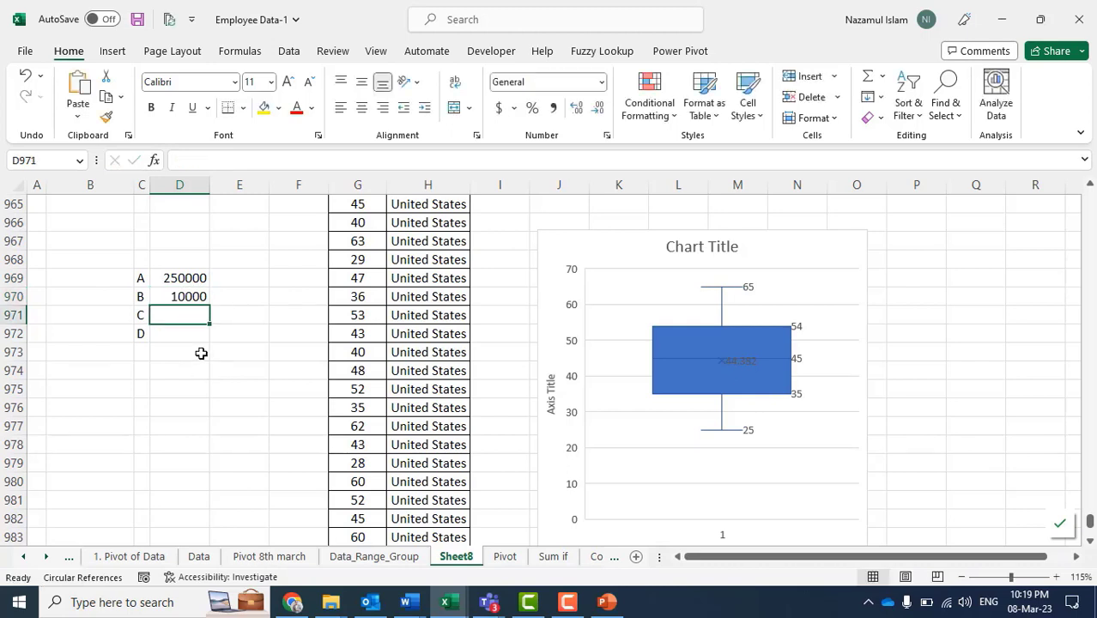
type("5000")
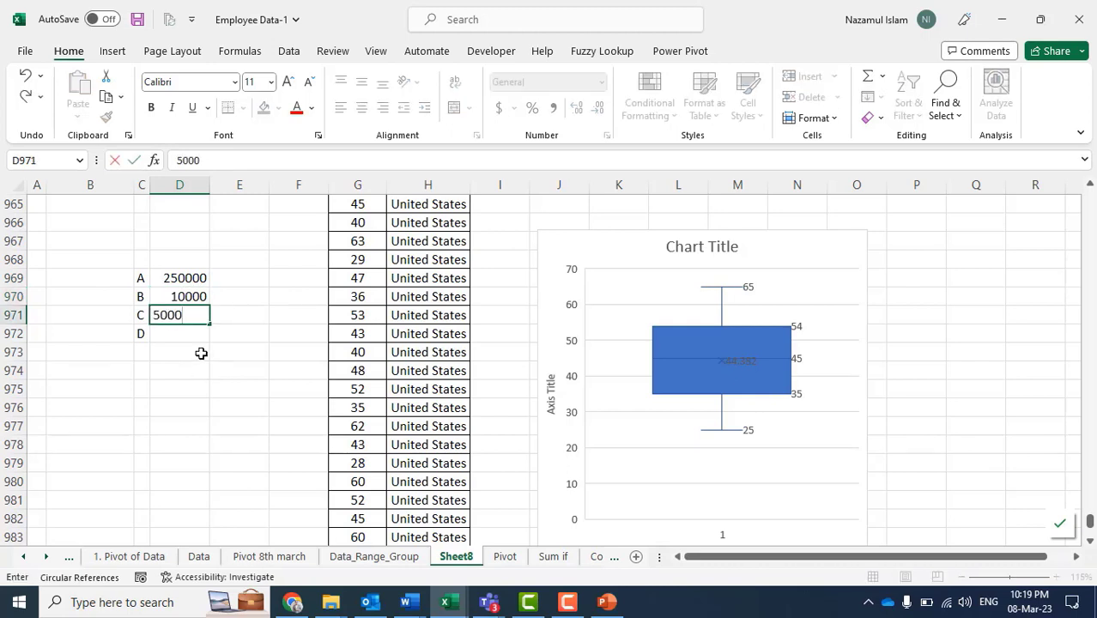
key("Return")
type("500")
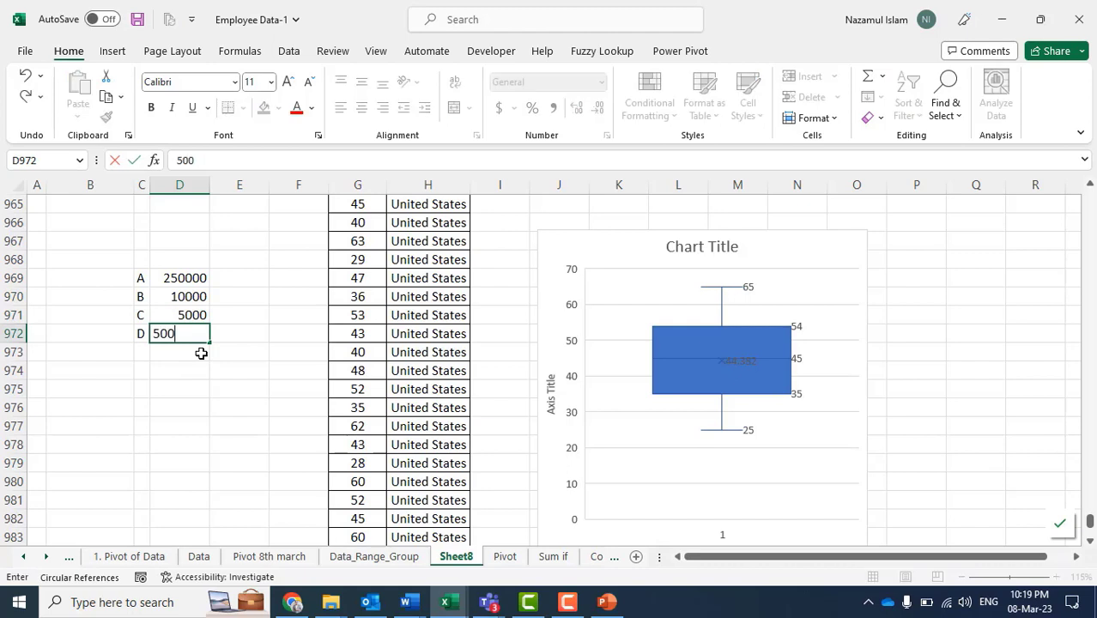
type("00")
key("Return")
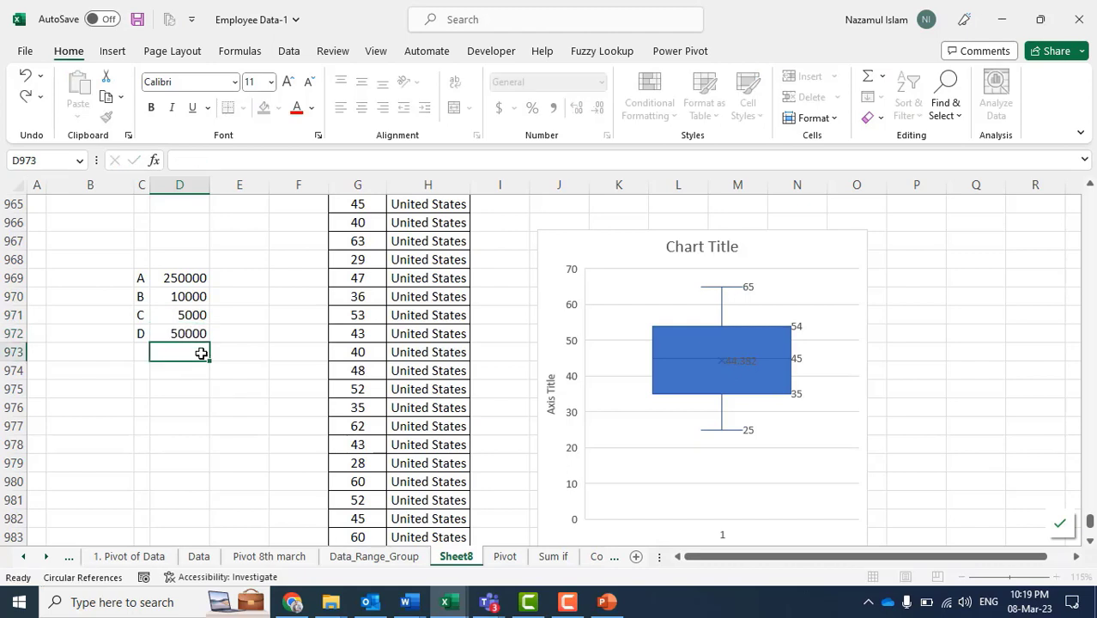
Total the four values in cell D973 with a SUM formula over D969:D972.
left_click_drag(198, 277, 196, 328)
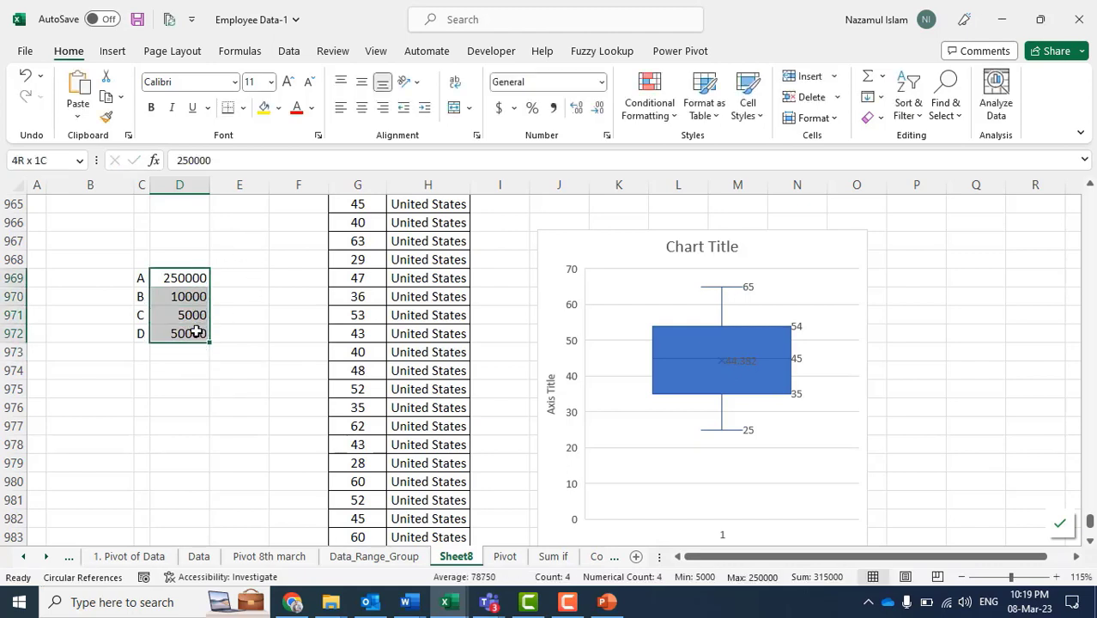
left_click(184, 351)
type("=")
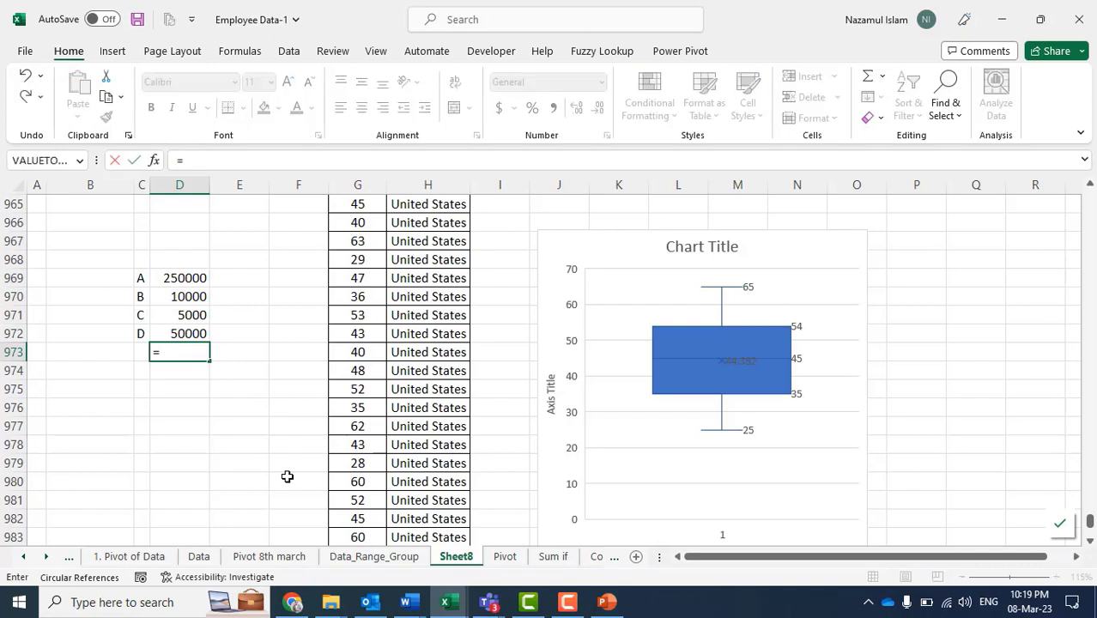
type("sum(")
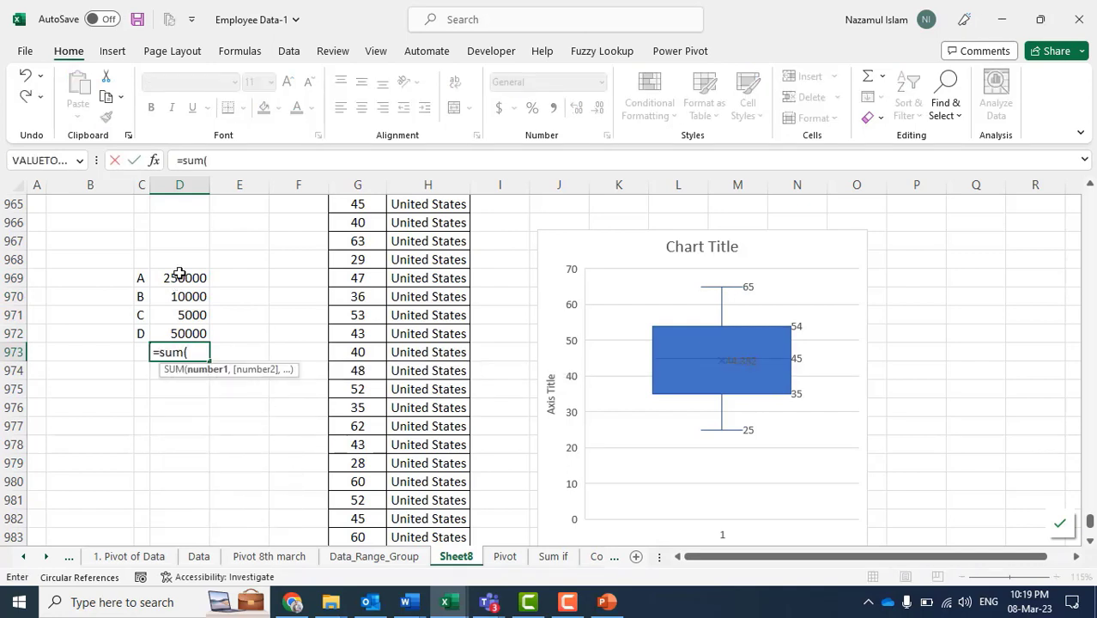
left_click_drag(178, 276, 187, 330)
type(")")
key("Return")
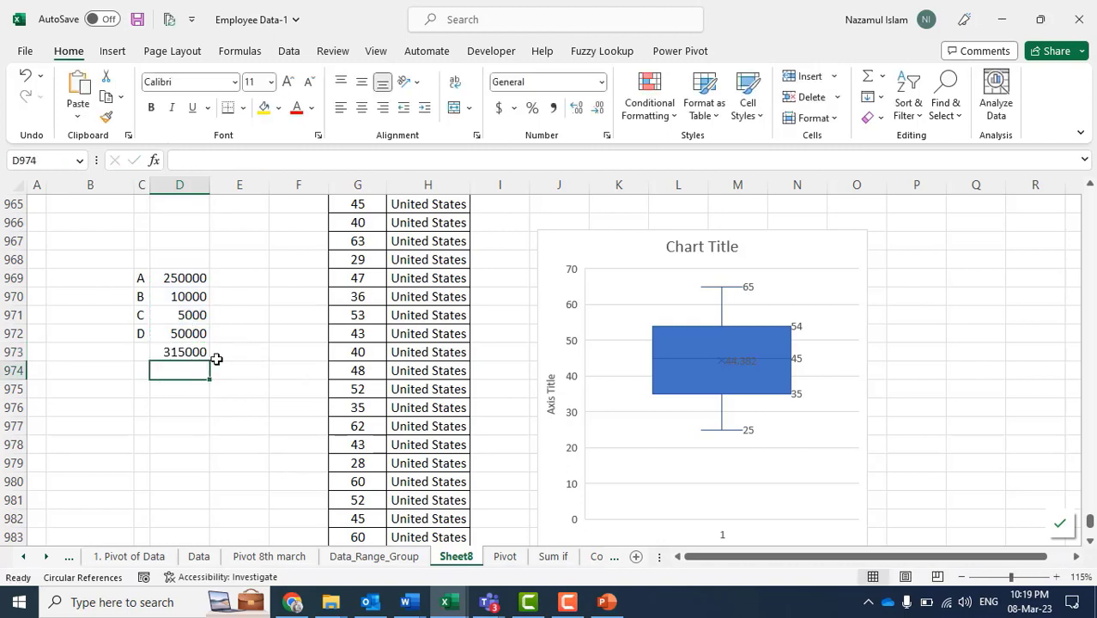
left_click(196, 354)
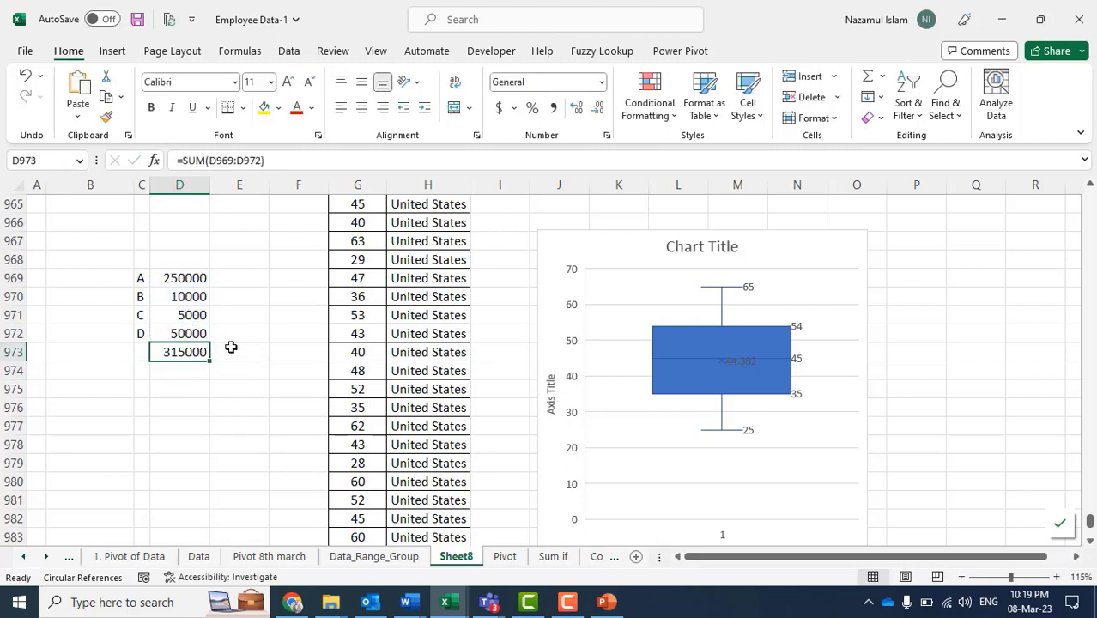
left_click(230, 348)
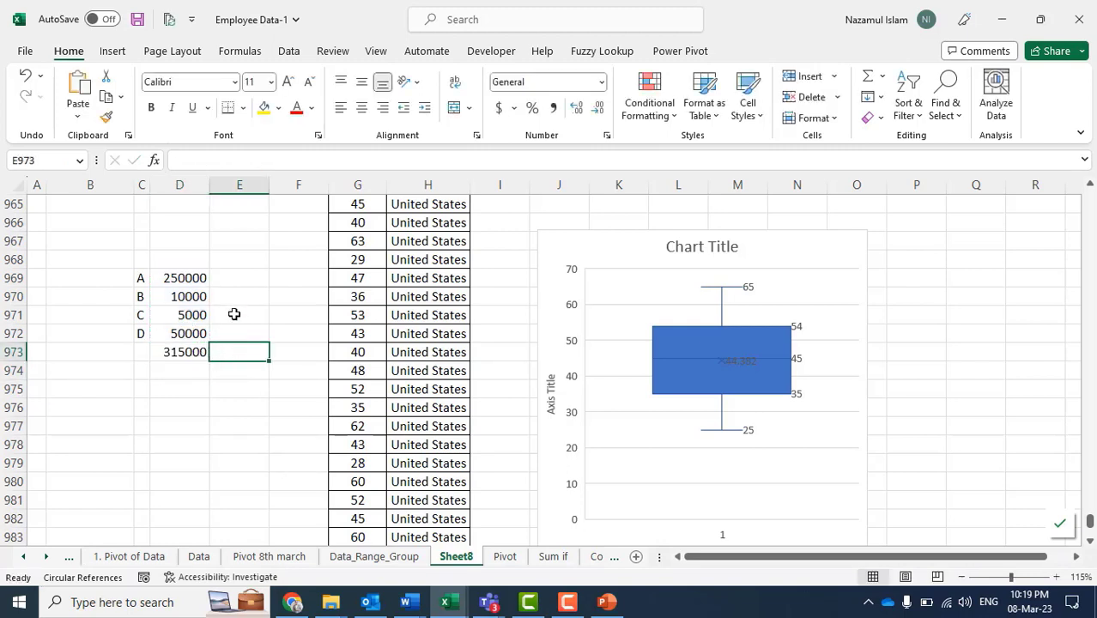
Calculate an average in cell D974 with an AVERAGE formula over D969:D973.
left_click(182, 370)
type("=aver")
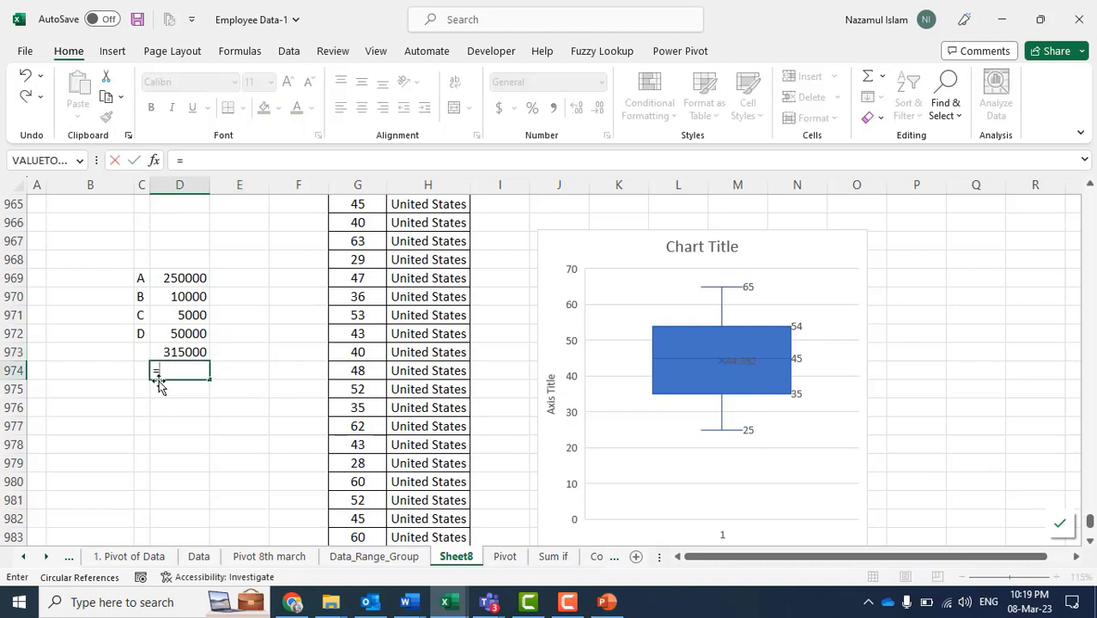
double_click(168, 388)
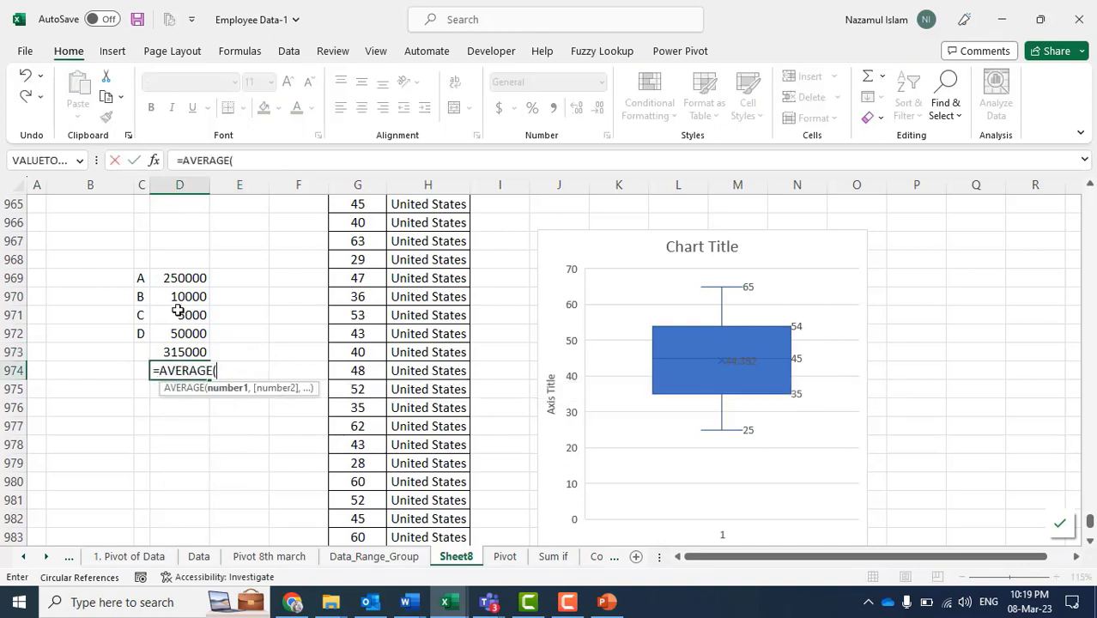
left_click_drag(191, 278, 186, 351)
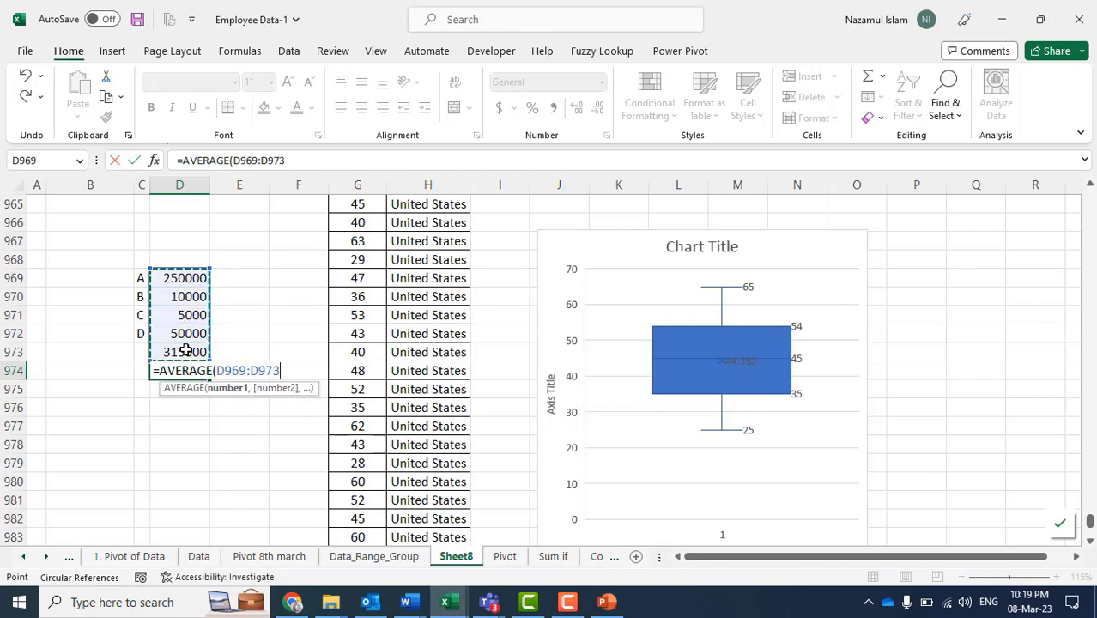
type(")")
key("Return")
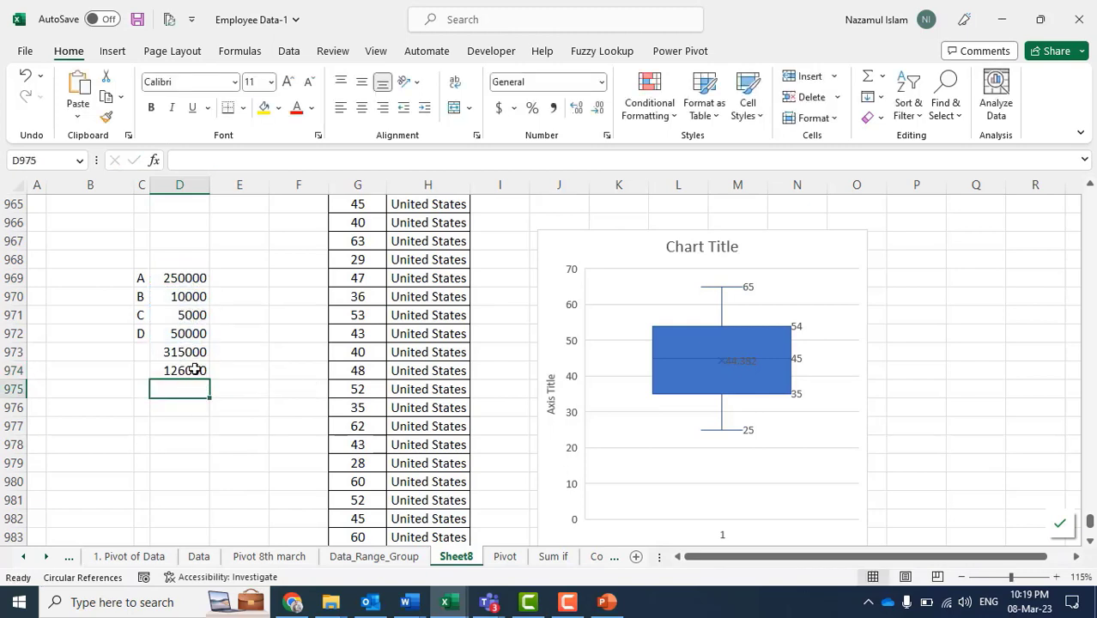
left_click(195, 369)
left_click(228, 442)
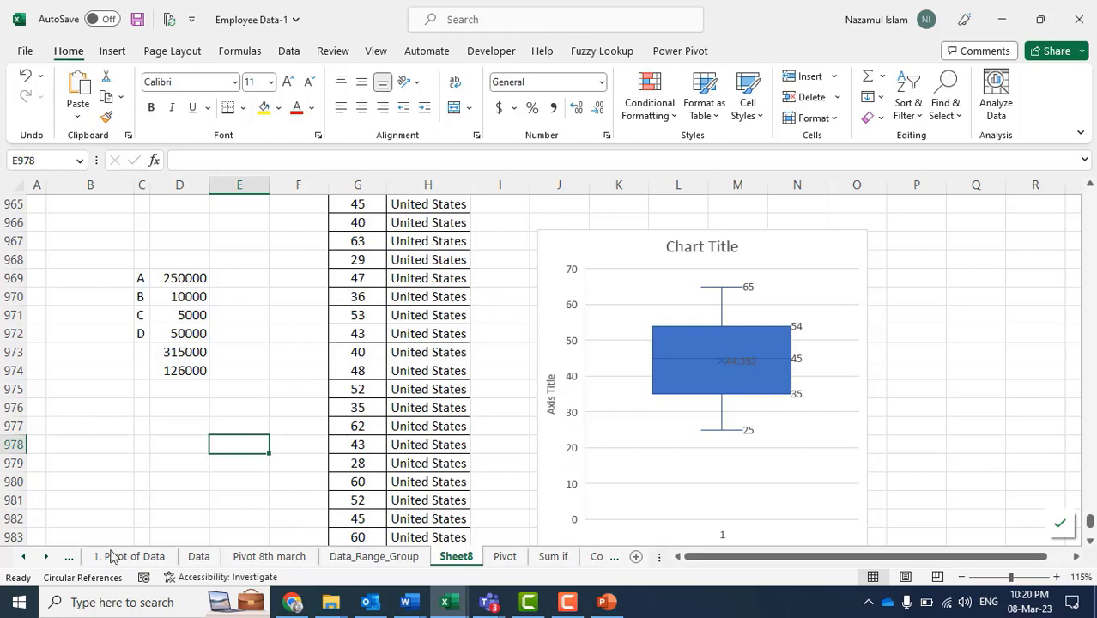
Compare A's value in D969 and the values of B, C and D with the average in D974.
left_click(185, 299)
left_click(216, 302)
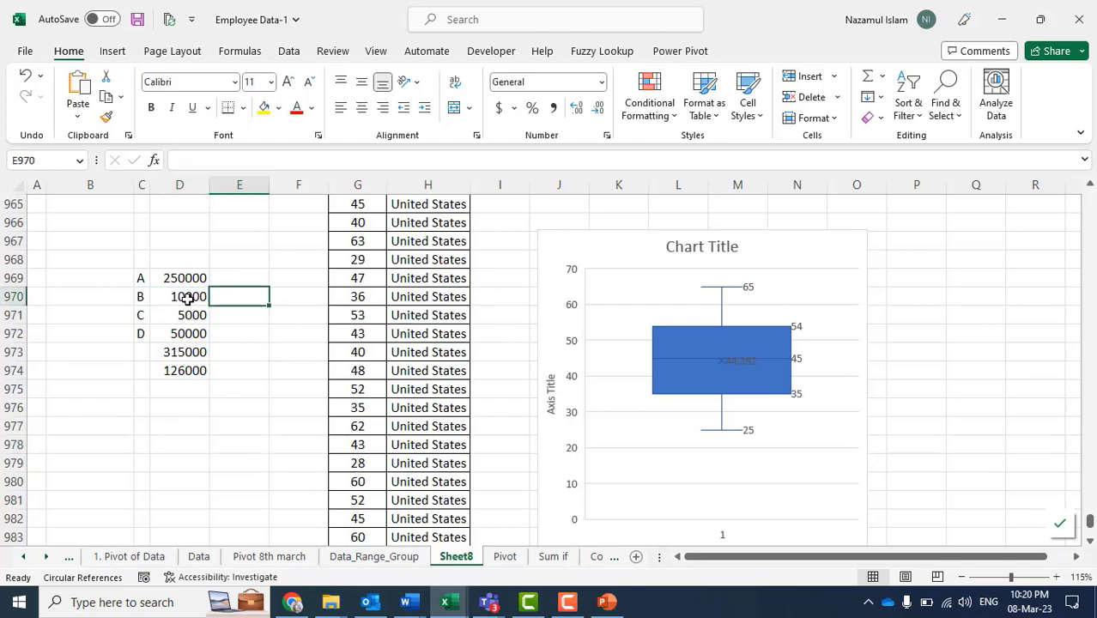
left_click_drag(193, 297, 191, 334)
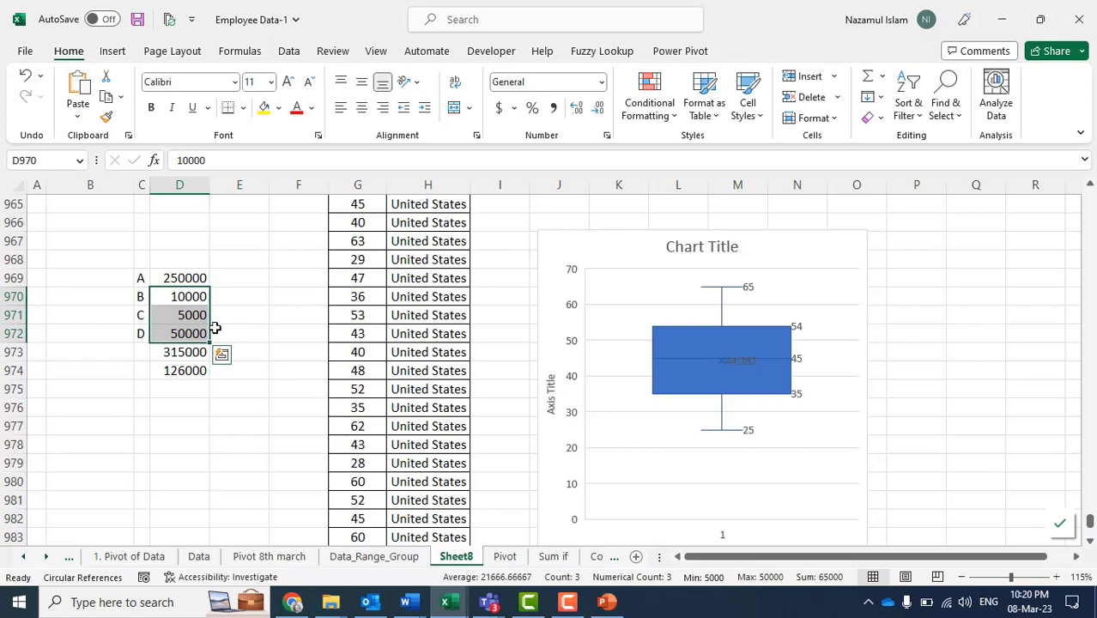
left_click(192, 314)
left_click(194, 278)
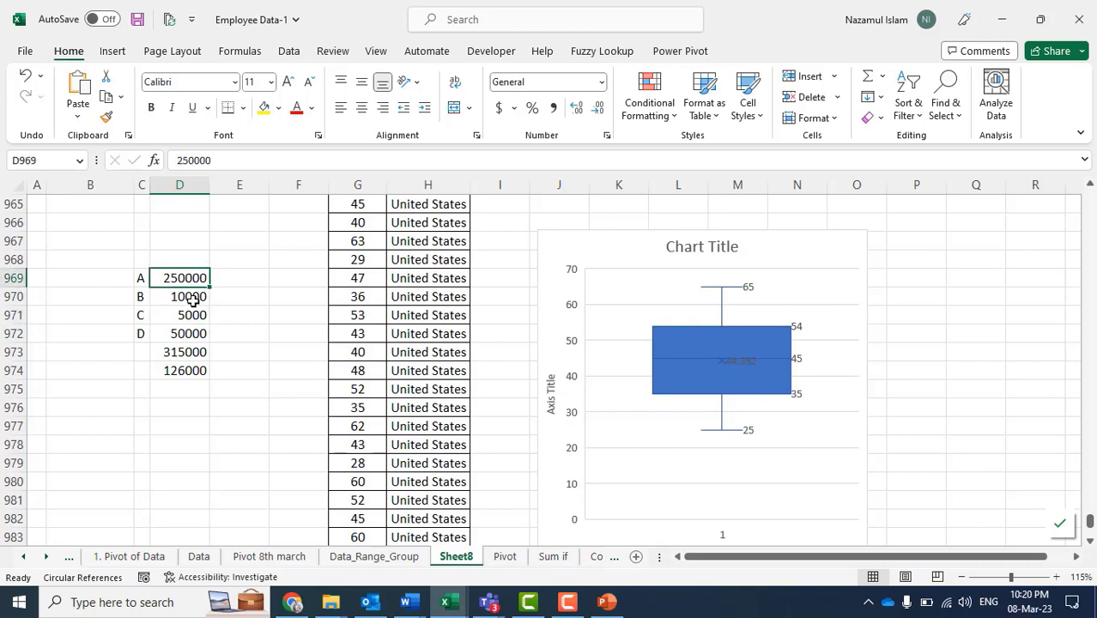
left_click_drag(188, 298, 193, 334)
left_click(276, 317)
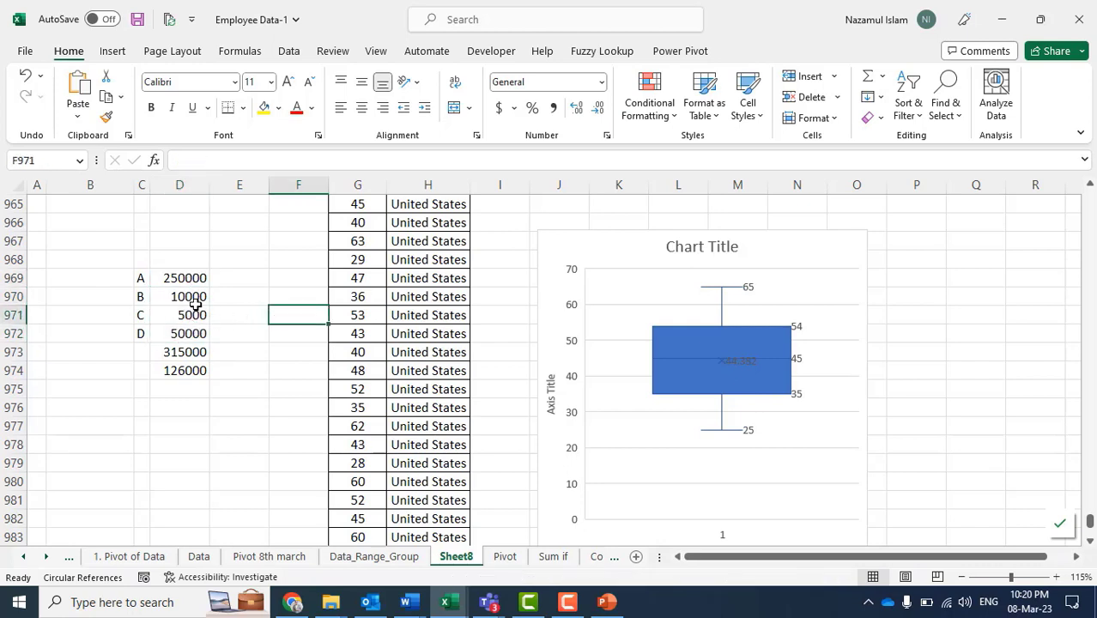
left_click_drag(192, 295, 196, 331)
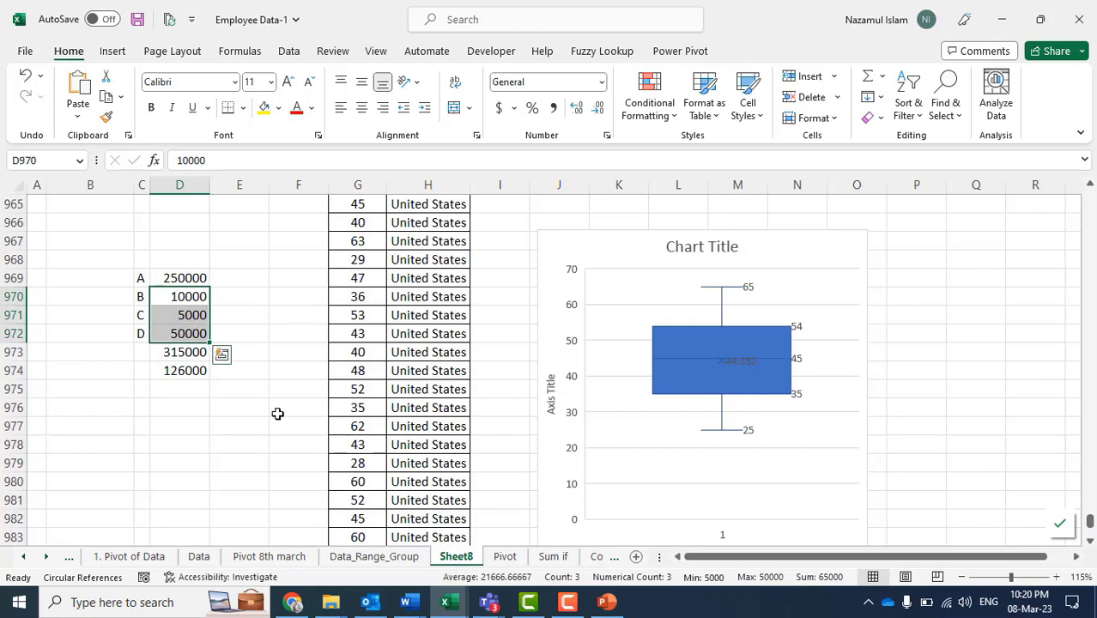
left_click(239, 312)
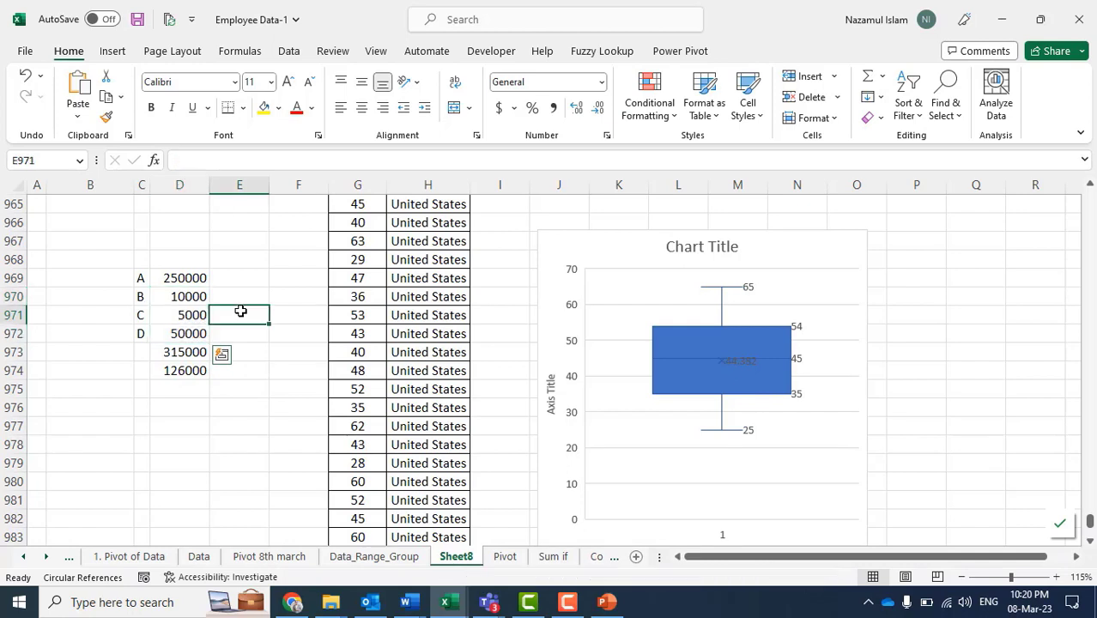
left_click(193, 372)
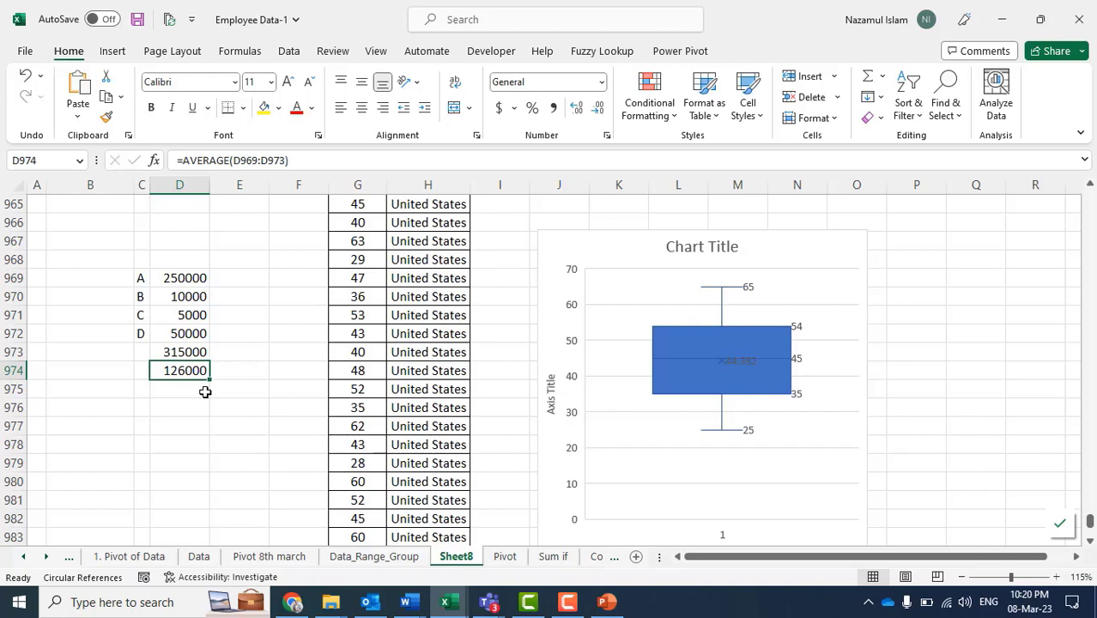
left_click(190, 392)
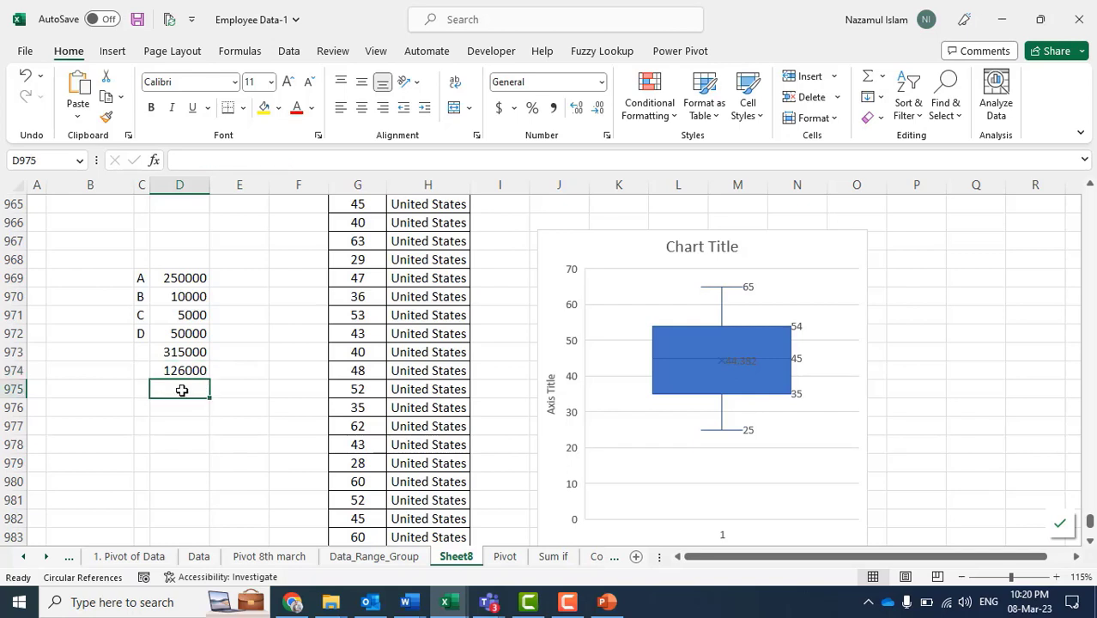
Calculate the median of D969:D972 in cell D975 with a MEDIAN formula.
type("=")
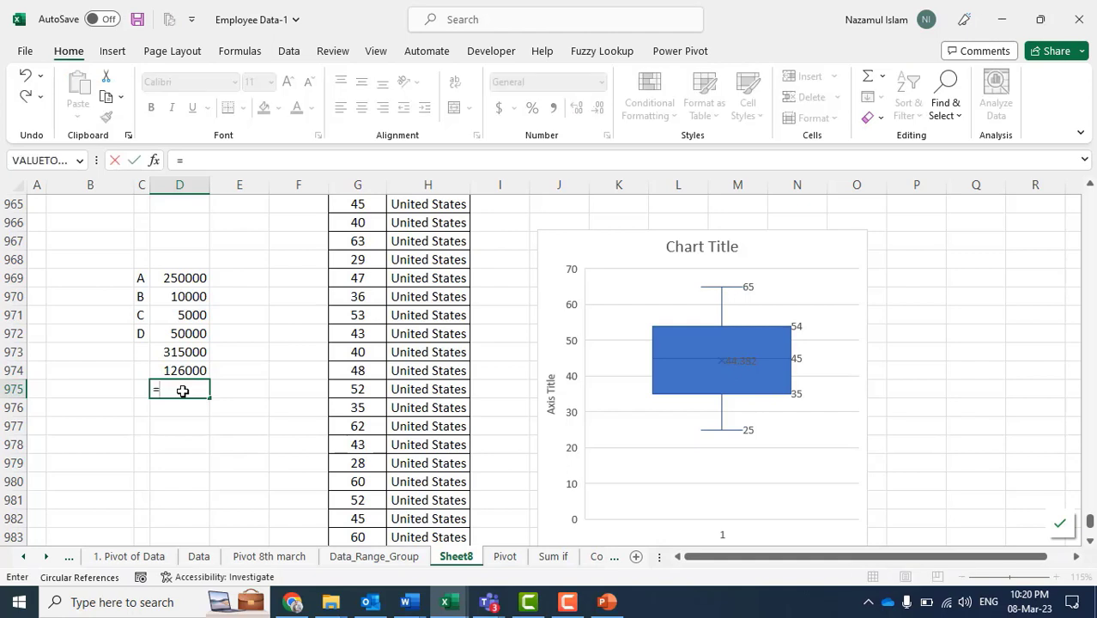
type("me")
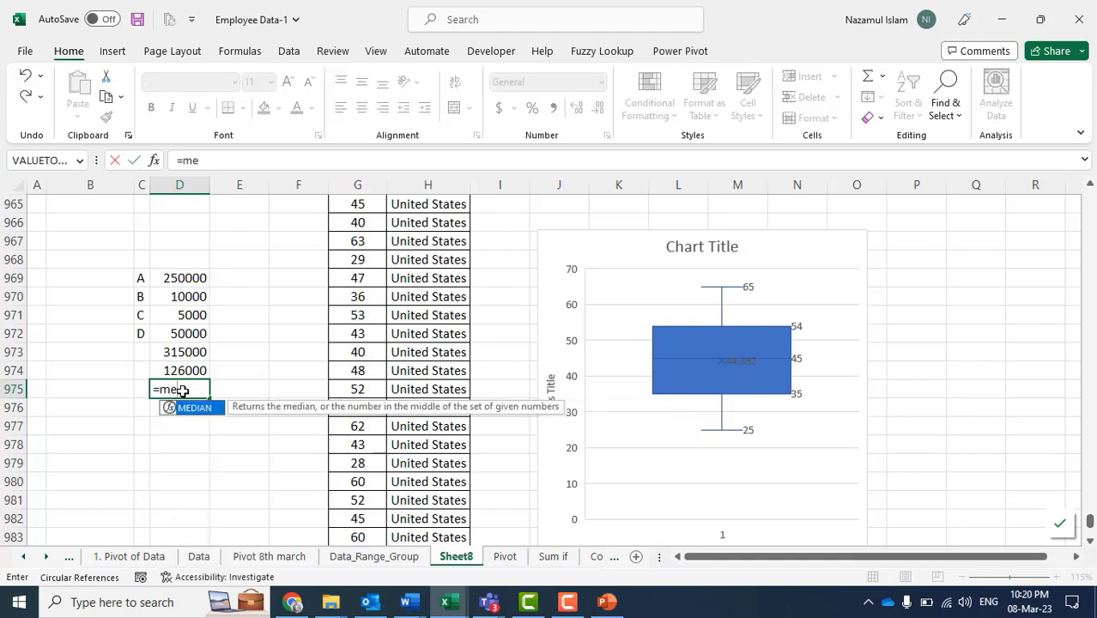
key("Tab")
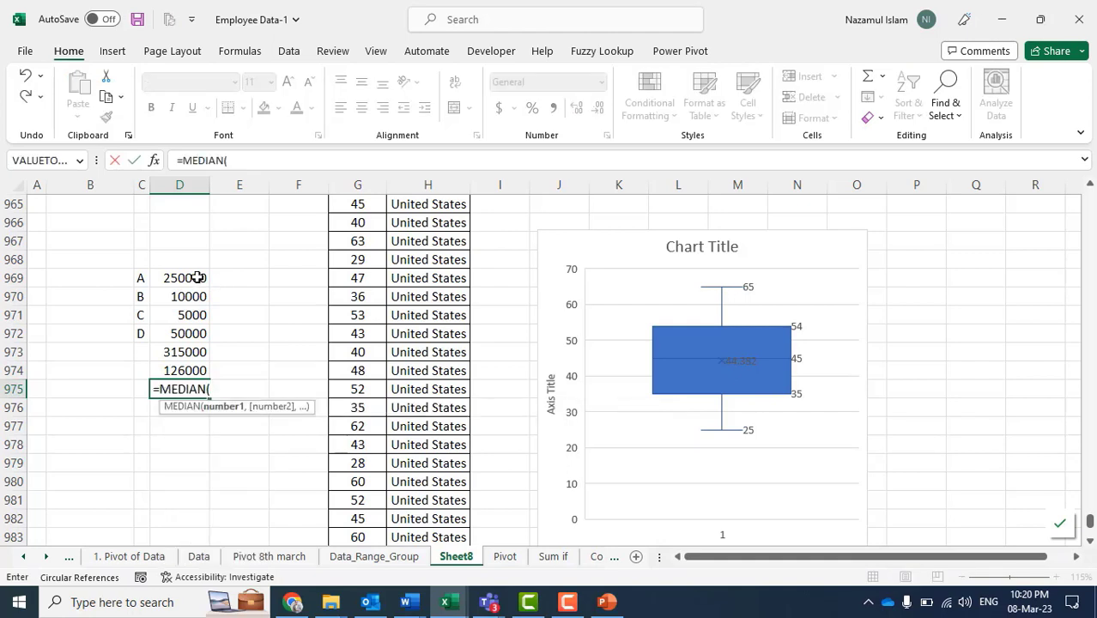
left_click_drag(198, 278, 198, 334)
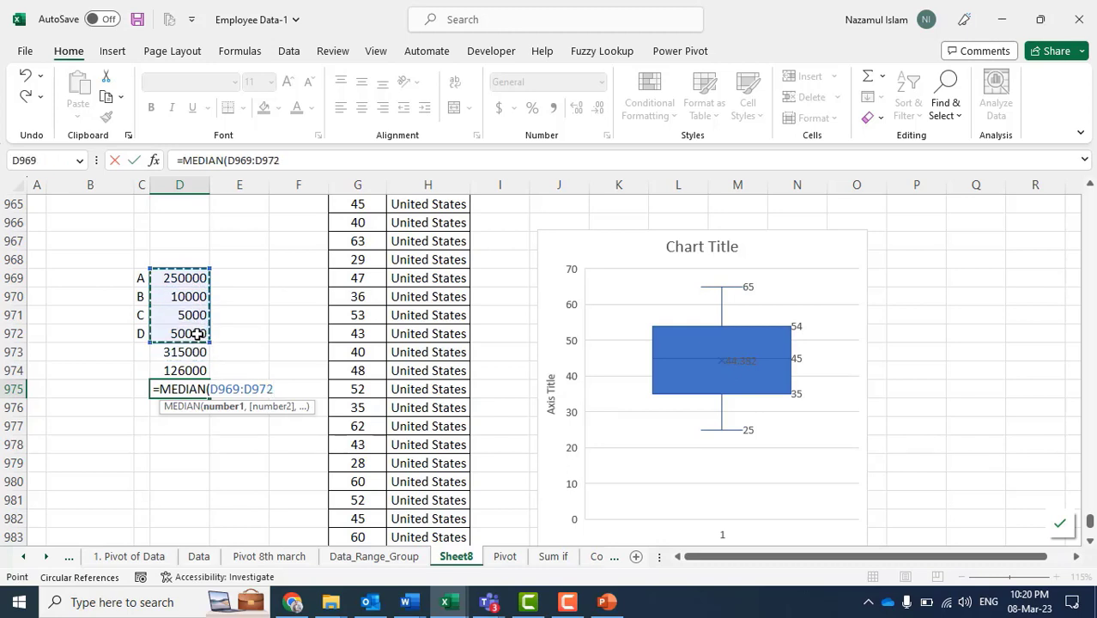
type(")")
key("Return")
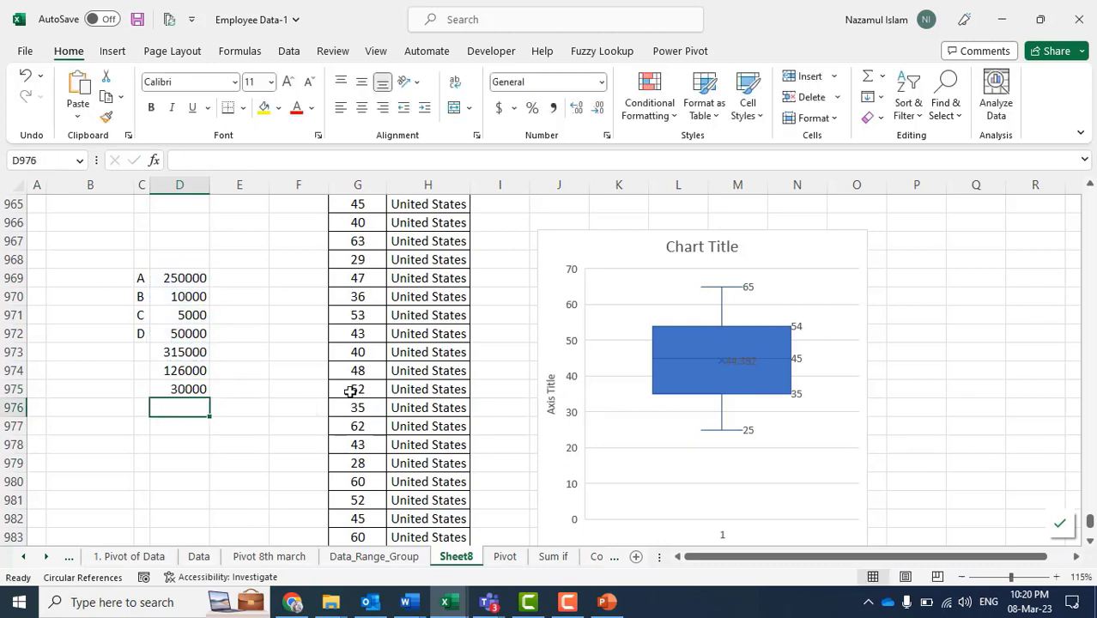
Compare the median in D975 with the four source values in D969:D972 and the average in D974.
left_click(192, 389)
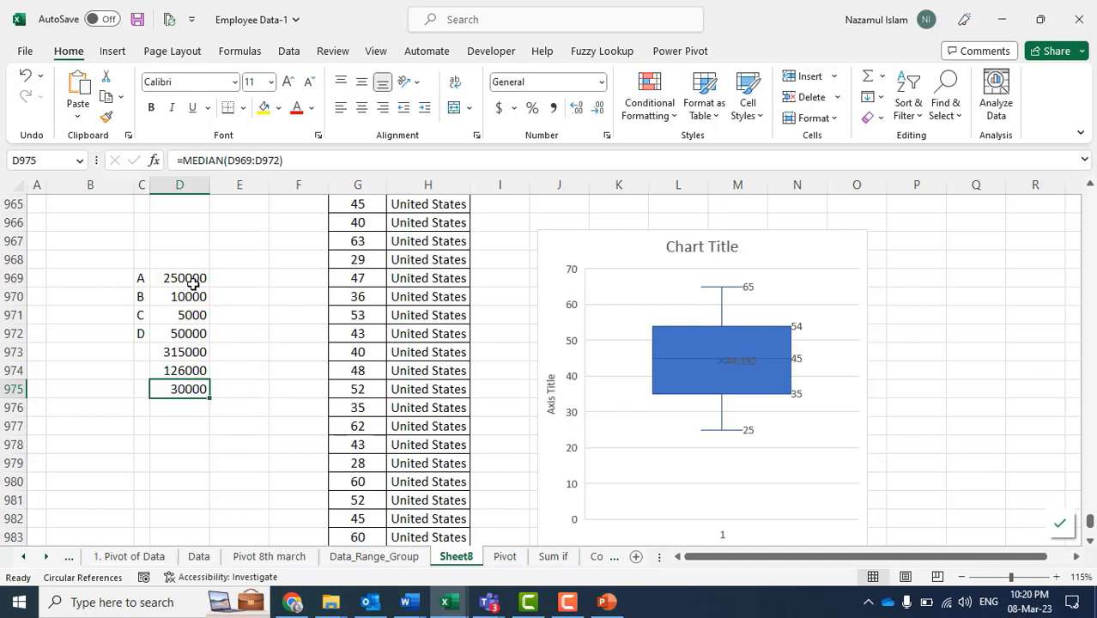
left_click_drag(192, 278, 191, 332)
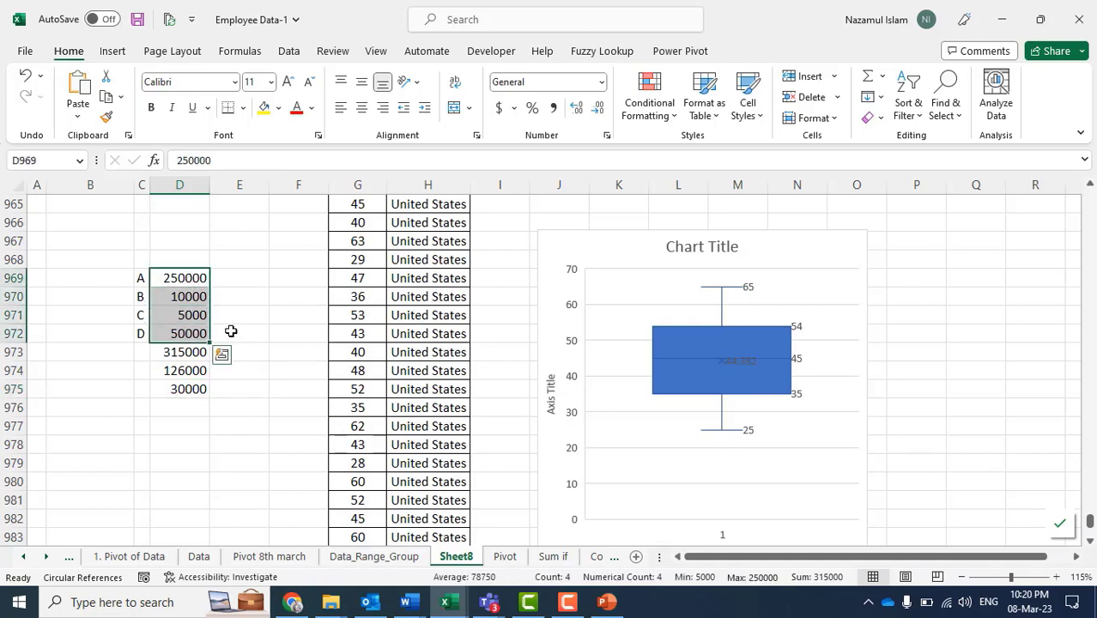
left_click(235, 329)
left_click(194, 391)
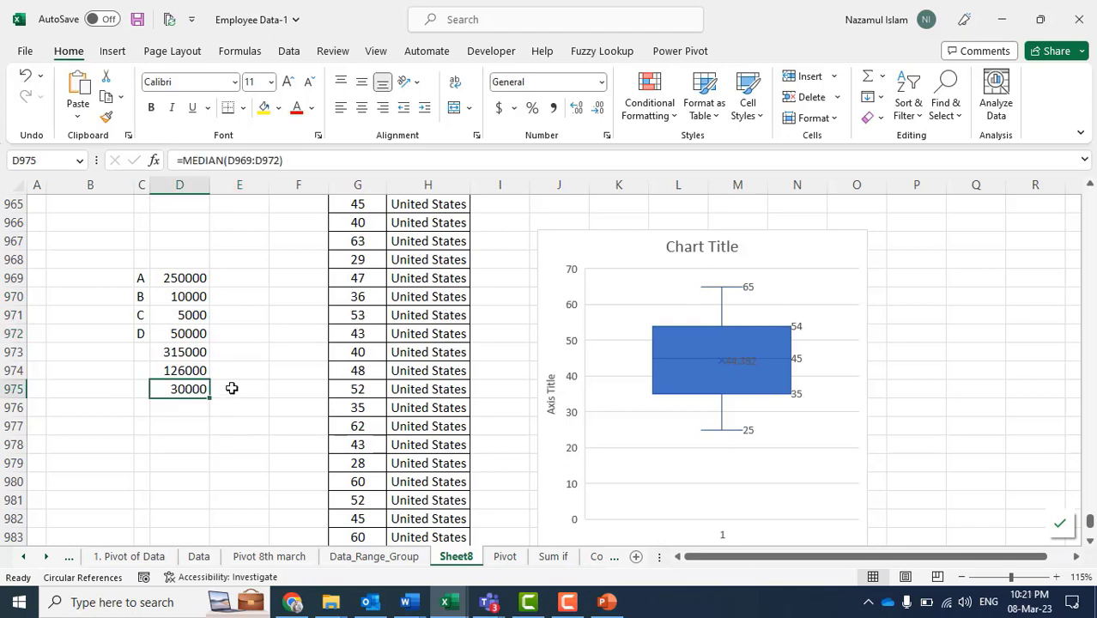
left_click(242, 408)
left_click_drag(172, 279, 180, 382)
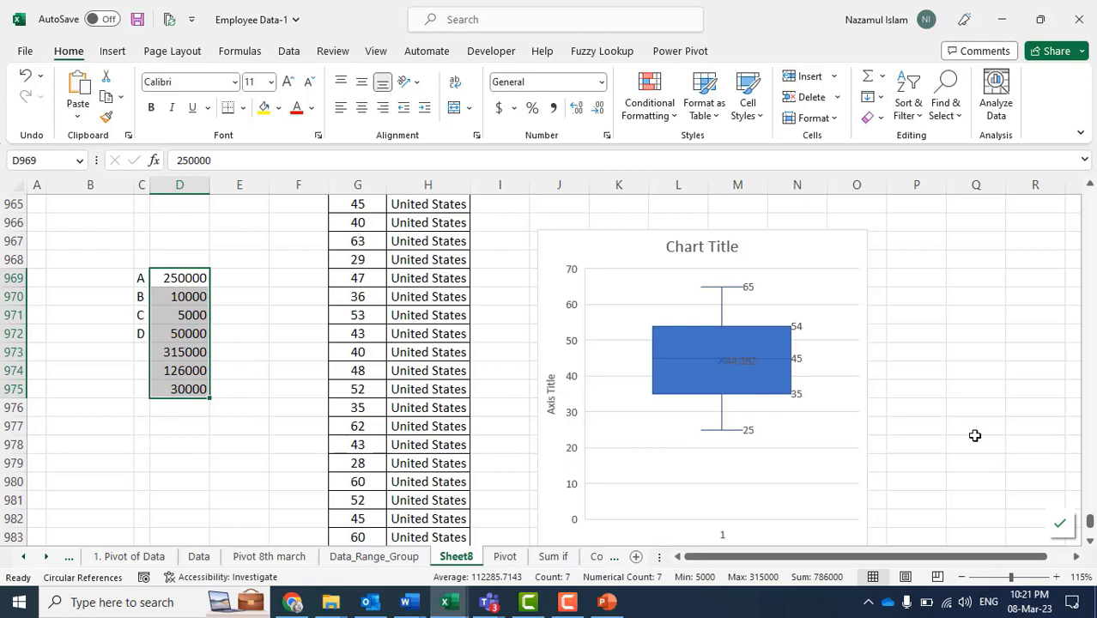
left_click(809, 260)
left_click(487, 280)
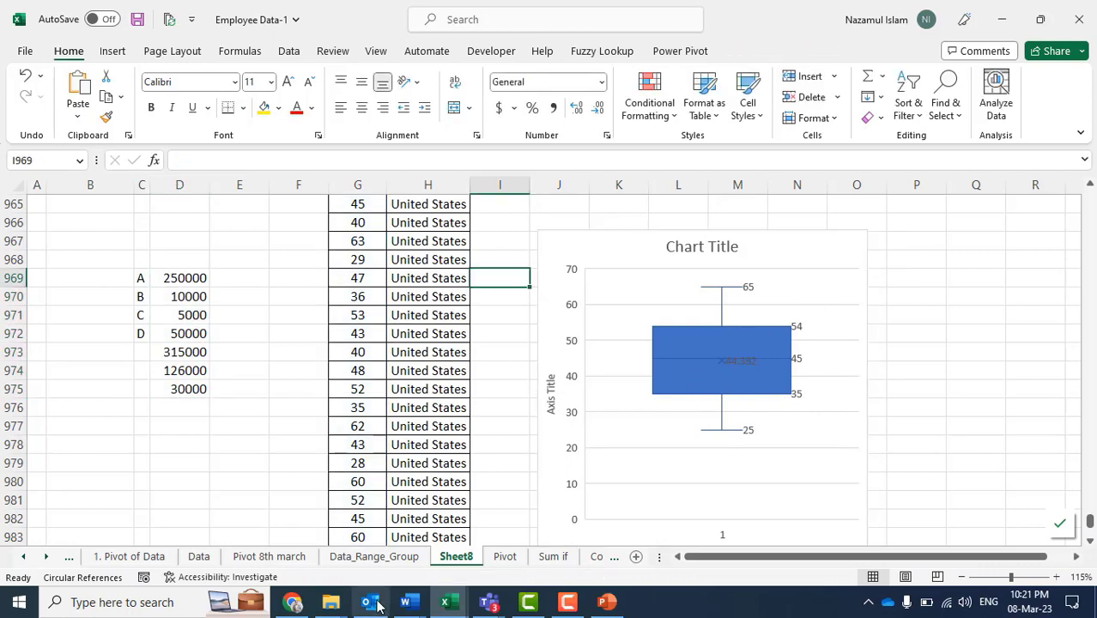
left_click(606, 243)
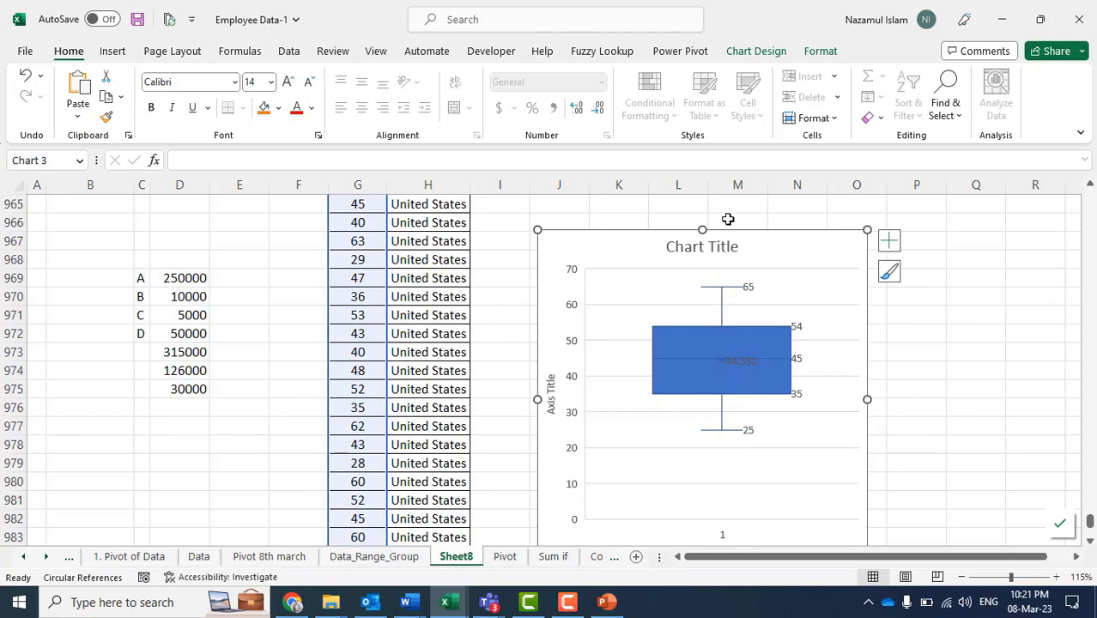
left_click(913, 370)
left_click(778, 229)
left_click(301, 335)
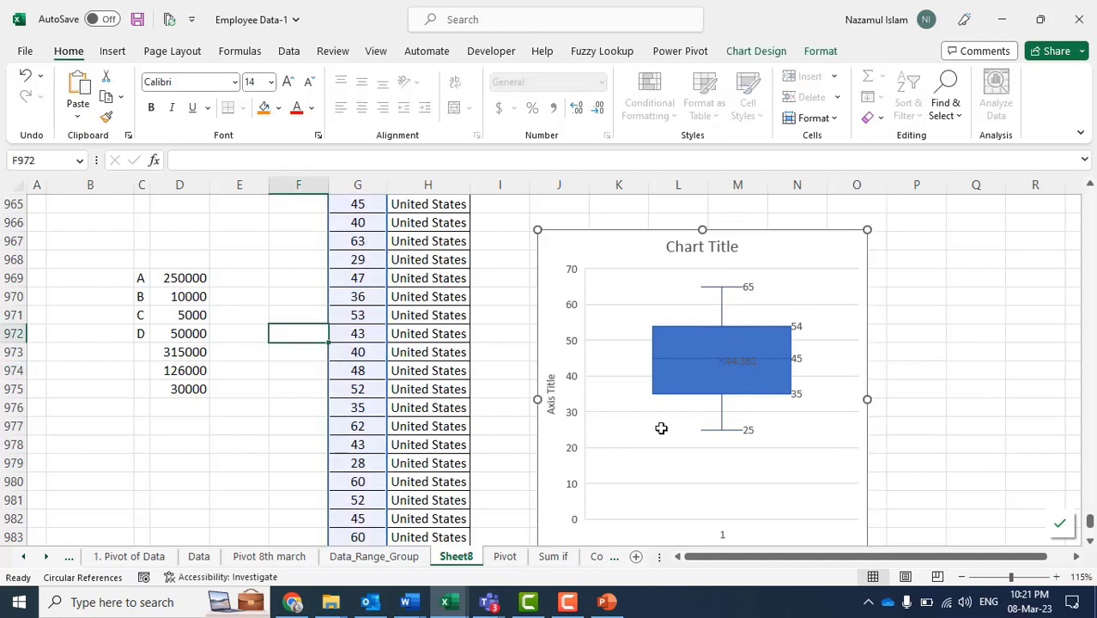
Return to the age histogram at the start of the sheet and move it closer to the Country column.
scroll(634, 341, "up", 5)
scroll(549, 450, "up", 5)
left_click(744, 373)
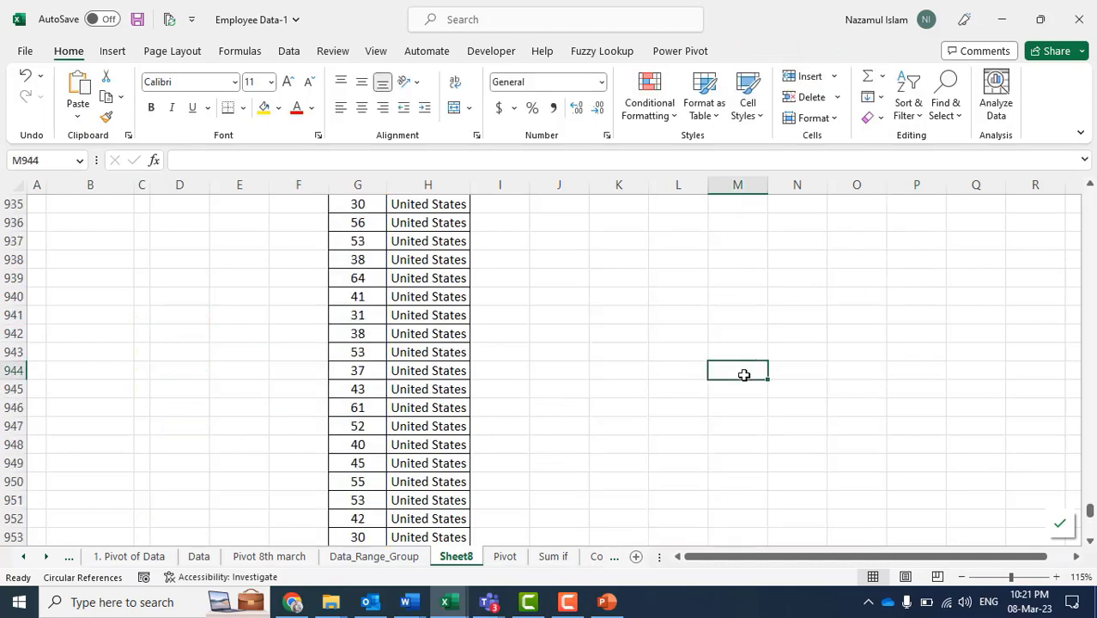
key("ctrl+Up")
left_click_drag(839, 247, 472, 230)
scroll(675, 327, "down", 2, "ctrl")
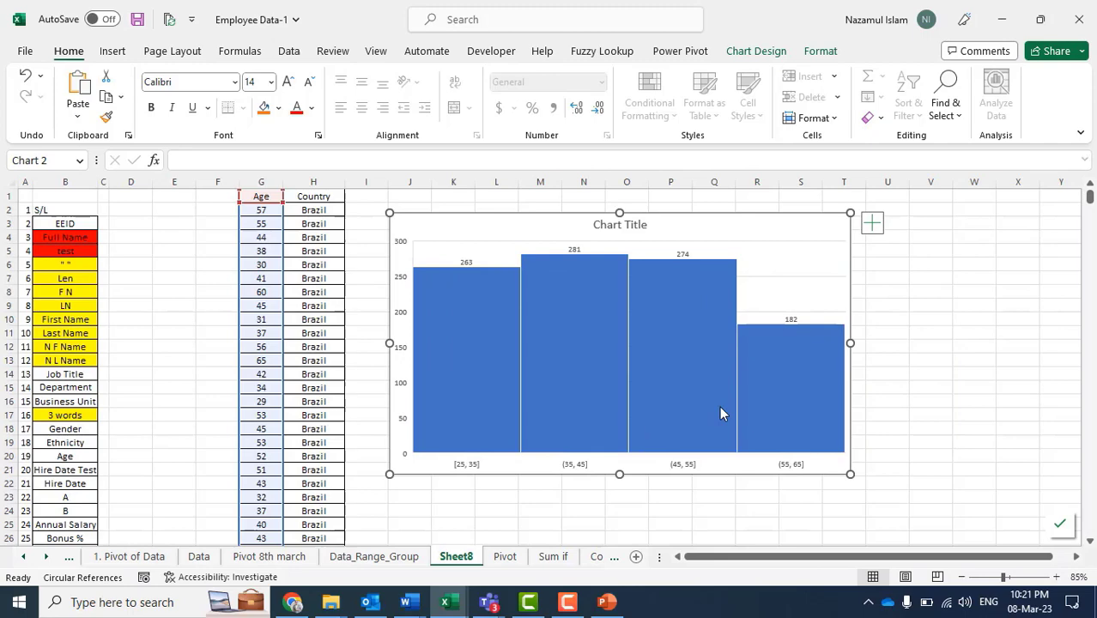
Open the formatting options for the histogram's data labels.
left_click(579, 464)
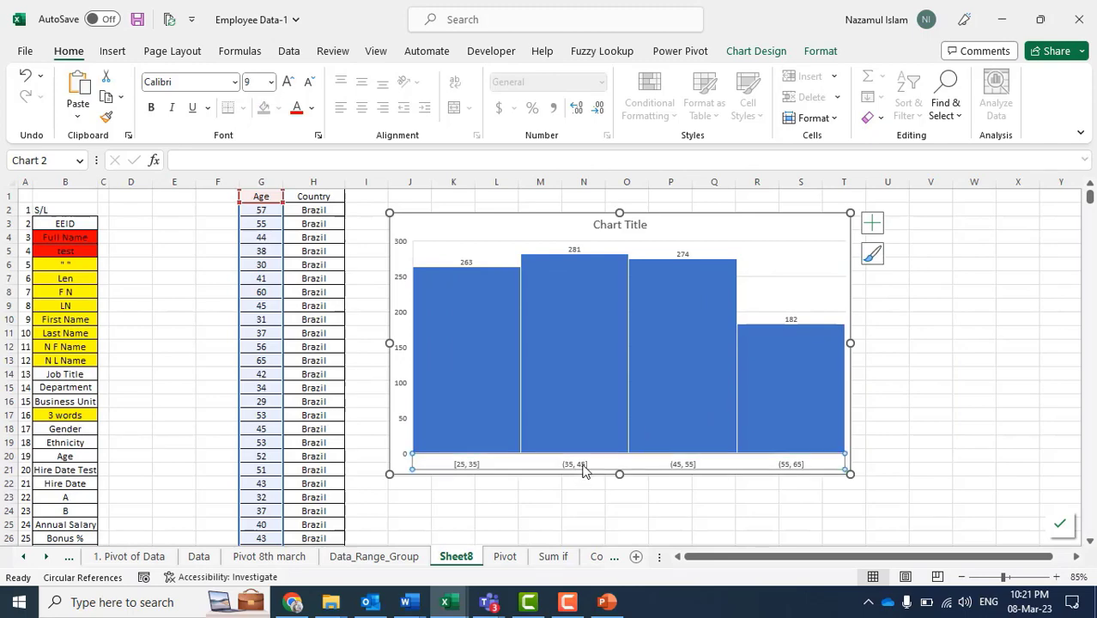
left_click(872, 223)
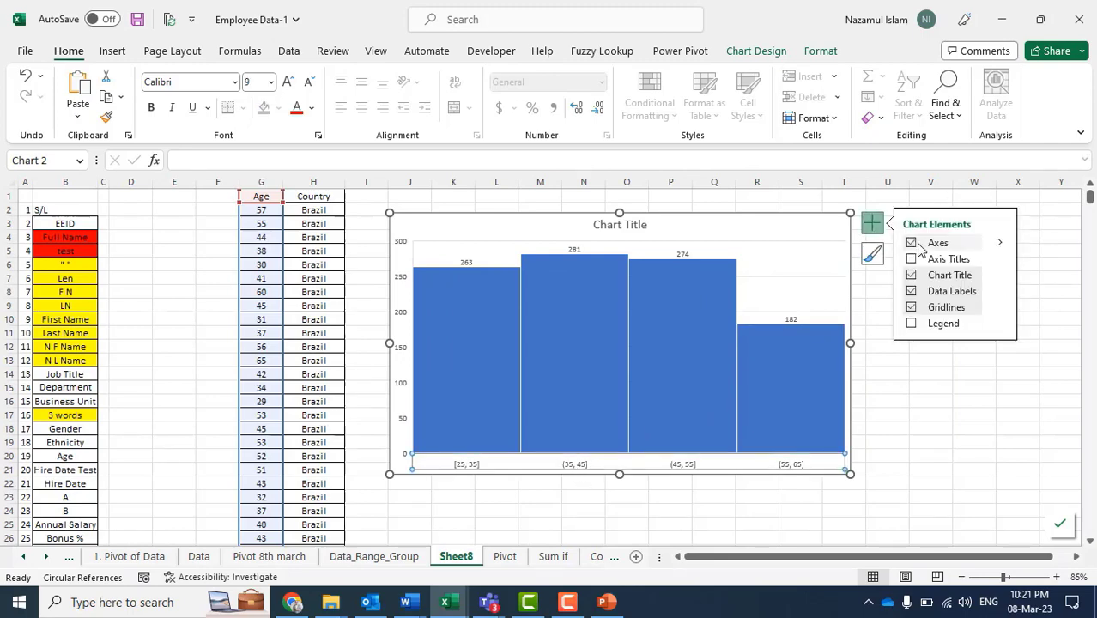
left_click(998, 291)
left_click(824, 391)
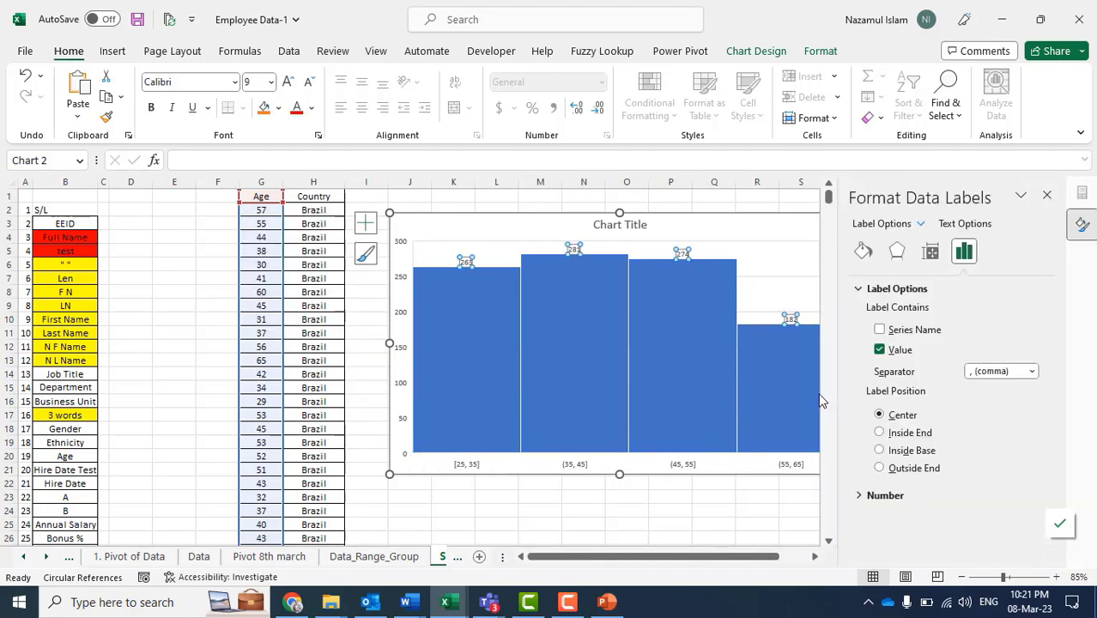
left_click(583, 524)
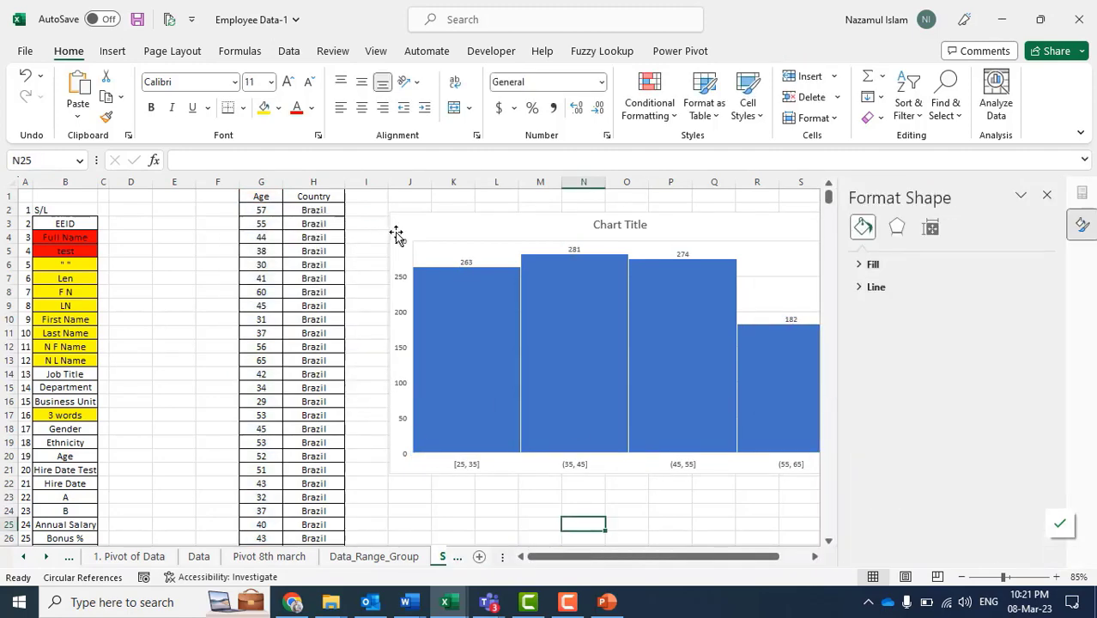
Shift the histogram nearer the Country column and set its horizontal axis bins to Automatic.
left_click_drag(393, 230, 363, 220)
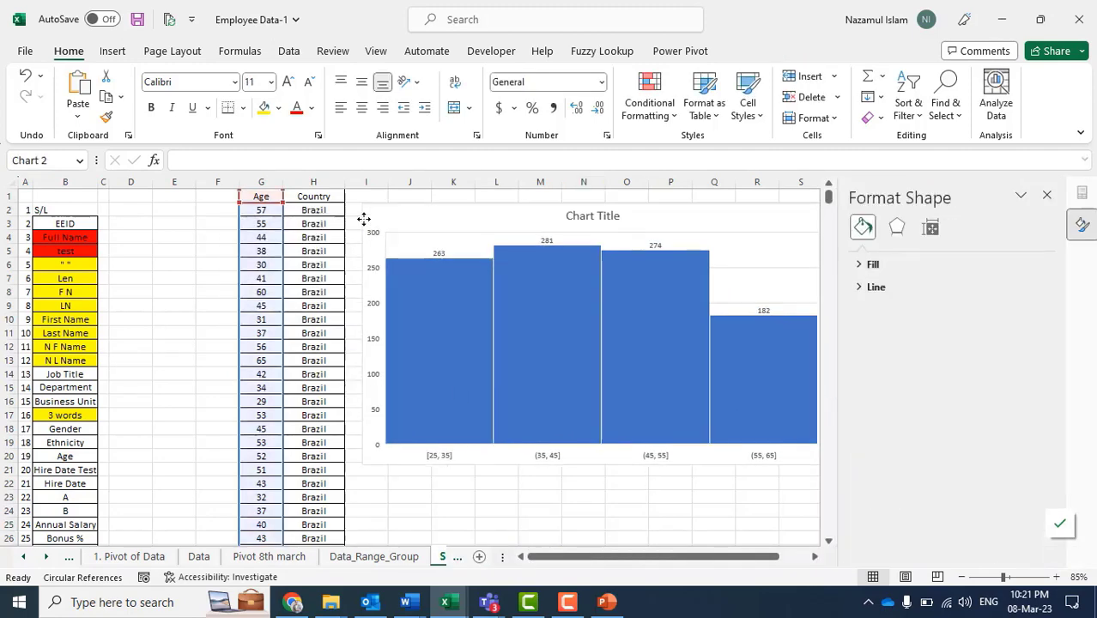
left_click(435, 458)
left_click(932, 250)
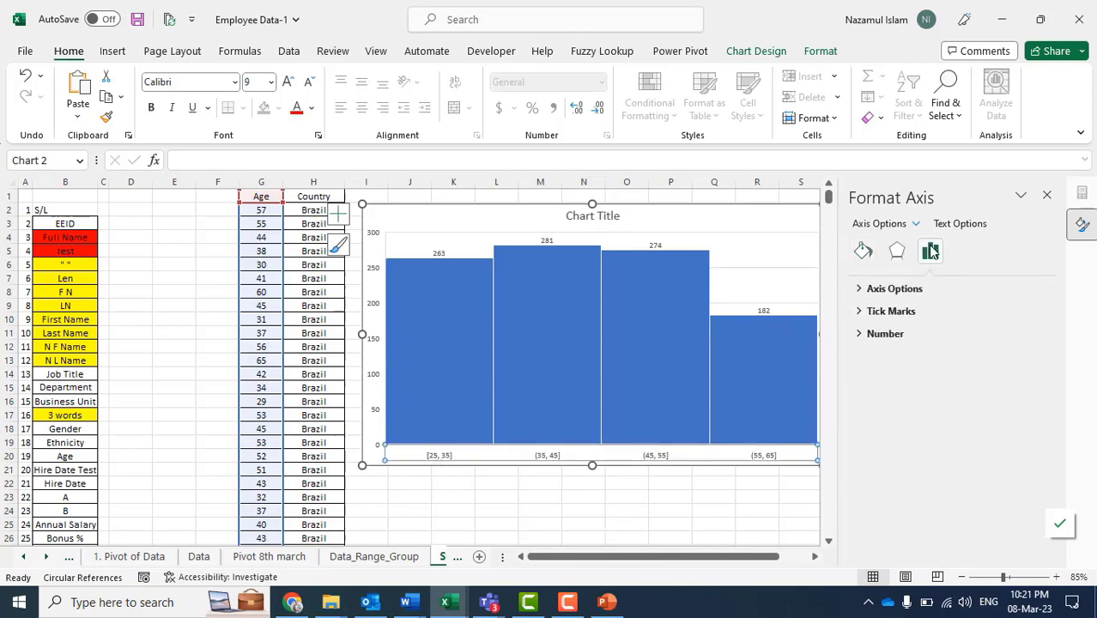
left_click(870, 288)
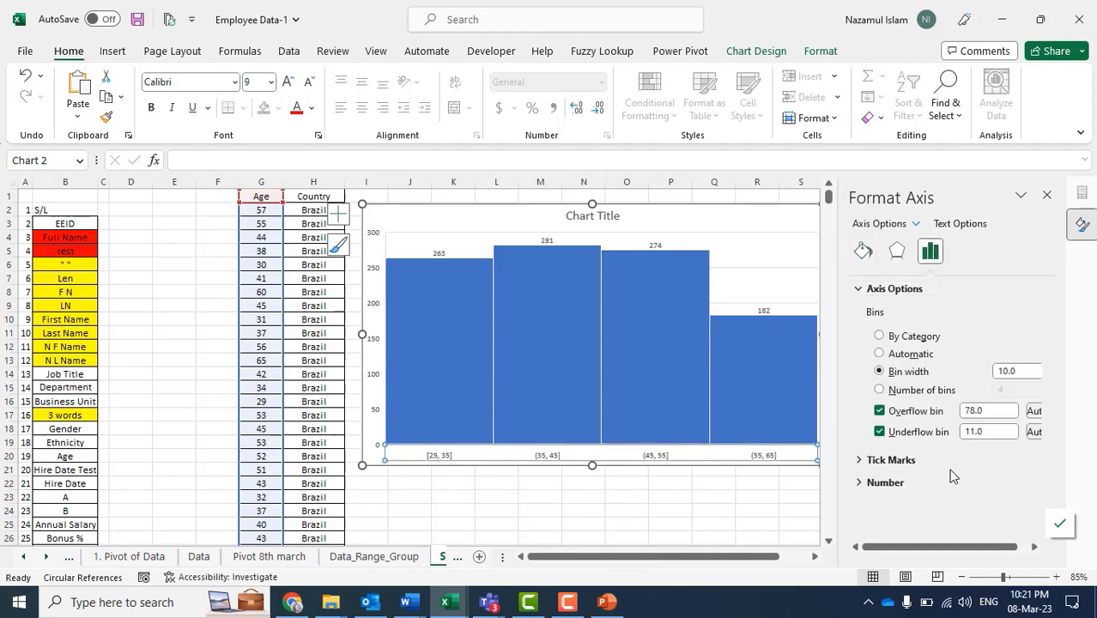
left_click(880, 354)
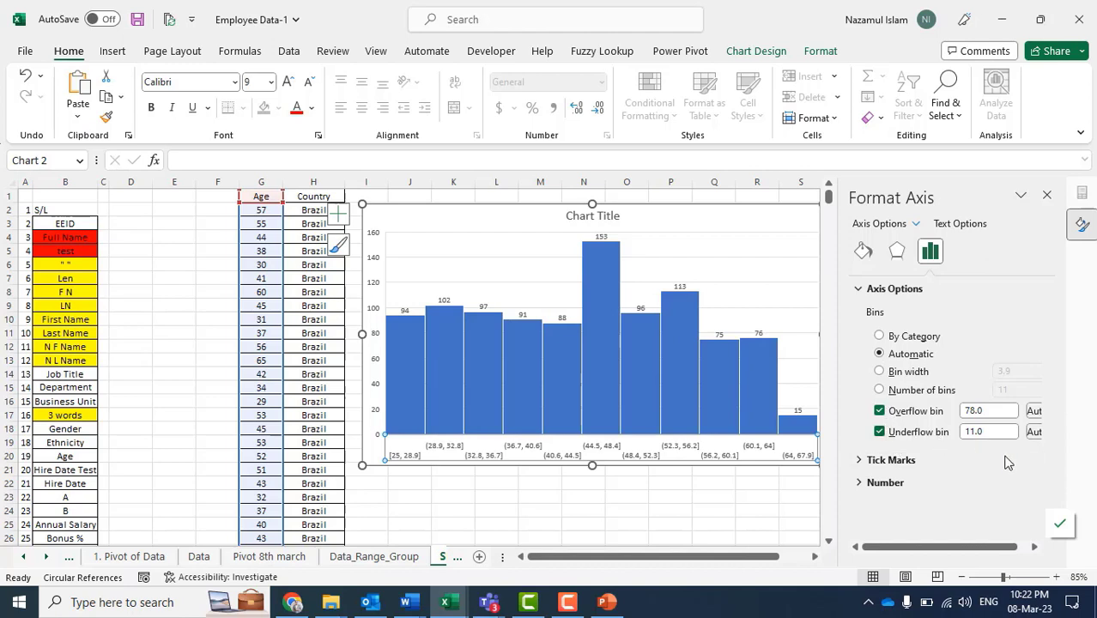
Set the histogram's underflow bin to 25 and its overflow bin to 65.
left_click(991, 432)
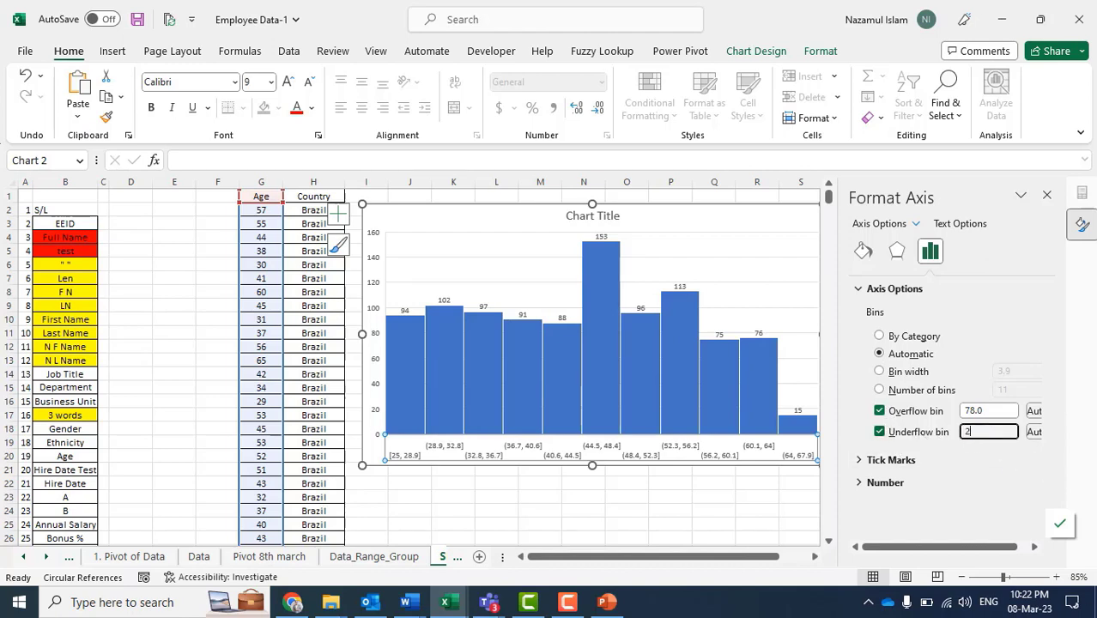
type("25")
left_click(983, 410)
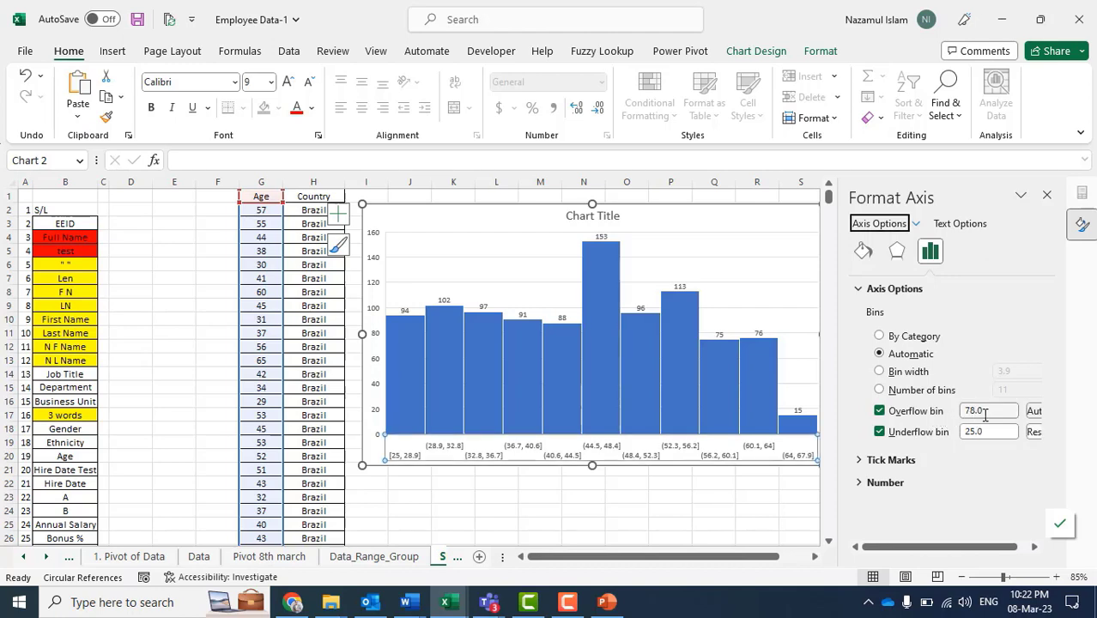
left_click(948, 410)
type("65")
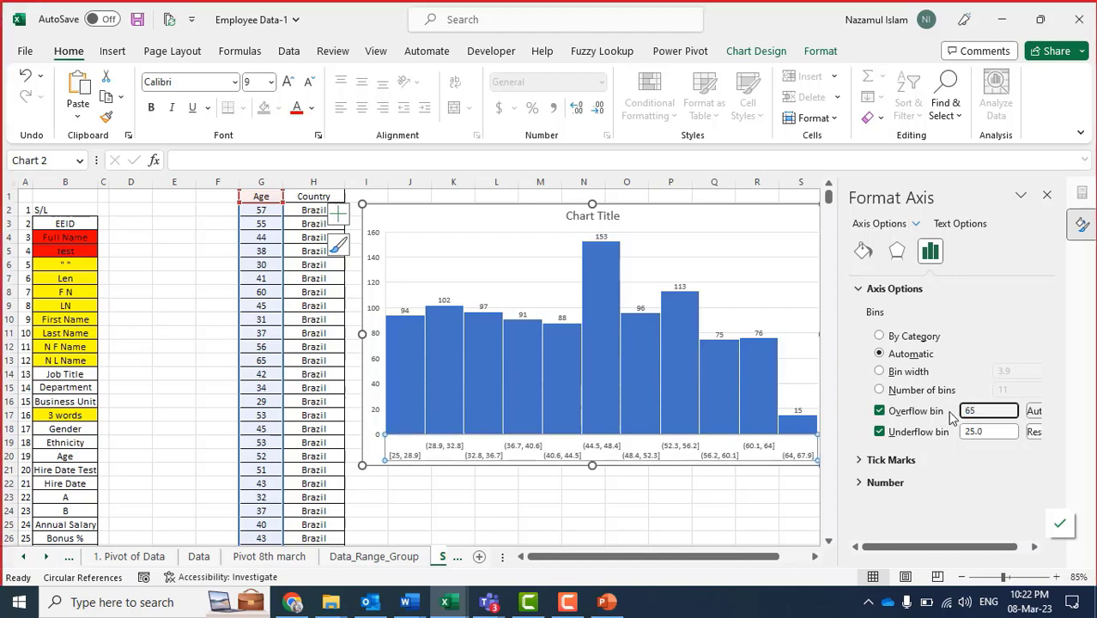
Set the histogram's bin width to 5 and move the chart partly over the Country column.
left_click(879, 372)
left_click(996, 372)
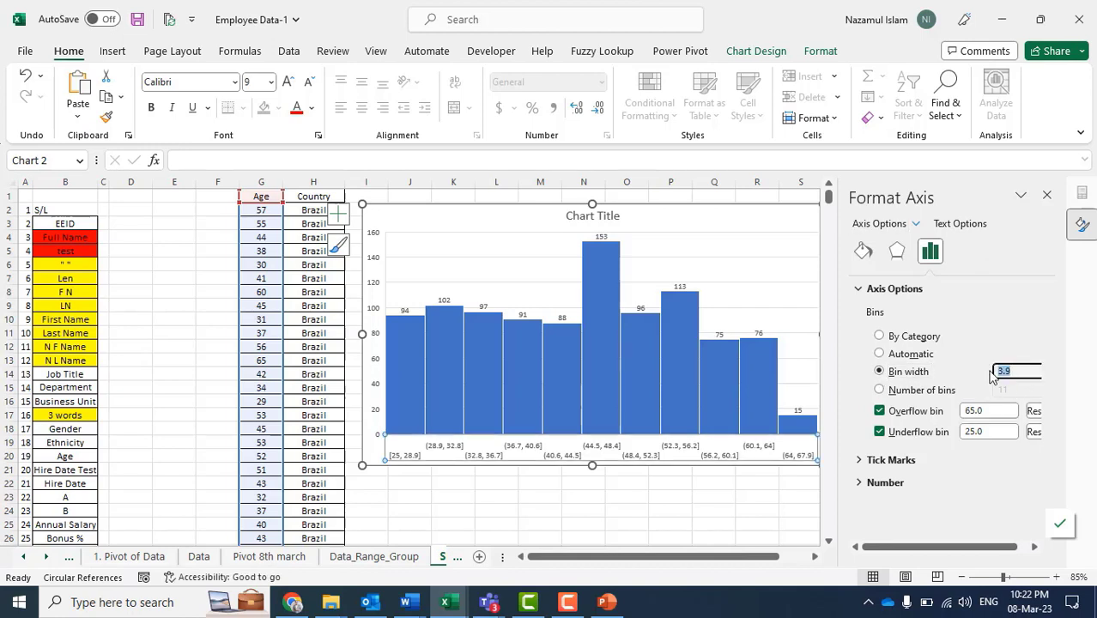
type("5")
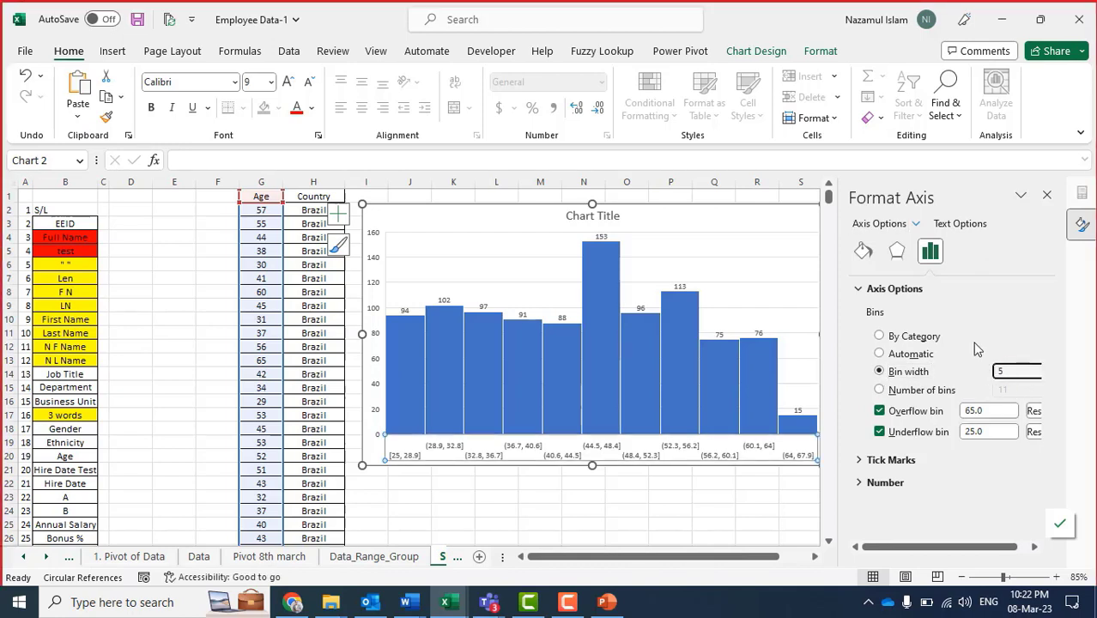
key("Return")
left_click(640, 511)
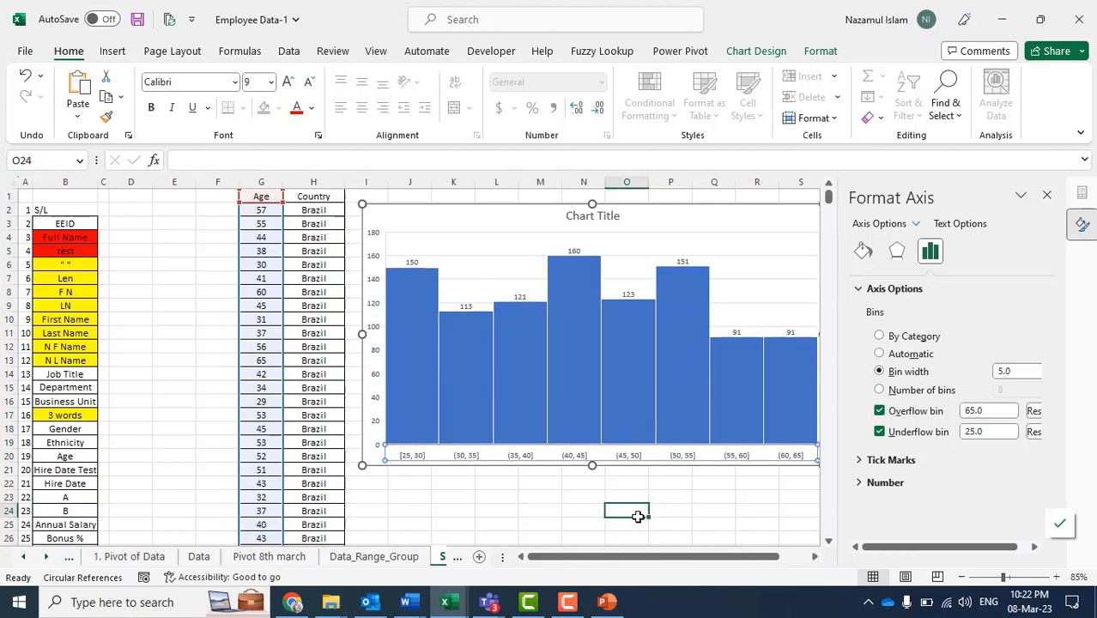
left_click_drag(692, 222, 633, 227)
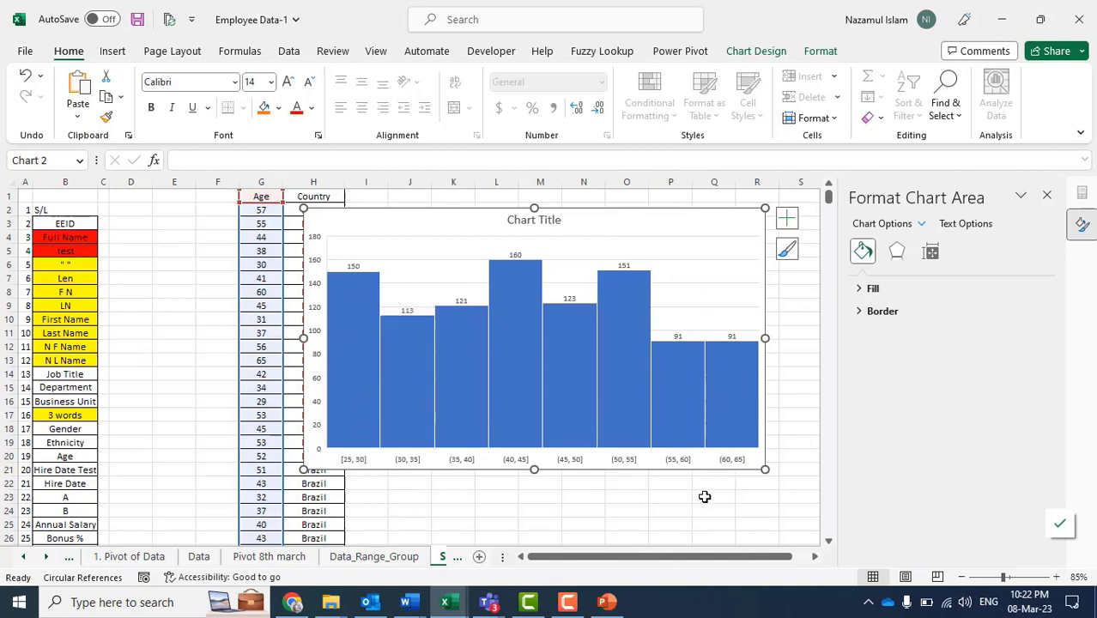
left_click(170, 333)
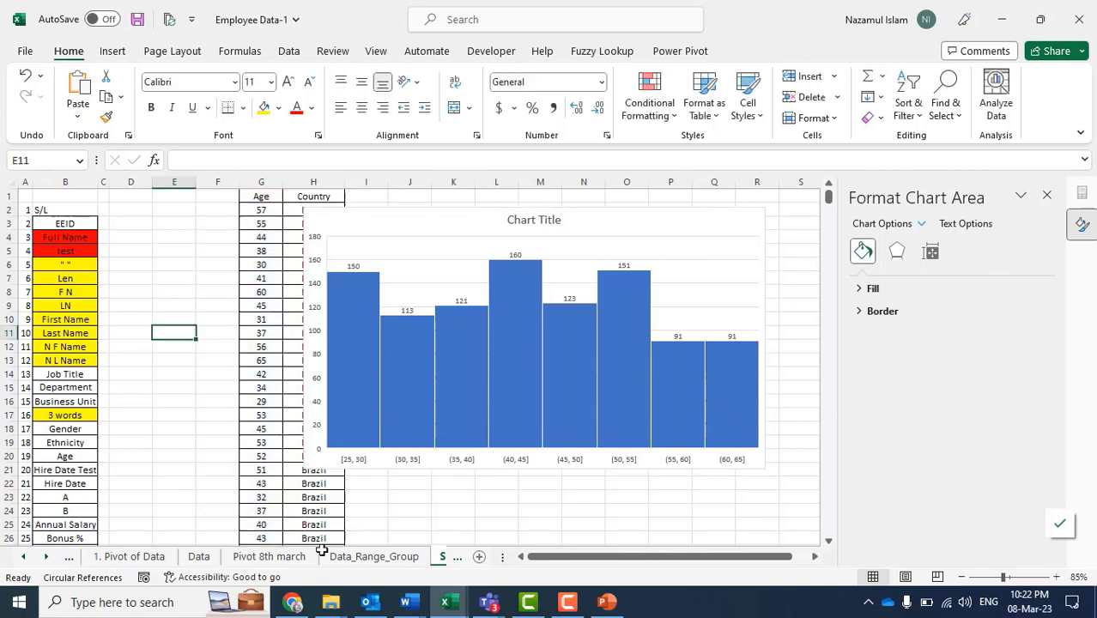
Regroup the Age field of the pivot table on the Pivot 8th march sheet in intervals of 5.
left_click(269, 556)
left_click(249, 425)
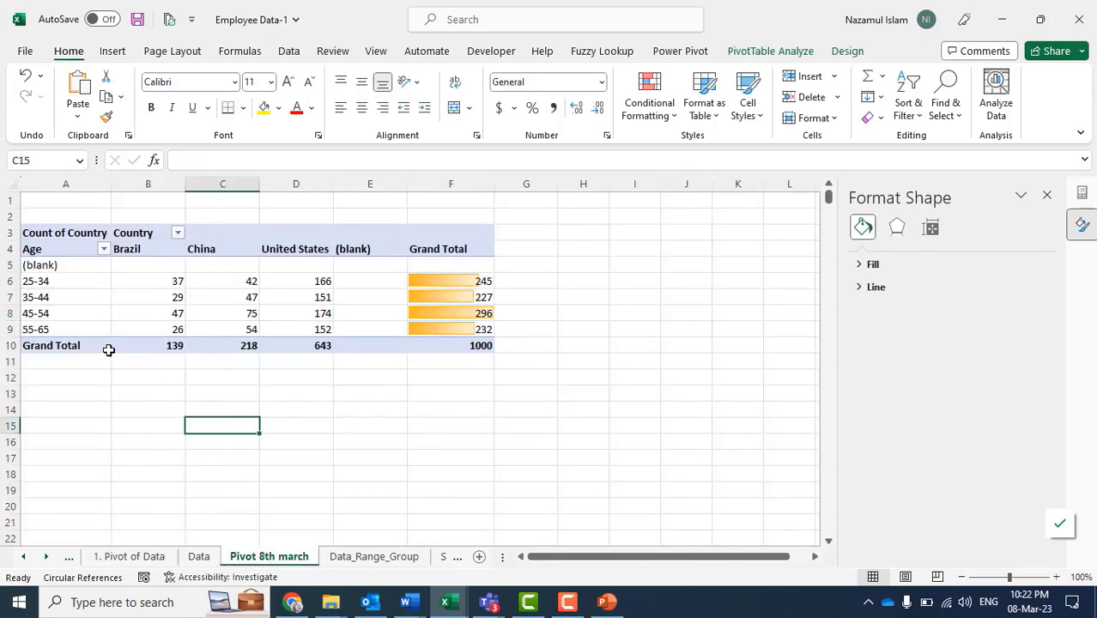
left_click(72, 274)
left_click(74, 283)
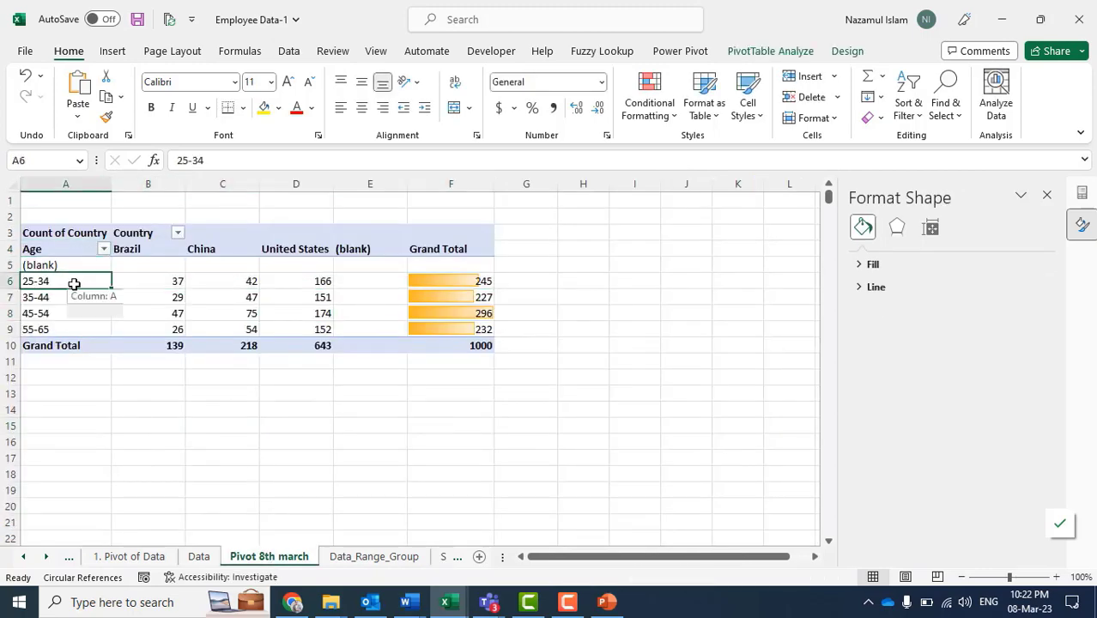
right_click(74, 283)
left_click(123, 429)
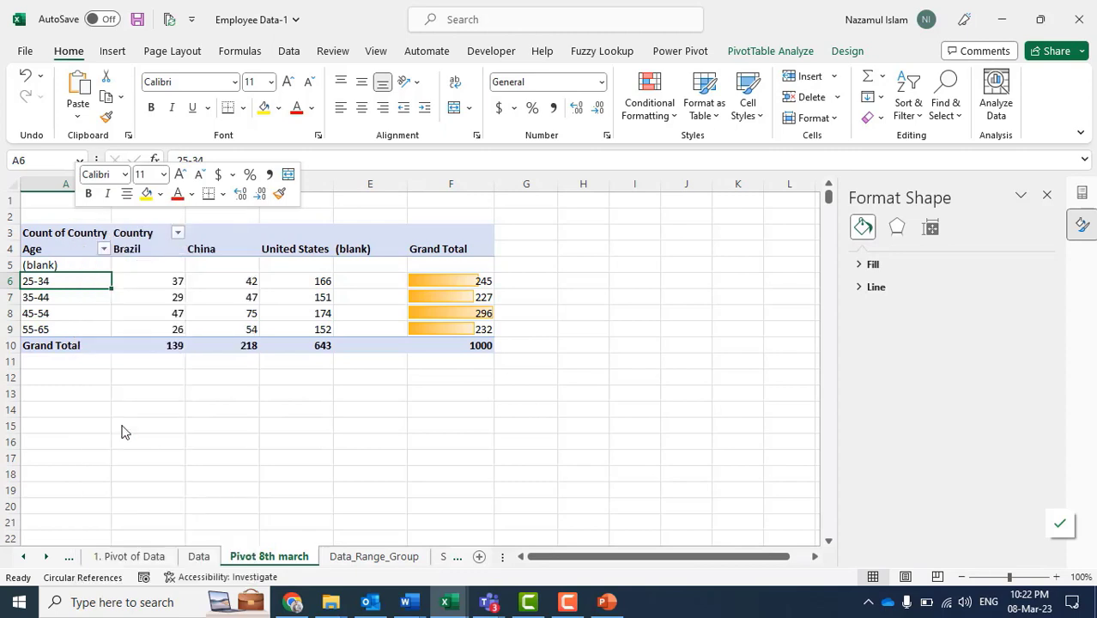
left_click_drag(155, 355, 664, 207)
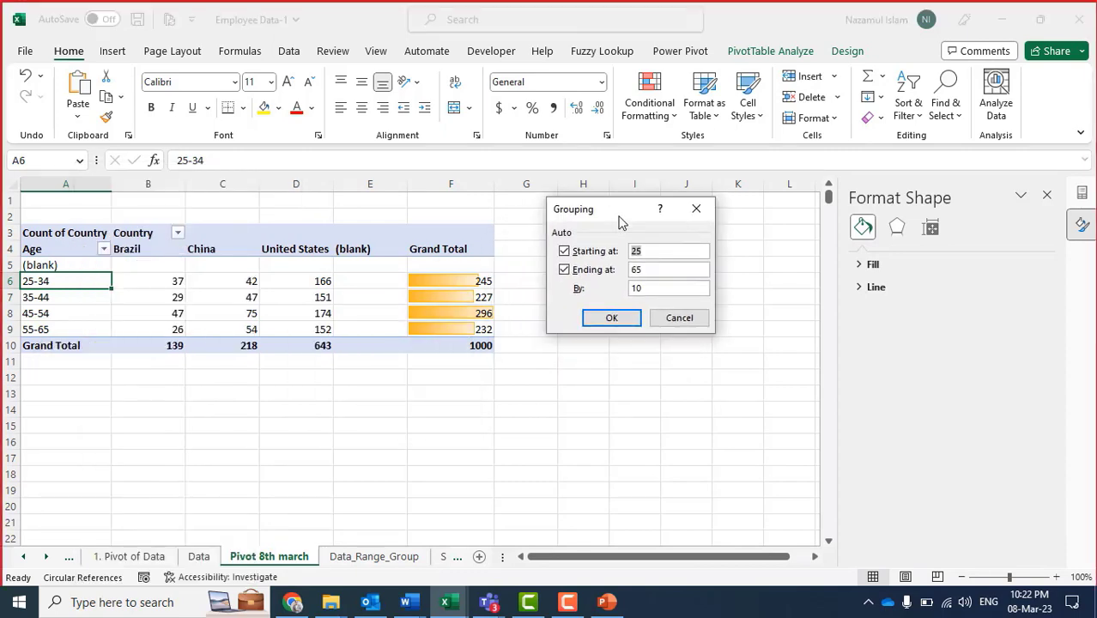
left_click(649, 287)
left_click_drag(649, 287, 597, 295)
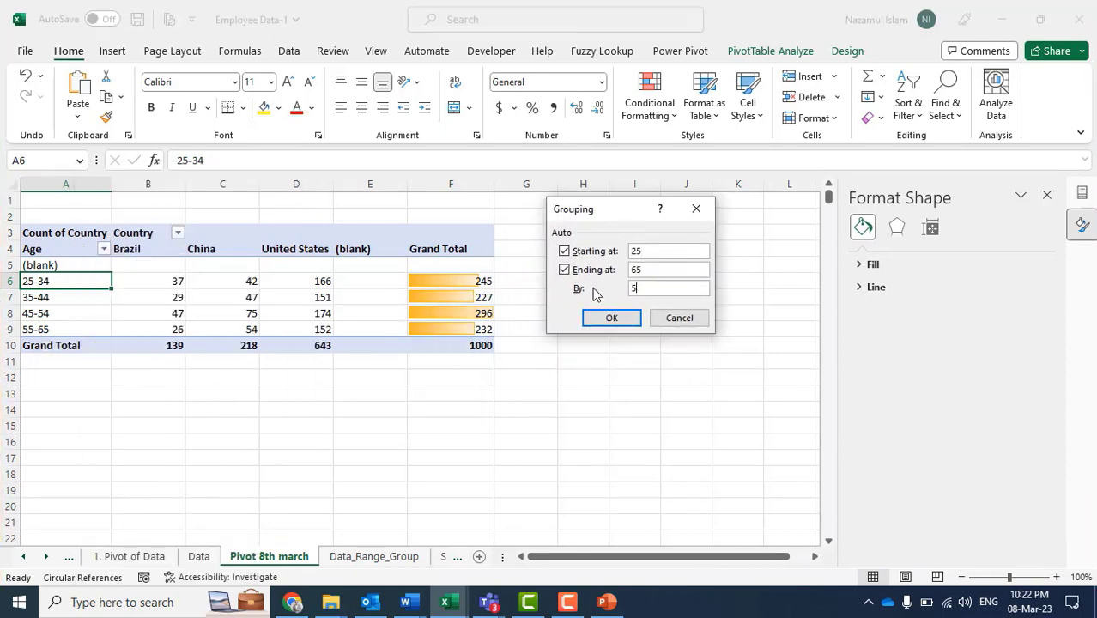
left_click(607, 318)
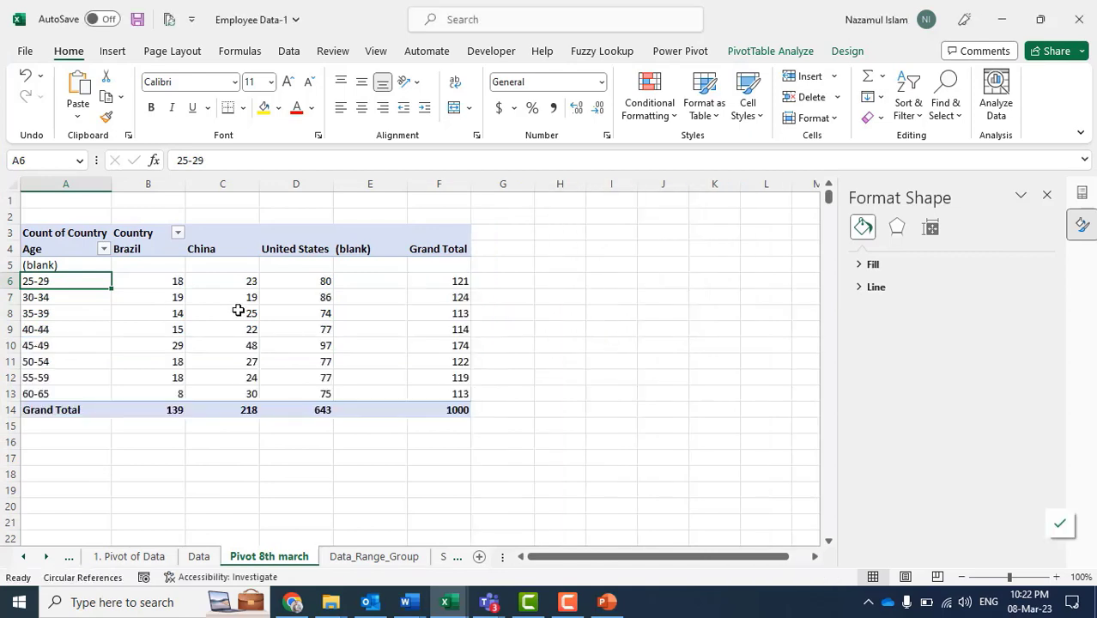
Compare the pivot table's five-year age groups and grand totals with the histogram's bins on Sheet8.
left_click_drag(53, 286, 464, 300)
left_click(50, 286)
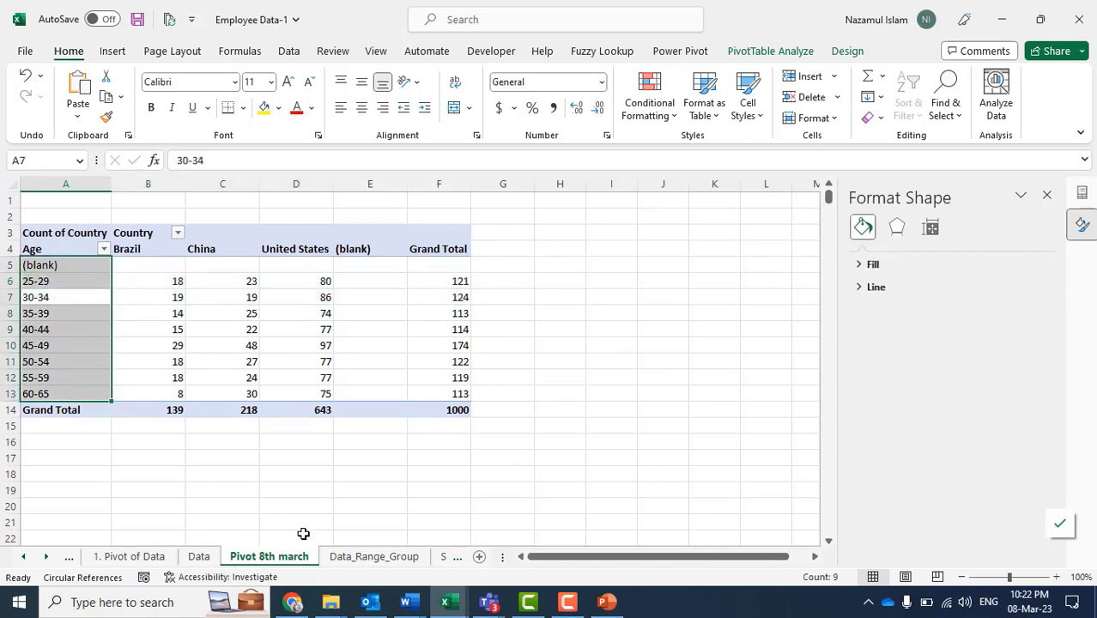
left_click(309, 477)
left_click(53, 283)
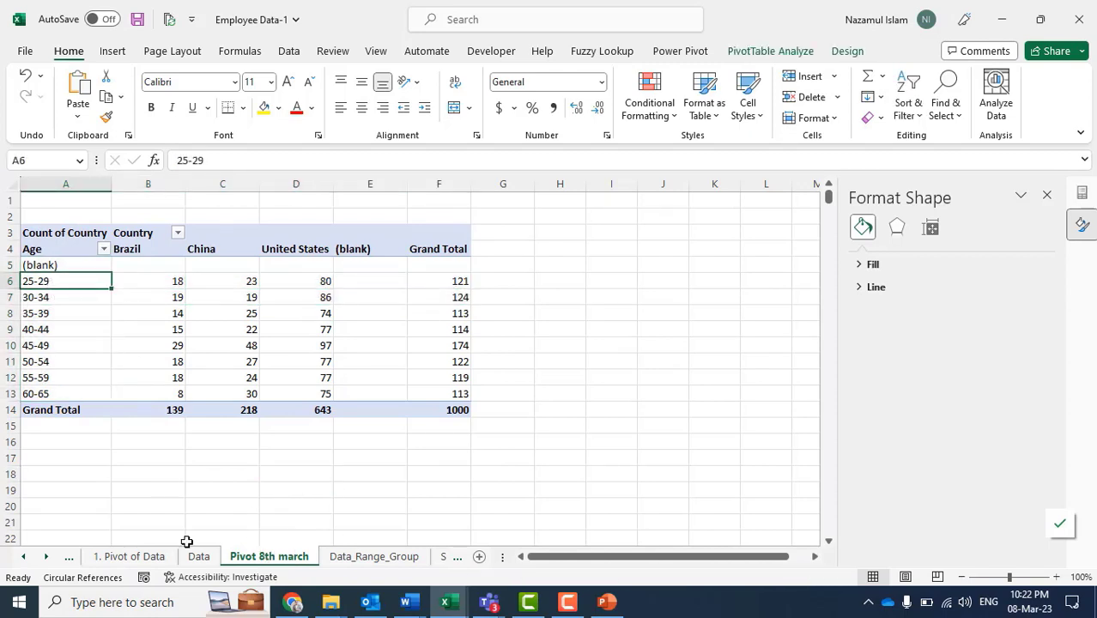
left_click(369, 558)
left_click(269, 557)
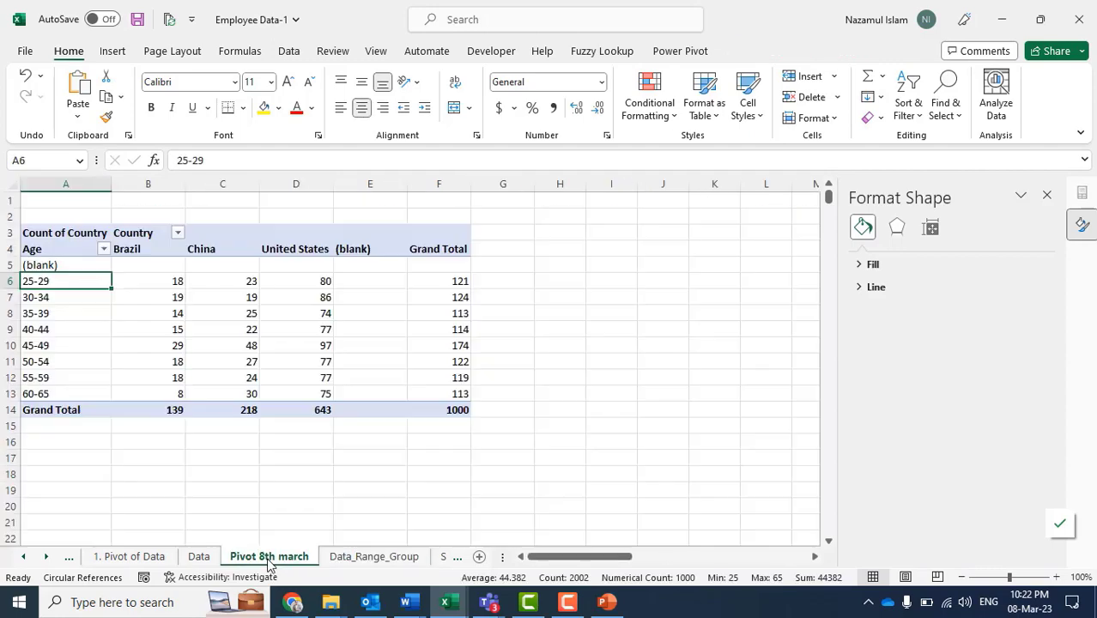
left_click(444, 557)
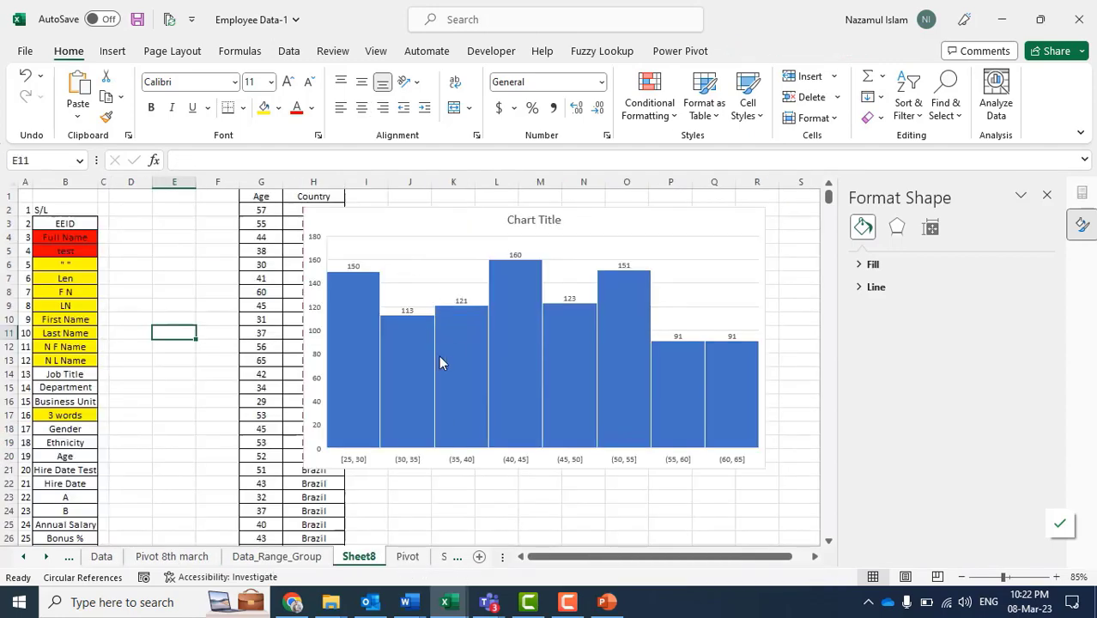
left_click(359, 464)
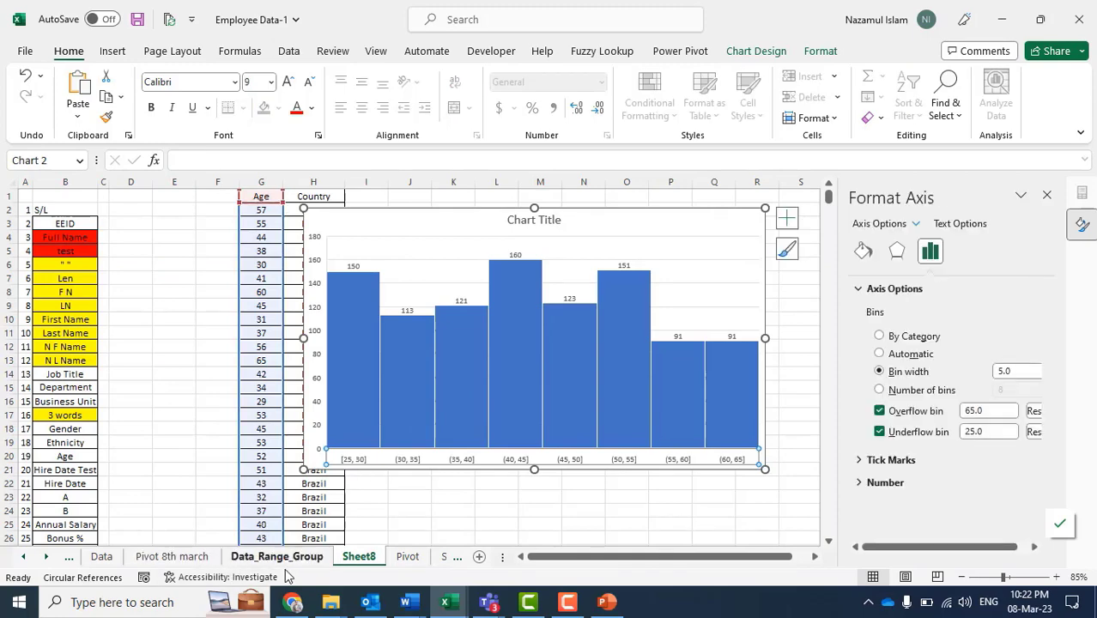
Examine the boundaries of the age groups listed in the pivot table on the Pivot 8th march sheet.
left_click(276, 556)
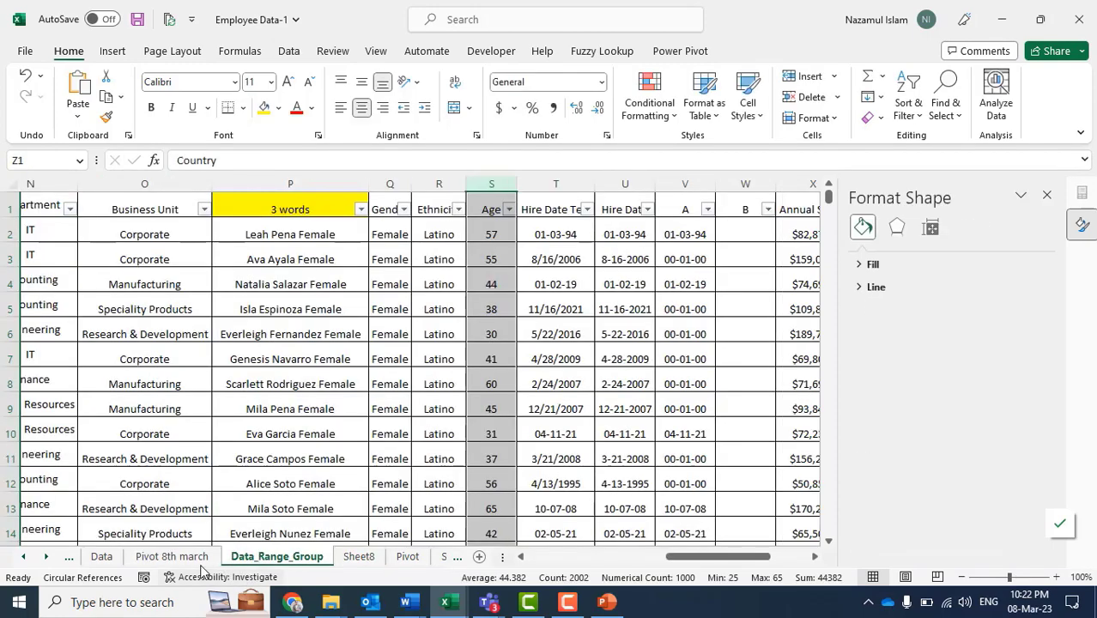
left_click(172, 557)
left_click(43, 281)
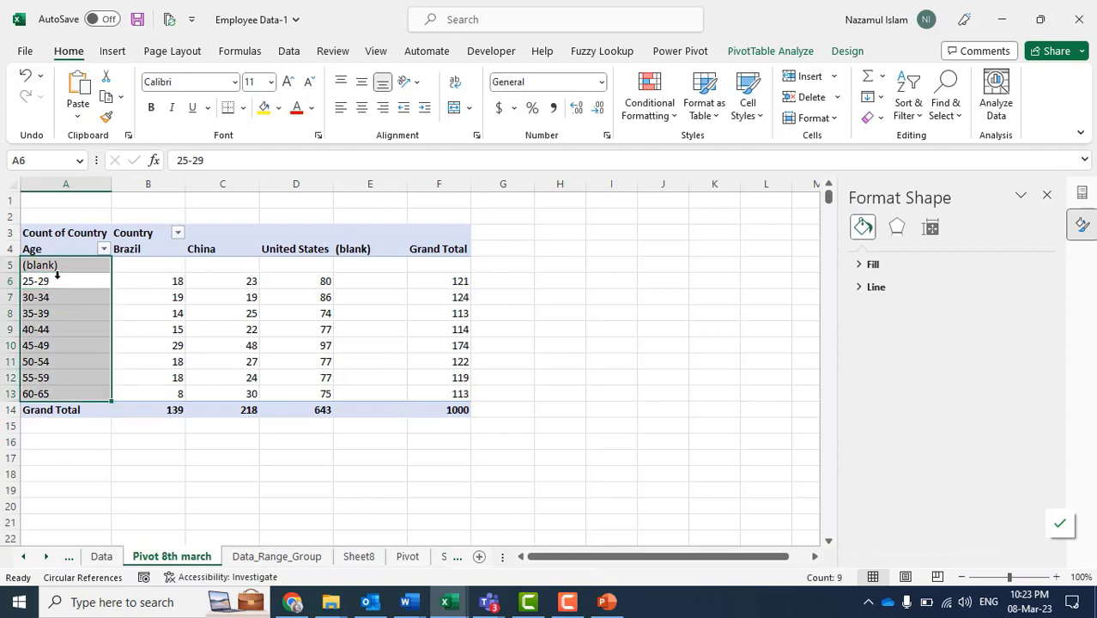
left_click(71, 296)
left_click(70, 281)
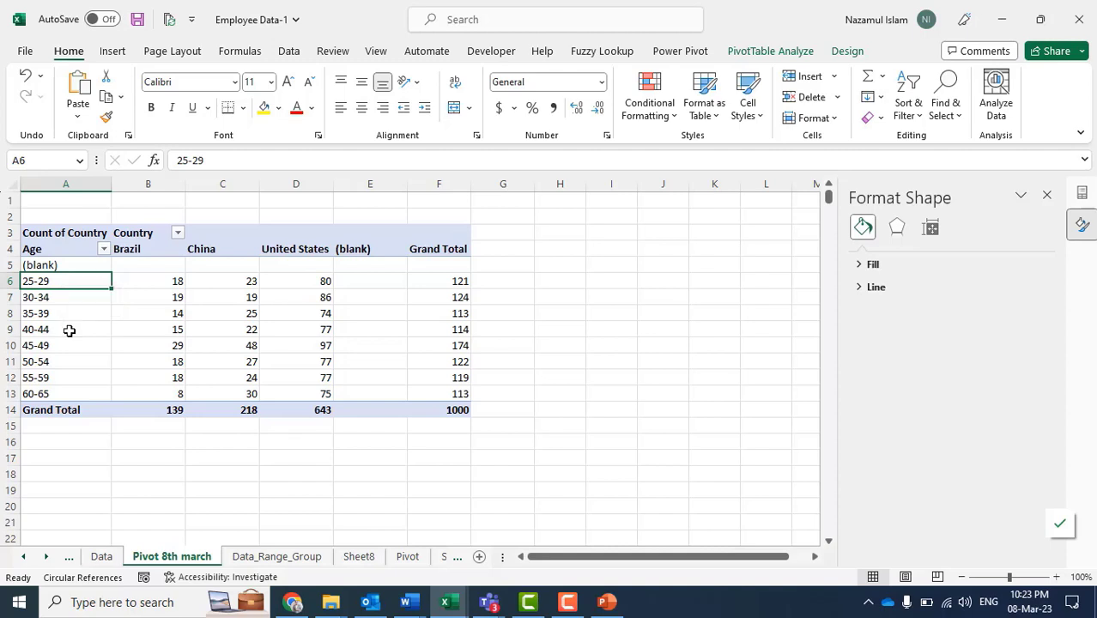
left_click(74, 441)
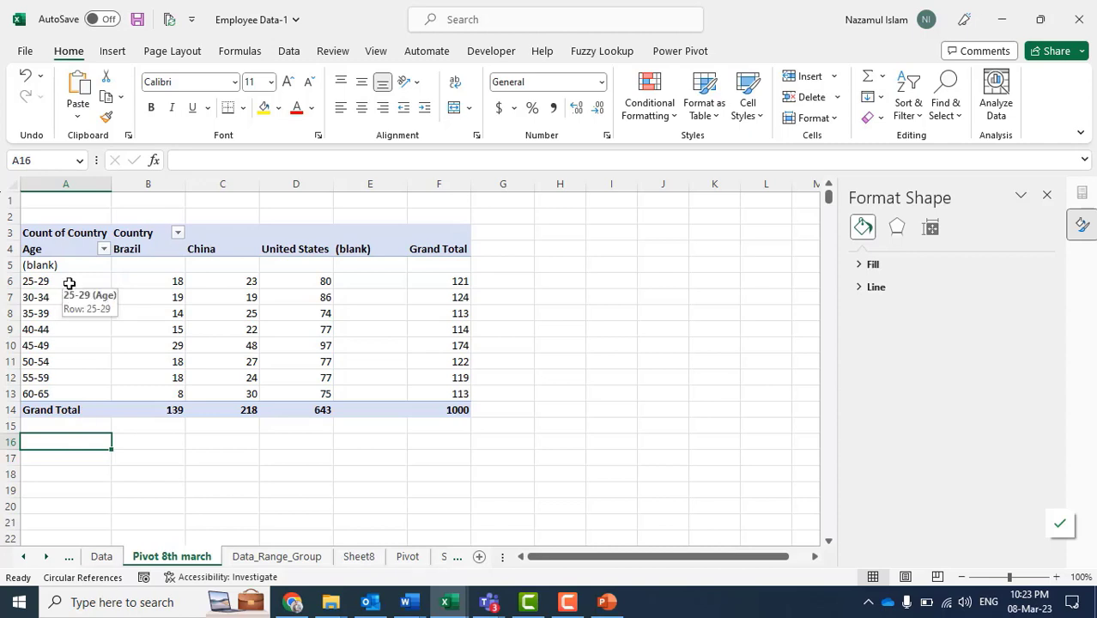
left_click(70, 284)
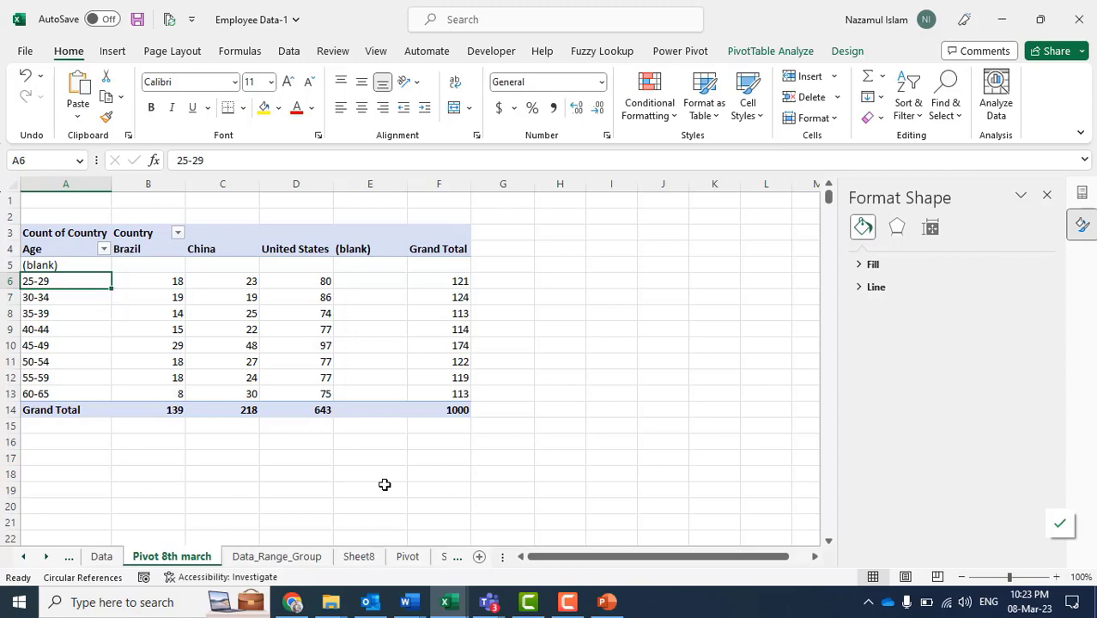
Shift the histogram on Sheet8 slightly upward and away from the Country column, and open its horizontal axis bin options.
left_click(378, 514)
left_click(292, 558)
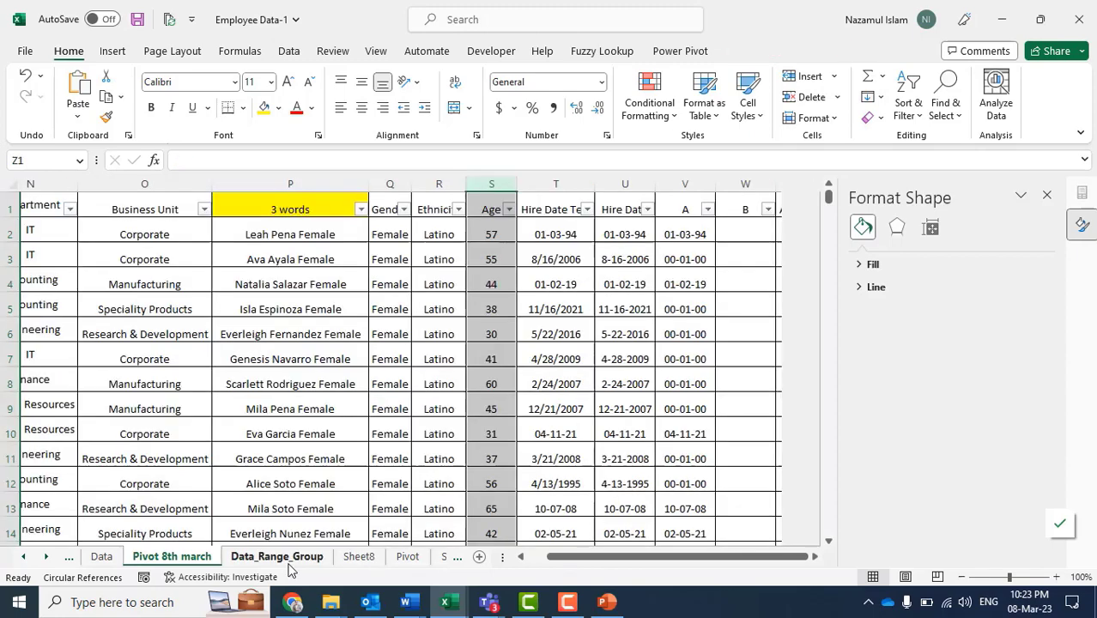
left_click(408, 558)
left_click(359, 558)
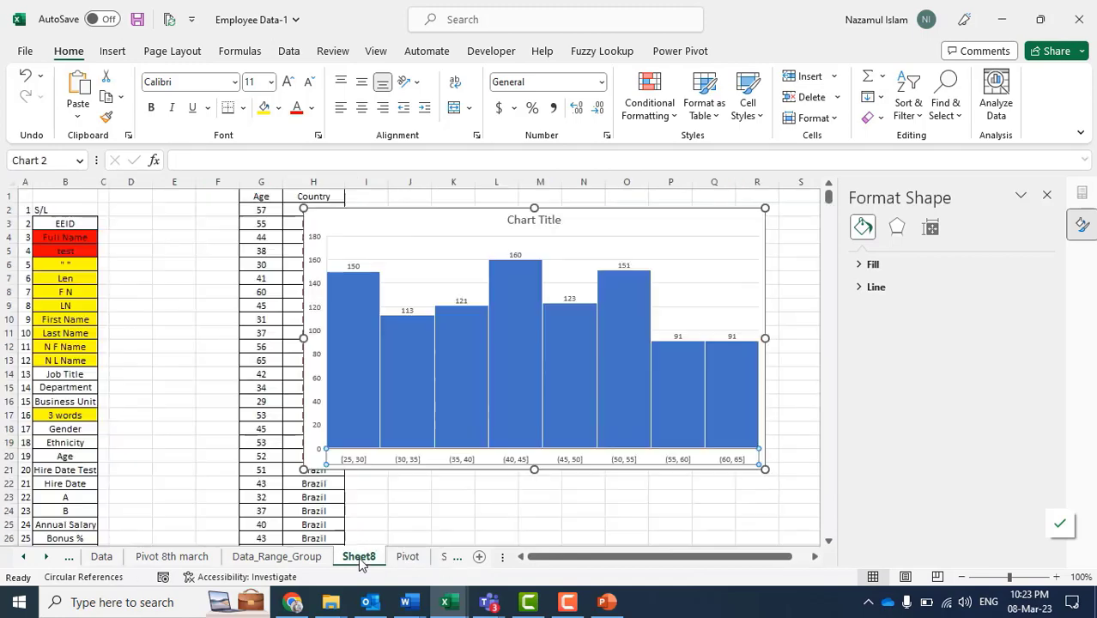
left_click_drag(419, 229, 446, 214)
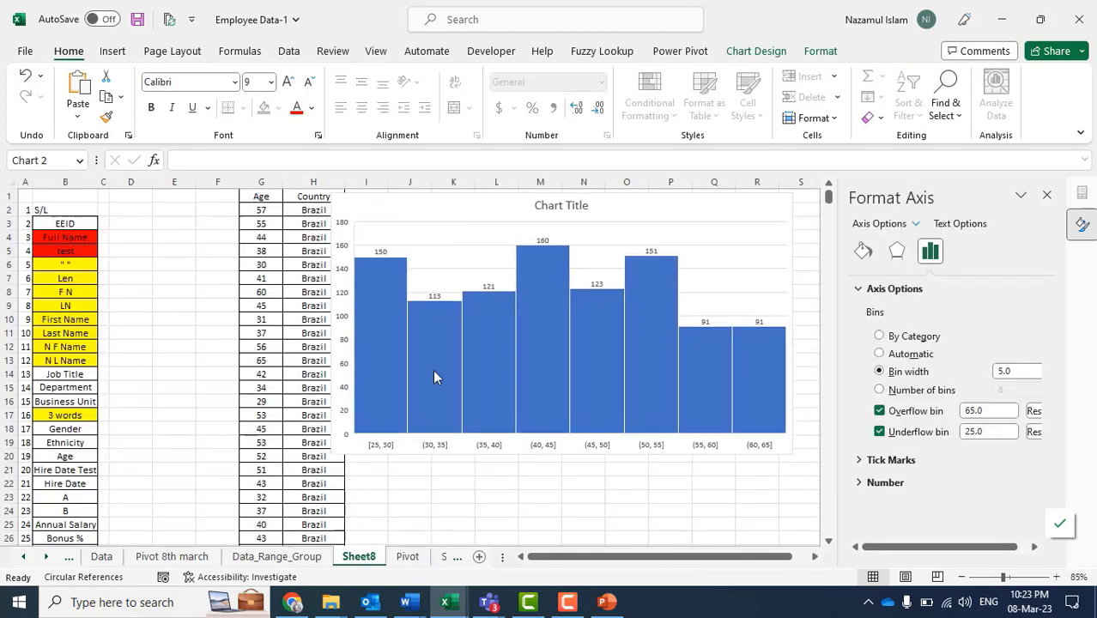
left_click(424, 524)
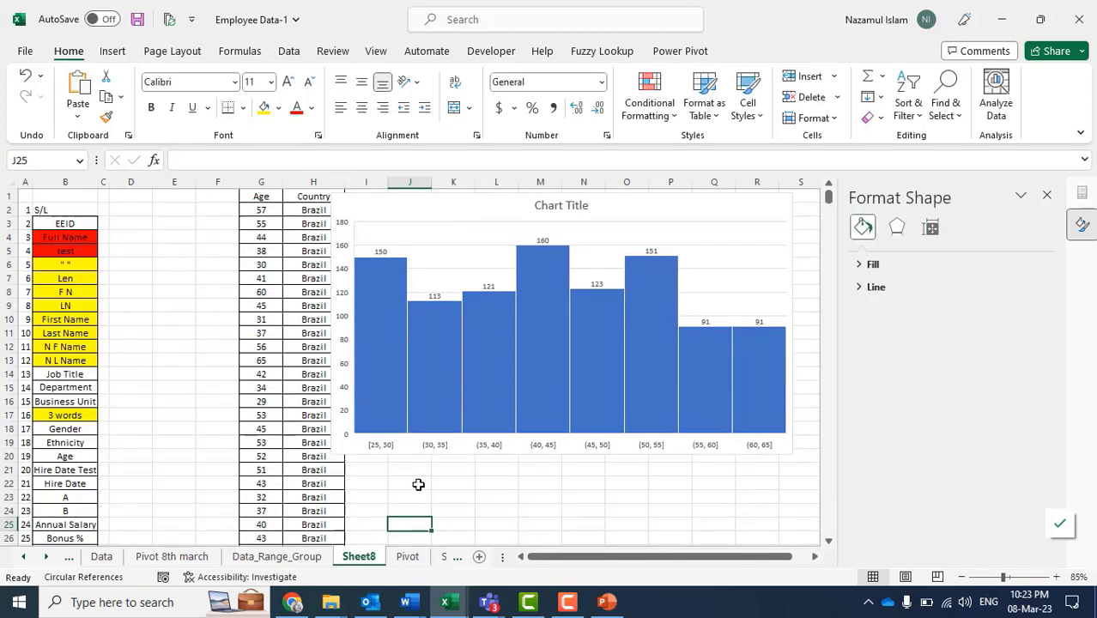
left_click(376, 446)
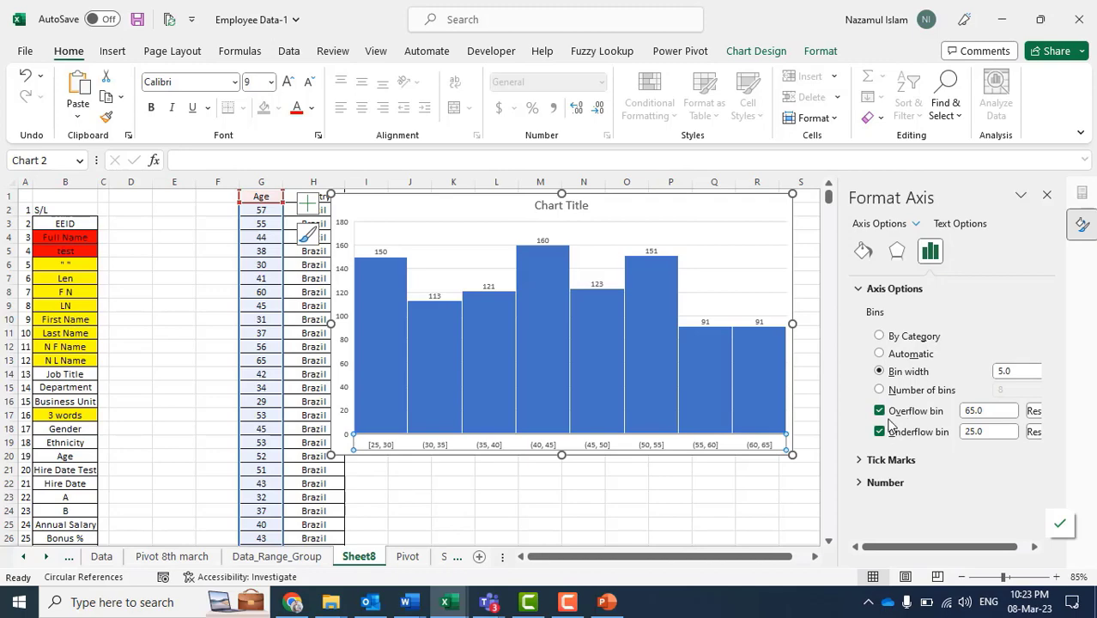
left_click(439, 213)
Try grouping the pivot table's ages starting at 26 and ending at 65, in intervals of 5.
left_click(163, 558)
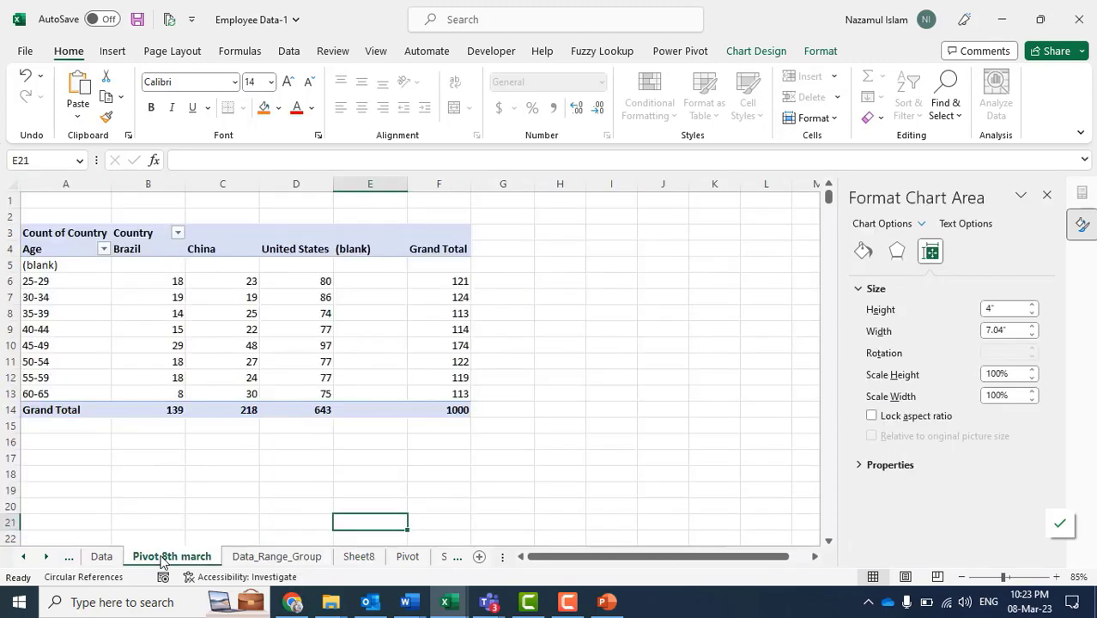
left_click(255, 457)
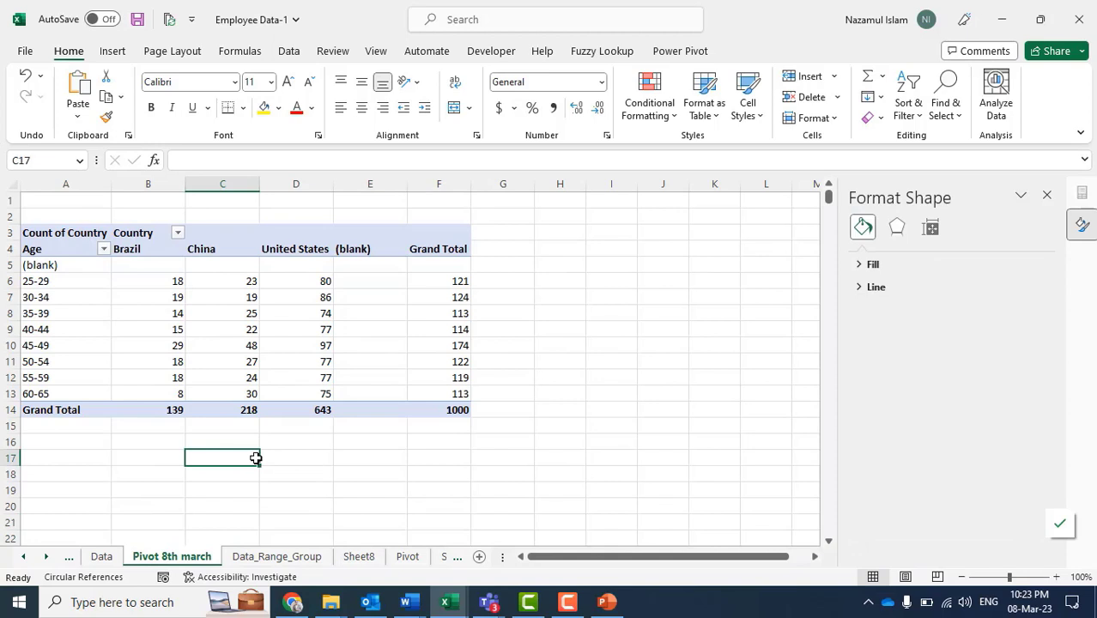
left_click_drag(74, 281, 59, 380)
left_click(66, 314)
left_click(70, 281)
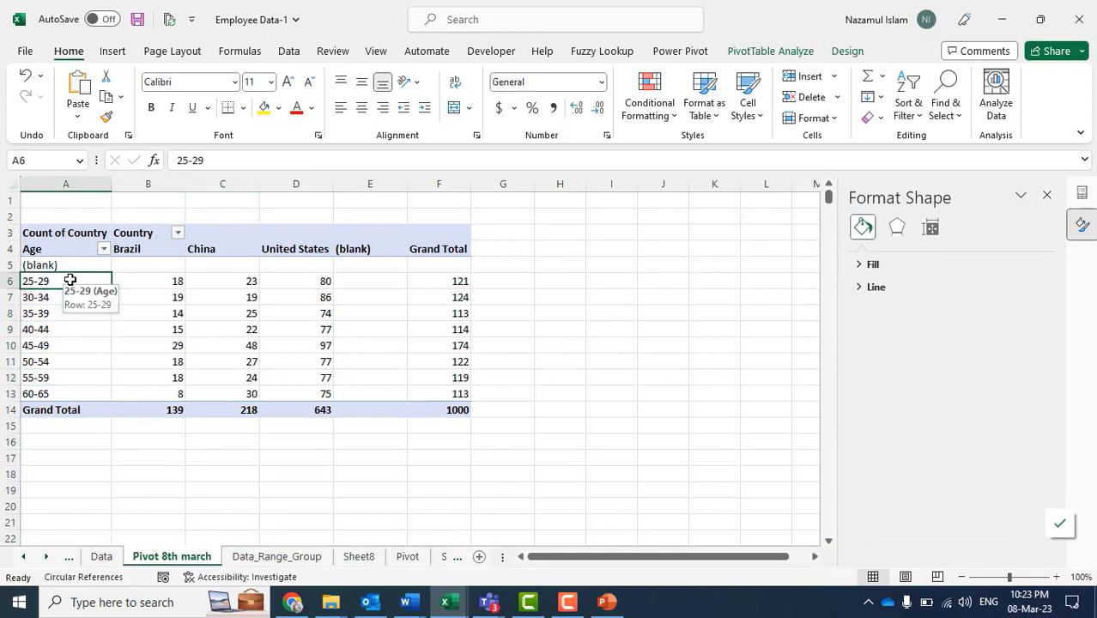
right_click(70, 281)
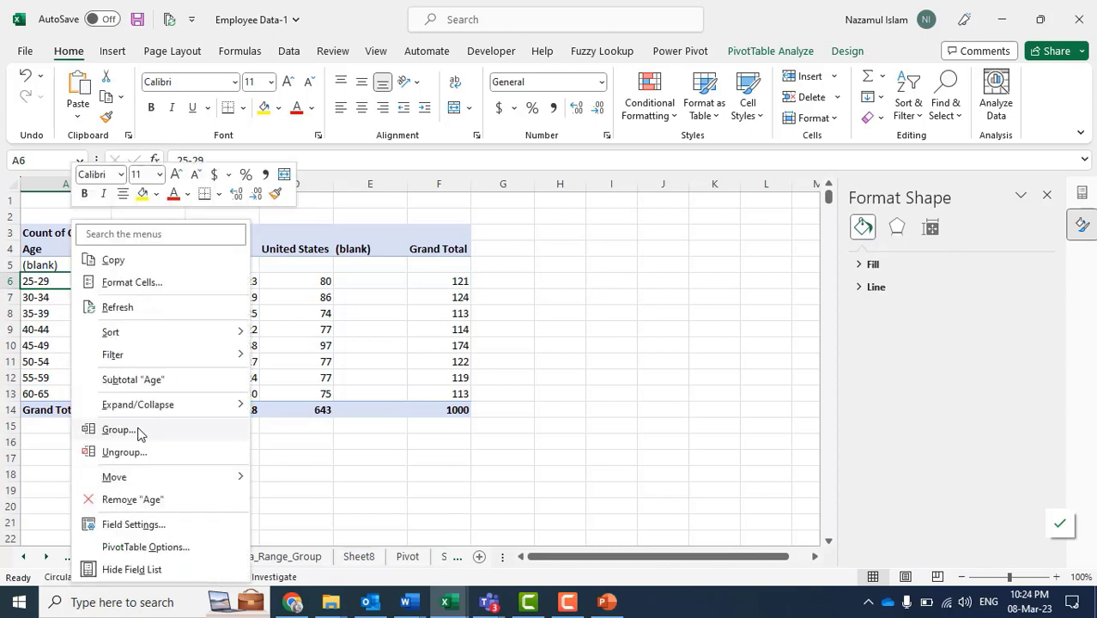
left_click(544, 350)
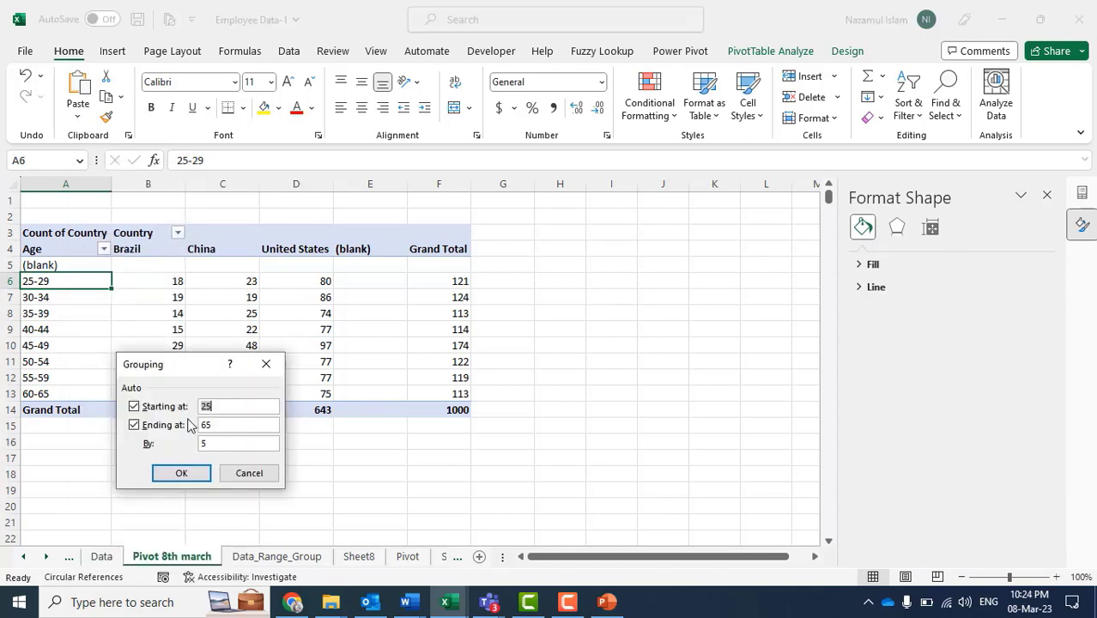
left_click_drag(168, 364, 594, 254)
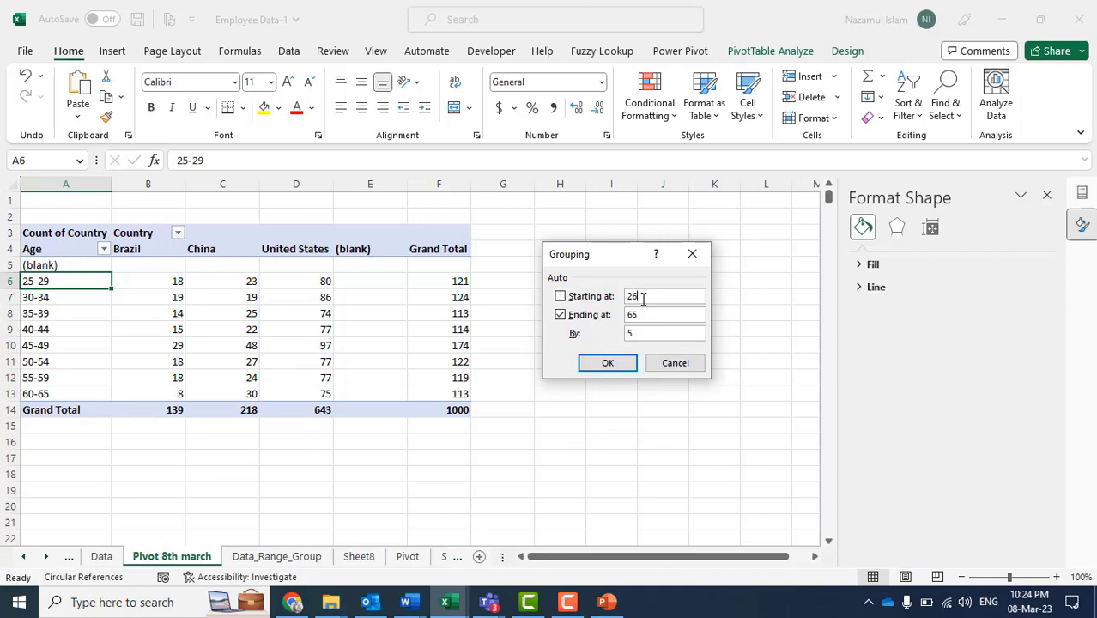
left_click(560, 296)
left_click(644, 315)
left_click(606, 362)
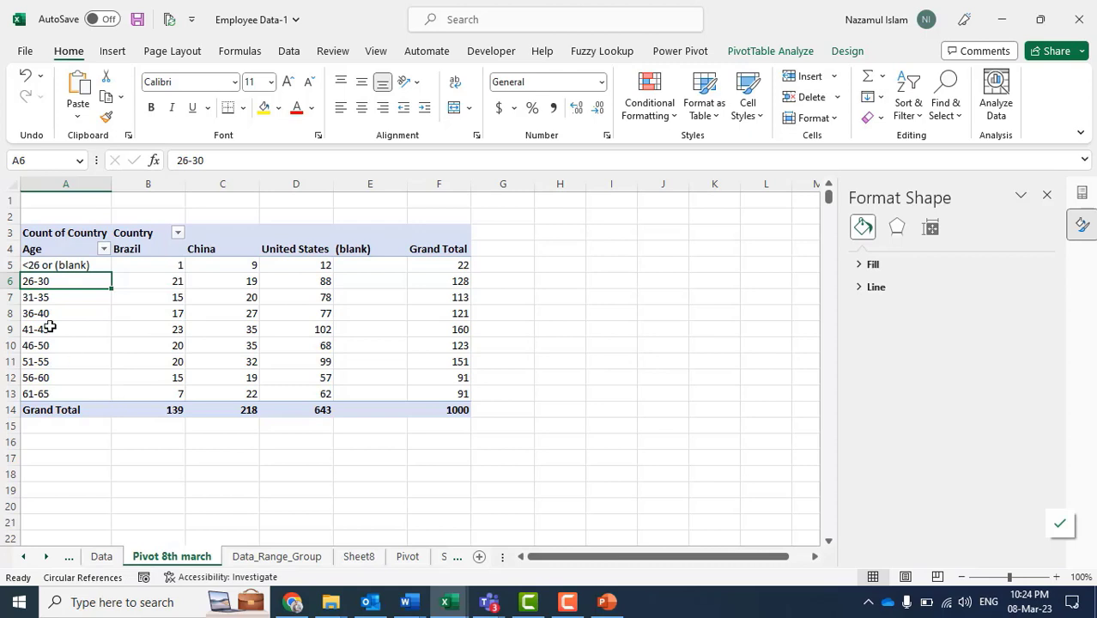
Undo the last age grouping change in the pivot table.
left_click(38, 394)
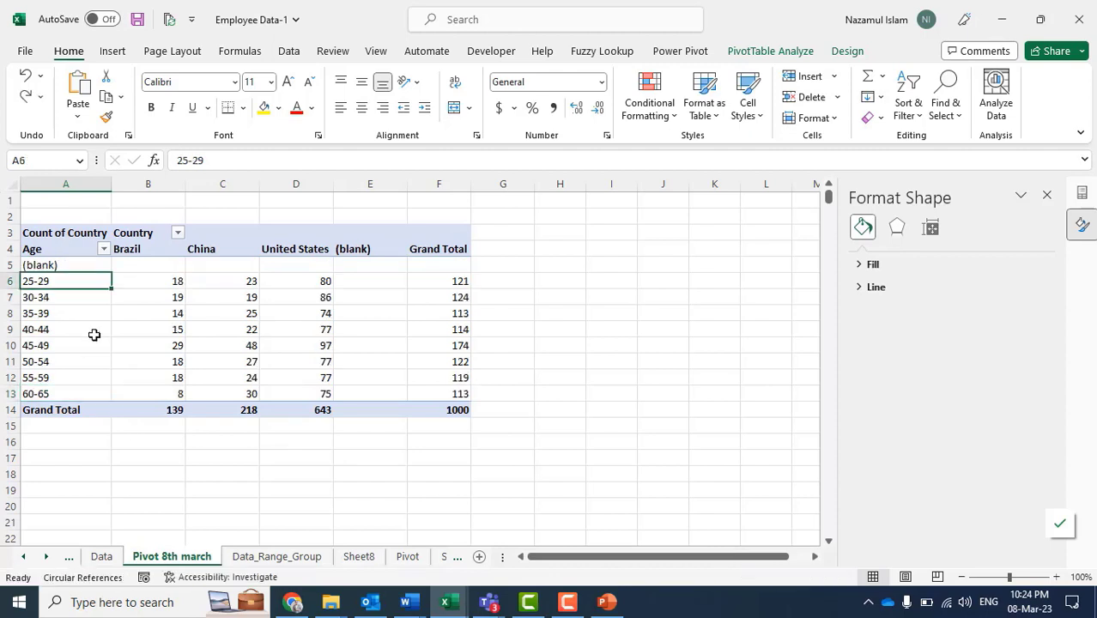
left_click(93, 330)
left_click(542, 356)
left_click(77, 297)
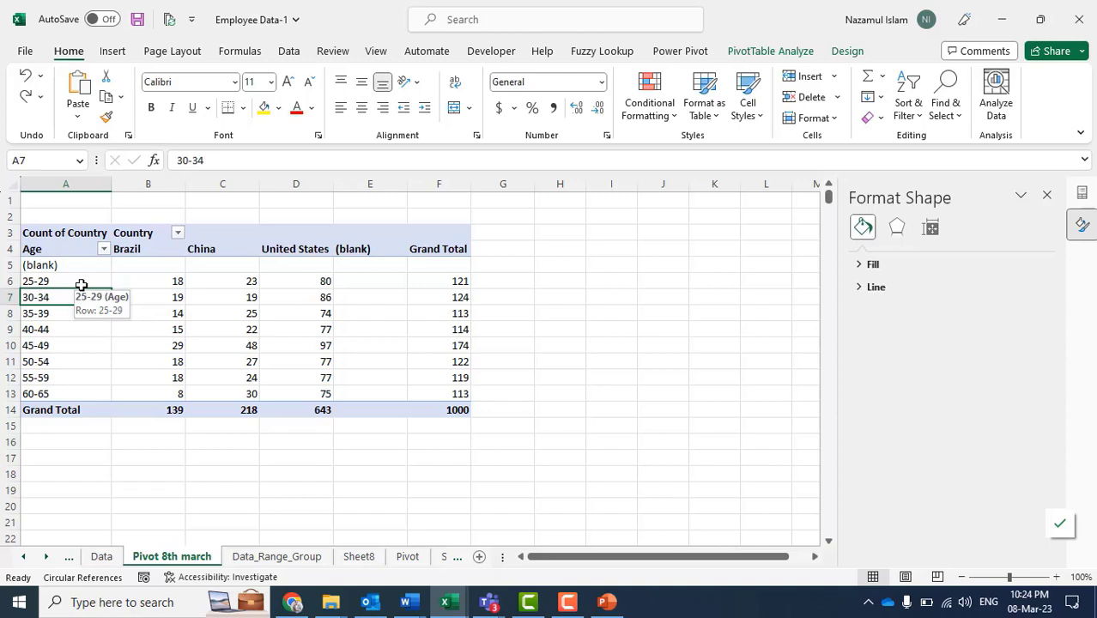
left_click(566, 323)
left_click(464, 183)
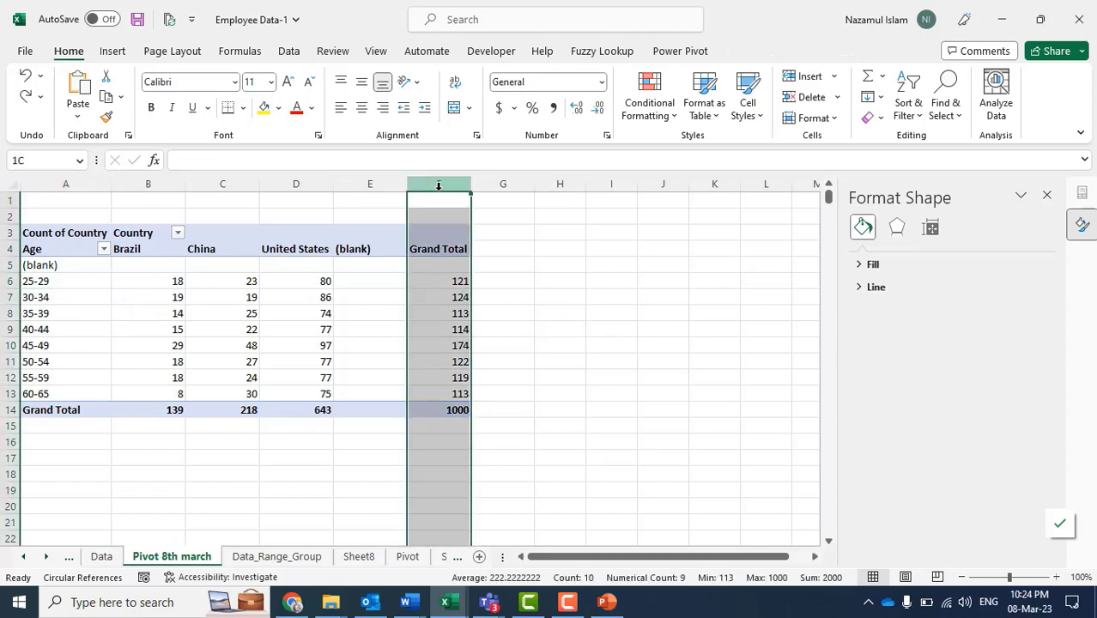
left_click(530, 376)
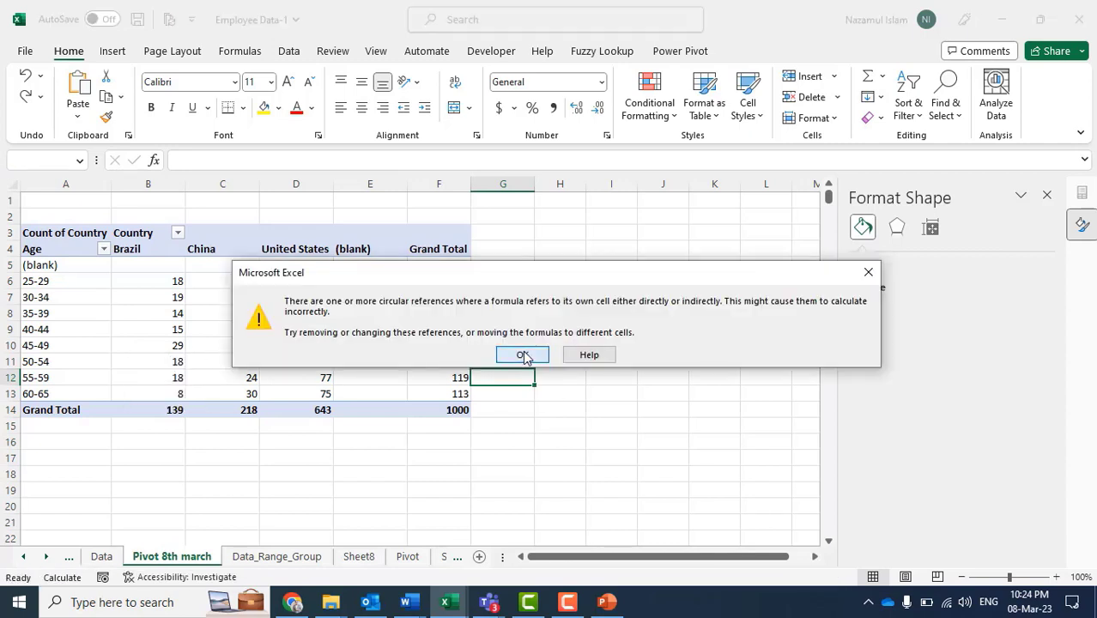
left_click(522, 355)
left_click(652, 314)
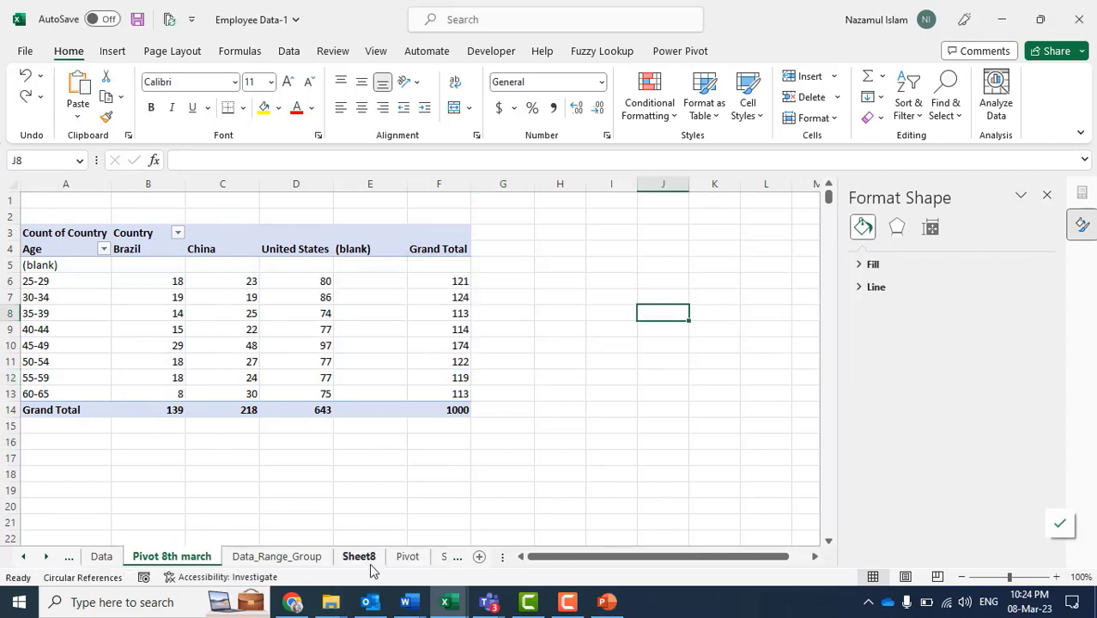
left_click(167, 468)
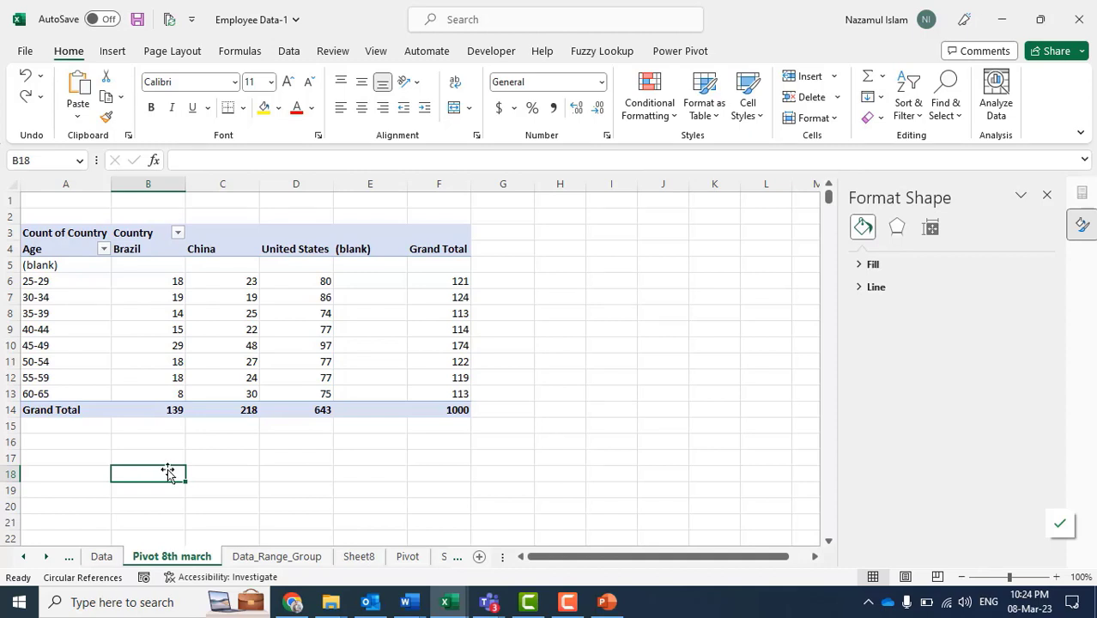
left_click(88, 316)
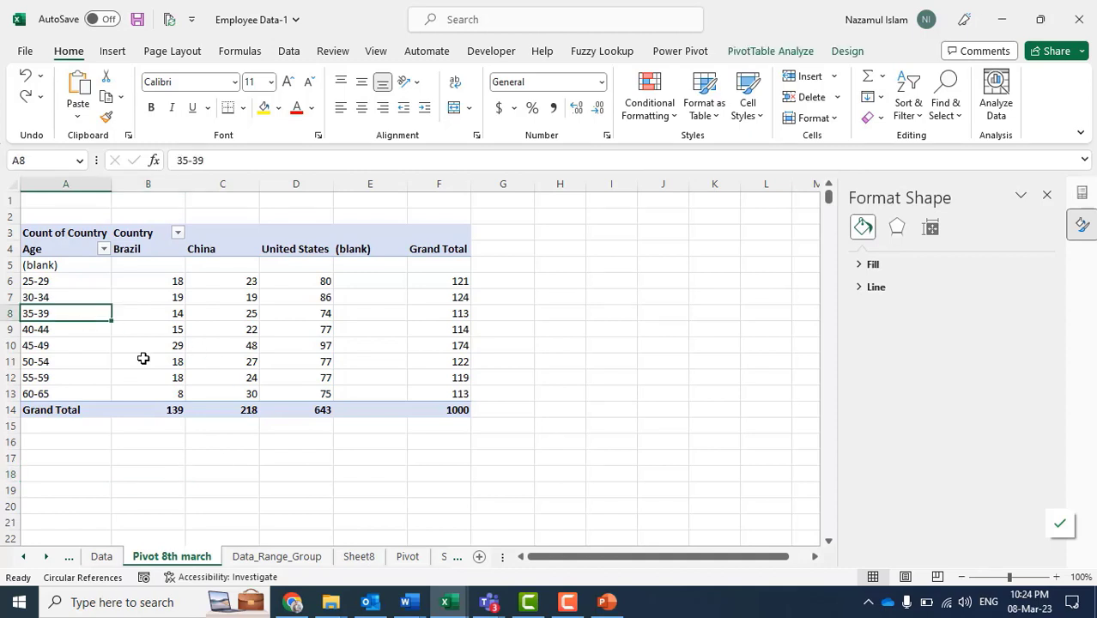
Remove the Age field from the pivot table and move Country from columns to rows.
right_click(87, 298)
left_click(1046, 195)
left_click(1047, 195)
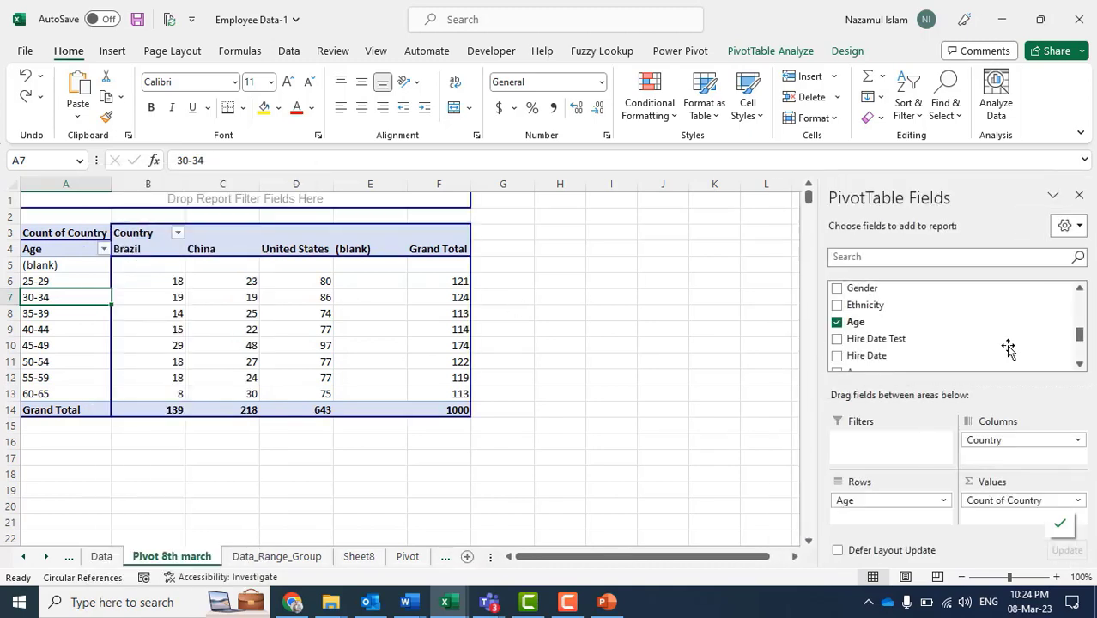
left_click(837, 322)
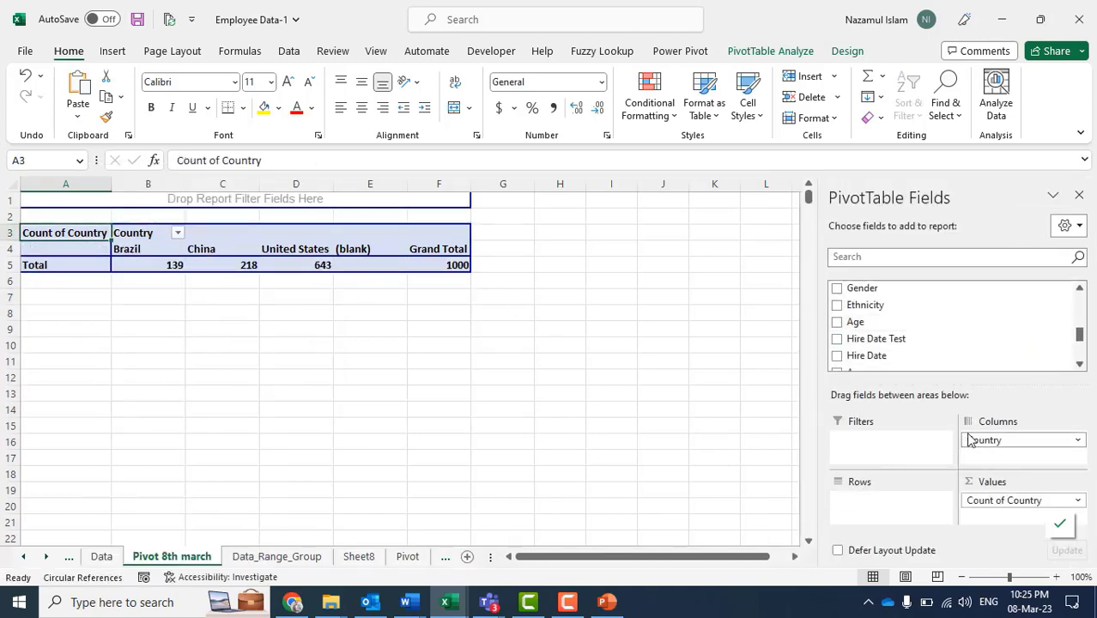
left_click_drag(973, 439, 902, 507)
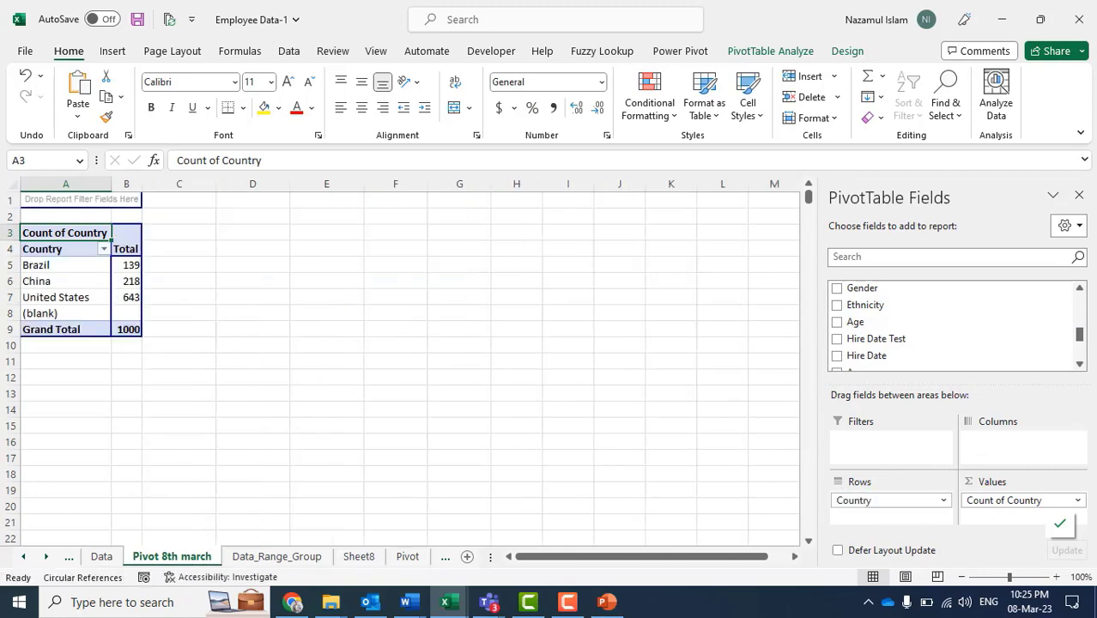
left_click(79, 266)
scroll(931, 314, "down", 4)
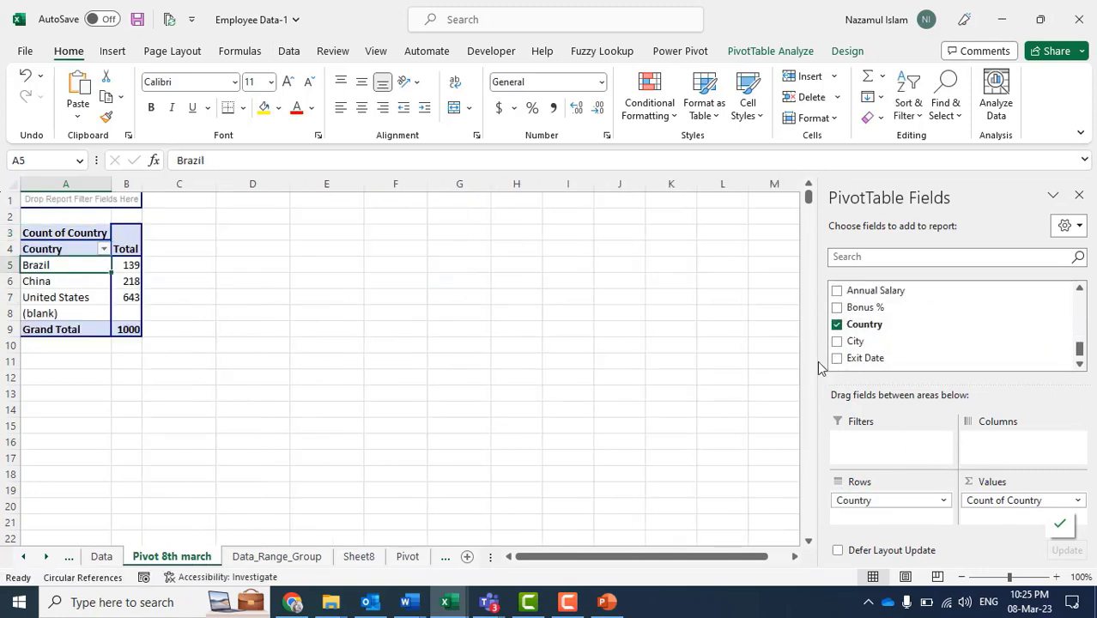
Examine the Hire Date entries on the Data_Range_Group sheet.
left_click(277, 556)
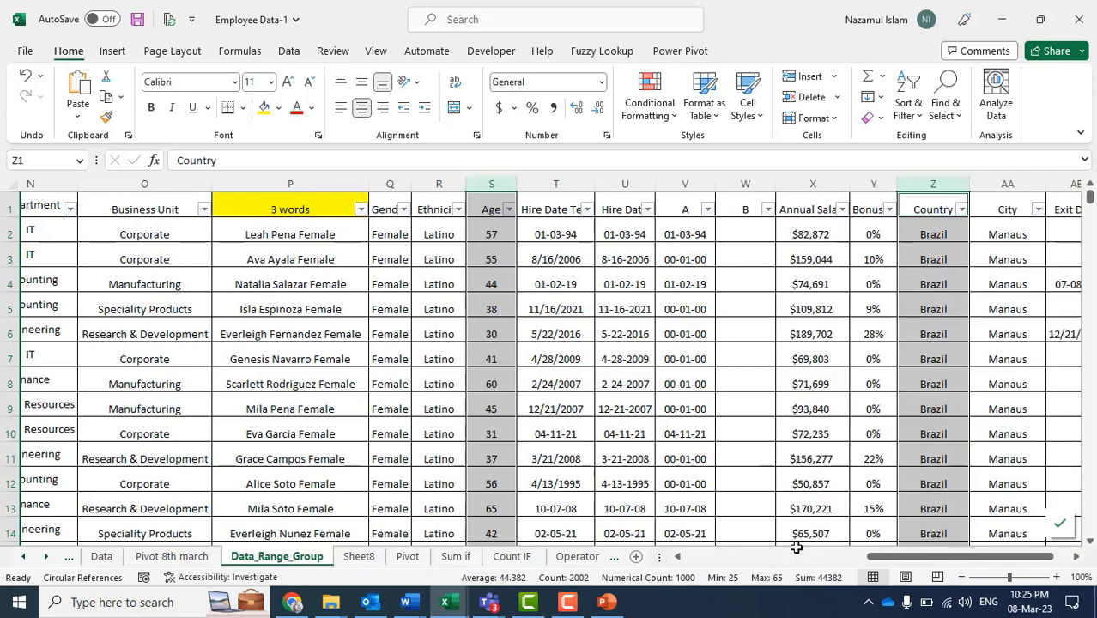
left_click(811, 262)
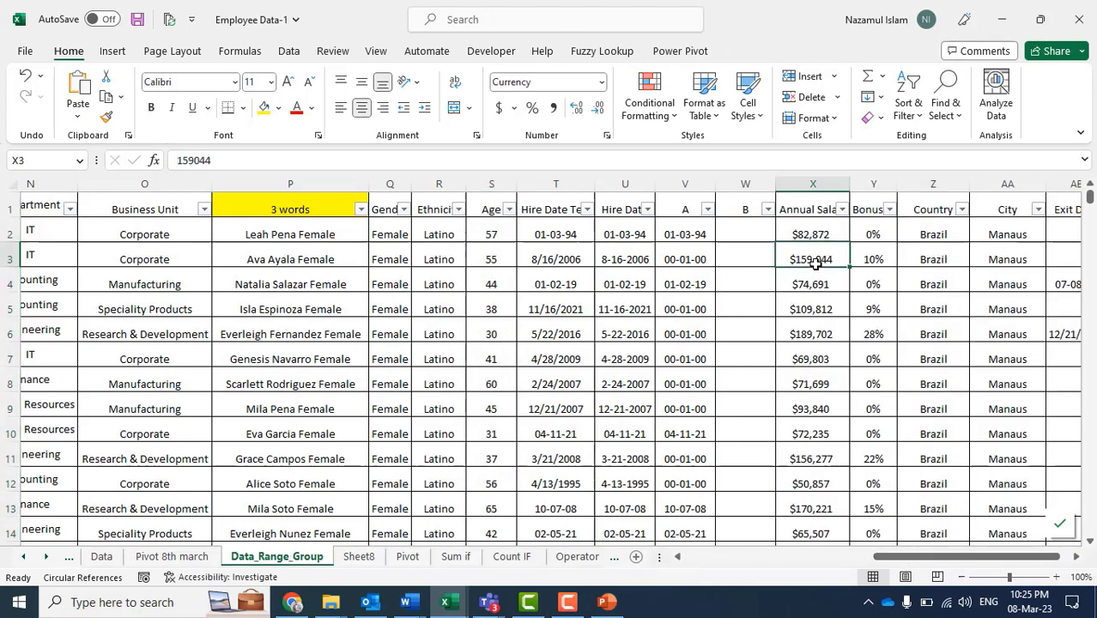
left_click(625, 238)
left_click(628, 305)
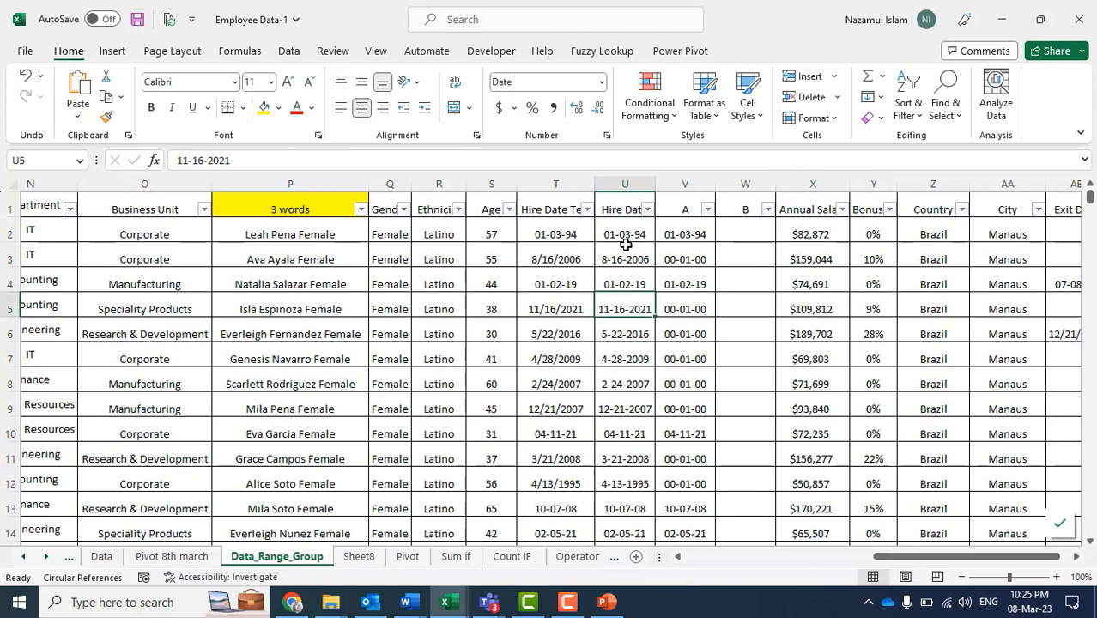
left_click(646, 184)
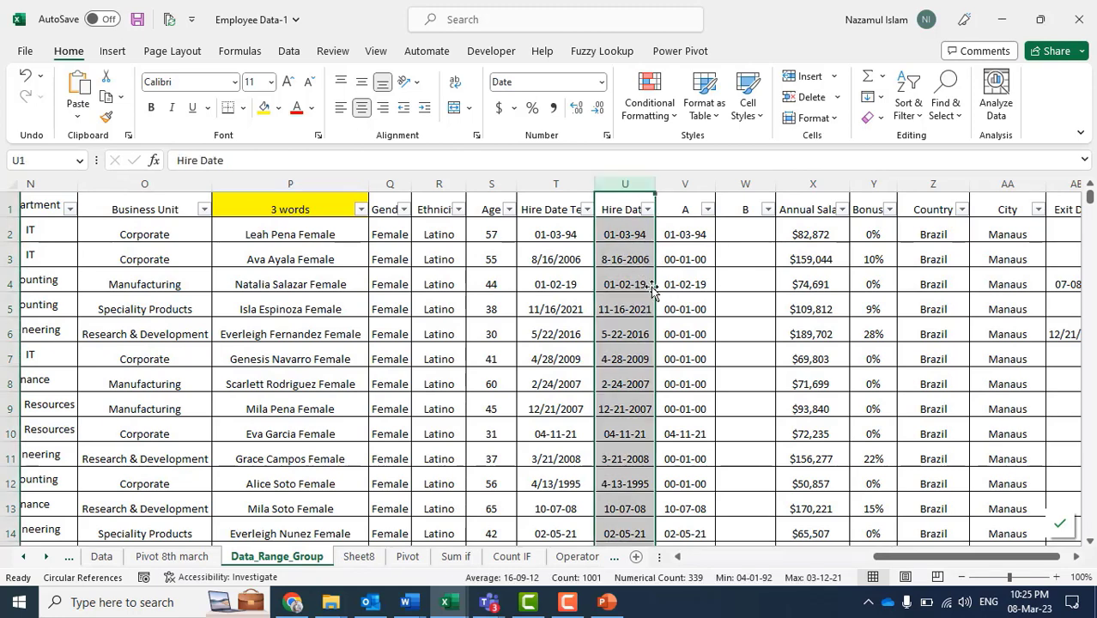
left_click(640, 309)
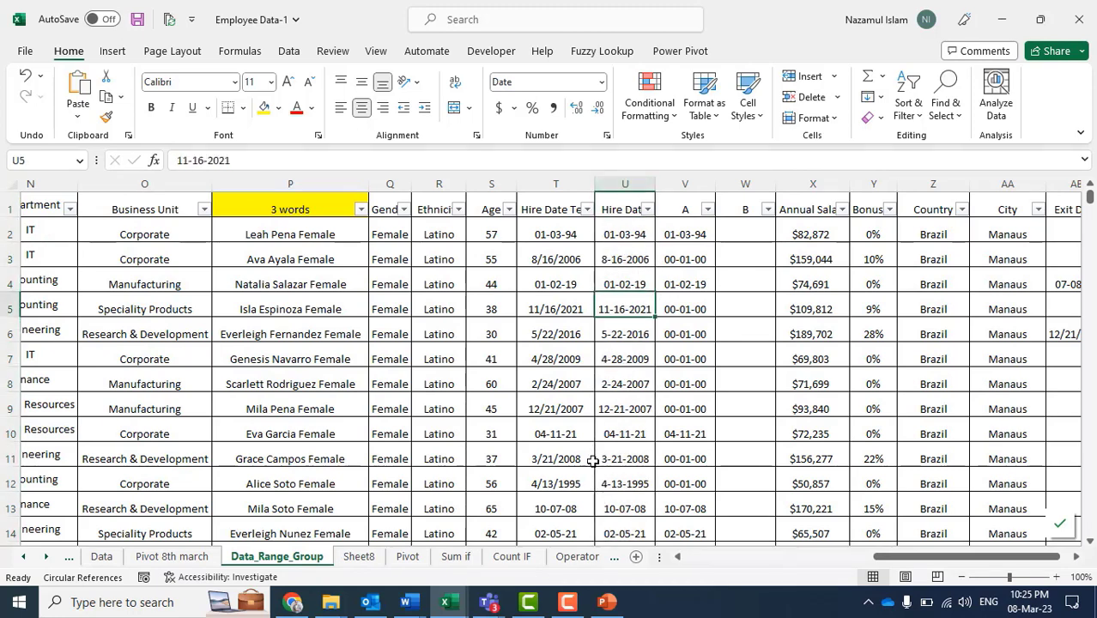
left_click(614, 431)
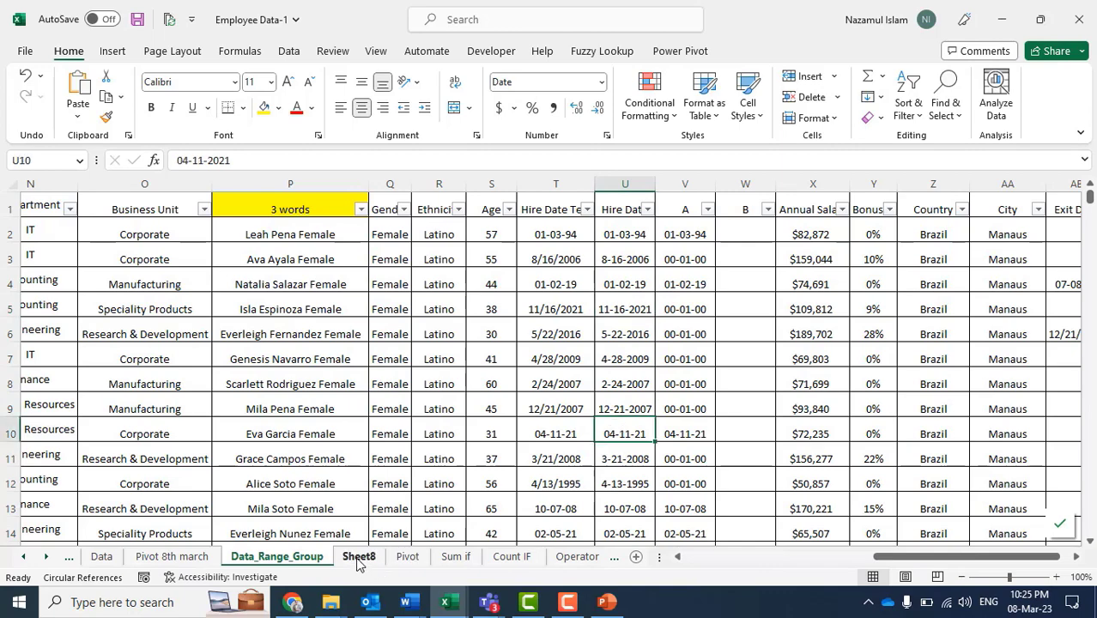
Clear the pivot table on the Pivot 8th march sheet by removing its Country field.
left_click(176, 556)
left_click_drag(52, 266, 52, 313)
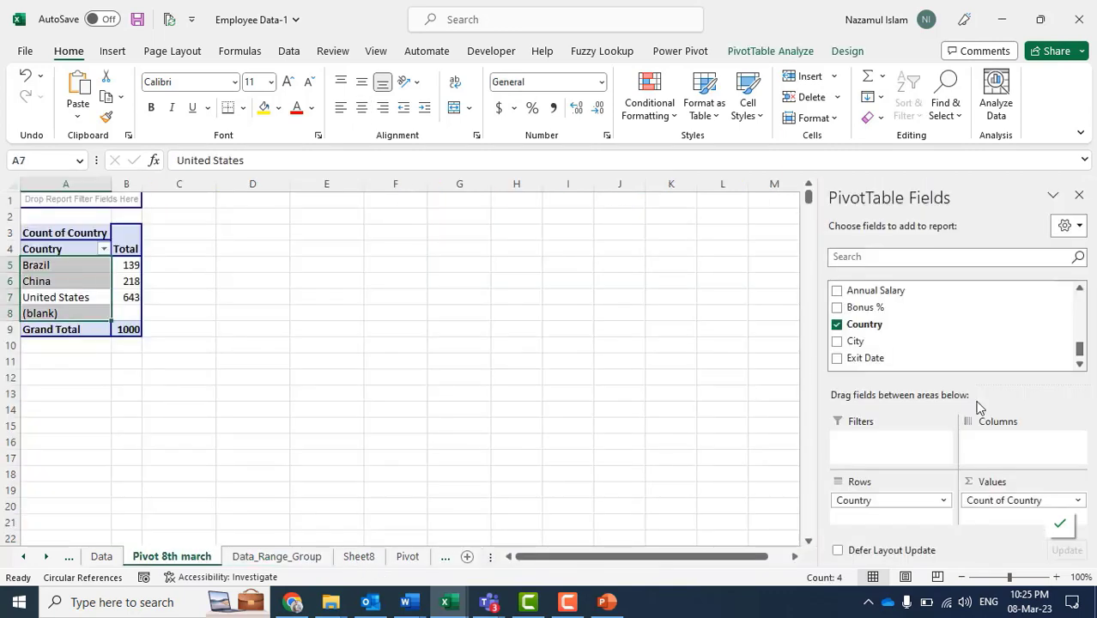
left_click_drag(887, 506, 978, 452)
left_click(836, 324)
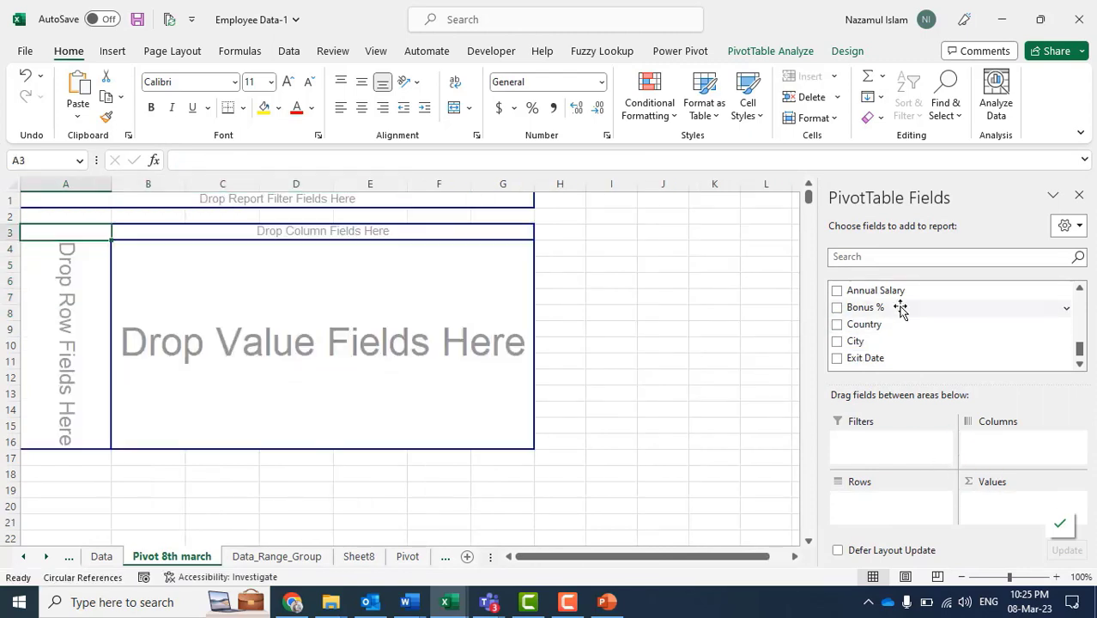
Find Hire Date by filtering the pivot field list with "h" and add it to the rows.
scroll(900, 311, "down", 1)
left_click(900, 256)
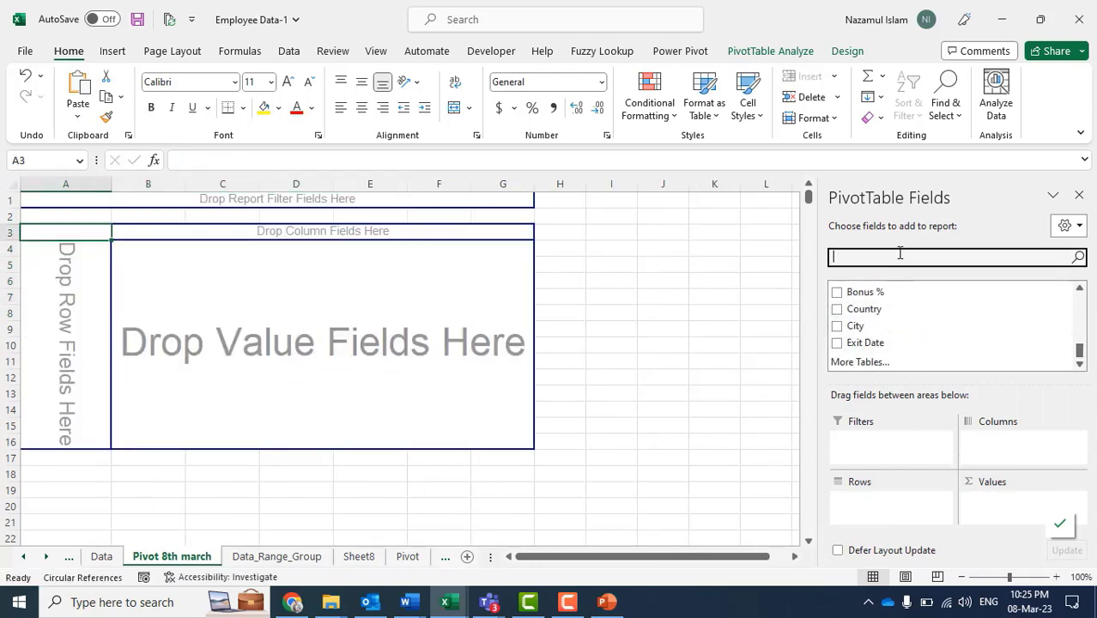
type("h")
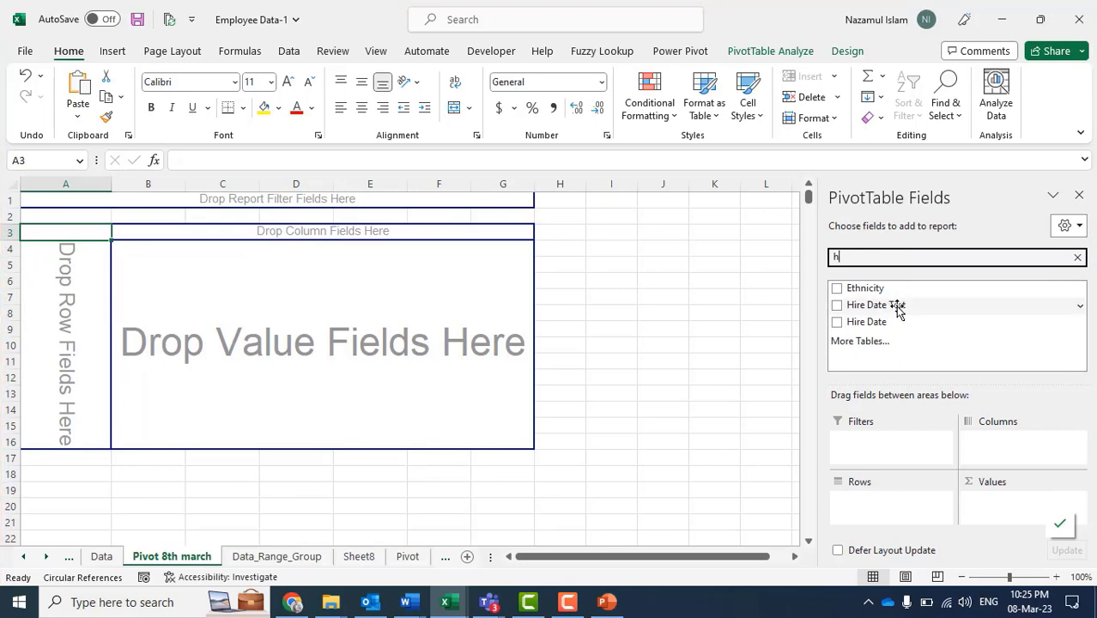
left_click_drag(892, 323, 884, 503)
scroll(98, 419, "down", 20)
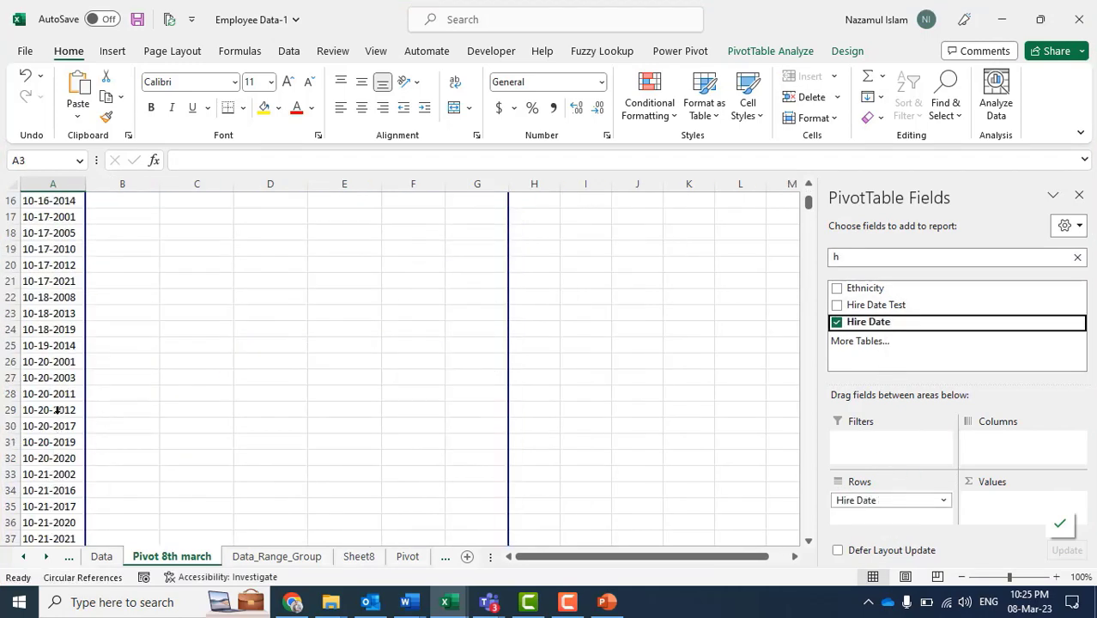
scroll(98, 407, "up", 16)
scroll(98, 407, "up", 4)
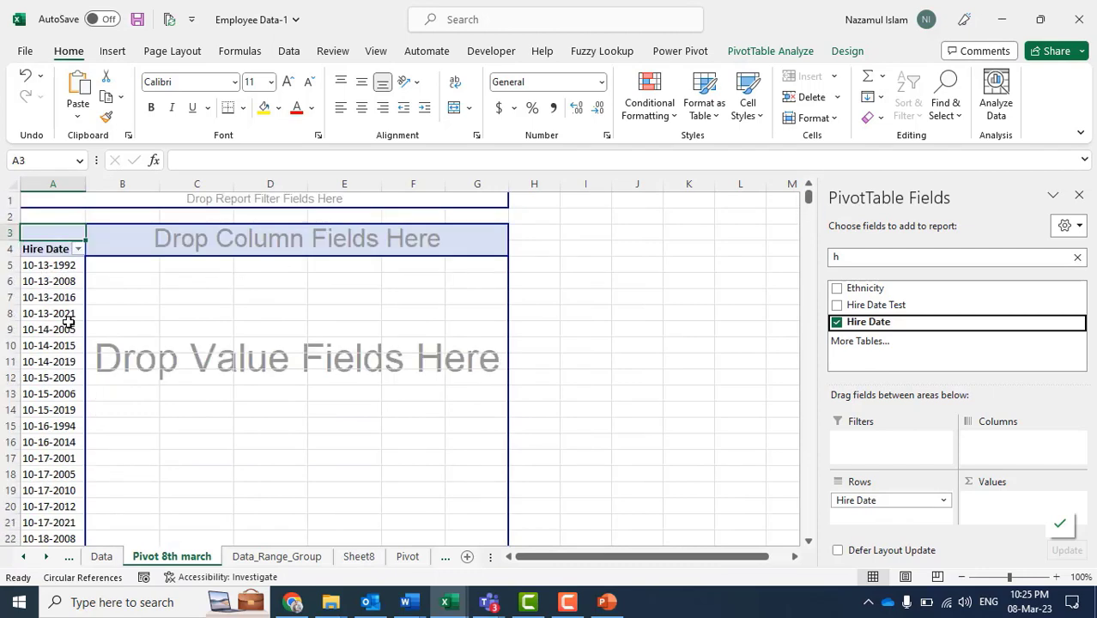
Sort the pivot table's Hire Date items from A to Z.
left_click(64, 267)
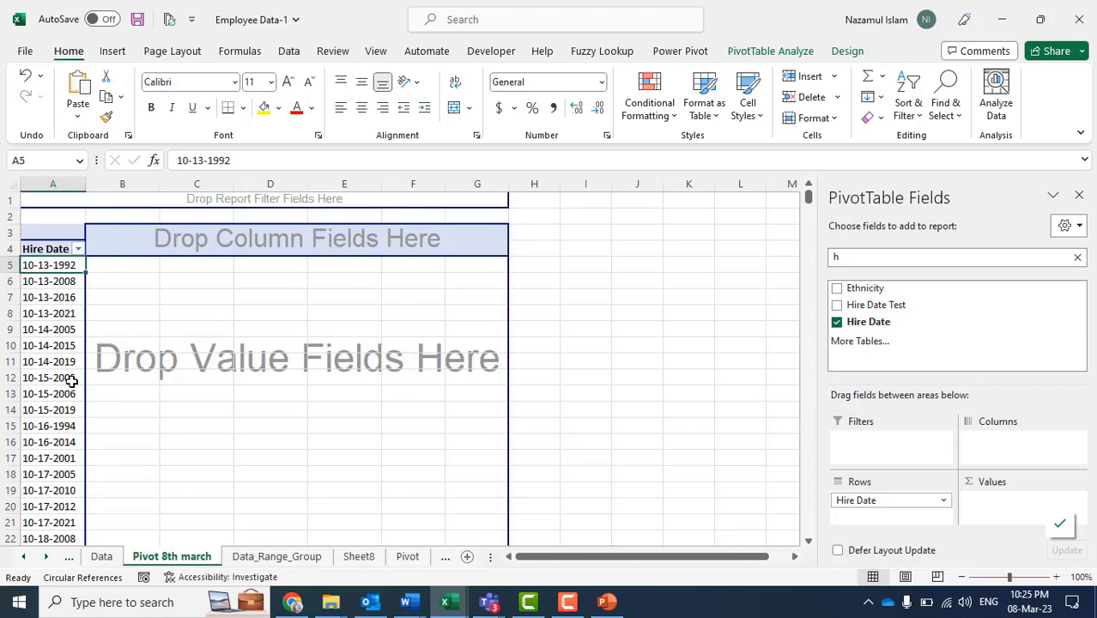
scroll(73, 382, "down", 10)
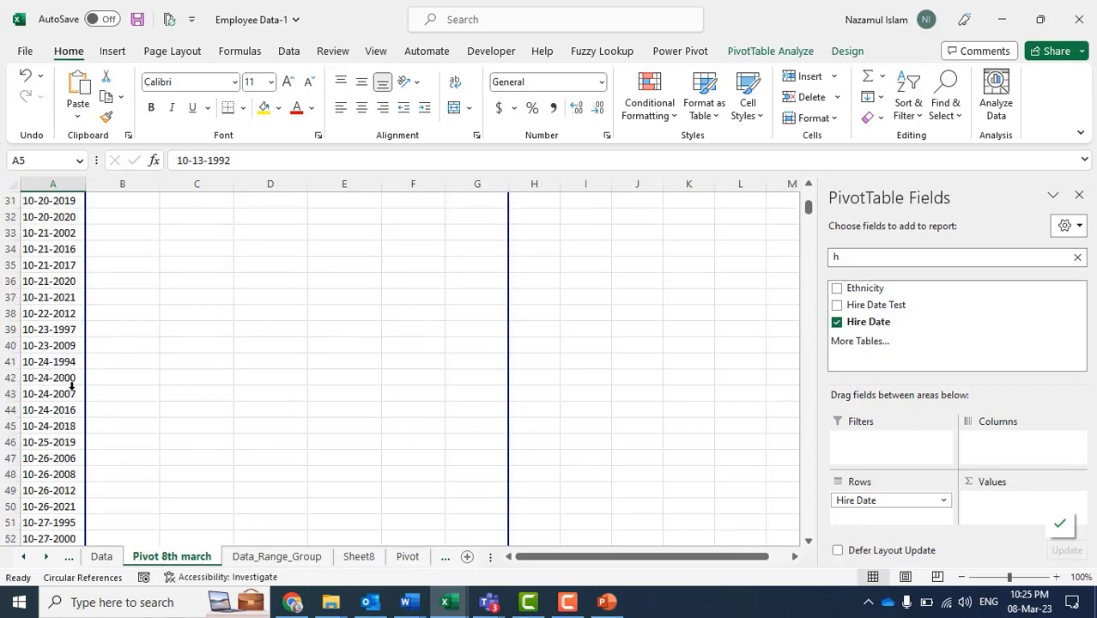
scroll(72, 386, "up", 10)
left_click(79, 249)
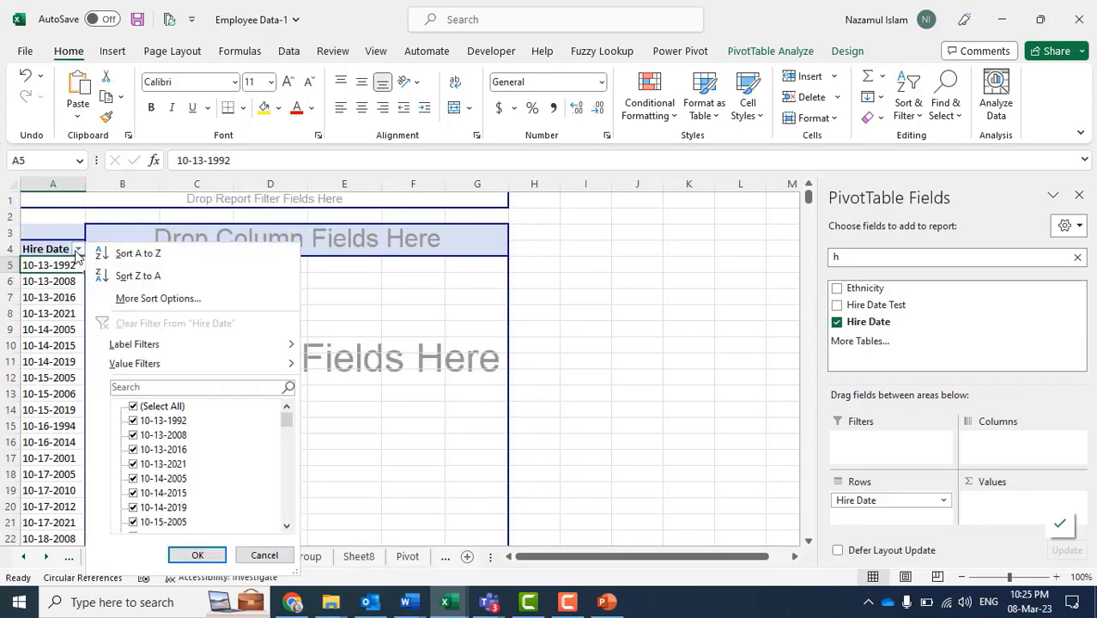
left_click(129, 251)
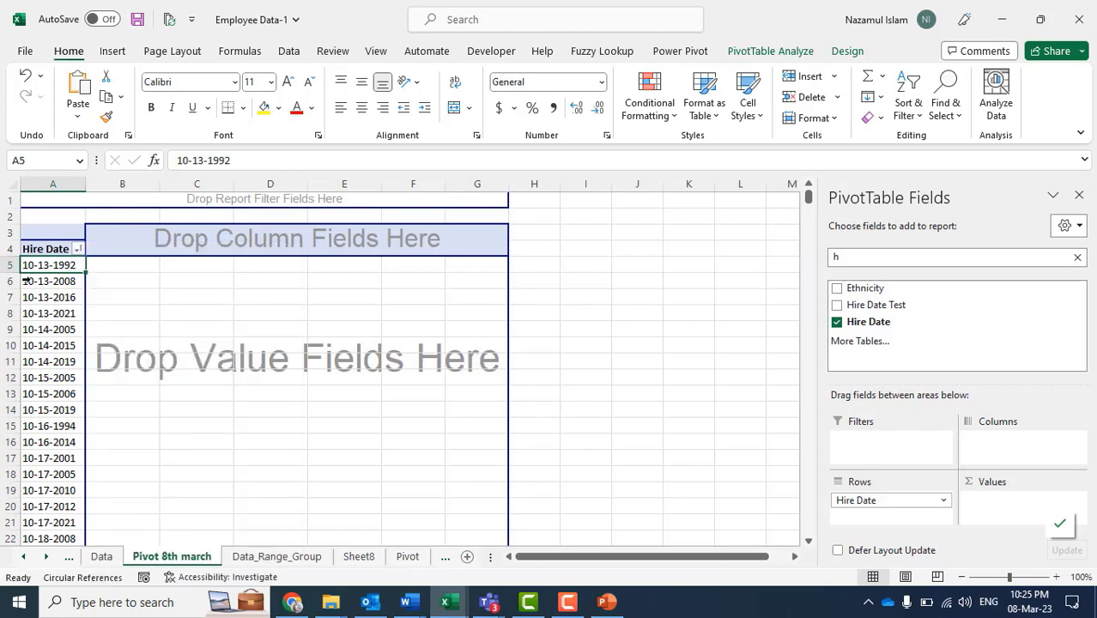
Try to group the Hire Date items in the pivot table.
right_click(72, 311)
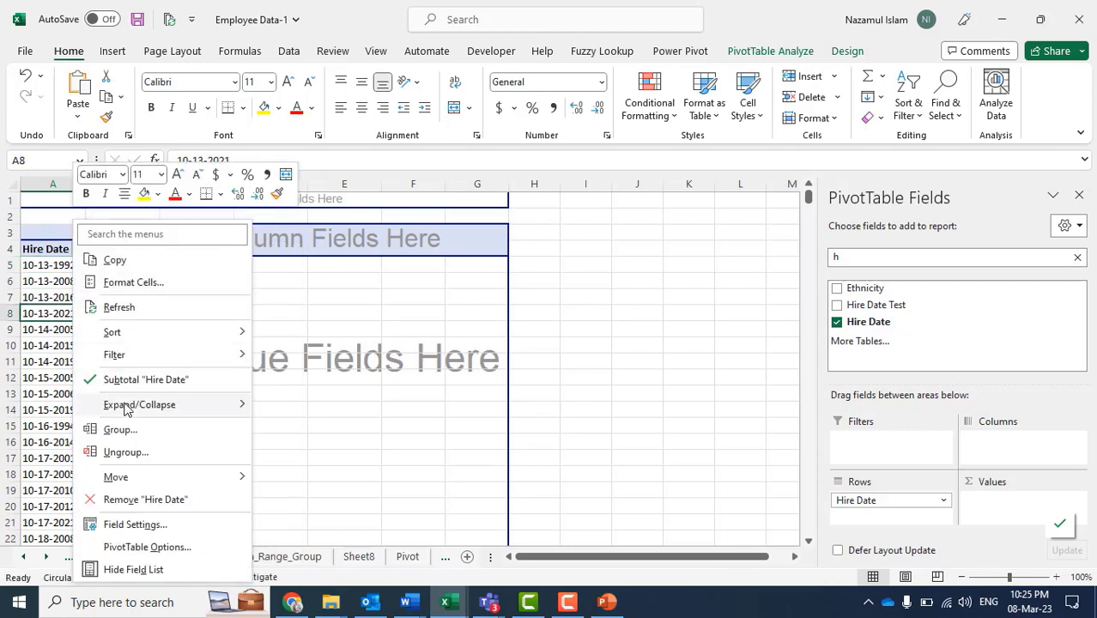
left_click(123, 429)
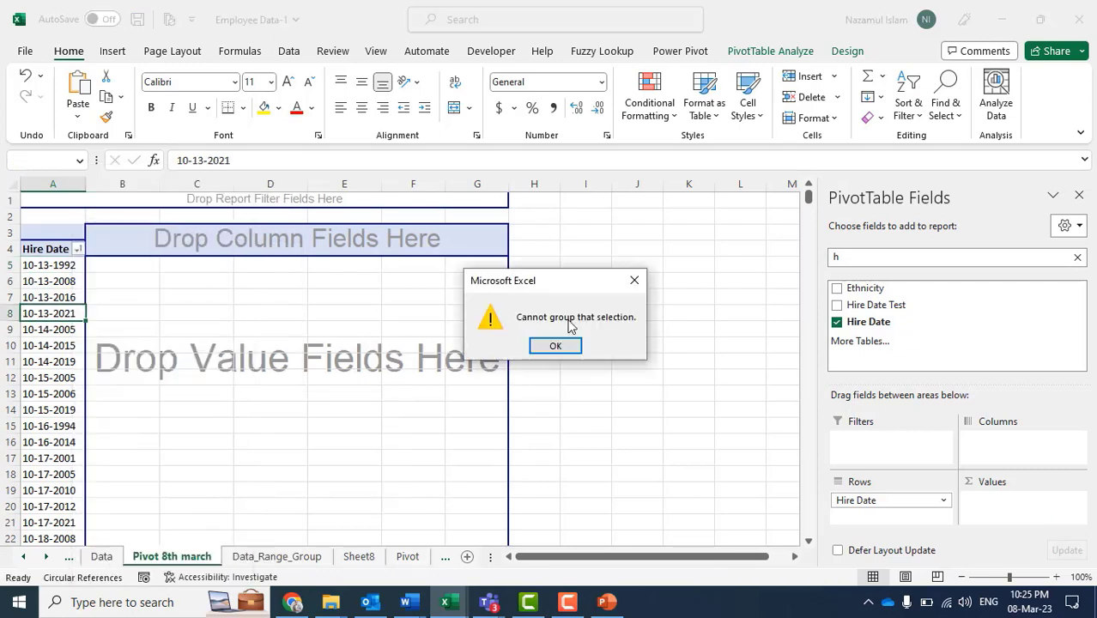
left_click(567, 347)
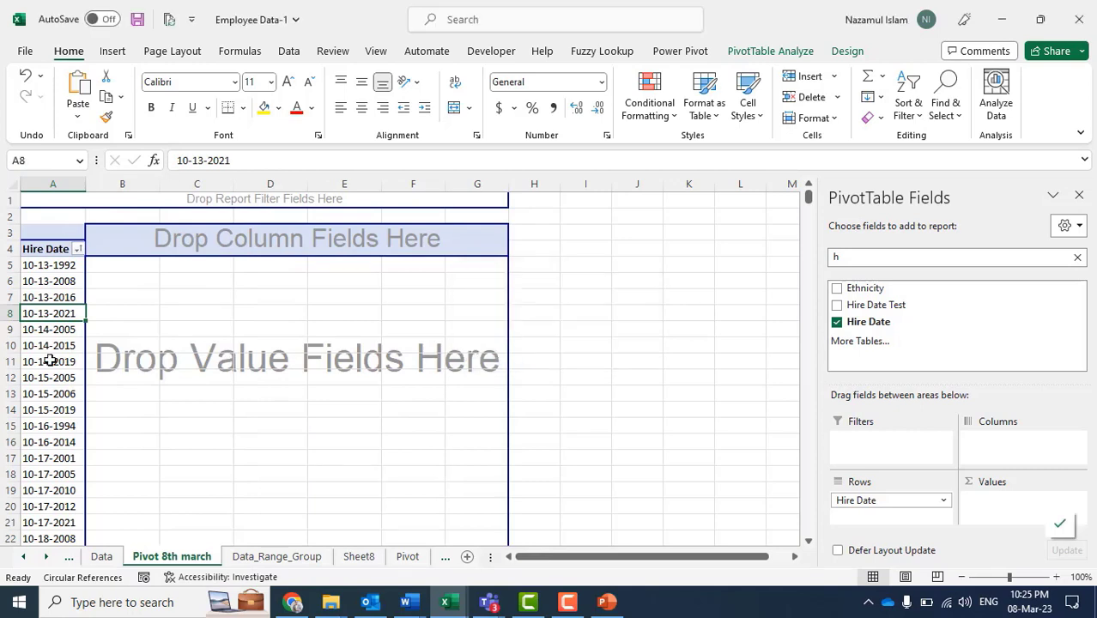
Try to format all Hire Date items in the pivot table as dates of the type 14-Mar-12.
left_click(626, 309)
left_click(73, 307)
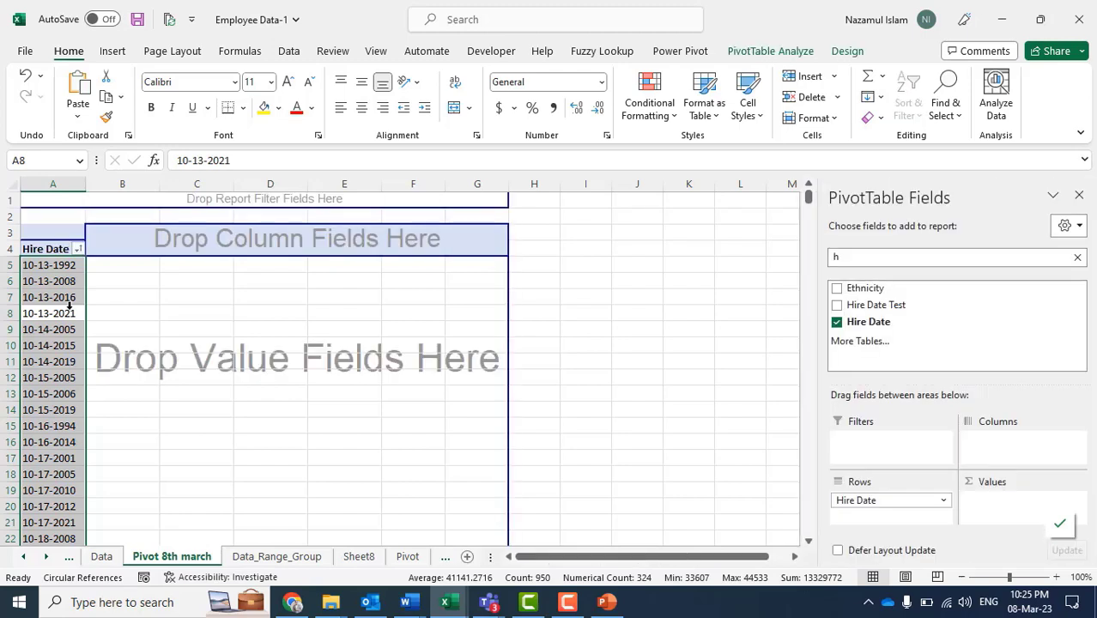
left_click(603, 80)
key("Escape")
key("ctrl+1")
left_click(409, 255)
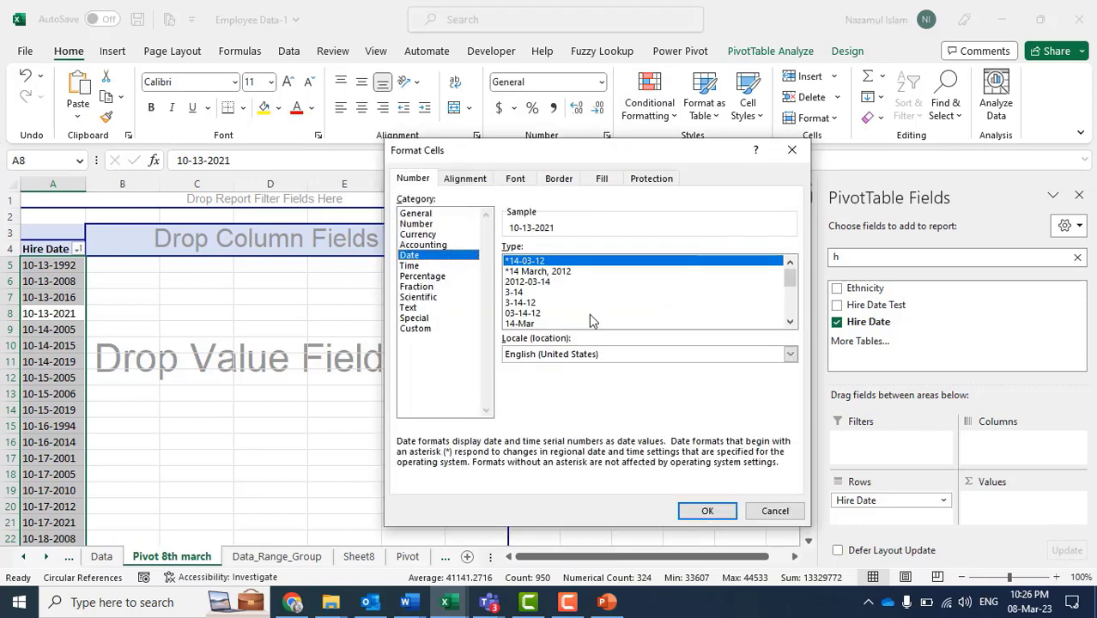
left_click(532, 283)
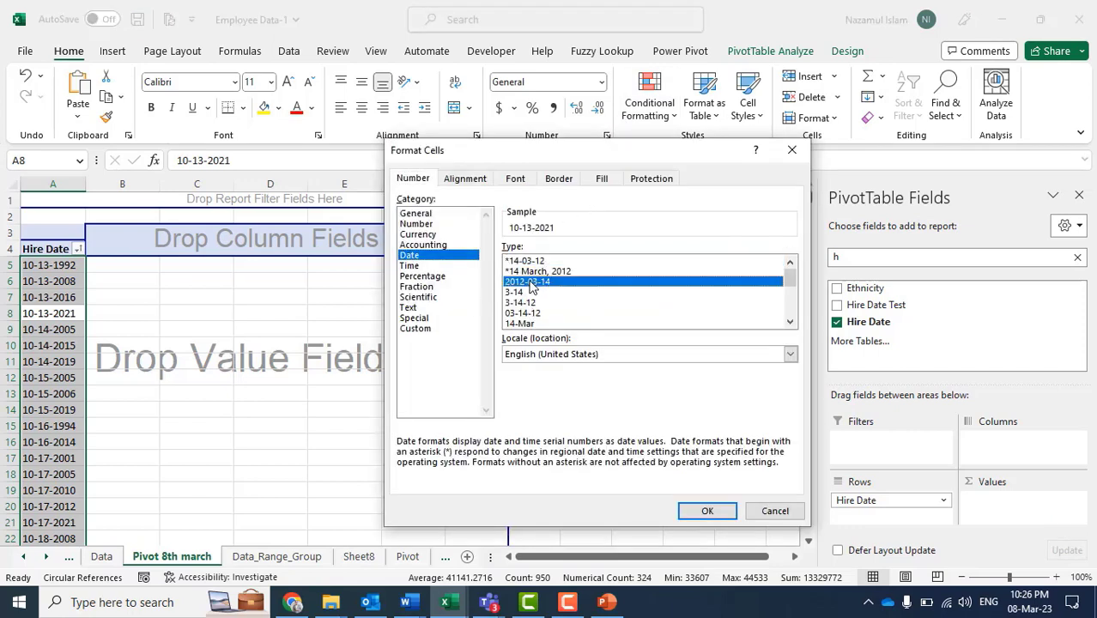
scroll(532, 288, "down", 1)
left_click(530, 314)
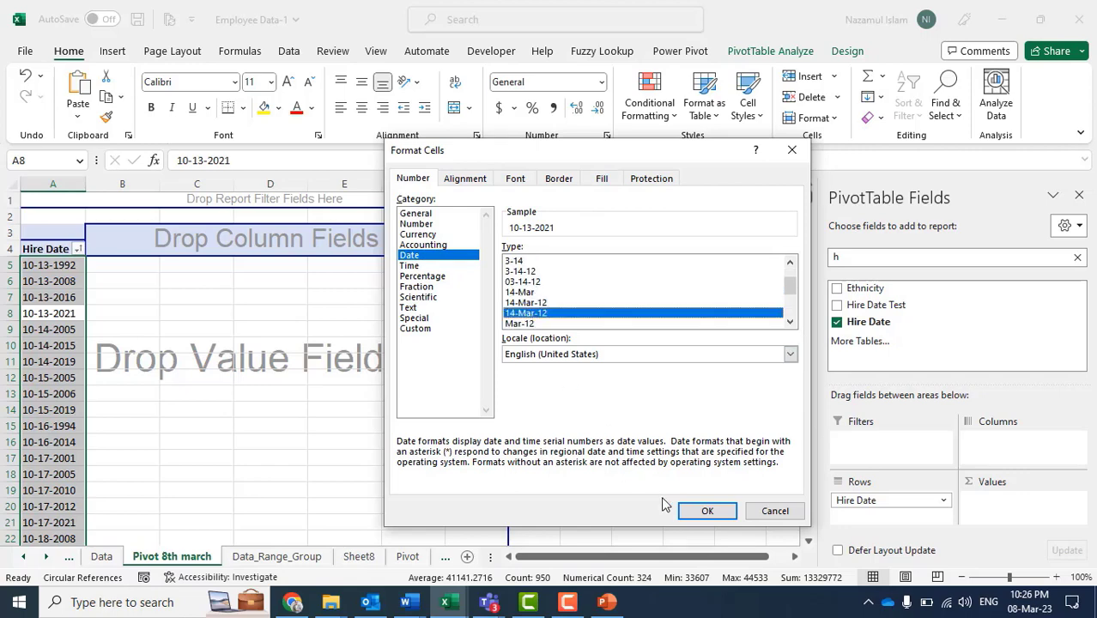
left_click(707, 511)
left_click(608, 317)
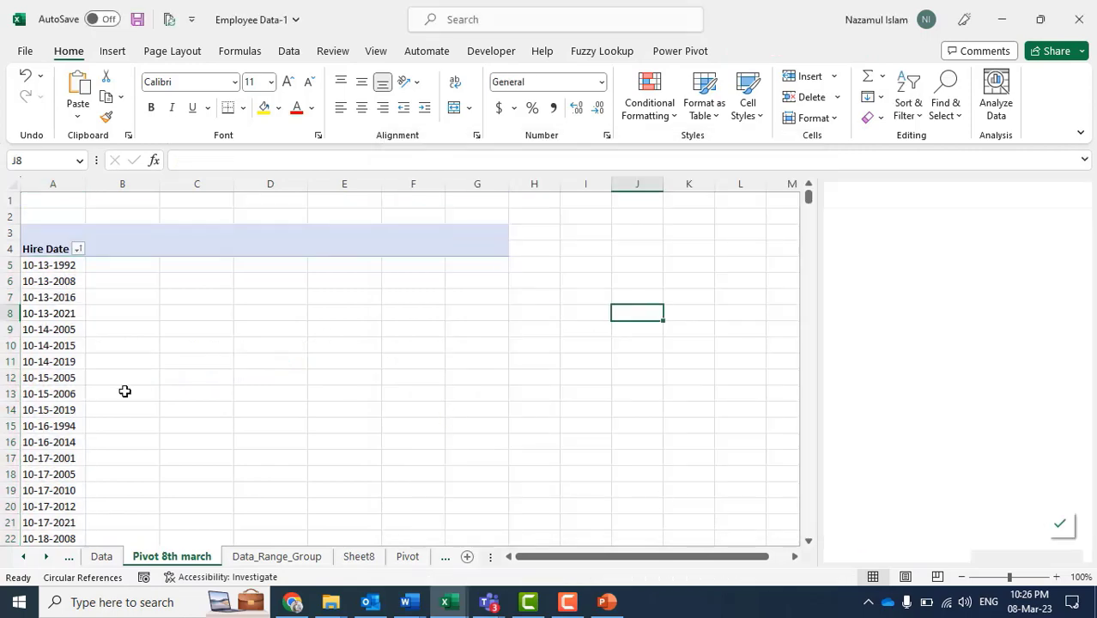
Compare the stored entries and formulas of the Hire Date Test, Hire Date and A columns in the first rows of Data_Range_Group.
left_click(277, 556)
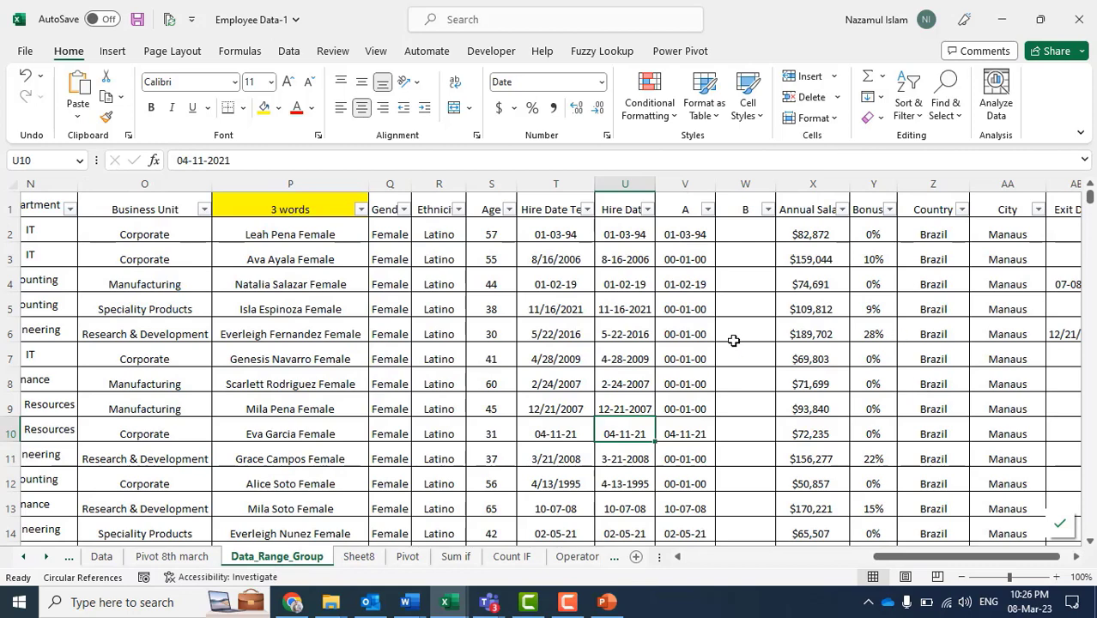
left_click(622, 286)
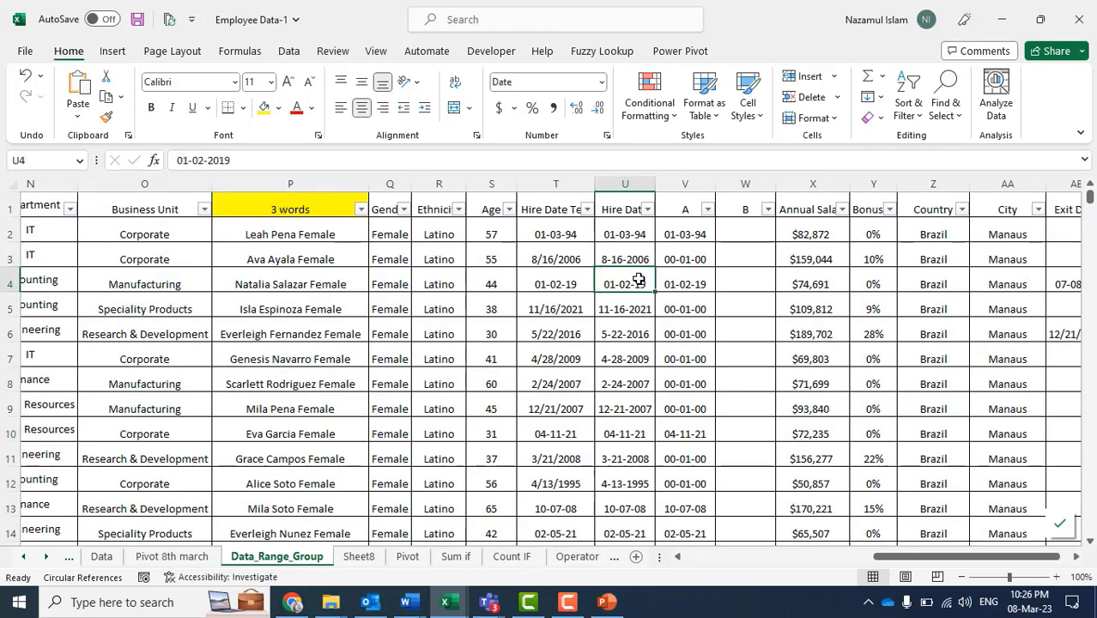
left_click(692, 266)
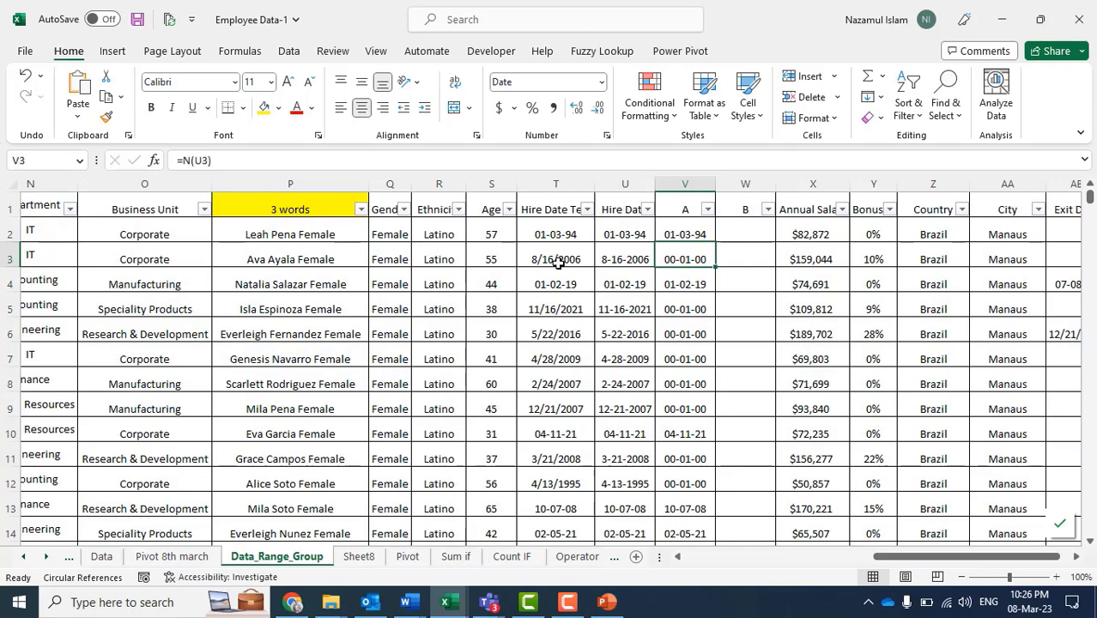
left_click(558, 263)
scroll(566, 378, "down", 1)
scroll(558, 384, "up", 1)
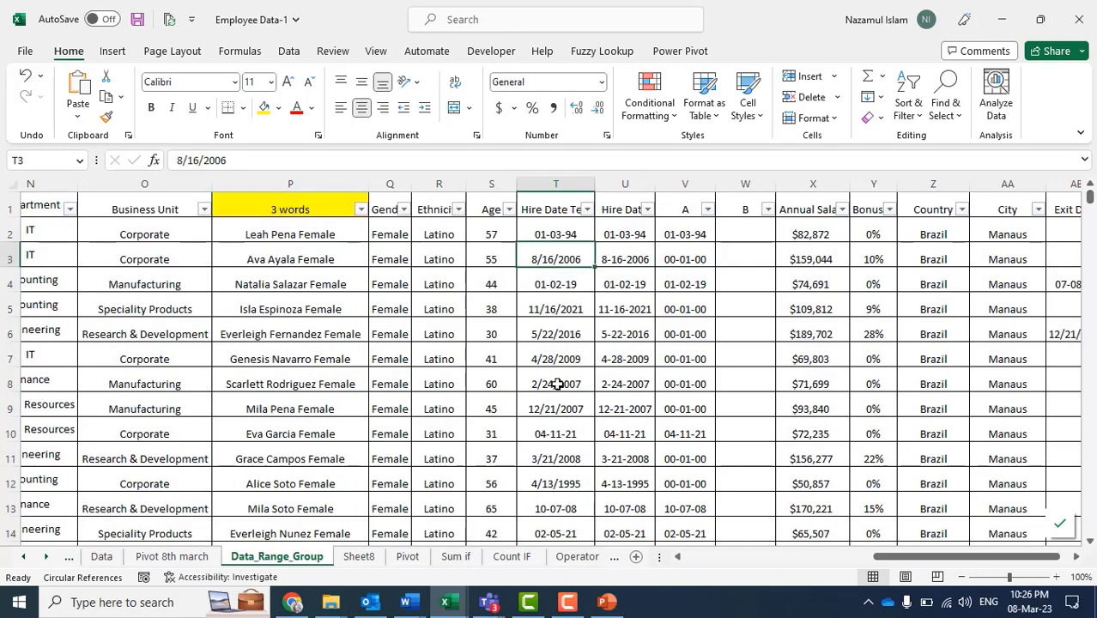
left_click(630, 212)
left_click(624, 234)
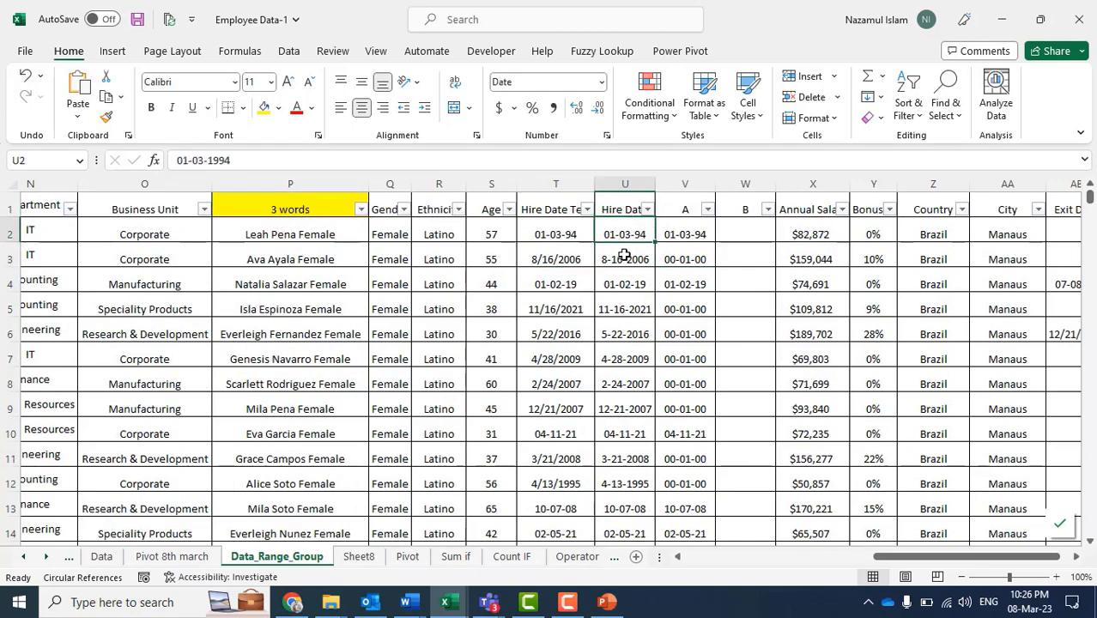
left_click(624, 256)
left_click(632, 281)
key("Up")
key("Up")
left_click(632, 251)
left_click_drag(621, 217, 621, 225)
left_click(686, 280)
left_click(560, 378)
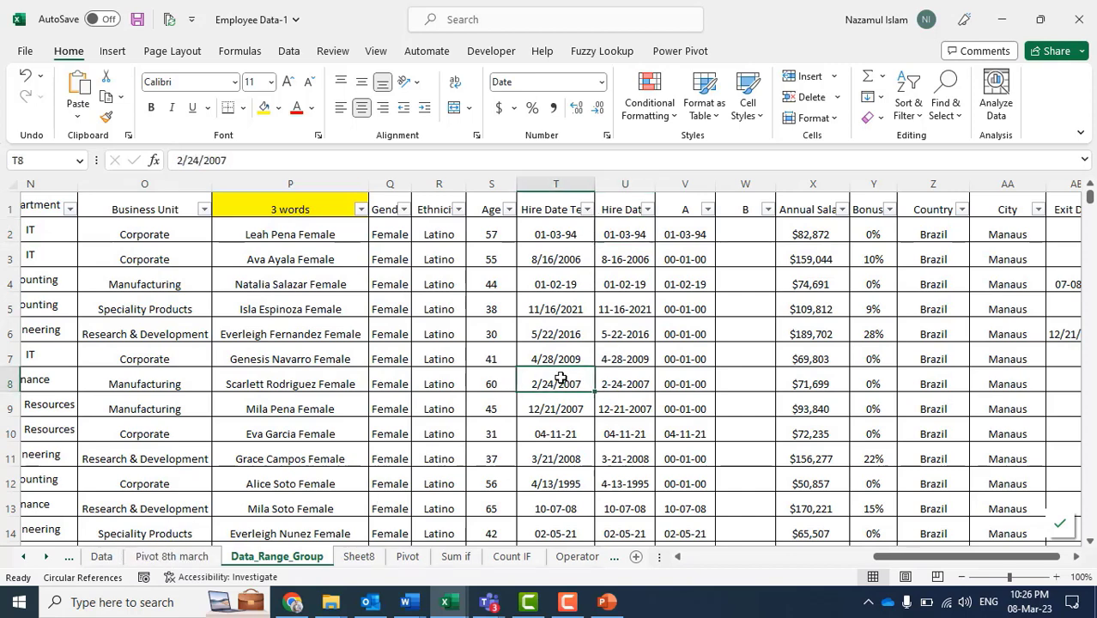
left_click(688, 238)
left_click(690, 261)
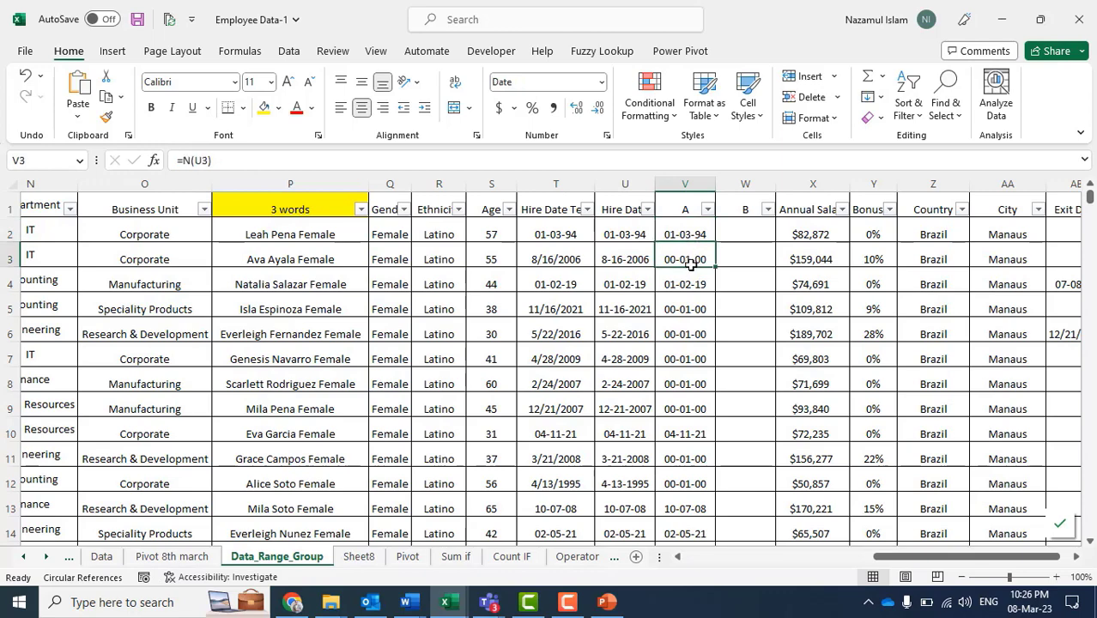
Check the N formulas in the A column for the first two employee rows.
left_click(266, 161)
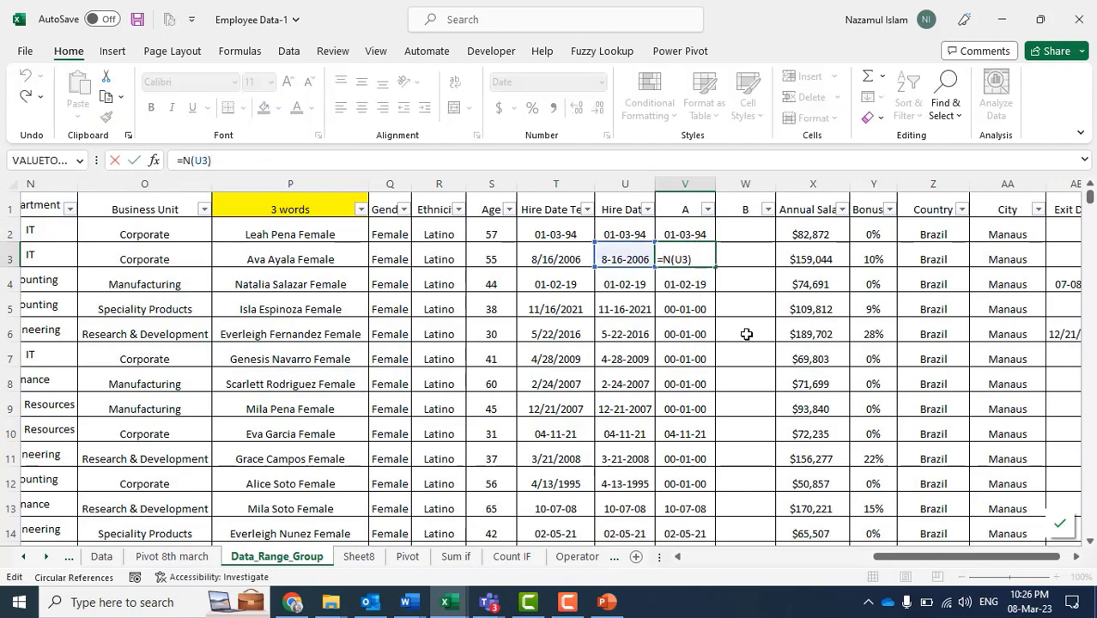
left_click(746, 334)
left_click(700, 254)
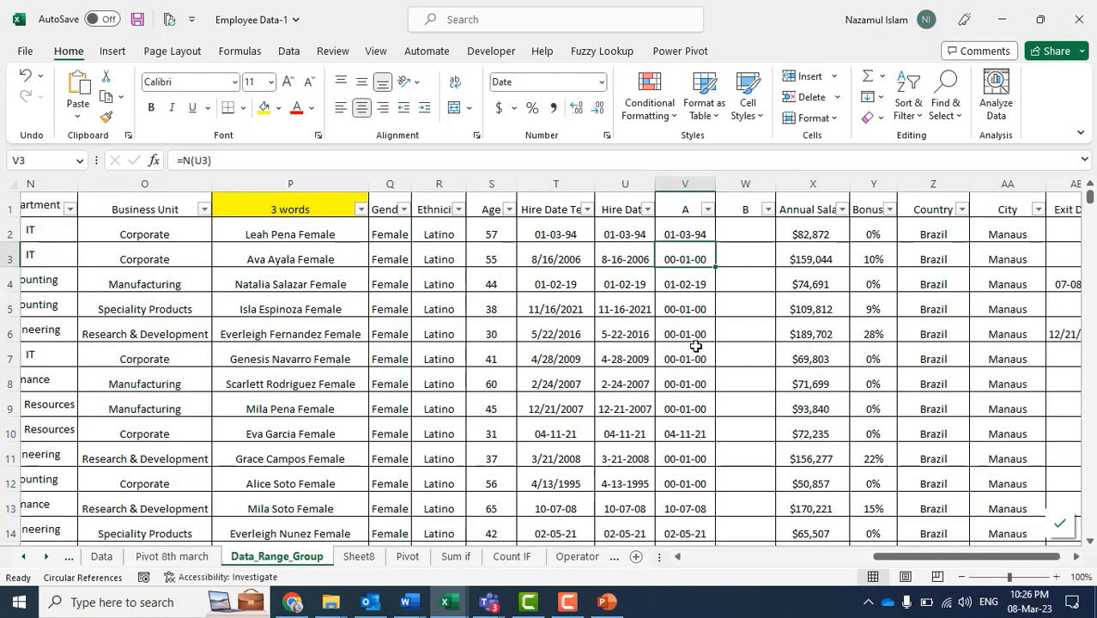
scroll(698, 348, "down", 4)
scroll(691, 408, "up", 4)
left_click(684, 232)
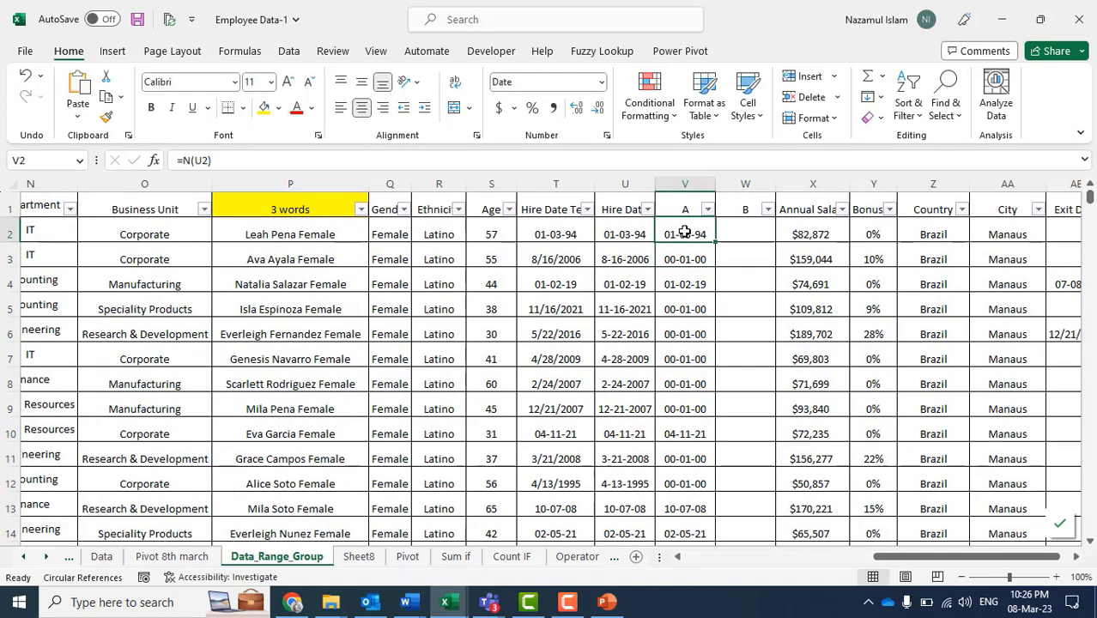
left_click(234, 159)
left_click(741, 308)
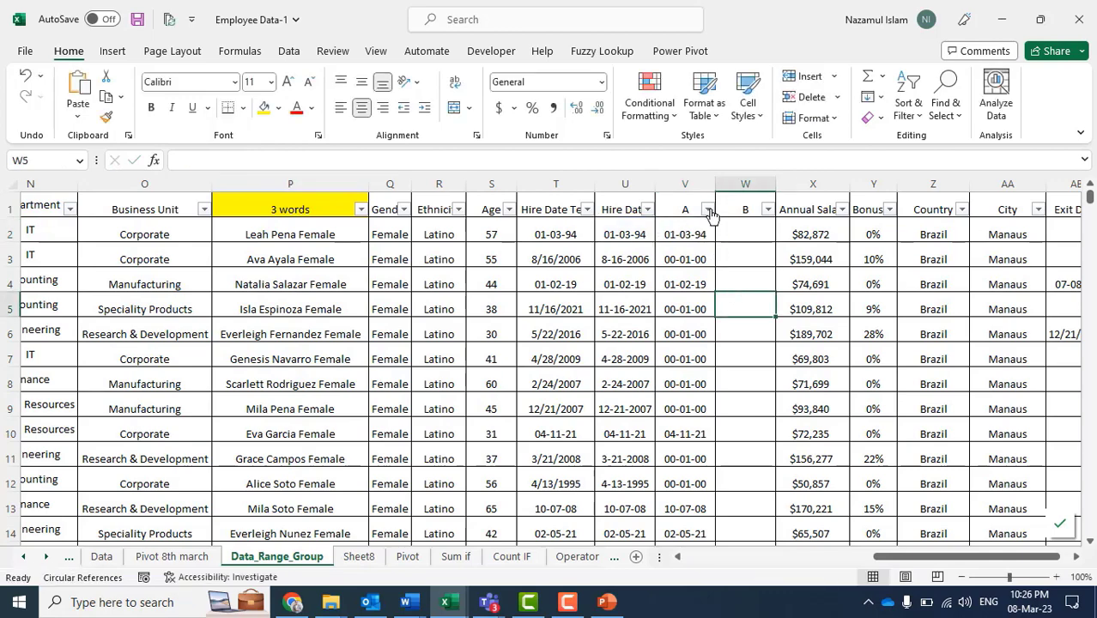
Look through the years listed in the A column's filter.
left_click(707, 211)
scroll(788, 464, "down", 10)
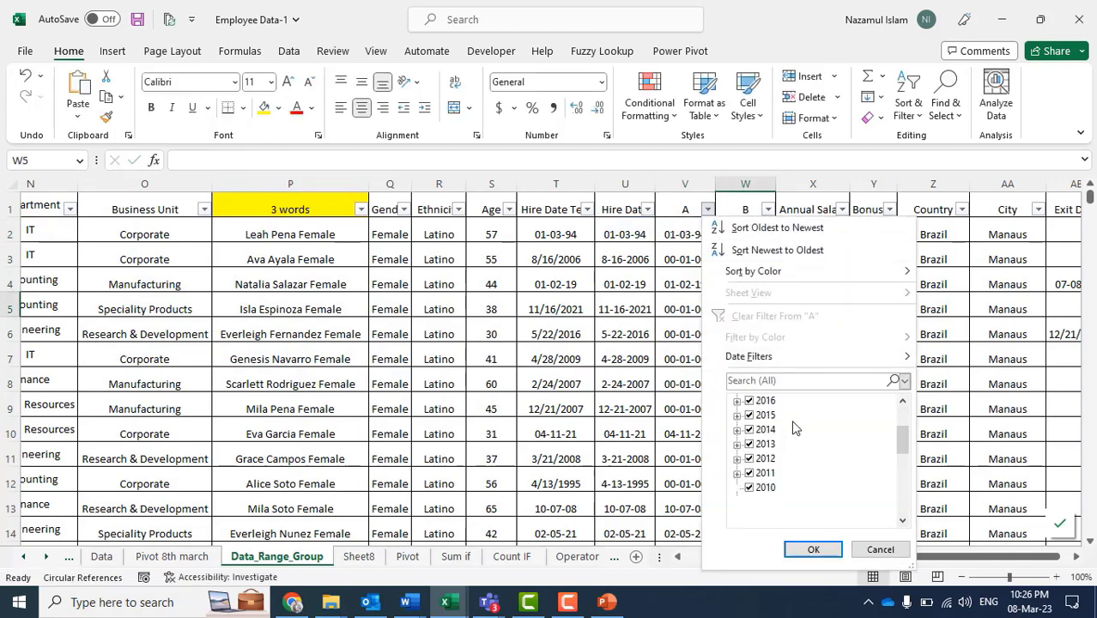
scroll(791, 502, "up", 10)
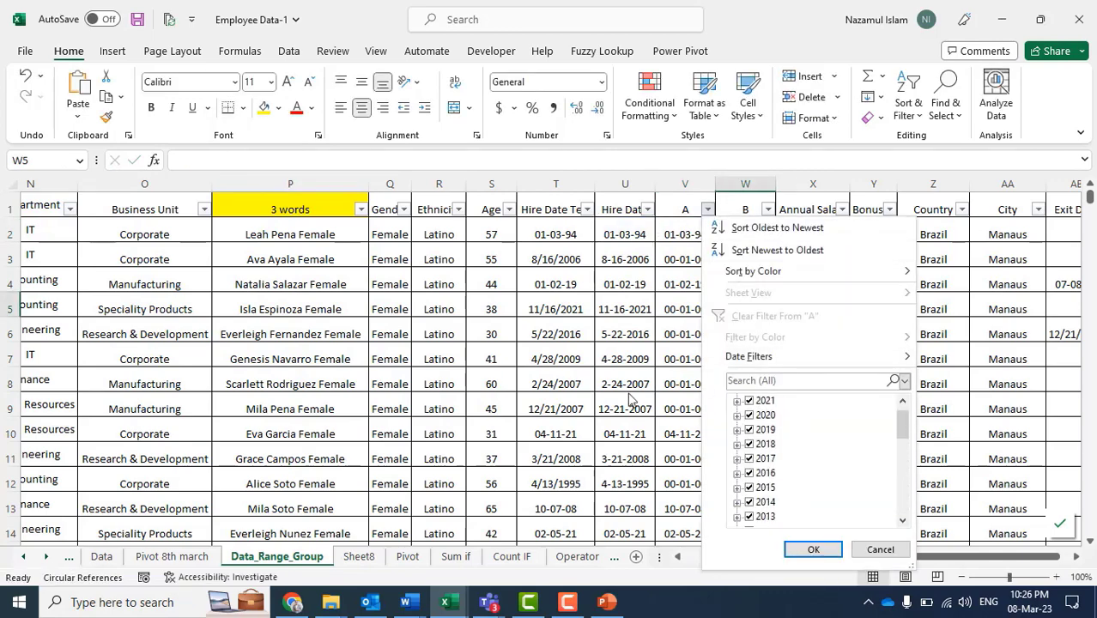
left_click(708, 210)
Compare the first row's Hire Date entry with its A formula and check the A column down to its last row.
left_click(691, 230)
left_click(635, 233)
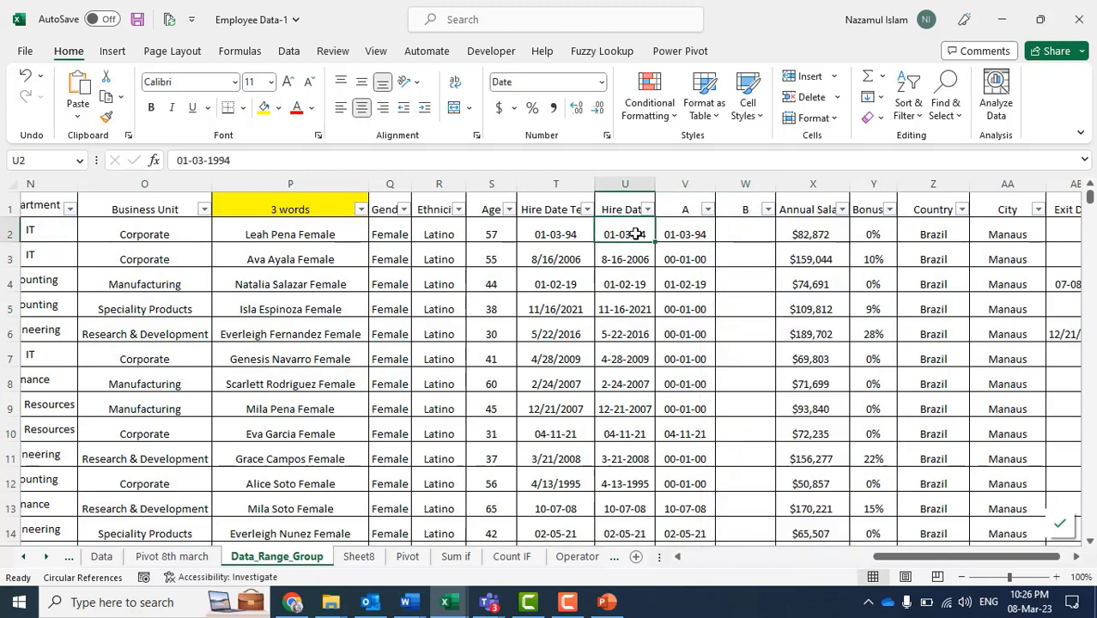
left_click(706, 235)
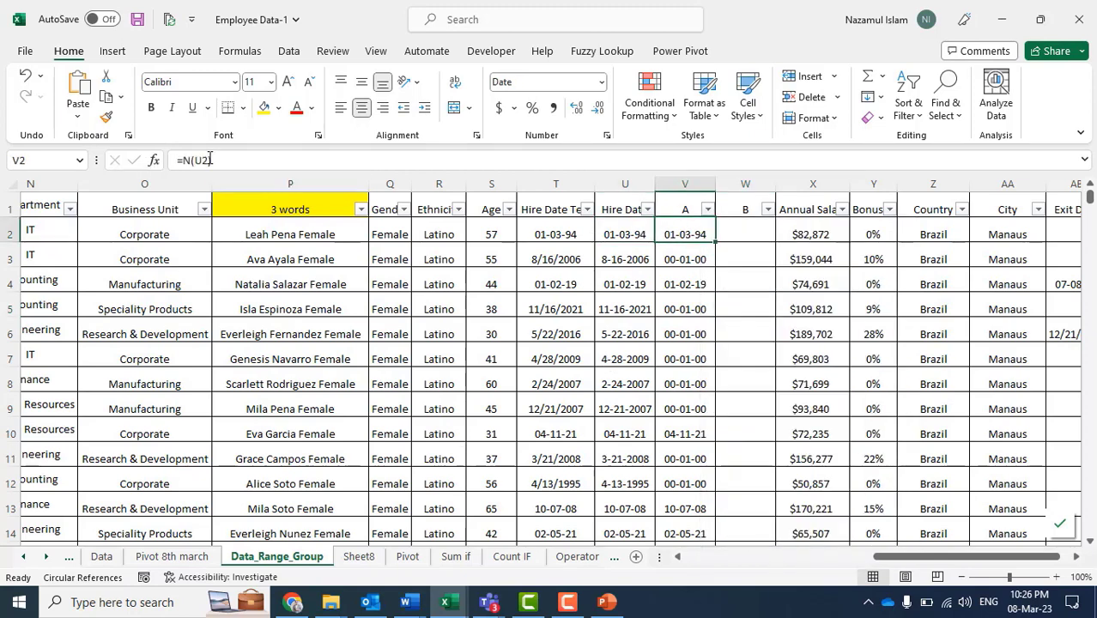
left_click(214, 159)
key("ctrl+Return")
key("ctrl+shift+Down")
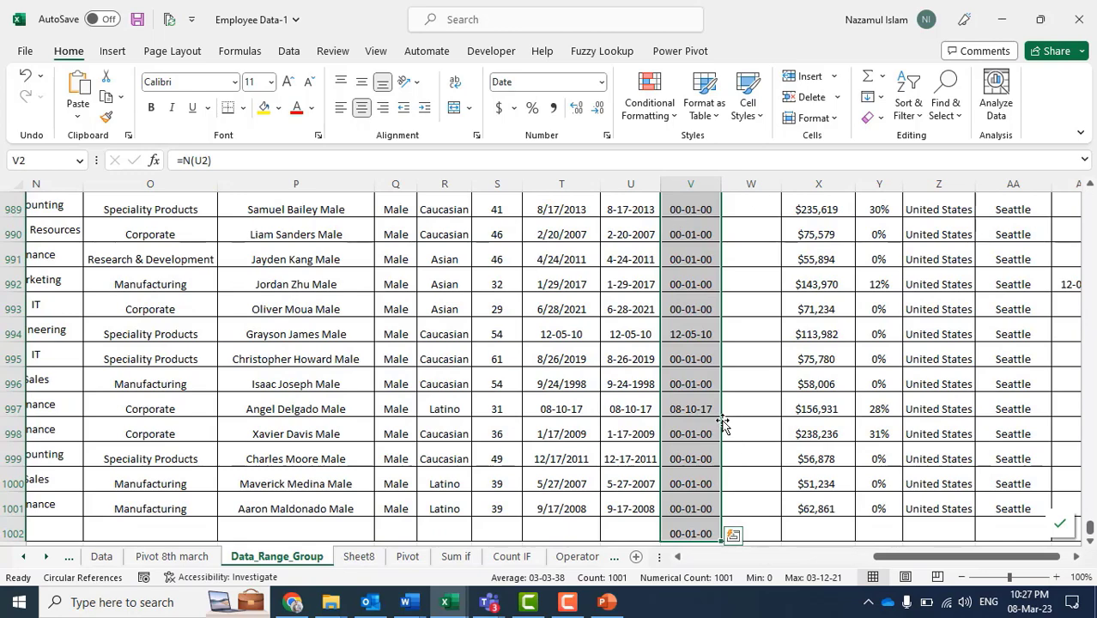
left_click(695, 432)
left_click(755, 433)
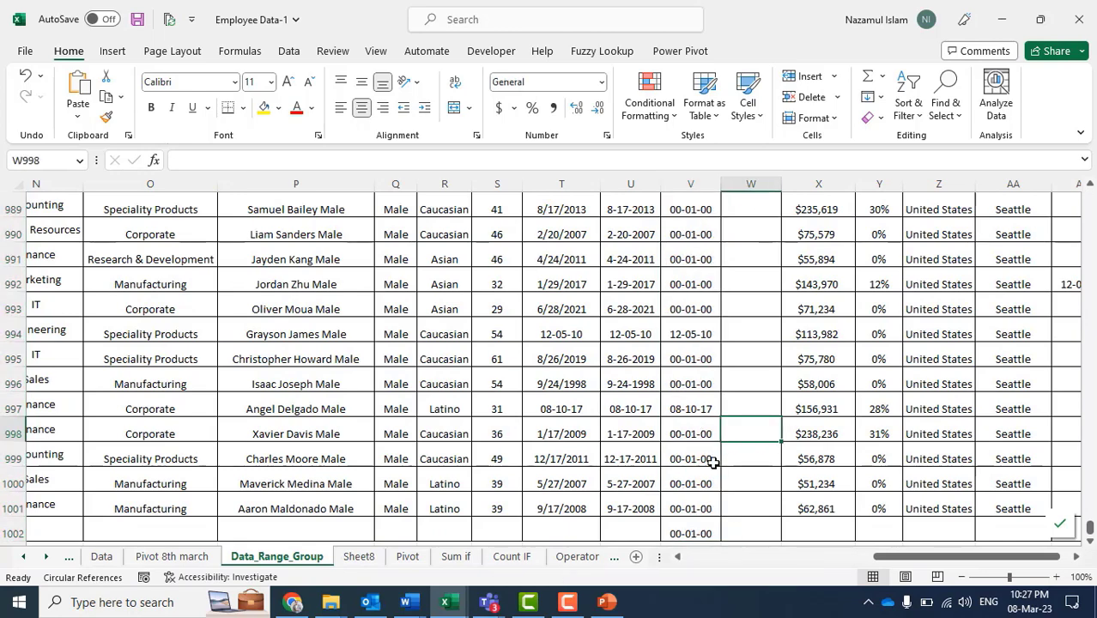
Review the A column's filter list with all years deselected, leaving the filter unapplied.
scroll(713, 460, "up", 20)
scroll(712, 461, "up", 3)
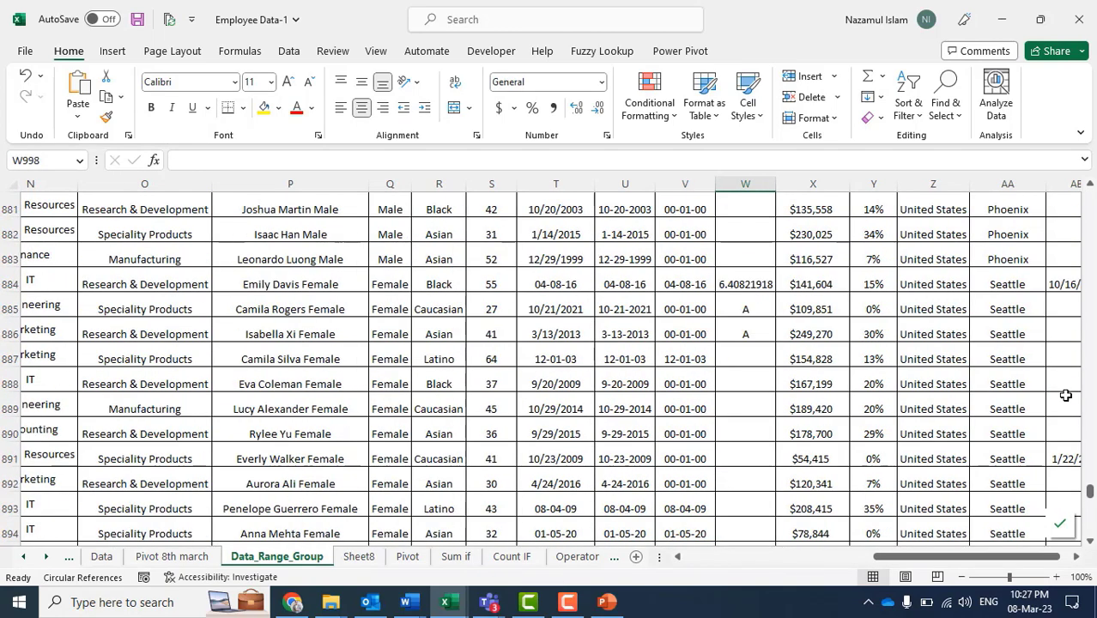
left_click_drag(1091, 494, 1090, 195)
left_click(707, 210)
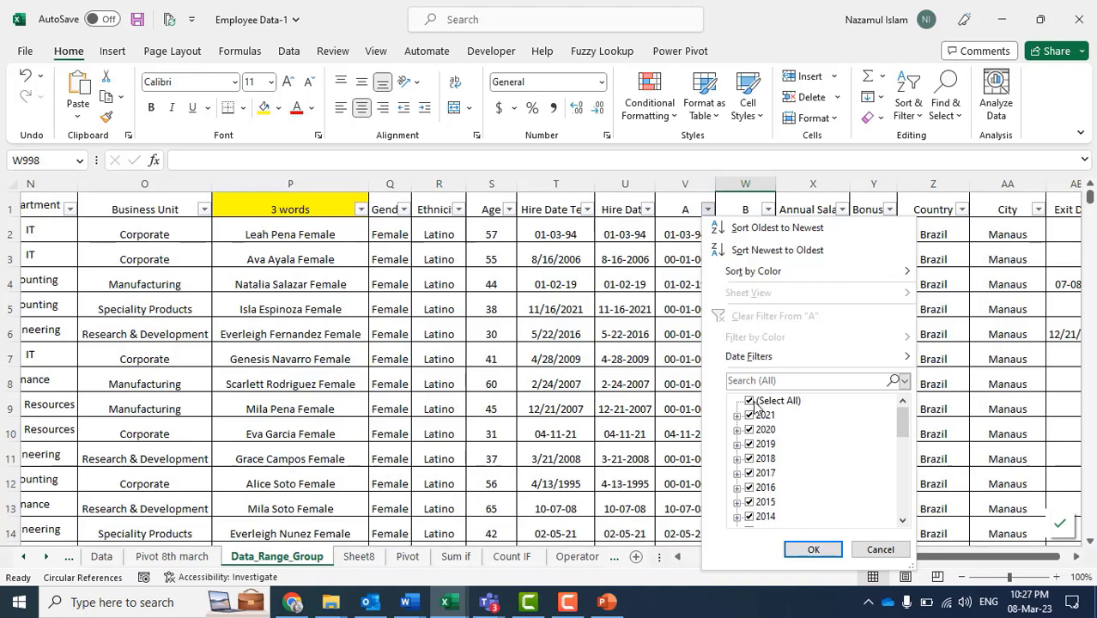
left_click(749, 401)
scroll(765, 461, "down", 3)
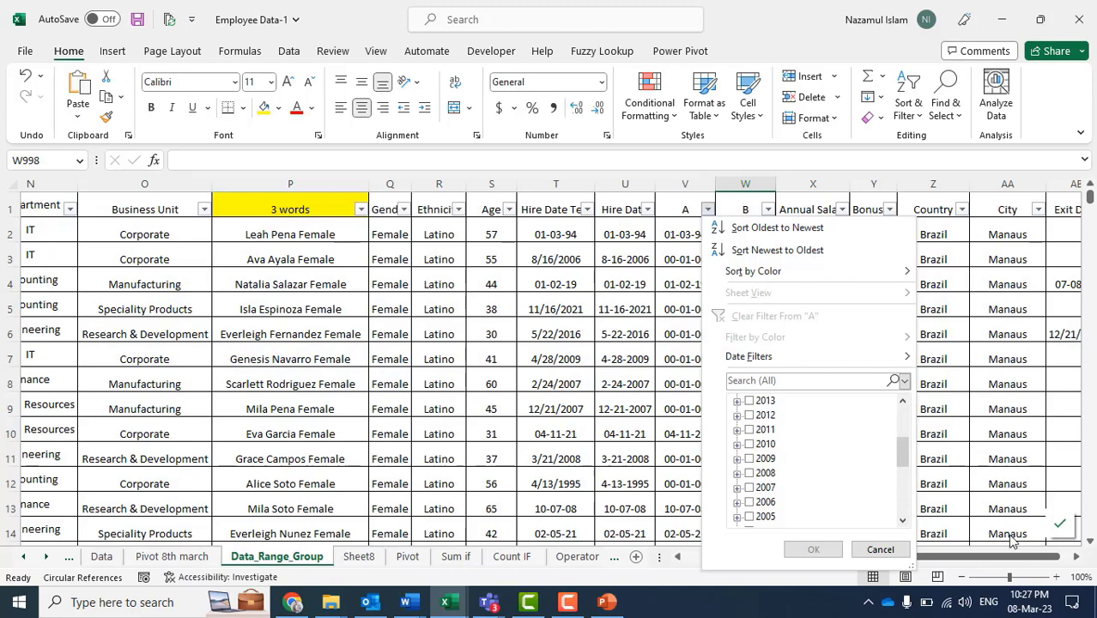
left_click(880, 549)
left_click(728, 277)
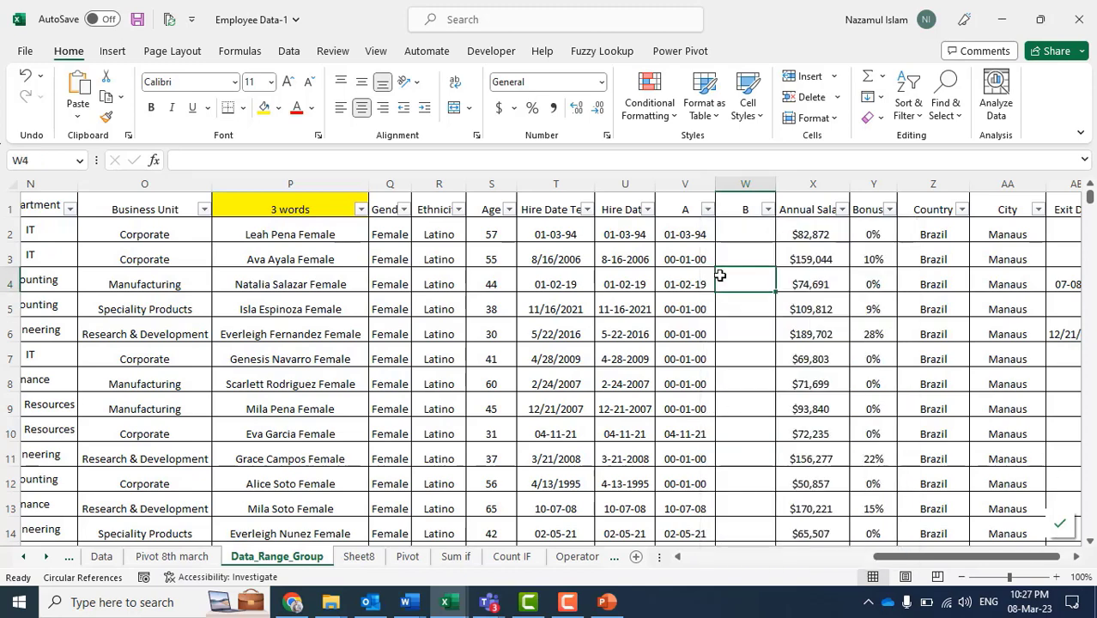
left_click(708, 209)
left_click(701, 243)
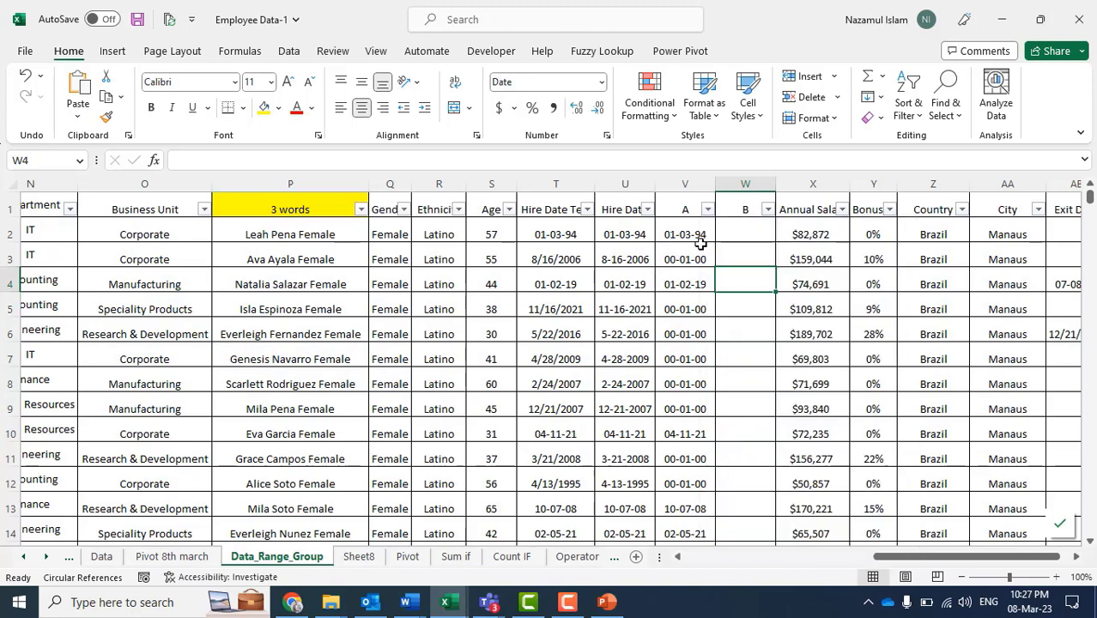
Enter =ISNUMBER(U2) in the first data row of the B column to test the Hire Date.
left_click(760, 239)
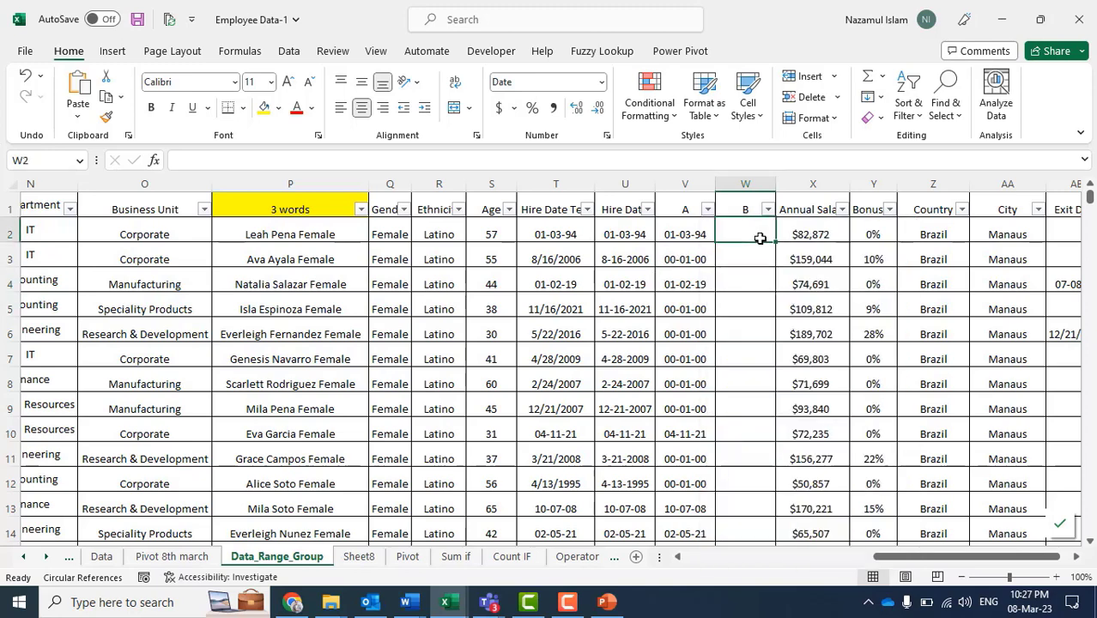
type("=is")
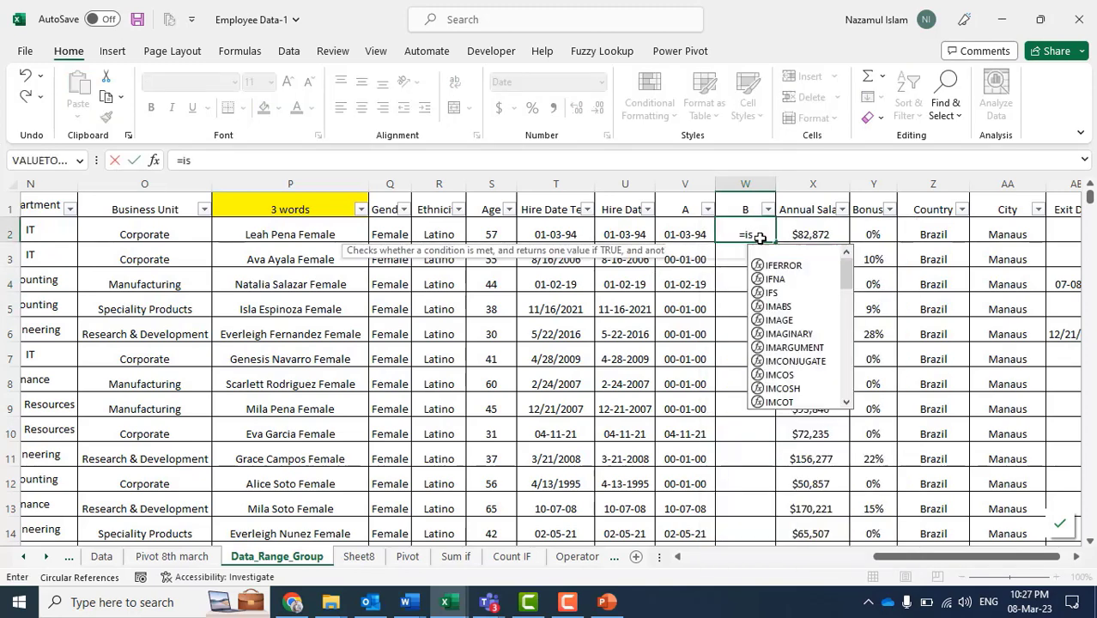
type("nu")
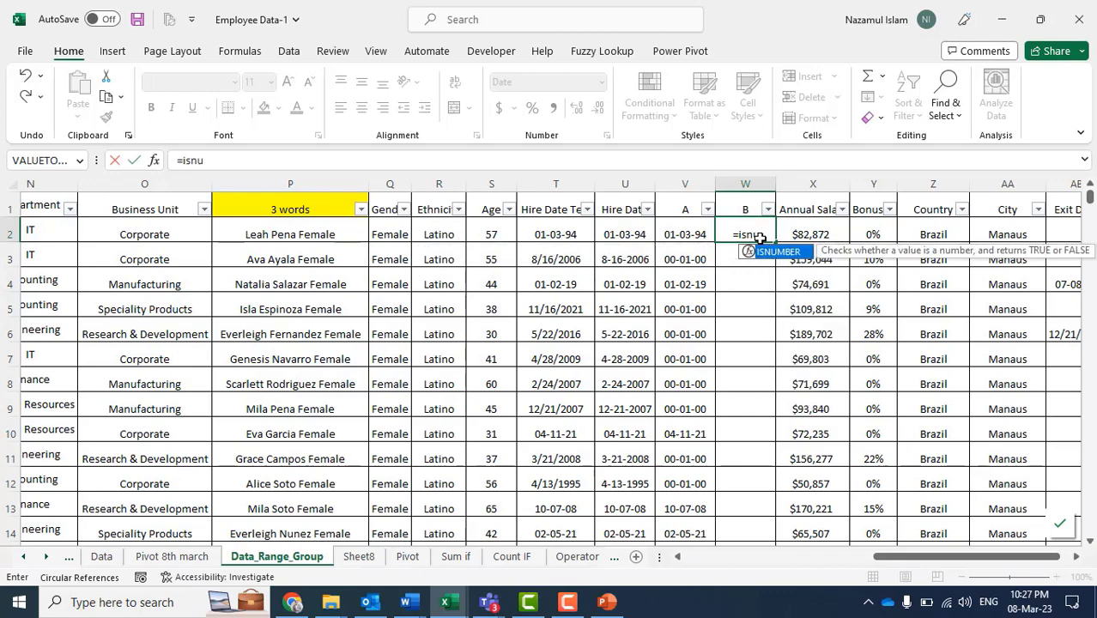
key("Tab")
key("Left")
key("Left")
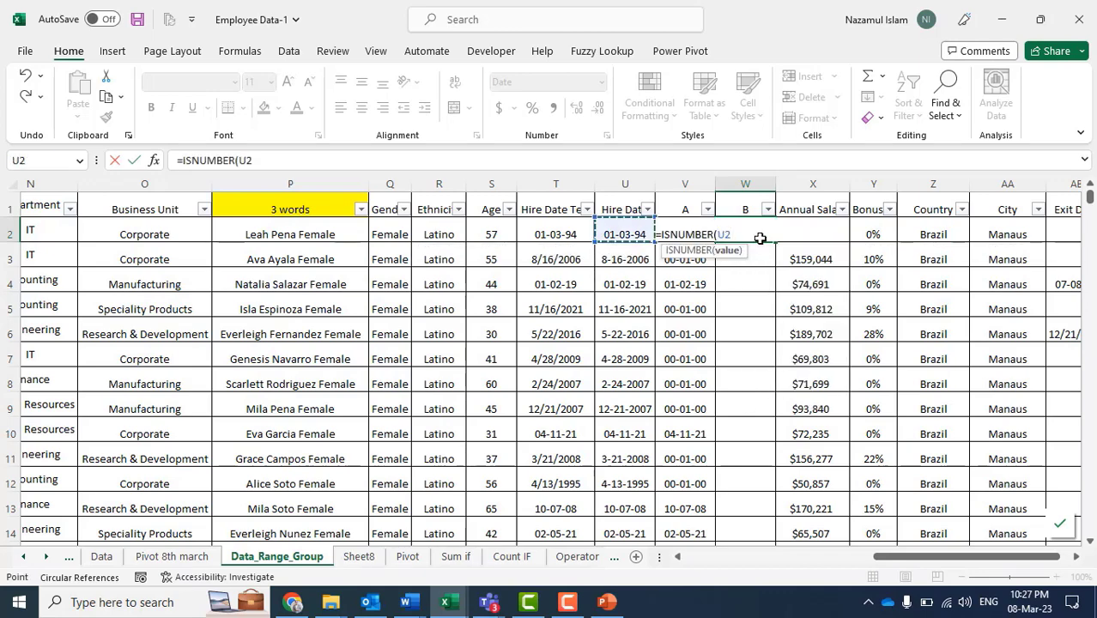
type(")")
key("Return")
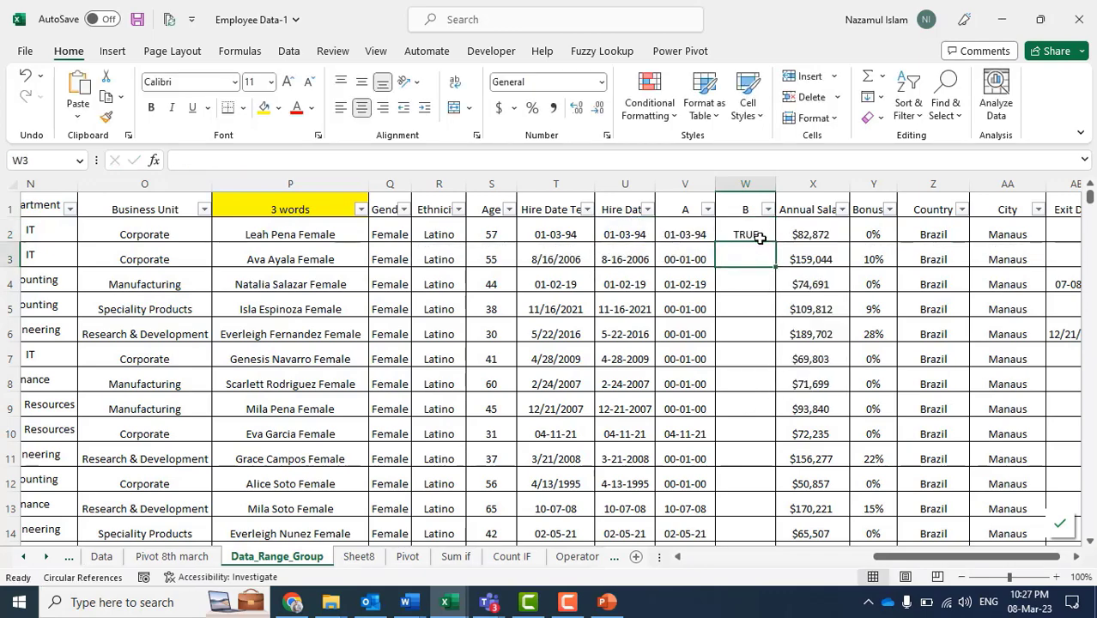
Try to select the B column from its last row up to the ISNUMBER test, and remove that test from W2.
key("Up")
key("Left")
key("ctrl+Down")
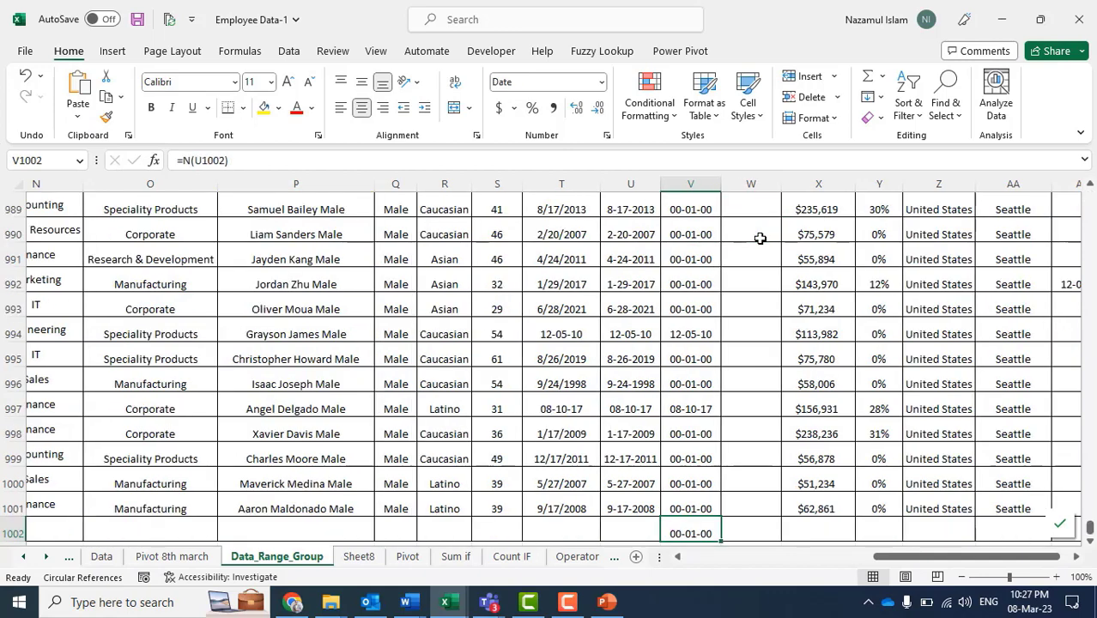
key("Right")
key("ctrl+shift+Up")
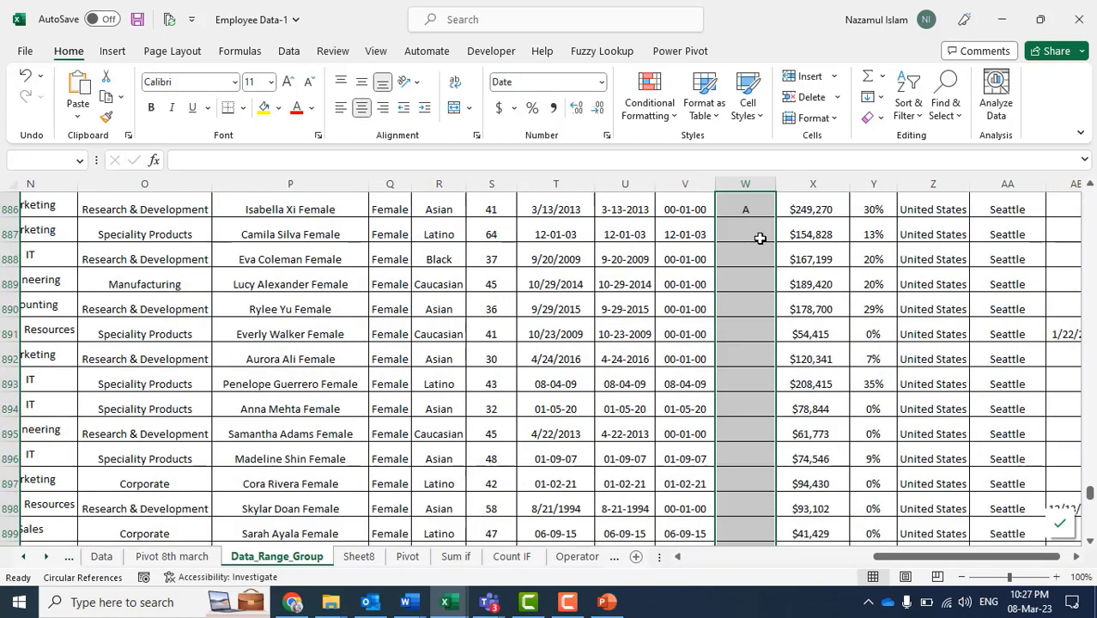
key("ctrl+shift+Up")
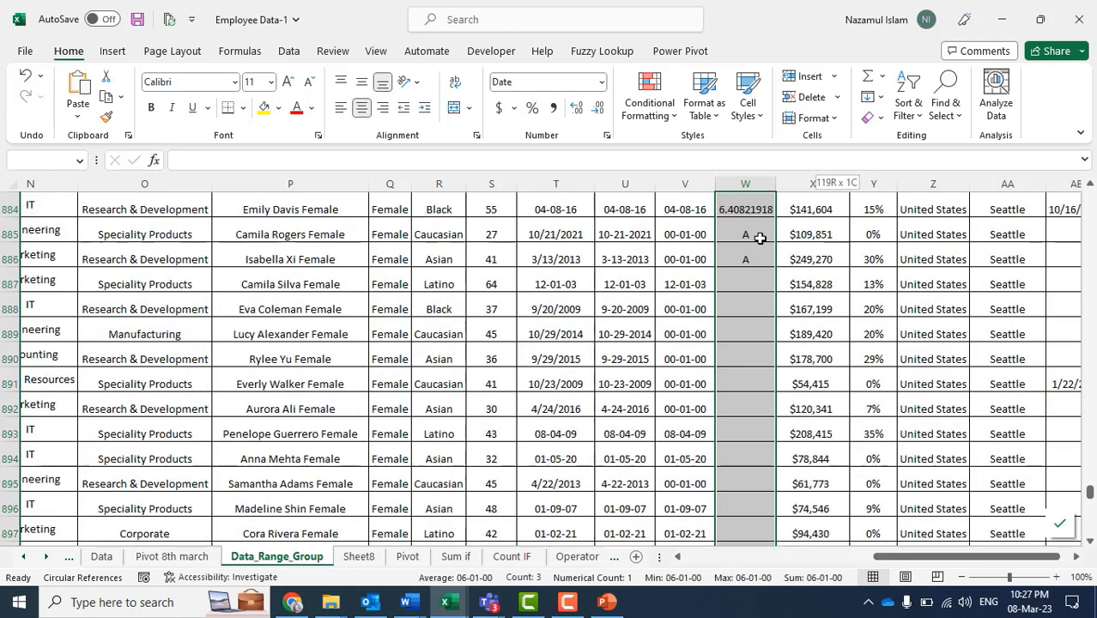
key("ctrl+shift+Up")
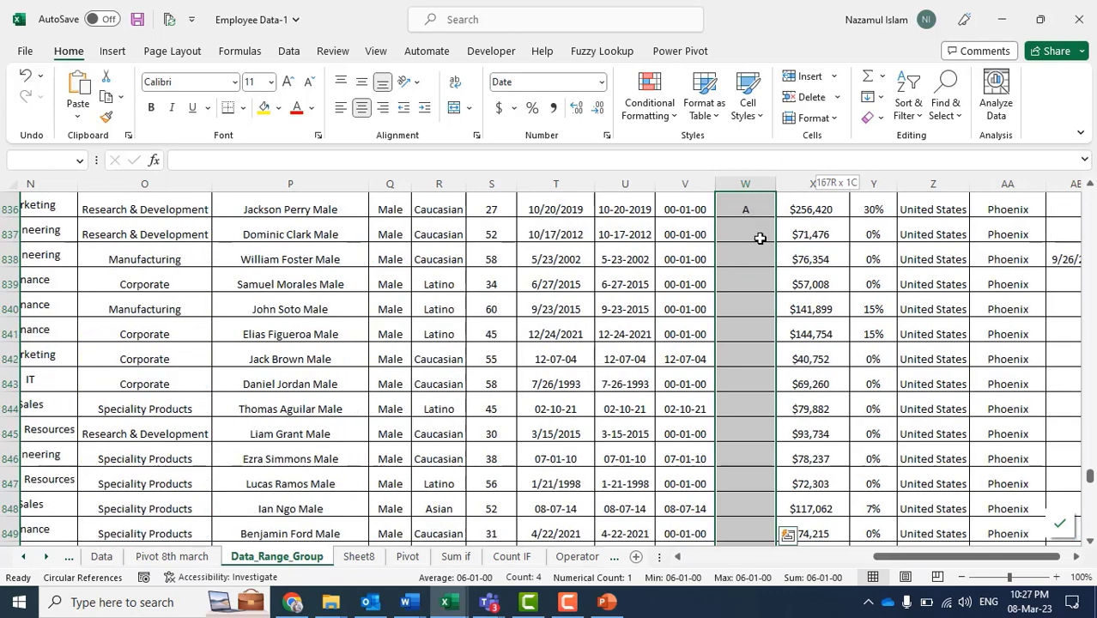
left_click(718, 333)
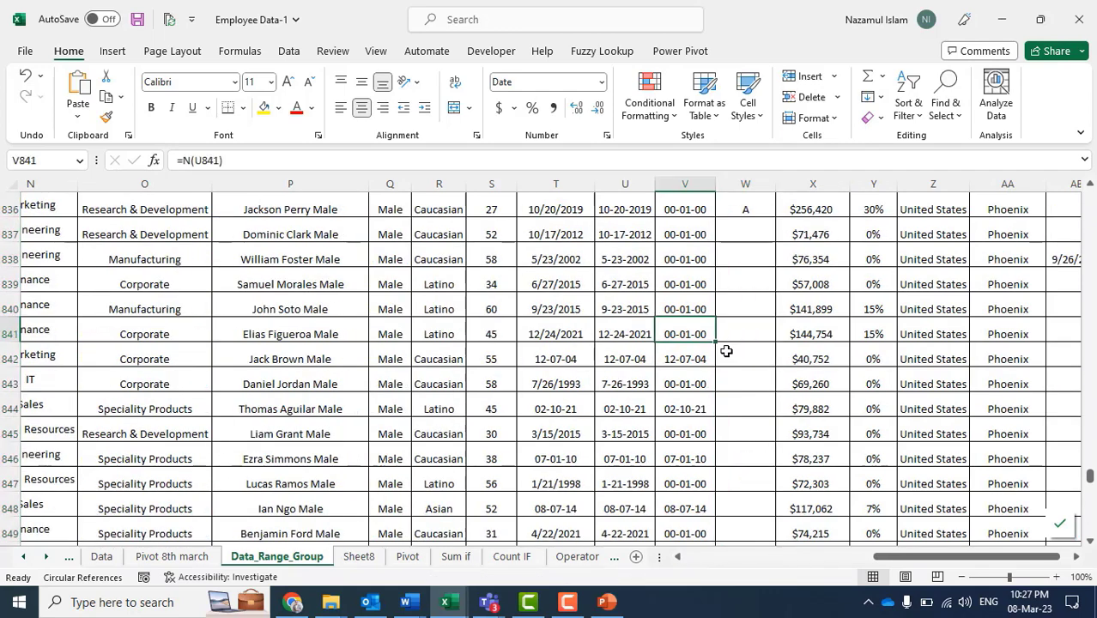
key("ctrl+Up")
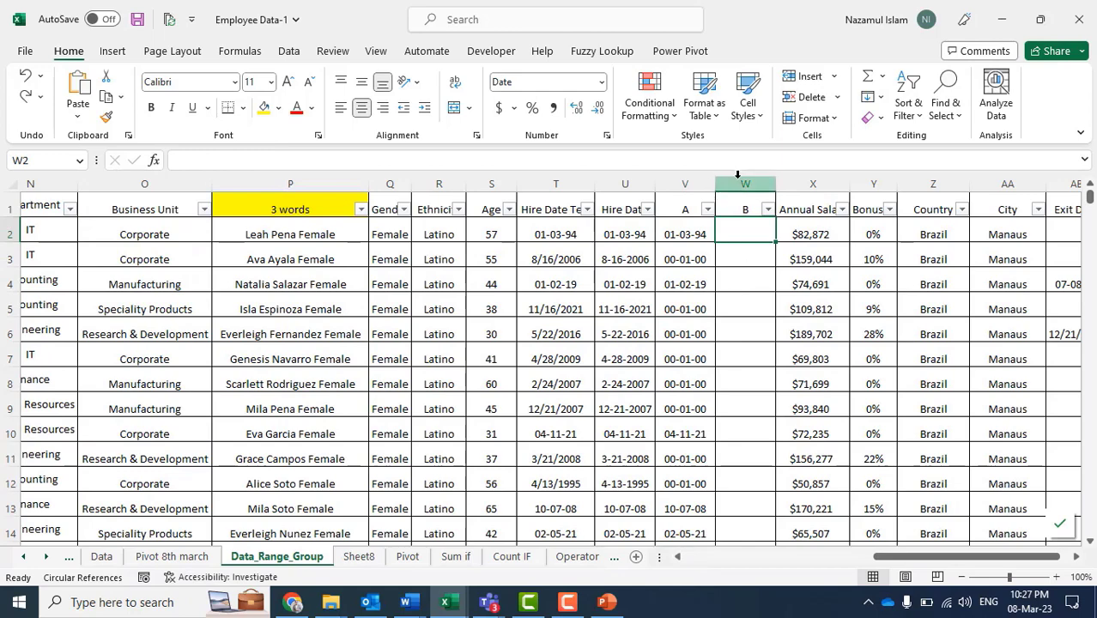
Insert a new column before Annual Salary and give it the header Isnumber.
left_click(740, 175)
left_click(863, 283)
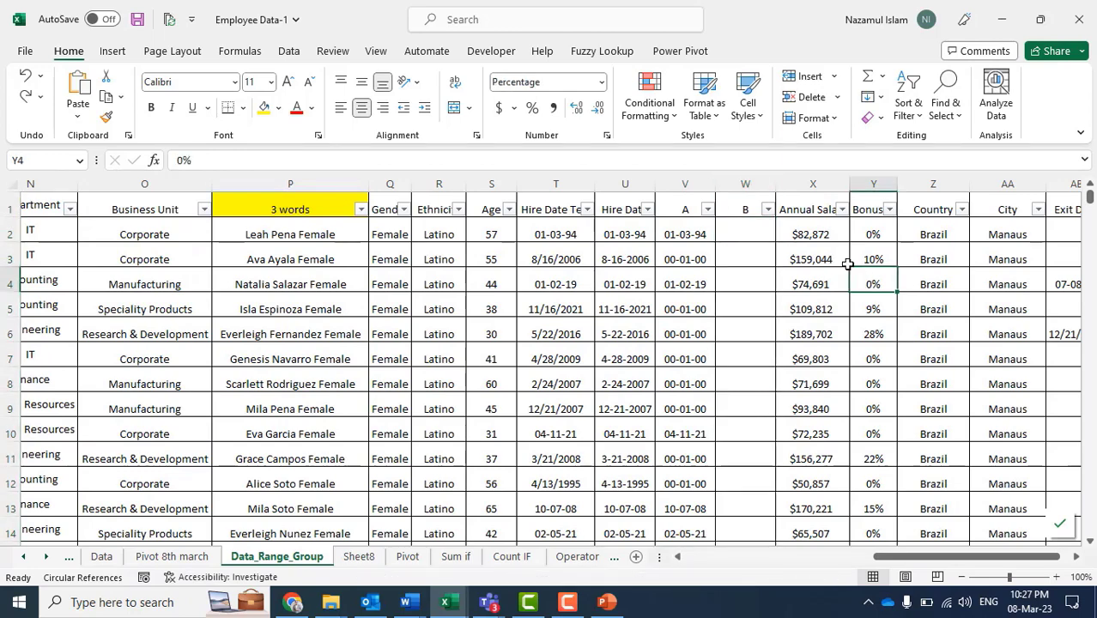
left_click(797, 183)
right_click(796, 183)
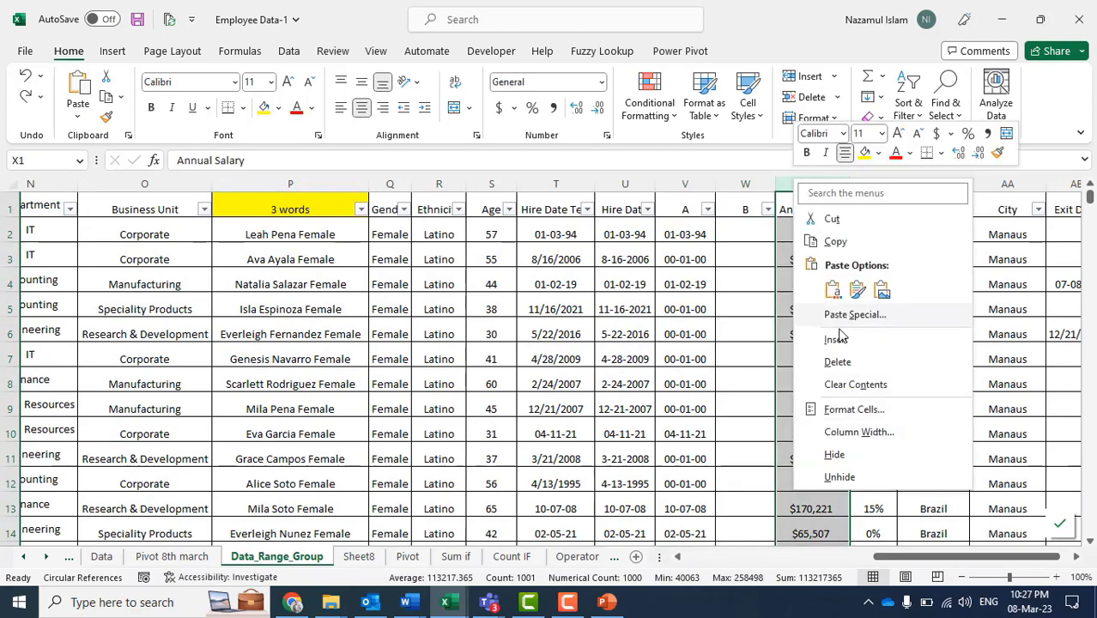
left_click(824, 340)
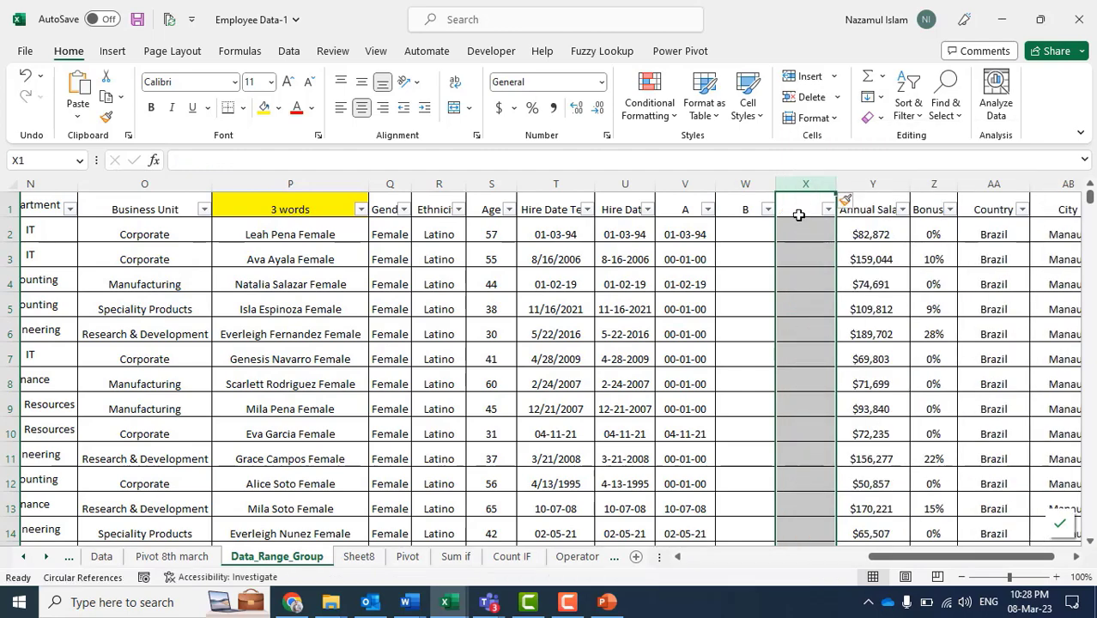
type("I")
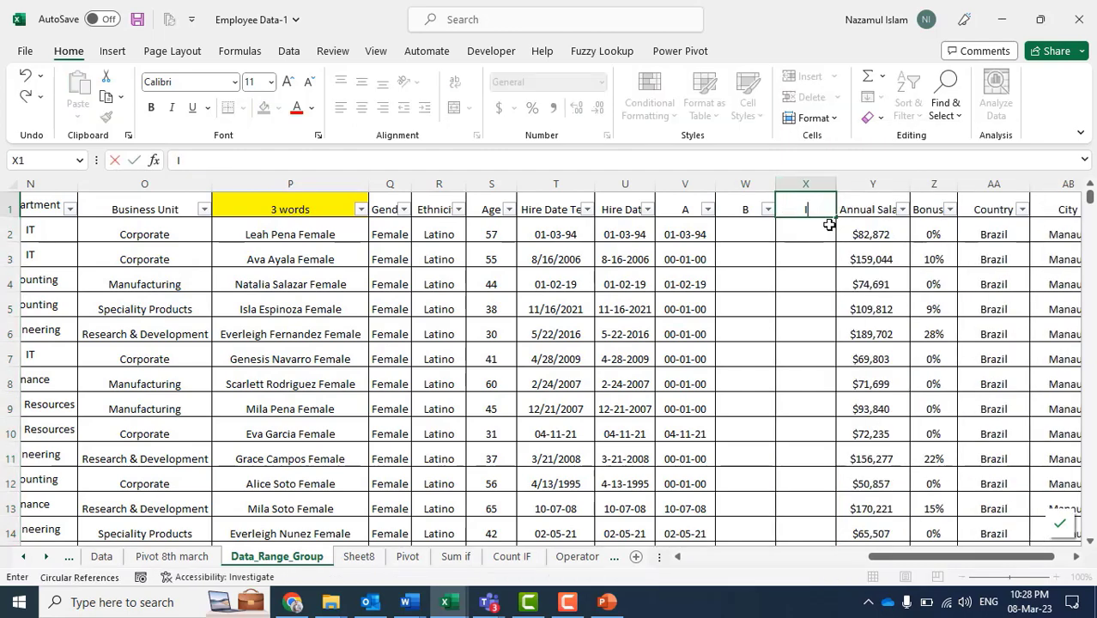
type("snumber")
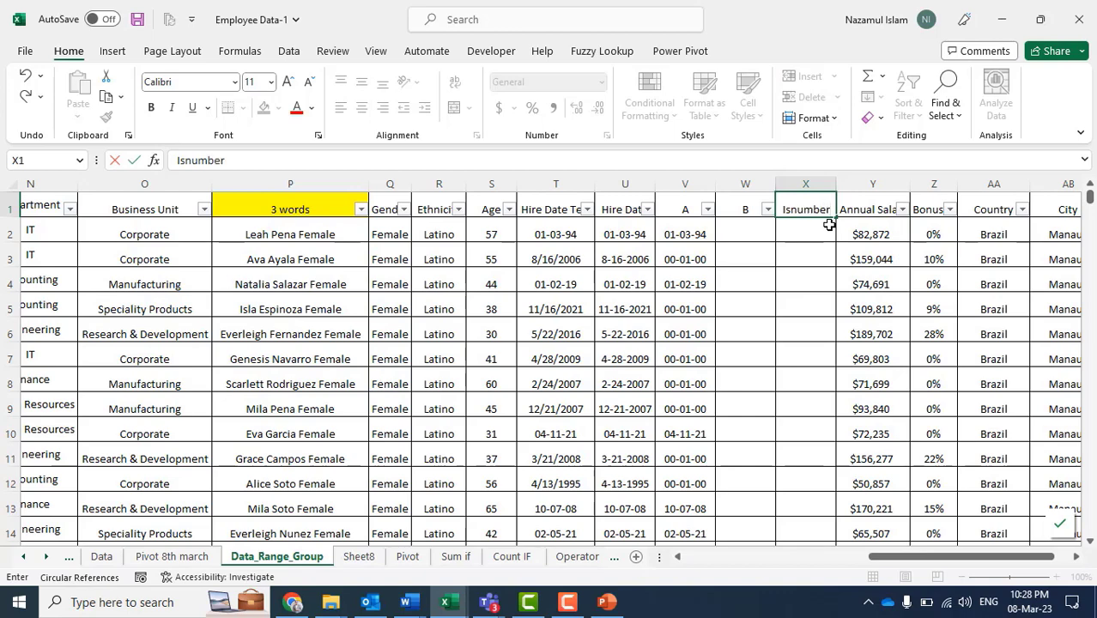
key("Return")
Enter =ISNUMBER(V2) in the first data row of the Isnumber column to test the A value.
type("=")
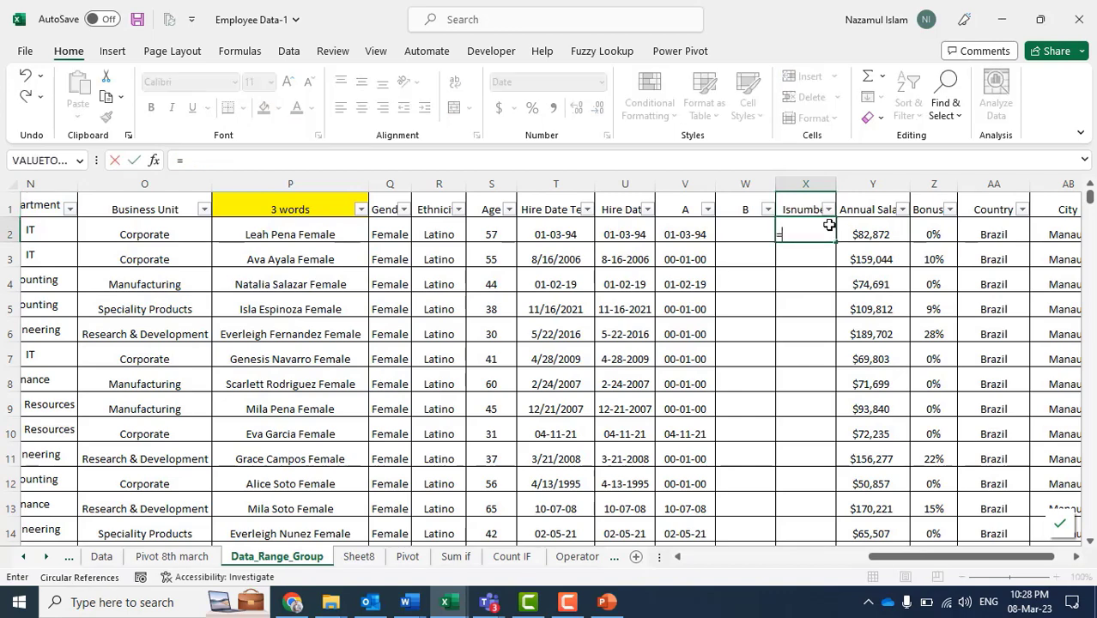
type("isnum")
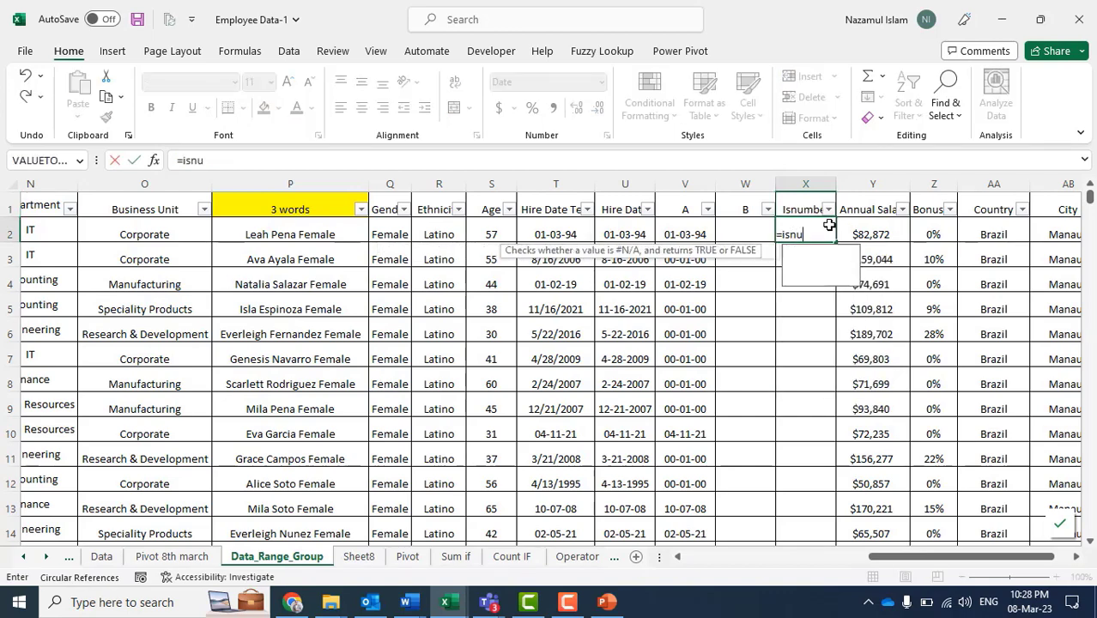
key("Tab")
key("Left")
key("Left")
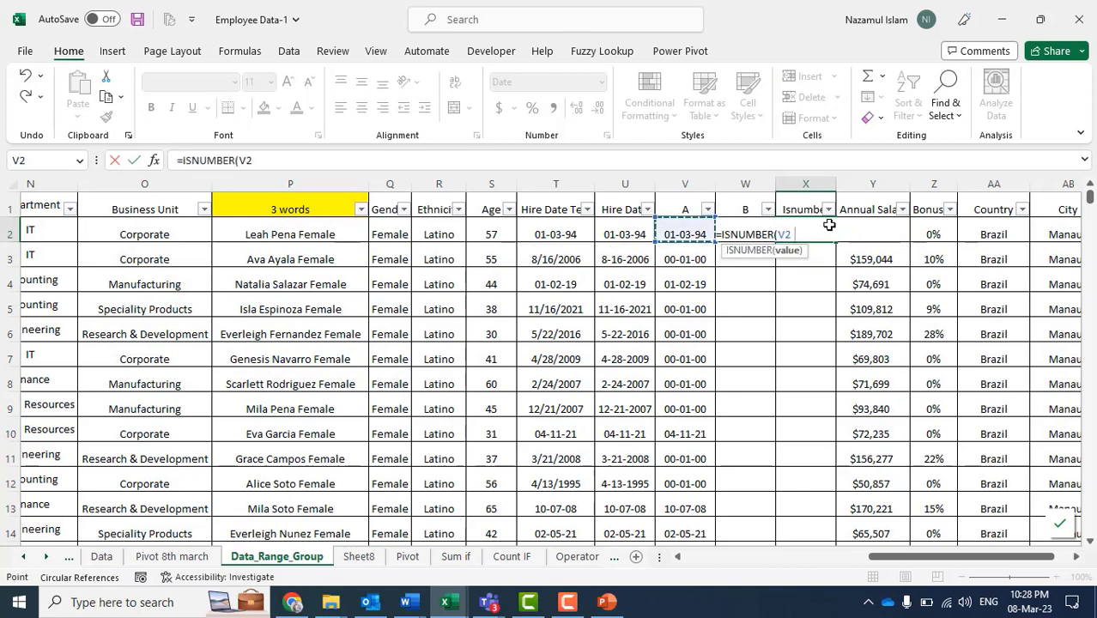
type(")")
key("Return")
key("Up")
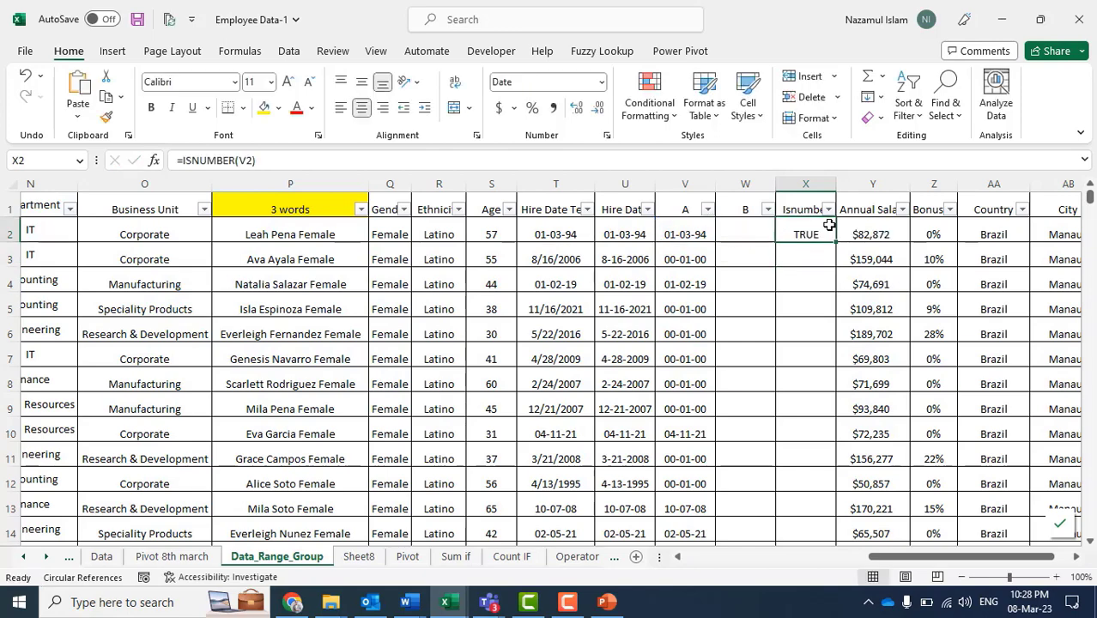
Fill the ISNUMBER test of the A value down the Isnumber column to row 1001.
key("Right")
key("ctrl+Down")
scroll(829, 225, "down", 1)
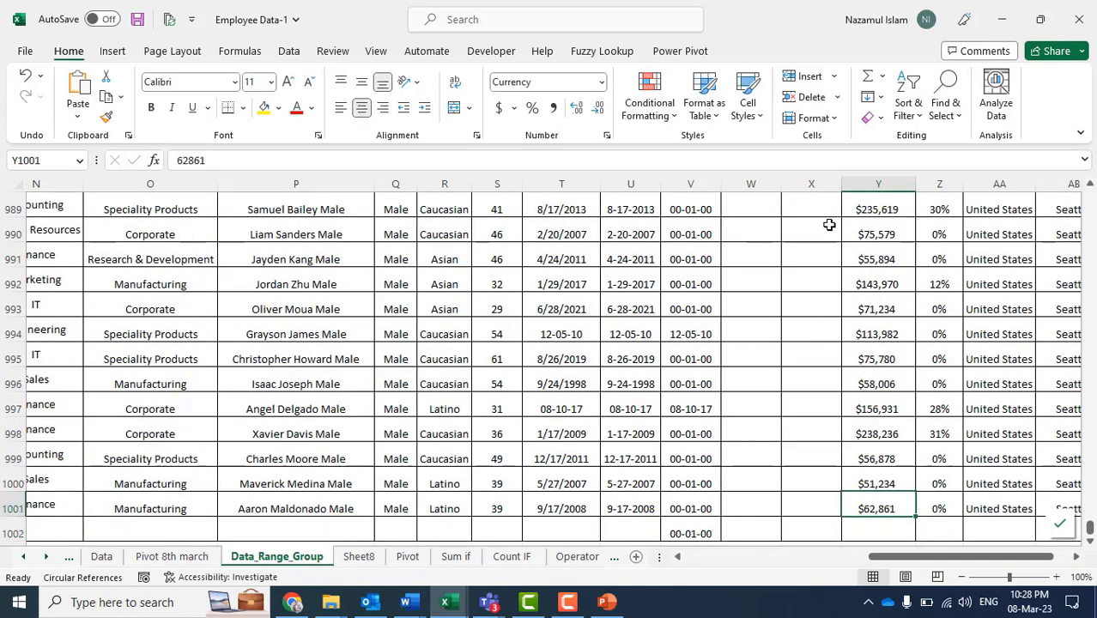
key("Left")
key("ctrl+shift+Up")
key("ctrl+d")
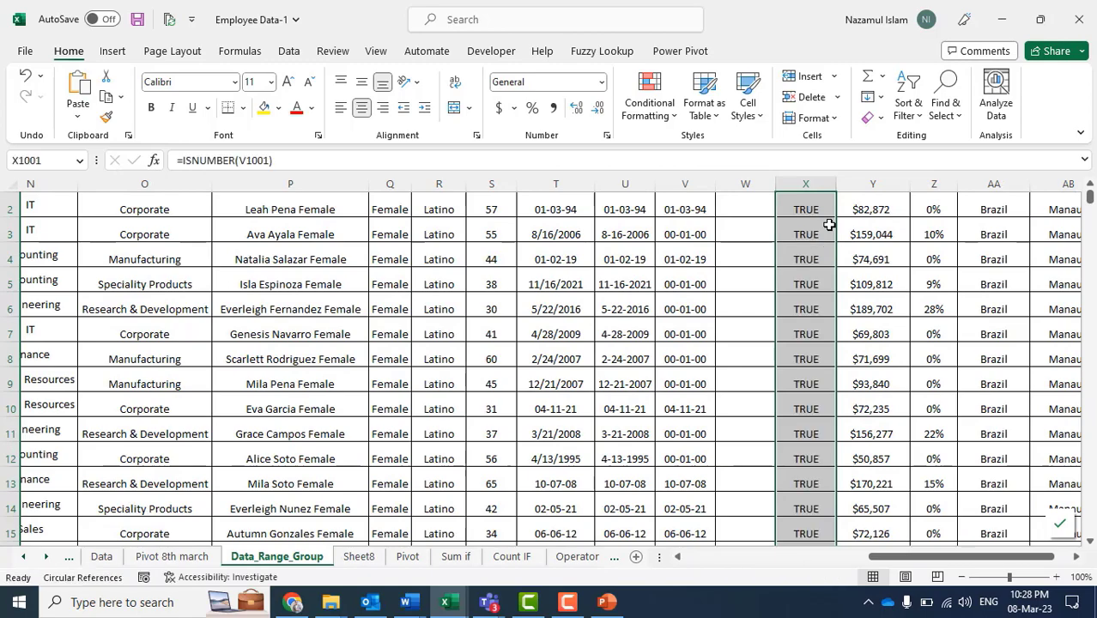
Examine the Isnumber results down the column and compare them with the A and Hire Date entries.
scroll(791, 409, "down", 20)
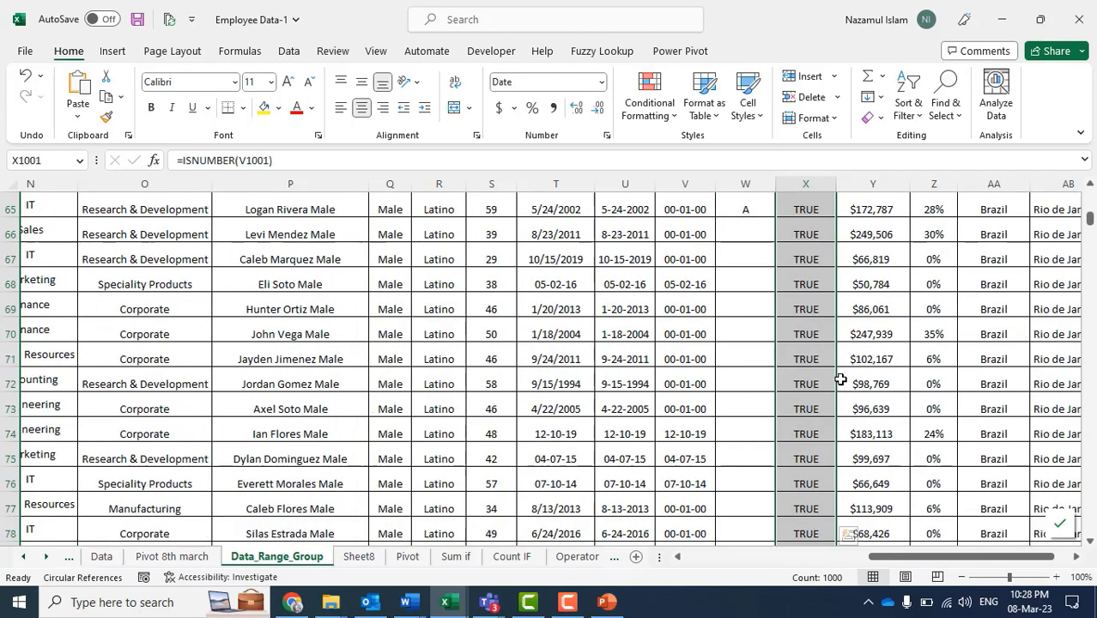
scroll(840, 379, "down", 13)
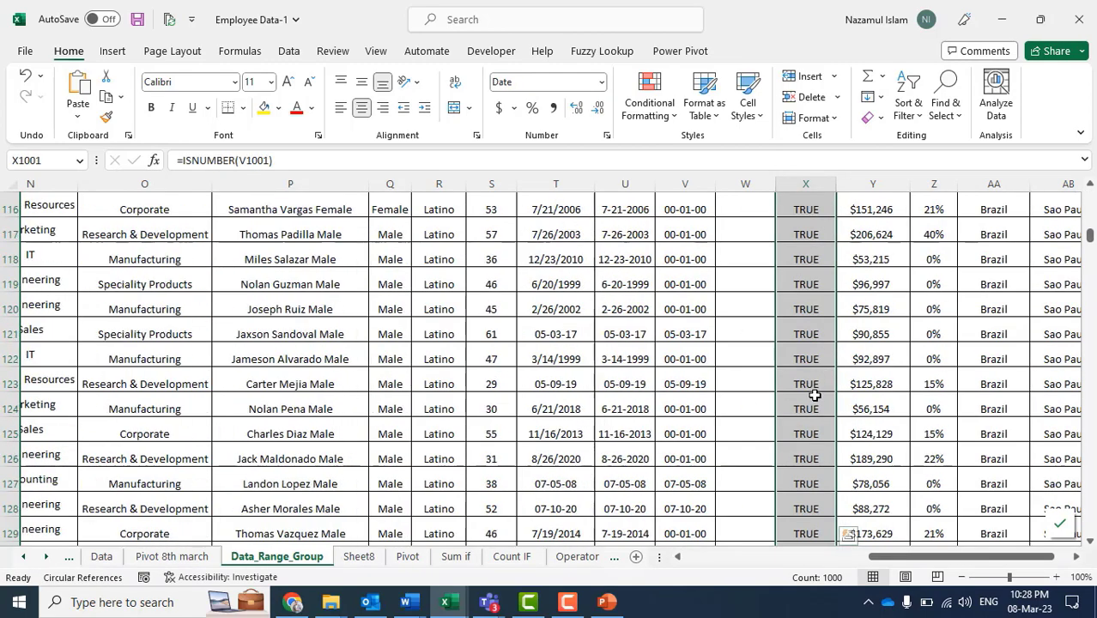
scroll(810, 430, "up", 7)
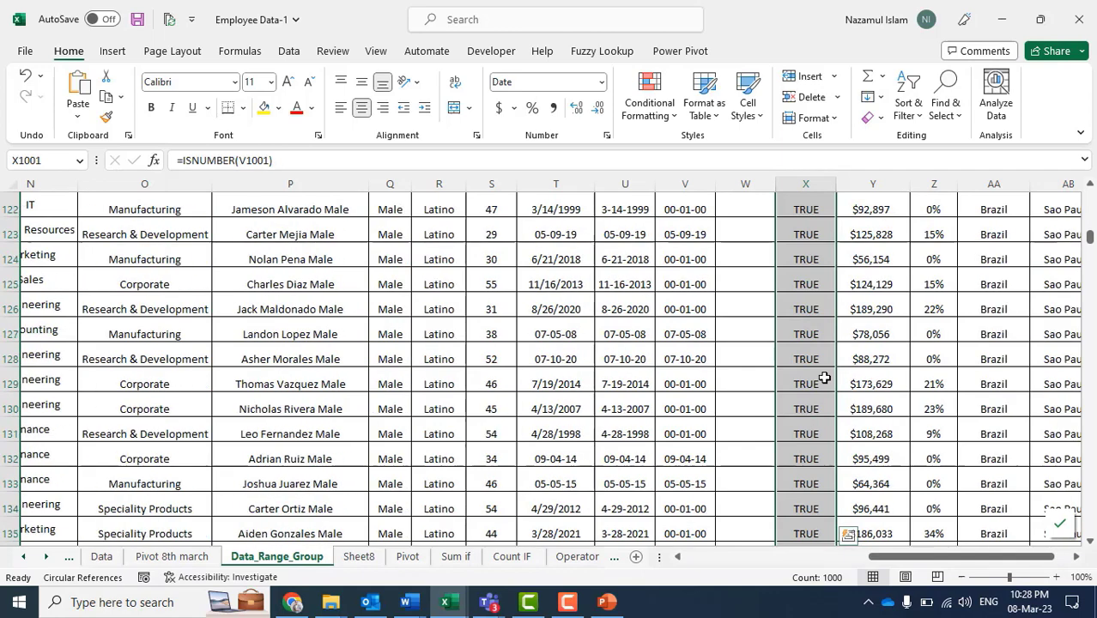
left_click(808, 285)
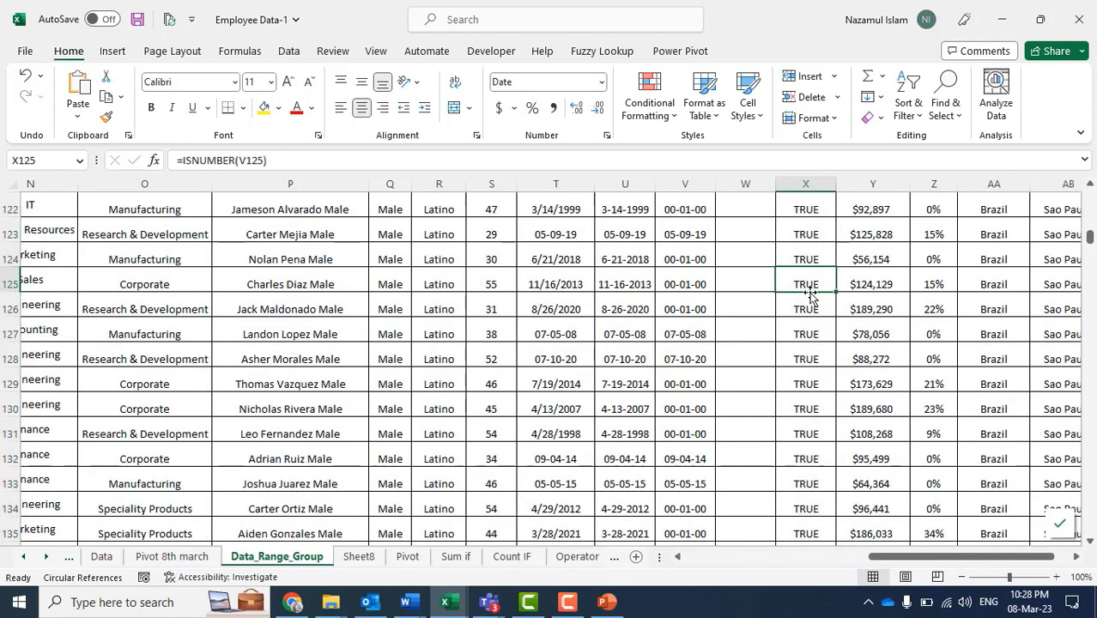
left_click(681, 289)
scroll(799, 269, "up", 16)
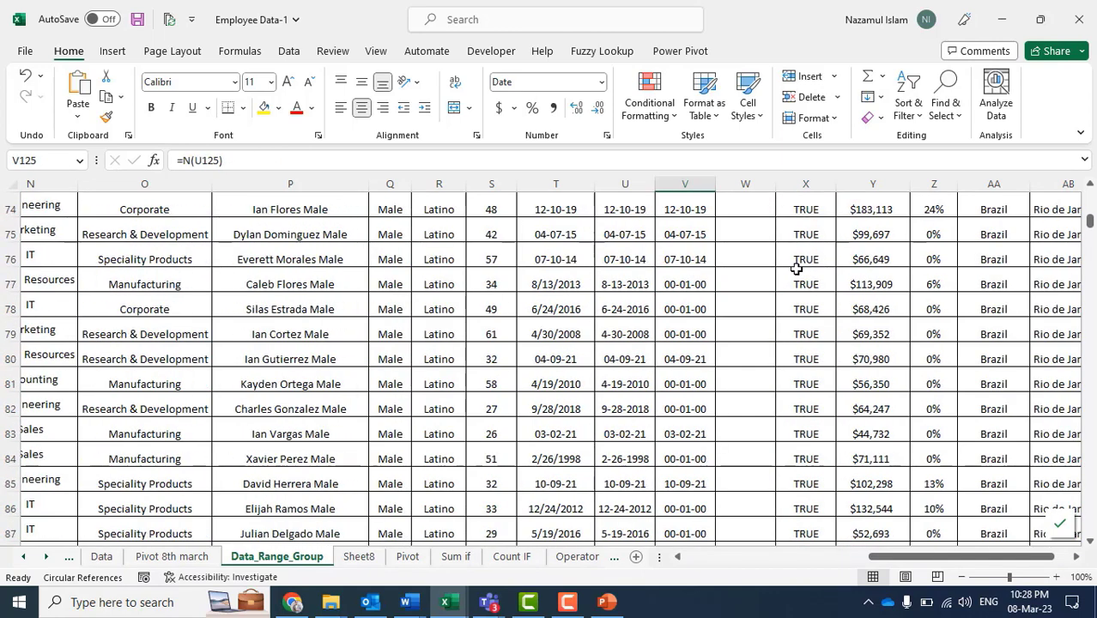
scroll(797, 269, "up", 20)
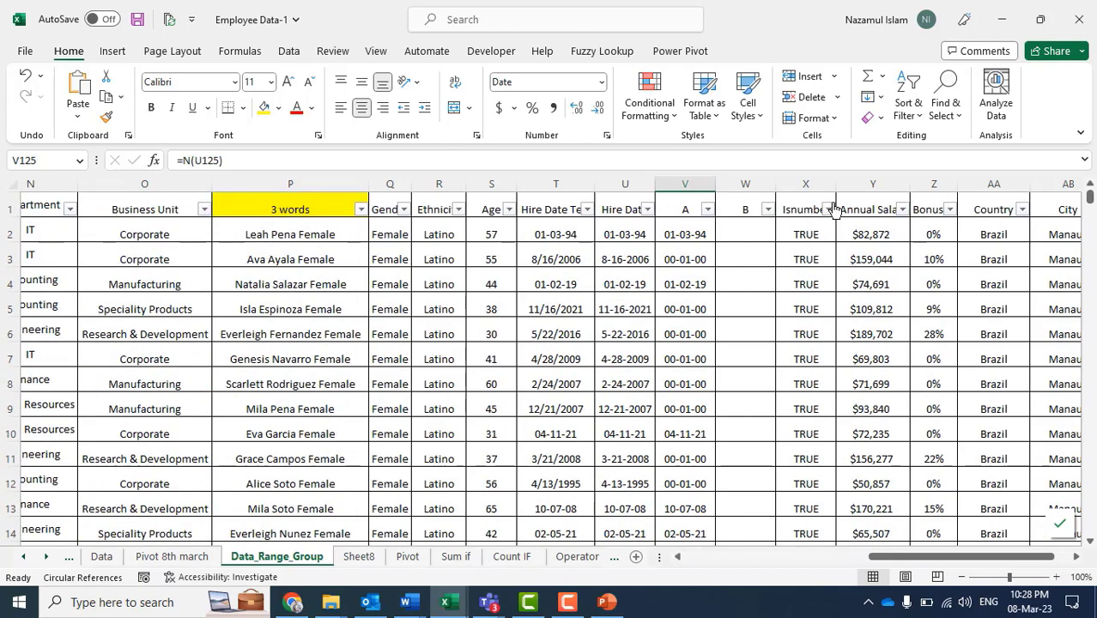
left_click(828, 210)
left_click(731, 359)
left_click(814, 225)
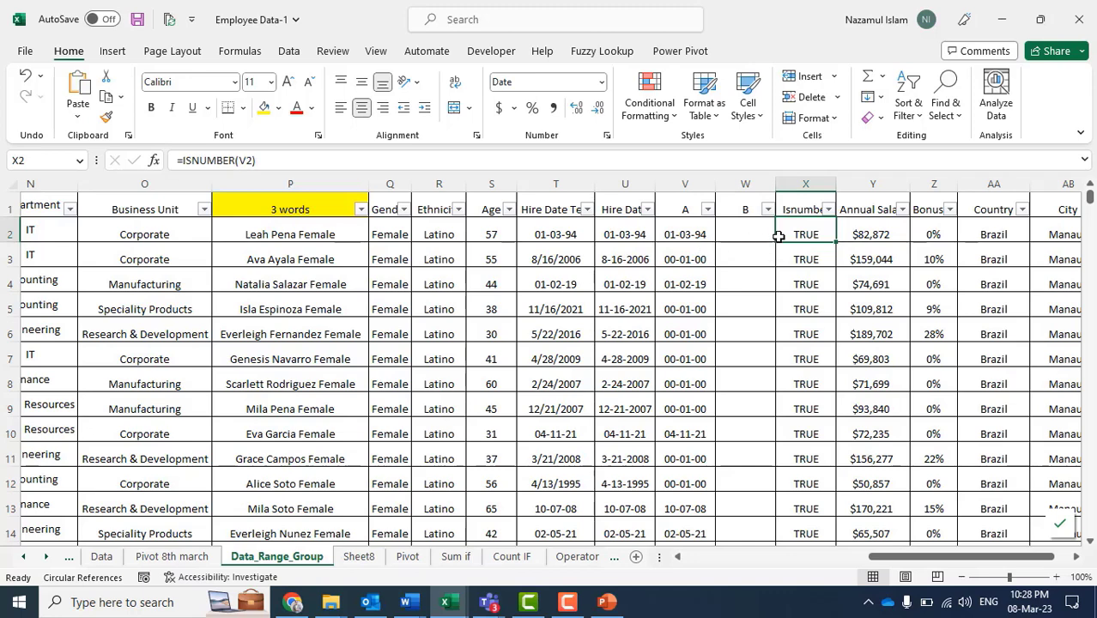
left_click(699, 260)
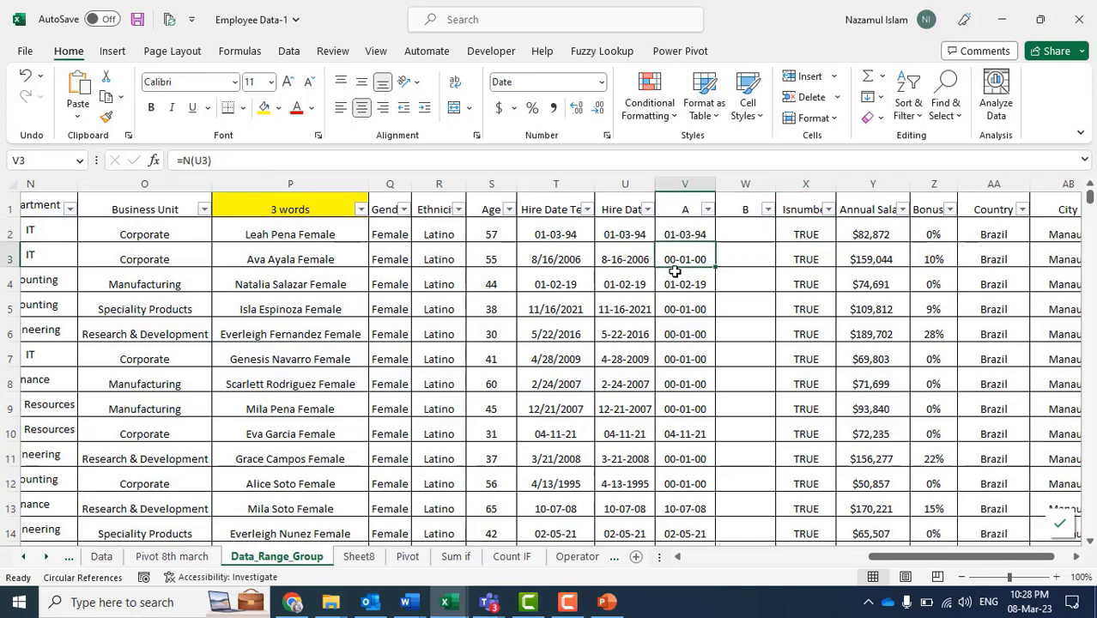
left_click(606, 260)
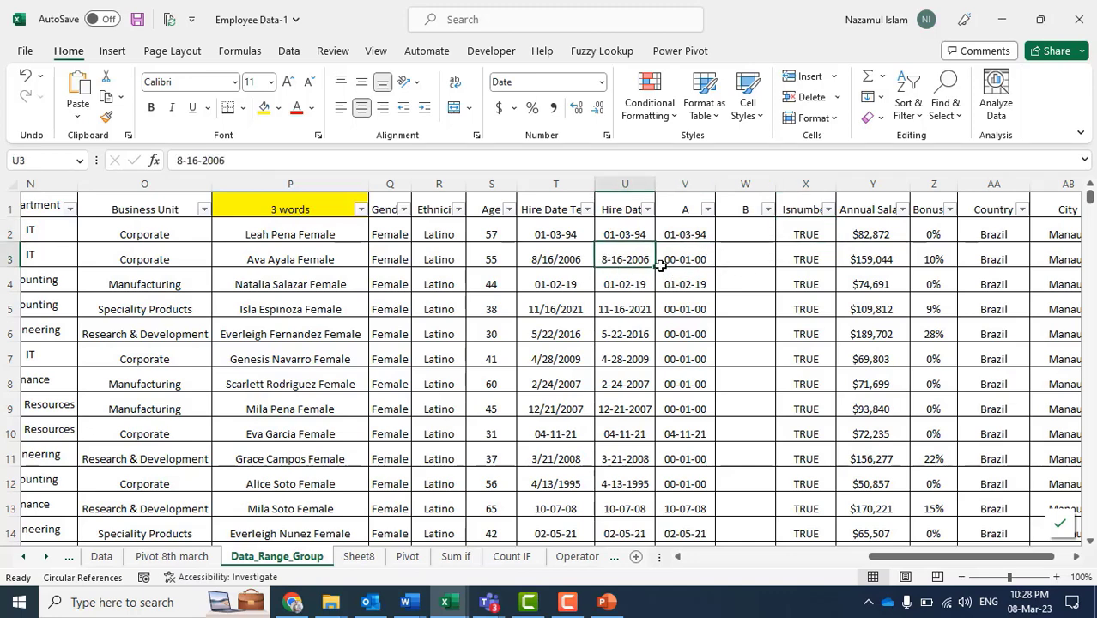
left_click(728, 266)
left_click(681, 260)
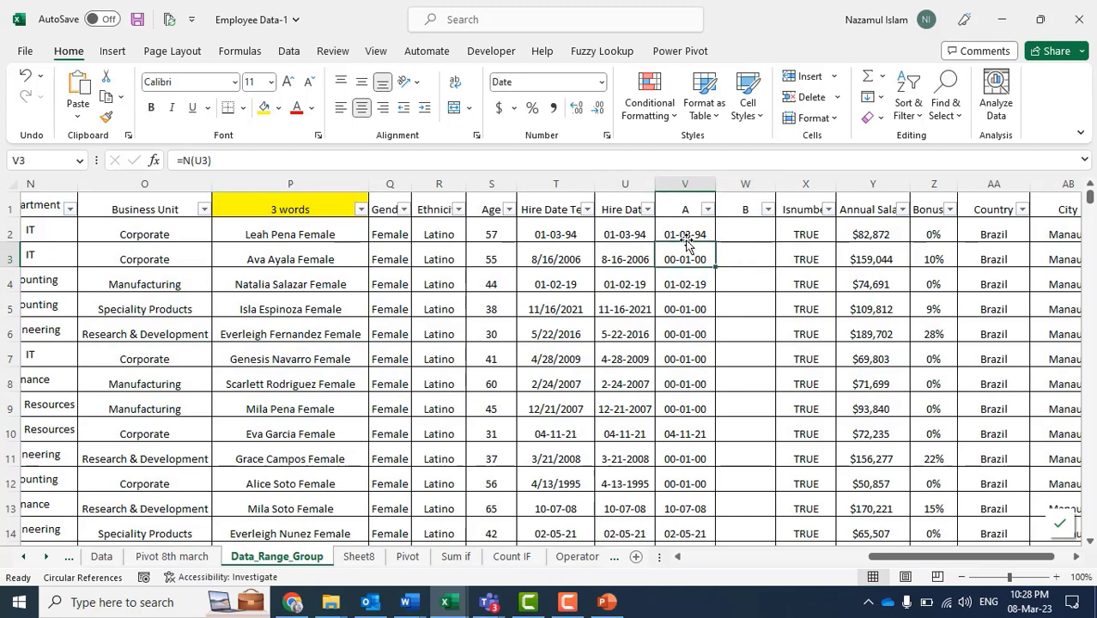
left_click(685, 232)
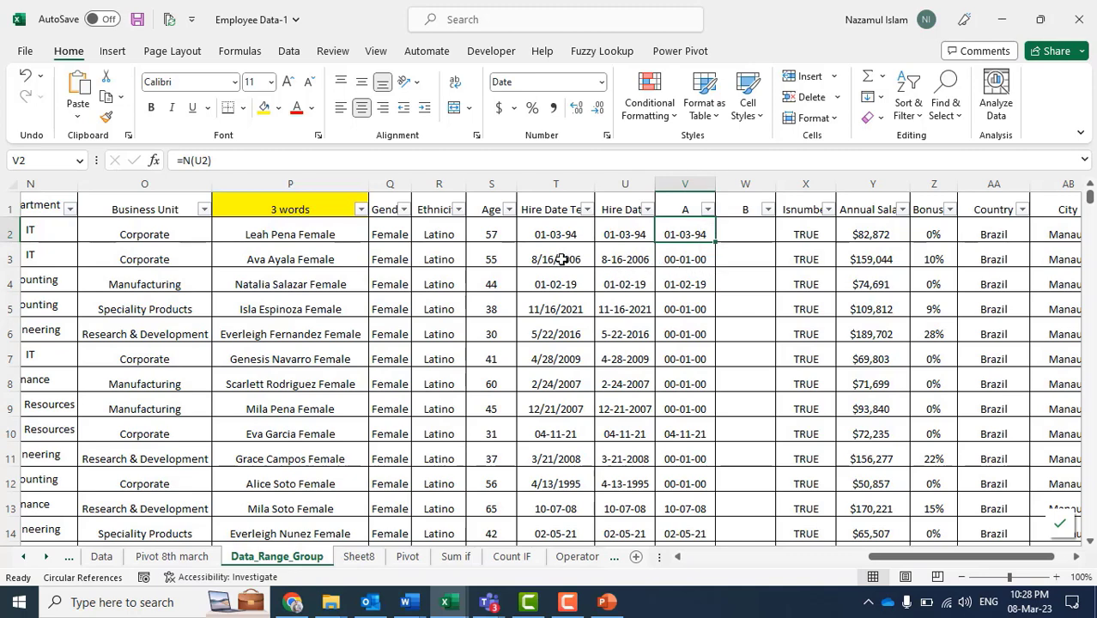
Change the formula in the first data row of the Isnumber column to =ISNUMBER(T2).
left_click(798, 235)
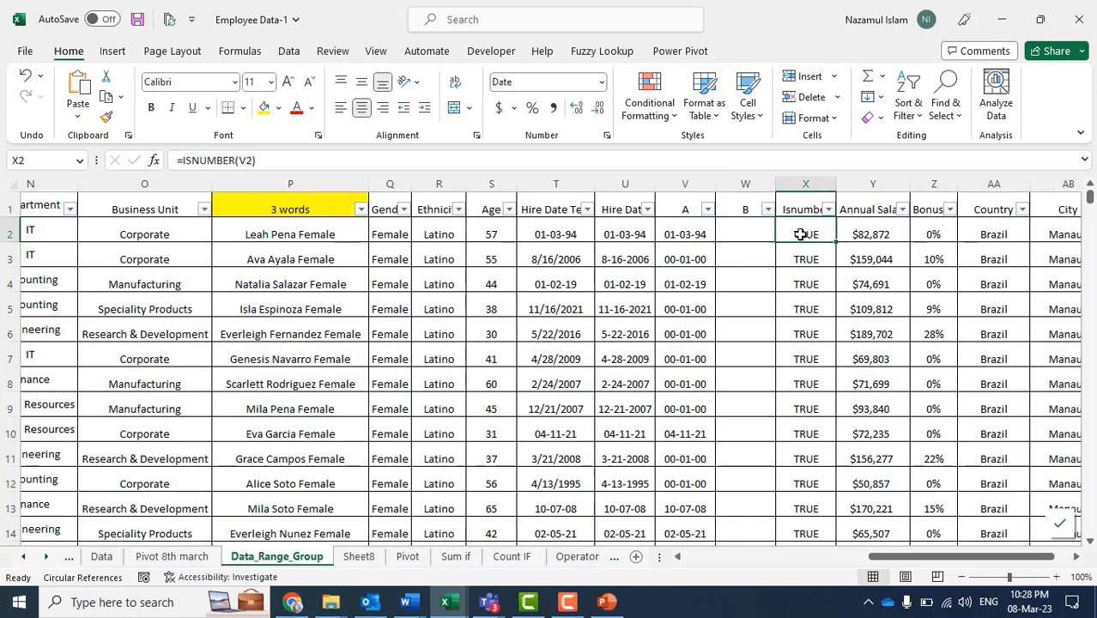
left_click(252, 161)
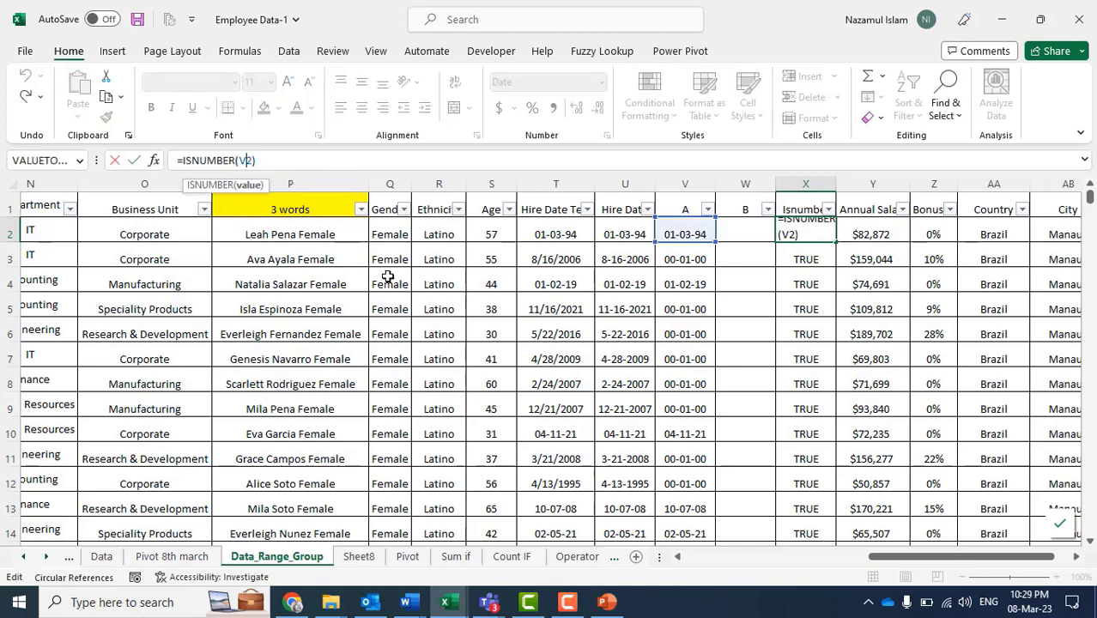
key("BackSpace")
type("T")
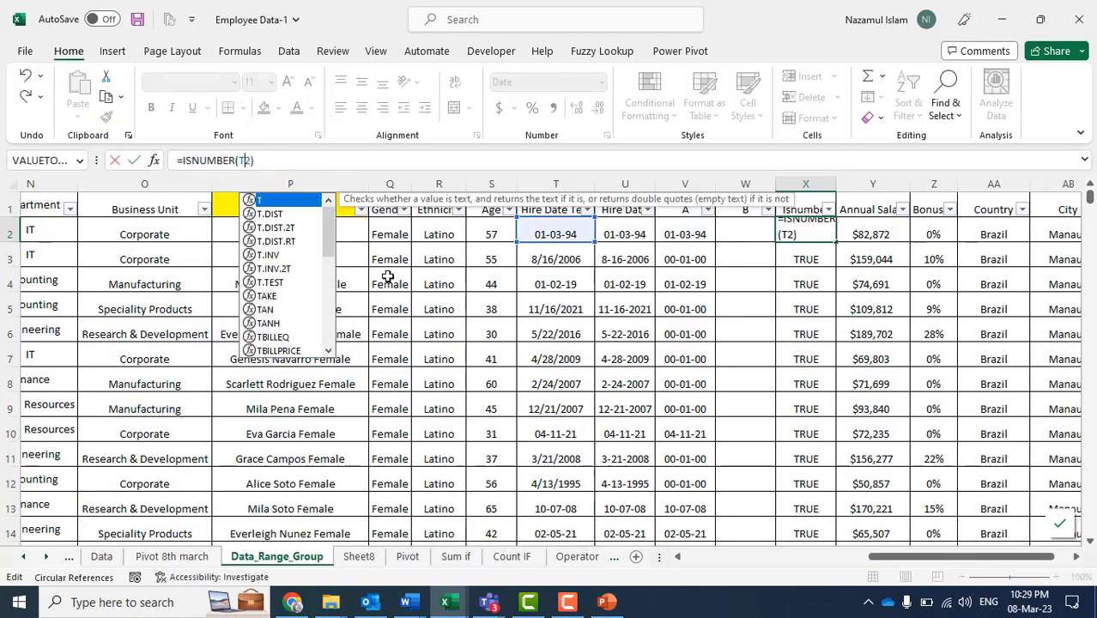
key("Return")
Fill the revised ISNUMBER formula from X2 down to the last data row, 1001.
key("Up")
key("Up")
key("Down")
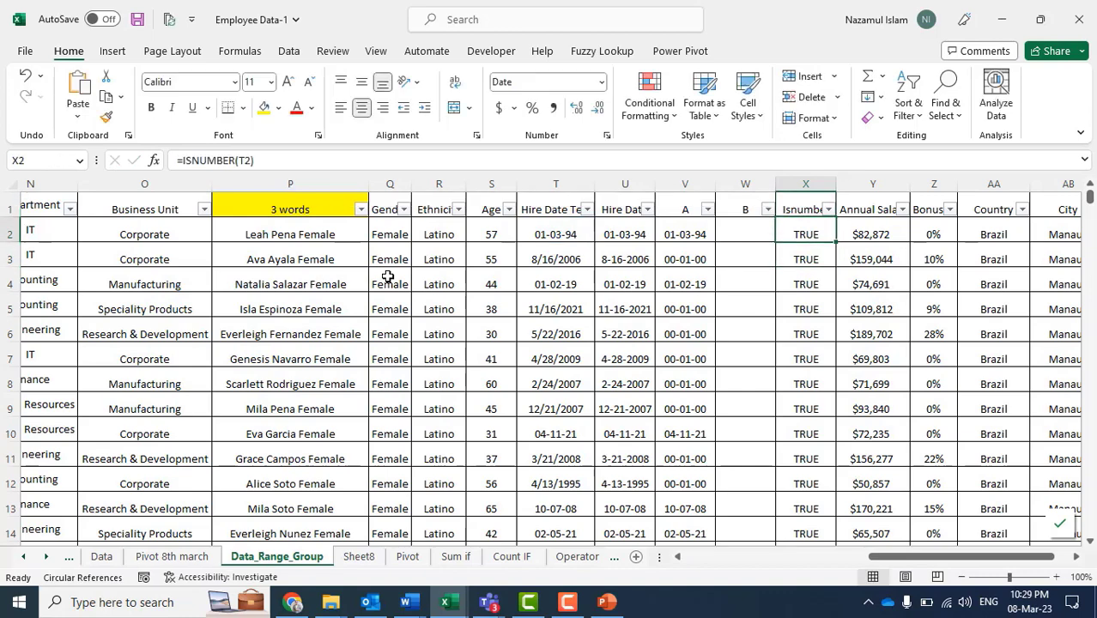
key("ctrl+shift+Down")
key("ctrl+d")
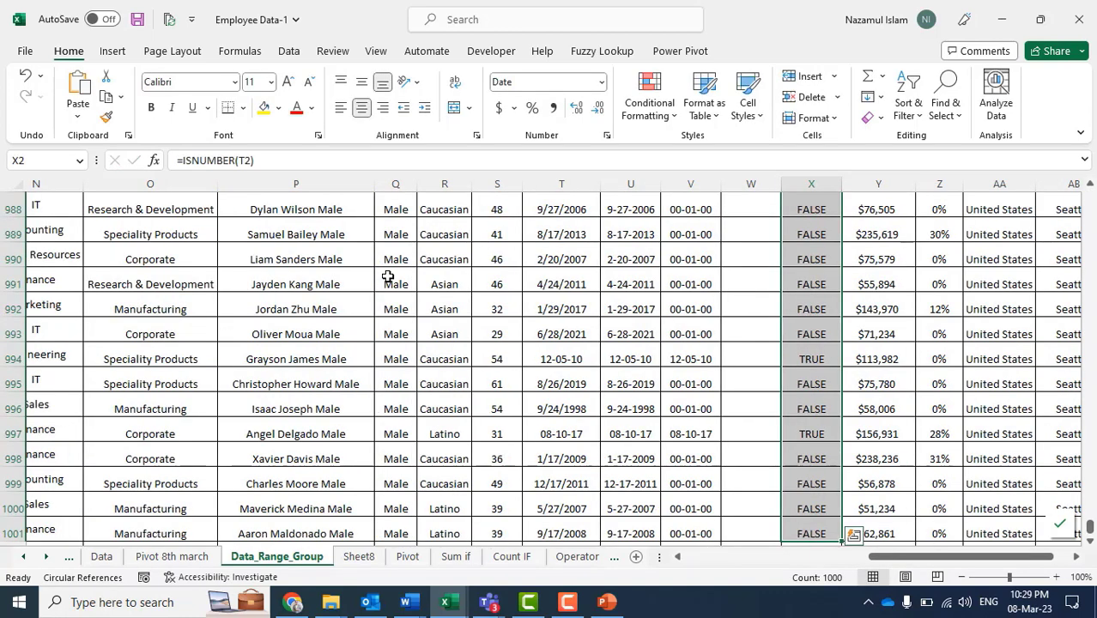
key("Up")
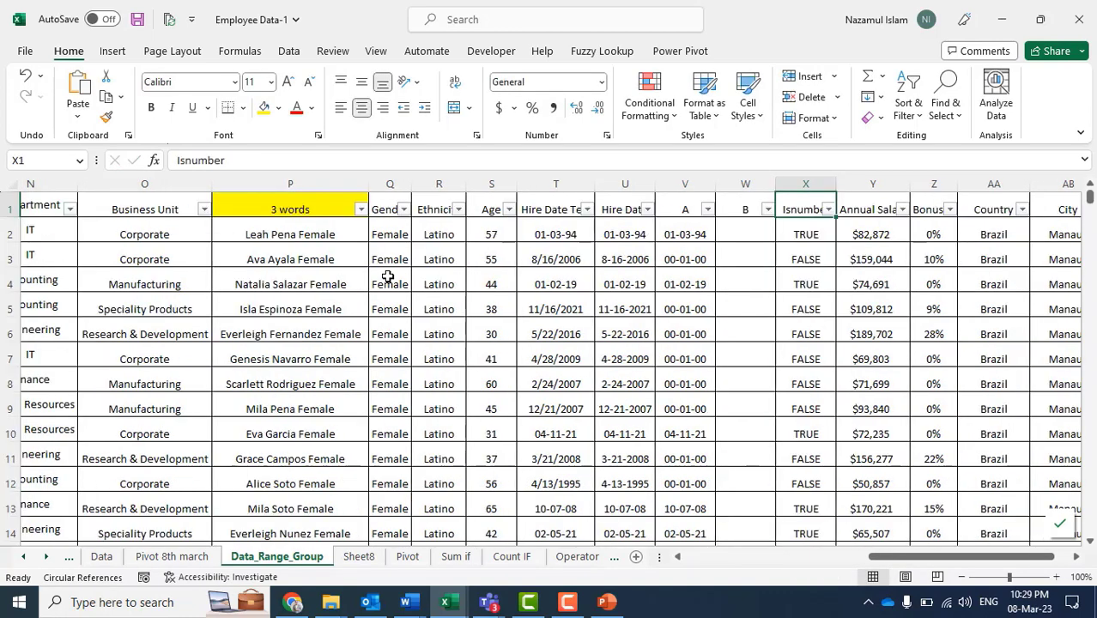
Filter the Isnumber column to show only FALSE.
left_click(828, 210)
left_click(871, 399)
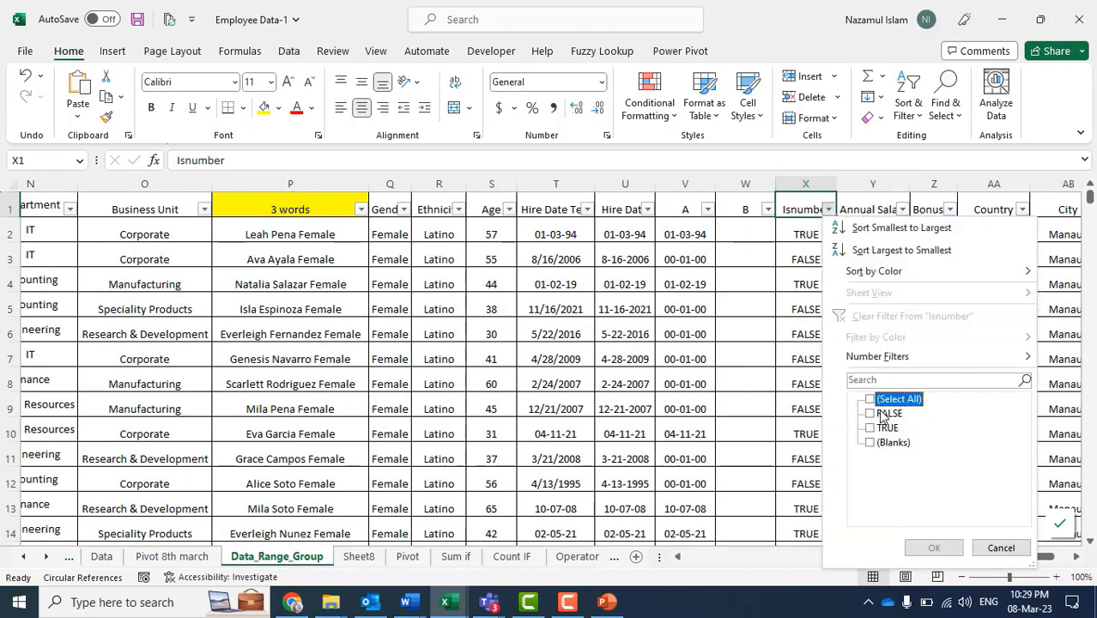
left_click(871, 413)
left_click(933, 548)
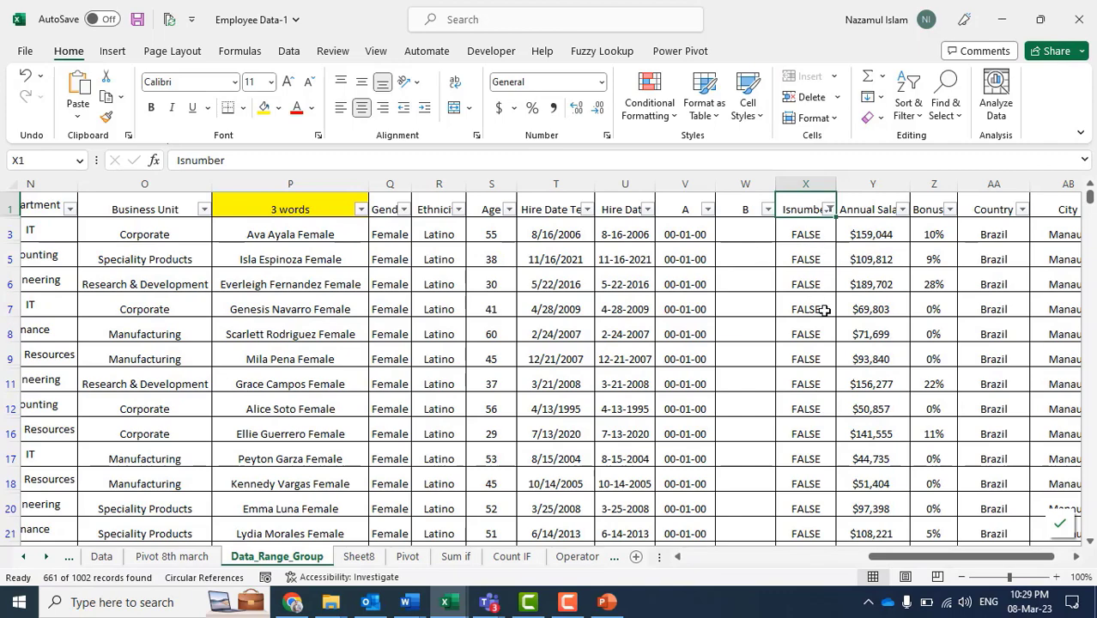
Inspect the filtered rows, checking the A column's filter values and the original date entries in column T.
scroll(779, 411, "down", 5)
scroll(779, 411, "up", 5)
left_click(697, 233)
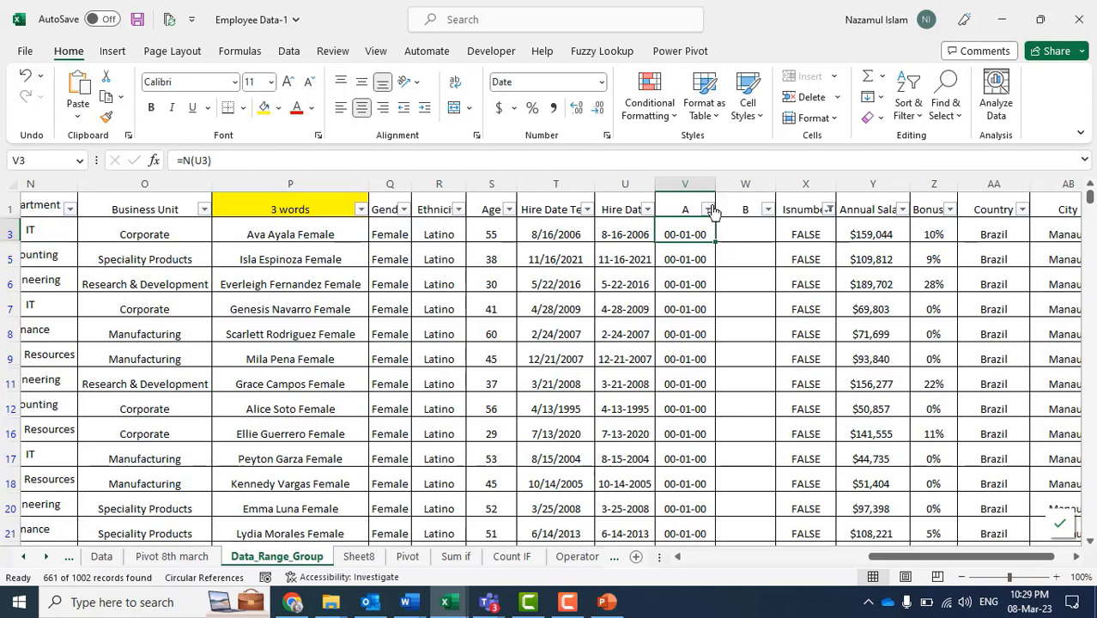
left_click(707, 209)
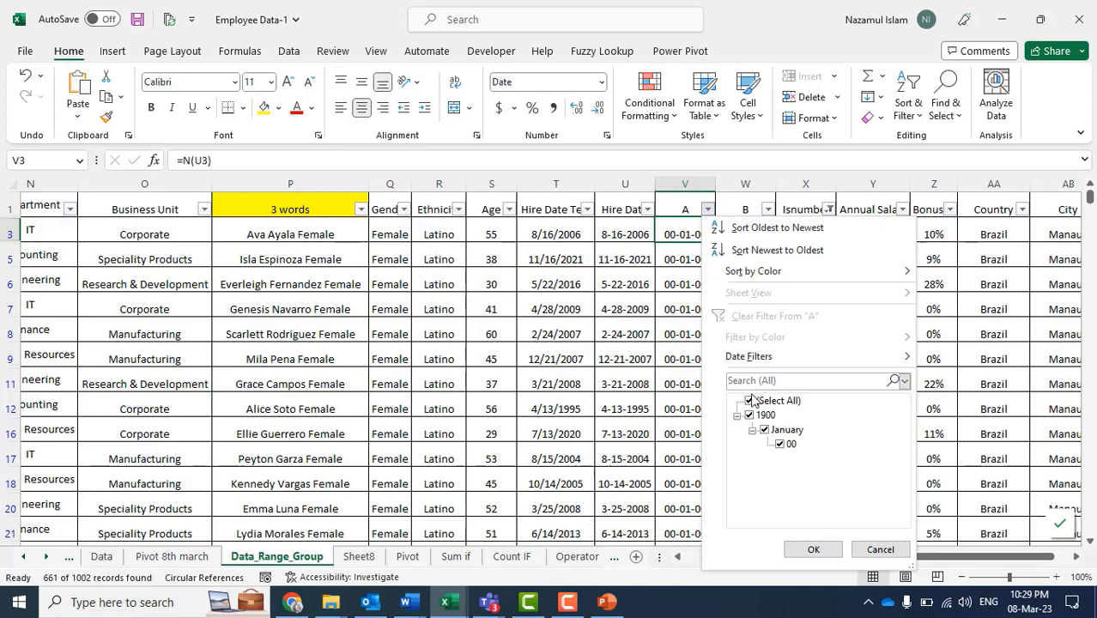
left_click(813, 549)
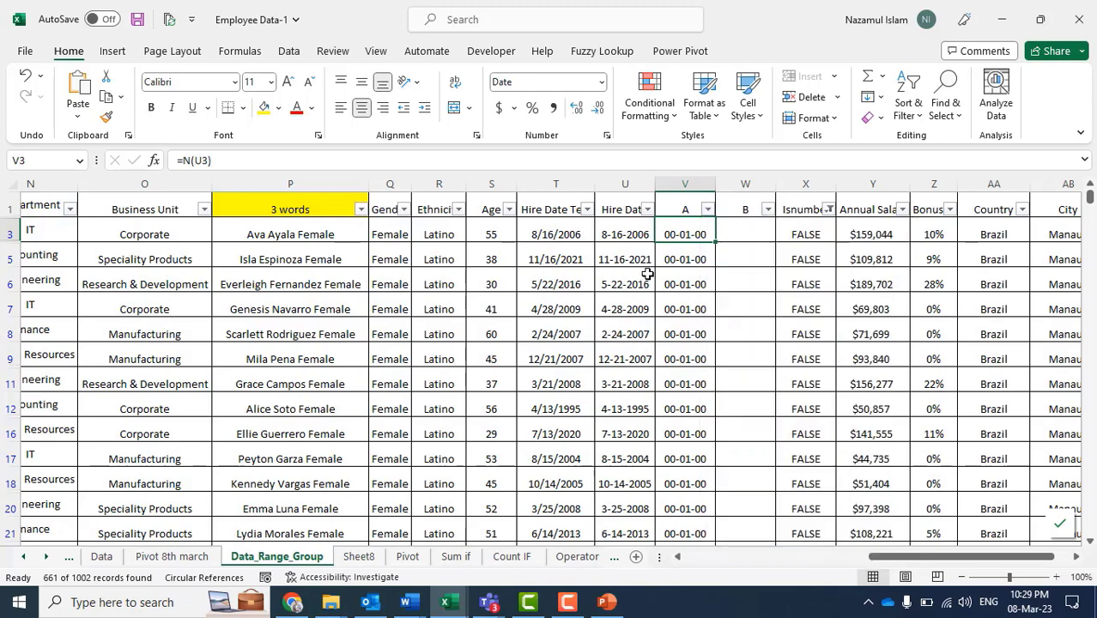
left_click(636, 230)
left_click(559, 234)
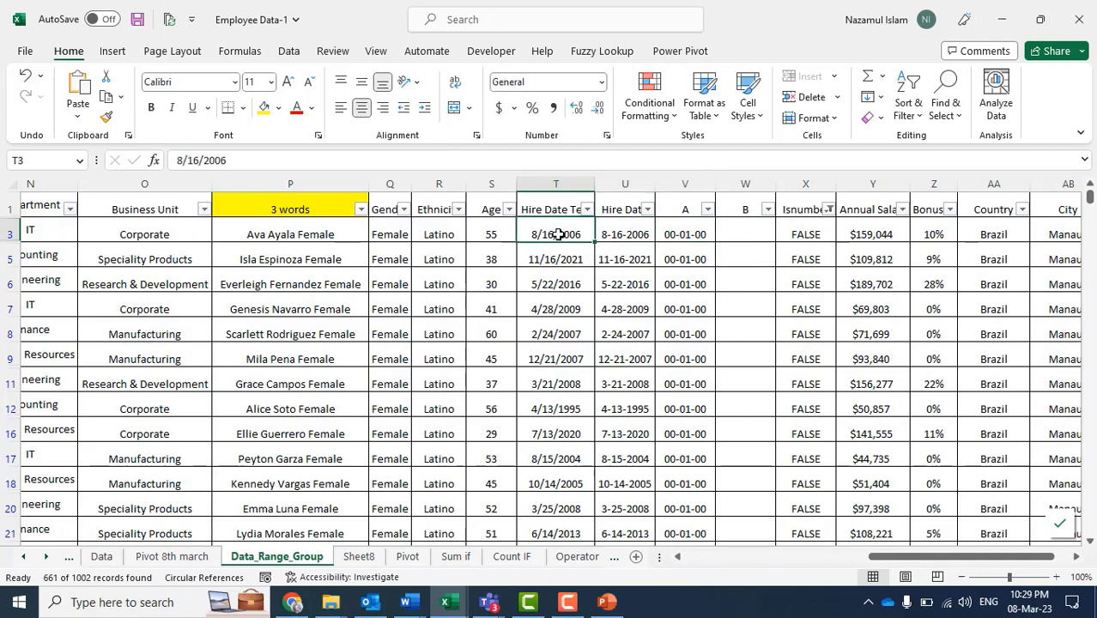
scroll(584, 318, "down", 1)
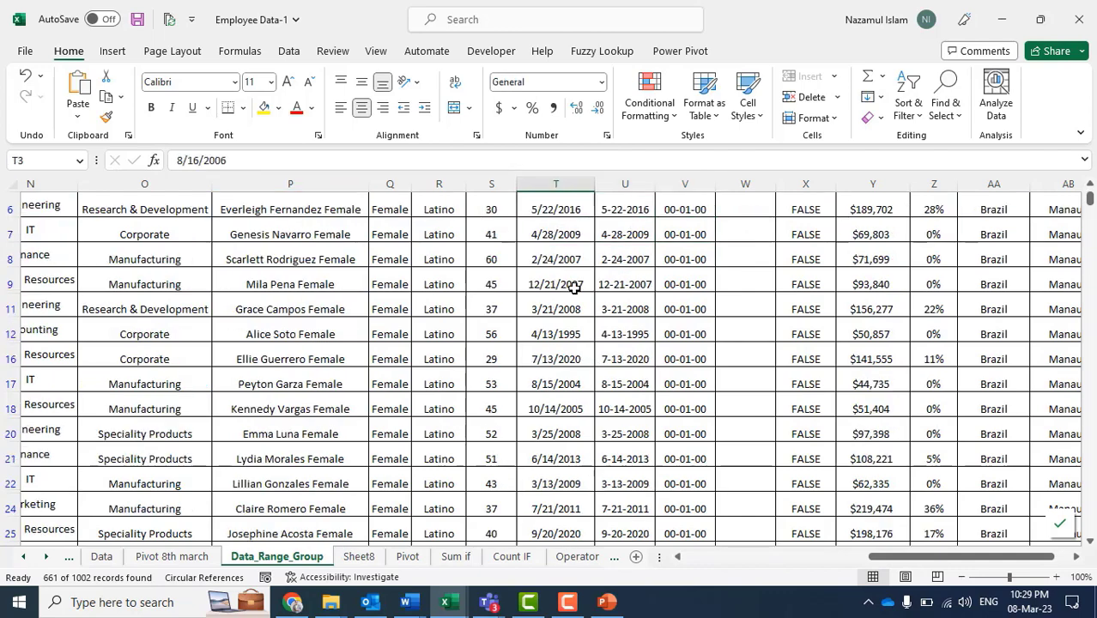
scroll(571, 289, "up", 1)
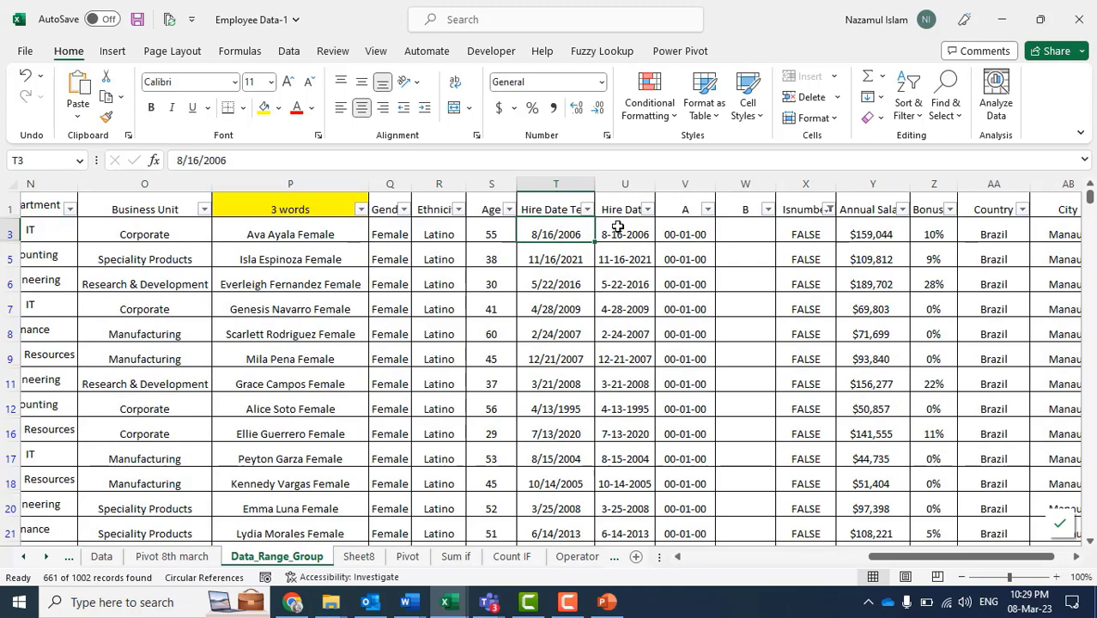
Compare the Hire Date entries in rows 3 and 6 with each other and with column T's date format.
left_click(614, 230)
left_click(559, 235)
left_click(638, 229)
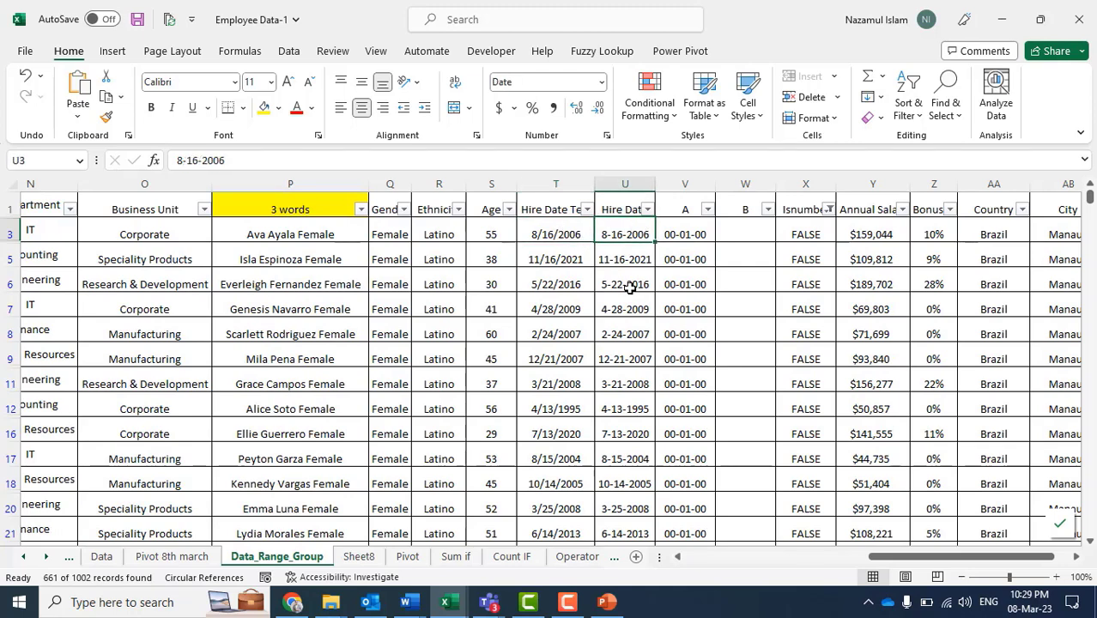
left_click(630, 287)
left_click(612, 230)
left_click(626, 282)
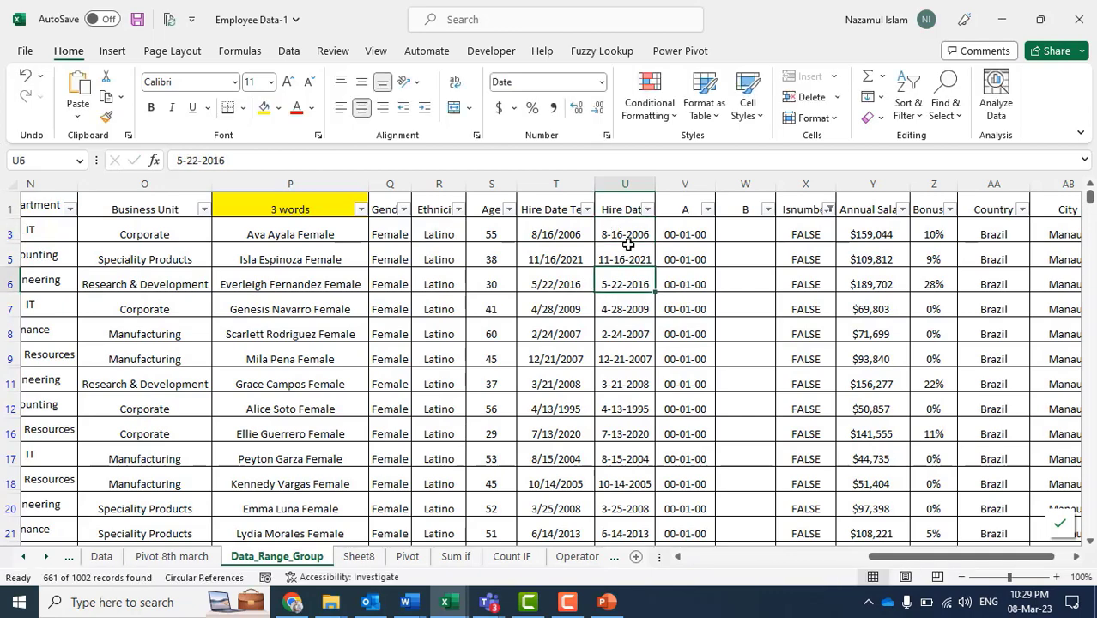
left_click(629, 232)
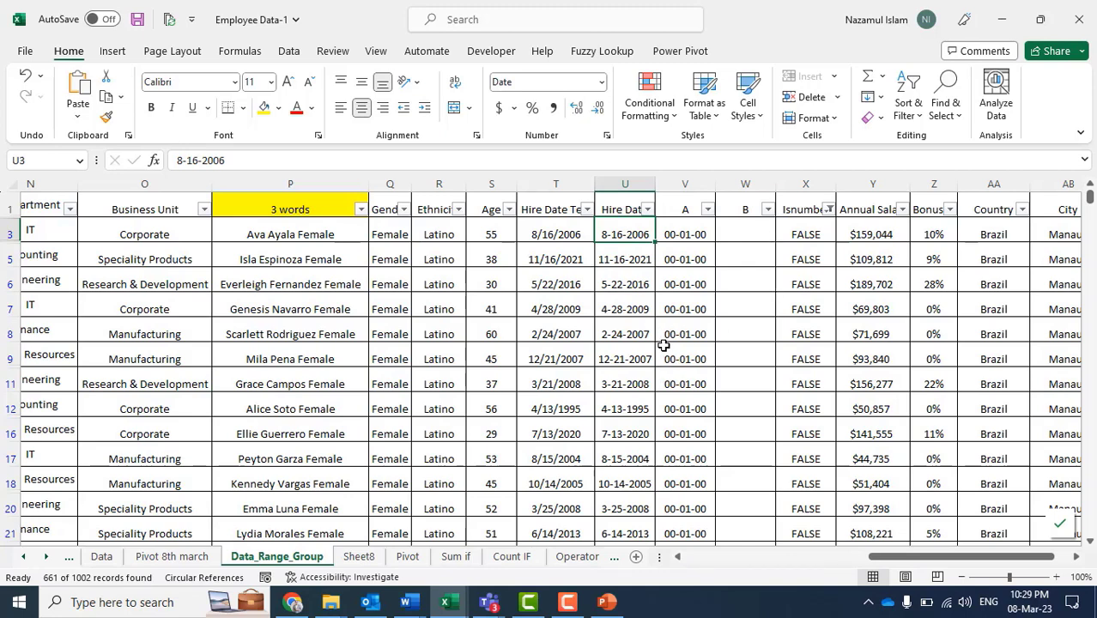
left_click(632, 283)
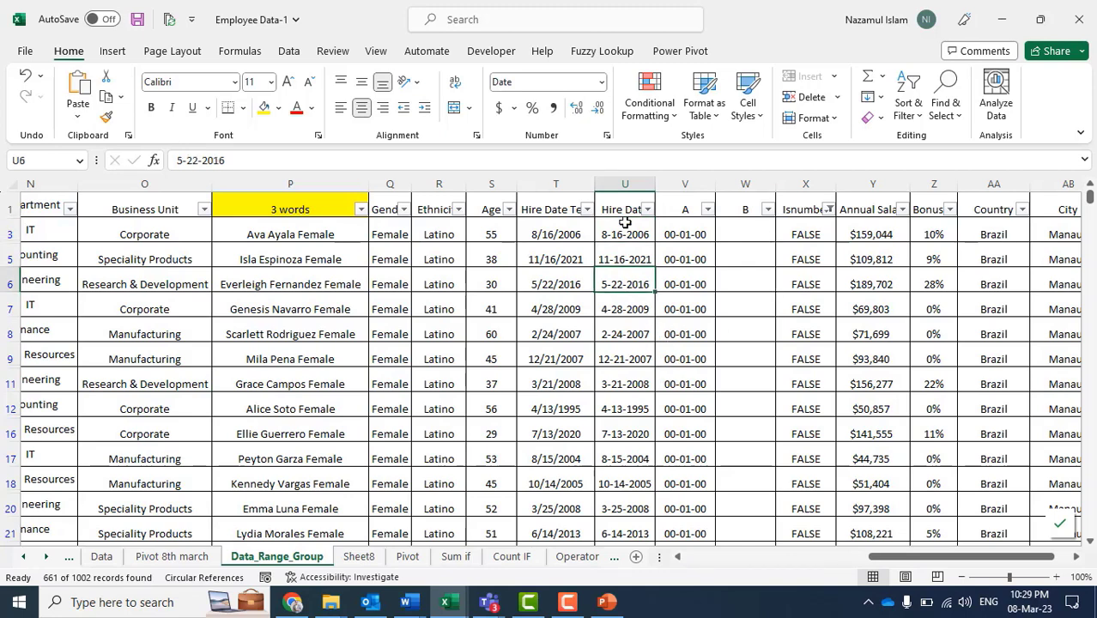
left_click(625, 223)
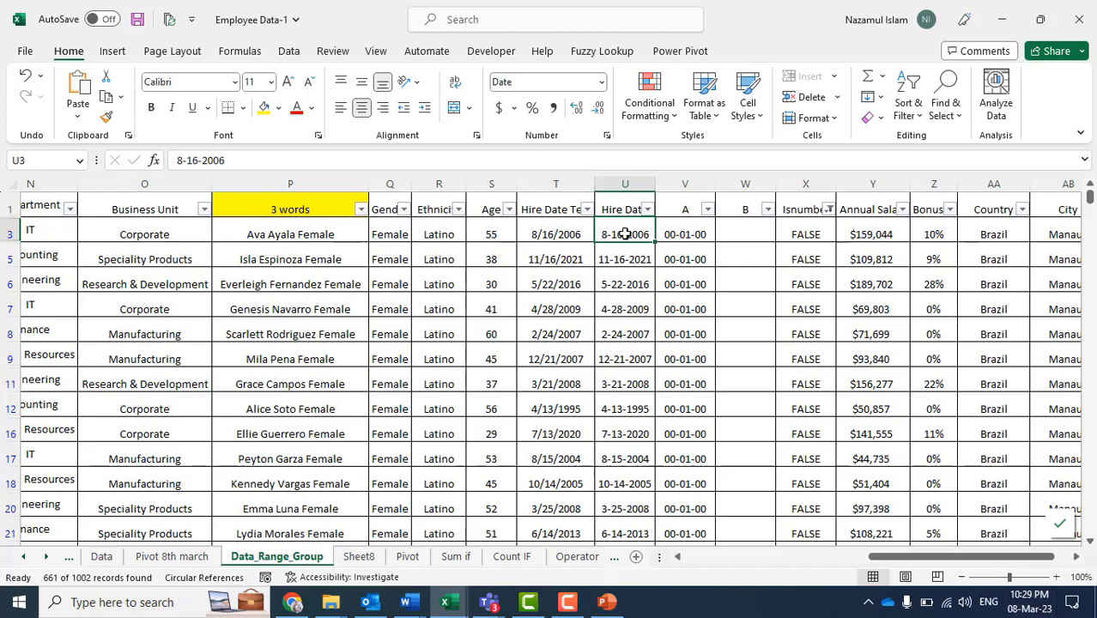
key("Down")
key("Down")
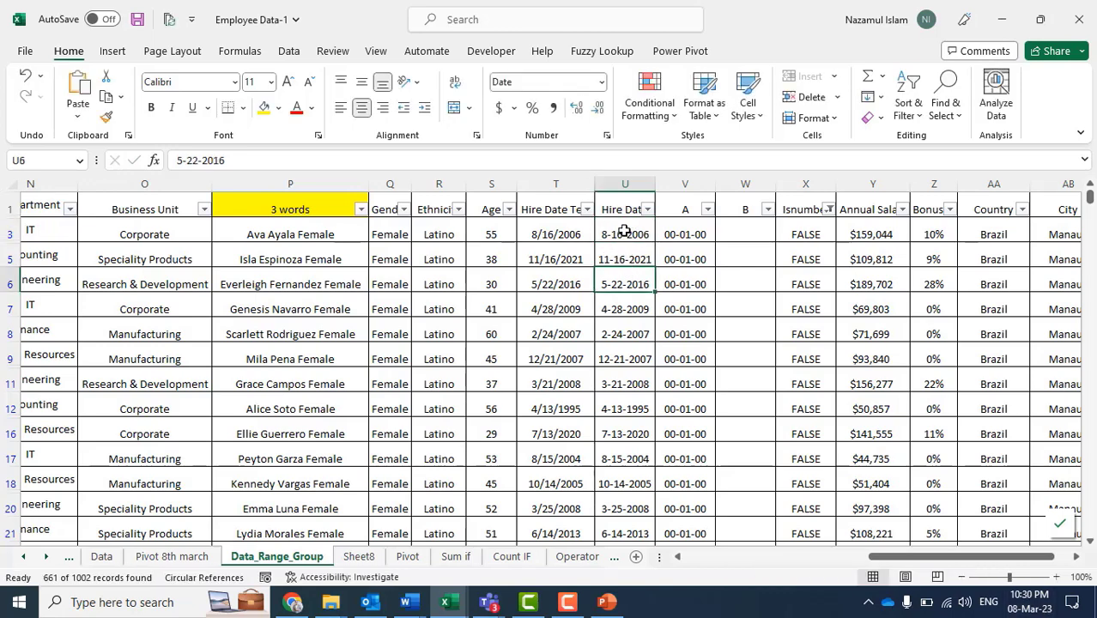
left_click(624, 231)
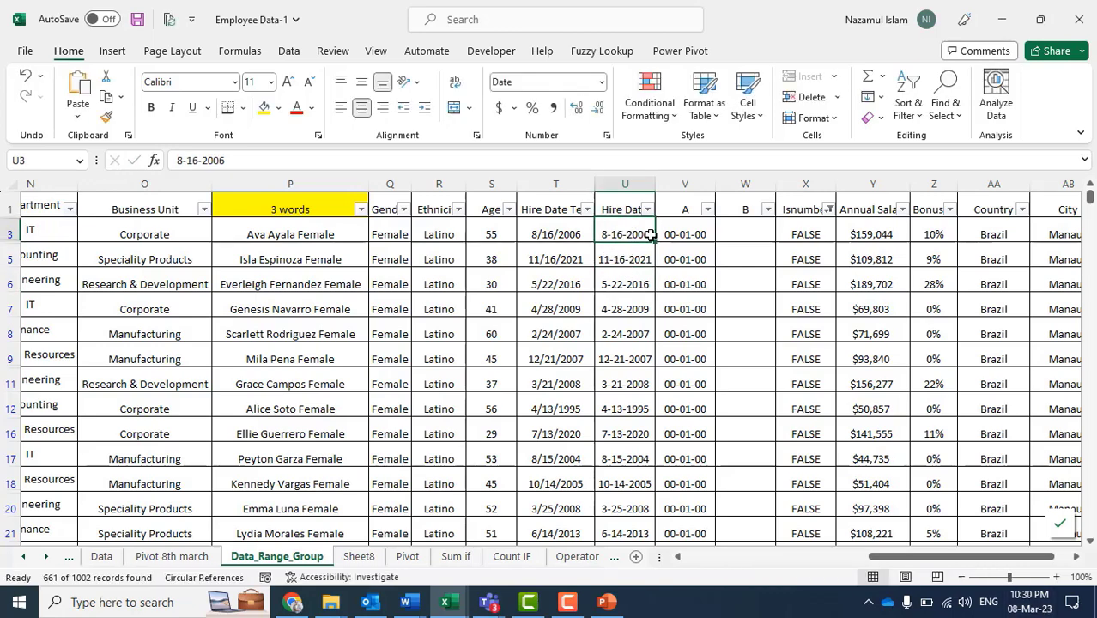
Insert a blank column before the Annual Salary column, directly after Isnumber.
left_click(736, 234)
left_click(857, 183)
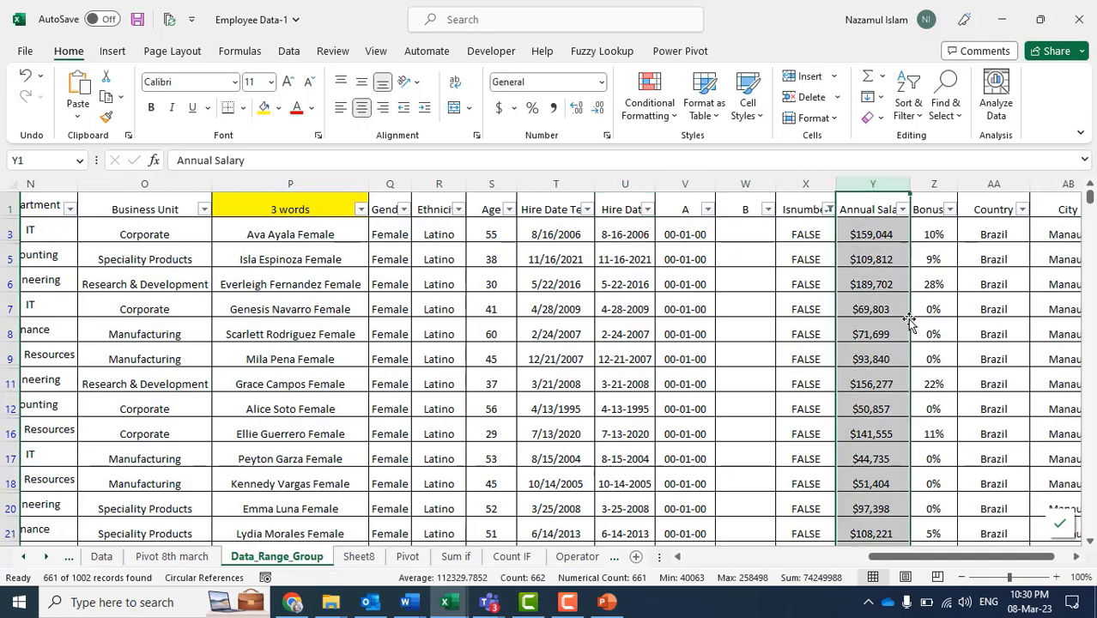
right_click(872, 182)
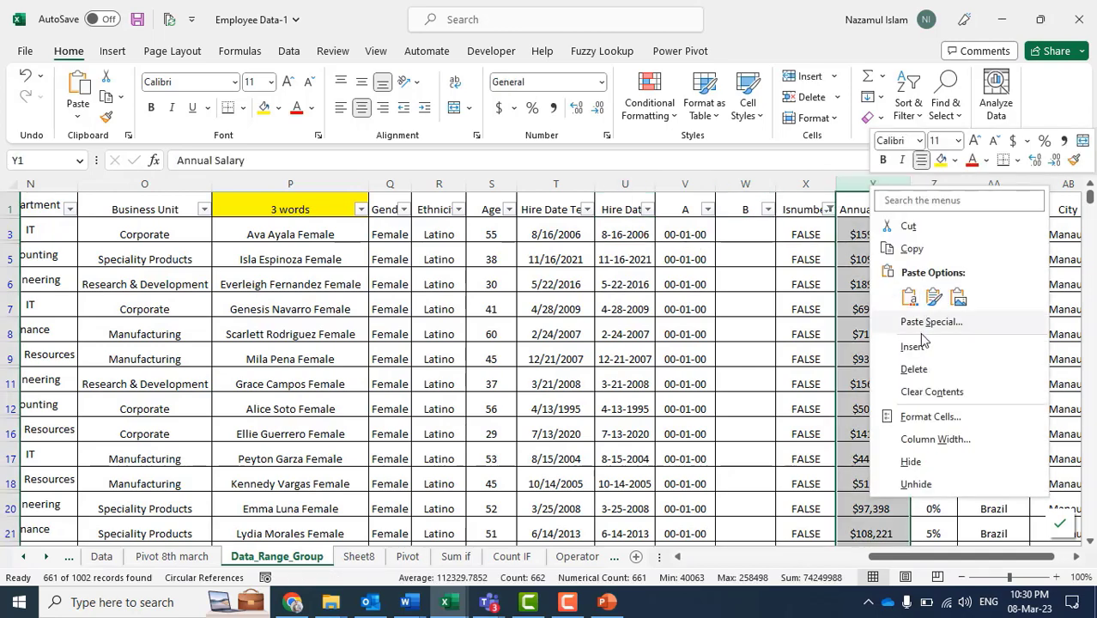
left_click(913, 346)
left_click(869, 232)
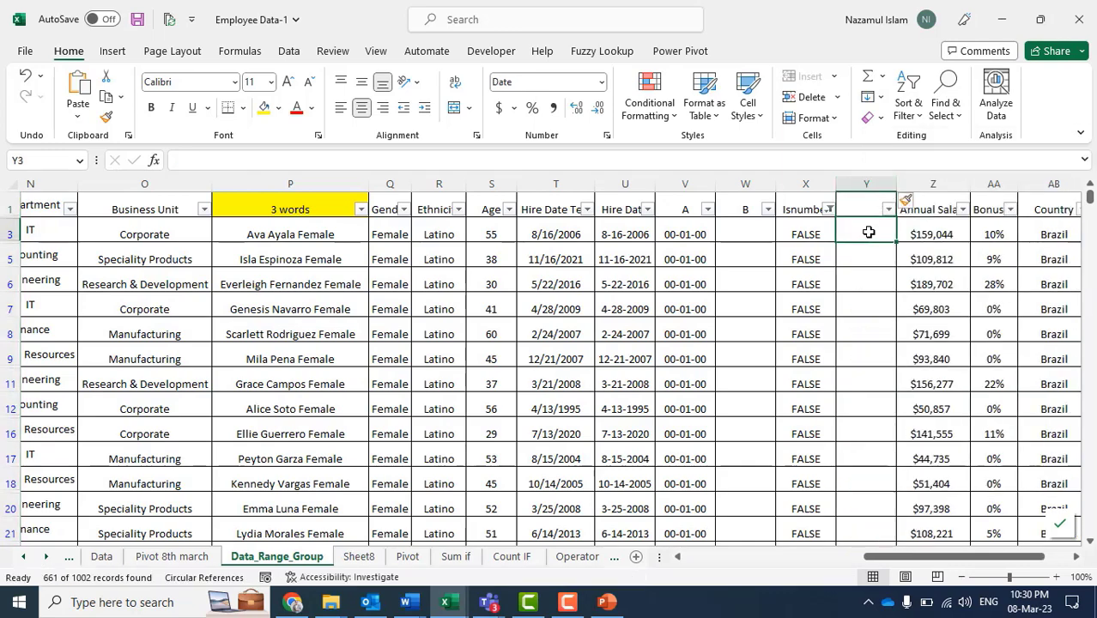
double_click(868, 232)
type("=")
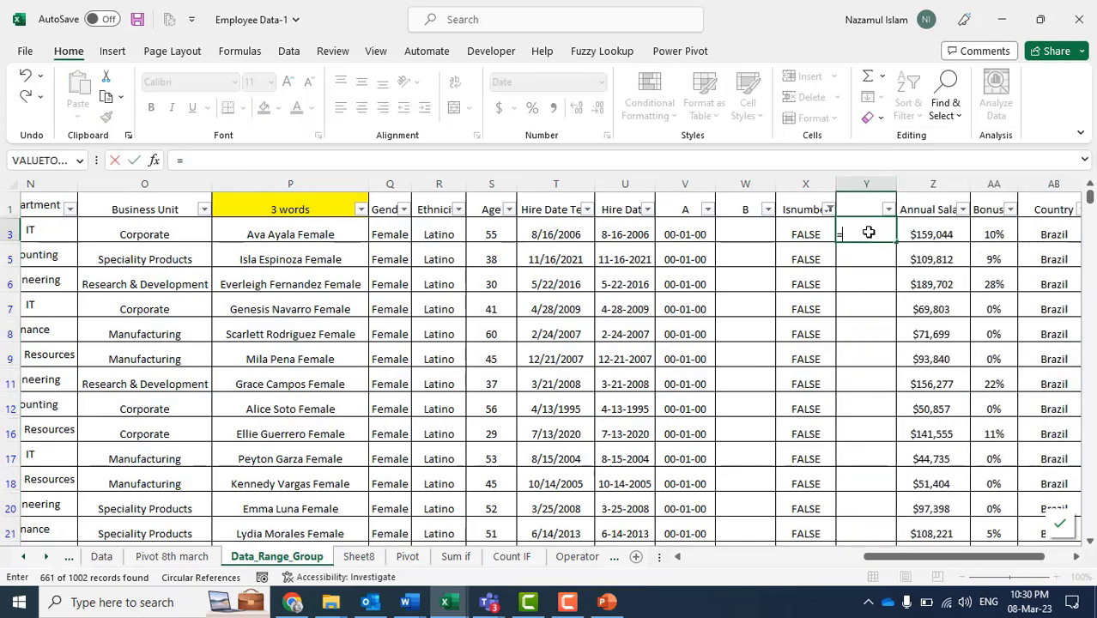
type("d")
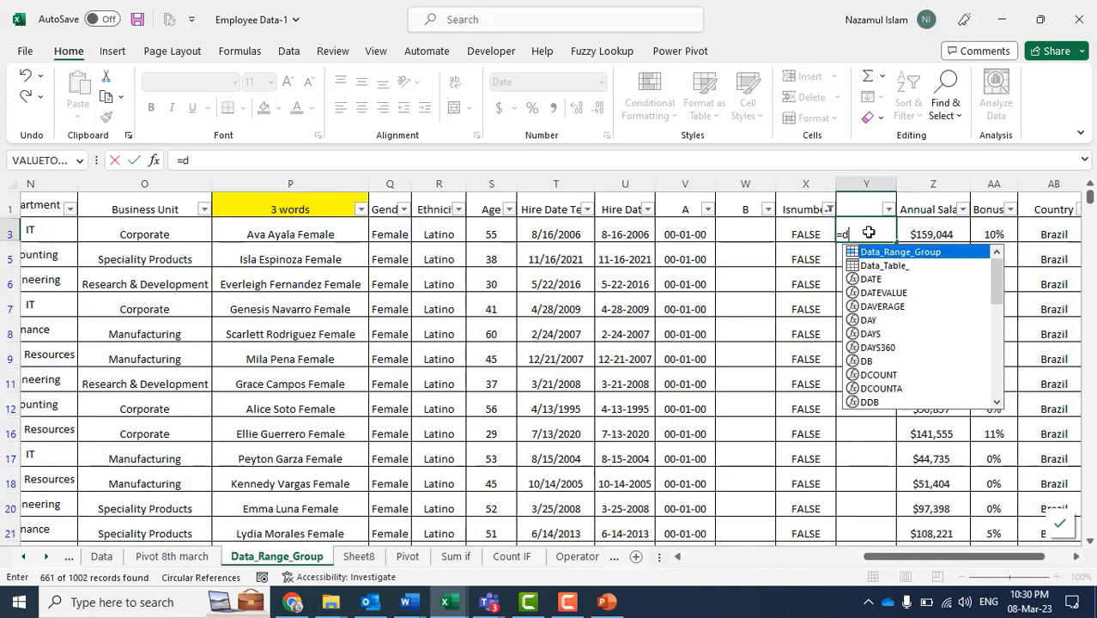
type("a")
key("Down")
key("Down")
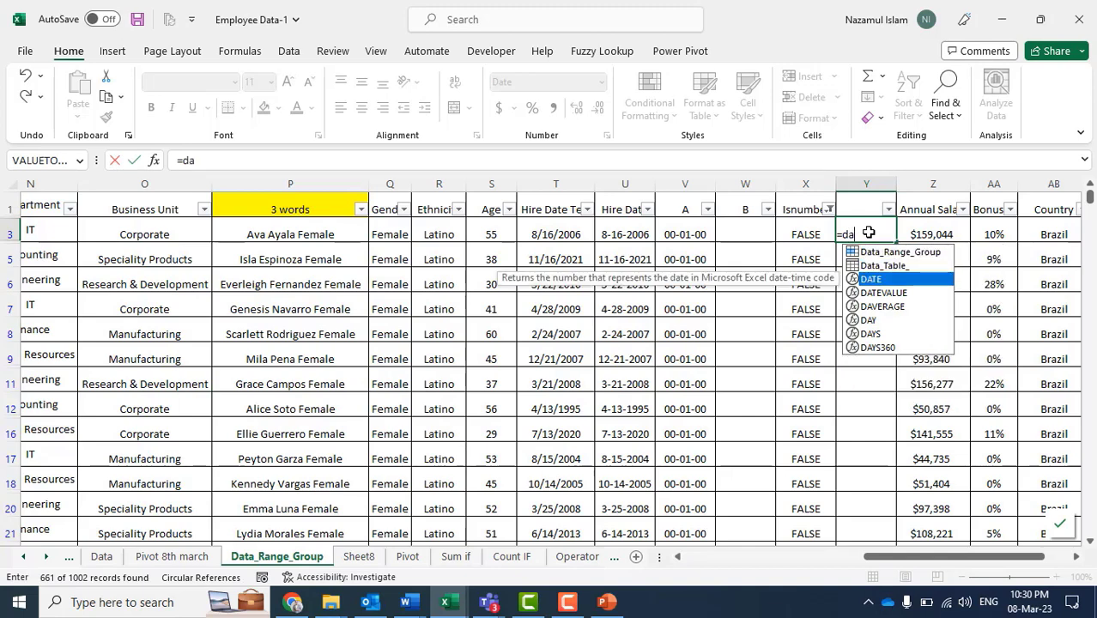
key("Tab")
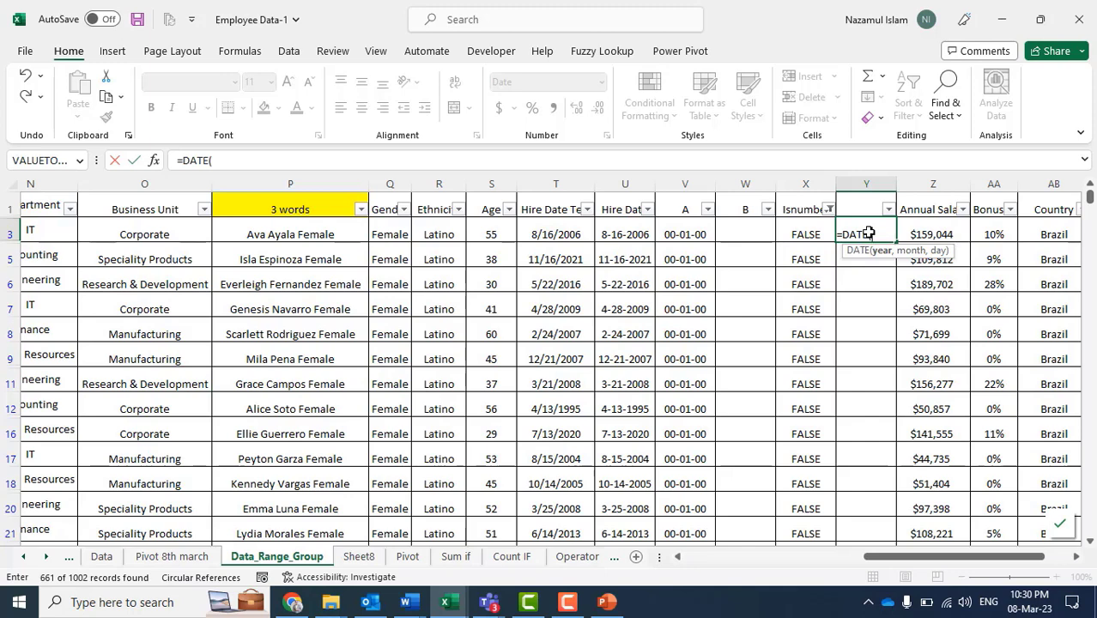
key("Escape")
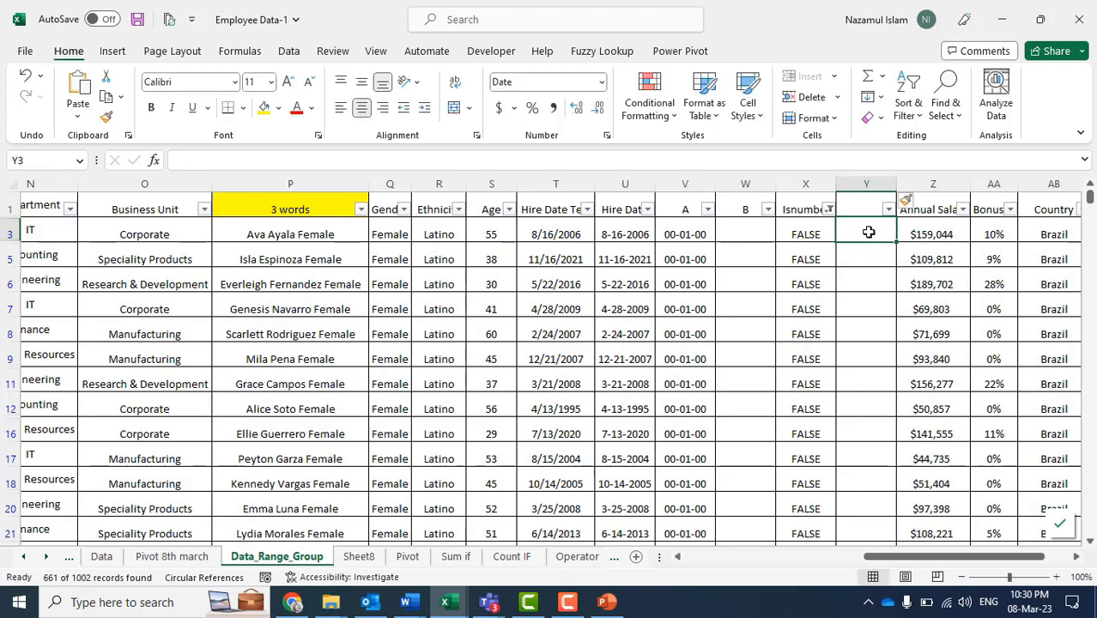
Try converting the text hire date with the formula =DATEVALUE(T3) in cell Y3.
type("=d")
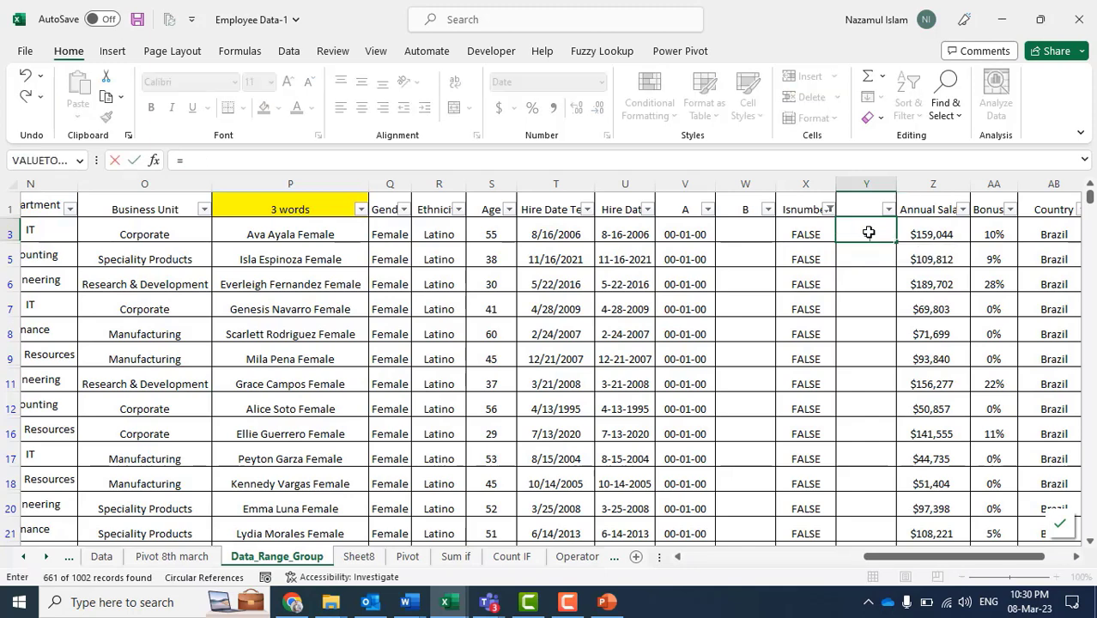
key("Down")
key("Down")
key("Down")
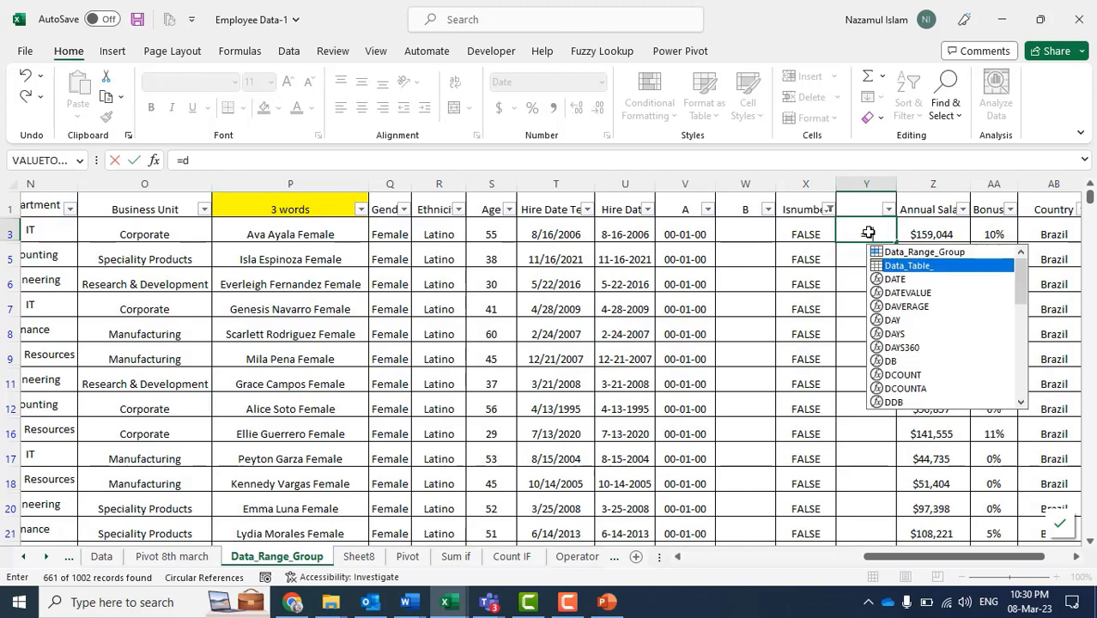
key("Tab")
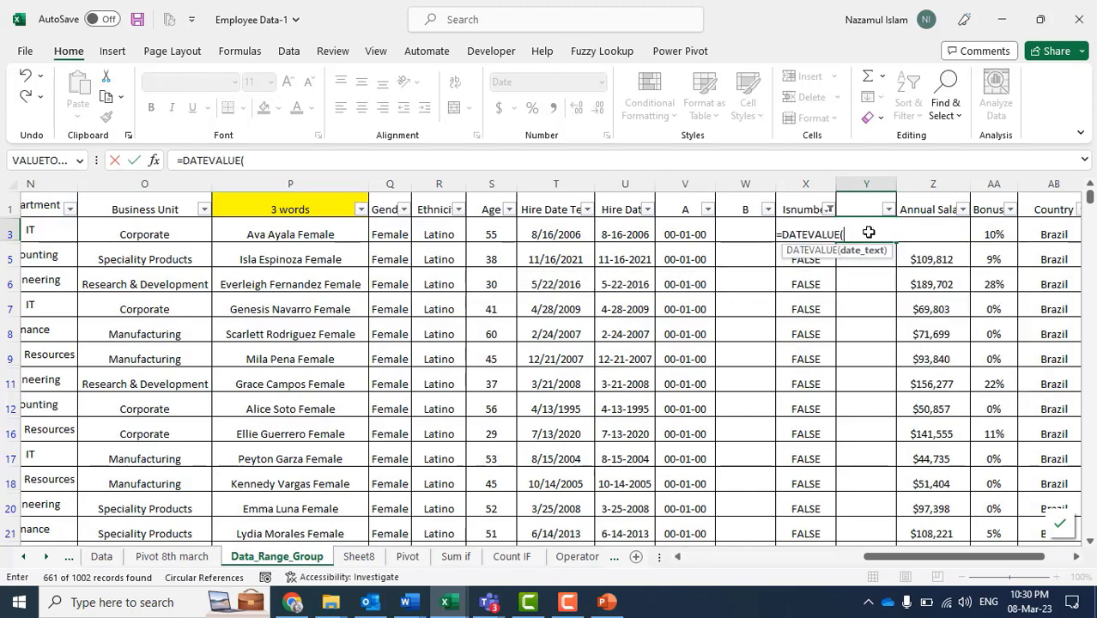
key("Left")
key("Left")
key("Left")
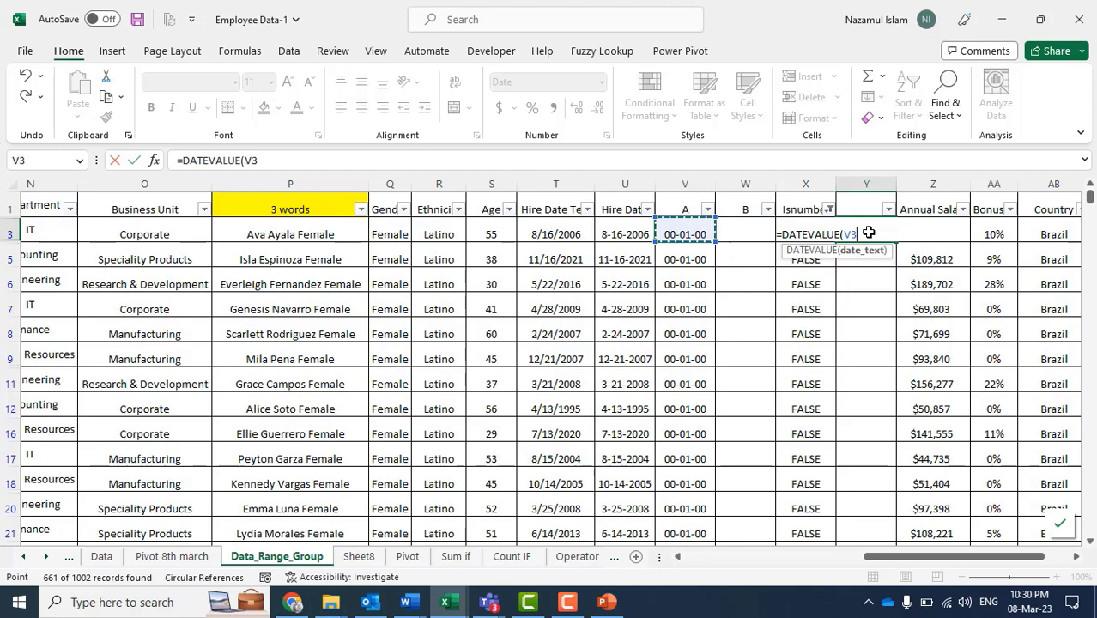
key("Left")
key("Left")
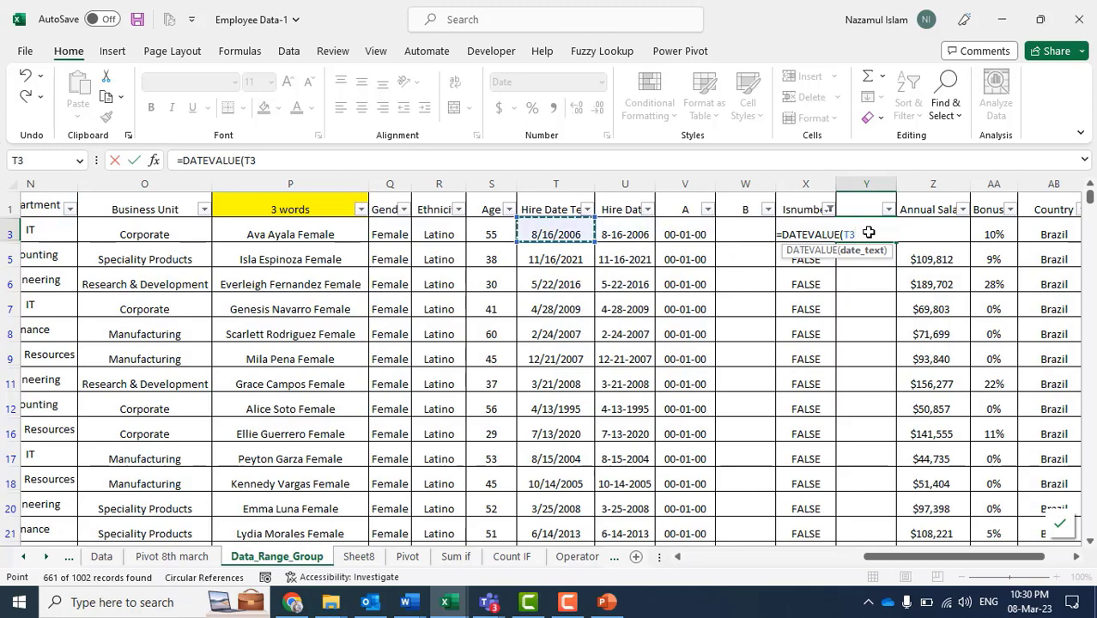
key("Return")
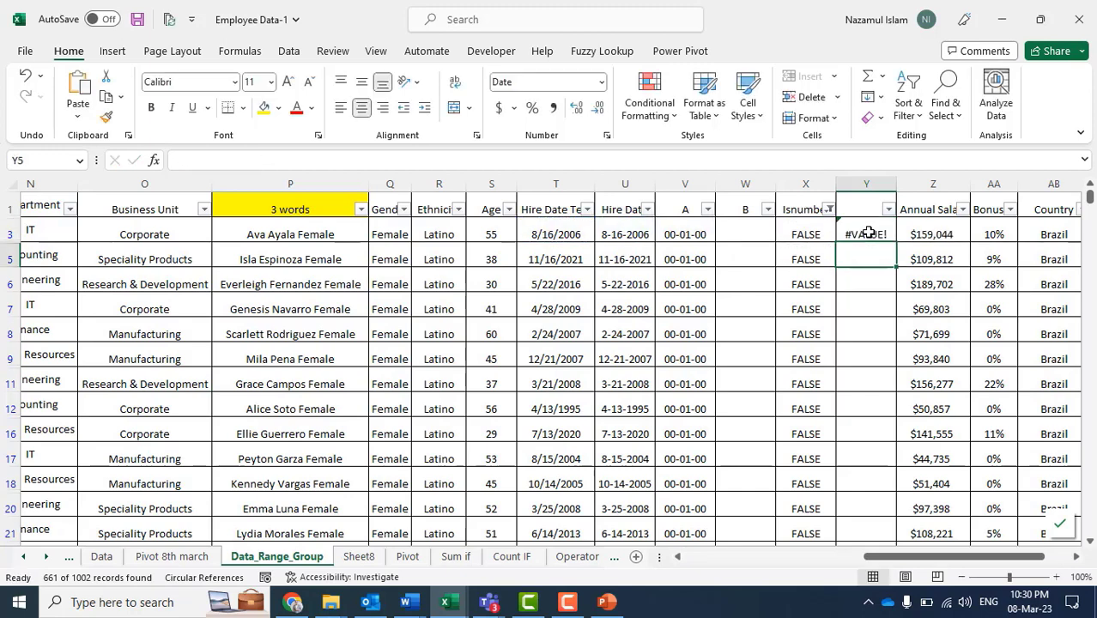
Clear the filter on the Isnumber column so all rows are shown again.
left_click(869, 232)
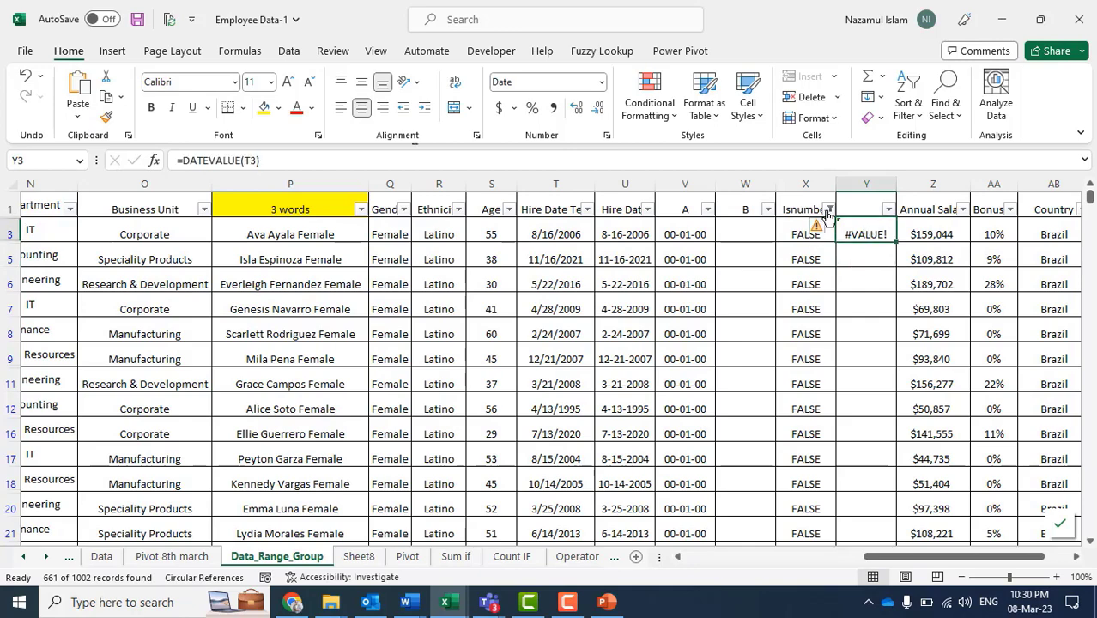
left_click(829, 209)
left_click(876, 316)
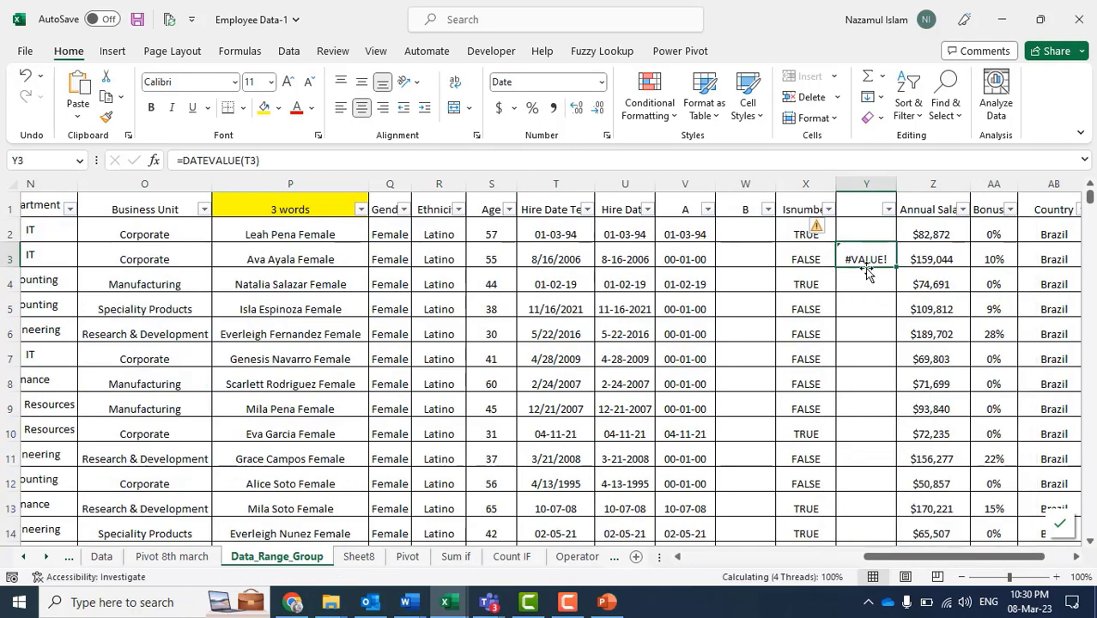
Move the DATEVALUE formula from Y3 to Y2 and check which cell it refers to.
left_click_drag(873, 246, 876, 240)
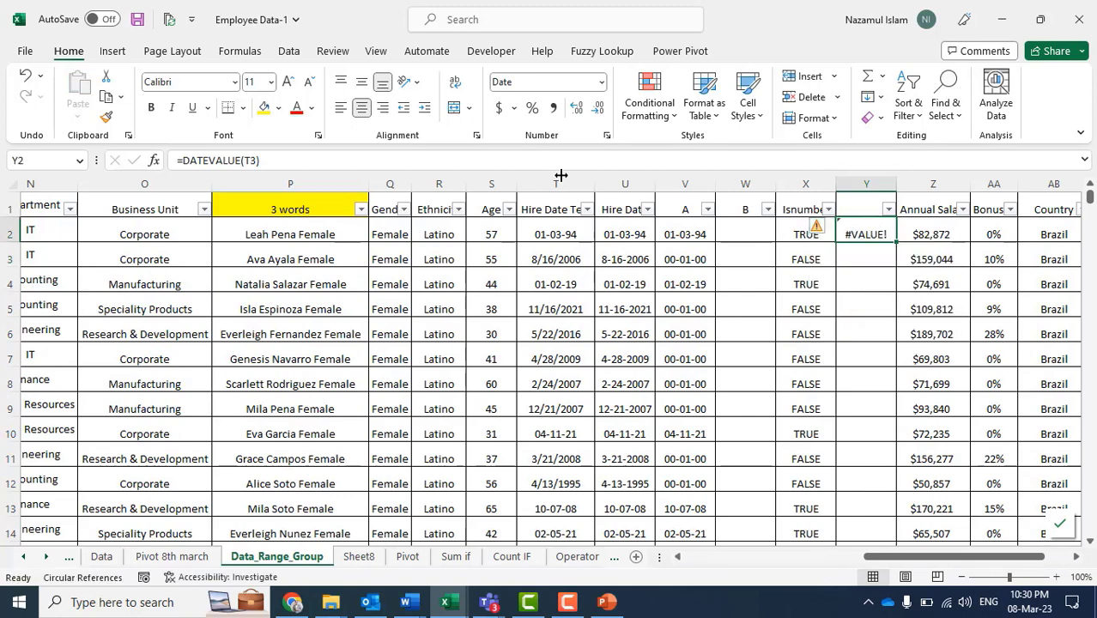
left_click(341, 161)
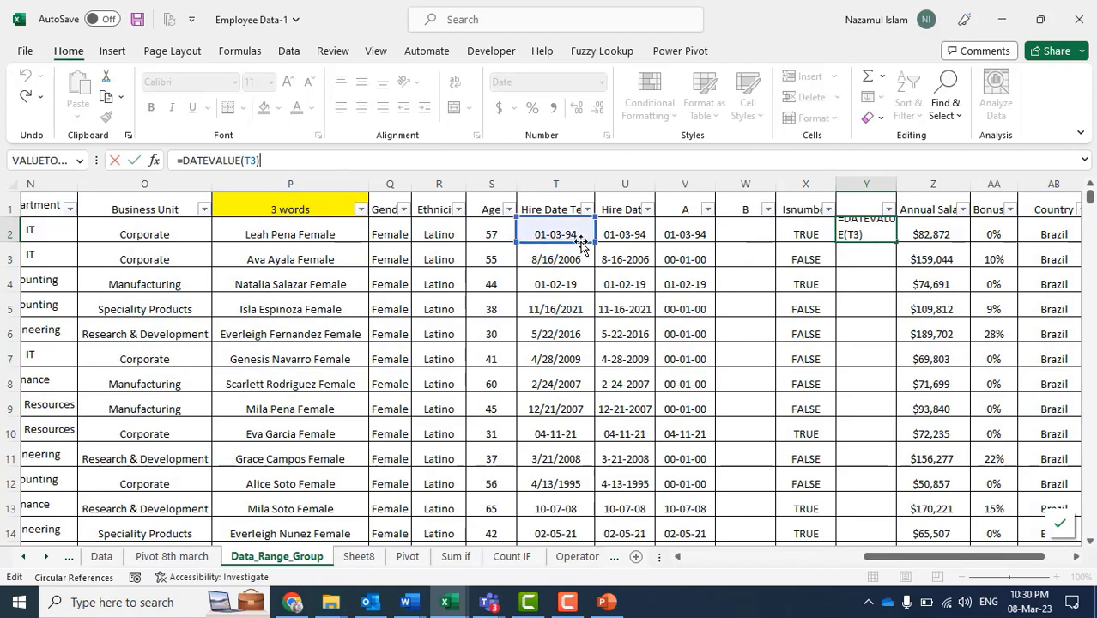
key("Return")
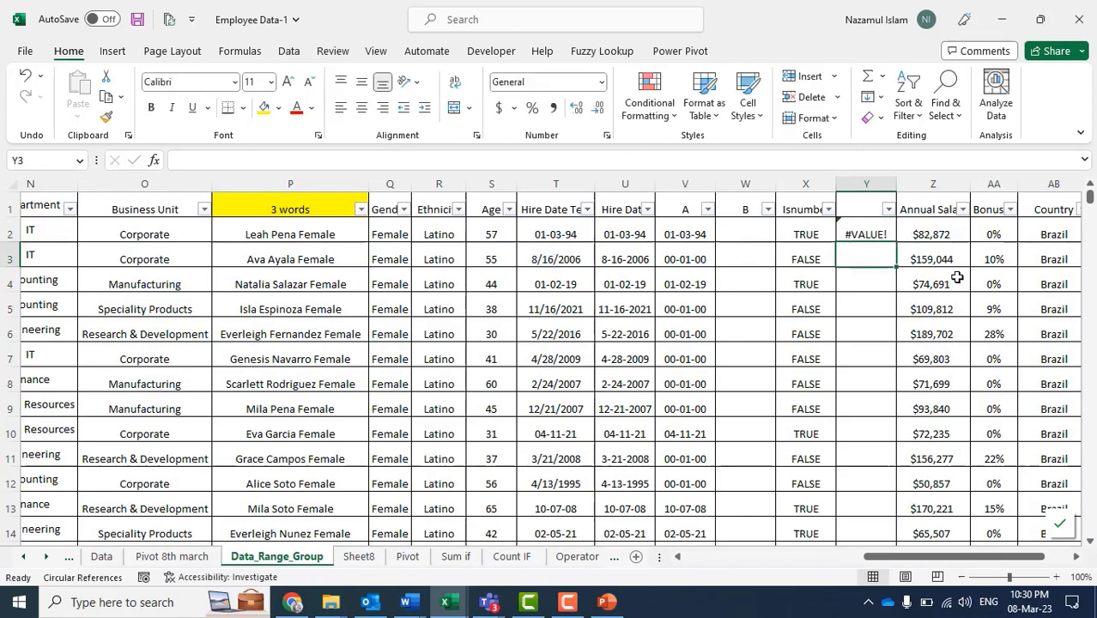
Replace the formula in Y2 with one that uses the VALUE function.
left_click(846, 234)
type("=valu")
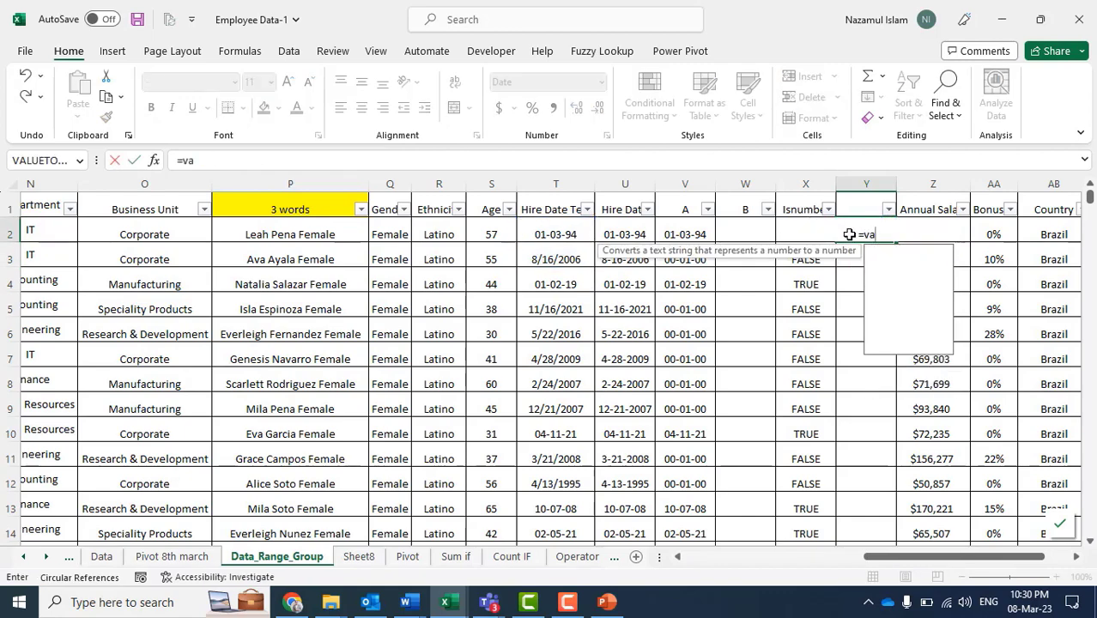
Try converting the hire date text with =DATEVALUE(T2) in cell Y2, and clear the cell again.
key("BackSpace")
key("BackSpace")
key("BackSpace")
key("BackSpace")
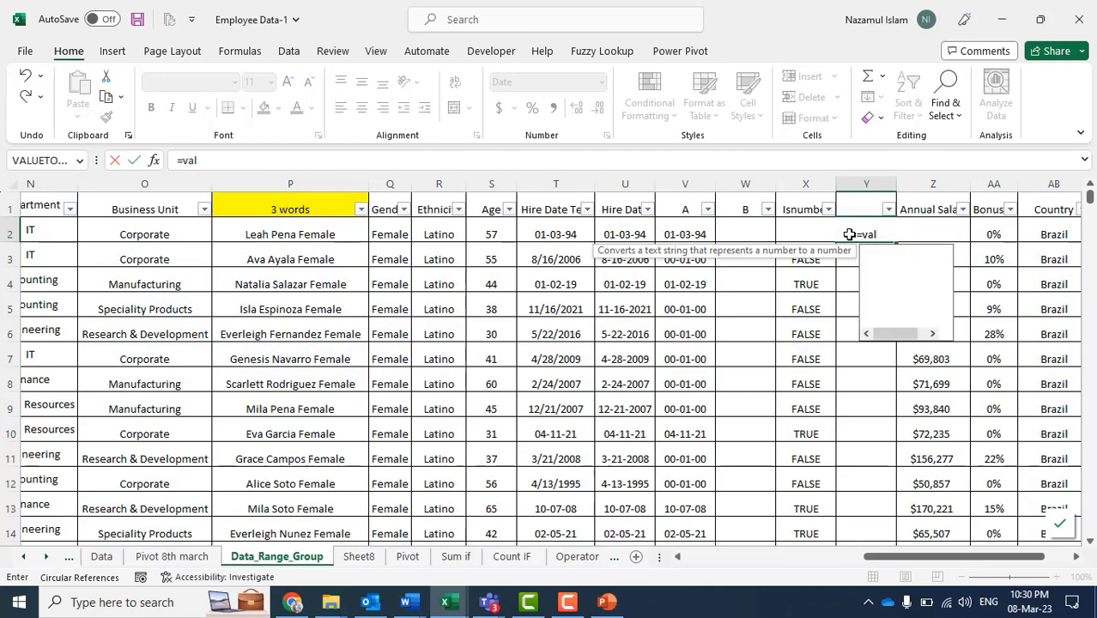
type("date")
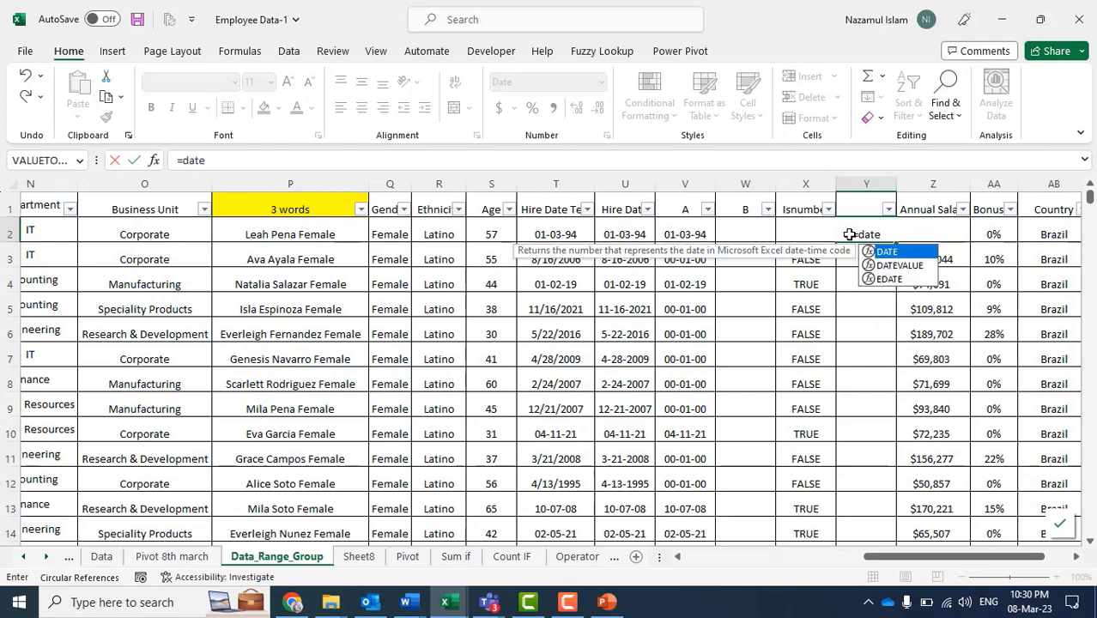
key("Down")
key("Tab")
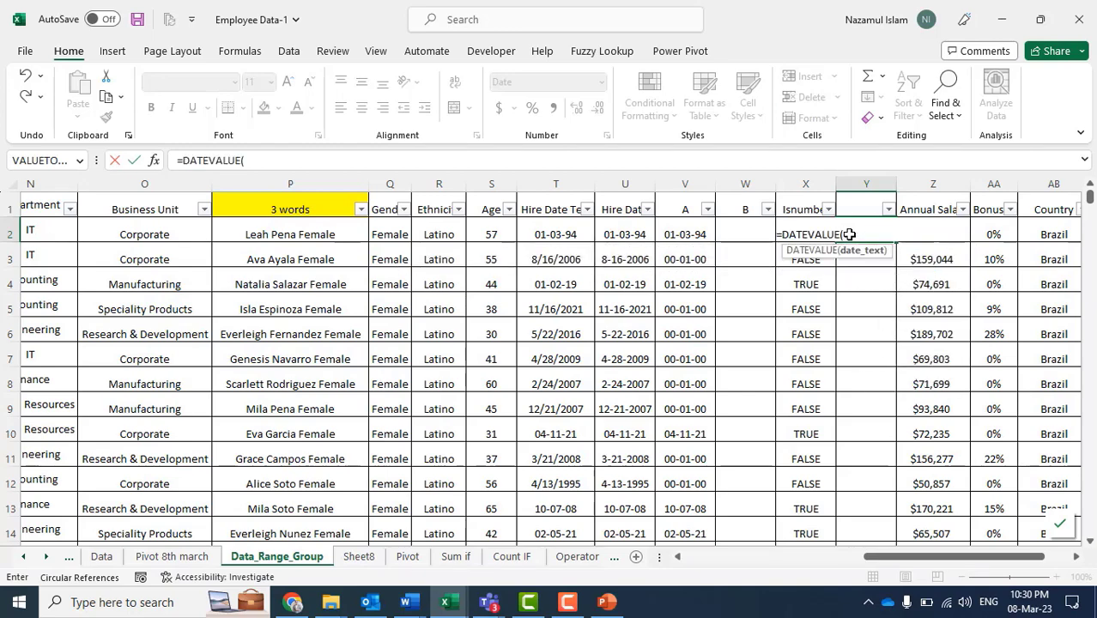
key("Left")
key("Left")
key("Left")
key("Left")
key("Left")
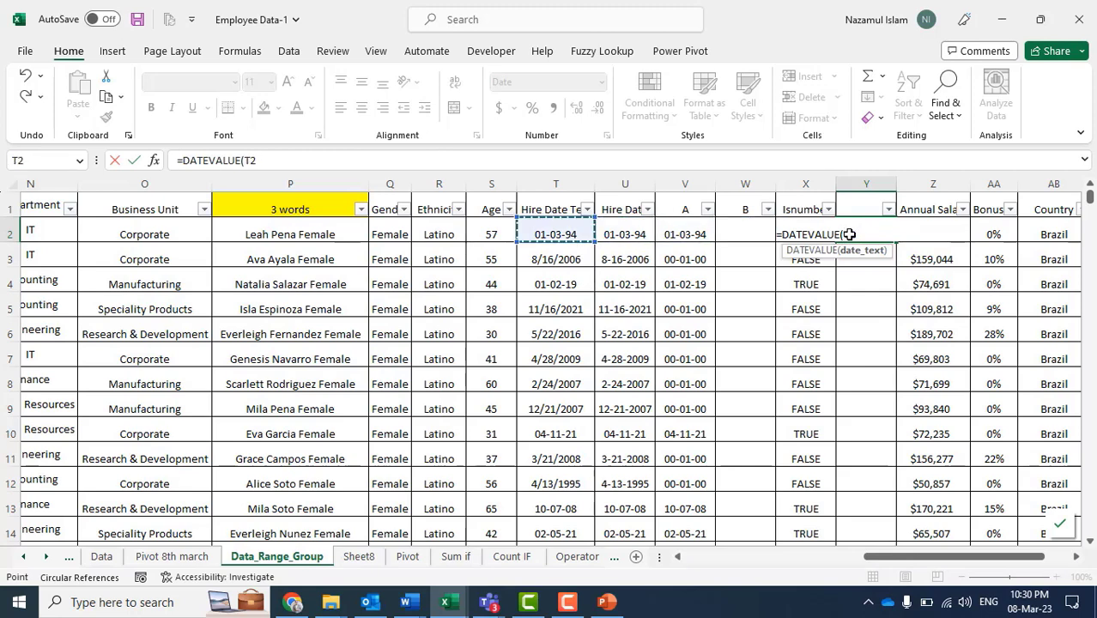
type(")")
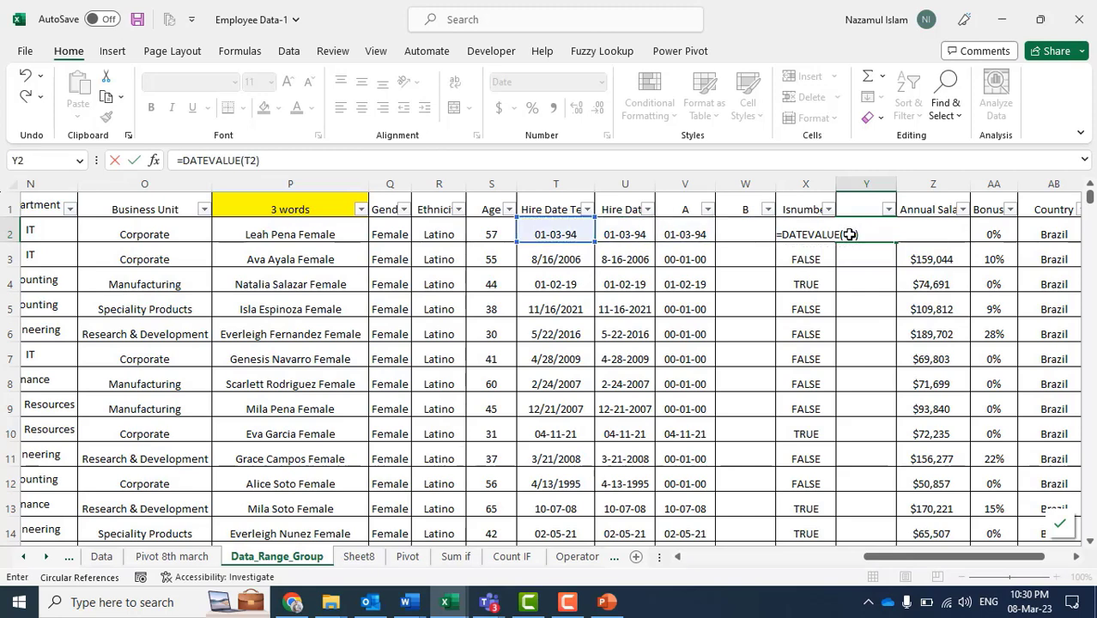
key("Return")
left_click(874, 227)
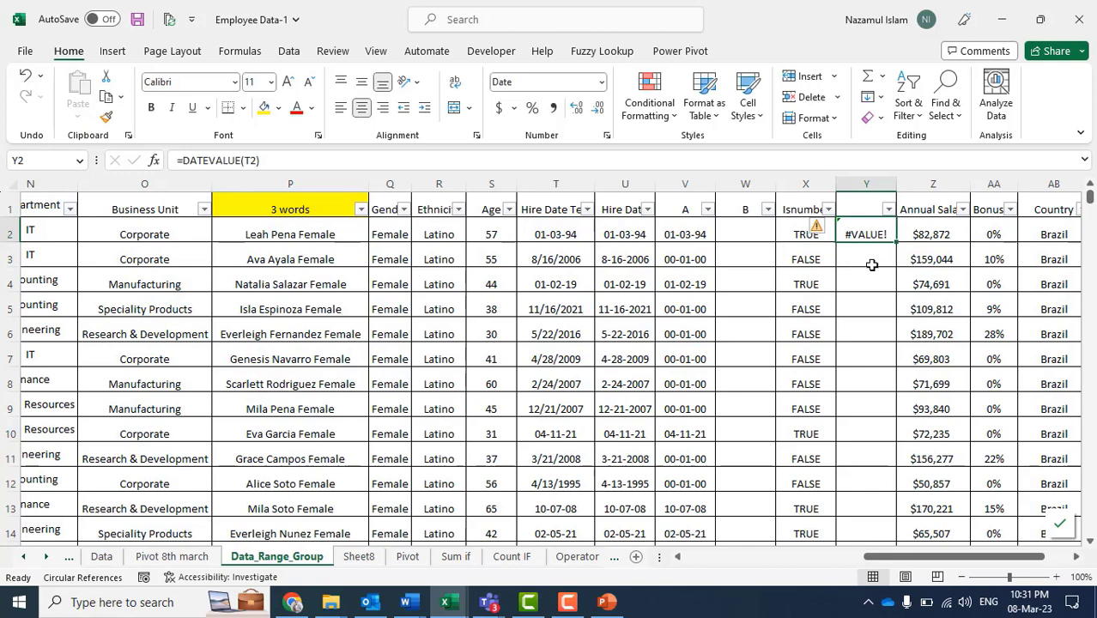
key("Delete")
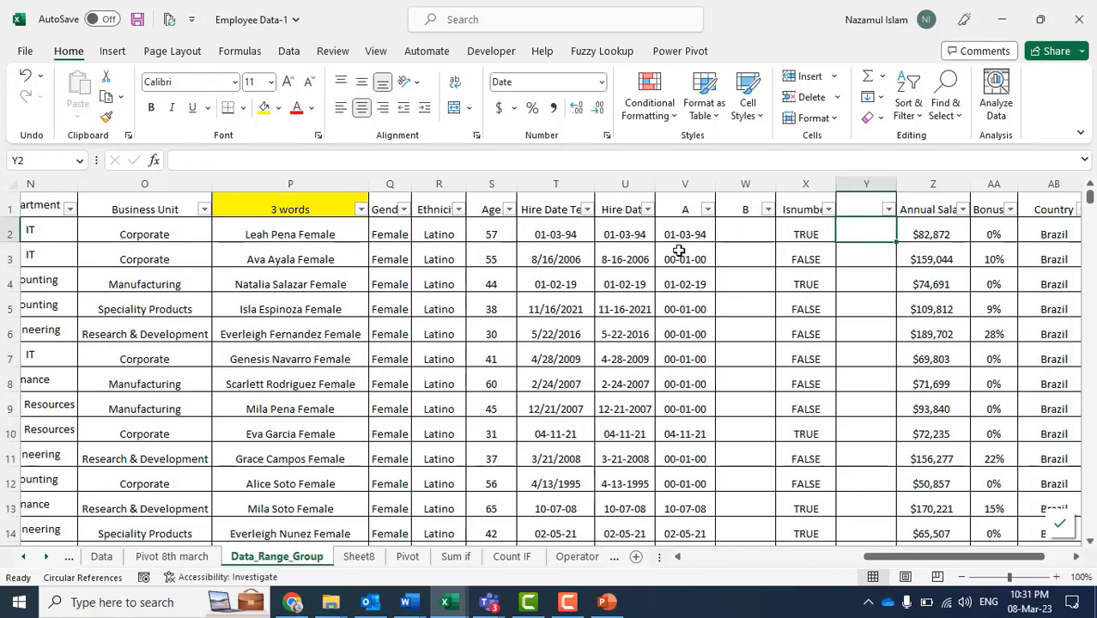
left_click(743, 226)
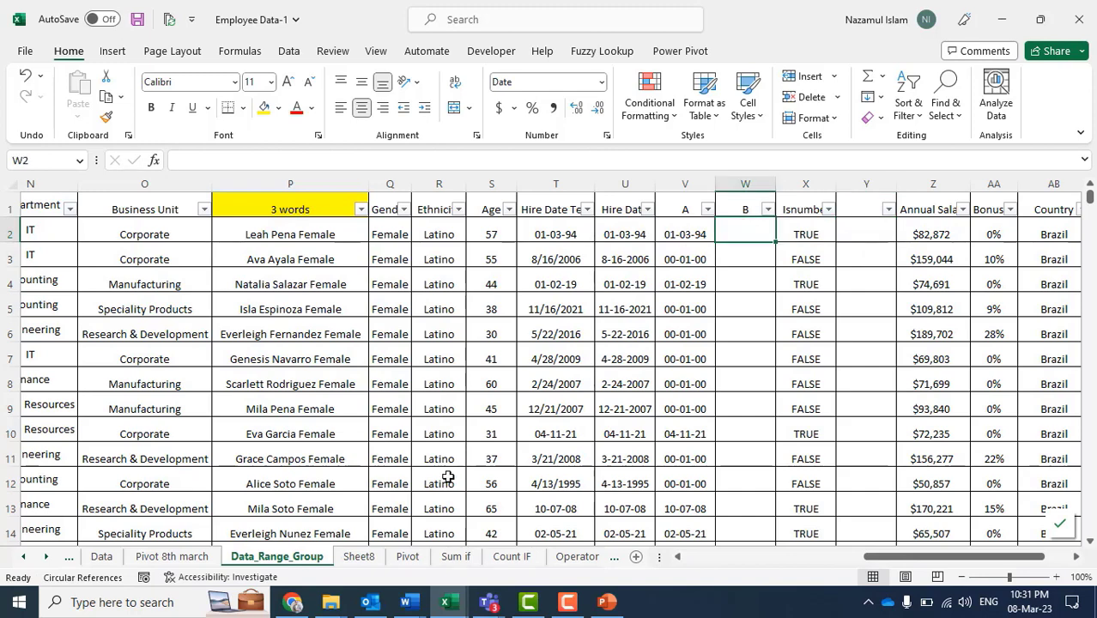
Switch to the assignment responses spreadsheet in Chrome and fit the Select your Assignment column on Form Responses 1 to its contents.
mouse_move(293, 606)
left_click(296, 537)
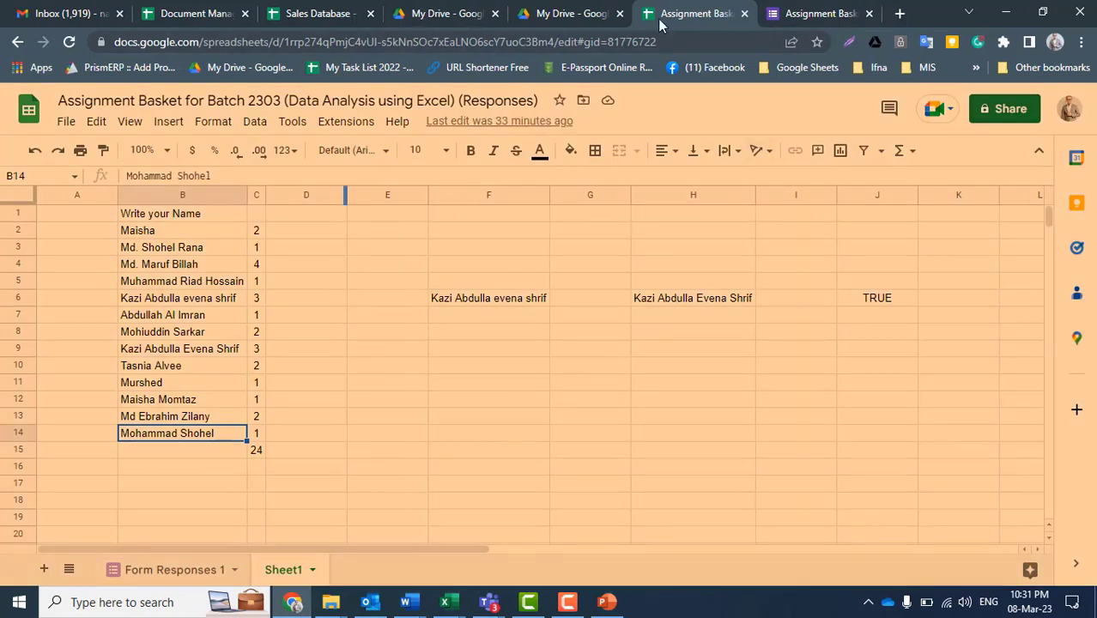
left_click(161, 574)
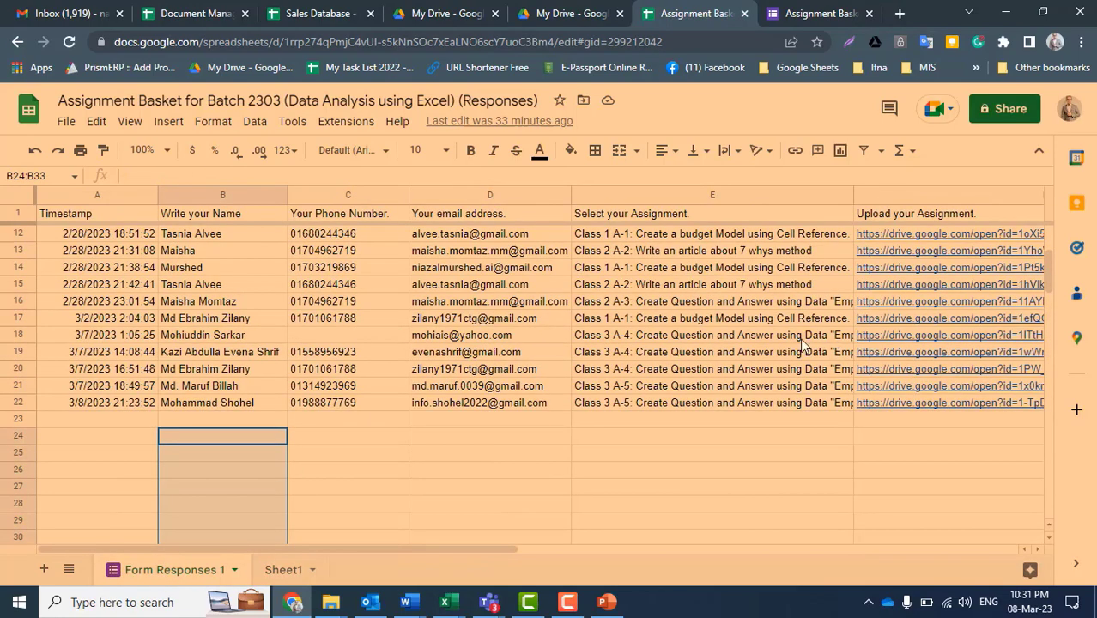
double_click(853, 195)
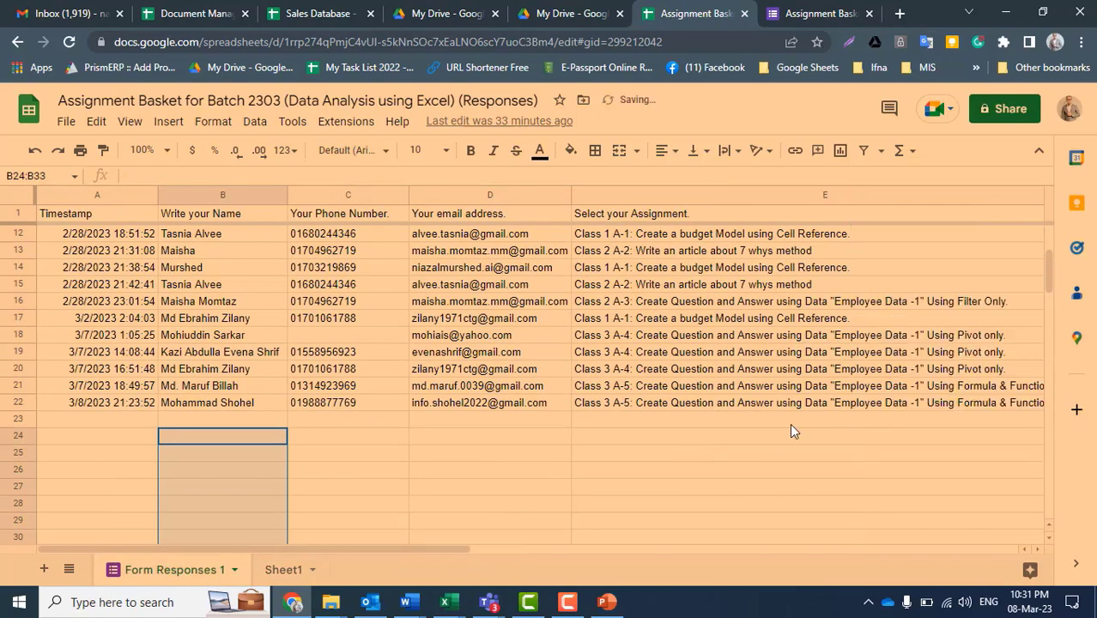
left_click(752, 453)
left_click(747, 370)
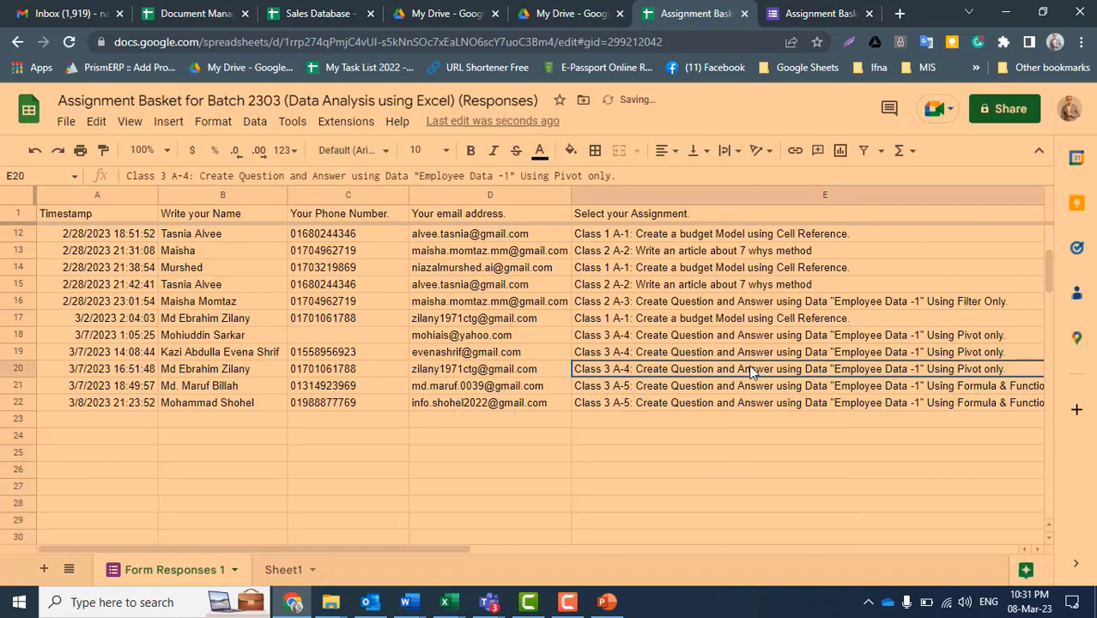
Open the uploaded assignment file linked in row 8 of the form responses, the Class 2 A-3 submission.
scroll(232, 318, "up", 4)
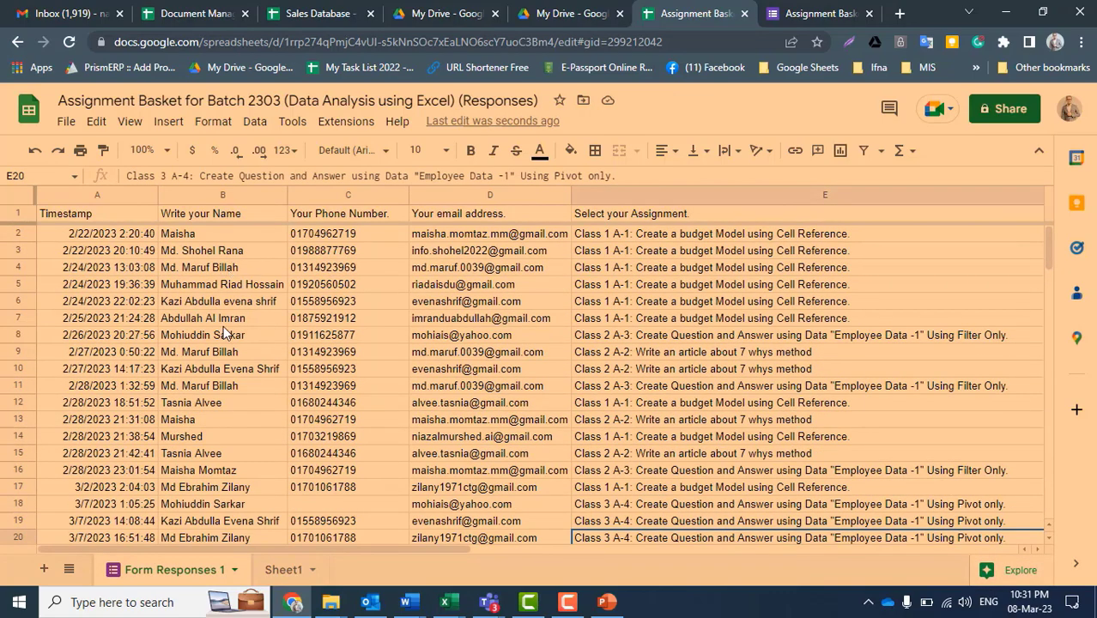
left_click(209, 337)
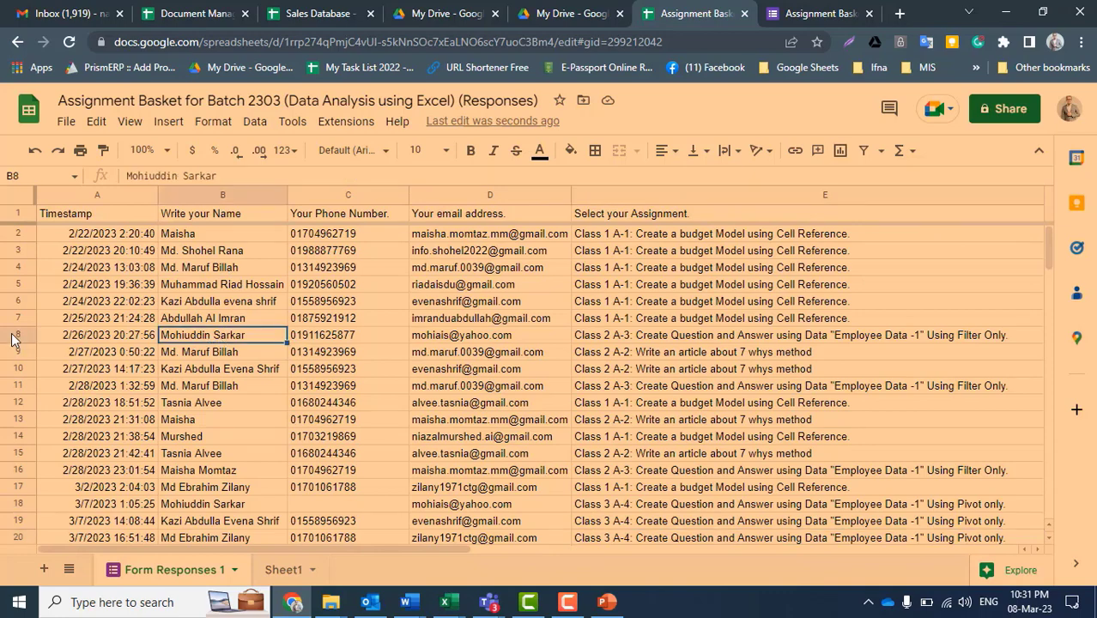
left_click(15, 336)
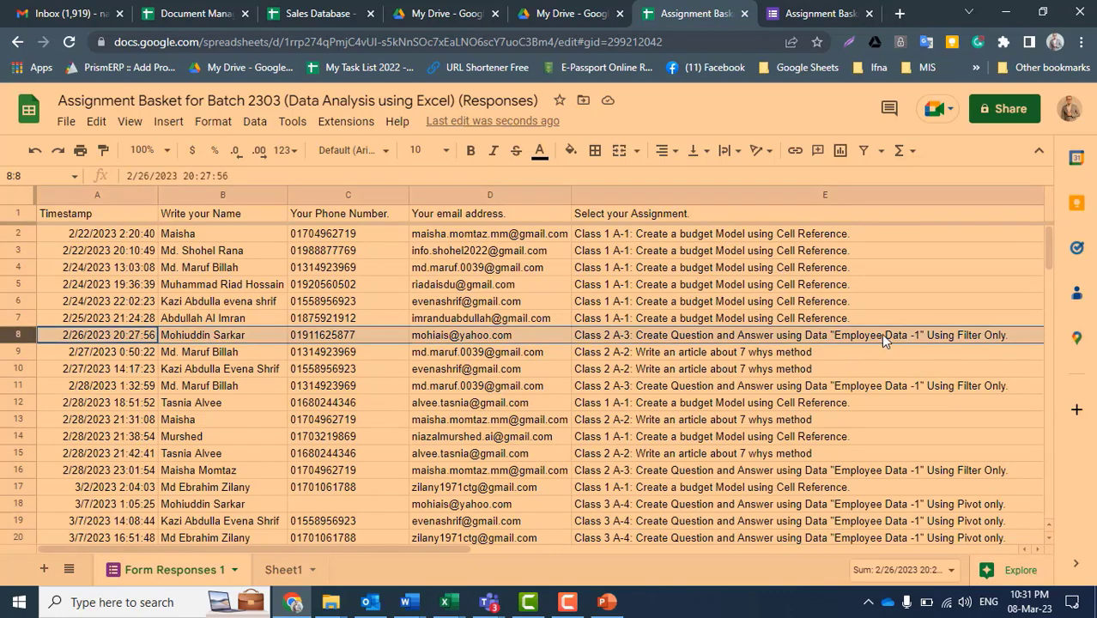
left_click(256, 338)
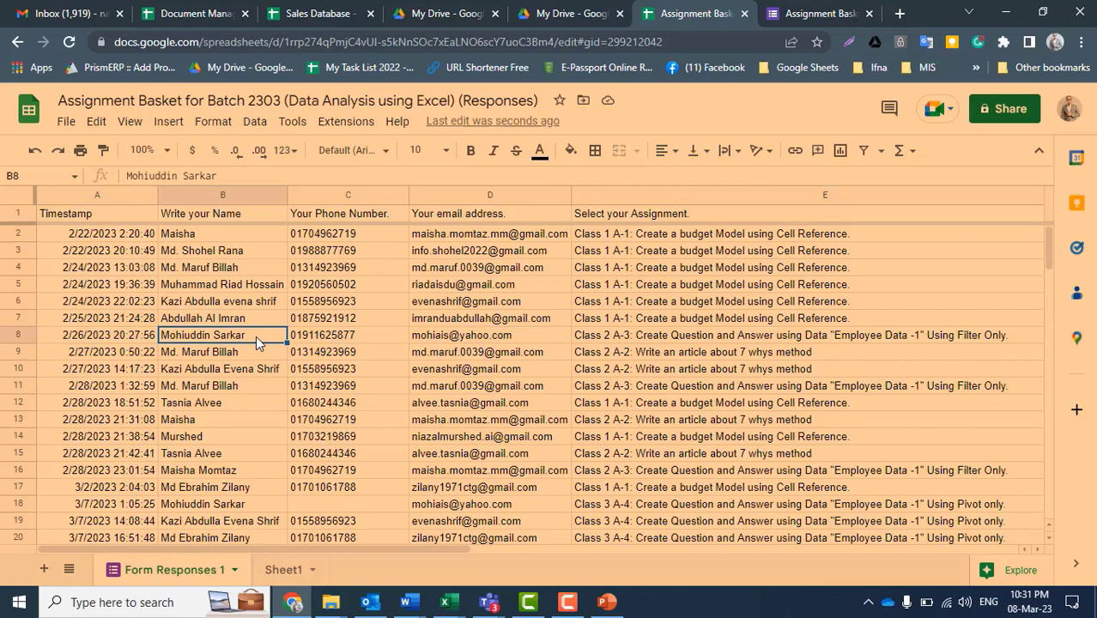
key("Right")
key("Right")
key("Right")
key("Right")
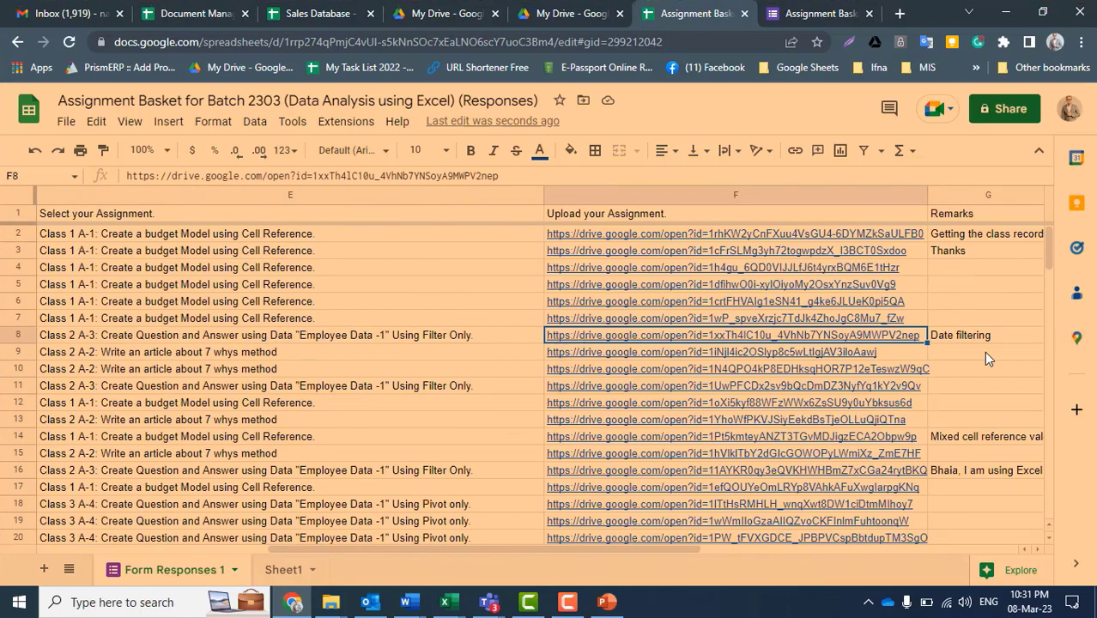
mouse_move(584, 342)
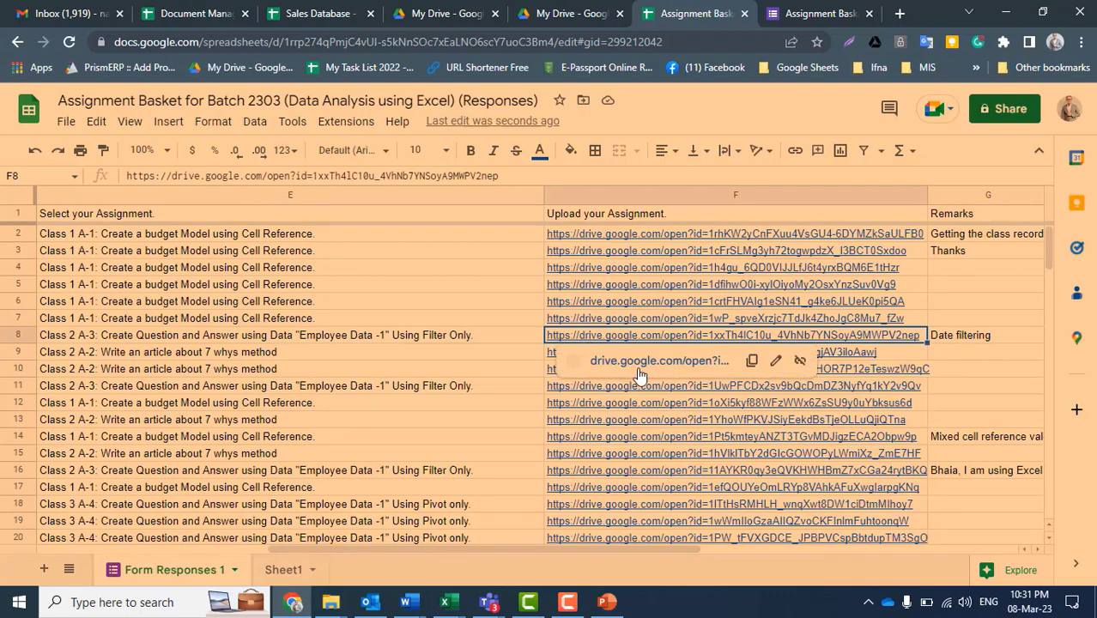
left_click(643, 367)
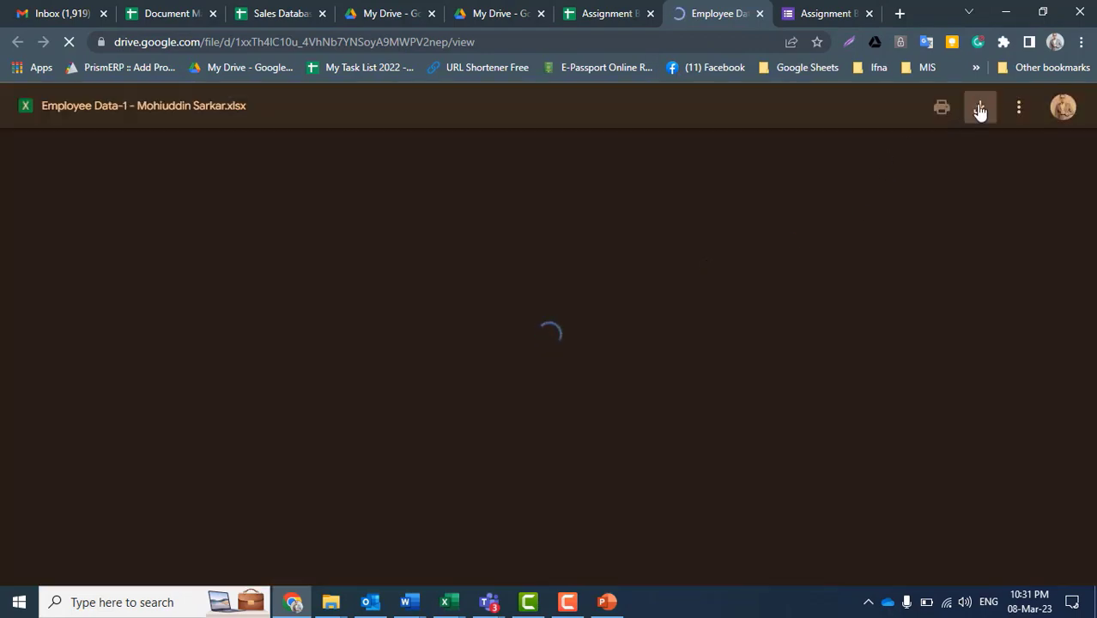
Download the submitted Employee Data-1 workbook from Google Drive and open it in Excel.
left_click(981, 109)
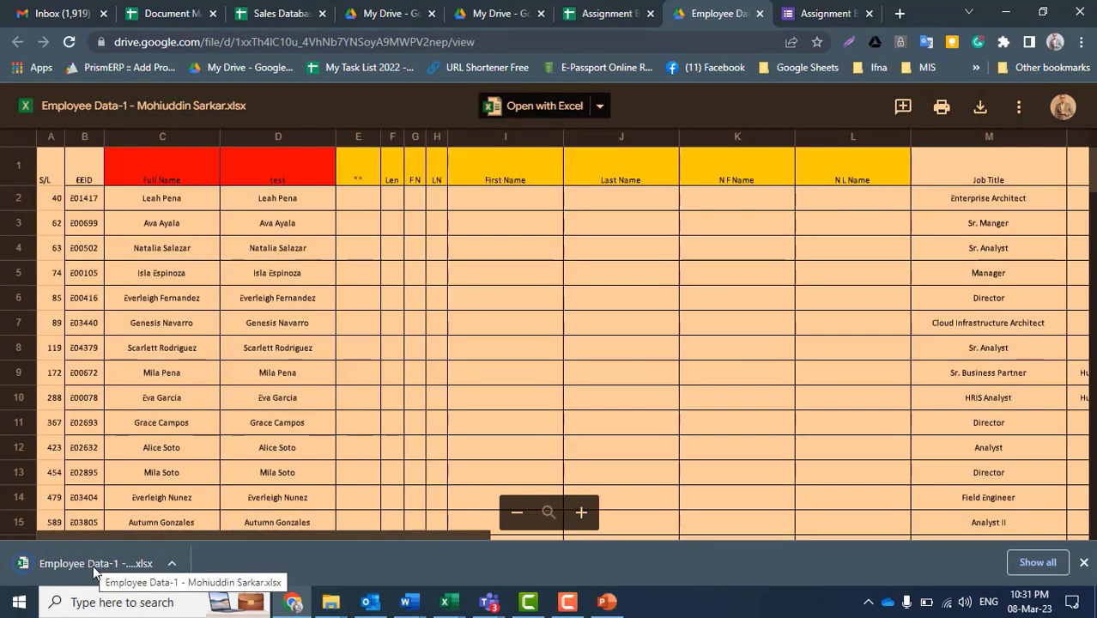
left_click(172, 563)
left_click(204, 483)
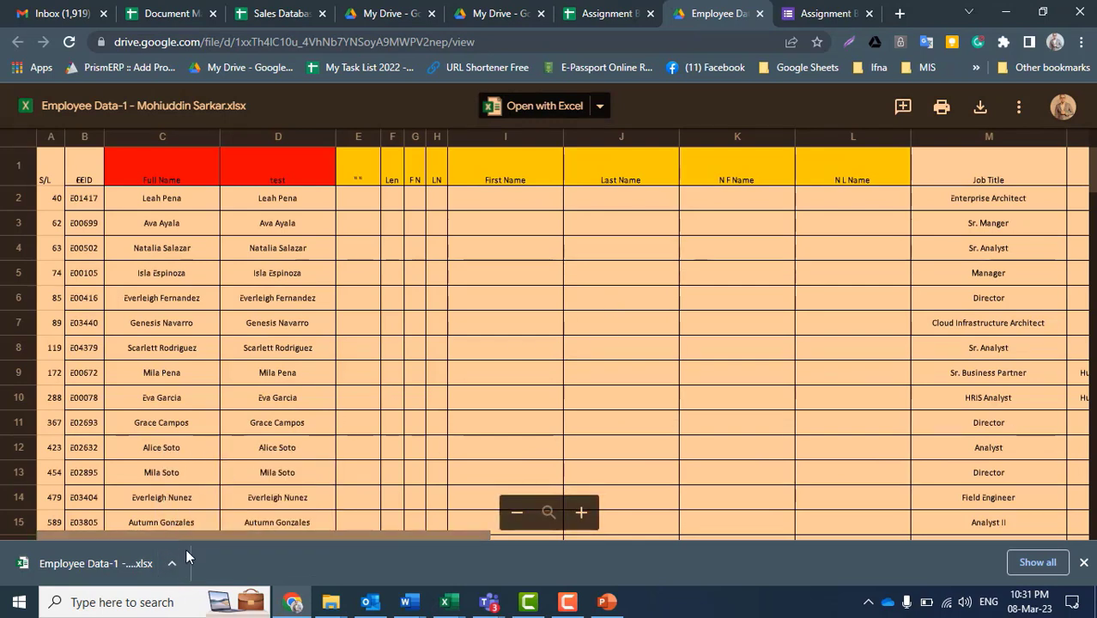
left_click(68, 571)
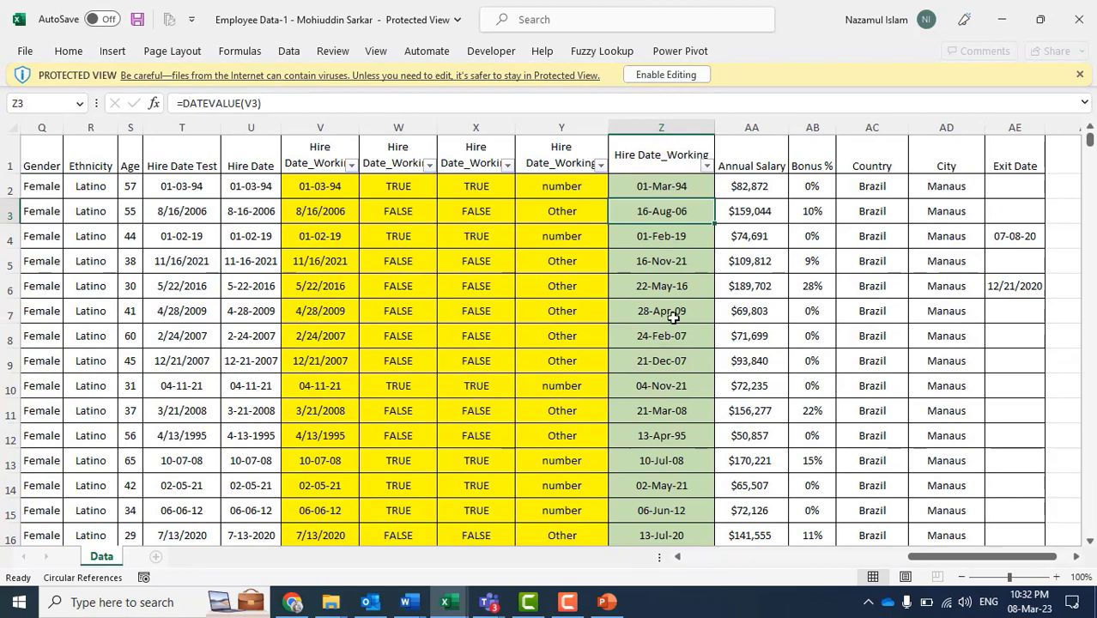
Review the hire dates in column Z of the submitted workbook and enable editing.
scroll(640, 412, "down", 12)
scroll(669, 407, "up", 6)
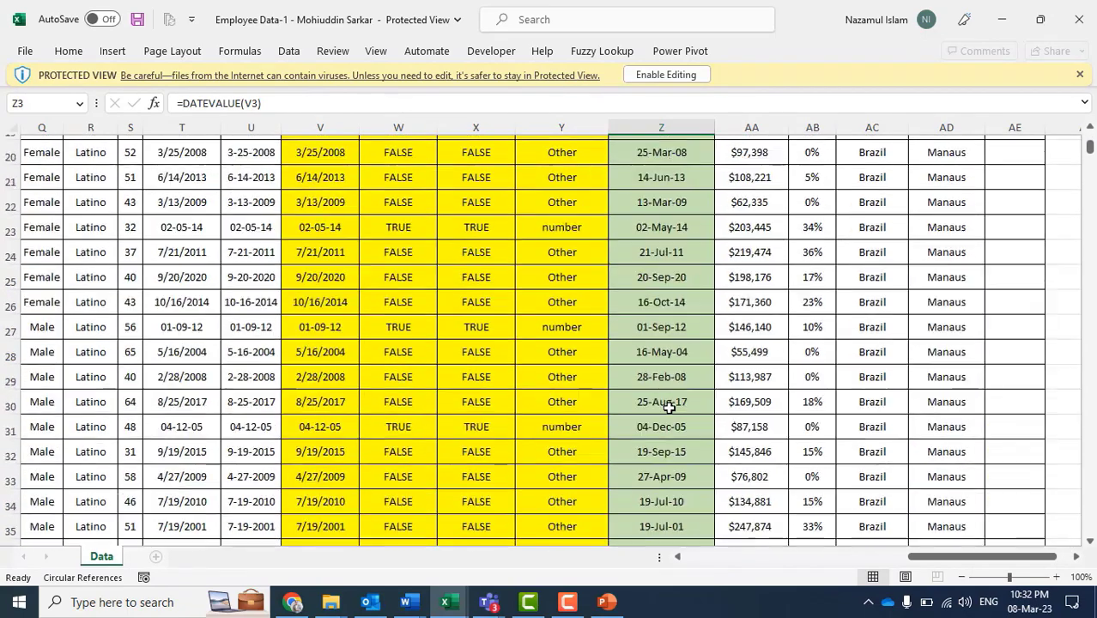
scroll(669, 407, "up", 6)
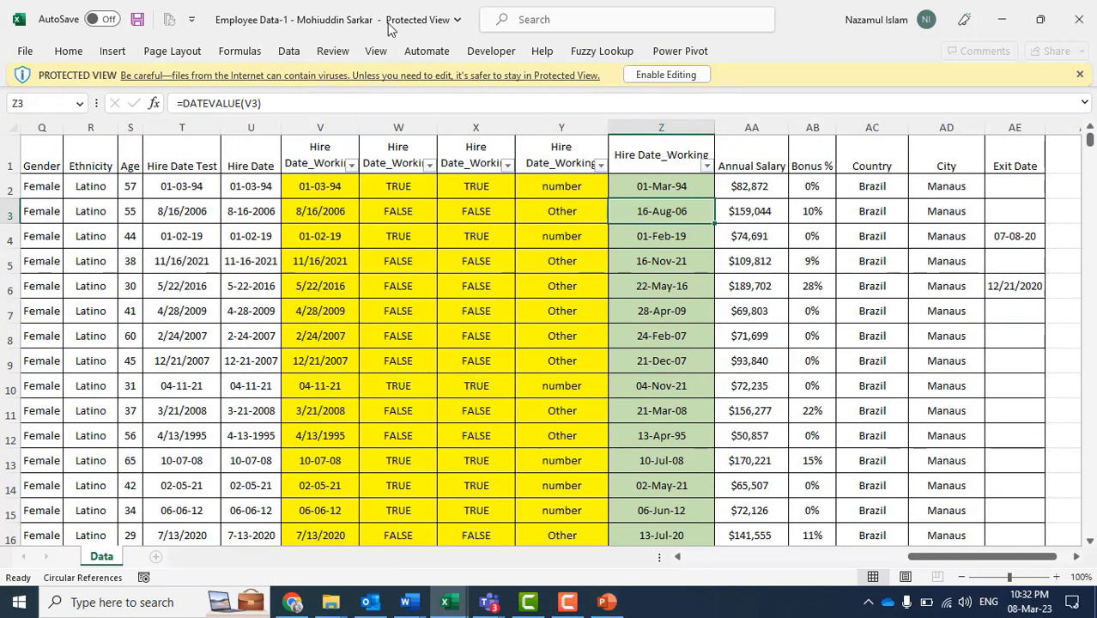
left_click(674, 74)
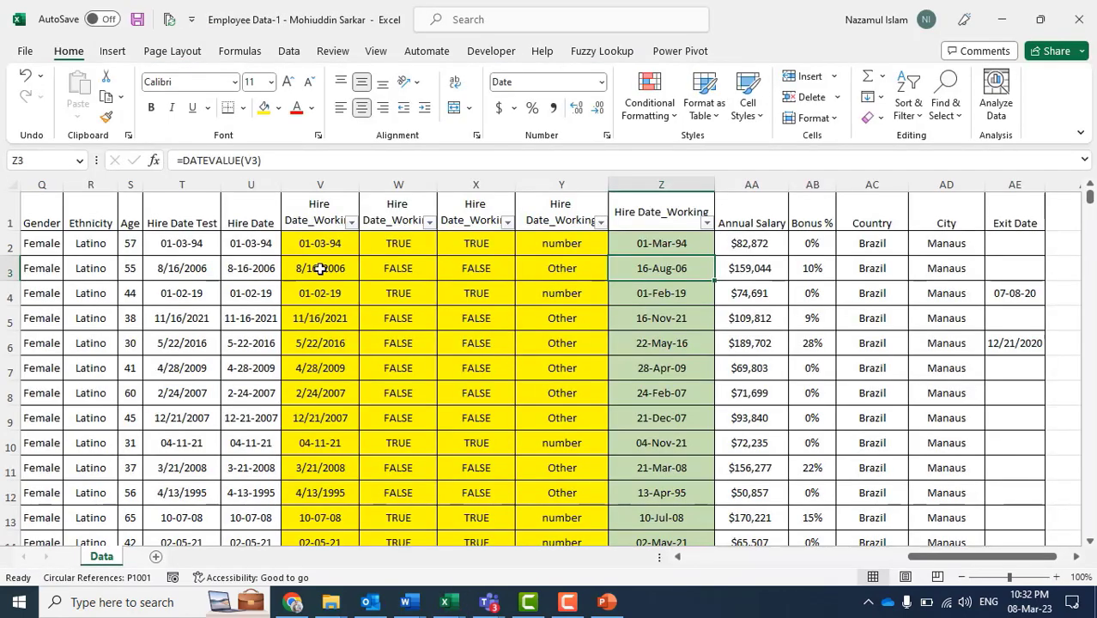
Examine the hire date entries in columns U and V and the formulas in W2 and W3 that check them.
left_click(320, 269)
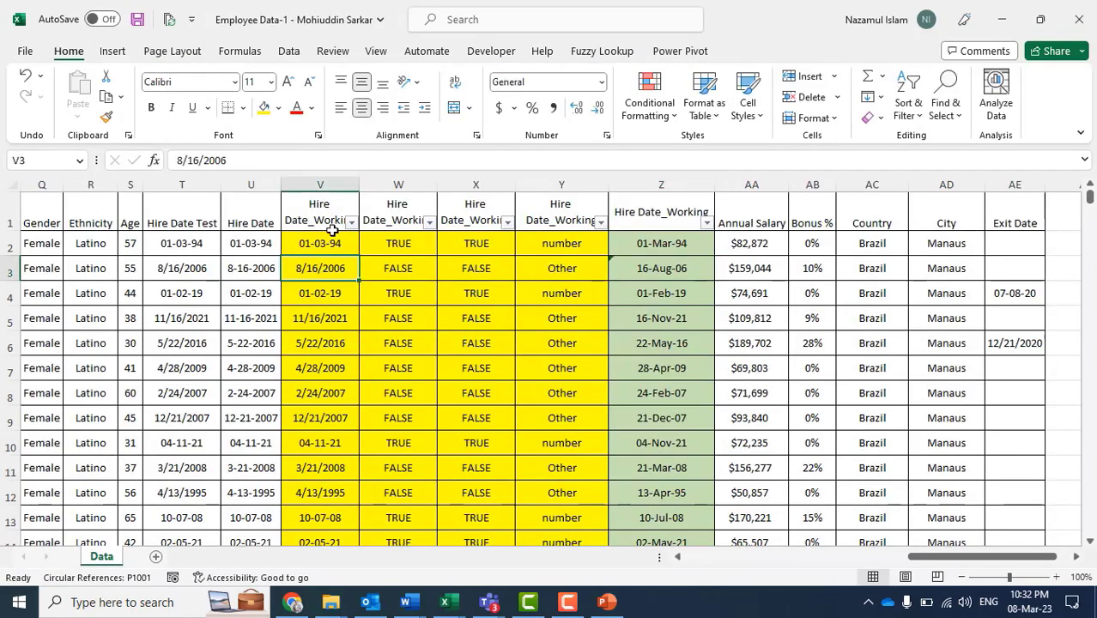
key("ctrl+Up")
left_click(264, 245)
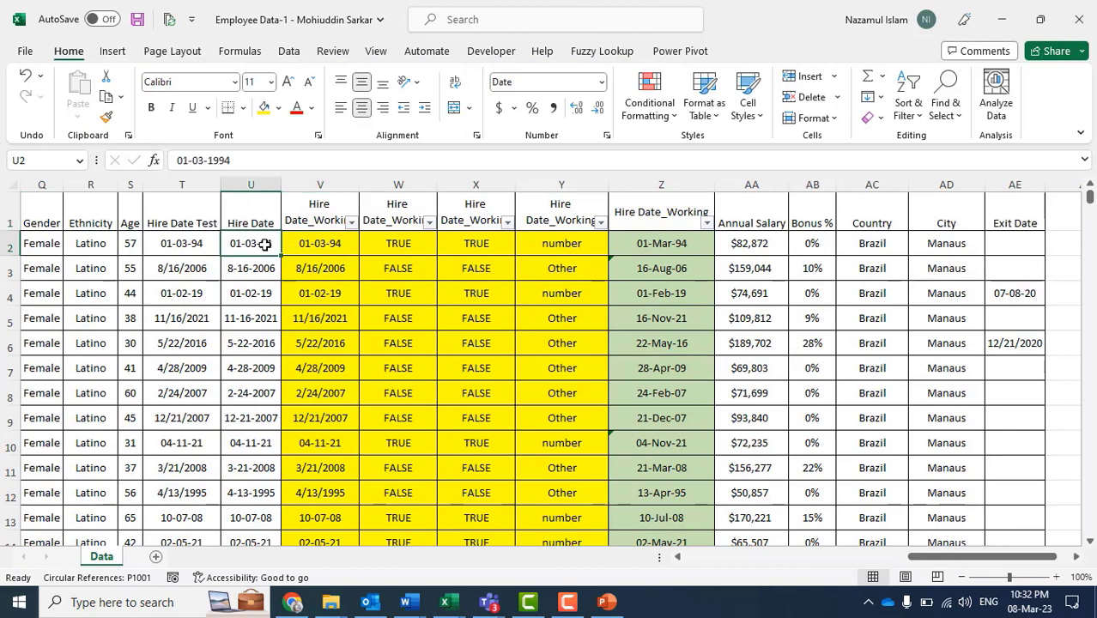
left_click(305, 243)
left_click(314, 269)
left_click(400, 269)
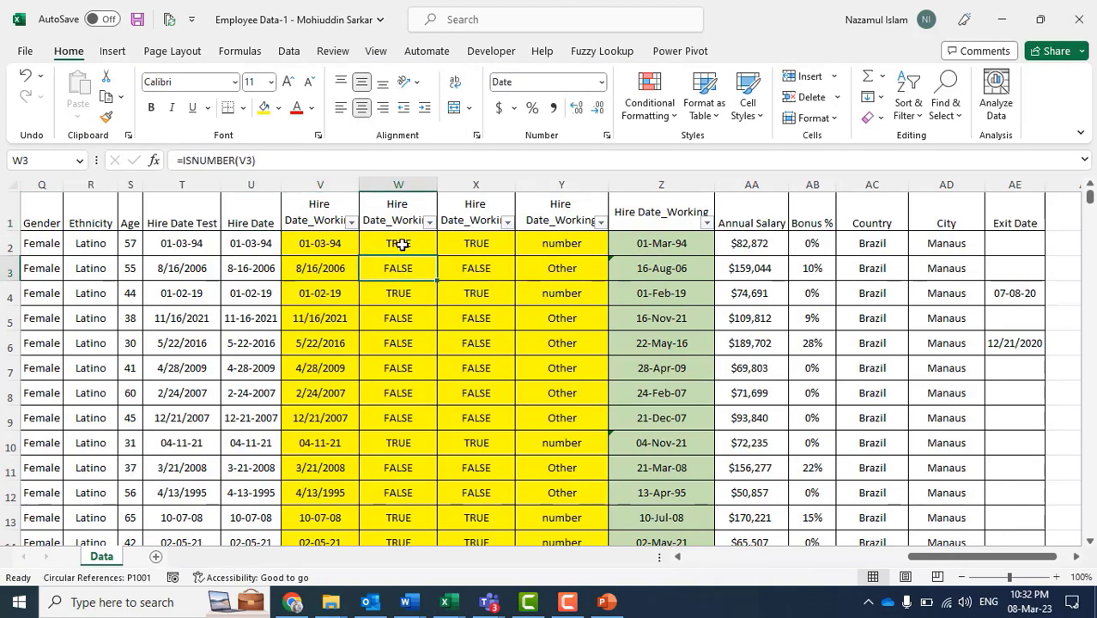
left_click(402, 244)
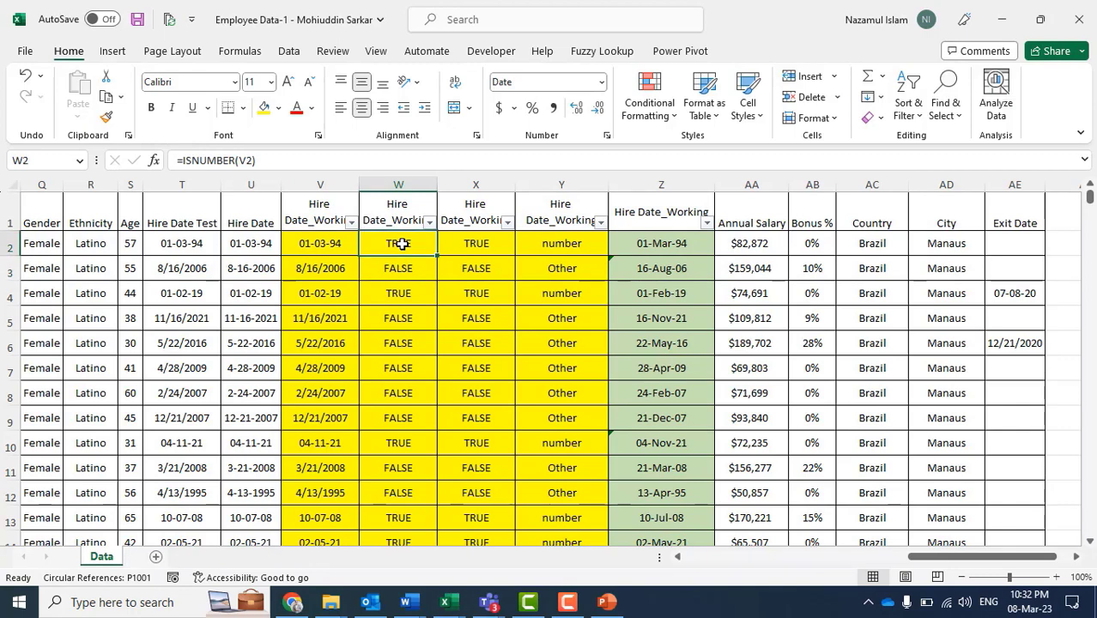
Examine the formulas in column X from row 2 to row 6.
left_click(475, 262)
left_click(473, 240)
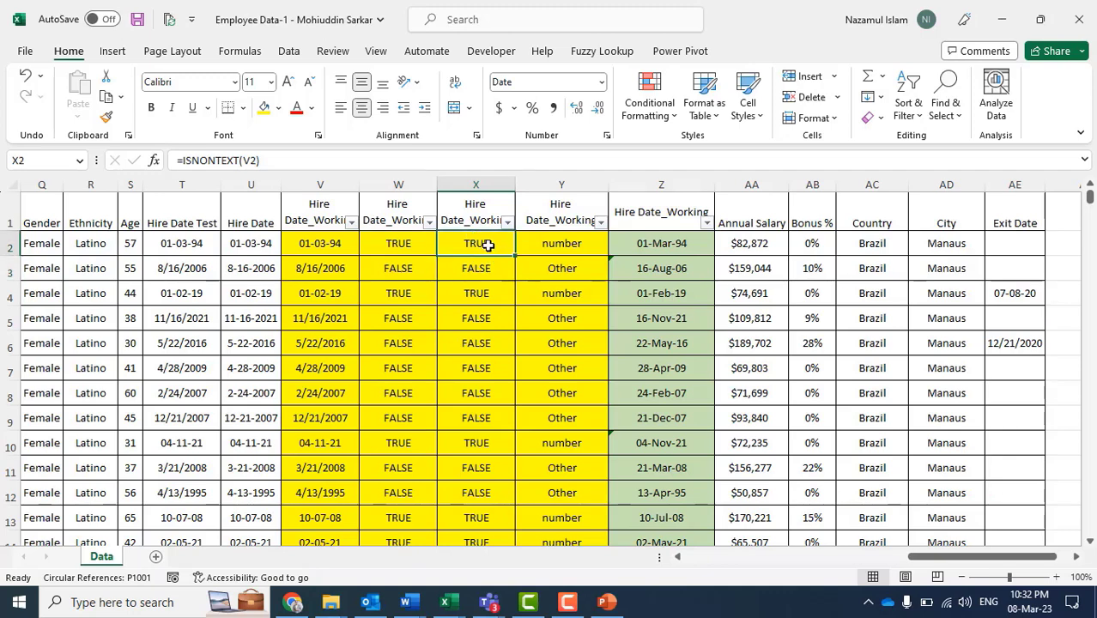
key("Down")
key("Down")
key("Down")
key("Down")
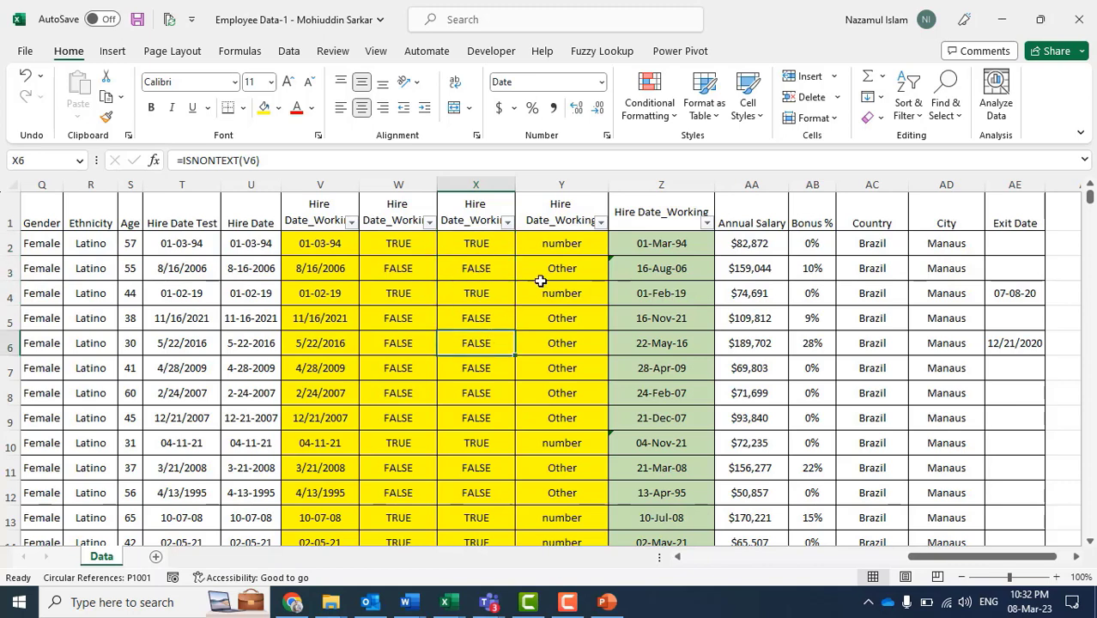
Inspect the formula in Y2 and the cells it refers to, and compare it with the one in Y5.
left_click(556, 241)
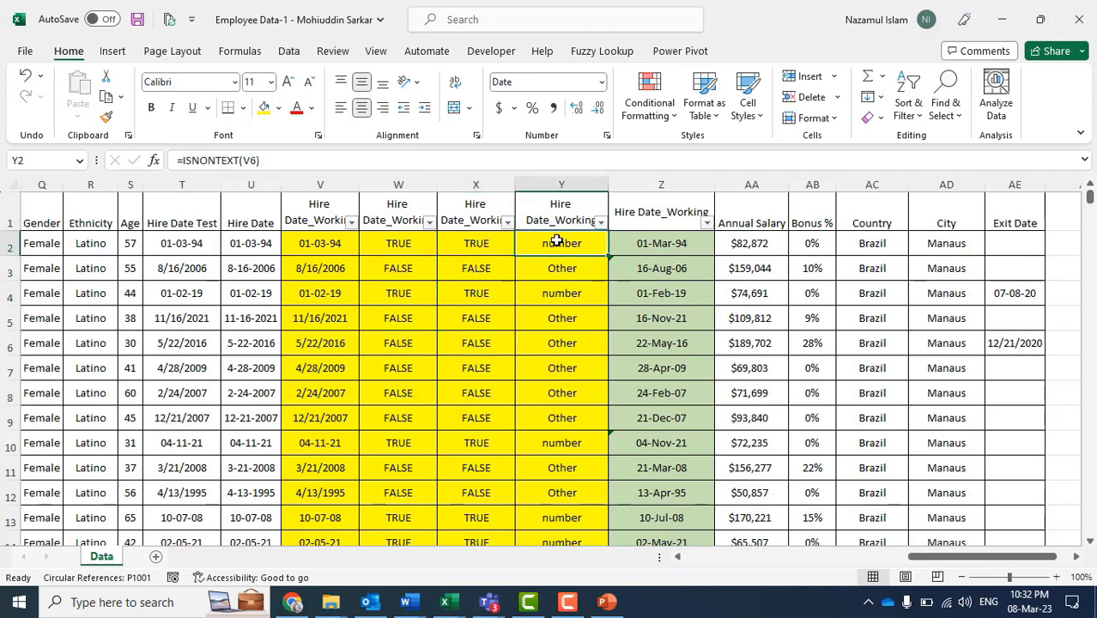
left_click(364, 160)
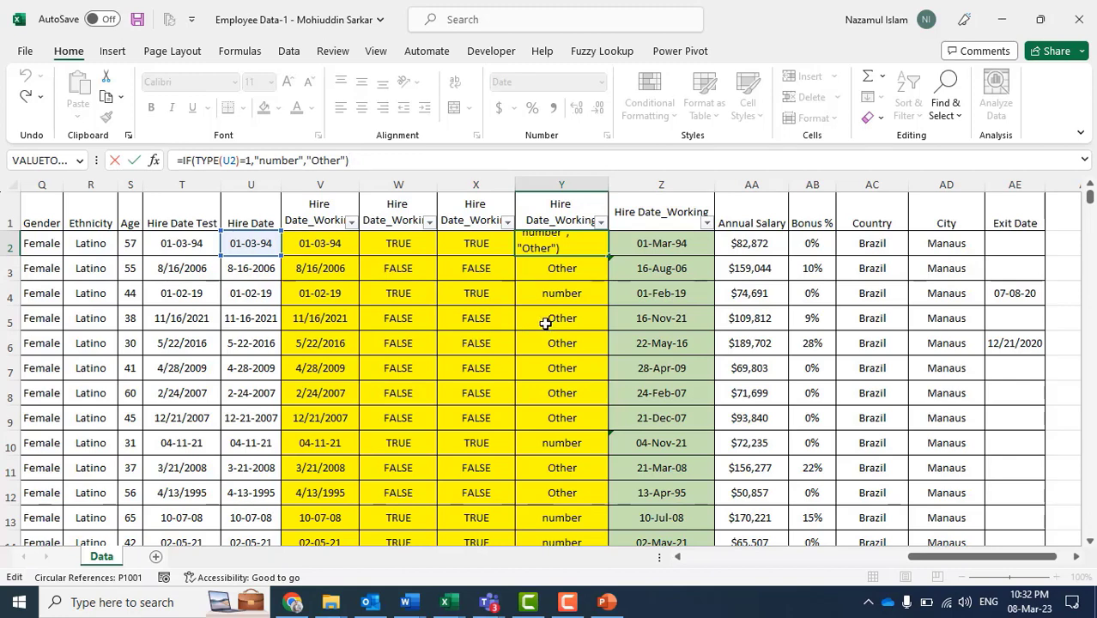
left_click(599, 325)
scroll(583, 390, "down", 1)
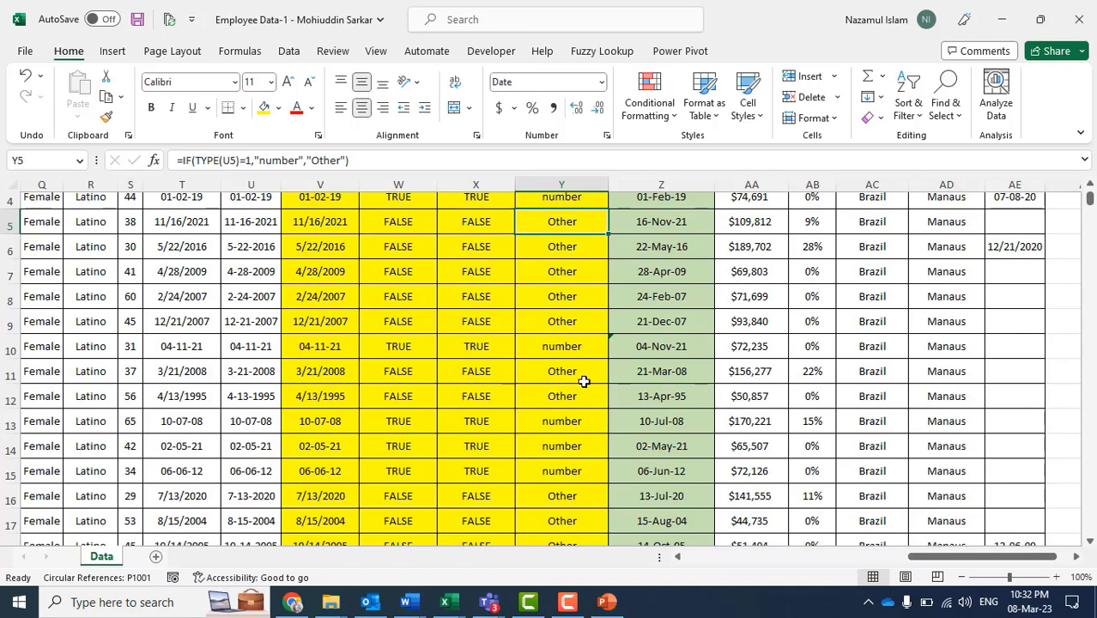
scroll(583, 382, "up", 1)
left_click(567, 244)
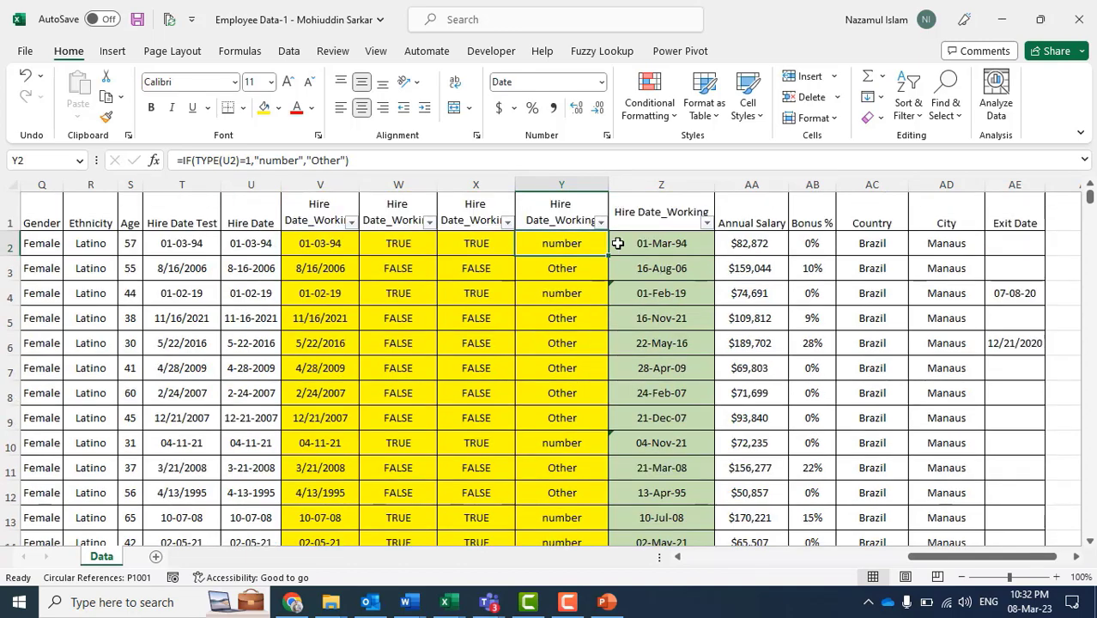
Inspect the formulas in Z2 and Z3 and the column V cells they refer to.
left_click(648, 244)
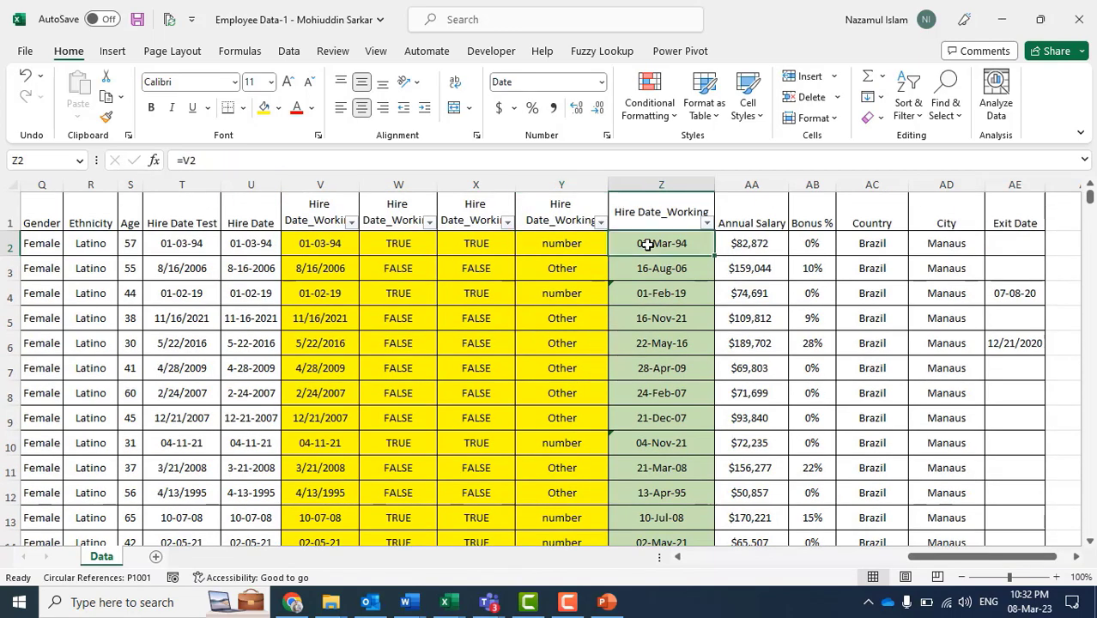
left_click(342, 166)
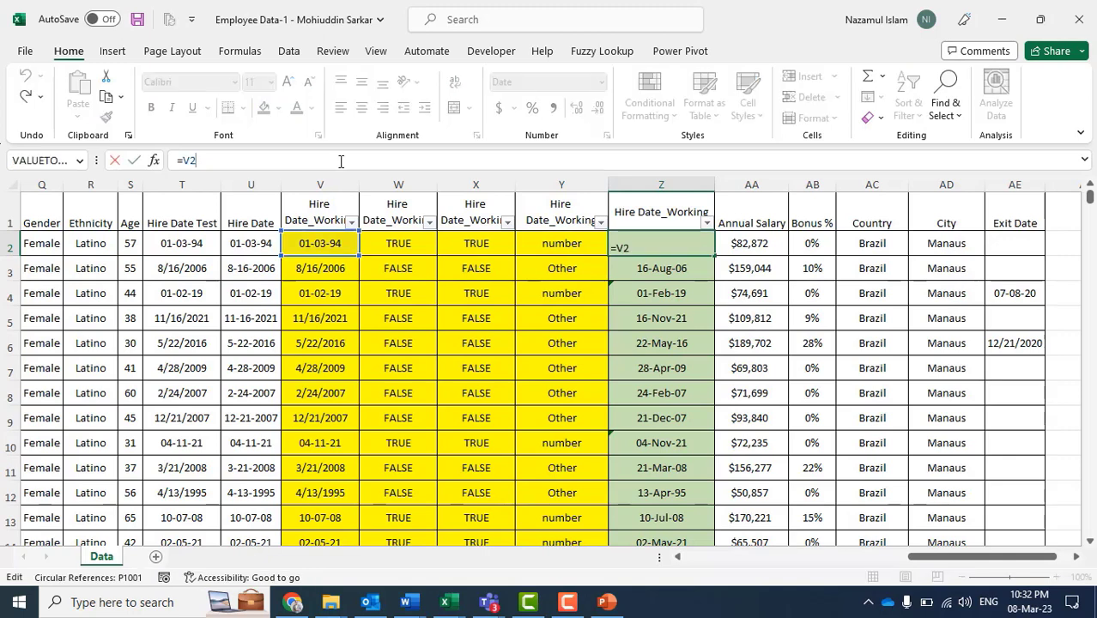
key("Return")
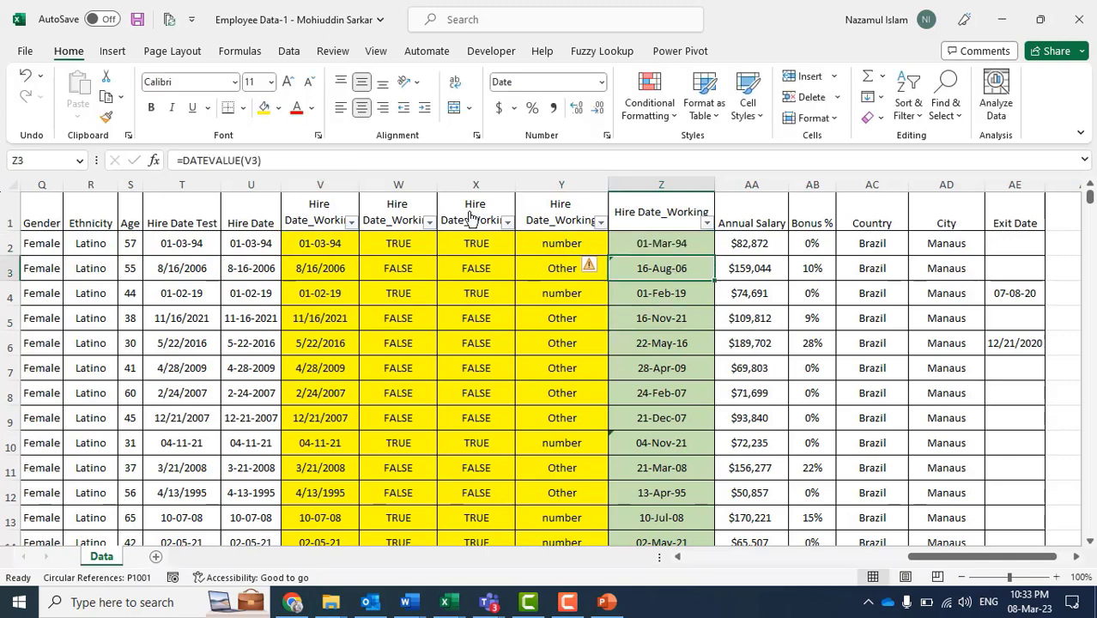
left_click(292, 154)
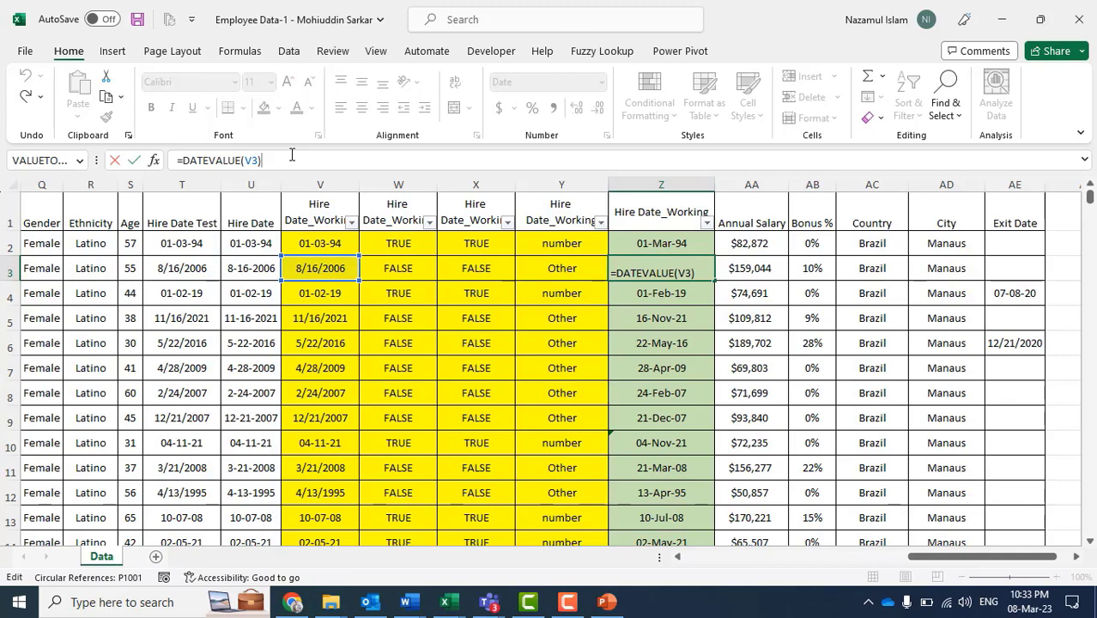
left_click(724, 389)
left_click(680, 269)
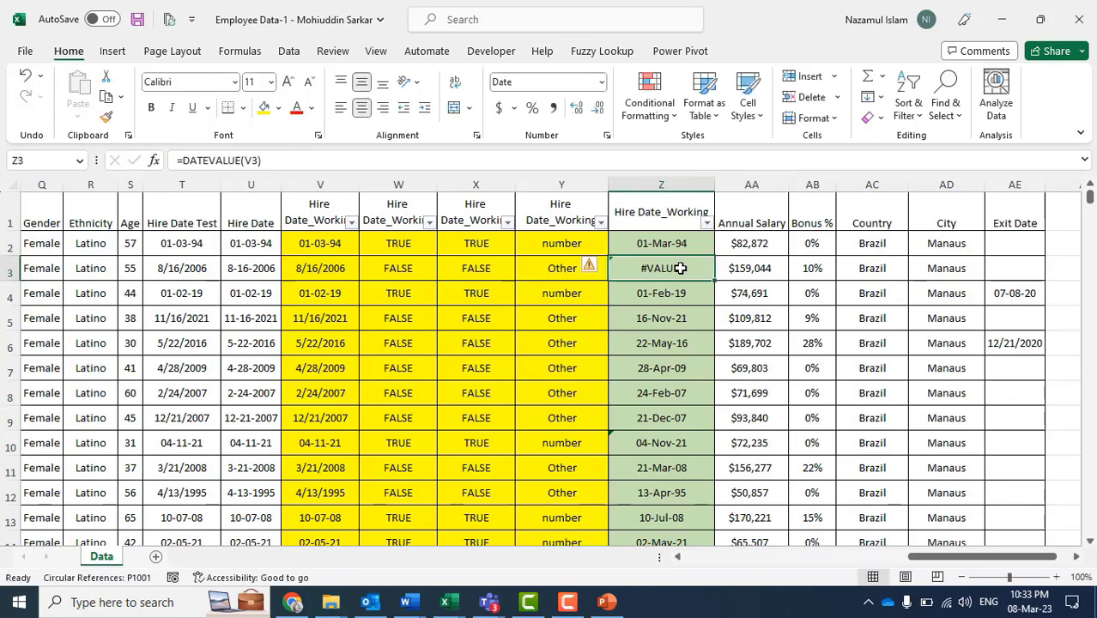
Open the help on the value error in Z3 and close it again.
left_click(591, 267)
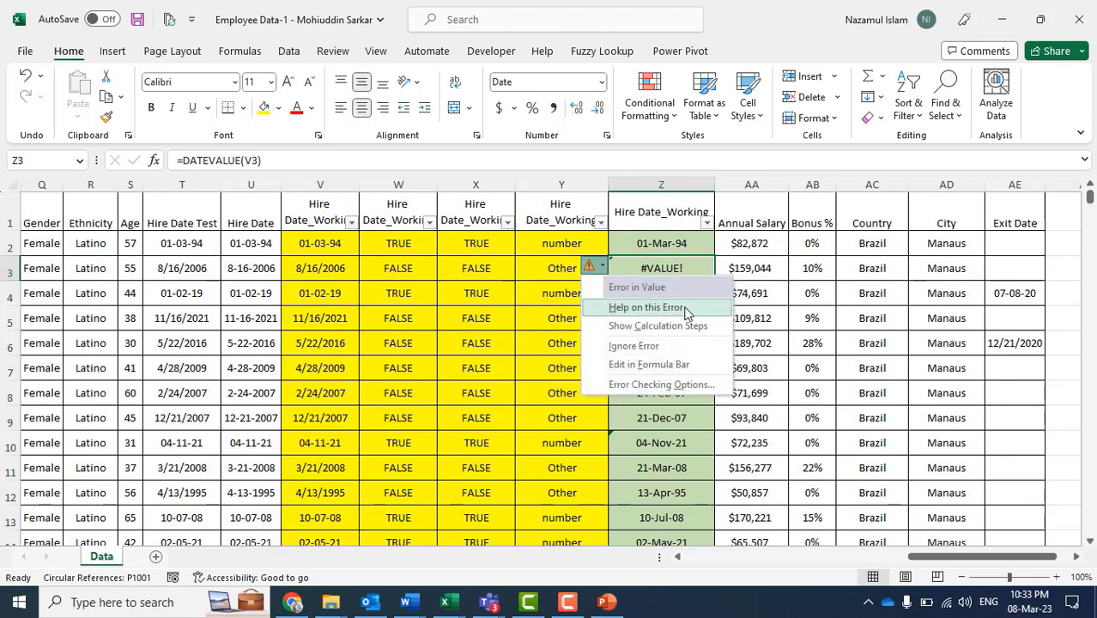
left_click(685, 309)
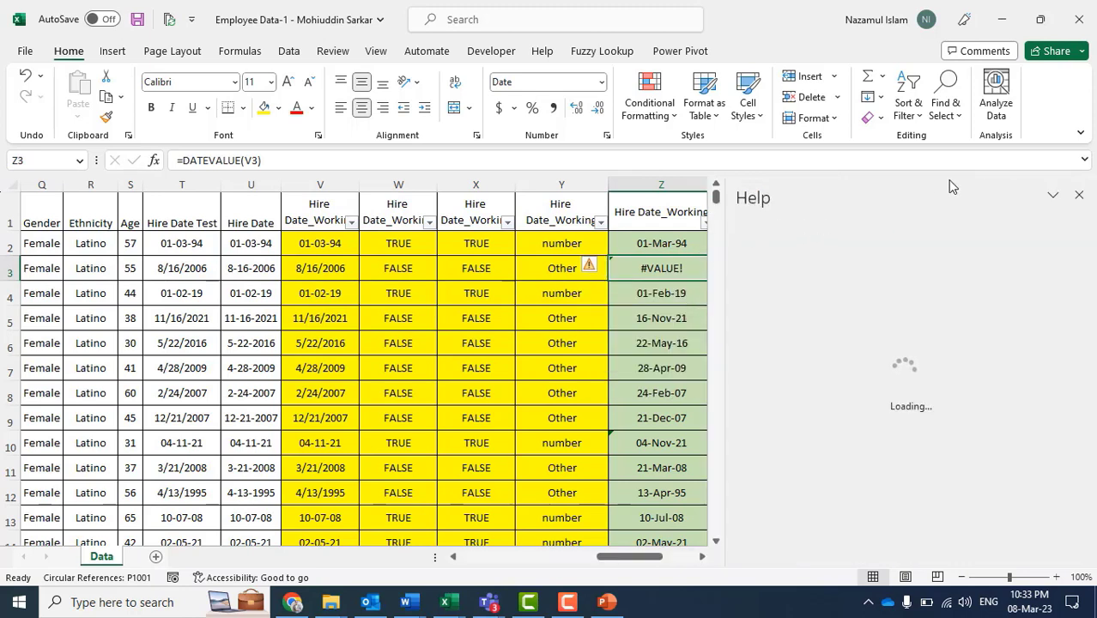
left_click(1079, 195)
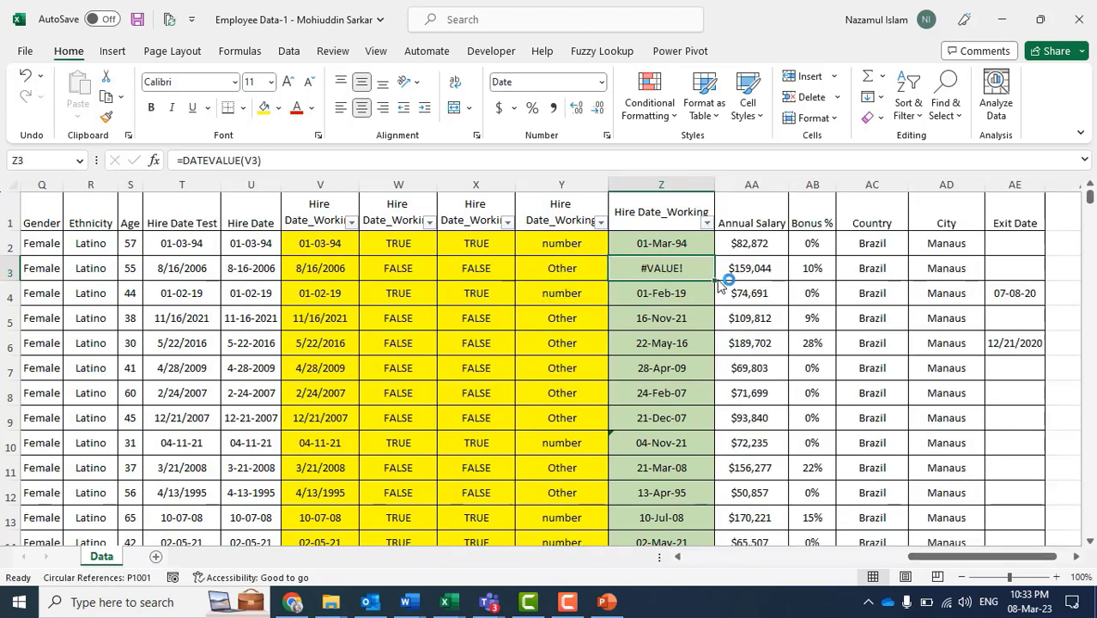
Fill the Z2 formula down column Z to row 1001, check it in Z3, and undo the fill.
key("Up")
key("Up")
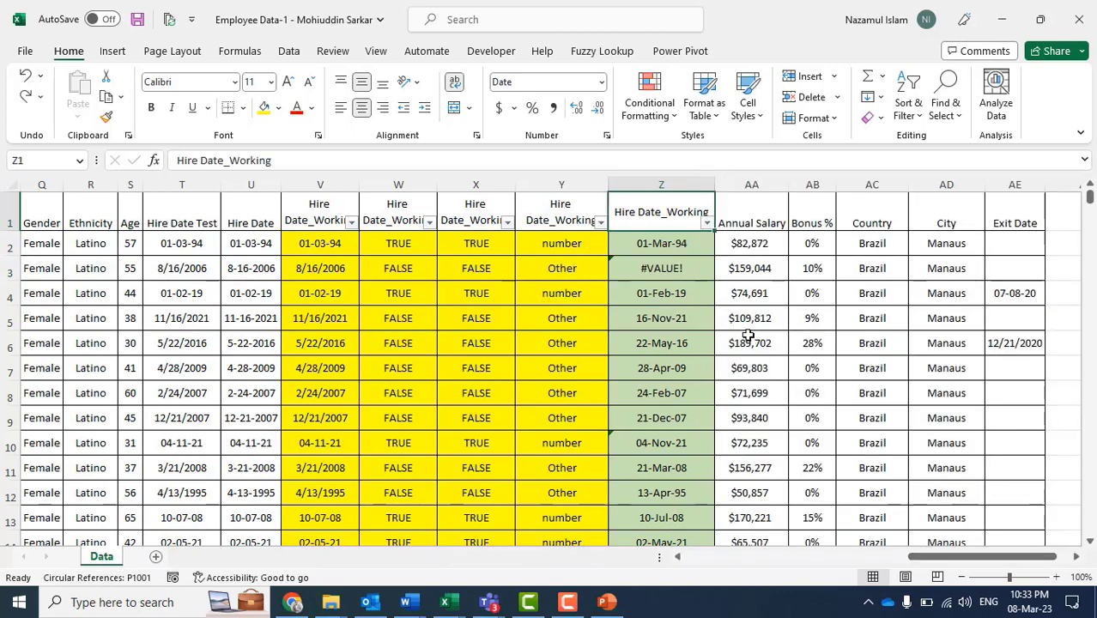
key("Down")
key("ctrl+shift+Down")
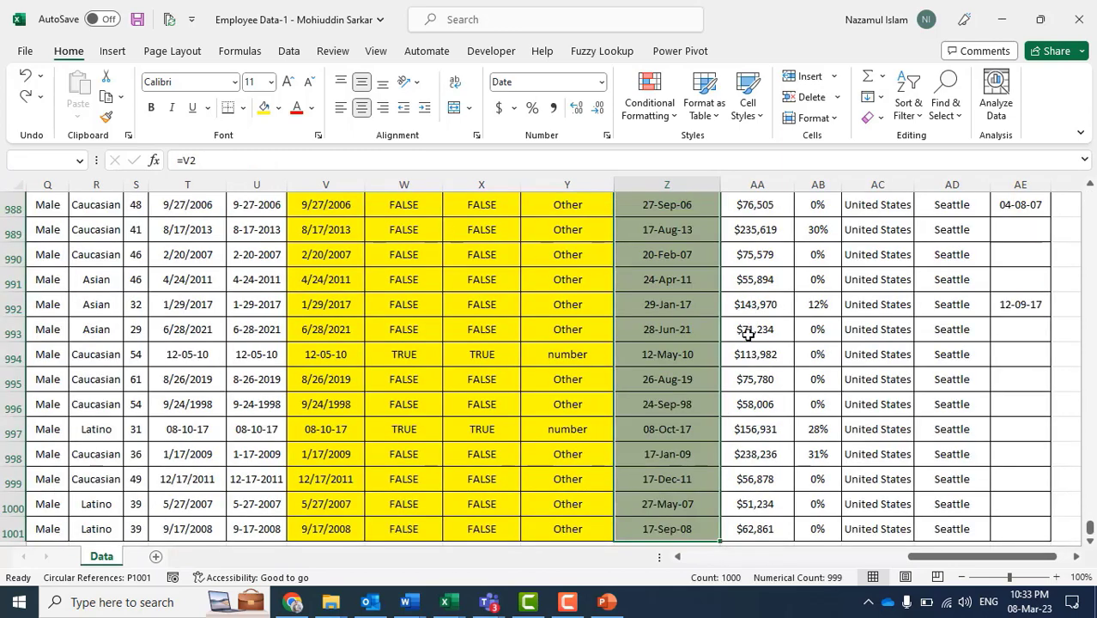
key("ctrl+Up")
key("Down")
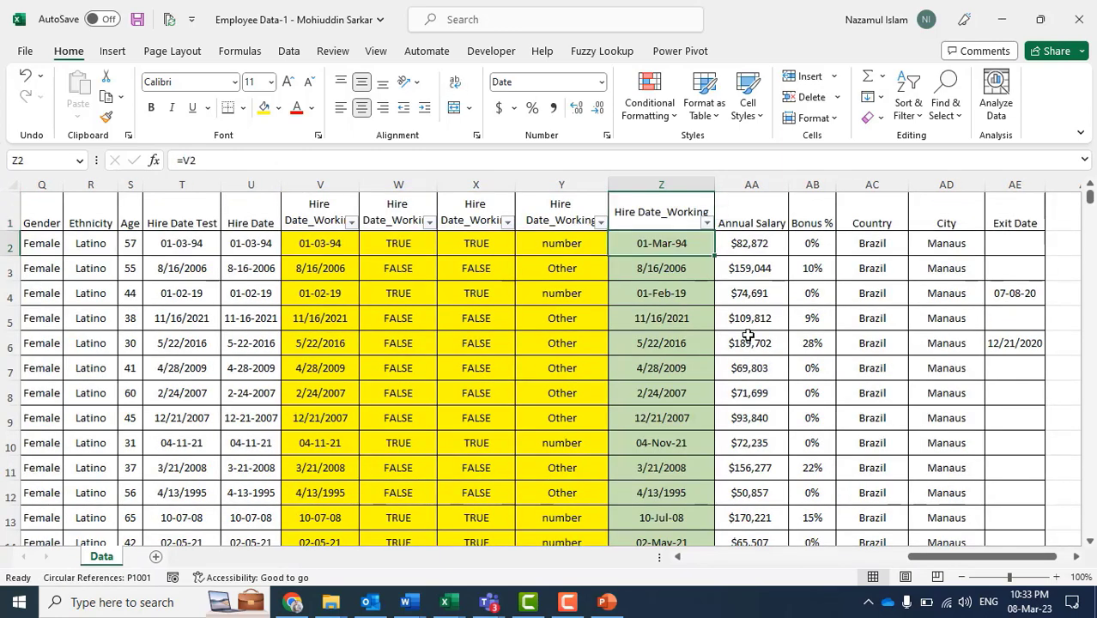
key("Down")
key("Up")
key("Down")
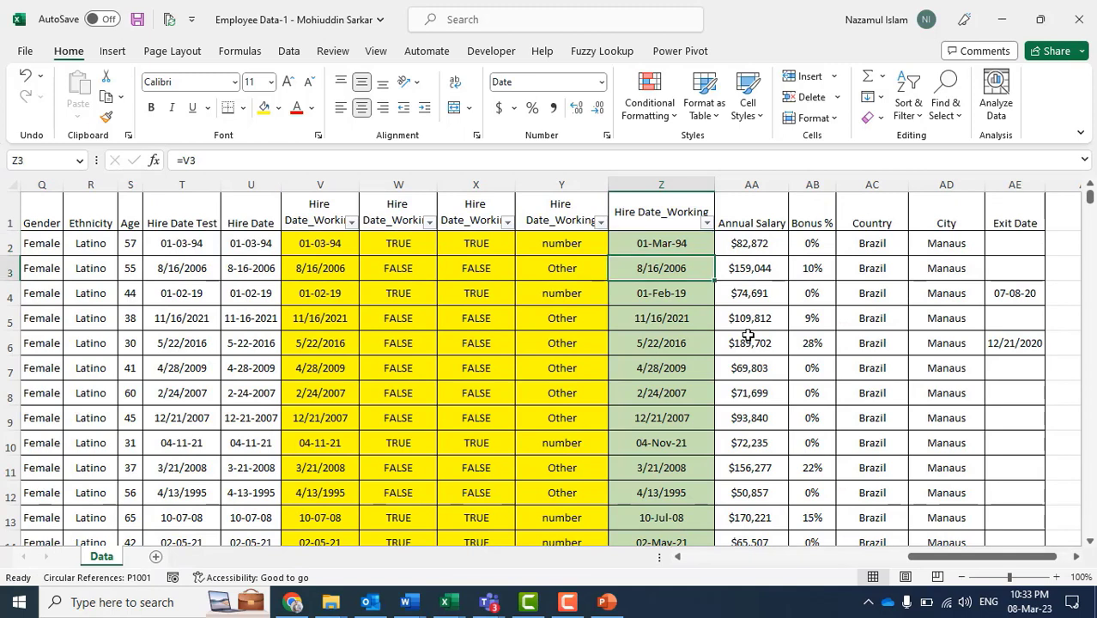
key("Up")
key("ctrl+shift+Down")
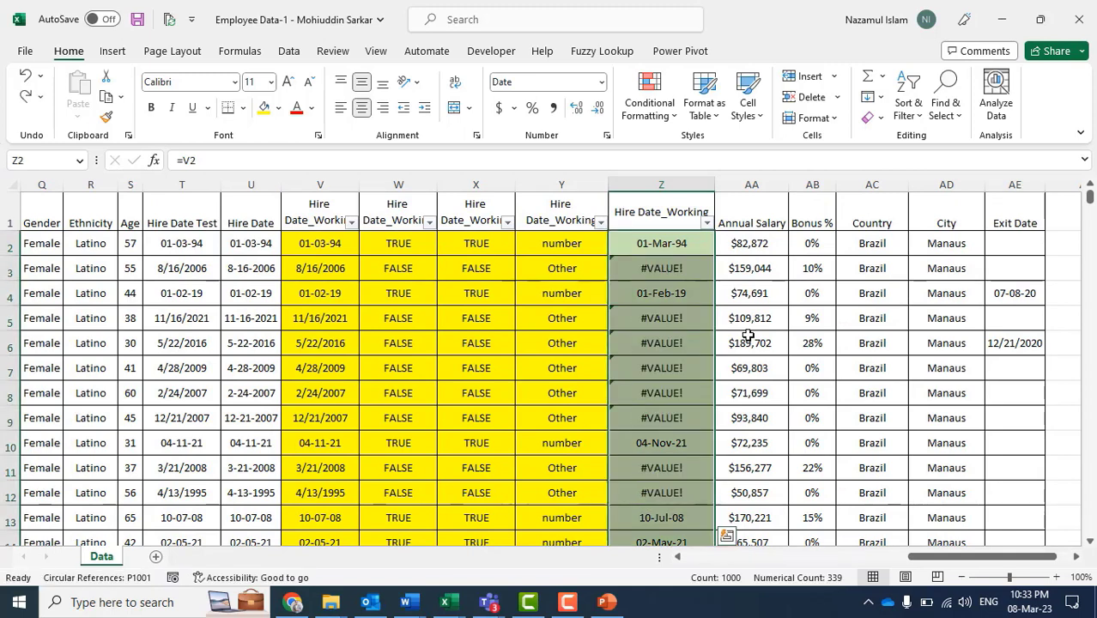
Evaluate the DATEVALUE formula in Z5 through its calculation steps to trace the error.
key("ctrl+Up")
key("Down")
key("Down")
key("Down")
key("Down")
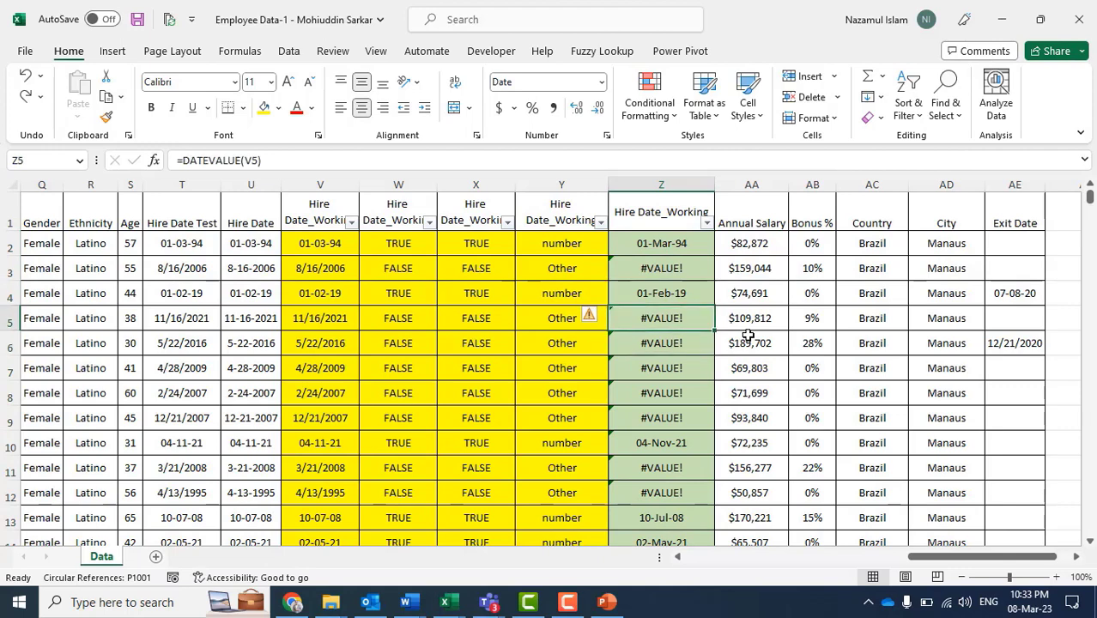
left_click(590, 316)
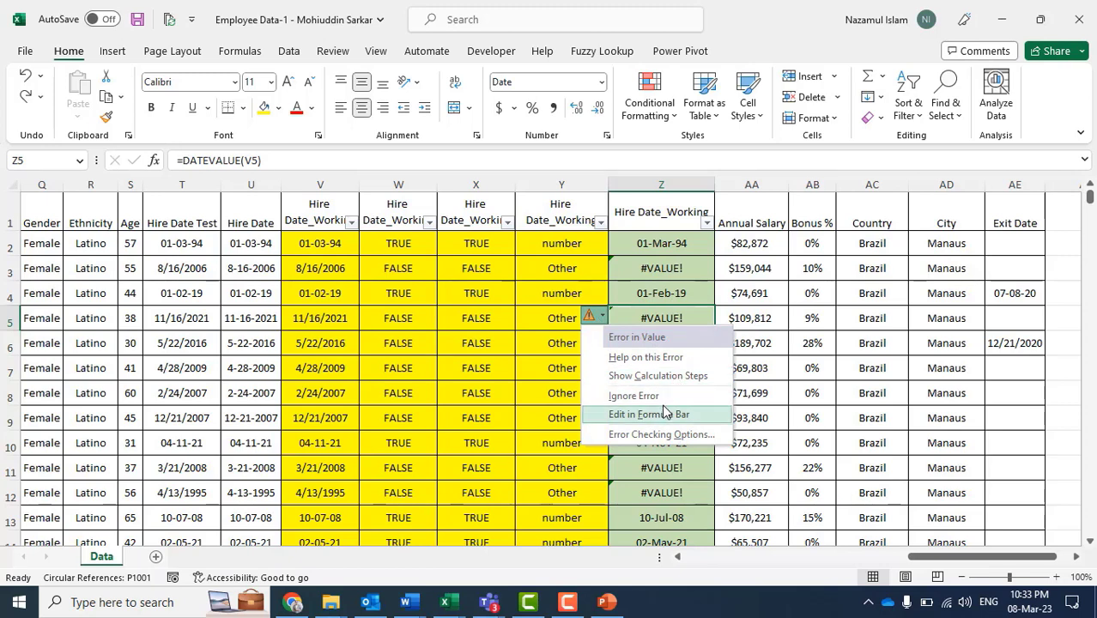
left_click(667, 378)
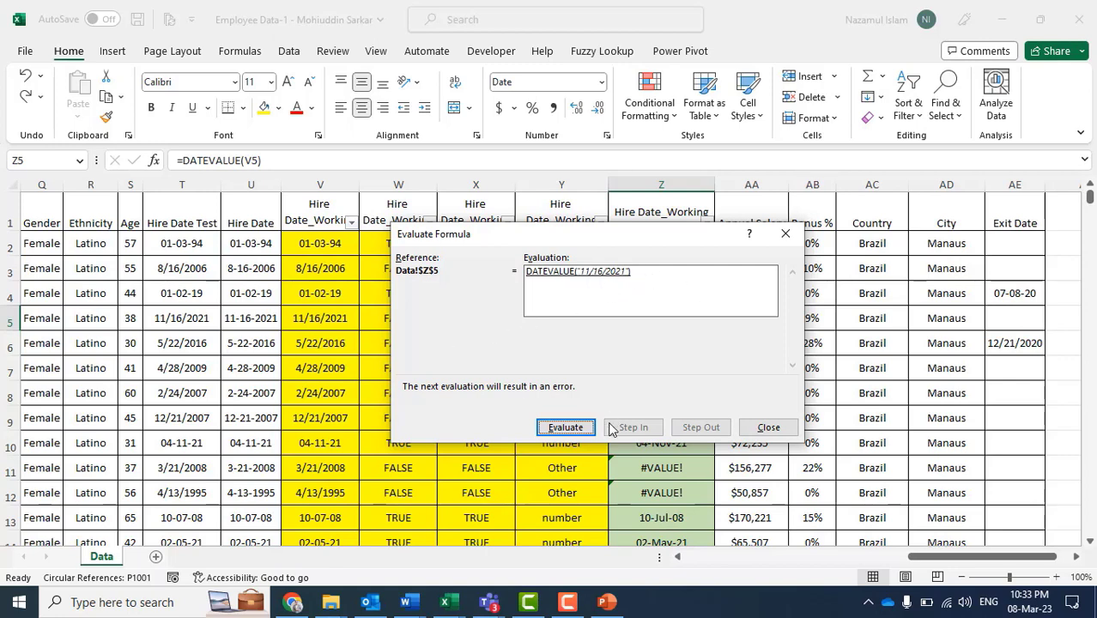
left_click(570, 428)
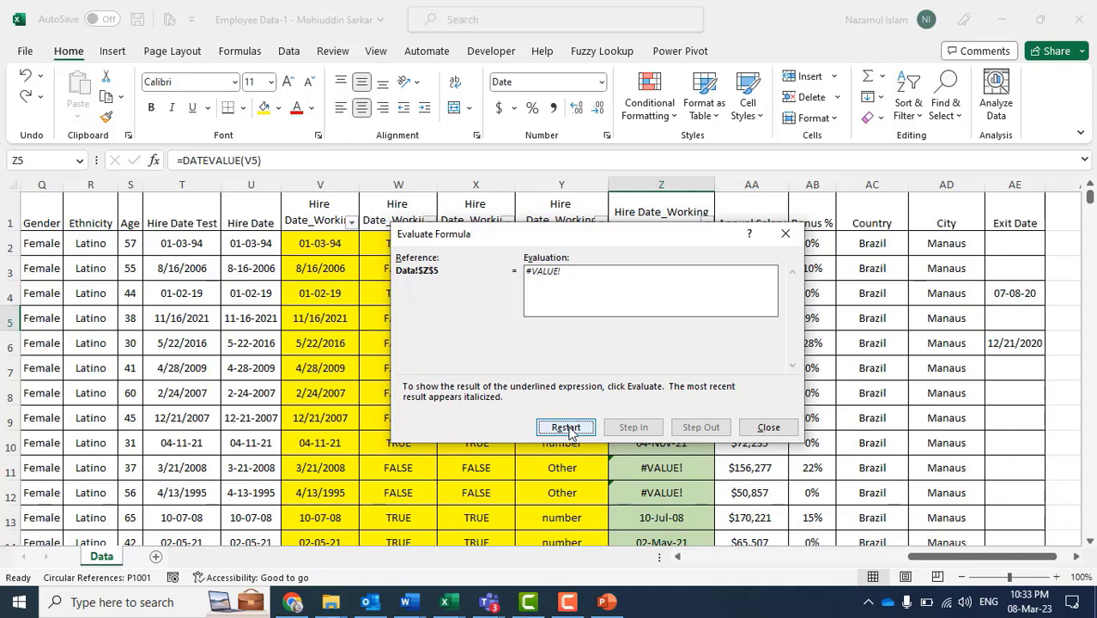
left_click(566, 428)
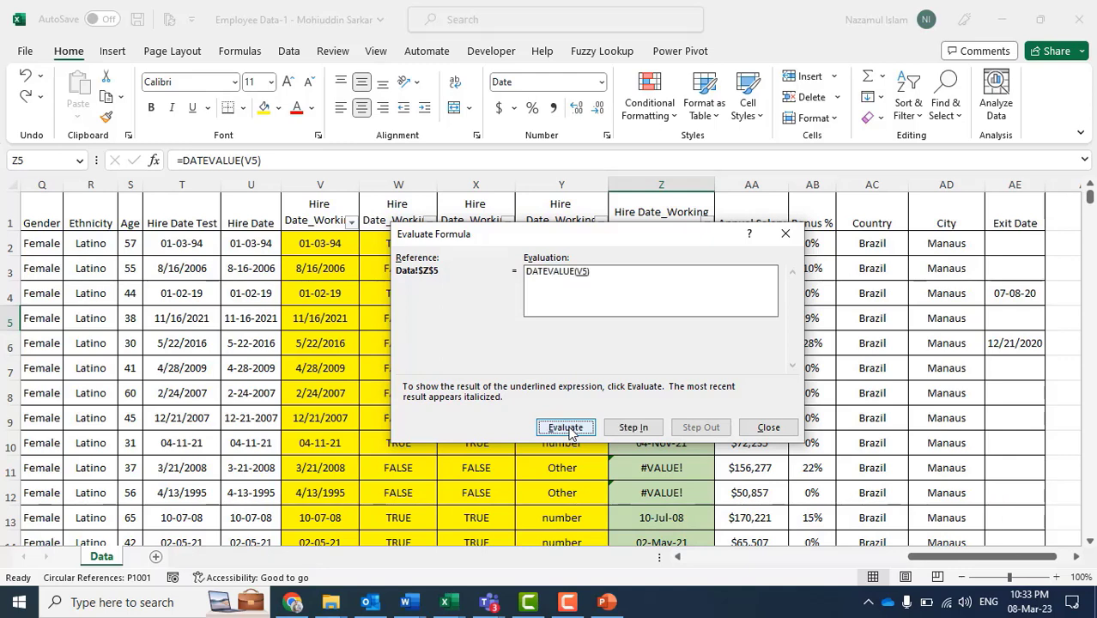
left_click(568, 427)
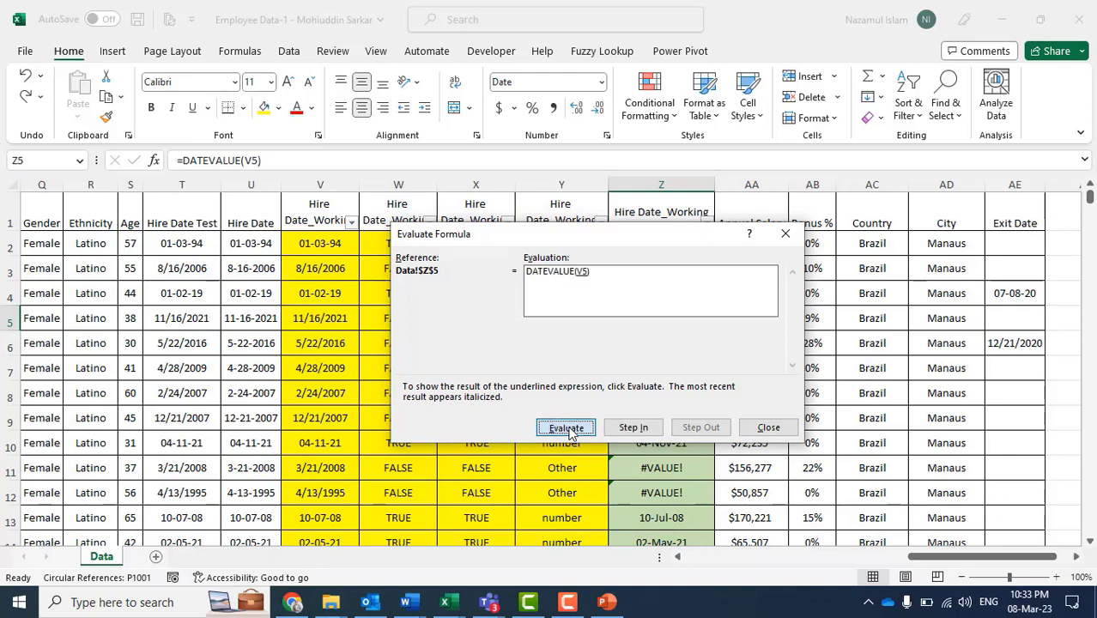
left_click(755, 430)
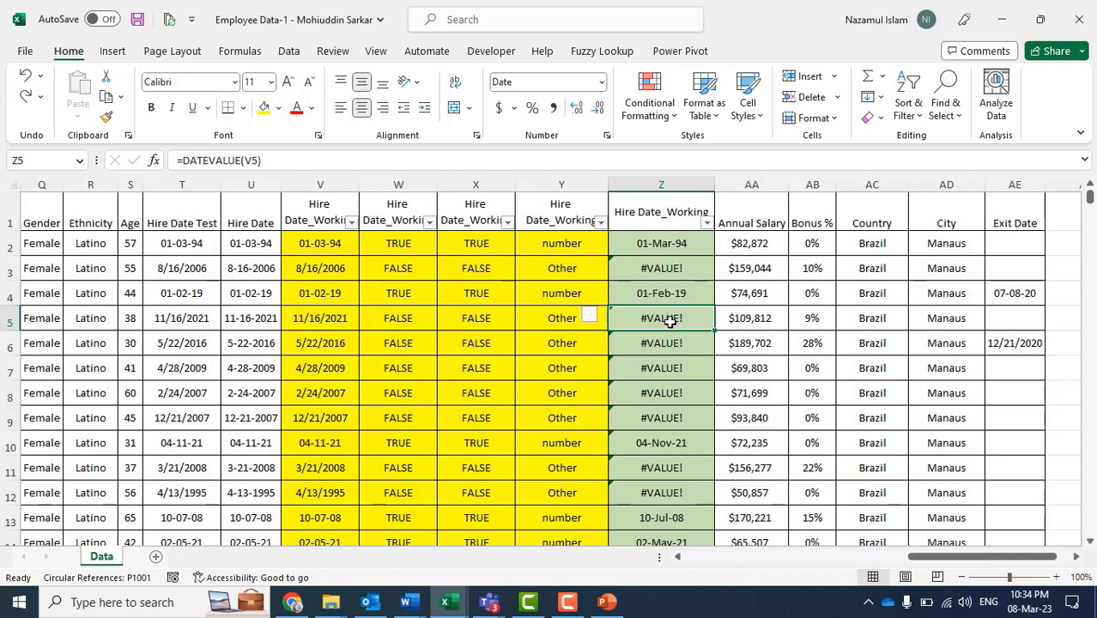
Ignore the value error flagged on Z5.
left_click(592, 316)
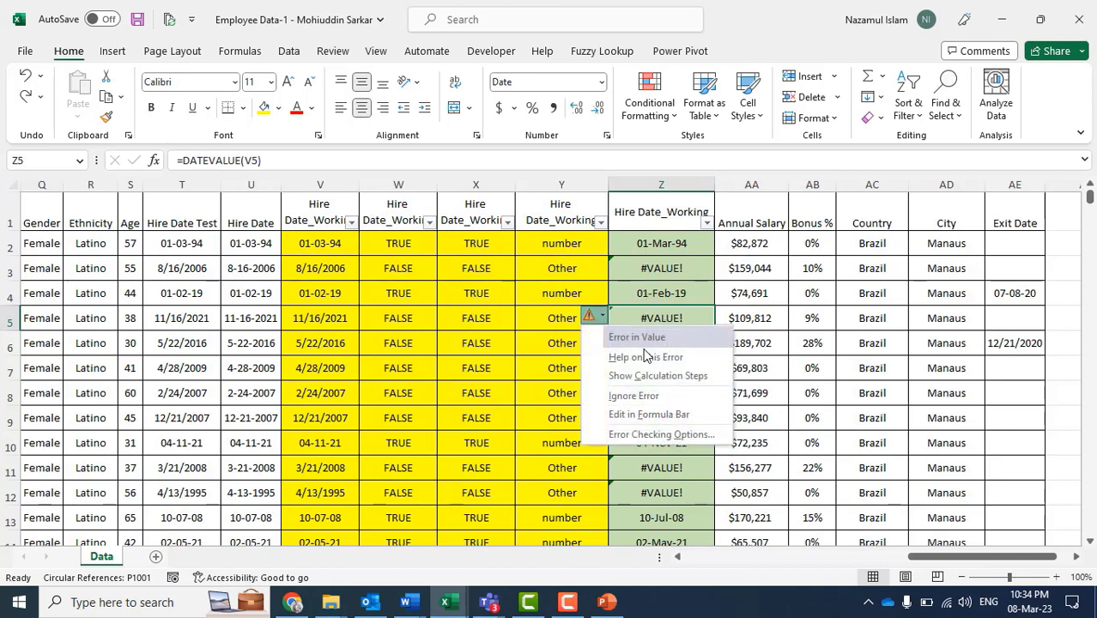
left_click(633, 396)
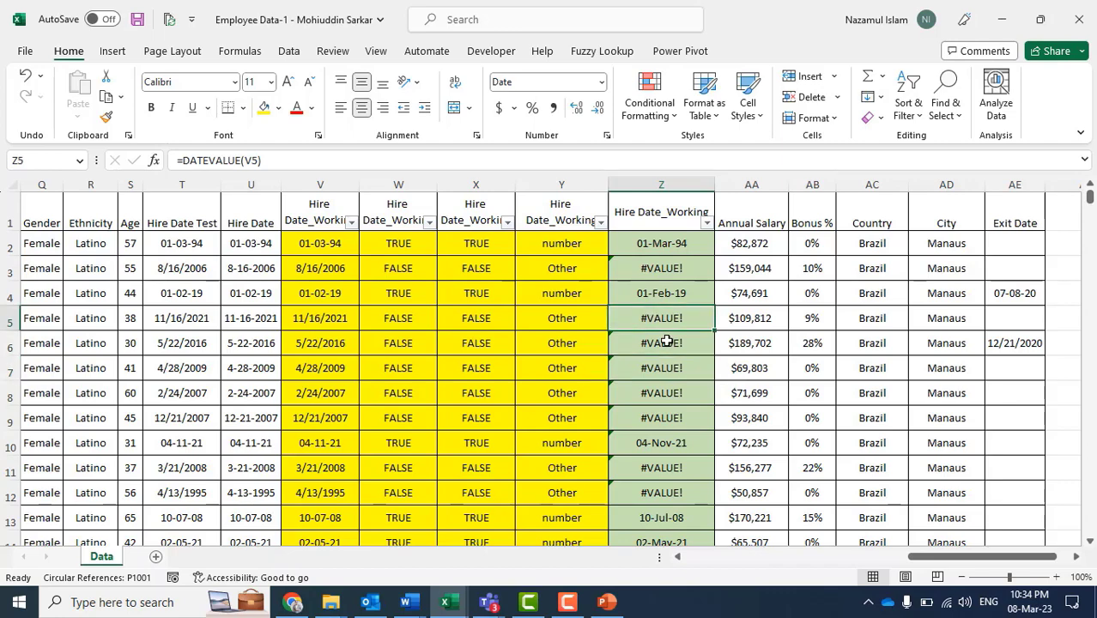
scroll(667, 341, "down", 2)
scroll(666, 341, "up", 3)
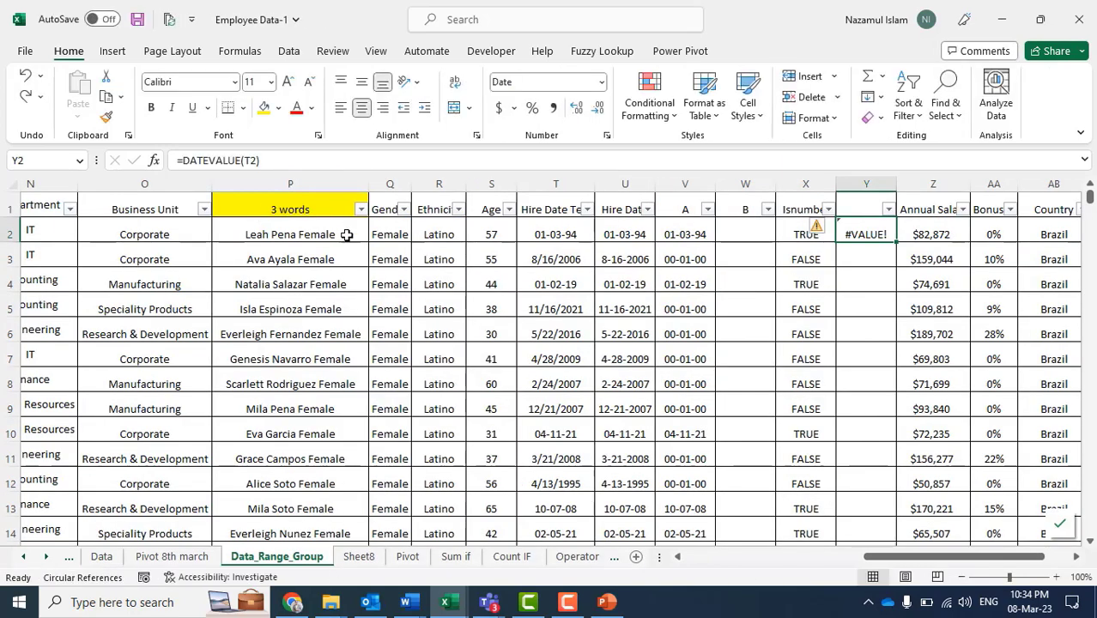
Switch back to the submitted workbook and check the formula in Z3.
mouse_move(461, 608)
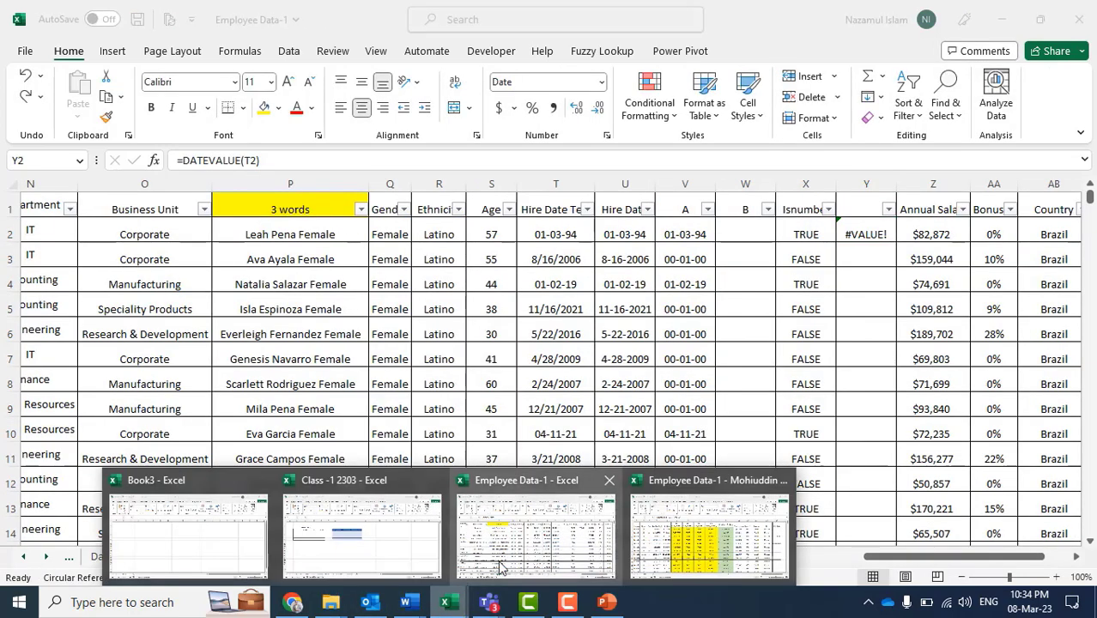
left_click(695, 530)
left_click(652, 266)
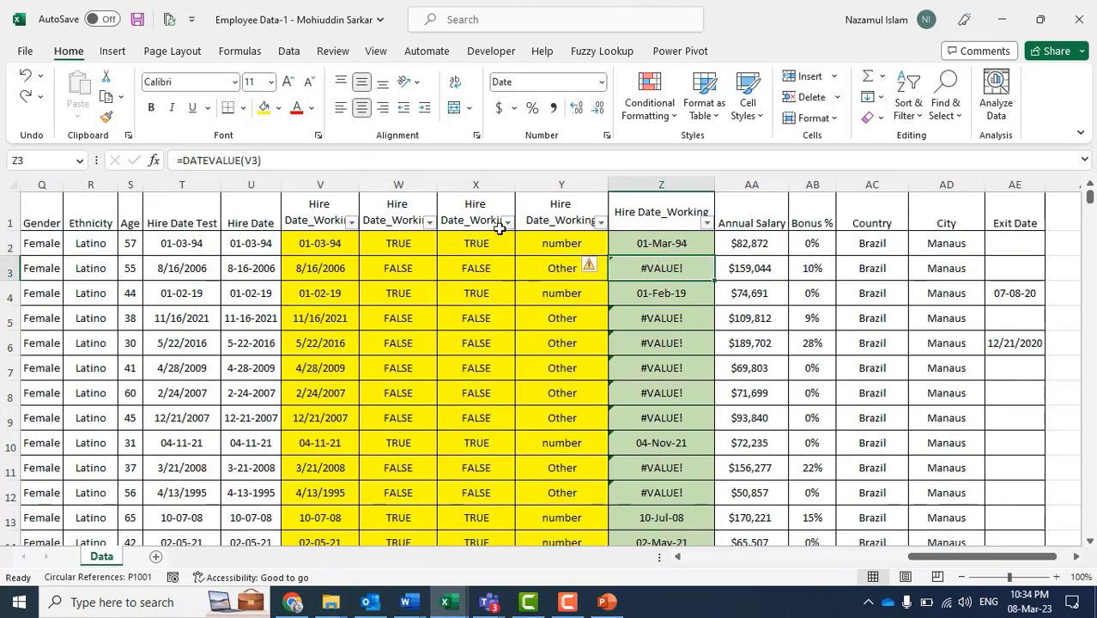
In the Data_Range_Group sheet of the Employee Data-1 workbook, set the formula in Y2 to =DATEVALUE(T3).
left_click(25, 81)
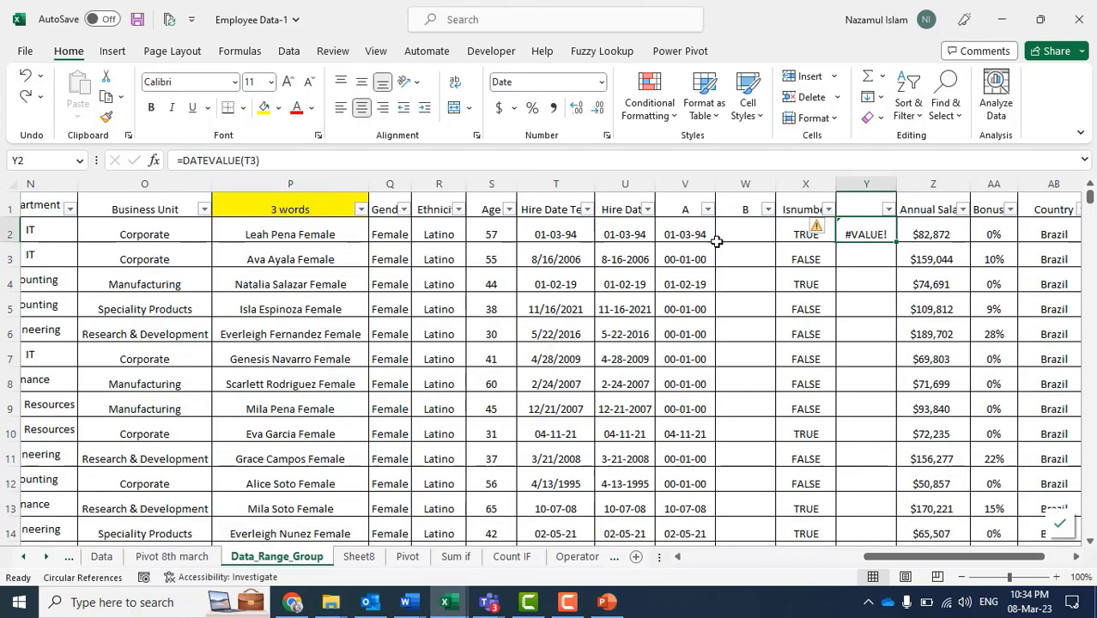
left_click(863, 264)
left_click(874, 227)
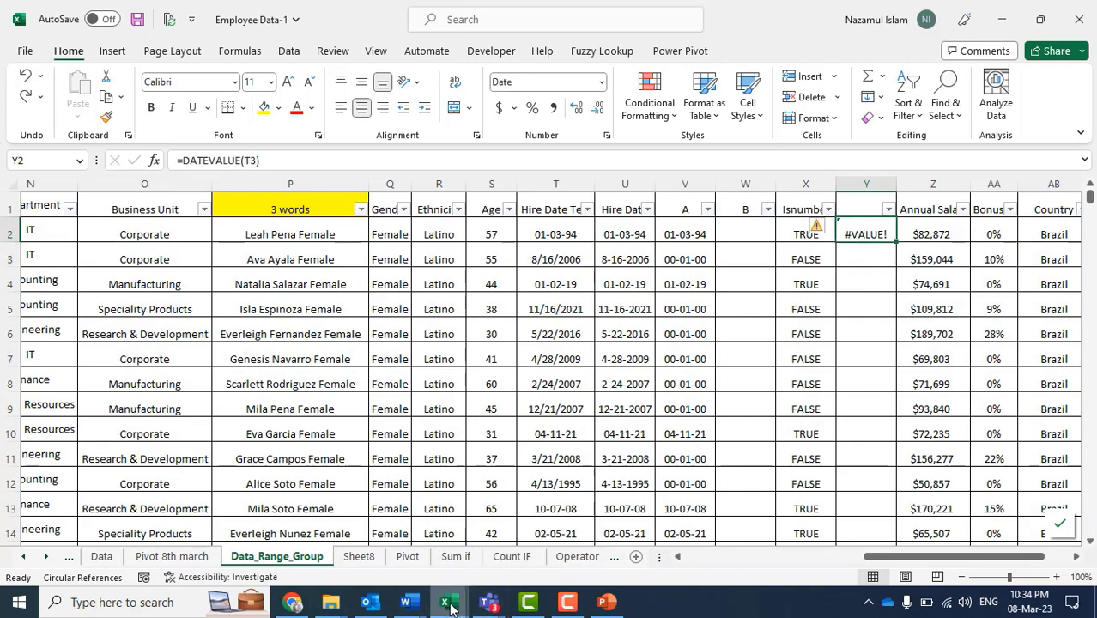
Return to the submitted workbook and look through the column Z results, checking the formula in Z4.
mouse_move(449, 607)
left_click(704, 560)
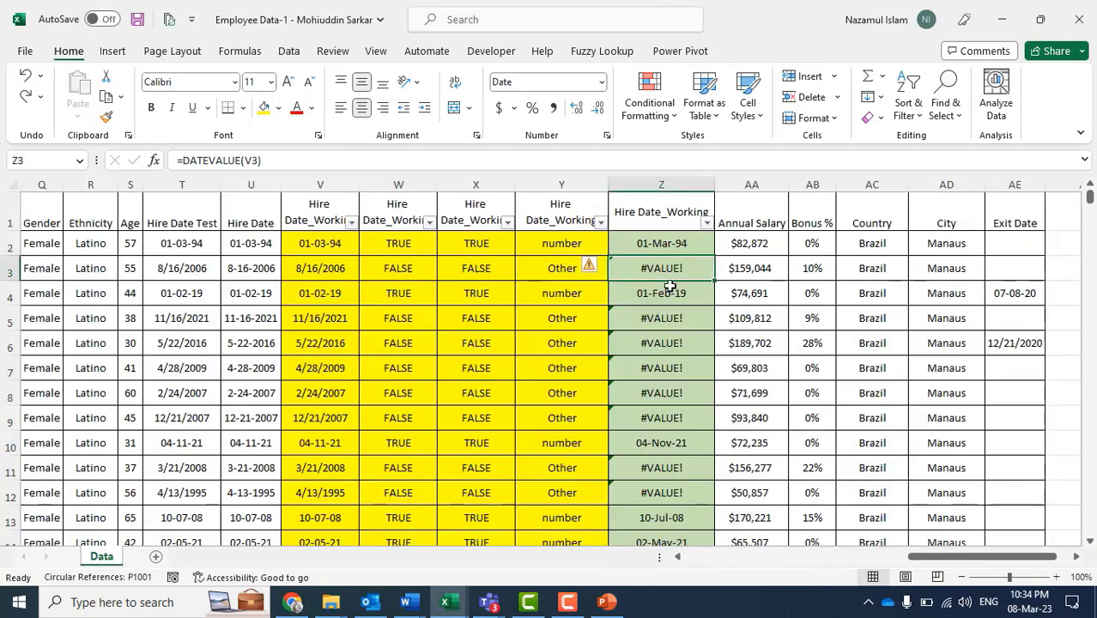
left_click(670, 288)
scroll(685, 393, "down", 16)
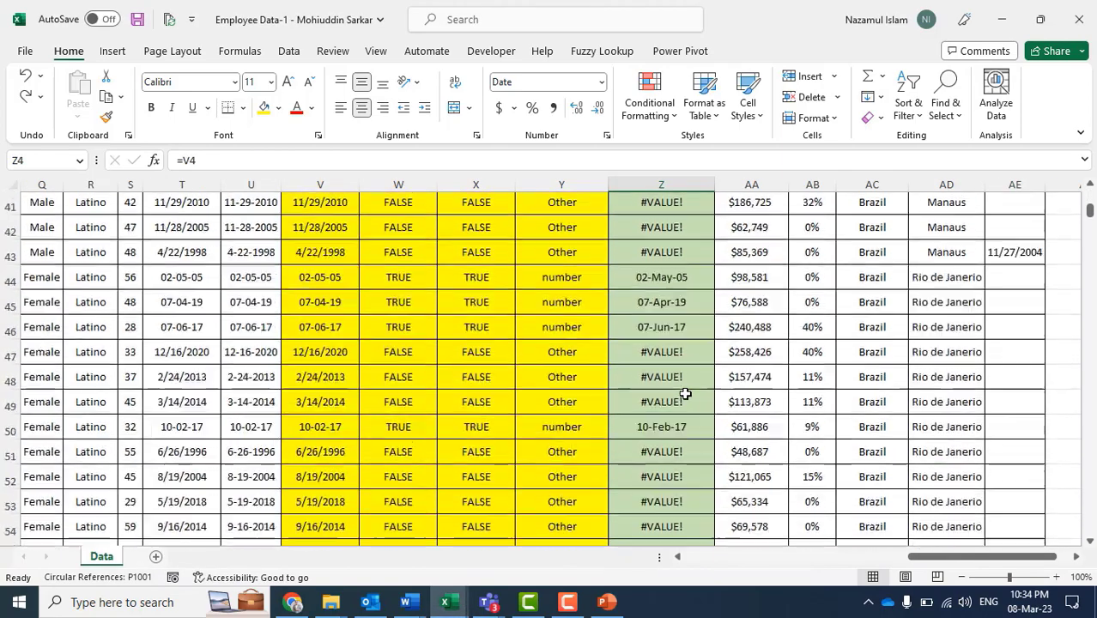
scroll(685, 394, "down", 4)
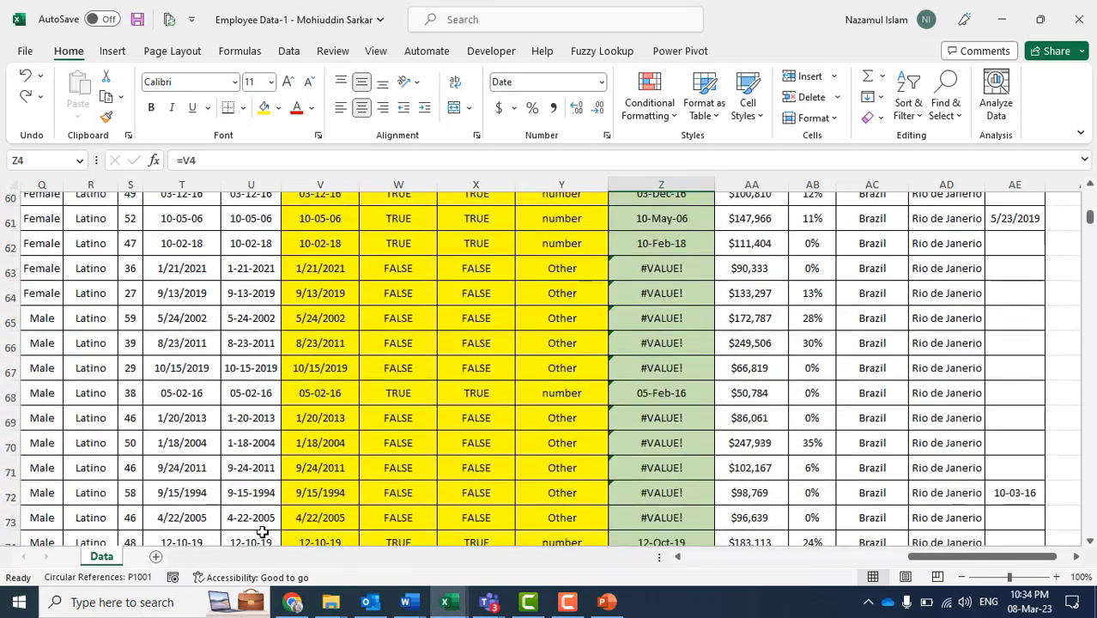
scroll(689, 431, "up", 5)
scroll(689, 431, "up", 13)
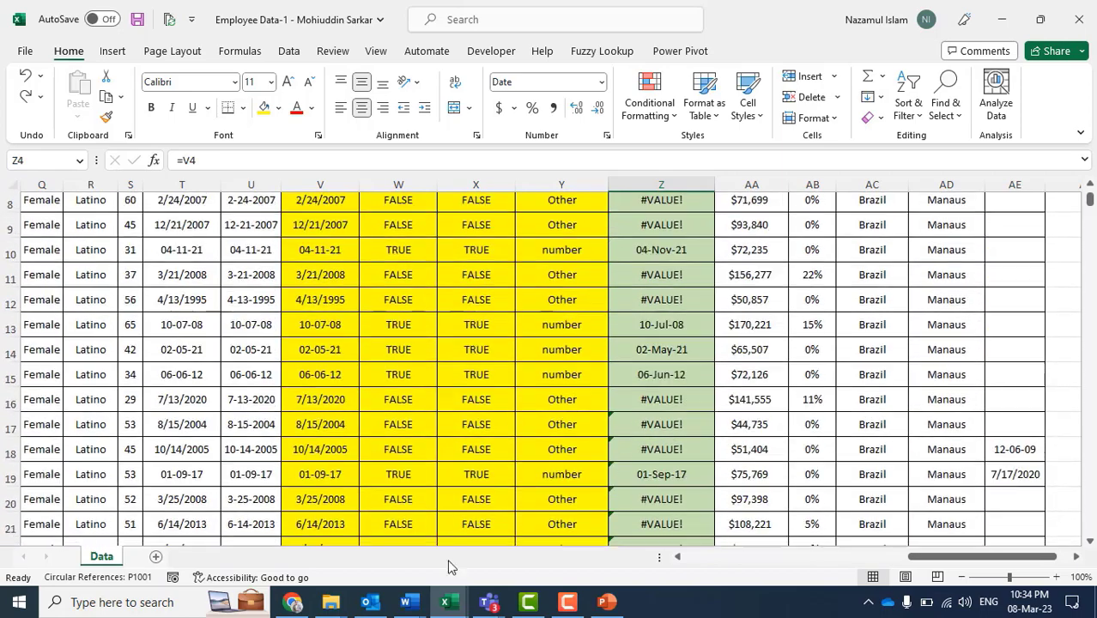
scroll(660, 319, "up", 3)
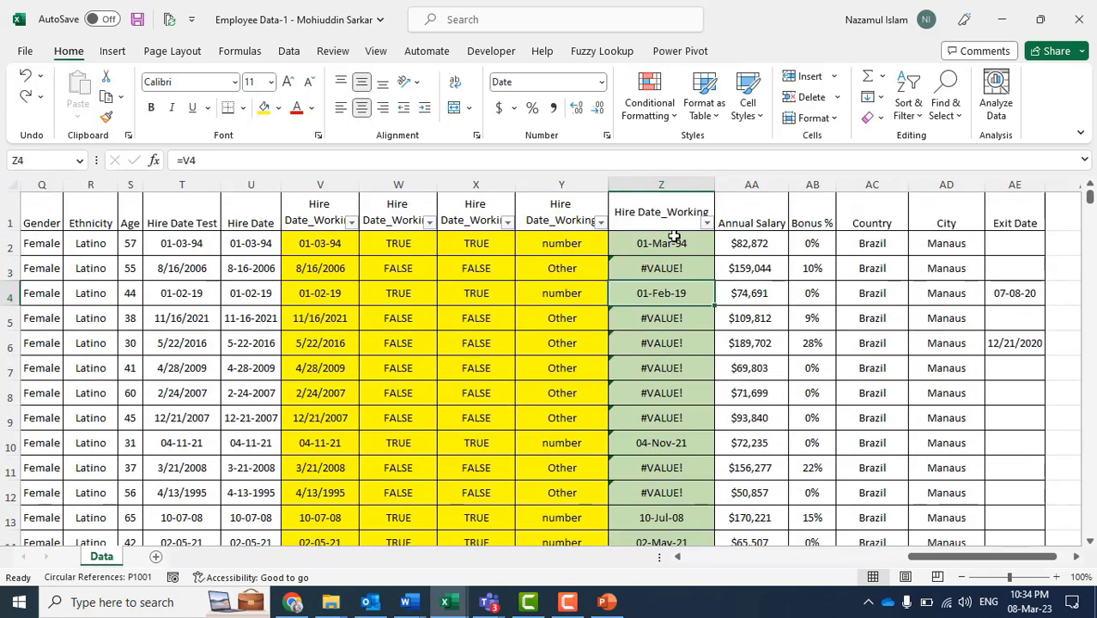
Compare the formula in Z2 with the one in Z3.
left_click(672, 242)
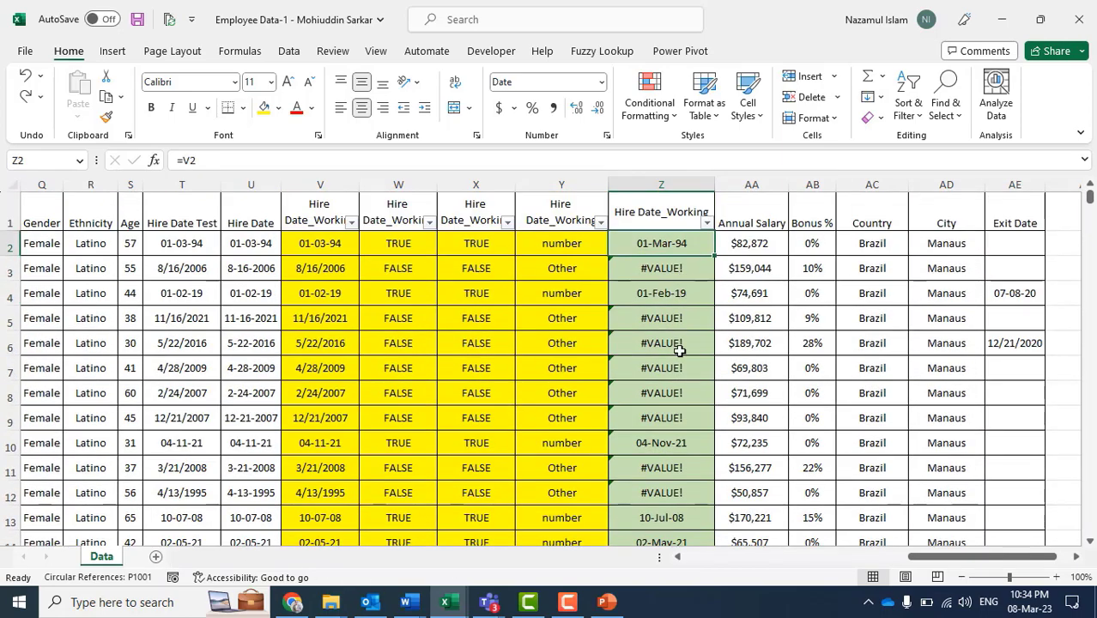
scroll(676, 380, "down", 1)
scroll(677, 379, "down", 1)
scroll(675, 369, "up", 2)
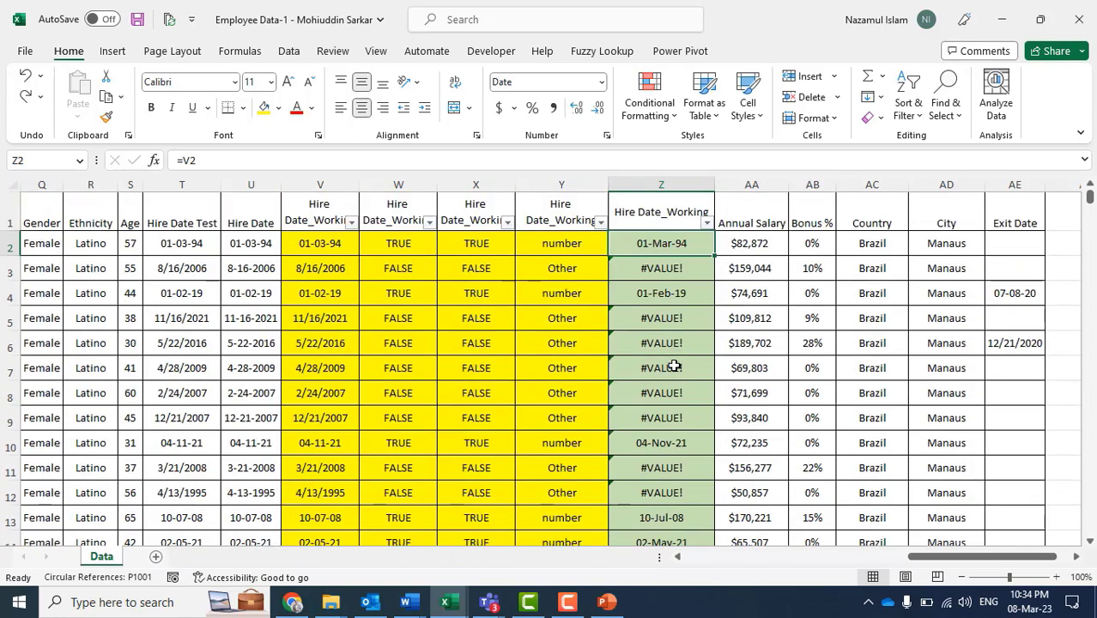
left_click(667, 266)
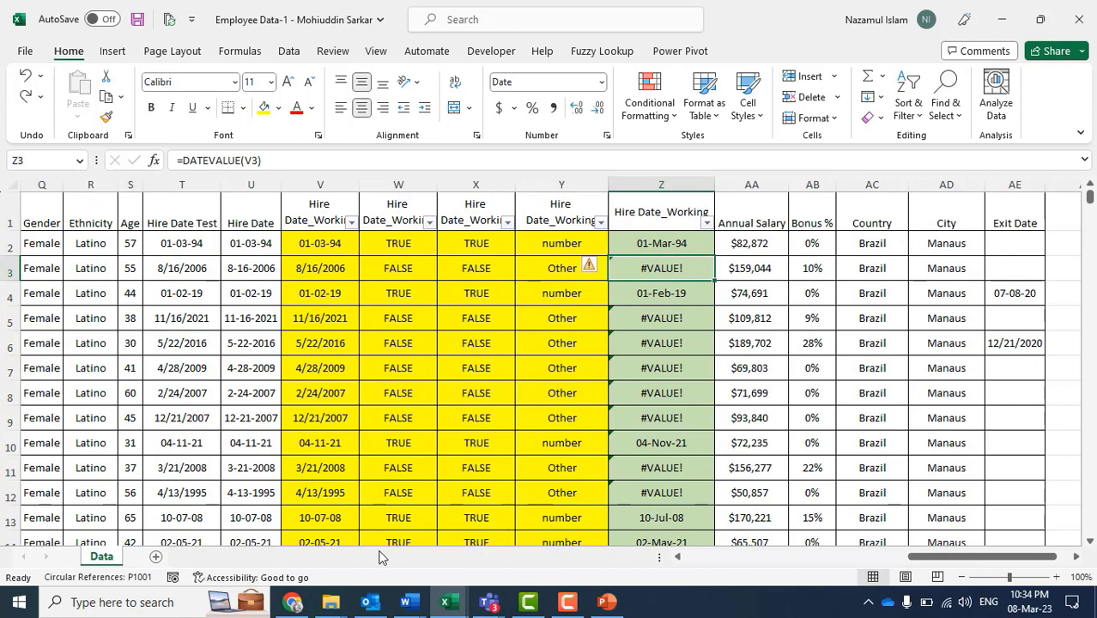
Switch to the Employee Data-1 workbook and check the formula in Y2 against the source date in T3.
left_click(445, 602)
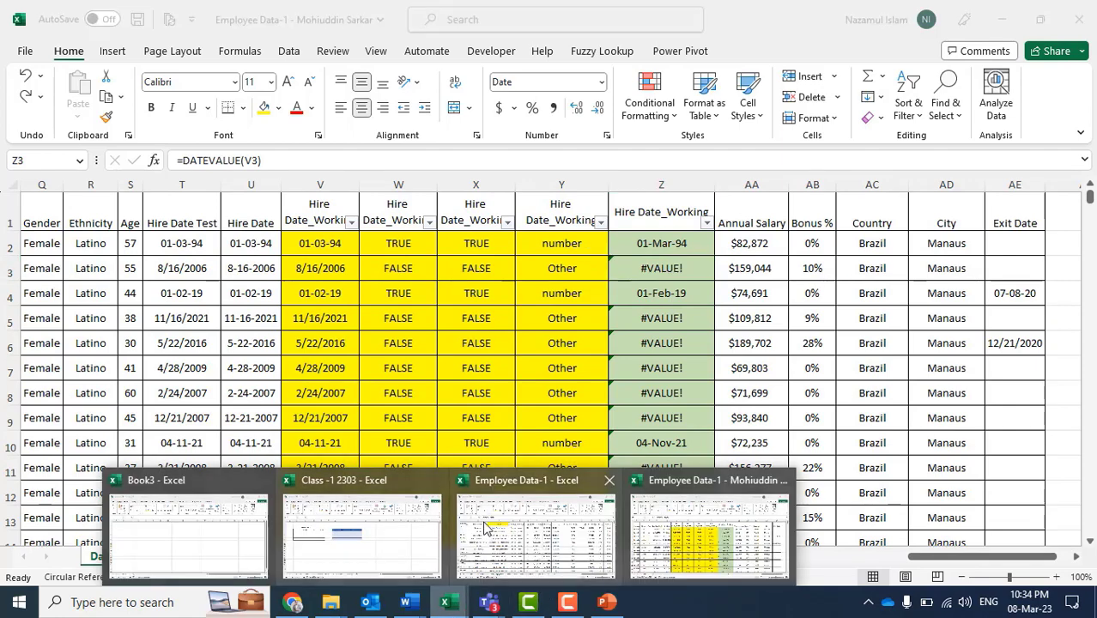
left_click(510, 534)
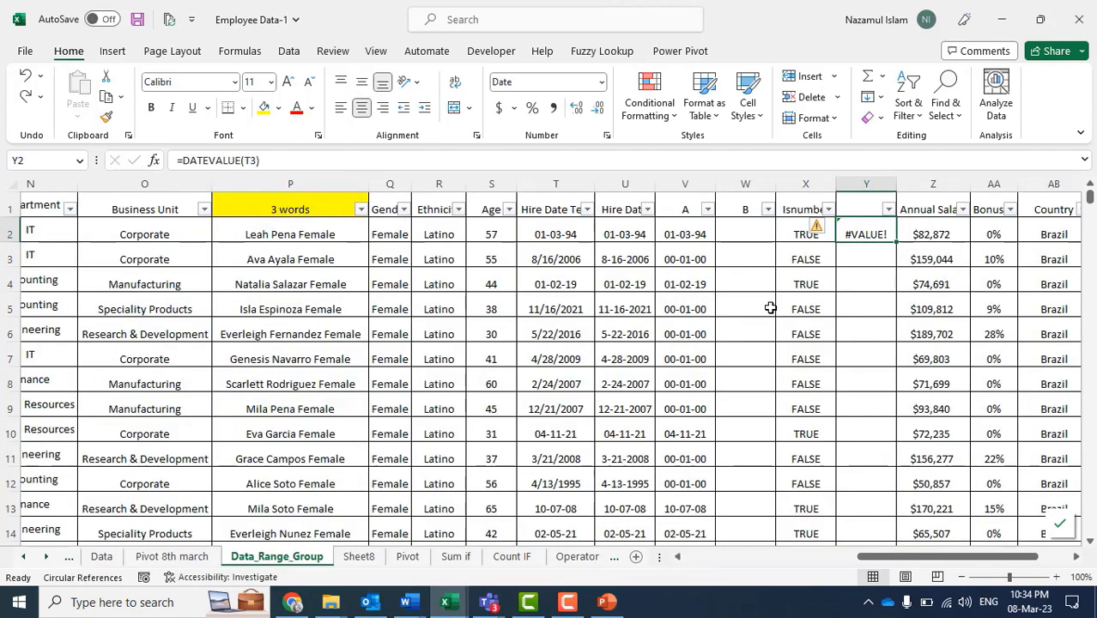
left_click(867, 256)
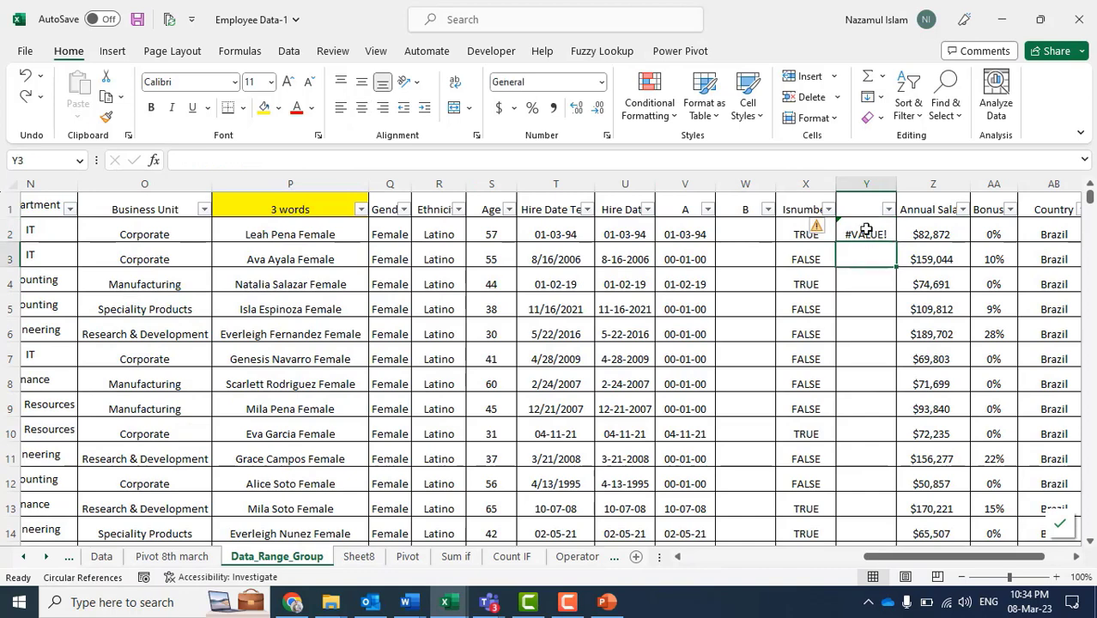
left_click(865, 233)
left_click(866, 255)
left_click(574, 257)
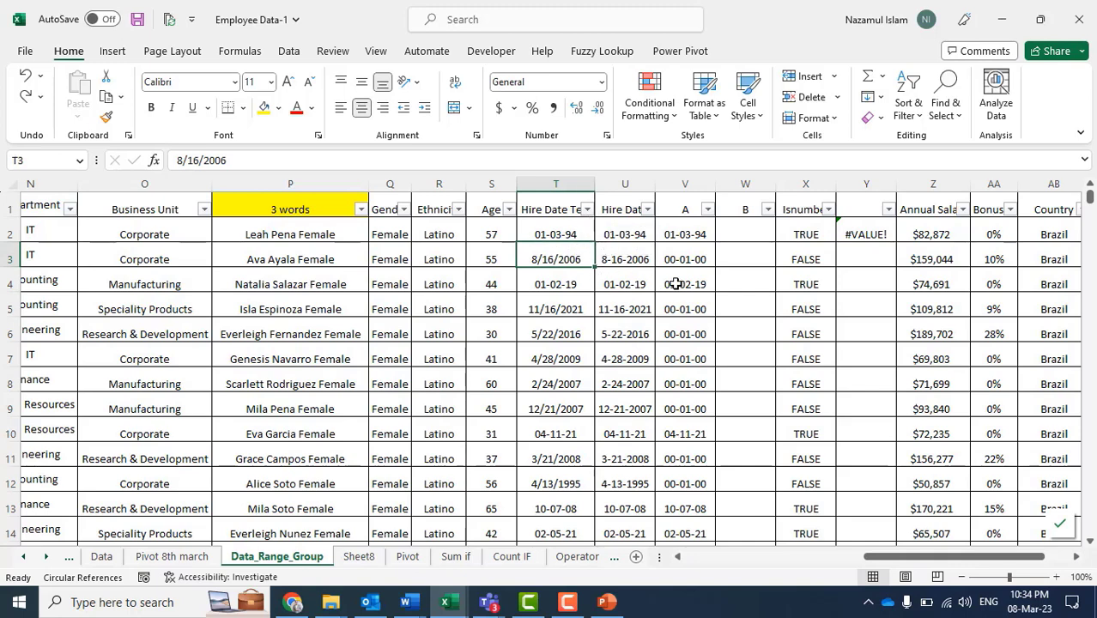
Filter the Isnumber column to show only the FALSE rows.
left_click(828, 209)
left_click(869, 399)
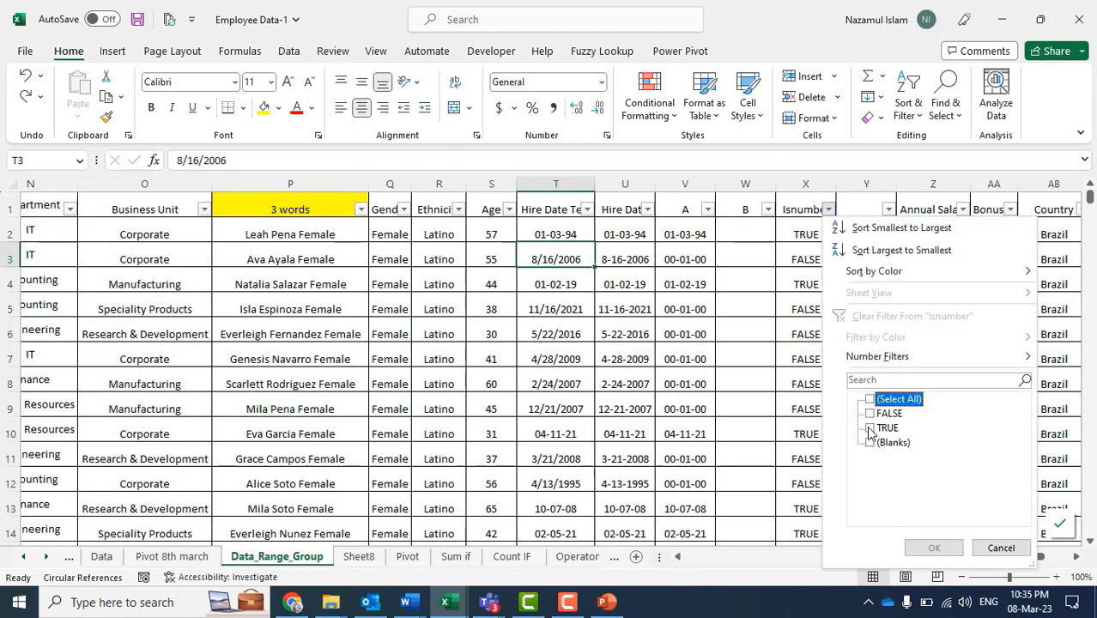
left_click(870, 413)
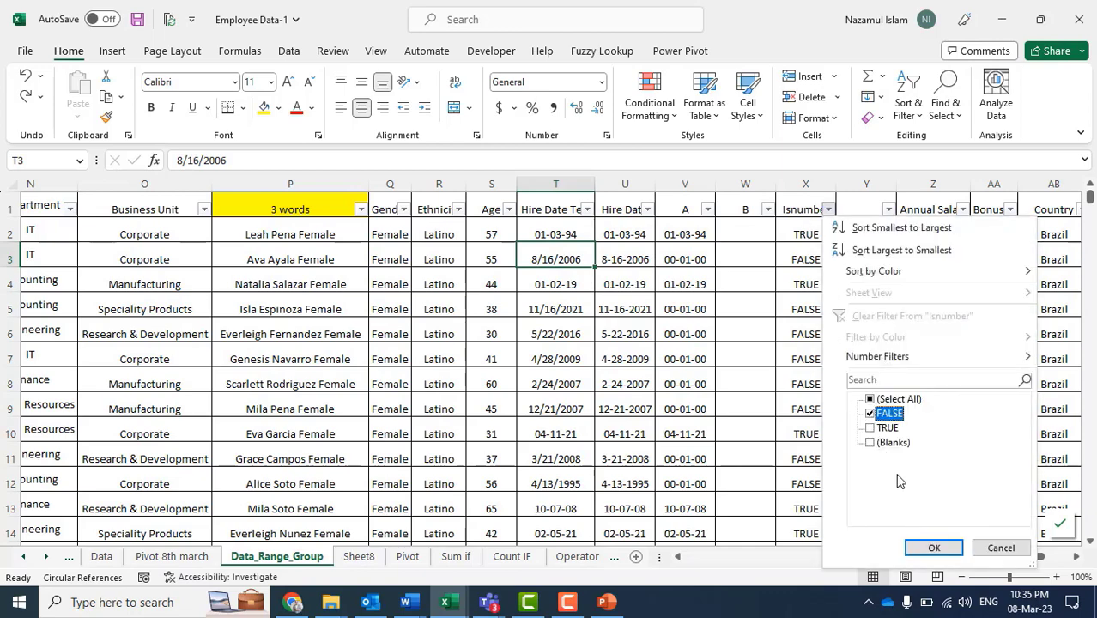
left_click(932, 547)
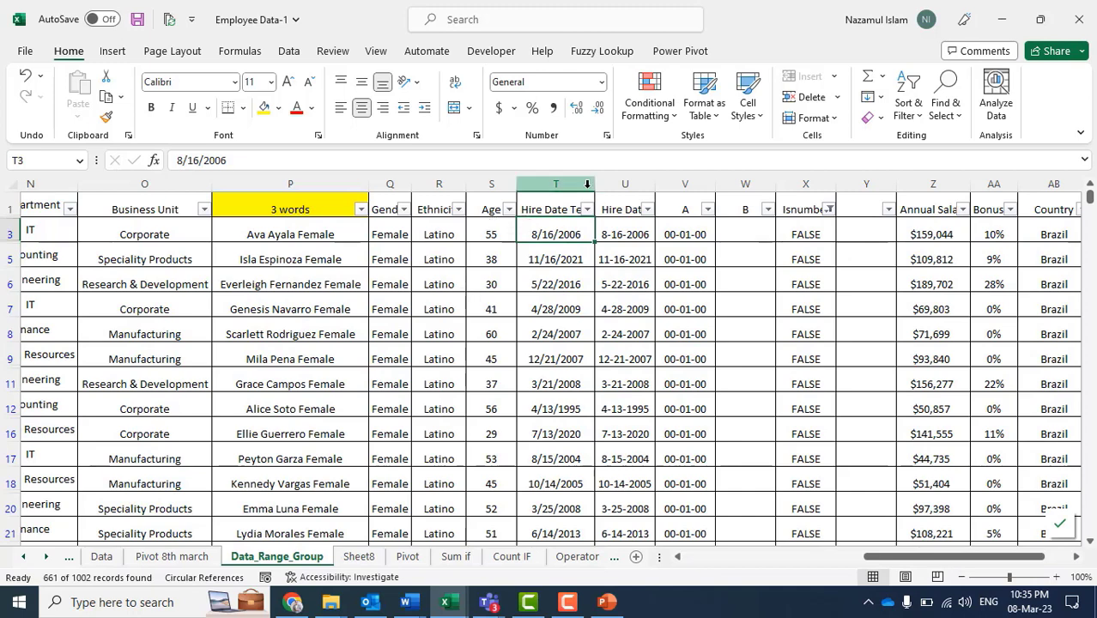
Compare the text hire dates in T3 and U3 with the date shown in the system calendar.
left_click(556, 183)
left_click(557, 235)
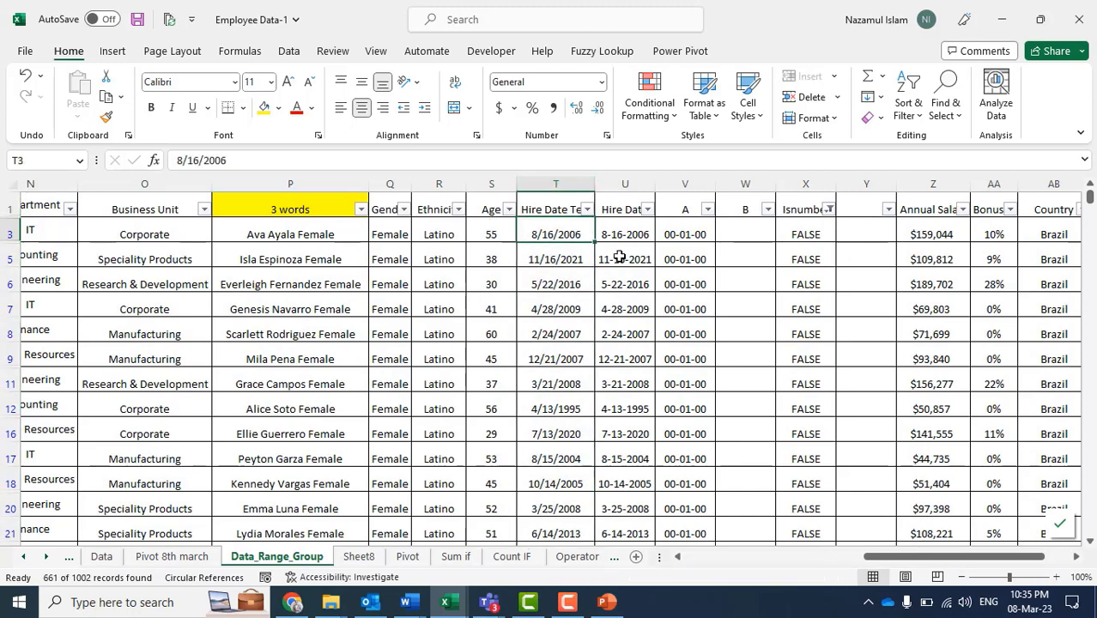
key("Up")
key("Down")
key("Right")
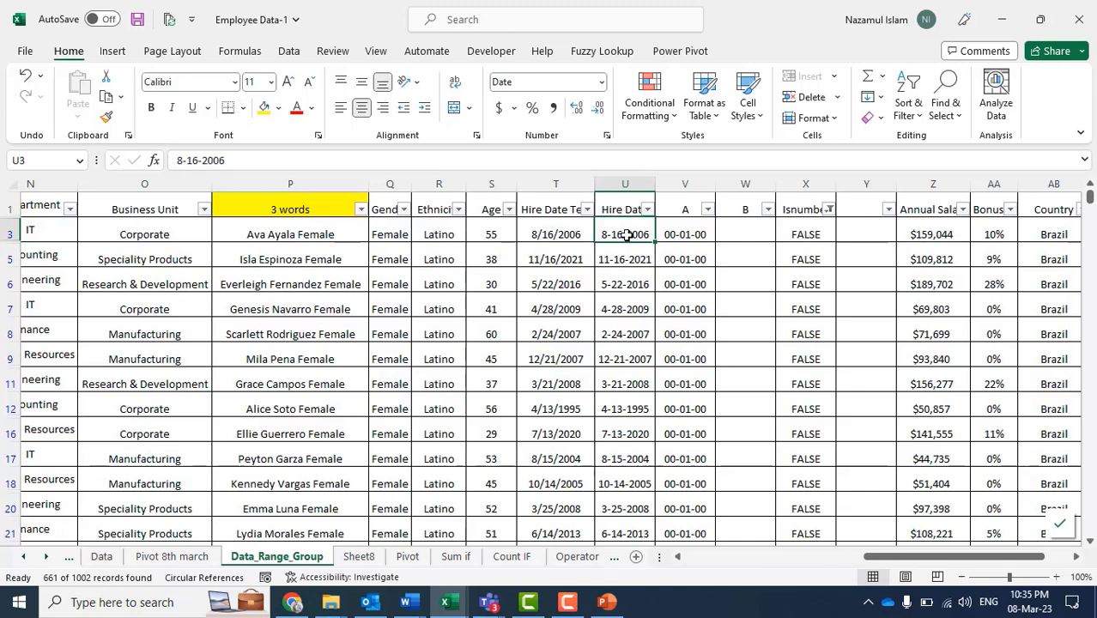
left_click(1038, 608)
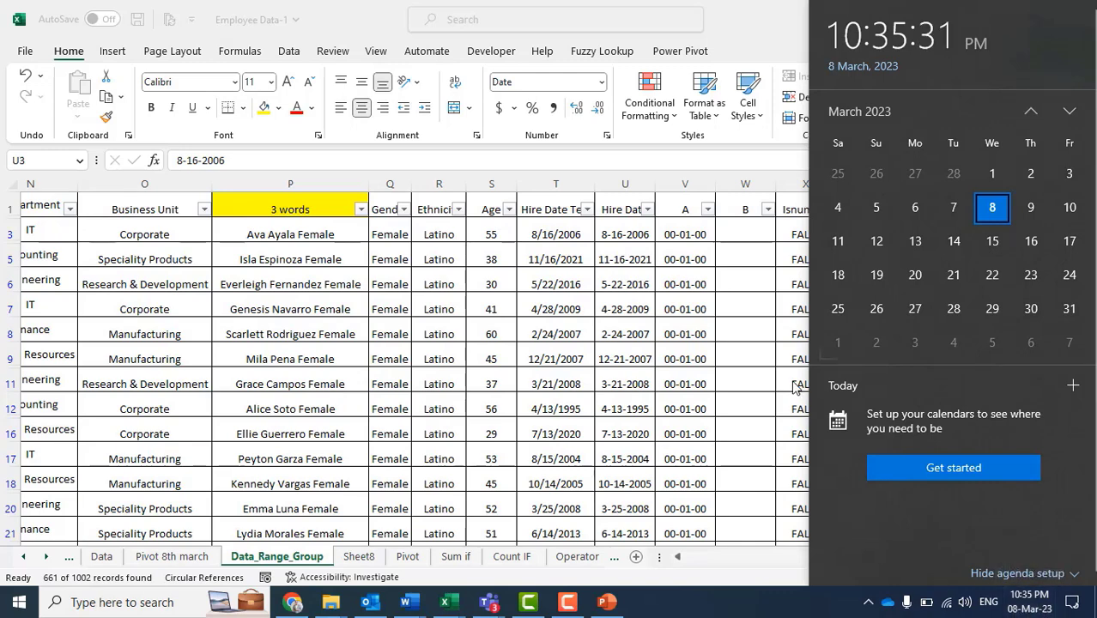
left_click(773, 351)
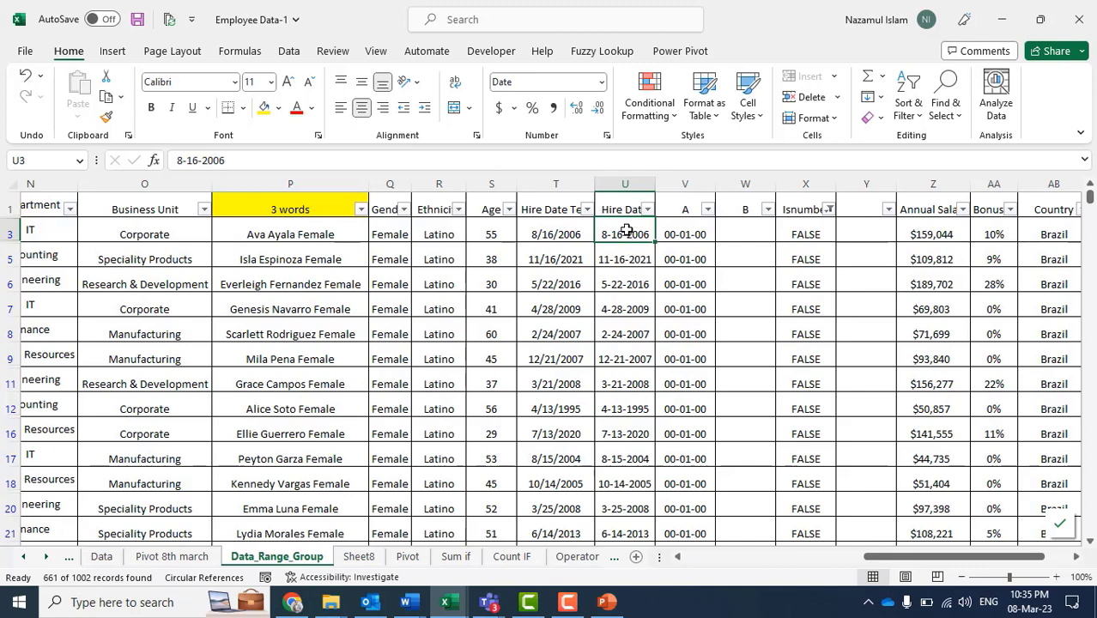
Look through the filtered Hire Date values in column U, starting from U3.
left_click_drag(627, 230, 624, 409)
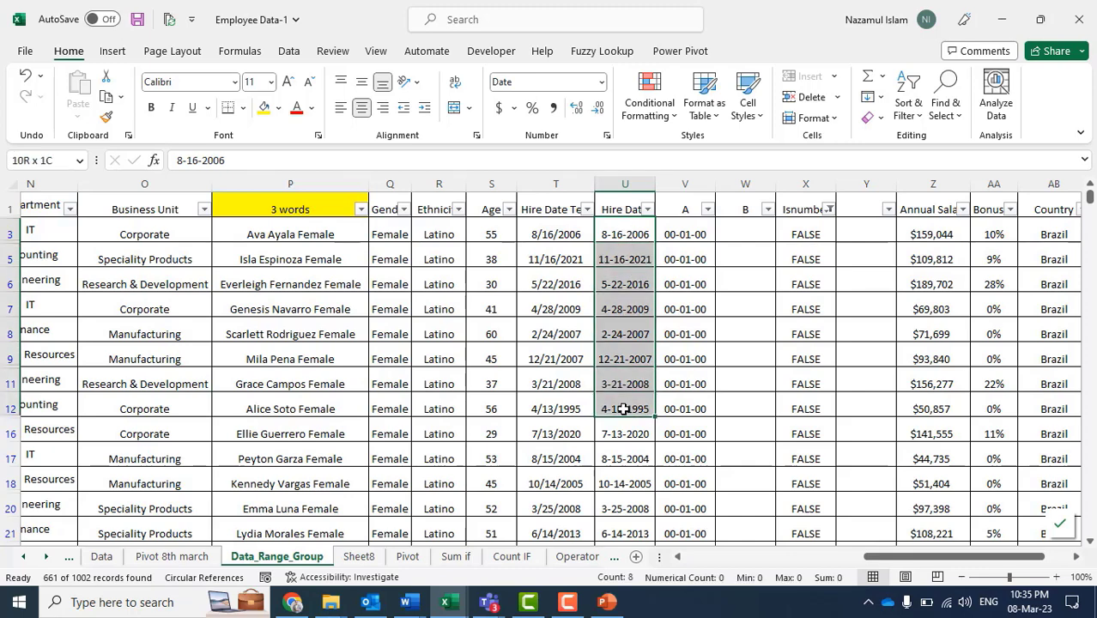
left_click(607, 364)
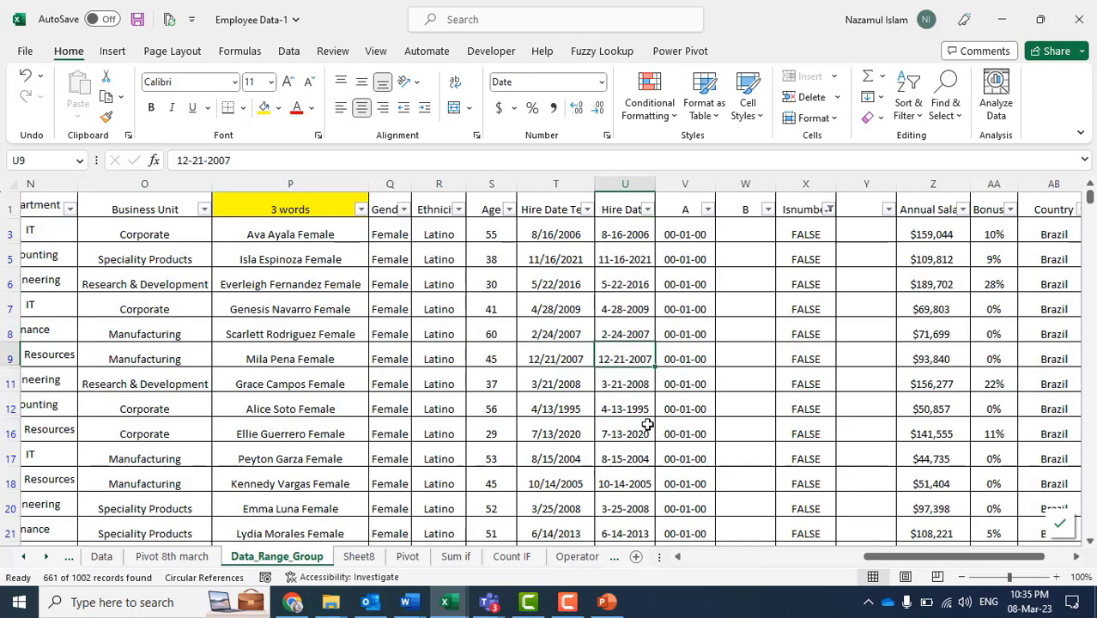
left_click(616, 233)
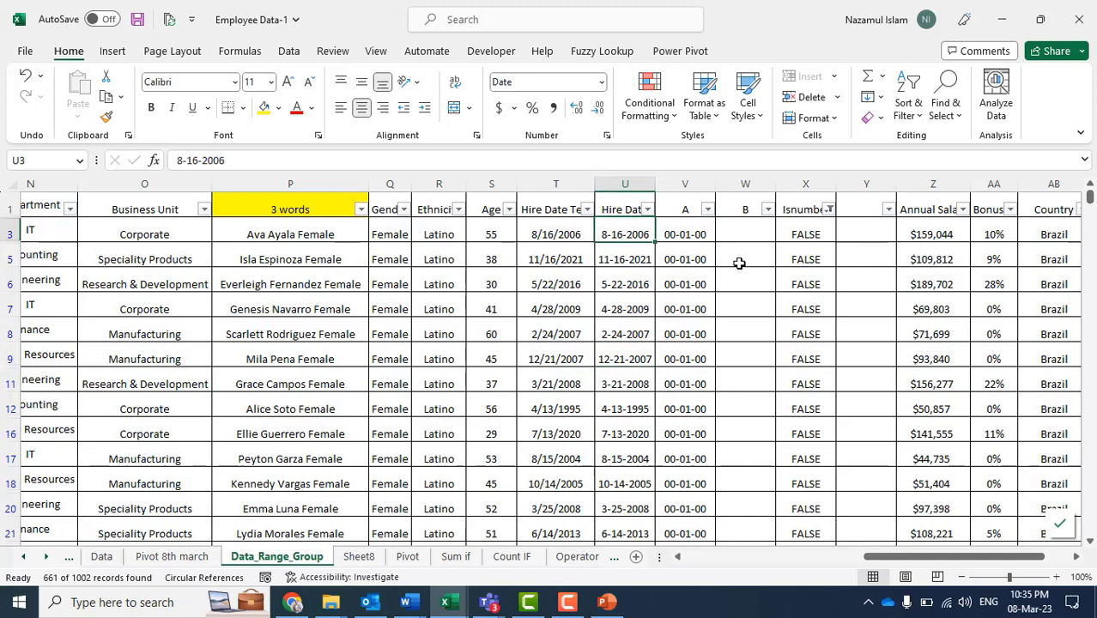
left_click(752, 242)
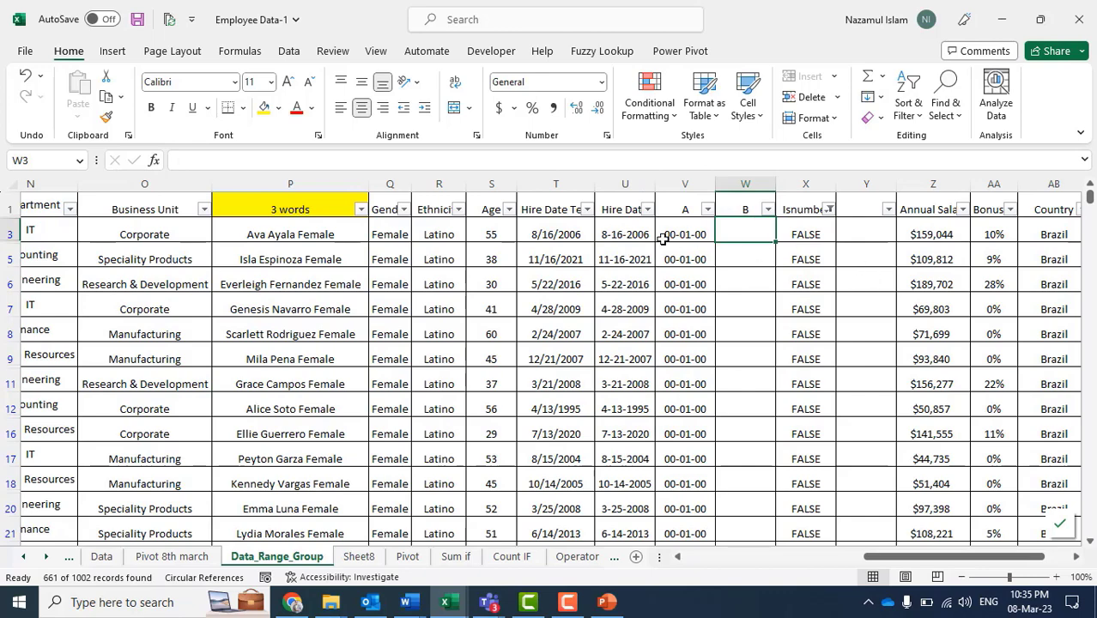
left_click(625, 234)
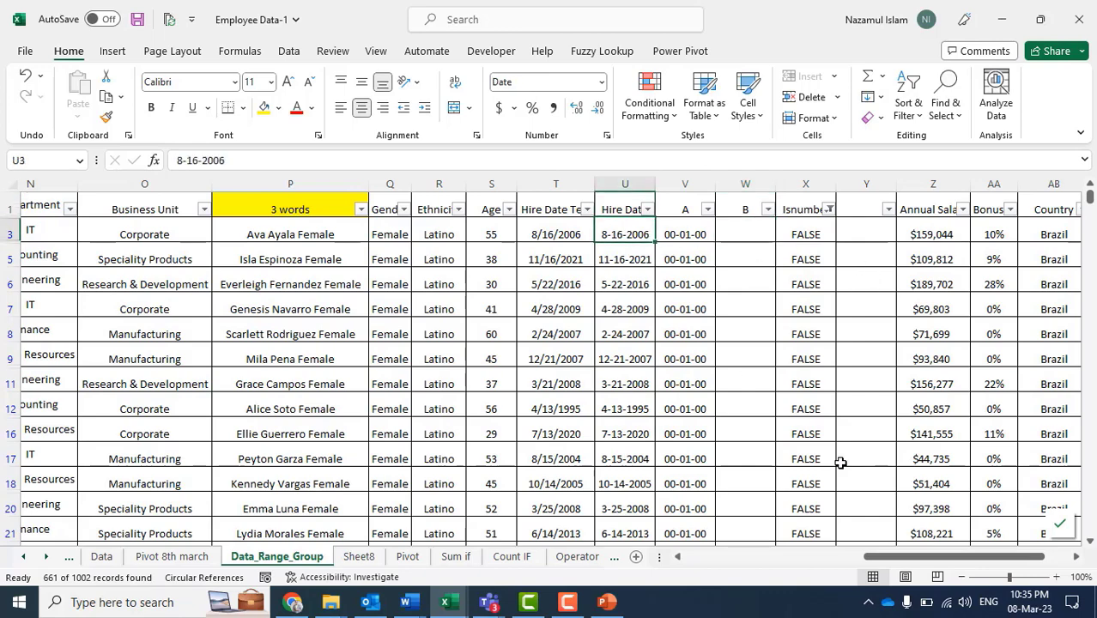
Fill the filtered Hire Date cells from U3 down to the last row with yellow.
key("Left")
key("Right")
key("ctrl+shift+Down")
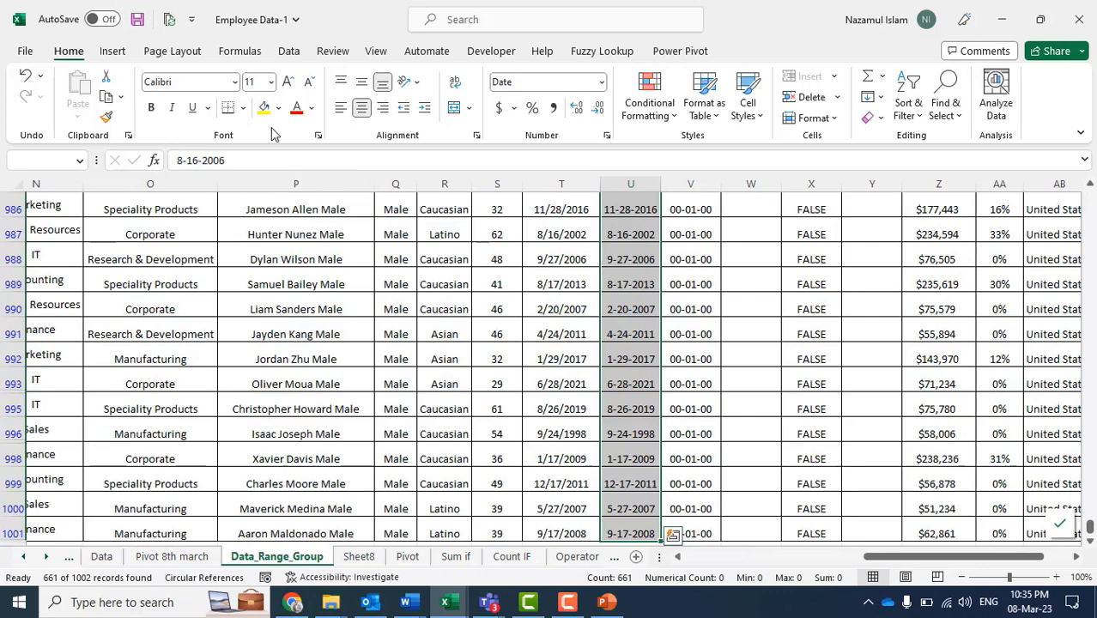
left_click(264, 107)
key("ctrl+Up")
left_click(805, 384)
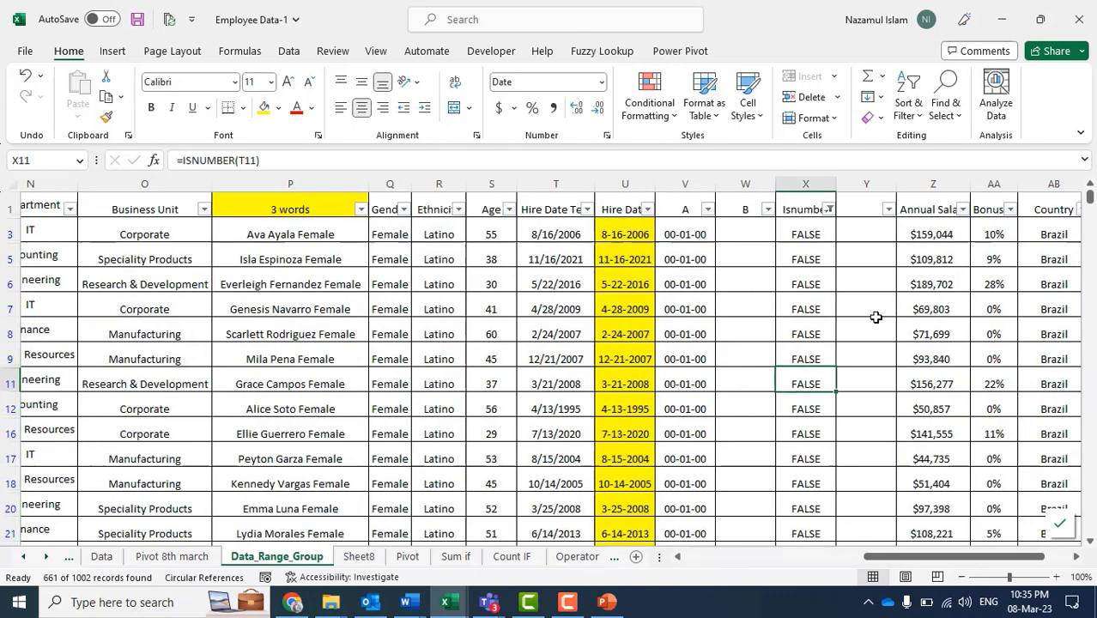
Enter the formula =LEFT(U3,2) in Y3 to extract the month part of the hire date.
left_click(868, 233)
type("=")
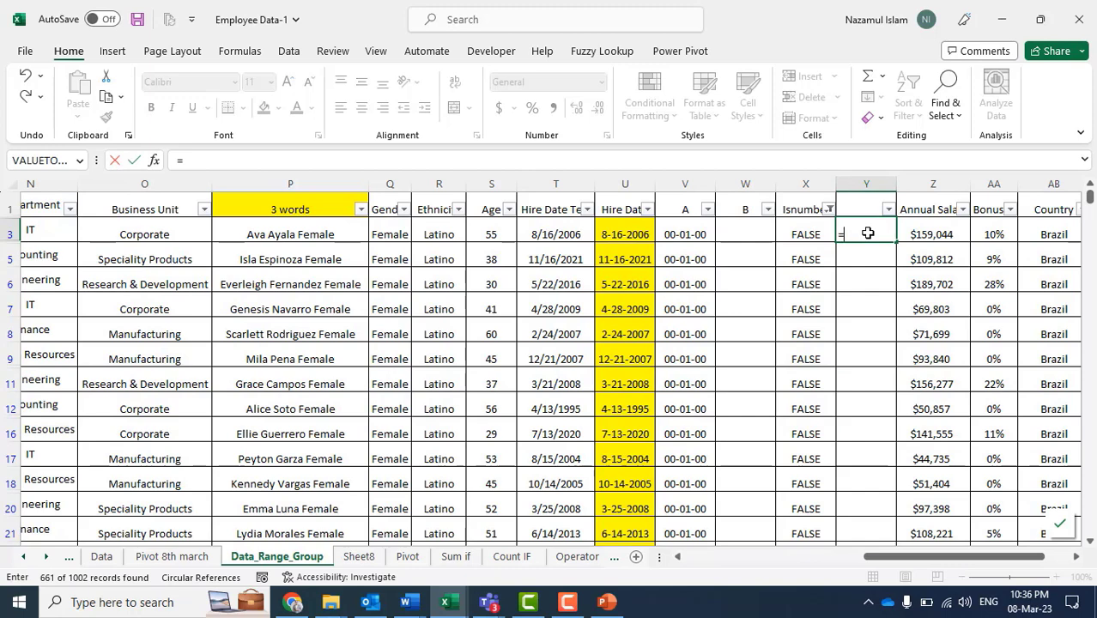
type("left")
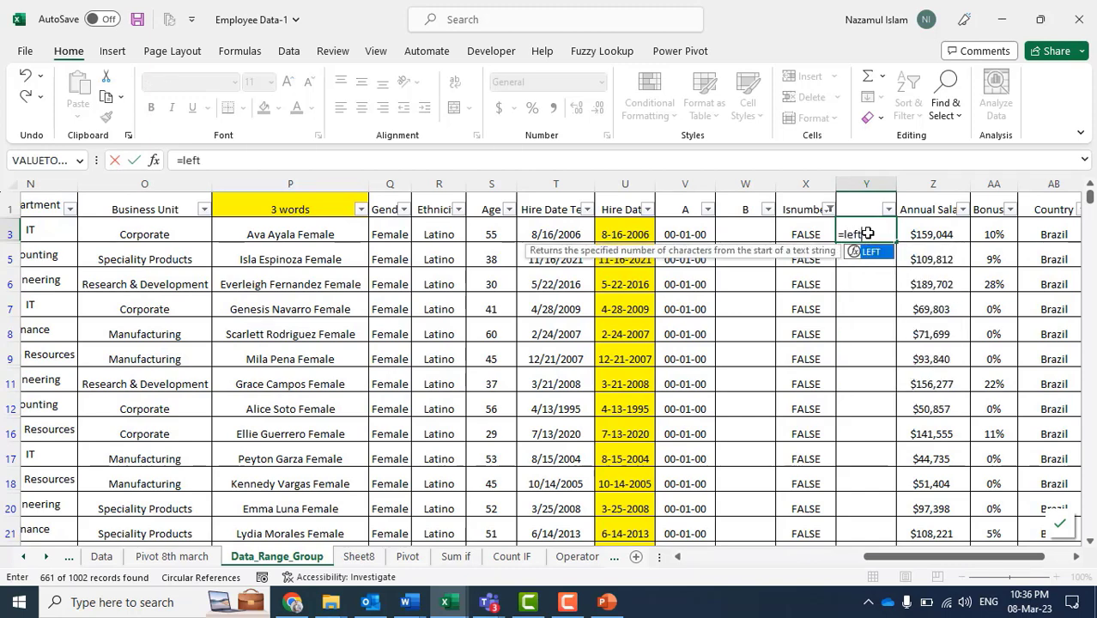
key("Tab")
key("Left")
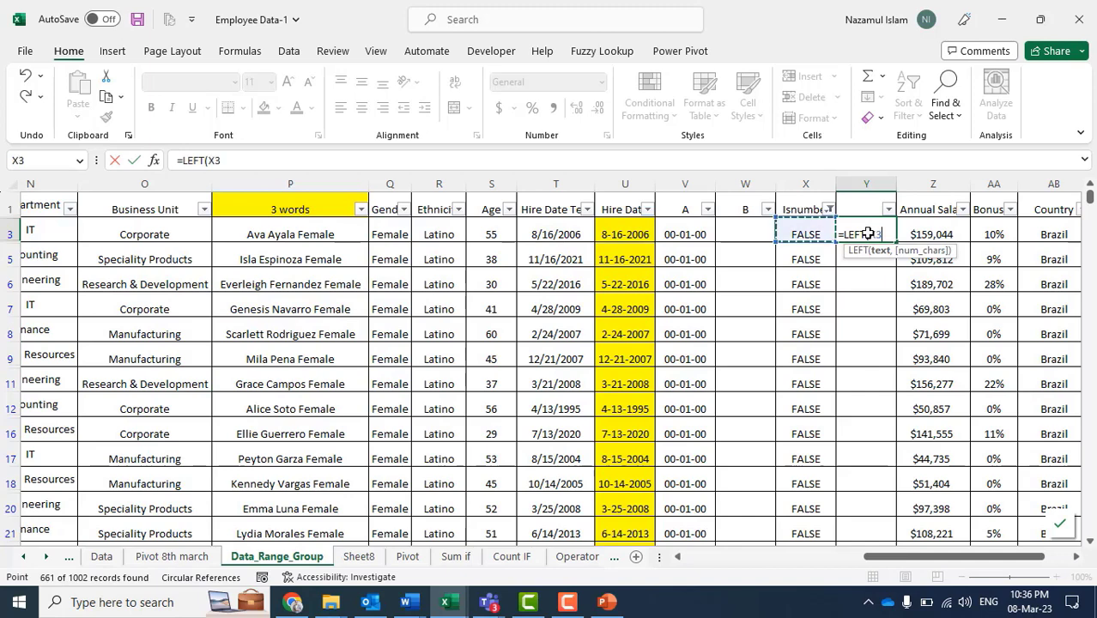
key("Left")
key("Left")
key("Left")
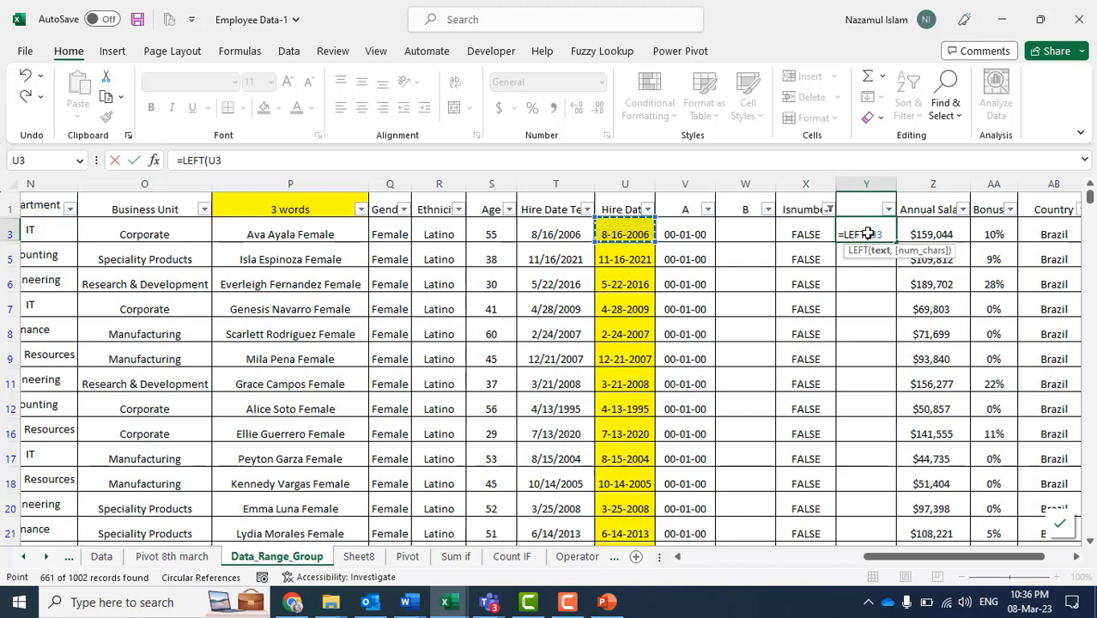
type(",")
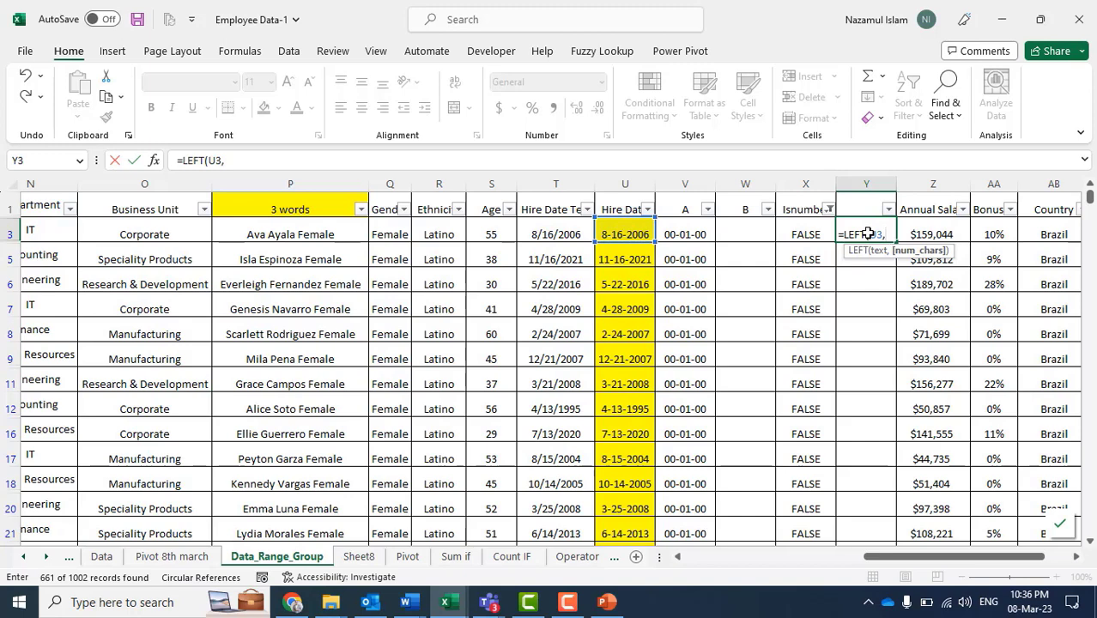
type("2)")
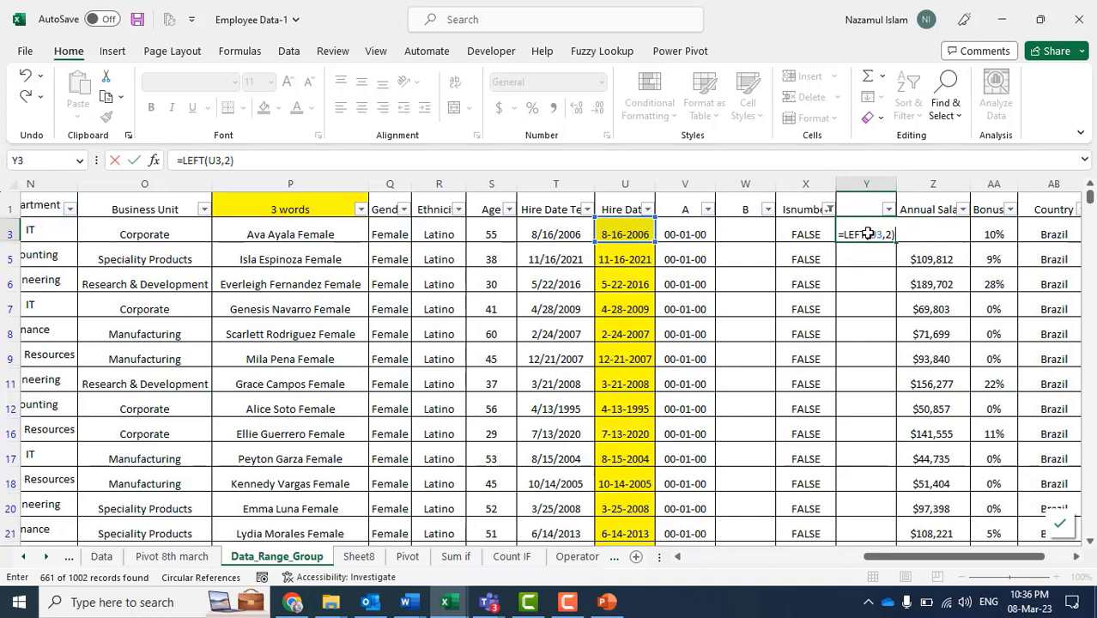
key("Return")
left_click(868, 233)
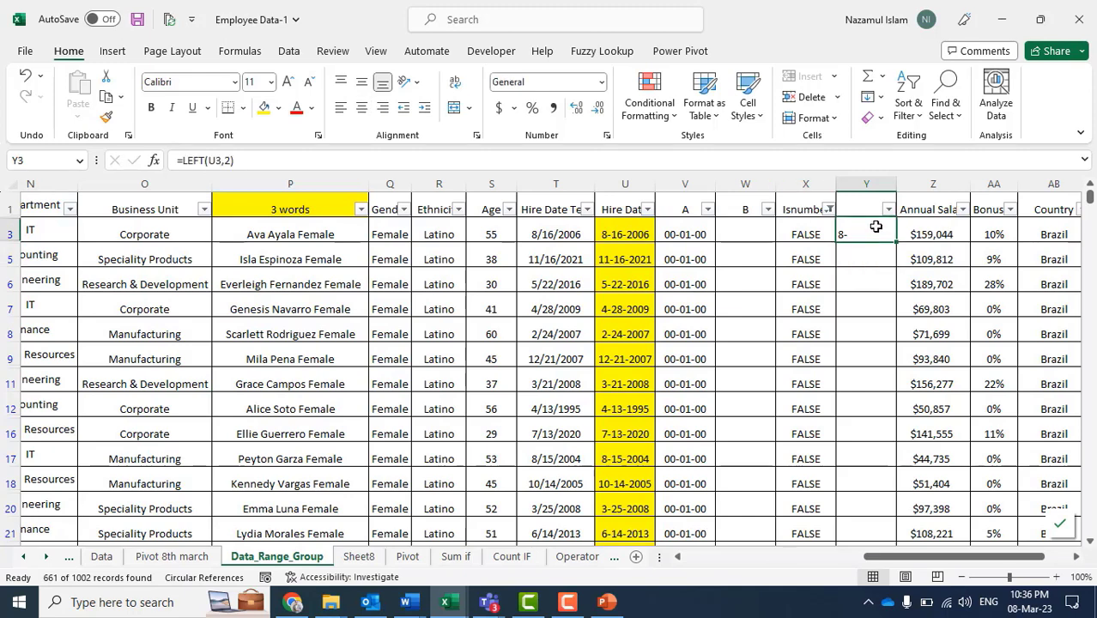
Insert an empty column directly before the Annual Salary column.
left_click(913, 182)
right_click(913, 182)
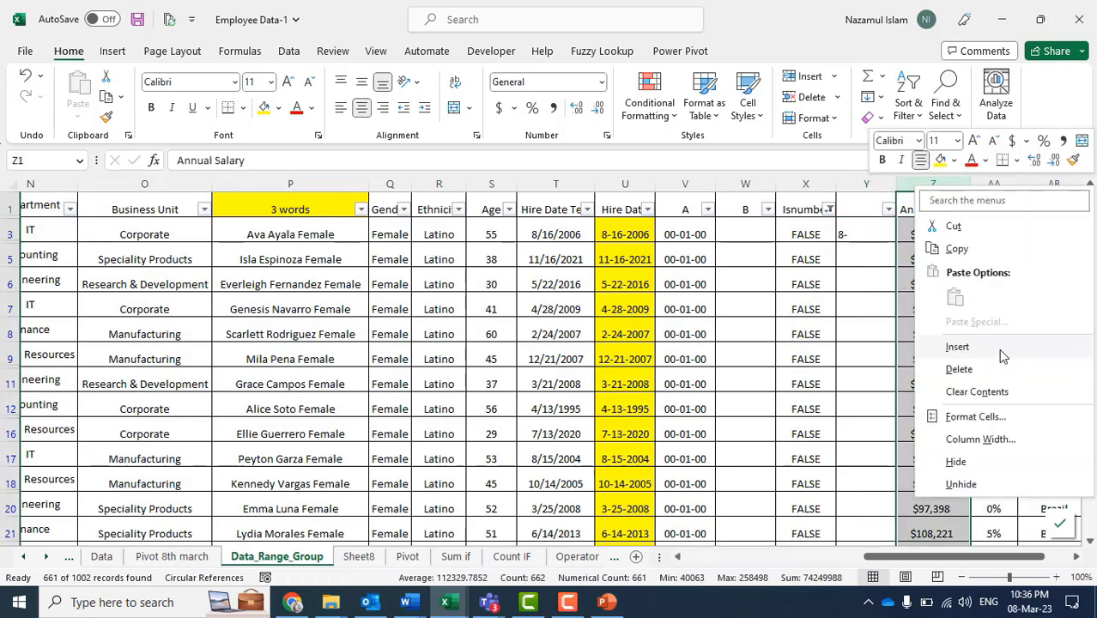
left_click(996, 348)
Enter the header Months in Y1 and the header Date in Z1.
left_click(875, 208)
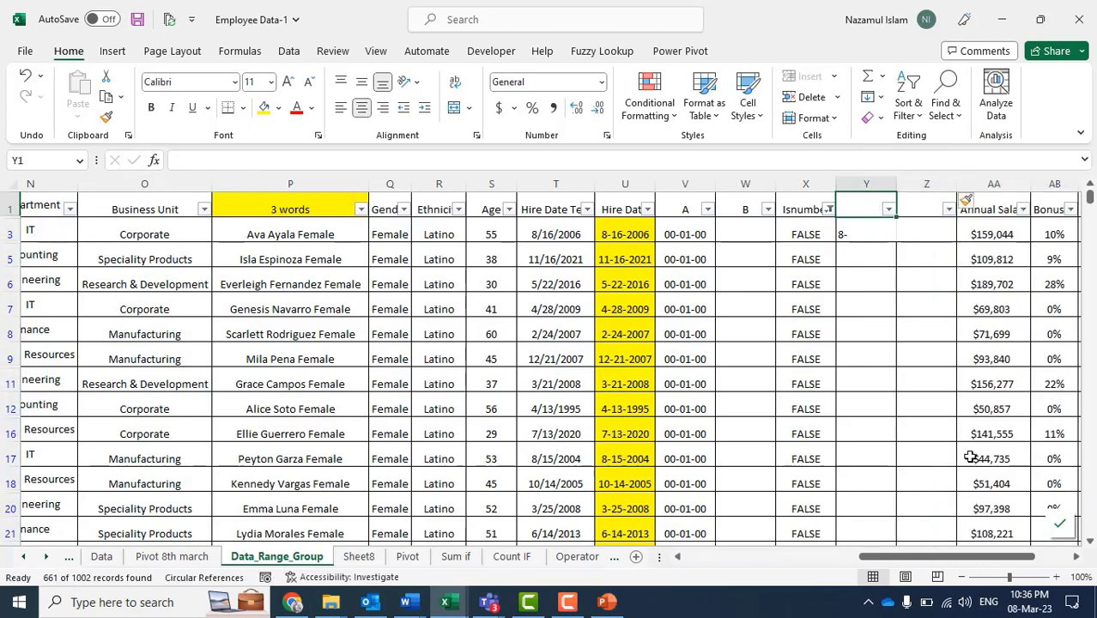
type("Months")
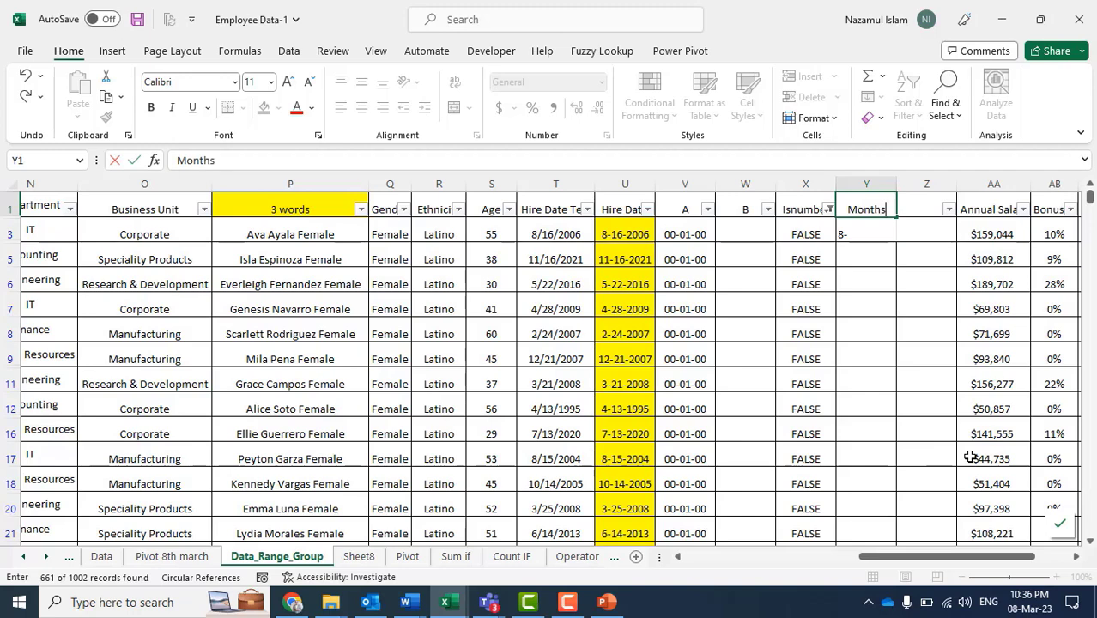
key("Tab")
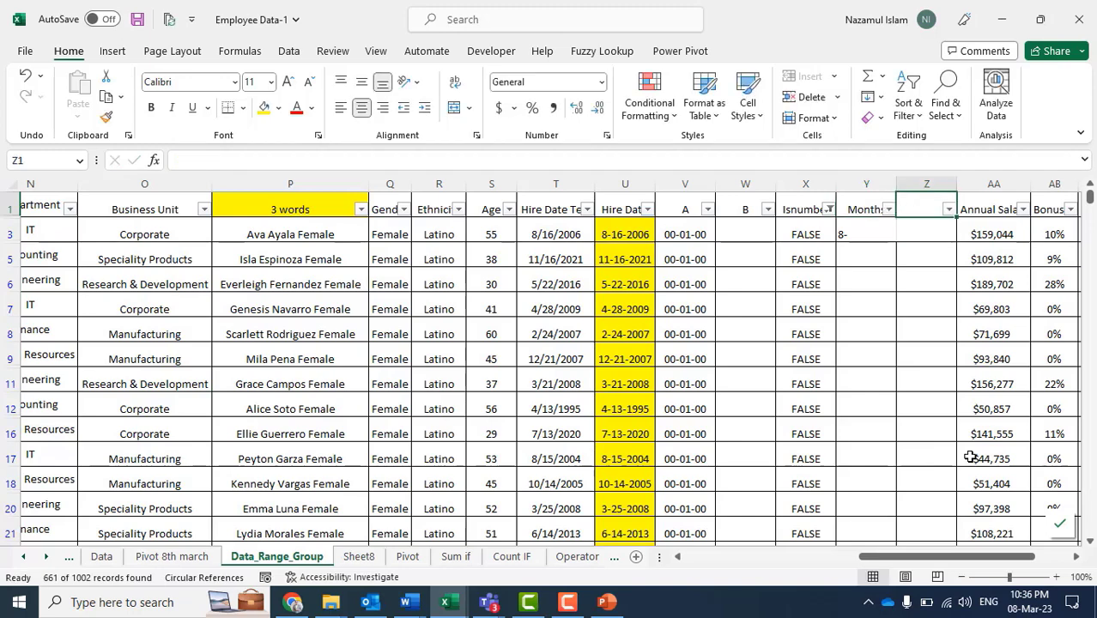
type("Datw")
key("BackSpace")
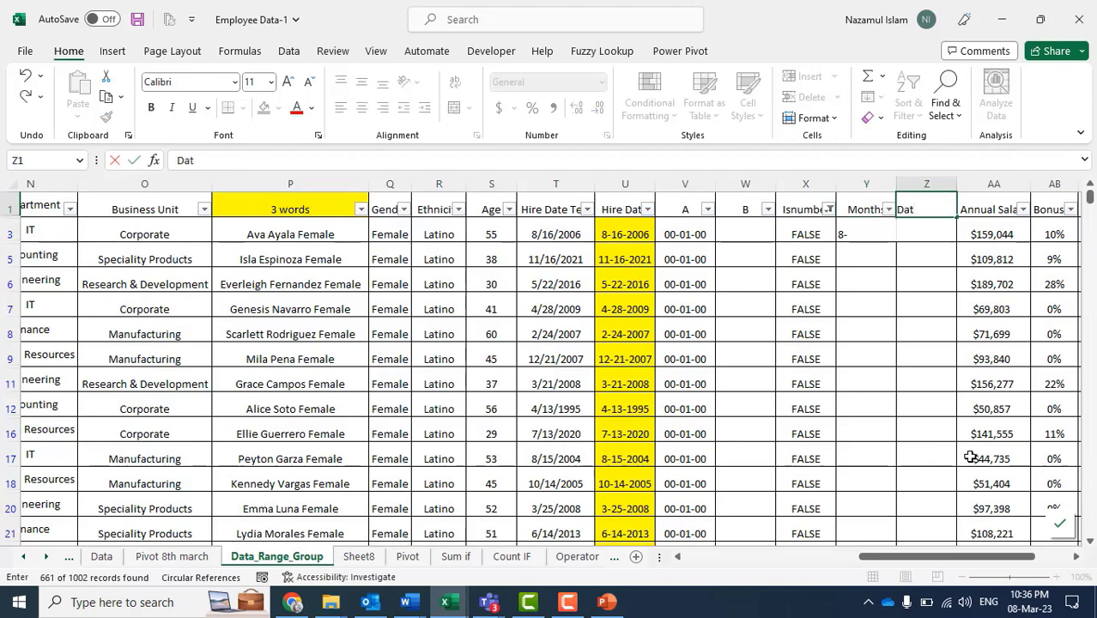
type("e")
key("Tab")
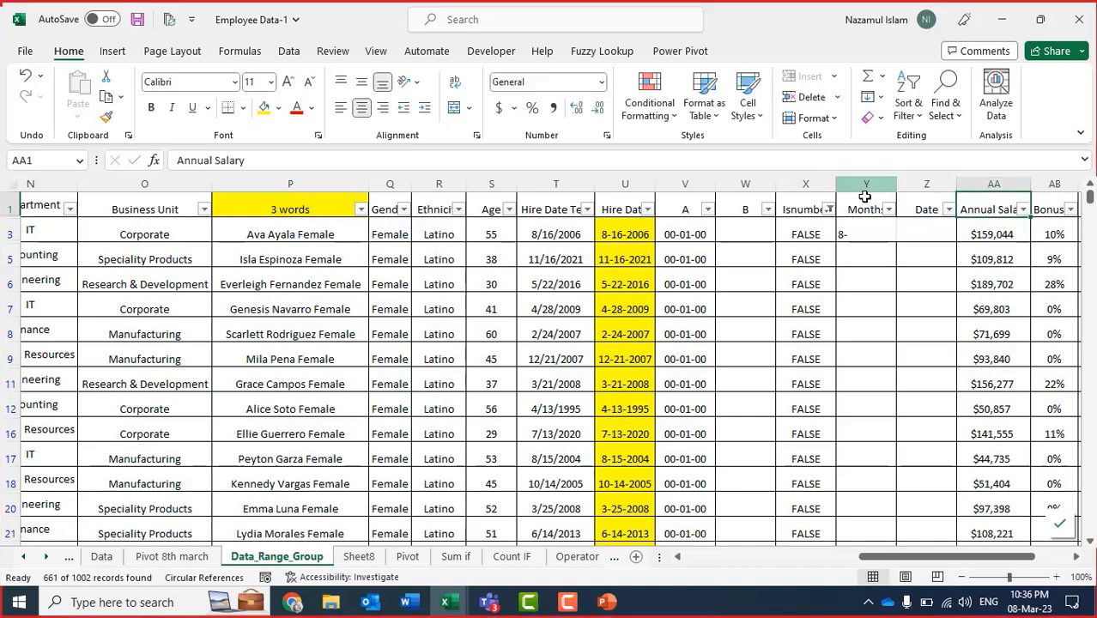
Insert another empty column between the Date and Annual Salary columns.
left_click_drag(862, 184, 923, 184)
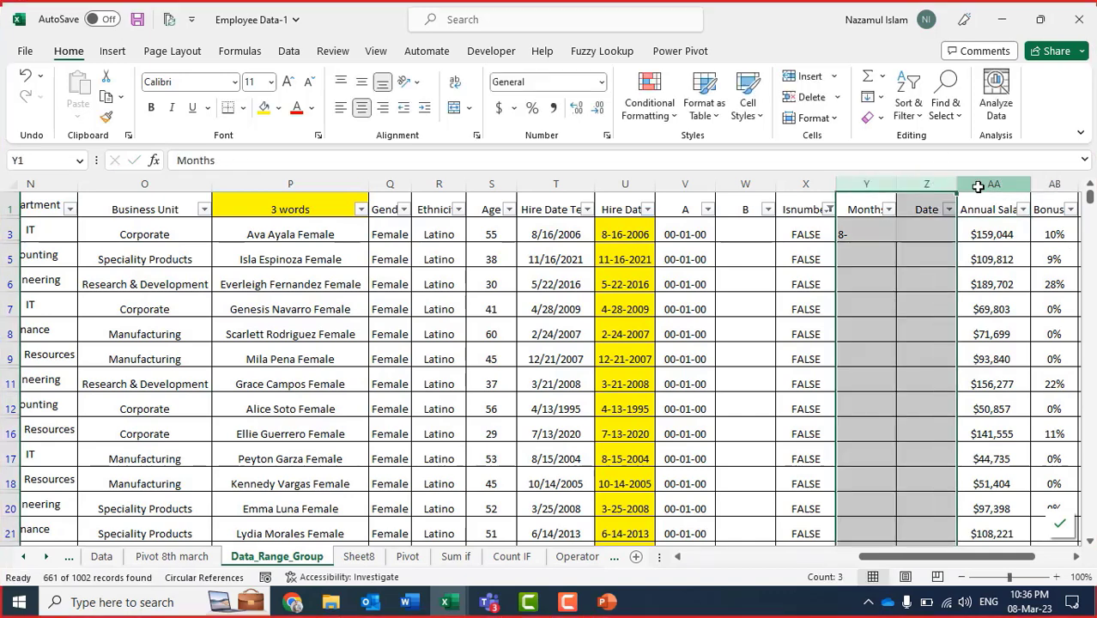
left_click(986, 184)
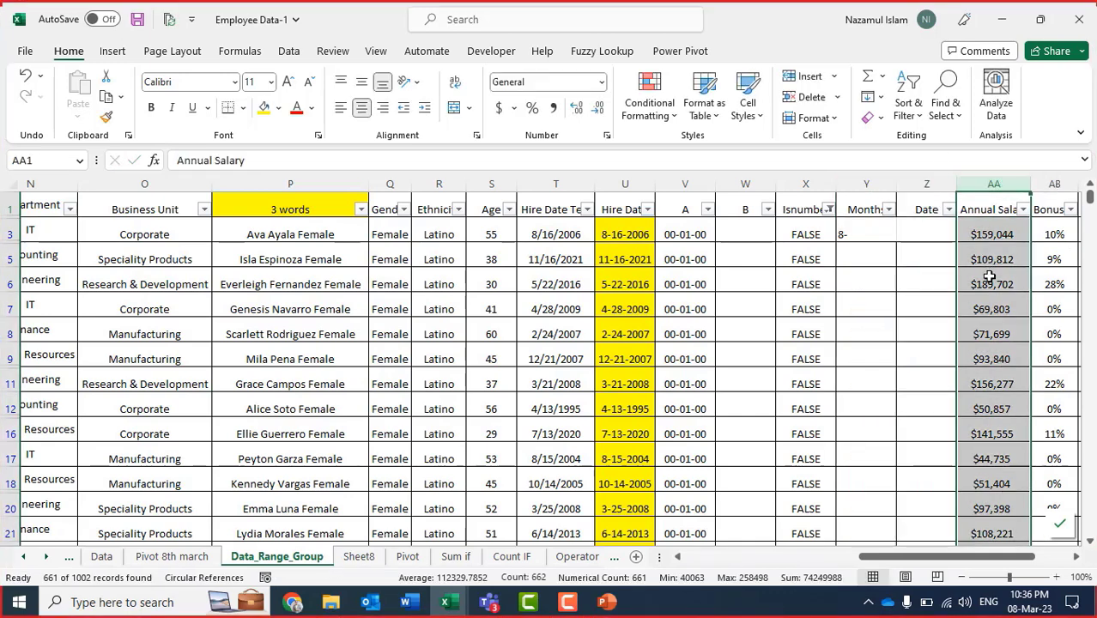
right_click(987, 186)
key("Escape")
key("ctrl+shift+plus")
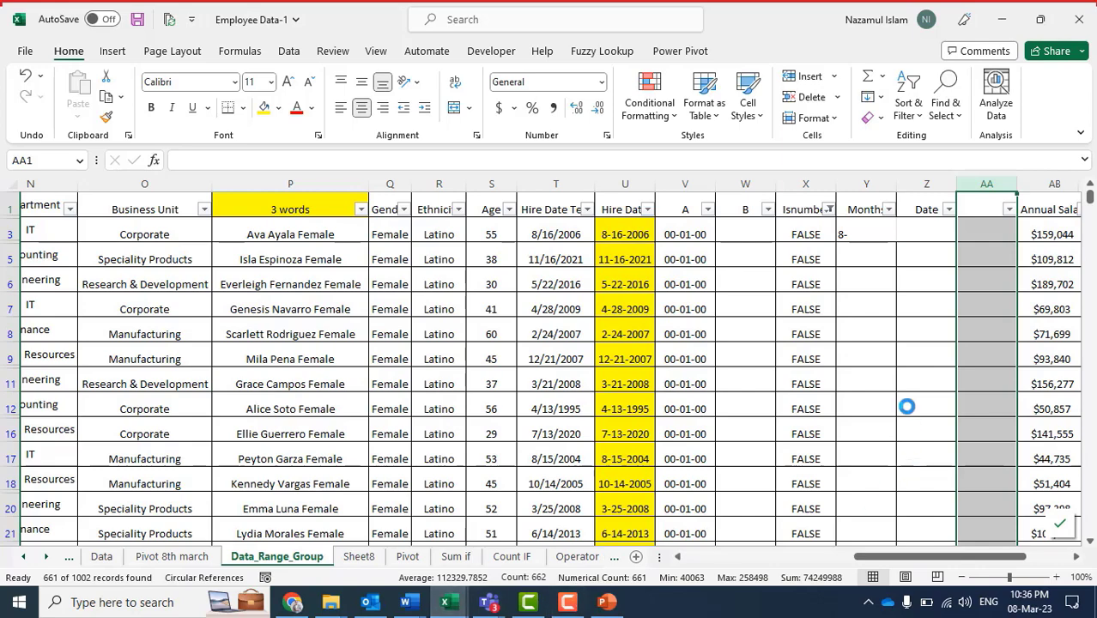
mouse_move(445, 603)
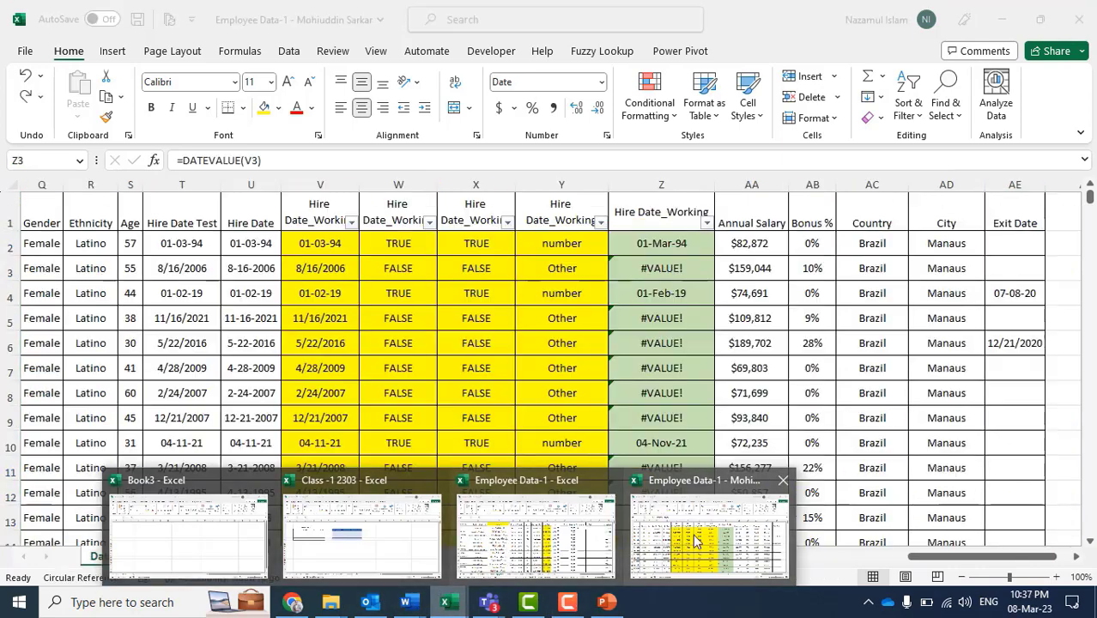
left_click(697, 539)
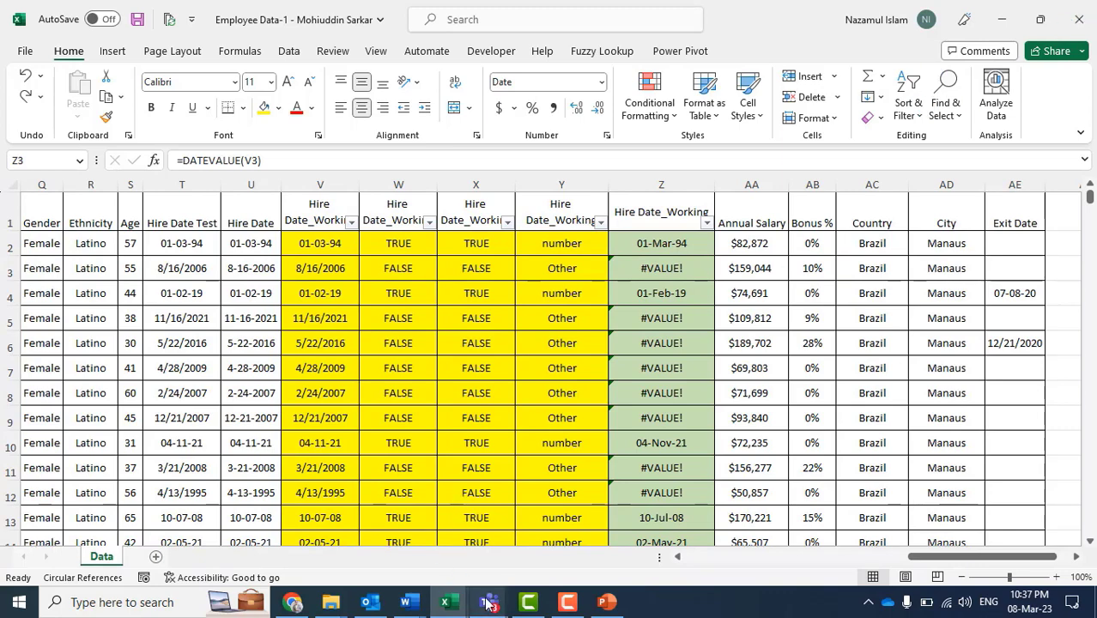
mouse_move(449, 606)
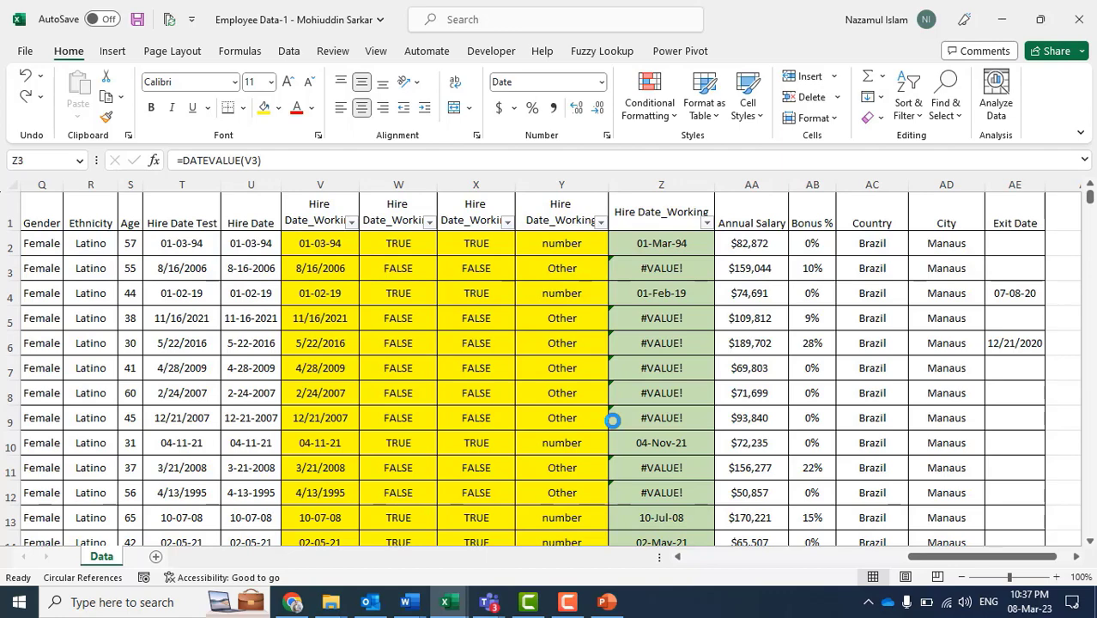
left_click(487, 604)
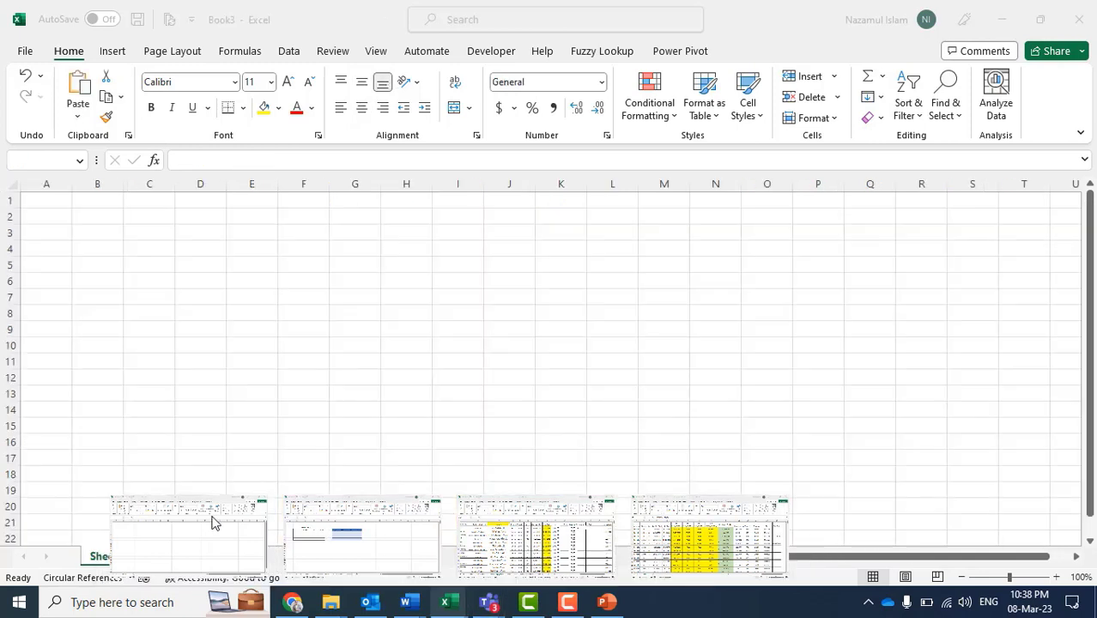
left_click(215, 524)
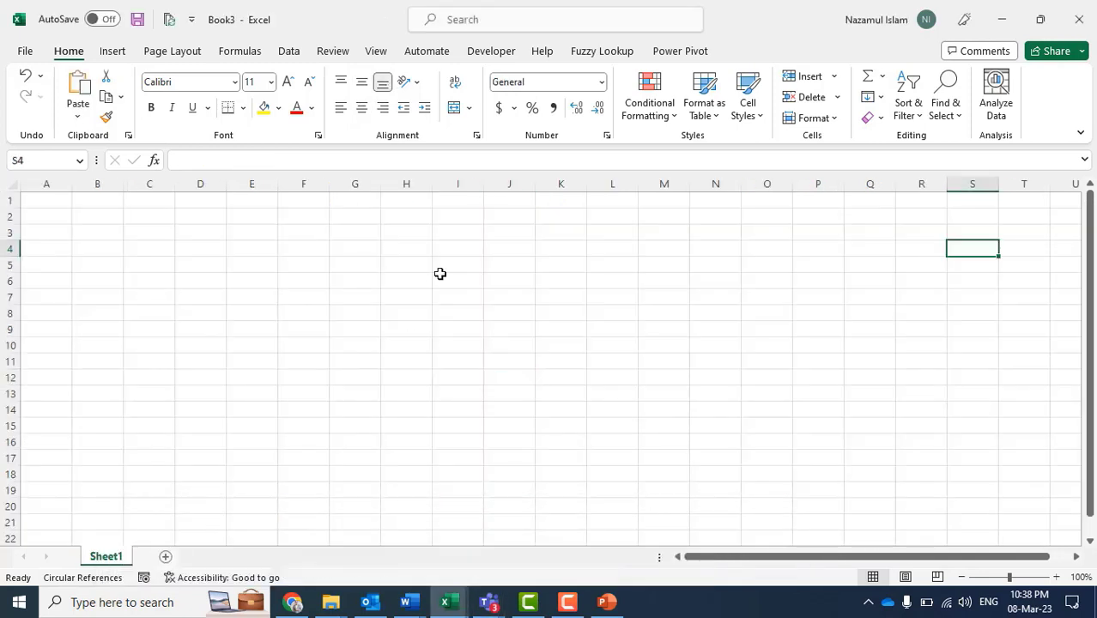
left_click(570, 282)
left_click(850, 279)
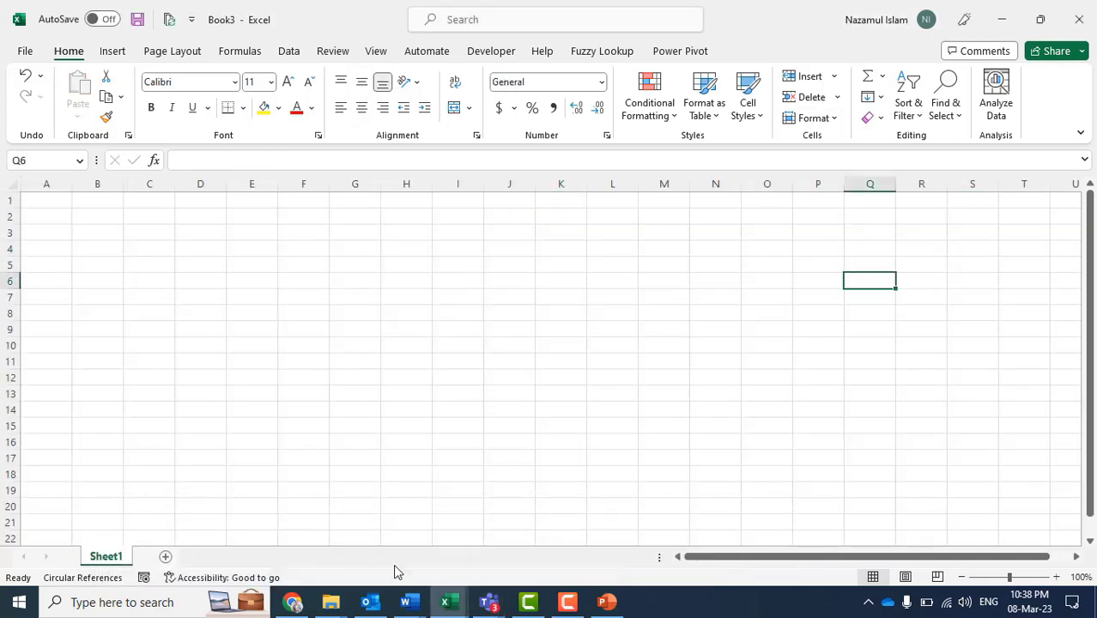
Close the Class -1 2303 workbook without saving its changes.
left_click(445, 602)
left_click(350, 517)
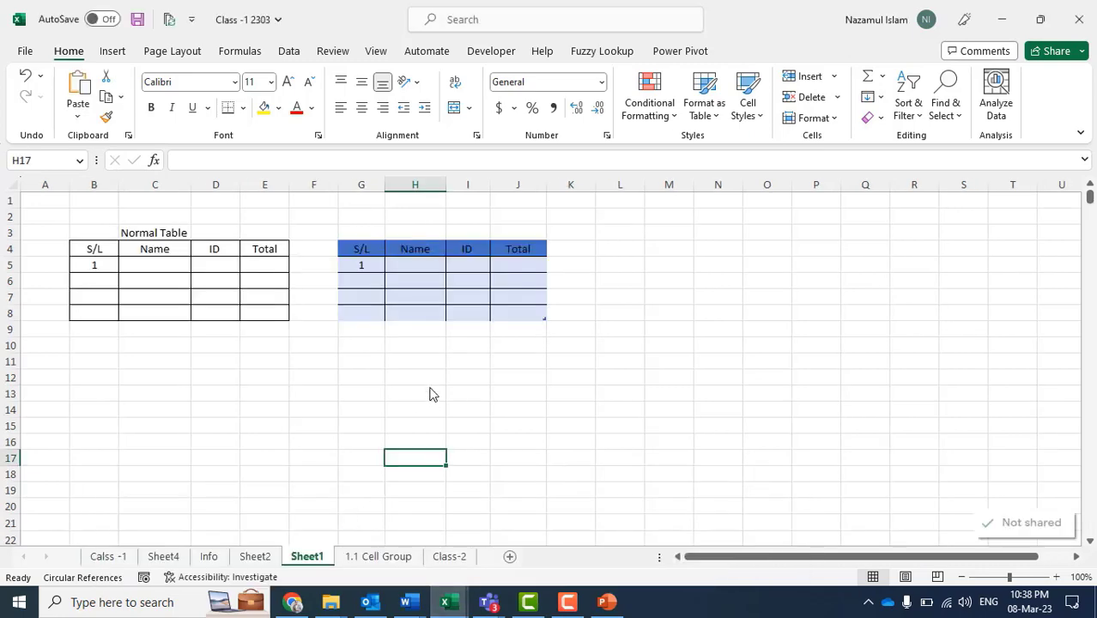
left_click(1078, 27)
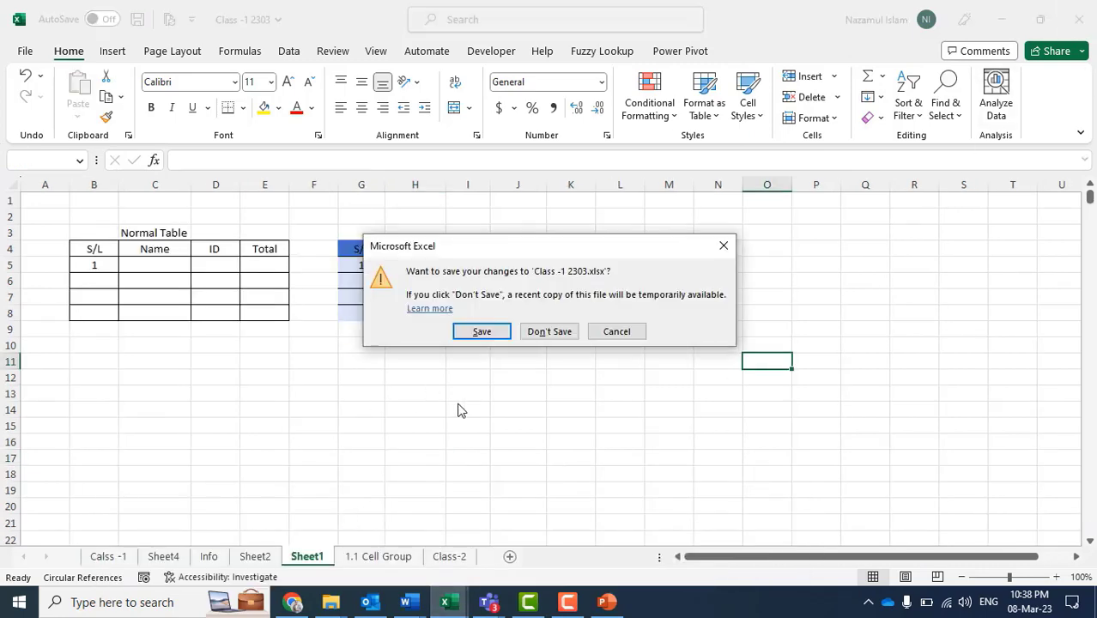
left_click(539, 331)
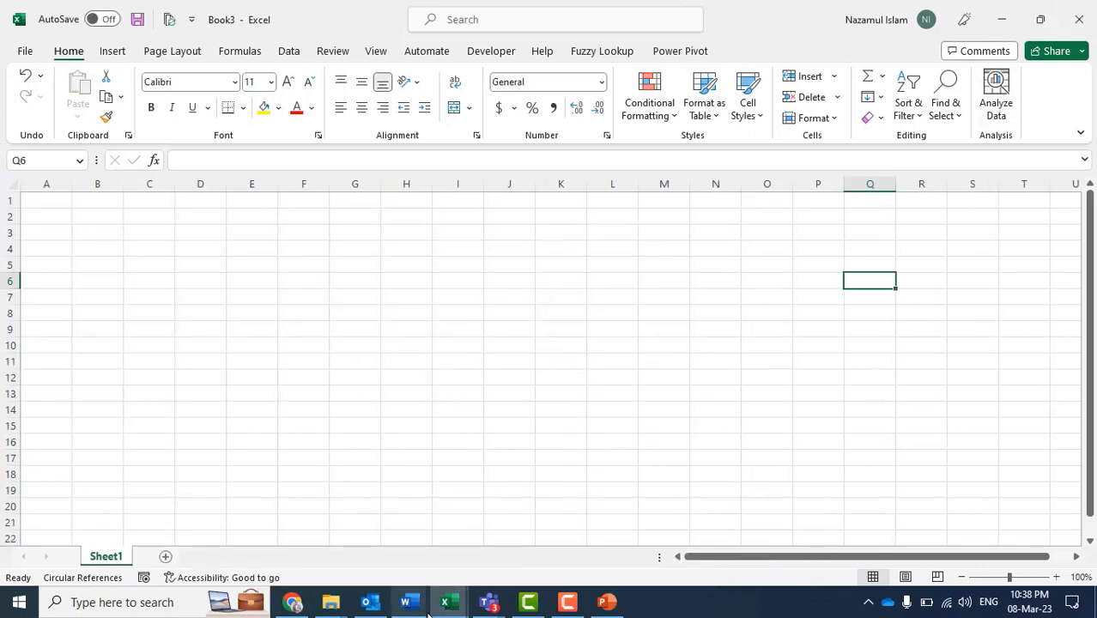
Return to the Employee Data-1 workbook with the Data_Range_Group sheet and enter the header Year in AA1.
left_click(444, 601)
left_click(461, 512)
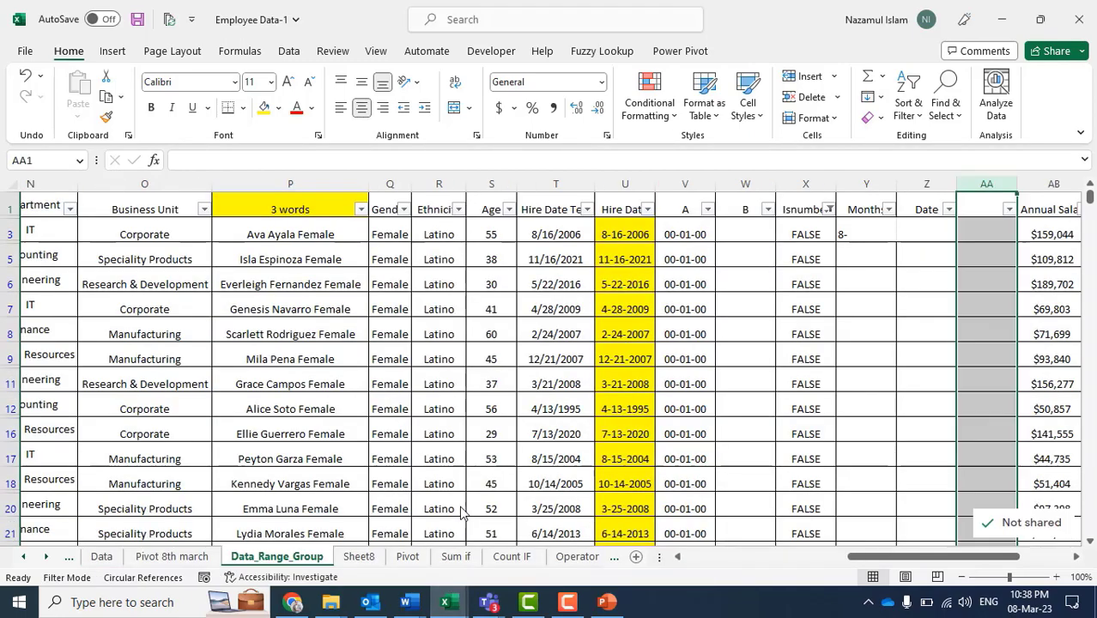
left_click(882, 332)
left_click(976, 202)
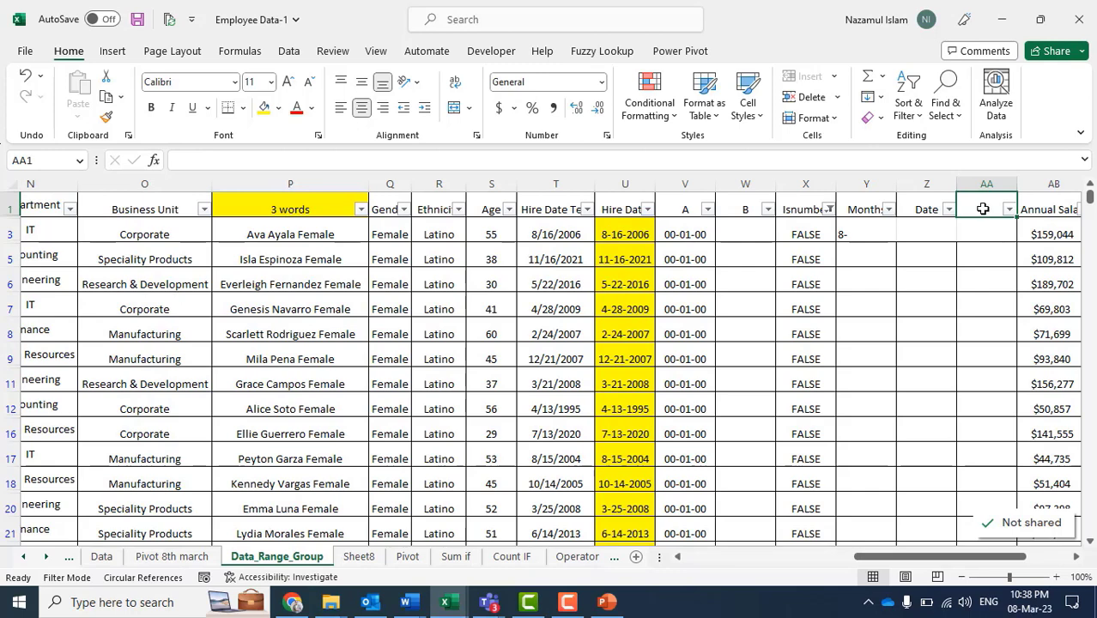
type("Yea")
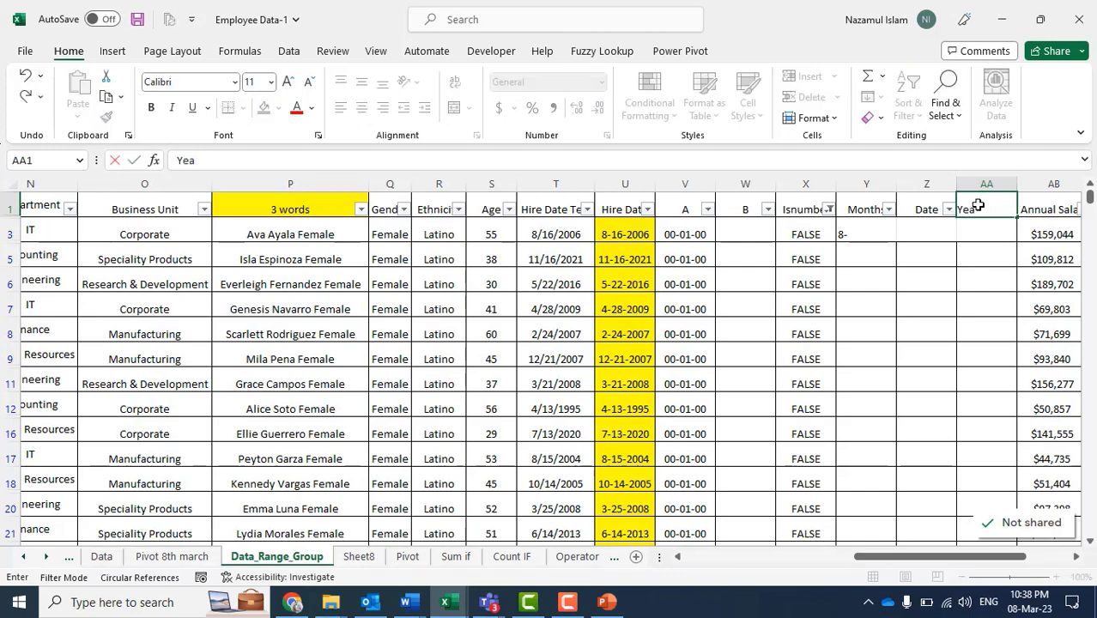
type("r")
key("Return")
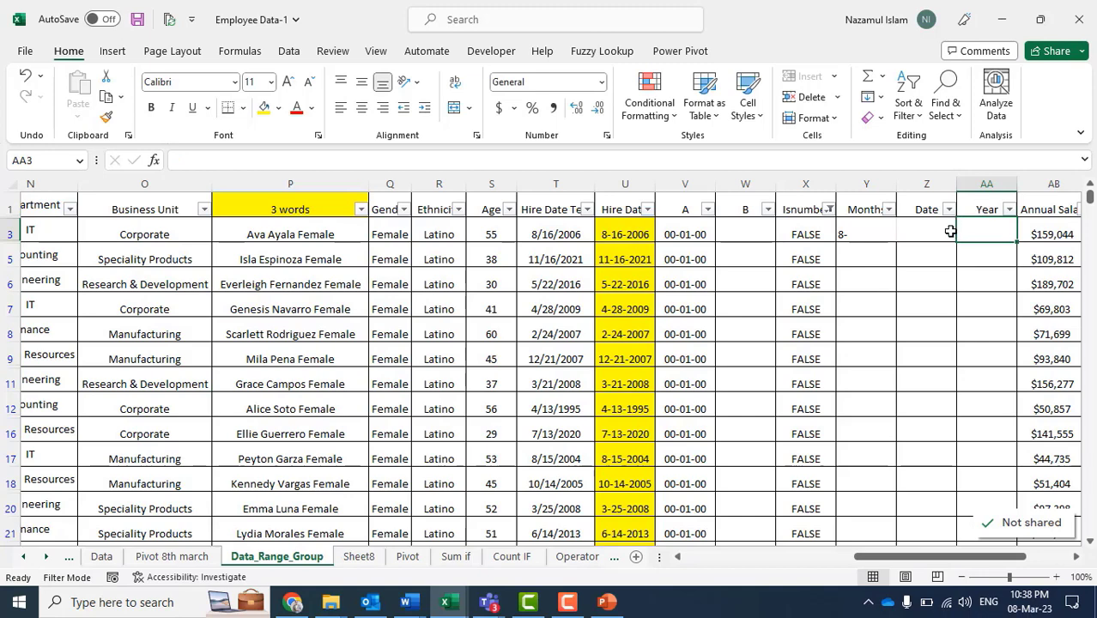
Center the contents of the Months, Date and Year columns (Y:AA) horizontally and align them to the middle vertically.
left_click(929, 275)
left_click_drag(863, 183, 1011, 178)
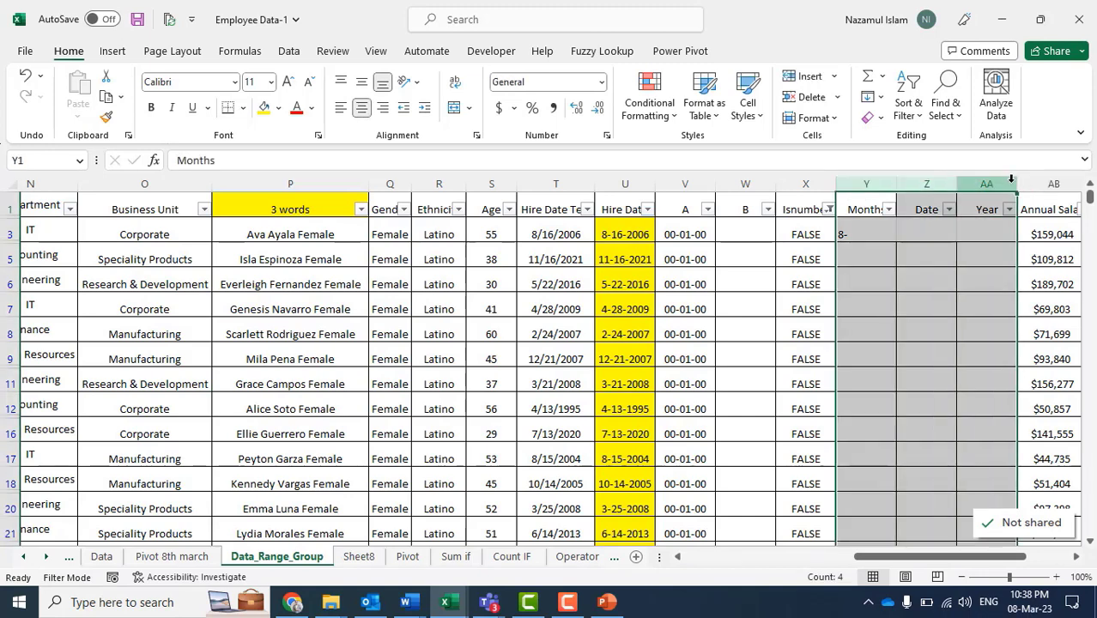
left_click(952, 259)
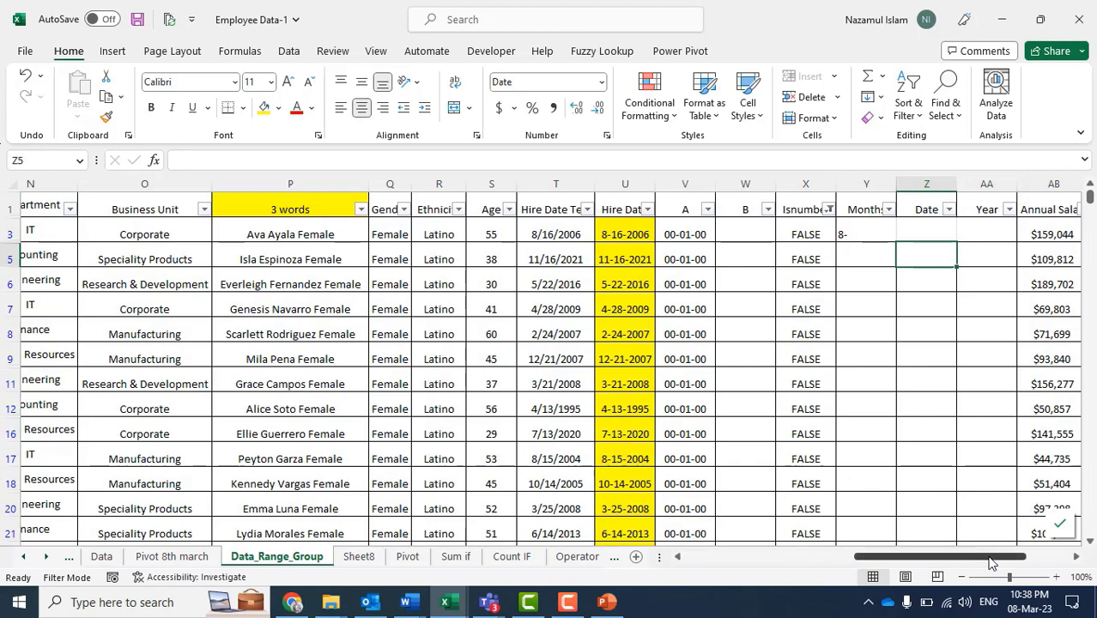
left_click_drag(992, 562, 1022, 562)
left_click(734, 355)
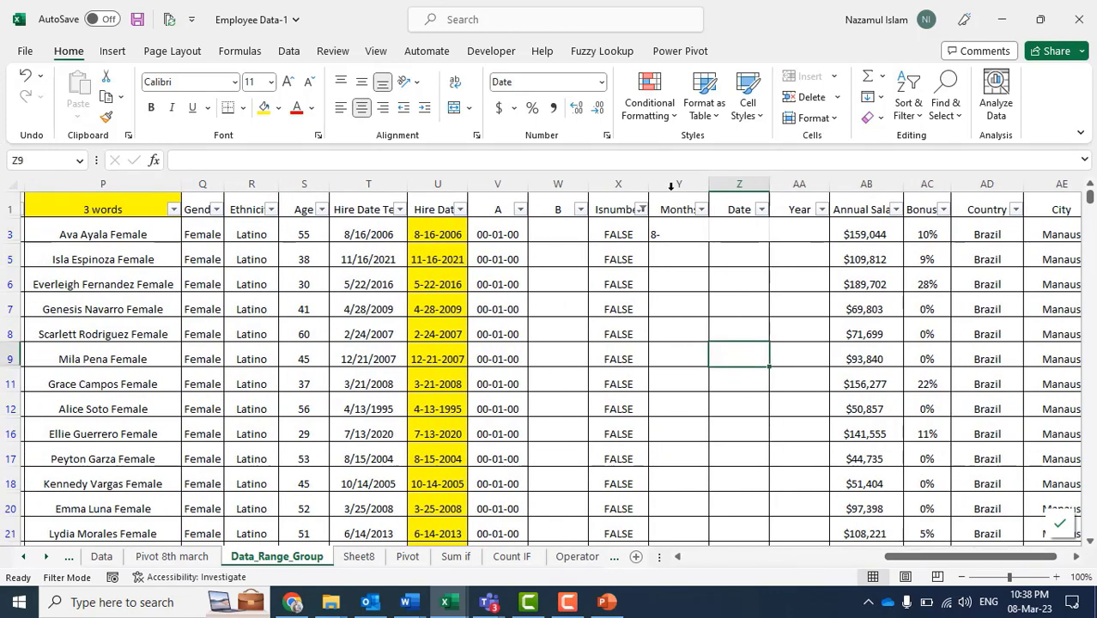
left_click_drag(671, 185, 781, 180)
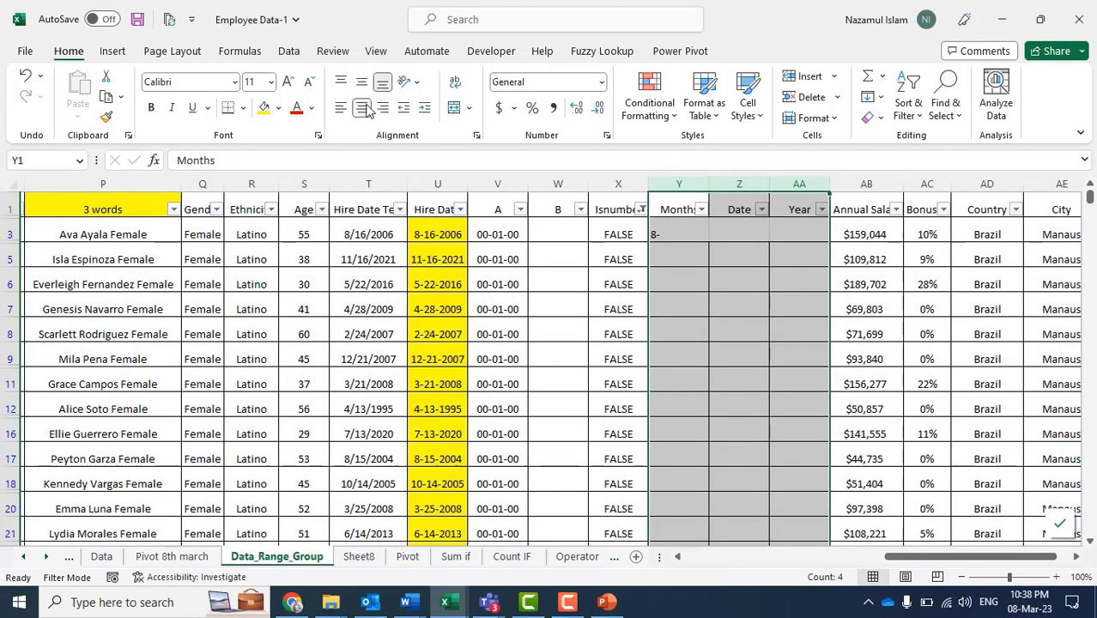
left_click(362, 107)
left_click(360, 82)
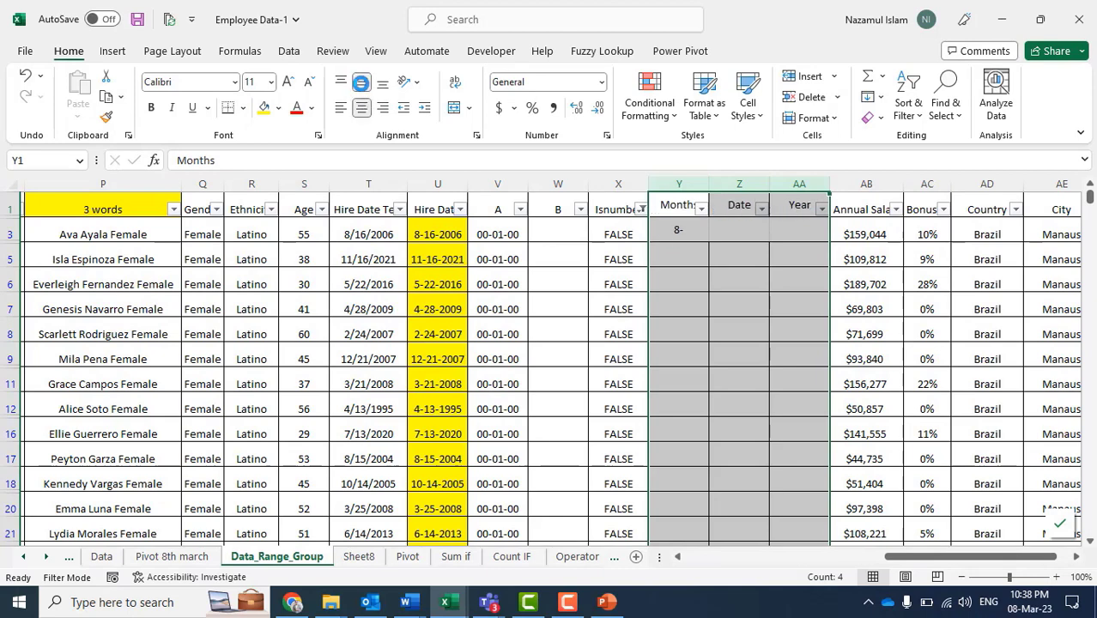
left_click(362, 107)
left_click(362, 107)
Look up the description and arguments of the MID function among the text functions.
left_click(234, 53)
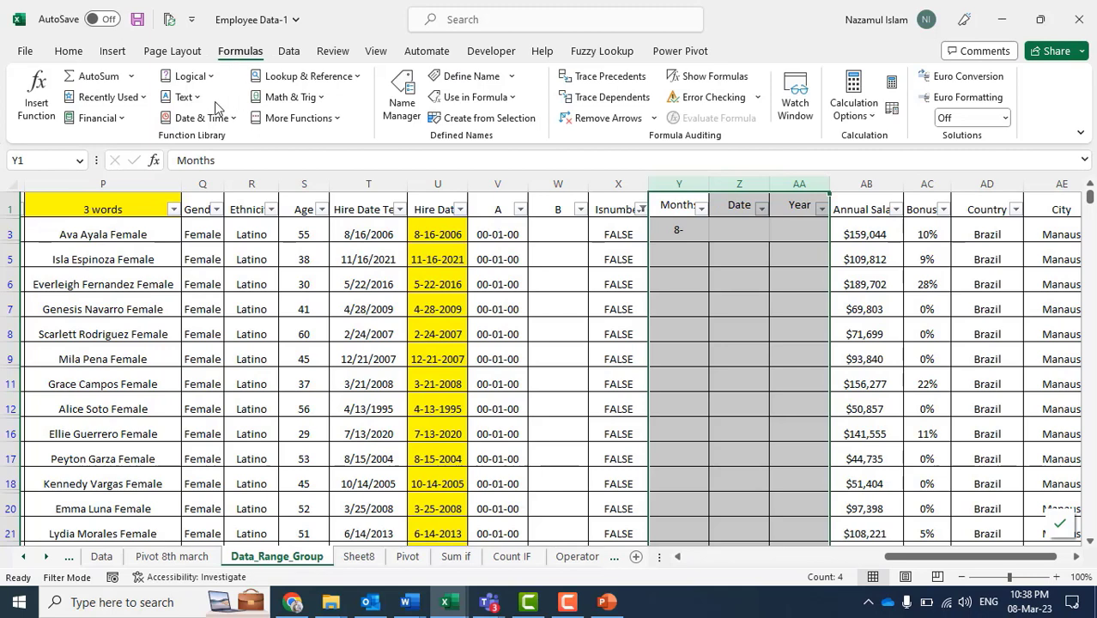
left_click(183, 97)
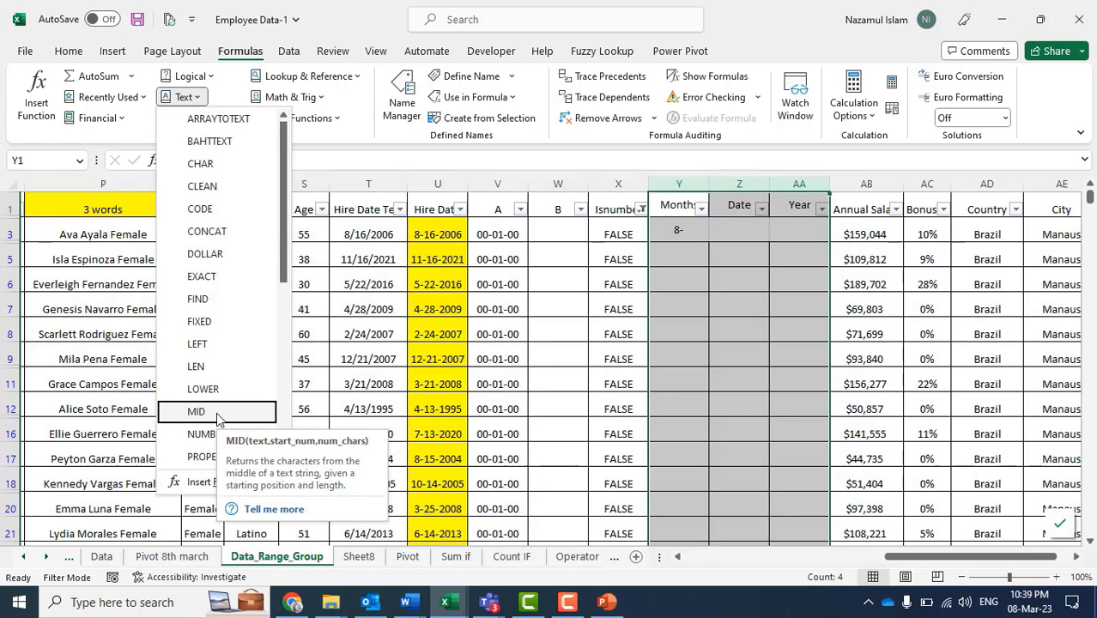
left_click(661, 350)
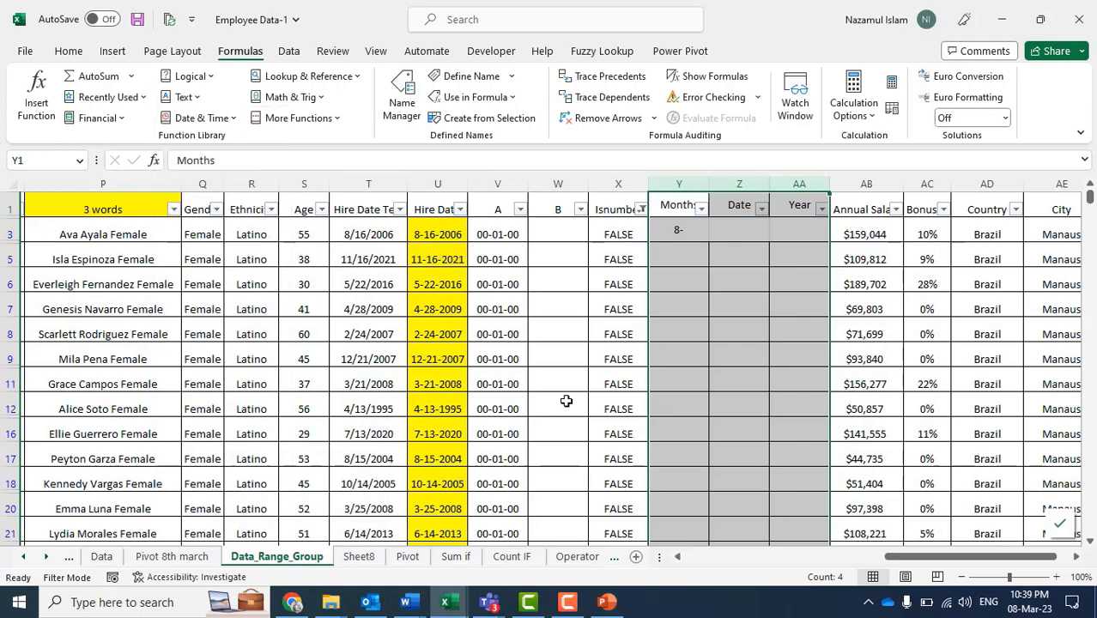
Switch to the other Employee Data-1 workbook and examine the formulas in Z2, Z3 and Z27 of the green Hire Date_Working column.
left_click(446, 587)
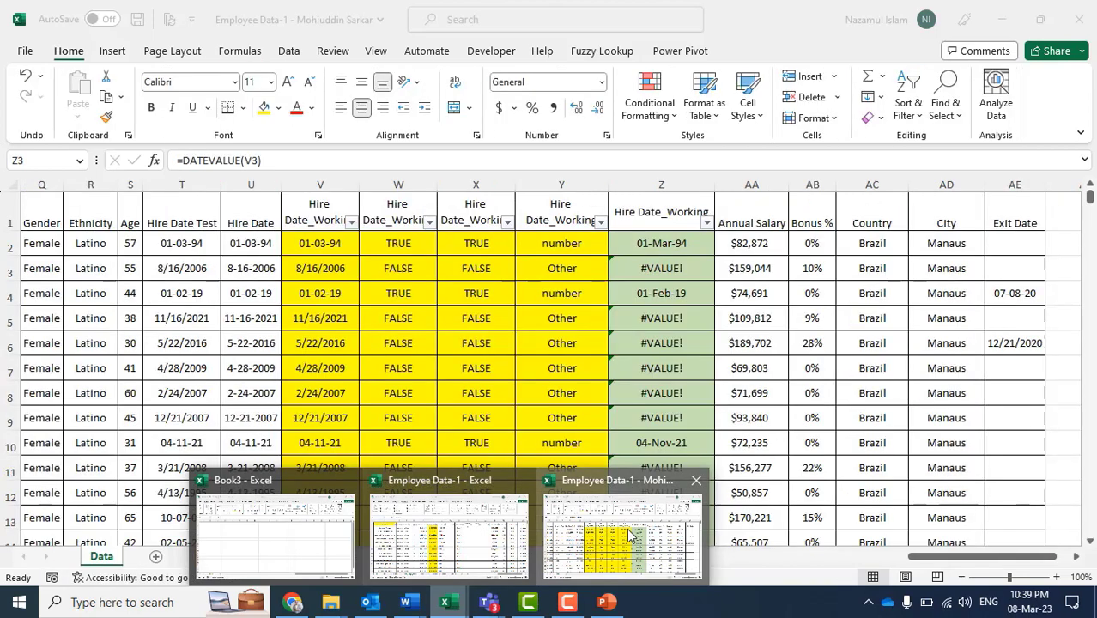
left_click(631, 536)
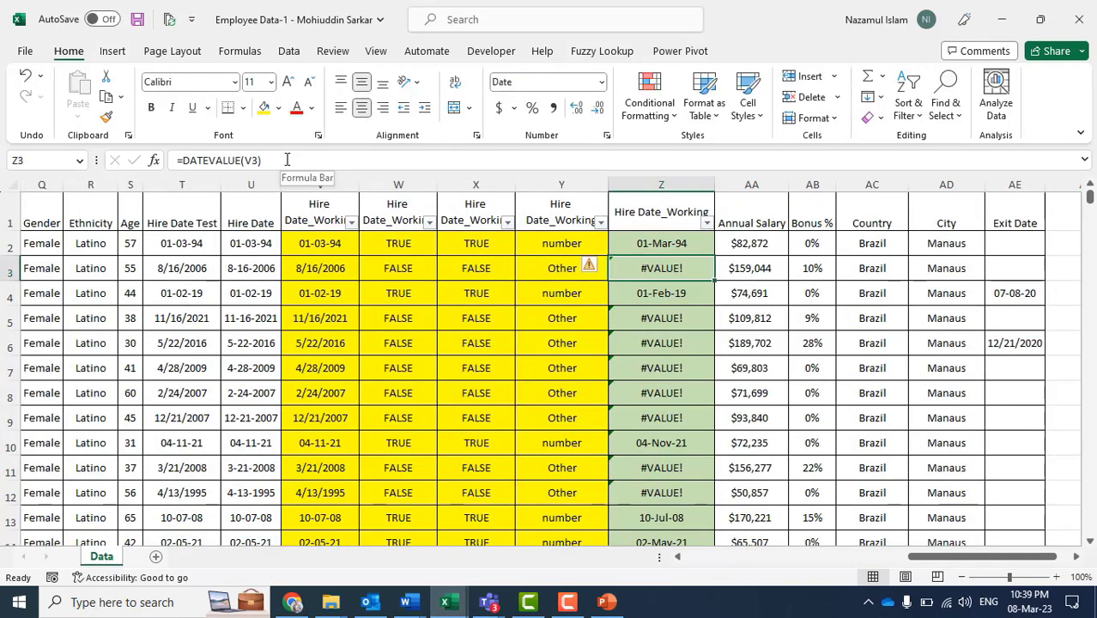
left_click(654, 243)
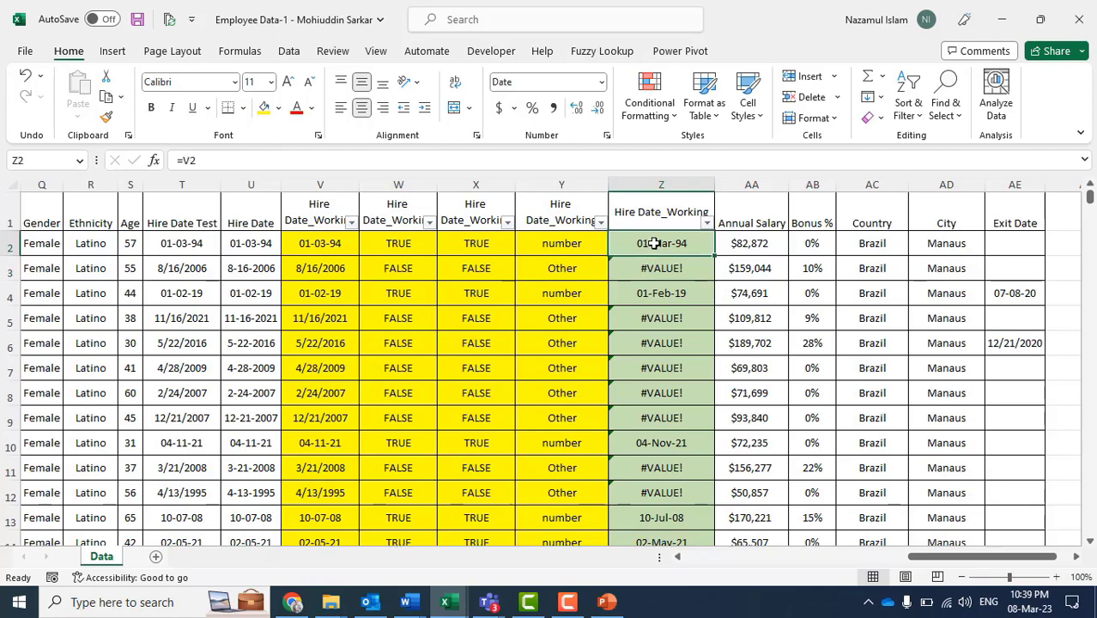
left_click(647, 271)
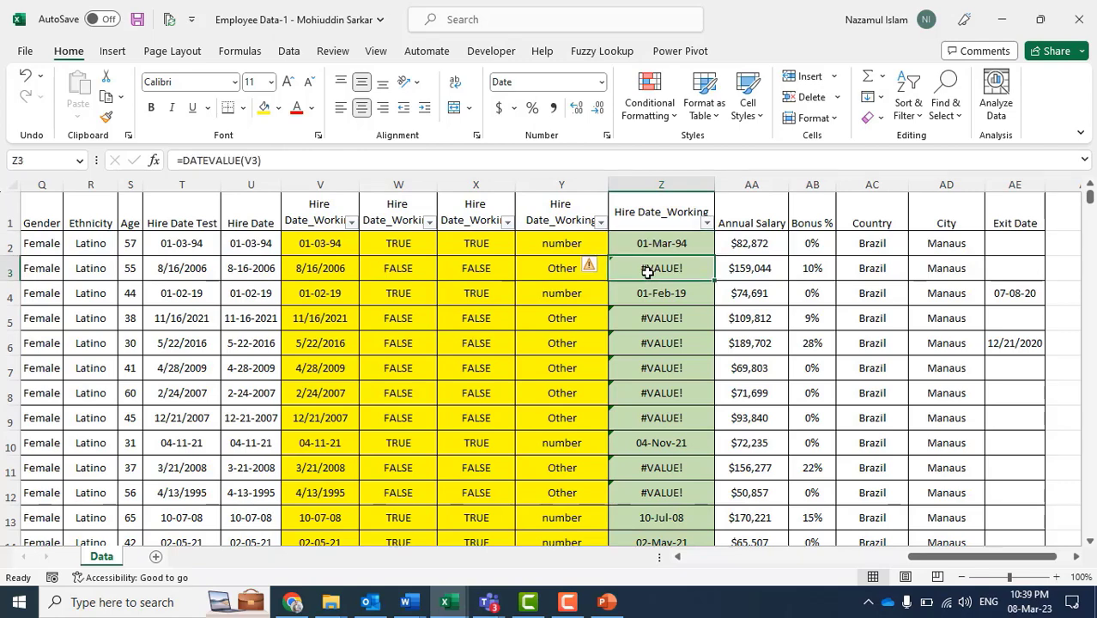
scroll(661, 377, "down", 6)
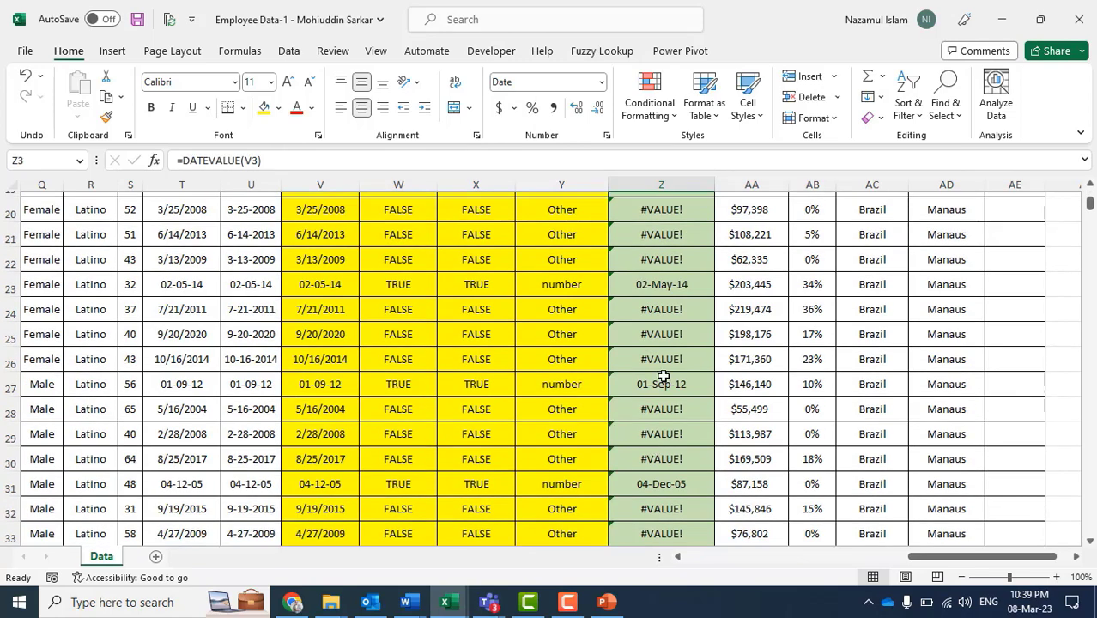
left_click(666, 385)
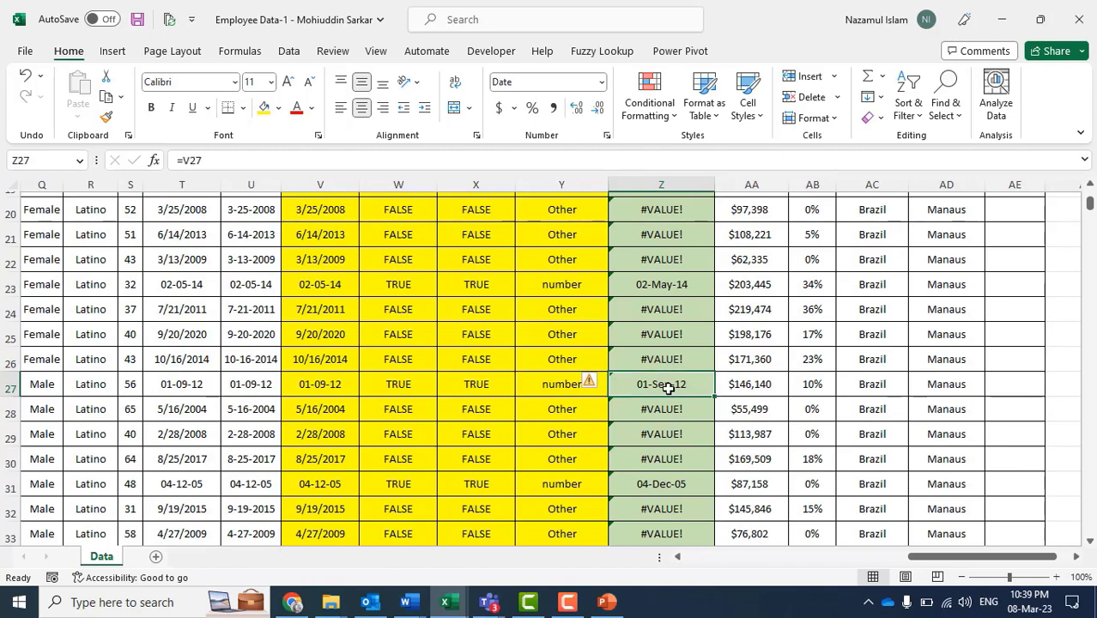
scroll(667, 388, "up", 6)
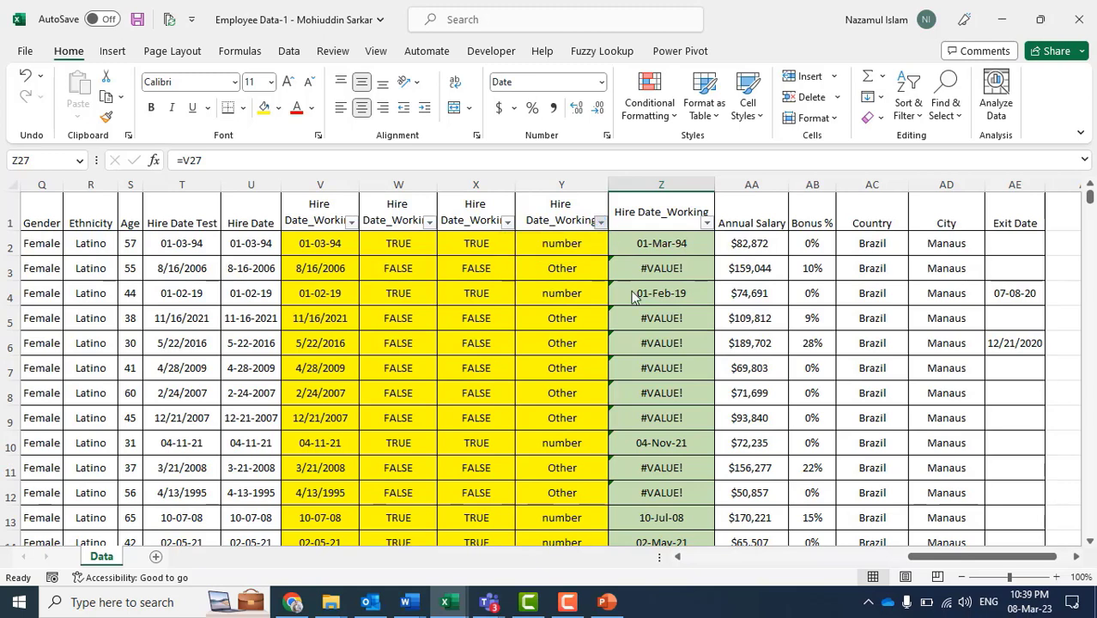
Filter the Hire Date_Working column Y to show only the rows marked Other.
left_click(707, 223)
left_click(642, 413)
left_click(643, 428)
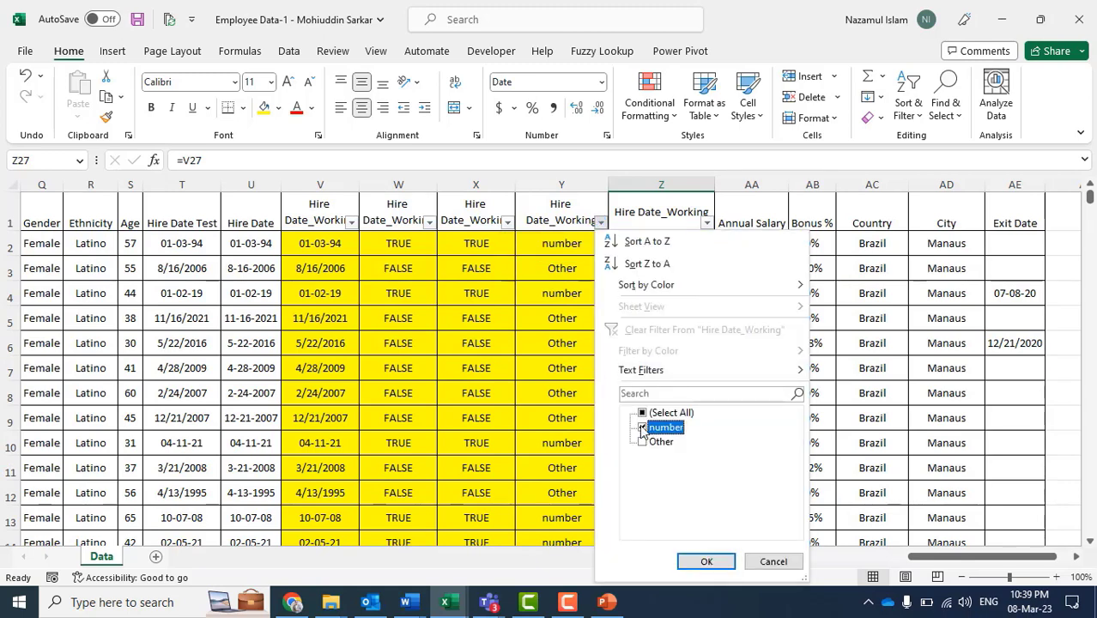
left_click(643, 429)
left_click(643, 442)
left_click(706, 562)
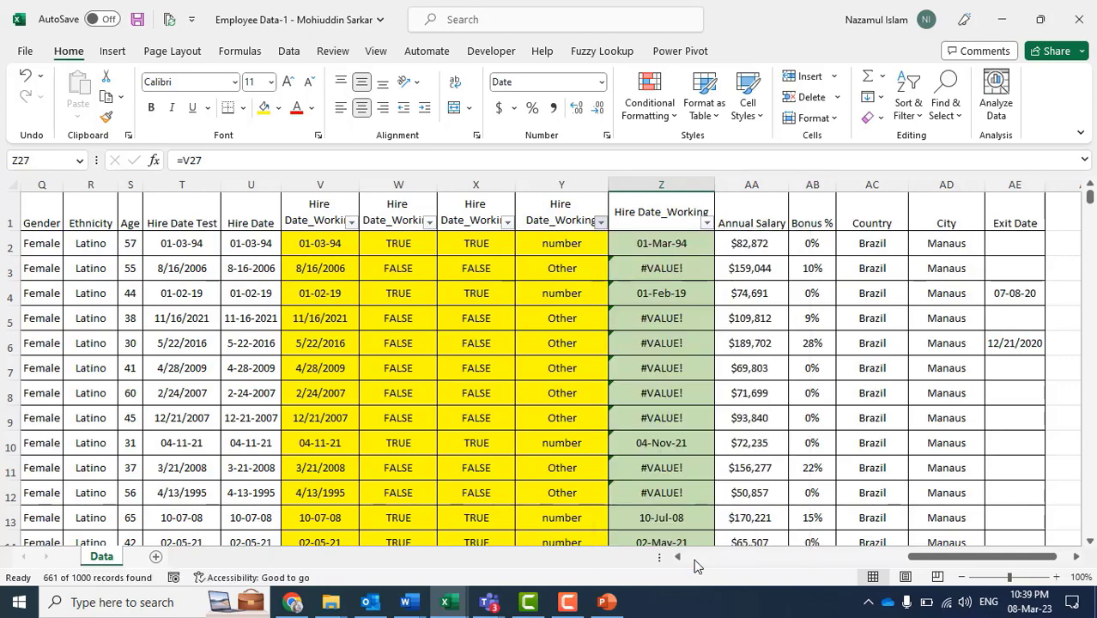
Filter column Y to only the rows marked number and review the resulting dates and formula in column Z.
left_click(602, 223)
left_click(643, 442)
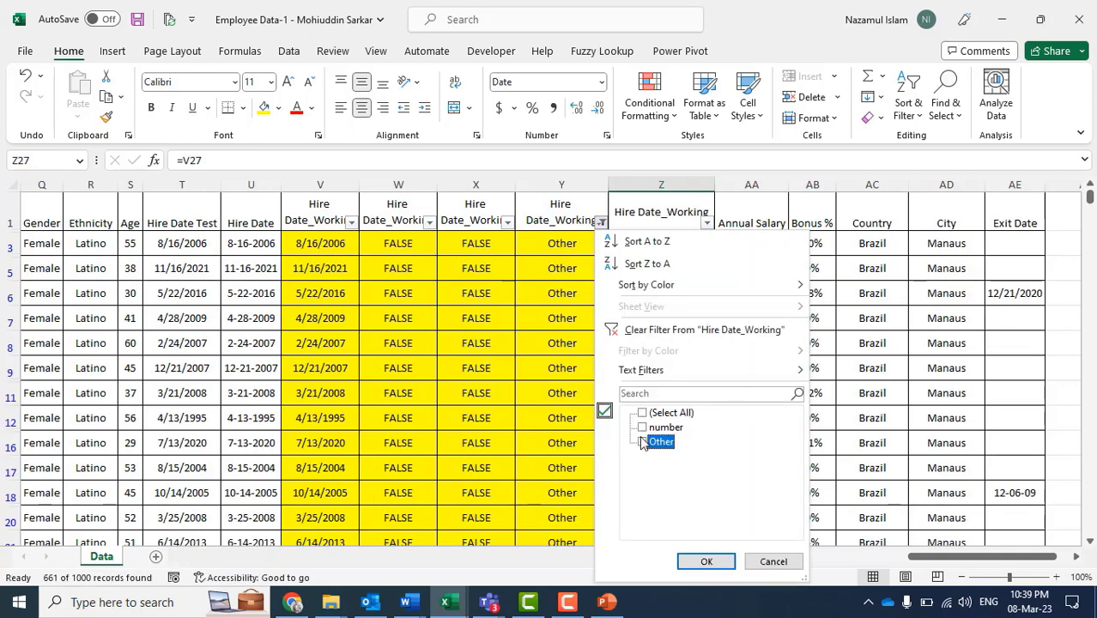
left_click(643, 428)
left_click(704, 567)
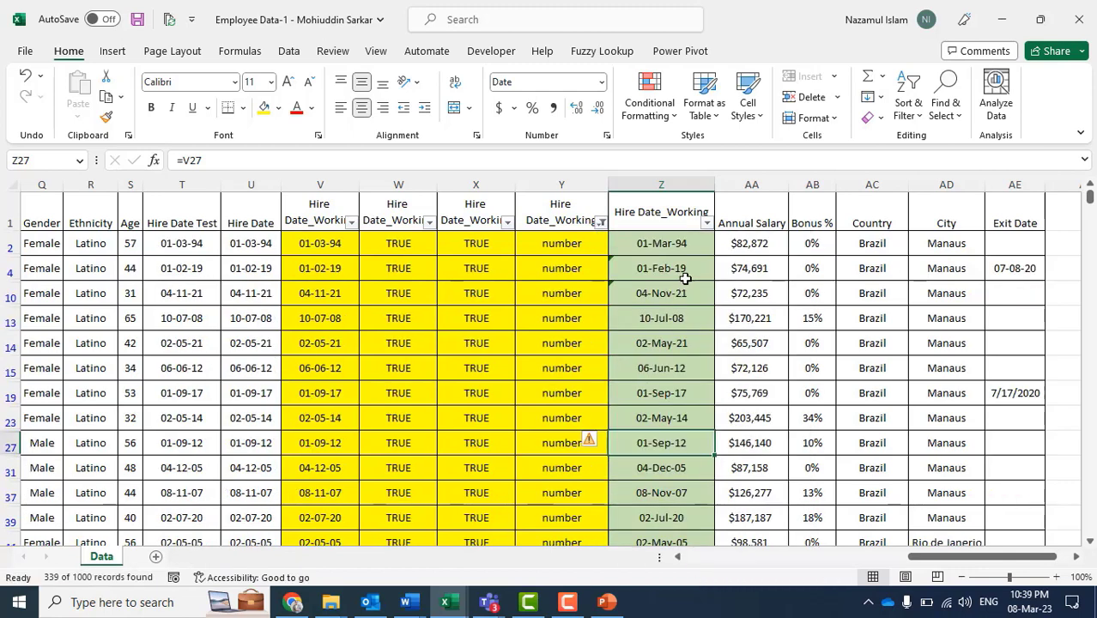
left_click(671, 246)
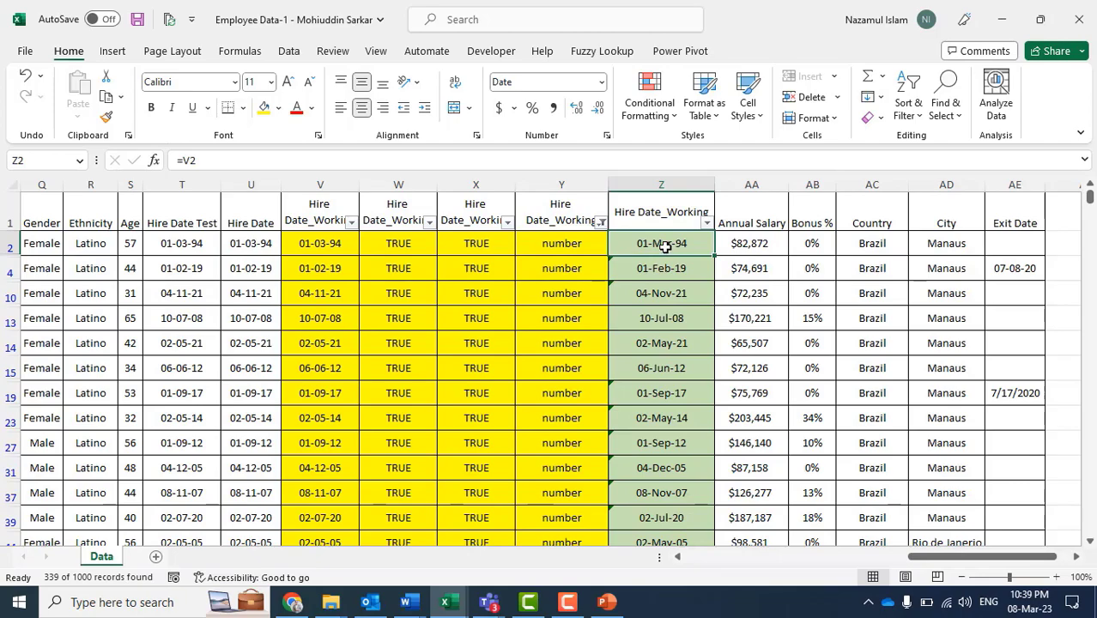
scroll(667, 412, "down", 6)
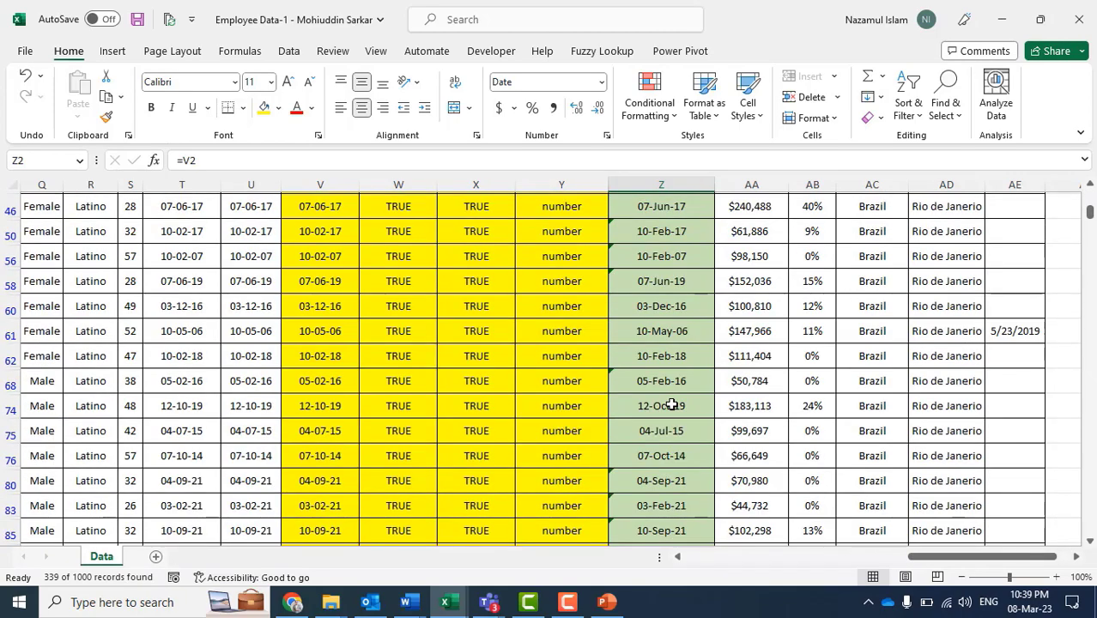
scroll(670, 405, "up", 7)
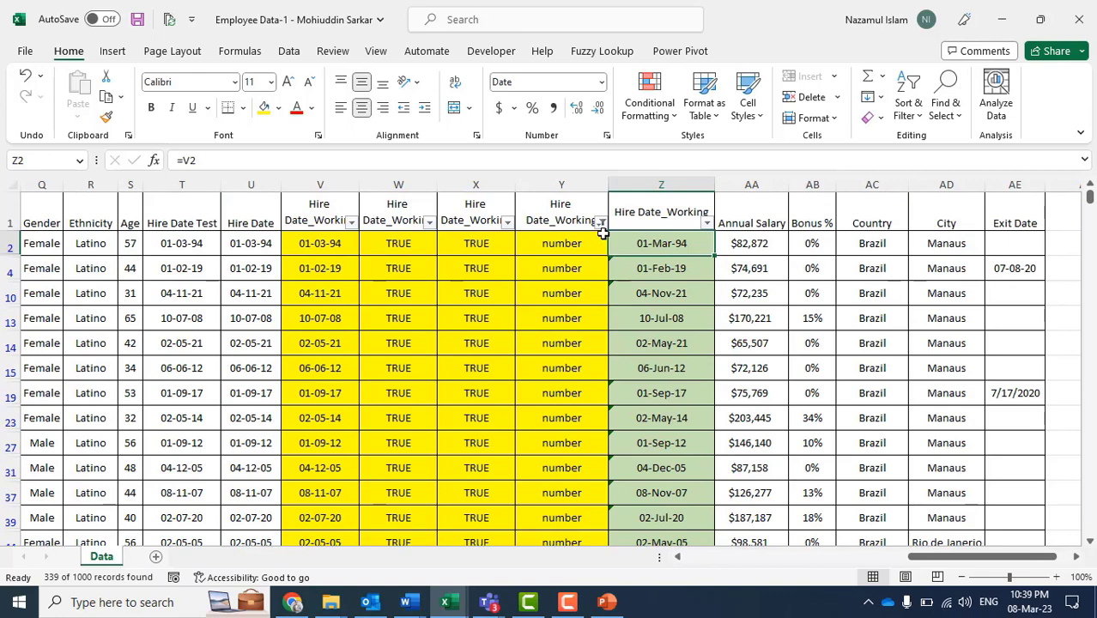
Filter the Hire Date_Working column Y to show only the rows marked Other.
left_click(602, 221)
left_click(642, 429)
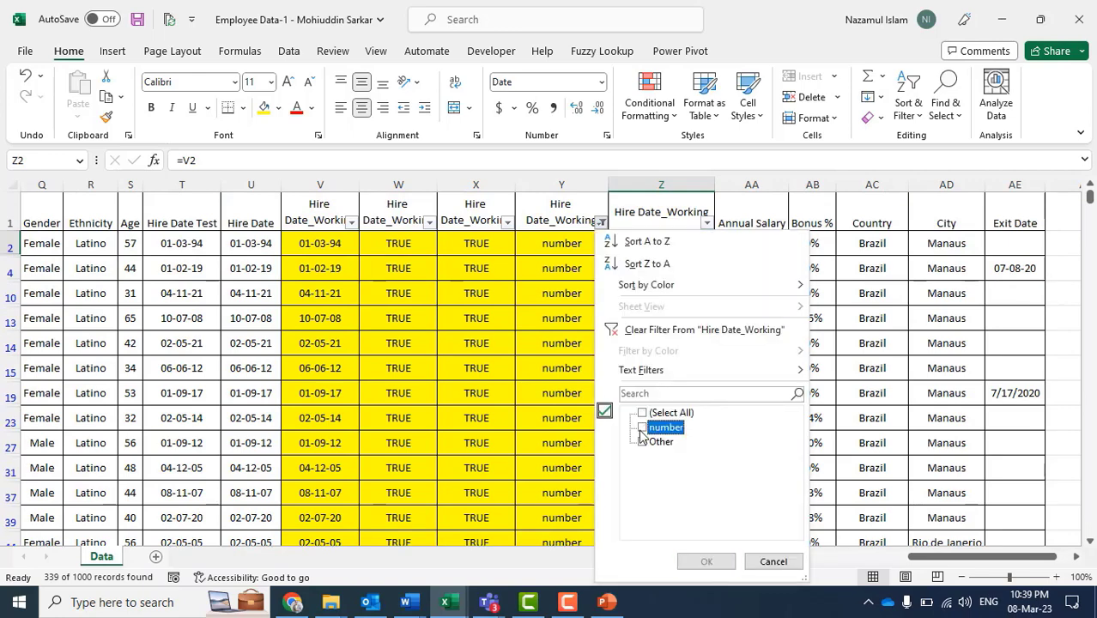
left_click(642, 441)
left_click(705, 561)
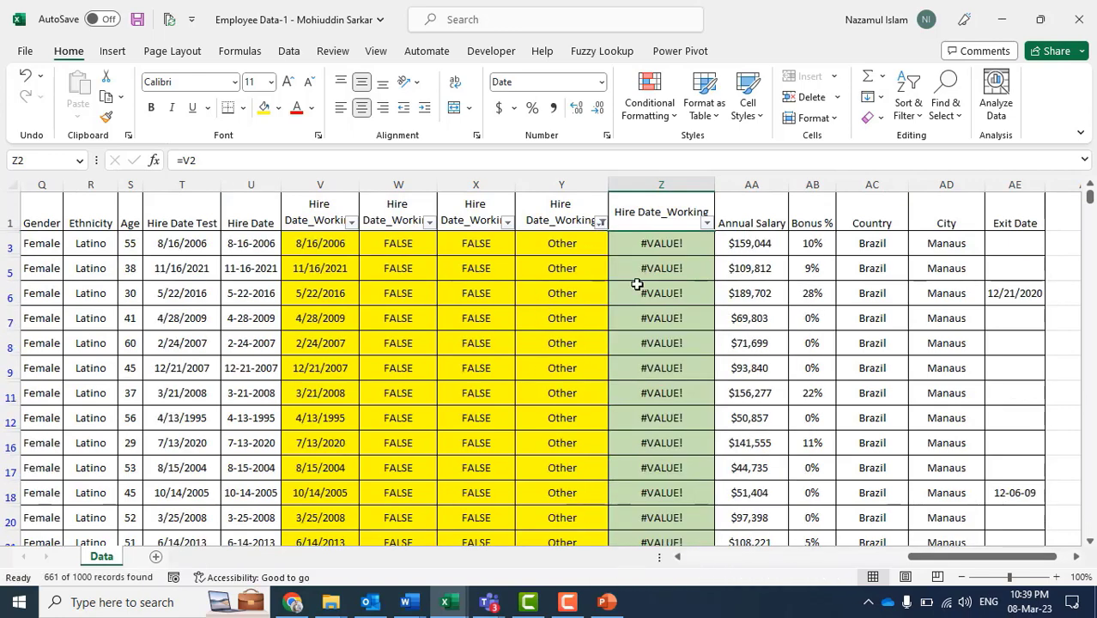
Examine the DATEVALUE formula in Z3 and the error-checking options offered for that cell.
left_click(651, 248)
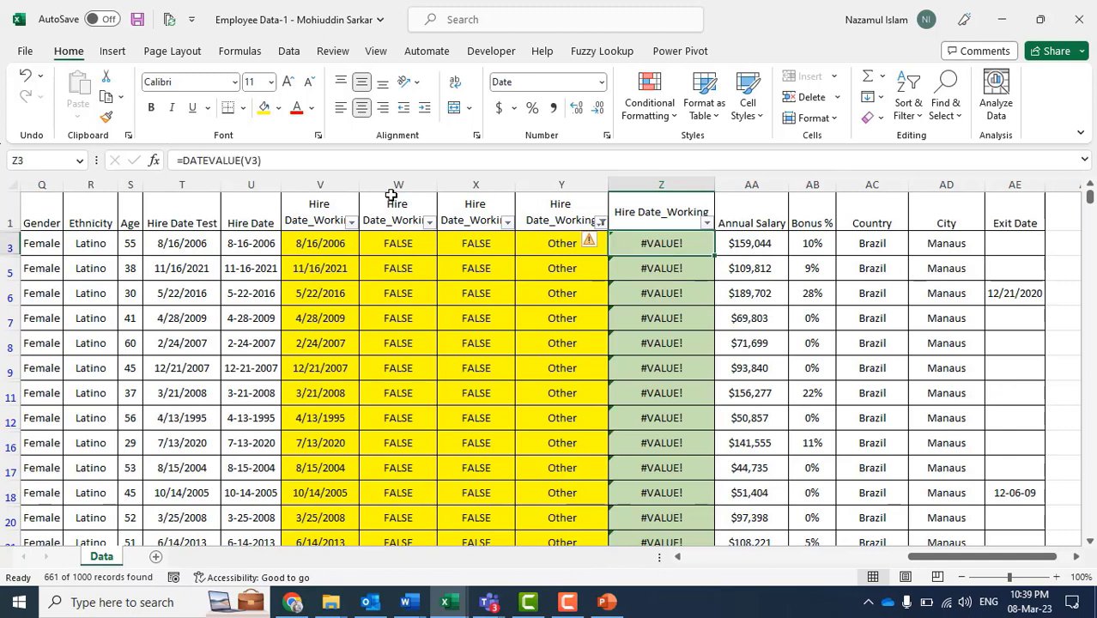
left_click(304, 155)
left_click(423, 343)
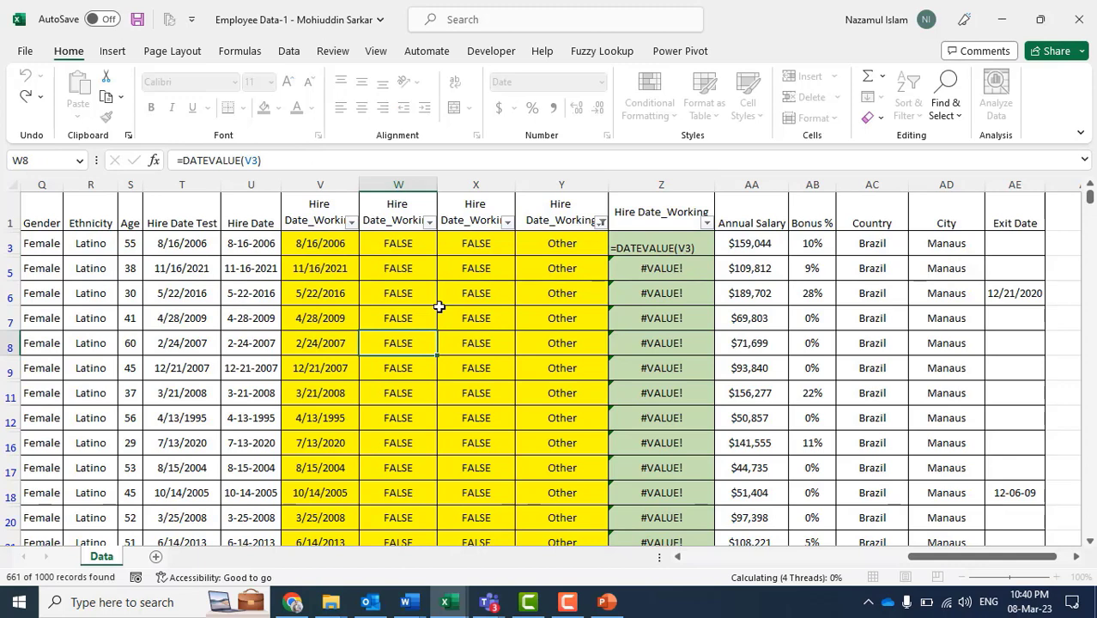
left_click(628, 248)
left_click(279, 160)
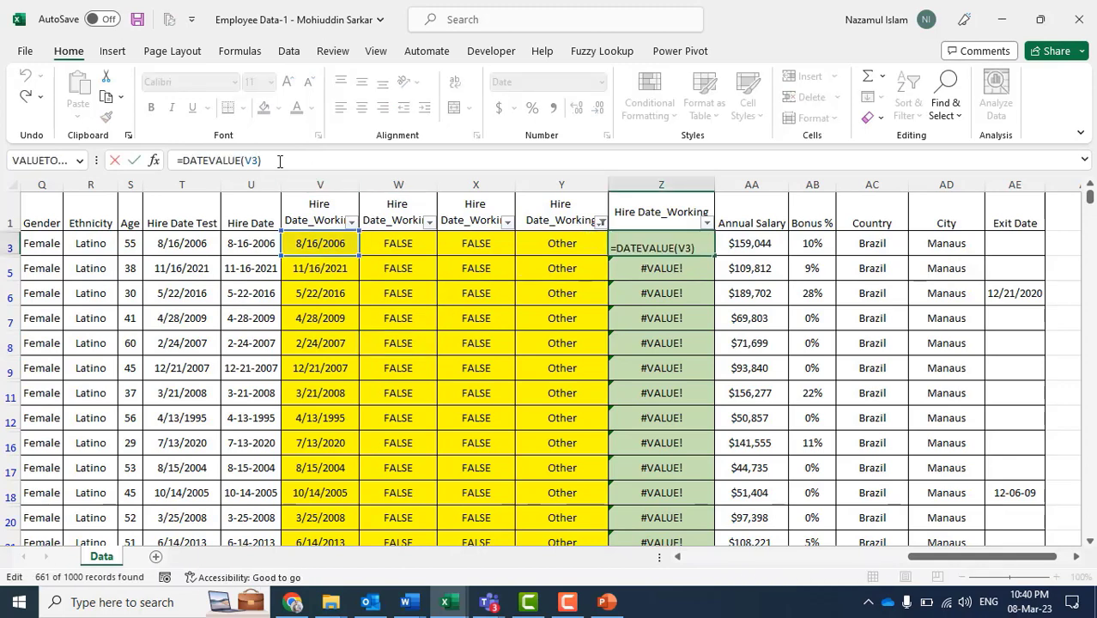
key("Return")
left_click(648, 246)
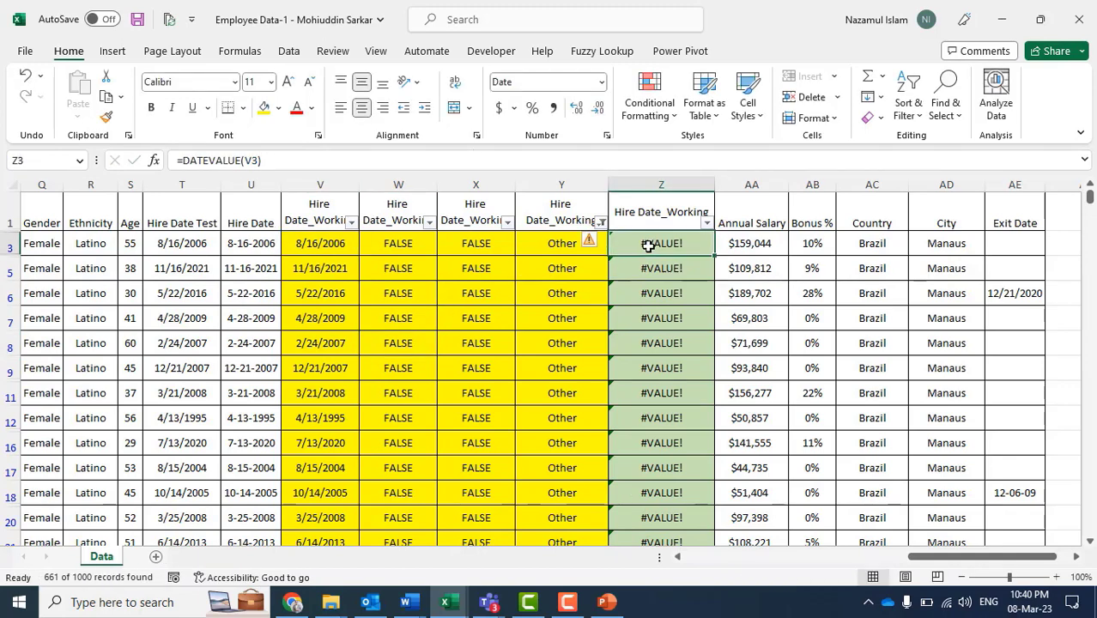
left_click(592, 243)
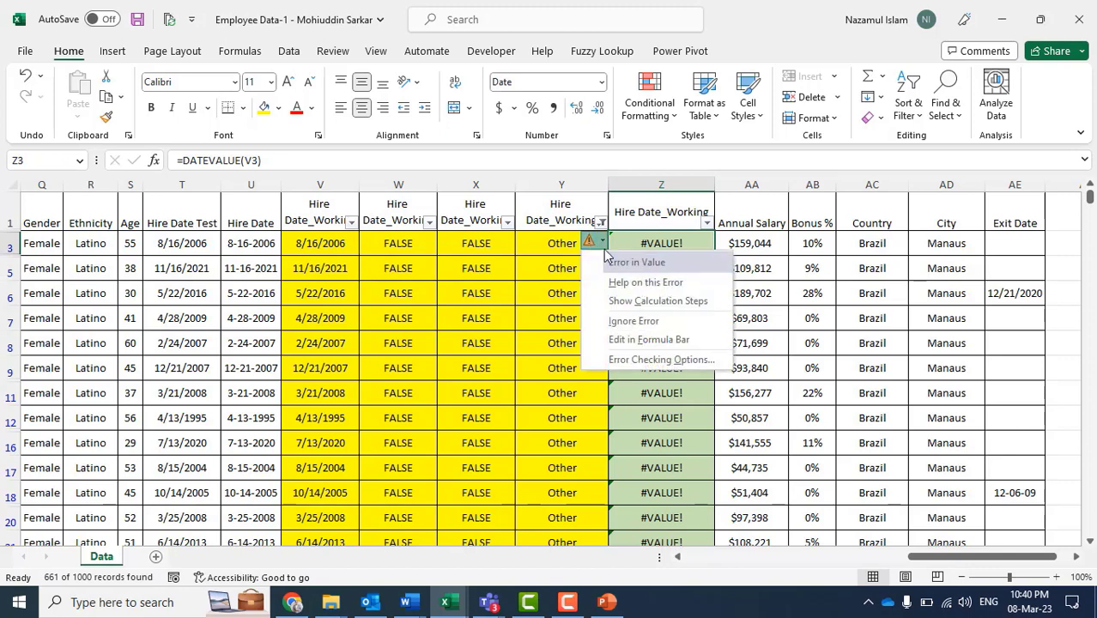
left_click(636, 322)
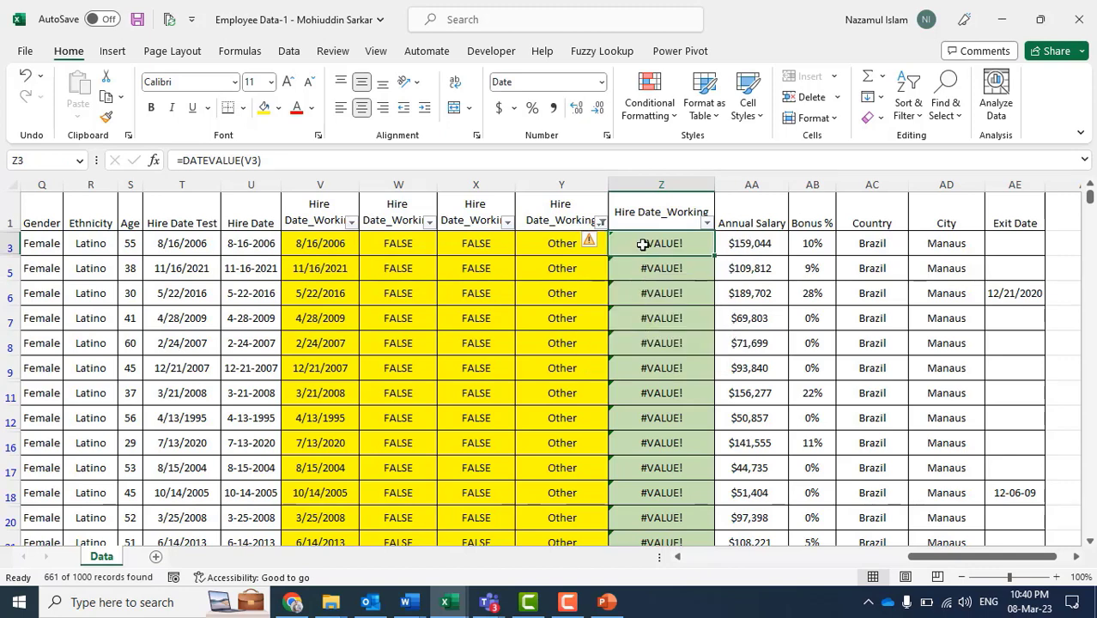
Change the Z3 formula to =DATEVALUE(U3), fill it down column Z, and check the copied formula in Z7.
left_click(313, 245)
left_click(251, 240)
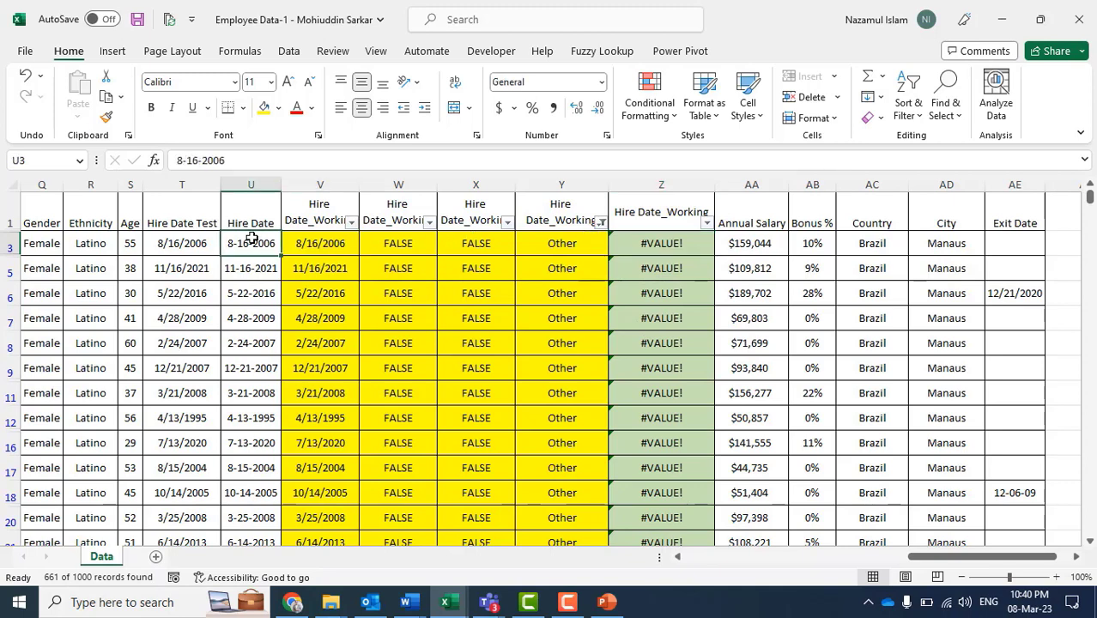
left_click(642, 246)
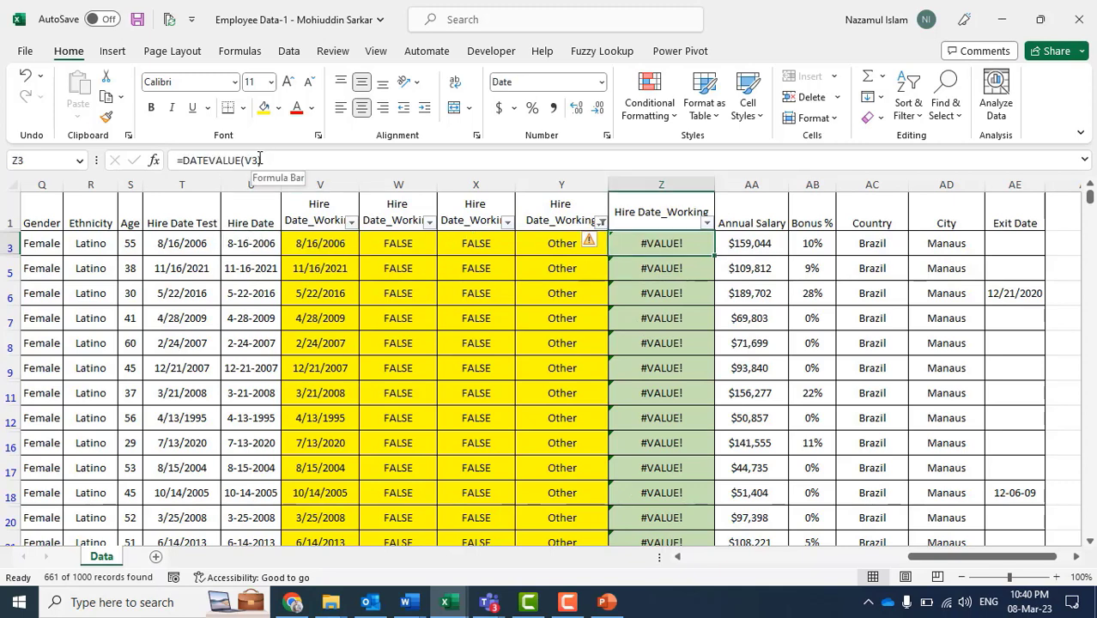
left_click_drag(243, 160, 252, 160)
type("U")
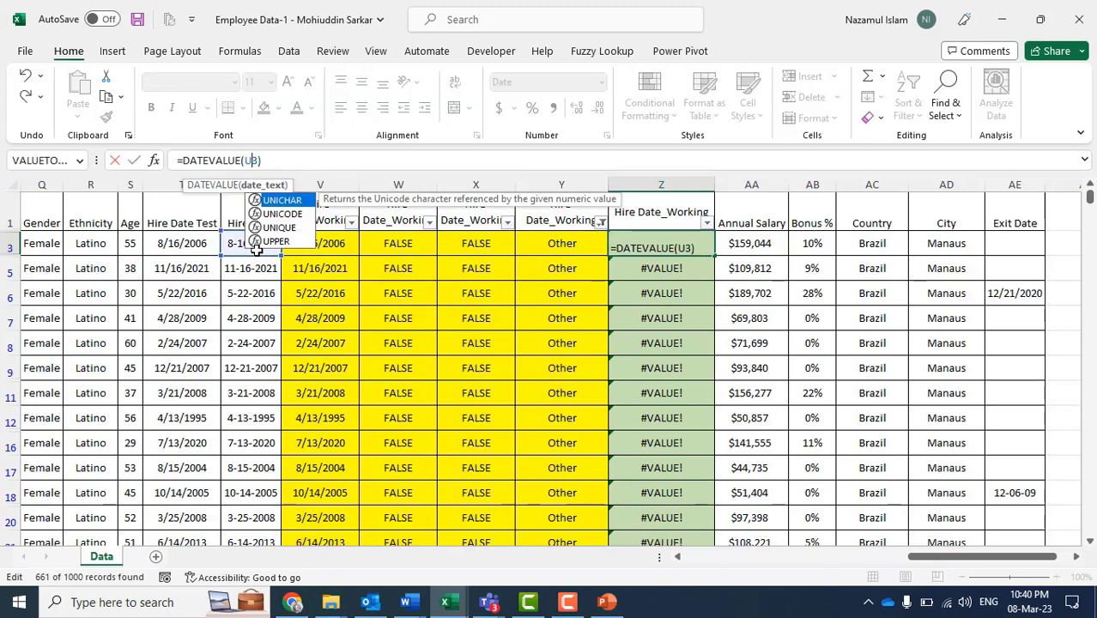
key("Return")
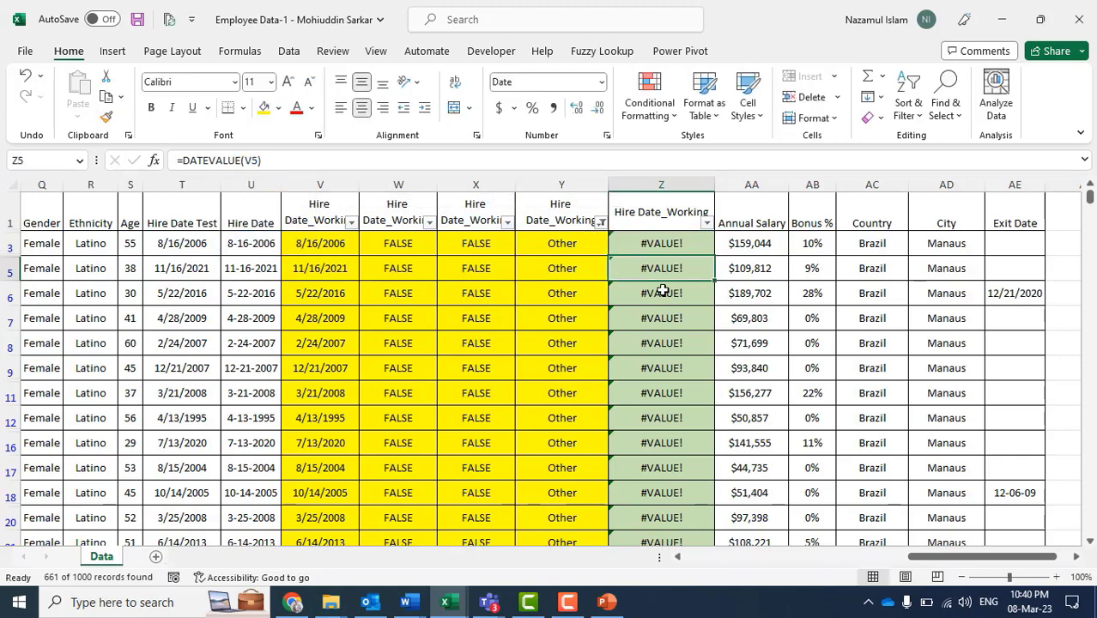
left_click(646, 243)
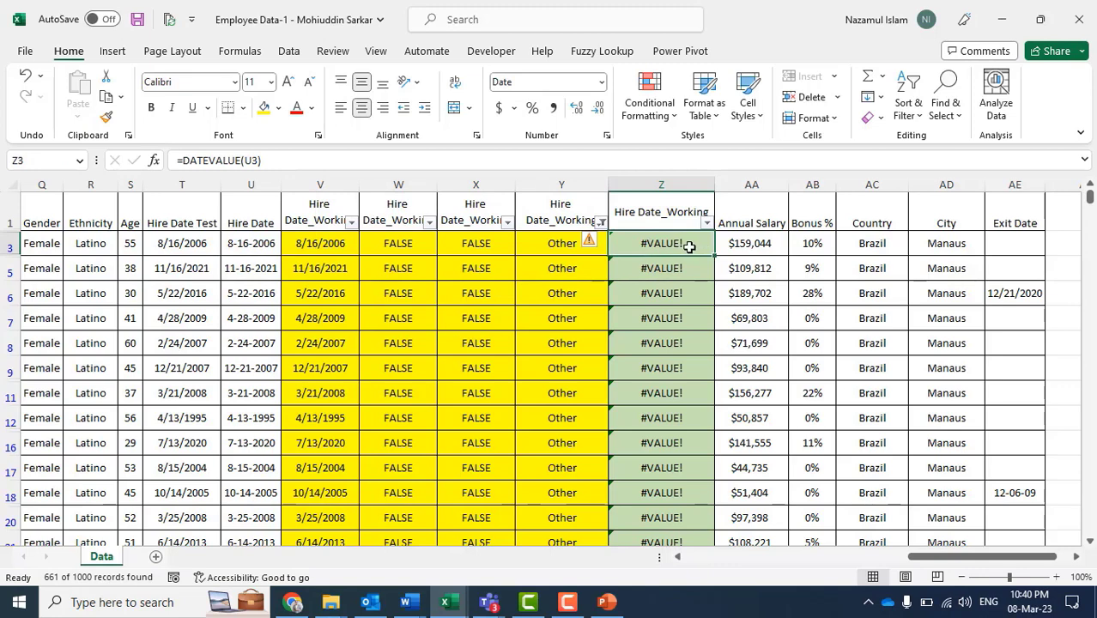
left_click_drag(714, 255, 712, 382)
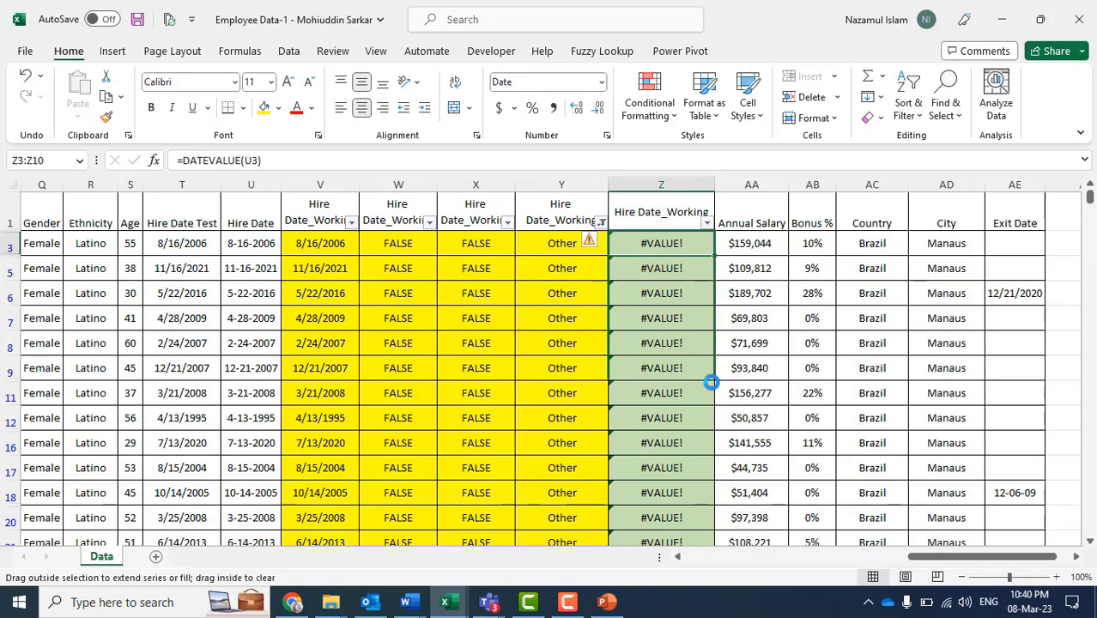
left_click(674, 243)
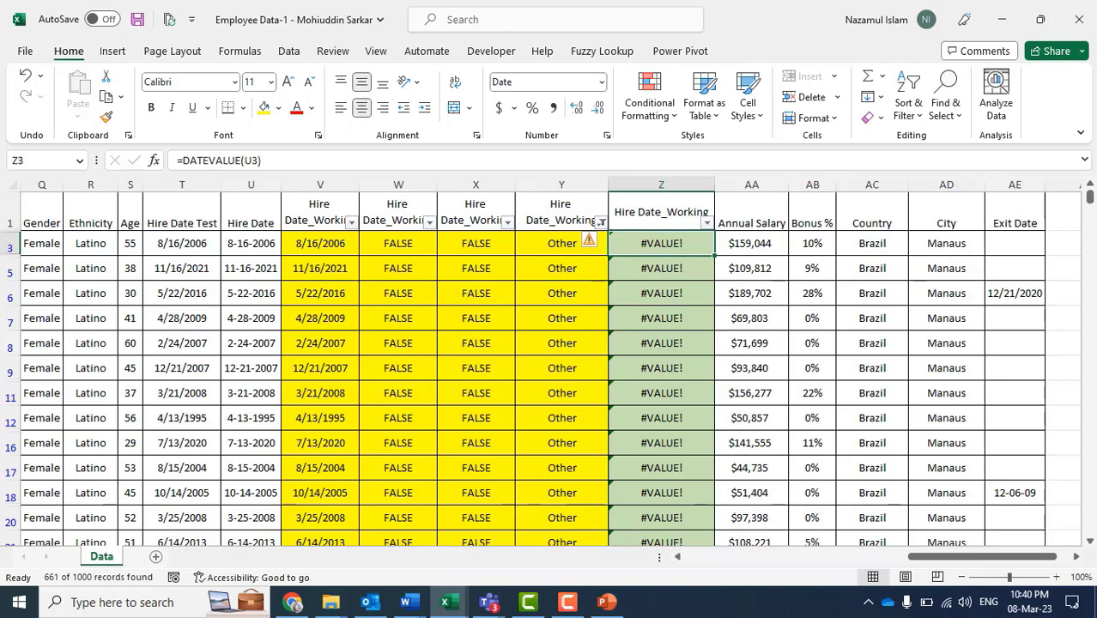
left_click(677, 317)
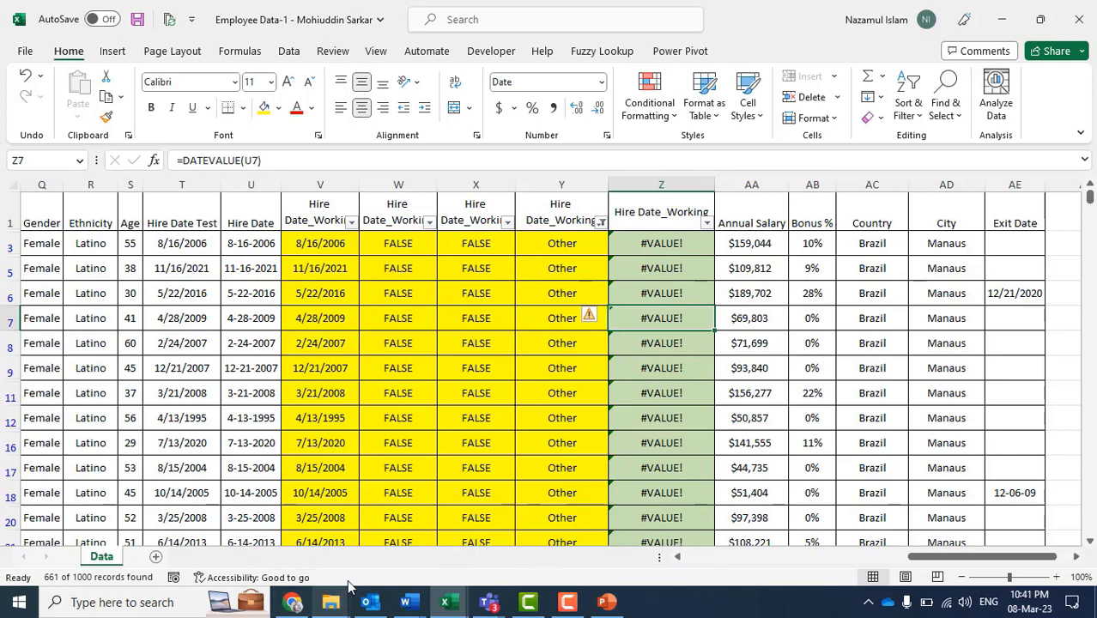
Switch to the Employee Data-1 workbook and review the LEFT formula in Y3 against the Hire Date column.
left_click(446, 604)
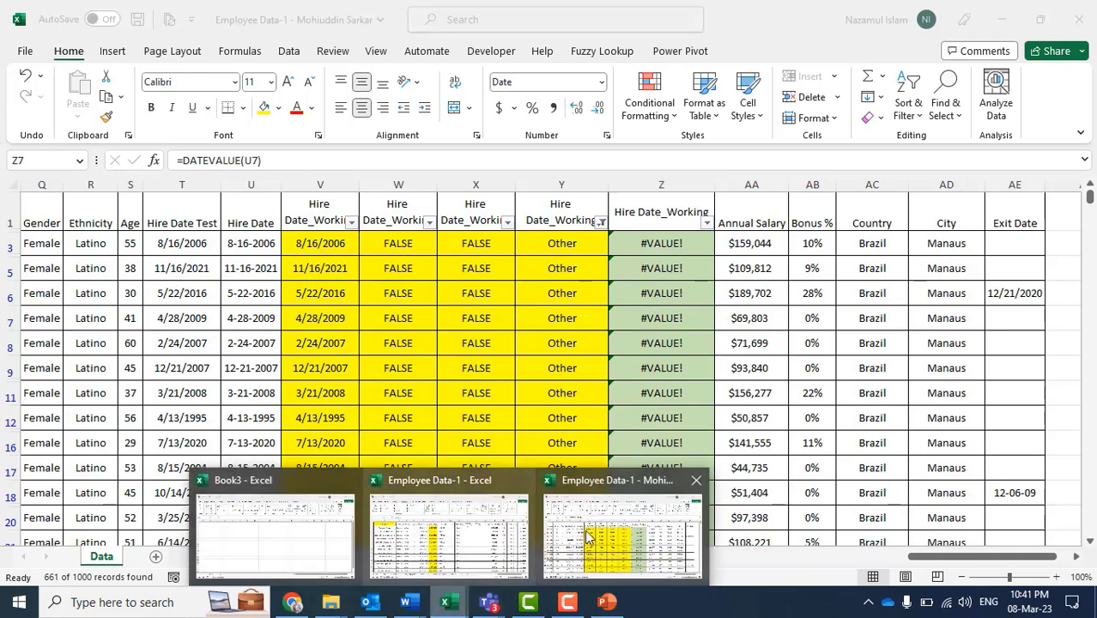
left_click(432, 522)
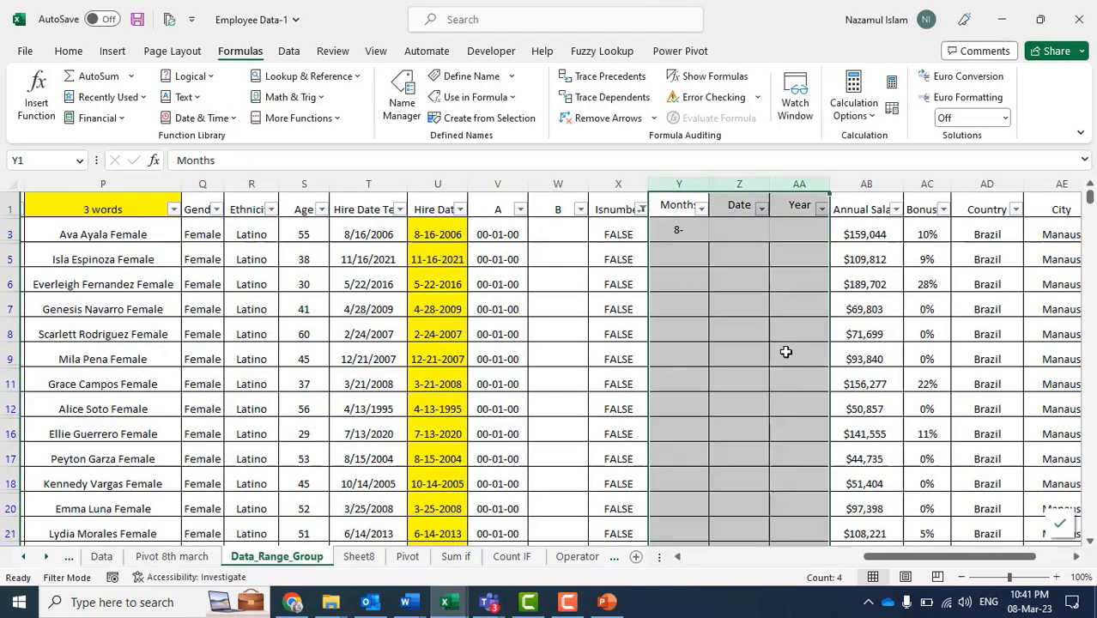
left_click(690, 329)
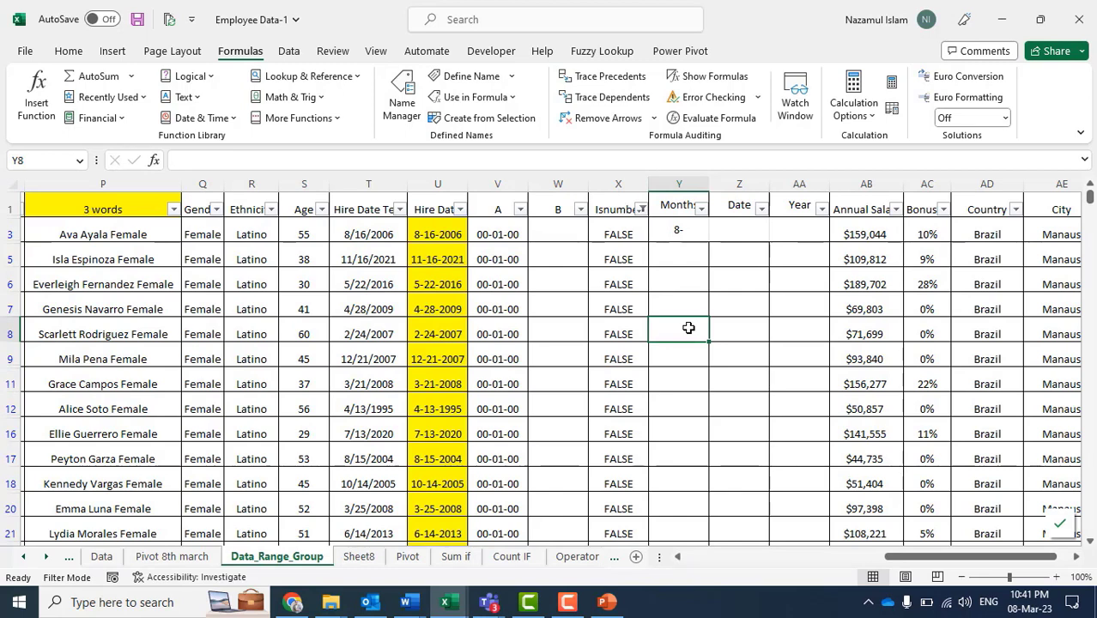
left_click(658, 239)
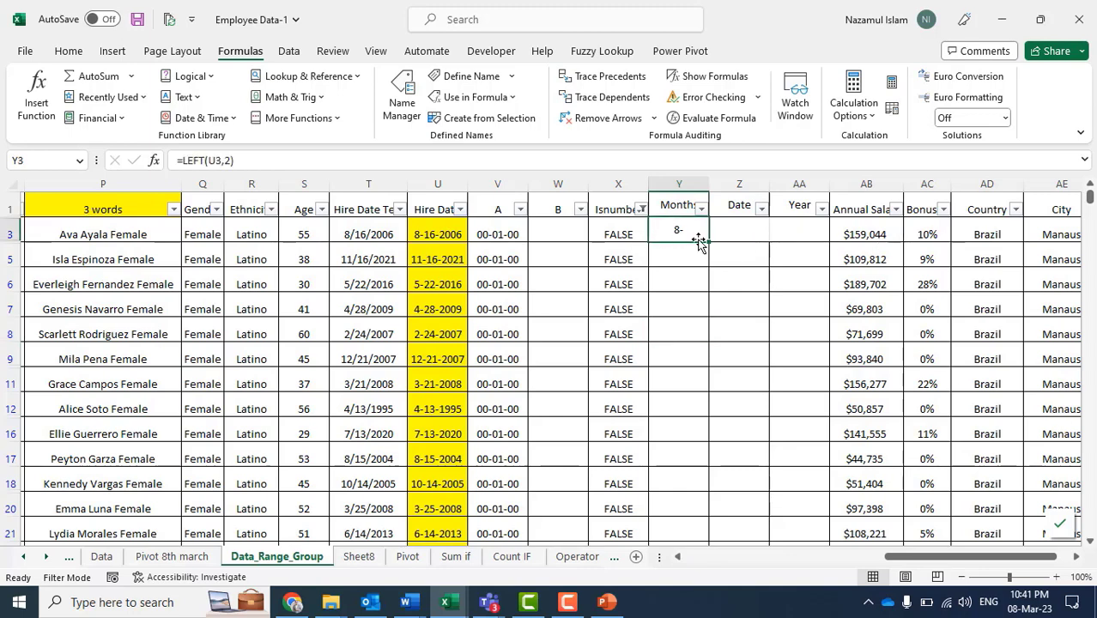
left_click(702, 276)
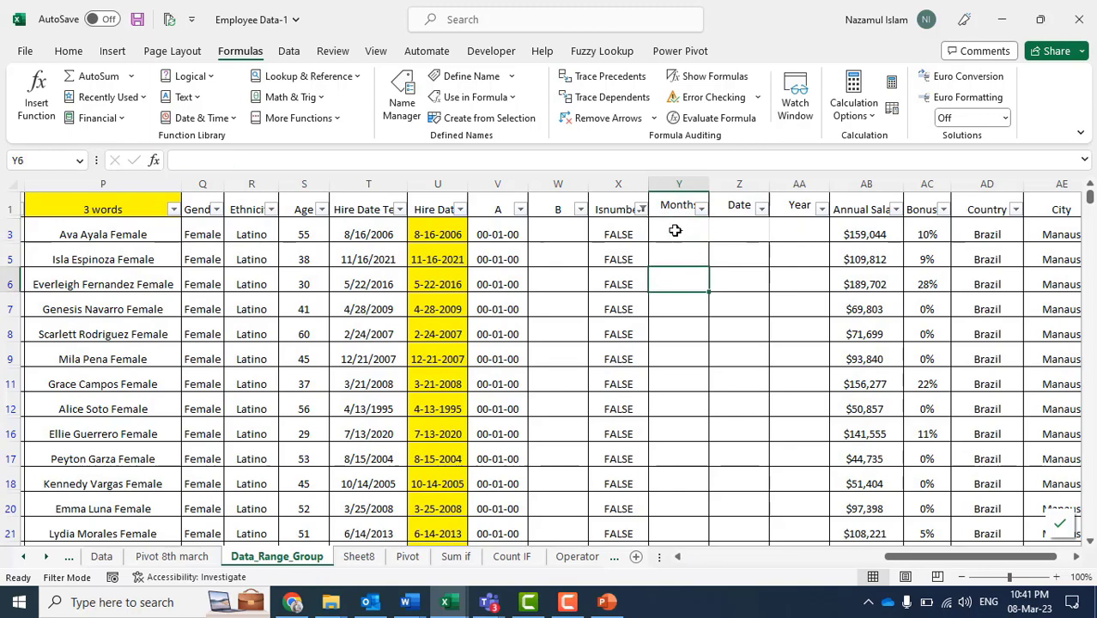
left_click(672, 228)
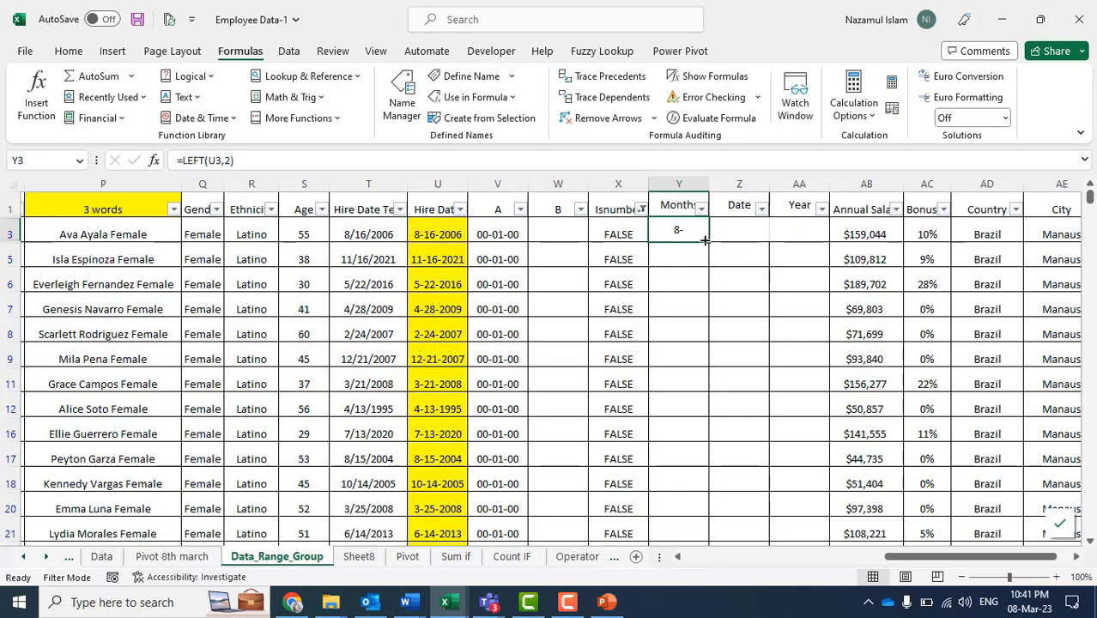
left_click(454, 182)
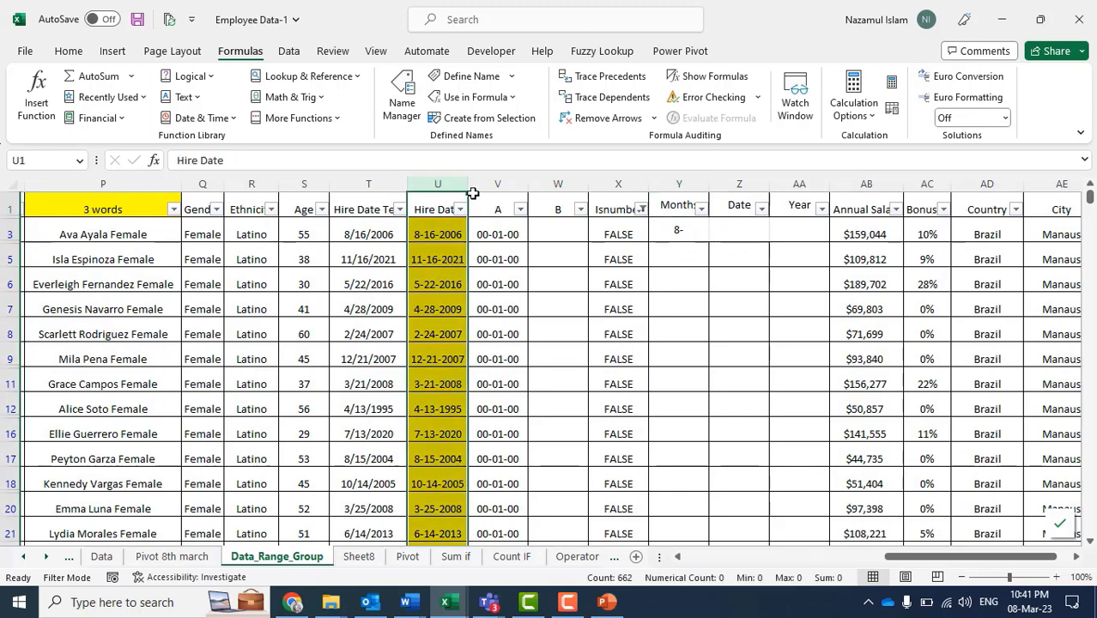
Fill the =LEFT(U3,2) formula from Y3 down the Months column to row 1001 and return to Y3.
left_click(691, 228)
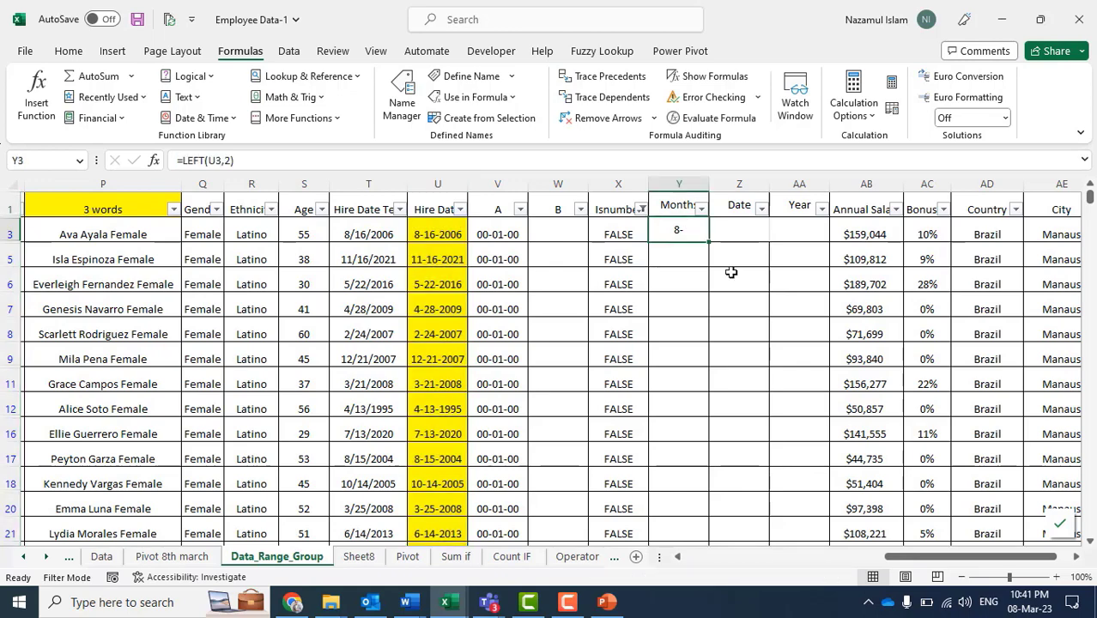
key("Left")
key("Left")
key("Left")
key("Right")
key("Left")
key("Left")
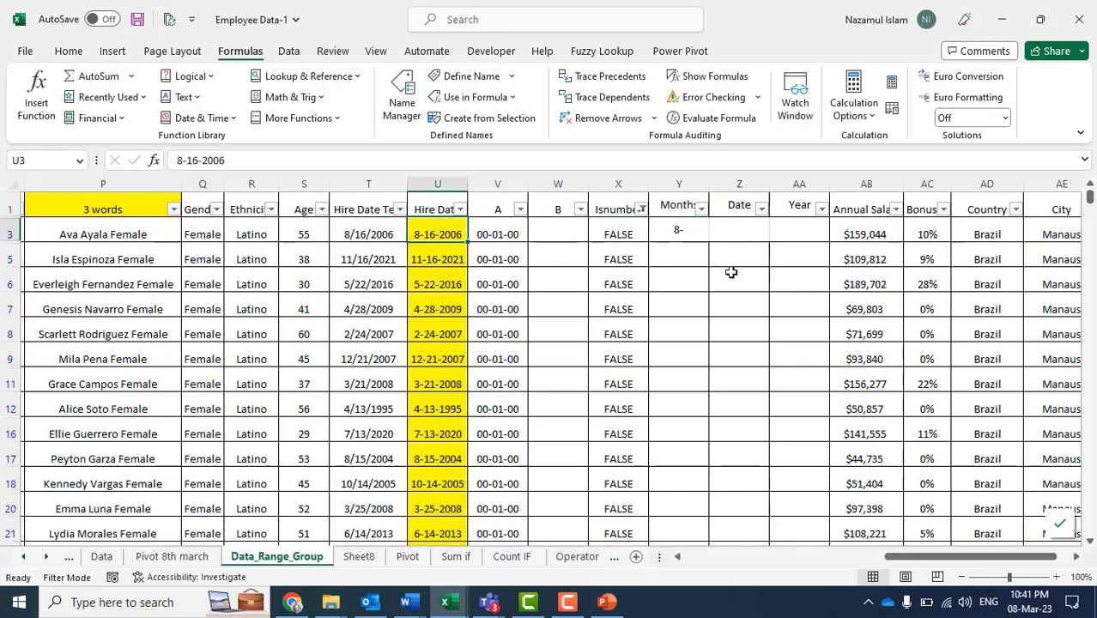
key("Right")
key("Right")
key("Right")
key("ctrl+Down")
key("Right")
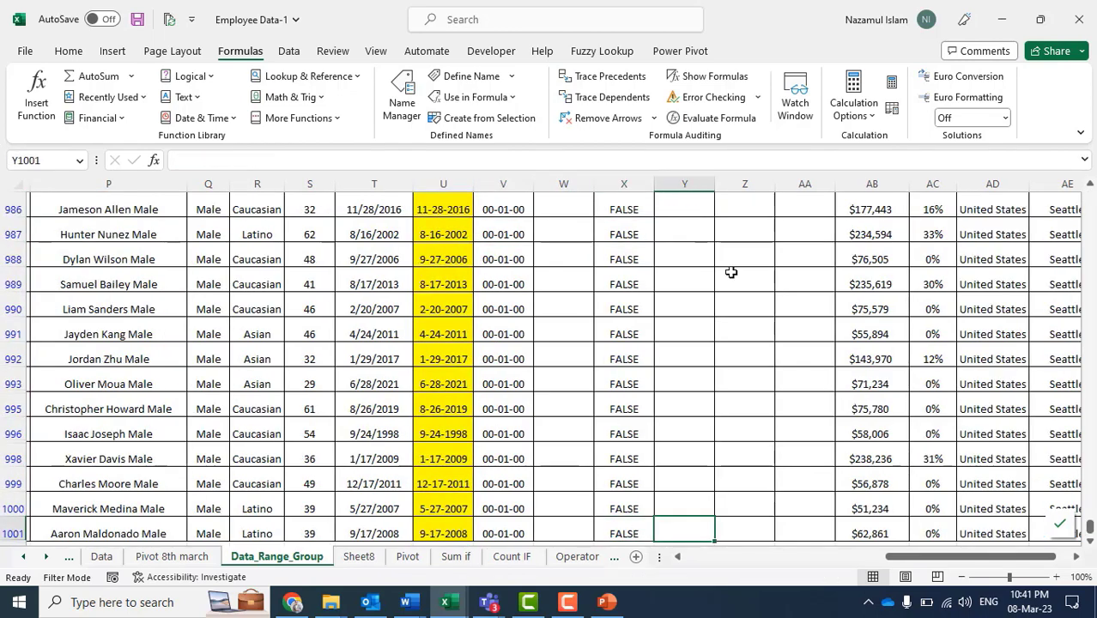
key("ctrl+shift+Up")
key("ctrl+d")
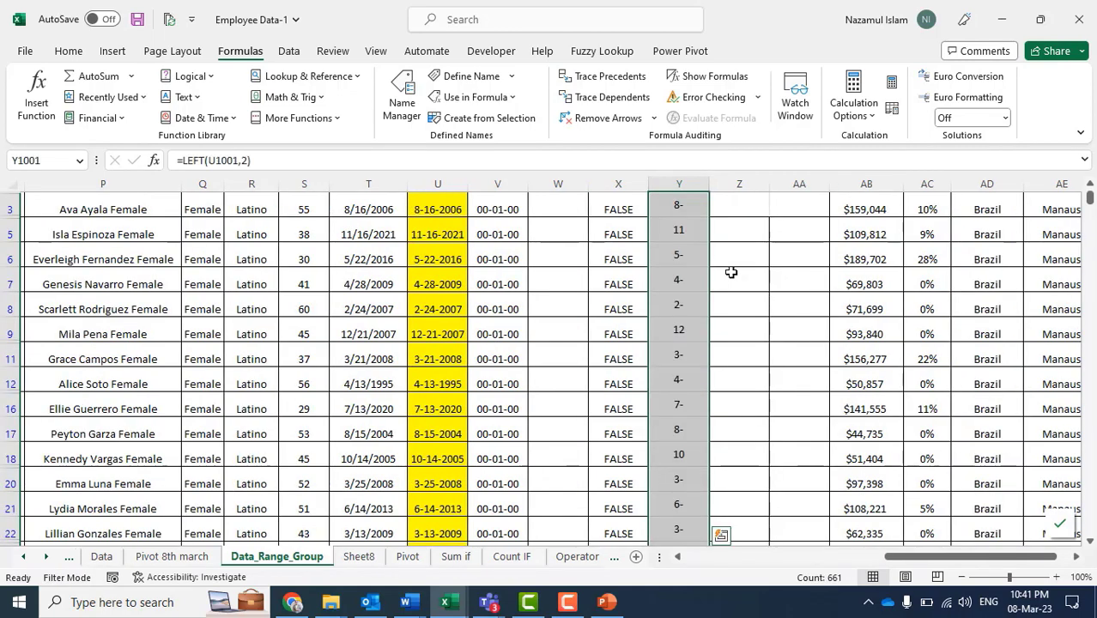
key("ctrl+Up")
key("Down")
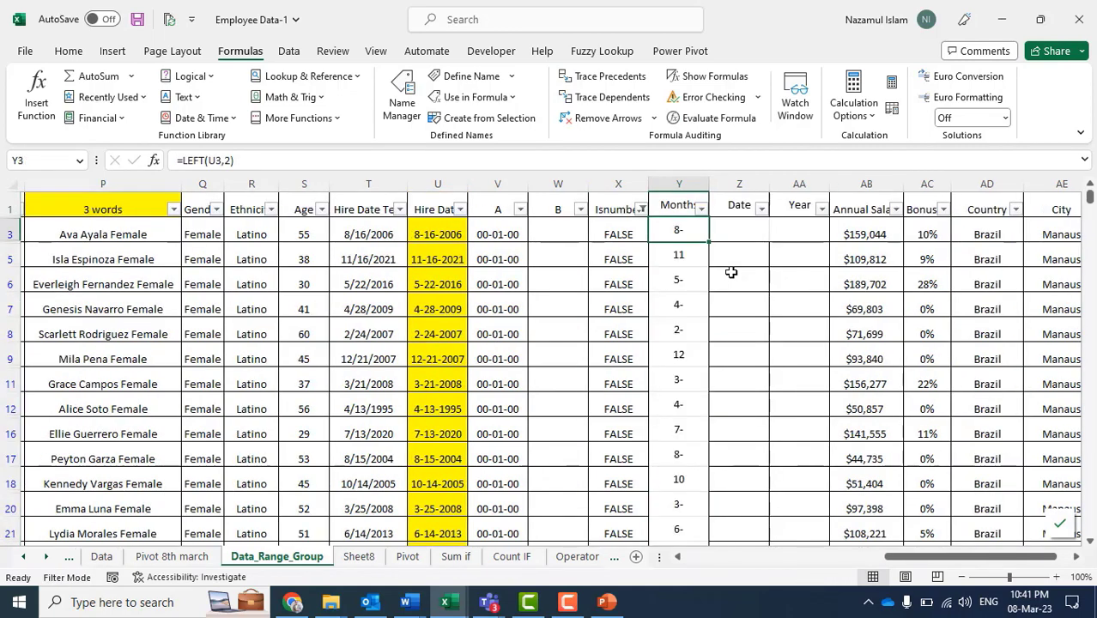
Compare the extracted months in Y3 and Y5 with the hire dates in U3 and U5, and select Date cell Z3.
left_click(682, 253)
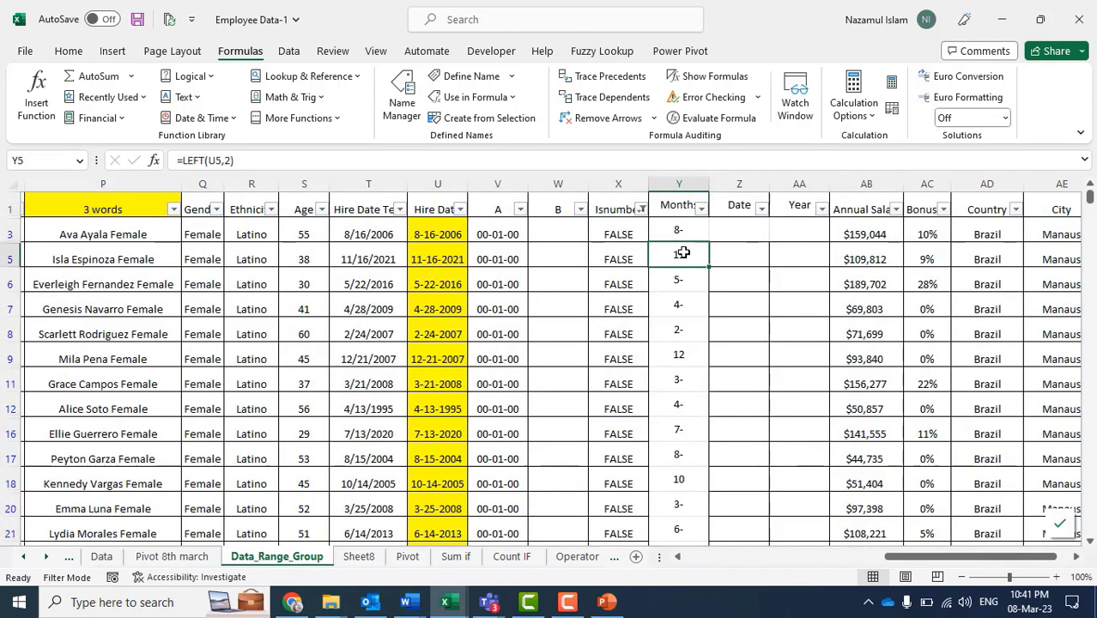
left_click(438, 259)
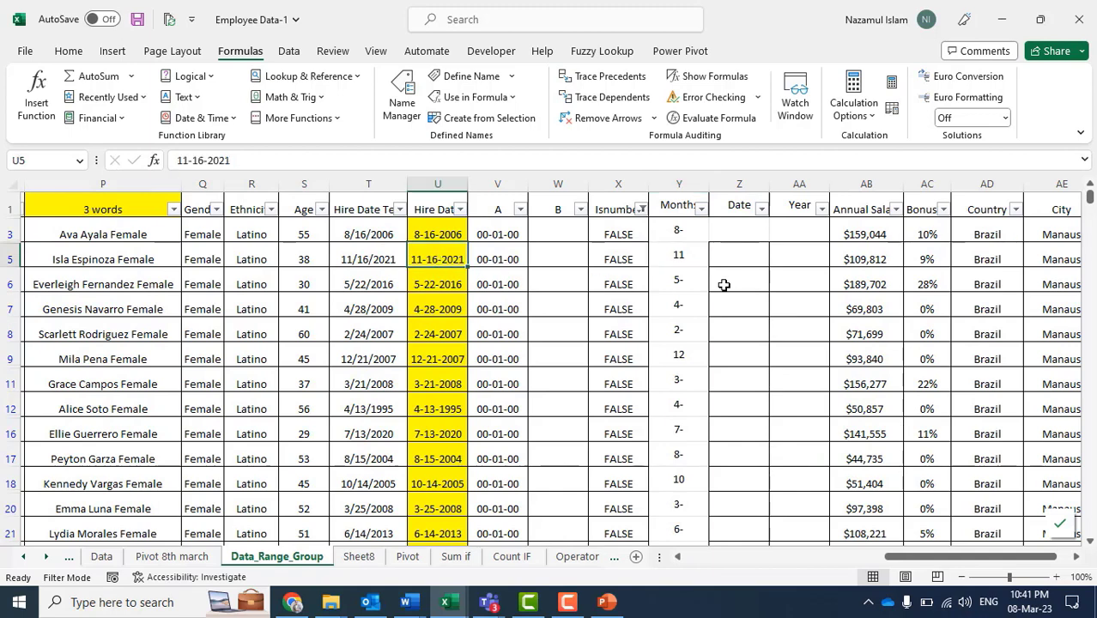
left_click(681, 254)
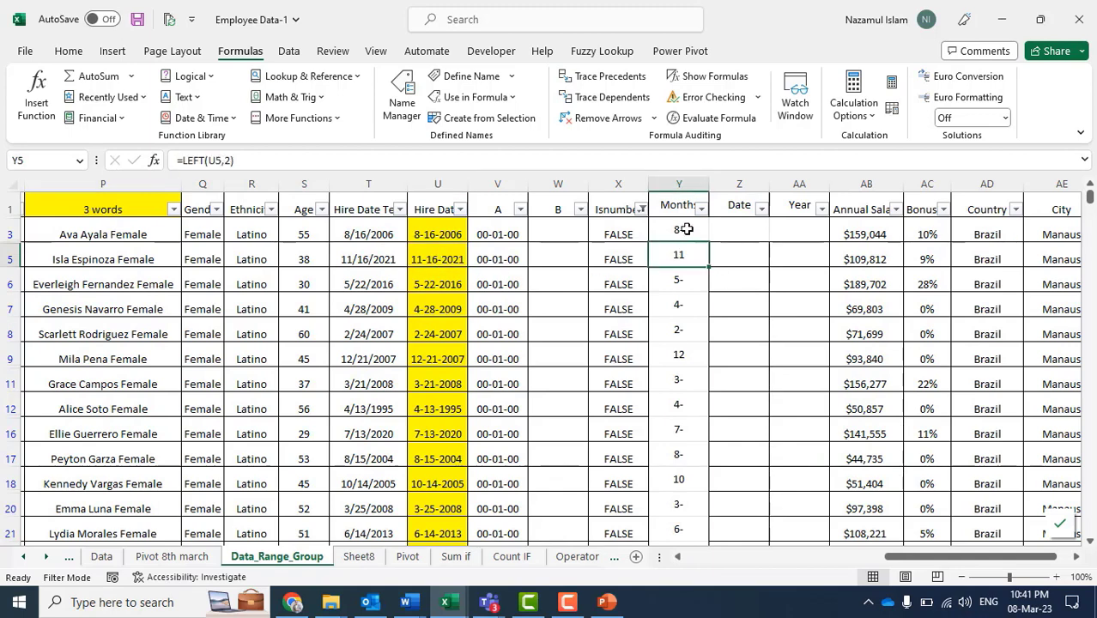
left_click(687, 231)
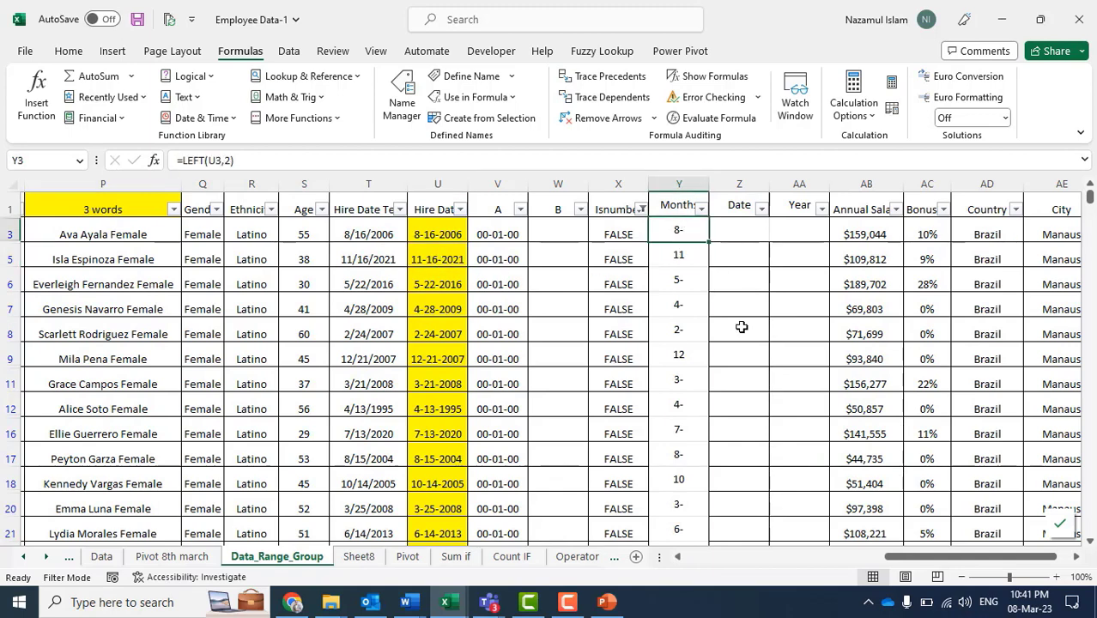
left_click(686, 256)
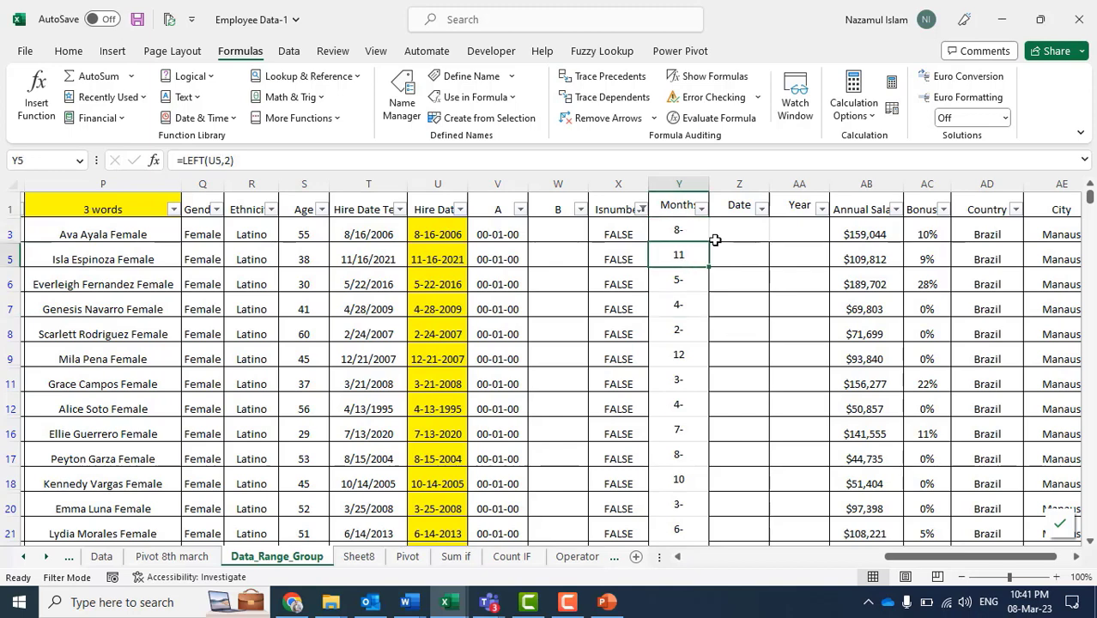
left_click(434, 233)
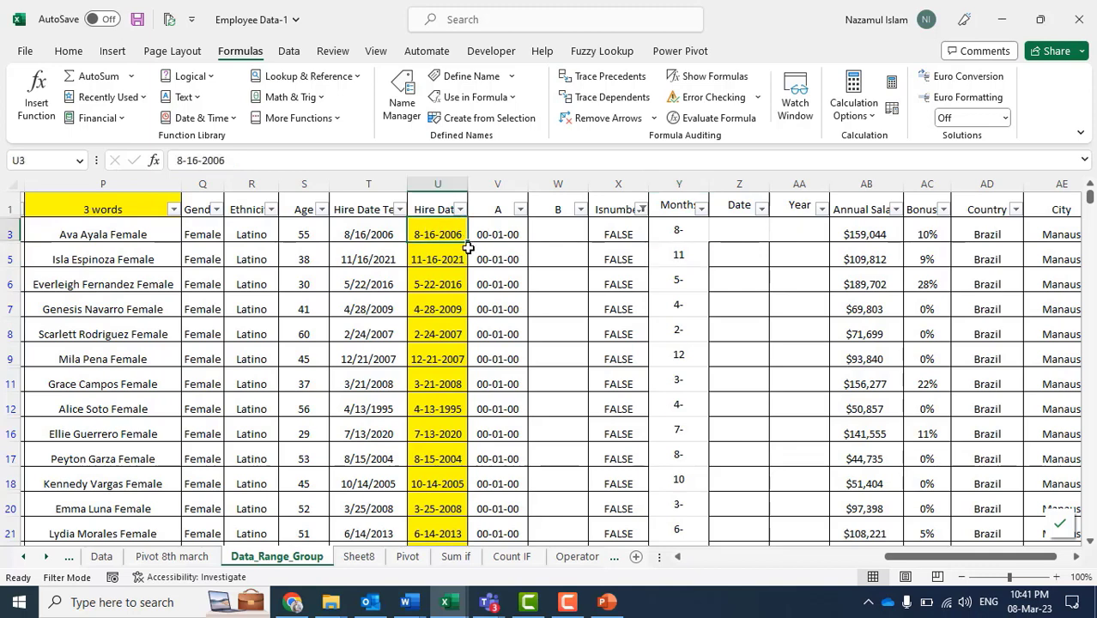
left_click(734, 230)
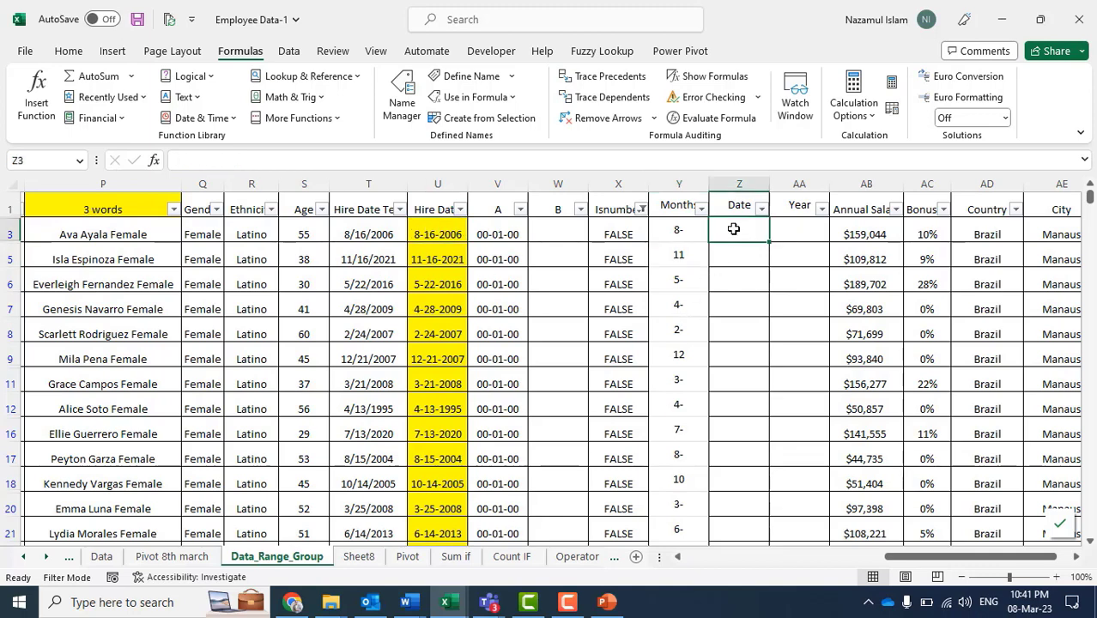
Rename the Z1 column header from Date to Days.
left_click(731, 202)
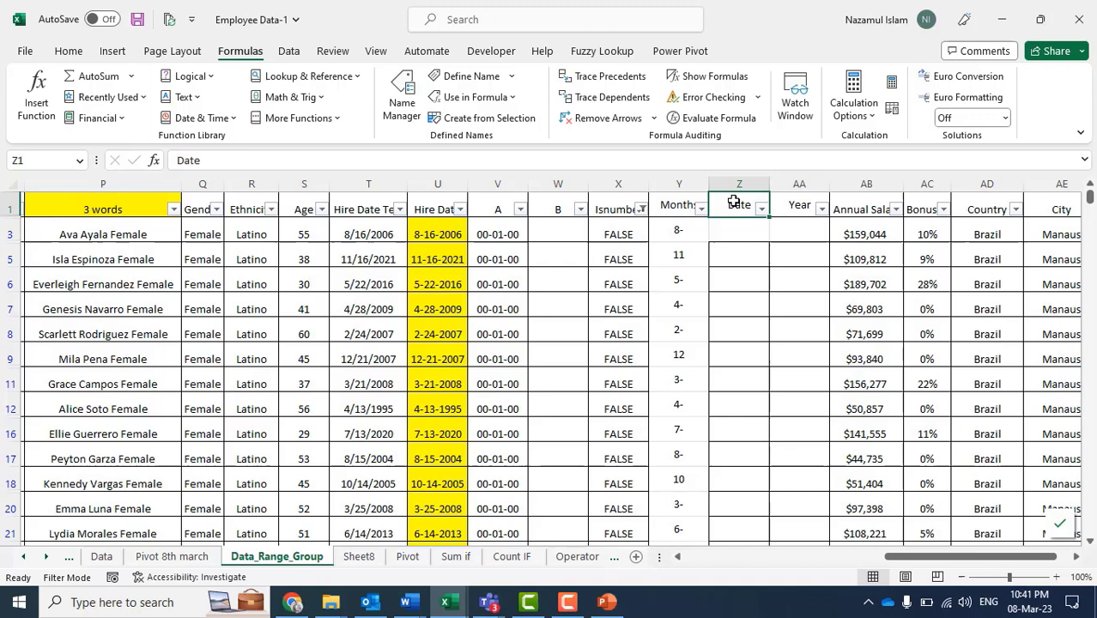
left_click(213, 161)
key("BackSpace")
key("BackSpace")
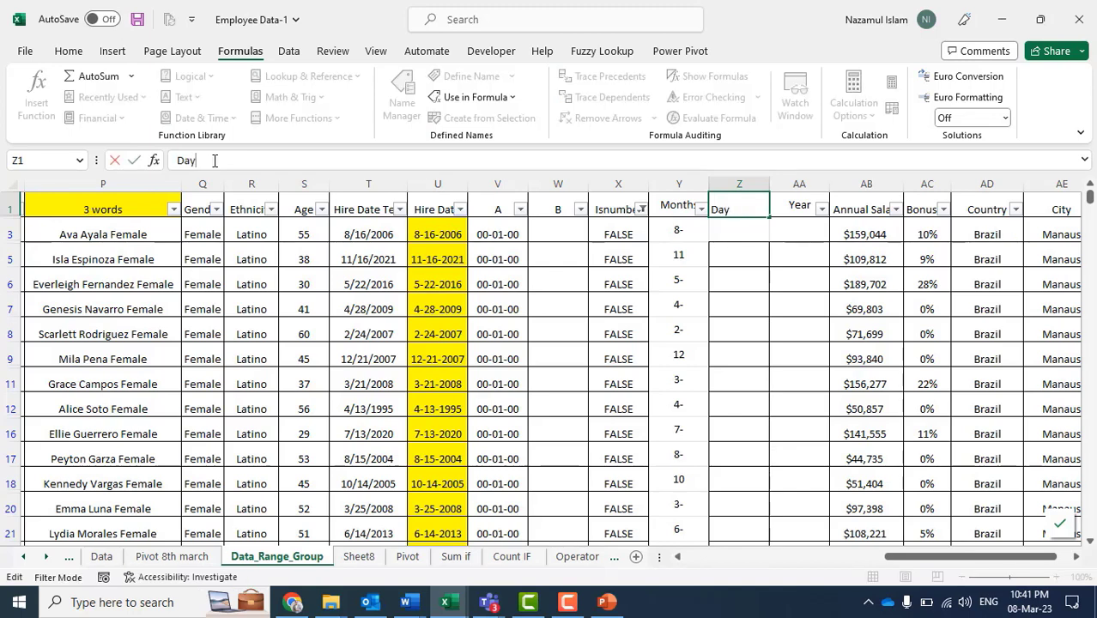
type("ys")
key("Return")
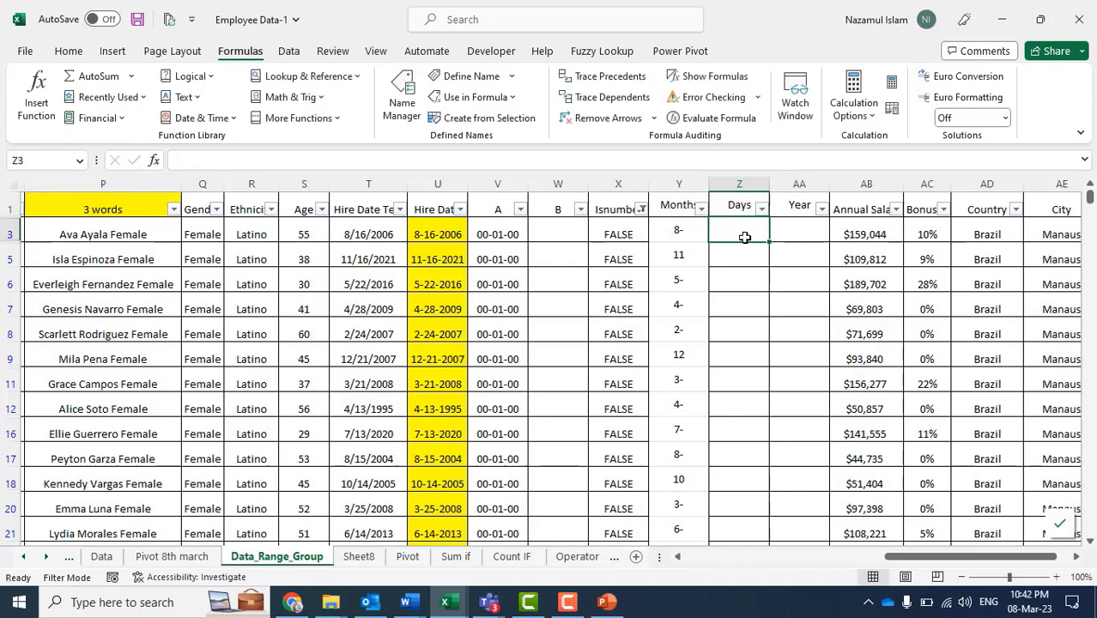
Enter the formula =MID(U3,1,3) in Days cell Z3 to extract characters from the hire date.
type("=m")
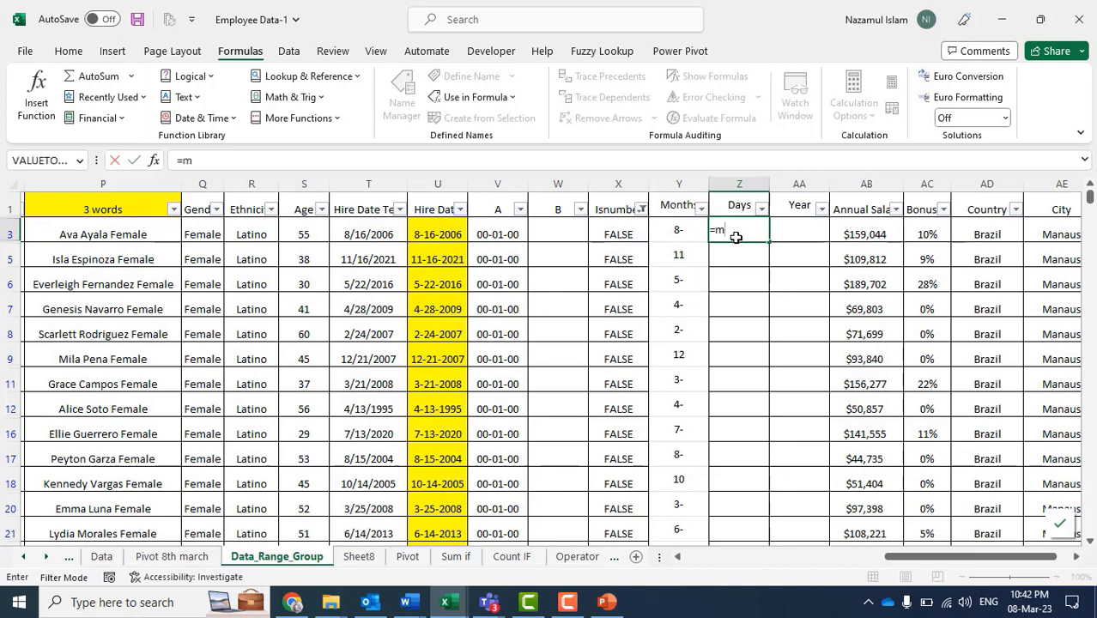
type("id")
key("Tab")
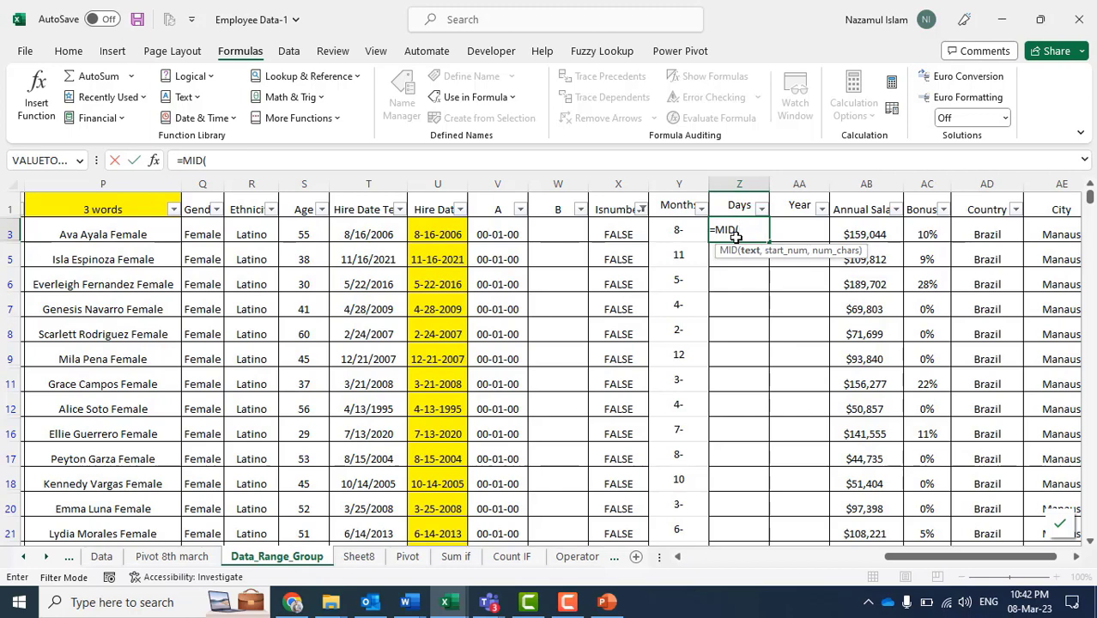
key("Left")
key("Left")
key("Left")
key("Left")
key("Left")
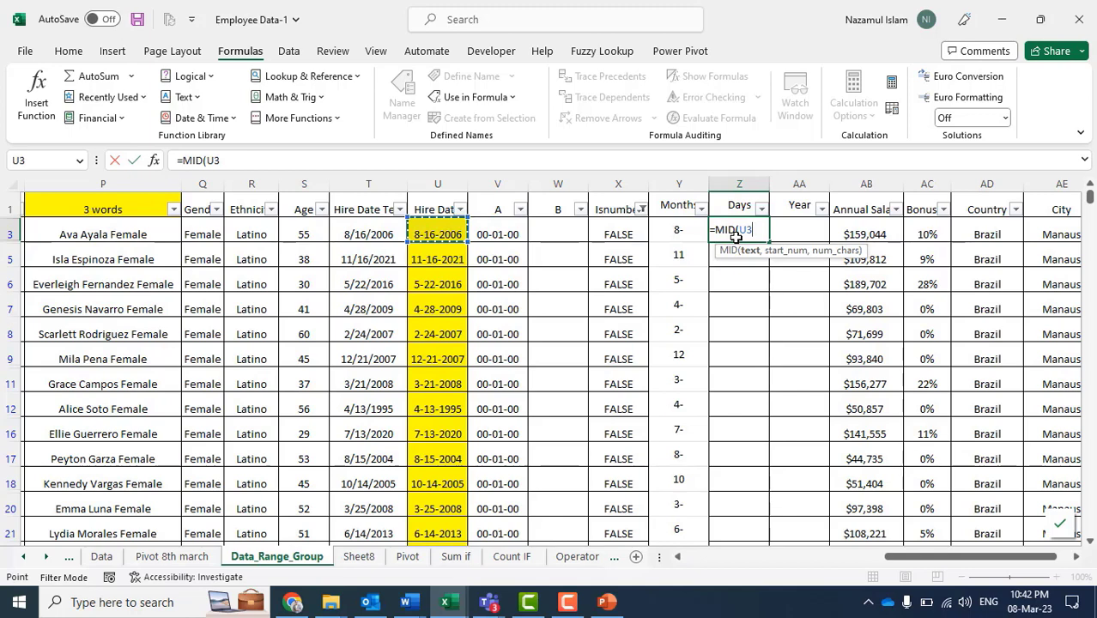
type(",1")
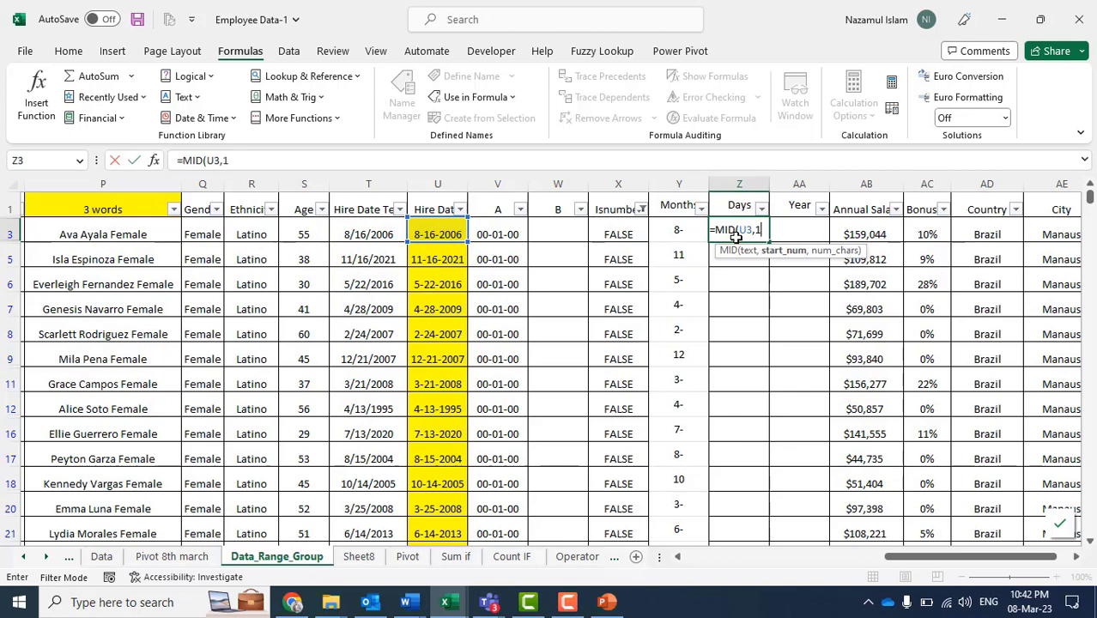
type(",")
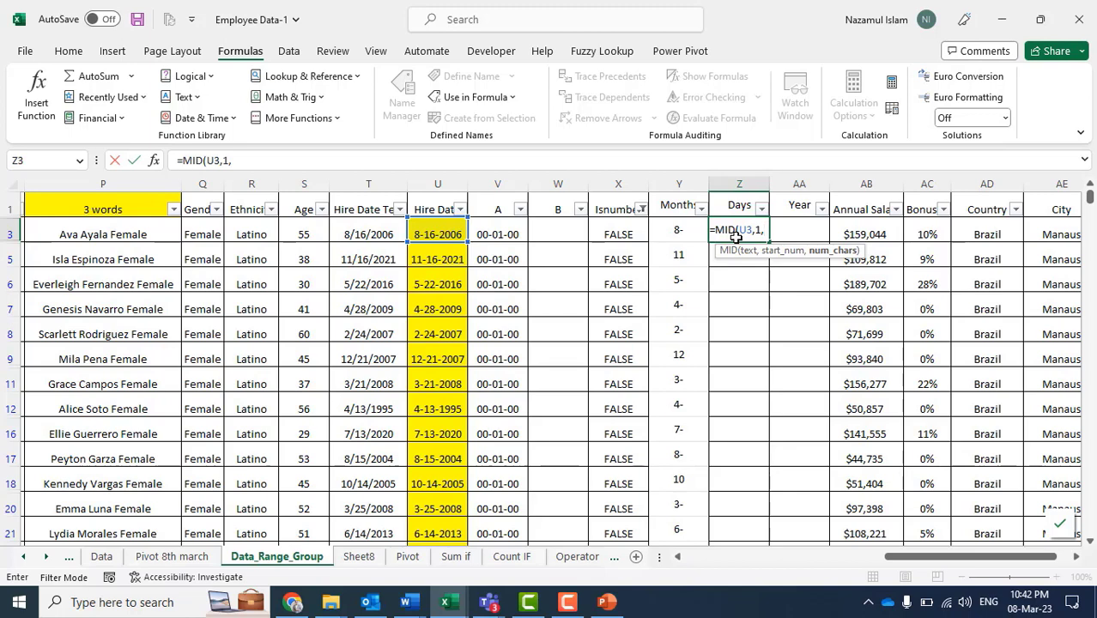
type("3")
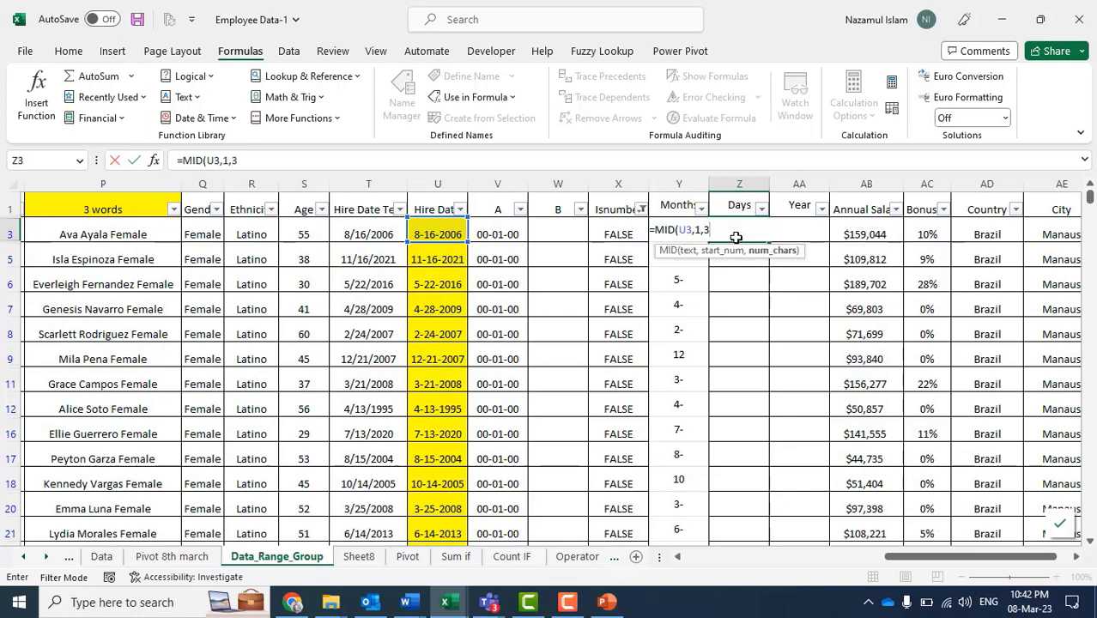
type(")")
key("Return")
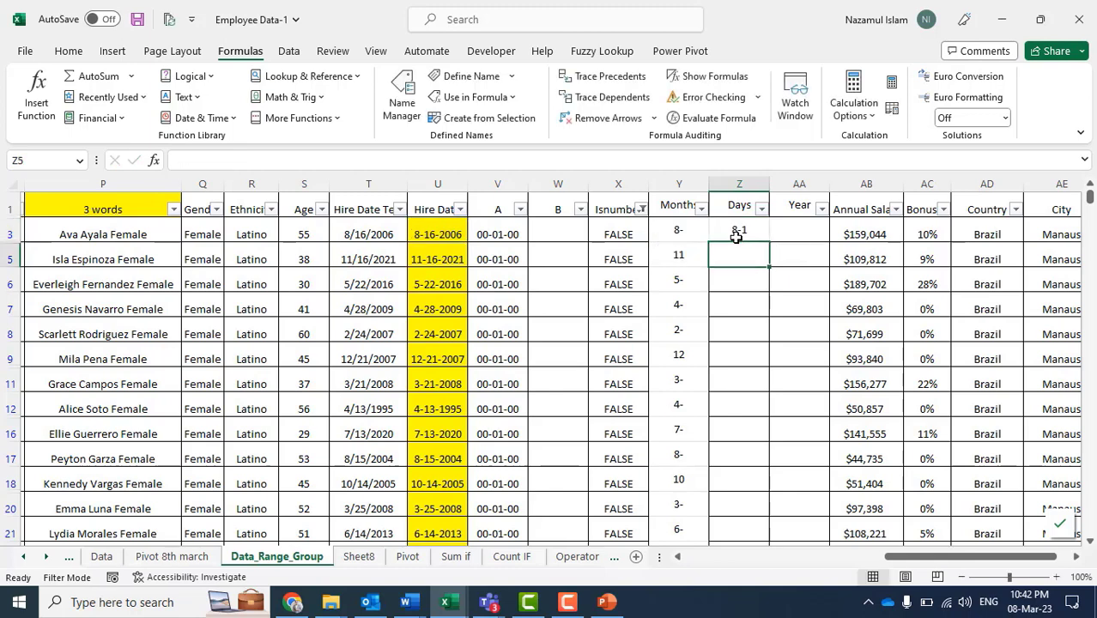
Change the Z3 formula to =MID(U3,3,2) so it starts at the third character and returns two characters.
left_click(722, 238)
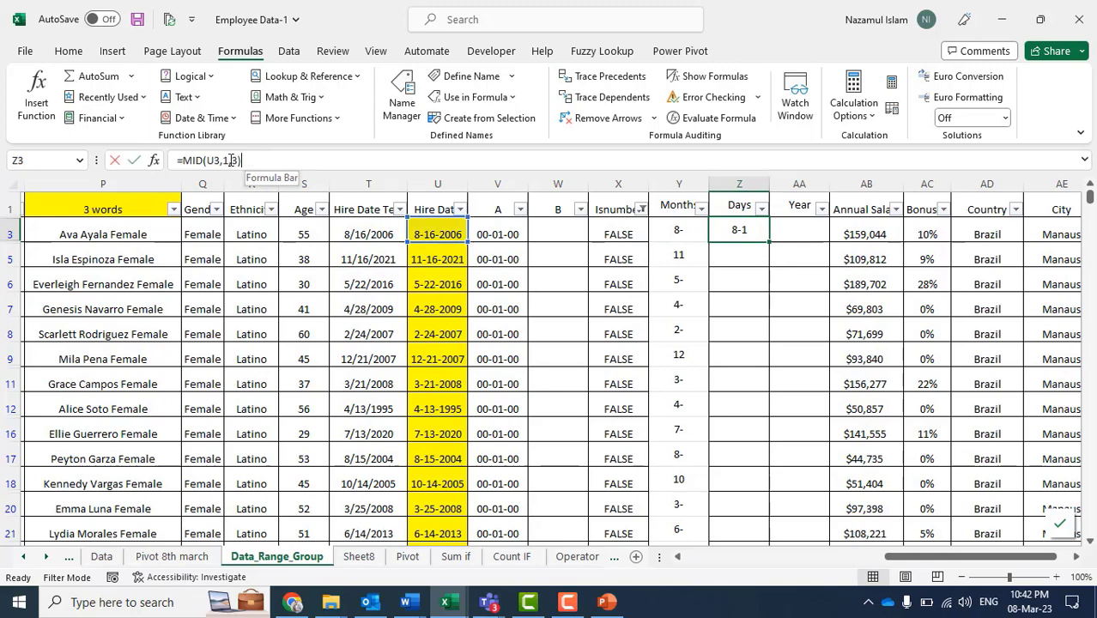
left_click(237, 161)
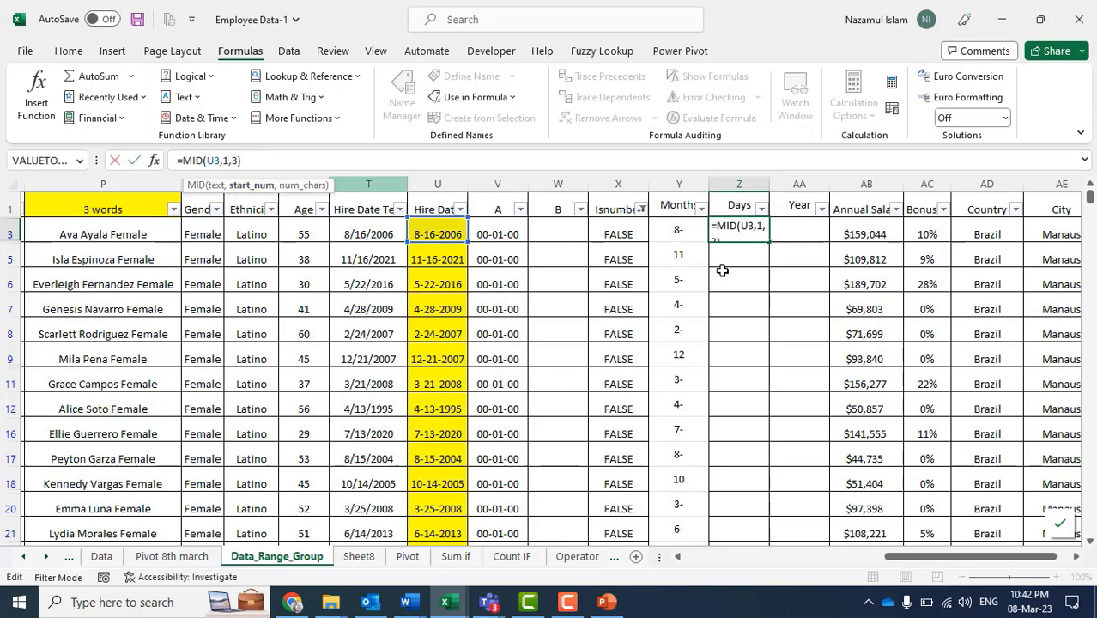
left_click(754, 284)
left_click(736, 237)
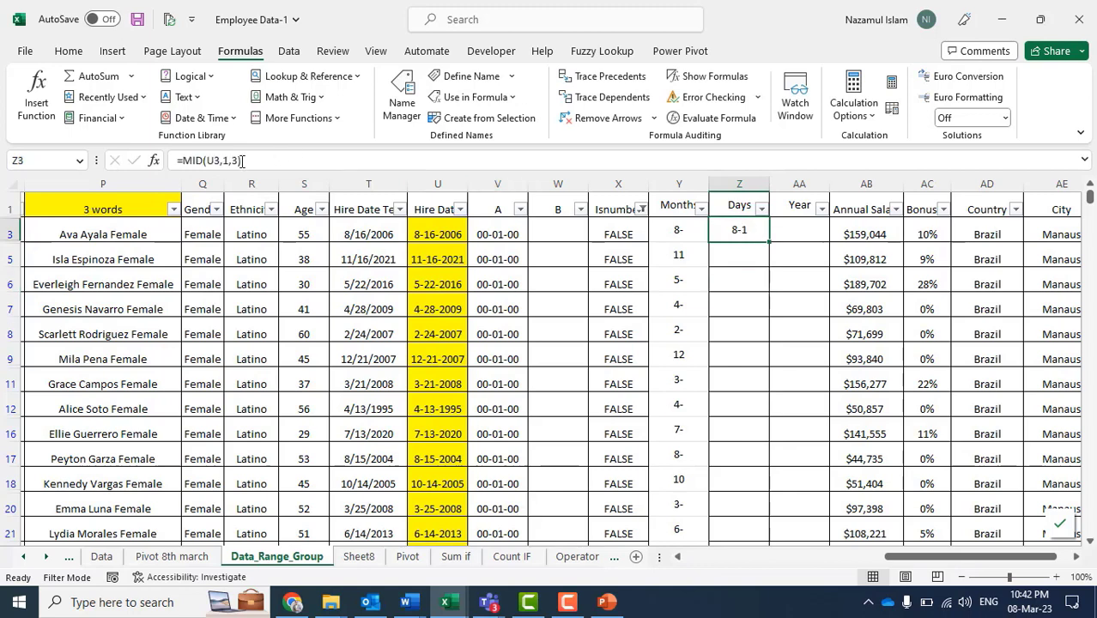
left_click(276, 161)
key("BackSpace")
key("BackSpace")
key("BackSpace")
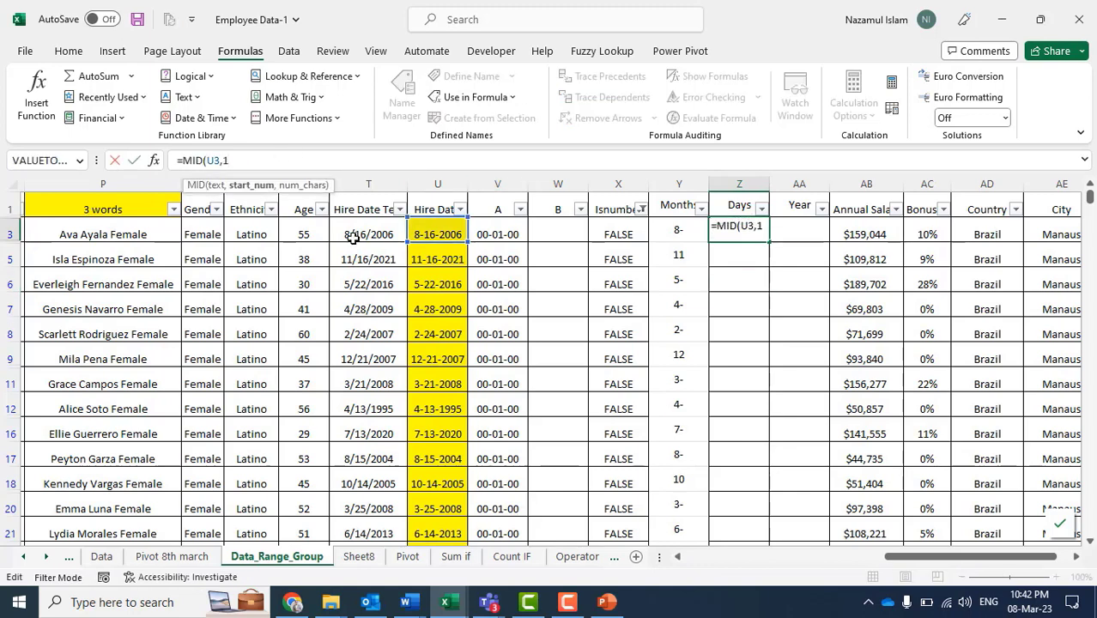
key("BackSpace")
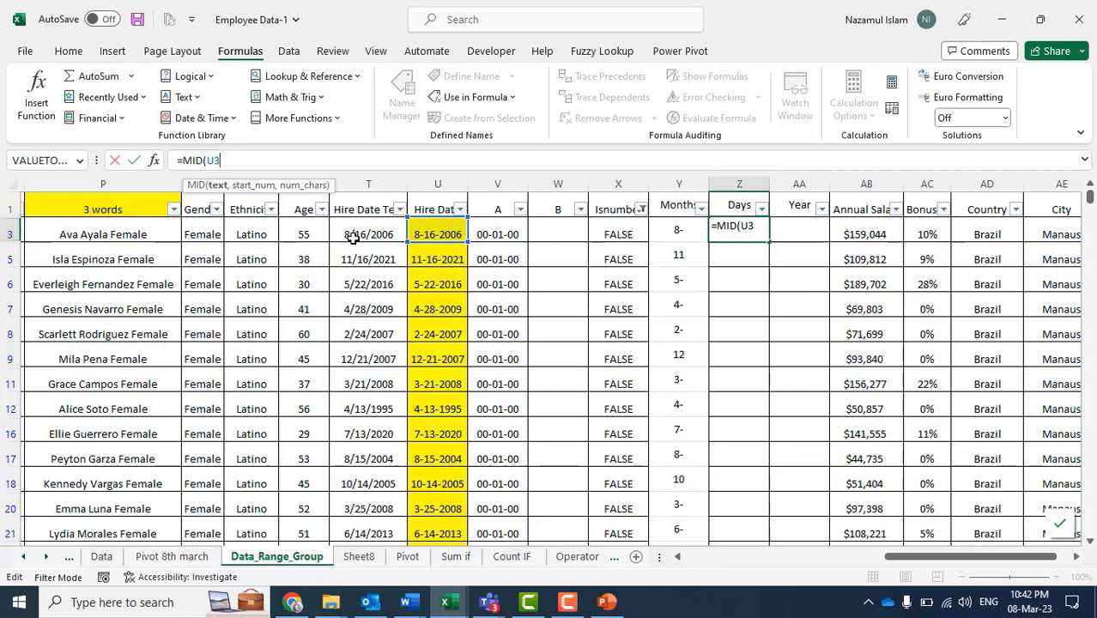
type(",3,")
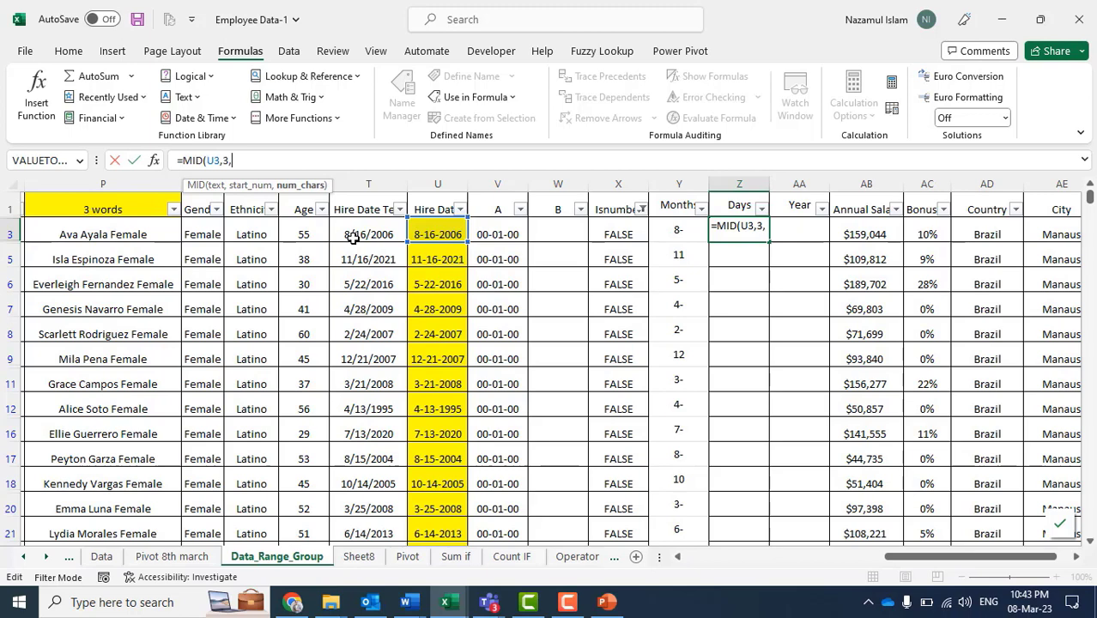
type("2")
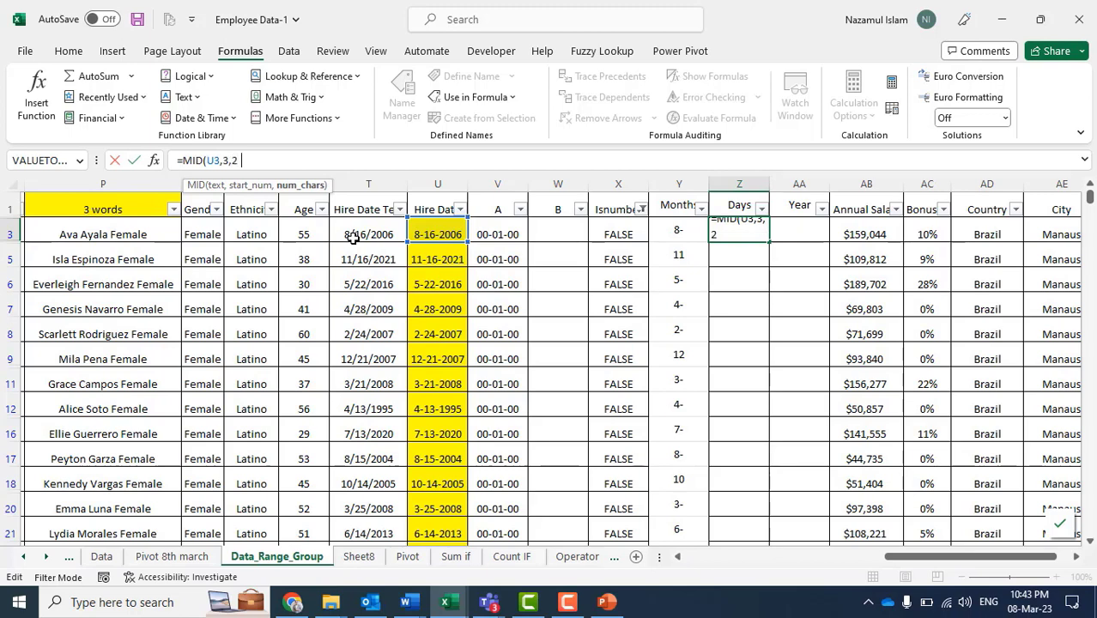
type(")")
key("Return")
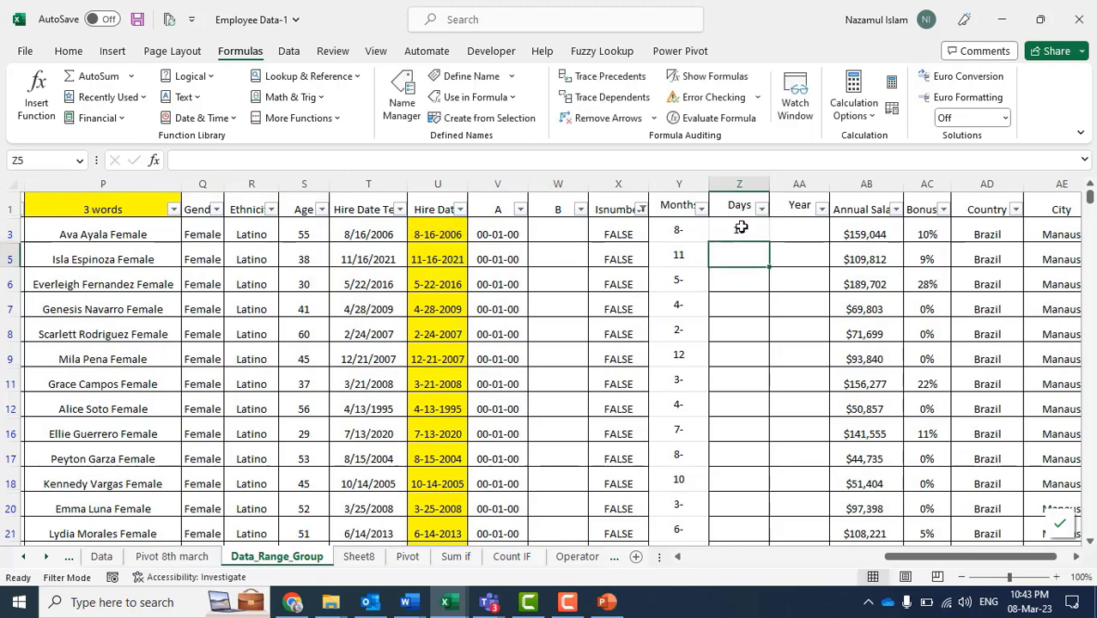
Fill the MID formula from Z3 down the Days column to row 1001.
left_click(741, 227)
key("ctrl+shift+Down")
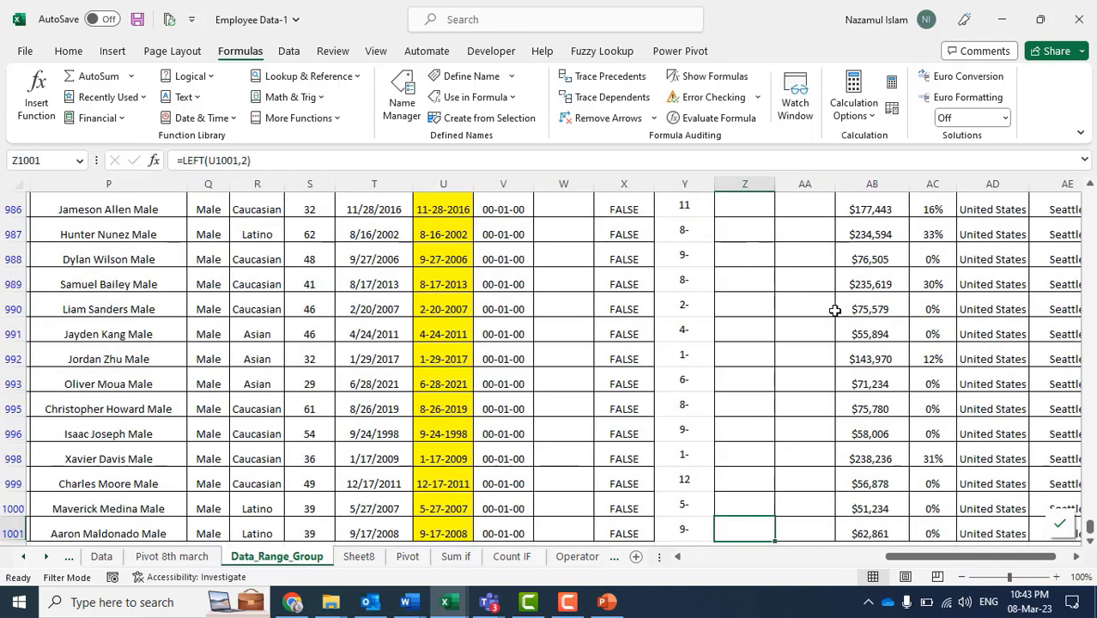
key("ctrl+BackSpace")
key("ctrl+d")
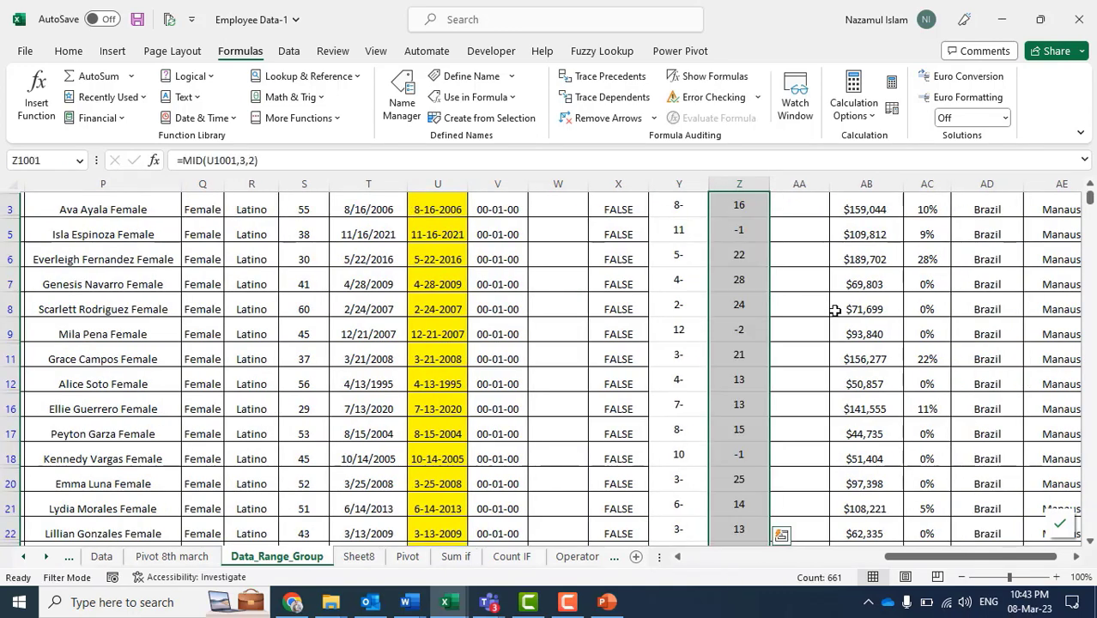
Examine the MID results in Z18 and Z38 against their hire dates with two-digit months in column U.
left_click(739, 458)
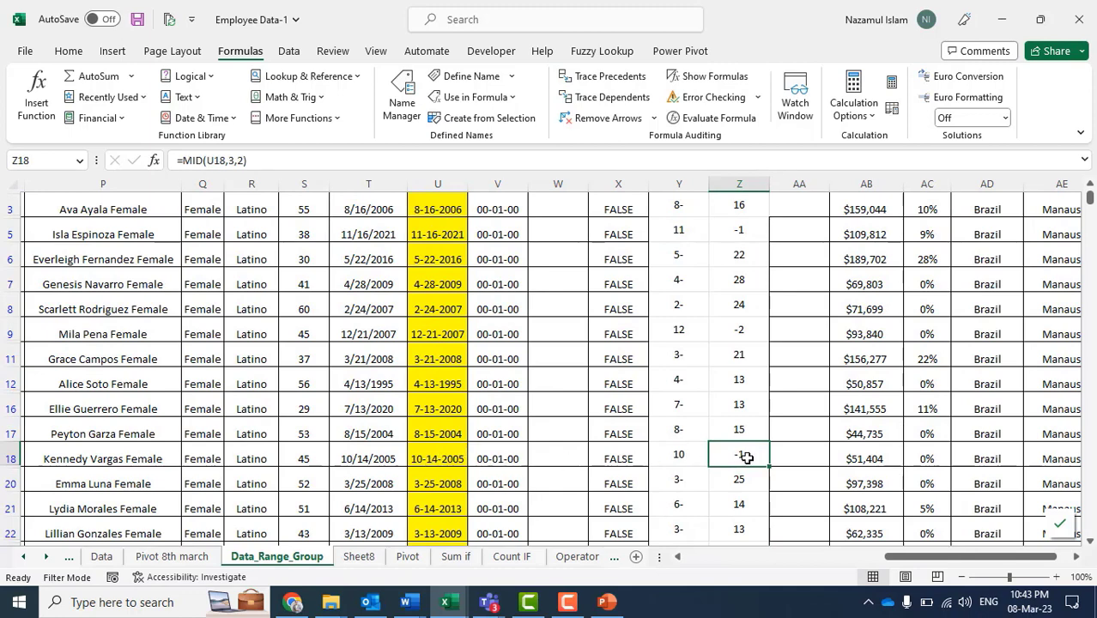
left_click(268, 160)
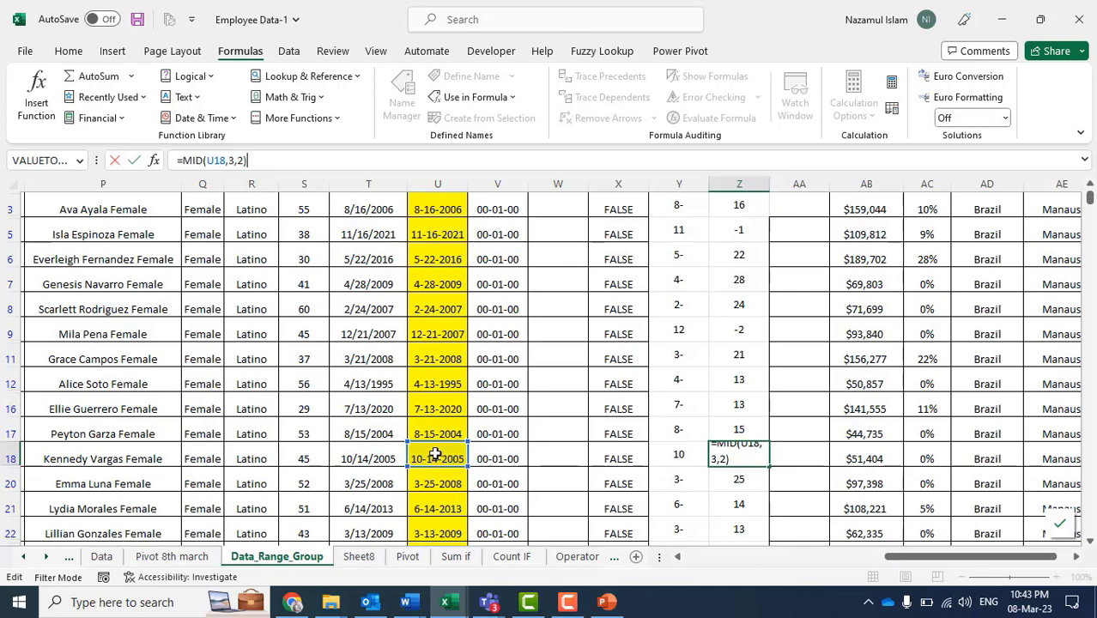
left_click(778, 455)
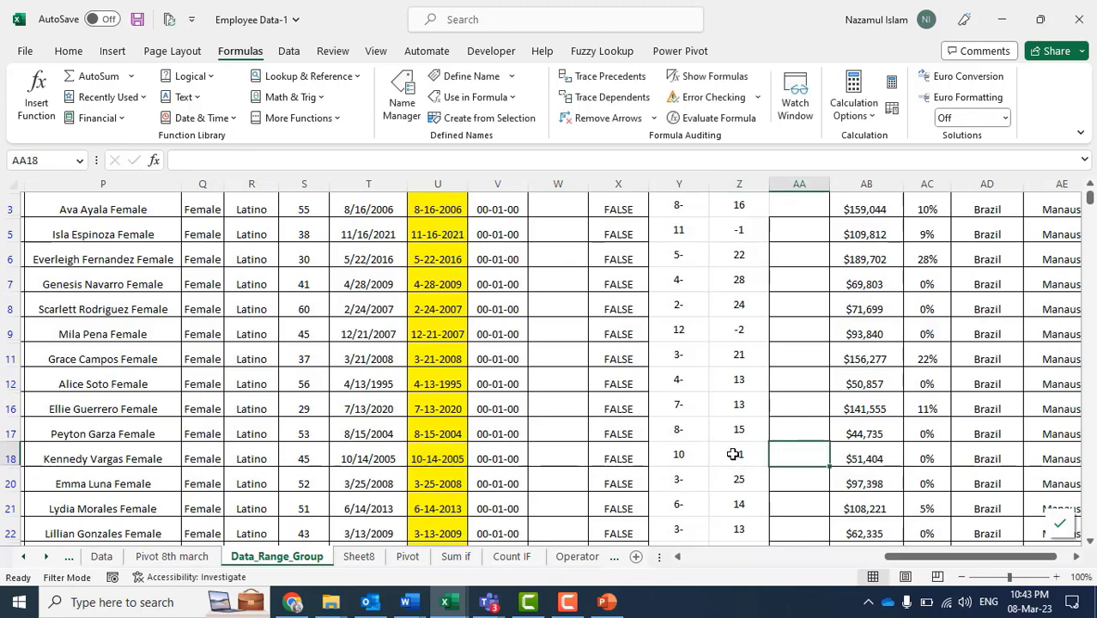
left_click(735, 453)
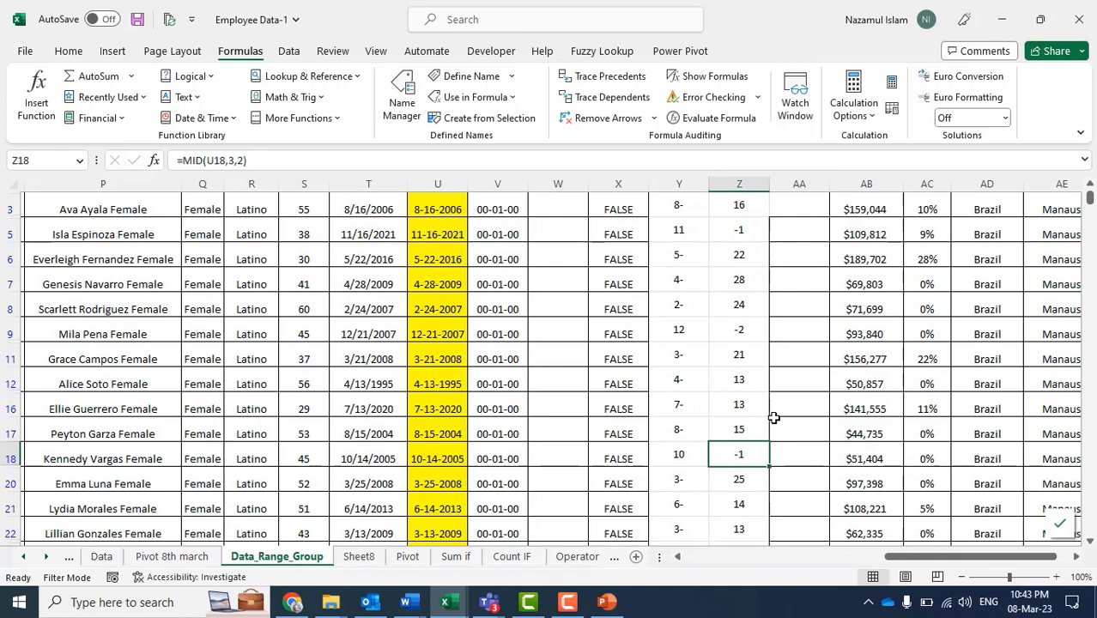
scroll(742, 438, "down", 5)
left_click(742, 458)
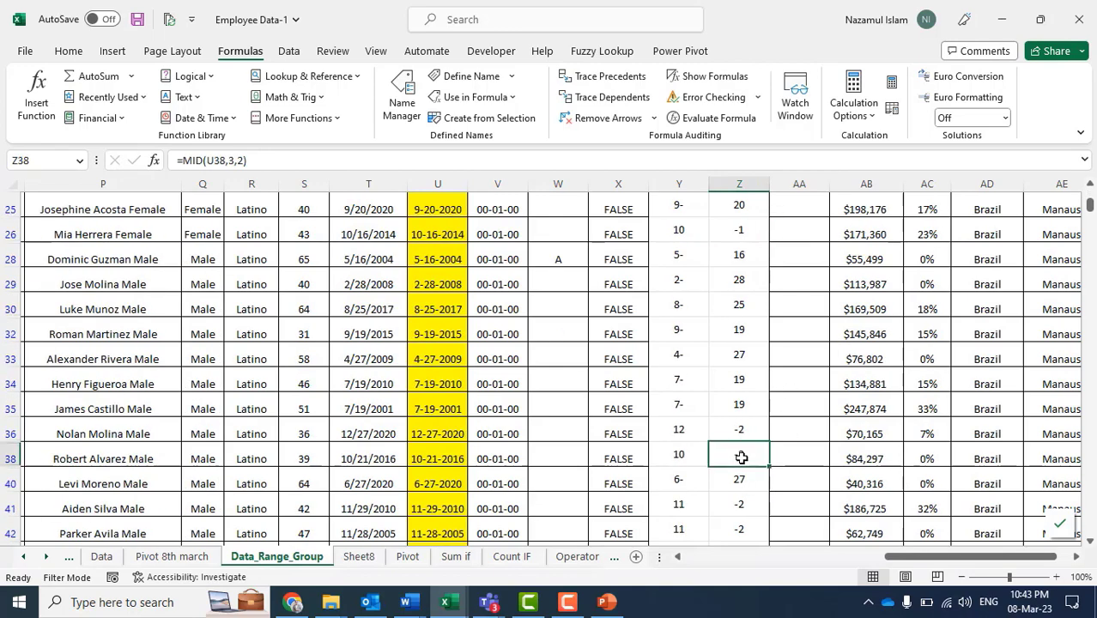
left_click(426, 455)
scroll(740, 464, "up", 8)
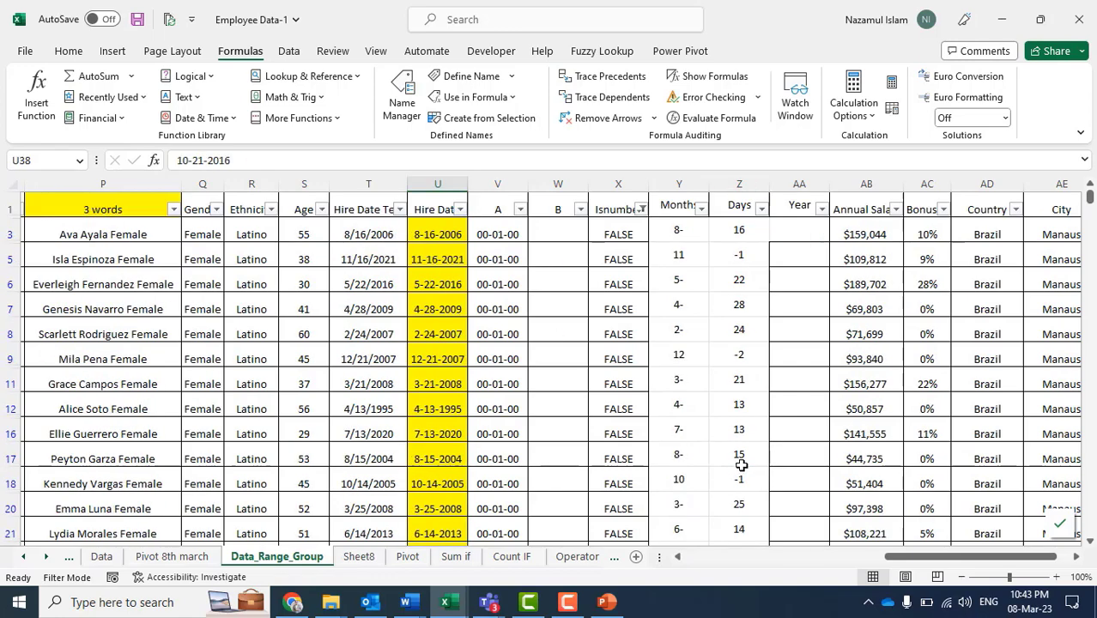
Enter the formula =RIGHT(U3,4) in Year cell AA3 to extract the year from the hire date.
left_click(740, 232)
left_click(804, 225)
type("=")
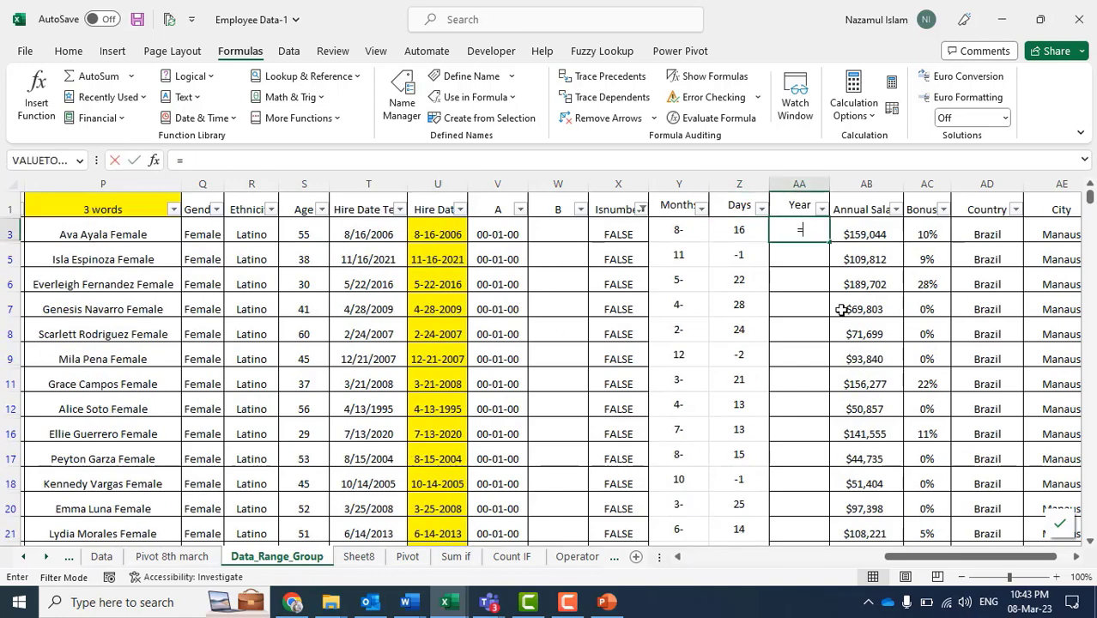
type("right(")
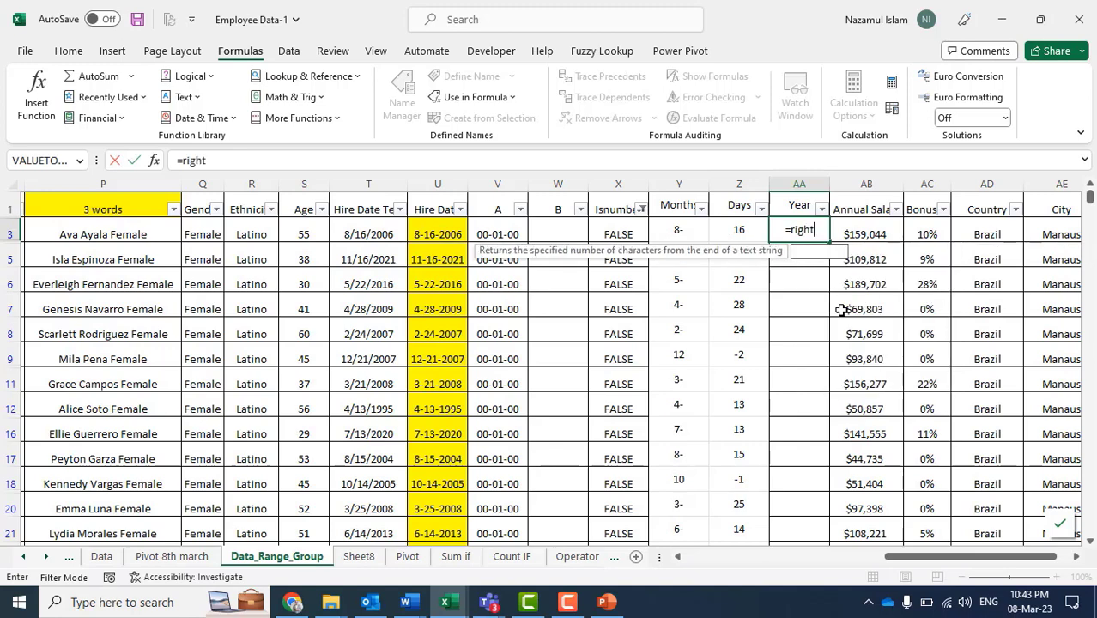
key("Left")
key("Left")
key("Left")
key("Left")
key("Left")
key("Left")
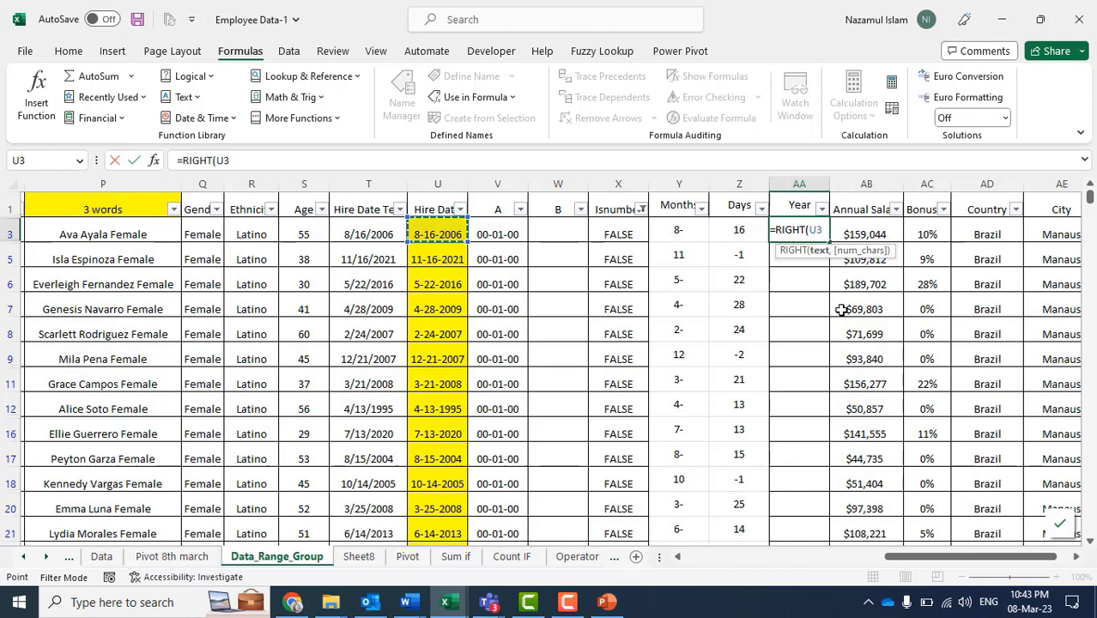
type(",4)")
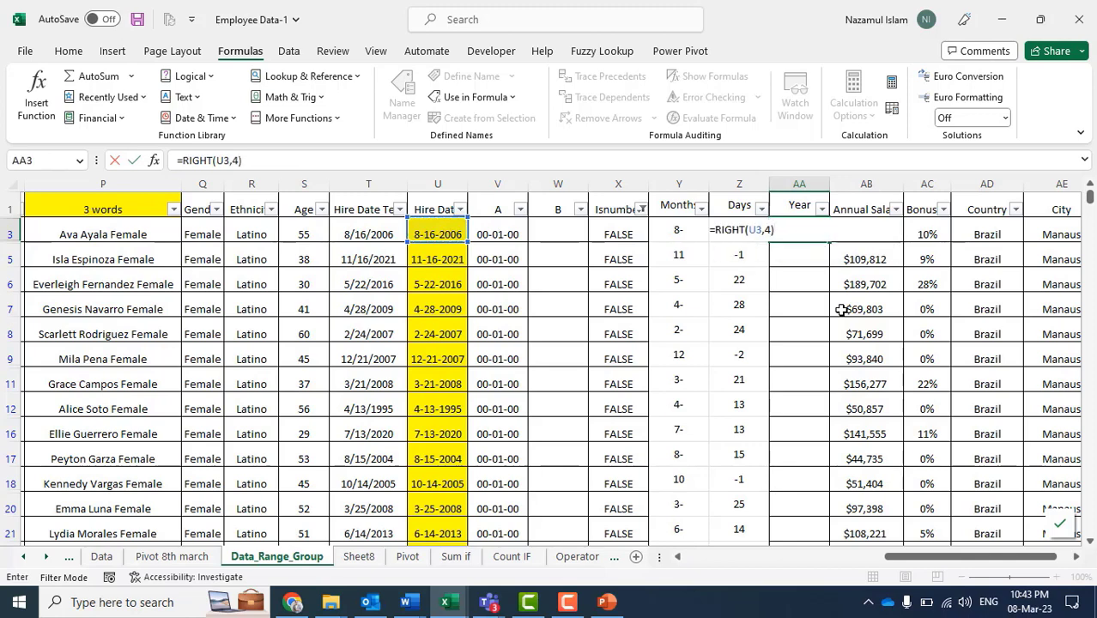
key("Return")
Fill the RIGHT formula from AA3 down the Year column to row 1001 and review the extracted years.
key("Up")
key("Right")
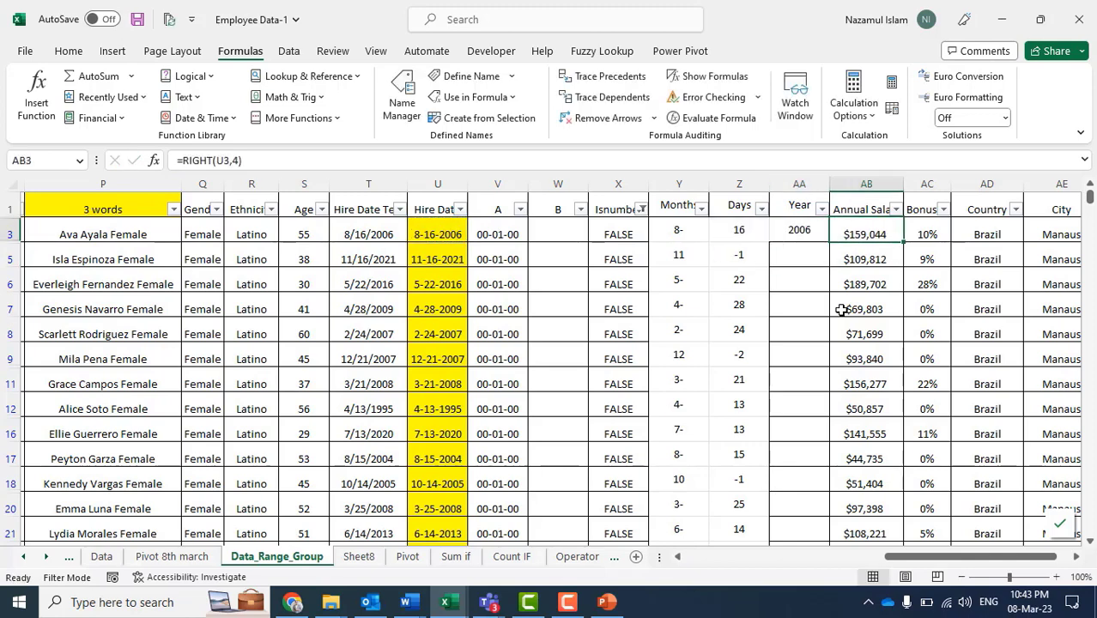
key("ctrl+Down")
key("Left")
key("ctrl+shift+Up")
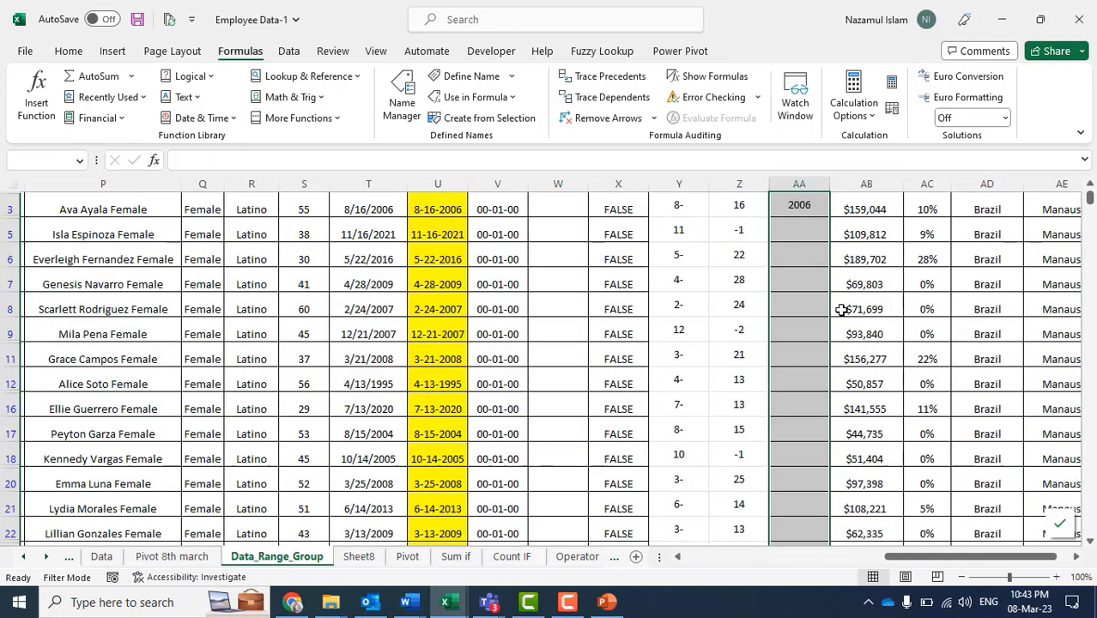
key("ctrl+d")
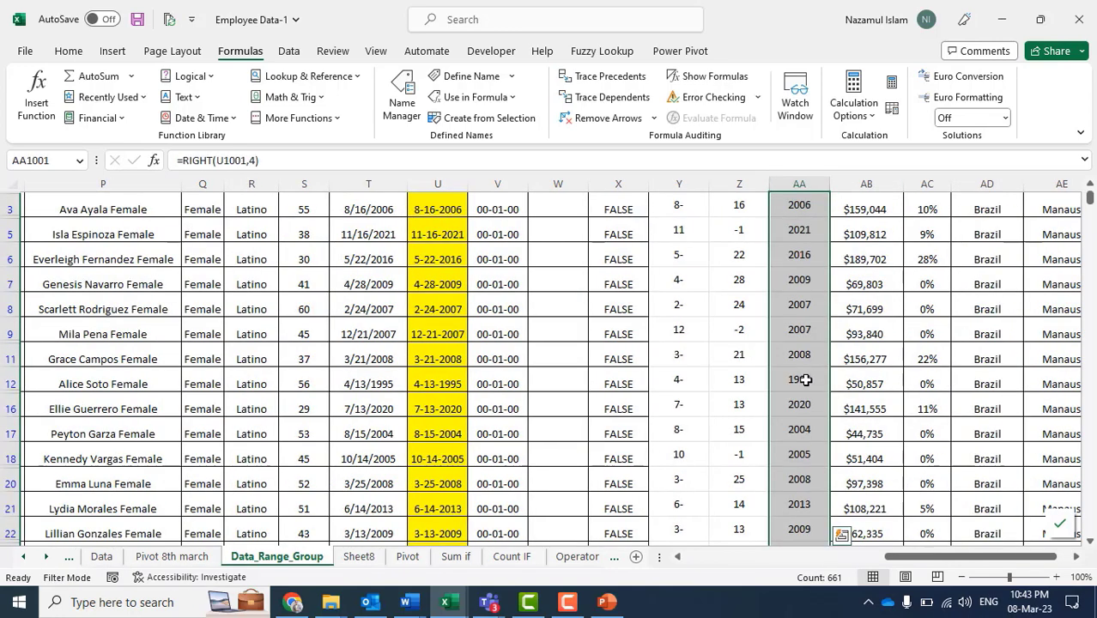
scroll(808, 379, "down", 5)
scroll(811, 378, "down", 10)
scroll(785, 455, "up", 15)
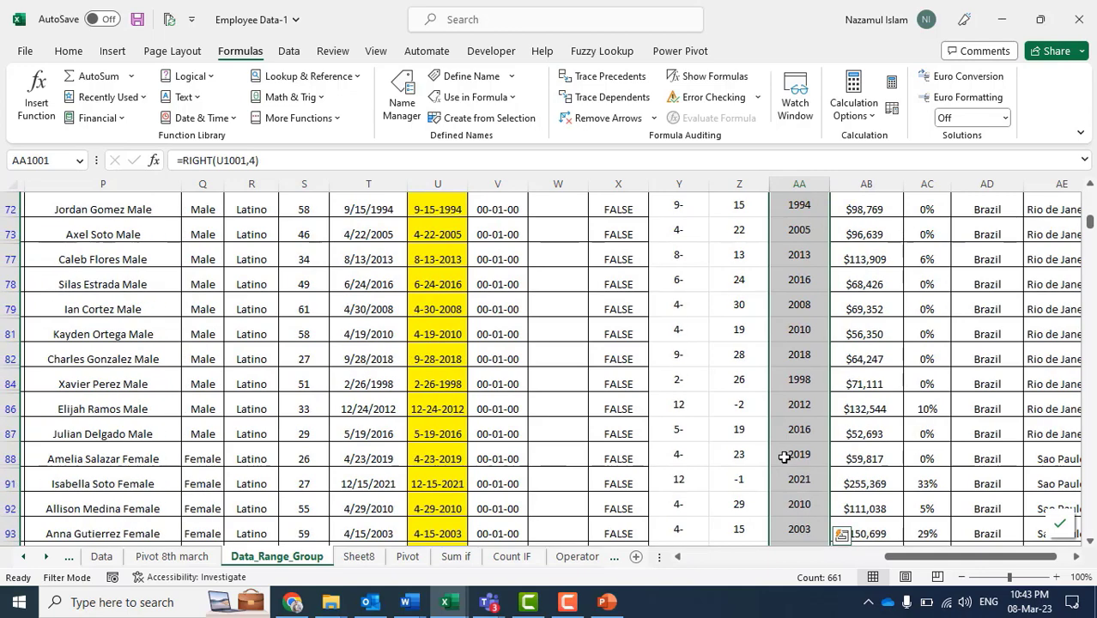
scroll(790, 447, "up", 5)
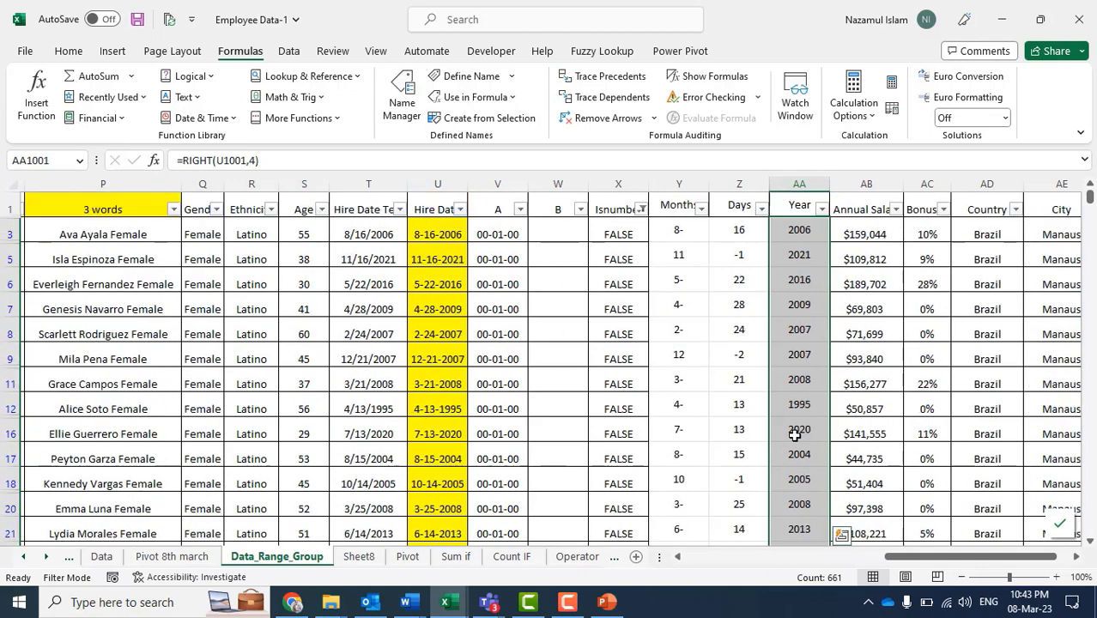
Review the extracted month, day and year formulas in row 3 against the hire date in U3.
left_click_drag(686, 230, 797, 285)
left_click(783, 355)
left_click(702, 230)
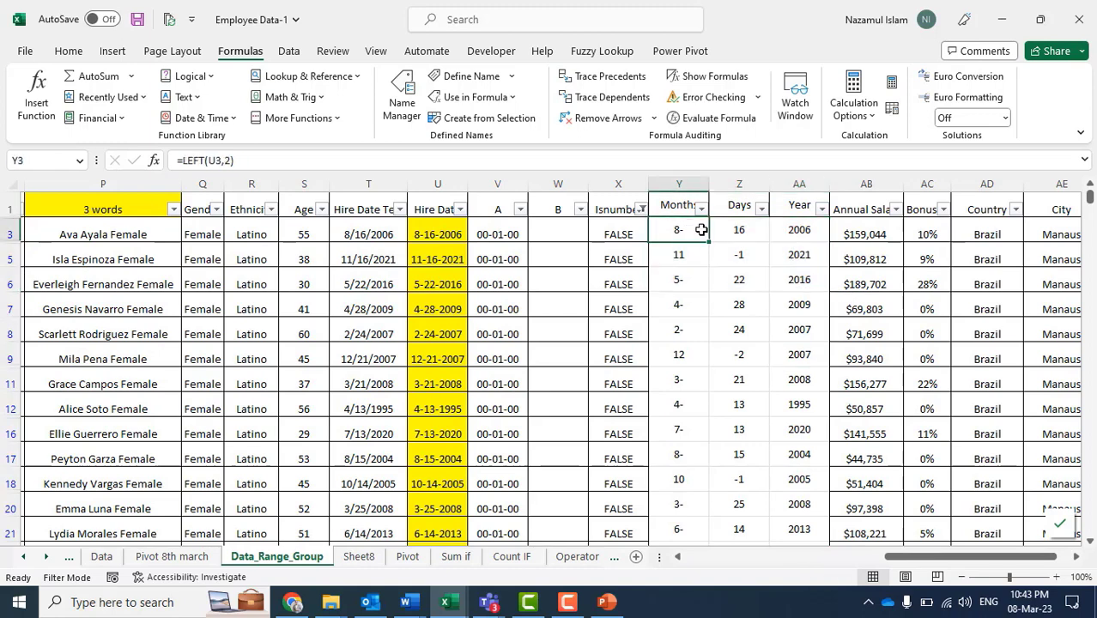
left_click(731, 229)
left_click(694, 233)
left_click(736, 233)
left_click(800, 230)
left_click(755, 337)
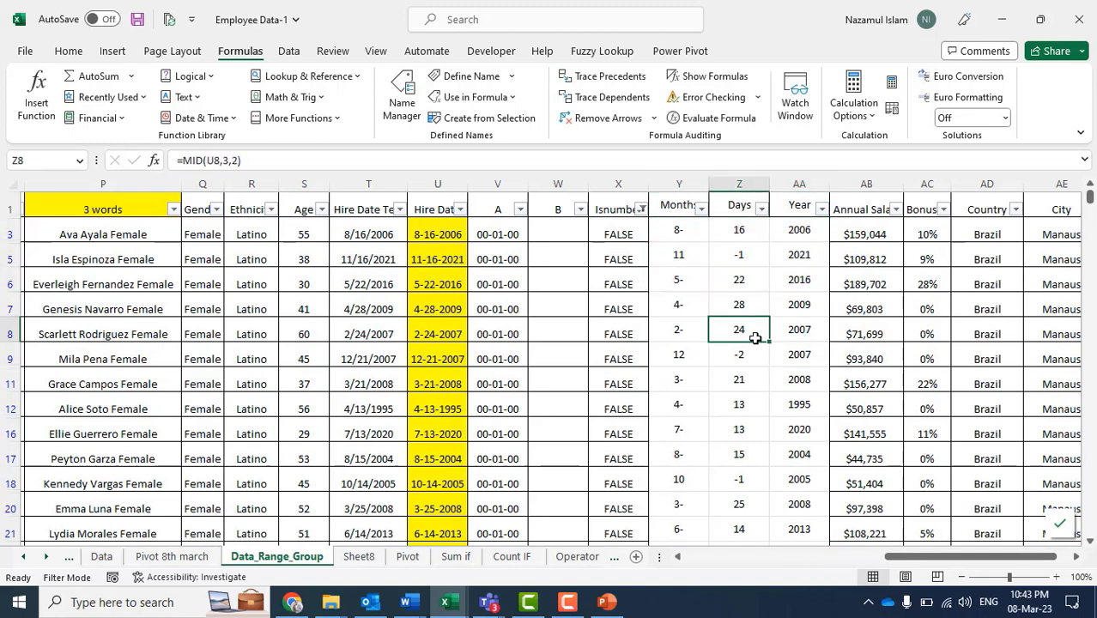
left_click(734, 235)
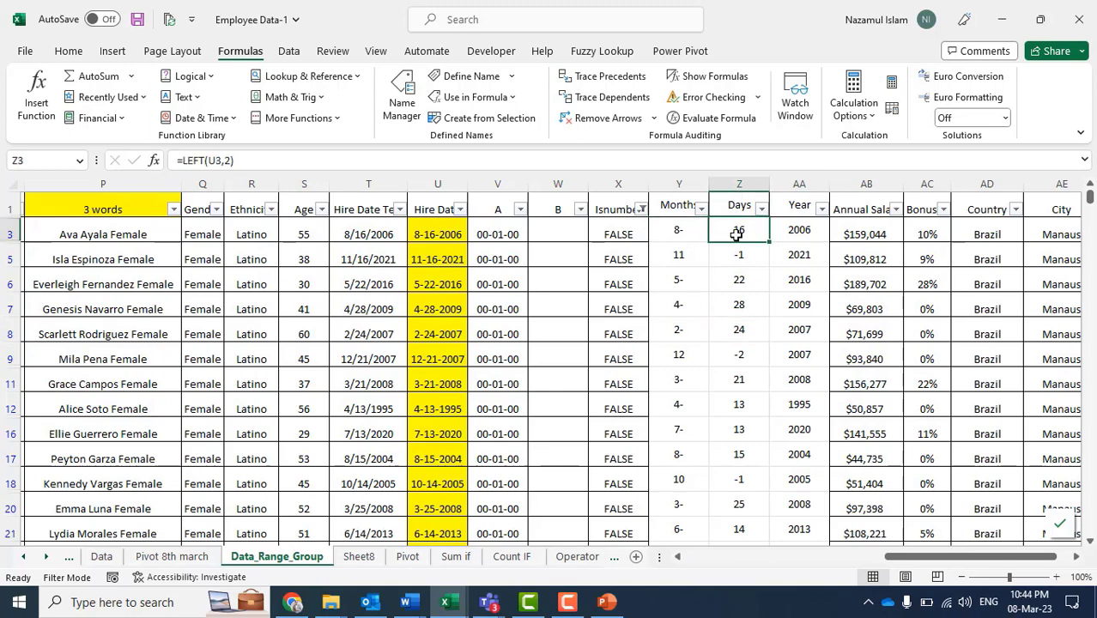
left_click(698, 226)
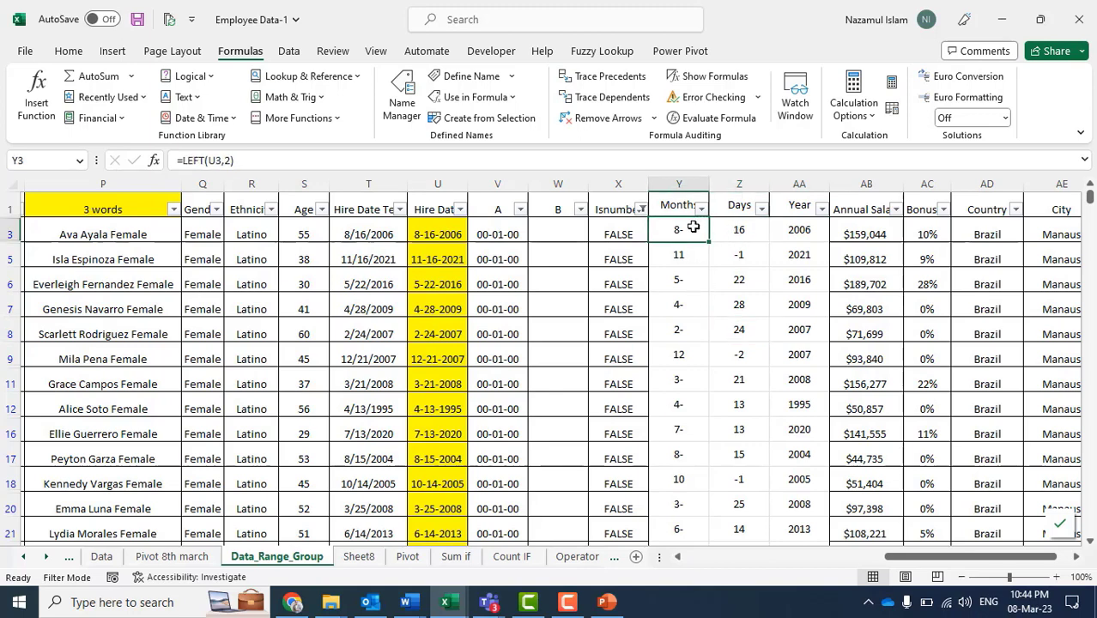
left_click(431, 234)
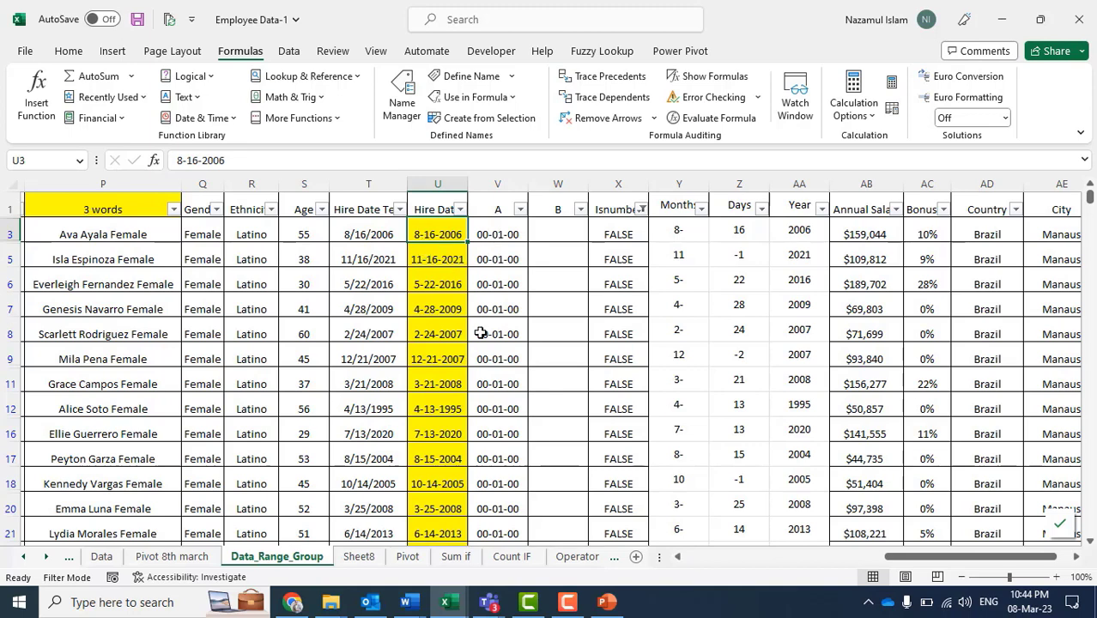
Insert a new column AB before Annual Salary and give it the header Len.
left_click(847, 185)
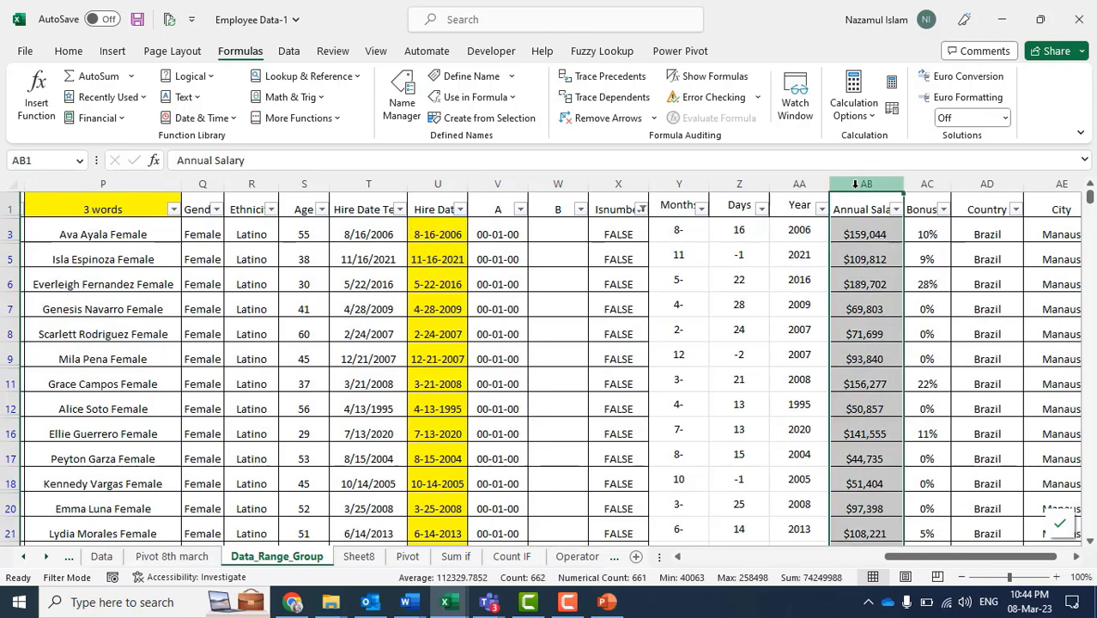
right_click(855, 184)
left_click(897, 347)
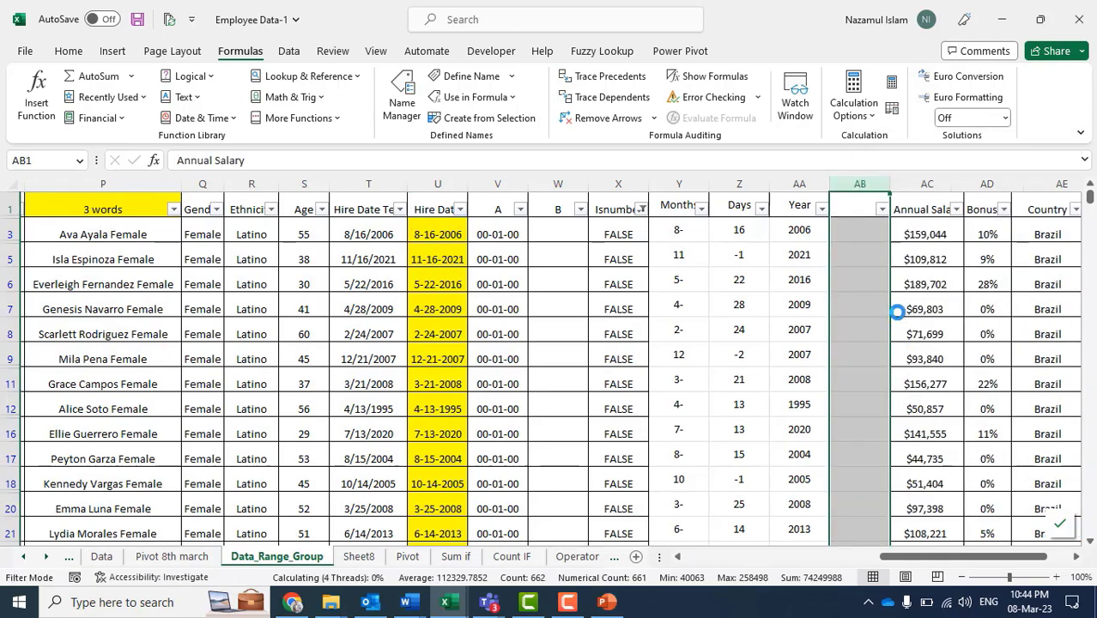
left_click(863, 228)
left_click(851, 209)
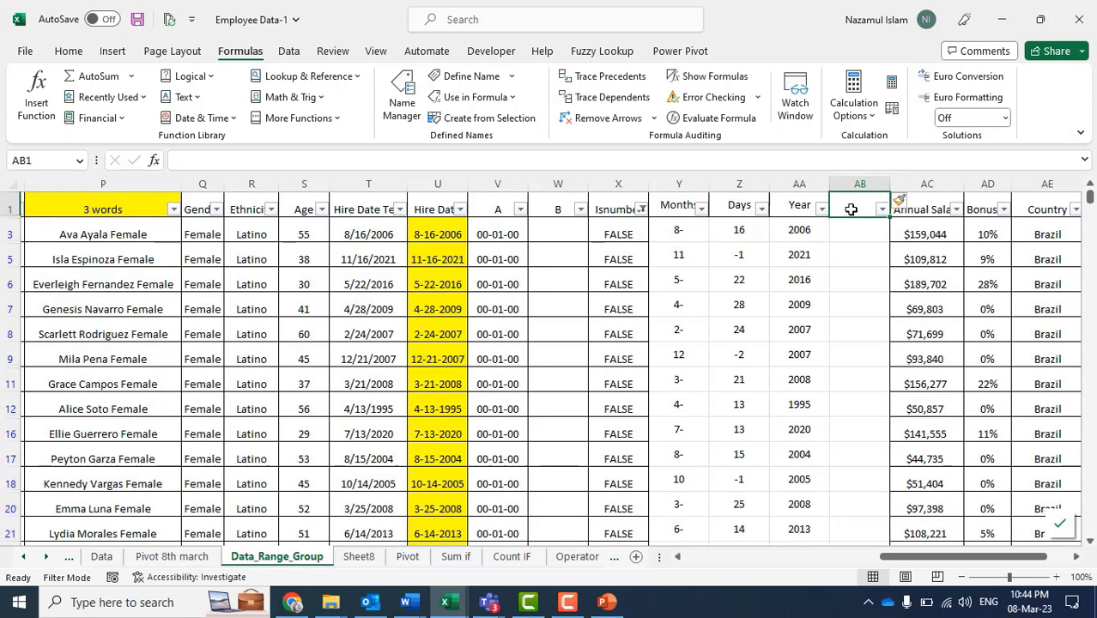
type("Len")
key("Return")
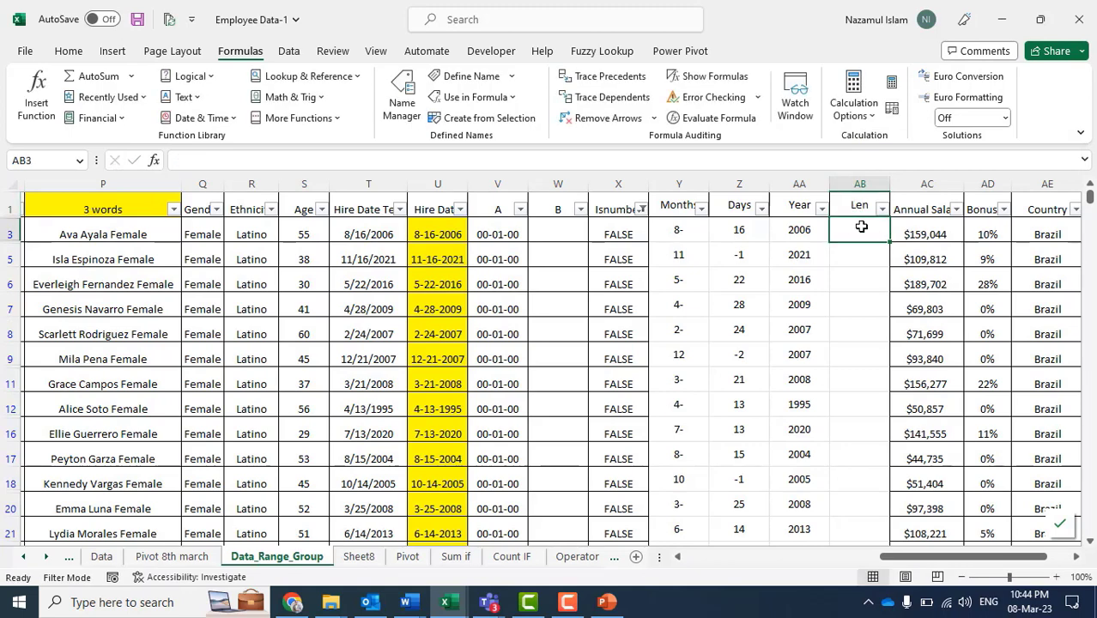
Enter the formula =LEN(U3) in Len cell AB3 to count the characters of the hire date.
type("=len")
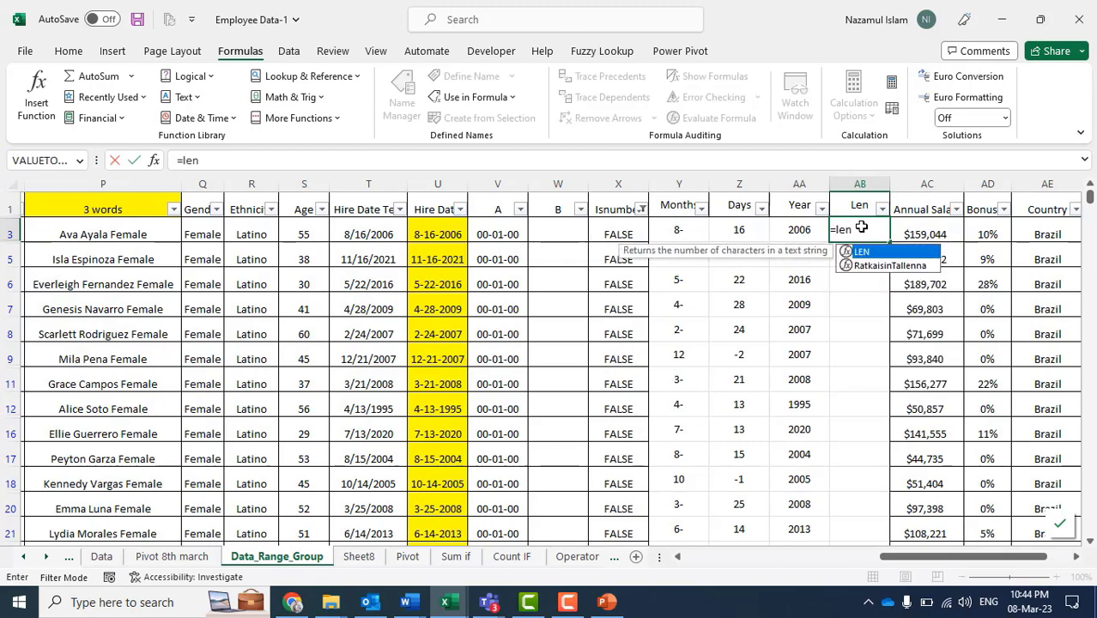
key("Tab")
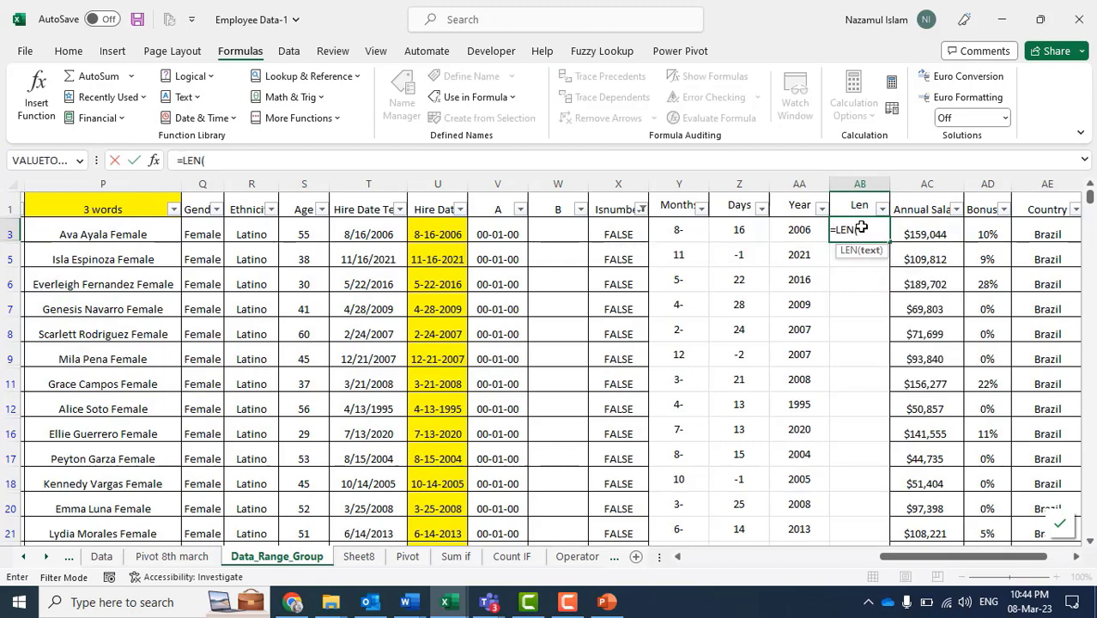
key("Left")
key("Left")
key("Left")
key("Left")
key("Left")
key("Left")
key("Left")
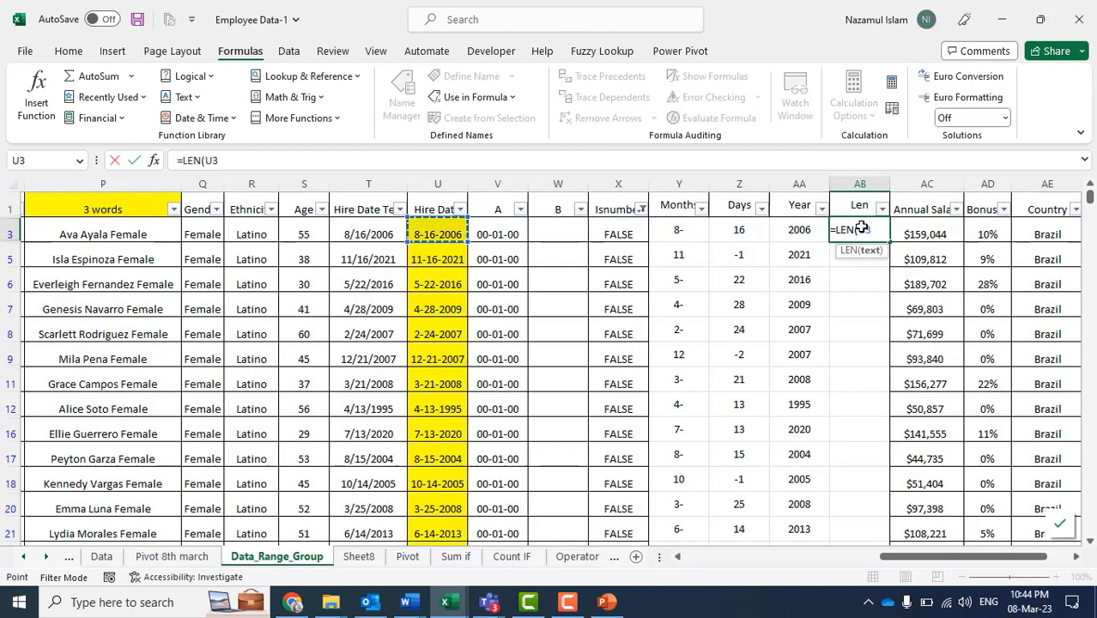
type(")")
key("Return")
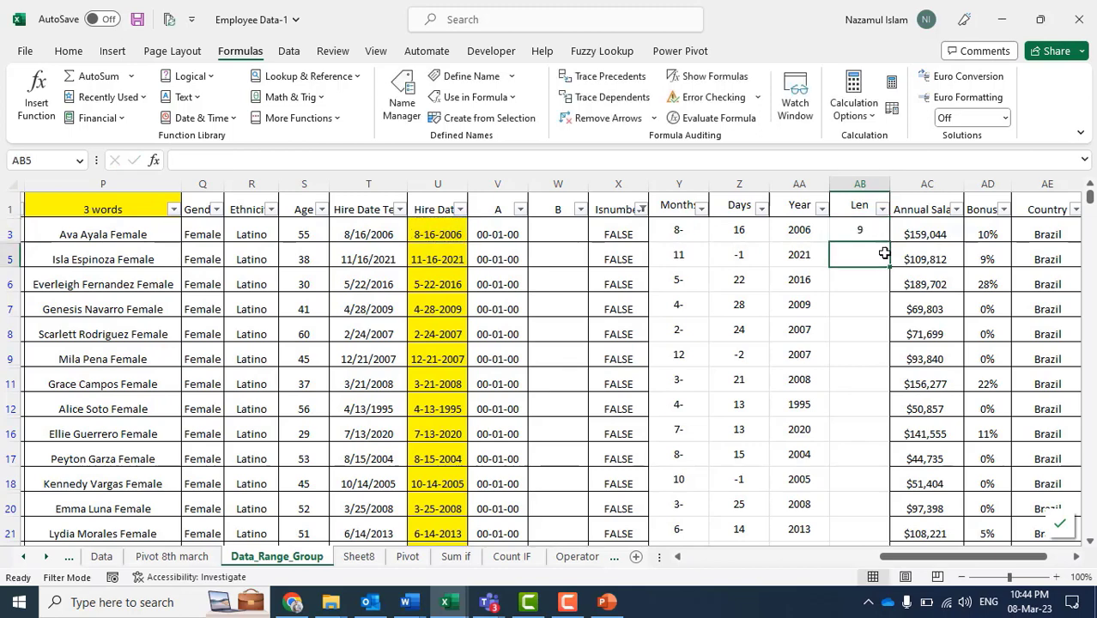
Fill the LEN formula from AB3 down the Len column to row 1001.
left_click(859, 229)
key("Left")
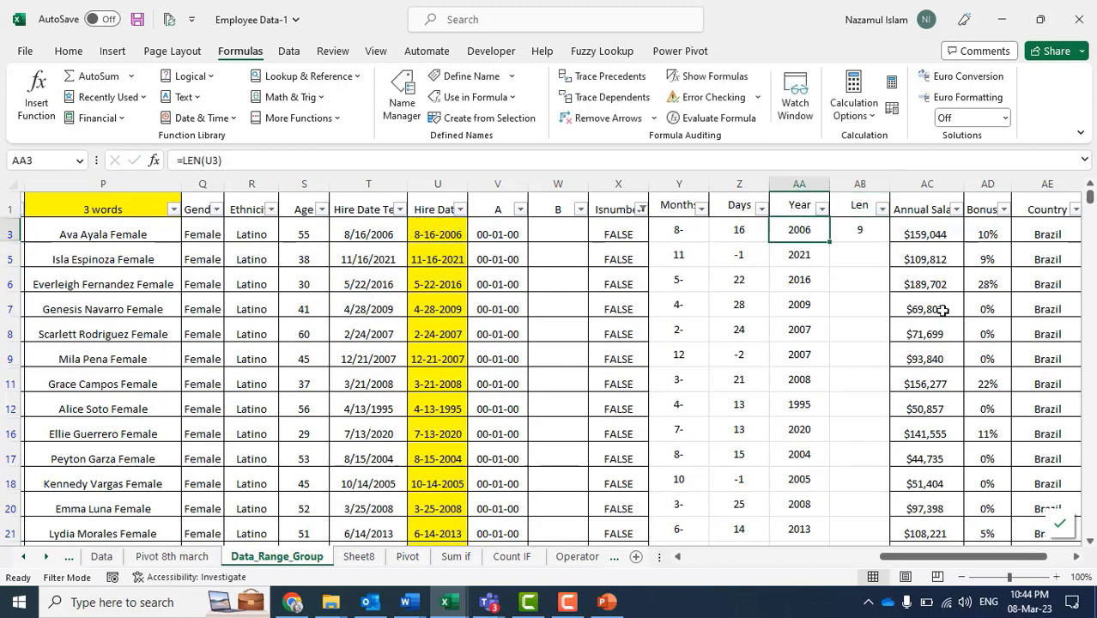
key("ctrl+Down")
key("Right")
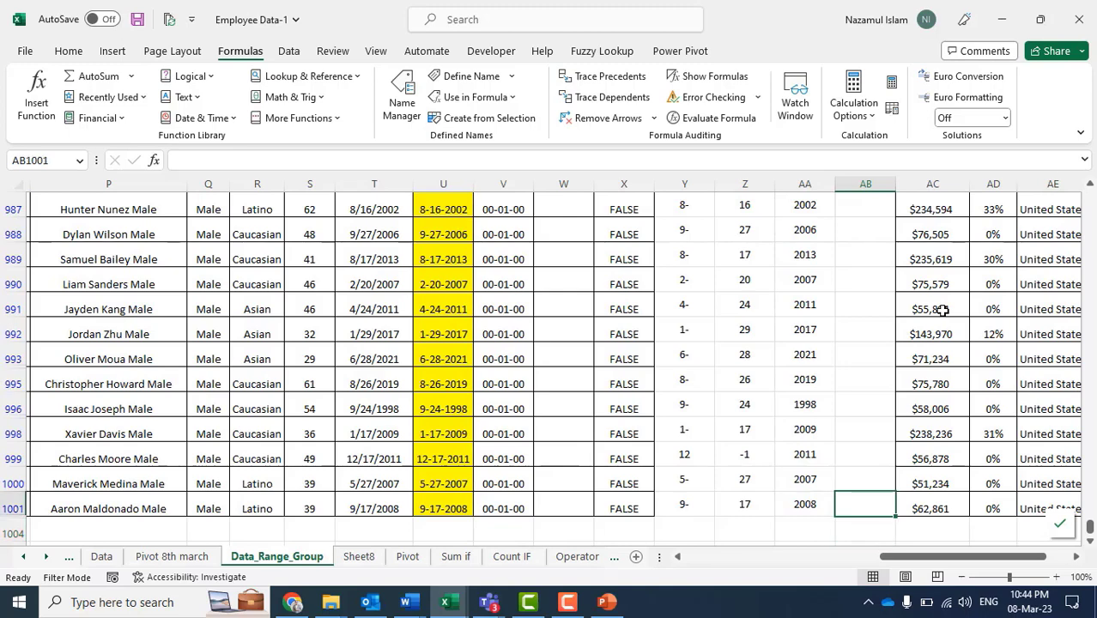
key("ctrl+shift+Up")
key("ctrl+v")
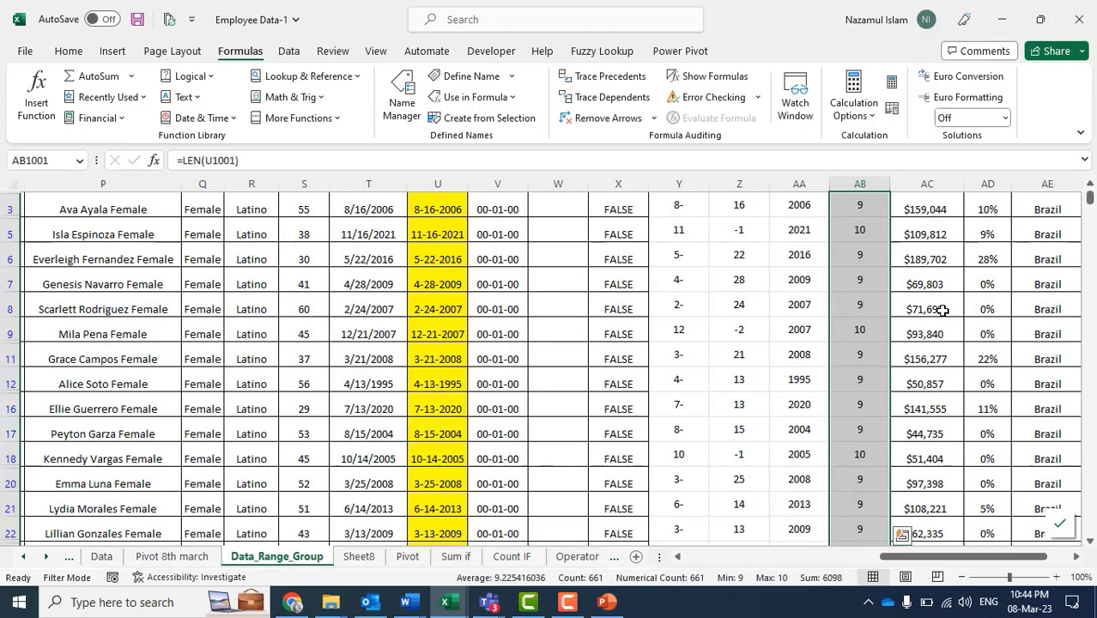
Compare the Len results in rows 9 and 18 with the hire date text in U8, U9 and U18.
left_click(848, 332)
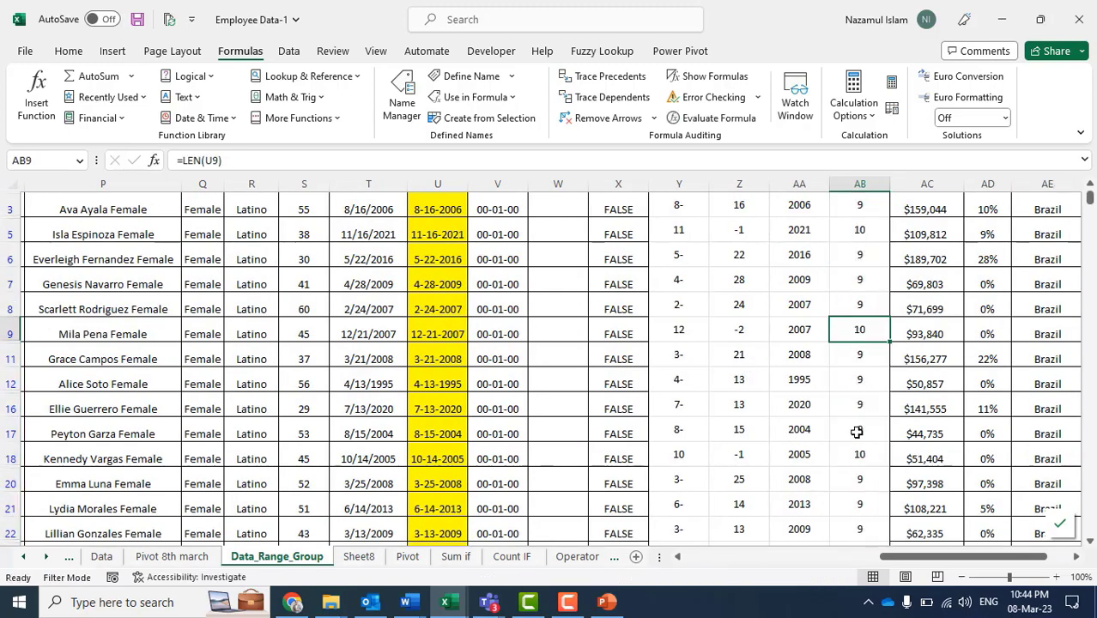
left_click(862, 456)
left_click(863, 329)
left_click(423, 330)
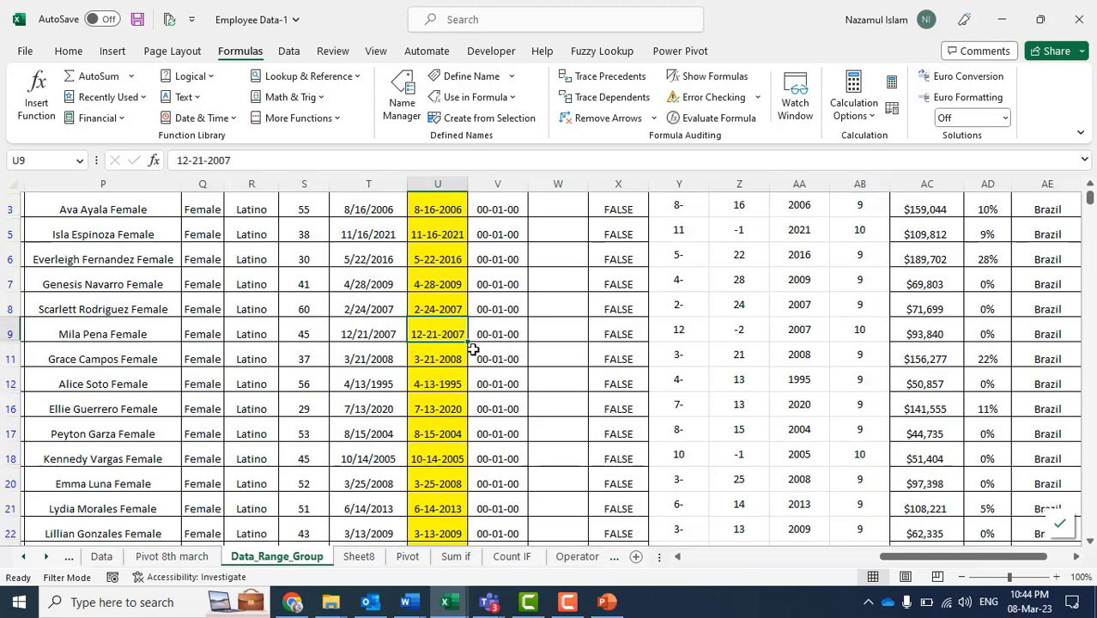
left_click(284, 156)
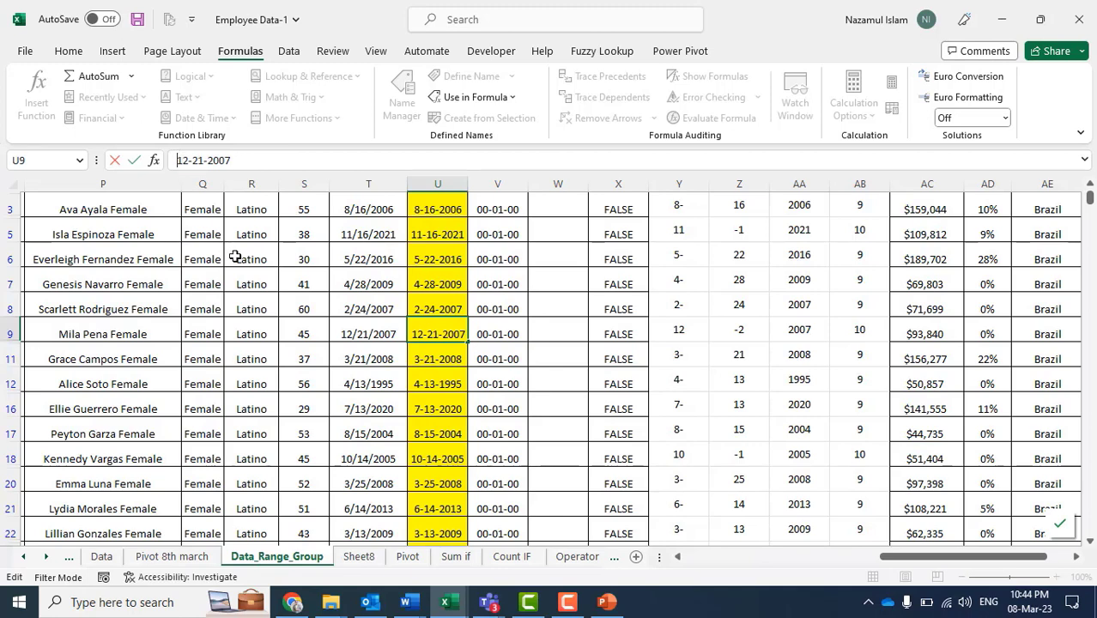
key("Return")
left_click(426, 336)
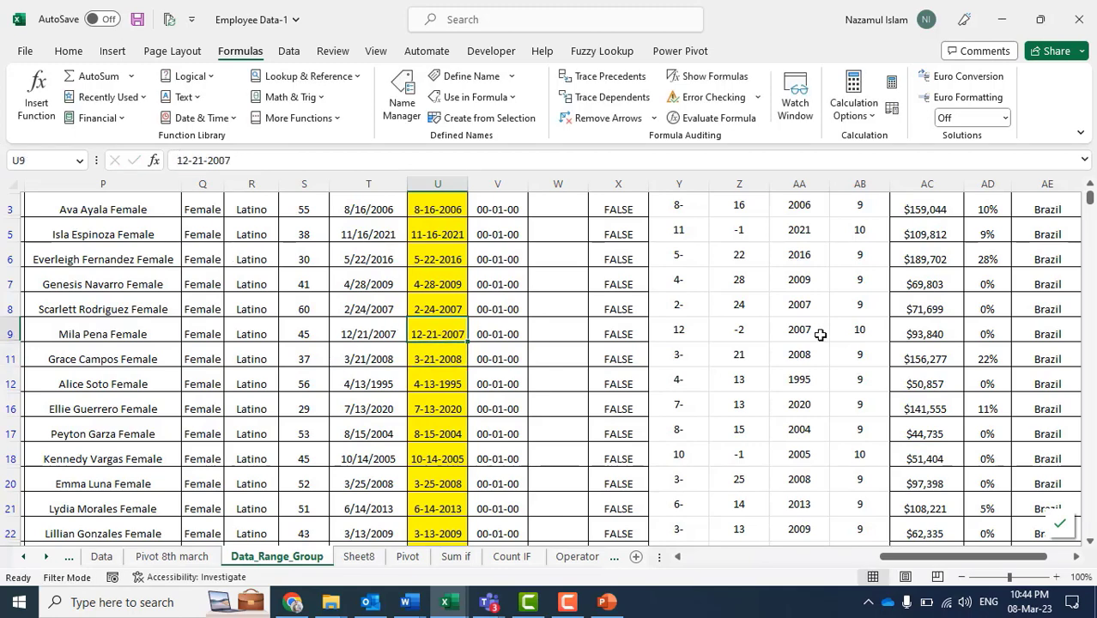
left_click(439, 309)
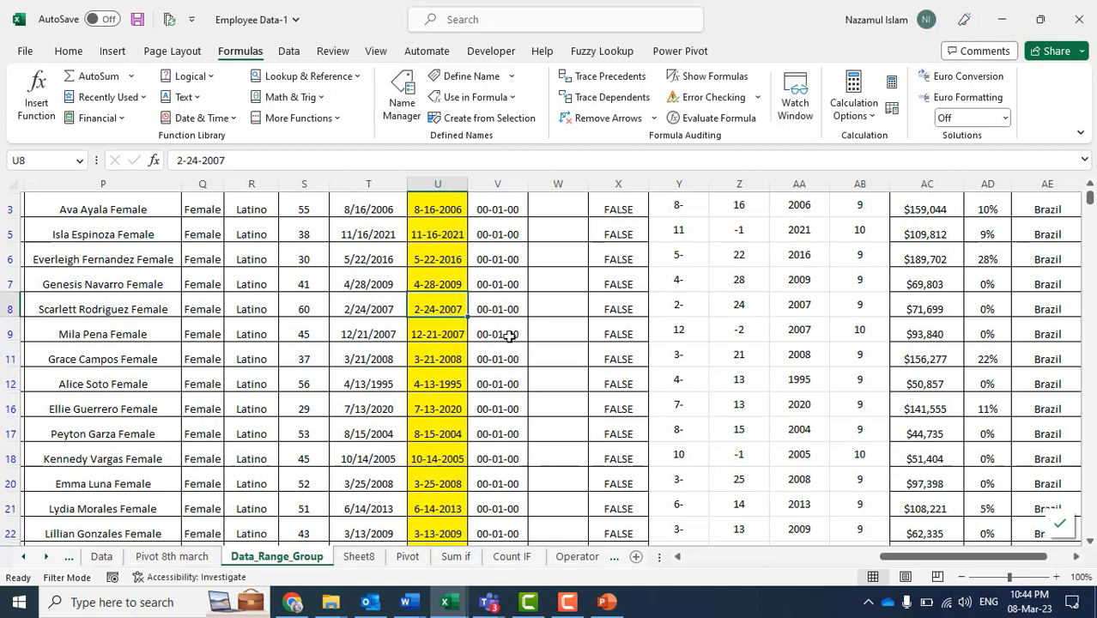
left_click(438, 332)
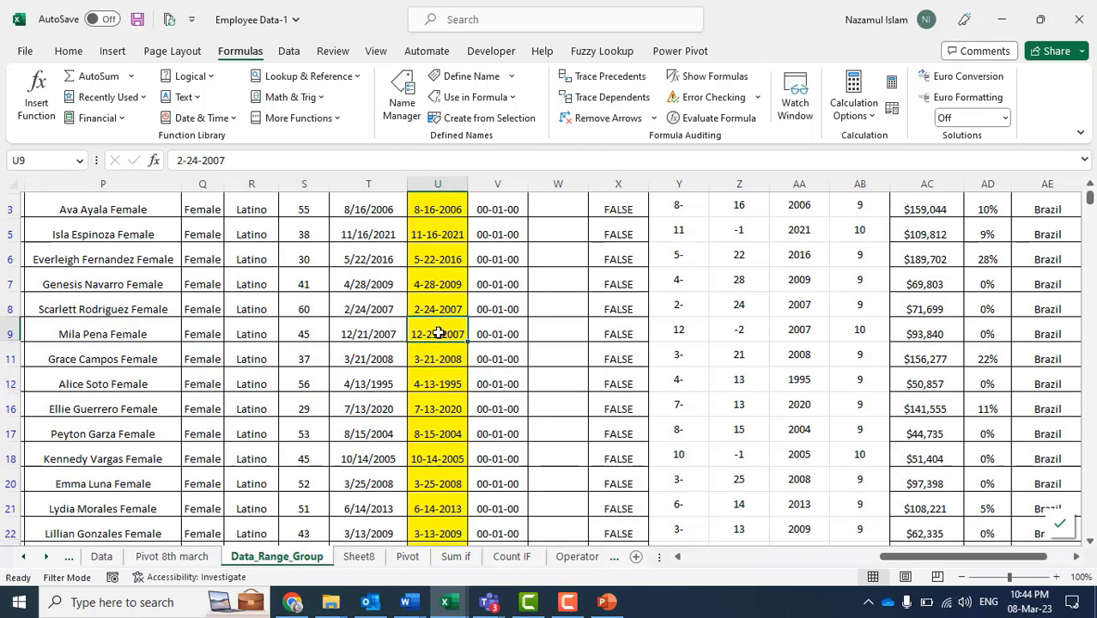
left_click(435, 455)
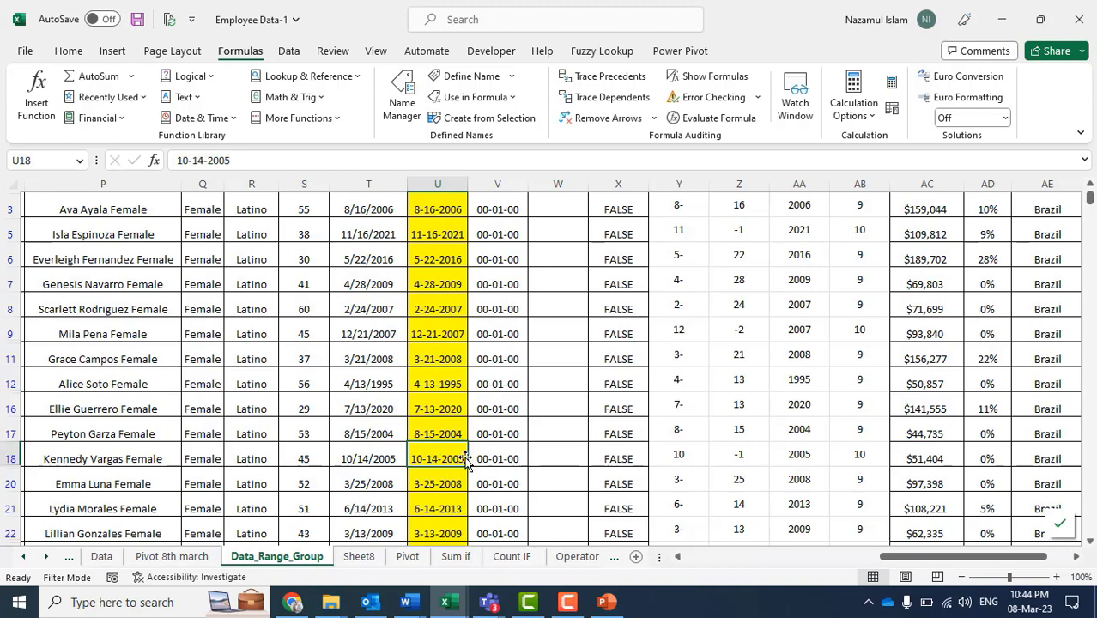
Insert another blank column AC between Len and Annual Salary.
scroll(848, 402, "up", 1)
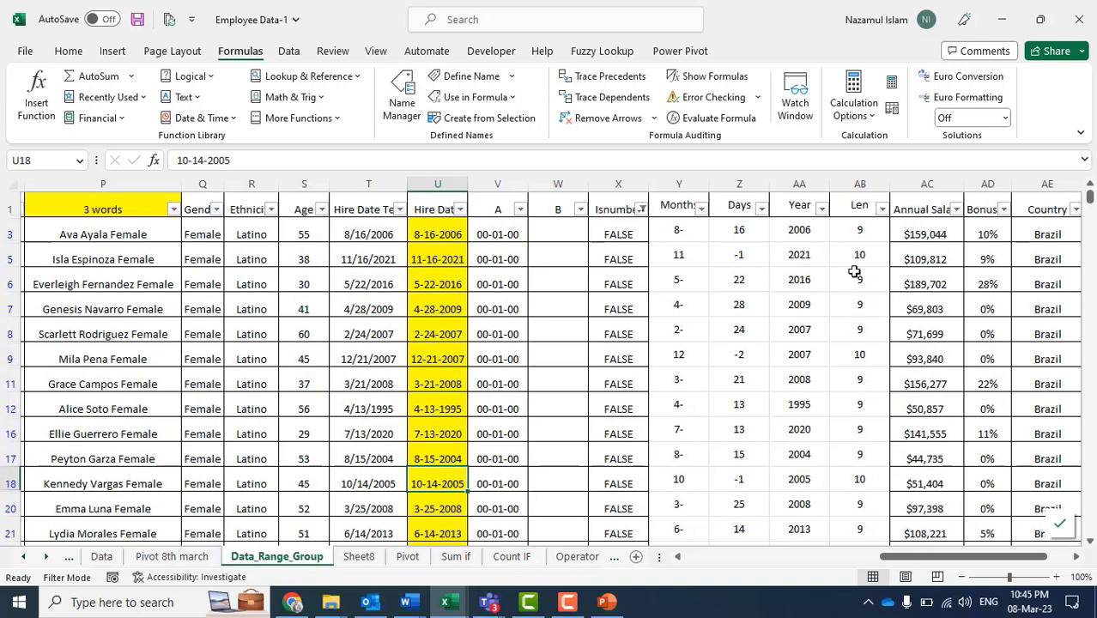
left_click(872, 183)
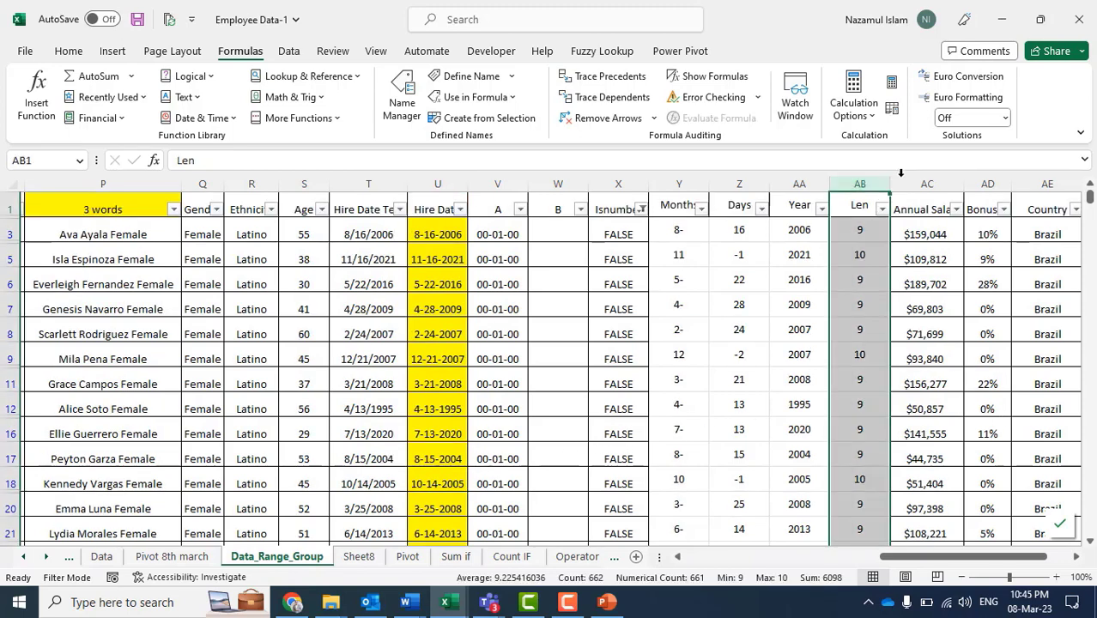
left_click(901, 180)
right_click(907, 182)
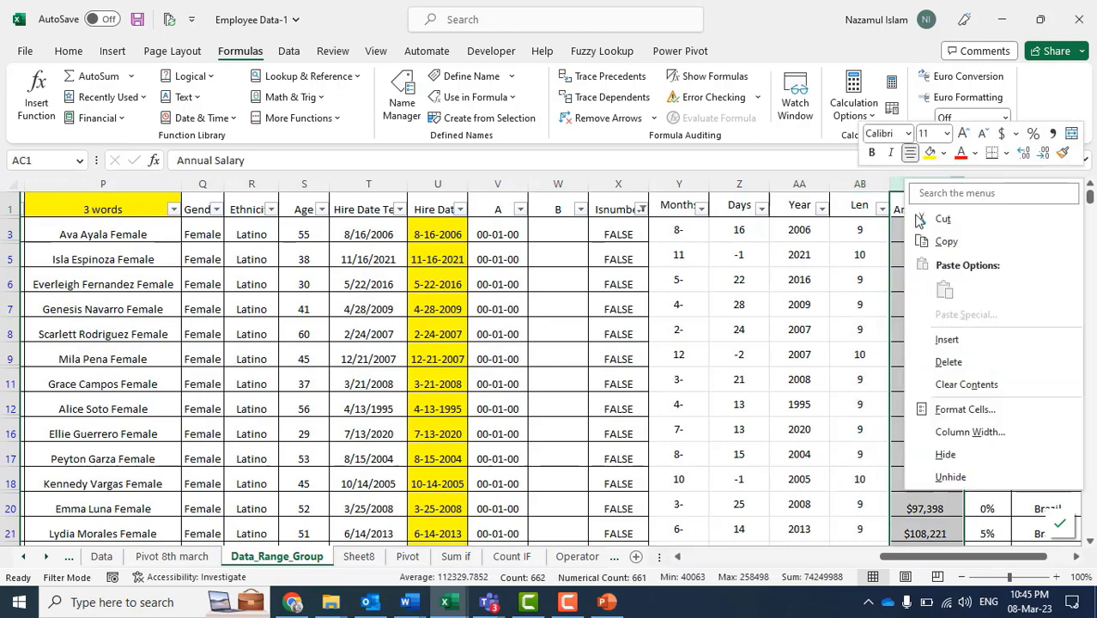
left_click(947, 339)
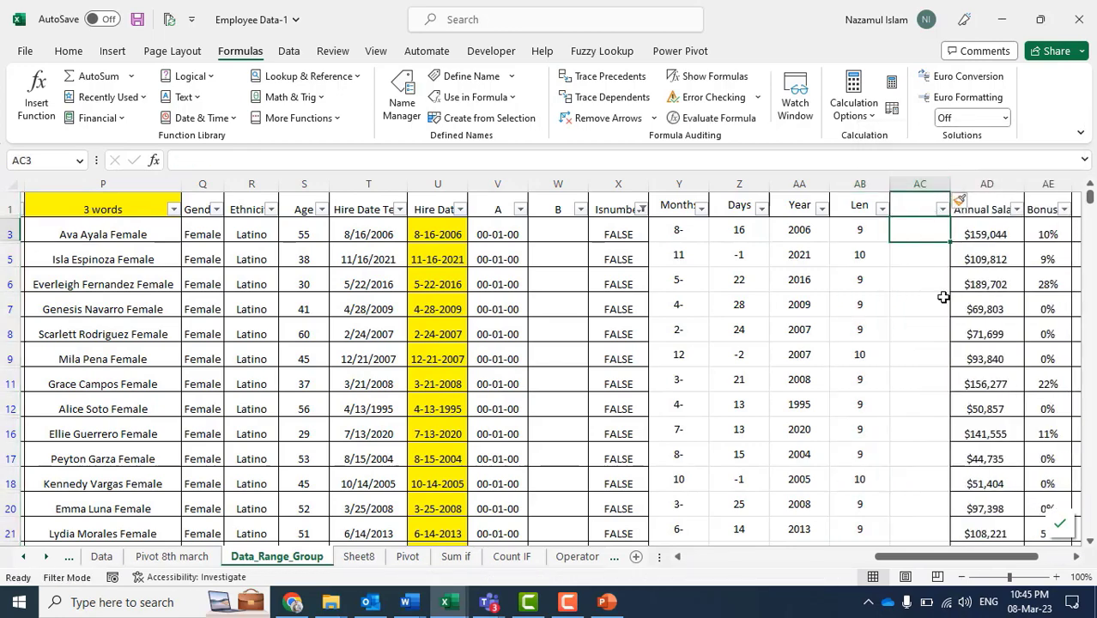
Enter the formula =FIND("-",U3,1) in AC3 to locate the first hyphen in the hire date.
type("=")
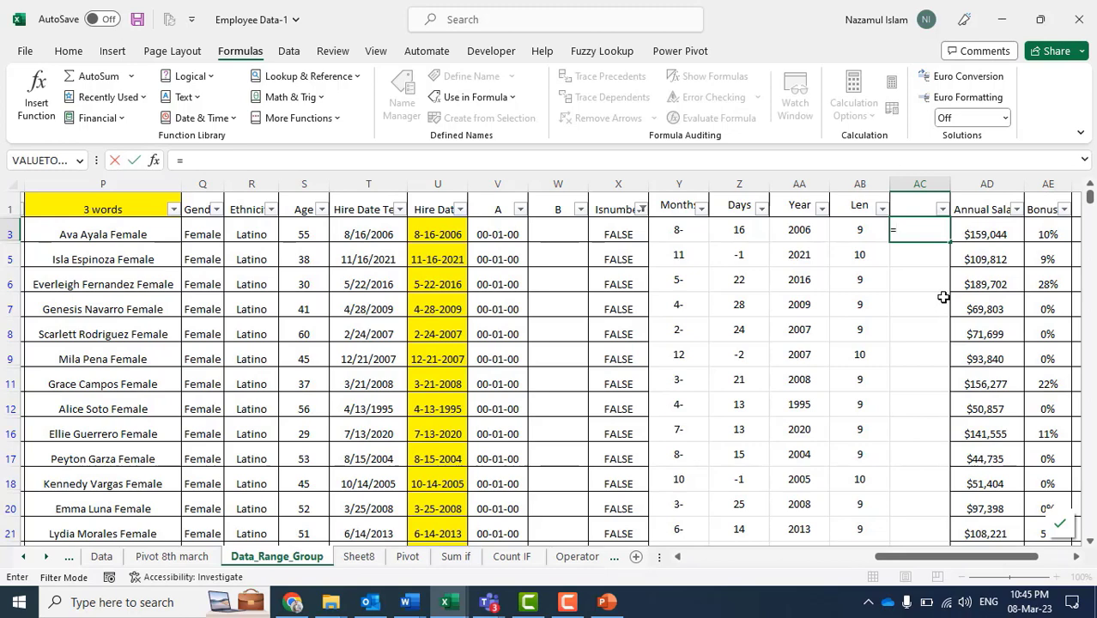
type("find")
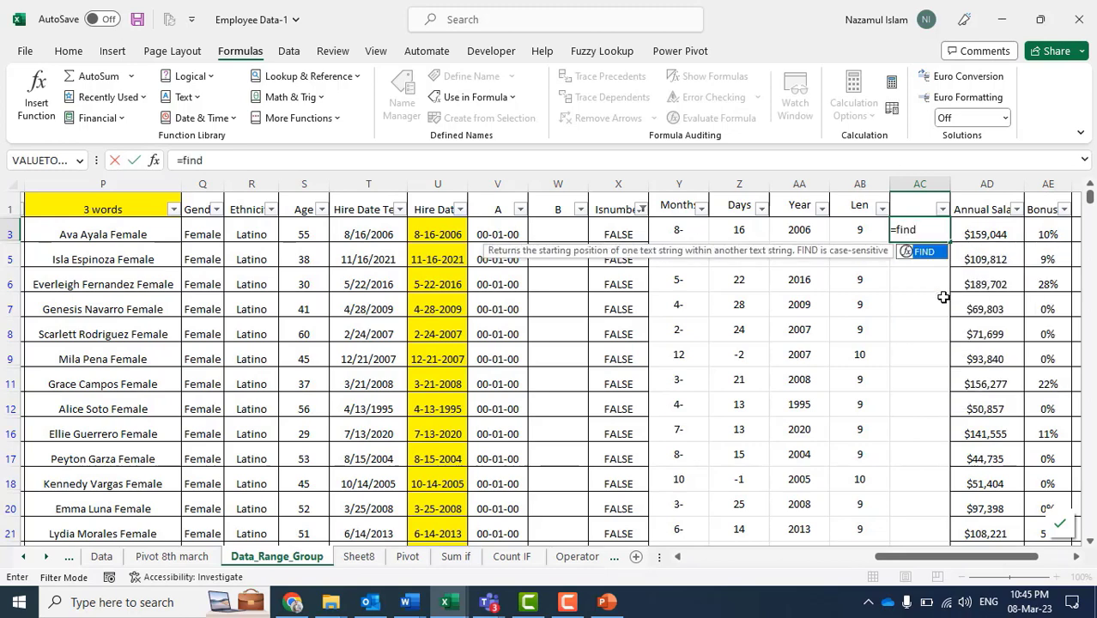
key("Tab")
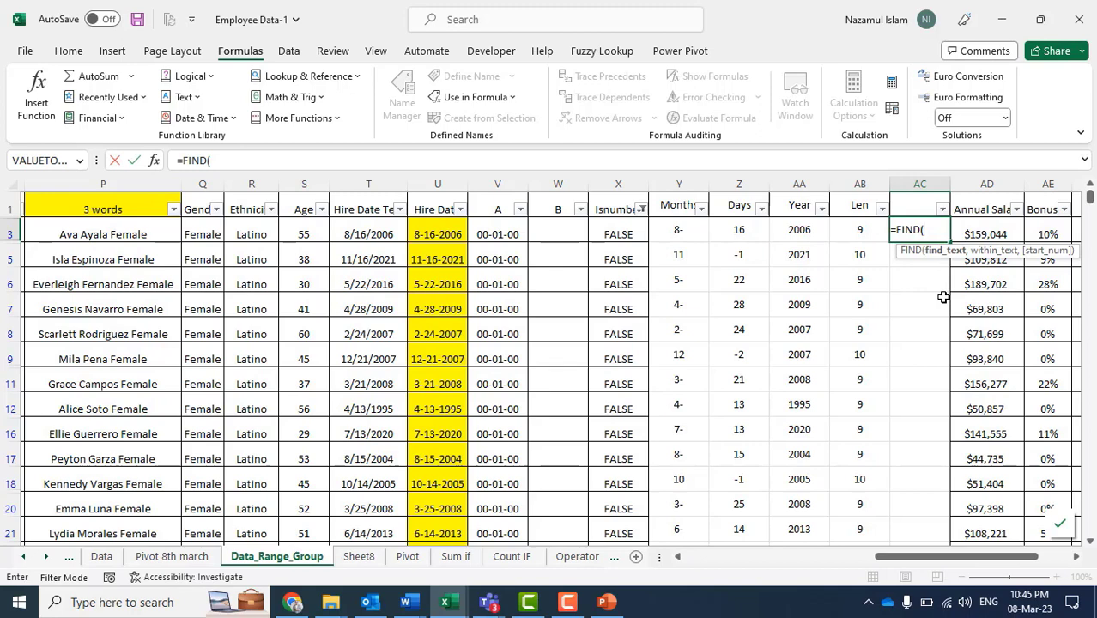
type("\"-\",")
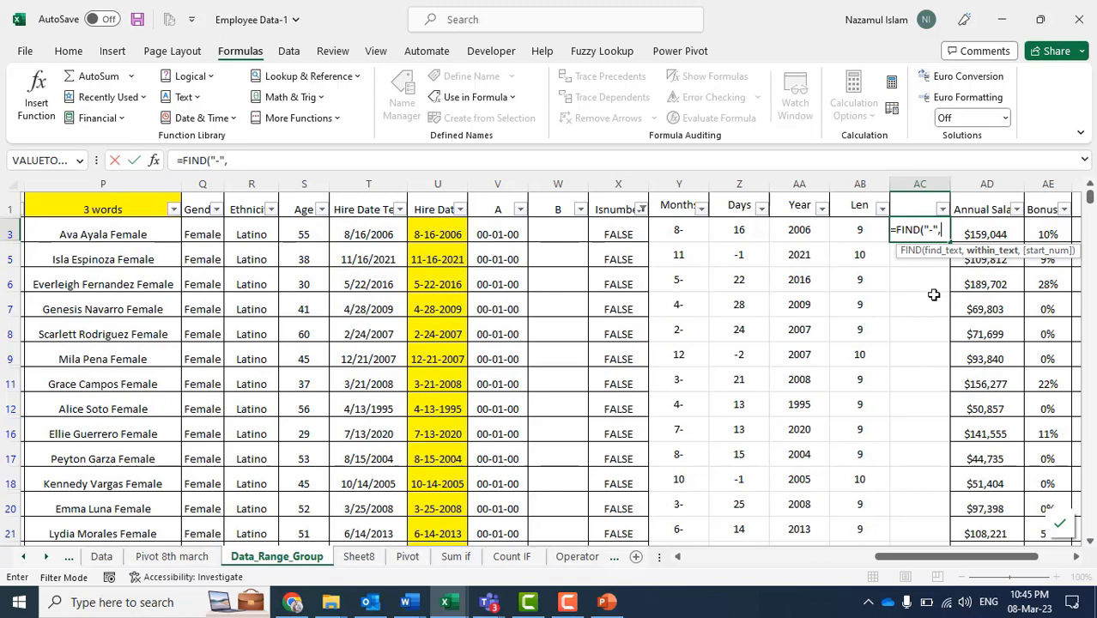
left_click(437, 233)
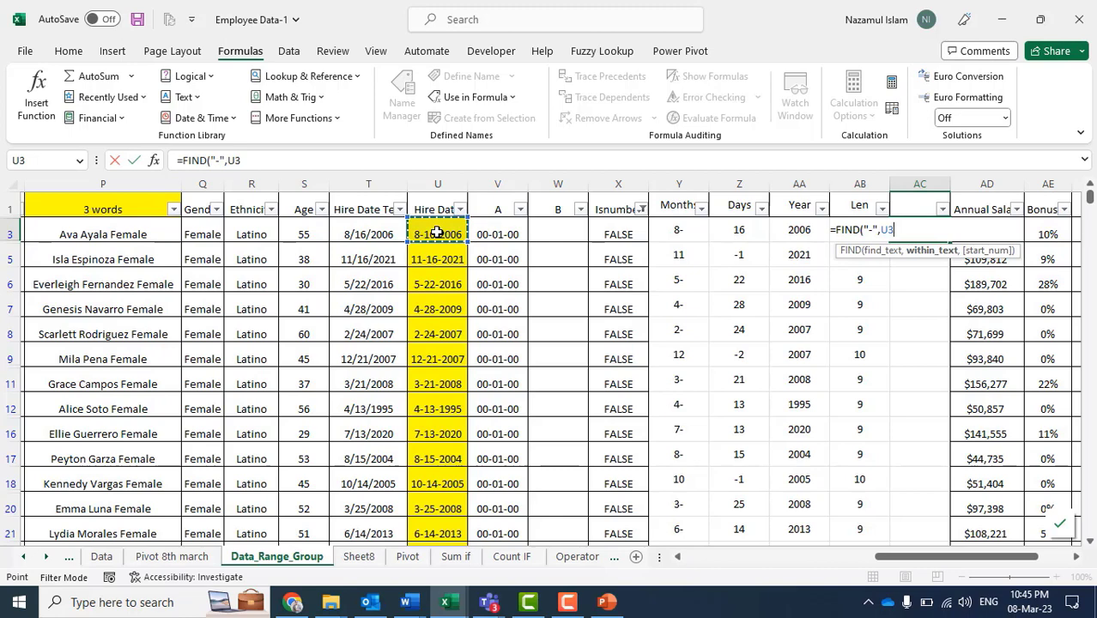
type(",")
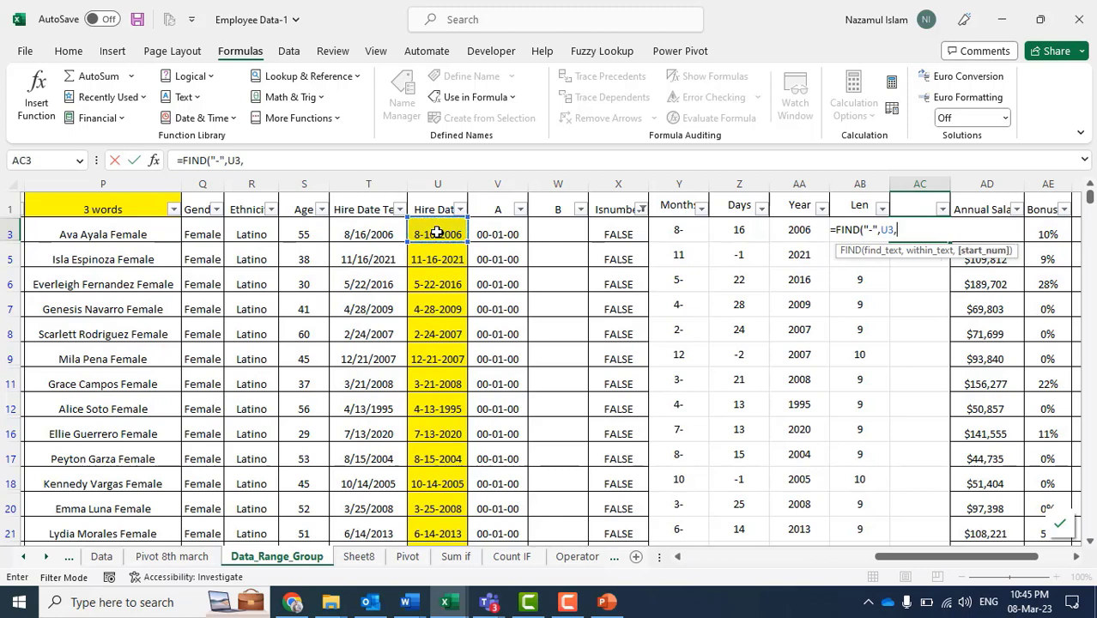
type("1)")
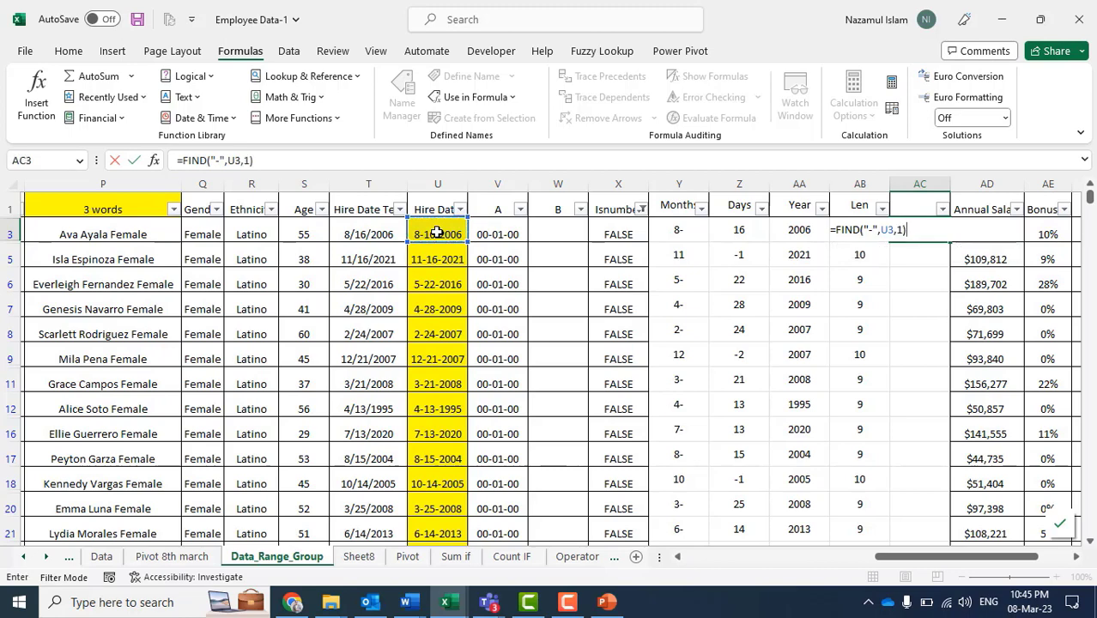
key("Return")
left_click(920, 228)
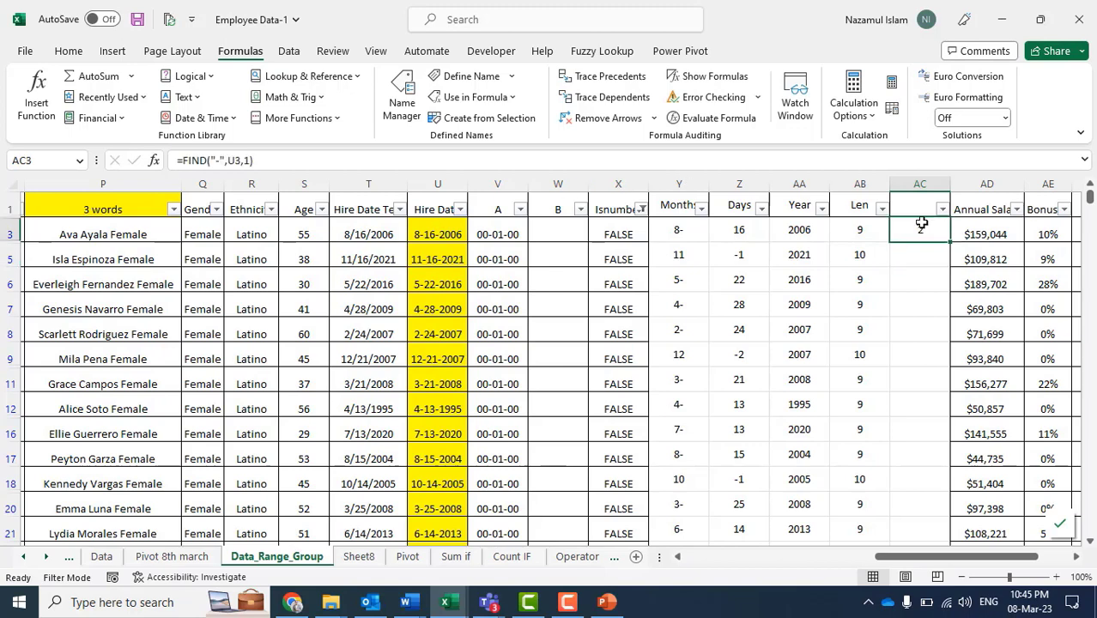
Fill the FIND formula from AC3 down column AC and check the hyphen positions in the first rows.
double_click(951, 241)
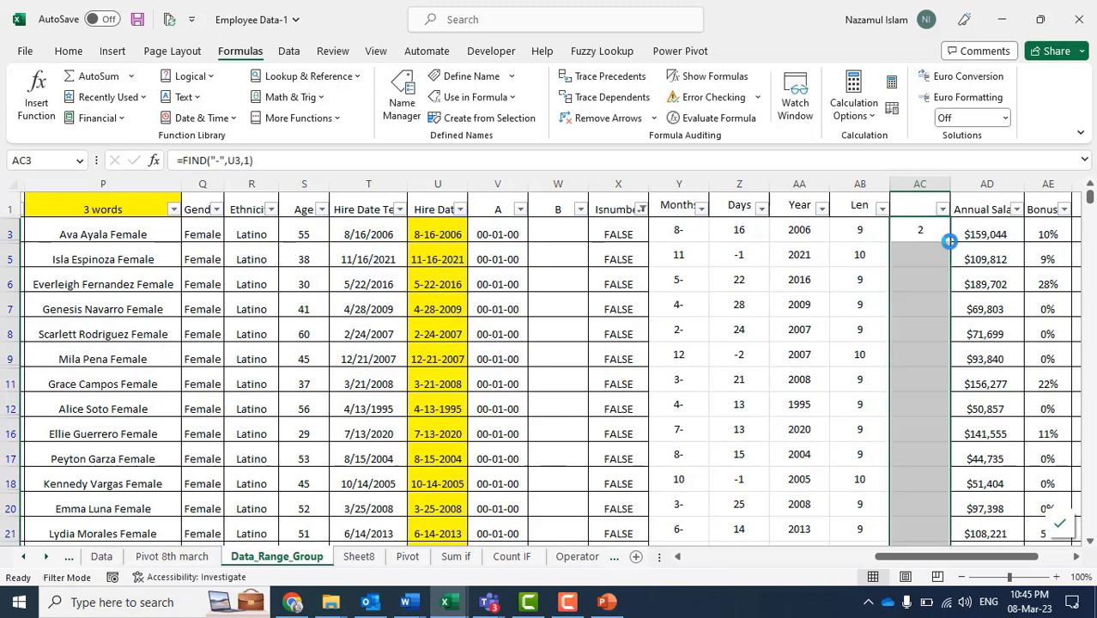
left_click(920, 235)
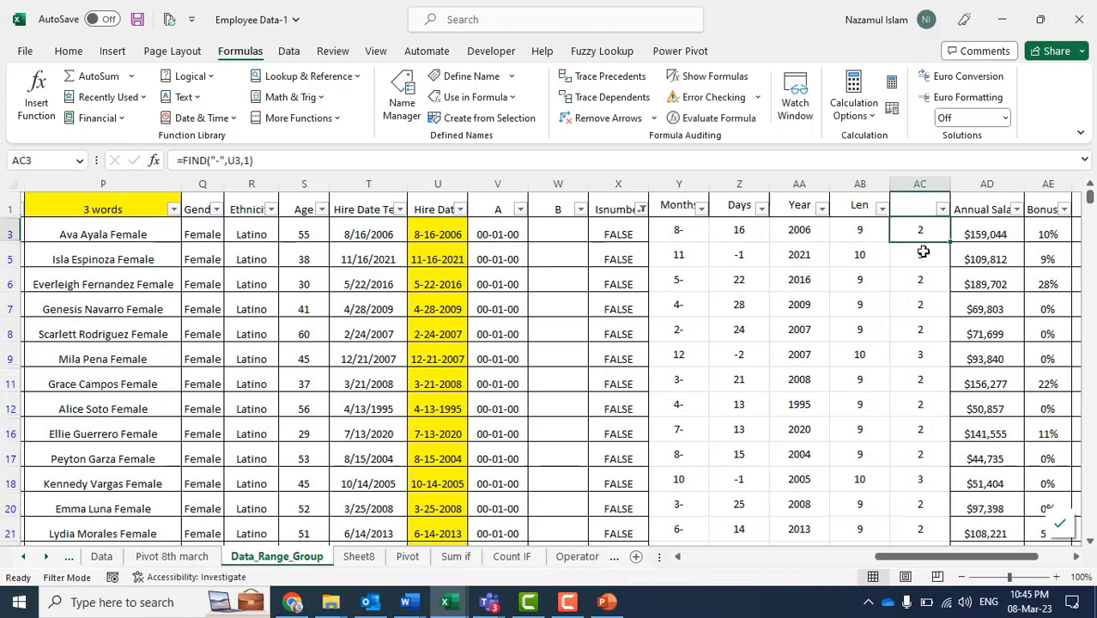
left_click(923, 254)
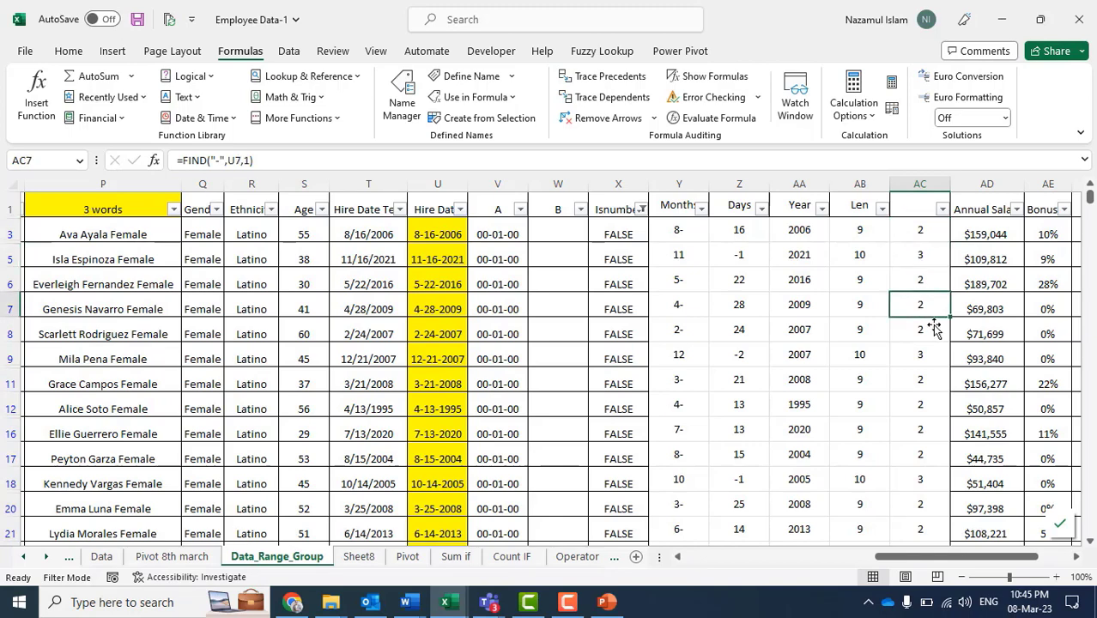
left_click(924, 304)
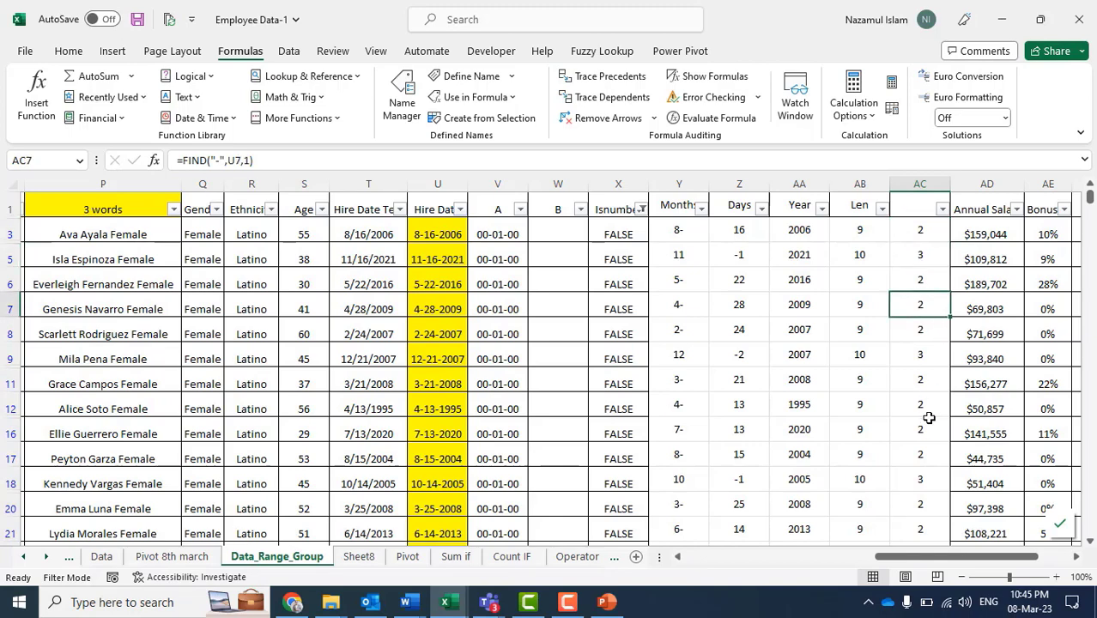
Replace the fixed character count in the Months formula in Y3 with the hyphen position, making it =LEFT(U3,AC3).
left_click(680, 230)
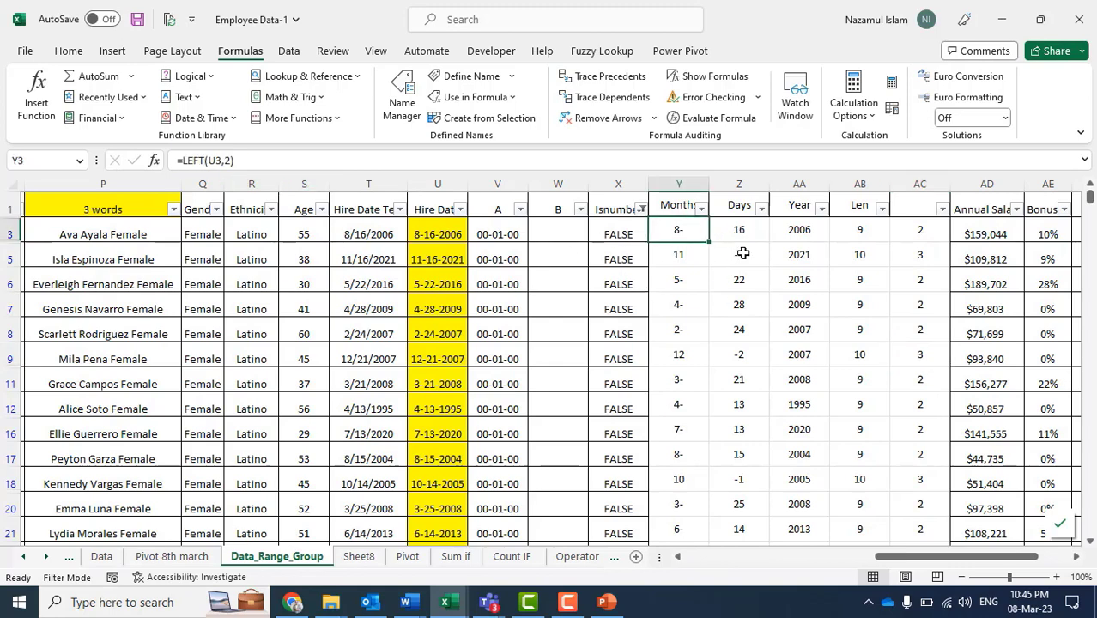
left_click(917, 234)
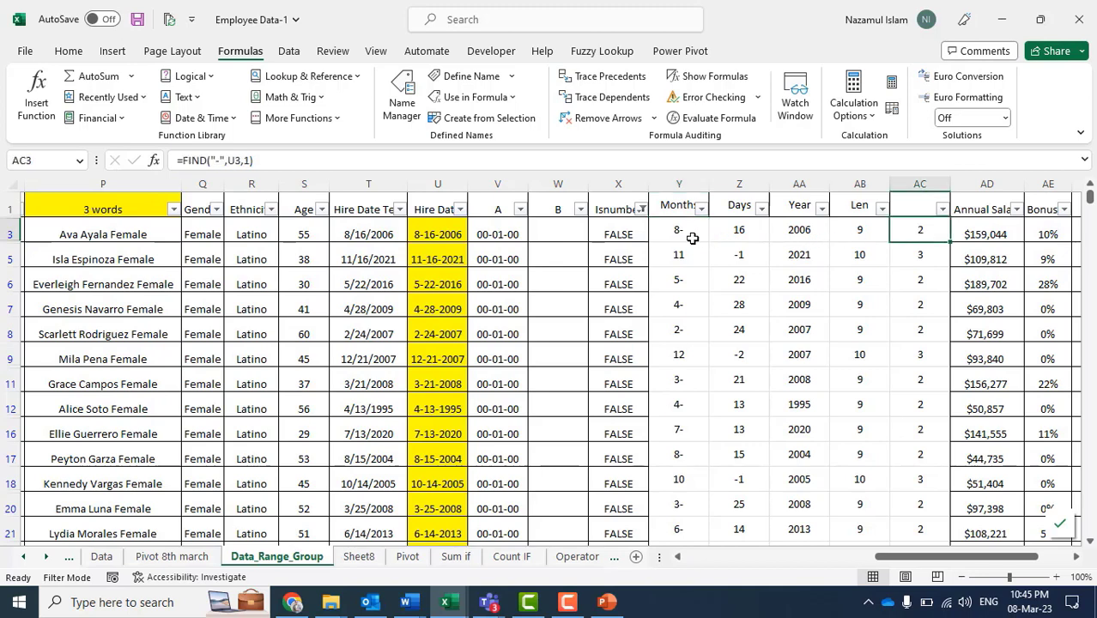
left_click(689, 232)
left_click(260, 157)
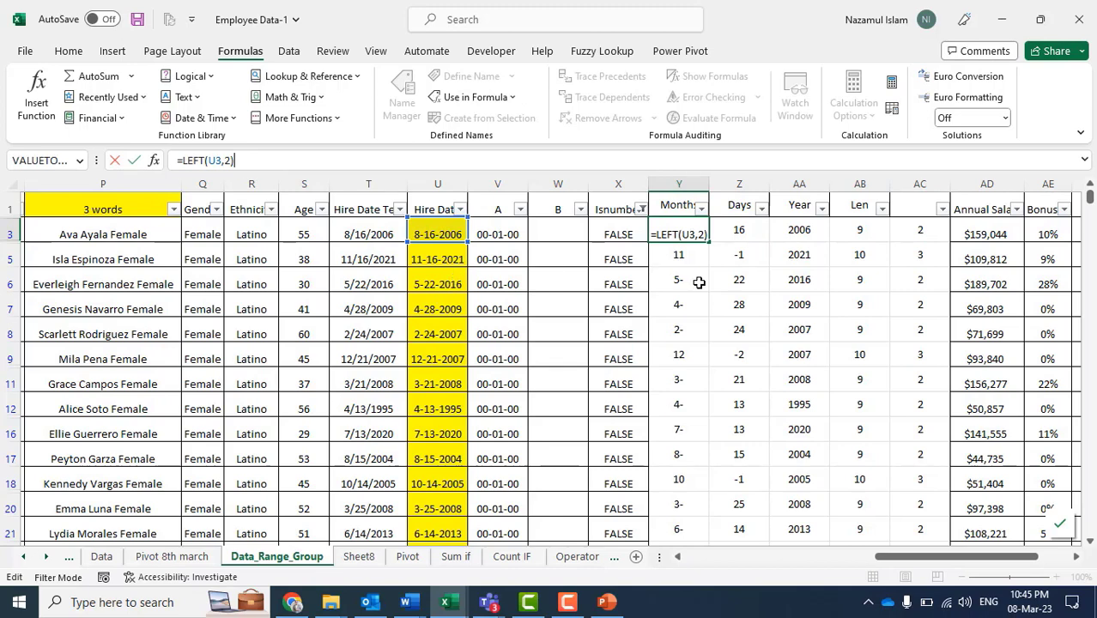
key("Return")
left_click(680, 230)
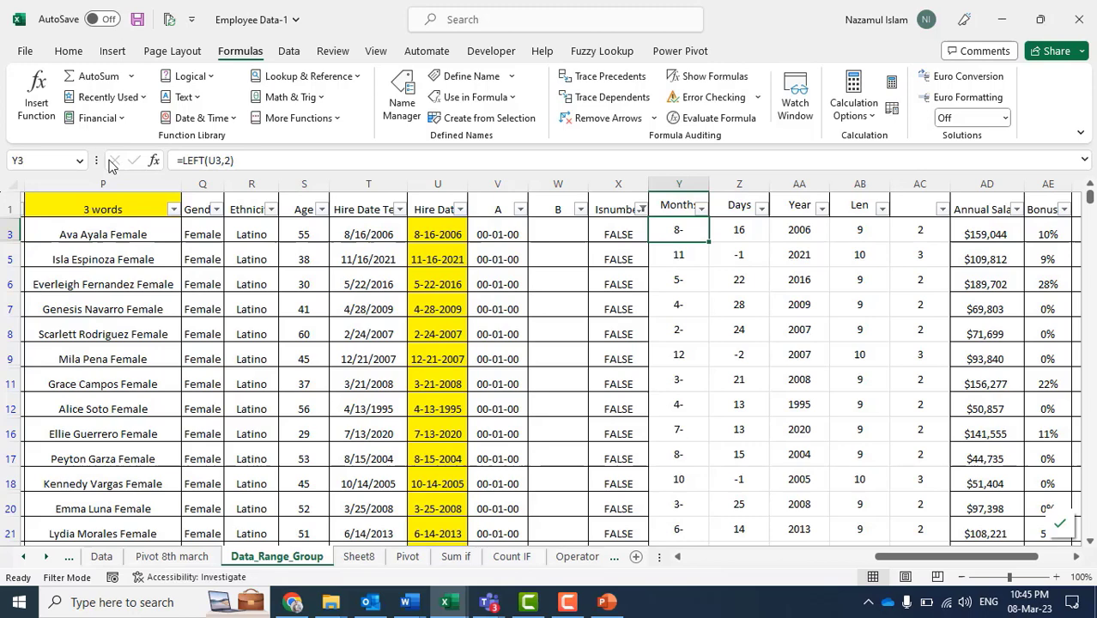
left_click(229, 161)
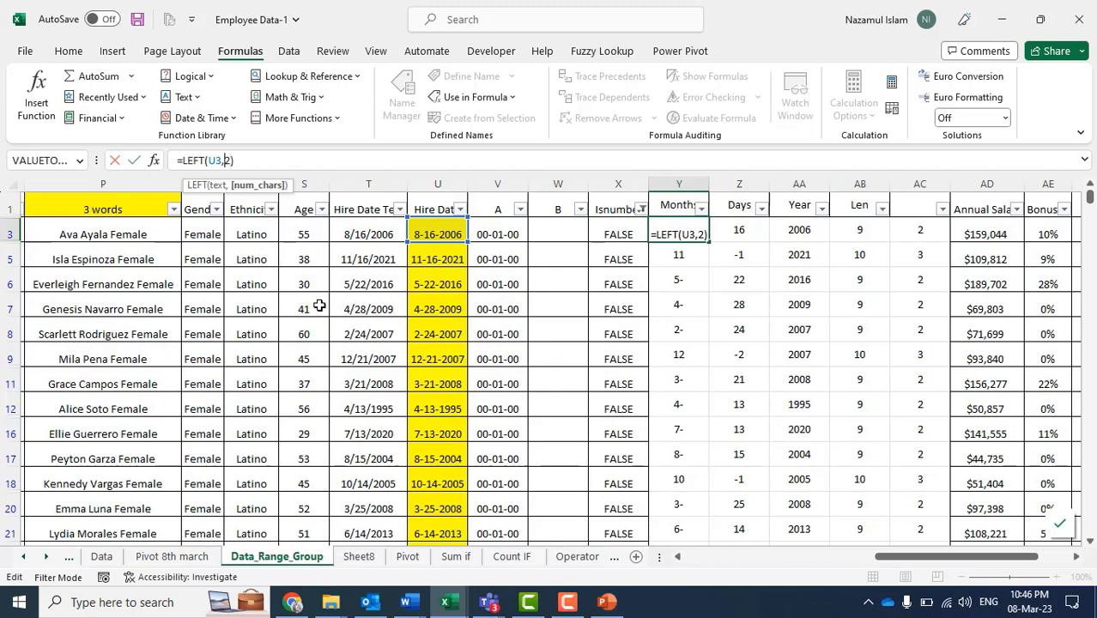
key("BackSpace")
left_click(909, 230)
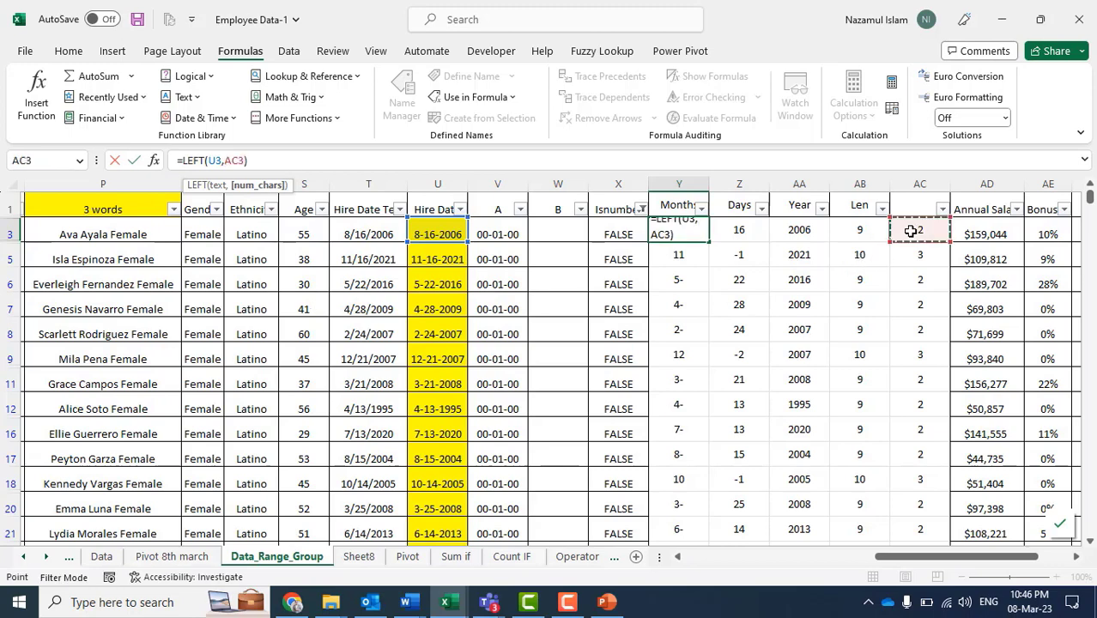
left_click(256, 160)
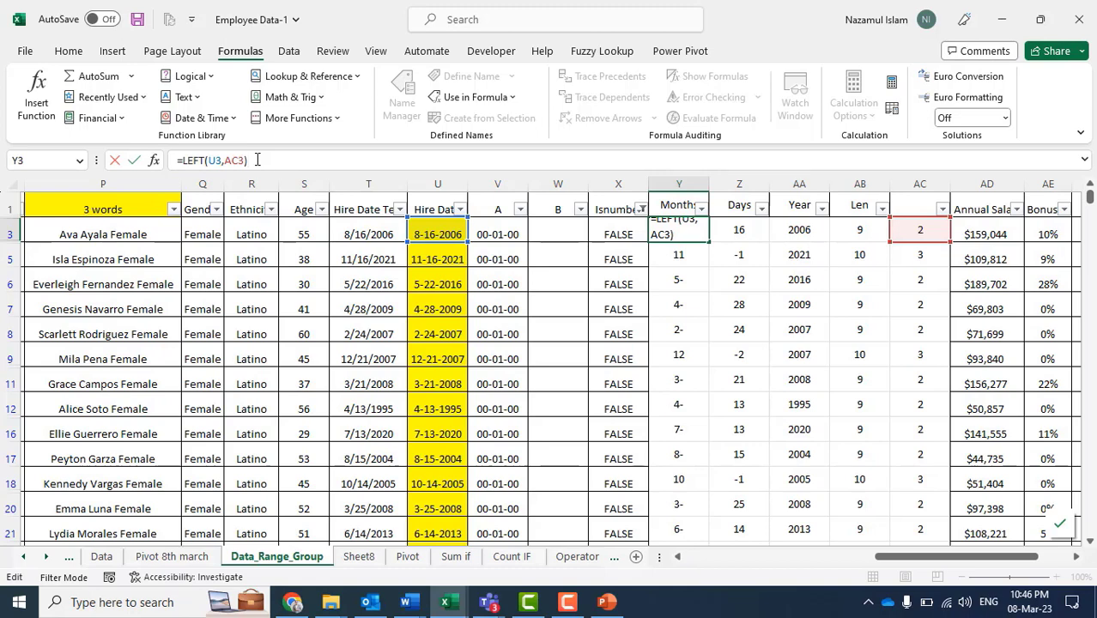
key("Return")
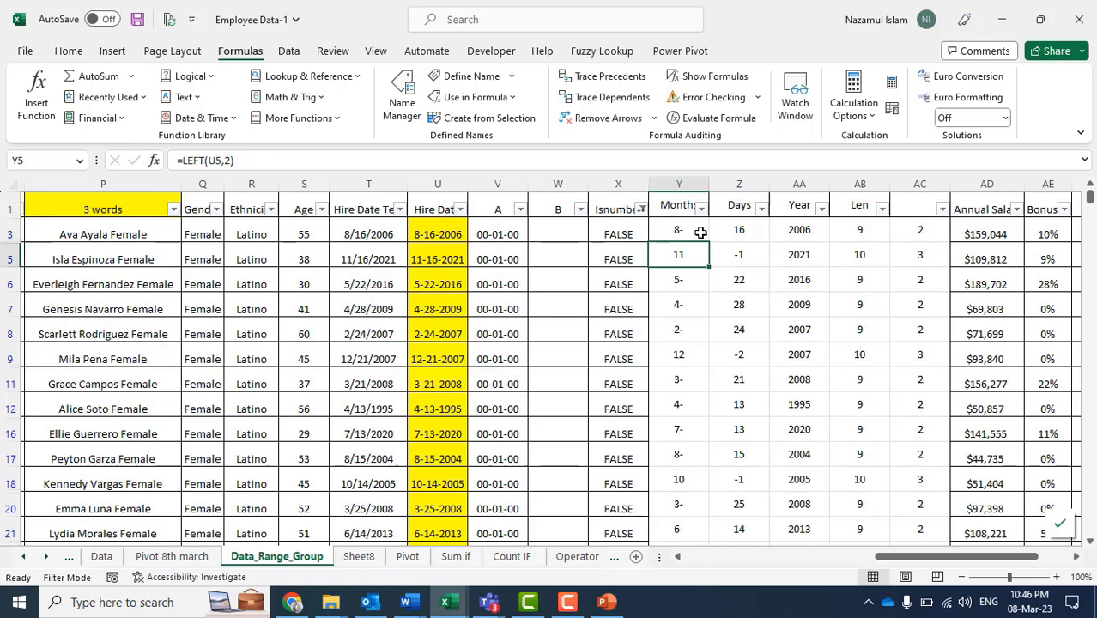
Fill the LEFT formula from Y3 down the Months column to row 1001.
left_click(700, 232)
key("ctrl+shift+Down")
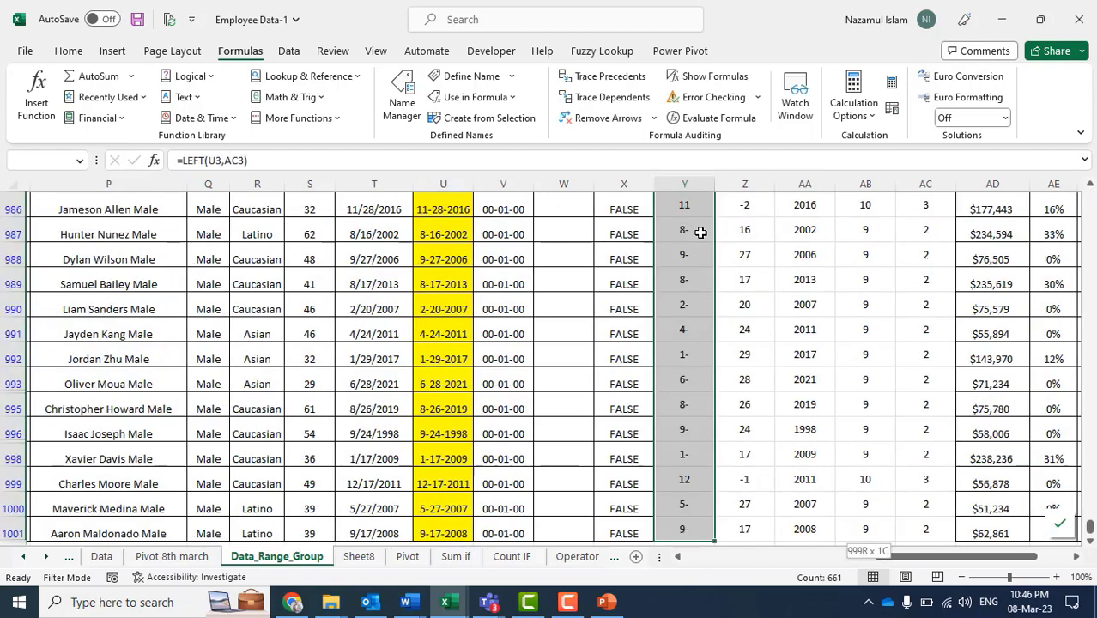
key("ctrl+d")
key("ctrl+Up")
left_click(701, 230)
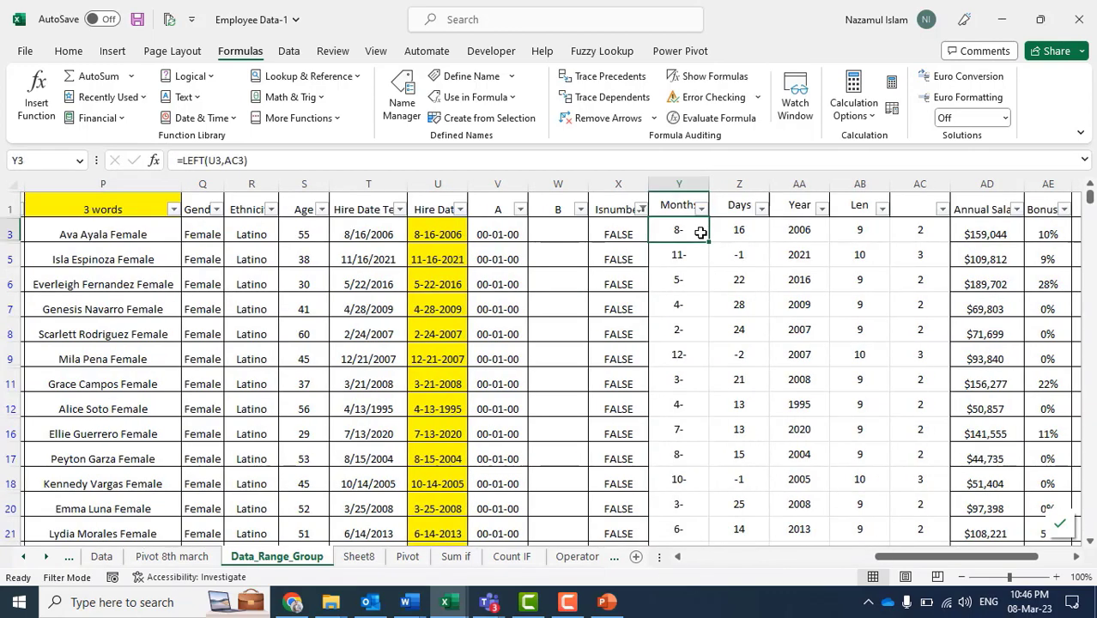
Subtract 1 from the hyphen position in AC3 so the formula reads =FIND("-",U3,1)-1.
left_click(928, 230)
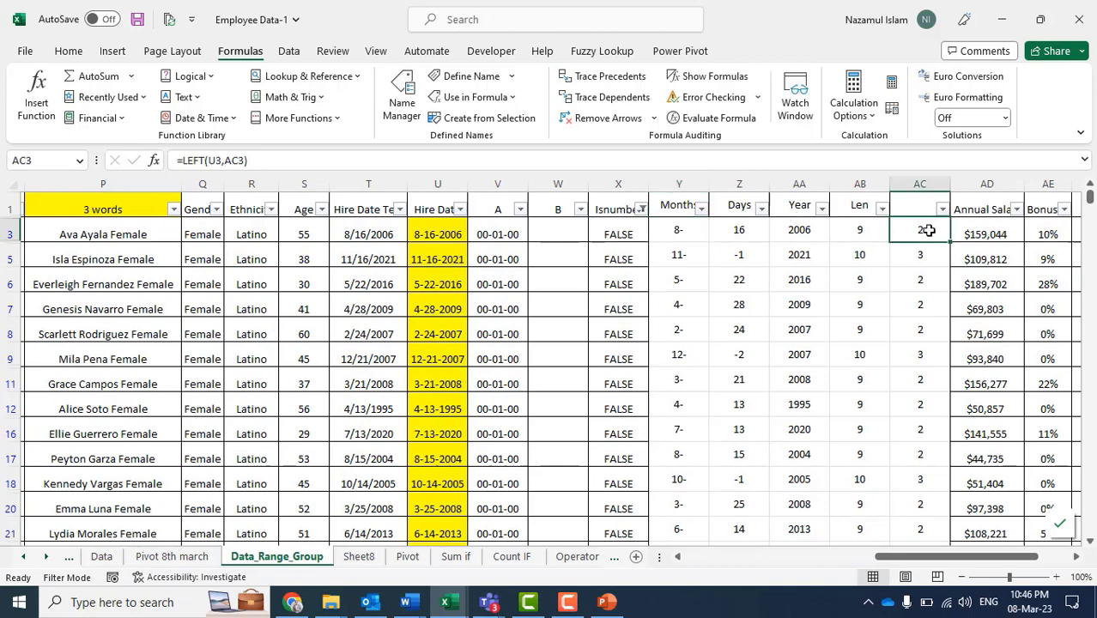
left_click(300, 162)
type("-1")
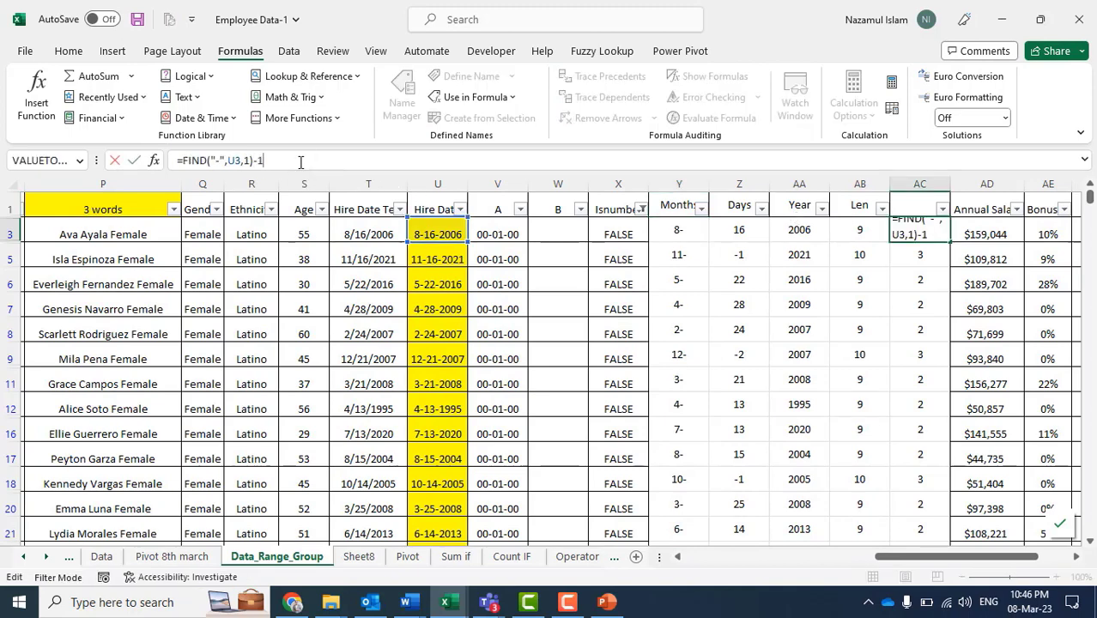
key("Return")
Fill the adjusted FIND formula from AC3 down column AC to row 1001 and return to AC3.
key("Up")
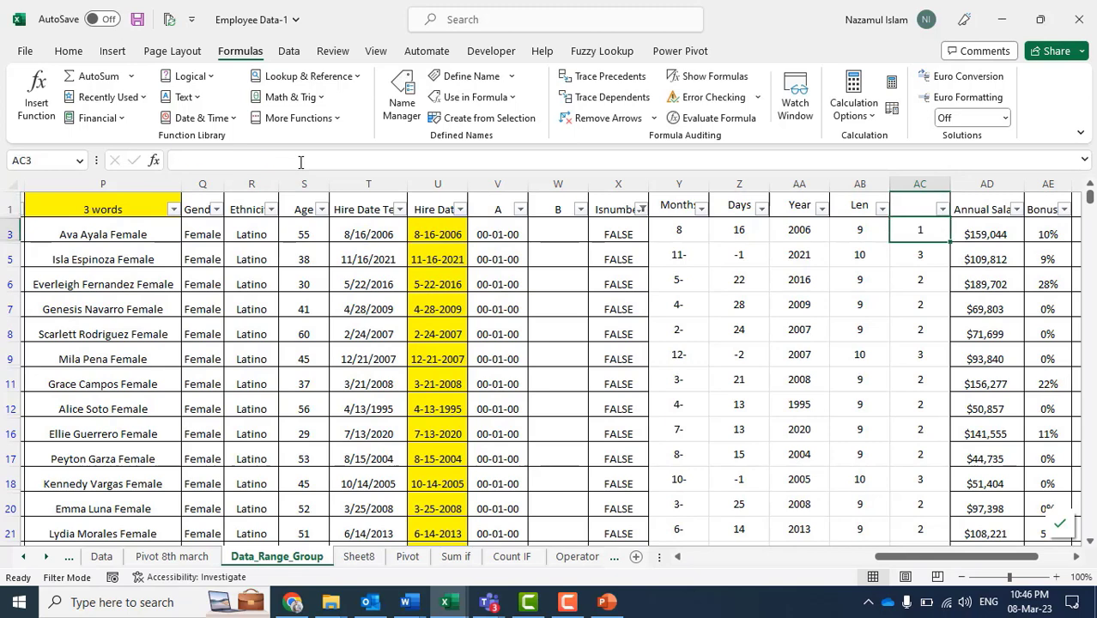
key("ctrl+shift+Down")
key("ctrl+d")
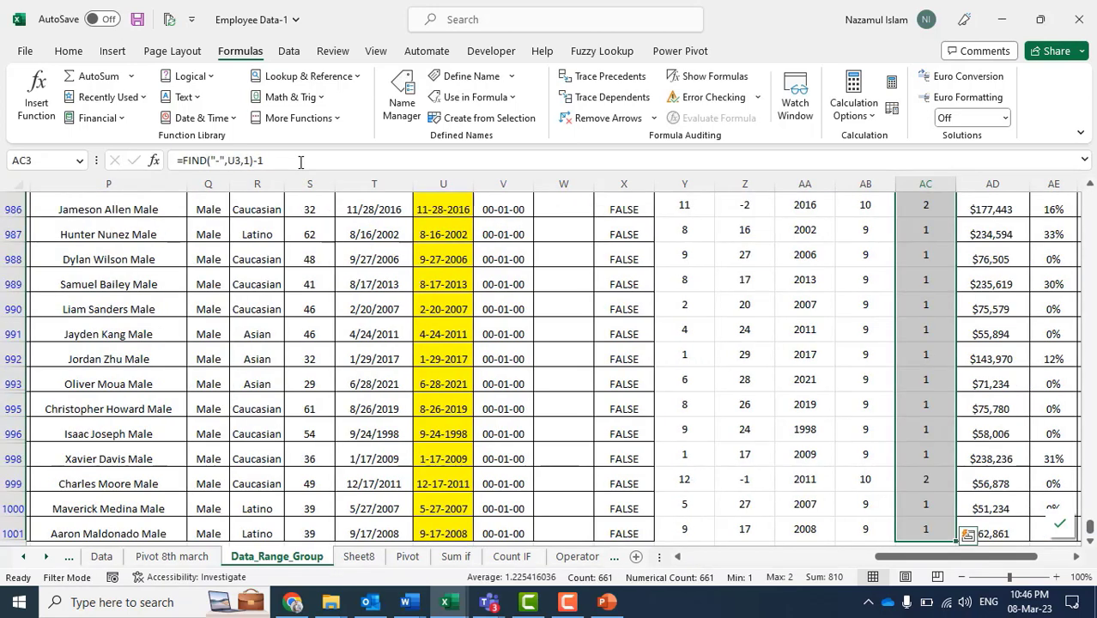
key("ctrl+q")
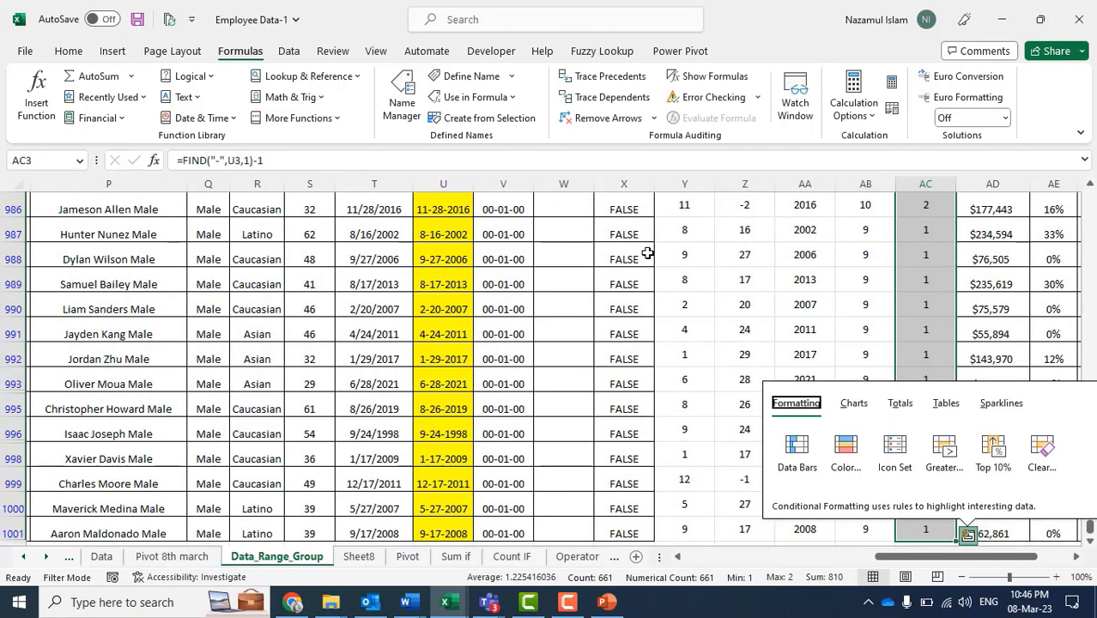
left_click(682, 258)
scroll(926, 287, "up", 15)
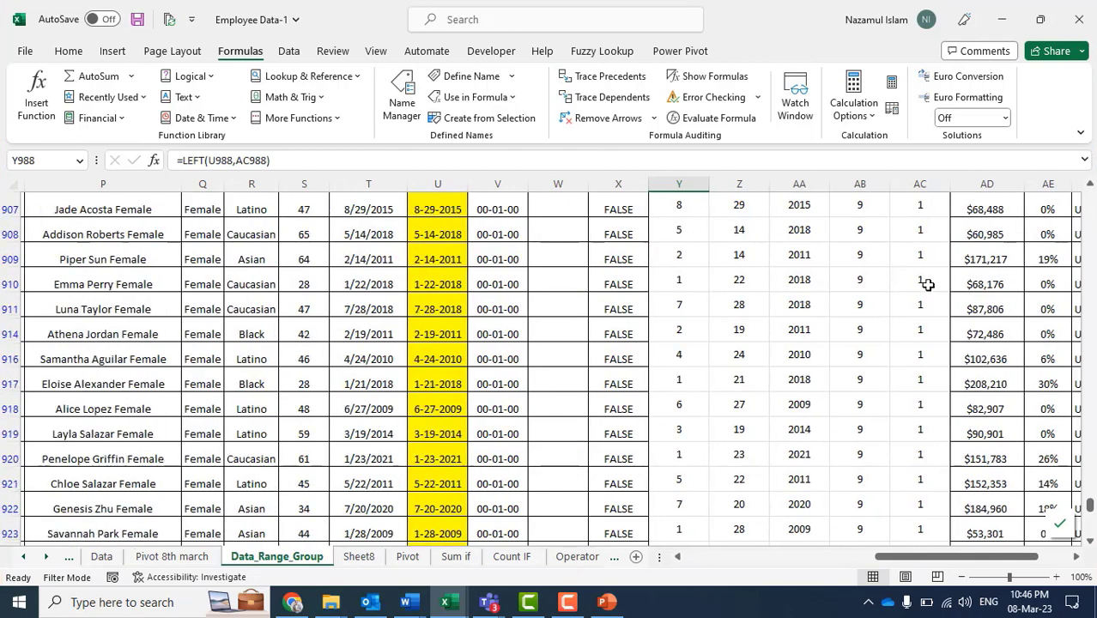
left_click(921, 253)
key("ctrl+Up")
scroll(920, 263, "up", 1)
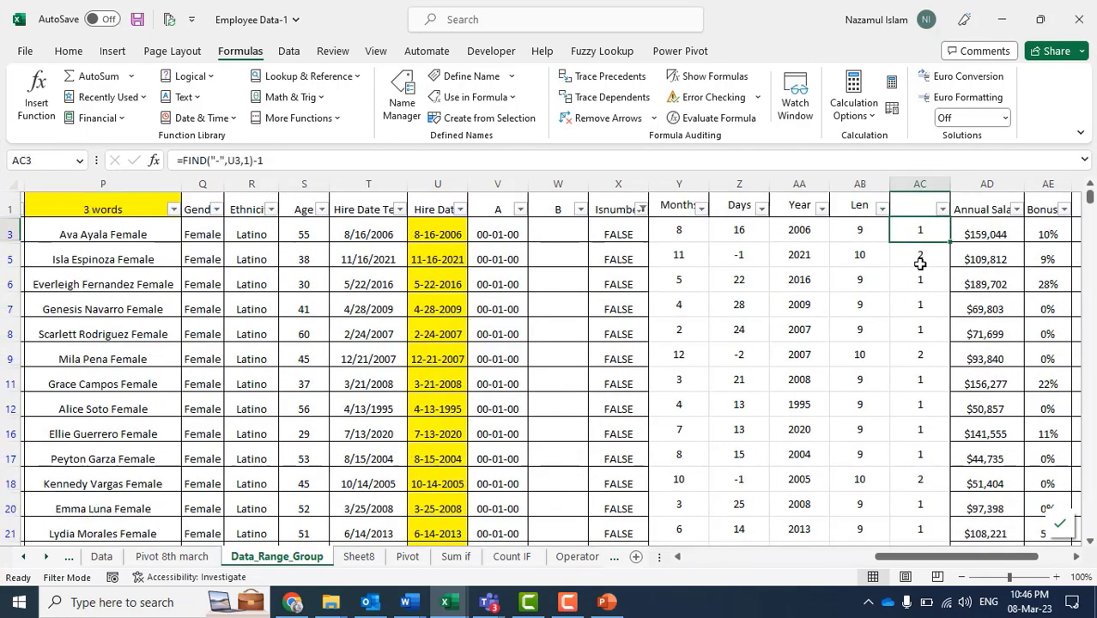
Compare the Months formula in Y3 and the column AC values with the hire date text in rows 3 to 9.
key("Left")
key("Left")
key("Left")
key("Left")
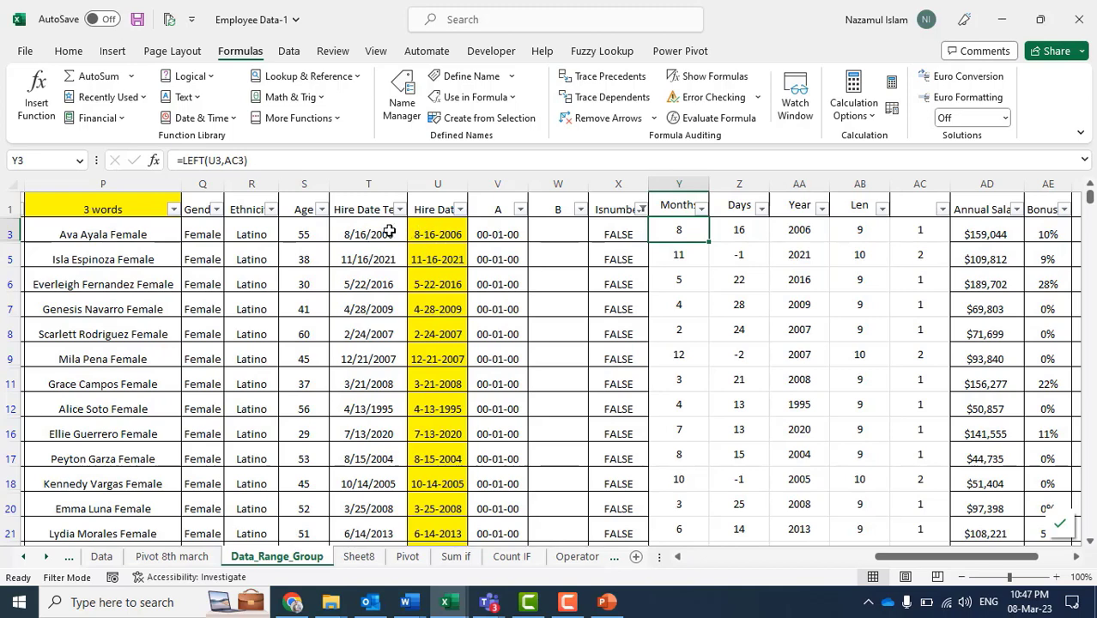
left_click(907, 234)
left_click(446, 257)
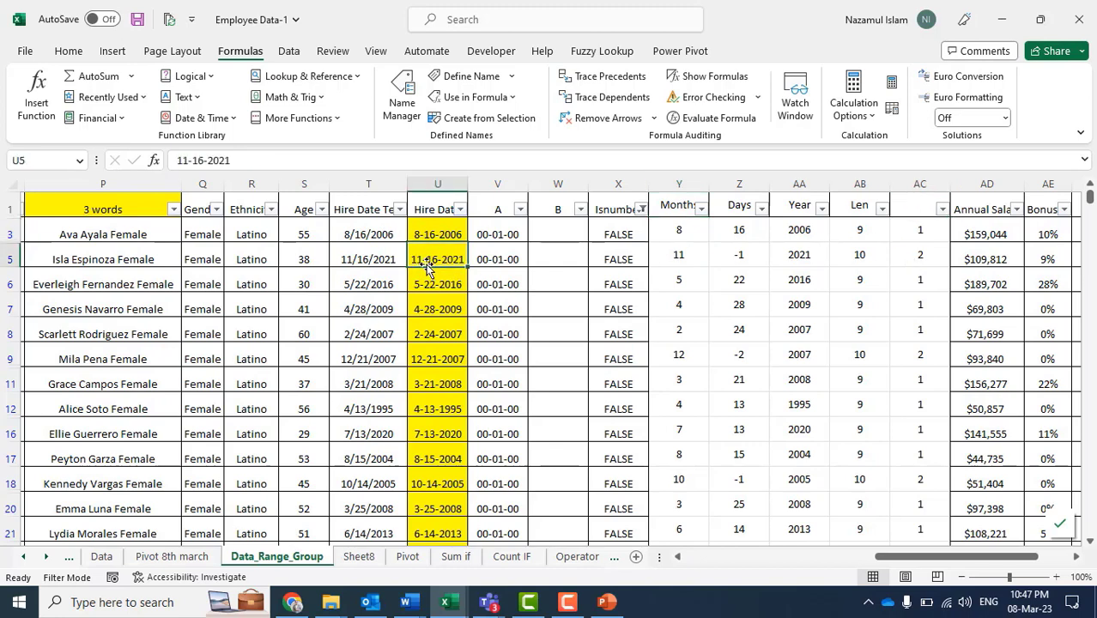
left_click(923, 252)
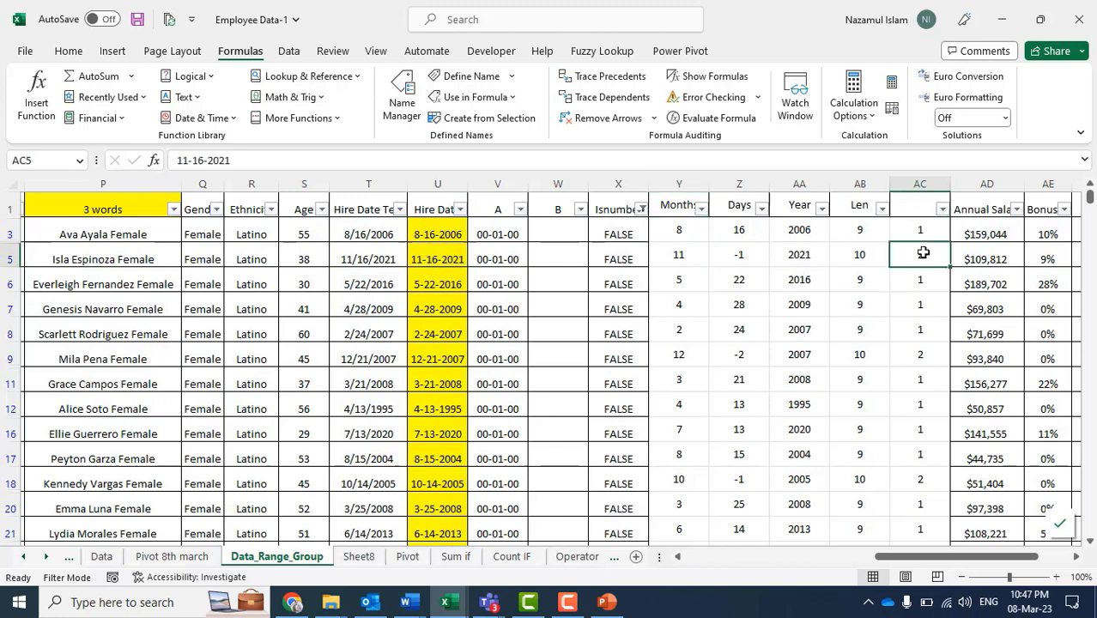
left_click(436, 283)
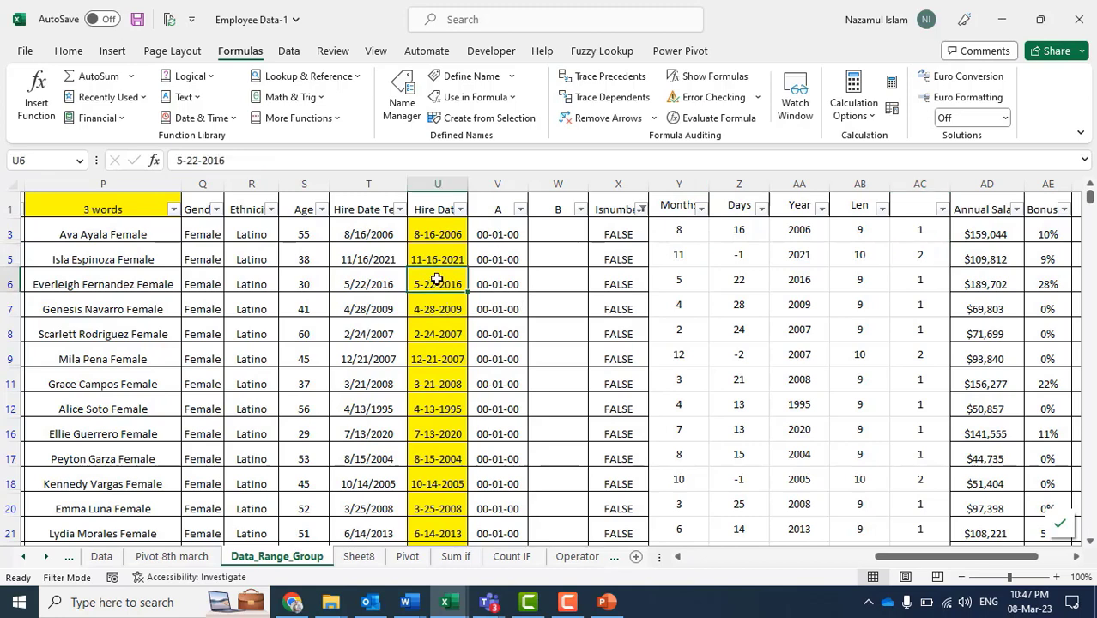
left_click(431, 359)
left_click(923, 283)
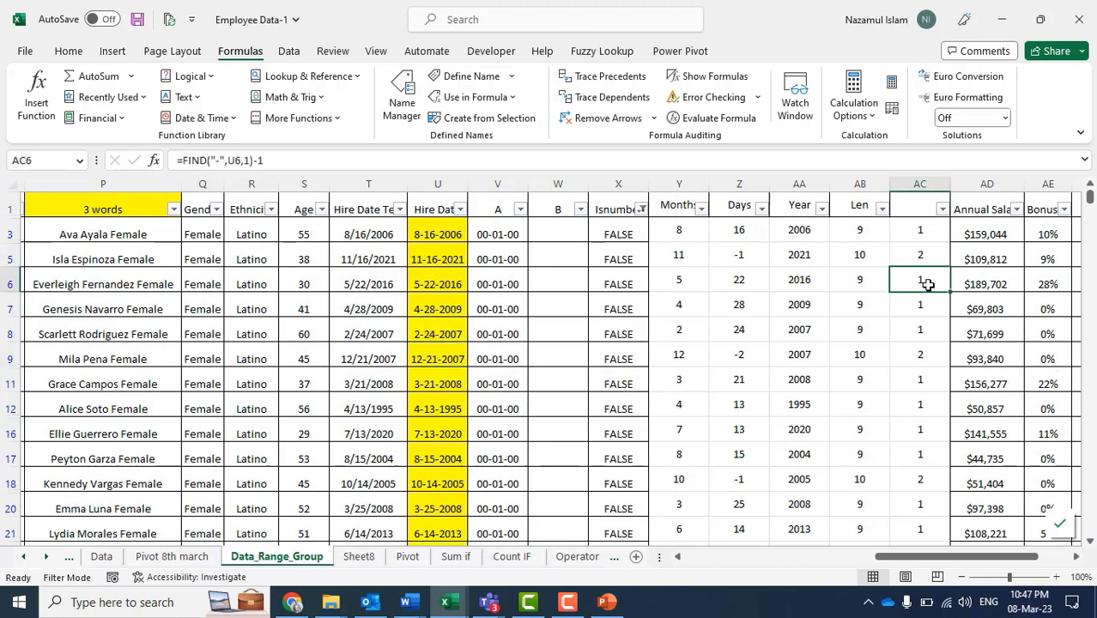
left_click(683, 233)
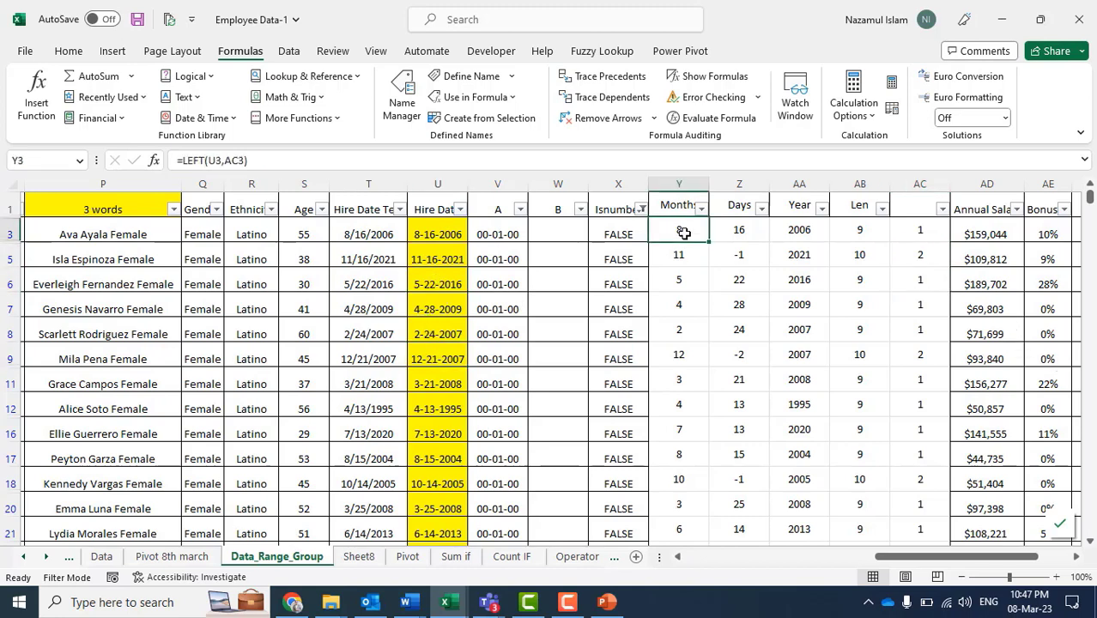
left_click(322, 156)
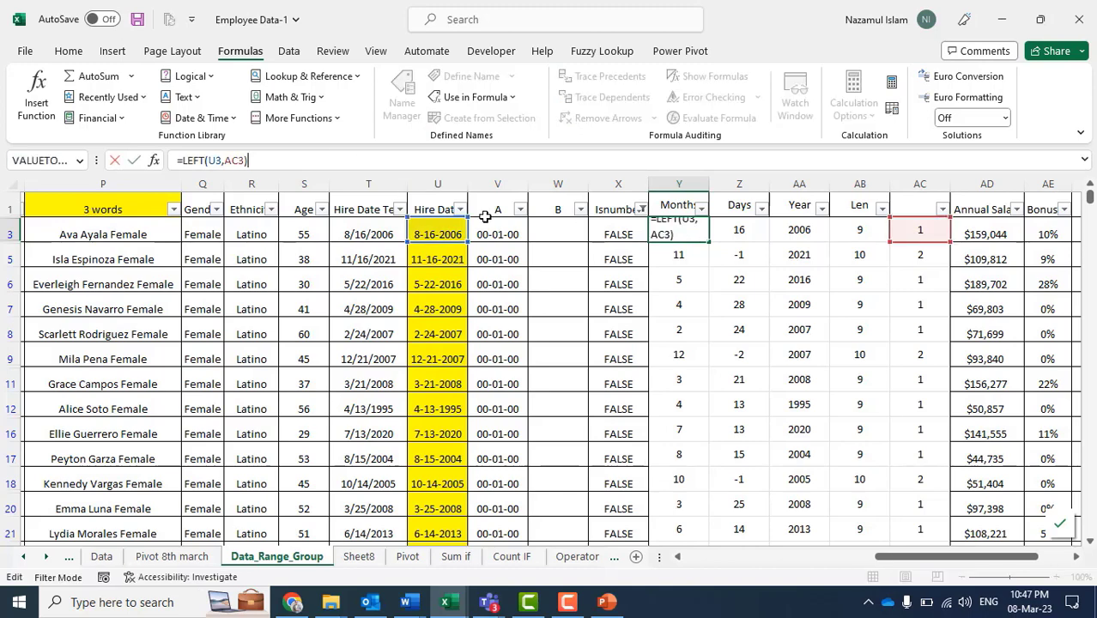
Test the formulas with a two-digit month by changing the hire date in U3 to 88-16-2006, then check AC3.
left_click(436, 239)
left_click(182, 160)
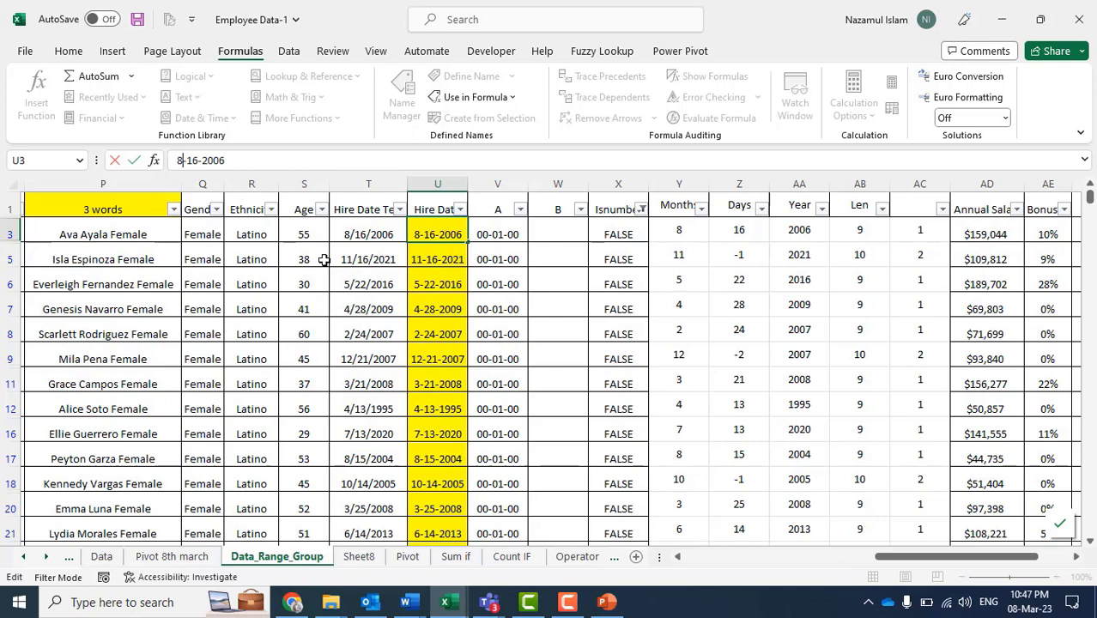
type("8")
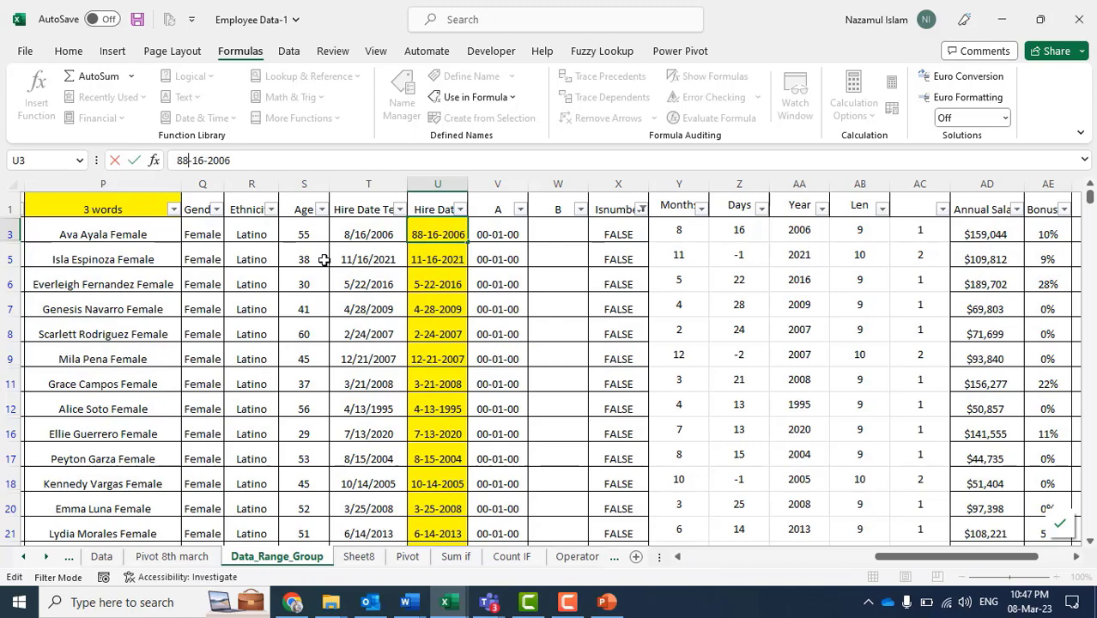
key("Return")
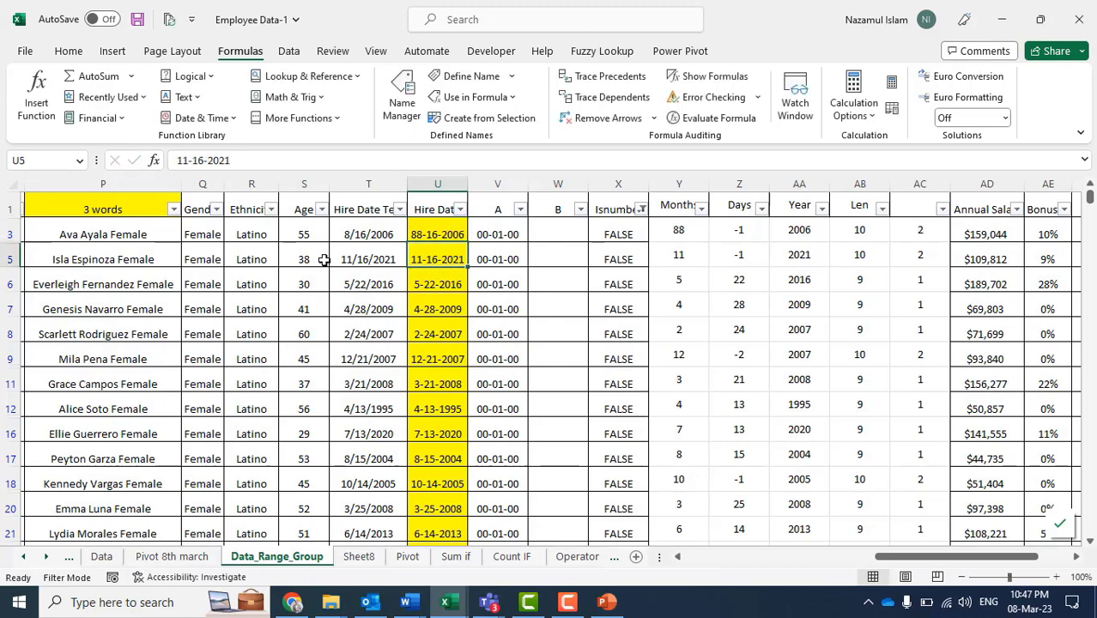
left_click(928, 229)
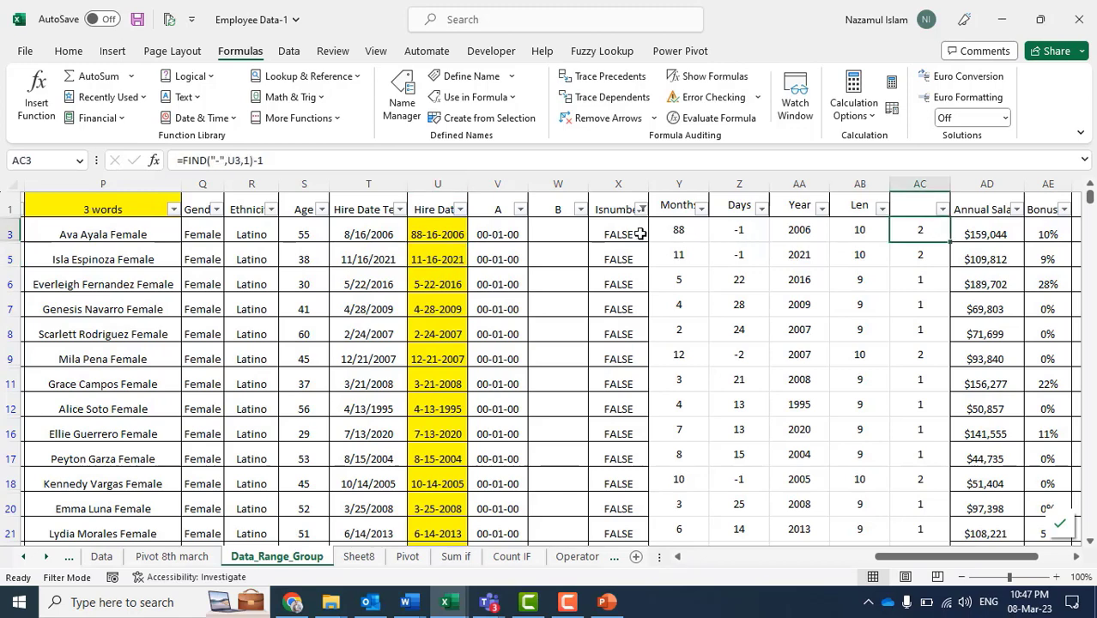
Test the formulas with a three-digit month by changing the hire date in U3 to 883-16-2006.
left_click(432, 229)
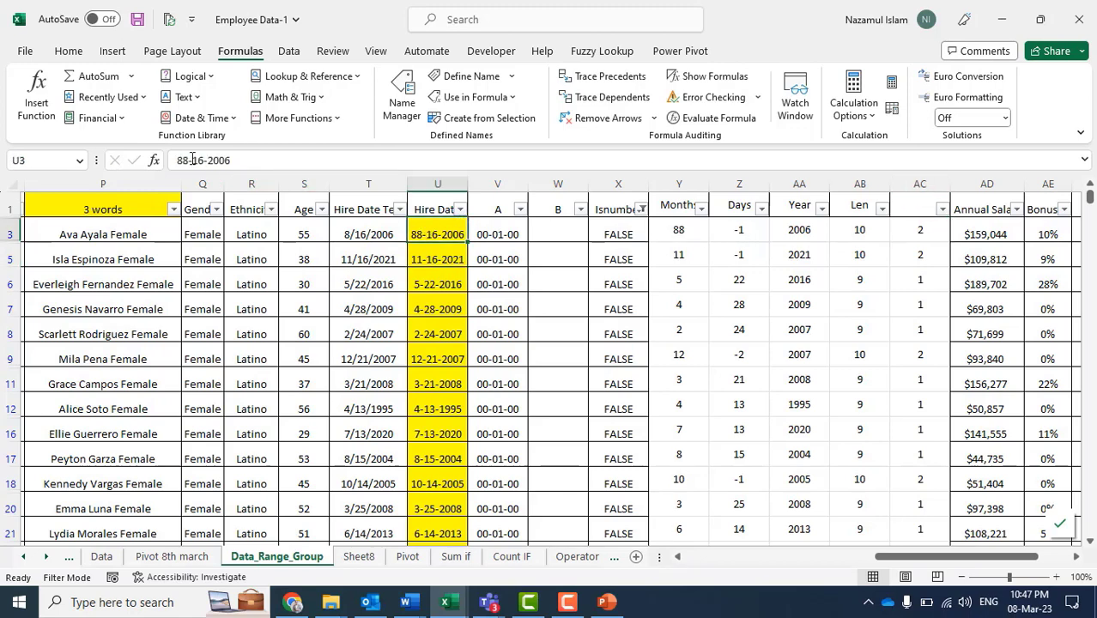
left_click(193, 160)
type("3")
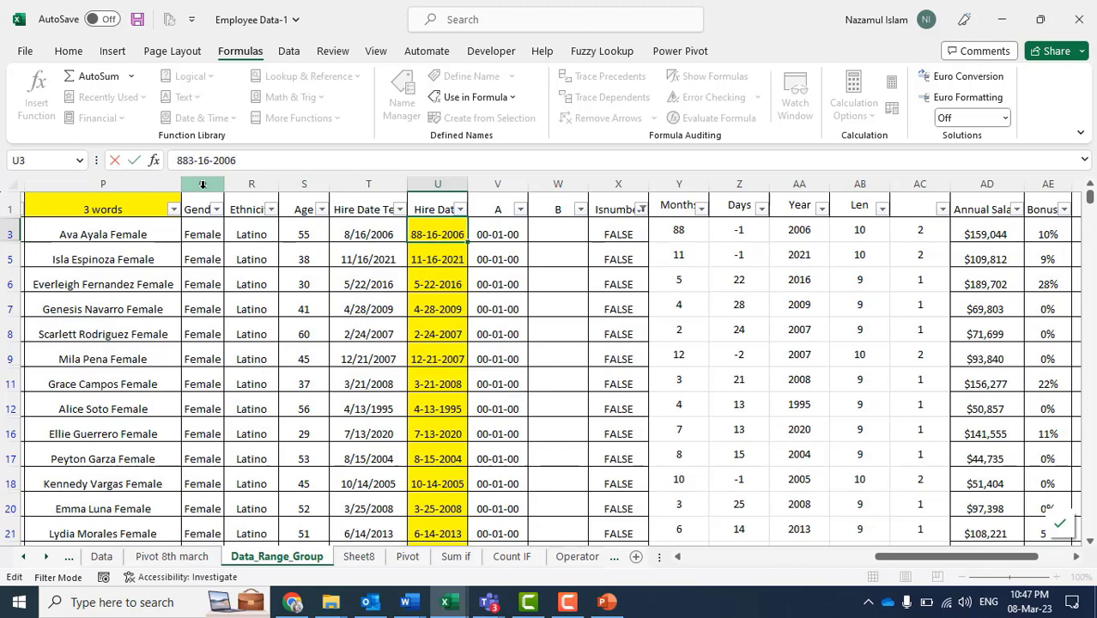
key("Return")
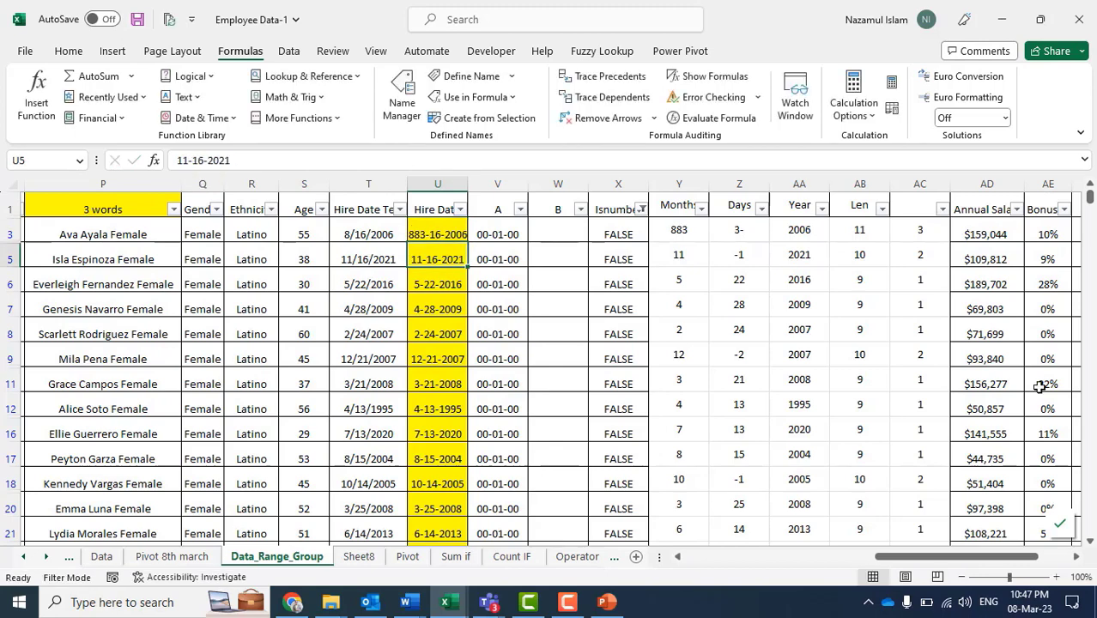
Restore the hire date in U3 to 8-16-2006.
left_click(440, 233)
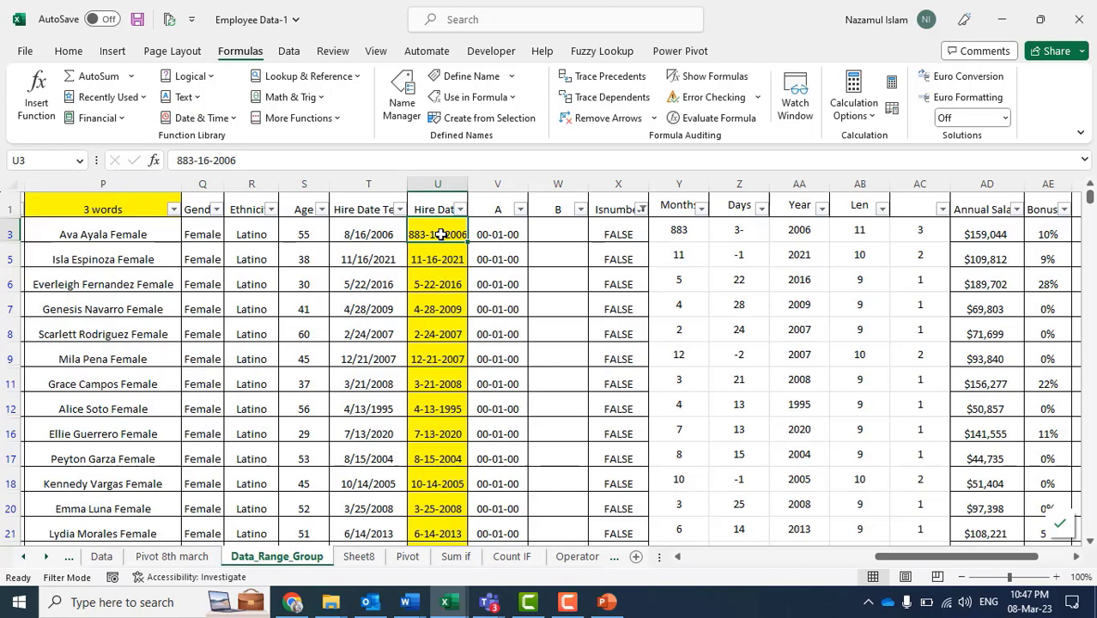
left_click(191, 160)
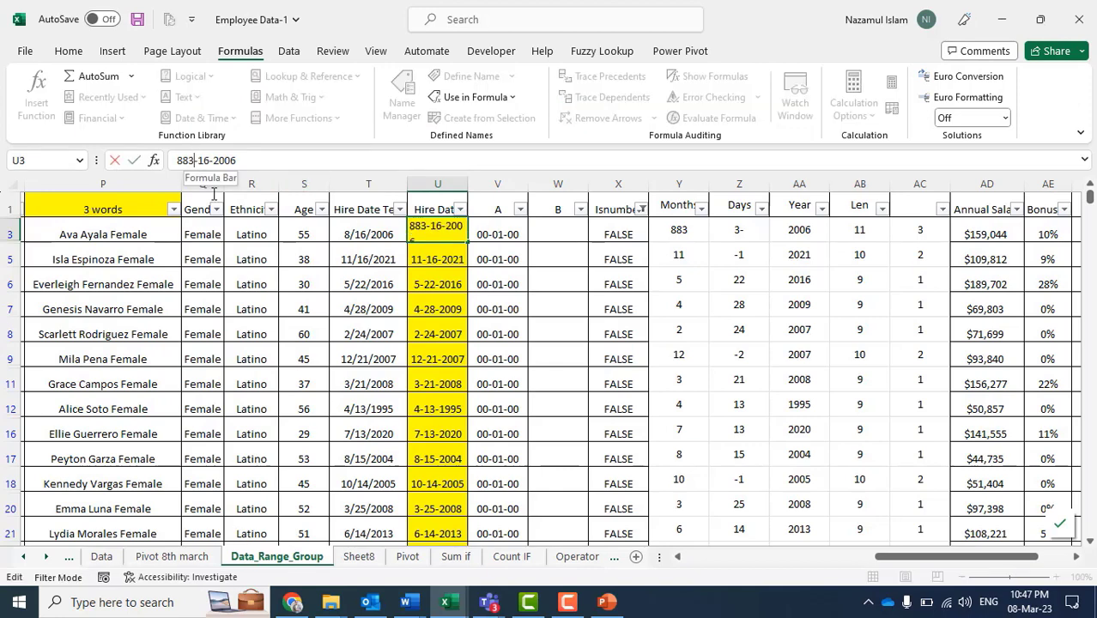
key("BackSpace")
key("BackSpace")
key("Return")
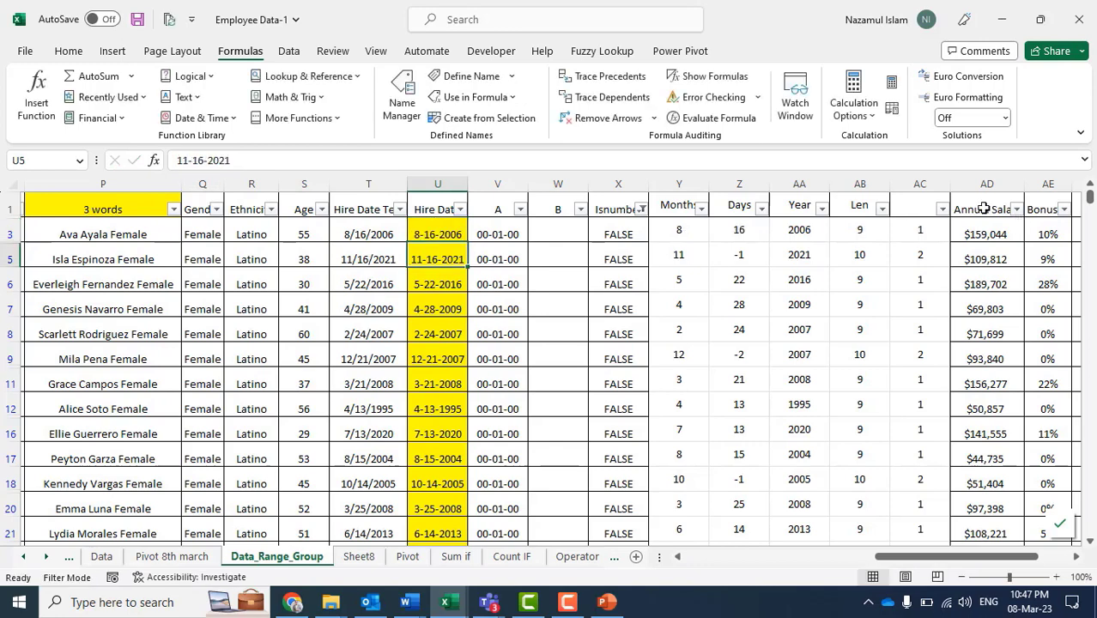
Review the Months formula in Y3, the MID arguments in the Days formula in Z3, and the FIND formula in AC3.
left_click(678, 229)
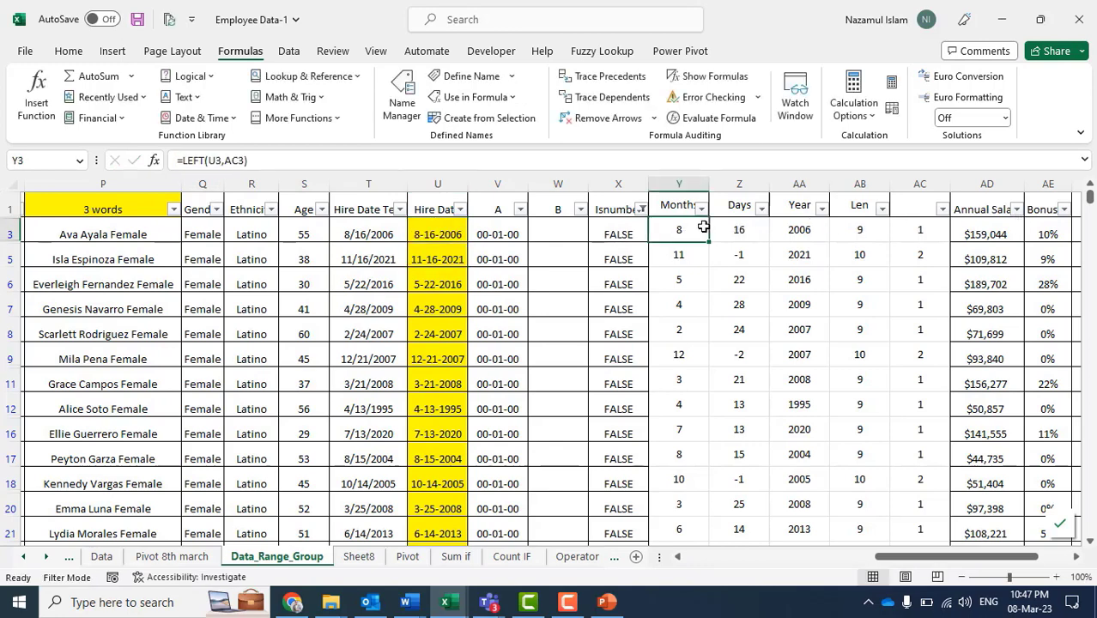
left_click(746, 229)
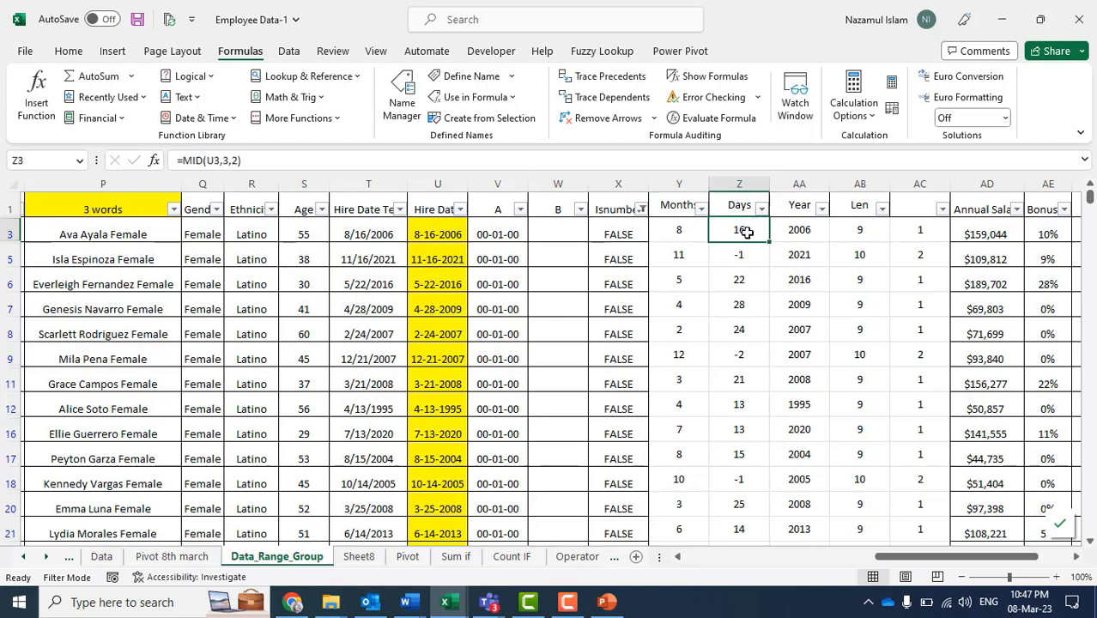
left_click(257, 158)
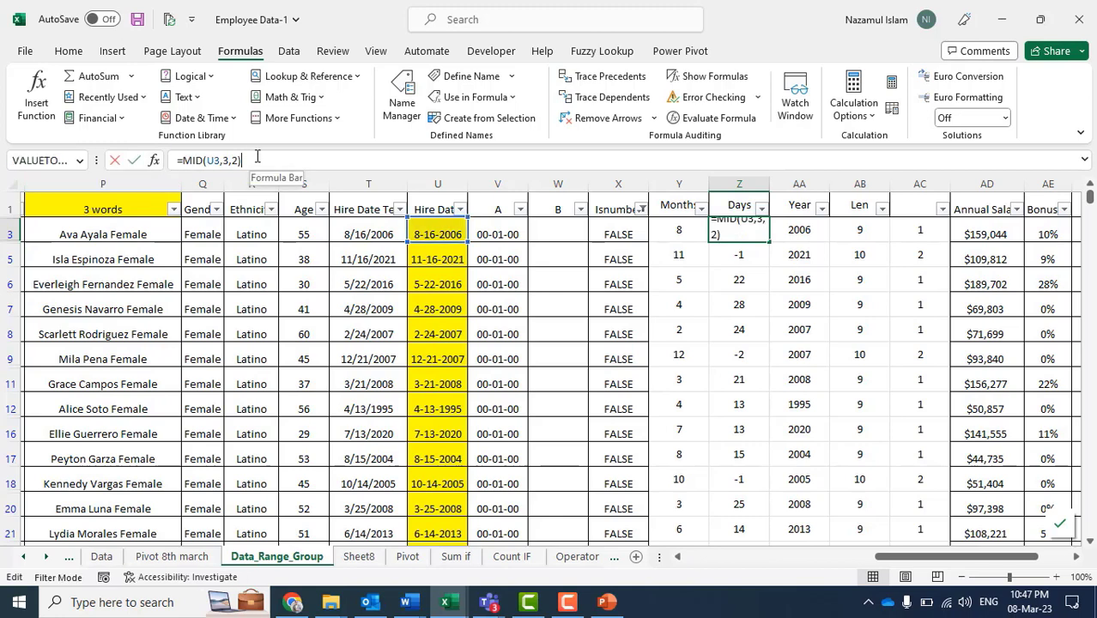
left_click(214, 161)
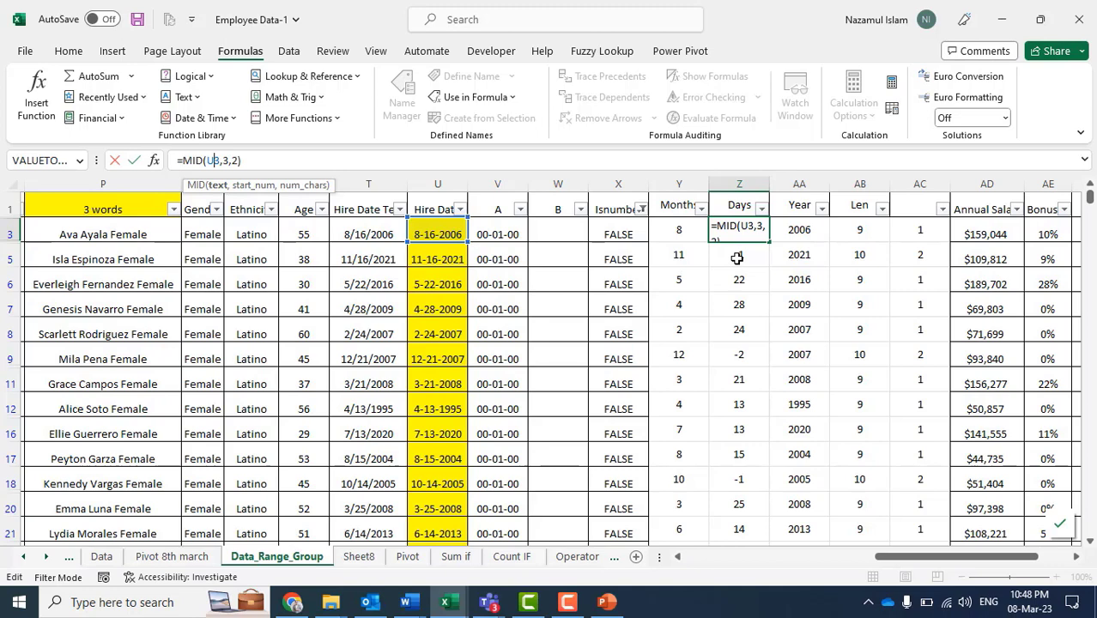
key("Return")
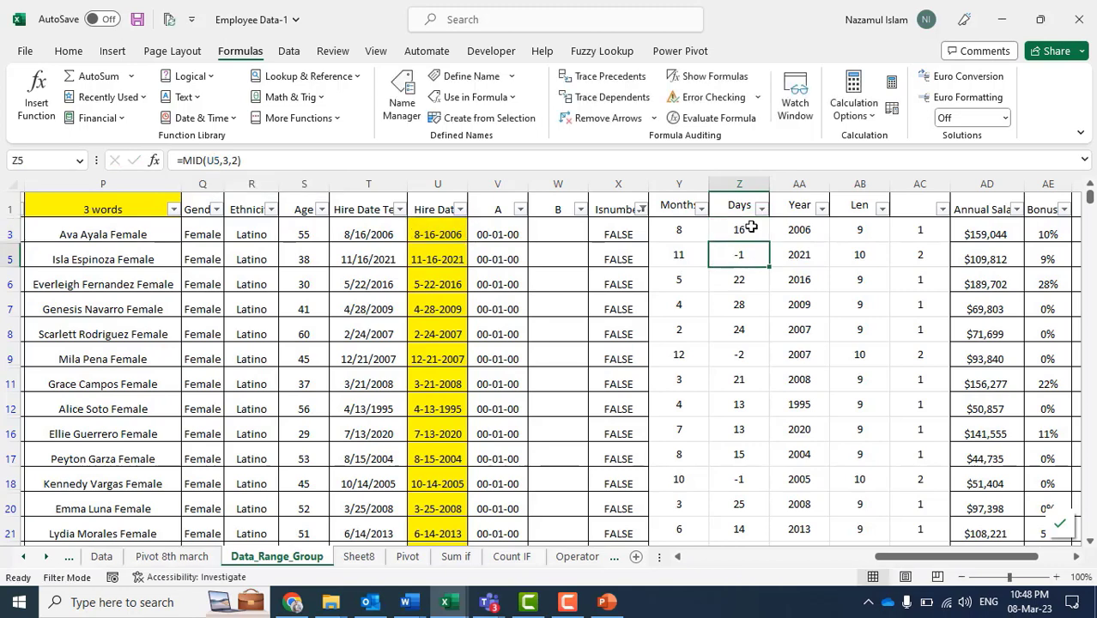
left_click(748, 228)
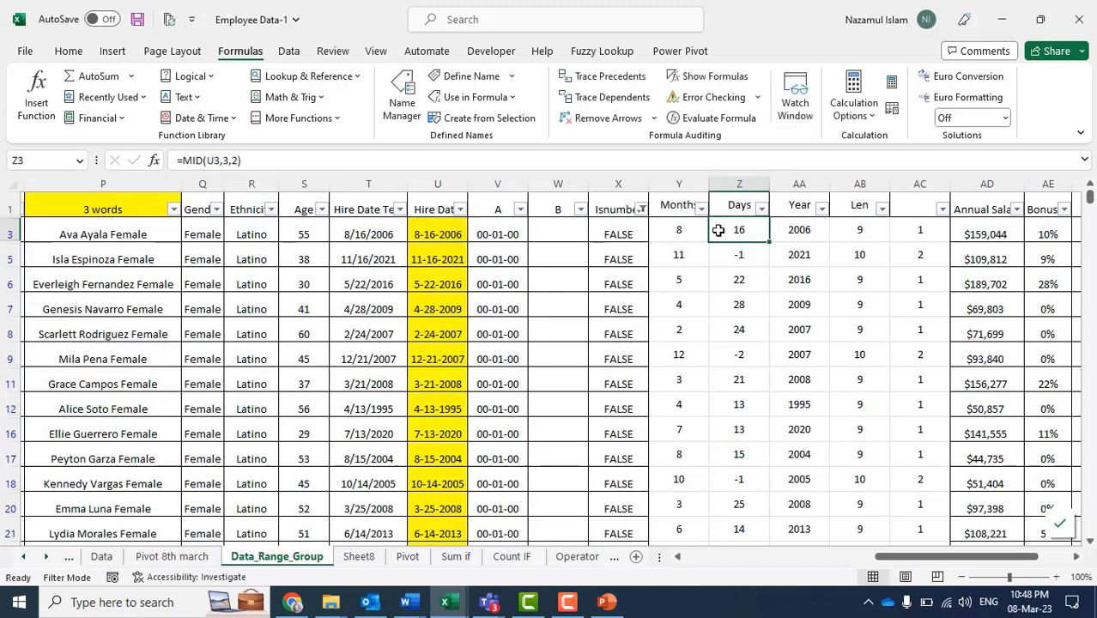
left_click(914, 231)
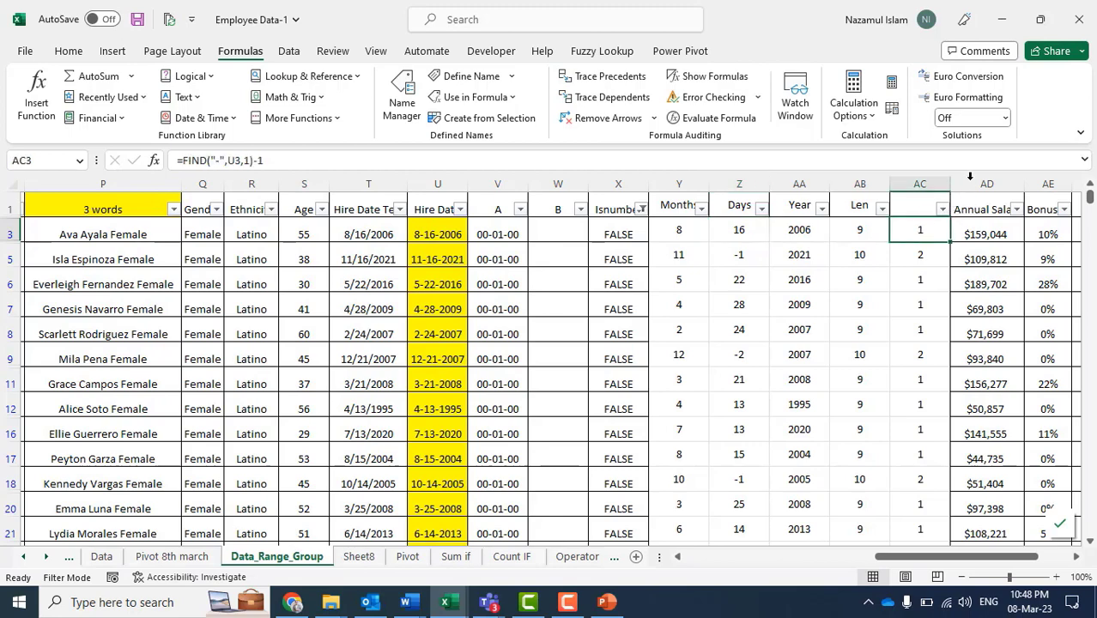
Insert a blank column before the Annual Salary column and go to its cell in row 3.
left_click(970, 176)
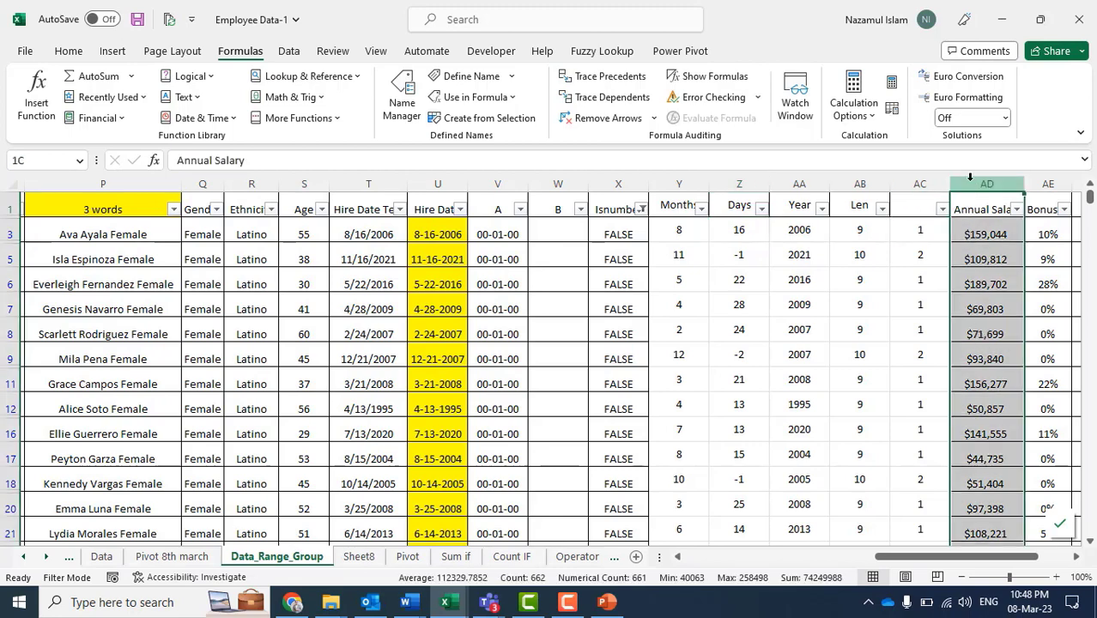
right_click(970, 178)
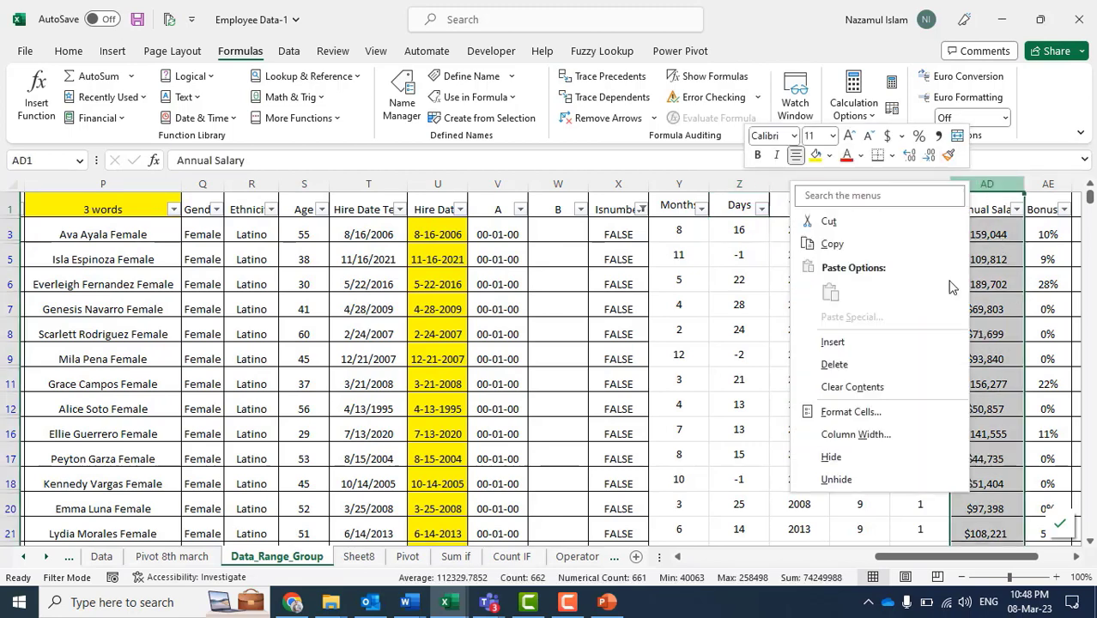
left_click(842, 344)
left_click(967, 232)
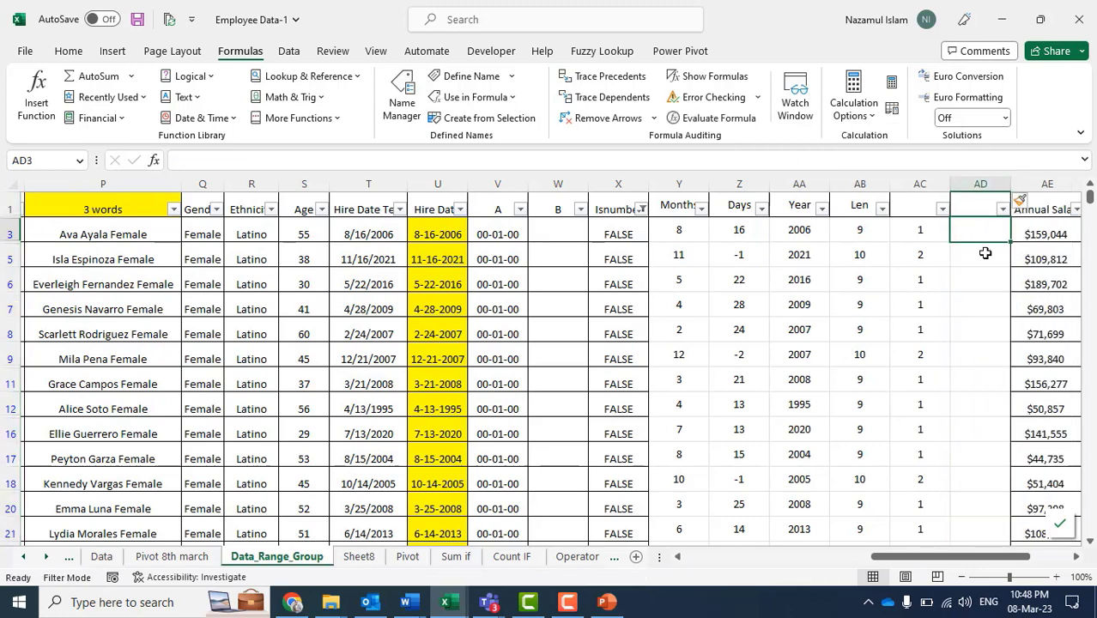
Start a FIND formula in cell AD3 of the new column.
type("=lef")
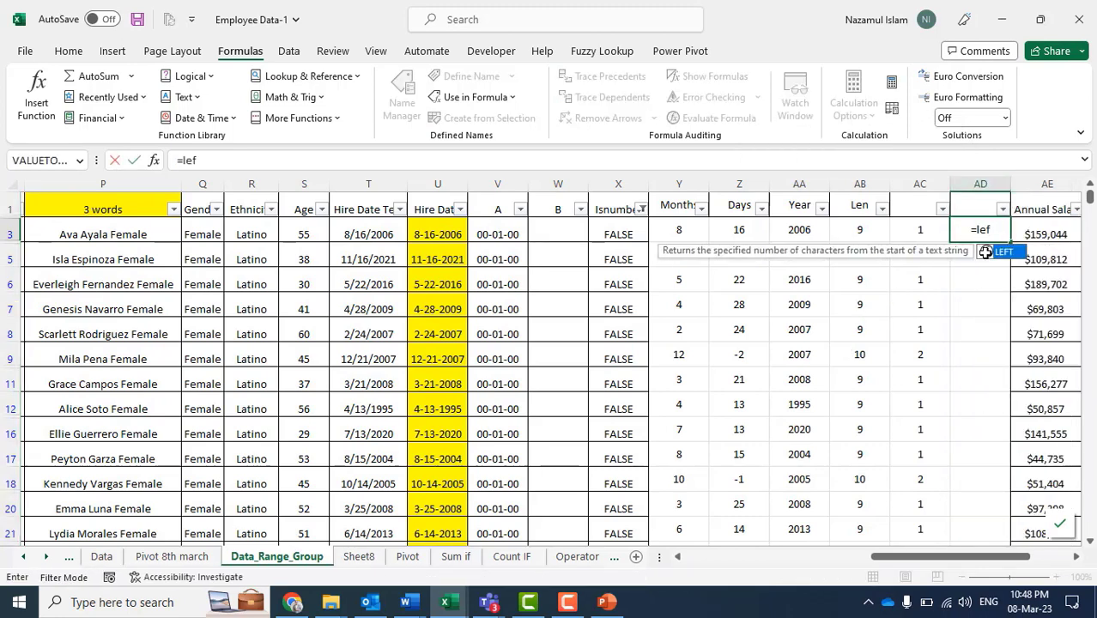
key("BackSpace")
key("BackSpace")
type("en")
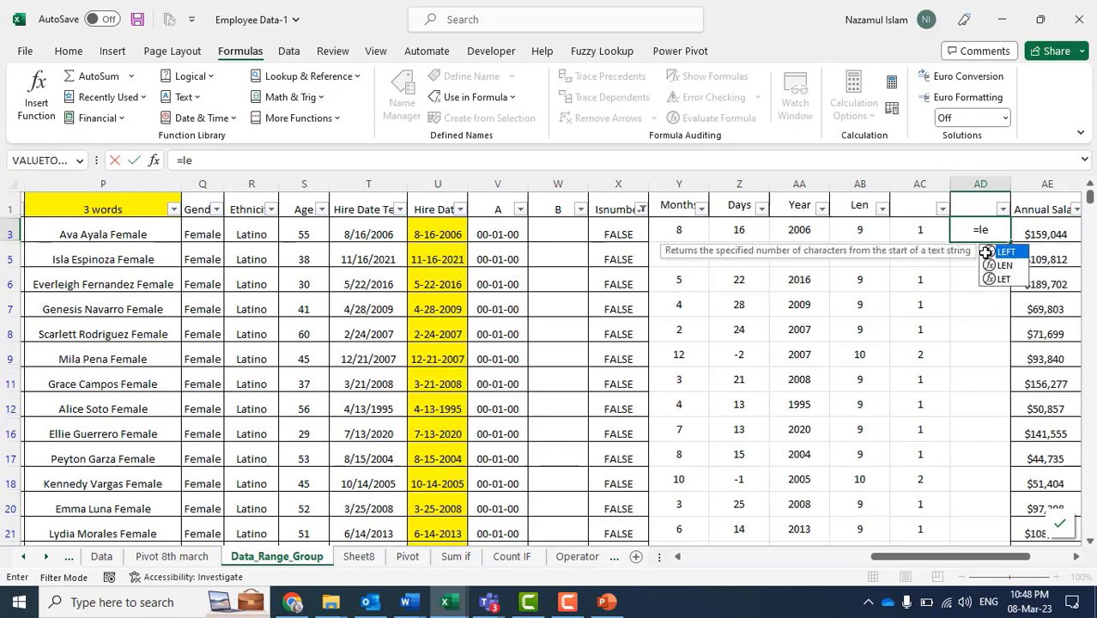
key("BackSpace")
key("BackSpace")
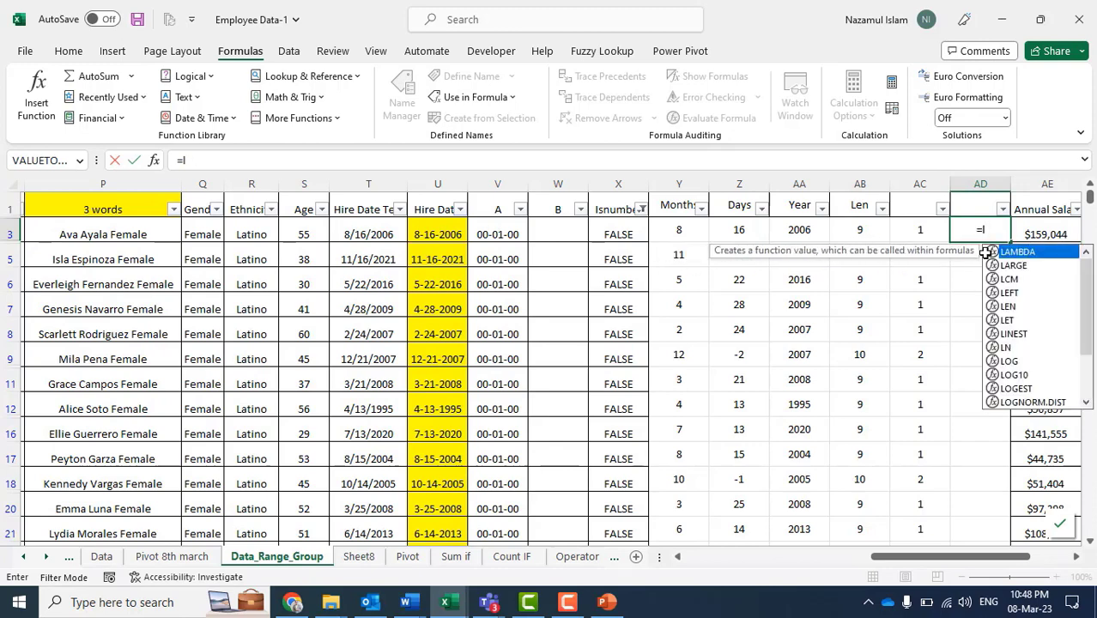
key("BackSpace")
type("find")
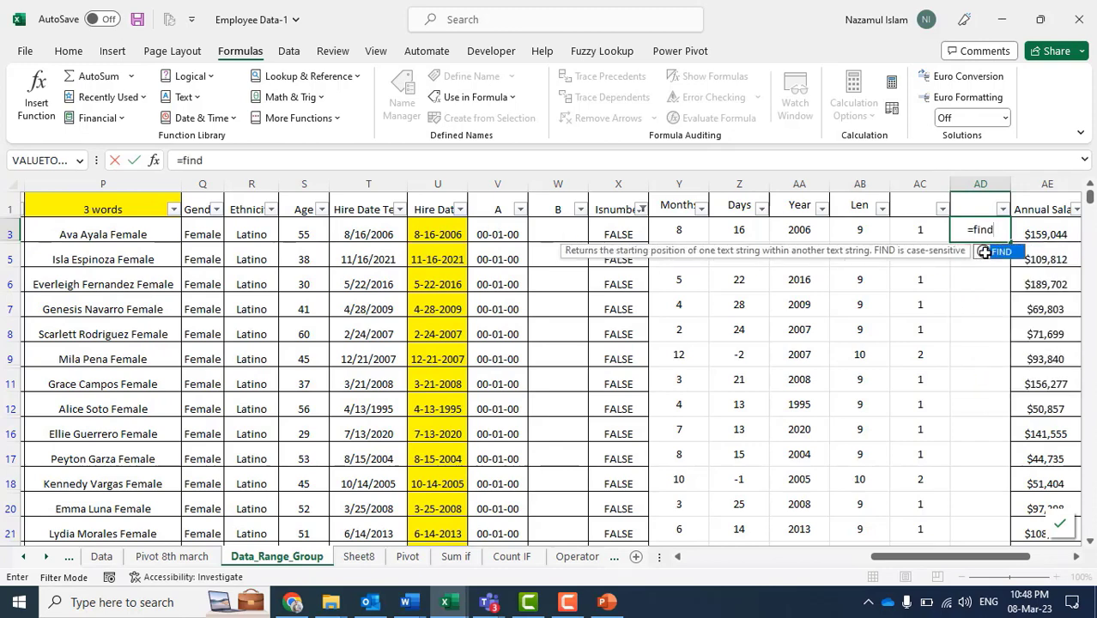
double_click(984, 252)
key("Left")
key("Left")
key("Left")
key("Left")
key("Left")
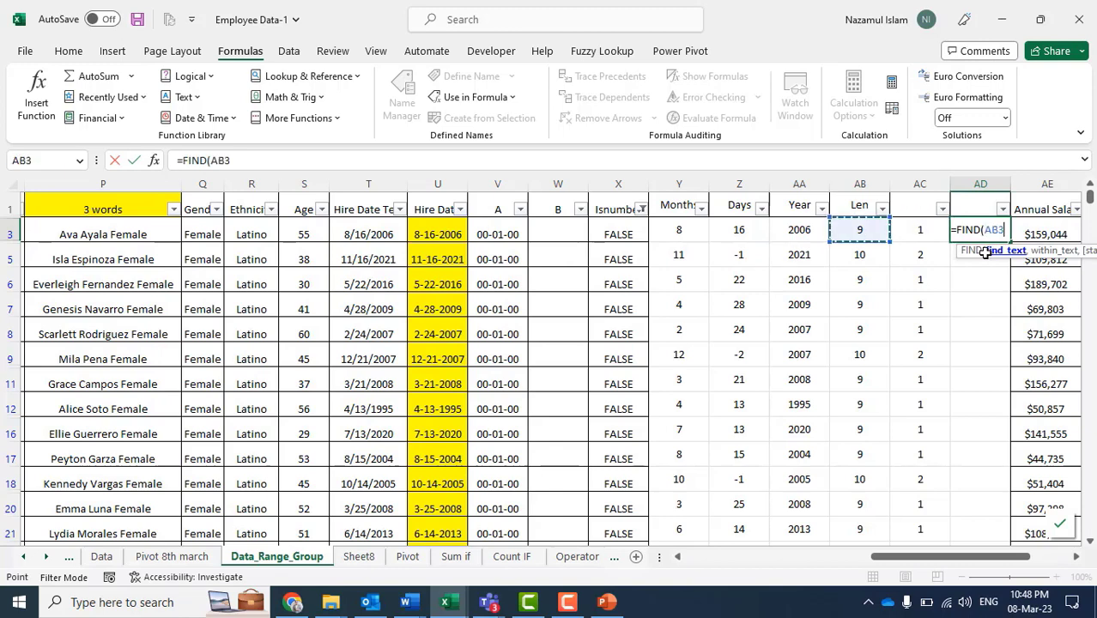
key("Left")
key("Left")
key("Left")
key("Left")
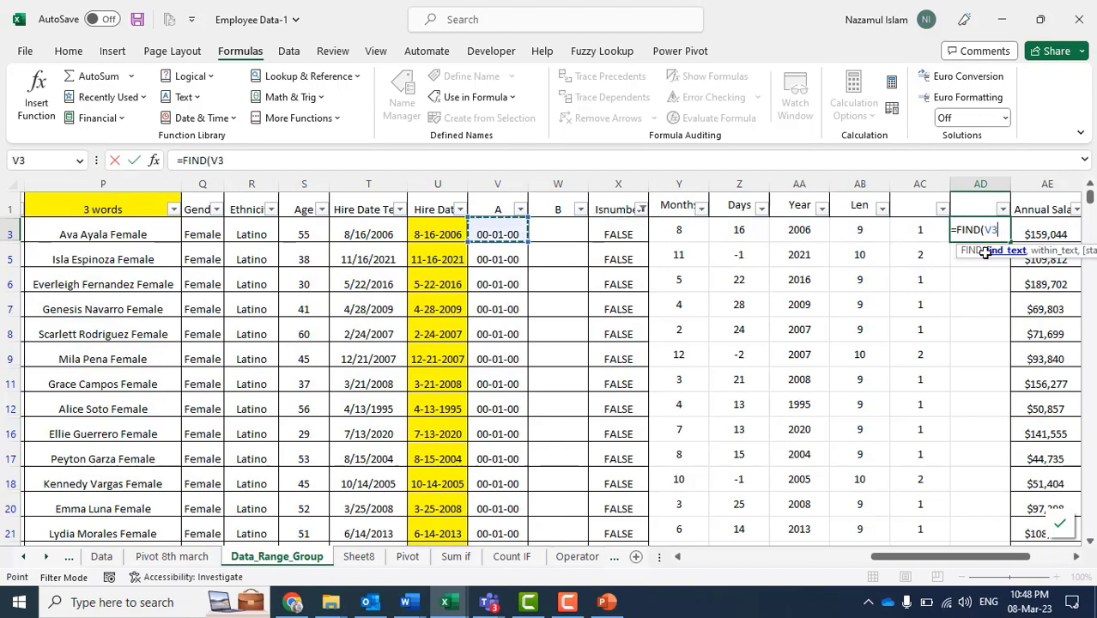
type(",")
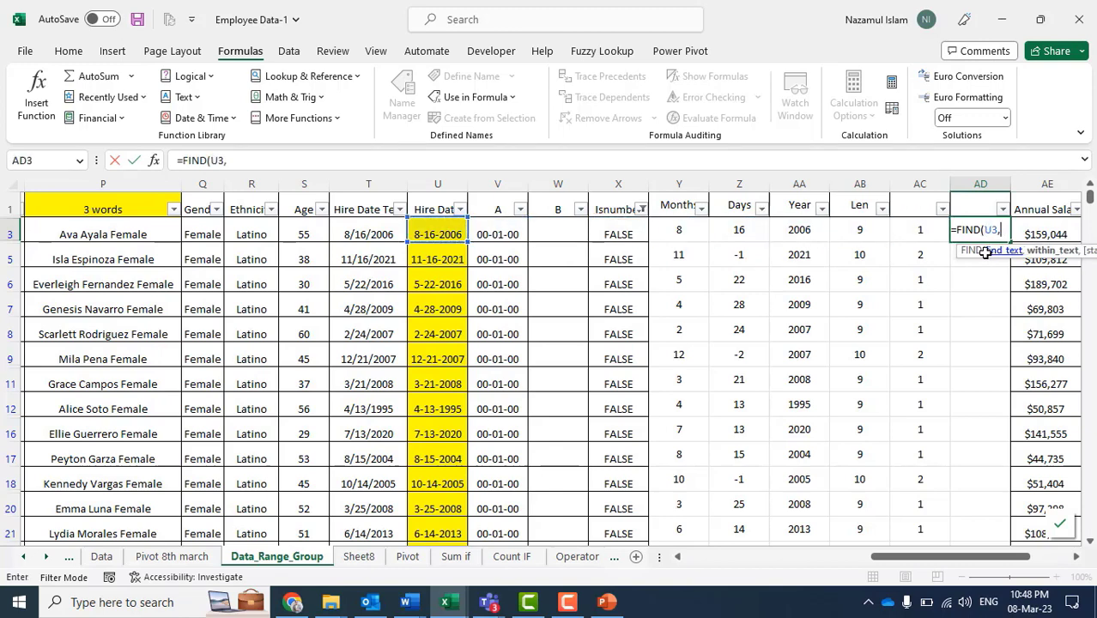
key("BackSpace")
key("BackSpace")
key("BackSpace")
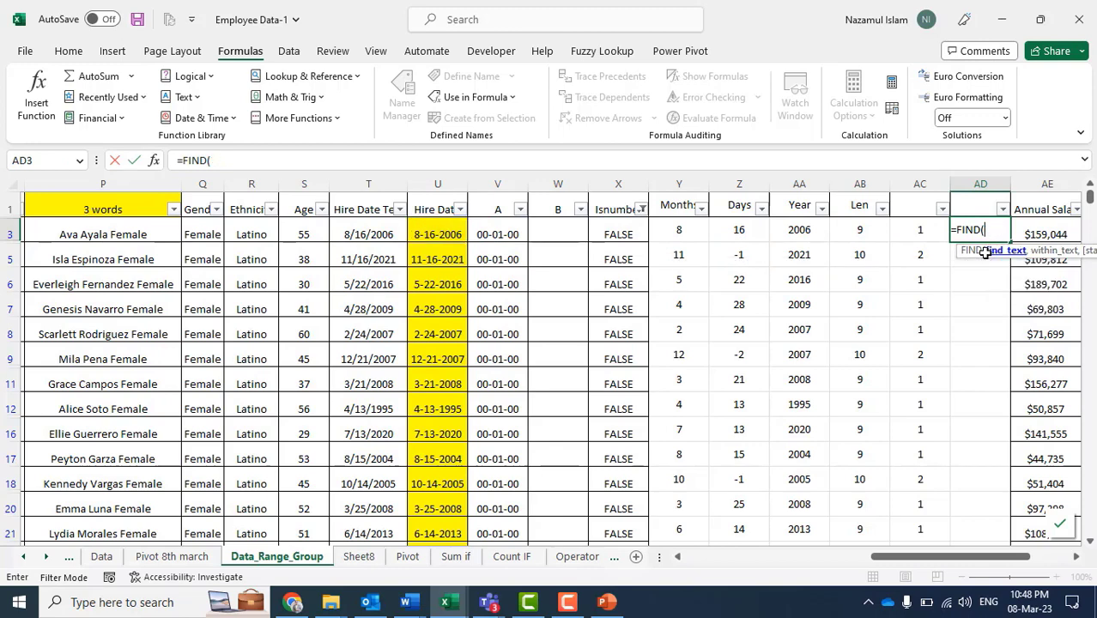
Complete the AD3 formula as =FIND("-",U3,1) to locate the first hyphen in the hire date.
type("\"-\",")
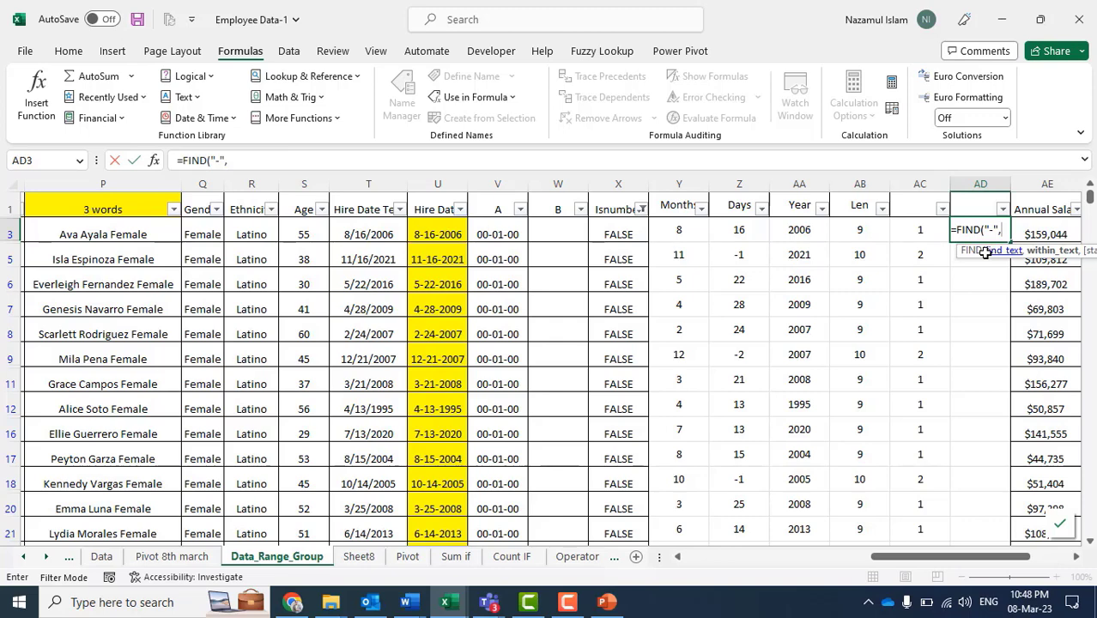
left_click(986, 252)
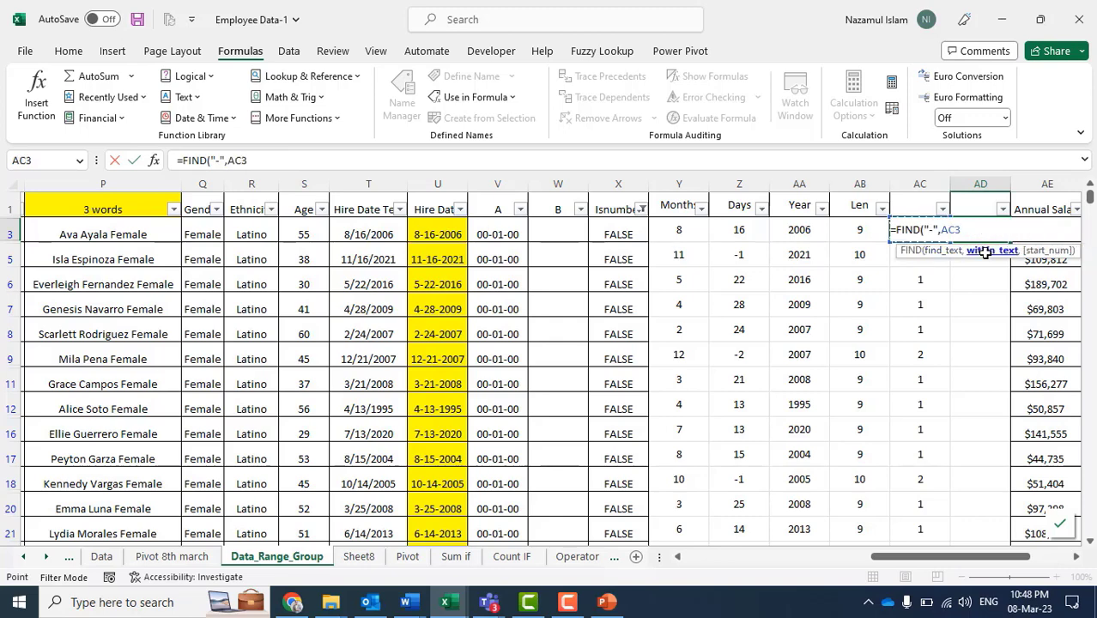
key("Left")
key("Left")
key("Left")
key("Left")
key("Left")
key("Left")
key("Left")
key("Left")
key("Left")
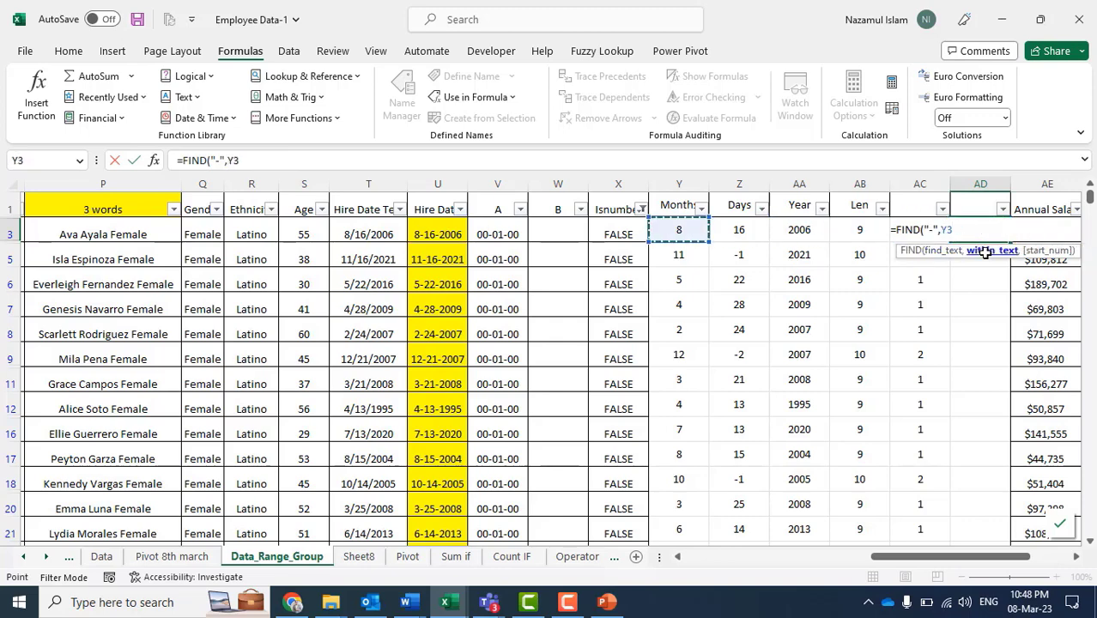
type(",")
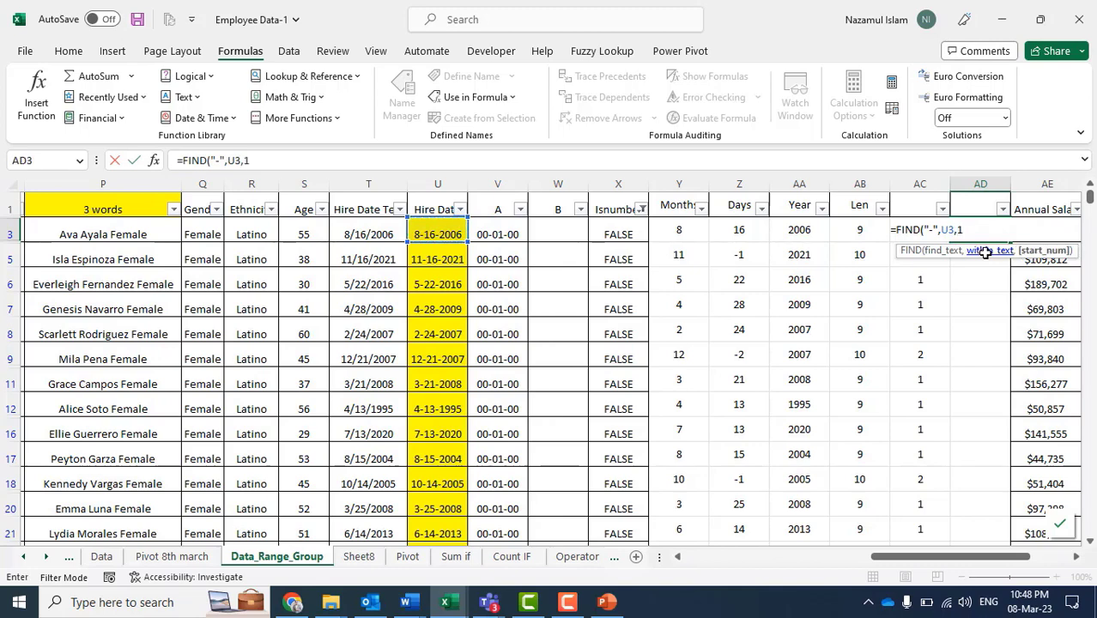
type("1)")
key("Return")
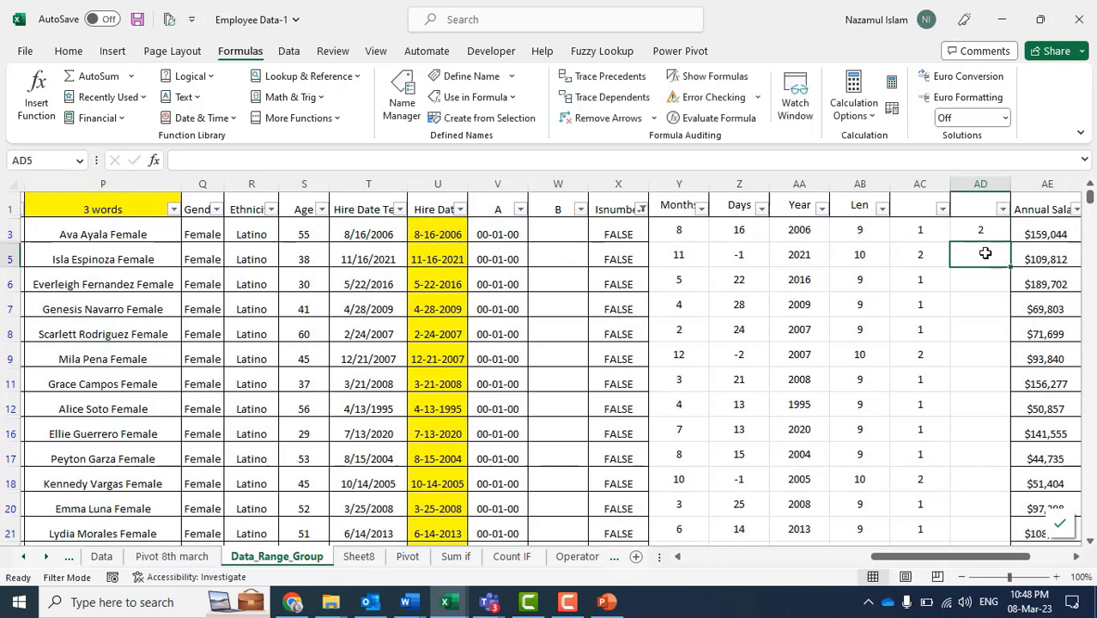
left_click(976, 229)
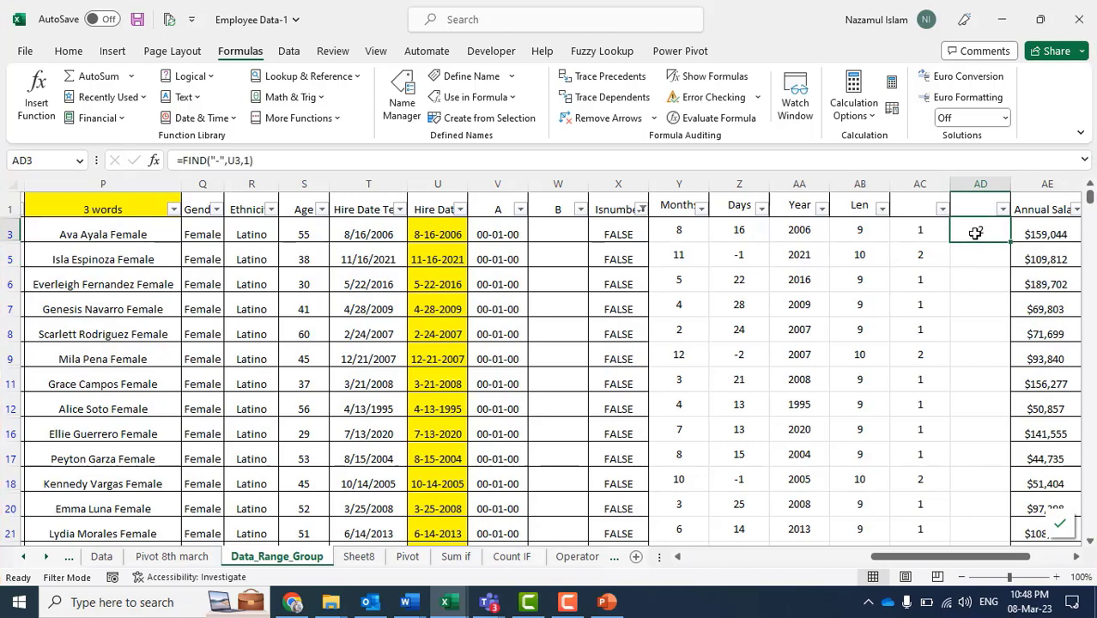
key("Left")
key("ctrl+Down")
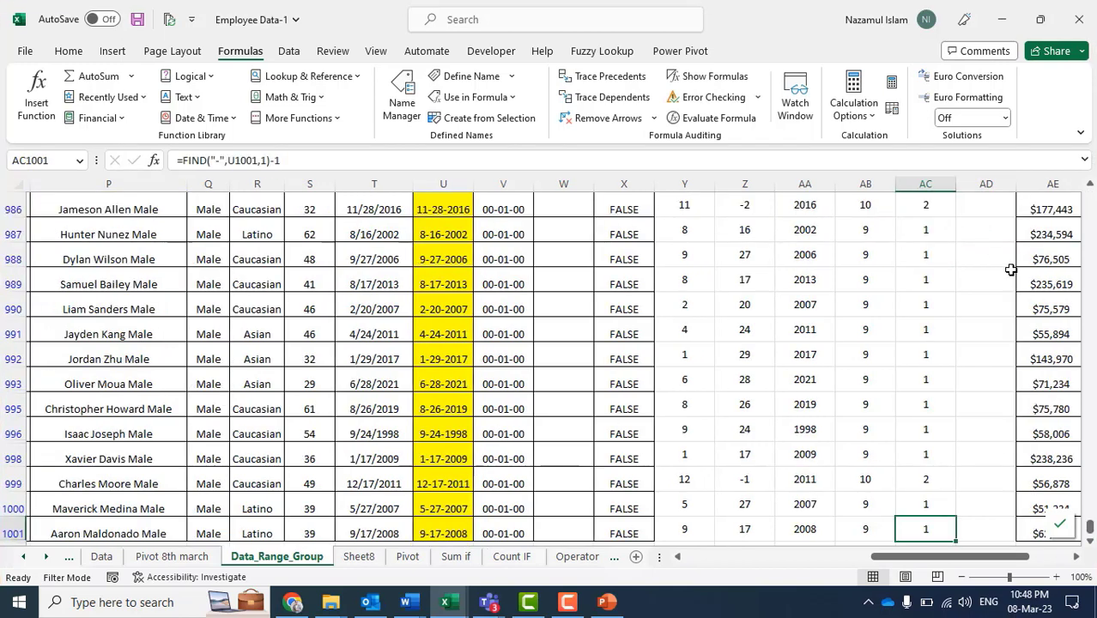
key("Right")
key("ctrl+shift+Up")
key("ctrl+shift+Down")
key("ctrl+Up")
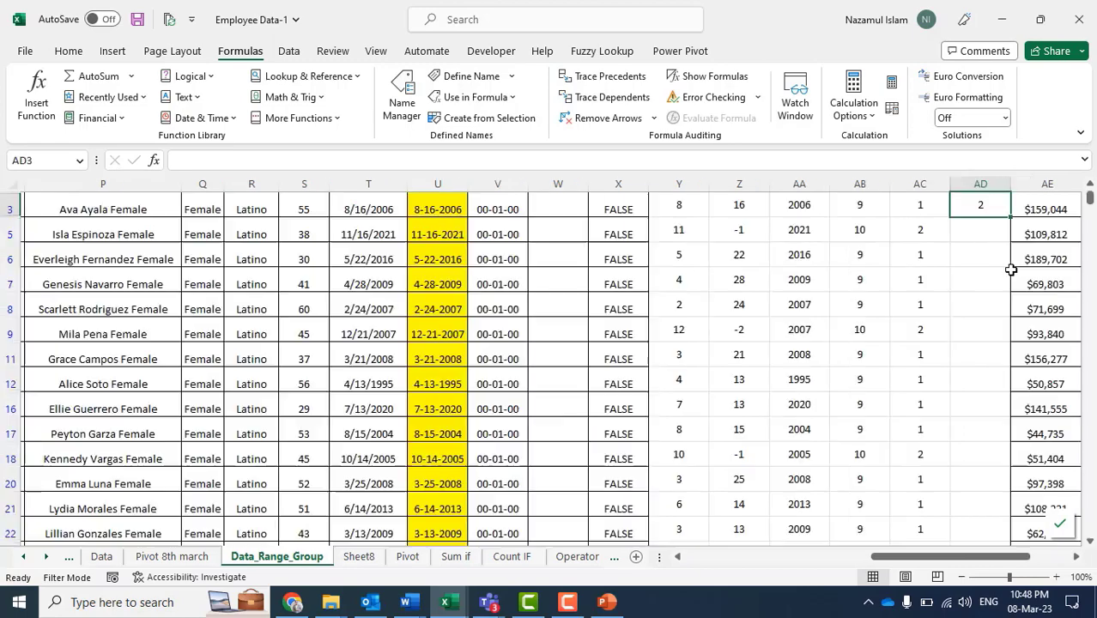
Fill the FIND formula from AD3 down column AD to row 1001 and return to AD3.
key("Left")
key("ctrl+Down")
key("Right")
key("ctrl+shift+Up")
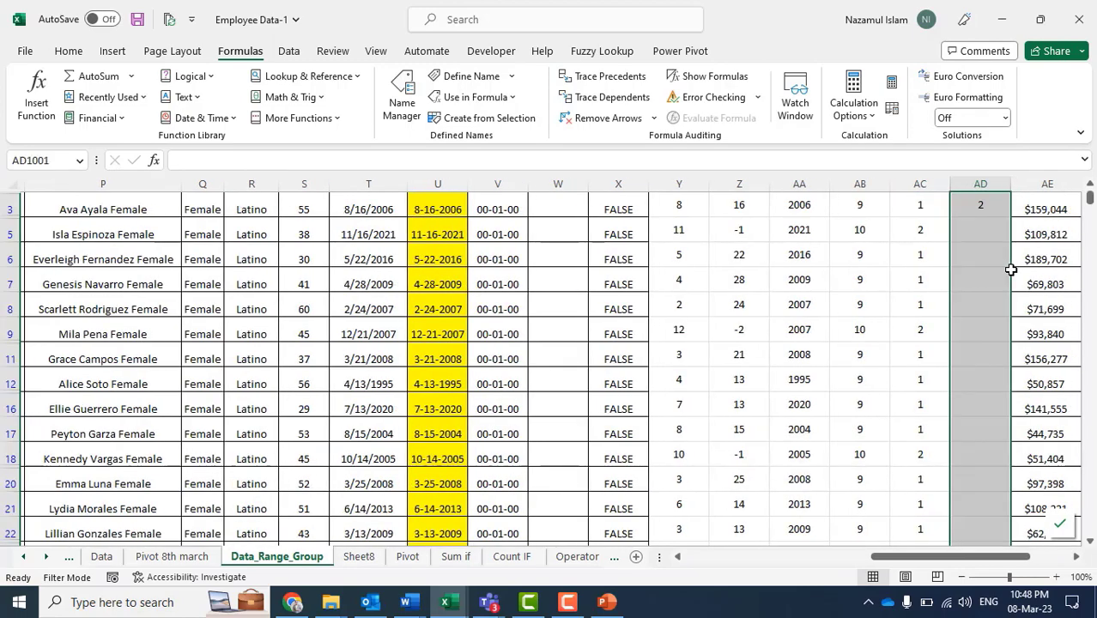
key("ctrl+d")
key("ctrl+Up")
scroll(1011, 270, "up", 1)
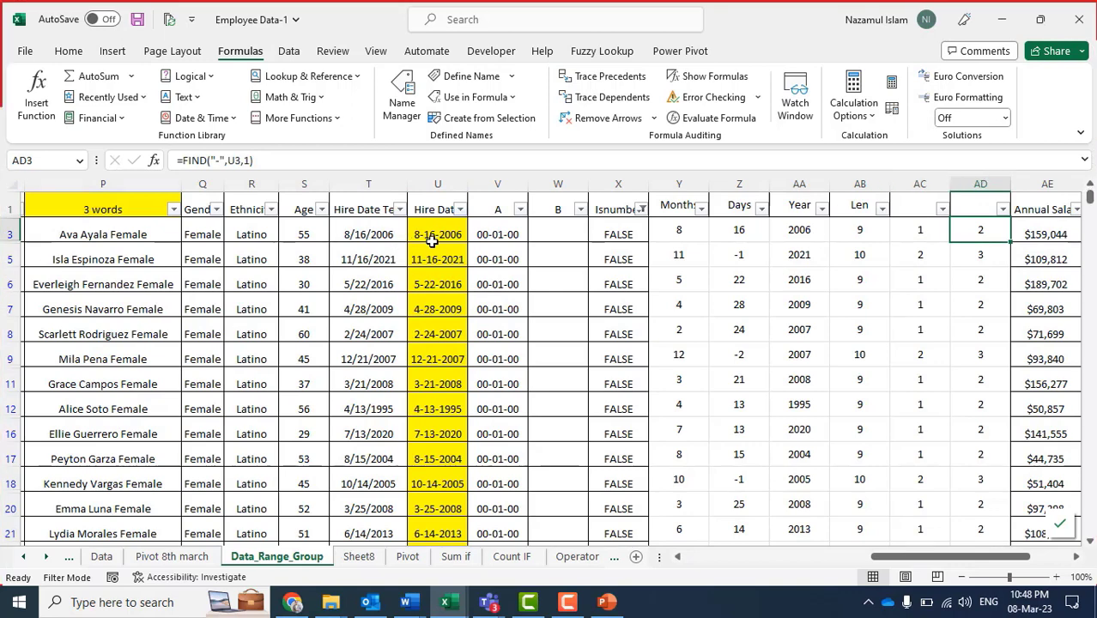
left_click(739, 230)
left_click(254, 158)
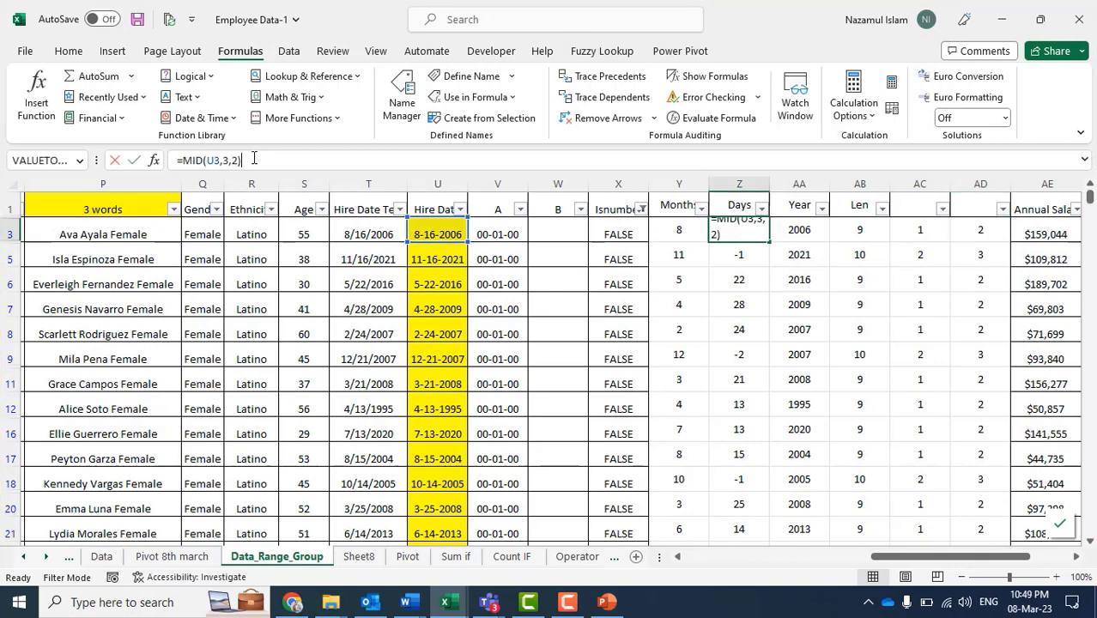
left_click(211, 162)
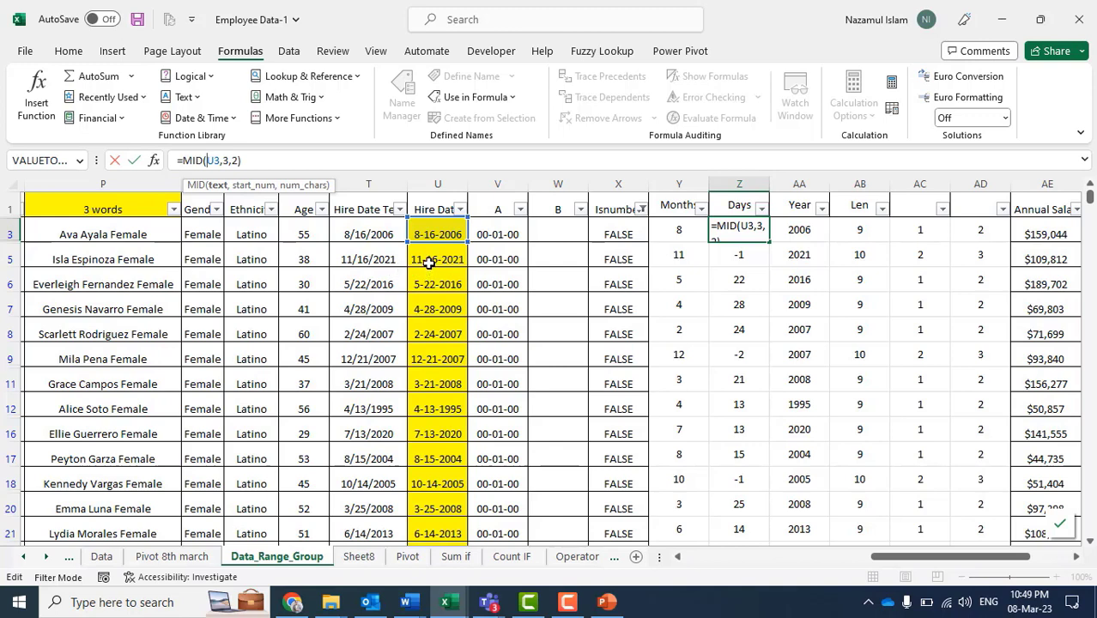
left_click(430, 262)
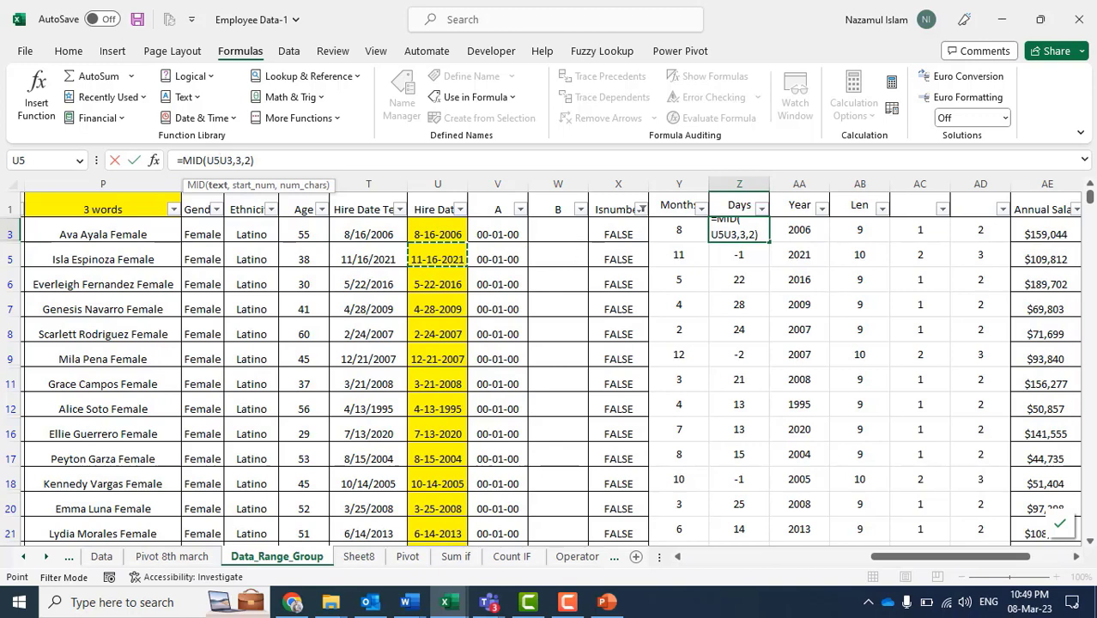
key("Escape")
Change the formula in AD3 to =FIND("-",U3,1)+1 so it points to the character after the first hyphen.
key("Right")
key("Right")
key("Right")
key("Right")
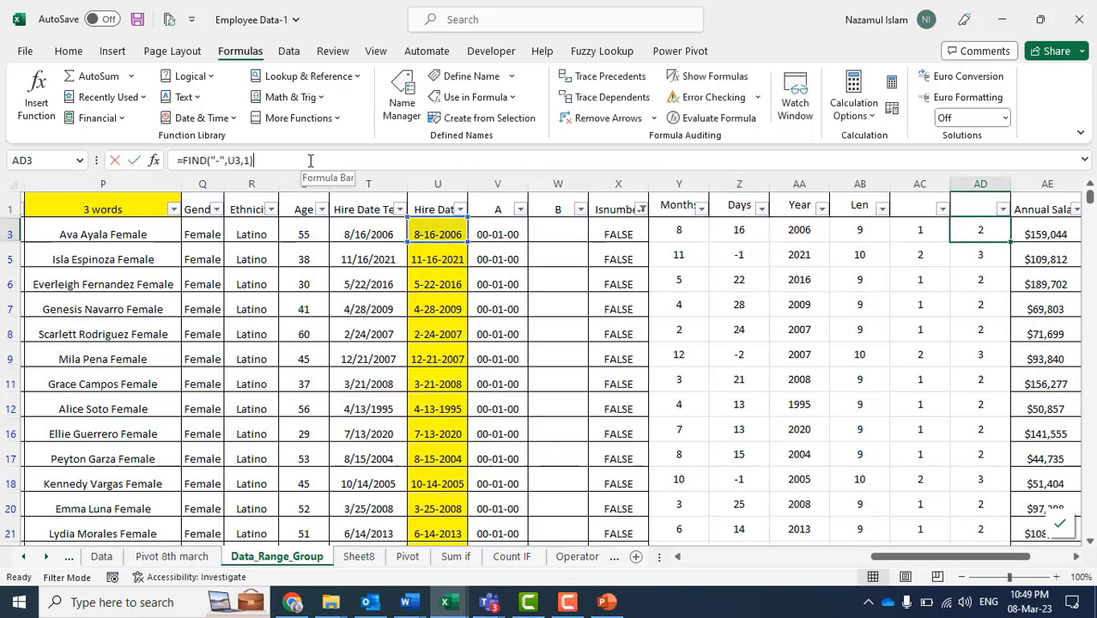
left_click(310, 160)
key("ctrl+Return")
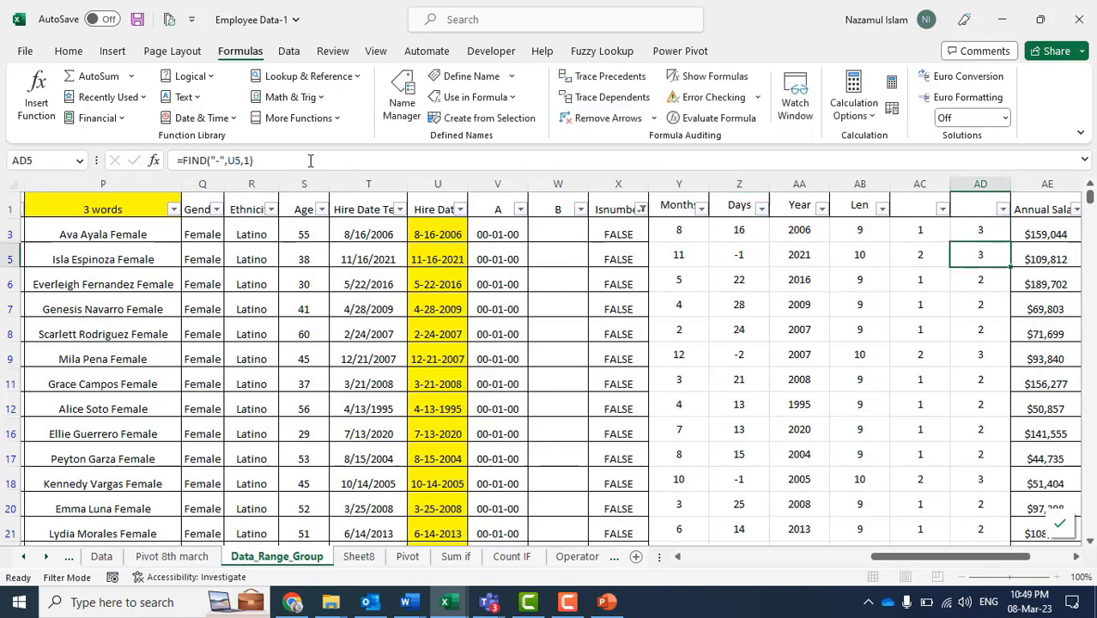
Fill the updated FIND formula from AD3 down column AD to row 1001.
key("ctrl+shift+Down")
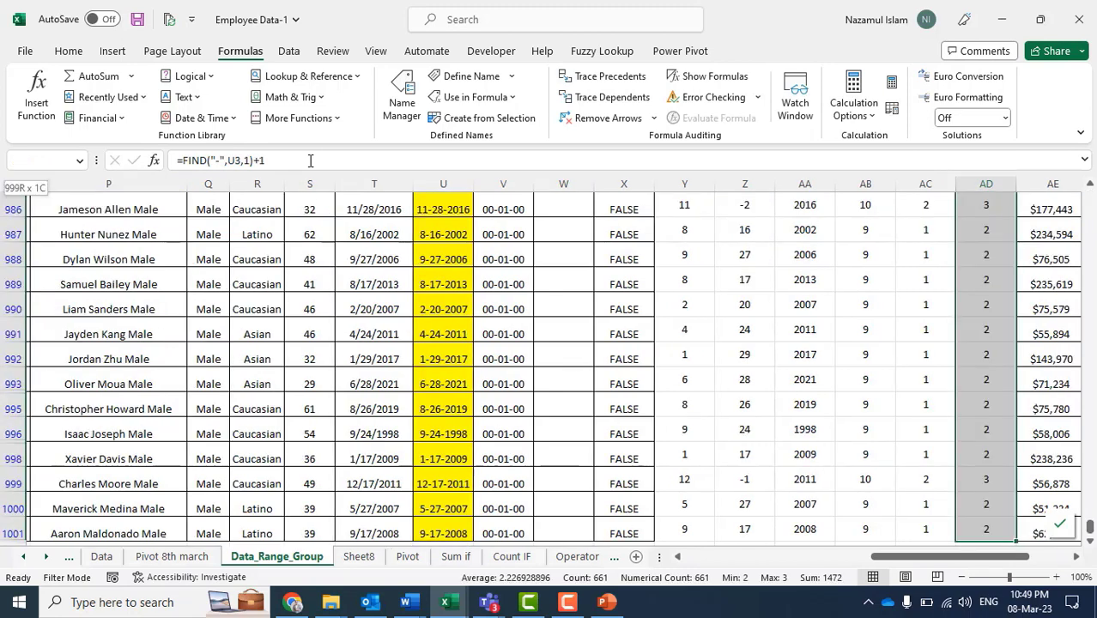
key("ctrl+d")
key("Down")
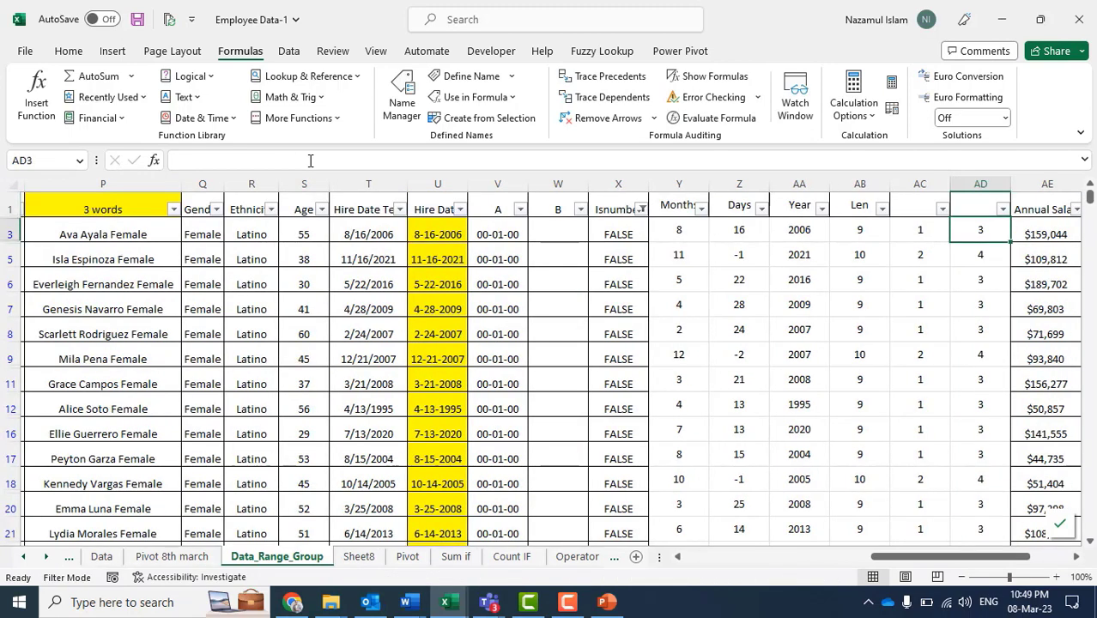
Replace the fixed start position in the Days formula in Z3 with AD3, making it =MID(U3,AD3,2).
left_click(754, 220)
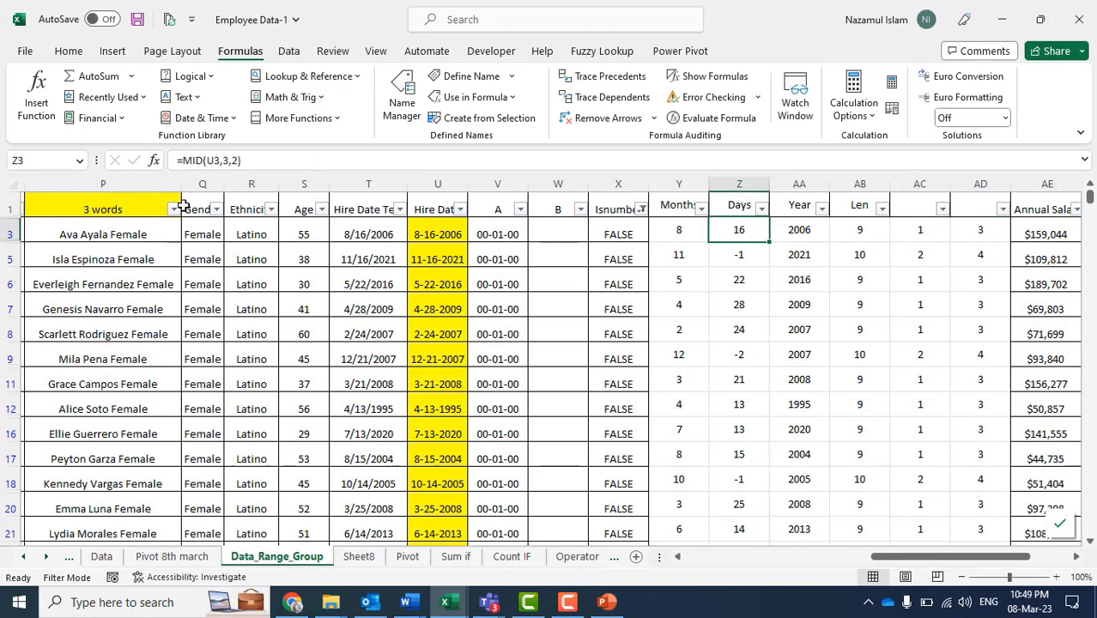
left_click(230, 160)
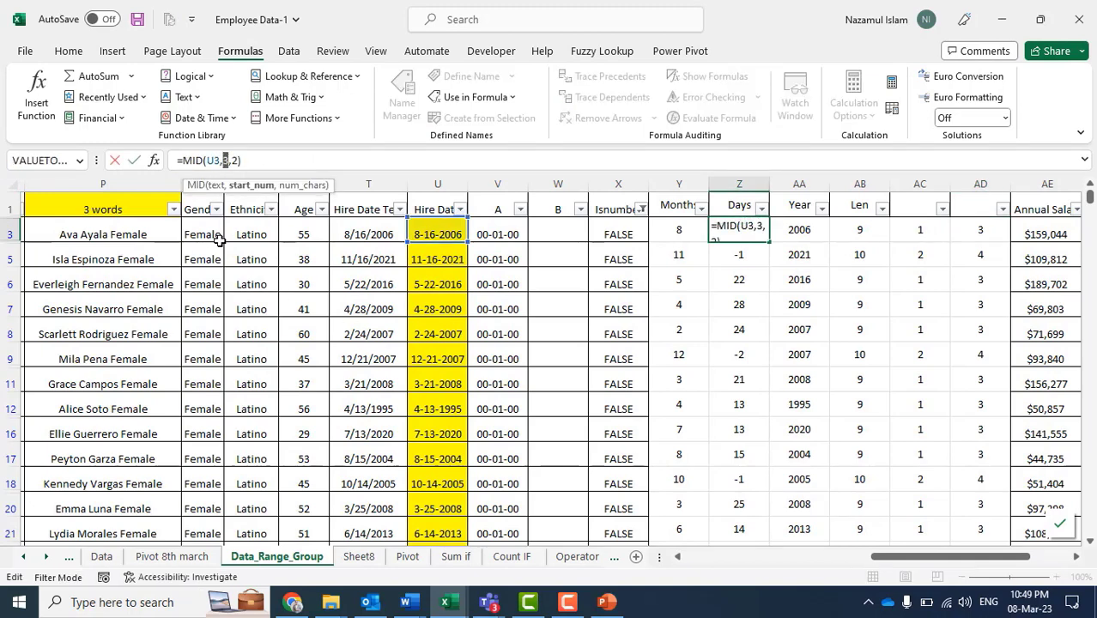
key("BackSpace")
left_click(981, 230)
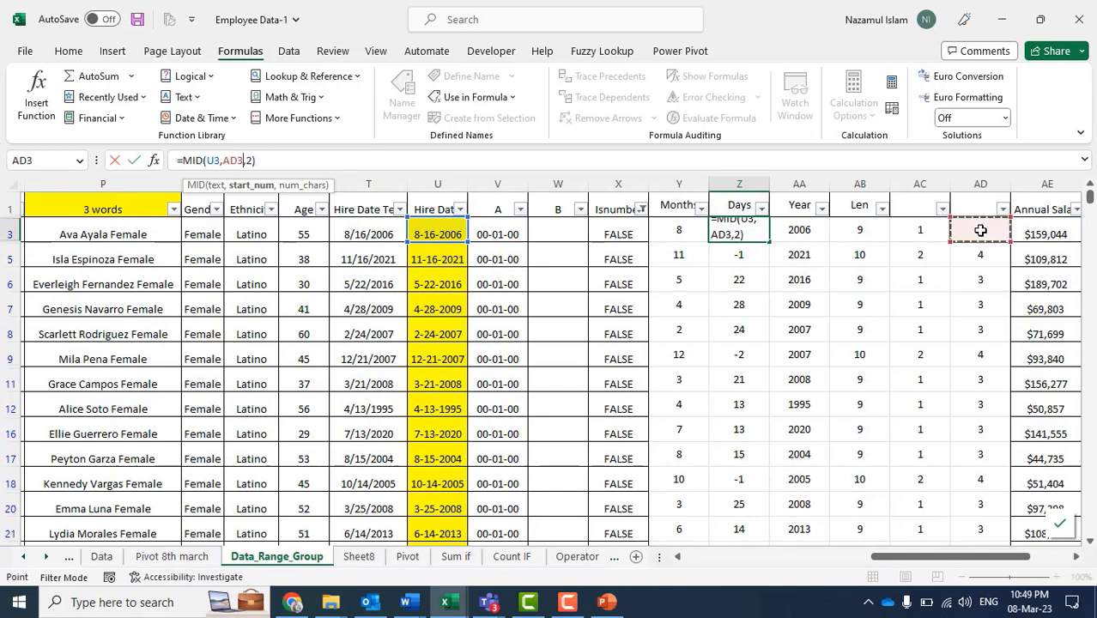
key("Return")
key("Up")
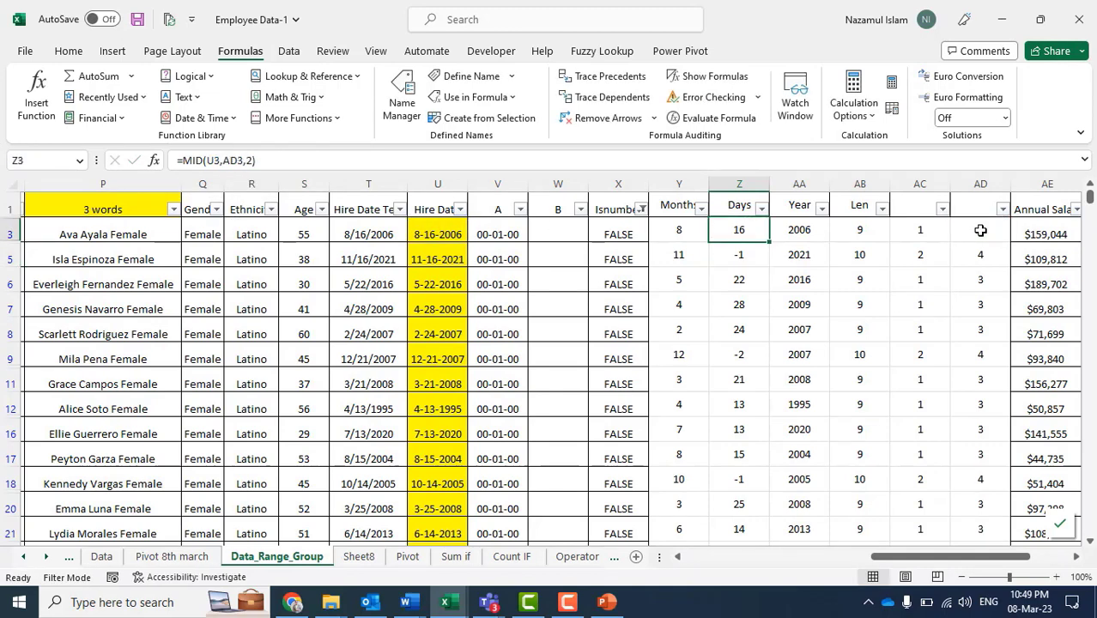
Fill the revised MID formula from Z3 down the Days column to row 1001.
key("Right")
key("Left")
key("ctrl+shift+Down")
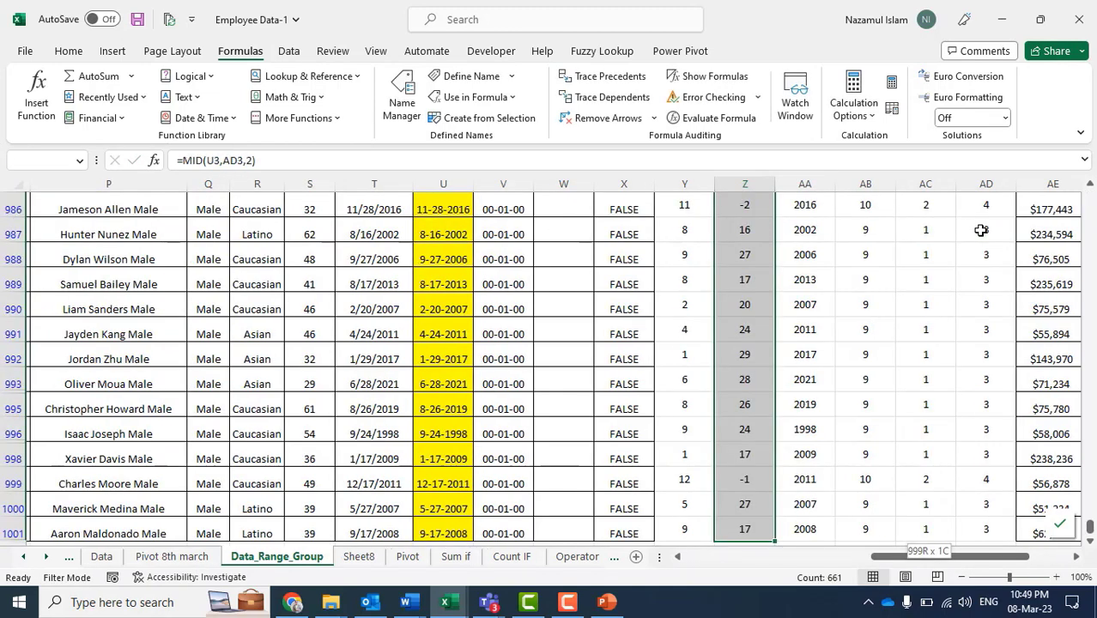
key("ctrl+Up")
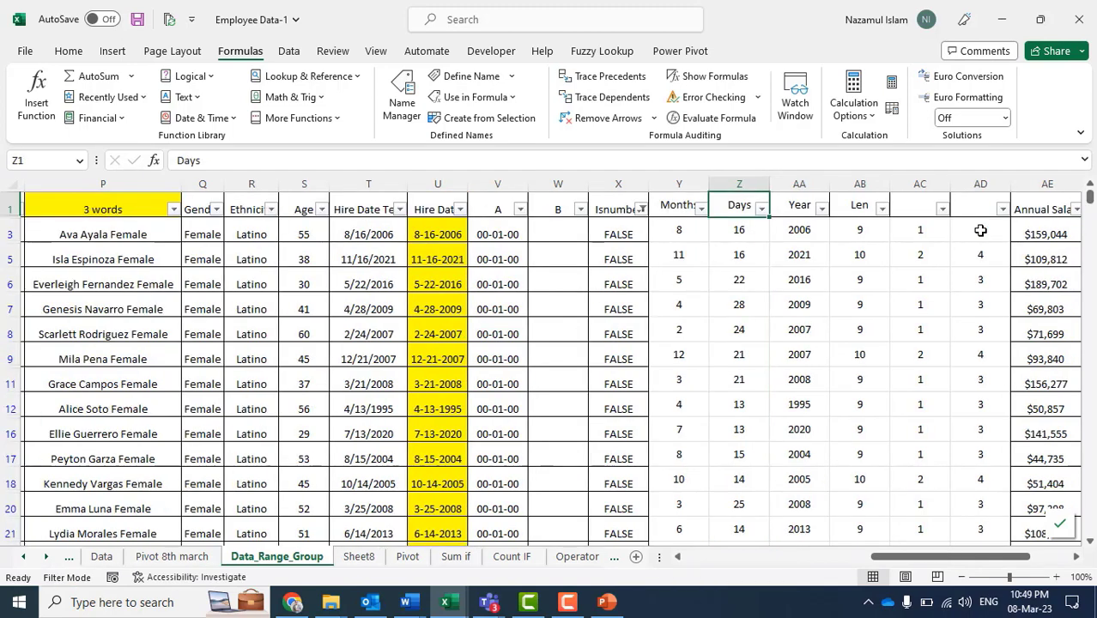
Check the formulas and extracted values in the Days and Year columns against the hire dates.
key("Down")
key("Down")
key("Down")
key("Down")
key("Down")
key("Down")
key("Up")
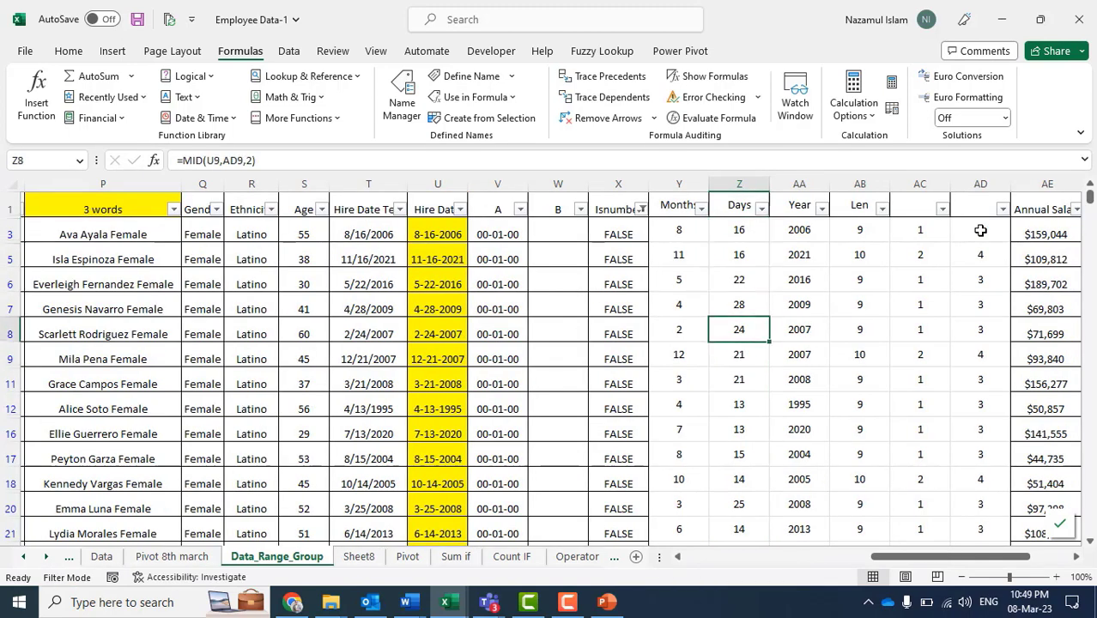
key("Up")
key("ctrl+Up")
key("Down")
key("Right")
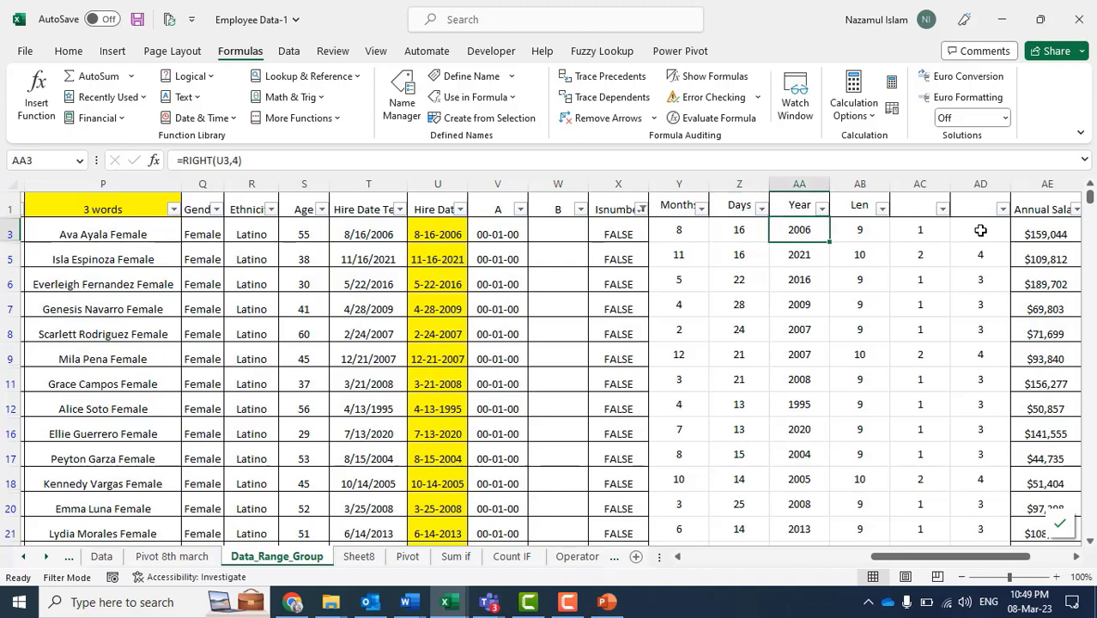
key("ctrl+Down")
key("ctrl+Up")
key("Up")
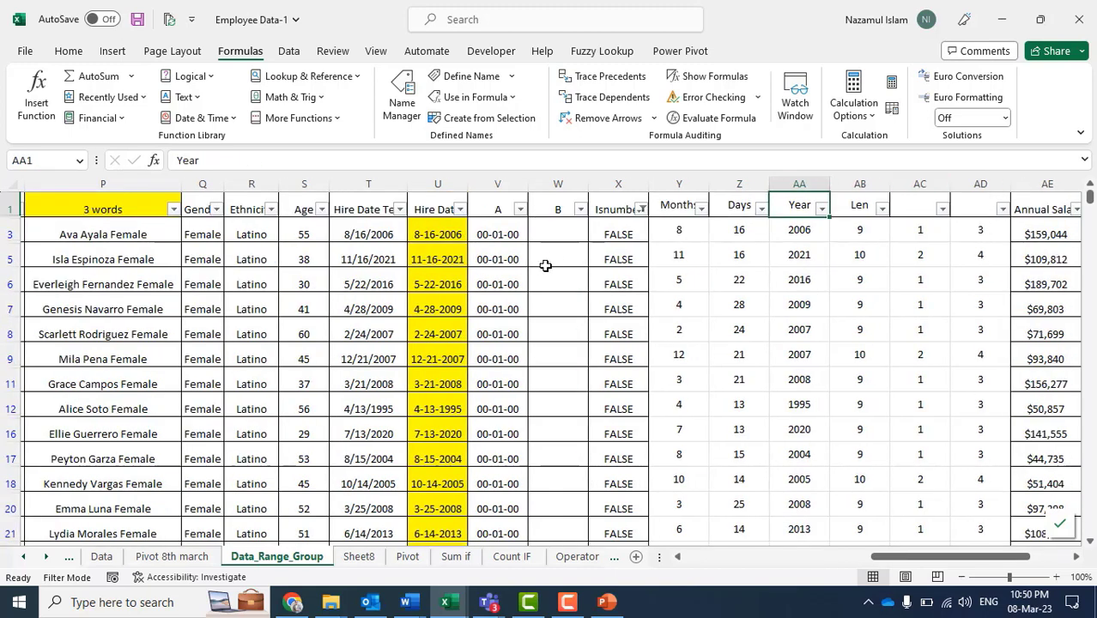
Clear the leftover entries in column W under the B header from row 3 down and return to W3.
left_click(557, 229)
key("ctrl+Down")
key("ctrl+Down")
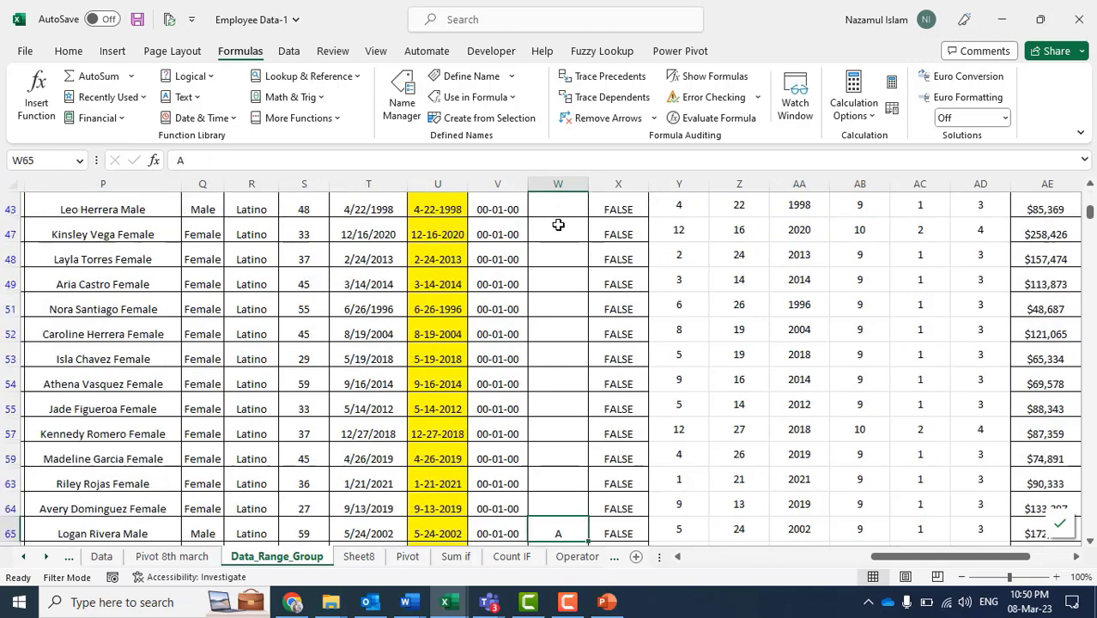
key("ctrl+Down")
key("ctrl+Up")
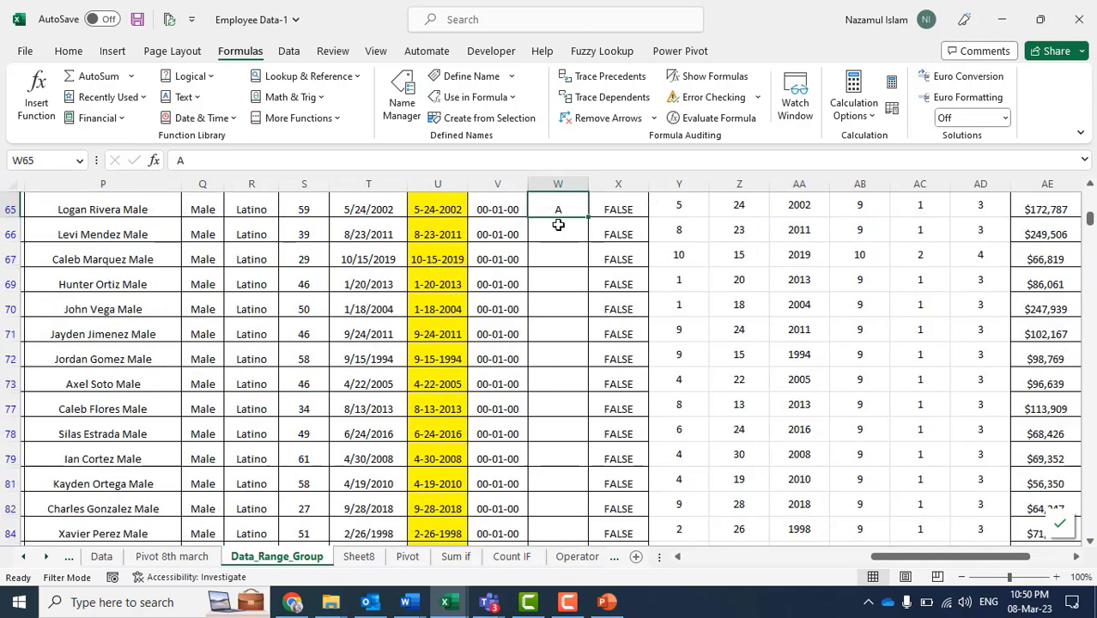
key("Left")
key("Up")
key("ctrl+Up")
key("Right")
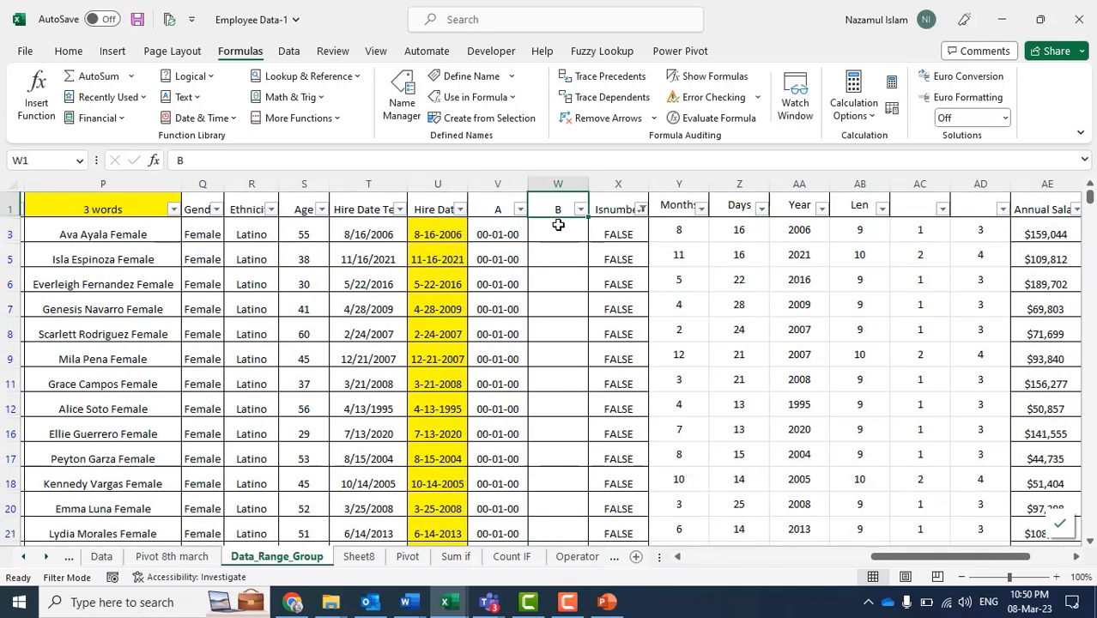
key("Down")
key("Down")
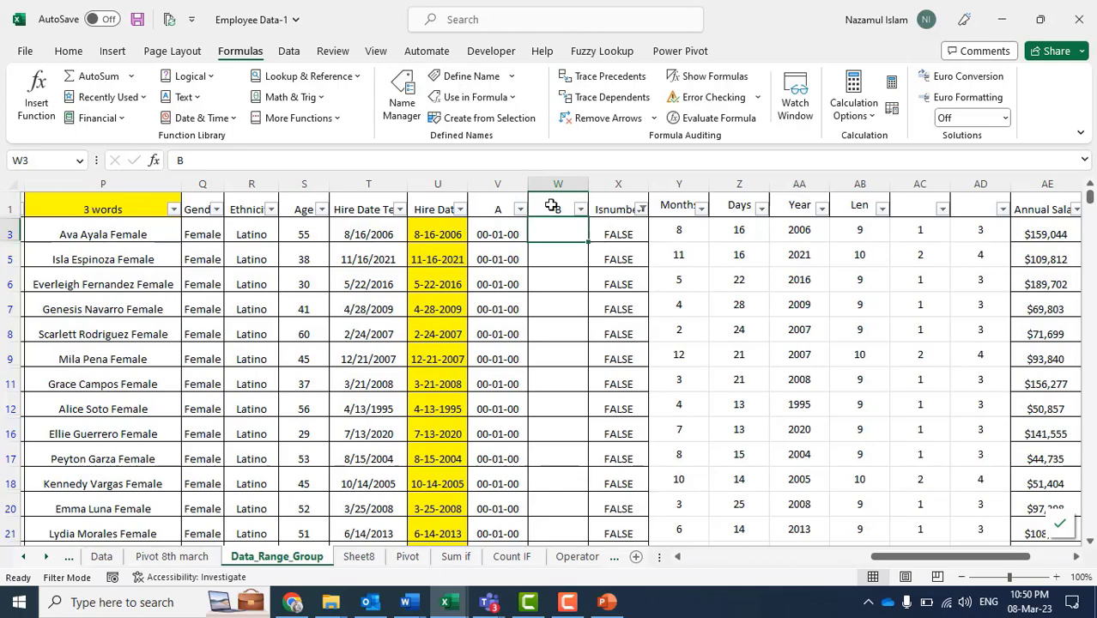
key("ctrl+shift+Down")
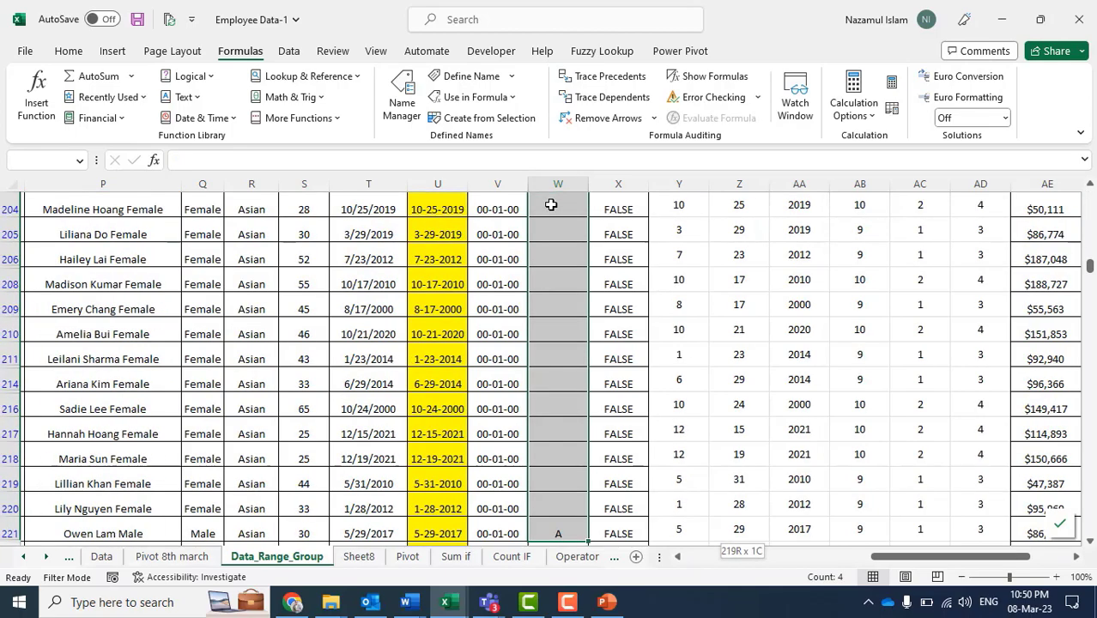
key("ctrl+shift+Down")
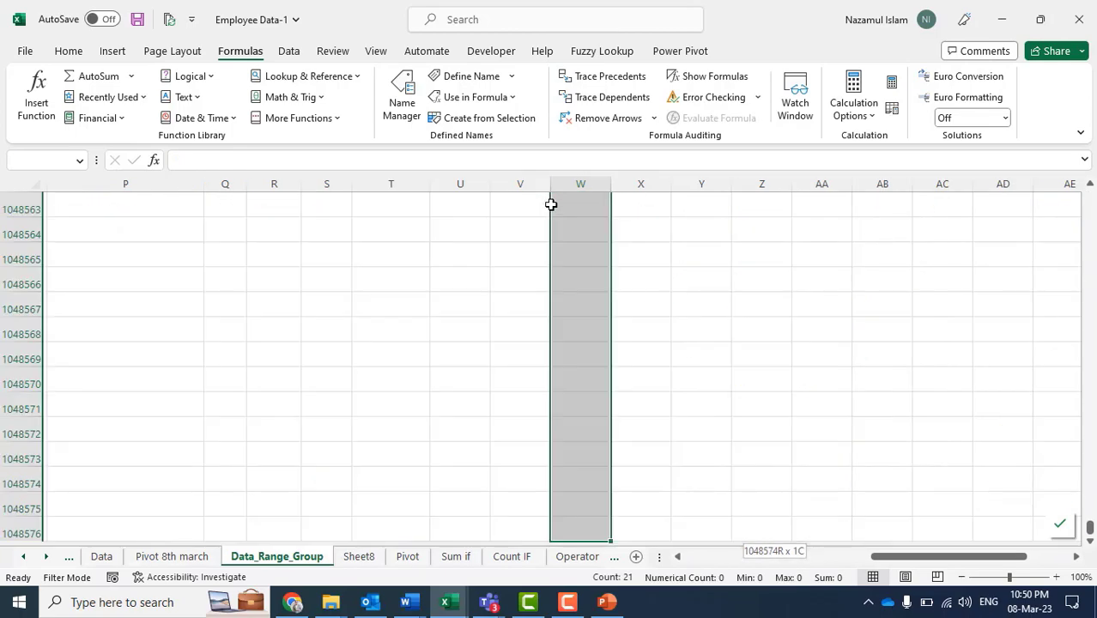
key("shift+BackSpace")
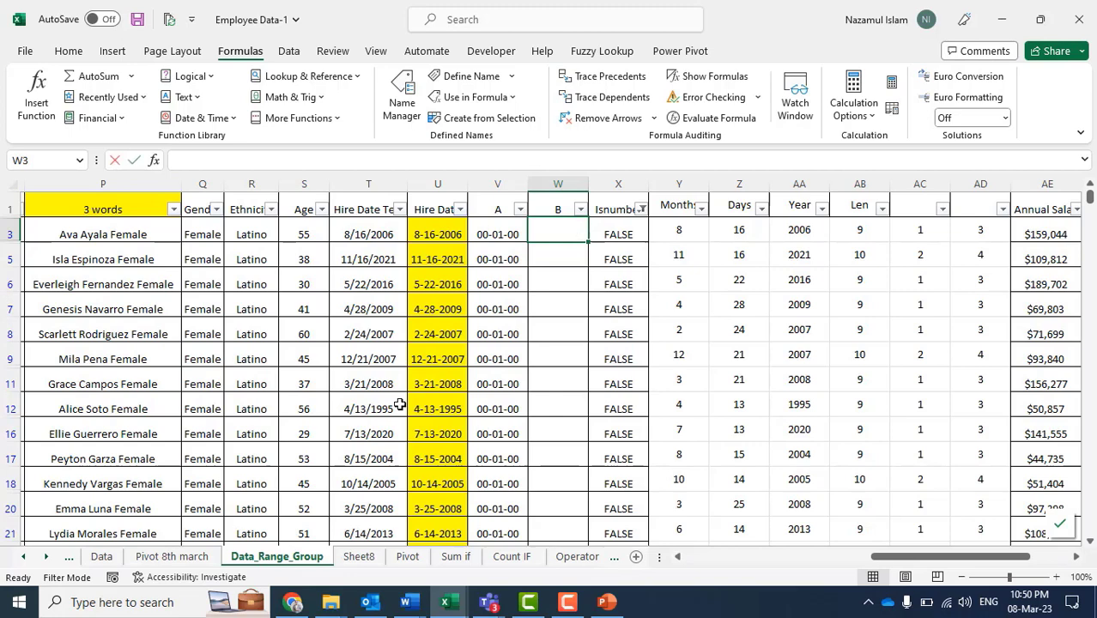
Enter =DATE(AA3,Y3,Z3) in W3 to build a real date from the year, month and day cells.
type("=")
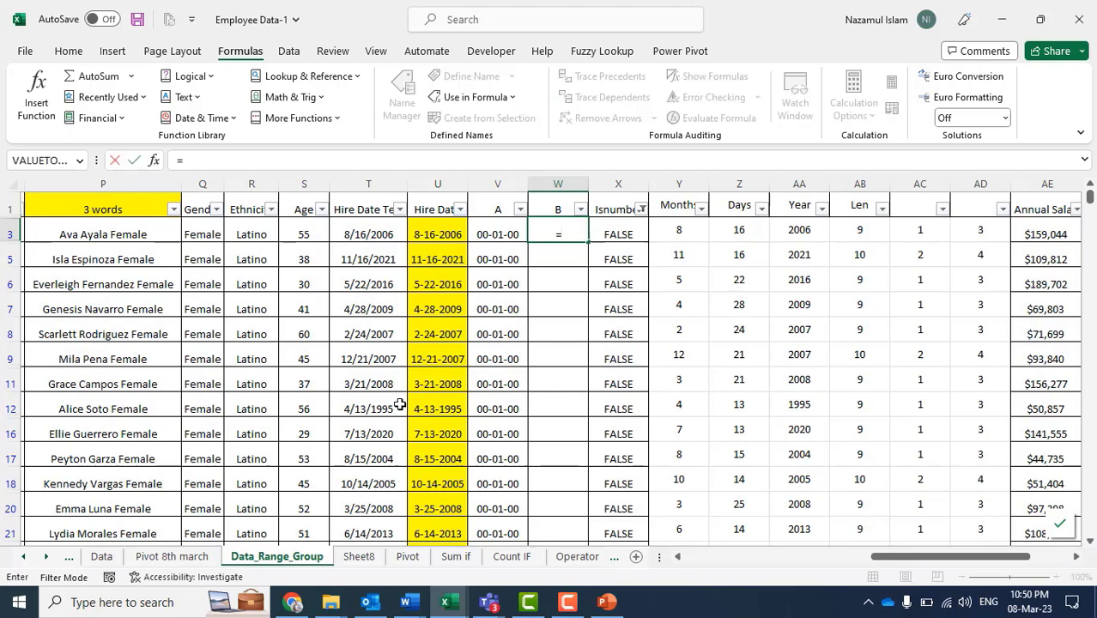
type("da")
key("Down")
key("Down")
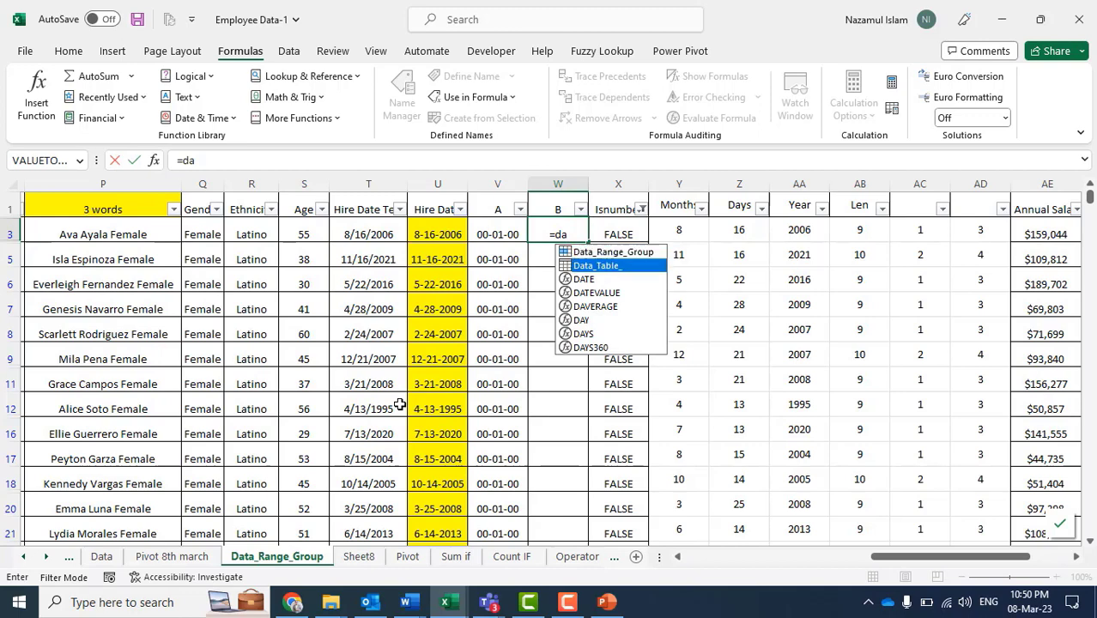
key("Tab")
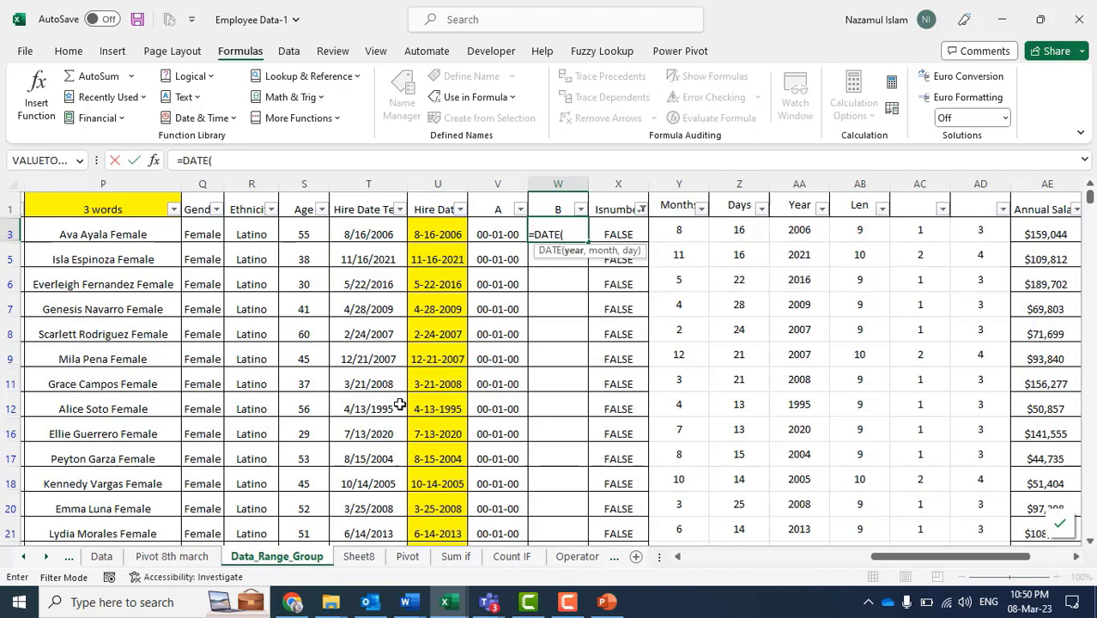
left_click(799, 233)
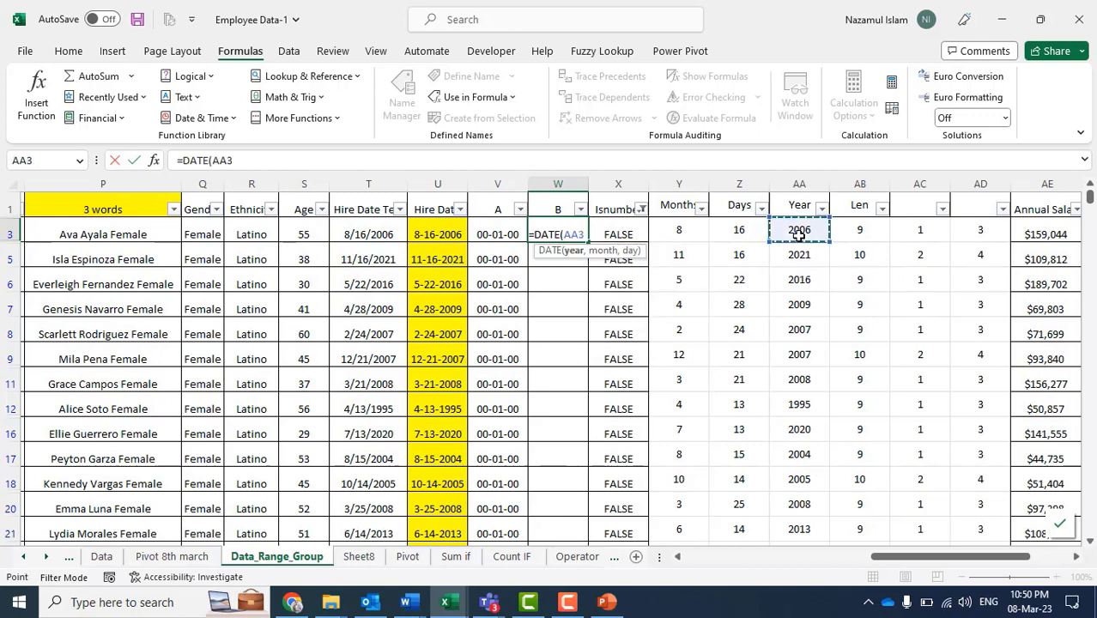
type(",")
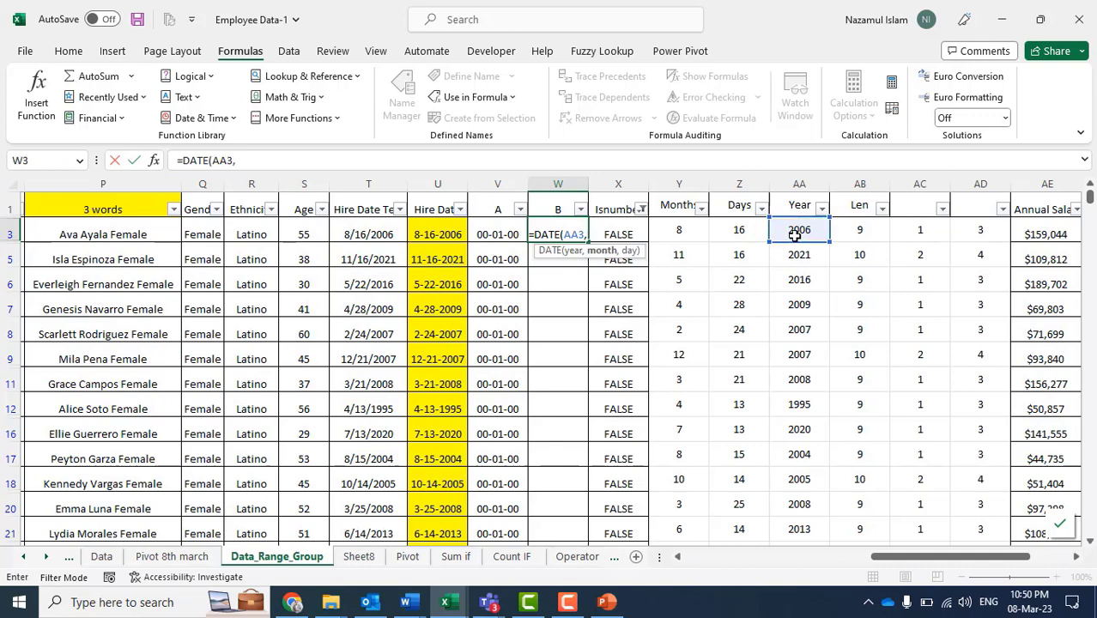
left_click(681, 231)
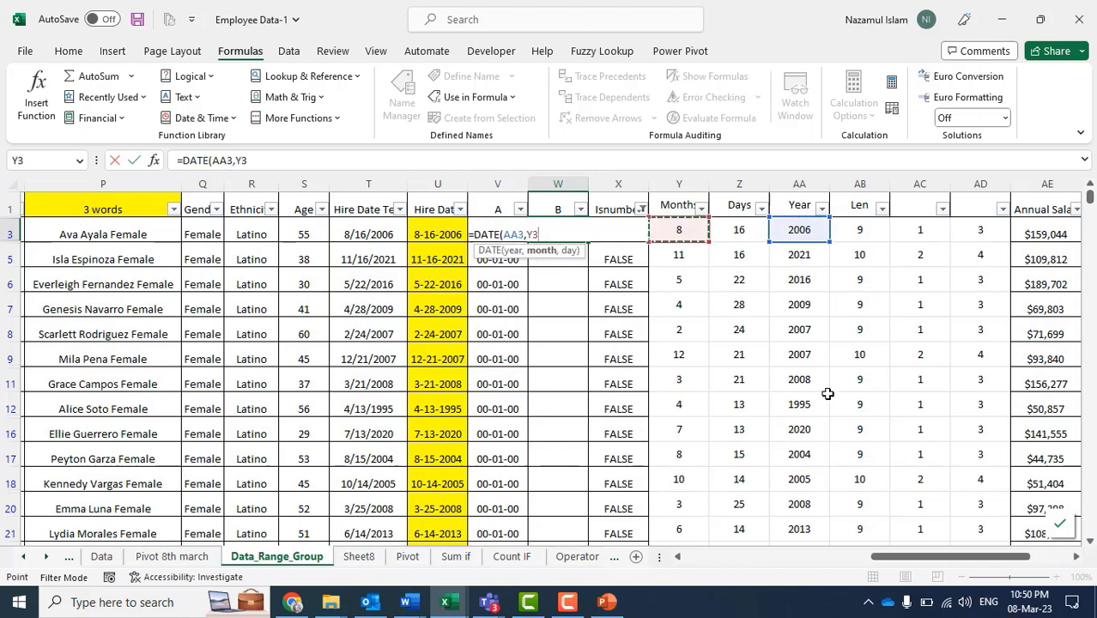
type(",")
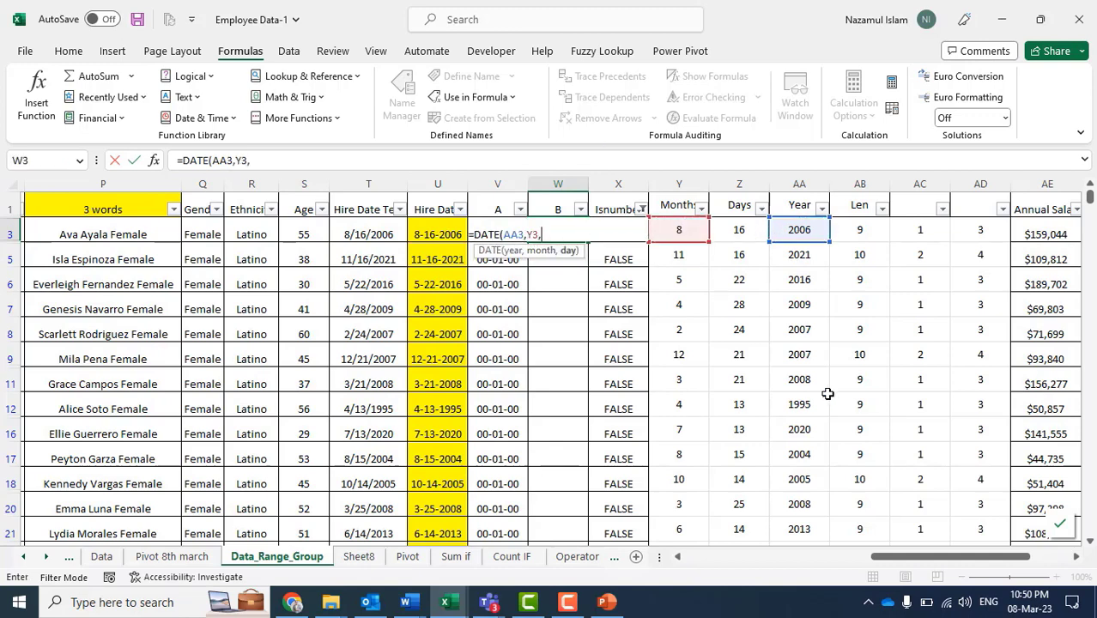
left_click(744, 234)
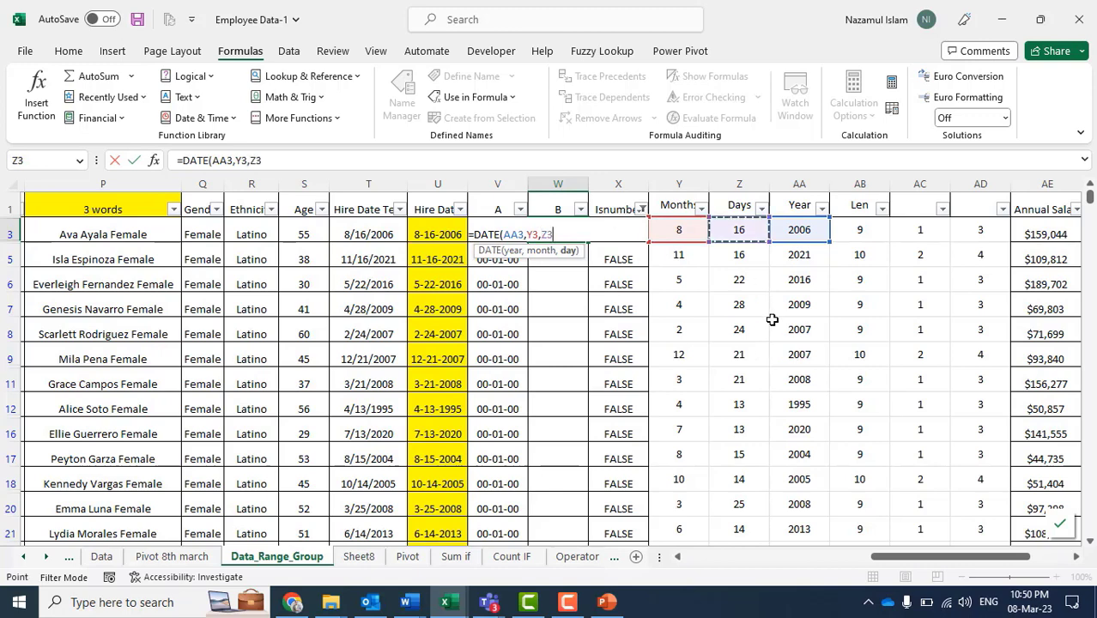
type(")")
key("Return")
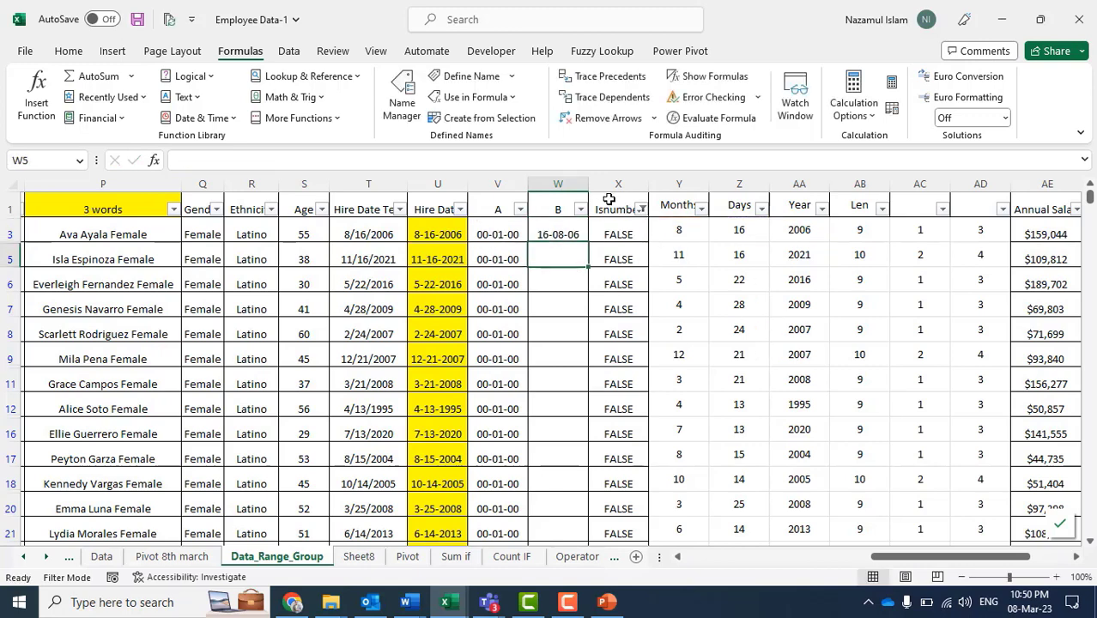
Fill the DATE formula from W3 down column W to row 1001 and check the formulas in W11 and W5.
left_click(578, 221)
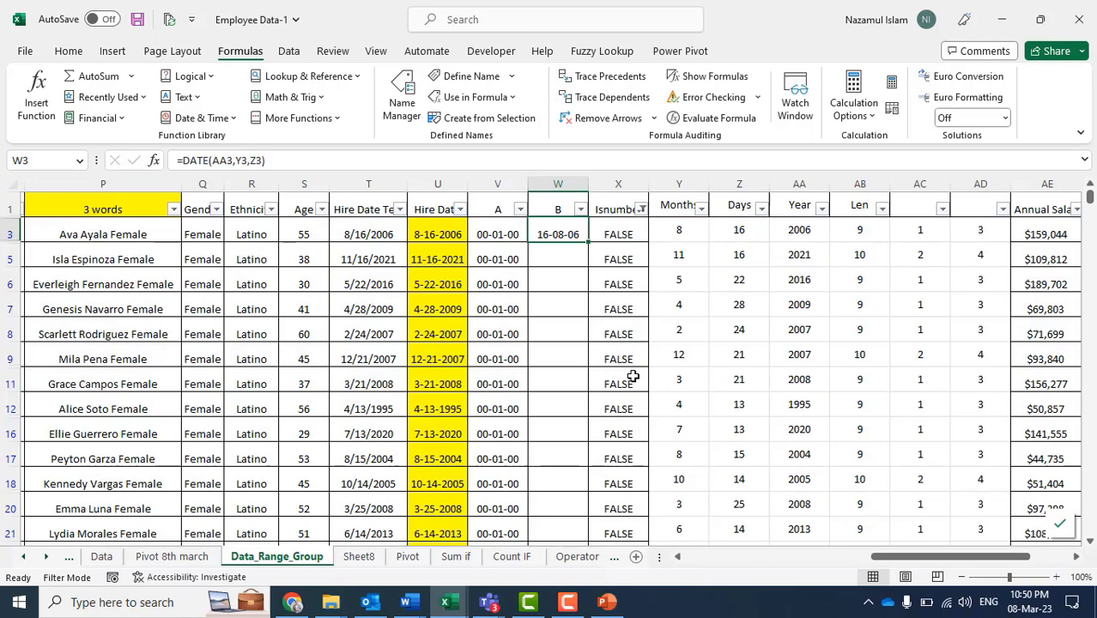
key("Left")
key("Right")
key("Left")
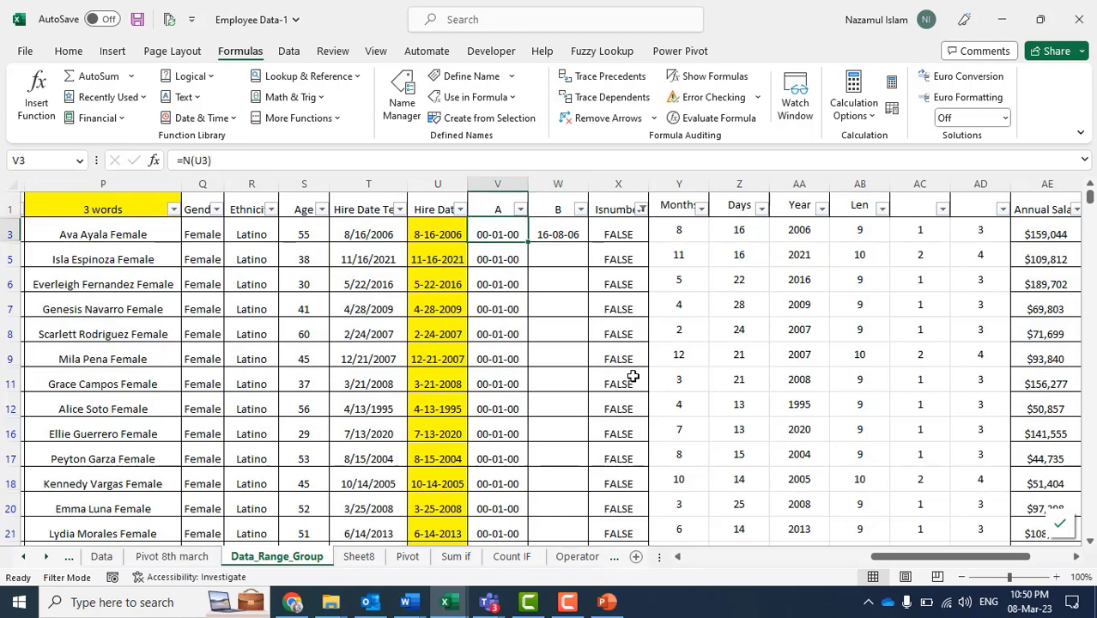
key("ctrl+Down")
key("Right")
key("ctrl+shift+Up")
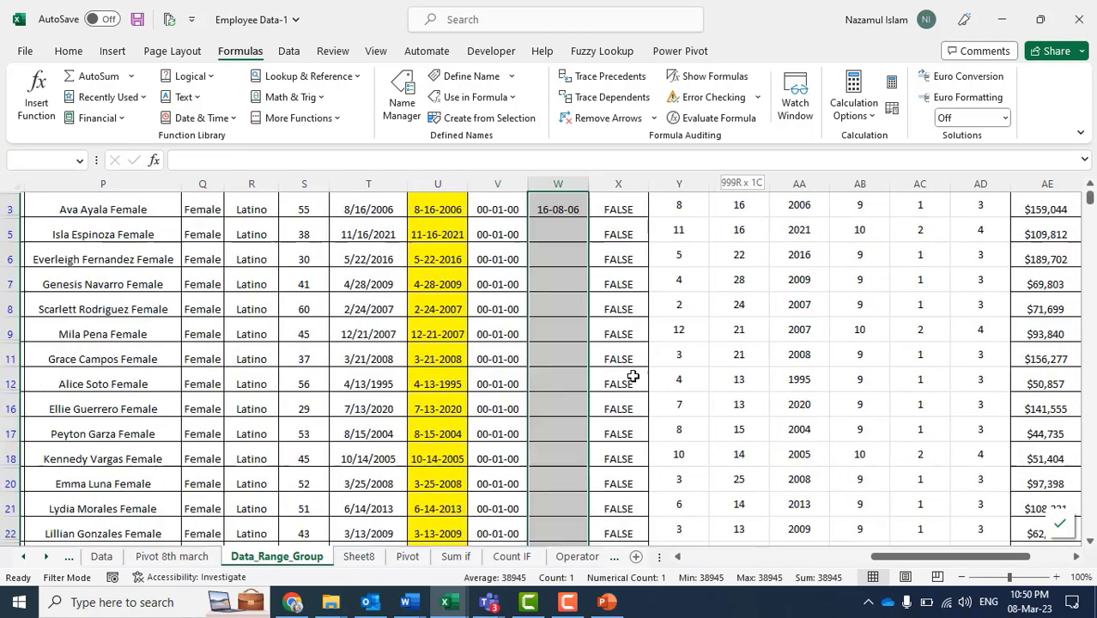
key("ctrl+d")
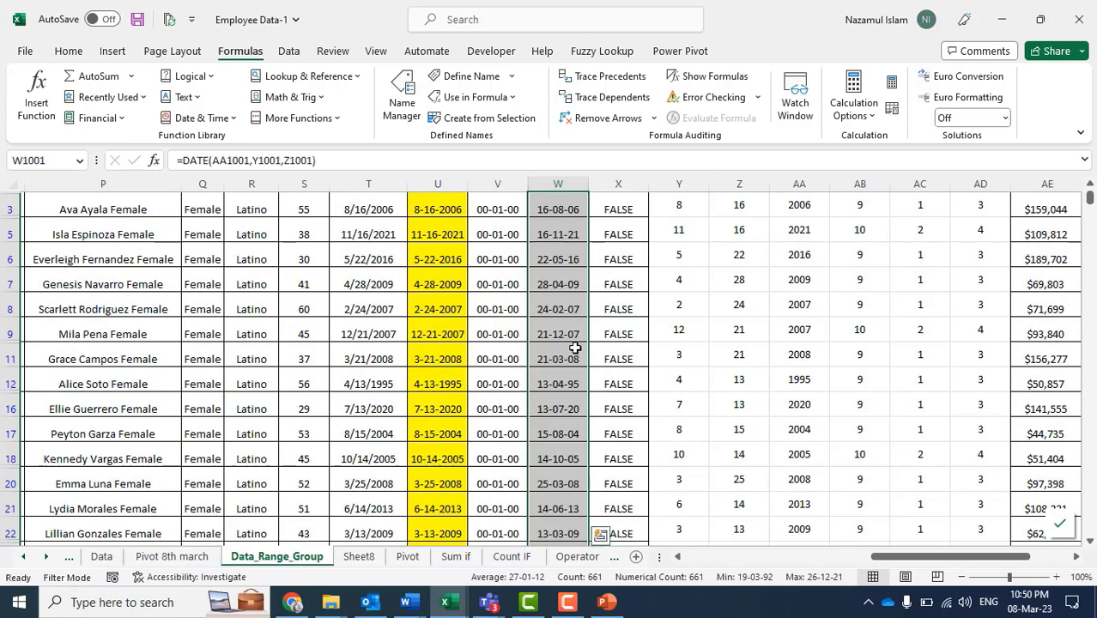
scroll(571, 343, "up", 1)
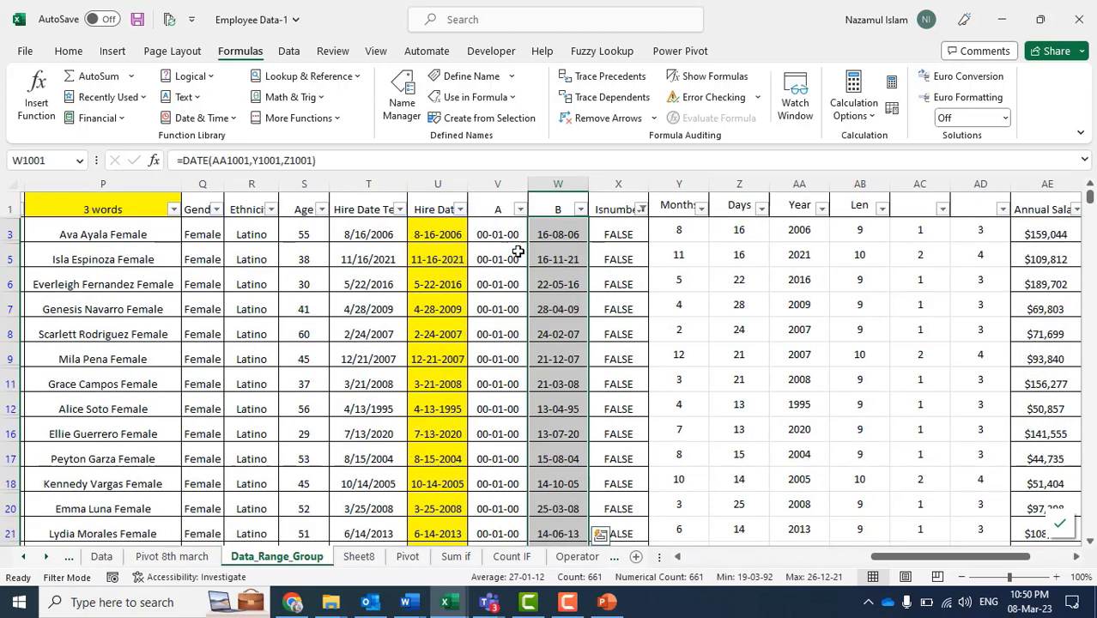
left_click(572, 378)
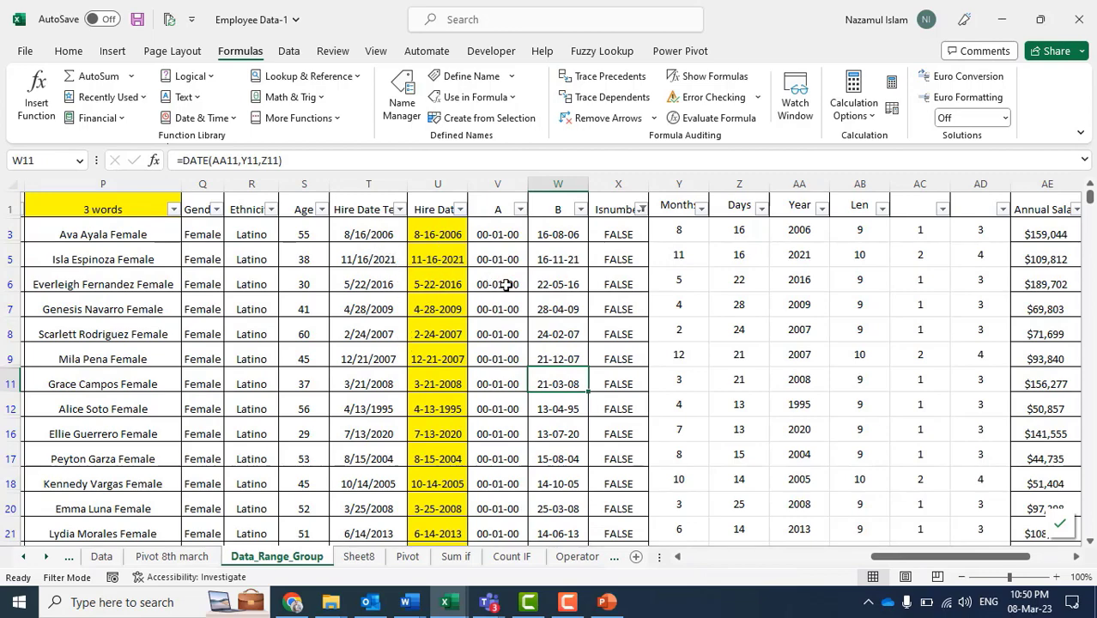
left_click(559, 261)
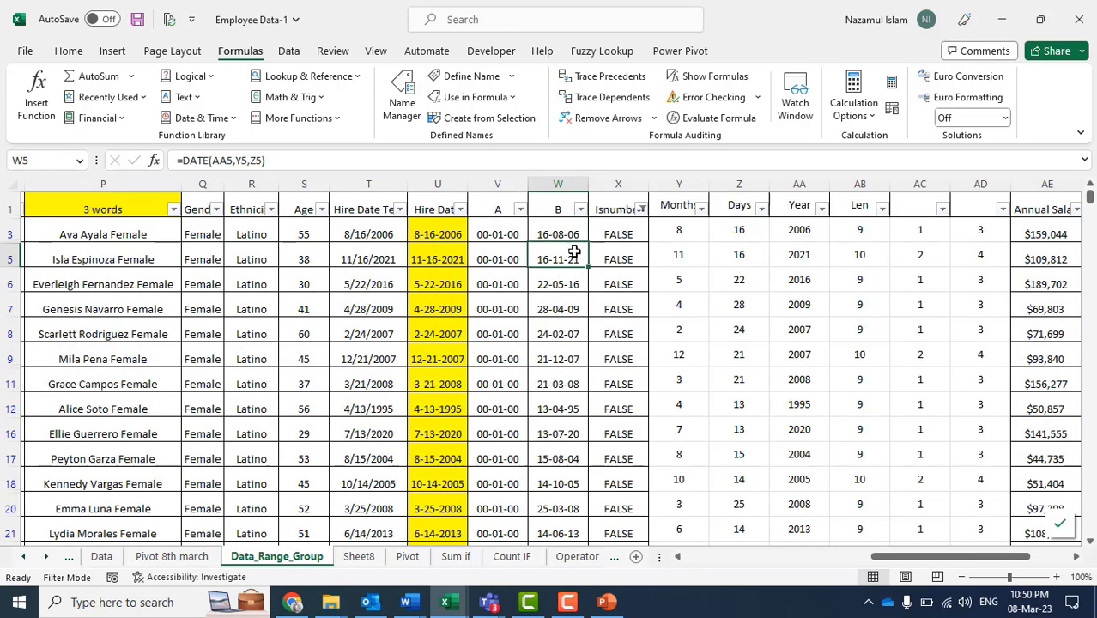
Clear the filter on the Isnumber column and check the DATE formulas in W8 and W3.
left_click(642, 209)
left_click(683, 245)
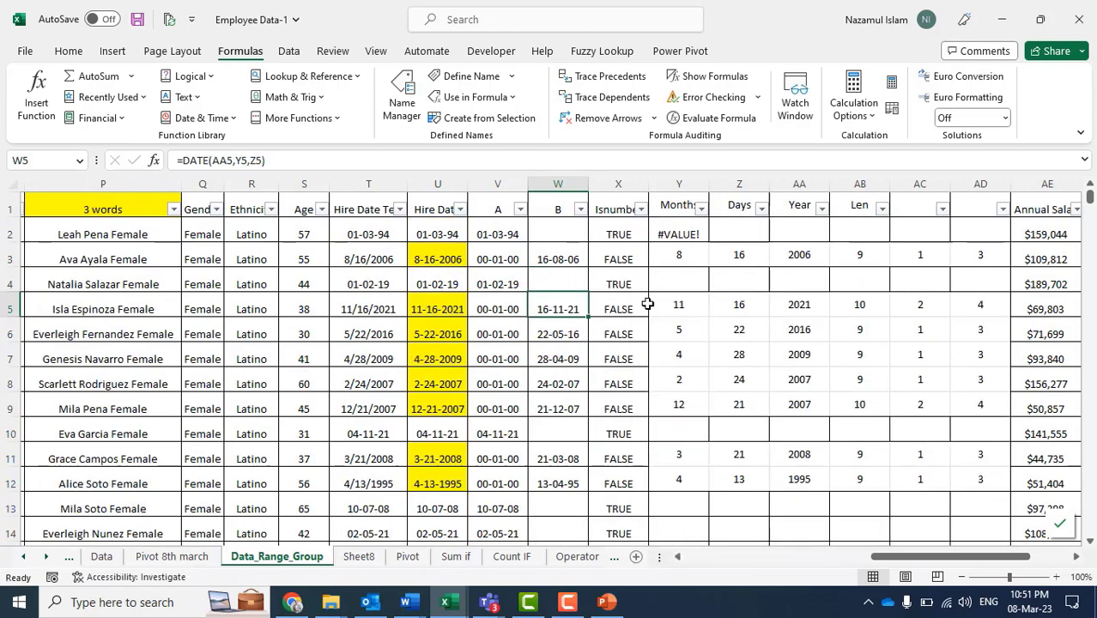
left_click(554, 383)
scroll(558, 397, "down", 2)
scroll(558, 419, "up", 2)
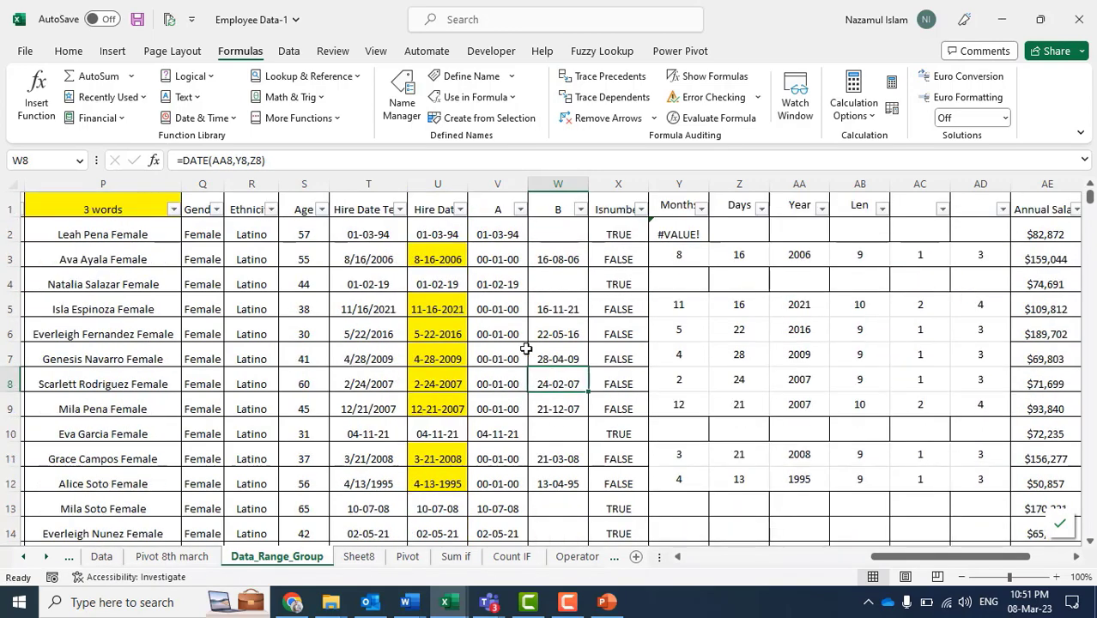
left_click(553, 258)
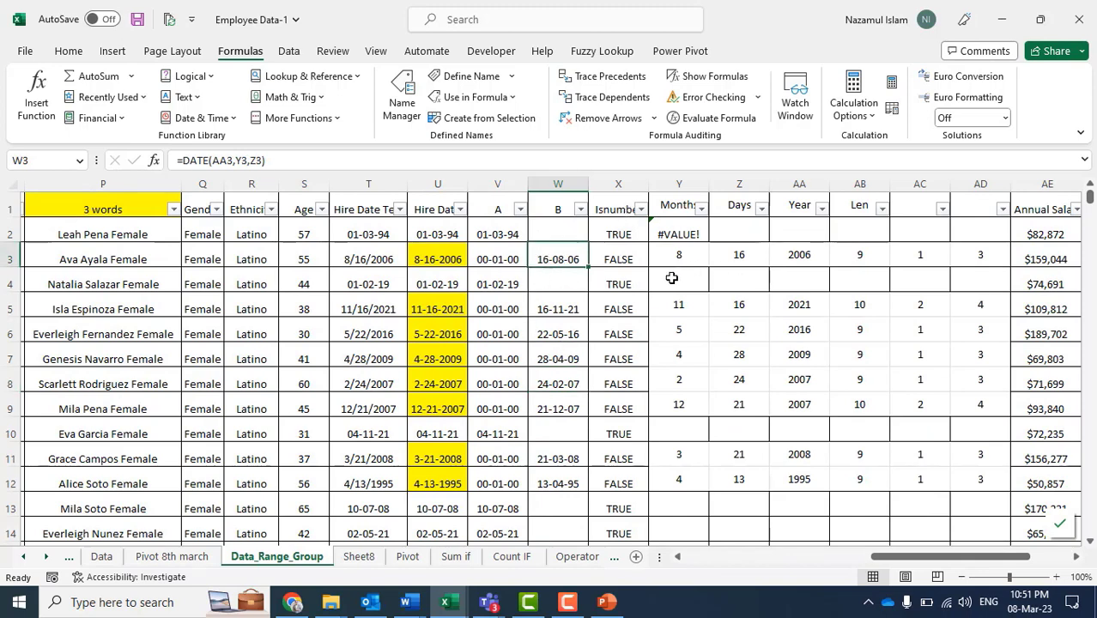
Filter the Isnumber column to show only the TRUE rows.
left_click(581, 215)
key("Escape")
left_click(641, 210)
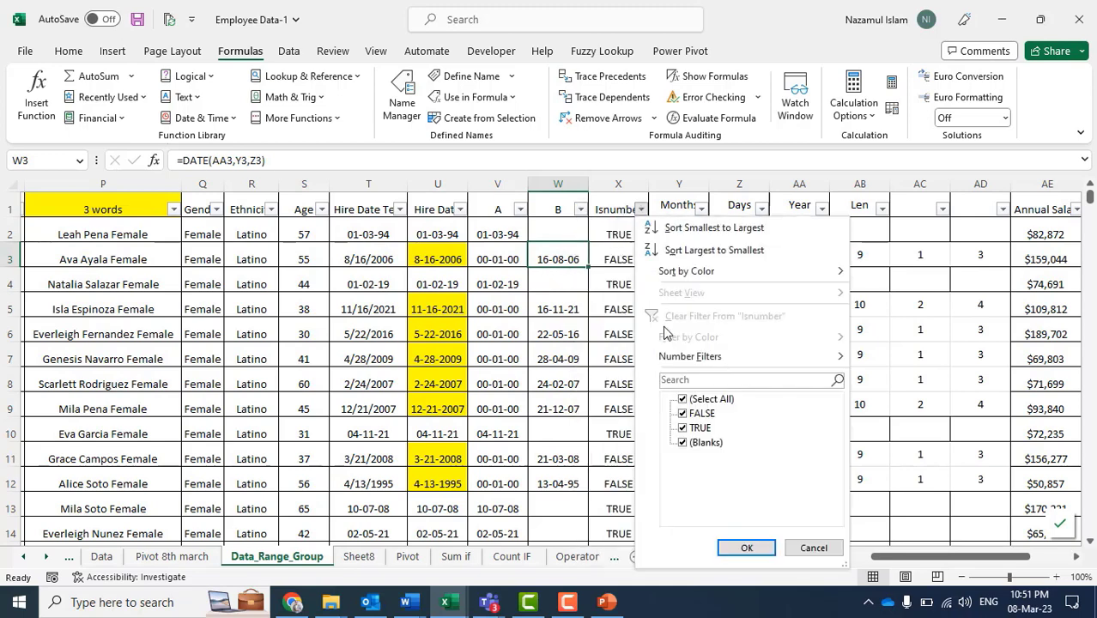
left_click(699, 400)
left_click(697, 429)
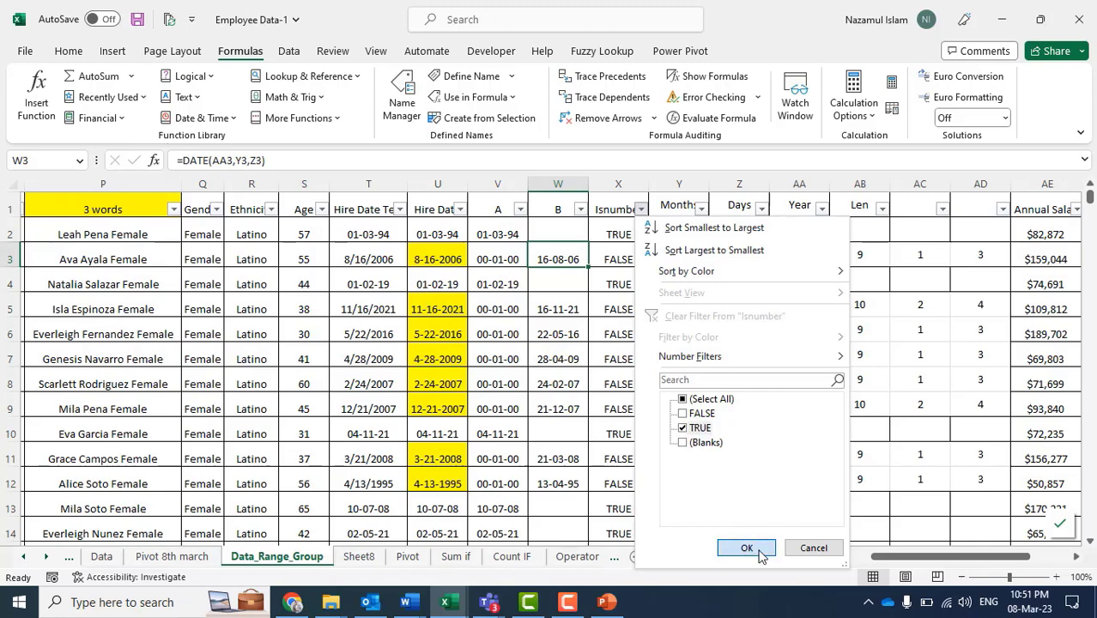
left_click(746, 547)
Enter the formula =T2 in W2 to bring in the Hire Date Test value.
left_click(563, 226)
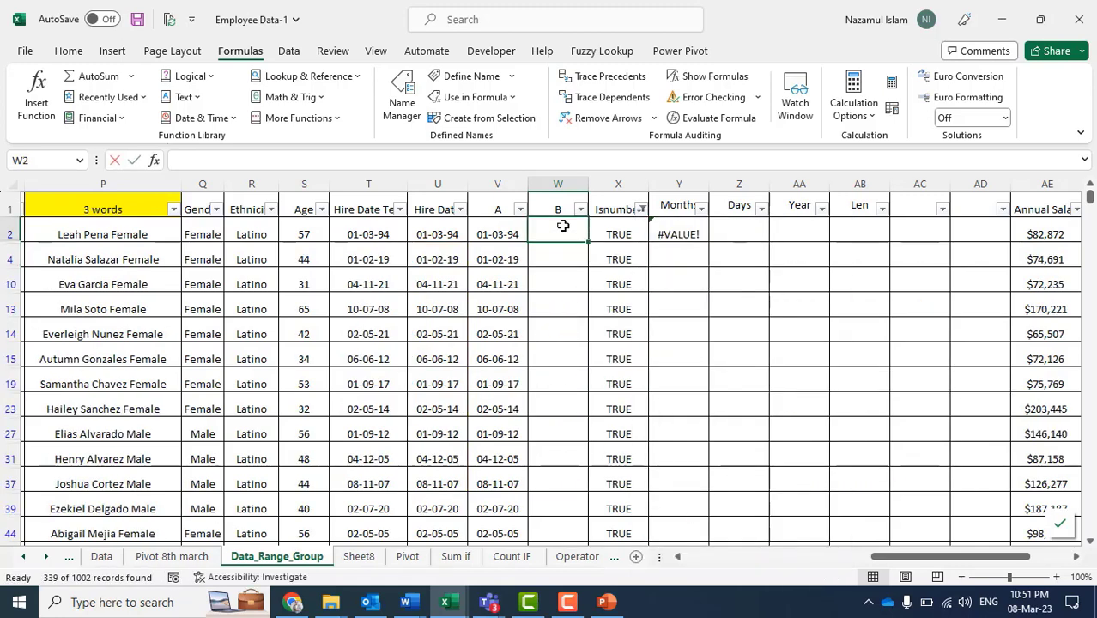
type("=")
key("Left")
key("Left")
key("Left")
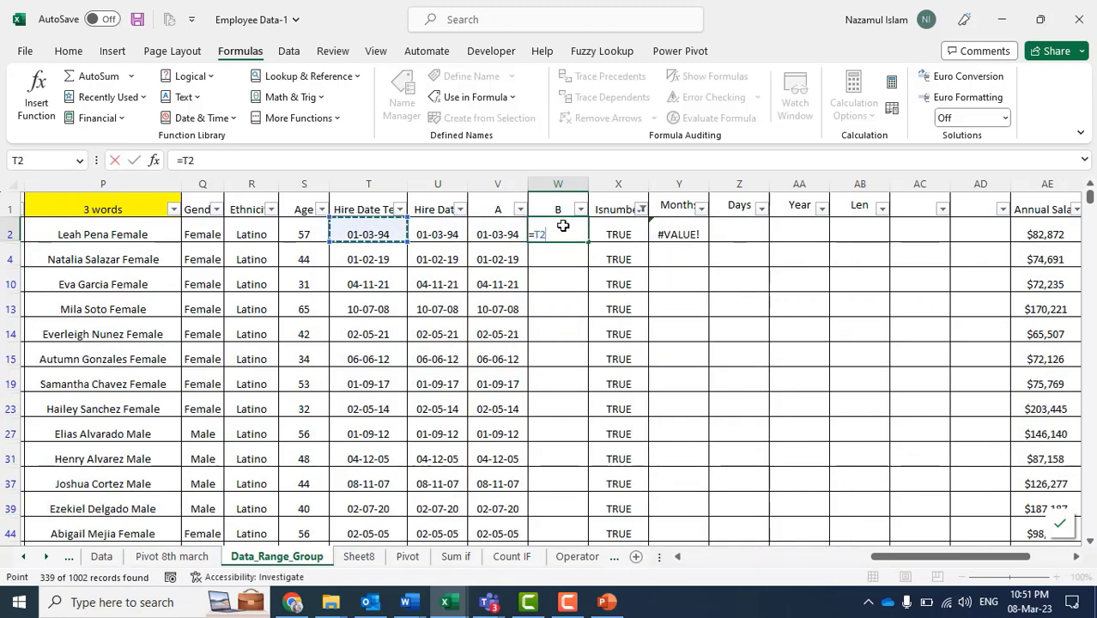
key("Return")
key("Up")
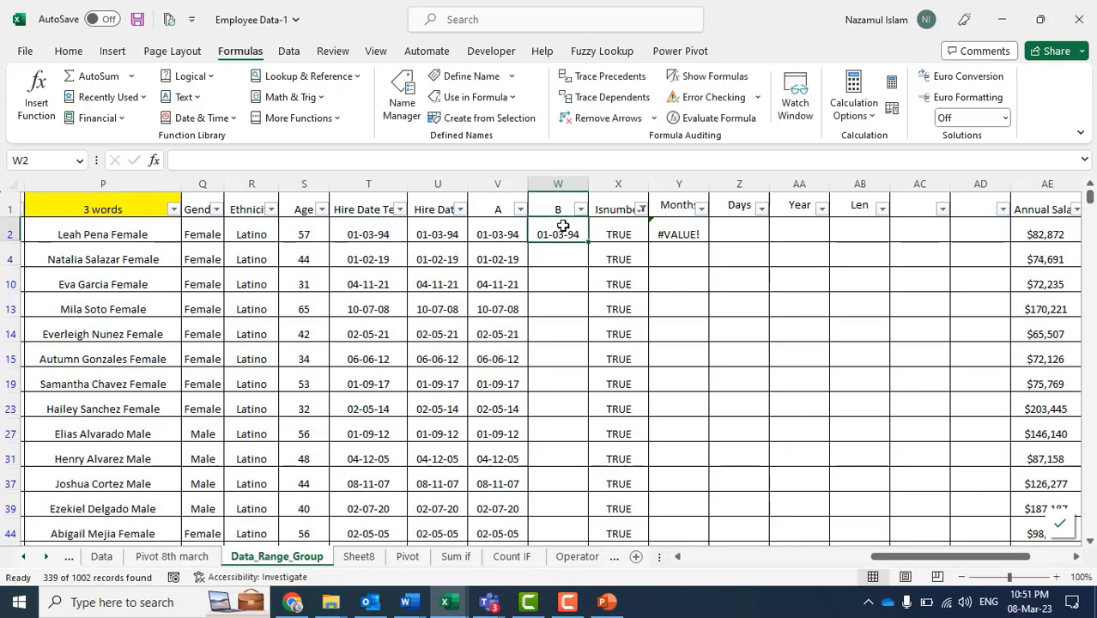
Fill the W2 formula through the visible cells of column W down to row 997.
key("Left")
key("ctrl+Down")
key("Down")
key("Up")
key("Right")
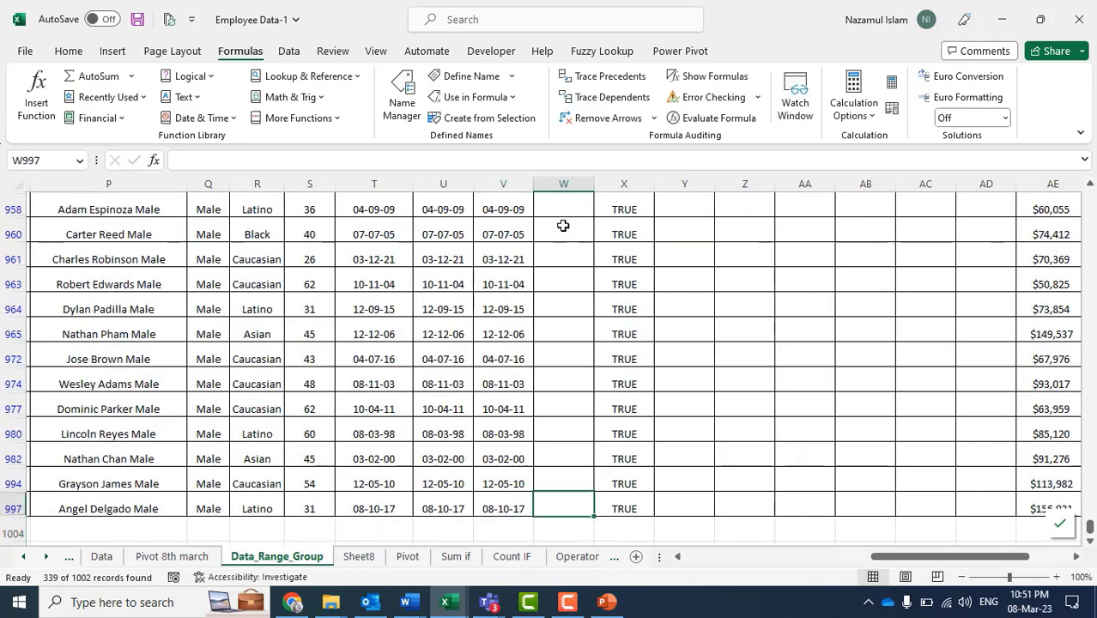
key("ctrl+shift+Up")
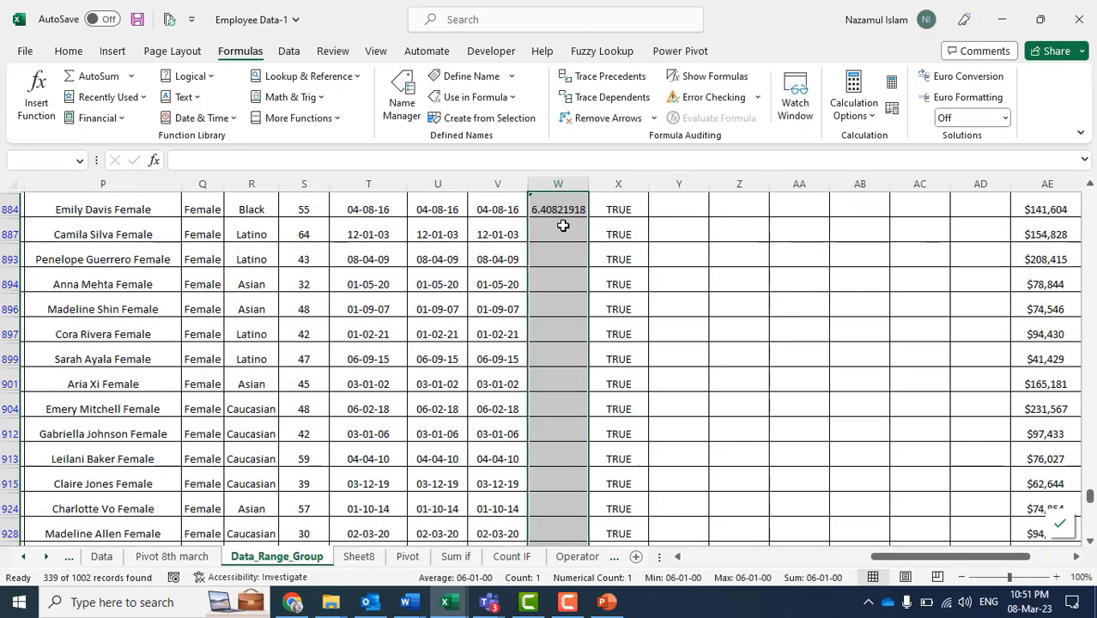
key("ctrl+shift+Up")
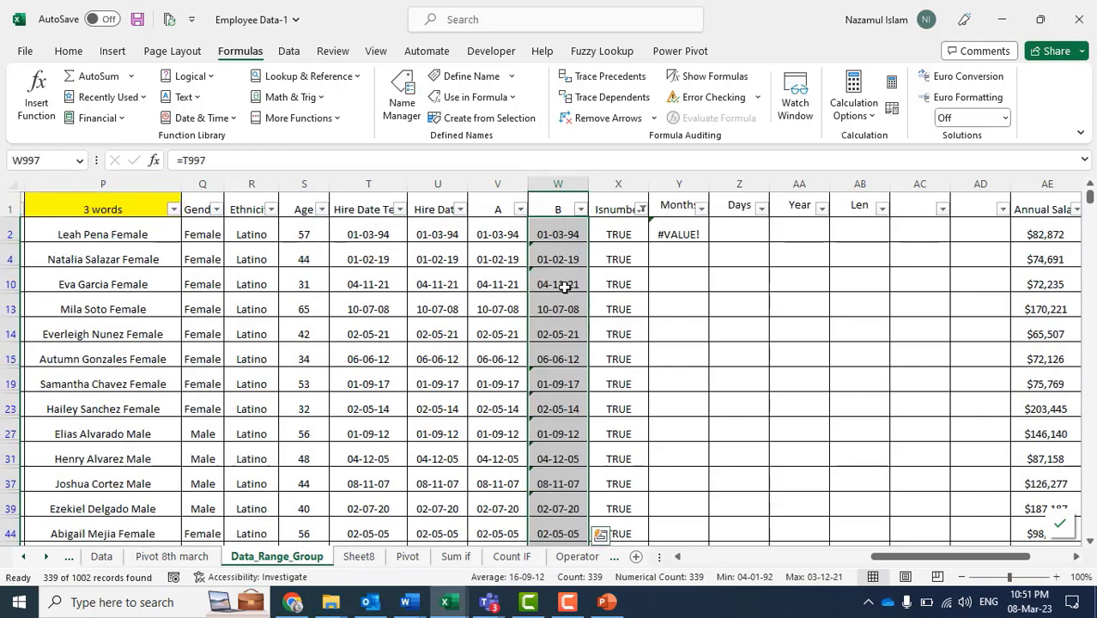
Check the filled formulas in W2 and W4 and view the error-checking options for W4.
left_click(563, 237)
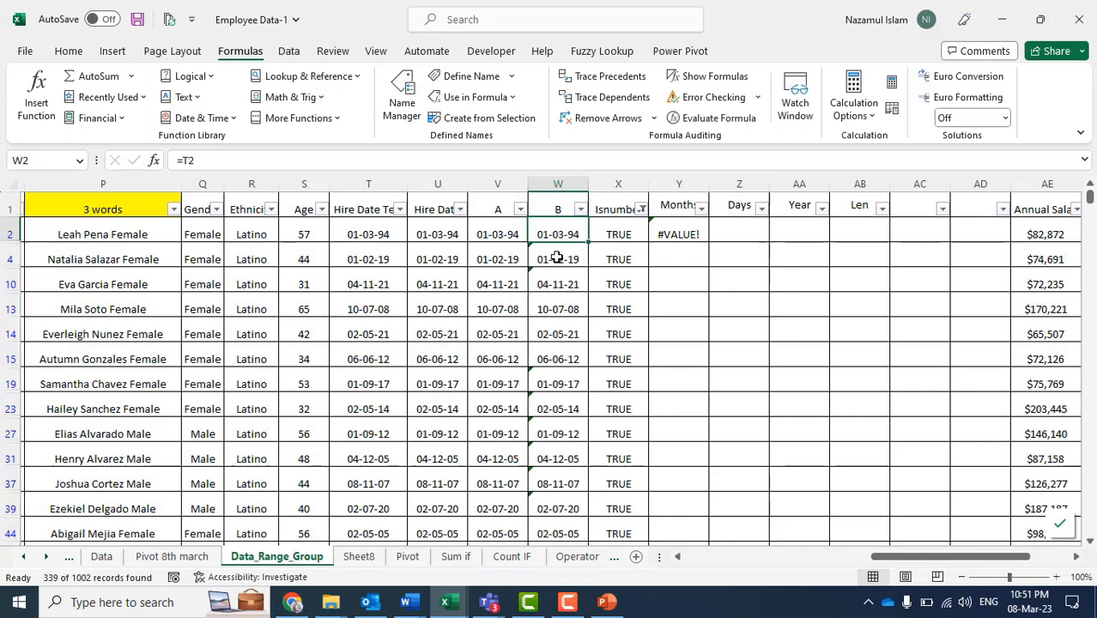
left_click(556, 257)
left_click(513, 253)
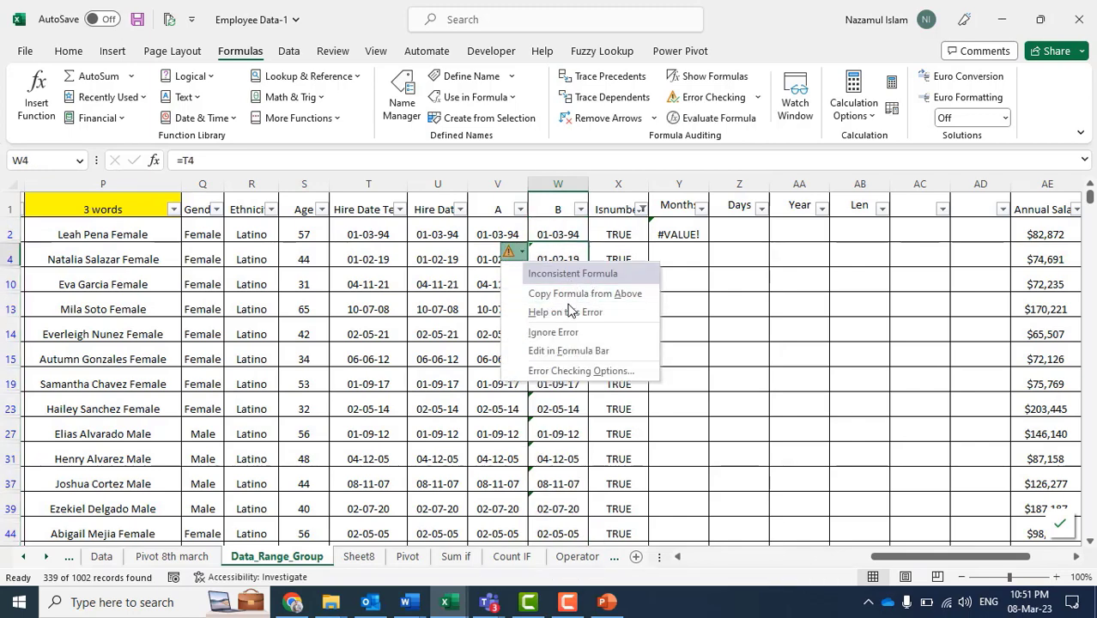
left_click(831, 314)
left_click(563, 254)
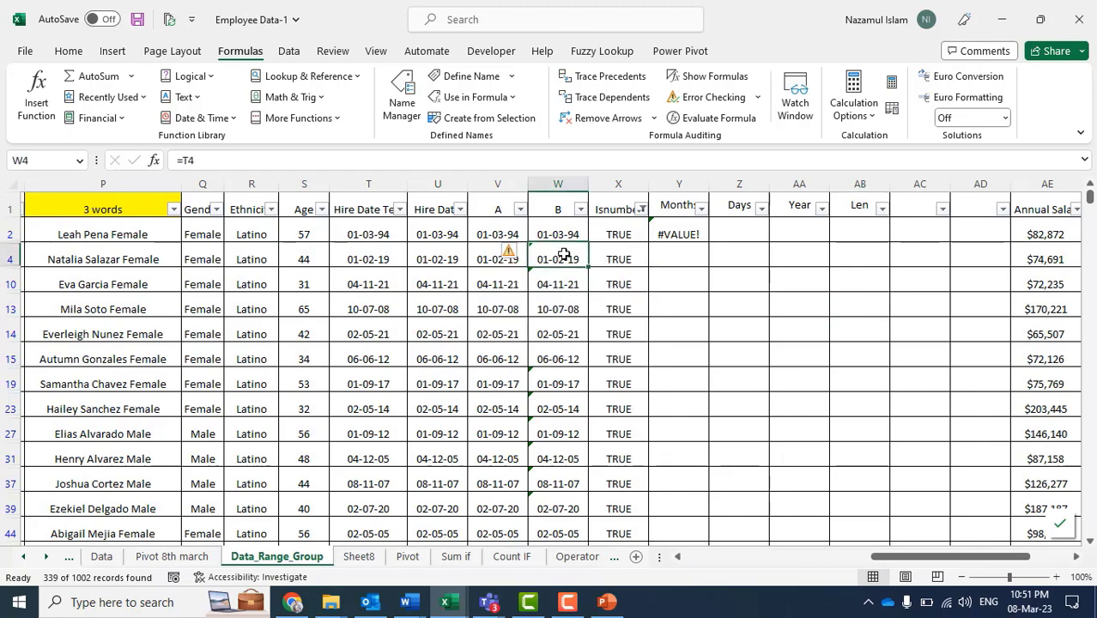
Clear the Isnumber filter and review the combined dates in column W.
left_click(640, 213)
left_click(675, 315)
left_click(556, 336)
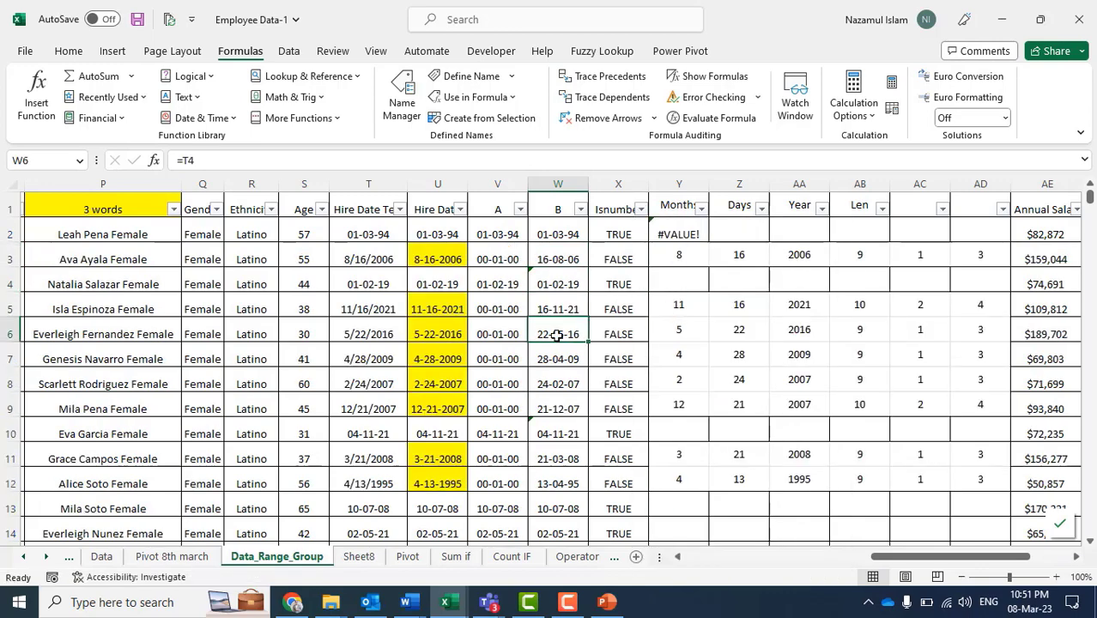
scroll(566, 295, "down", 5)
scroll(567, 295, "up", 5)
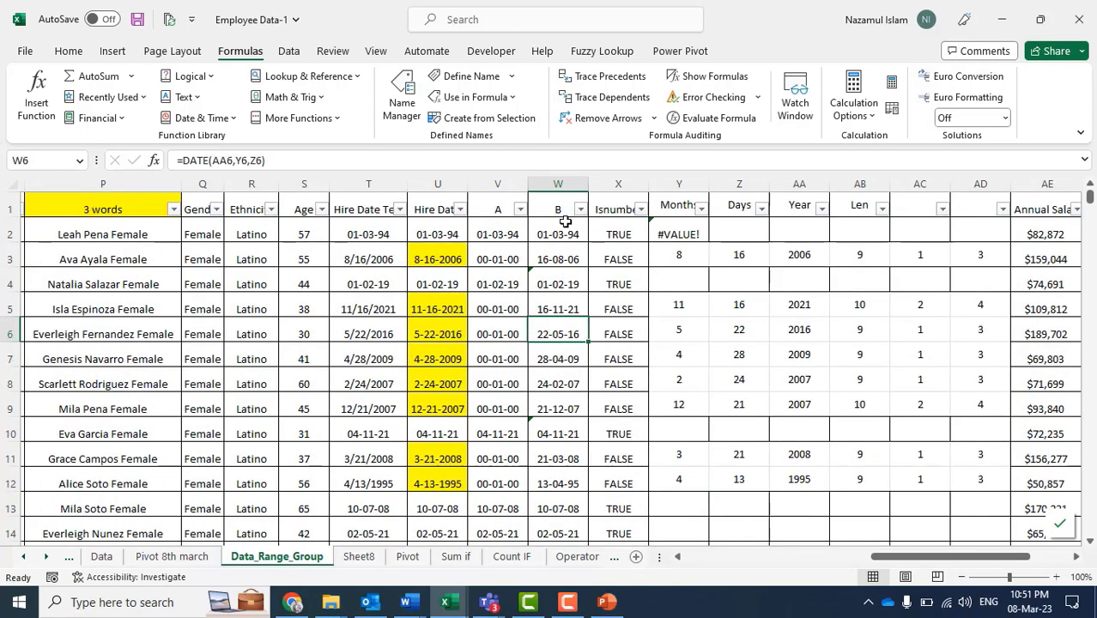
Format the whole of column W as dates with the 14-Mar-12 type.
left_click(558, 184)
left_click(69, 52)
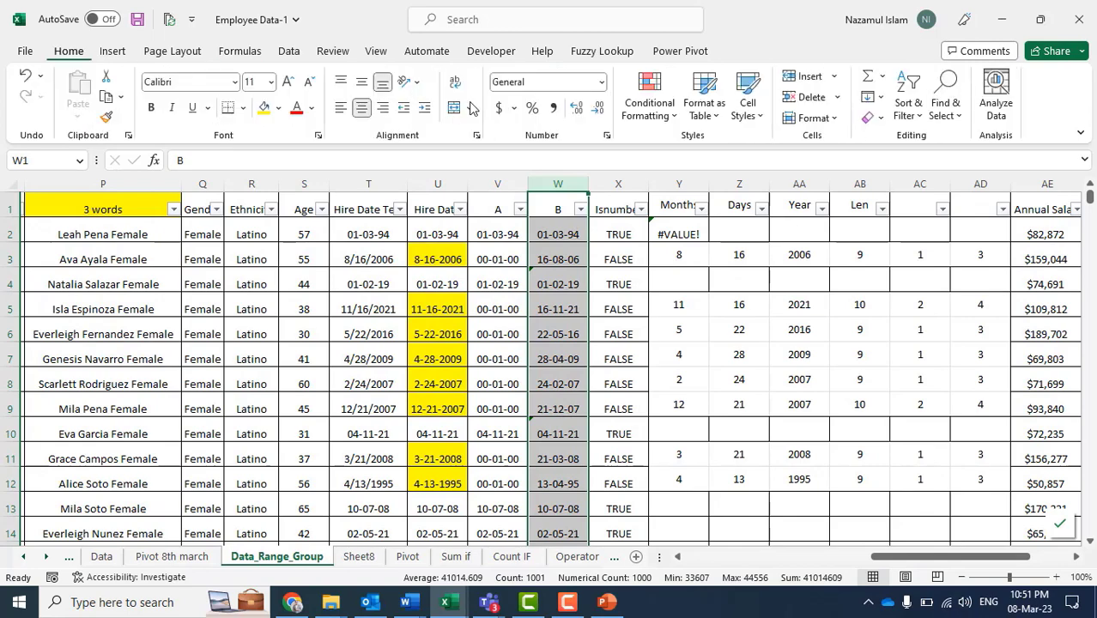
left_click(606, 135)
left_click(412, 256)
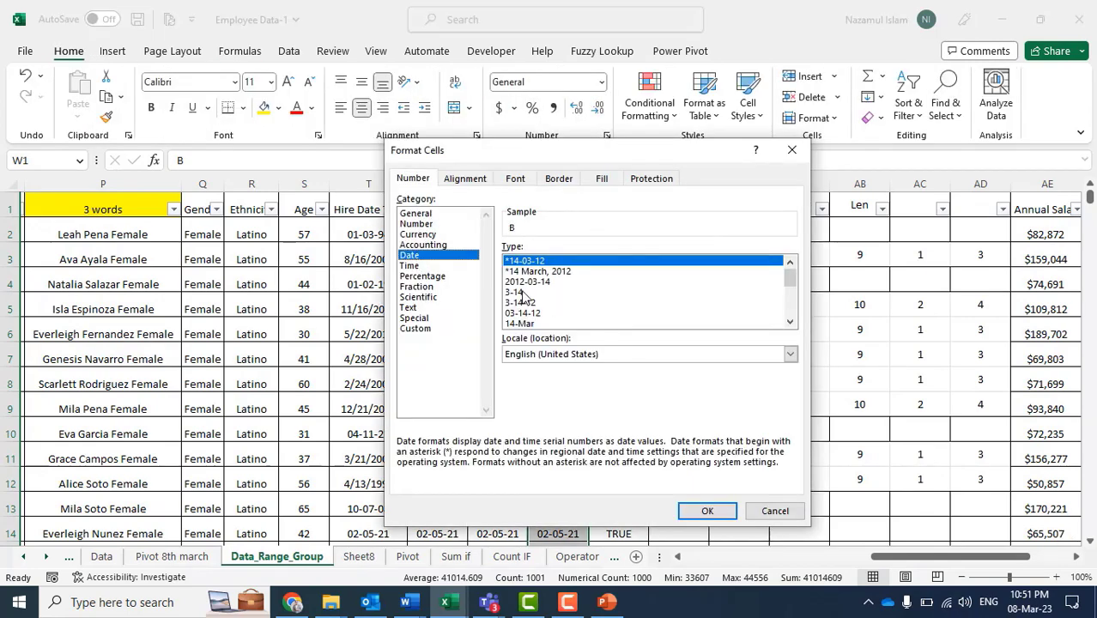
left_click(789, 321)
left_click(790, 321)
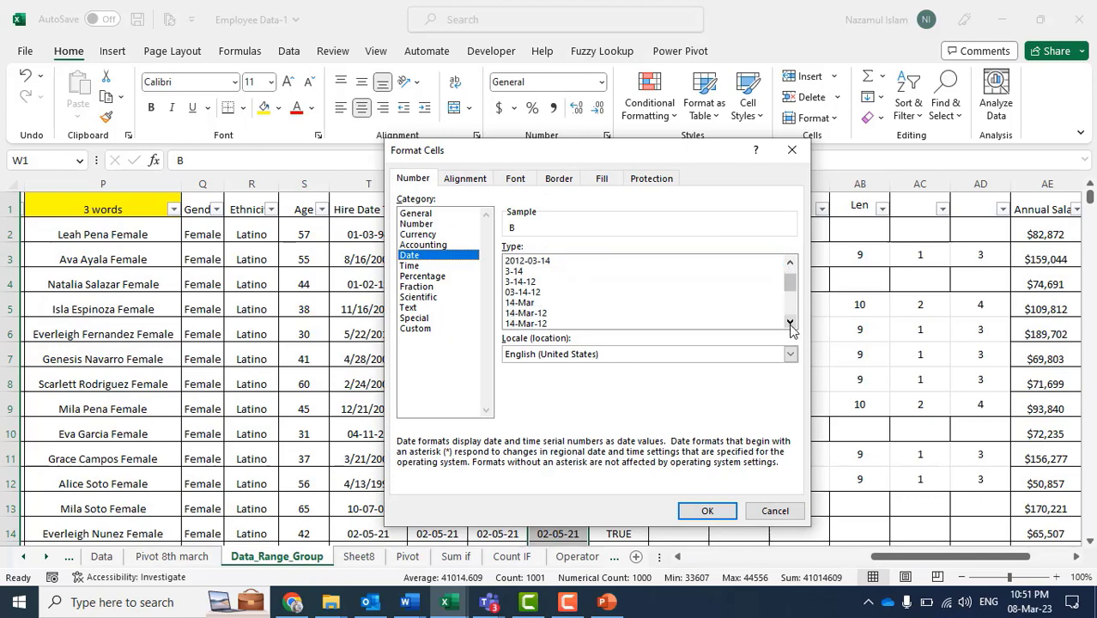
left_click(789, 321)
left_click(532, 304)
left_click(703, 513)
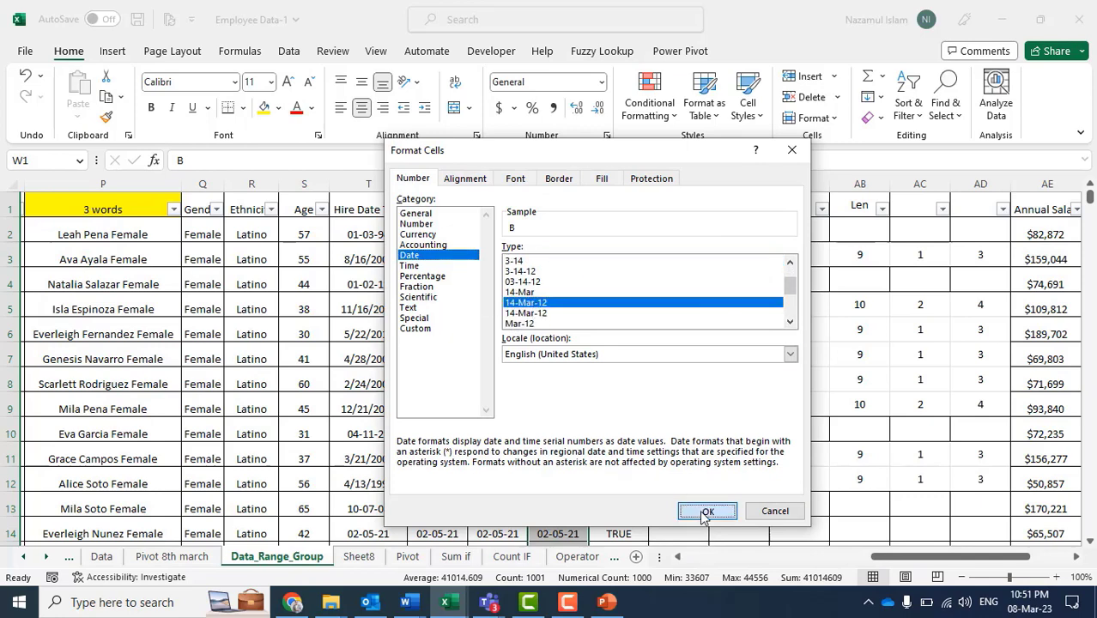
left_click(566, 402)
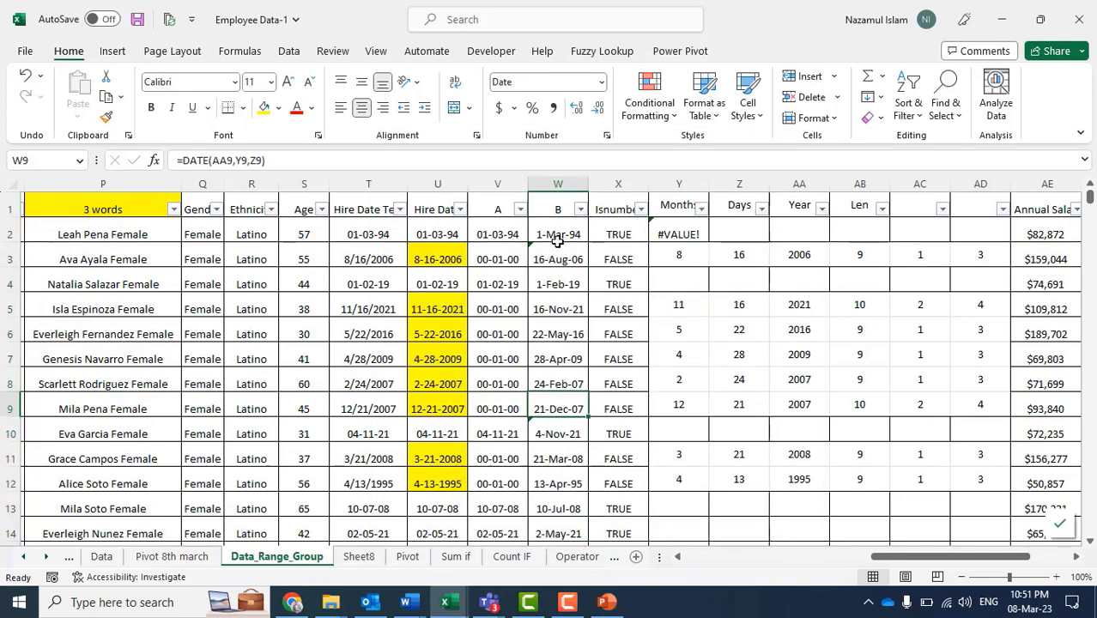
Rename the column header in W1 as Final Hire Date.
left_click(560, 208)
type("Final")
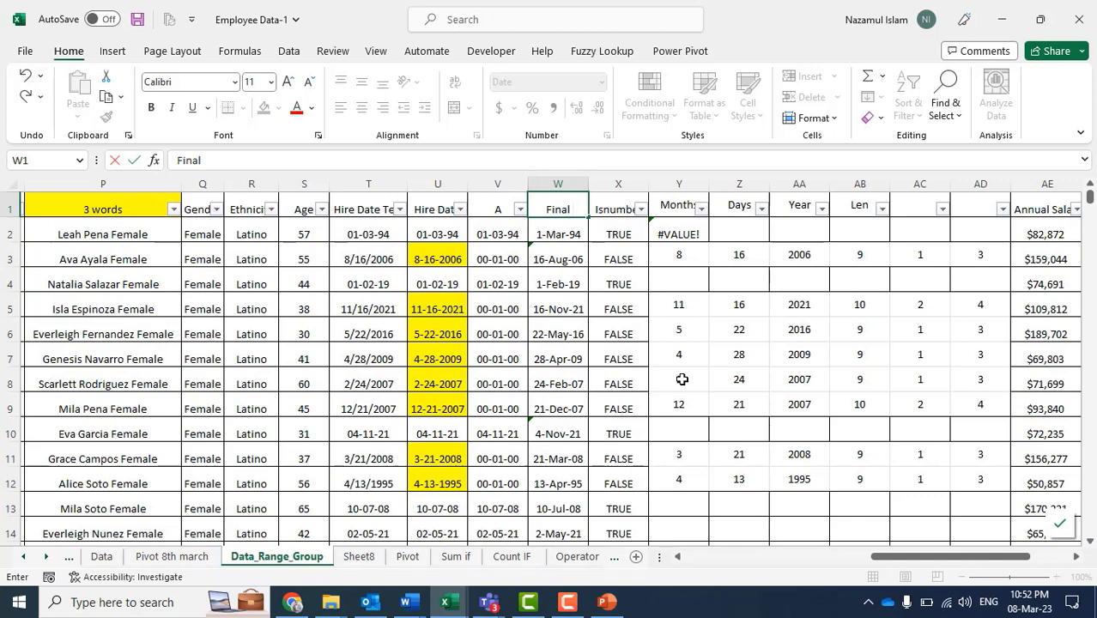
type("Hire Datw")
key("BackSpace")
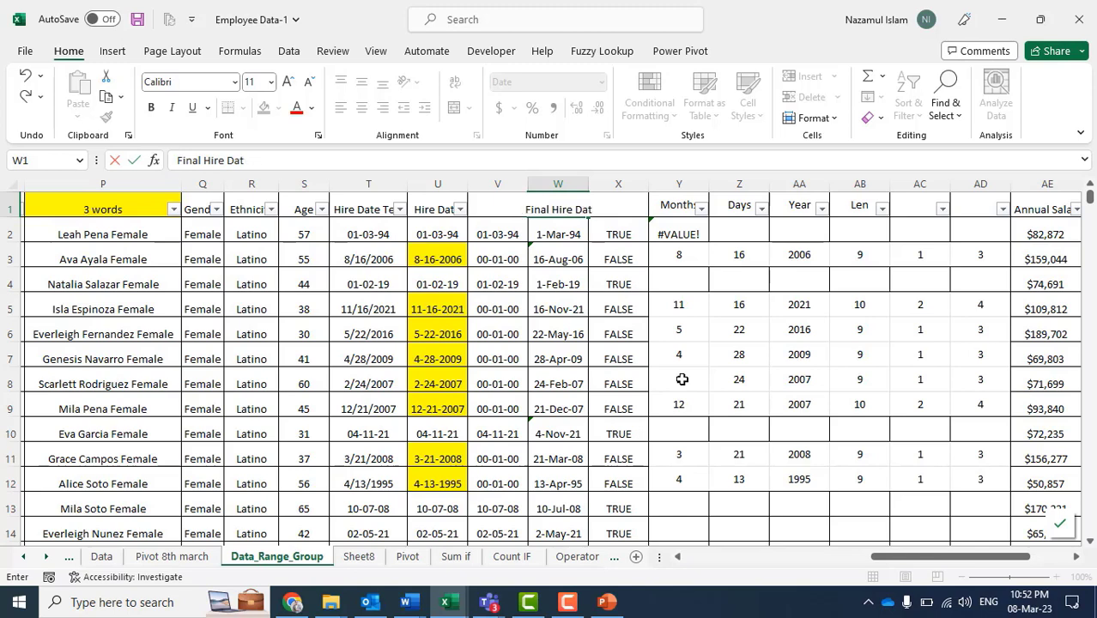
type("e")
key("Return")
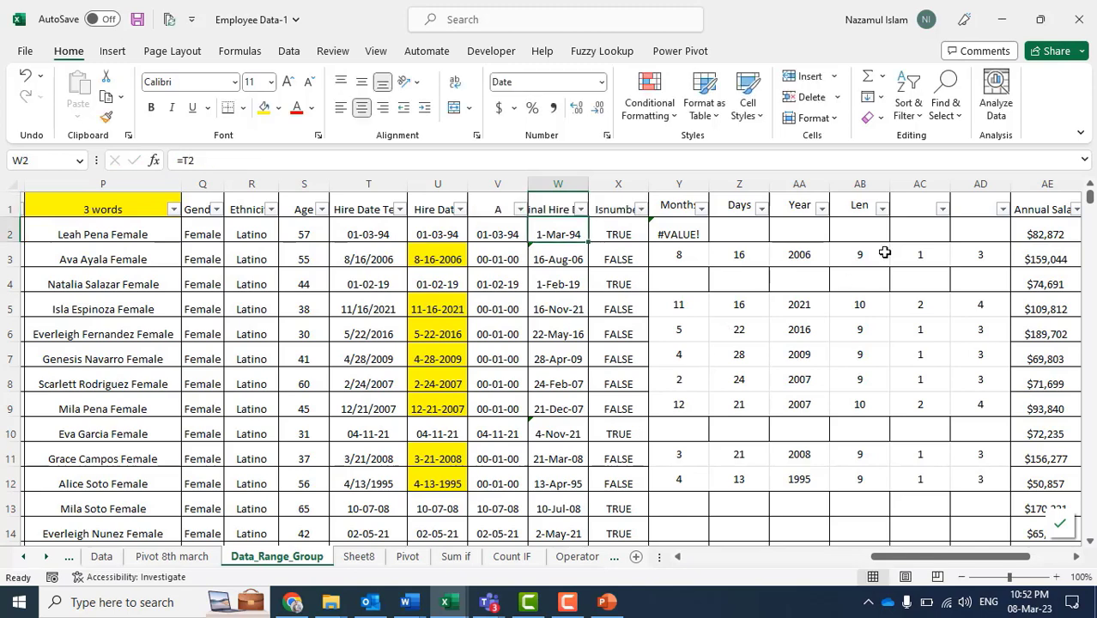
Fill the empty headers with Left Find in AC1 and Mide Find in AD1.
left_click(906, 202)
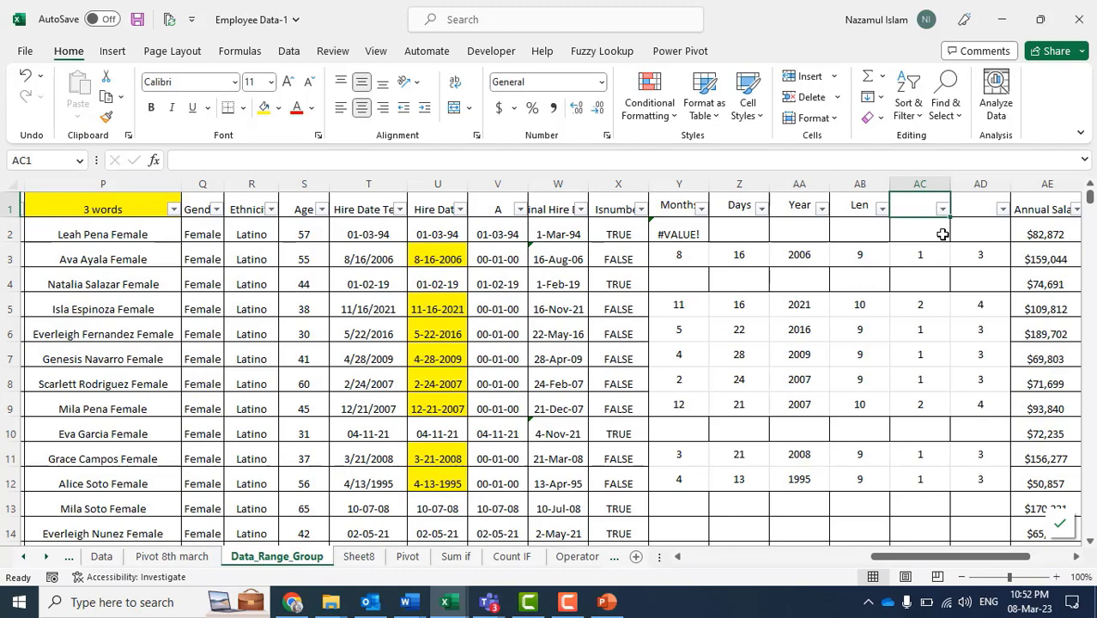
type("A")
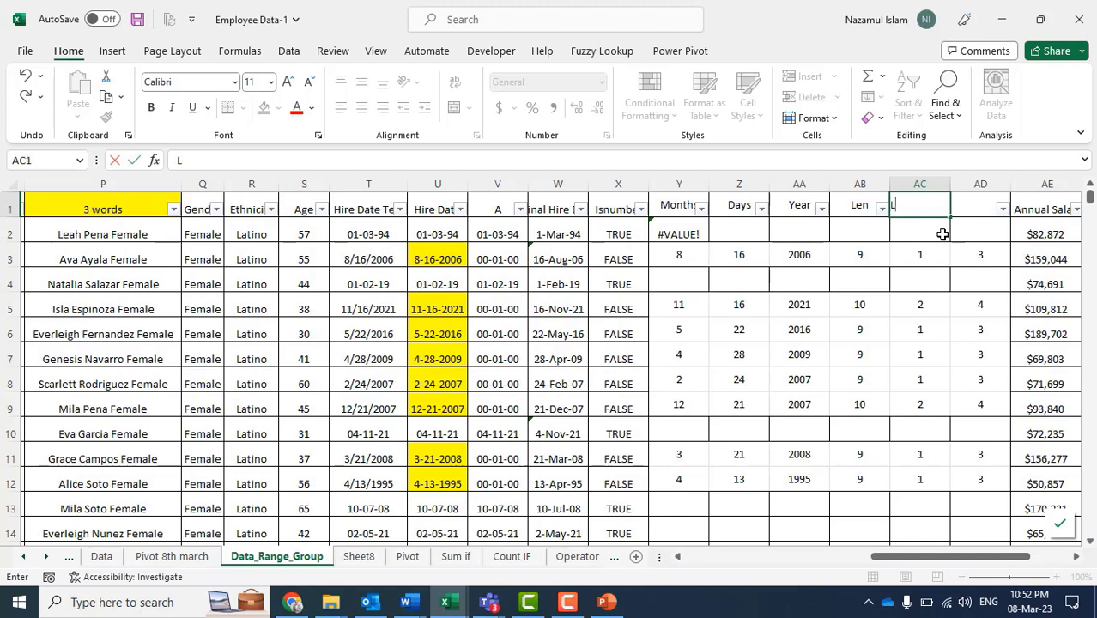
type("eft Find")
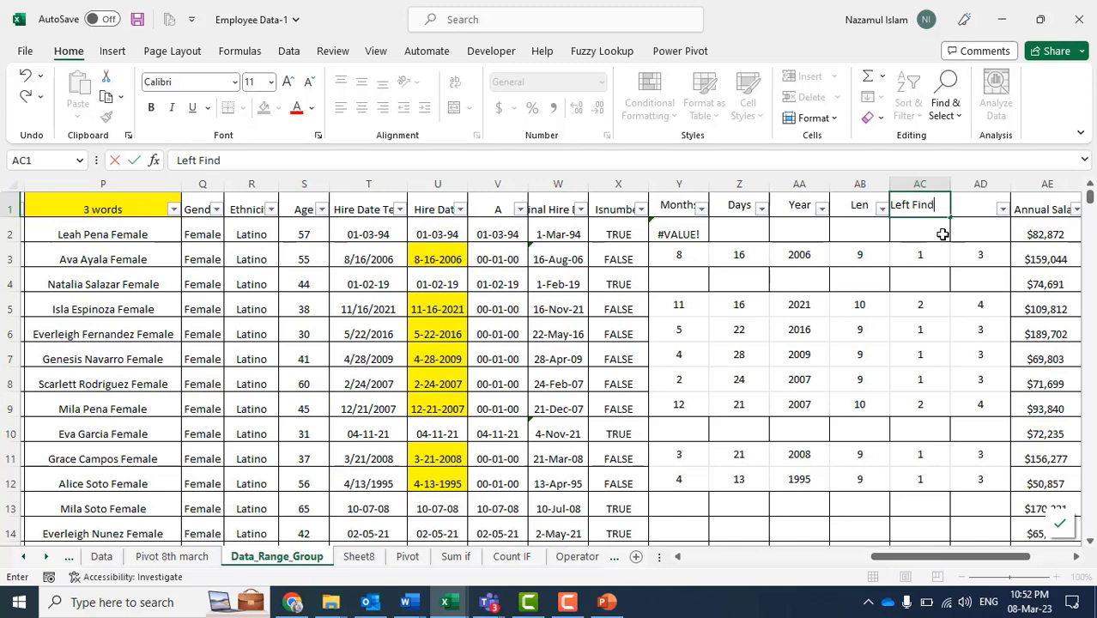
key("Tab")
type("M")
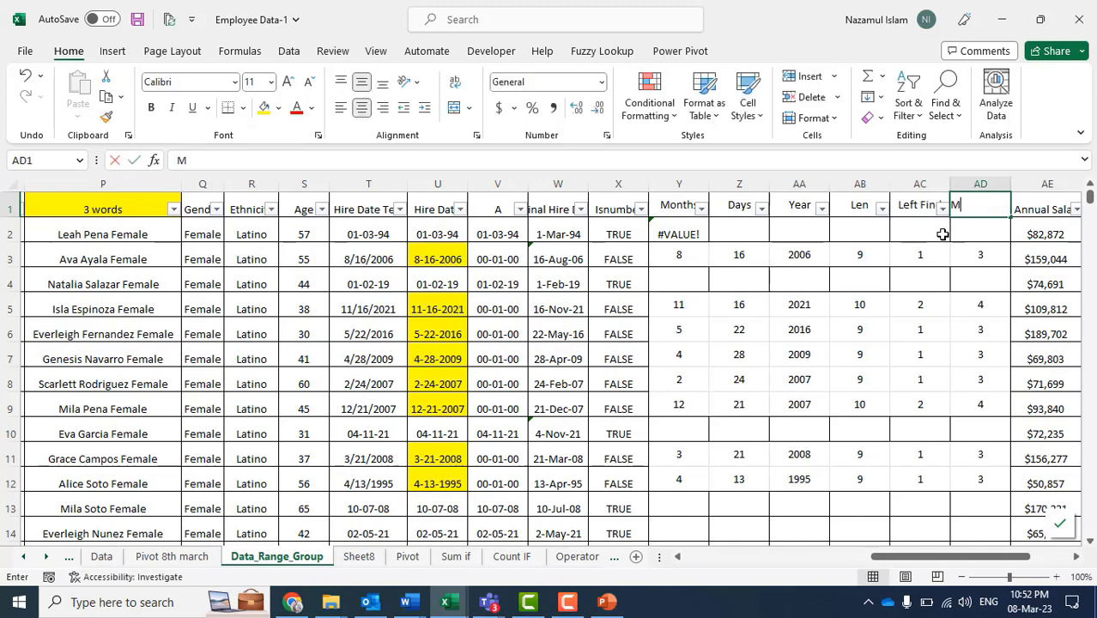
type("ide Find")
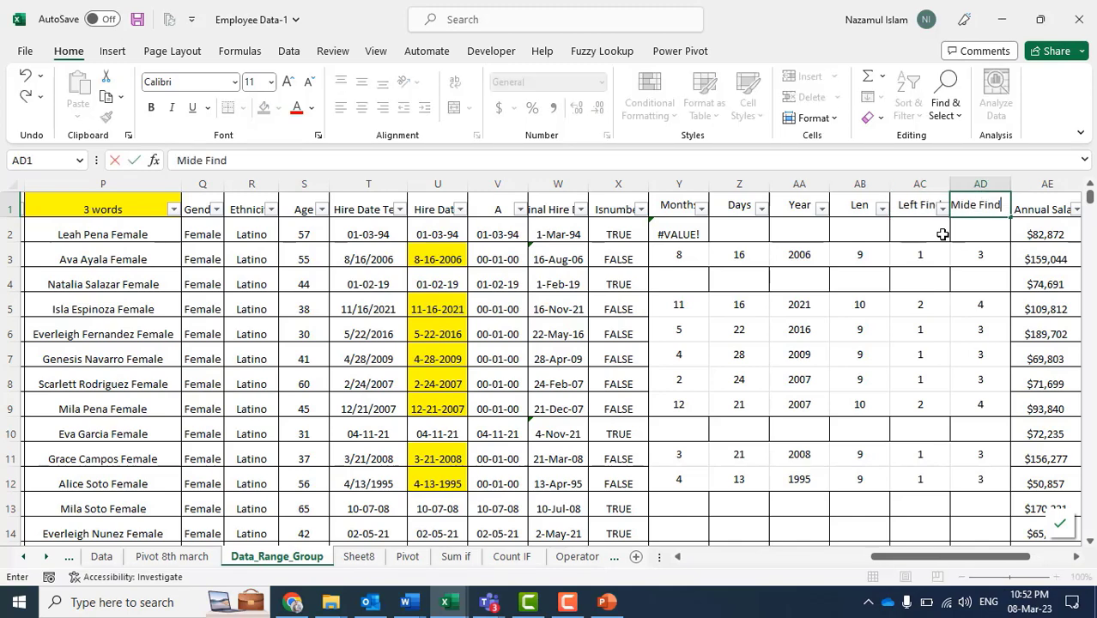
left_click(943, 234)
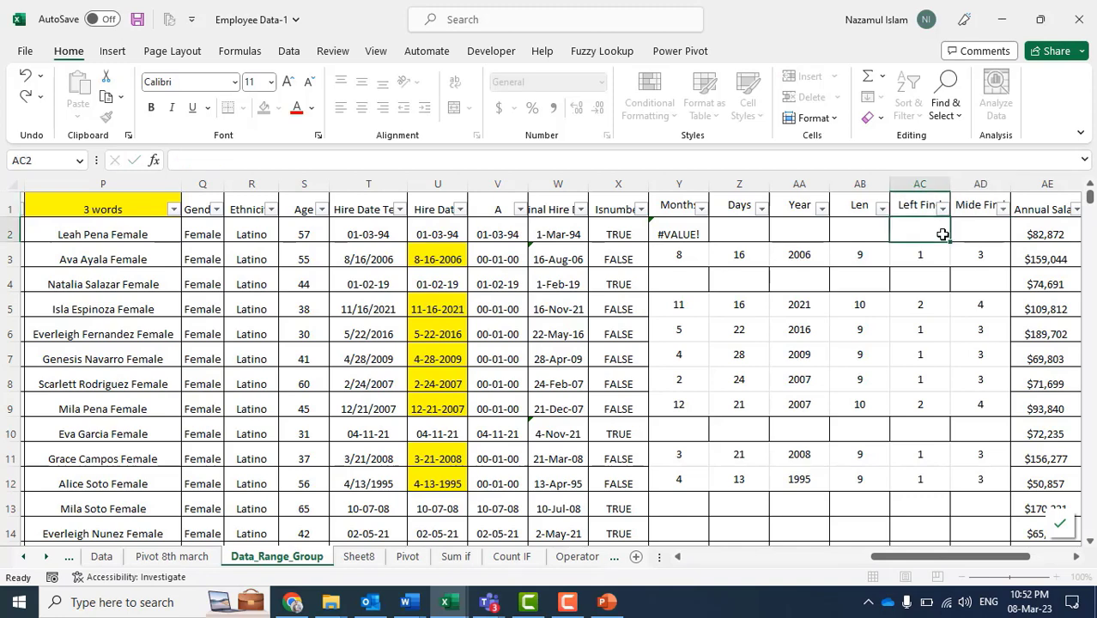
Remove the Hire Date field from the pivot table on the Pivot 8th march sheet and clear the field search.
left_click(324, 481)
left_click(184, 557)
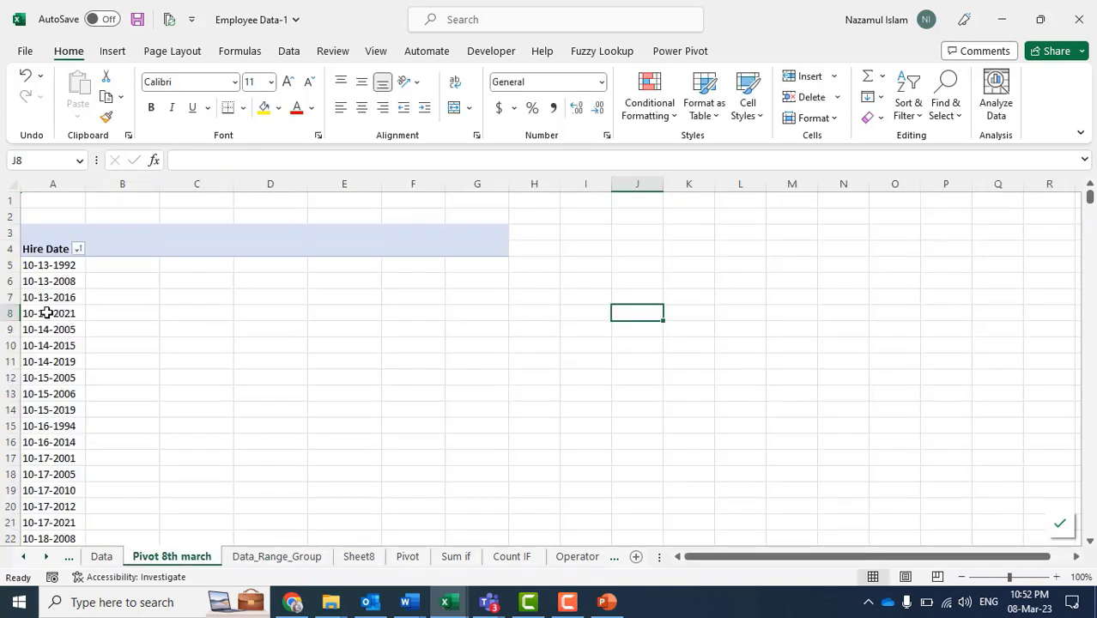
left_click(44, 312)
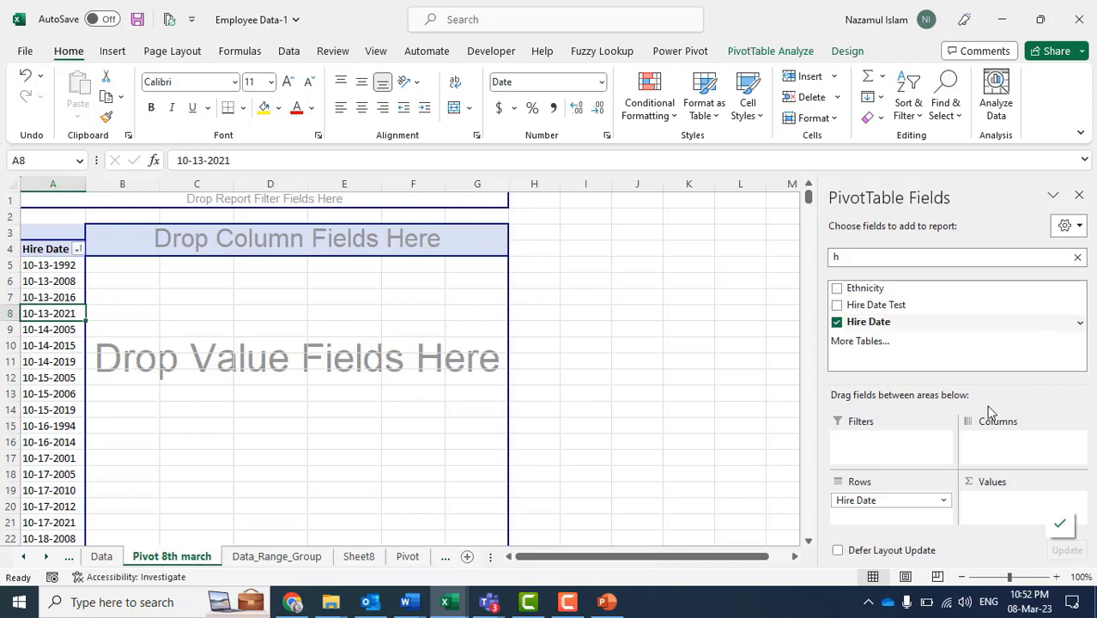
left_click(870, 501)
left_click(865, 480)
left_click(837, 321)
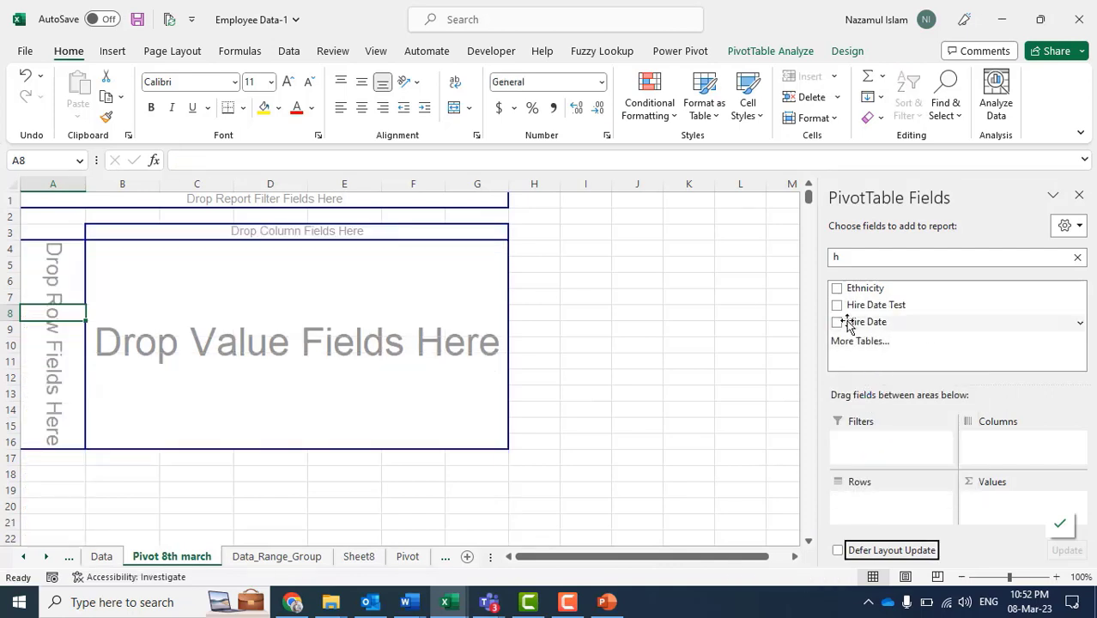
left_click(1077, 257)
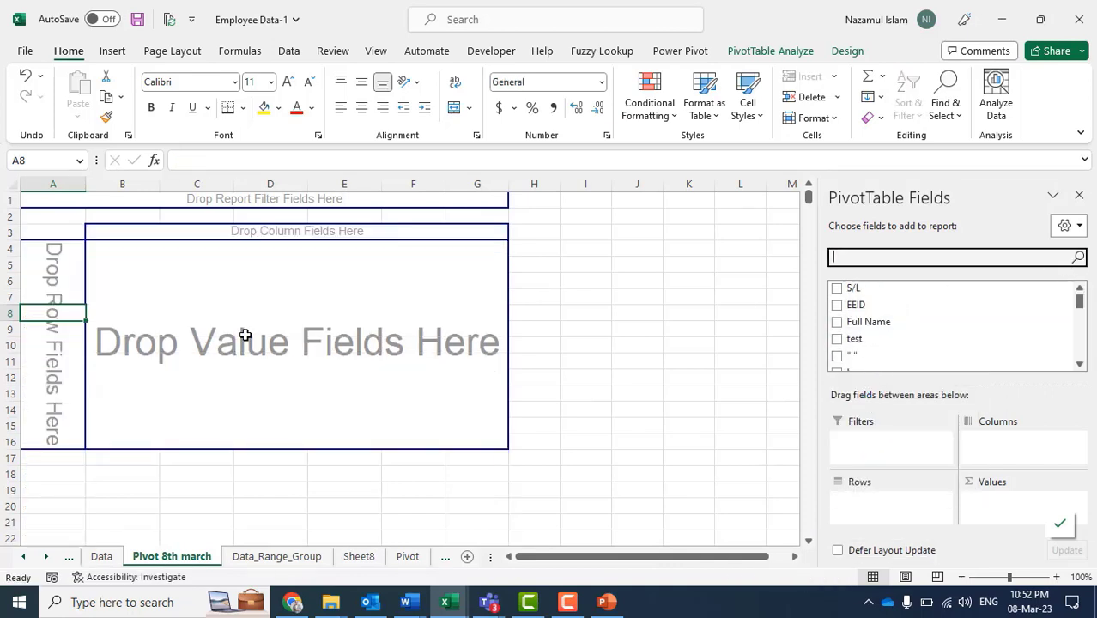
left_click(58, 271)
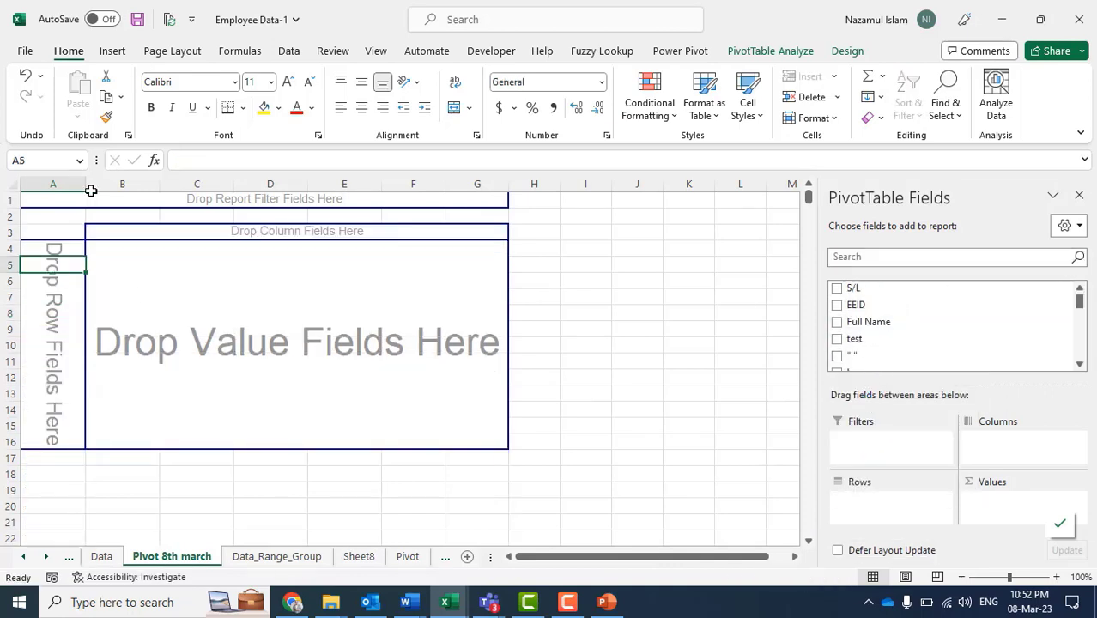
Refresh the empty pivot table and add the Final Hire Date field to its rows.
right_click(42, 284)
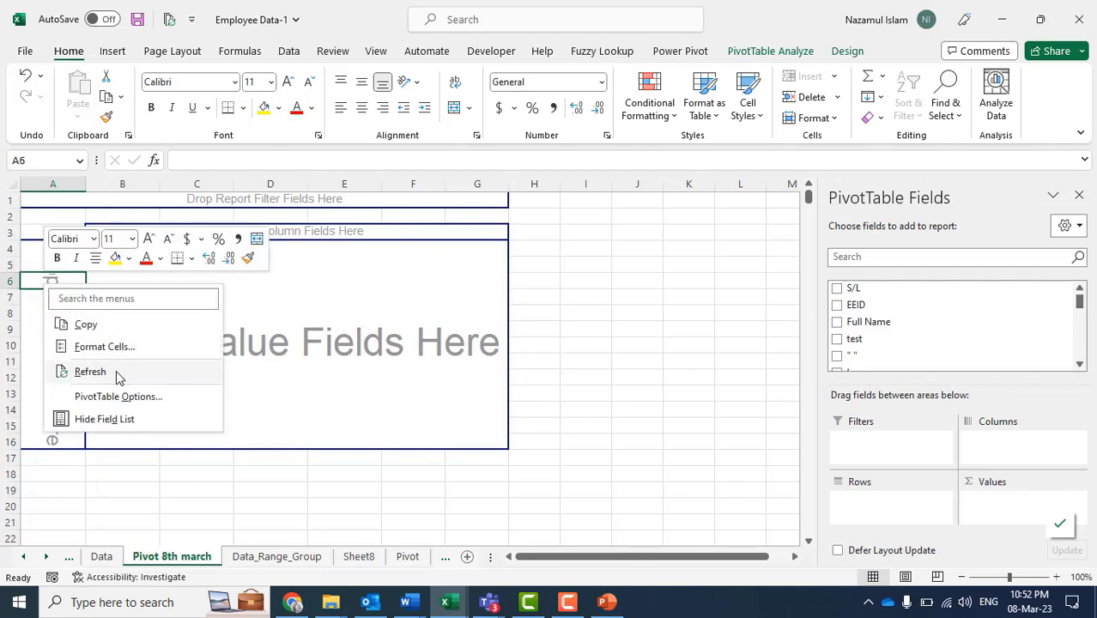
left_click(111, 371)
scroll(962, 357, "down", 1)
scroll(963, 355, "down", 6)
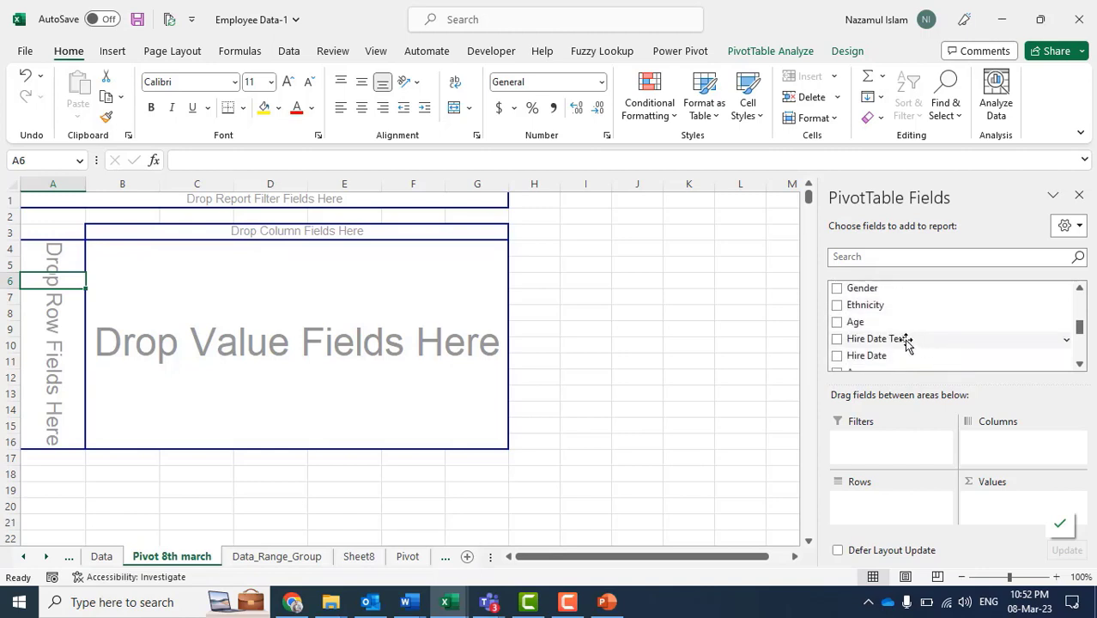
scroll(908, 342, "down", 3)
left_click_drag(898, 324, 884, 513)
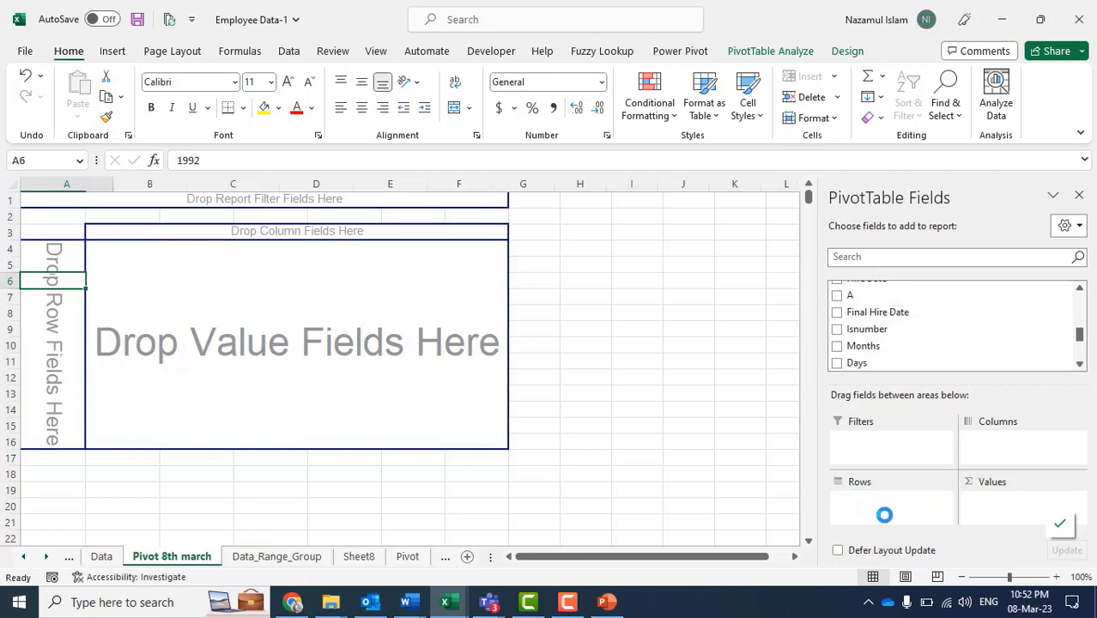
scroll(121, 366, "down", 4)
scroll(98, 398, "down", 4)
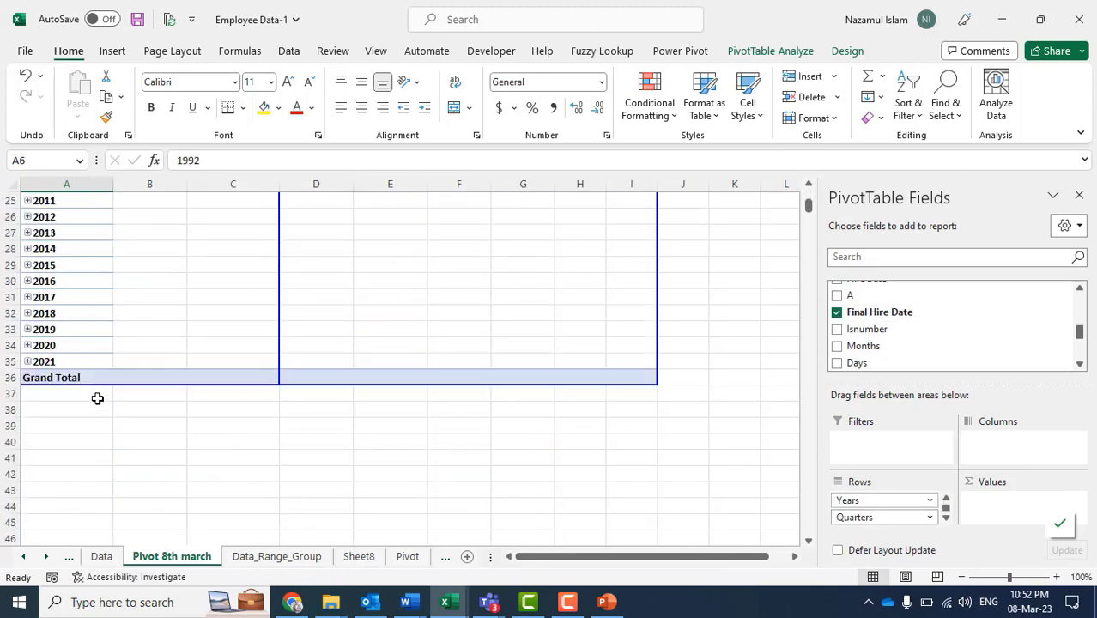
scroll(98, 397, "up", 8)
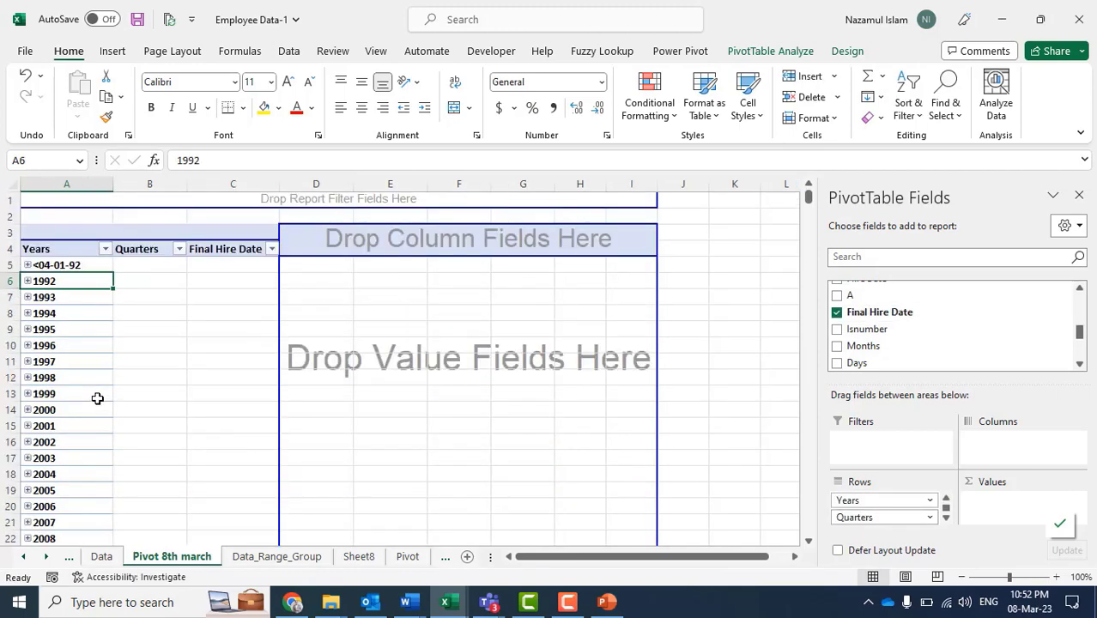
Filter the pivot table's Years field to exclude the <04-01-92 and >27-12-21 items.
left_click(105, 249)
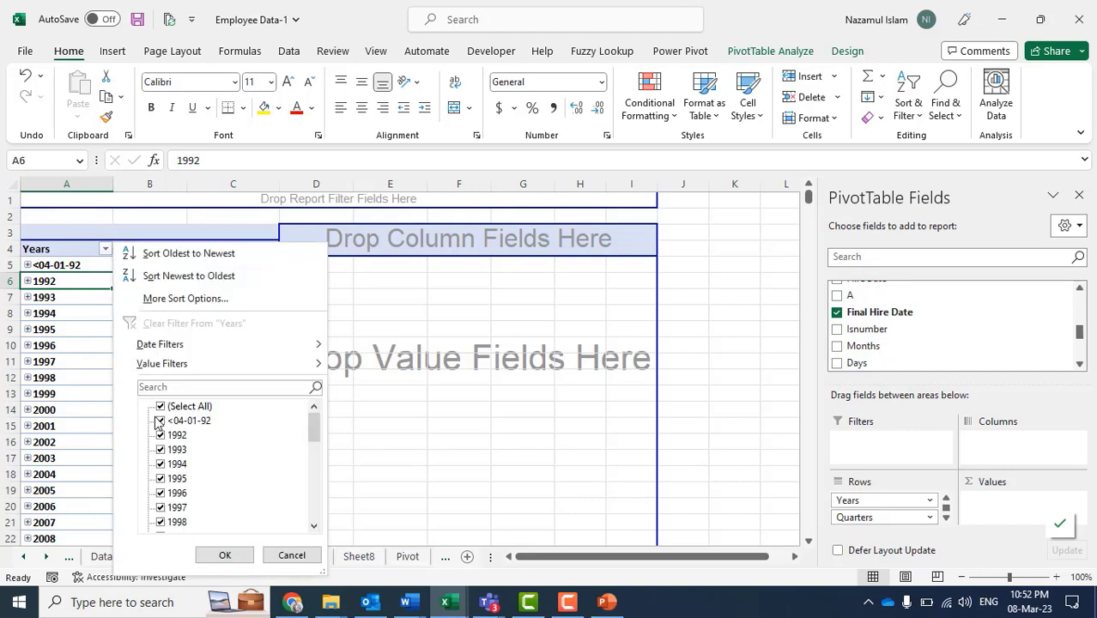
key("Tab")
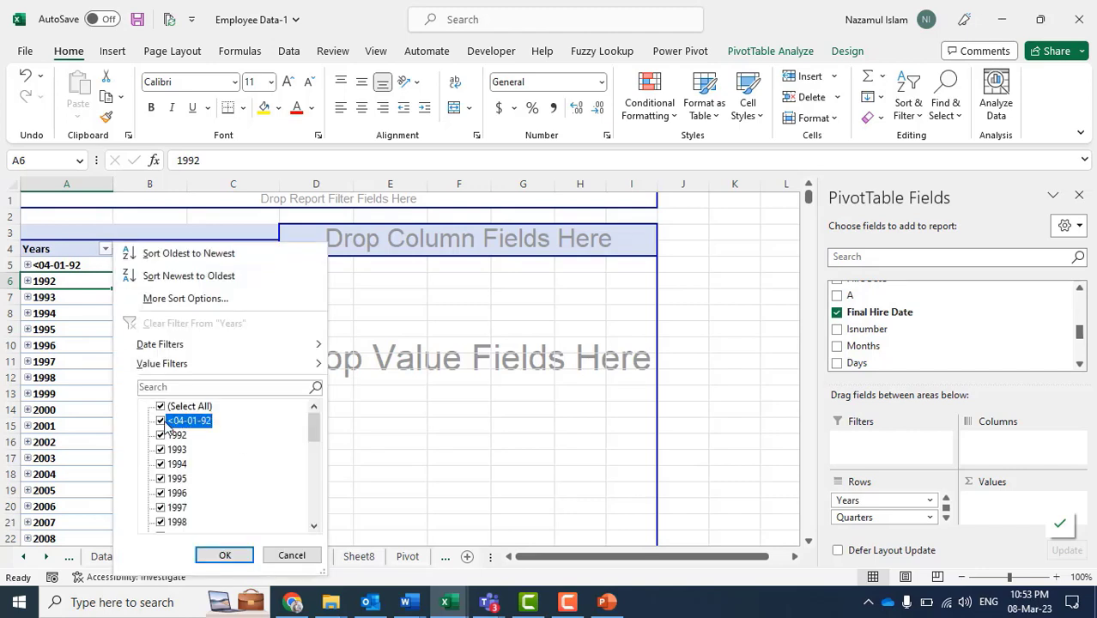
scroll(172, 463, "down", 8)
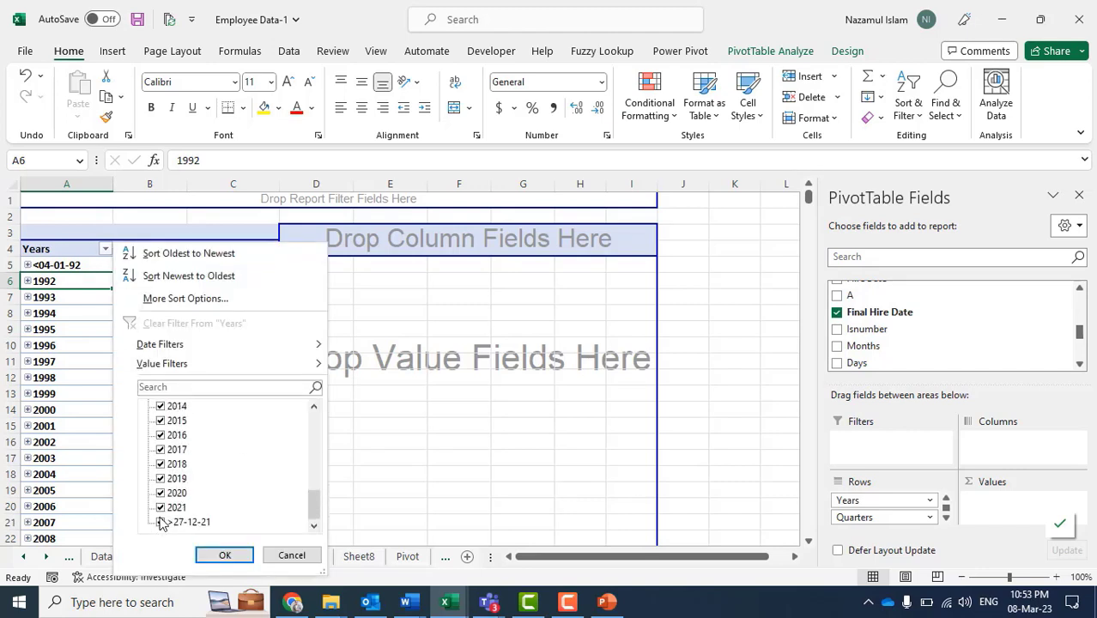
left_click(161, 523)
left_click(228, 555)
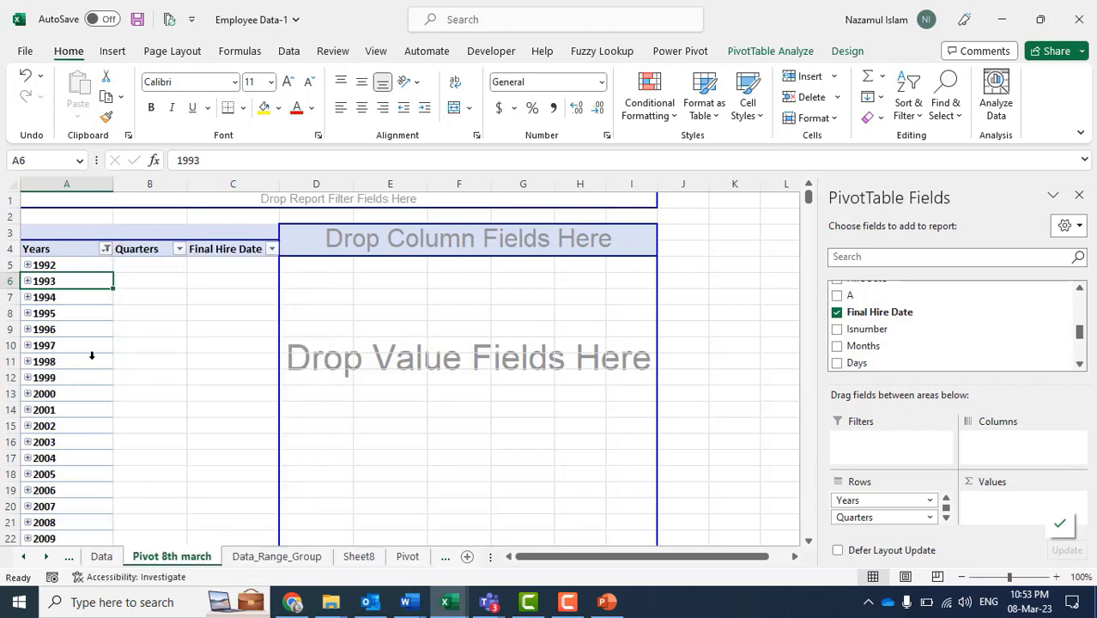
Add Final Hire Date to the pivot table's values as a count and check the yearly totals down to the grand total.
left_click(92, 355)
right_click(83, 318)
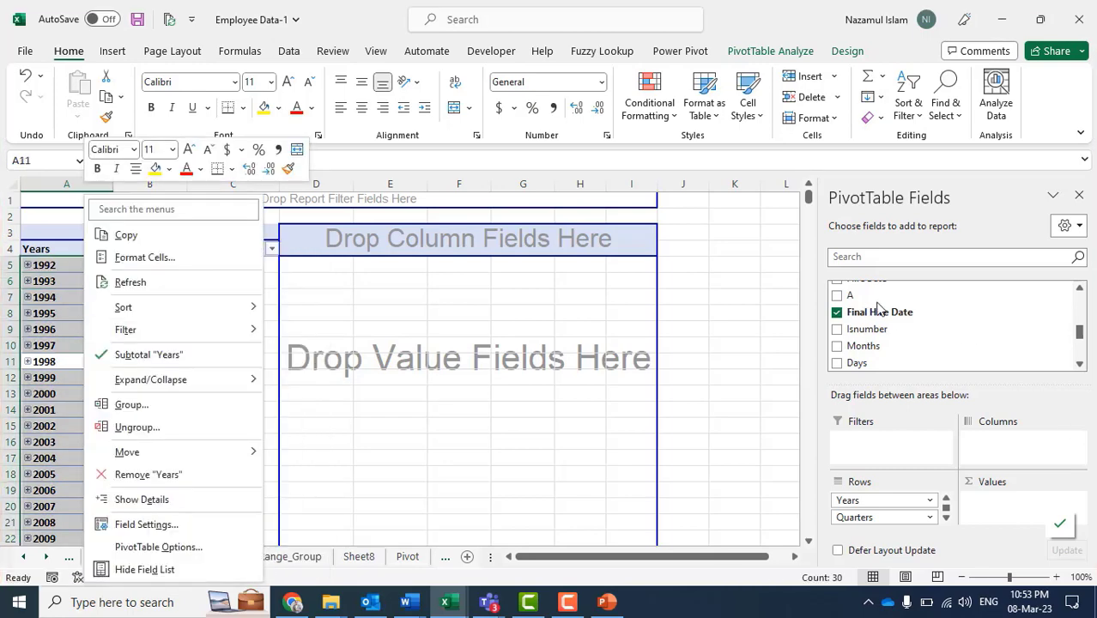
left_click_drag(898, 314, 1030, 516)
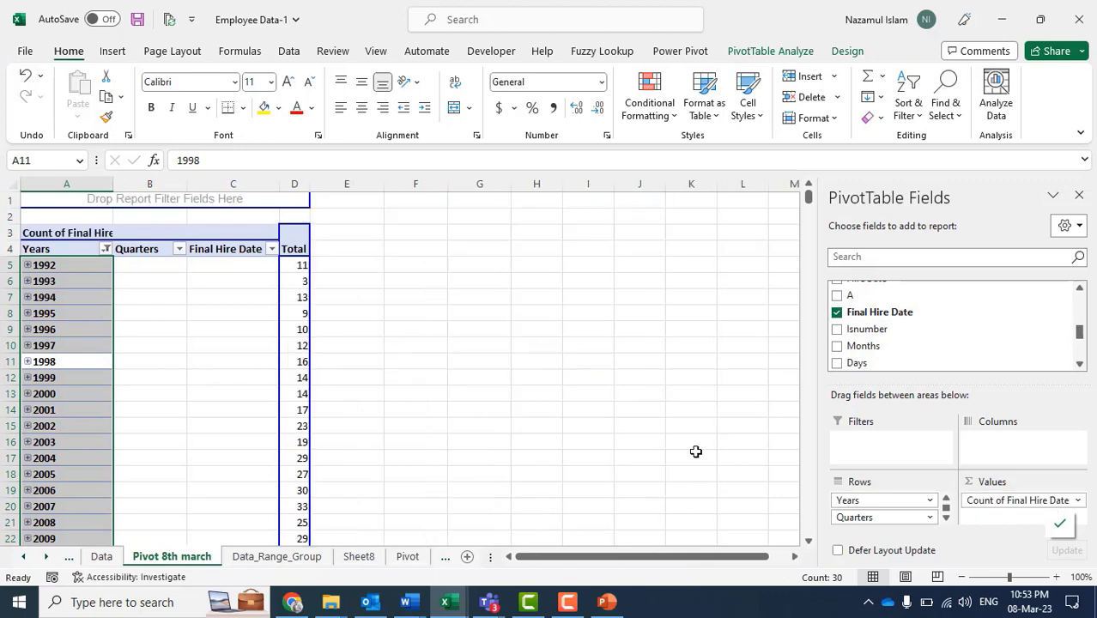
left_click(539, 377)
scroll(168, 335, "down", 7)
scroll(296, 491, "up", 2)
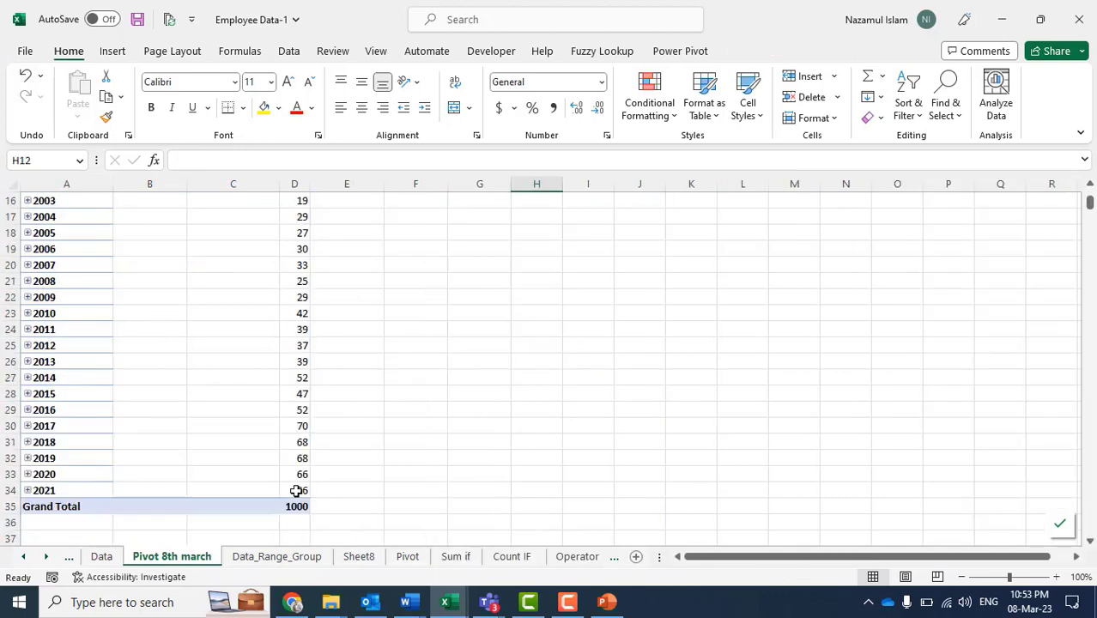
Examine the date grouping settings of the Years field and leave them without making changes.
scroll(71, 284, "up", 3)
right_click(69, 286)
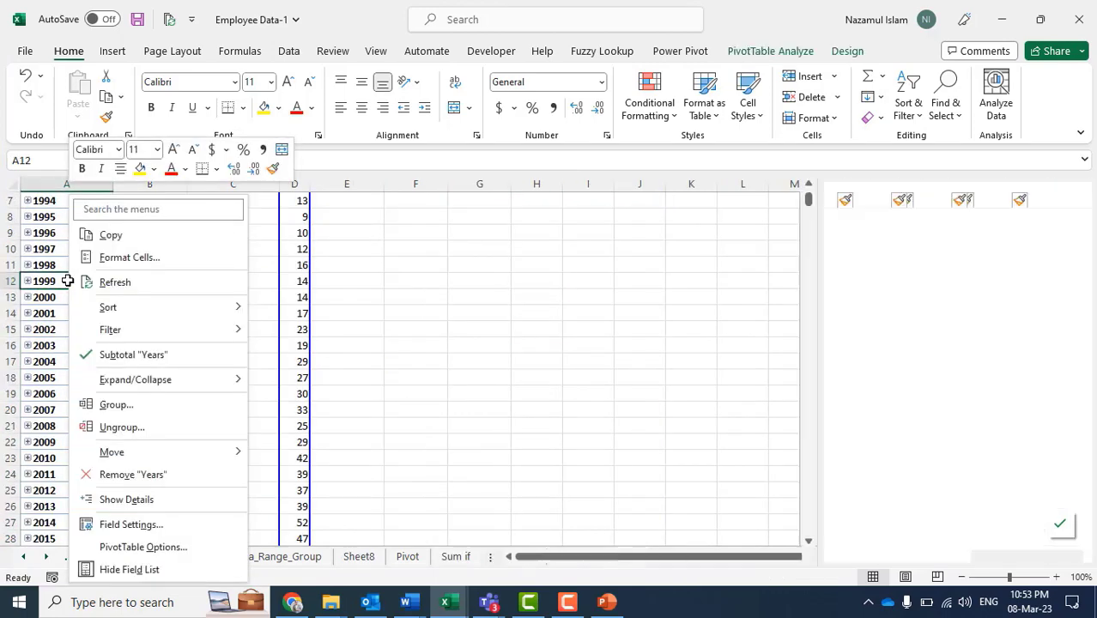
left_click(136, 410)
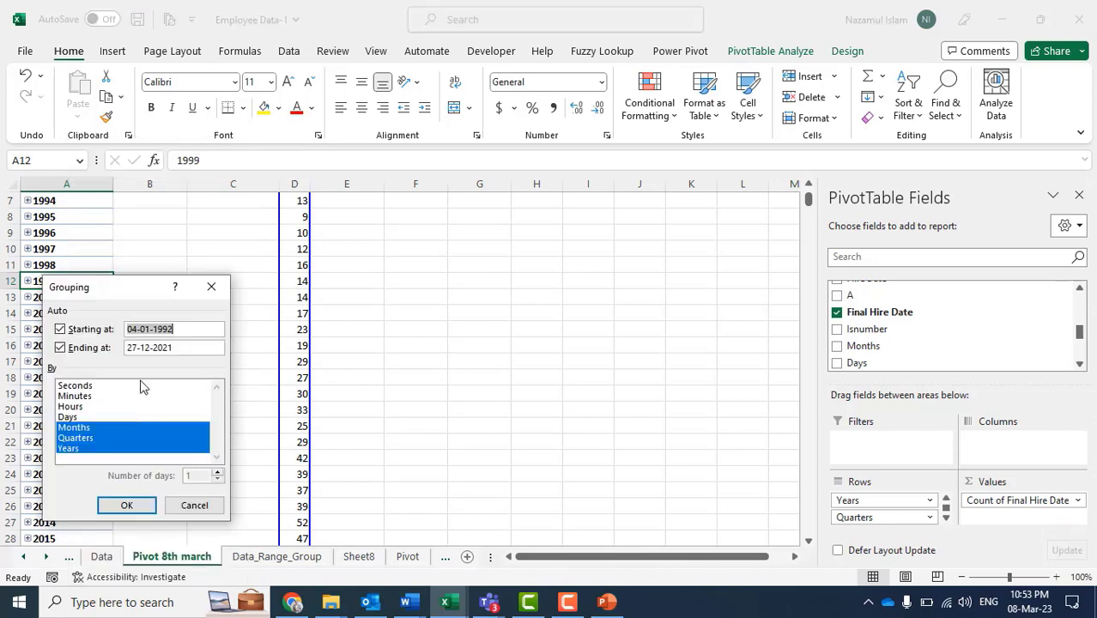
left_click_drag(112, 287, 590, 234)
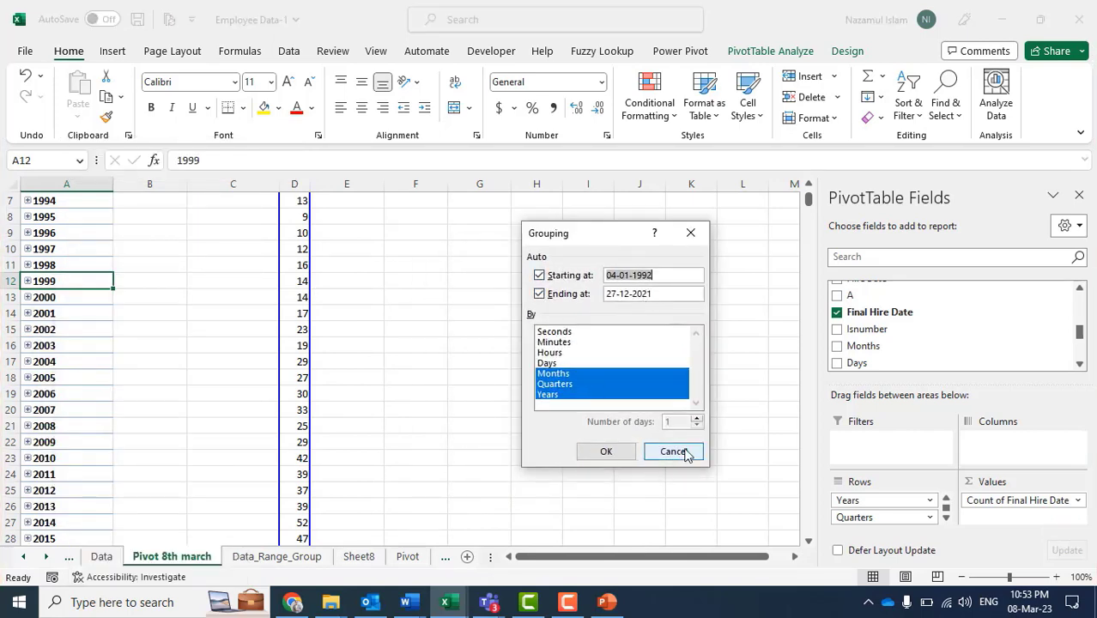
left_click(685, 453)
Switch to the Data_Range_Group sheet and inspect the formulas behind the A, Days and Year helper columns.
left_click(277, 556)
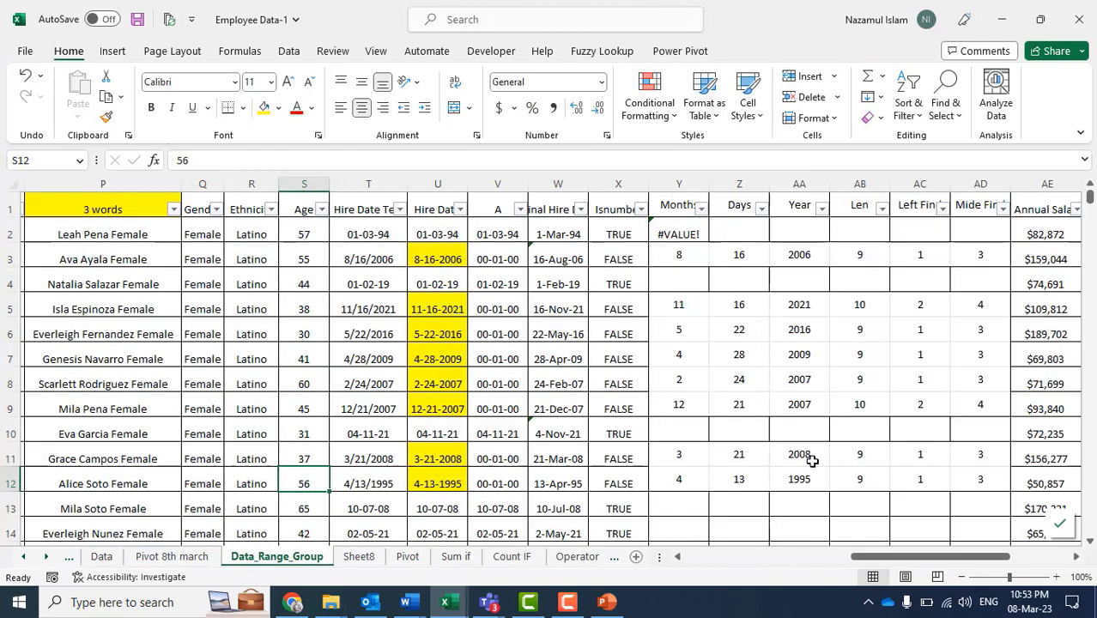
left_click(745, 459)
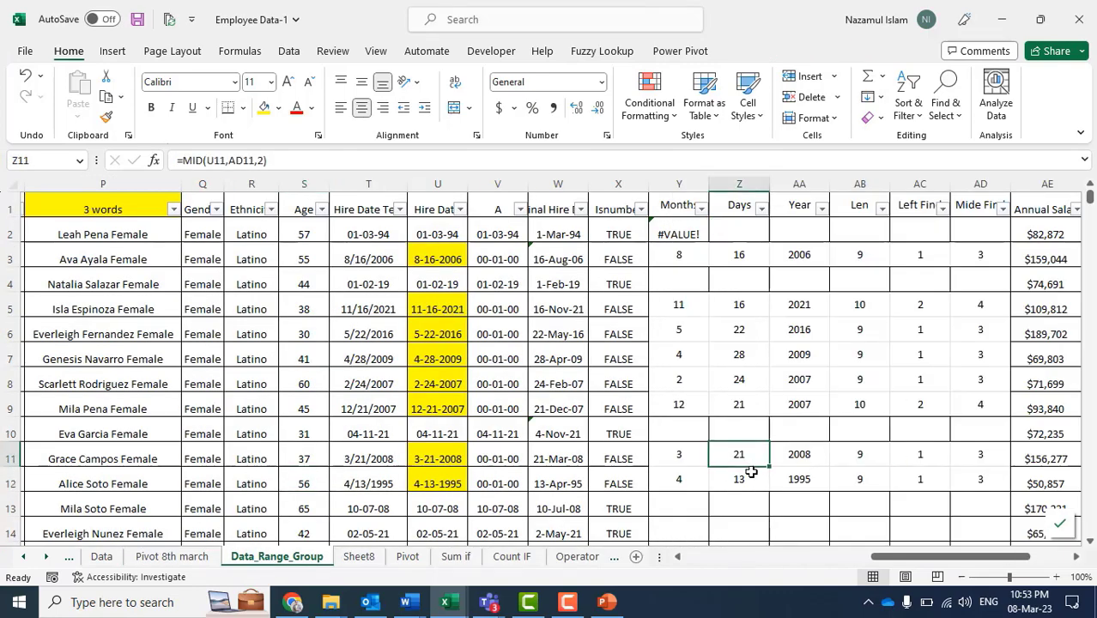
left_click(481, 284)
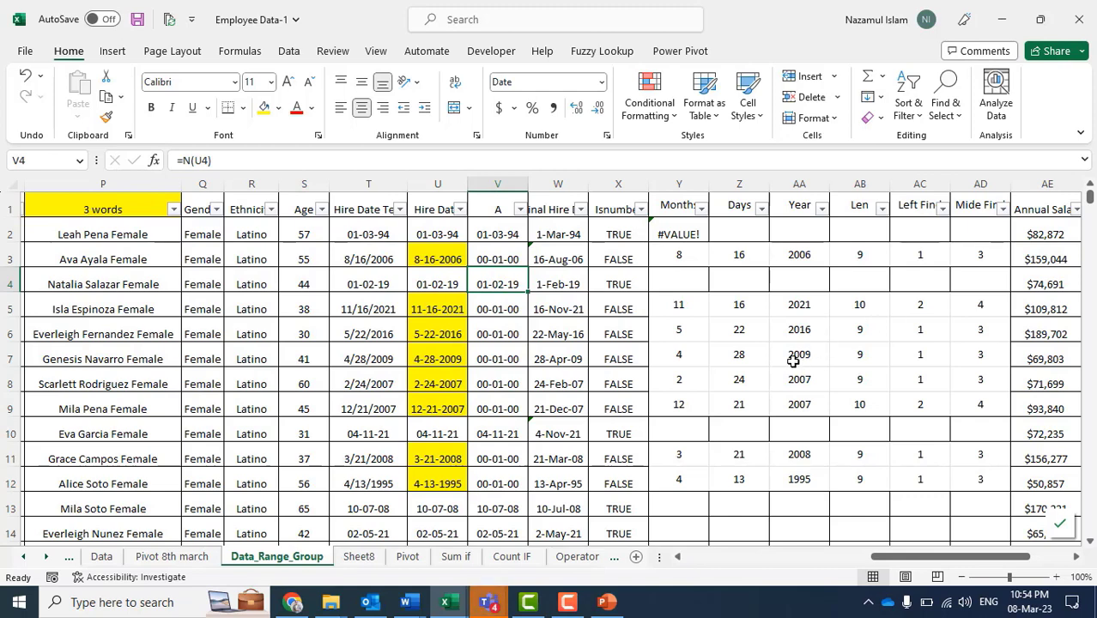
left_click_drag(678, 184, 978, 179)
left_click(800, 307)
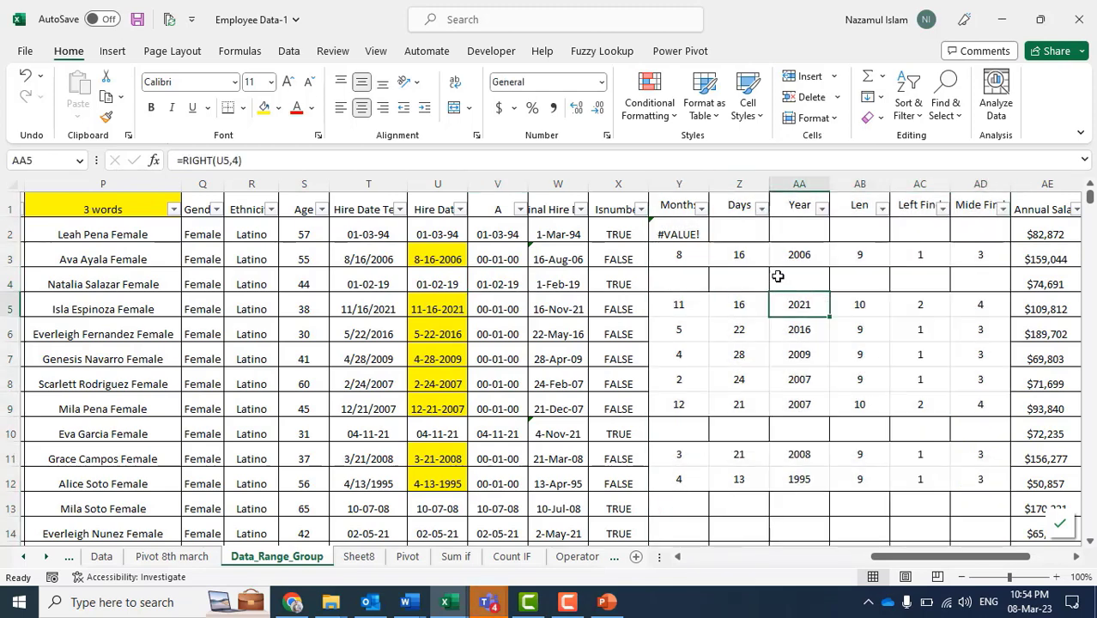
left_click(714, 259)
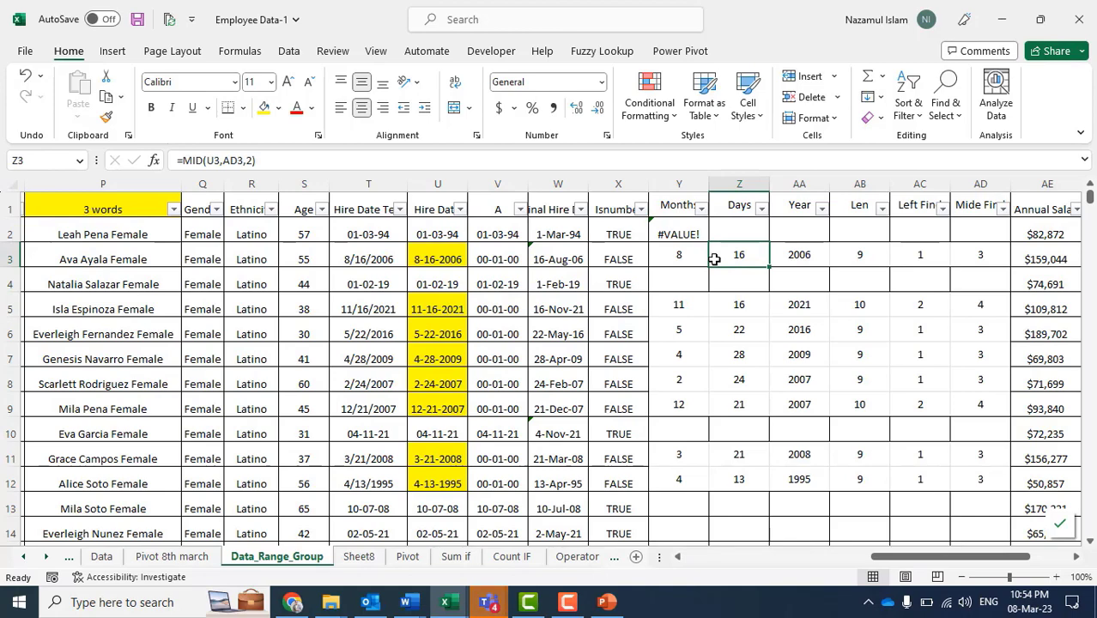
Show all formulas on the sheet to review columns W to AD, restore the values display and check the Mide Find formula in AD3.
key("ctrl+grave")
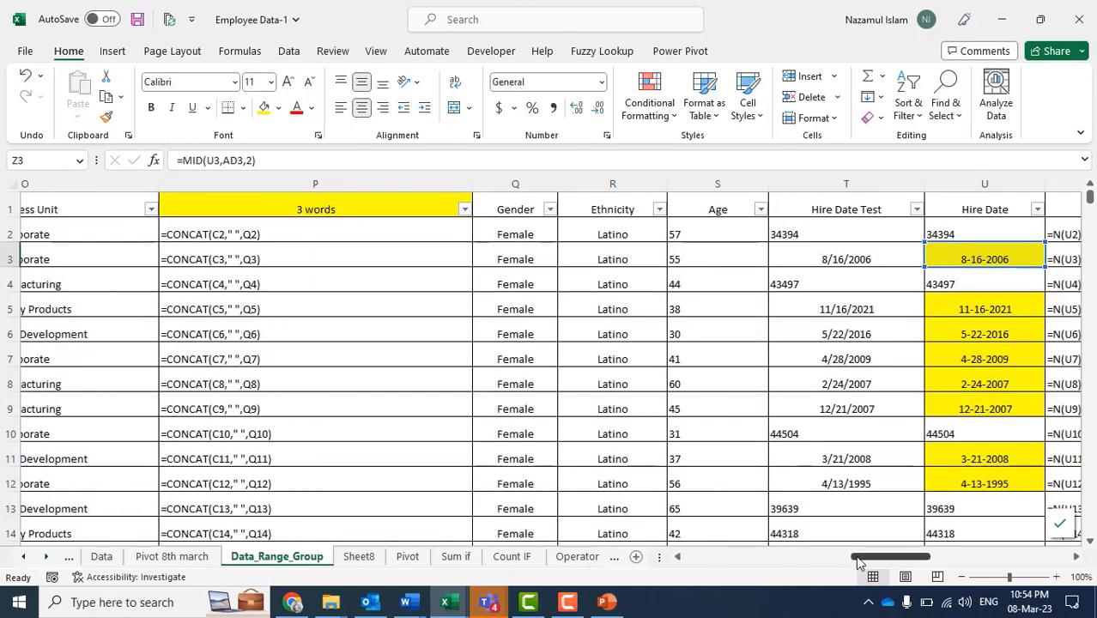
left_click_drag(866, 560, 956, 558)
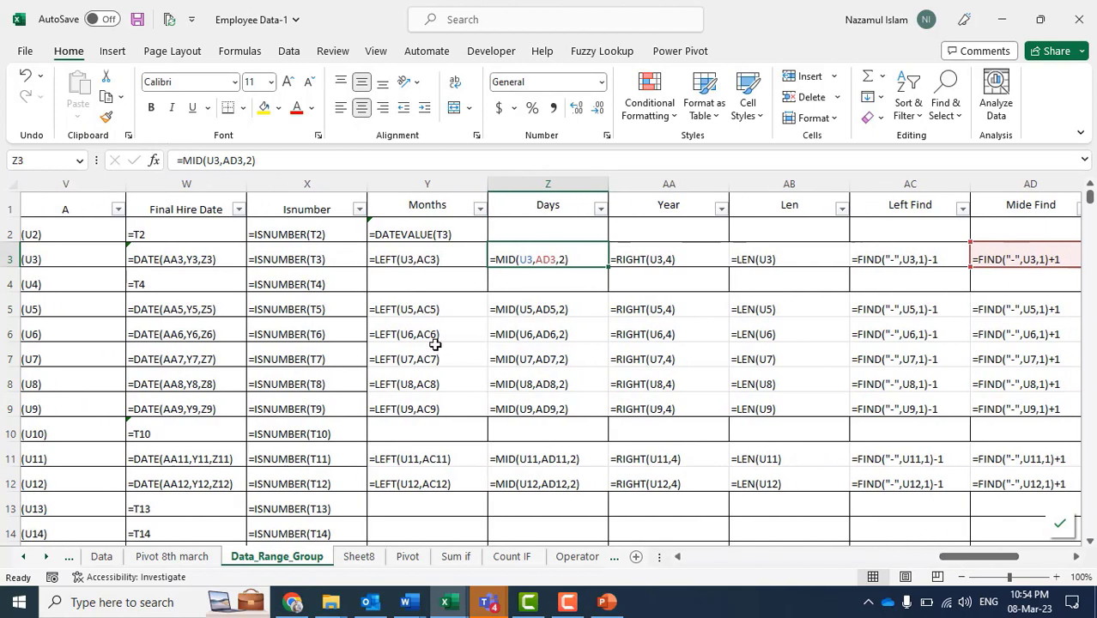
key("ctrl+grave")
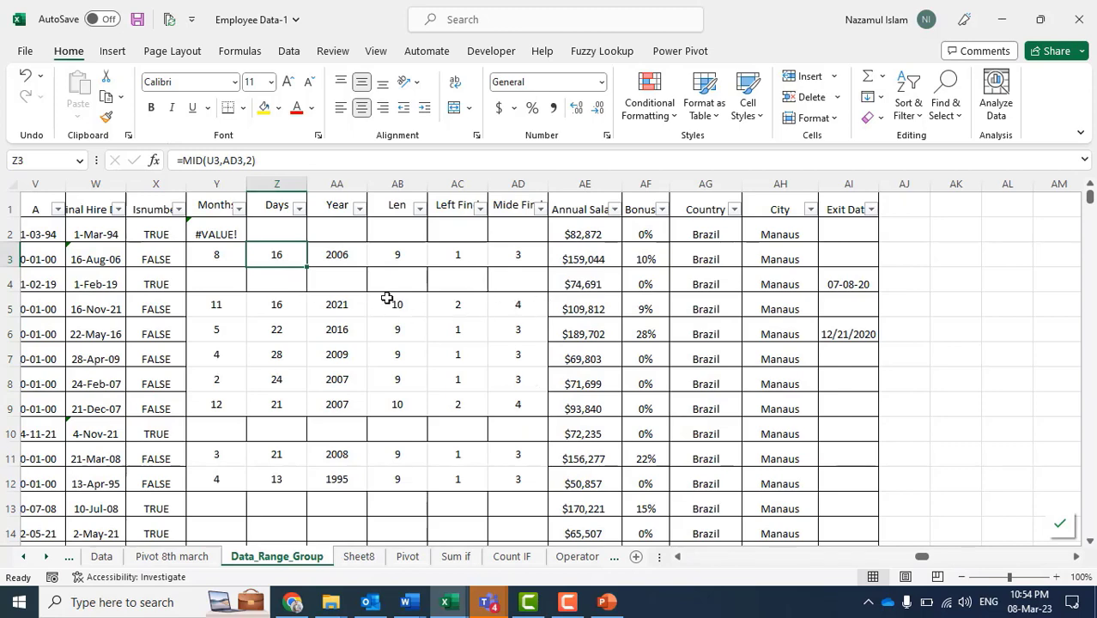
left_click(503, 252)
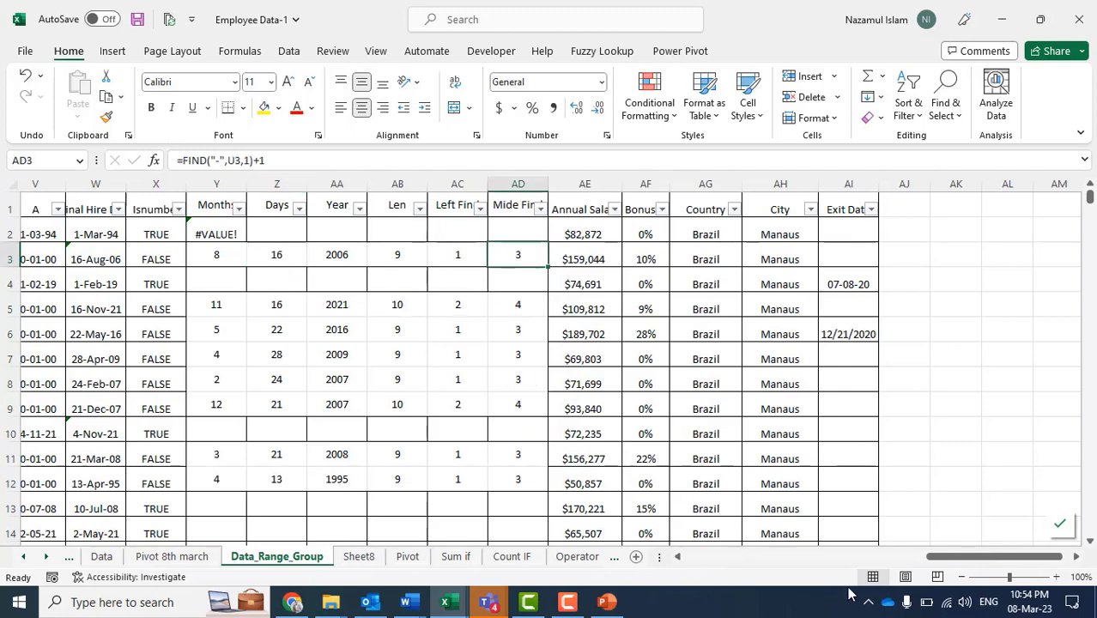
left_click_drag(934, 562, 891, 562)
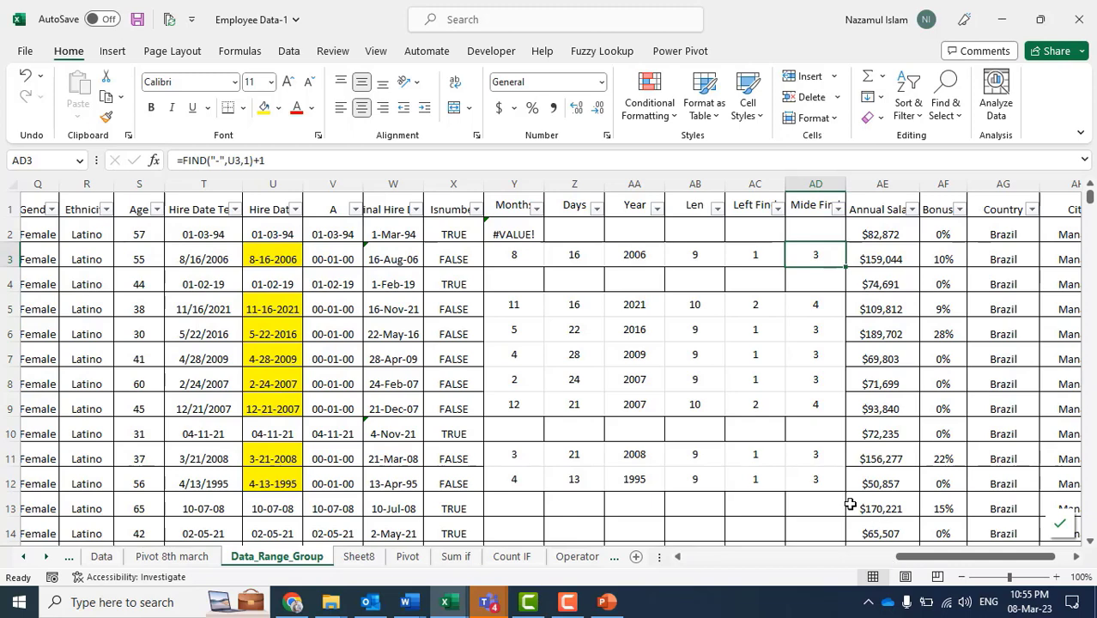
Compare the Months, Days and Year cells with the Hire Date text they are extracted from, mainly in row 5.
left_click(538, 359)
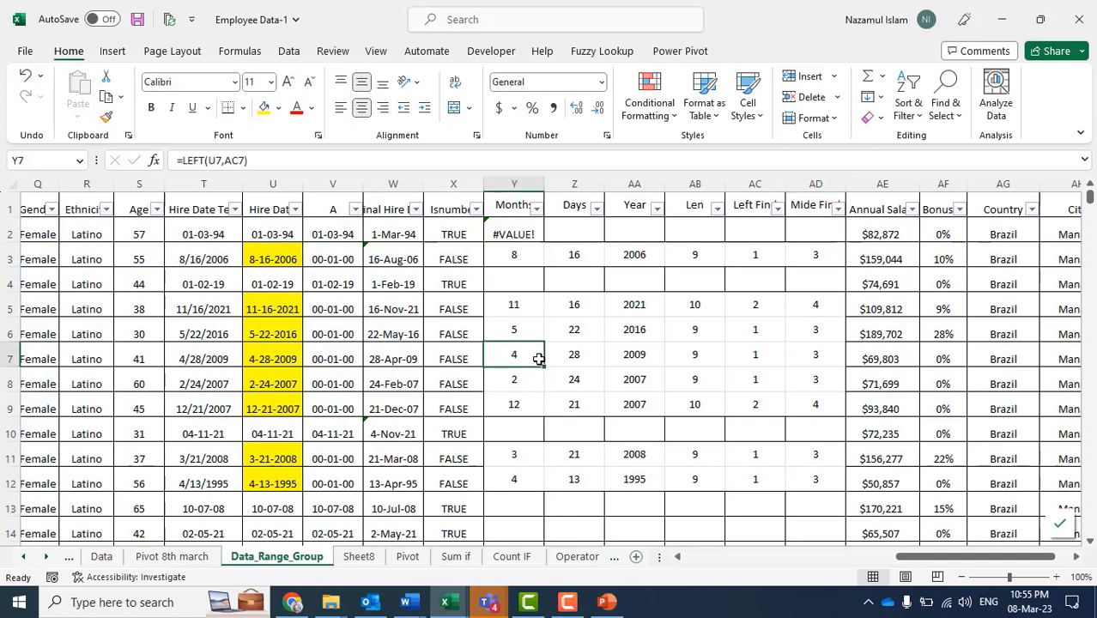
left_click(636, 238)
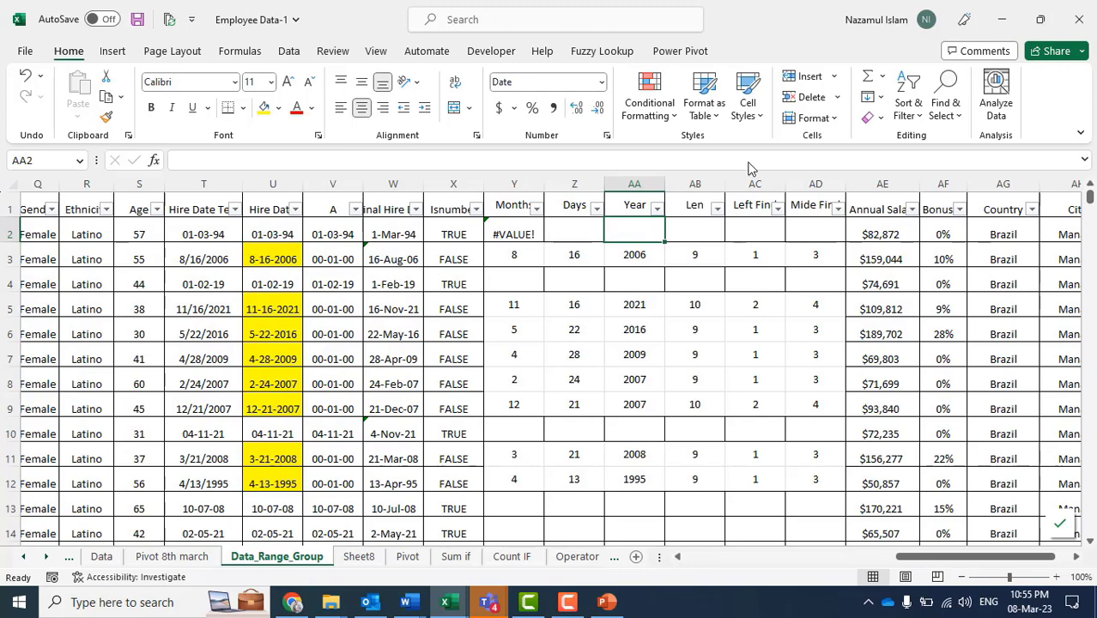
left_click(532, 313)
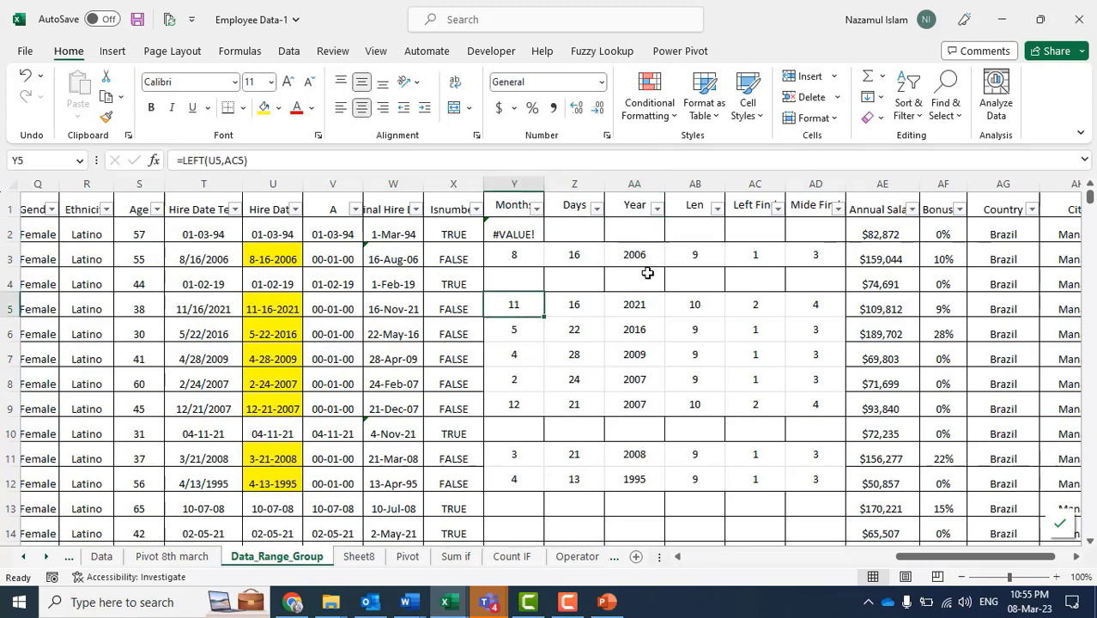
left_click(514, 215)
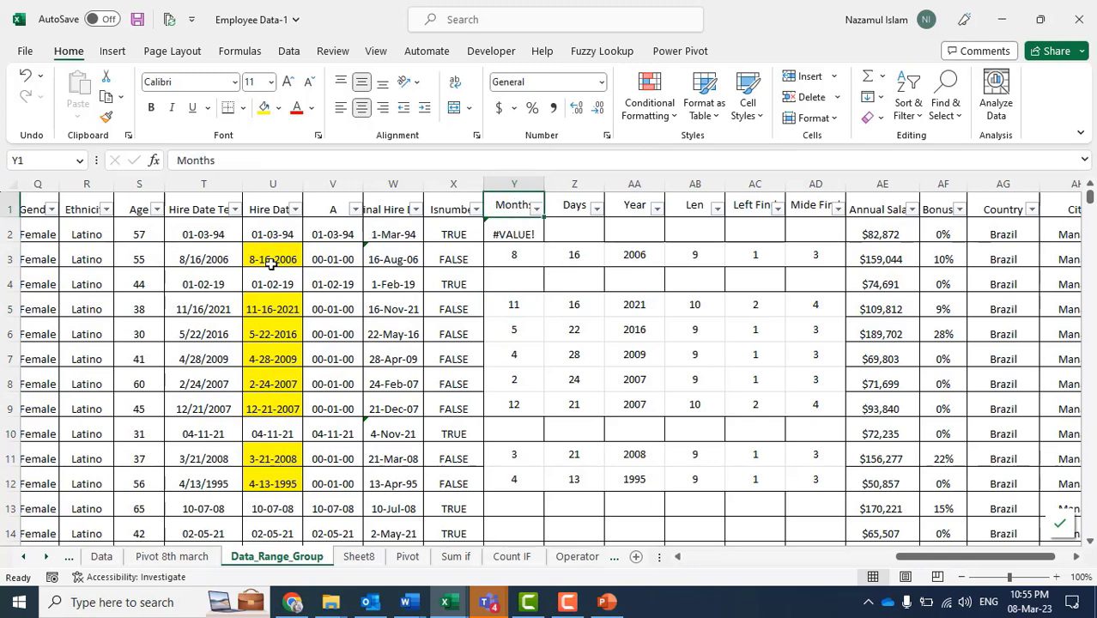
left_click(277, 334)
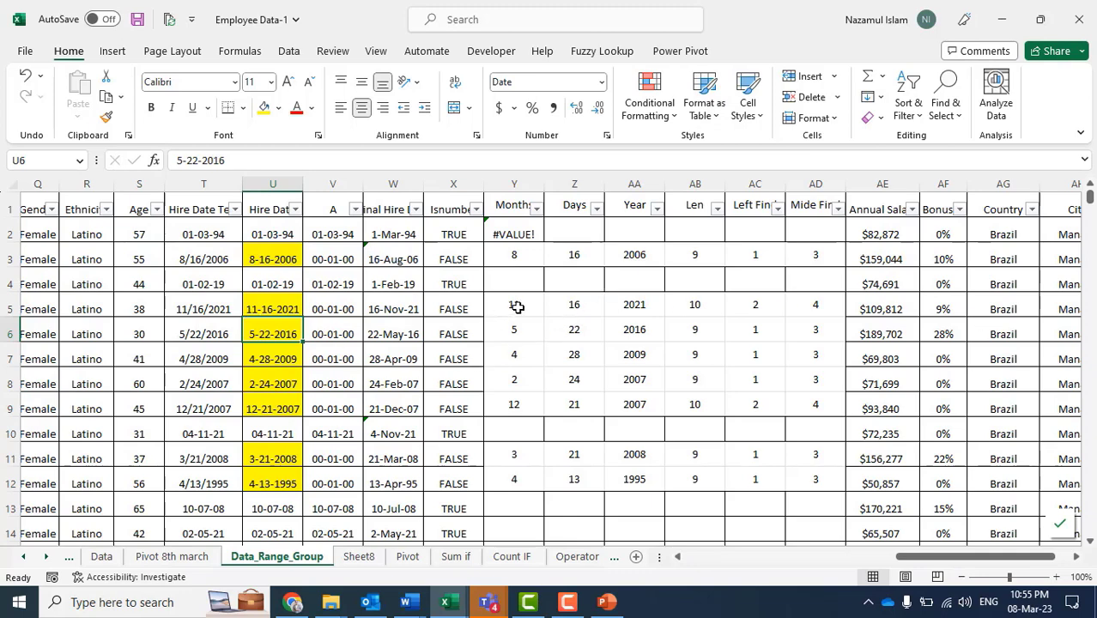
left_click(591, 306)
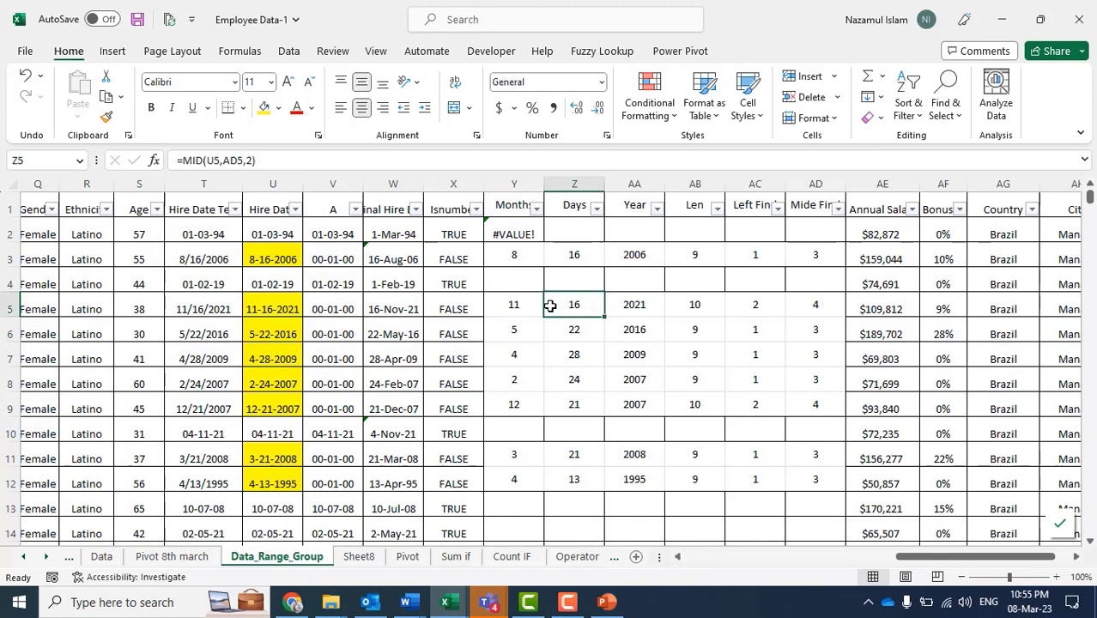
left_click(516, 307)
left_click(567, 306)
left_click(650, 300)
left_click_drag(518, 306, 609, 304)
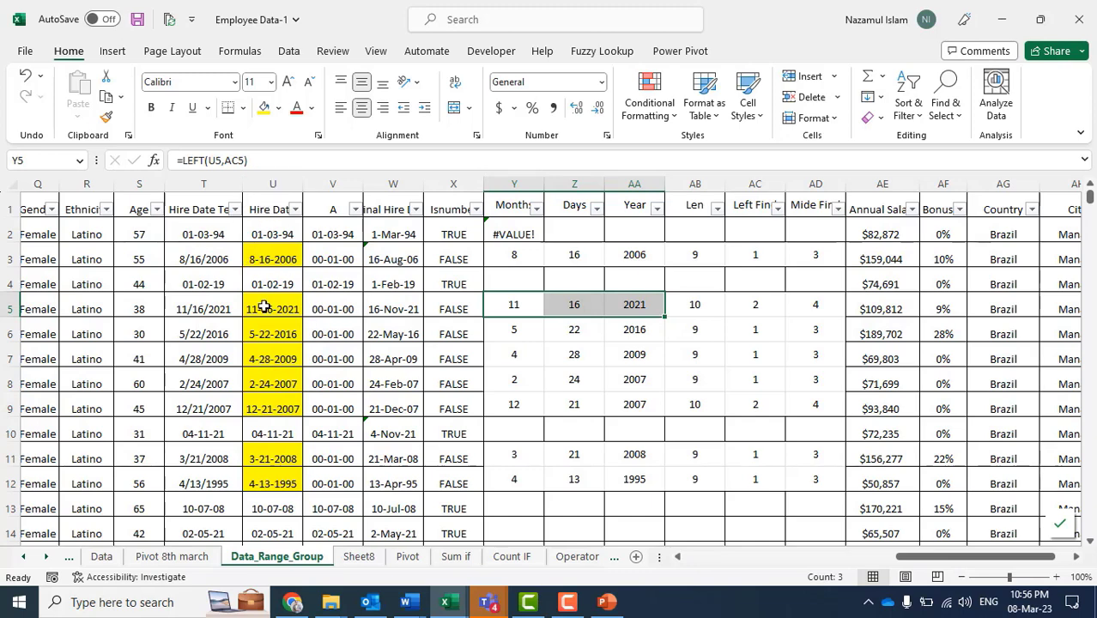
Copy the entire Hire Date column from Data_Range_Group and paste it into column C of a new worksheet.
left_click(282, 186)
key("ctrl+c")
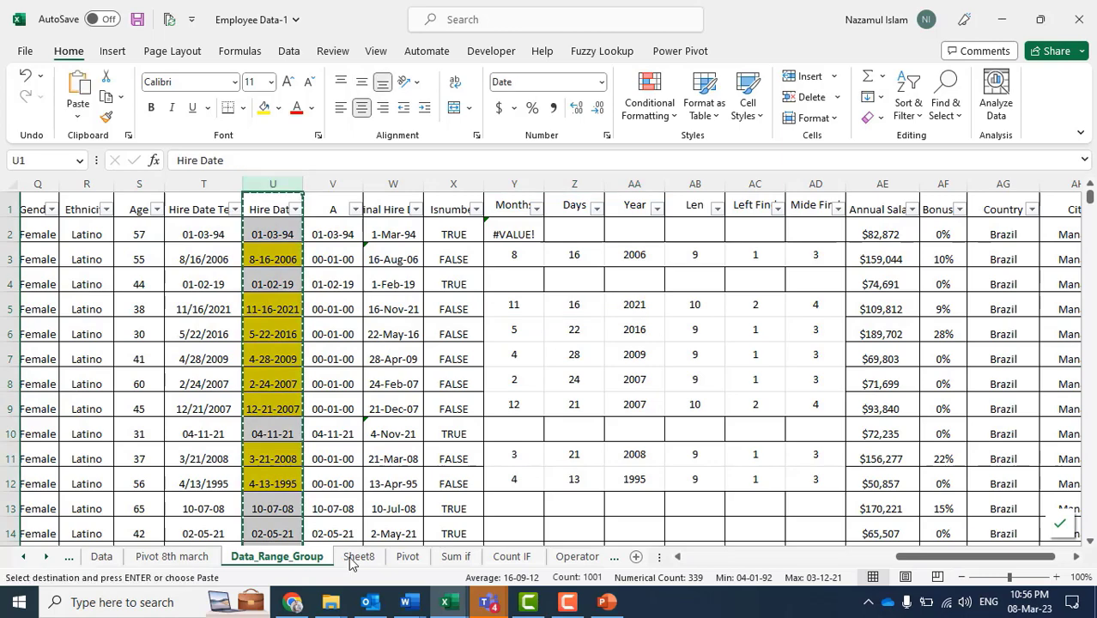
left_click(359, 558)
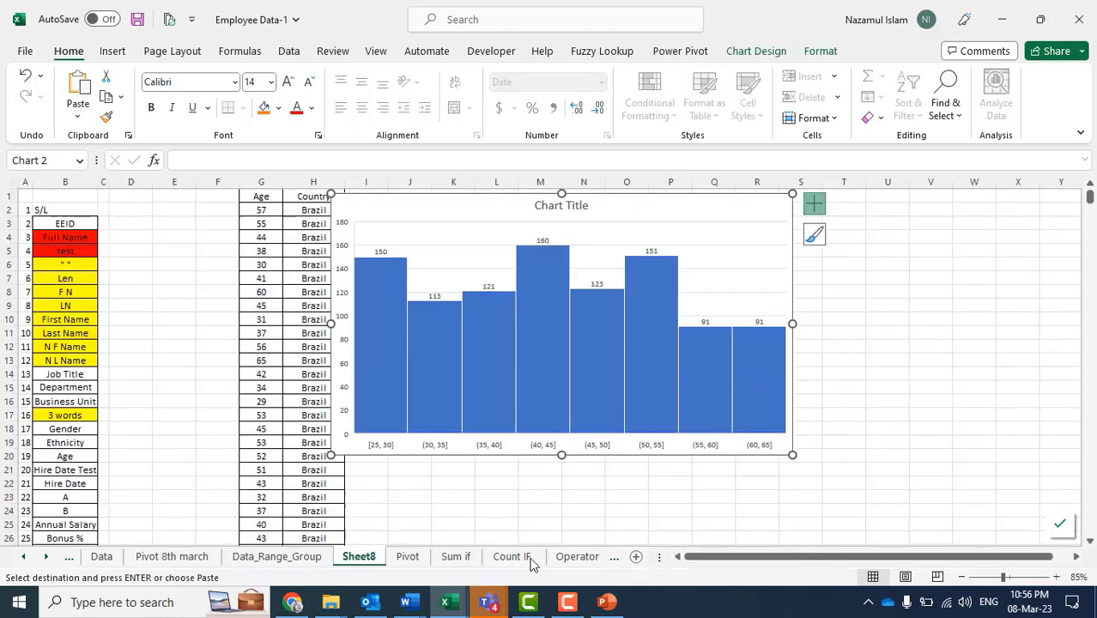
left_click(814, 234)
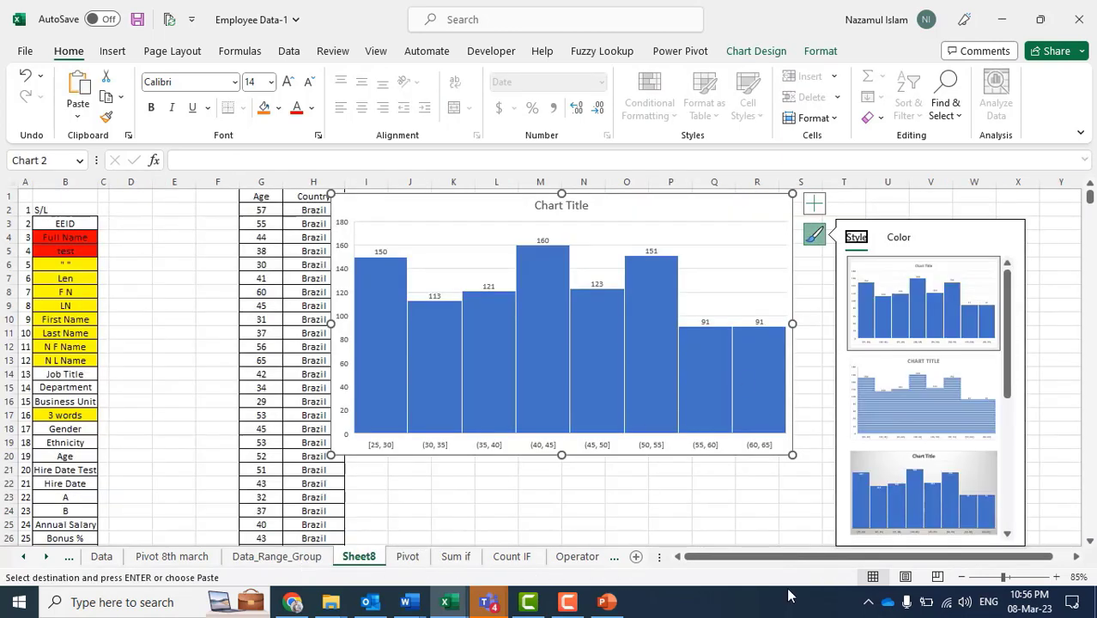
left_click(964, 206)
left_click(964, 206)
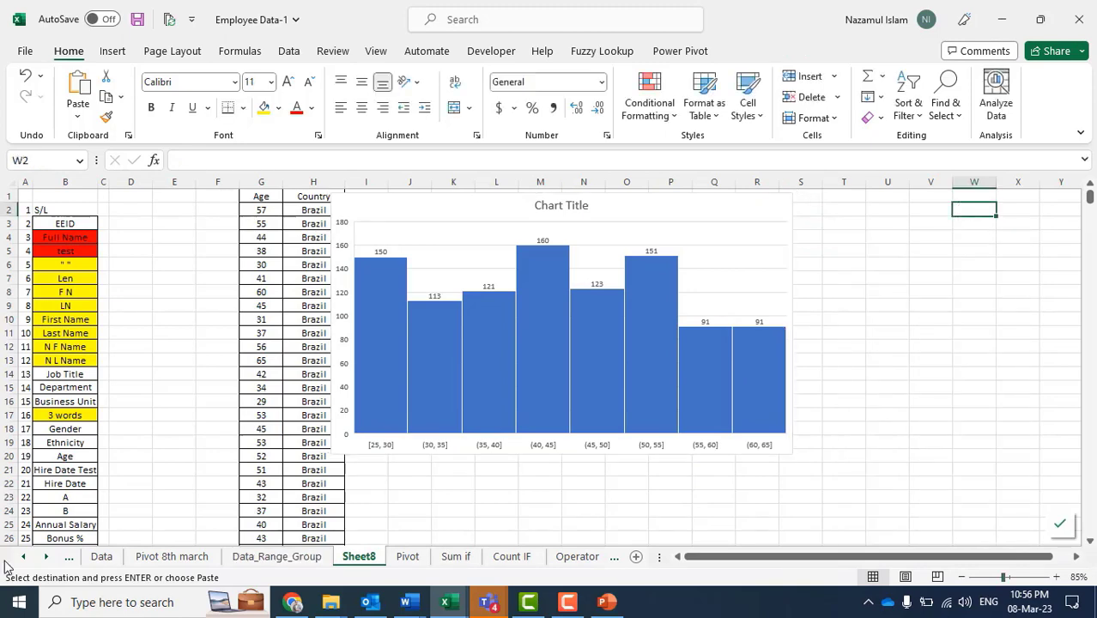
left_click(637, 557)
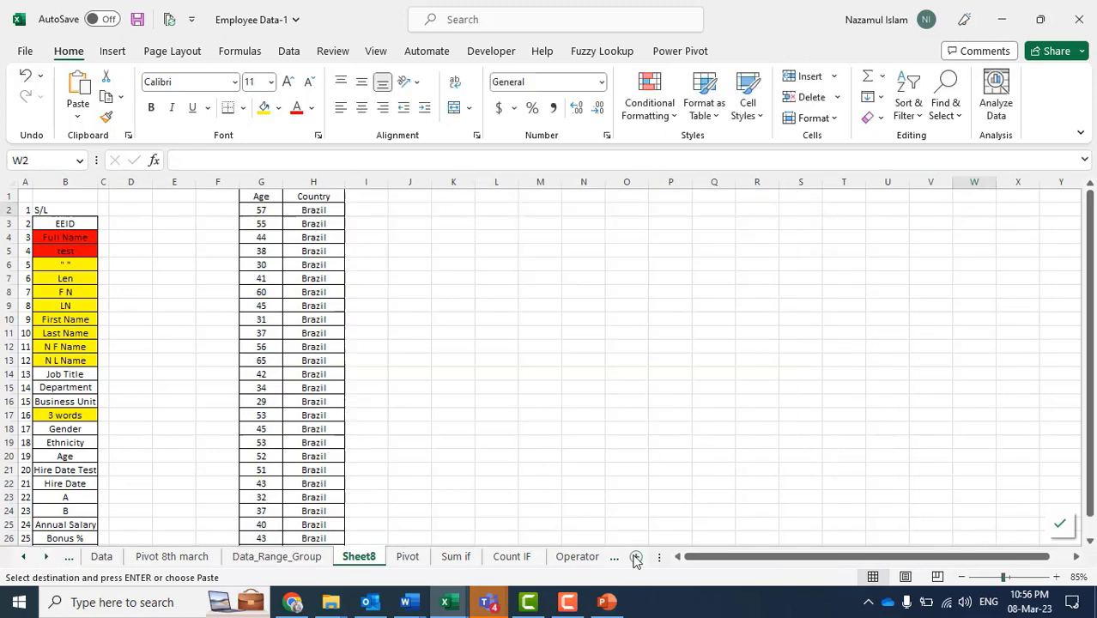
left_click(147, 213)
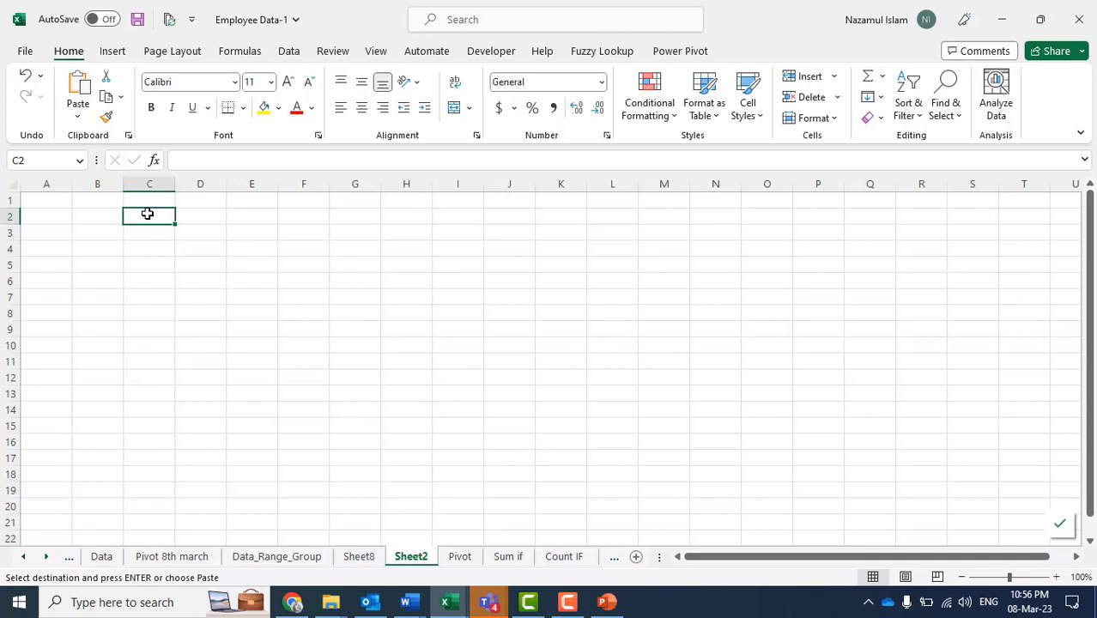
key("ctrl+v")
left_click(556, 364)
left_click(151, 183)
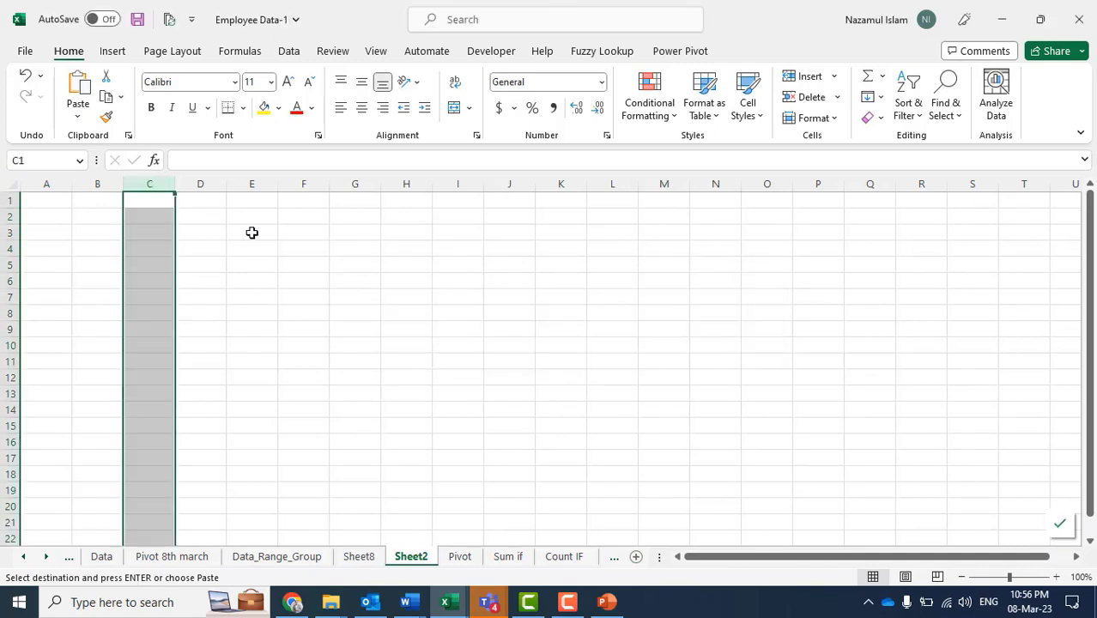
key("ctrl+v")
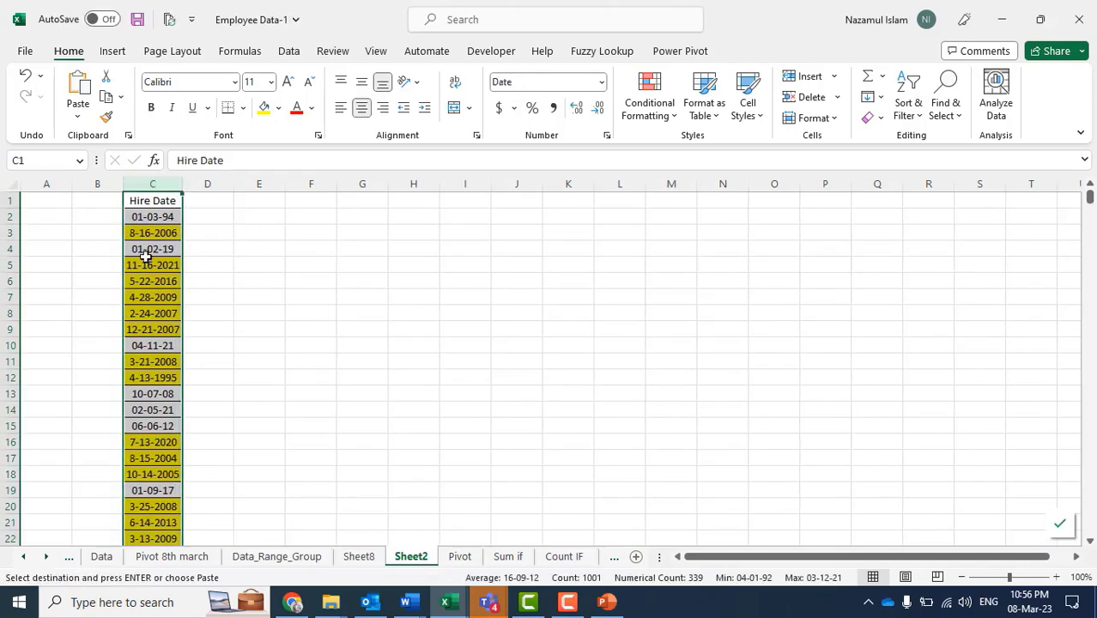
Add a filter to the Hire Date column and show only the cells filled with yellow.
left_click(148, 263)
left_click(170, 234)
left_click(148, 313)
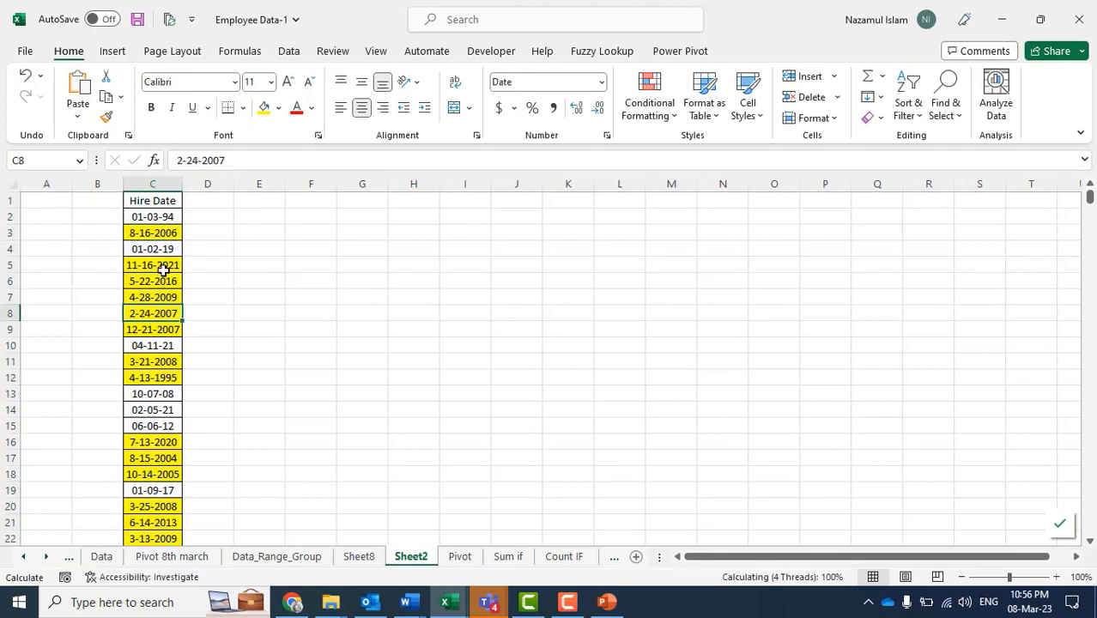
left_click(157, 249)
left_click(145, 182)
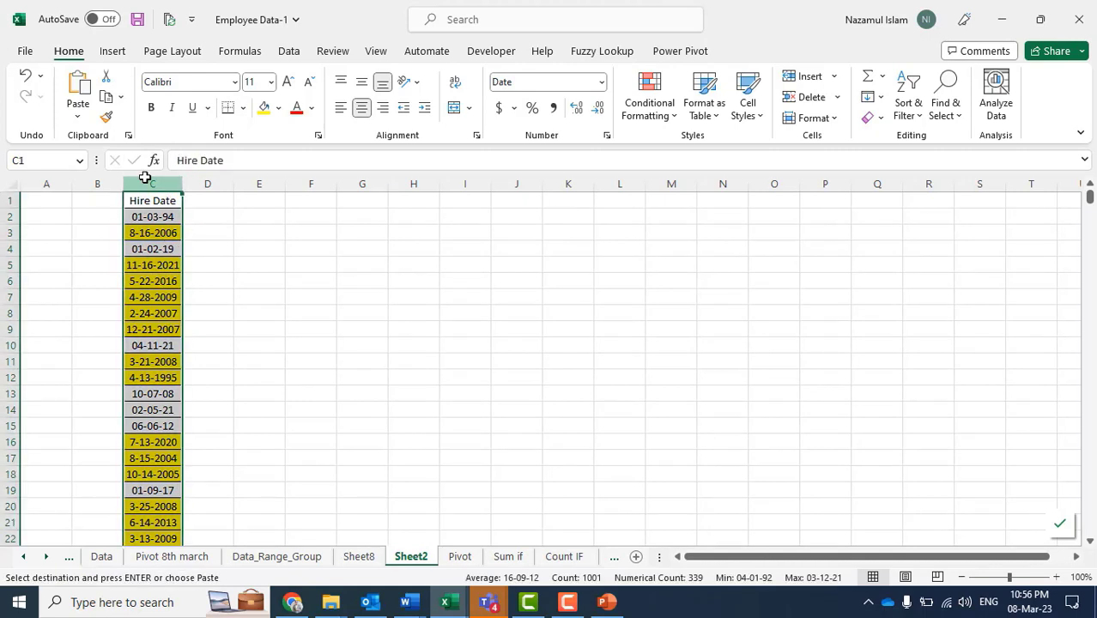
key("ctrl+shift+l")
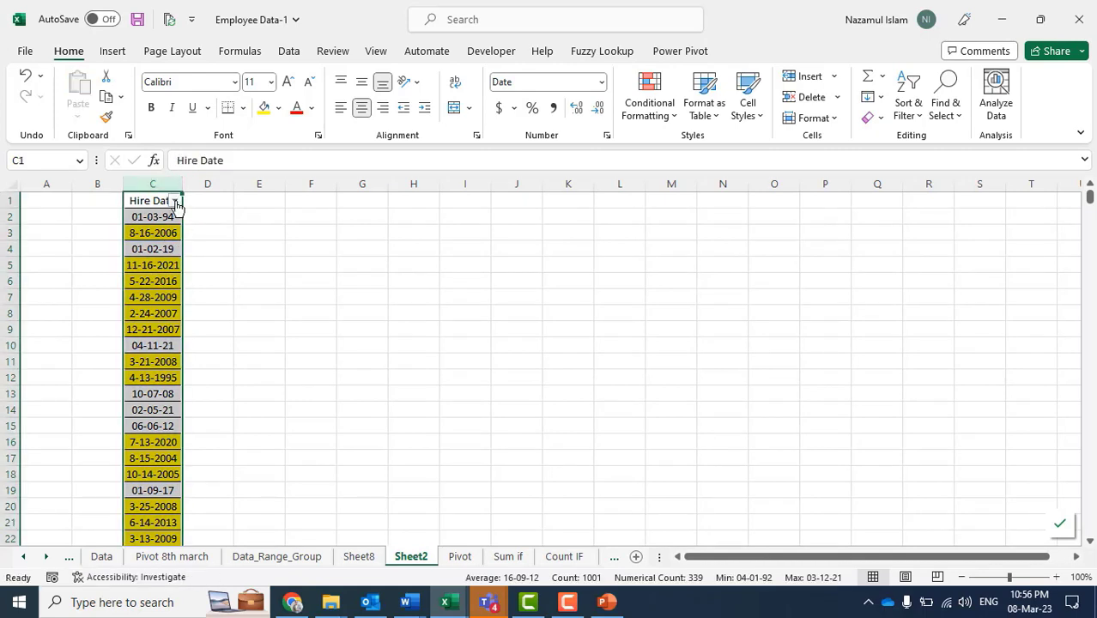
left_click(174, 200)
mouse_move(239, 329)
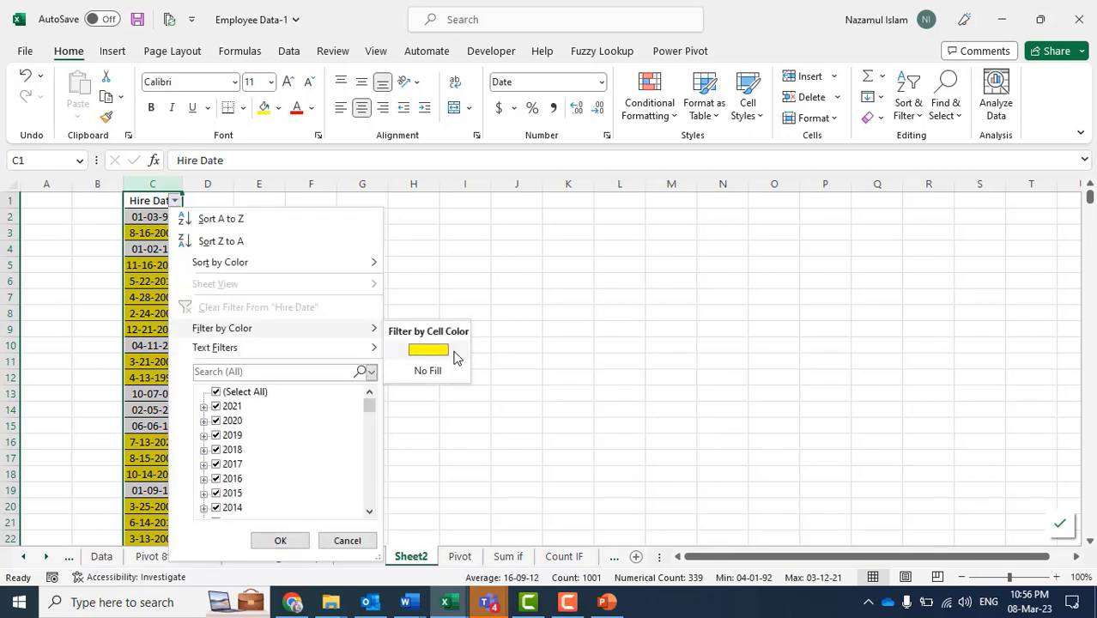
left_click(444, 352)
left_click(244, 247)
Copy the Hire Date in C3 to D3 and cut its content down to the month number 8.
left_click(165, 216)
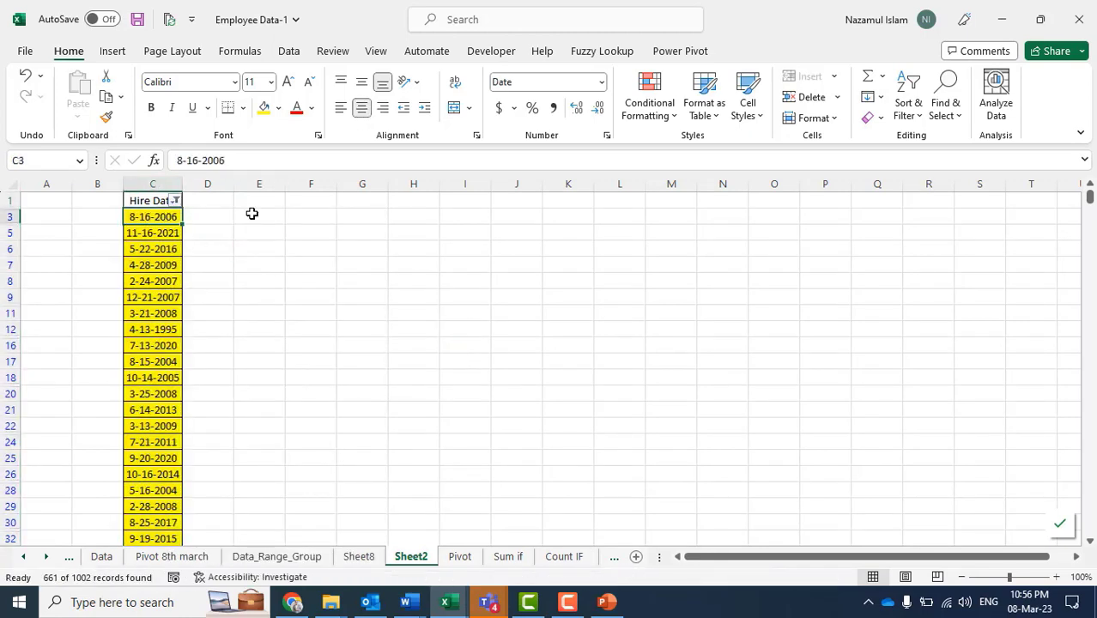
left_click(250, 215)
left_click(153, 216)
left_click(236, 241)
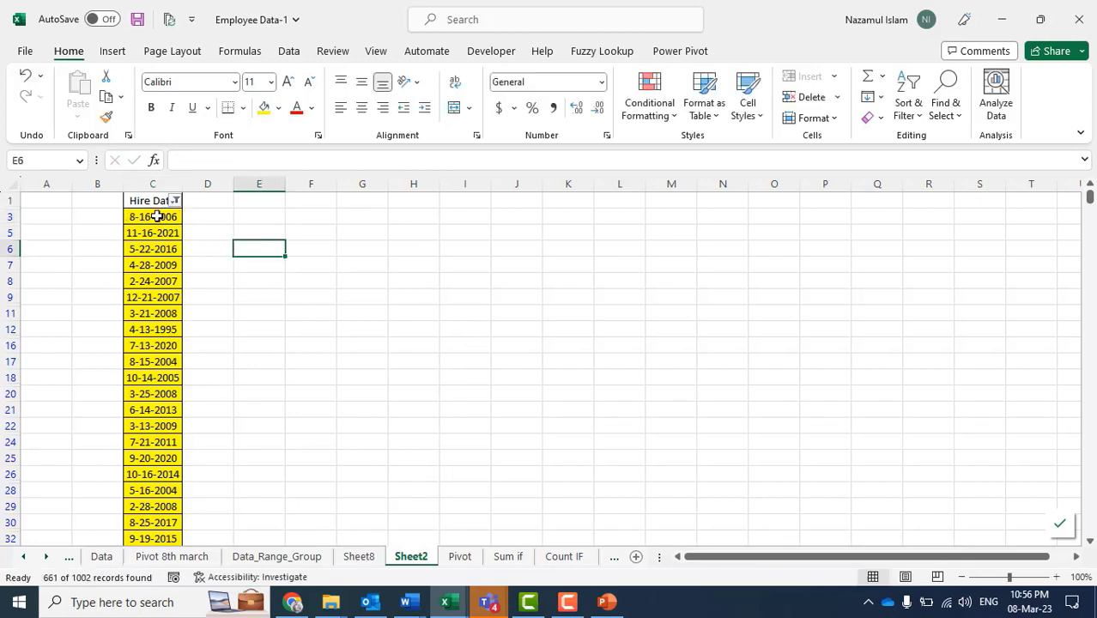
left_click(157, 215)
left_click(225, 217)
left_click(172, 218)
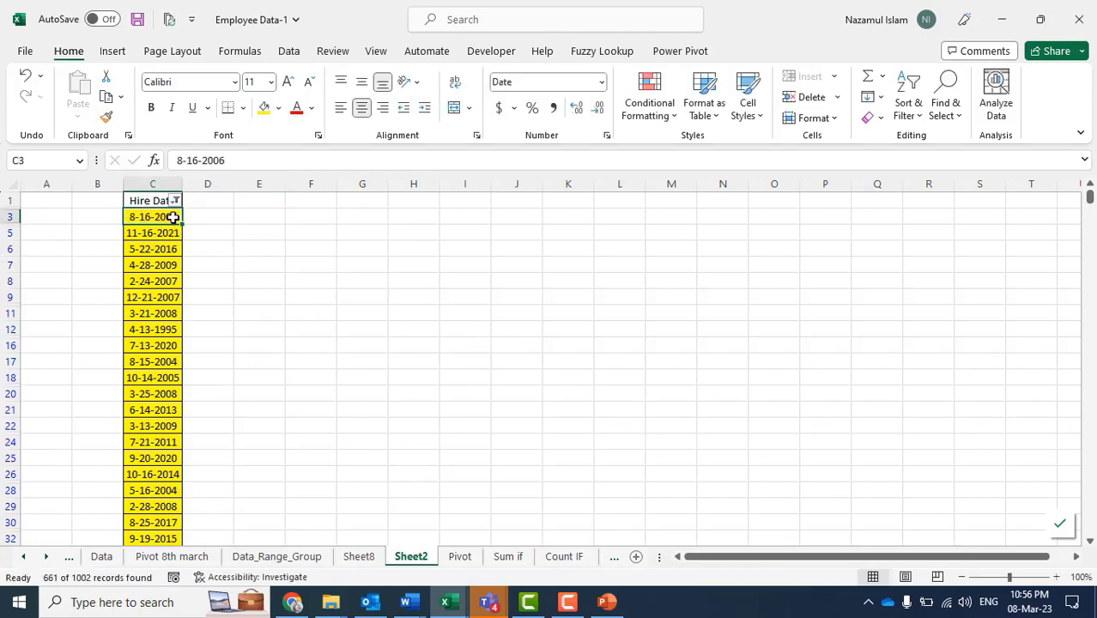
key("ctrl+c")
left_click(222, 216)
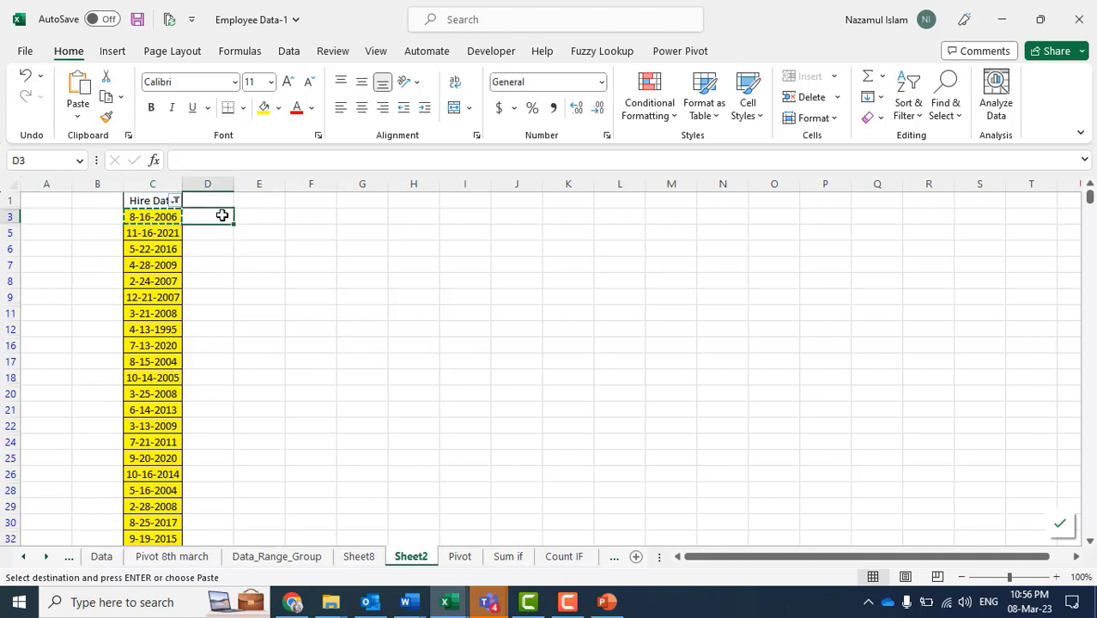
key("ctrl+v")
left_click_drag(225, 161, 176, 161)
type("8")
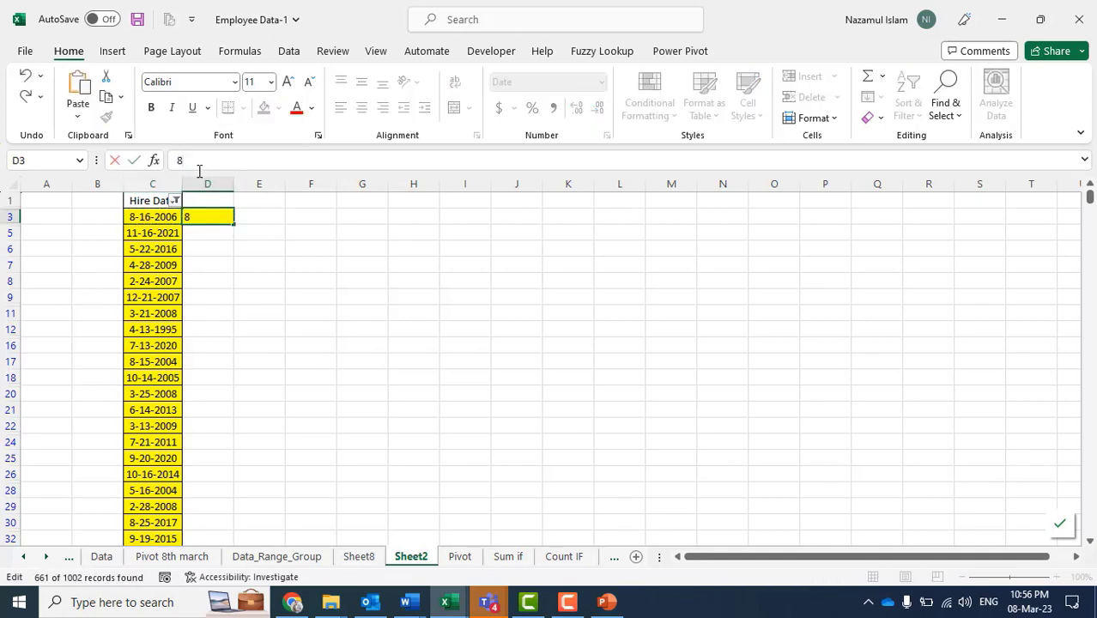
Paste the cut remainder of the date into E3 and cut the year off, leaving =-16.
left_click(260, 223)
key("ctrl+v")
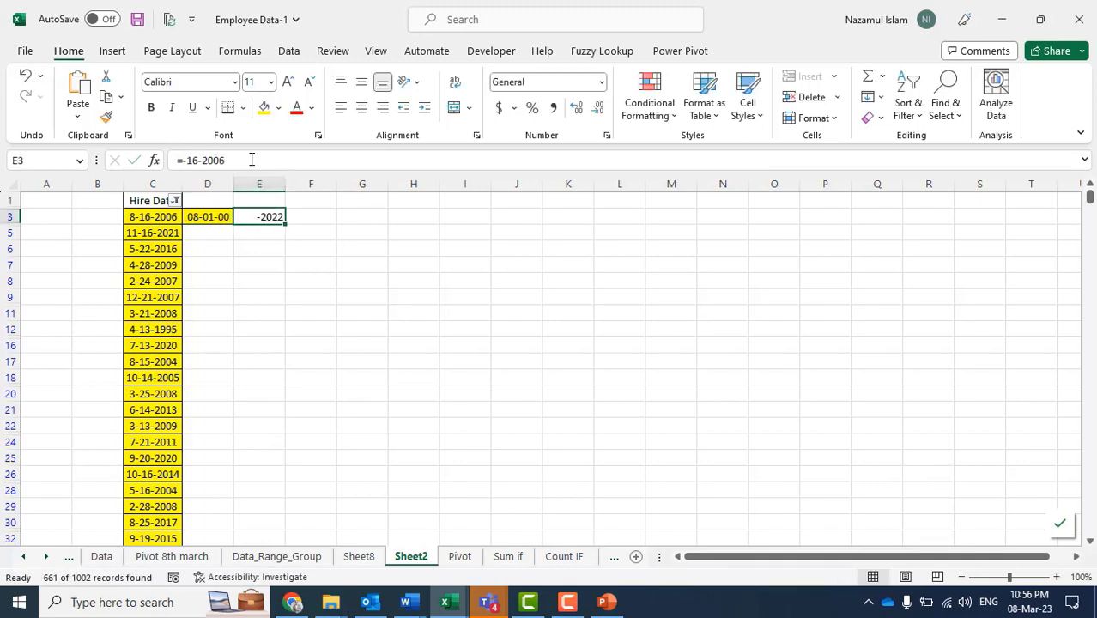
left_click_drag(225, 160, 199, 165)
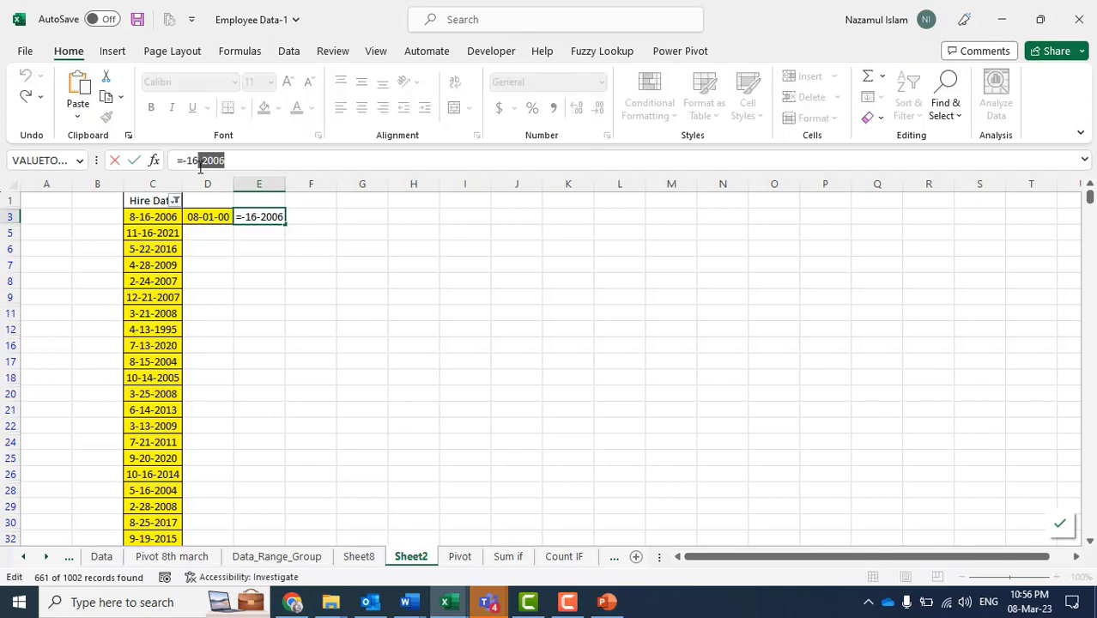
key("BackSpace")
key("BackSpace")
left_click(329, 220)
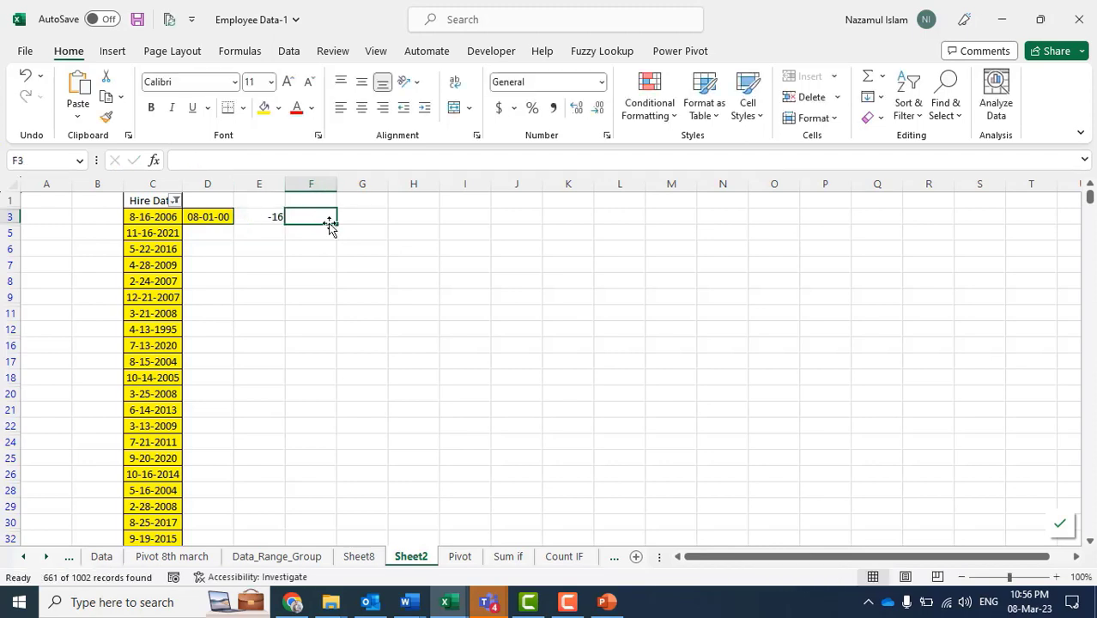
Paste the cut year part into F3 and remove its leading hyphen to leave 2006.
key("ctrl+v")
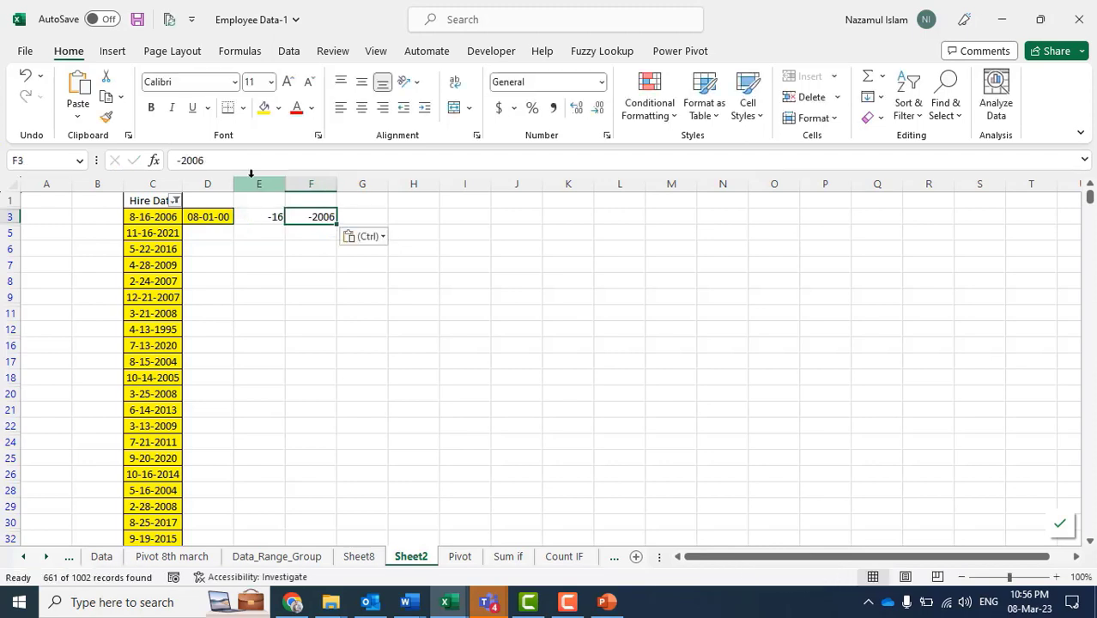
left_click(191, 161)
key("BackSpace")
key("Return")
Remove the minus sign from the day in E3 so the cell contains =16.
left_click(257, 214)
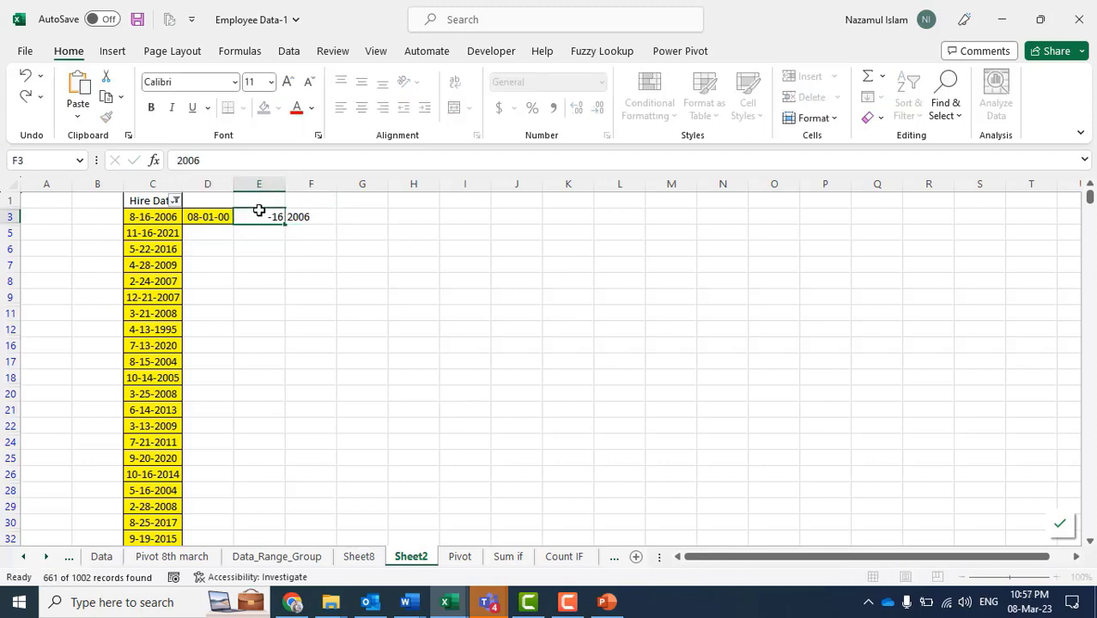
double_click(245, 212)
key("BackSpace")
key("BackSpace")
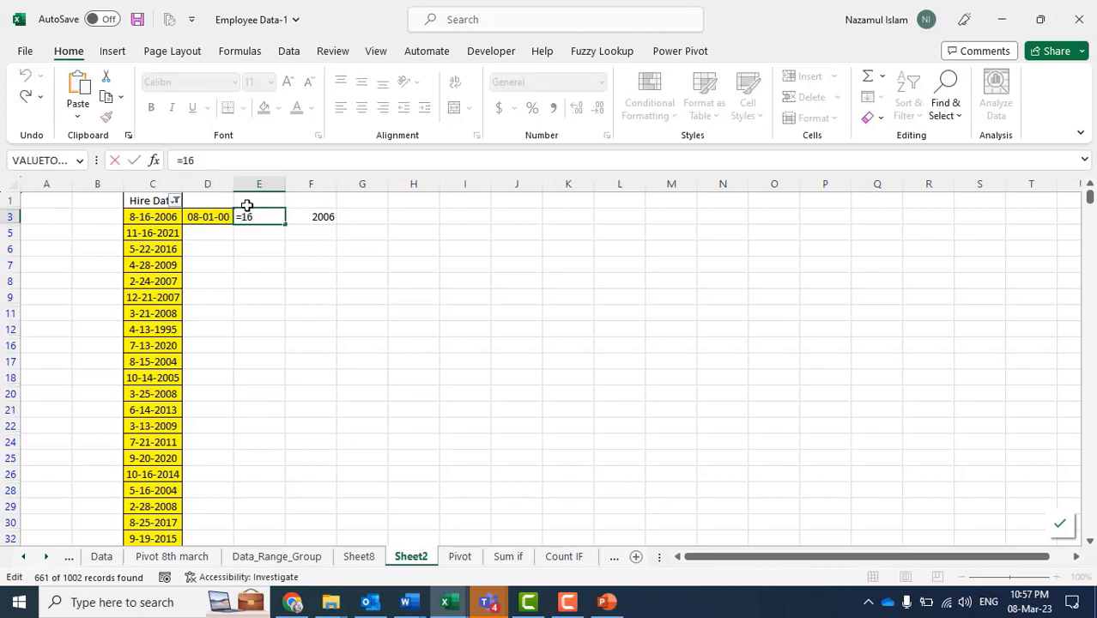
key("Return")
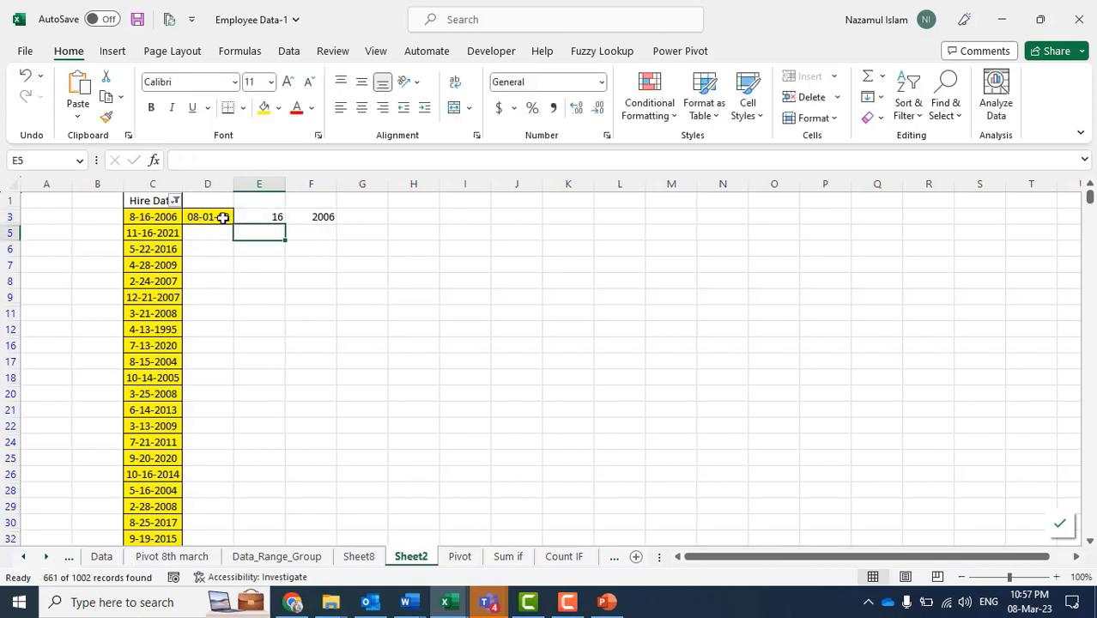
Try to reduce D3 to the month alone by trimming its content to 08.
left_click(222, 218)
left_click(231, 162)
key("BackSpace")
key("BackSpace")
key("BackSpace")
key("BackSpace")
key("BackSpace")
key("BackSpace")
key("BackSpace")
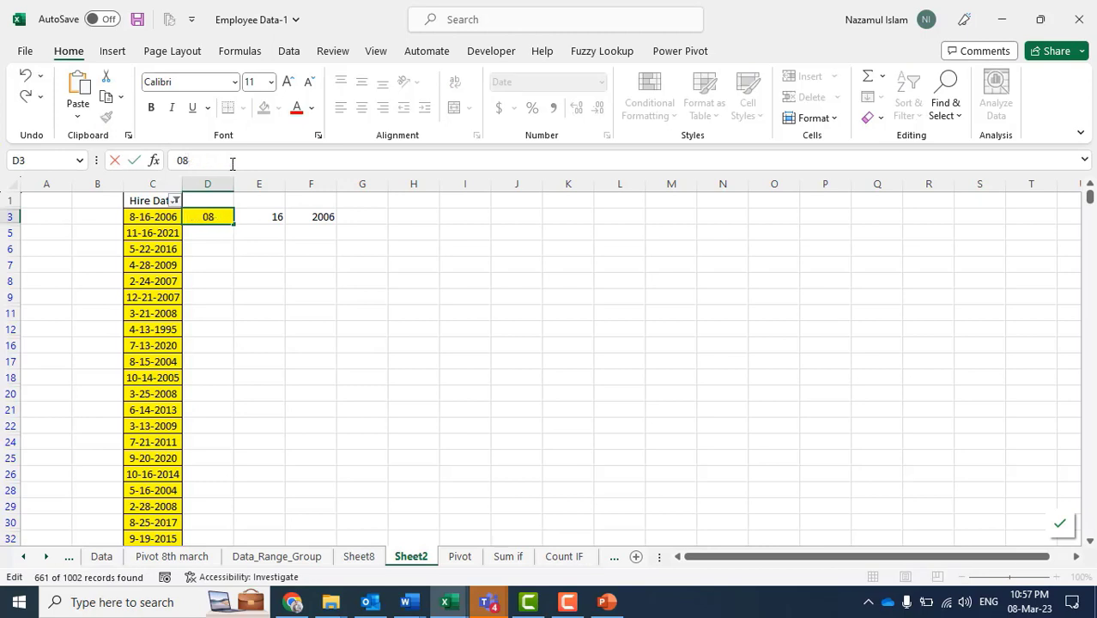
key("Return")
Change the number format of D3 to General and compare the date parts in D3:F3 with the date in C3.
left_click(218, 217)
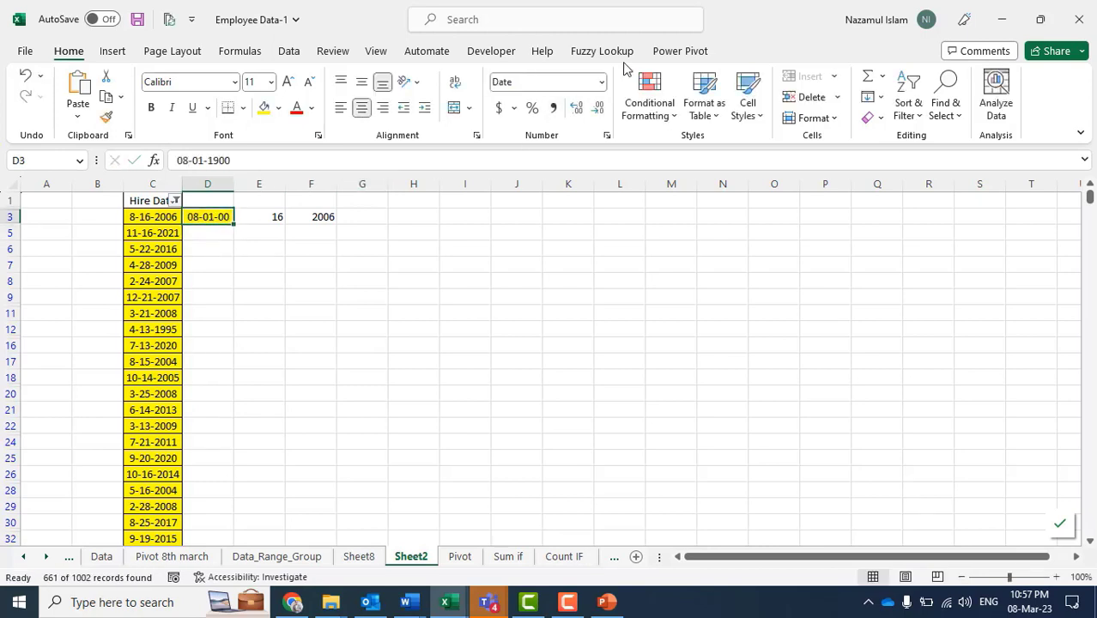
left_click(602, 82)
left_click(579, 114)
left_click(250, 272)
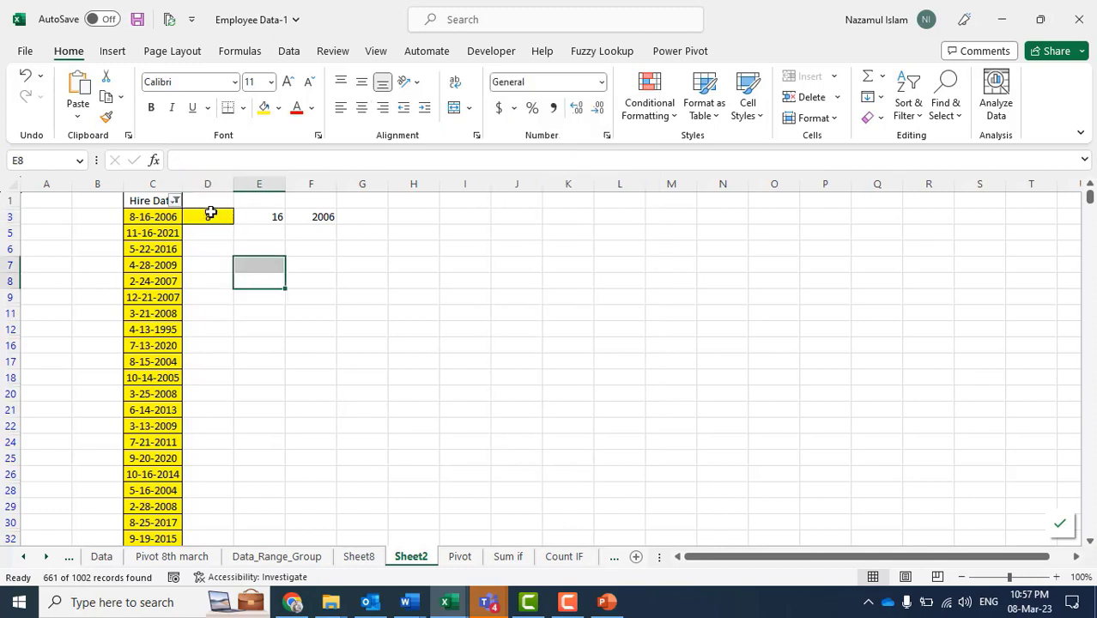
left_click(222, 216)
left_click_drag(221, 216, 321, 215)
left_click(238, 284)
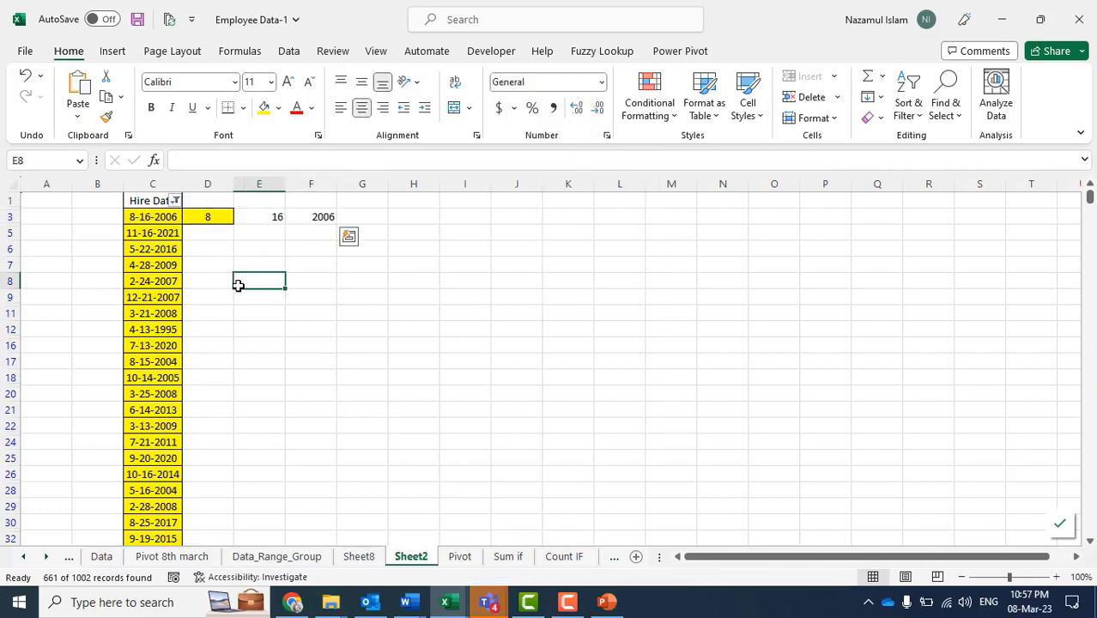
left_click(161, 218)
left_click(305, 216)
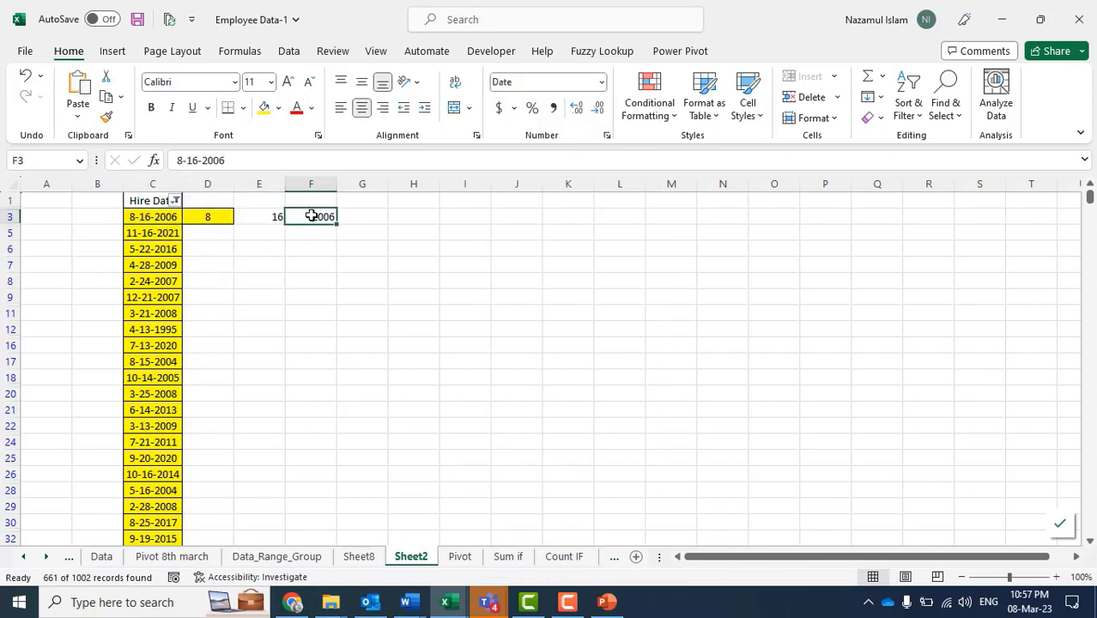
Split the row 5 hire date into month, day and year by entering 11, 16 and 2021 in D5:F5.
left_click(207, 230)
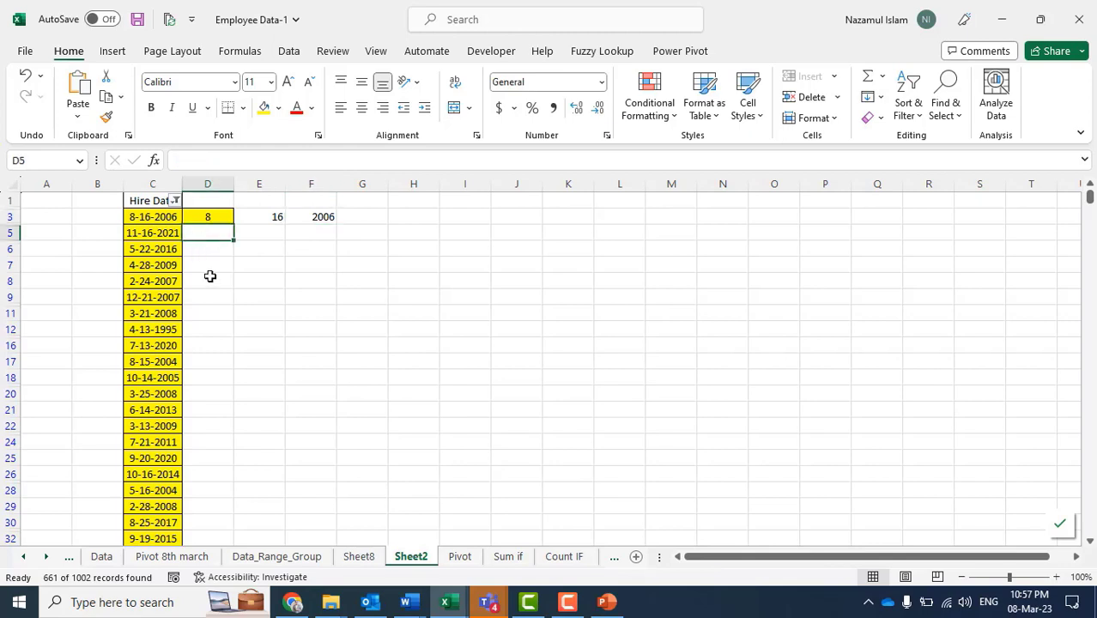
type("11")
key("Tab")
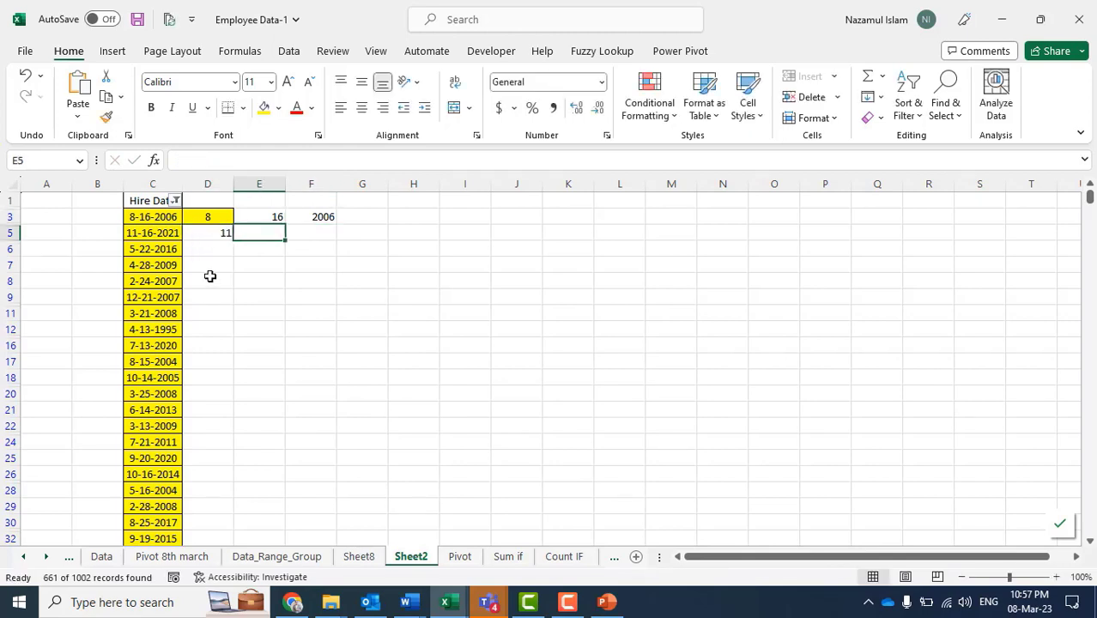
type("16")
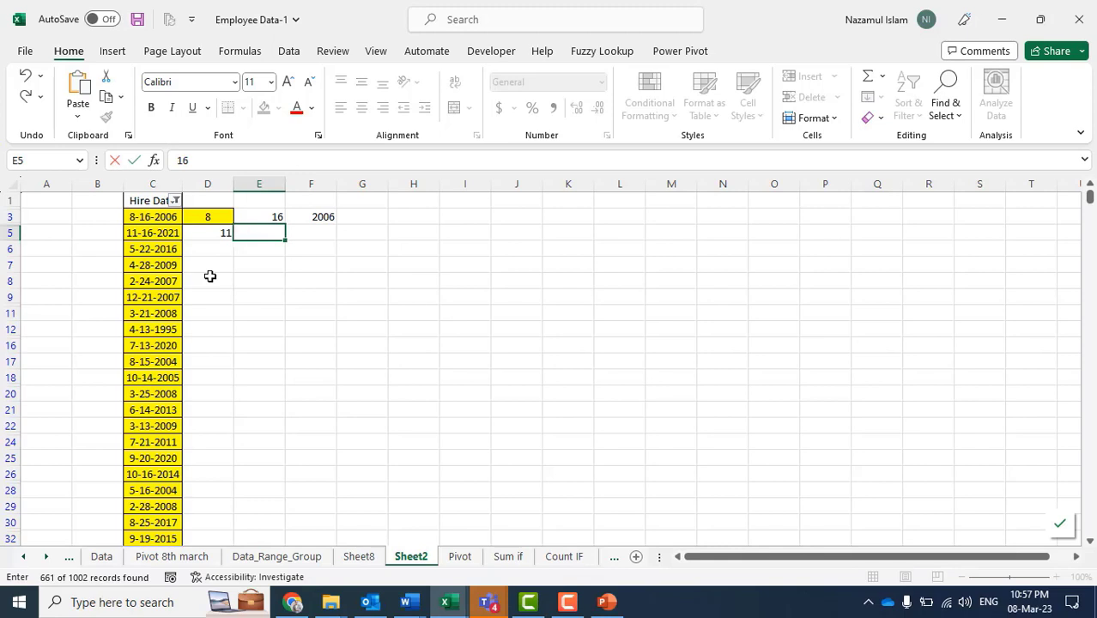
key("Tab")
type("20")
key("Return")
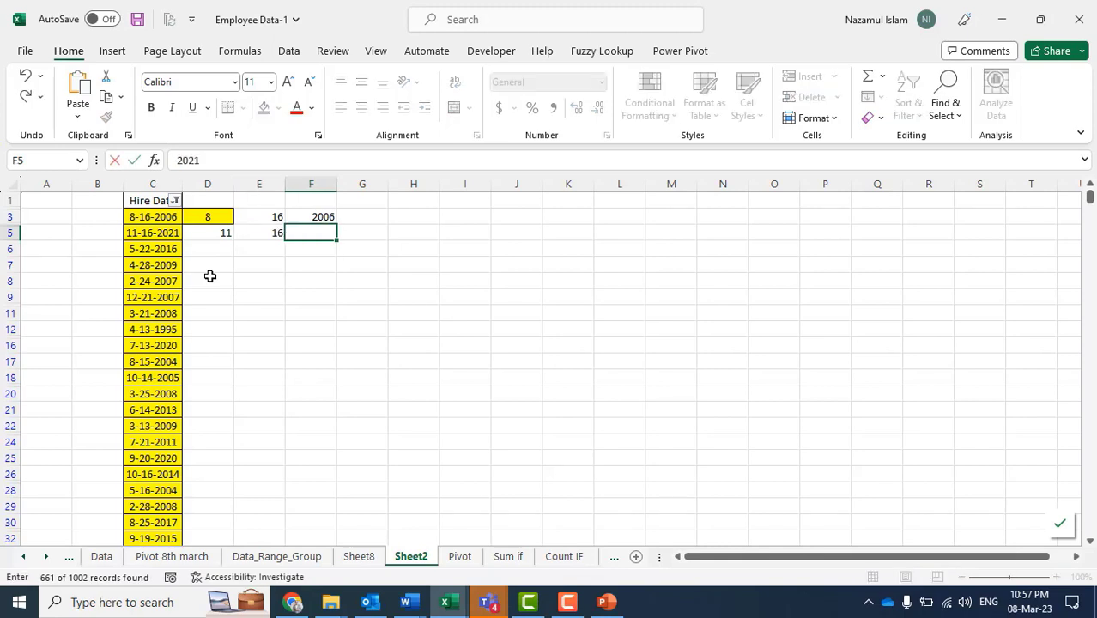
Split the row 6 hire date into month, day and year by entering 5, 22 and 2016 in D6:F6.
left_click_drag(212, 217, 378, 236)
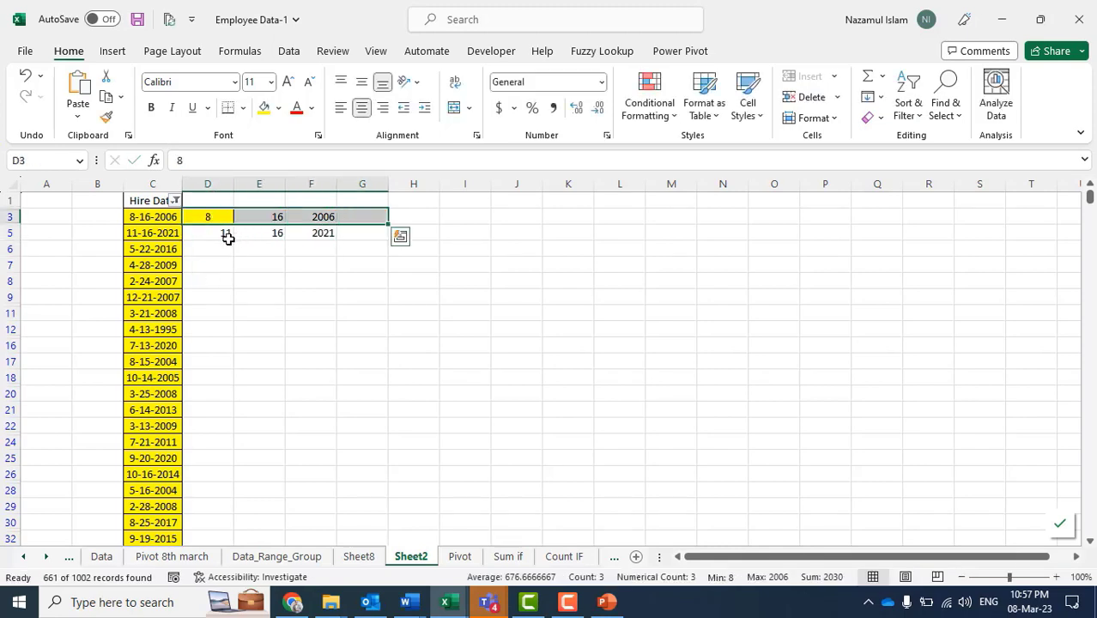
left_click(214, 251)
type("5")
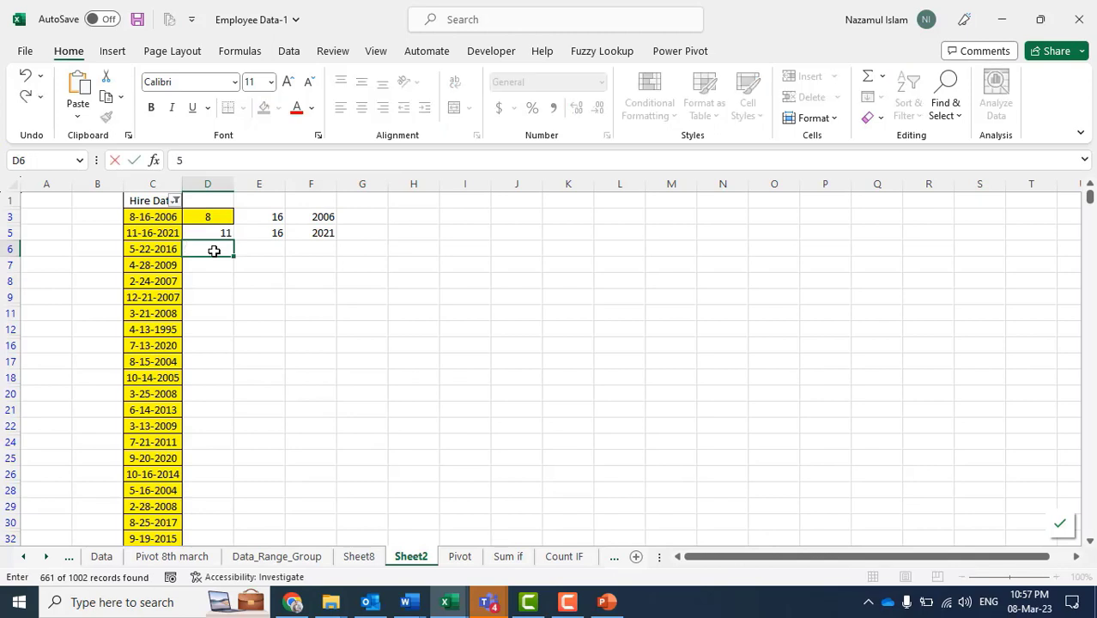
key("Tab")
type("22")
key("Tab")
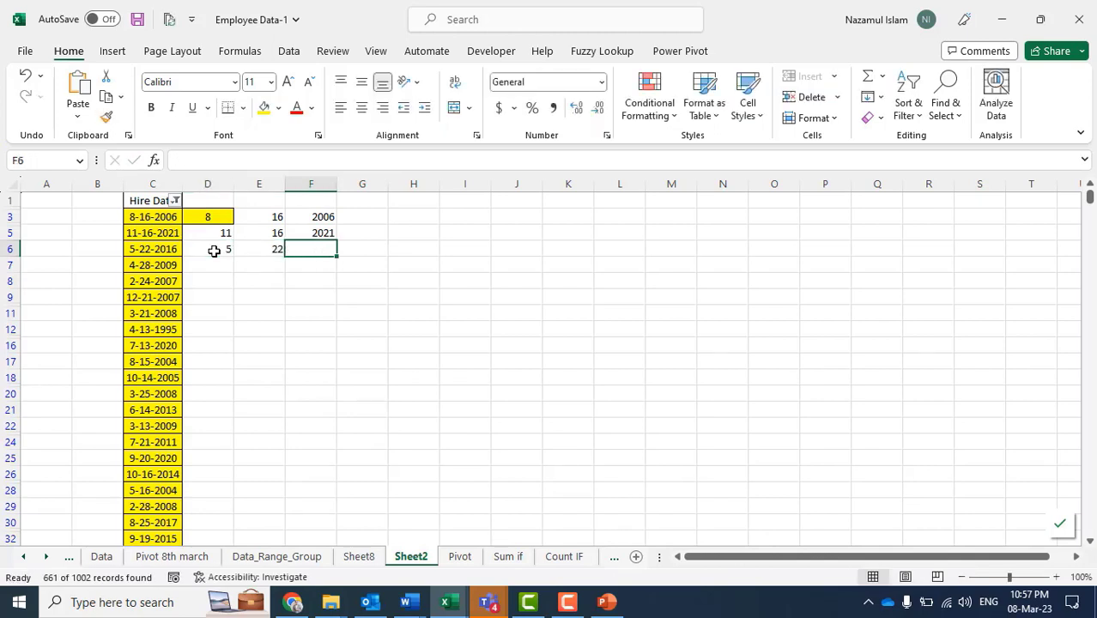
type("20")
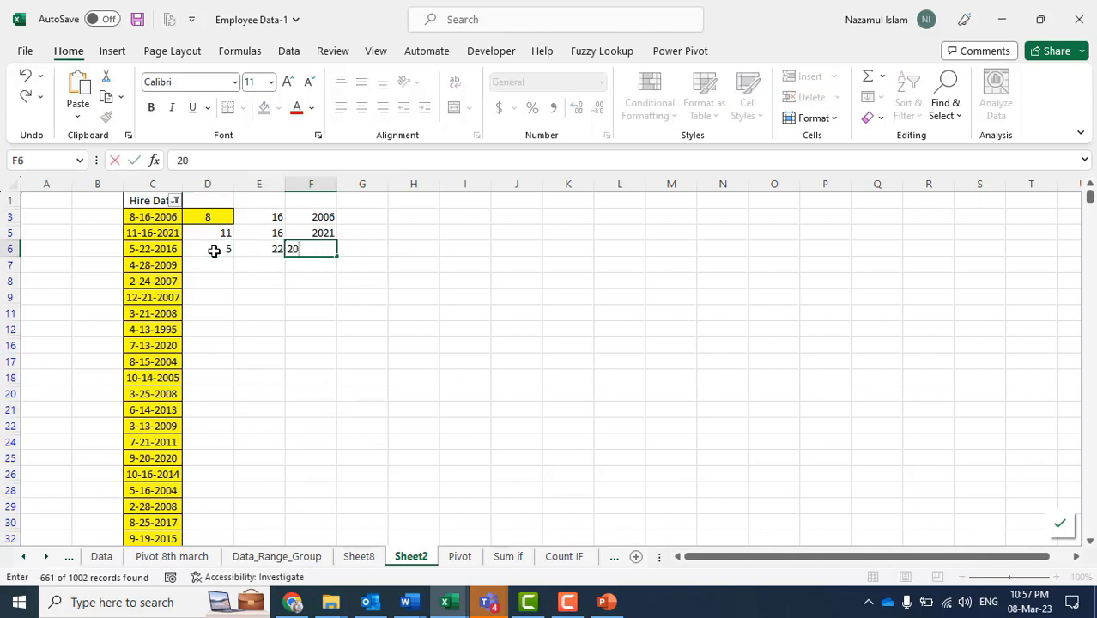
type("16")
key("Return")
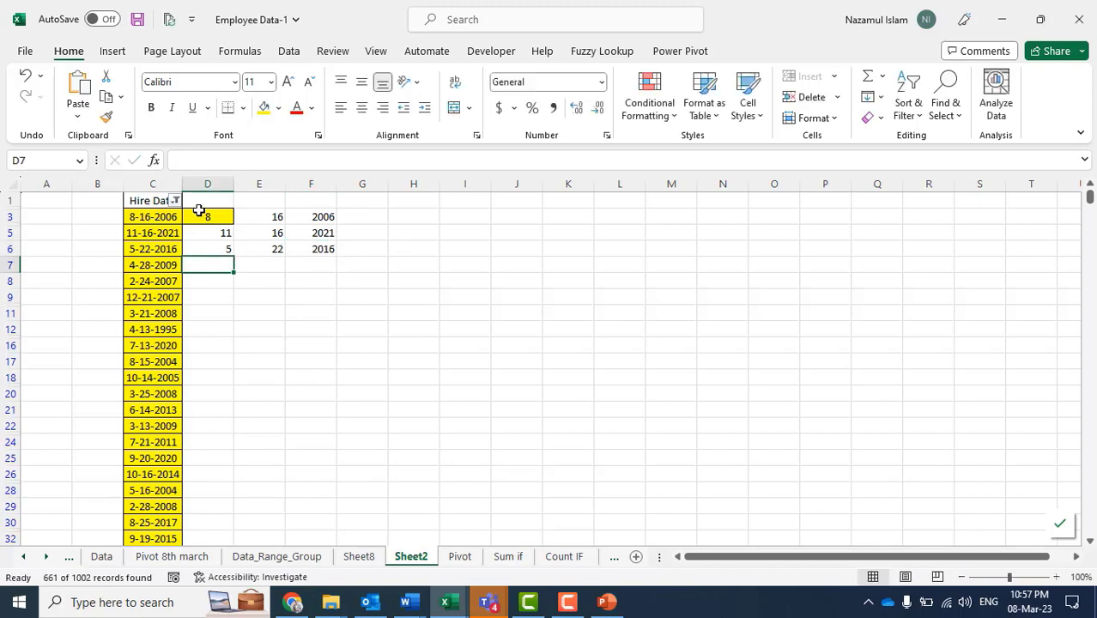
Try to Flash Fill the month column from the examples in D3:D6.
left_click_drag(196, 216, 322, 245)
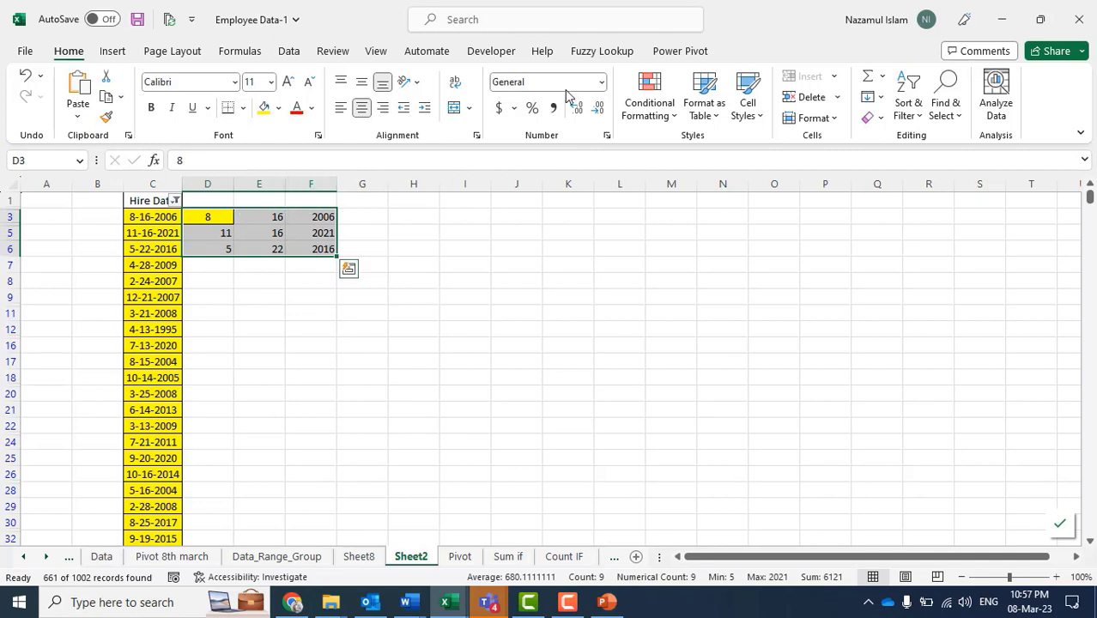
left_click(291, 52)
left_click(361, 297)
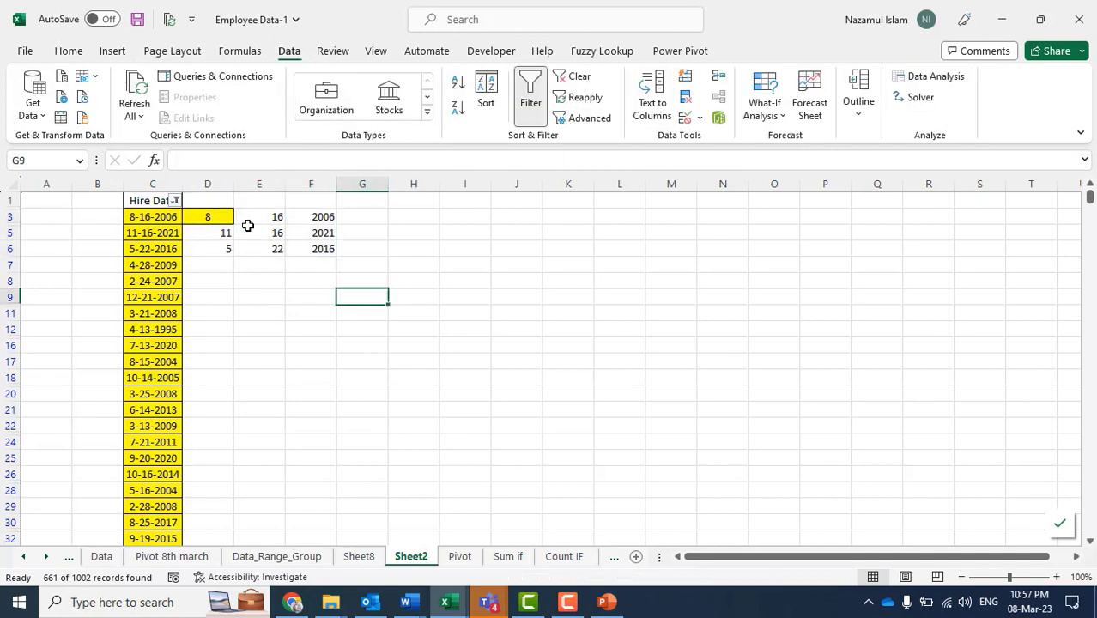
left_click_drag(216, 217, 219, 249)
left_click(686, 76)
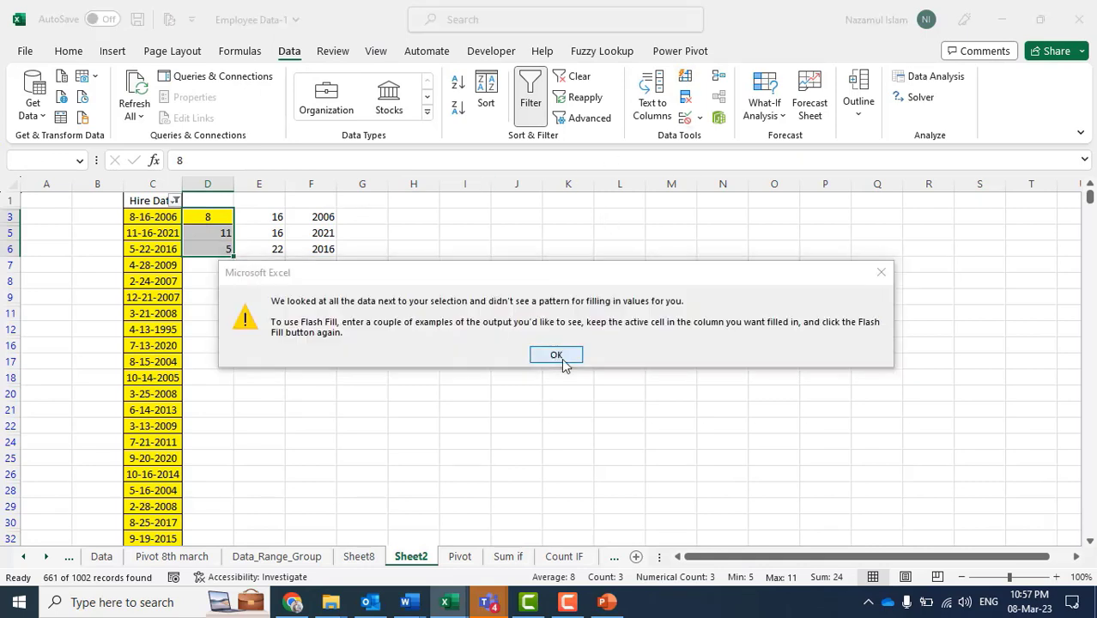
left_click(555, 354)
left_click_drag(218, 295, 208, 249)
left_click(211, 259)
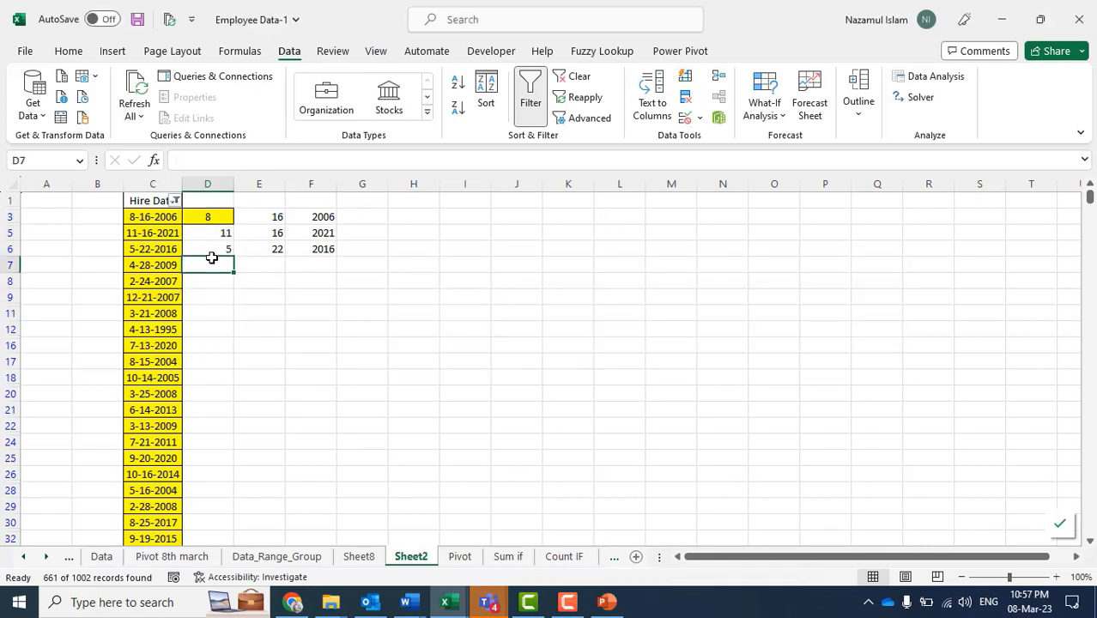
left_click(222, 220)
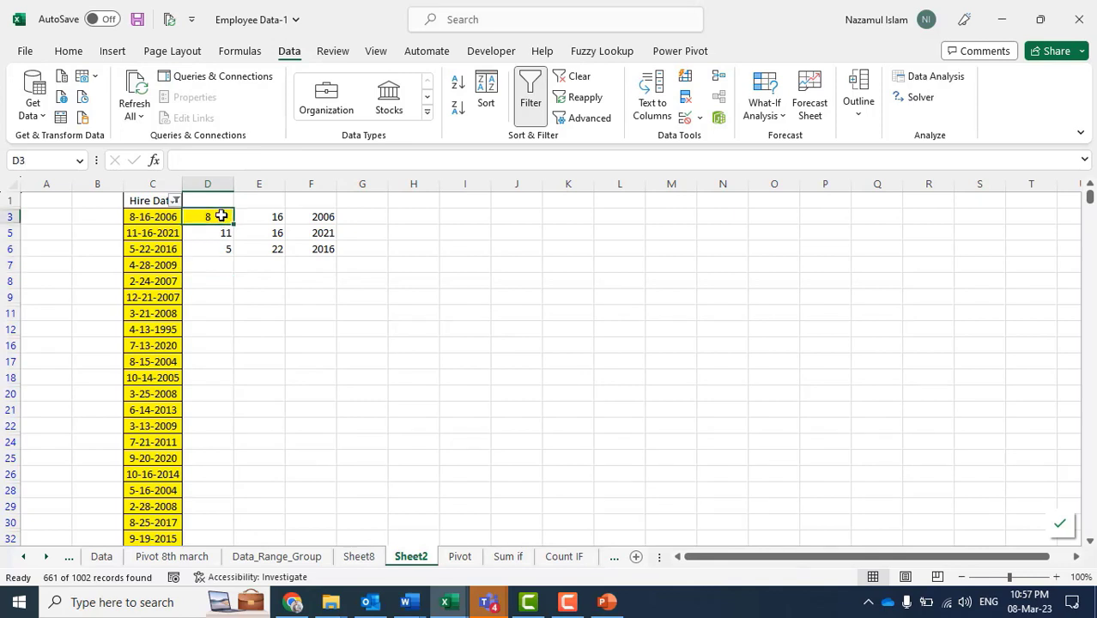
Add two more month examples below the existing ones, entering 4 in D7 and 2 in D8.
left_click(217, 265)
type("4")
key("Return")
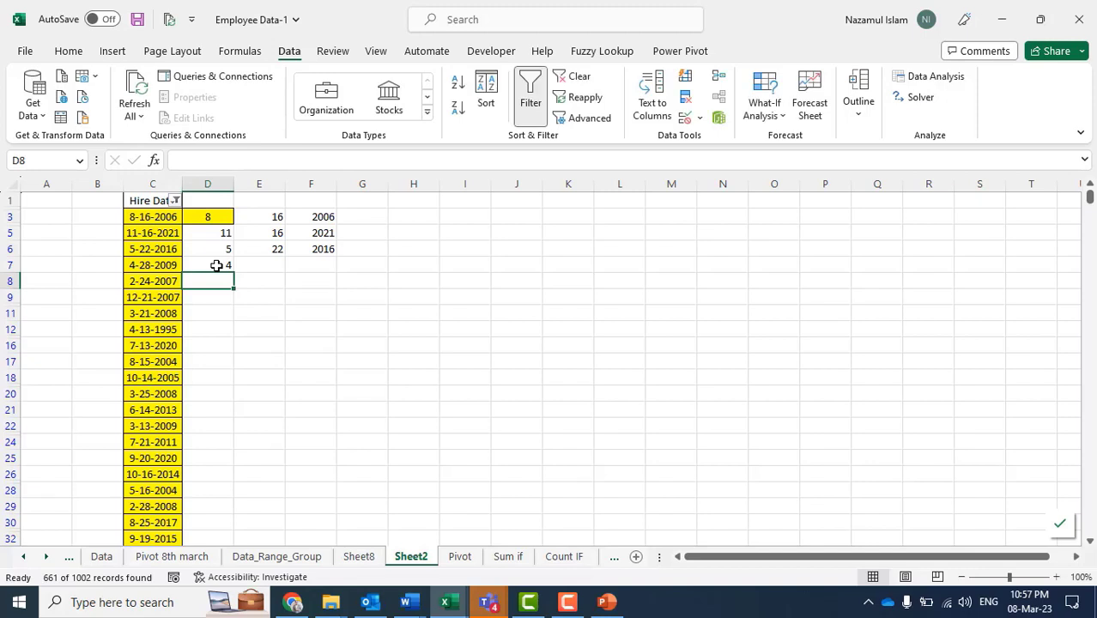
type("2")
key("Return")
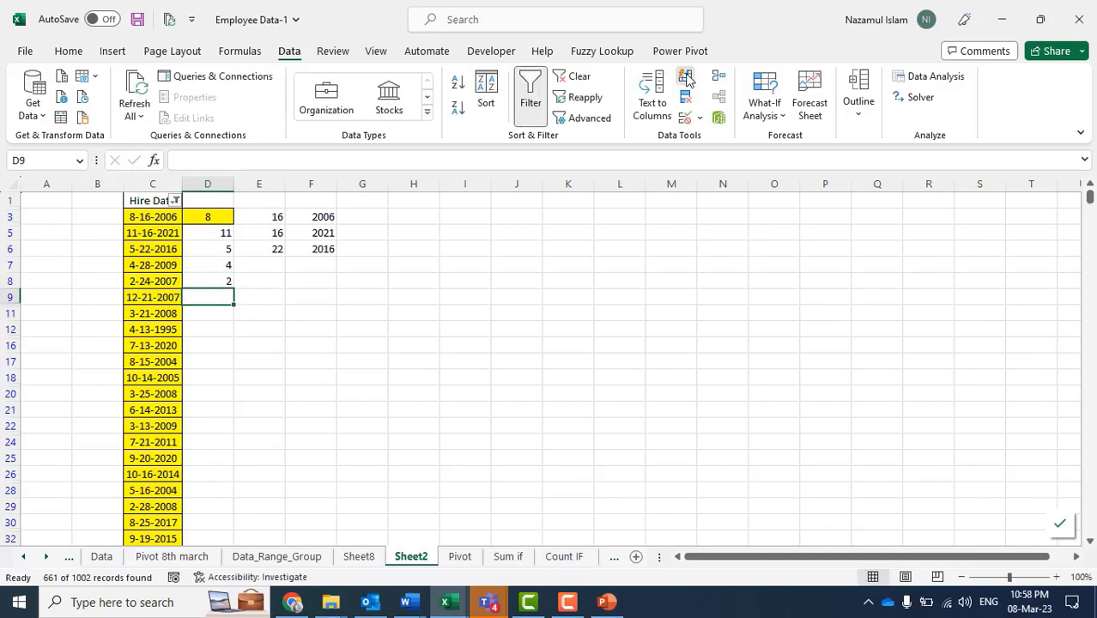
Flash Fill the remaining months in column D from D9 down and check the filled rows.
left_click(685, 78)
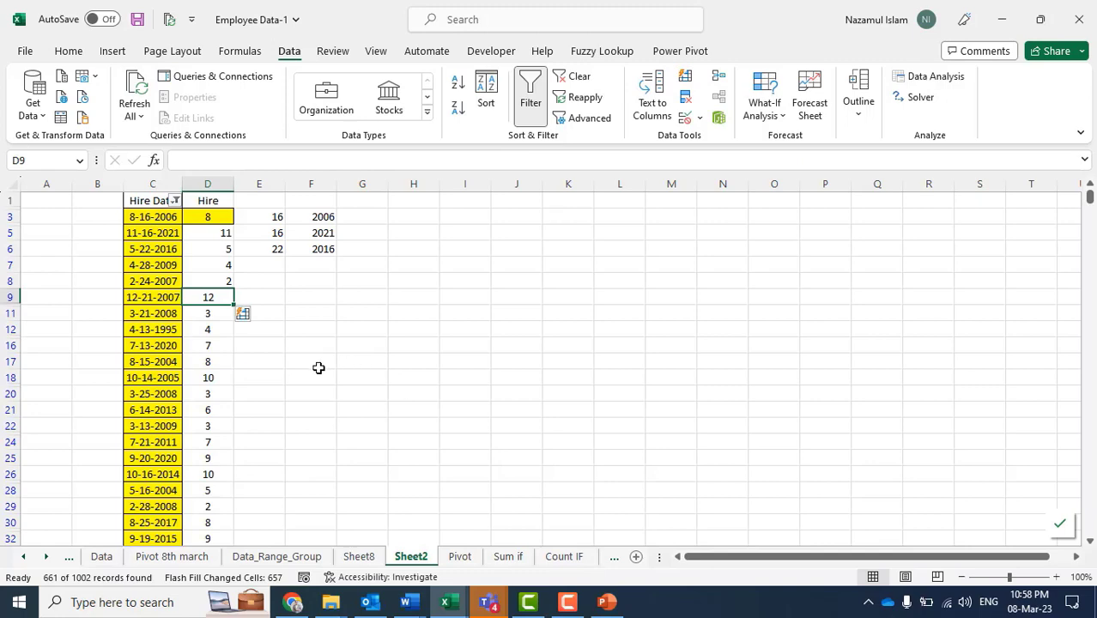
scroll(247, 377, "down", 20)
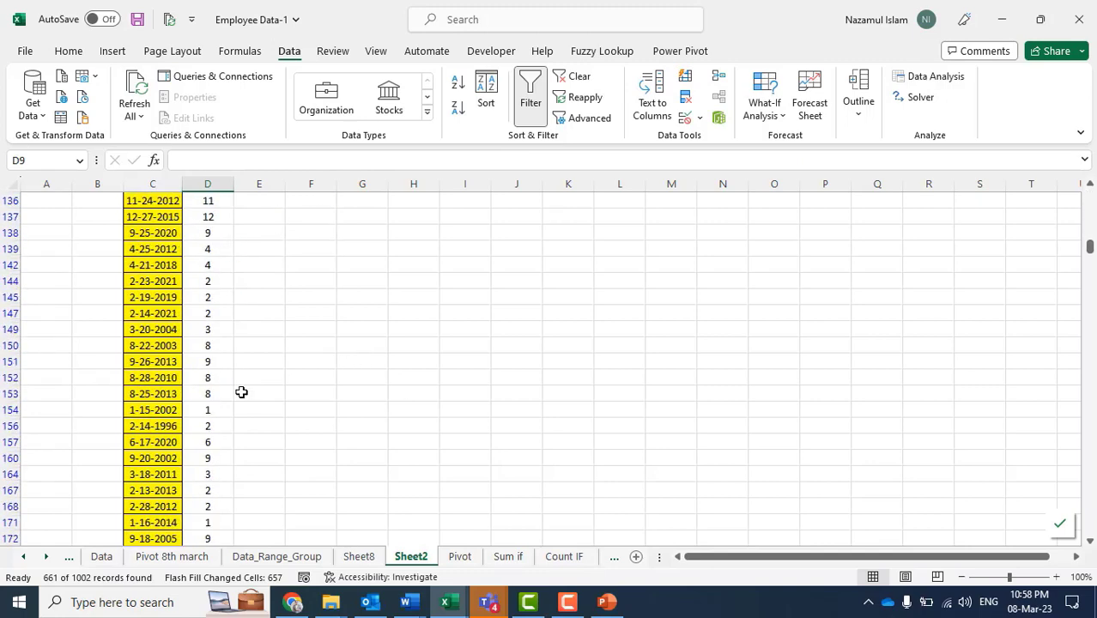
scroll(242, 392, "up", 20)
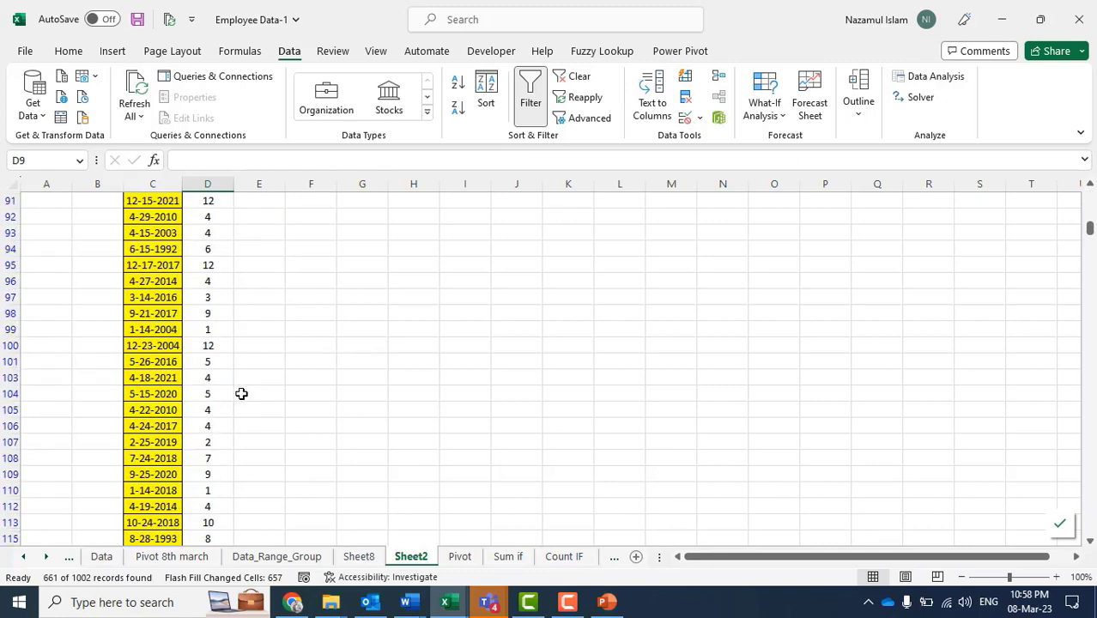
Add more day examples in column E by entering 28, 24, 21 and 21 in E7, E8, E9 and E11.
left_click(271, 264)
type("28")
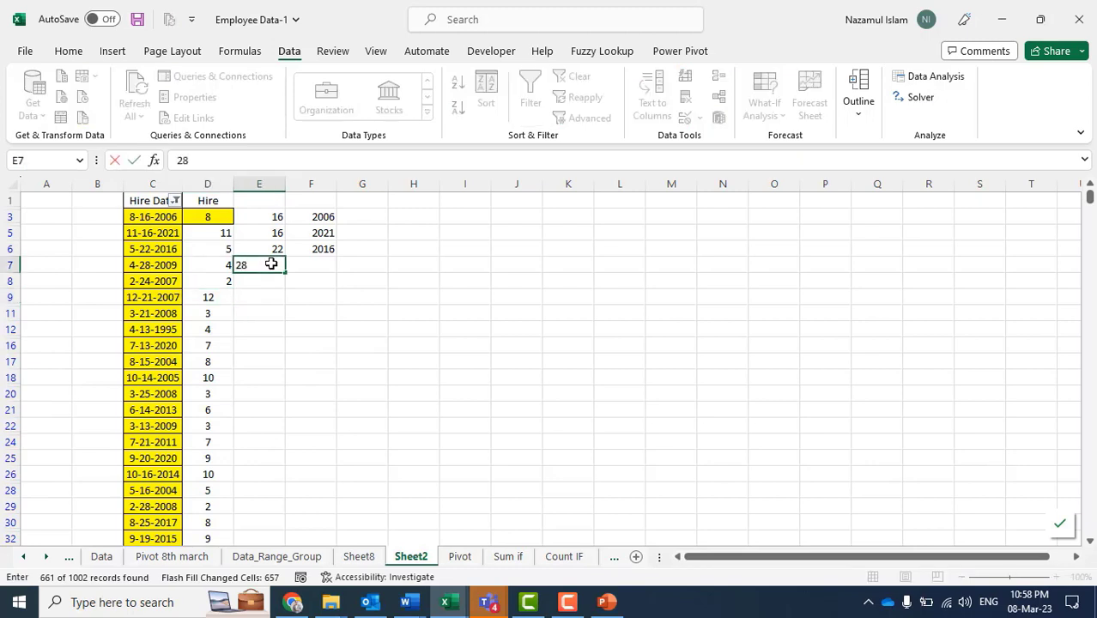
key("Return")
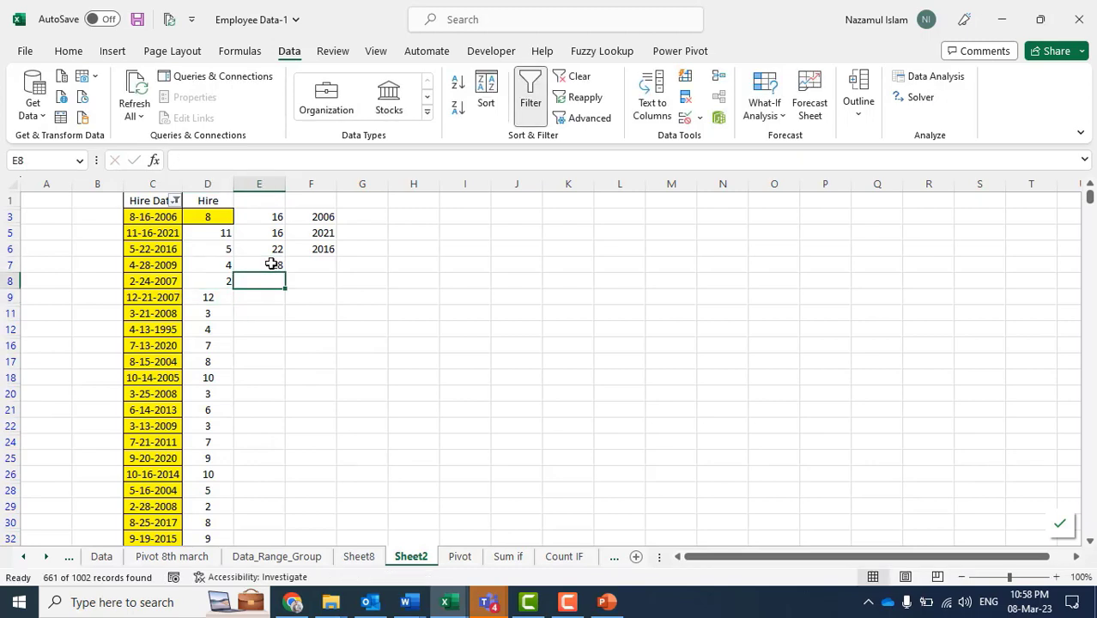
type("24")
key("Return")
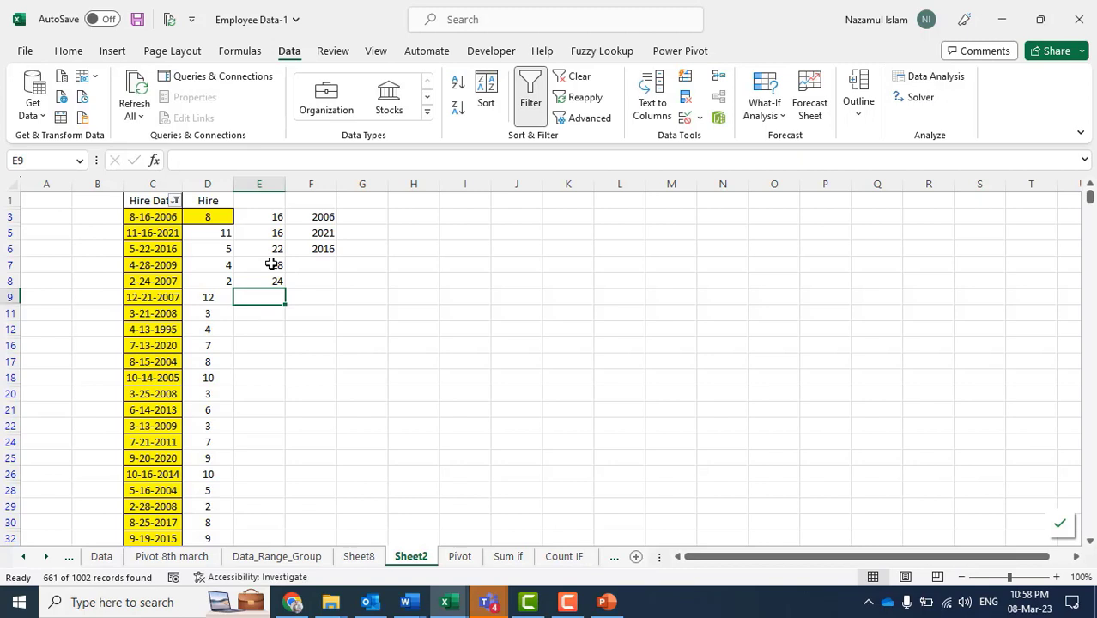
type("21")
key("Return")
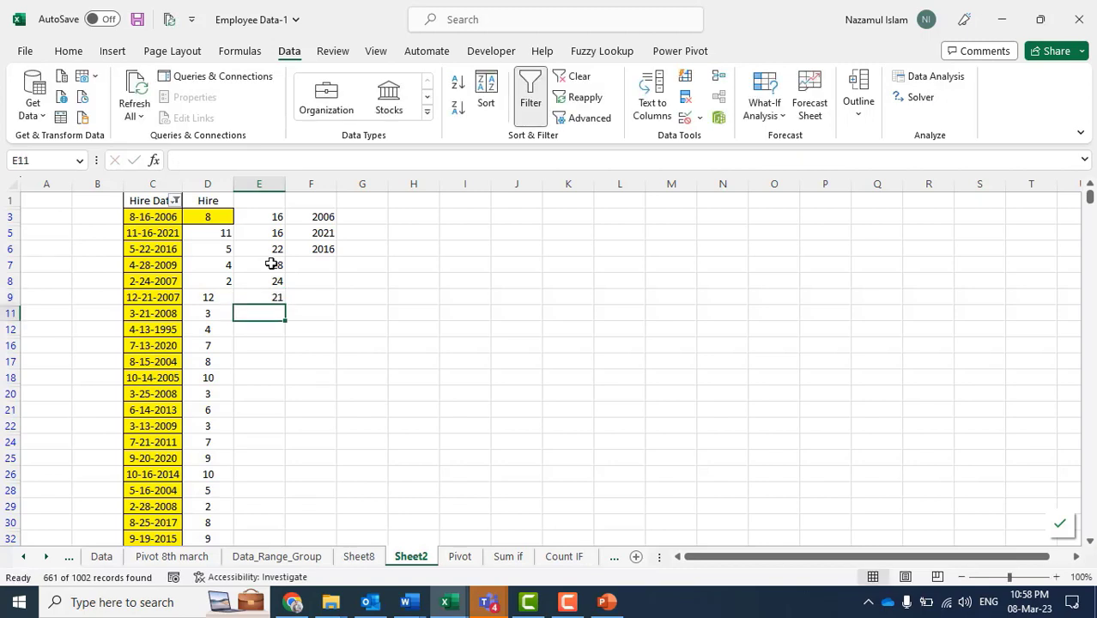
type("21")
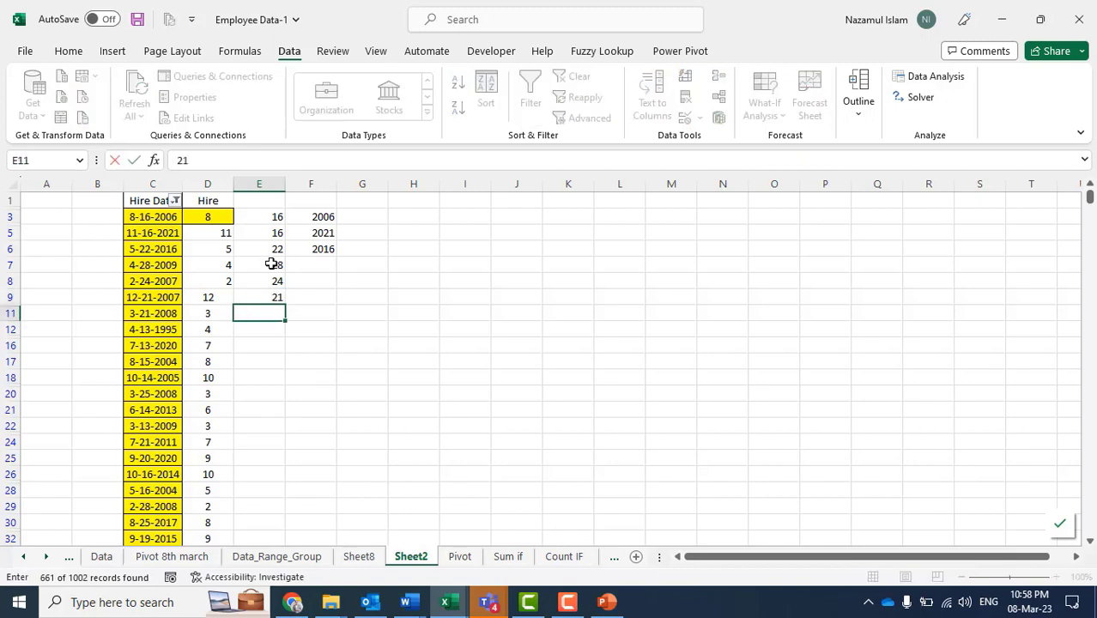
key("Return")
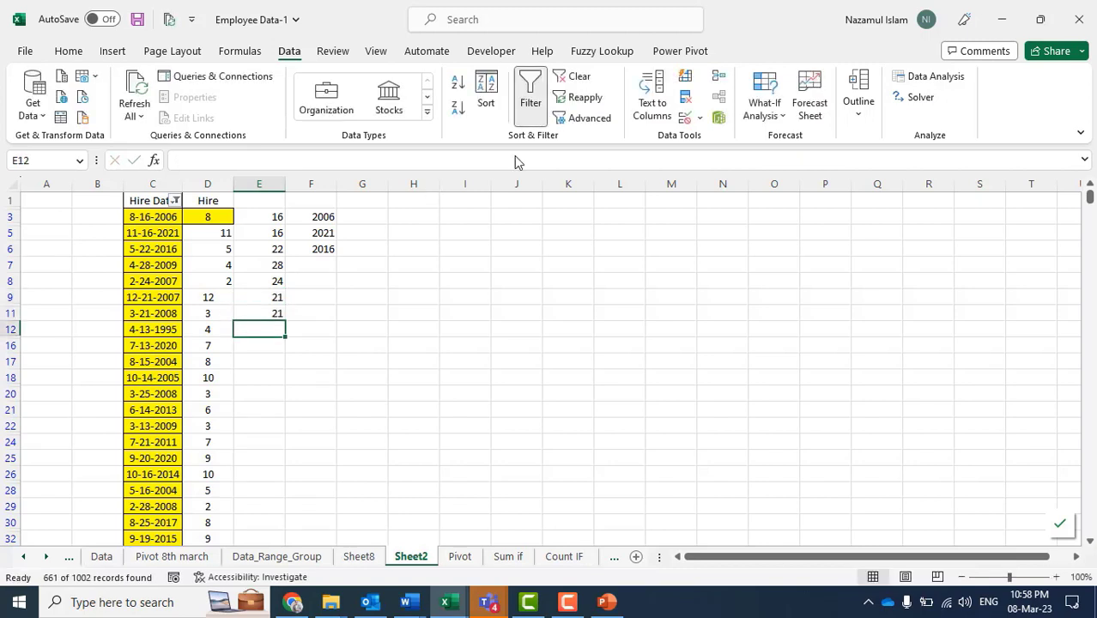
Flash Fill the remaining days in column E from E12 down and check them against the hire dates.
left_click(687, 79)
scroll(314, 428, "down", 5)
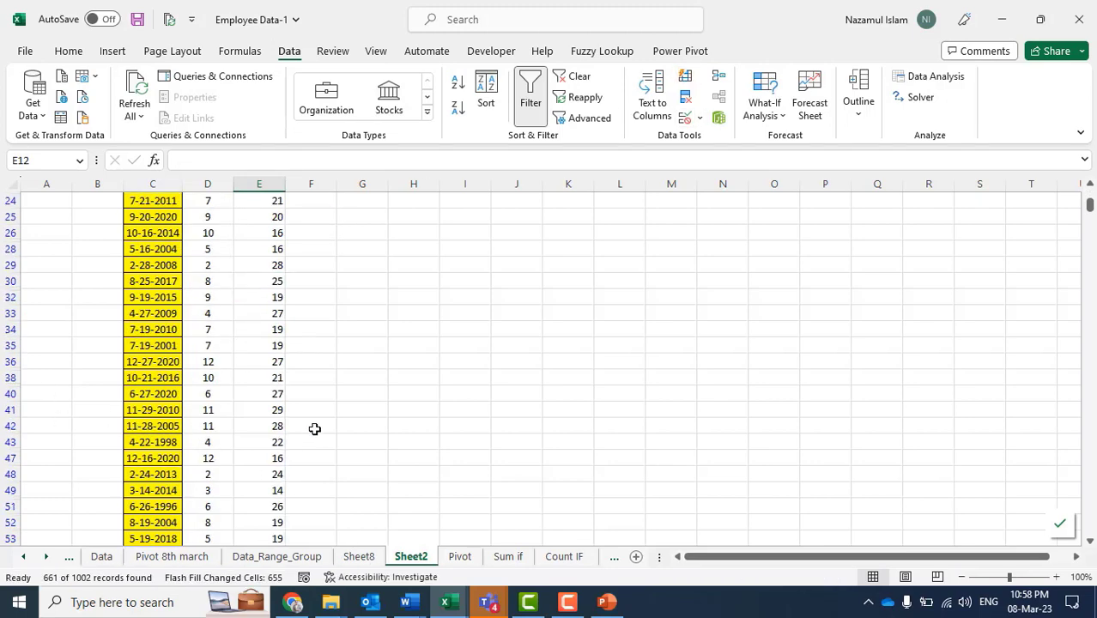
scroll(314, 429, "down", 3)
scroll(314, 431, "up", 10)
Add more year examples in column F by entering 2009, 2007 and 2007 in F7:F9.
left_click(316, 265)
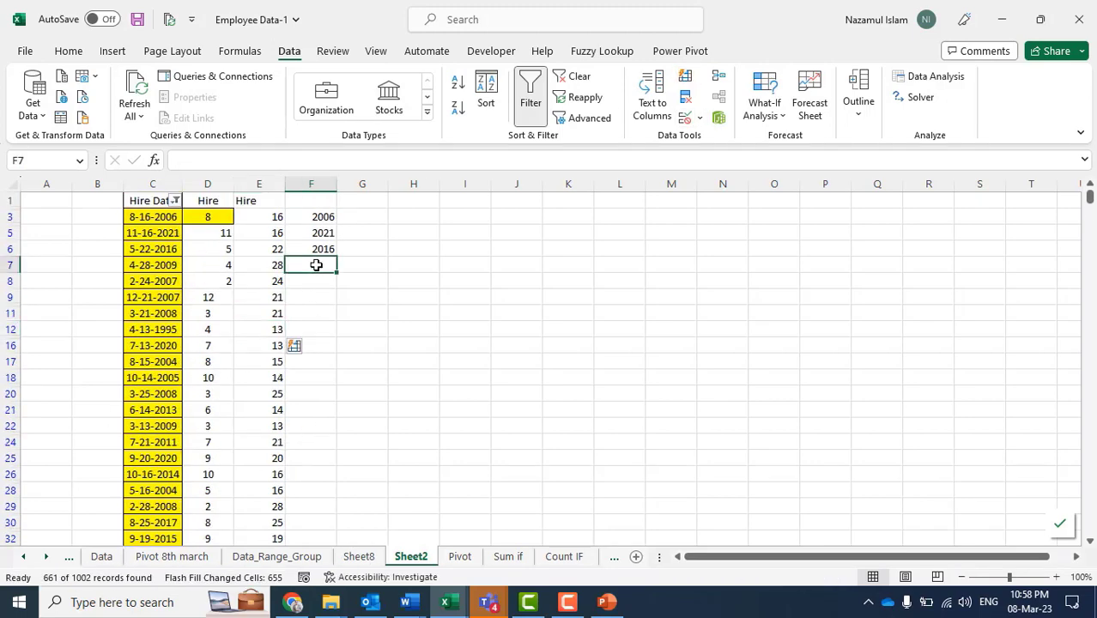
type("202")
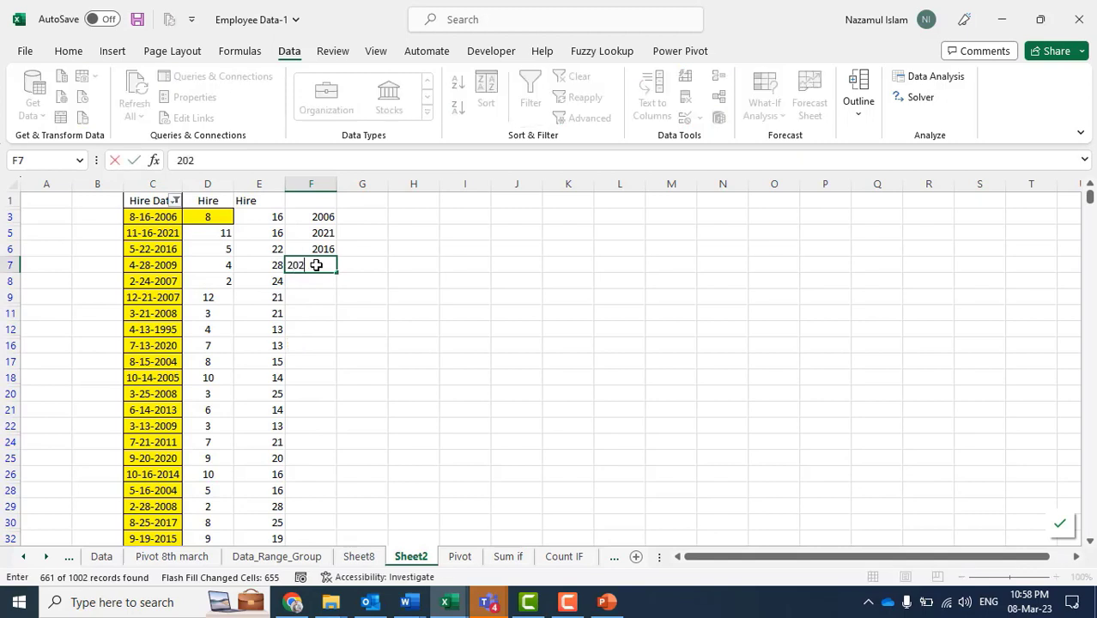
key("Return")
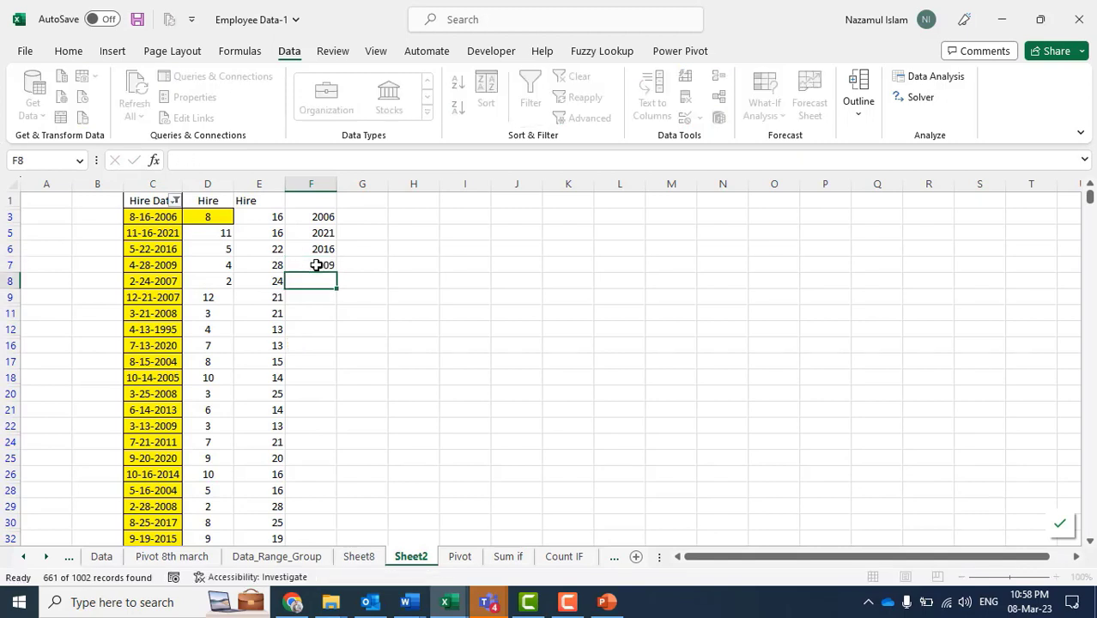
type("2007")
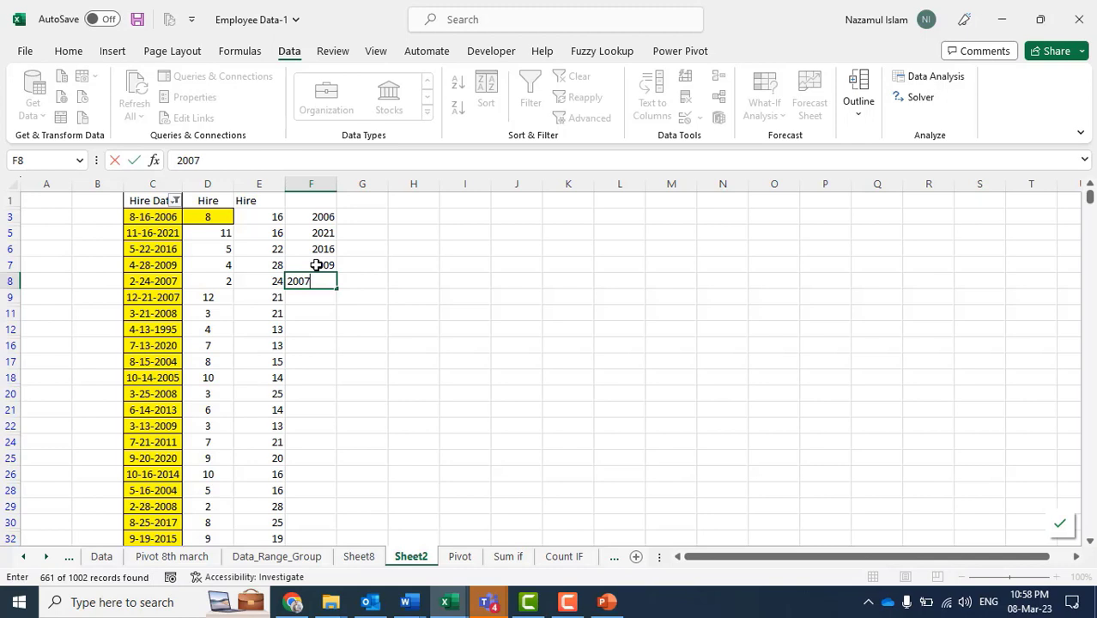
key("Return")
type("20")
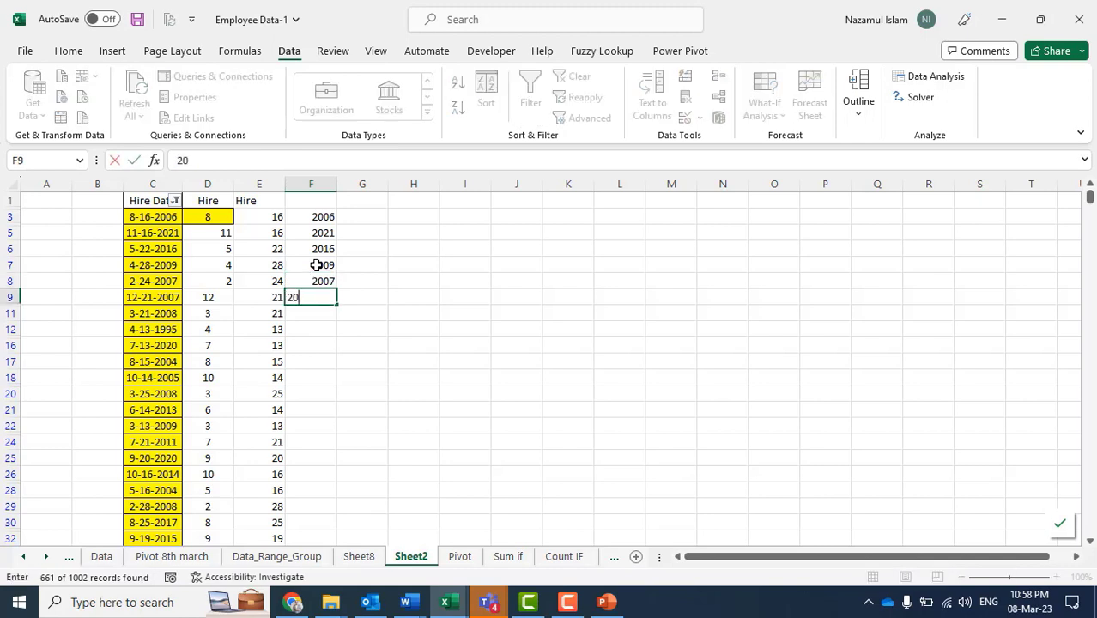
type("07")
key("Return")
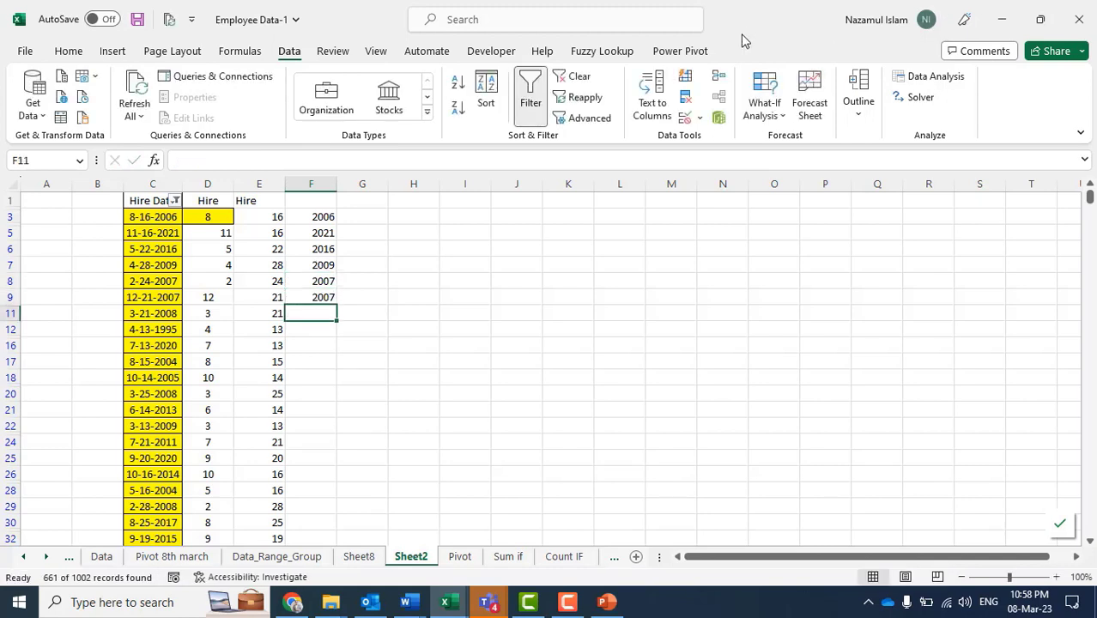
Flash Fill the remaining years in column F from F11 down and check the filled rows.
left_click(684, 86)
scroll(284, 398, "down", 10)
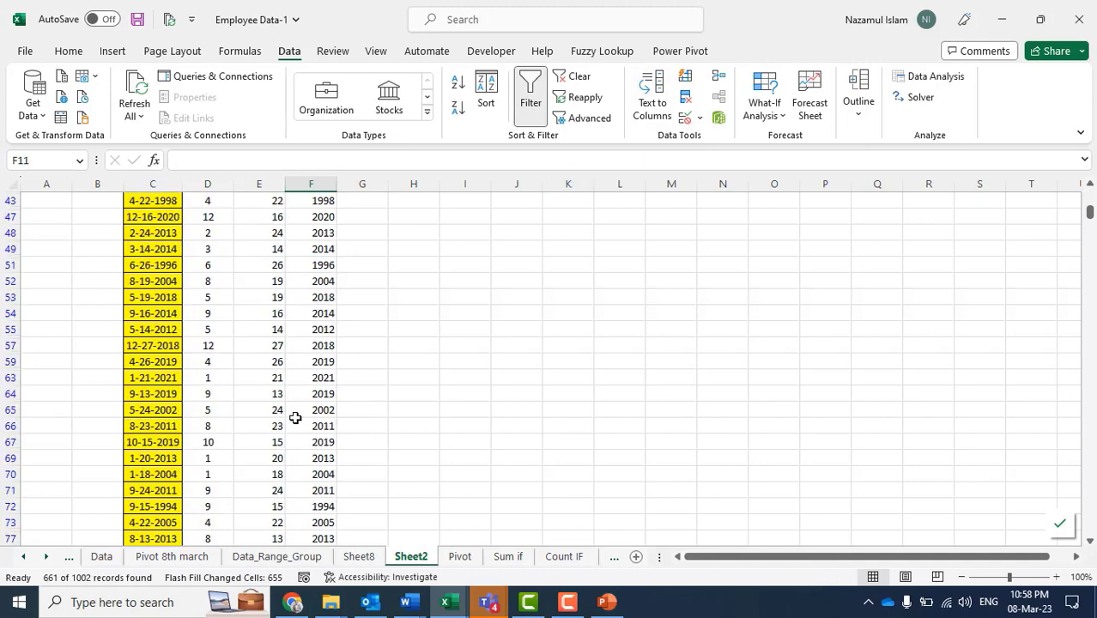
scroll(293, 417, "up", 6)
scroll(311, 404, "up", 6)
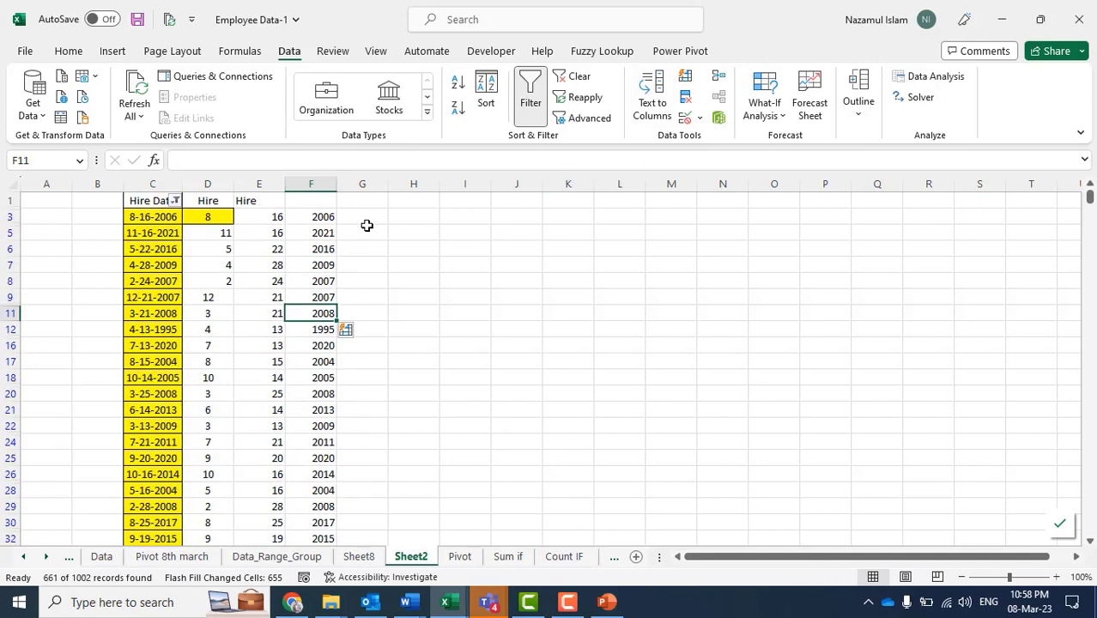
Enter =DATE(F3,D3,E3) in H3 to combine the year, month and day into a date.
left_click(423, 215)
type("=")
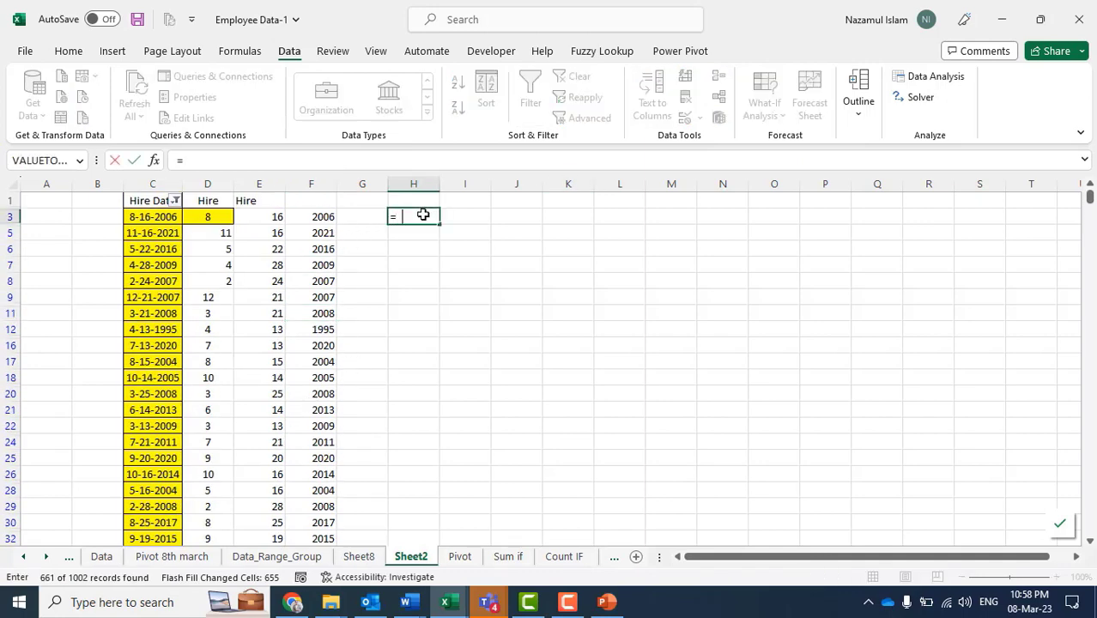
type("date")
key("Tab")
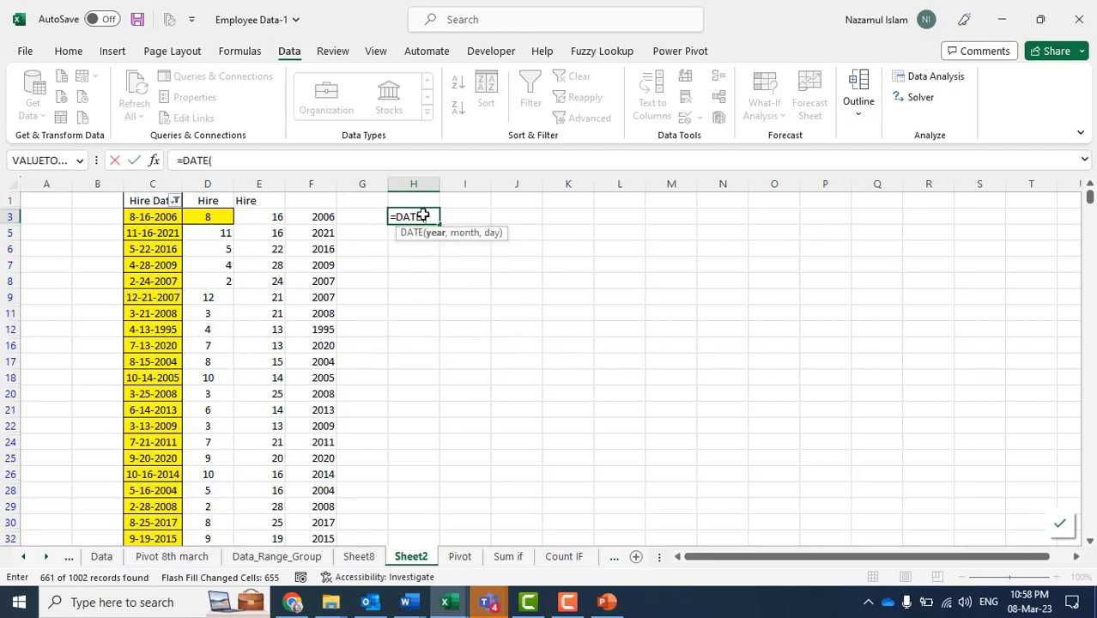
key("Left")
key("Left")
type(".")
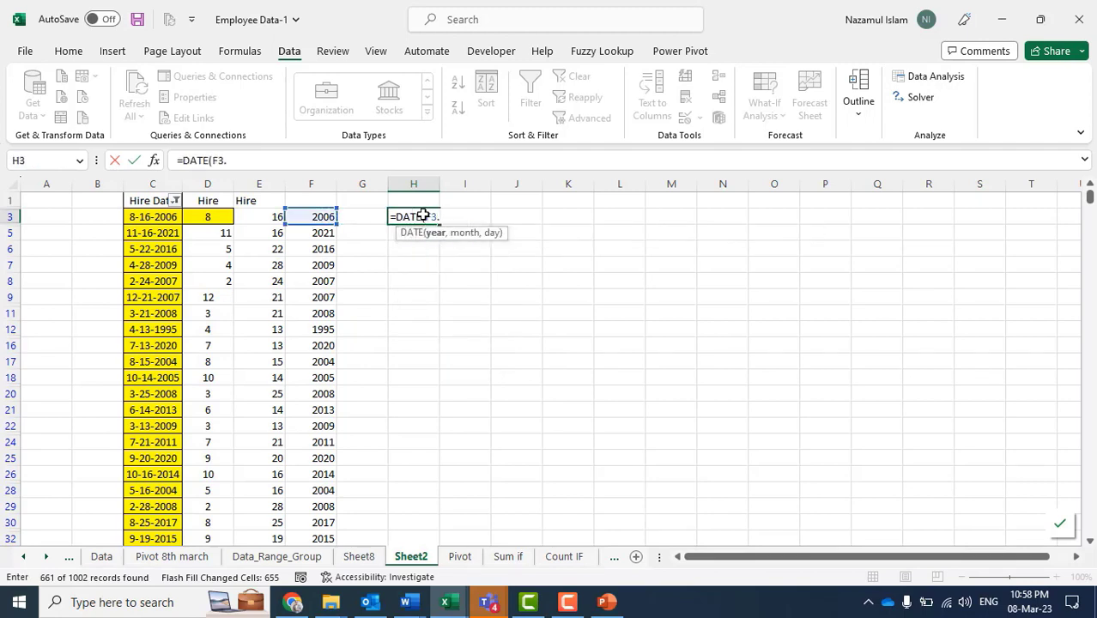
type(",")
key("Left")
key("Left")
key("Left")
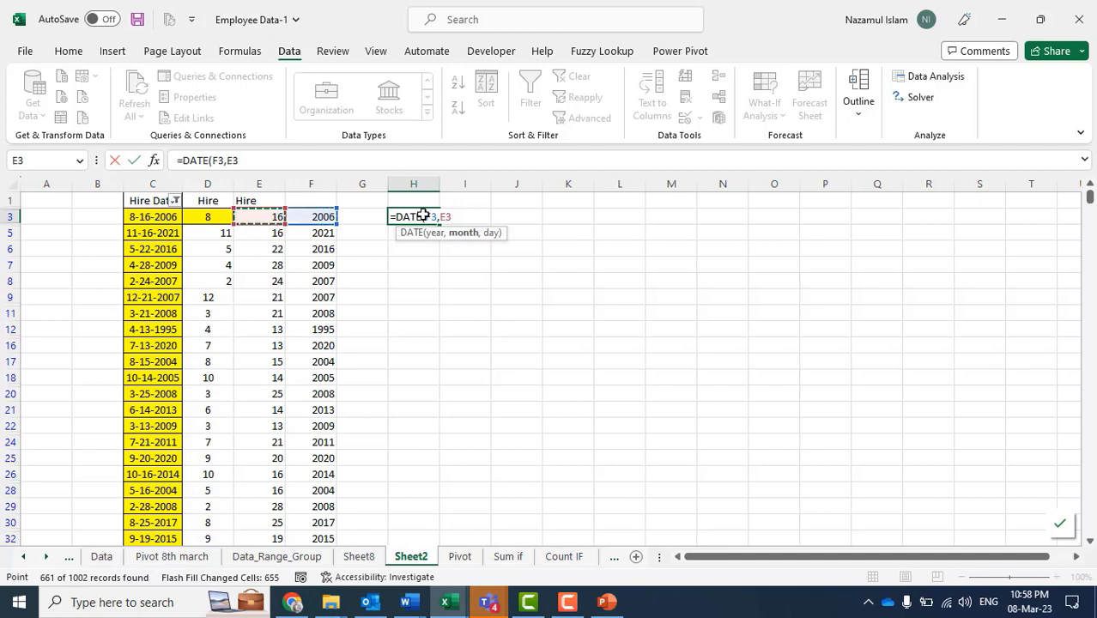
key("Left")
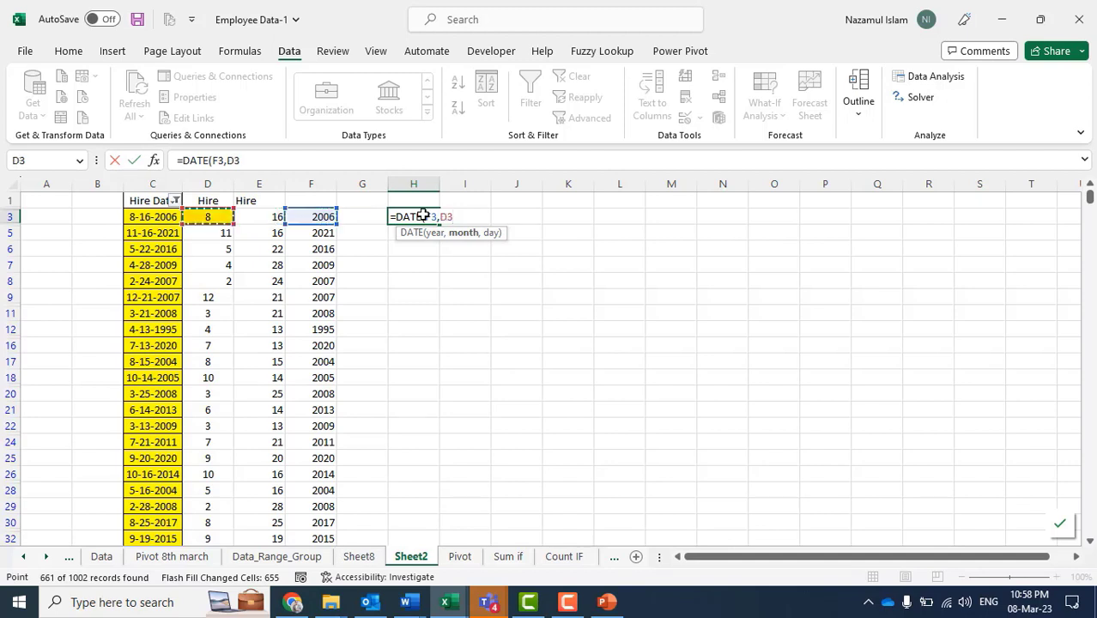
type(",")
key("Right")
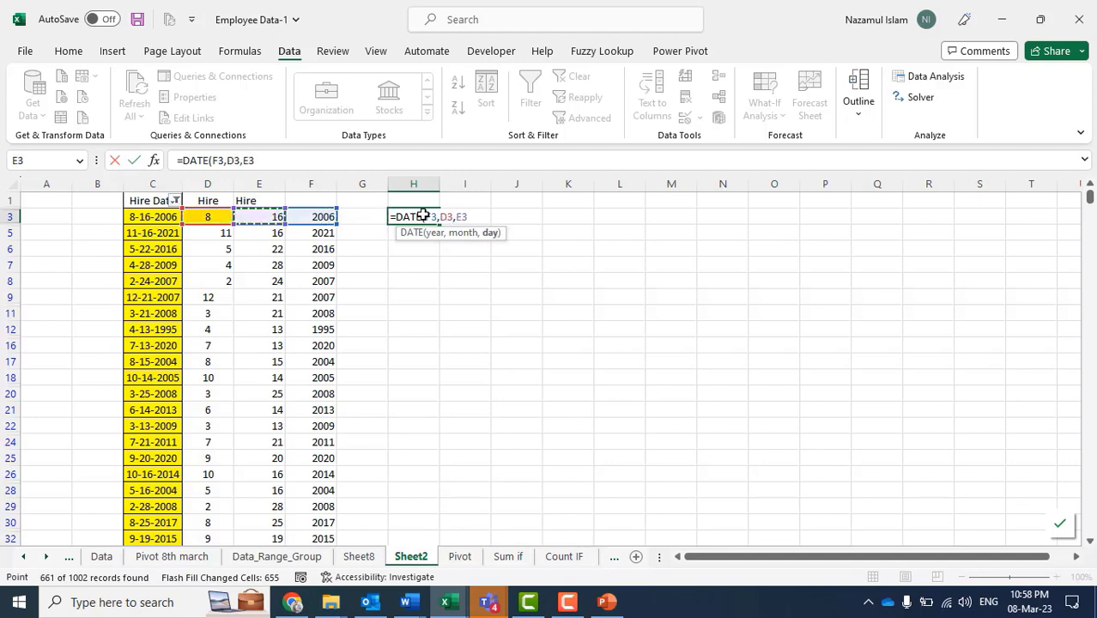
key("Return")
Fill the DATE formula from H3 down to H1001 and fit column H to its contents.
key("Up")
key("Left")
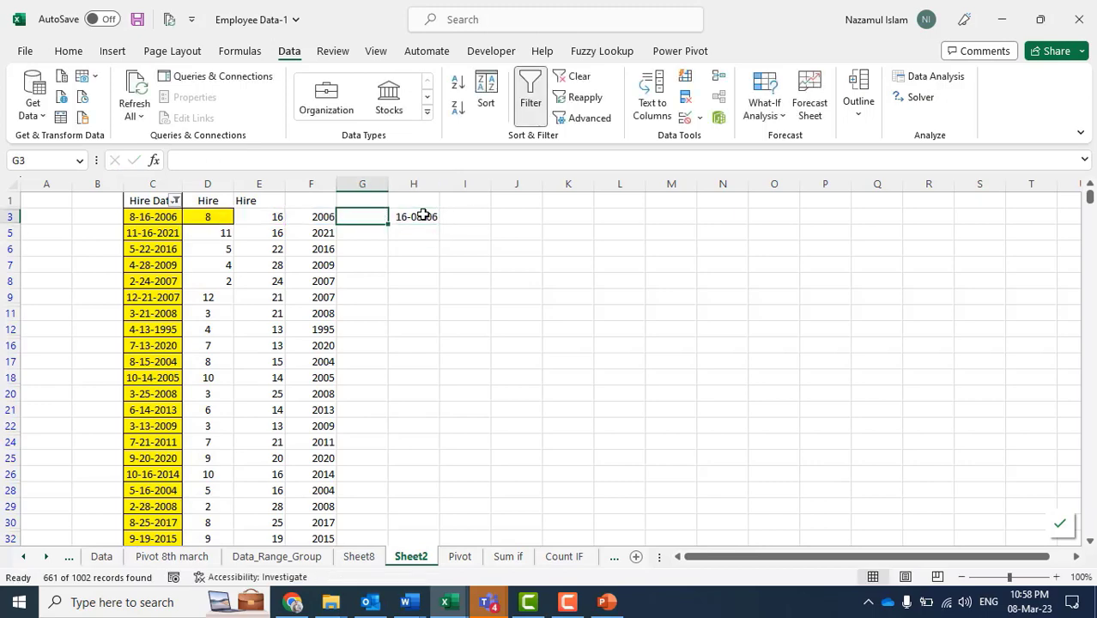
key("ctrl+Down")
key("ctrl+Up")
key("Left")
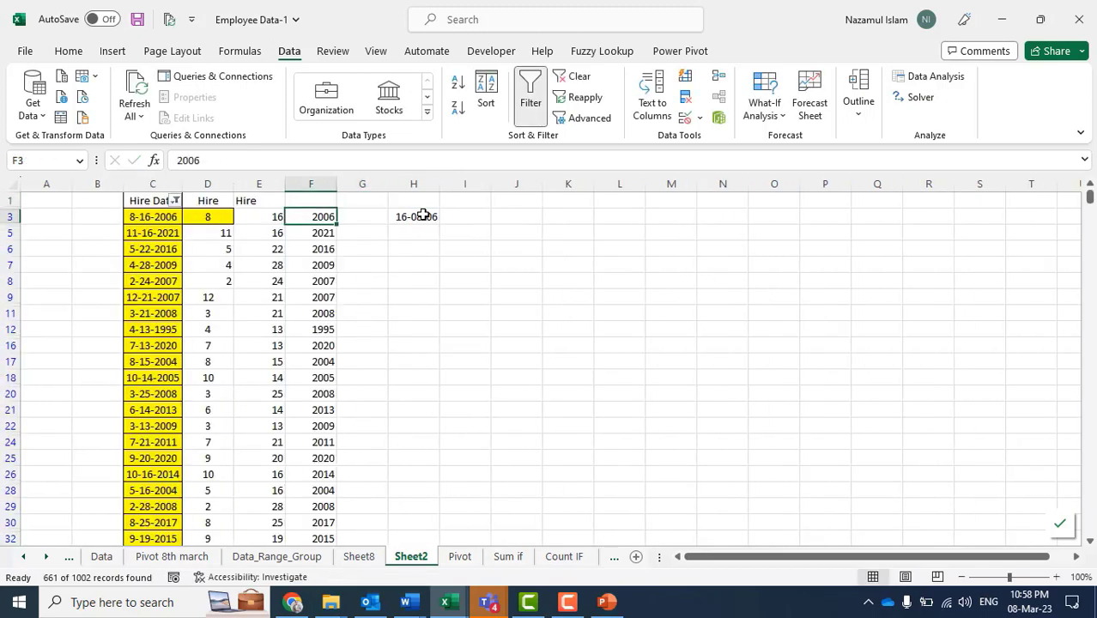
key("ctrl+Down")
key("Down")
key("Up")
key("Right")
key("Right")
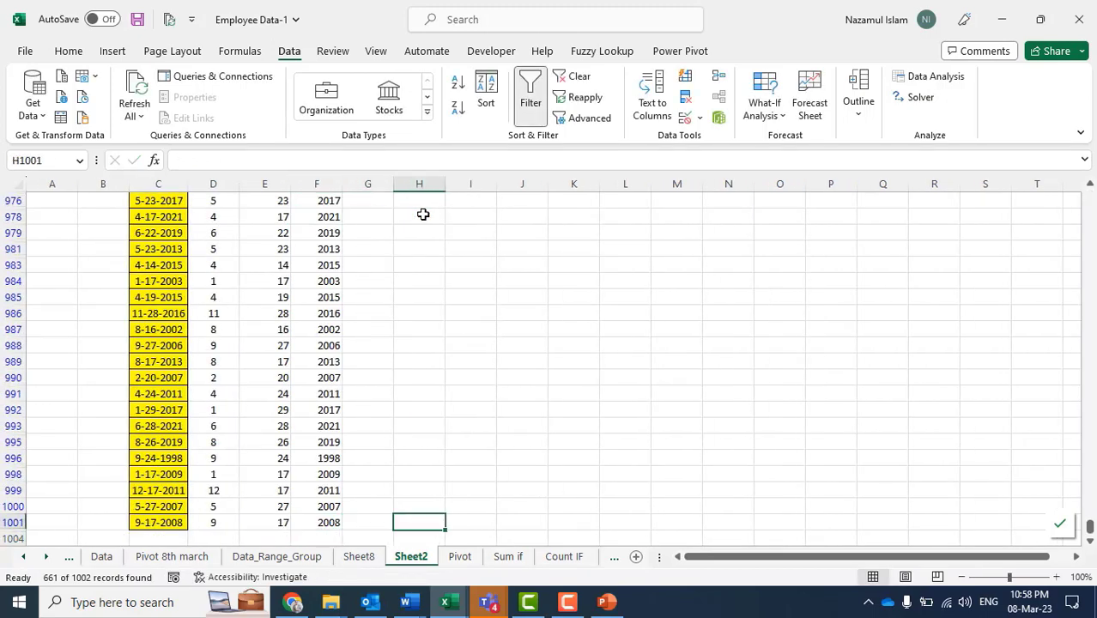
key("ctrl+shift+Up")
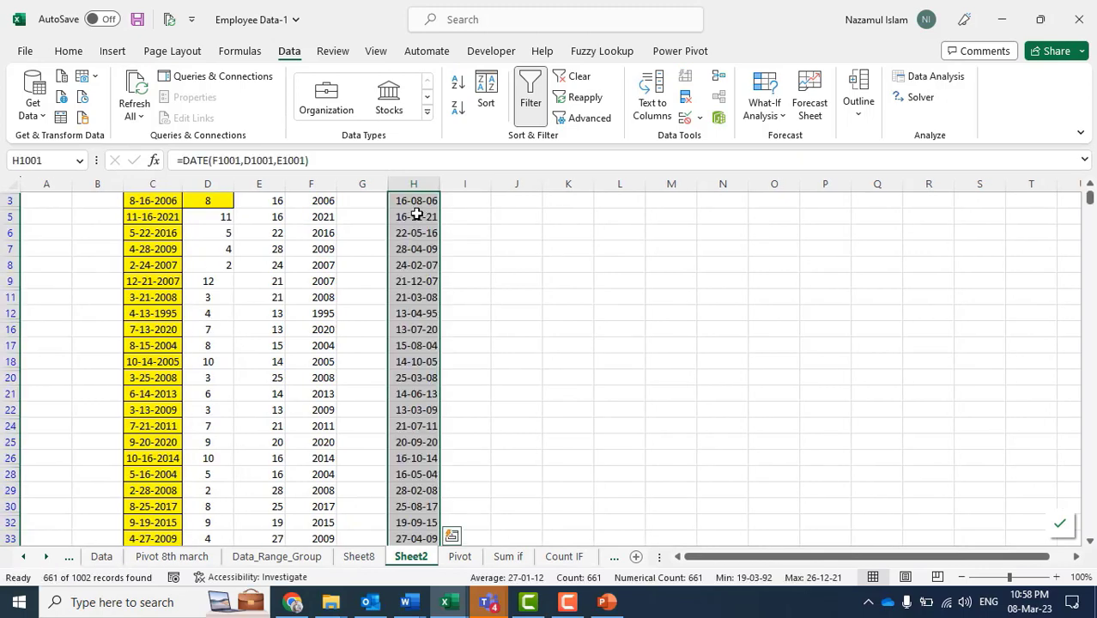
scroll(423, 214, "up", 1)
double_click(436, 181)
Try referencing the H3 date in J3 and clear the cell again.
left_click(503, 217)
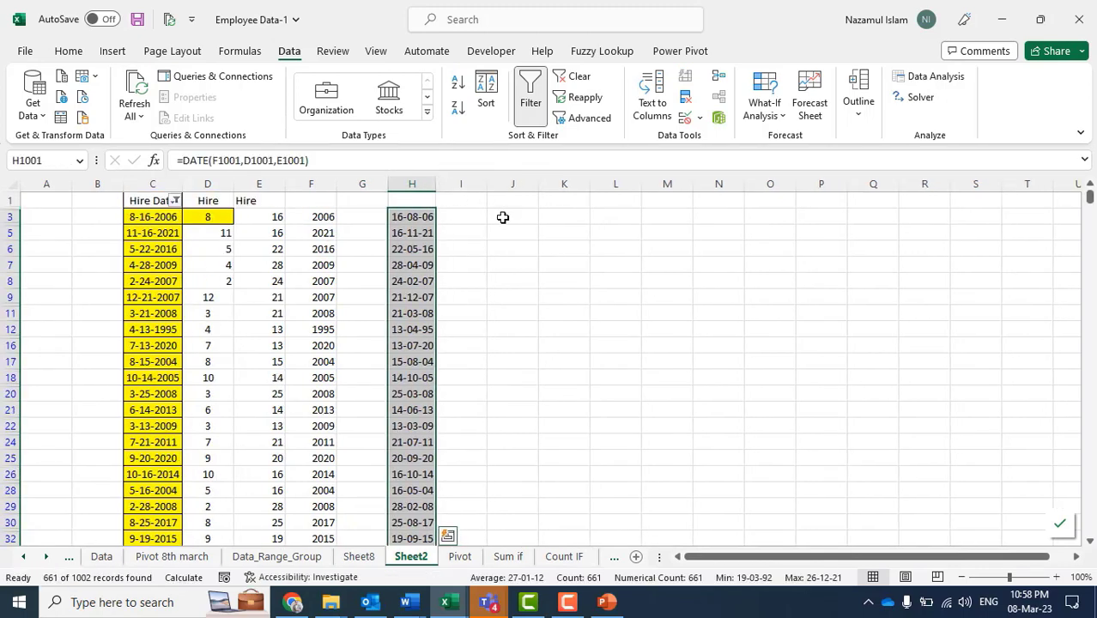
type("=")
key("Left")
key("Left")
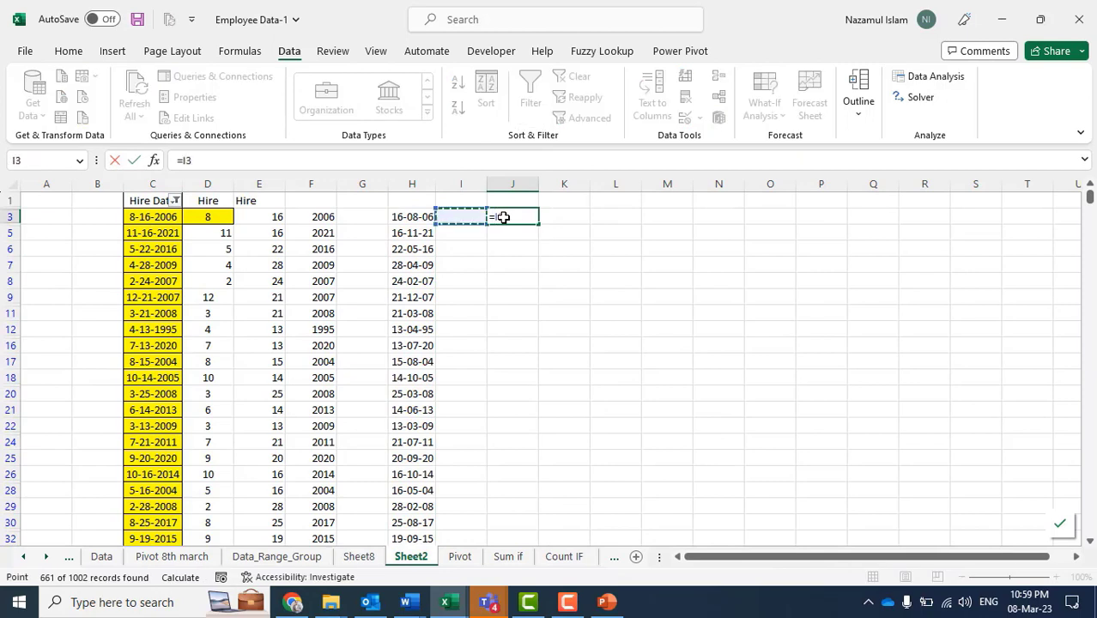
key("Return")
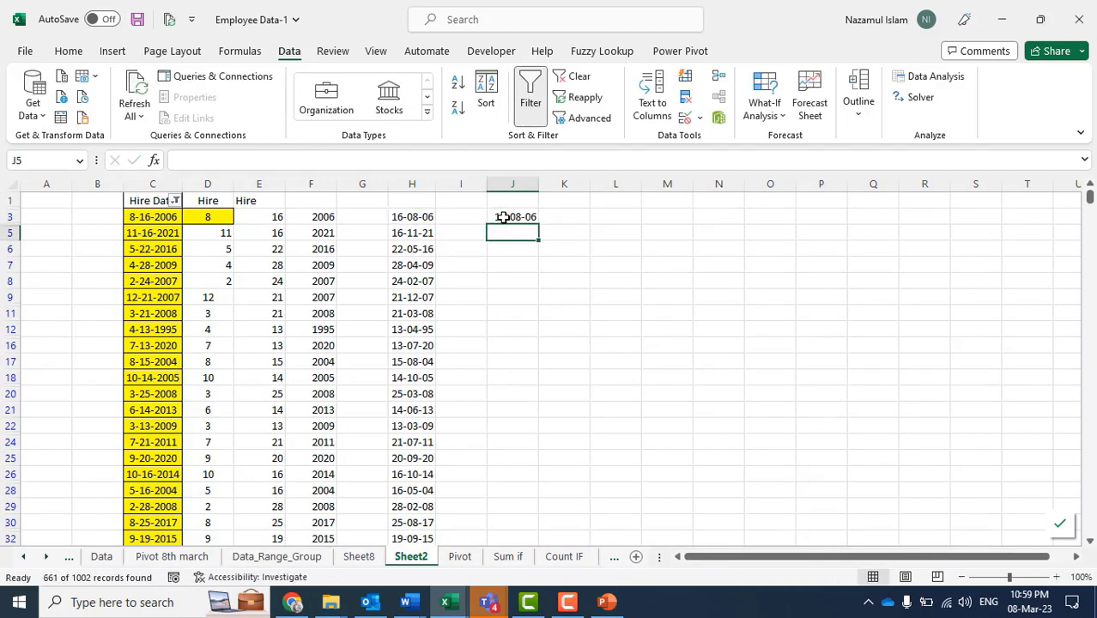
left_click(503, 217)
key("Delete")
key("Left")
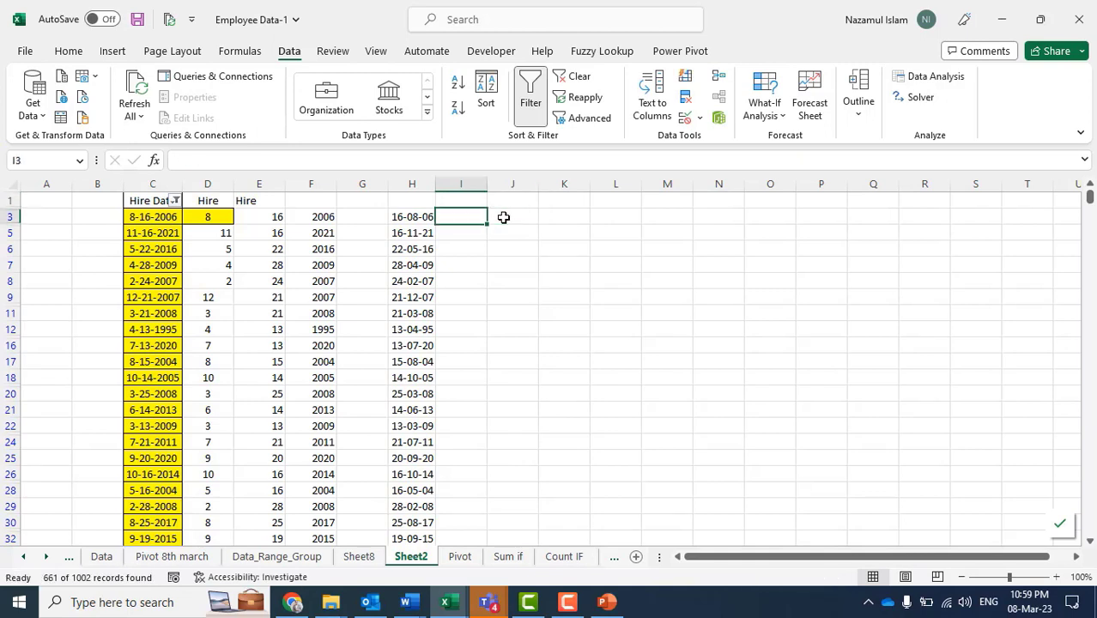
type("=")
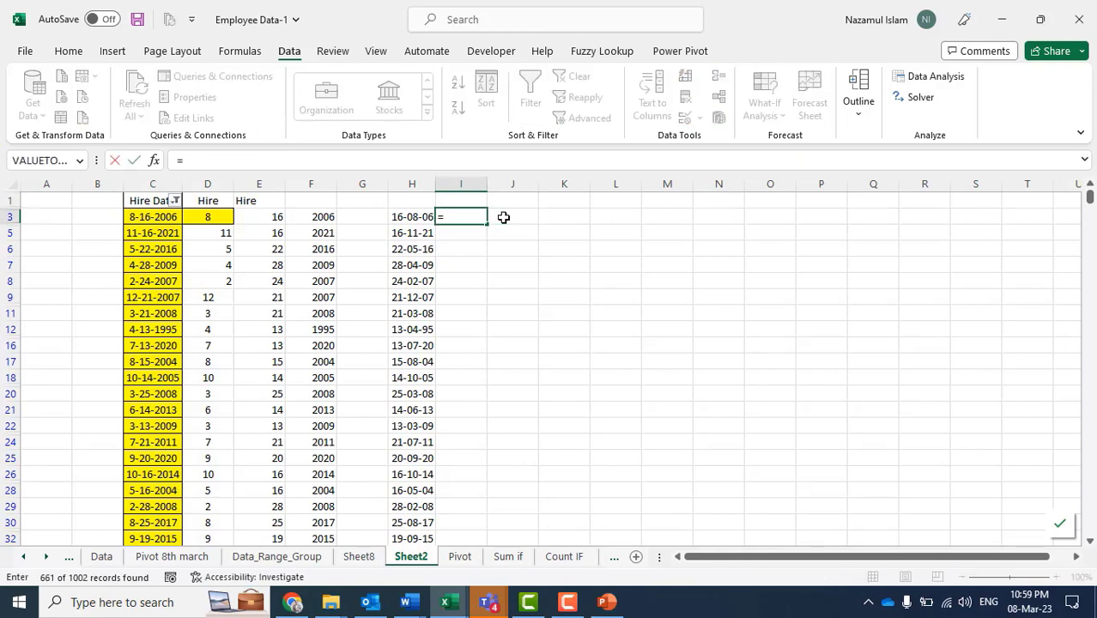
key("Escape")
Enter =H3 in G3 to bring the rebuilt date into column G.
key("Left")
key("Left")
type("=")
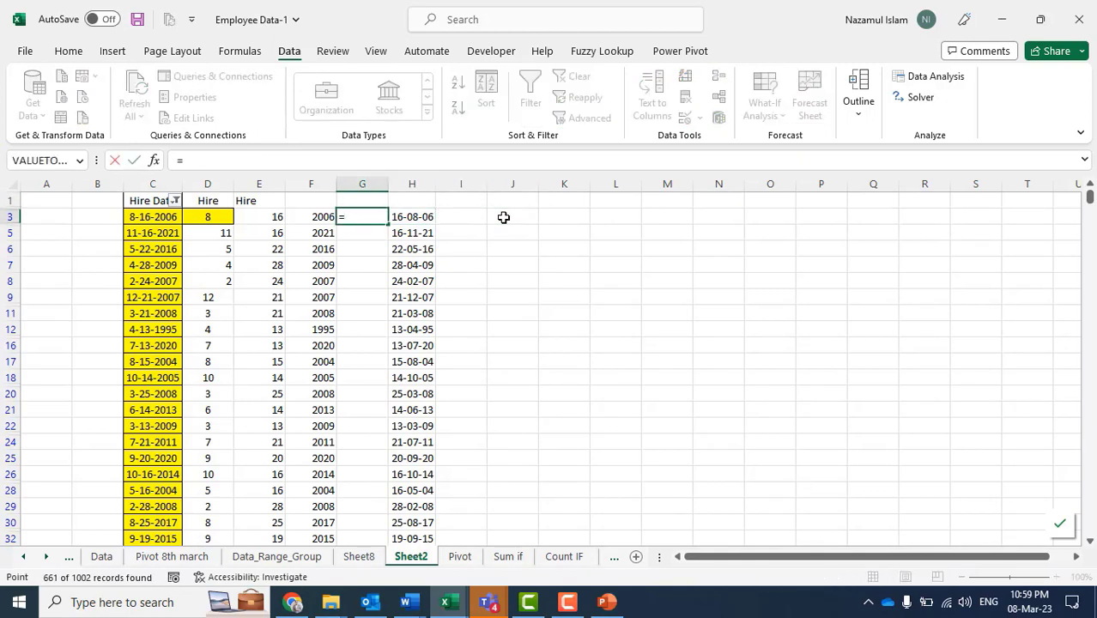
key("Right")
key("Return")
Fill the G3 reference down column G to G1001 for the filtered yellow rows.
key("Up")
key("Right")
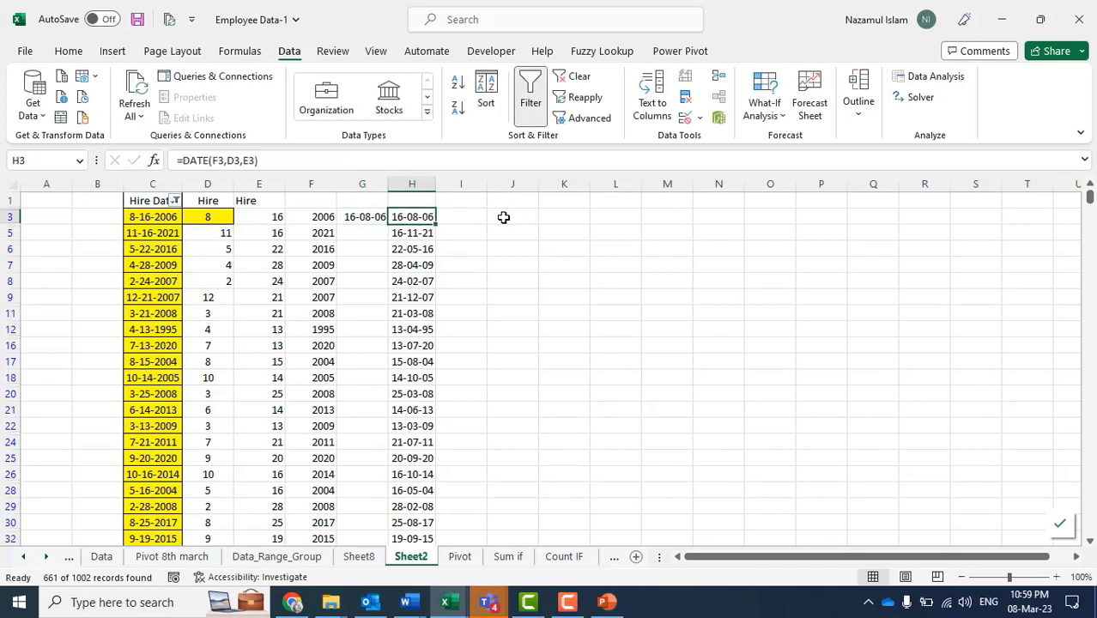
key("ctrl+Down")
key("Left")
key("ctrl+shift+Up")
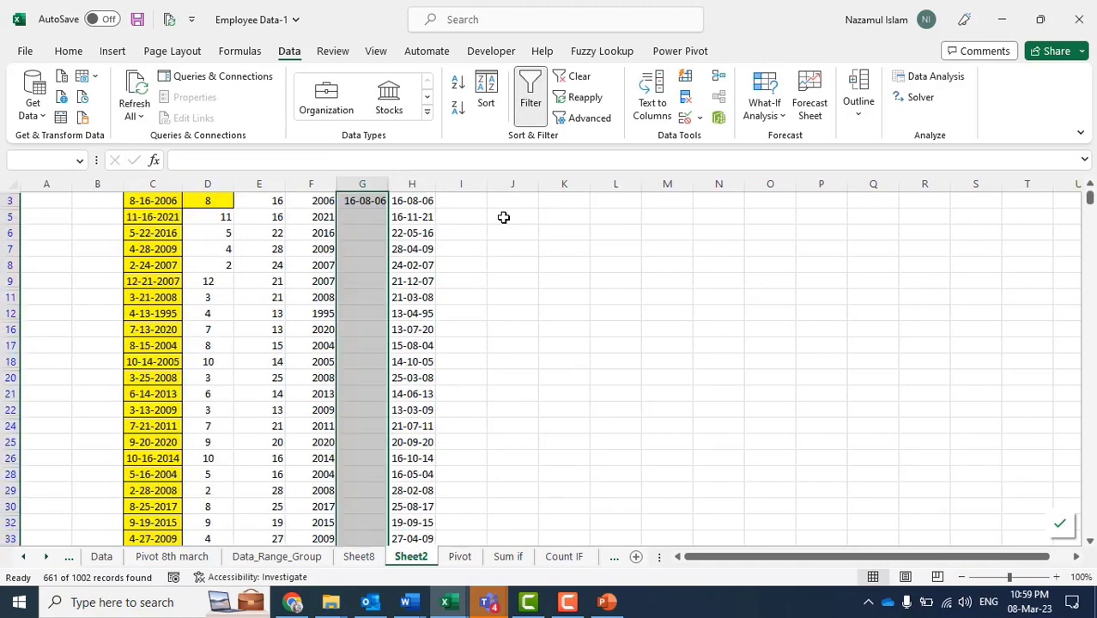
key("ctrl+d")
left_click(513, 314)
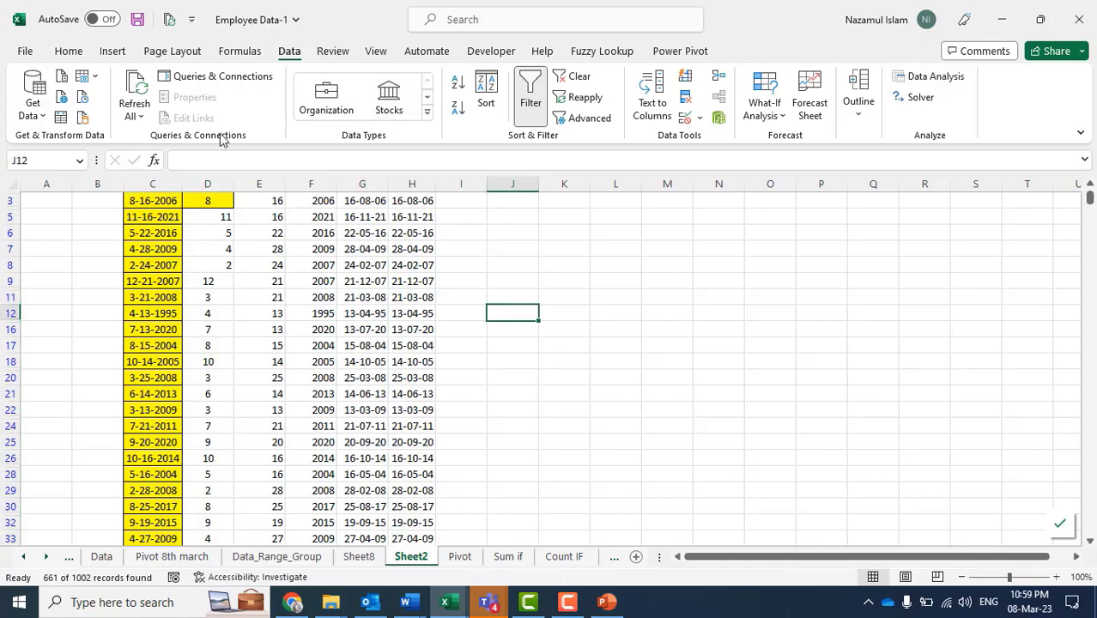
Clear the Hire Date colour filter and refilter the column to show only cells with no fill.
scroll(181, 210, "up", 1)
left_click(175, 200)
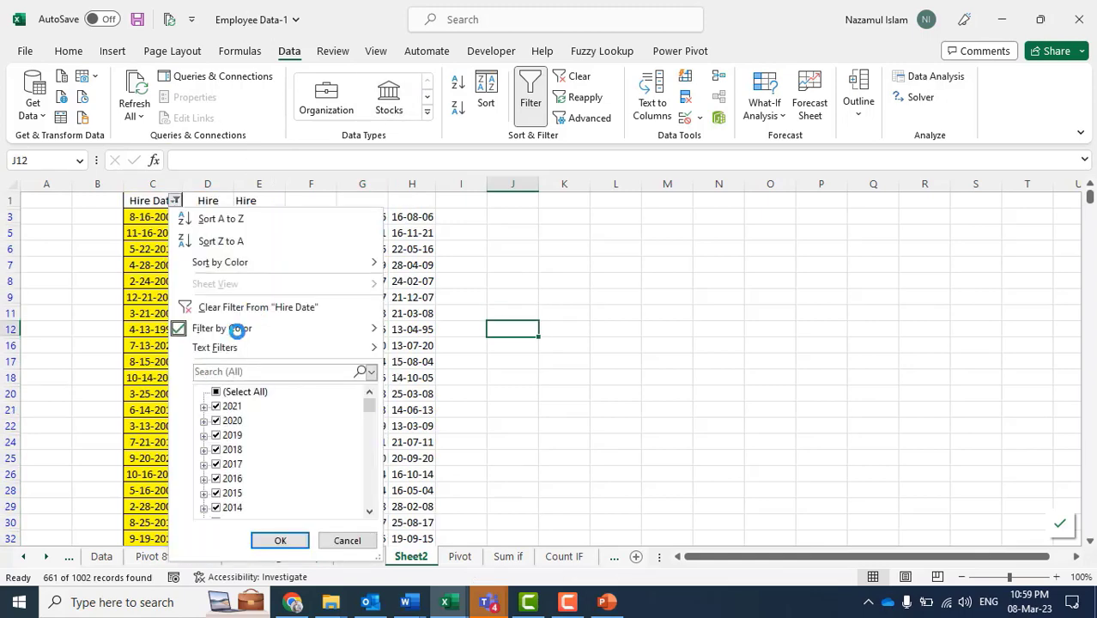
left_click(238, 311)
left_click(555, 314)
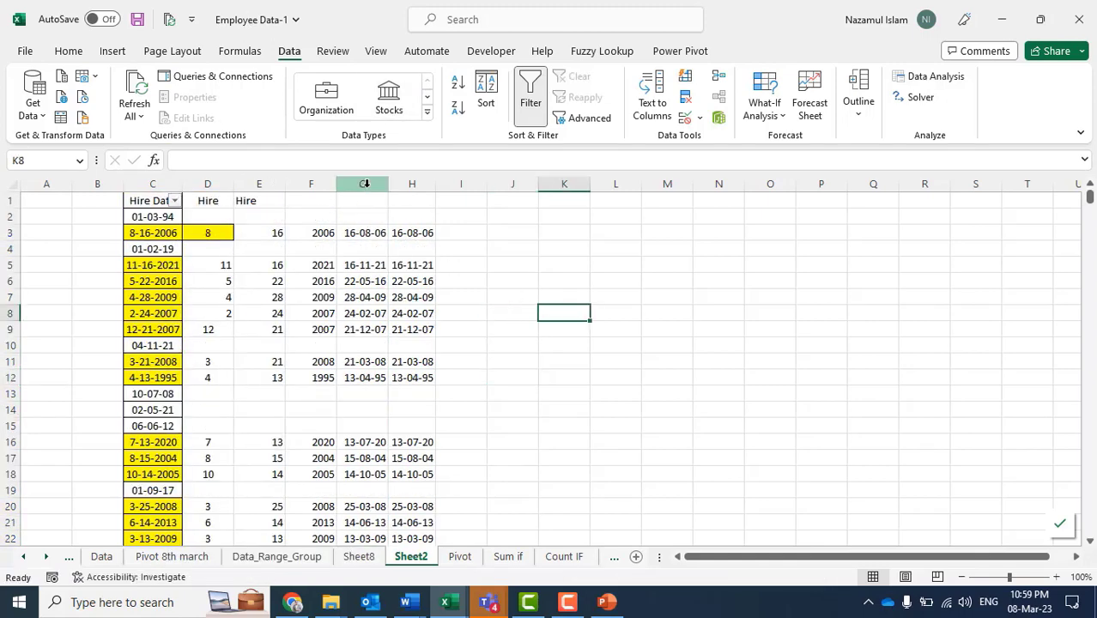
left_click(364, 184)
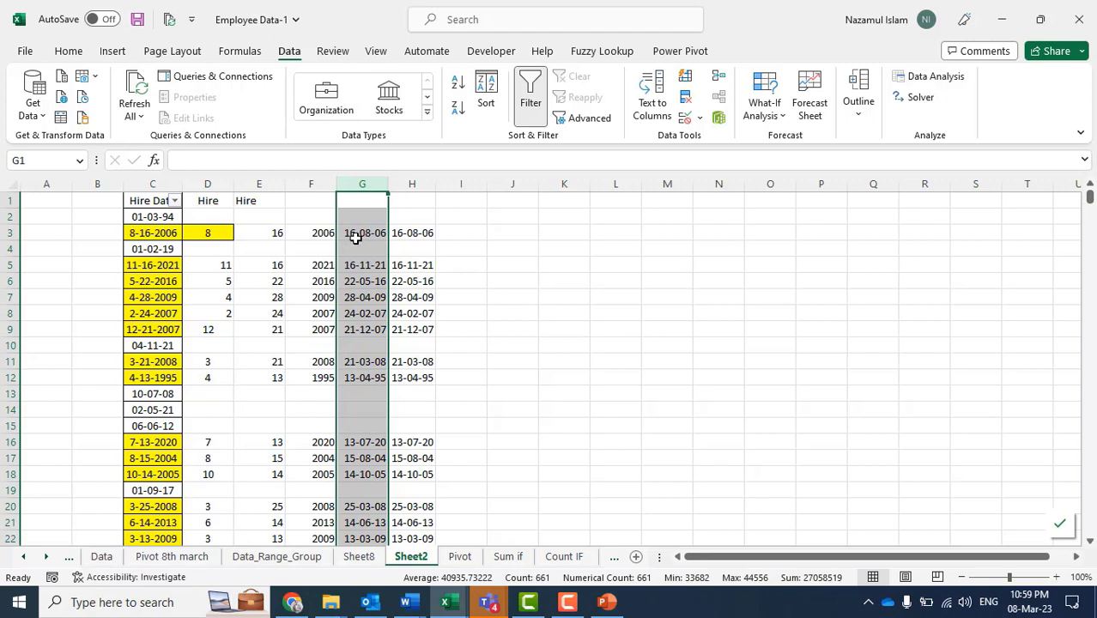
left_click(175, 201)
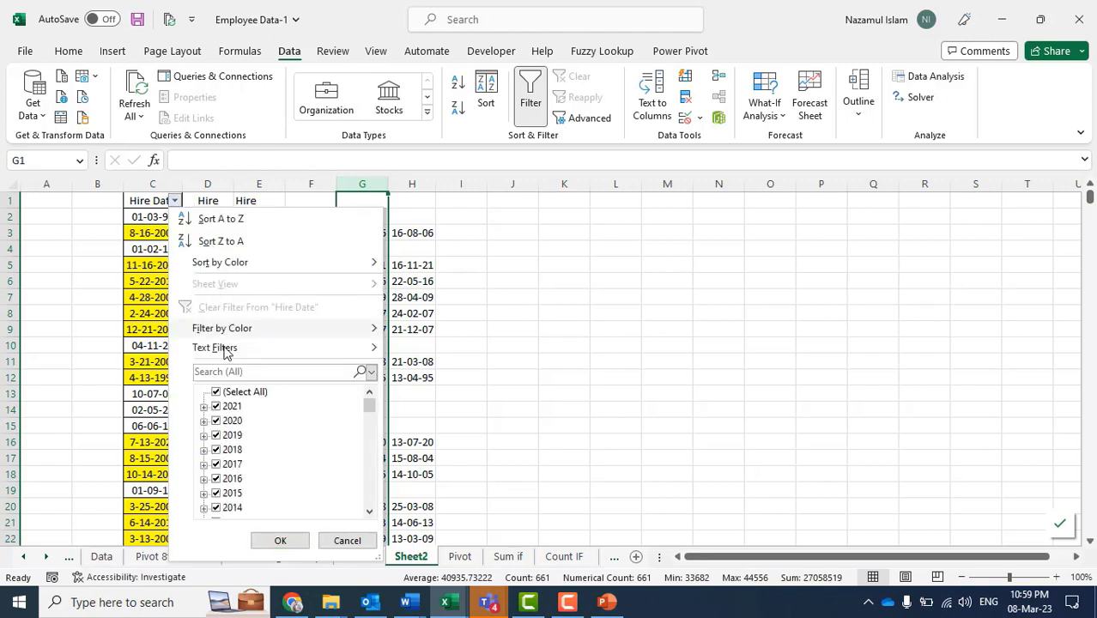
mouse_move(267, 333)
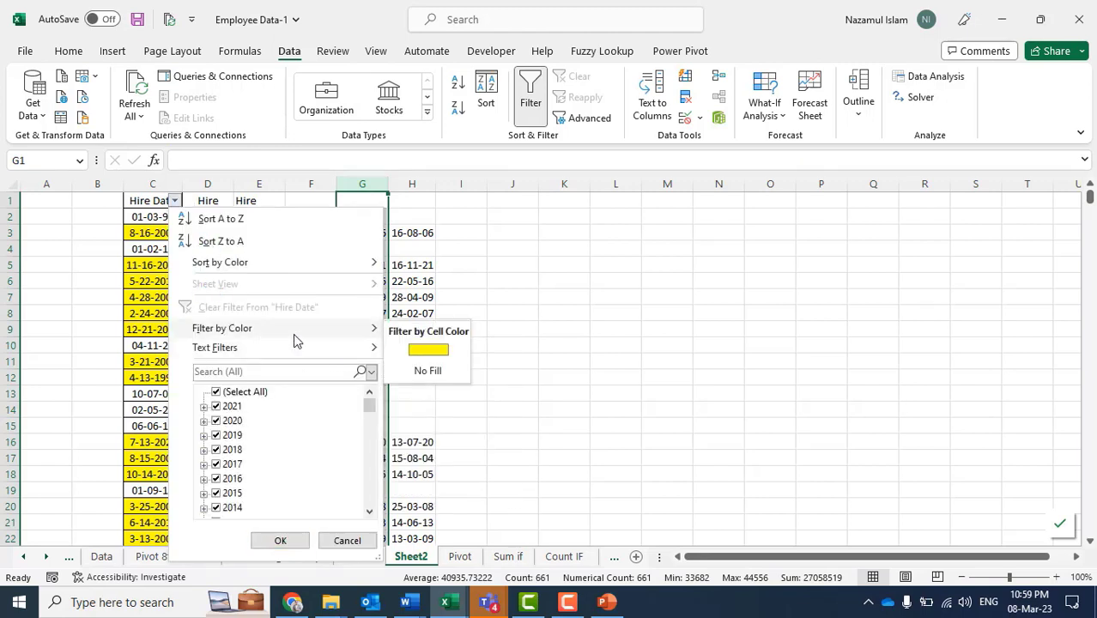
left_click(421, 372)
Enter =C2 in G2 to bring the already valid hire date into column G.
left_click(364, 218)
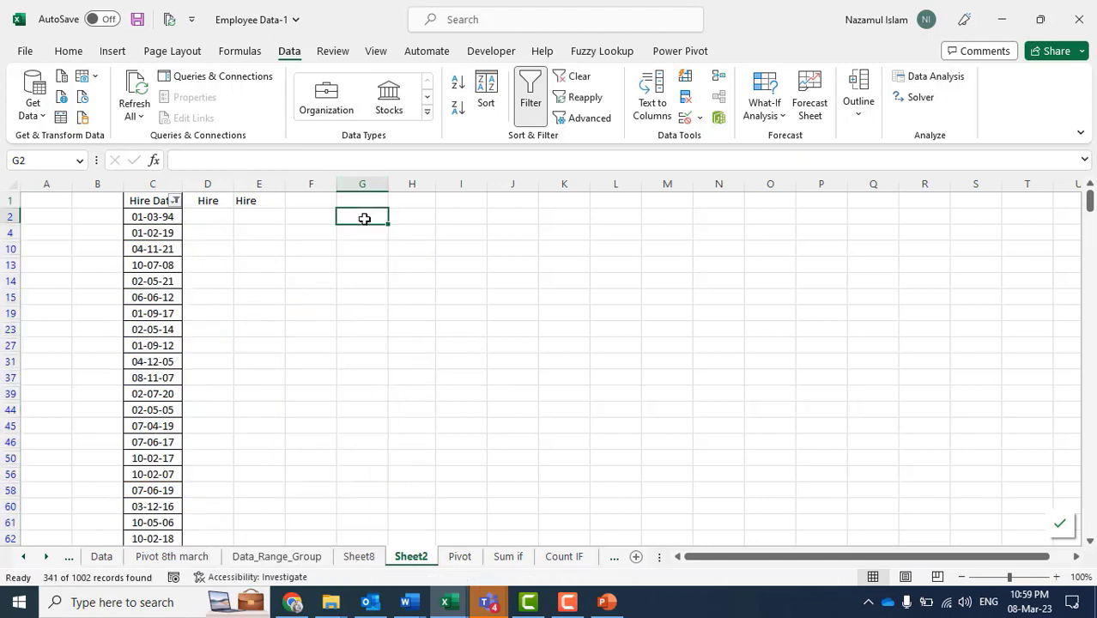
type("=")
key("Left")
key("Left")
key("Left")
key("Left")
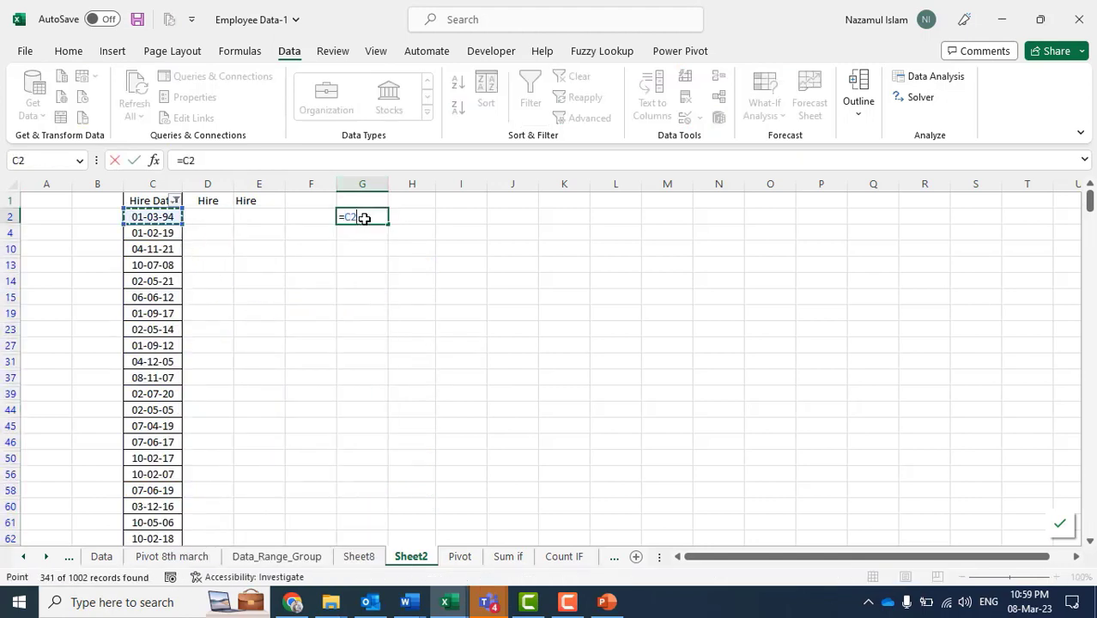
key("Return")
Fill the G2 reference down the visible no-fill rows of column G to G997.
key("Up")
key("Left")
key("Left")
key("Left")
key("Left")
key("Left")
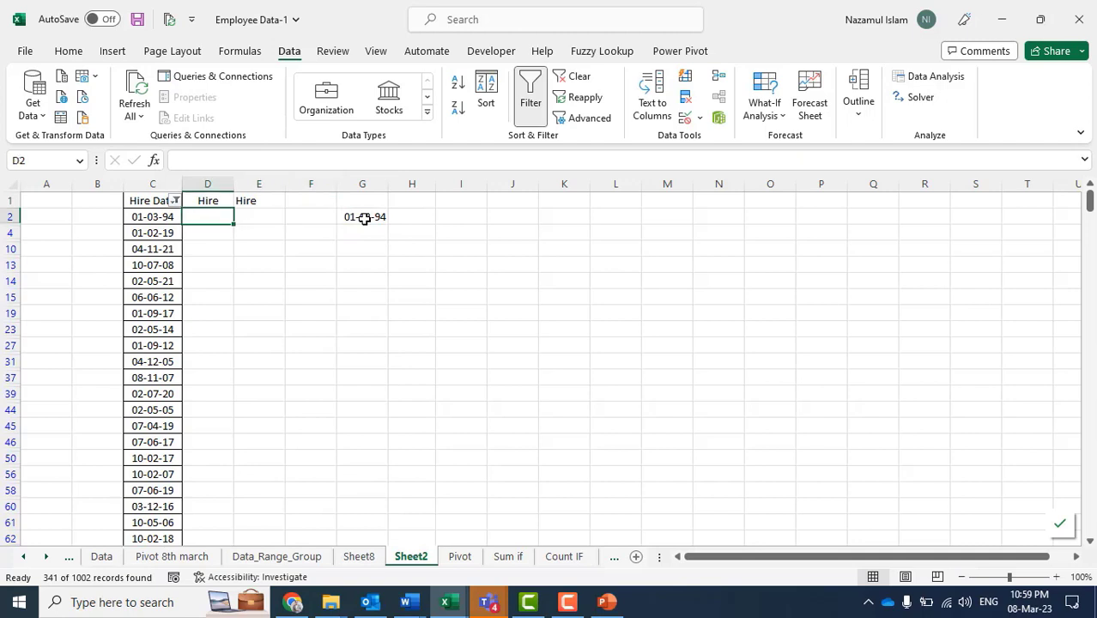
key("Right")
key("ctrl+Down")
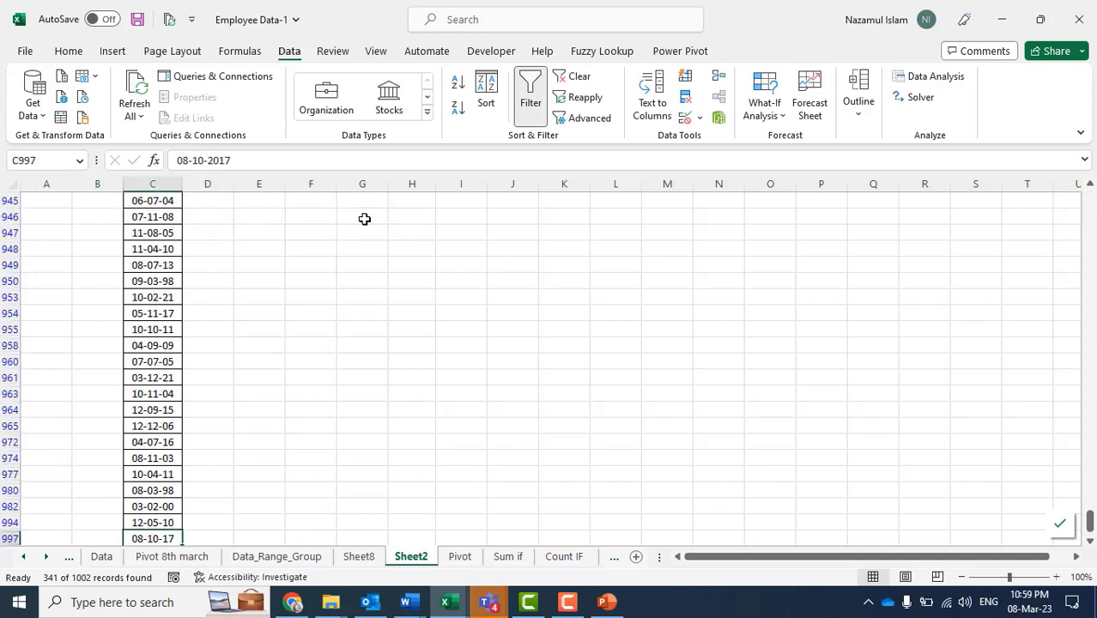
key("Down")
key("Up")
key("Right")
key("Right")
key("Right")
key("Right")
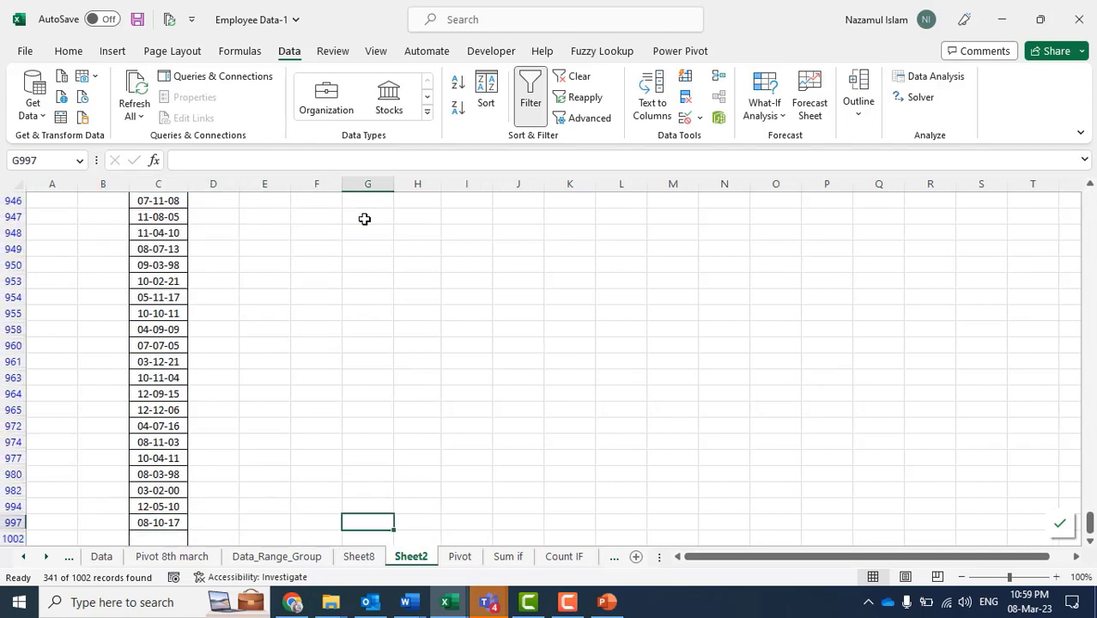
key("ctrl+Up")
key("ctrl+space")
key("ctrl+d")
key("ctrl+Up")
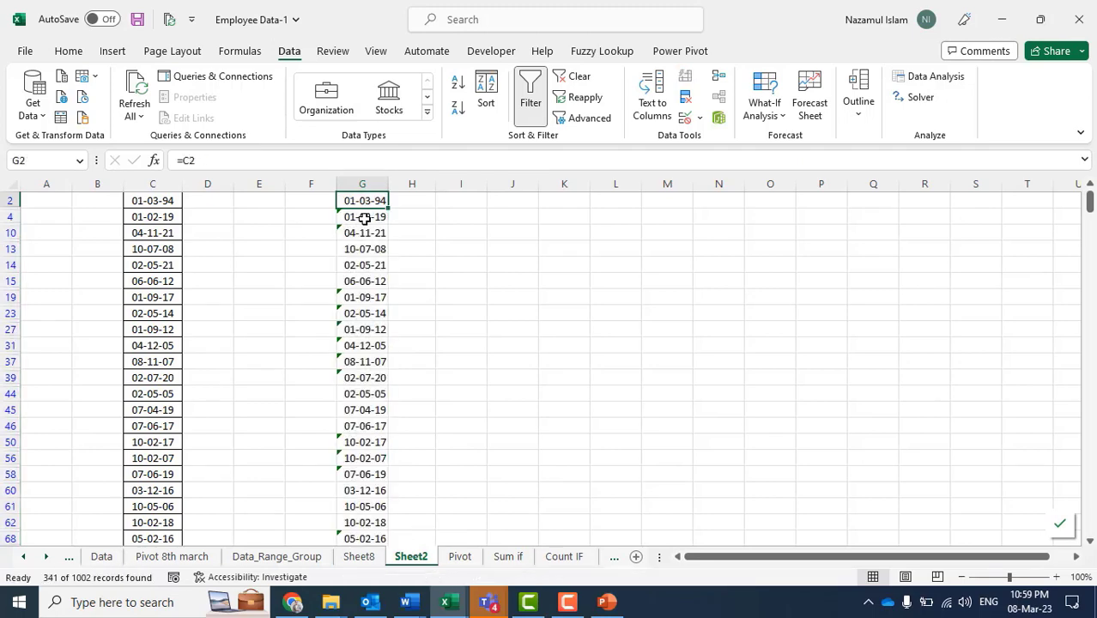
Clear the filter from the Hire Date column to show all rows.
scroll(257, 227, "up", 1)
left_click(177, 202)
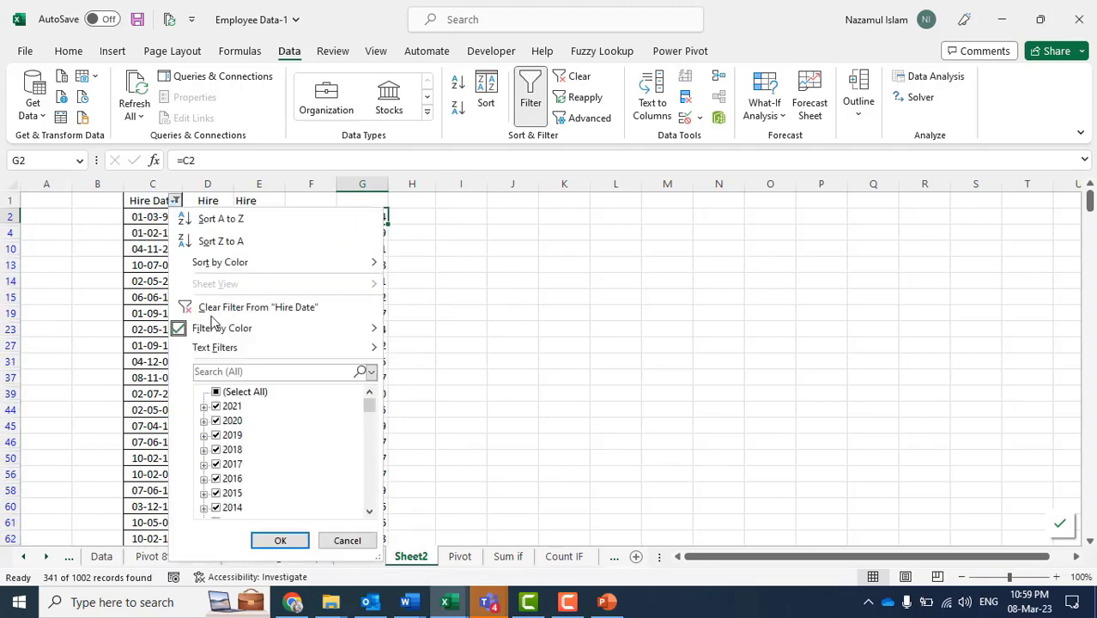
left_click(215, 306)
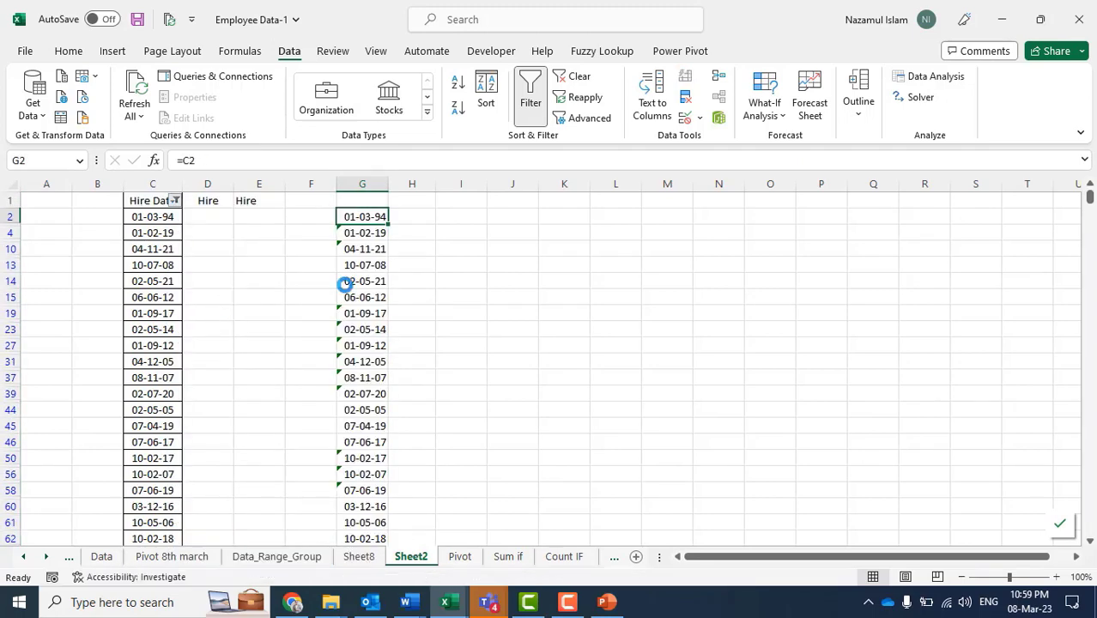
Enter the header New Date in G1.
left_click(365, 202)
type("New")
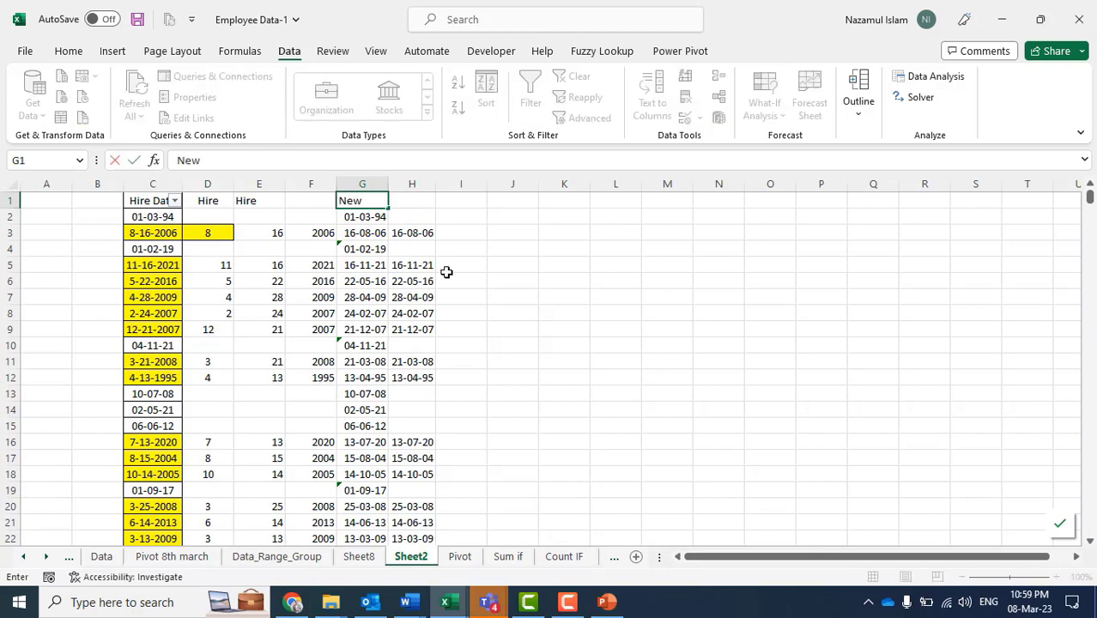
type(" Date")
key("Return")
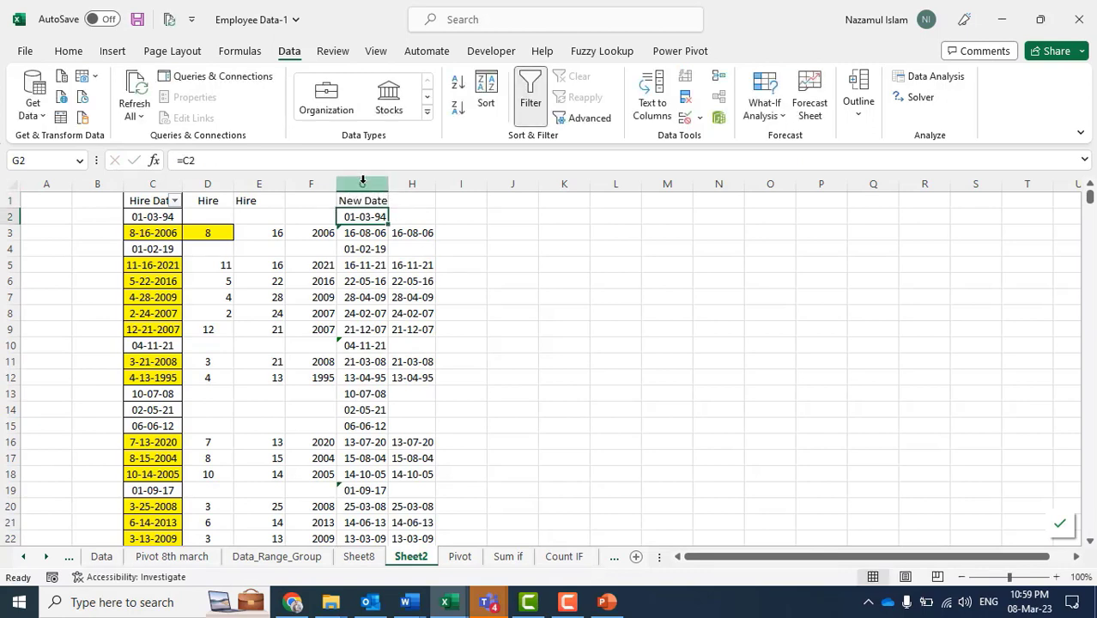
Convert the New Date column G to static values by copying it and pasting values over itself.
left_click(362, 182)
key("ctrl+c")
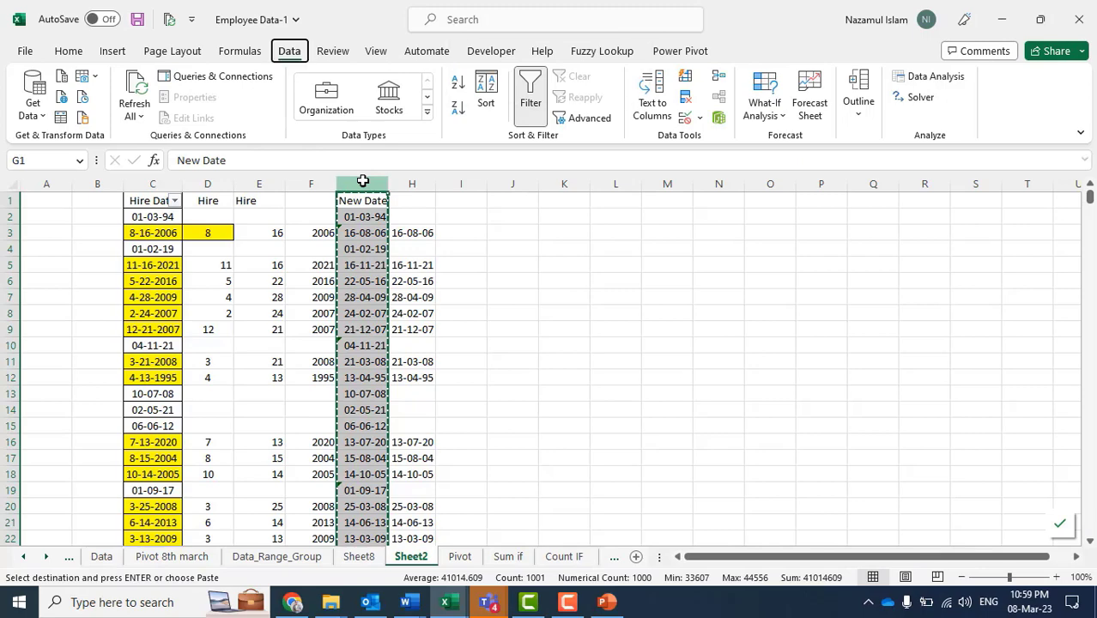
key("ctrl+alt+v")
key("v")
key("Return")
left_click(621, 371)
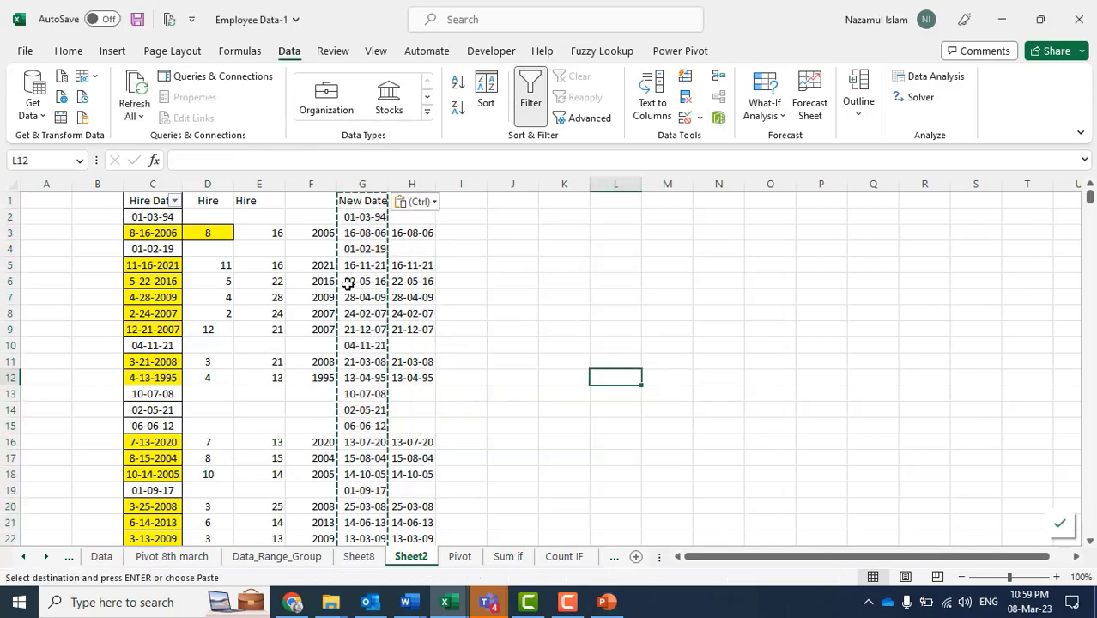
Show the sheet's formulas to check that New Date column G holds only values, and return to the normal display.
key("alt+Tab")
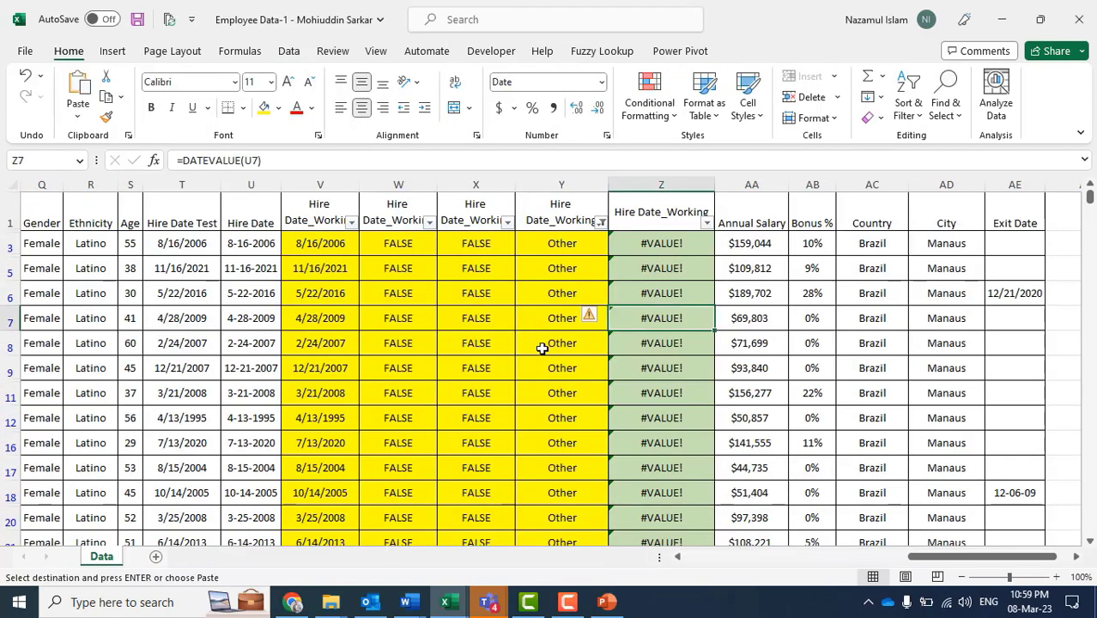
key("alt+Tab")
key("alt+Tab")
left_click(525, 298)
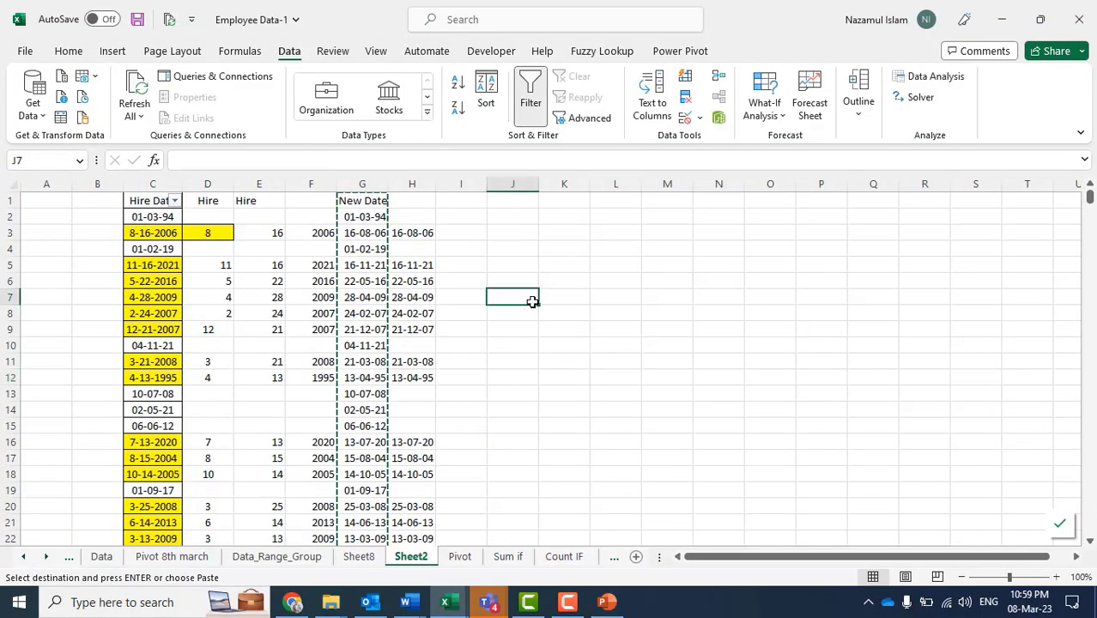
key("ctrl+grave")
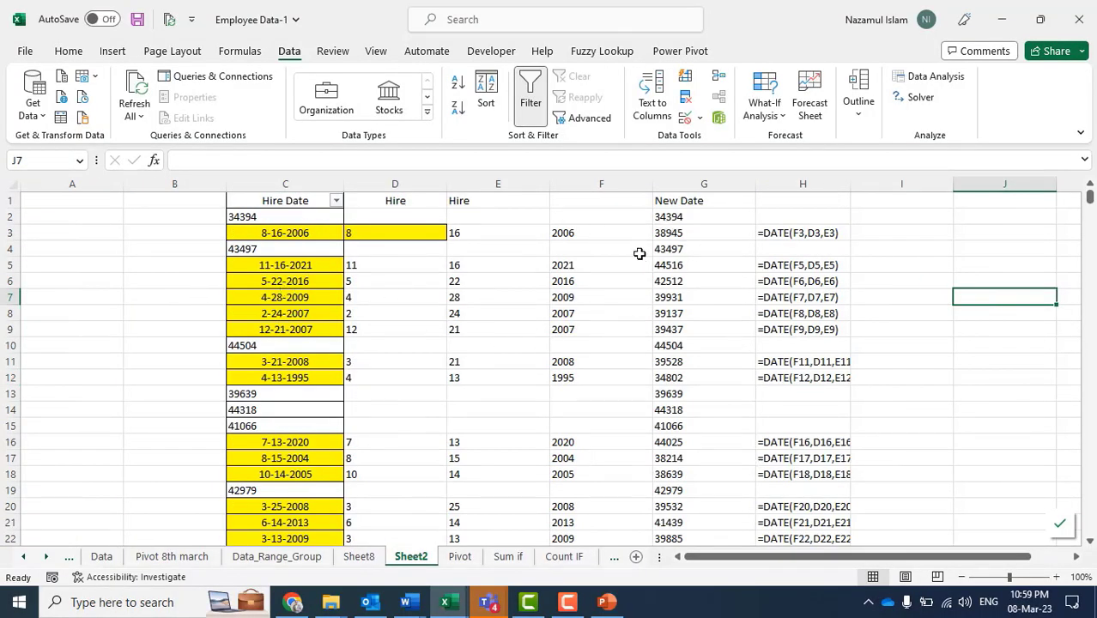
left_click(678, 182)
key("ctrl+grave")
left_click(666, 329)
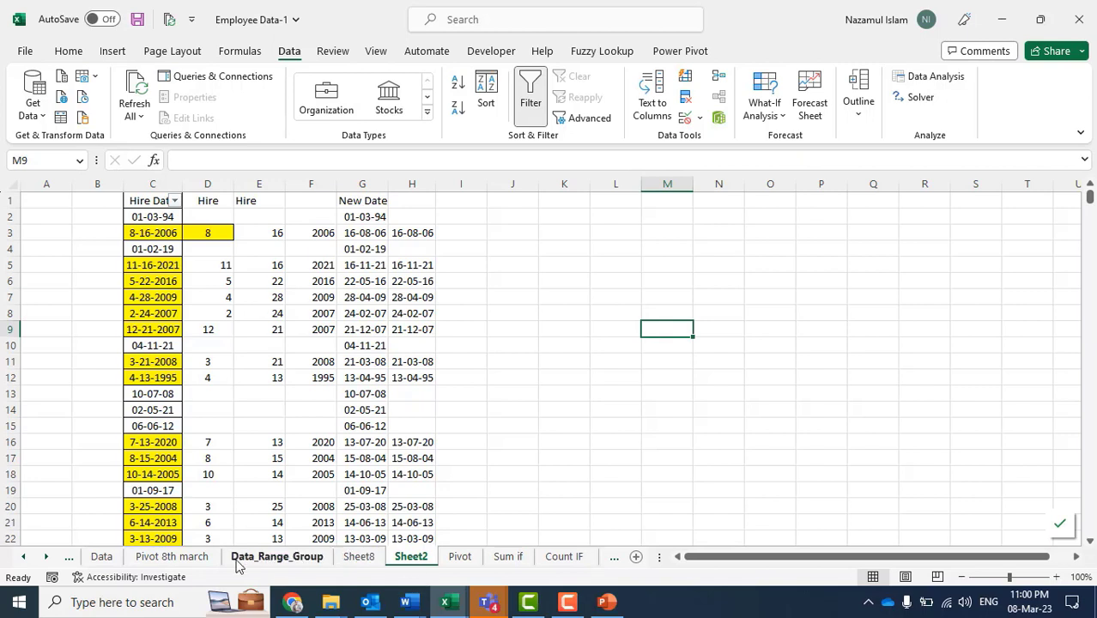
Find the Data_Range_Group sheet among the workbook's sheets and go to the Months formula in Y3.
left_click(208, 560)
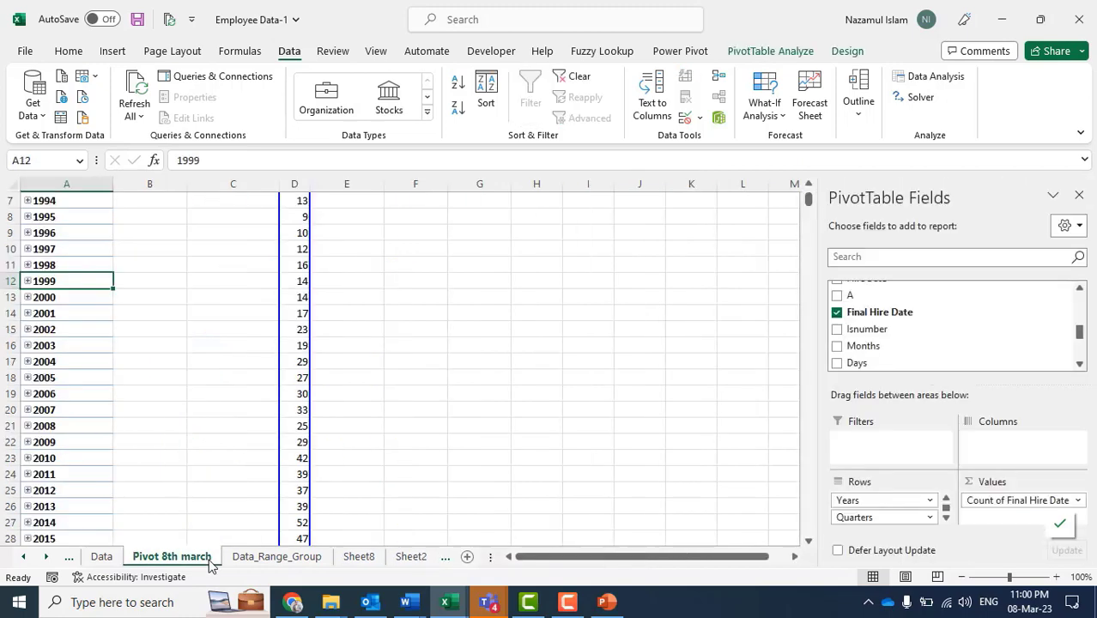
left_click(358, 558)
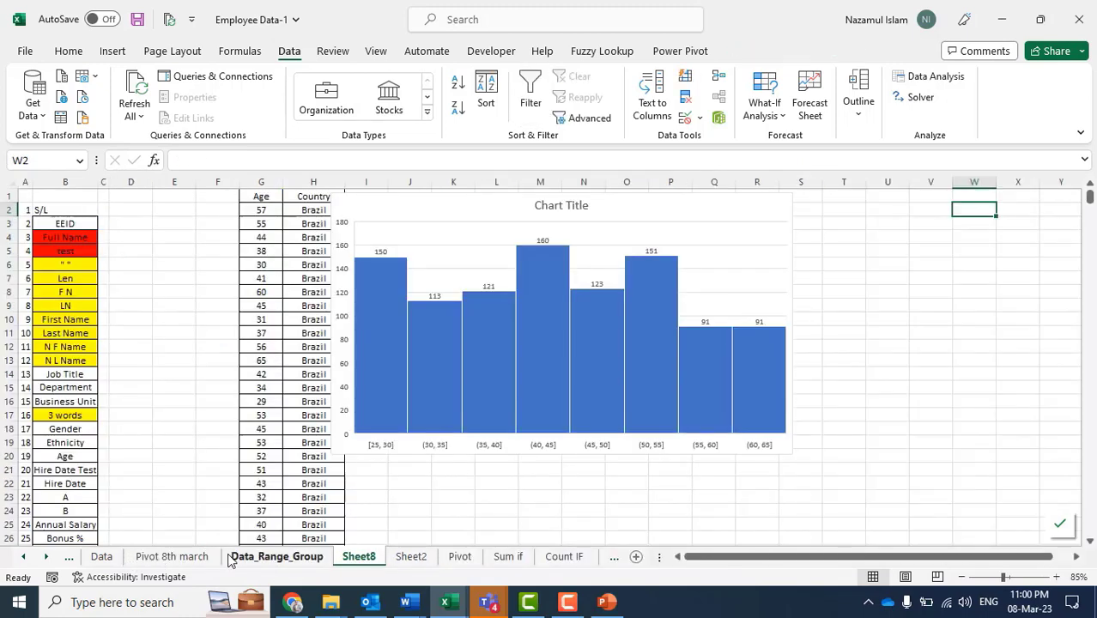
left_click(249, 558)
left_click(650, 346)
key("Up")
key("Up")
key("Left")
key("Left")
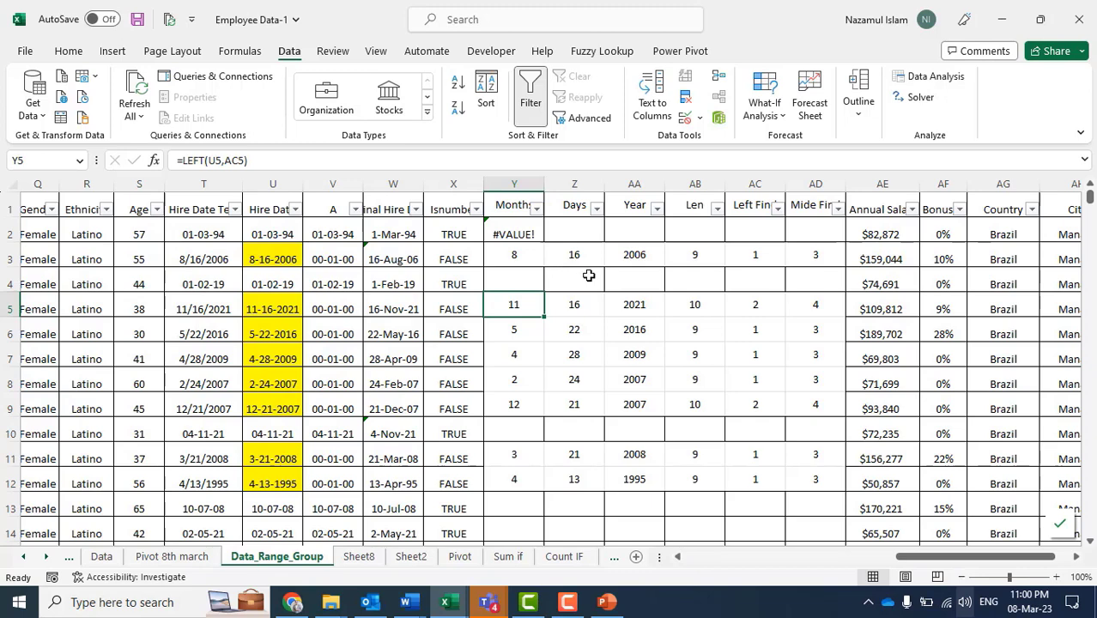
left_click(526, 233)
key("Down")
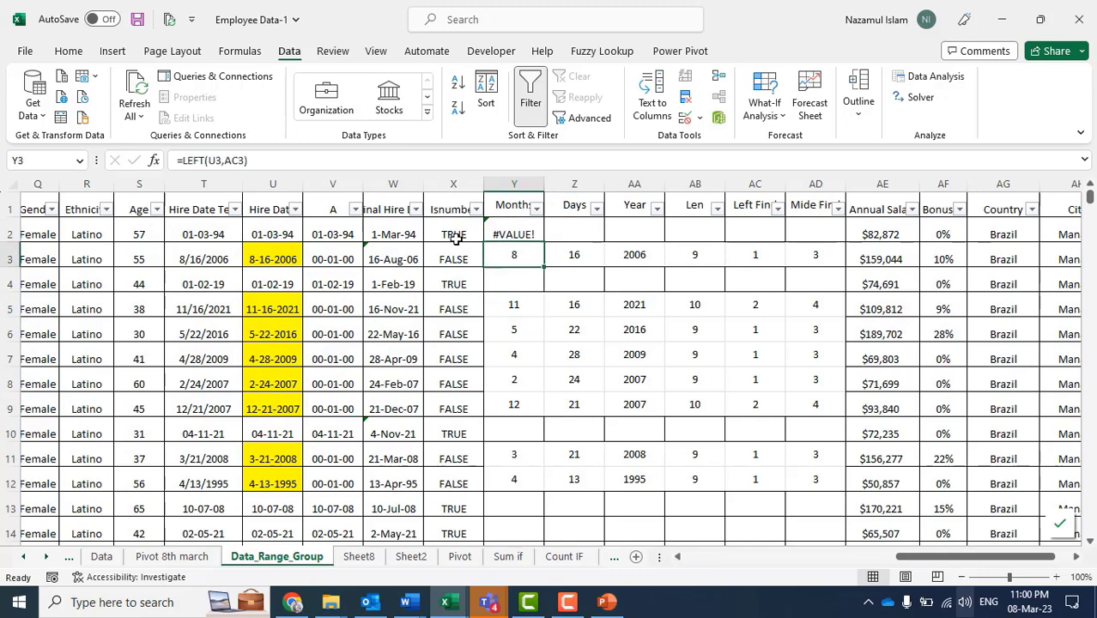
Filter the Isnumber column to show only FALSE rows.
left_click(475, 208)
left_click(517, 399)
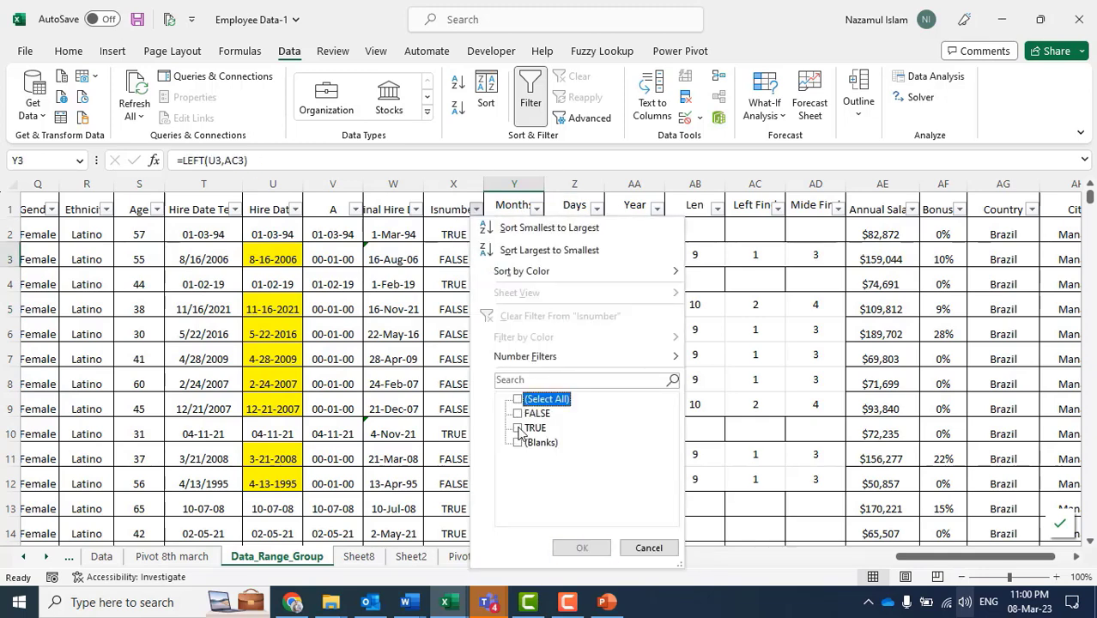
left_click(517, 413)
left_click(582, 548)
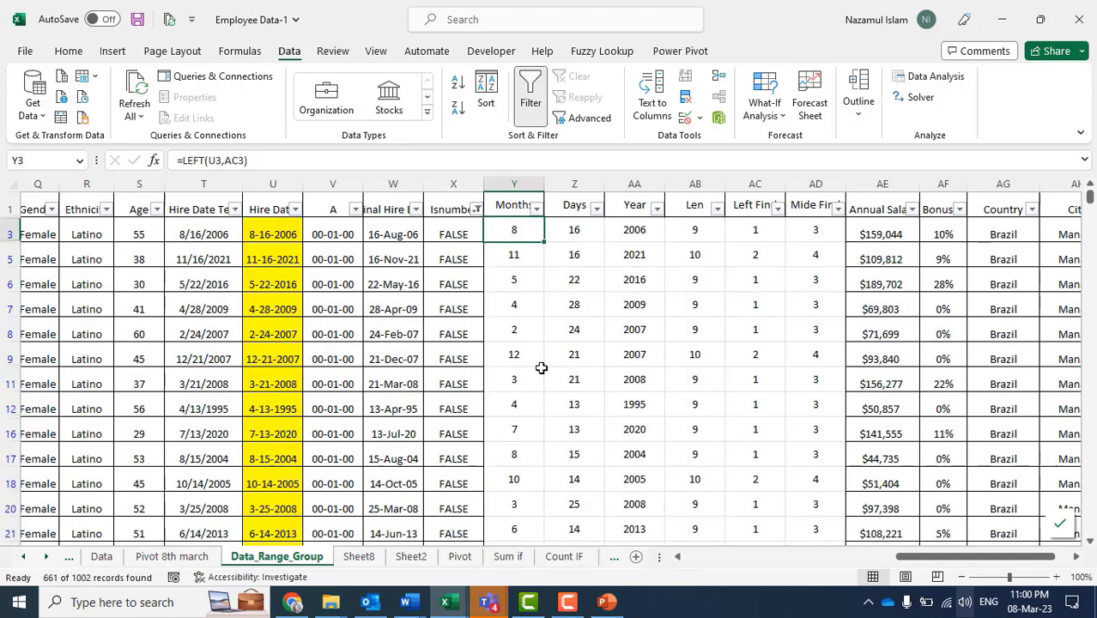
Examine the text and character count arguments of the LEFT formula in the Months cell Y3.
left_click(472, 232)
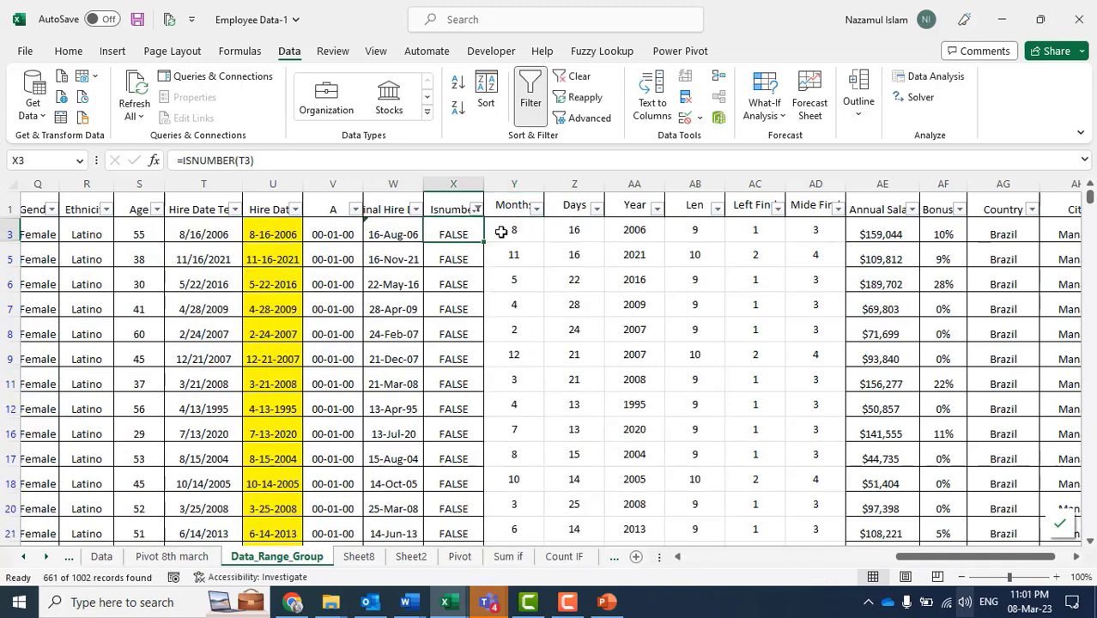
left_click(508, 230)
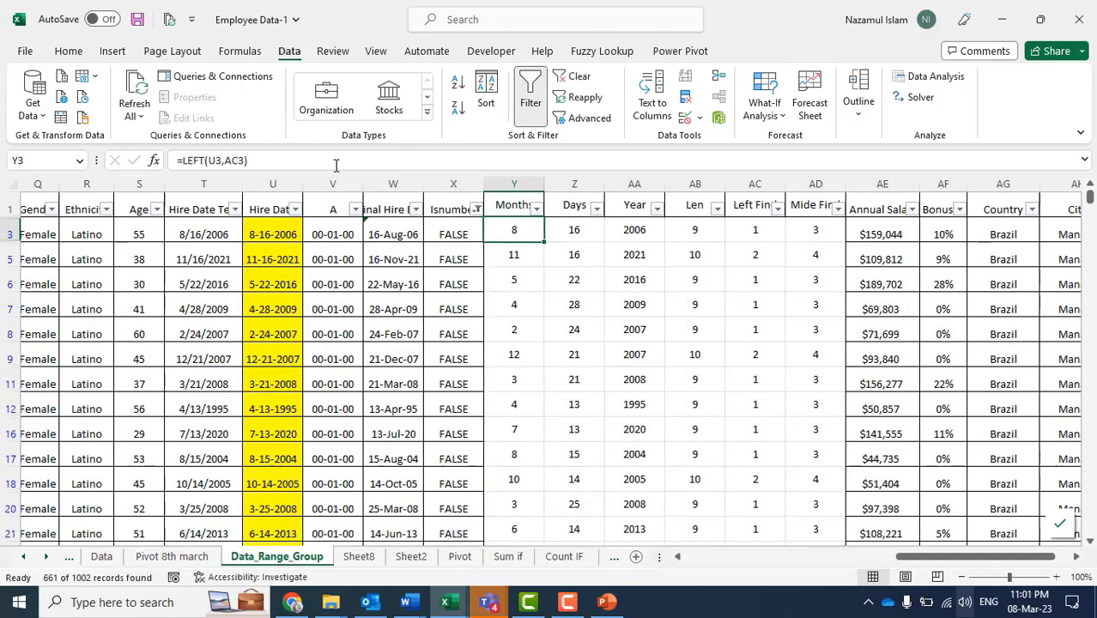
left_click(294, 162)
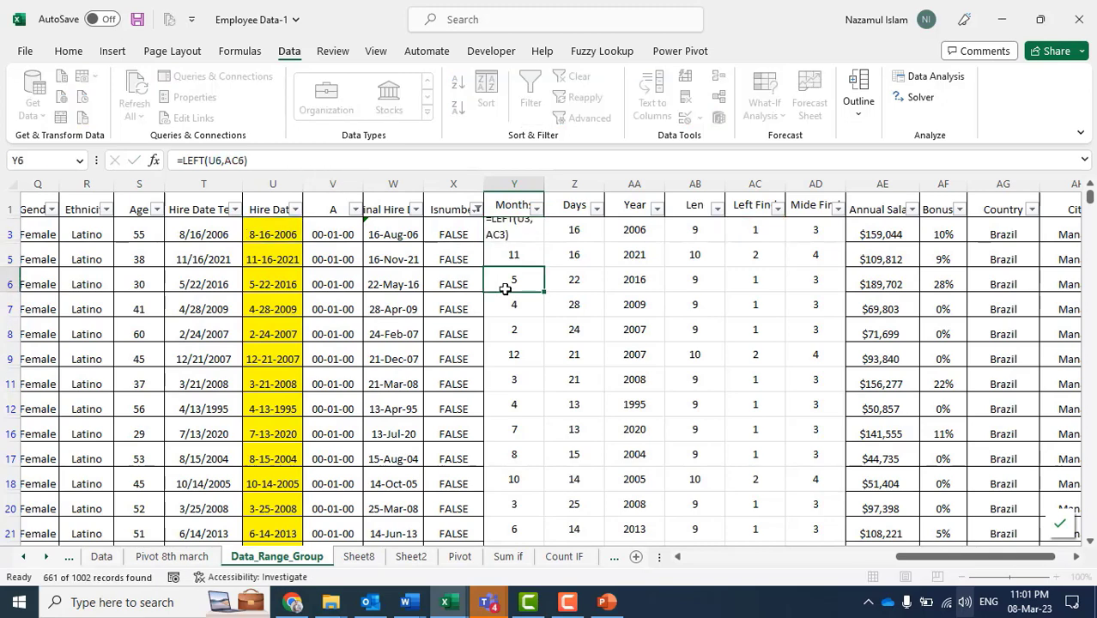
left_click(509, 226)
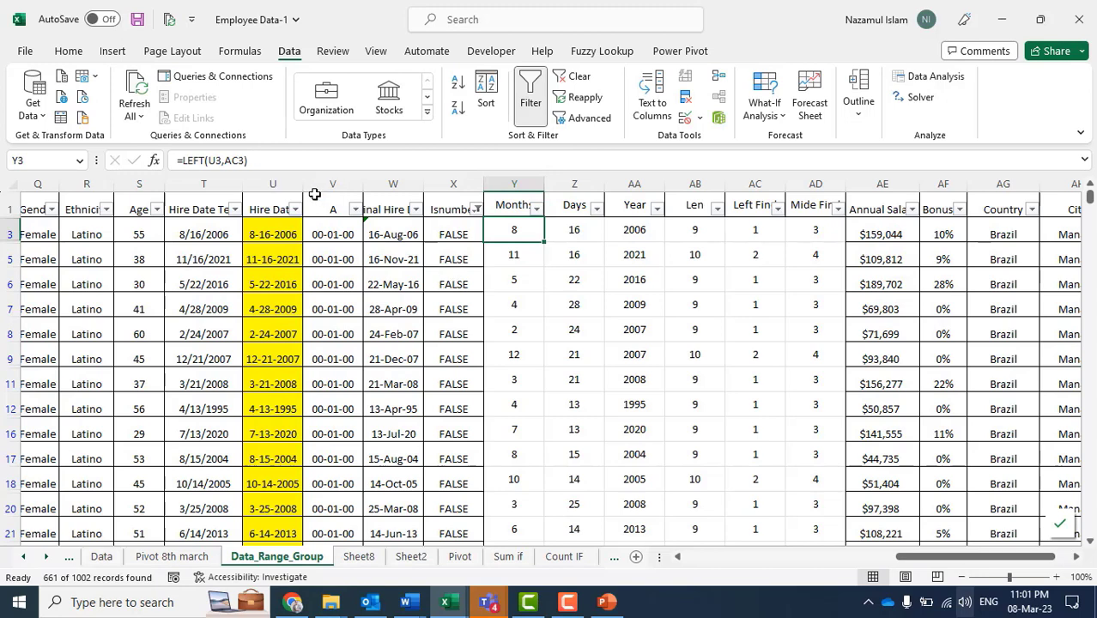
left_click(287, 162)
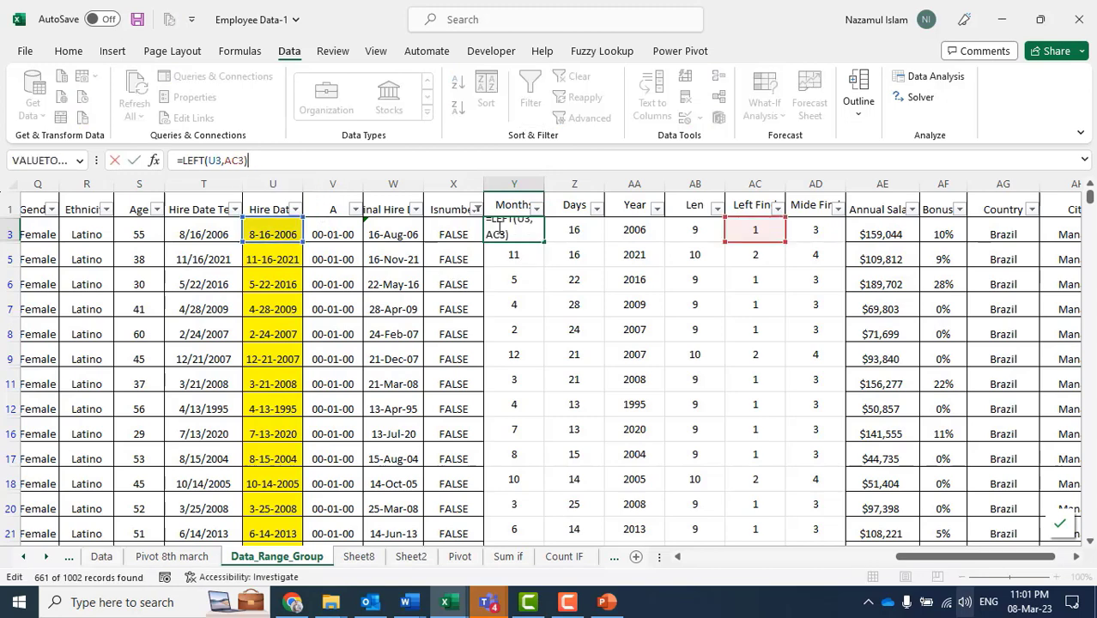
left_click(210, 160)
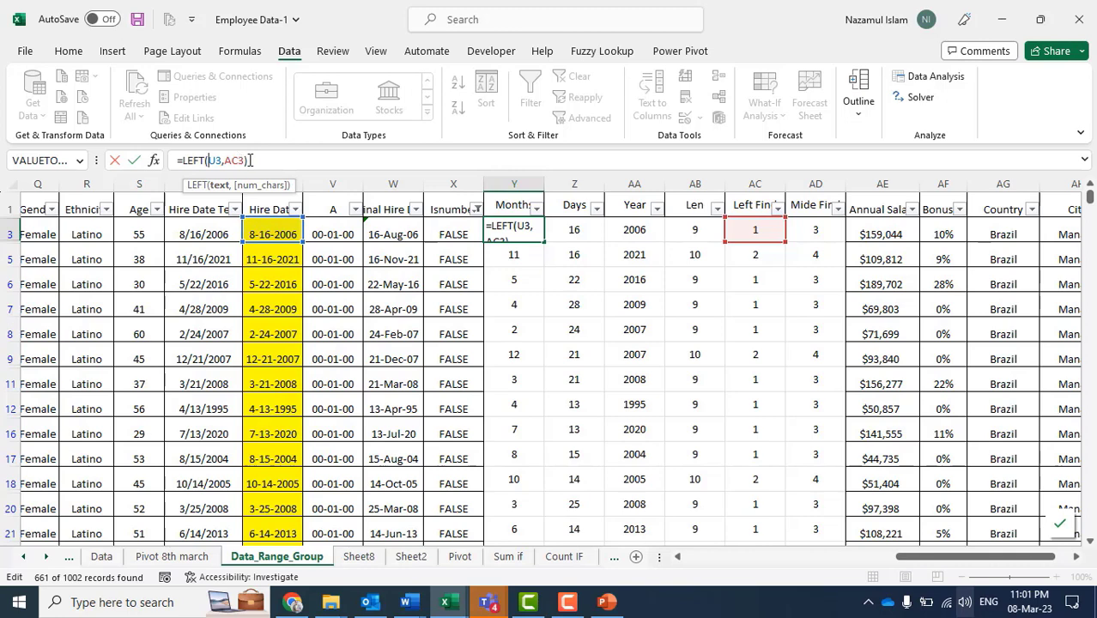
key("Left")
key("Left")
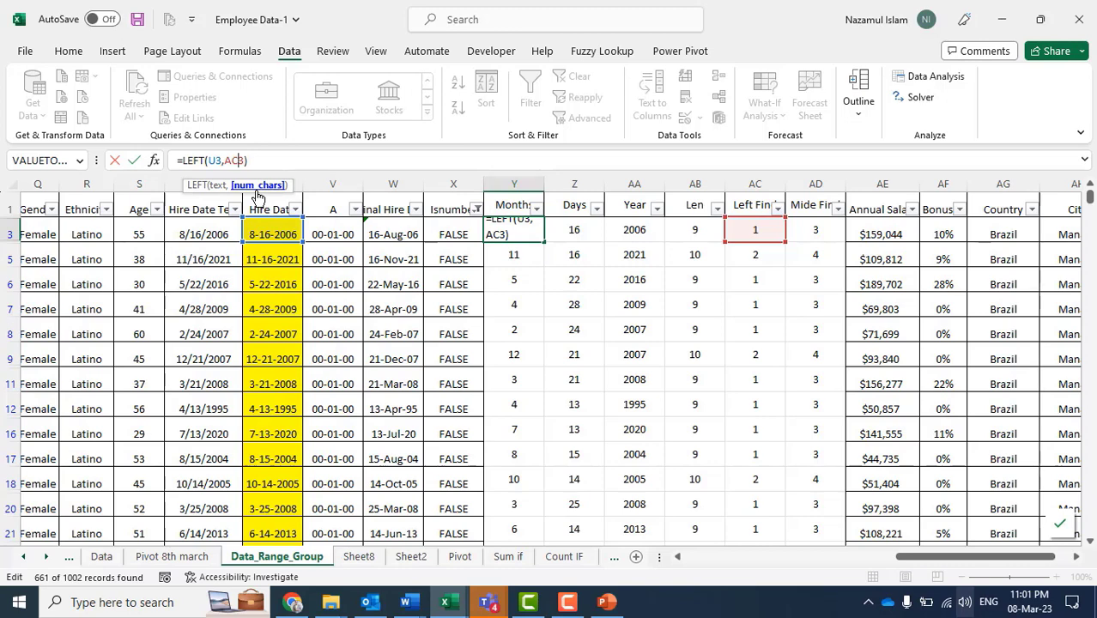
key("ctrl+Return")
Examine the find text, within text and start number arguments of the FIND formula in AC3.
left_click(754, 230)
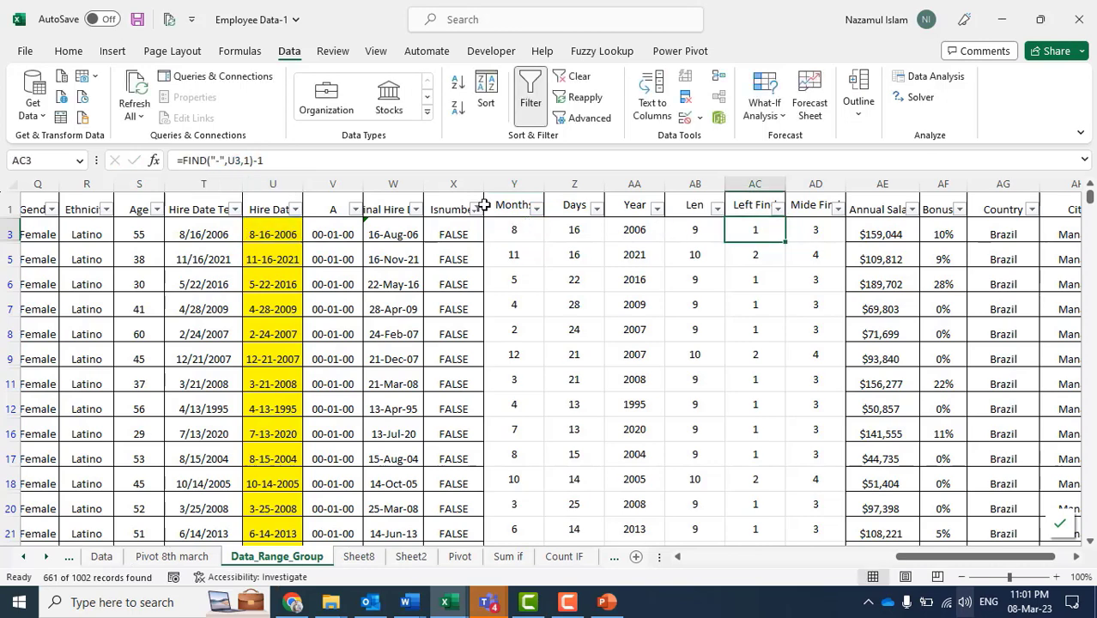
left_click(292, 160)
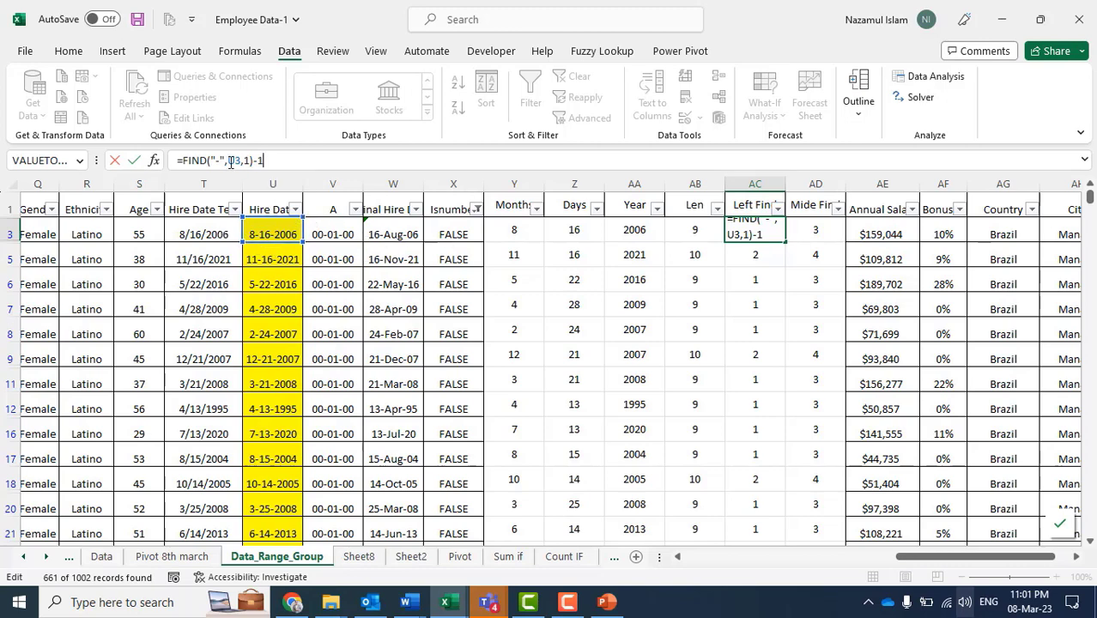
left_click(195, 160)
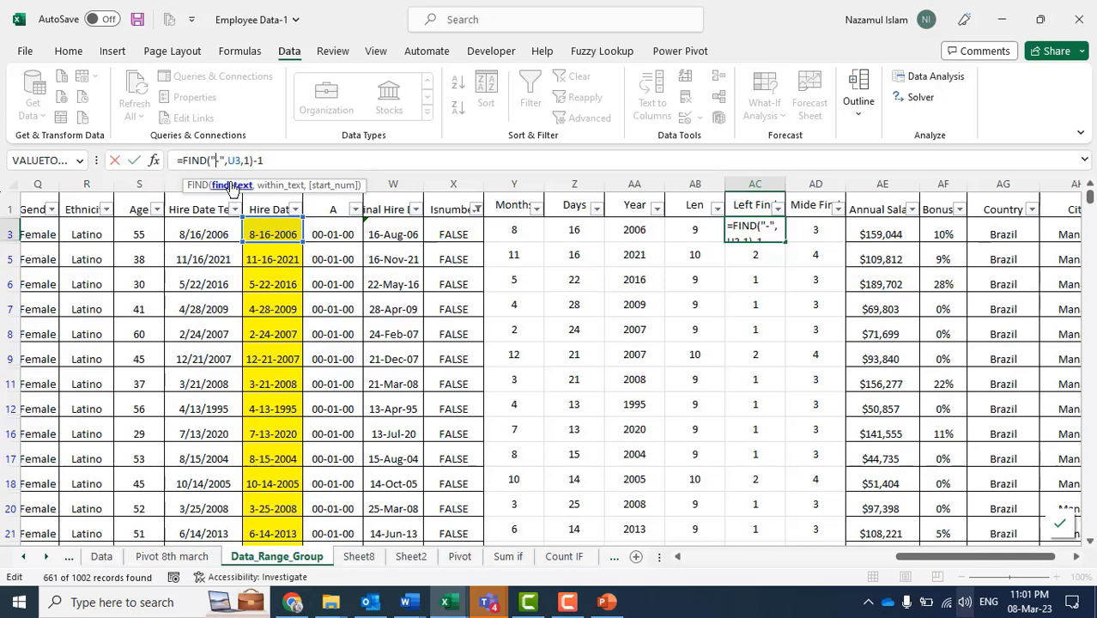
left_click(266, 185)
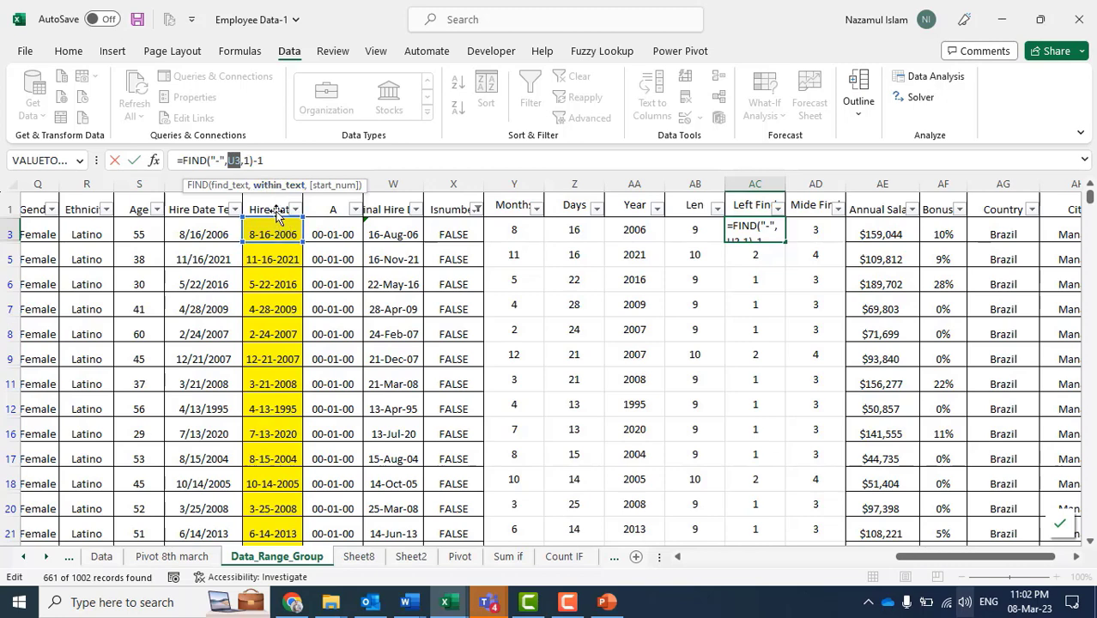
left_click(247, 159)
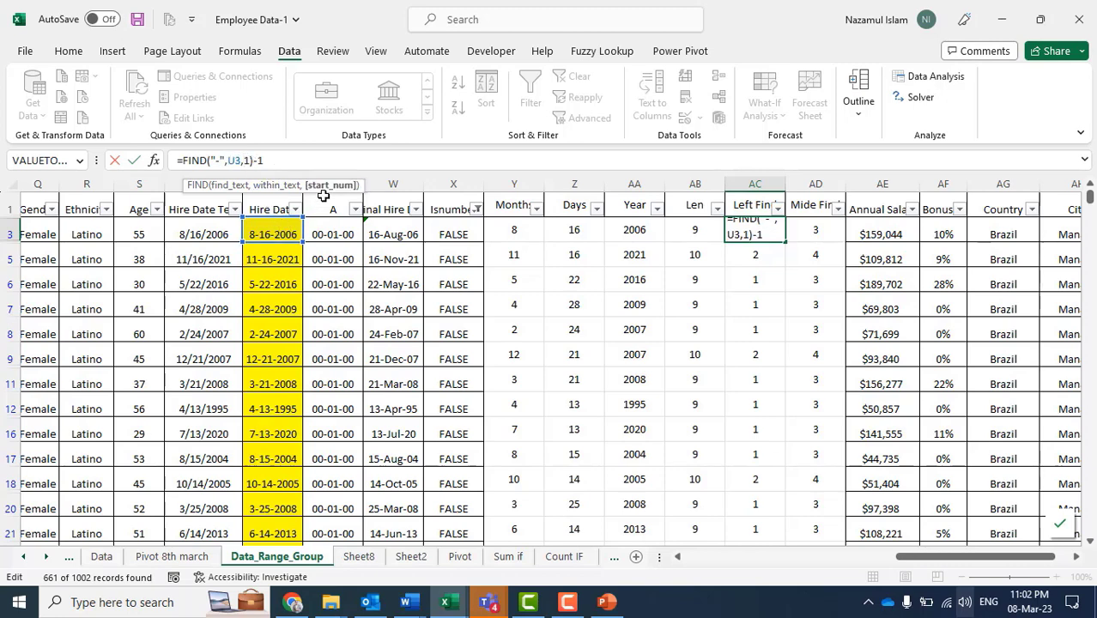
Remove the -1 from the FIND formula in AC3 and check its effect on the Months cell Y3.
left_click(256, 160)
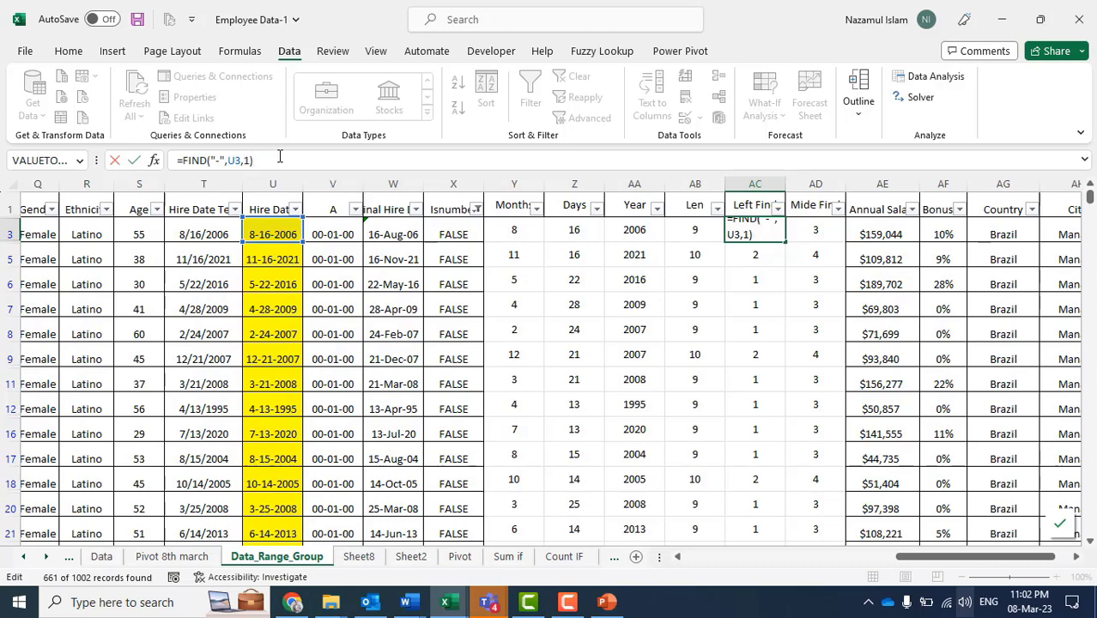
key("Return")
left_click(767, 234)
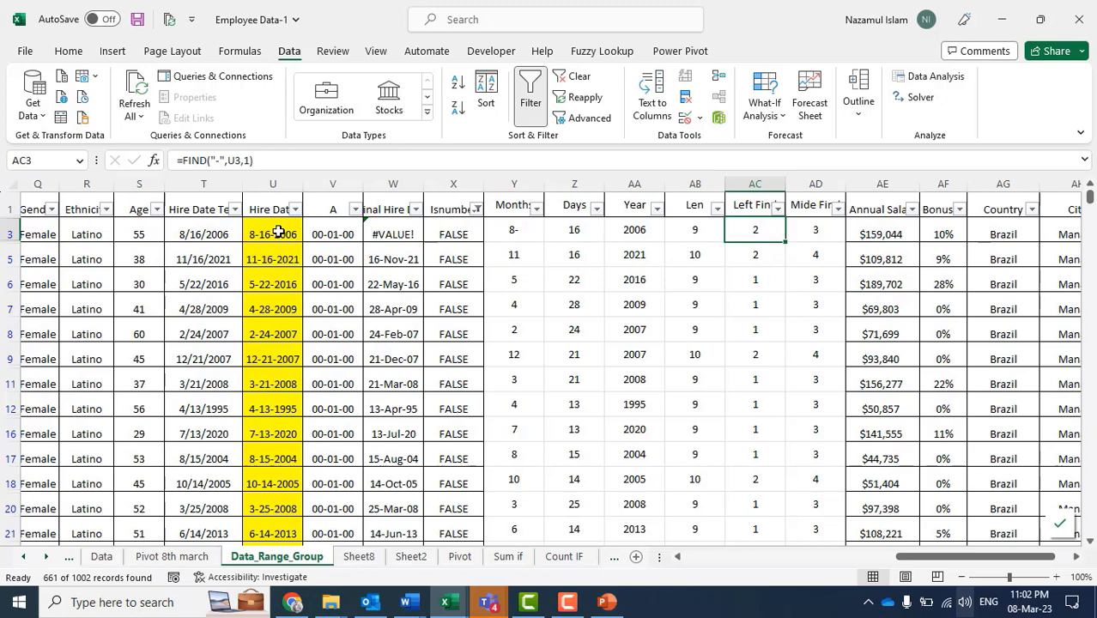
left_click(519, 232)
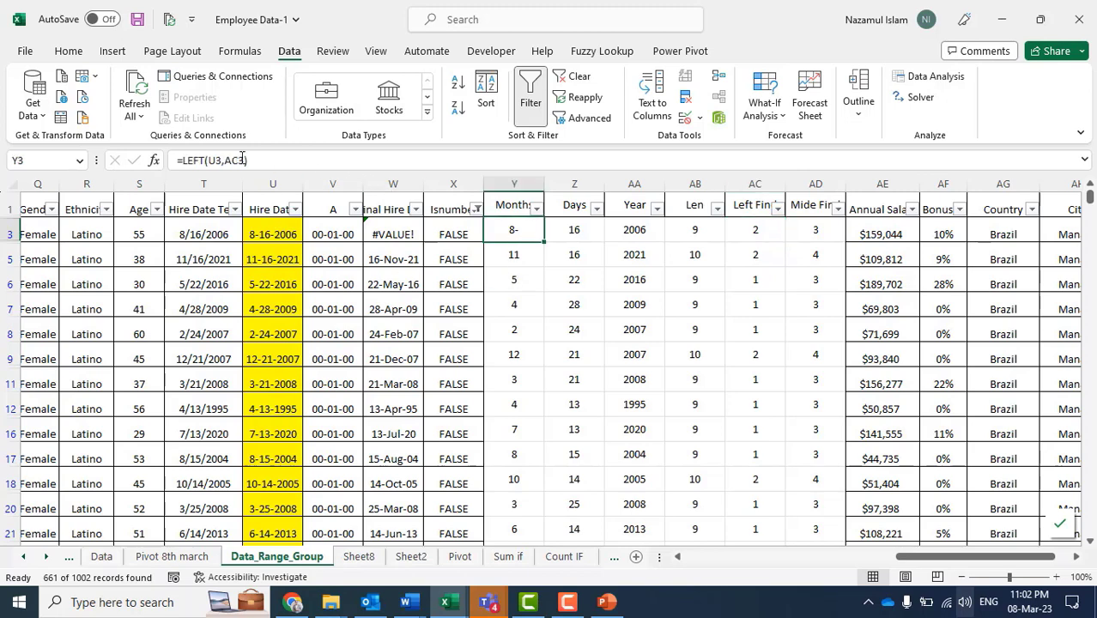
left_click(242, 160)
left_click(755, 233)
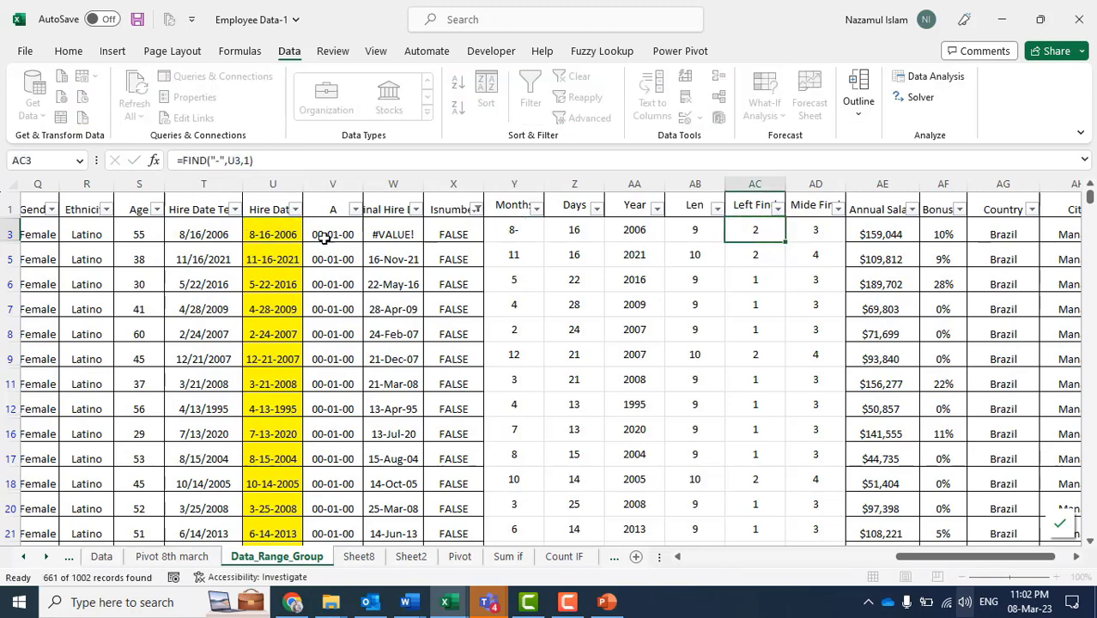
left_click(283, 233)
left_click(527, 230)
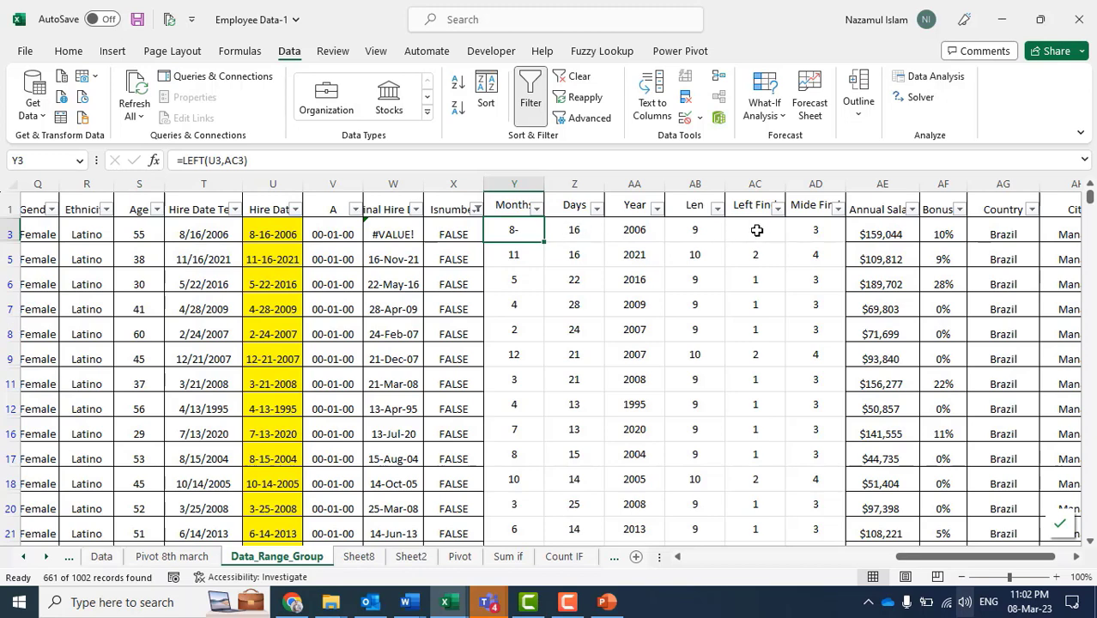
Restore the -1 in AC3 so the formula reads =FIND("-",U3,1)-1.
left_click(756, 230)
left_click(284, 161)
type("-\",U3,1)-1")
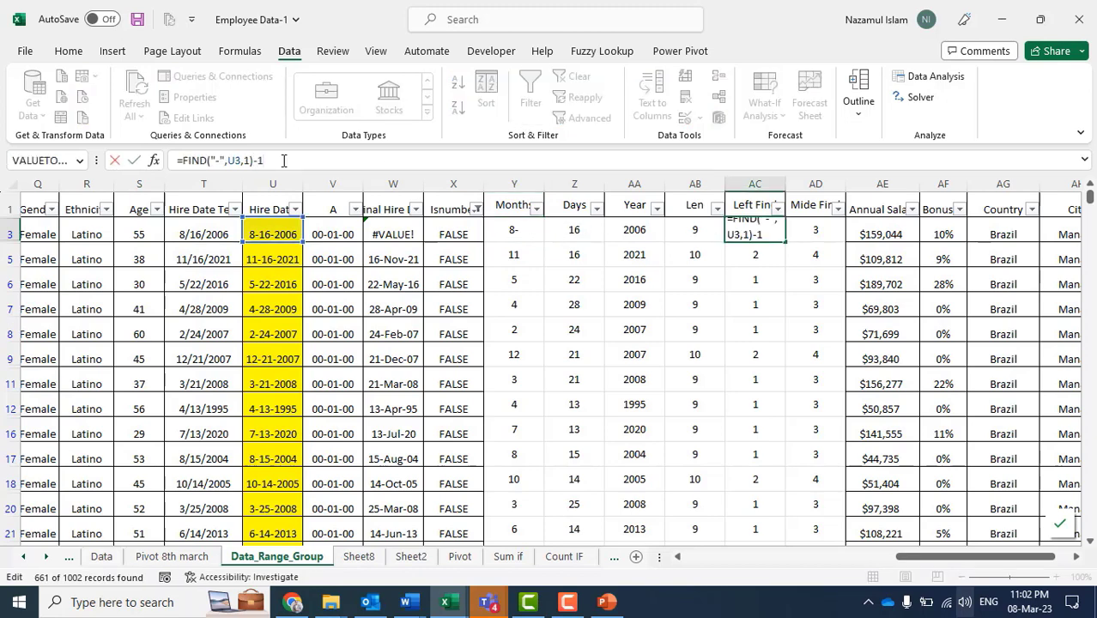
key("Return")
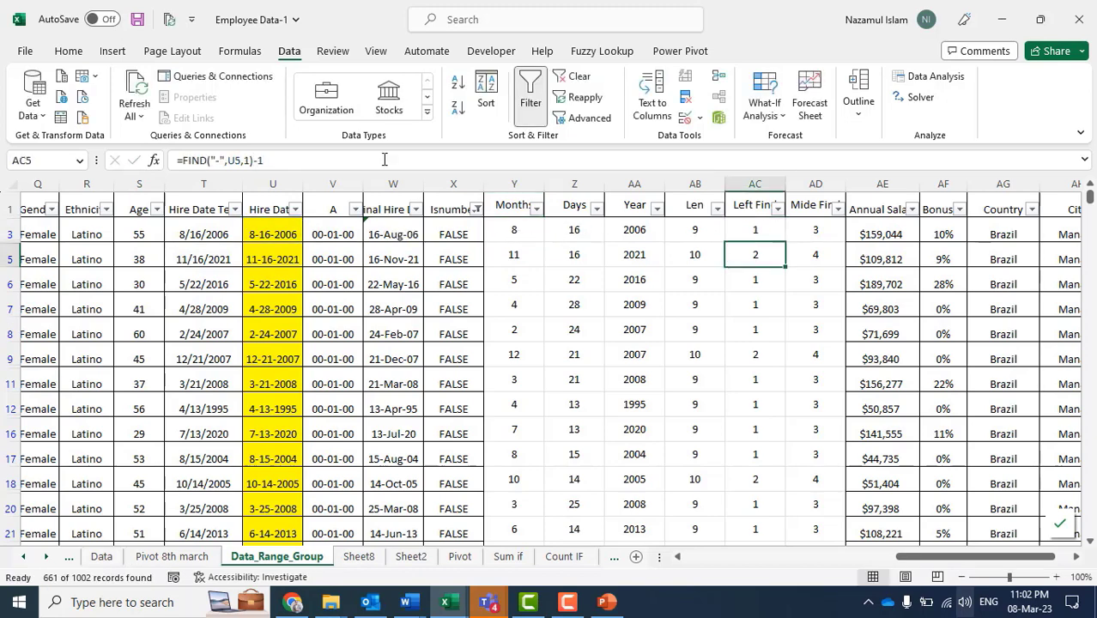
Compare the LEFT formula in Y3 with the FIND formulas in AC3 and AC5 that supply its character count.
left_click(768, 232)
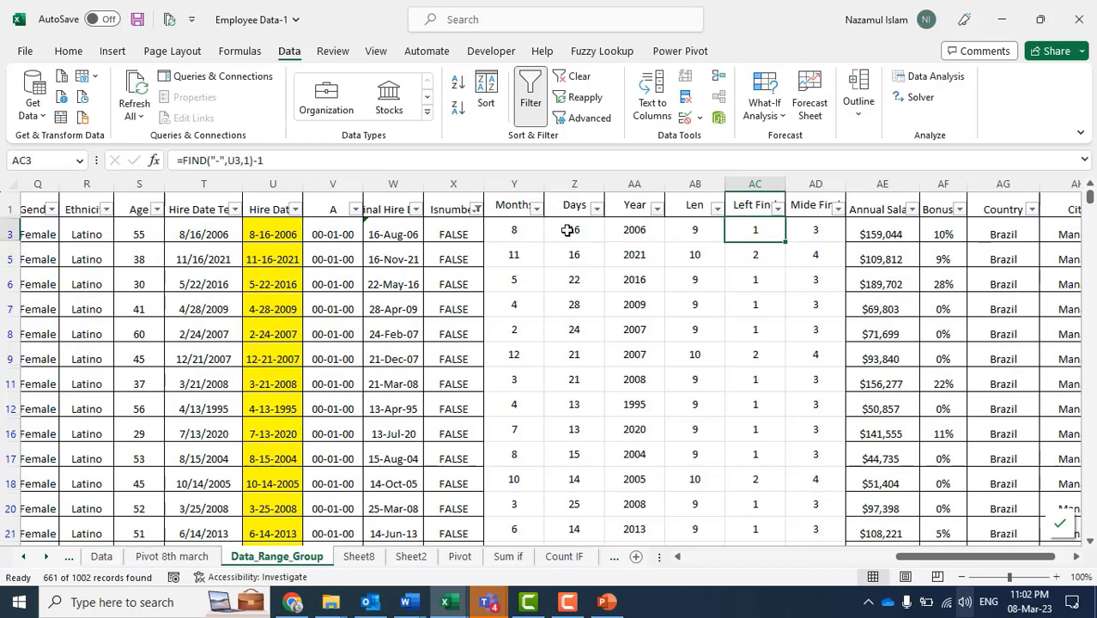
left_click(526, 232)
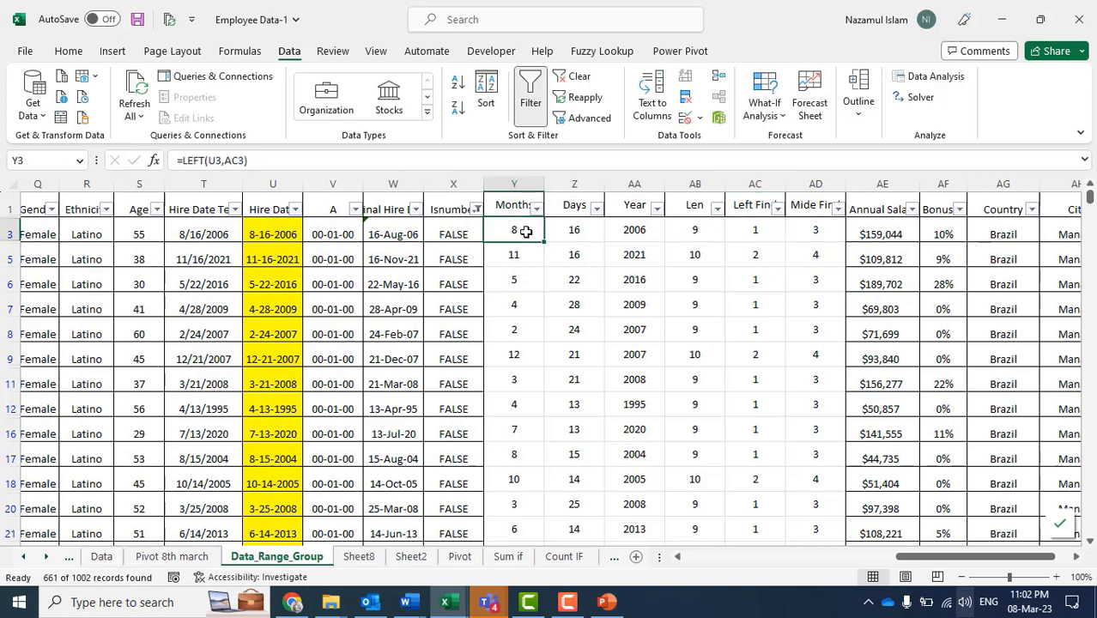
left_click(770, 235)
left_click(531, 230)
left_click(754, 255)
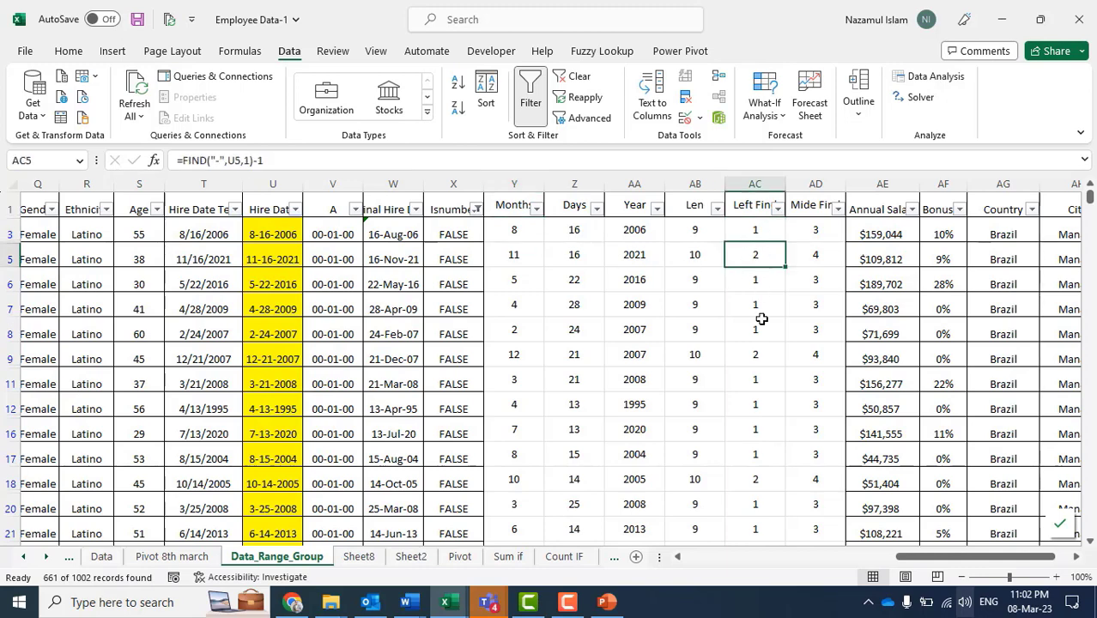
left_click(511, 230)
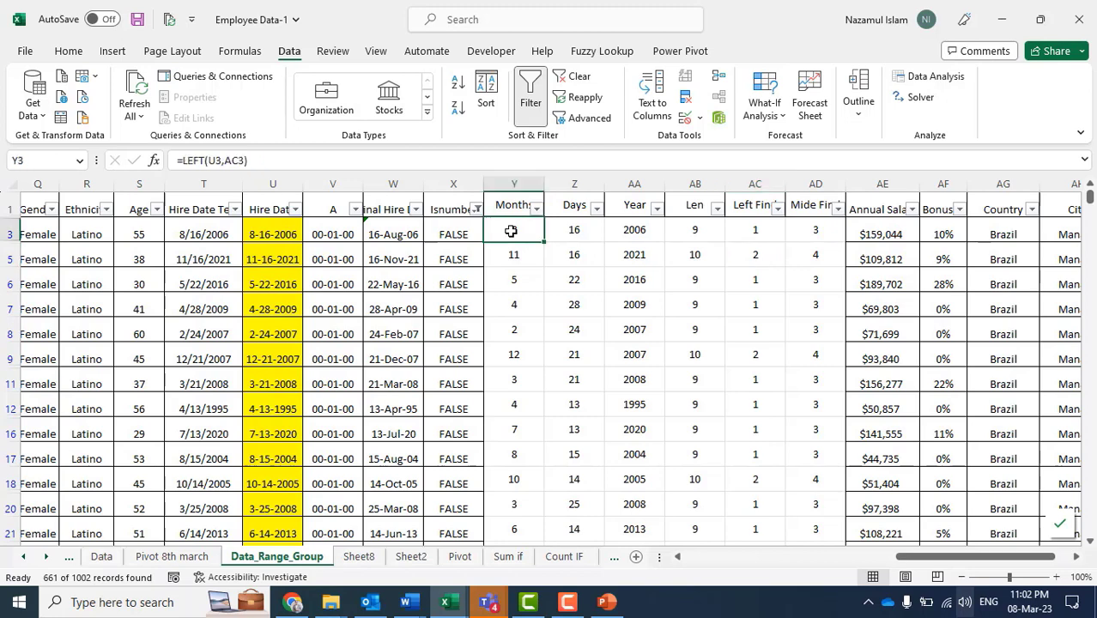
Check the RIGHT formula in the Year cell AA3 against the text dates in the Hire Date column.
left_click(653, 230)
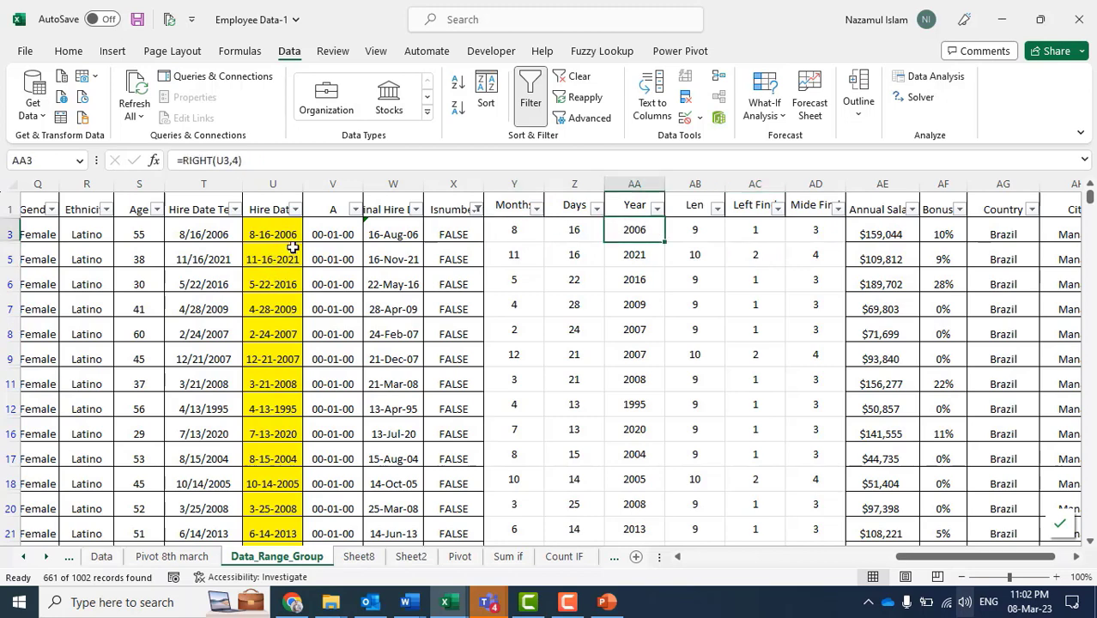
scroll(267, 434, "down", 5)
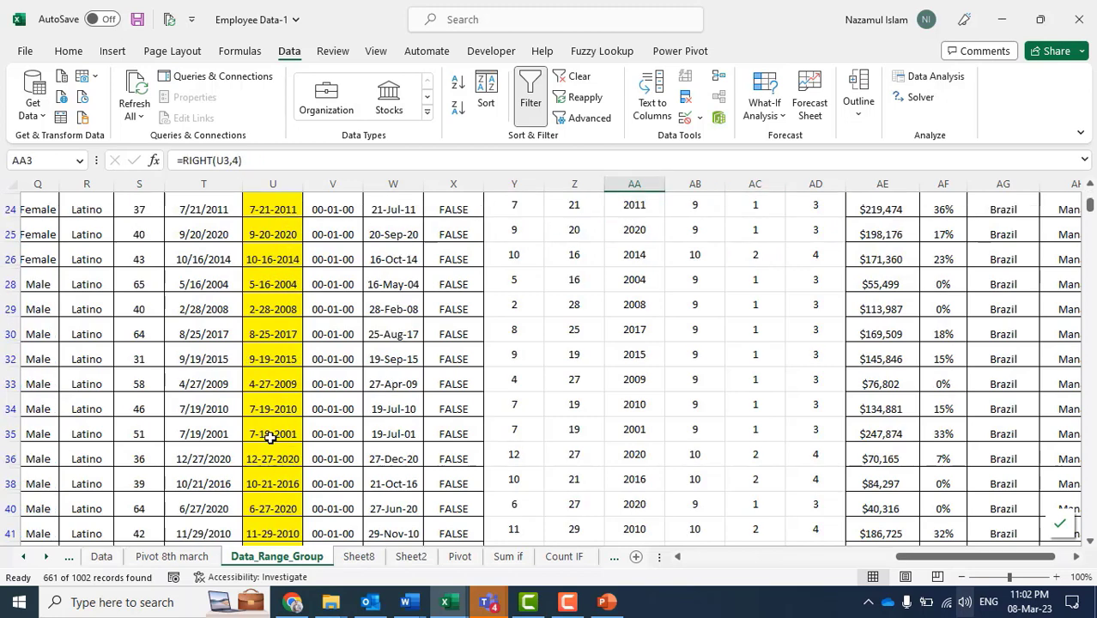
scroll(268, 433, "up", 5)
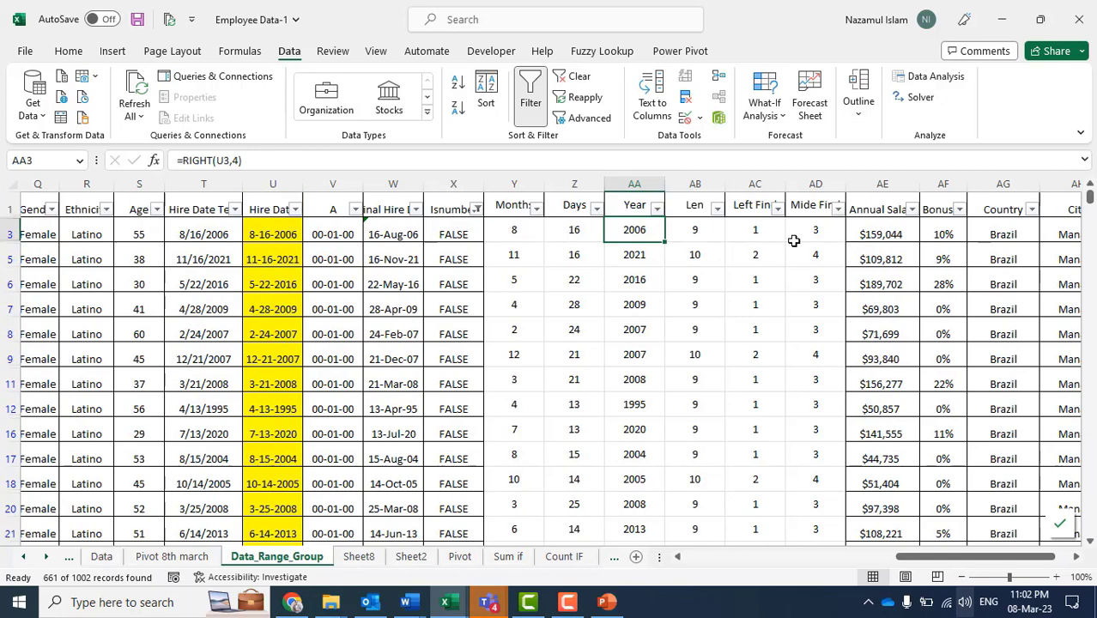
Examine the text, start number and character count arguments of the MID formula in the Days cell Z3.
left_click(578, 230)
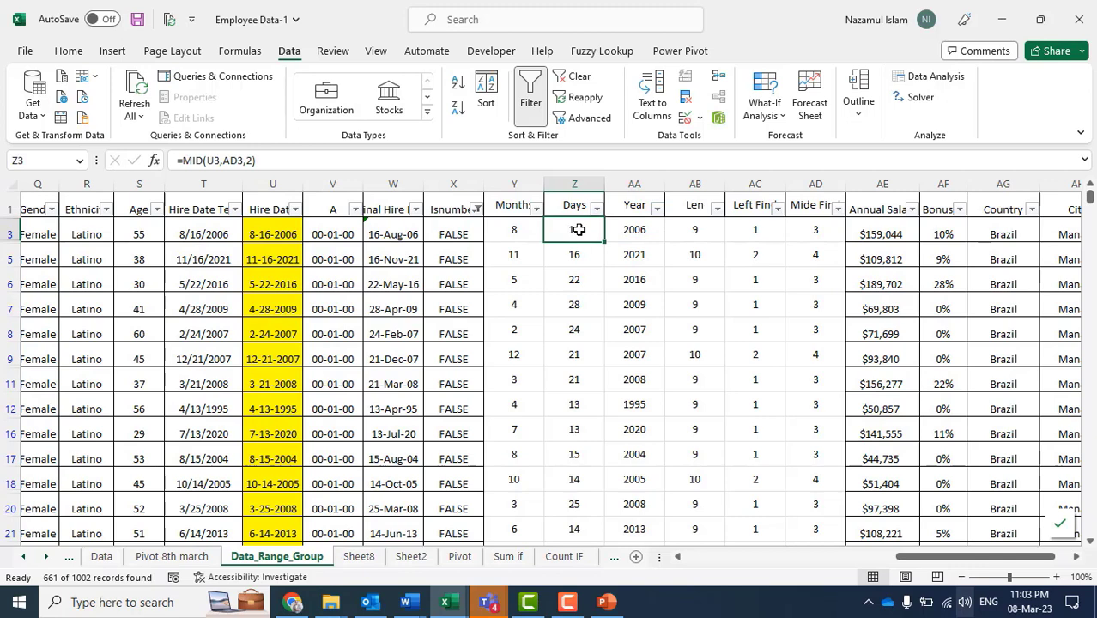
left_click(258, 163)
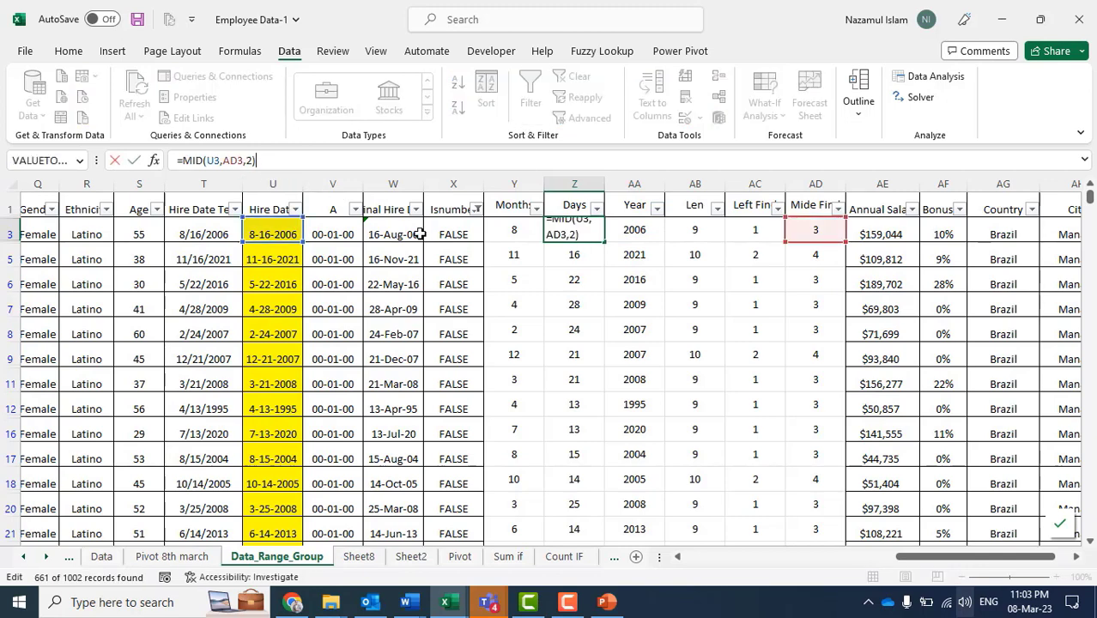
left_click(213, 160)
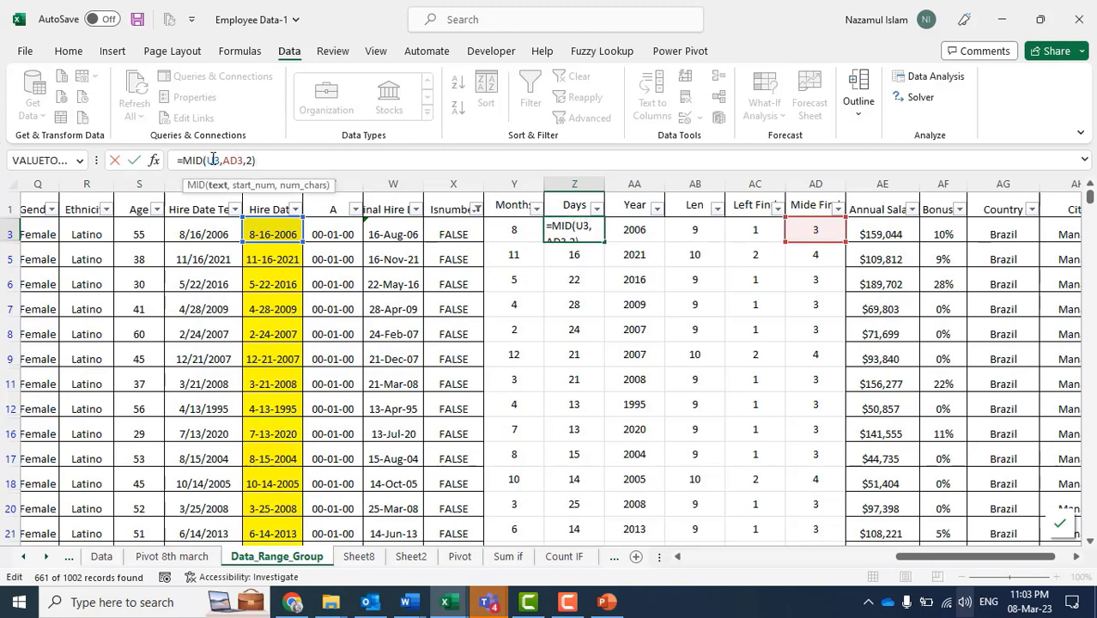
left_click(234, 160)
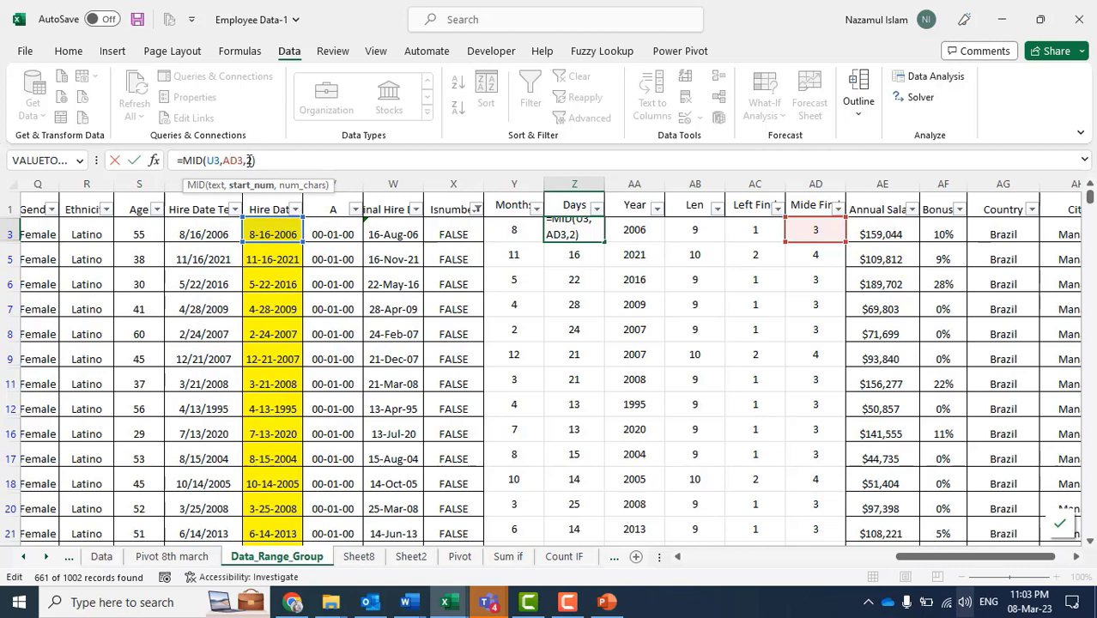
left_click(247, 161)
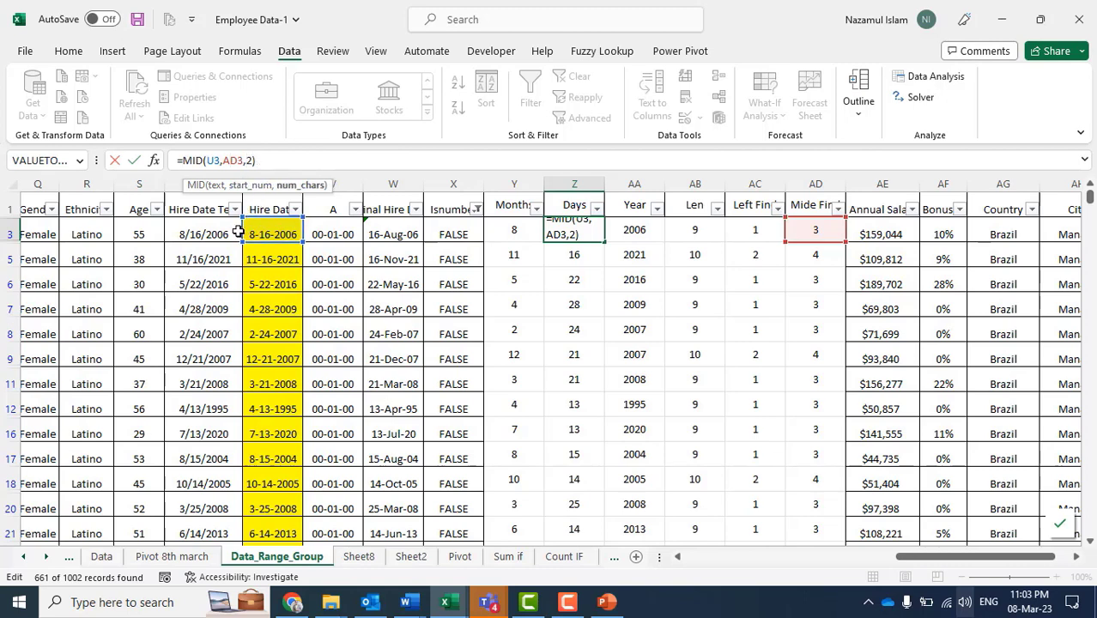
left_click(263, 160)
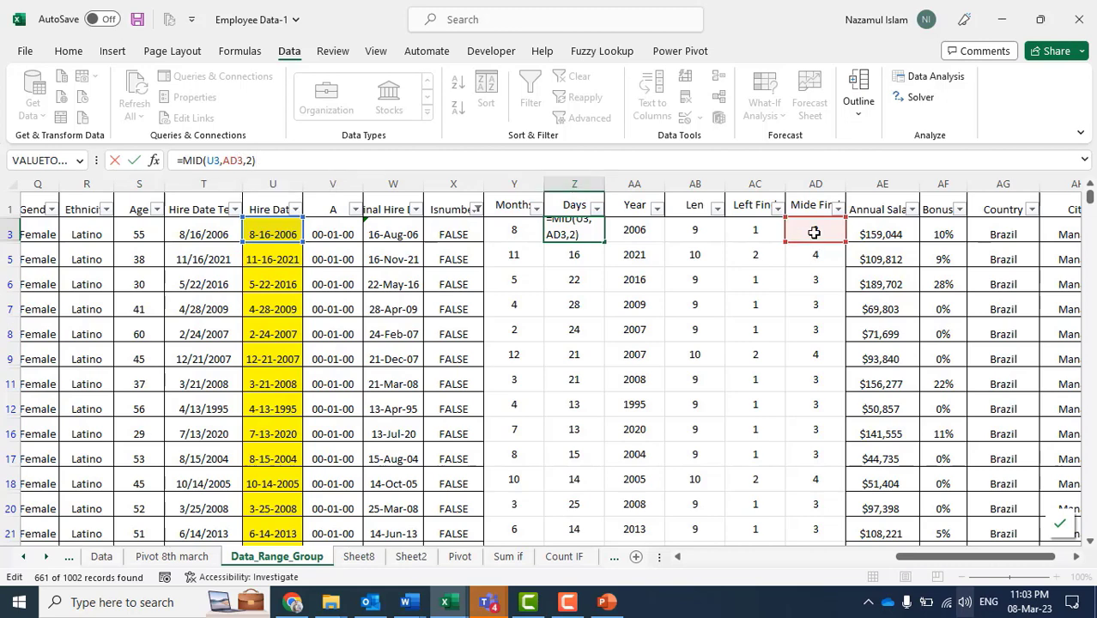
left_click(238, 152)
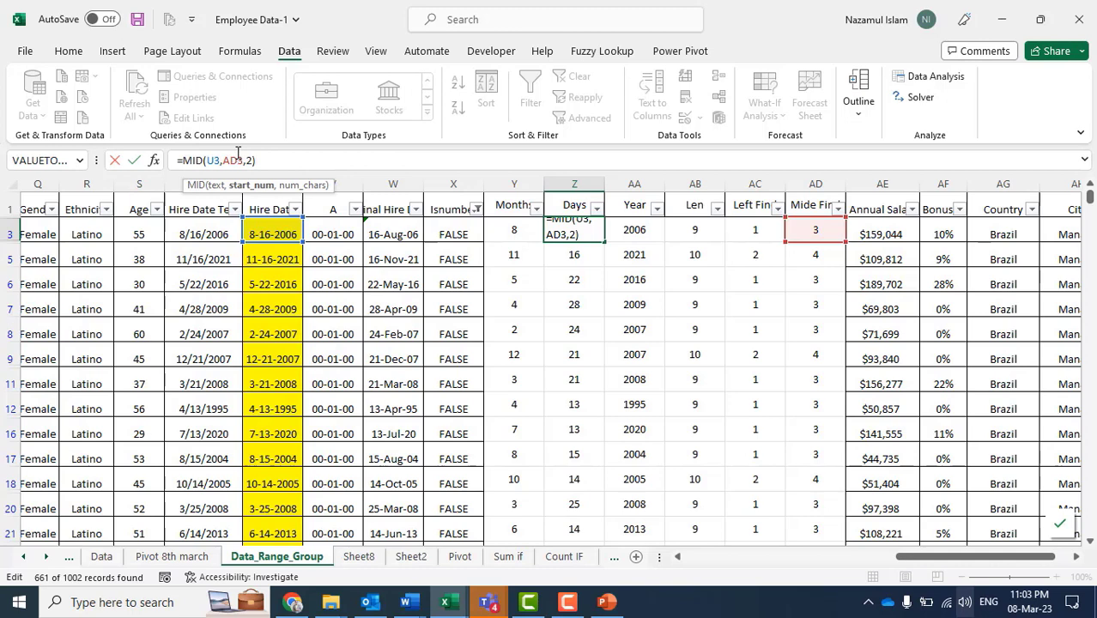
Compare the text date in U3 with the FIND formulas in AC3 and AD3.
left_click(274, 234)
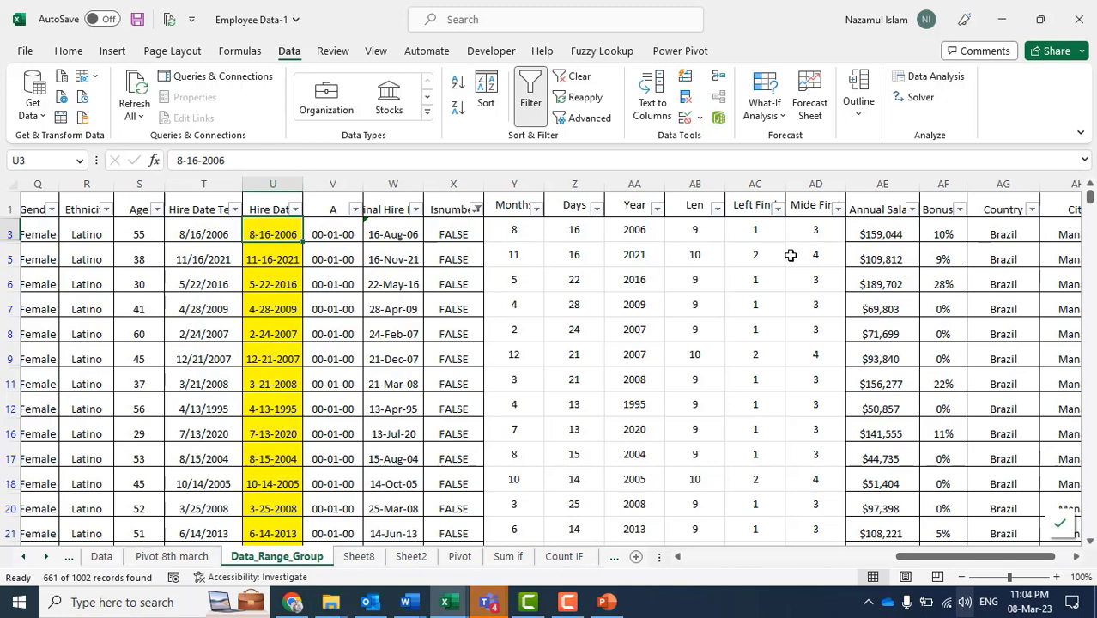
left_click(762, 229)
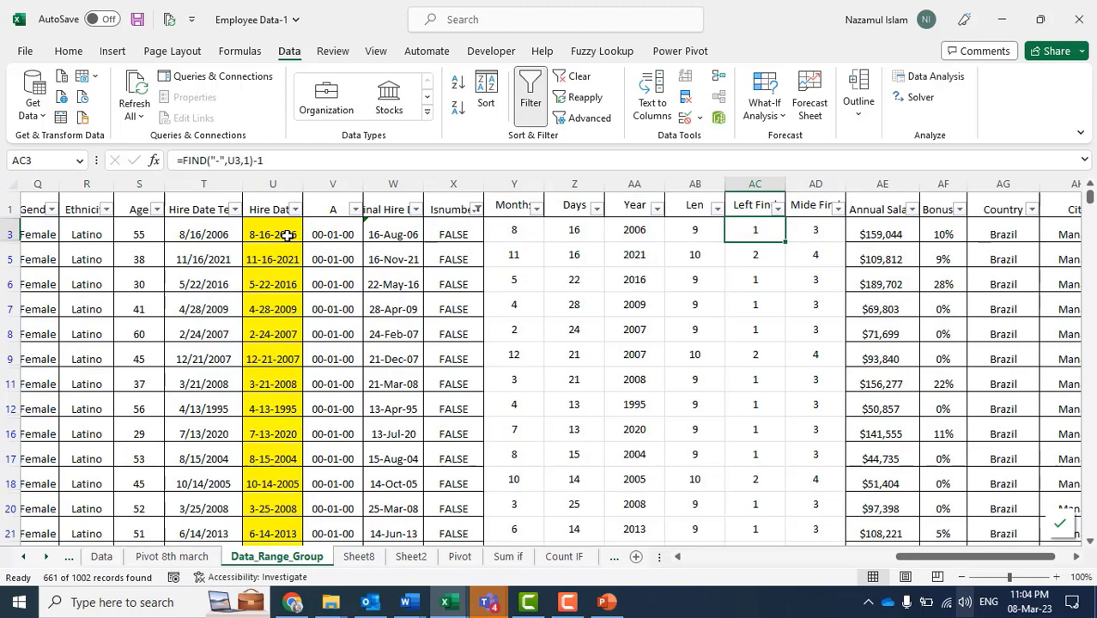
left_click(812, 234)
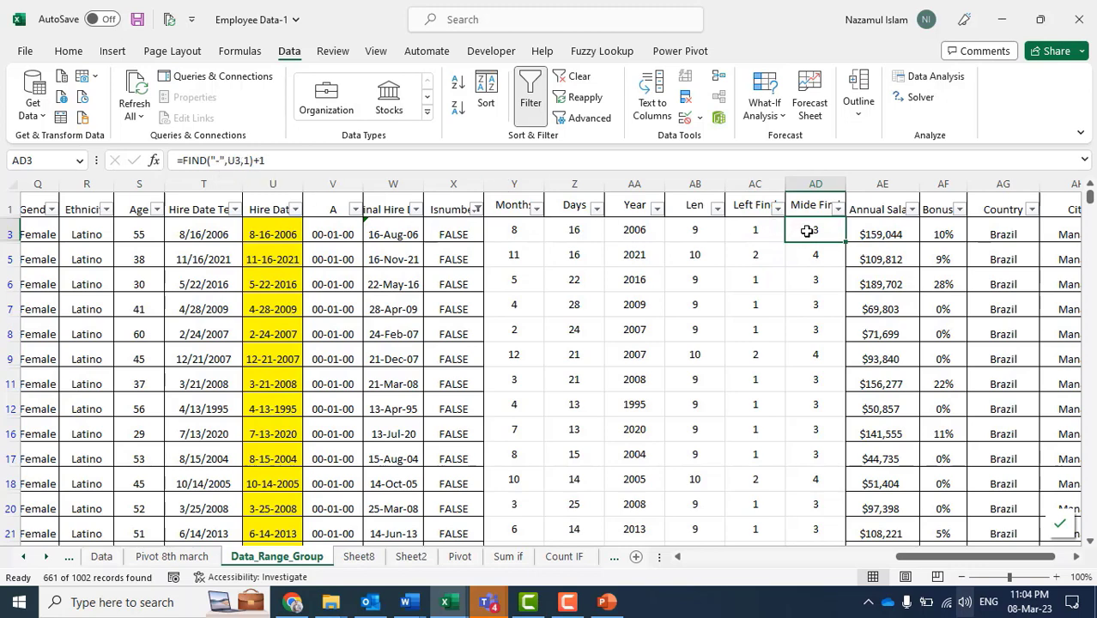
Replace the AD3 reference in the Days cell Z3 with a fixed start number so the formula reads =MID(U3,3,2).
left_click(575, 230)
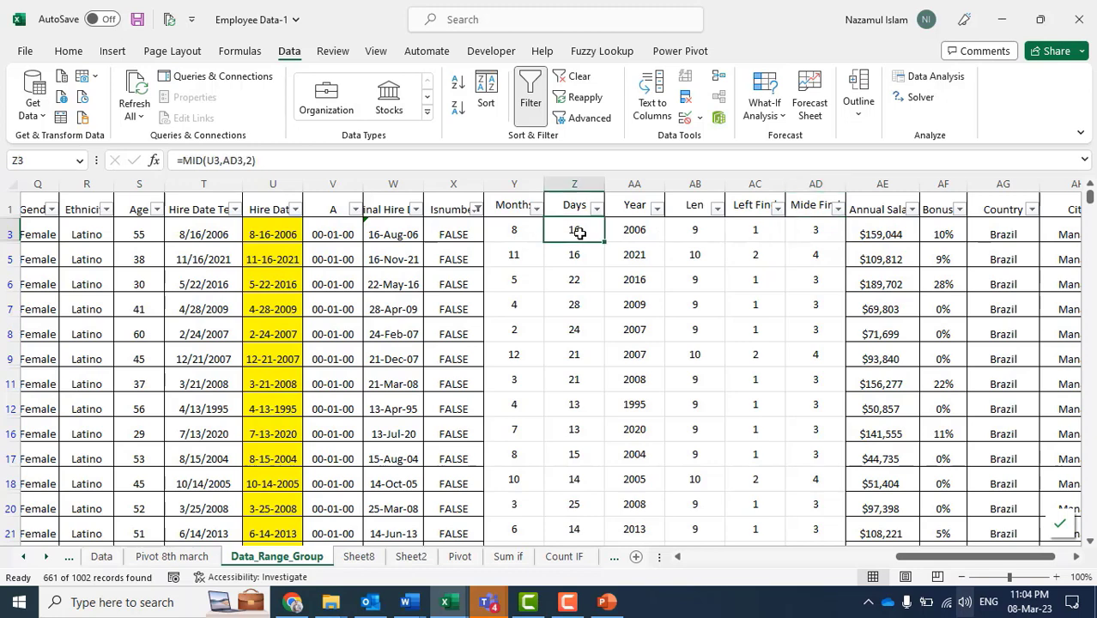
left_click(244, 160)
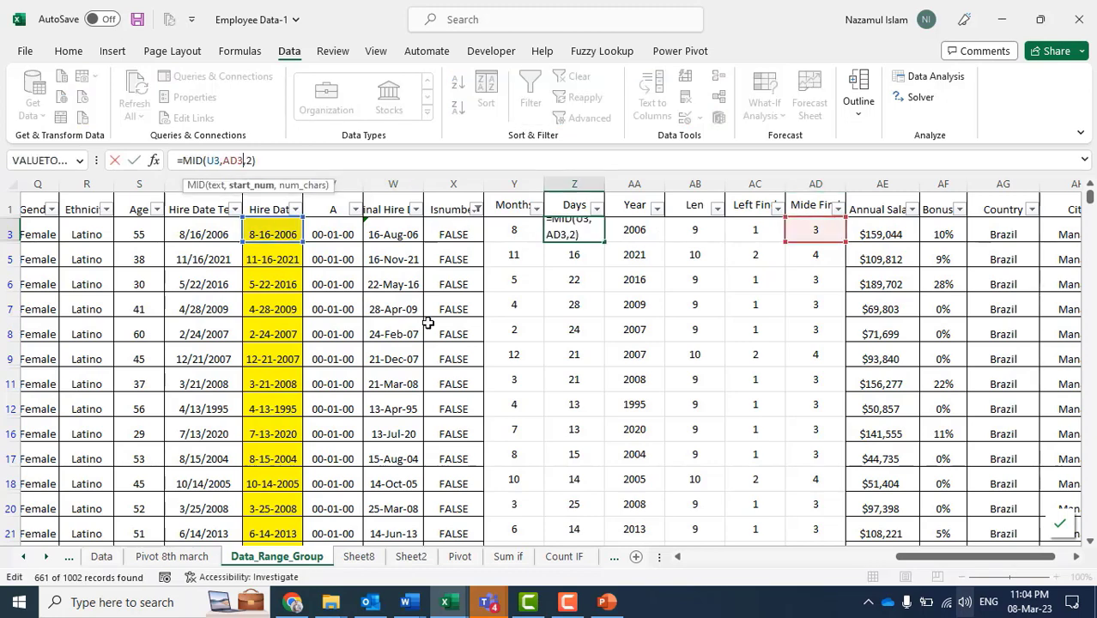
key("BackSpace")
key("BackSpace")
key("BackSpace")
type("AD3")
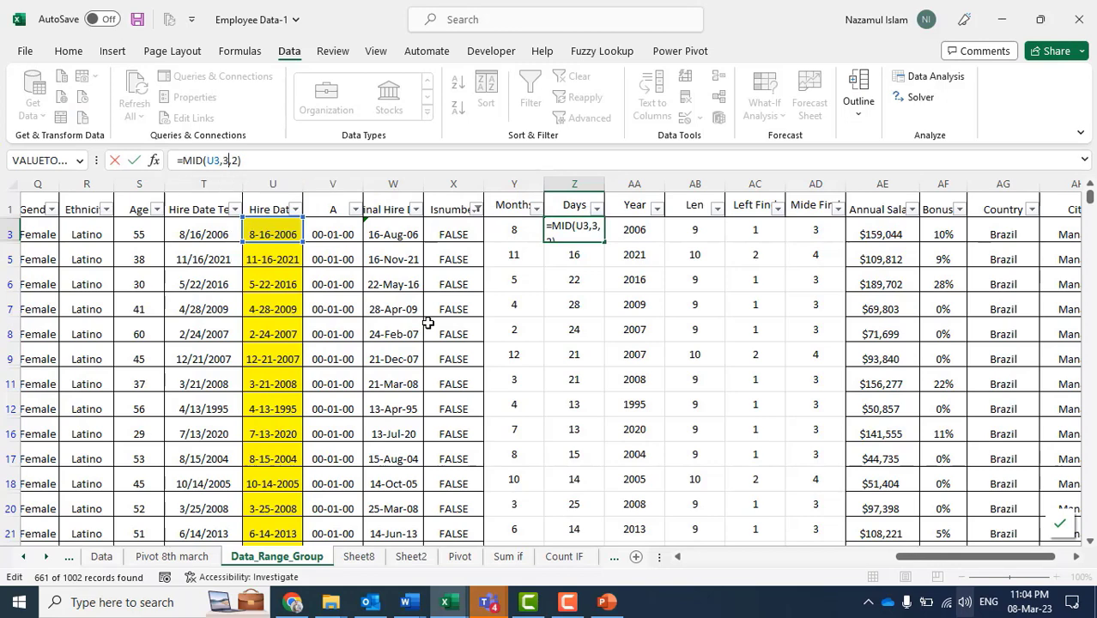
key("Return")
left_click(589, 235)
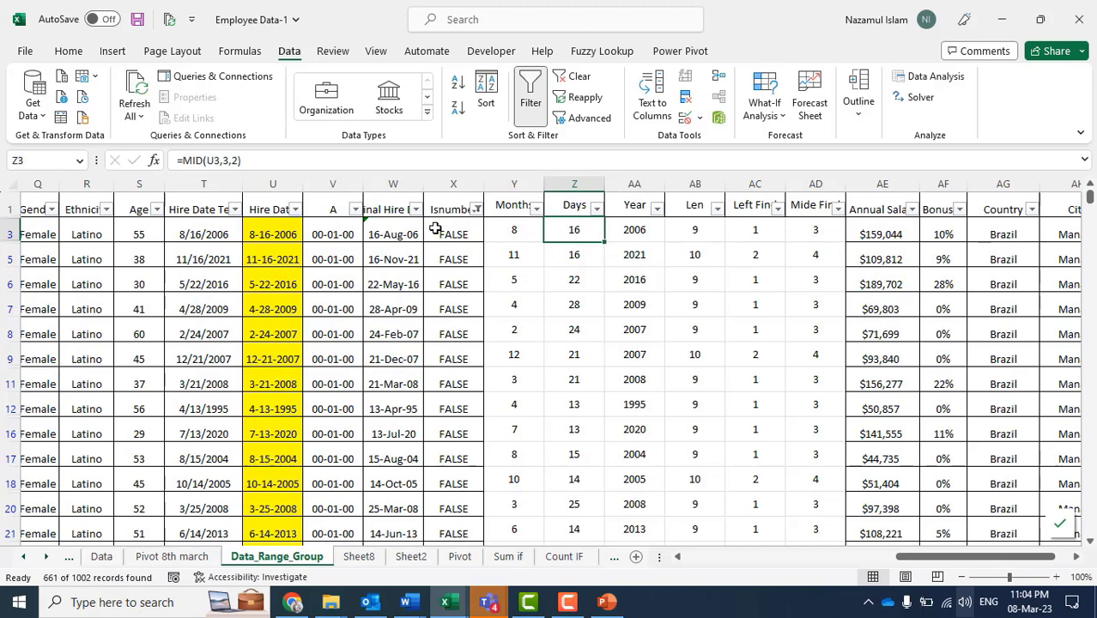
Review the FIND formula in AD3, the LEFT formula in Y3 and the ISNUMBER formula in X3.
left_click(791, 229)
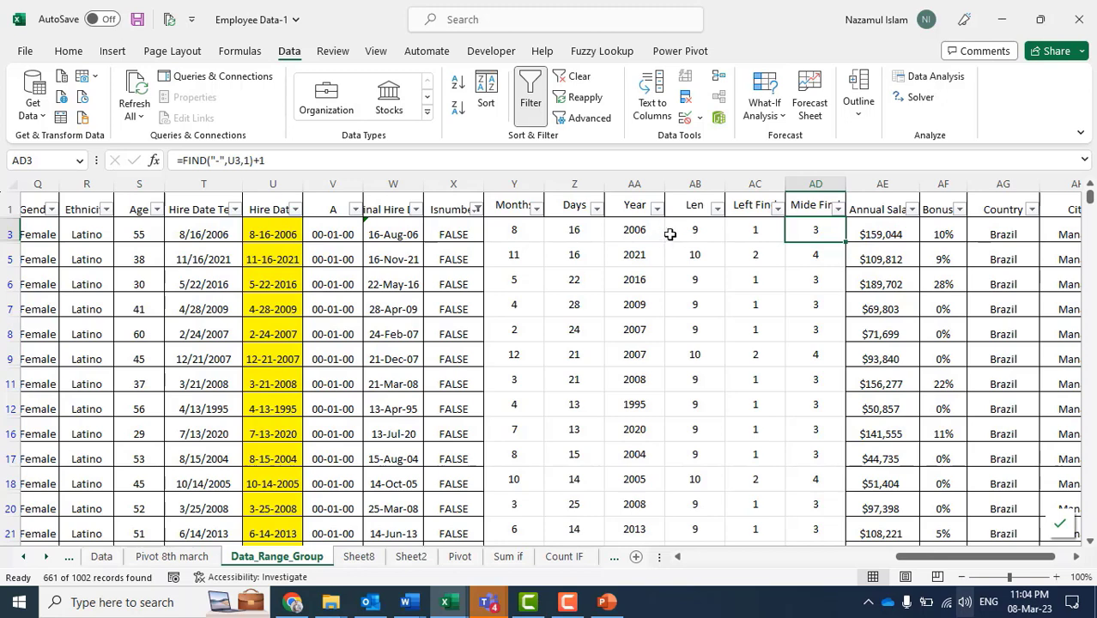
left_click(518, 225)
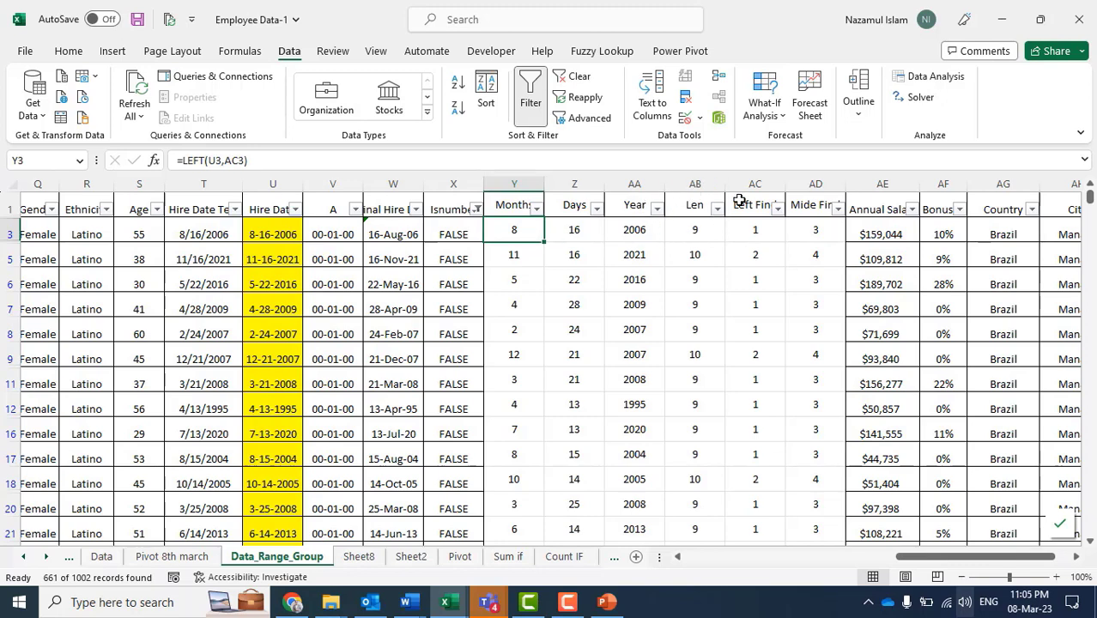
left_click_drag(696, 184, 777, 184)
left_click(519, 228)
left_click(450, 230)
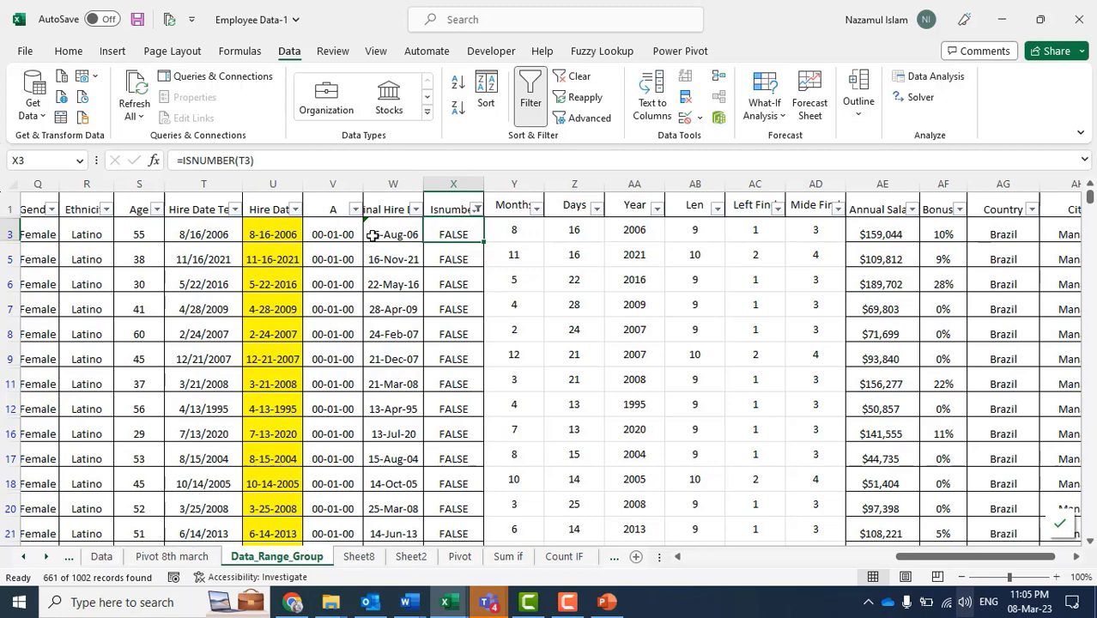
Clear the filter from the Isnumber column to show all records.
left_click(472, 278)
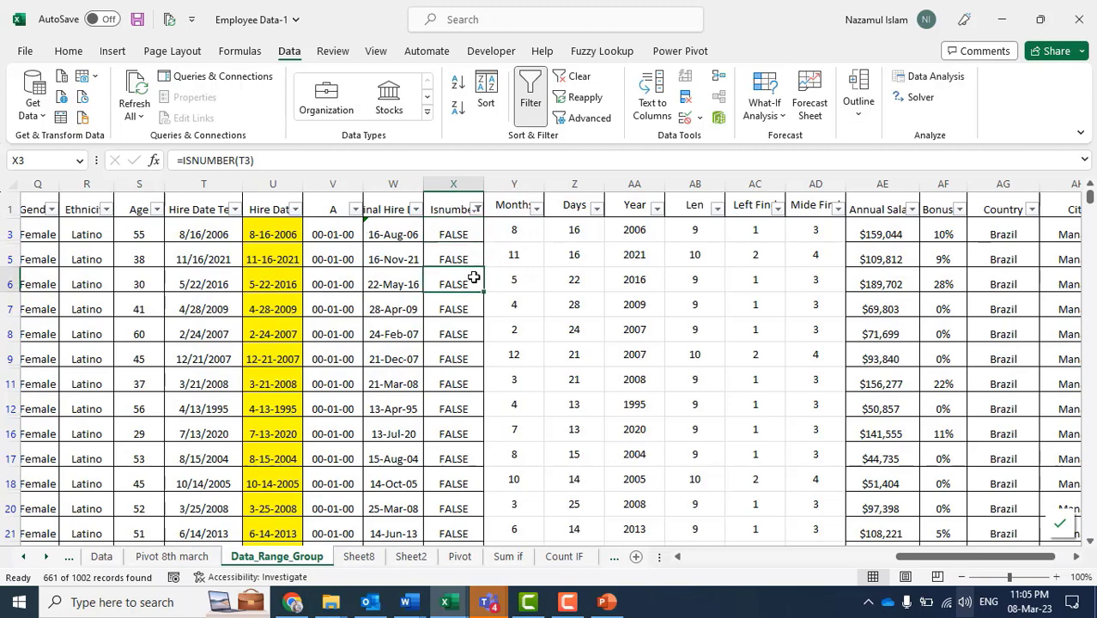
left_click(477, 210)
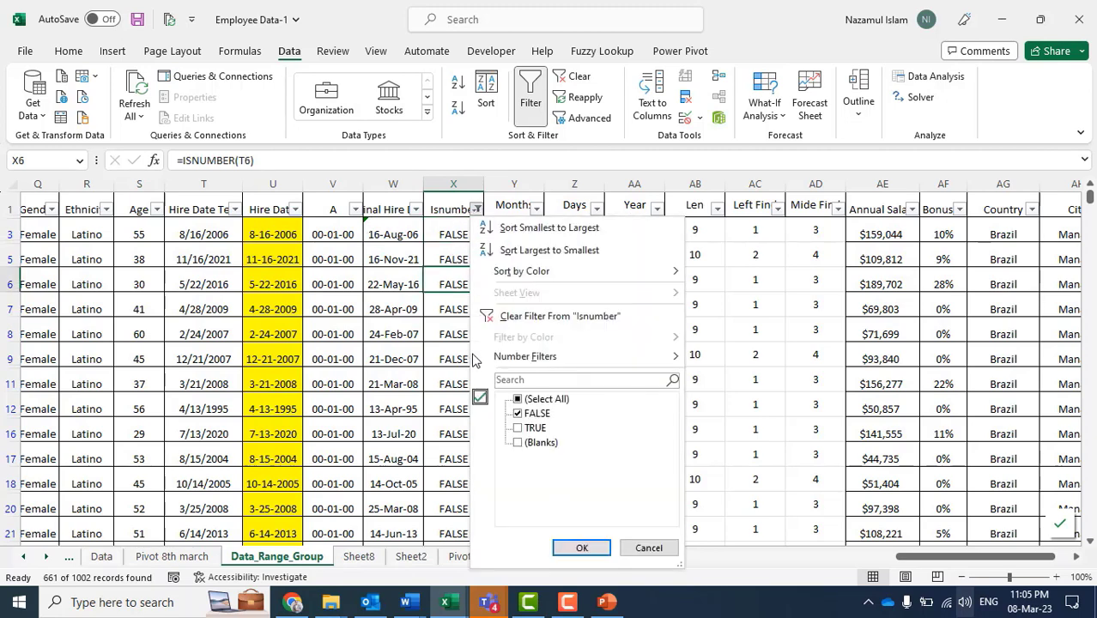
left_click(499, 314)
left_click(452, 258)
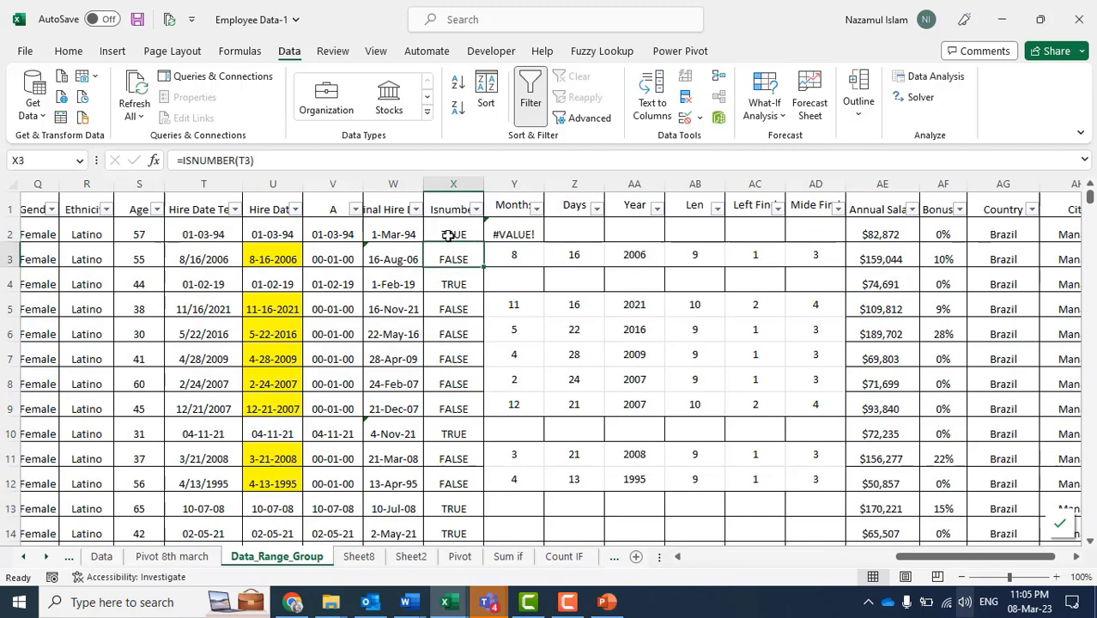
Review the ISNUMBER formula in X2, the cell reference in W2, and the helper columns V and X.
left_click(446, 228)
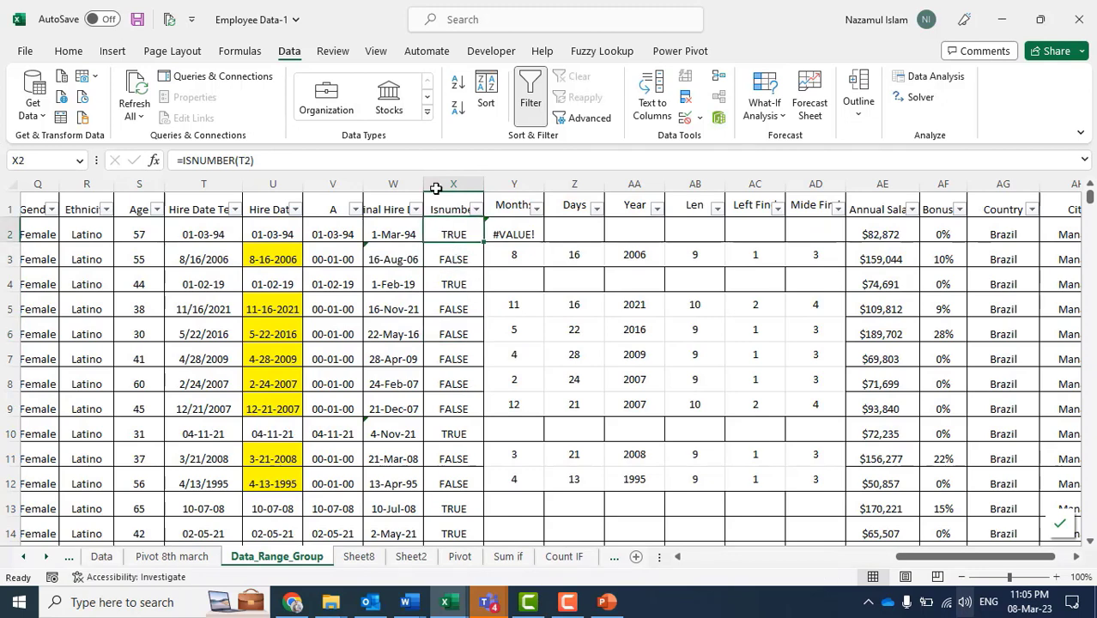
left_click(437, 188)
left_click(395, 235)
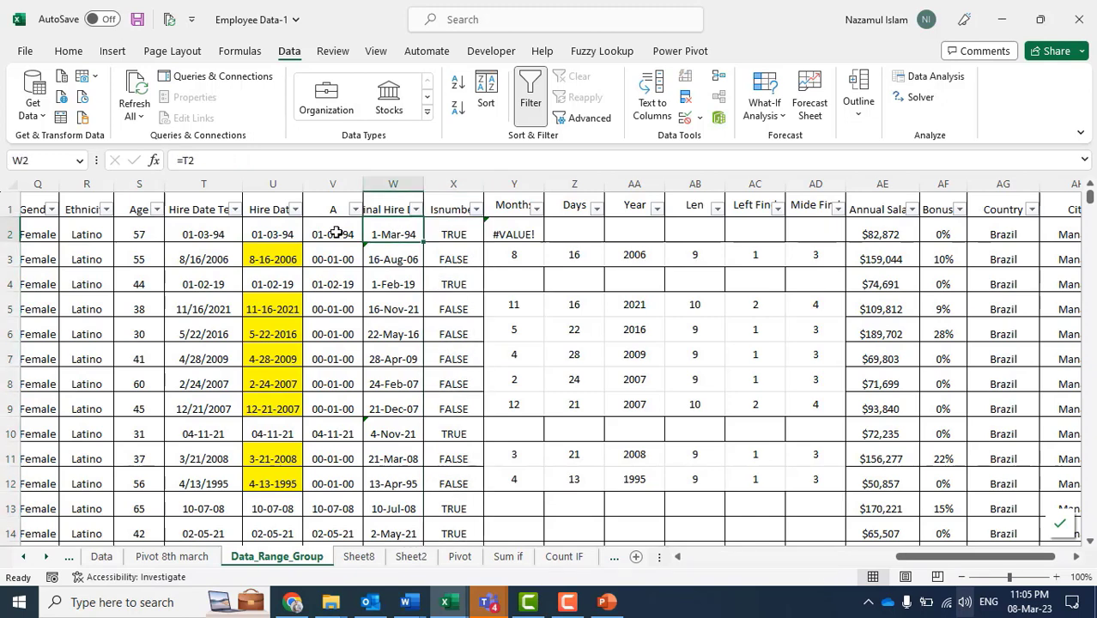
left_click(336, 232)
left_click(333, 185)
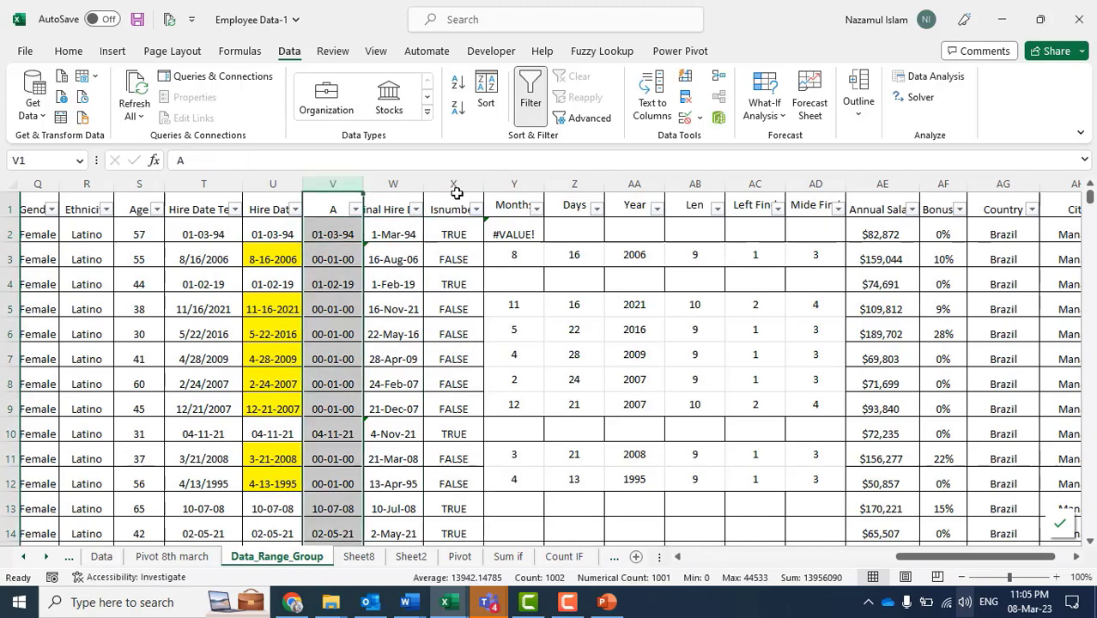
left_click(455, 188)
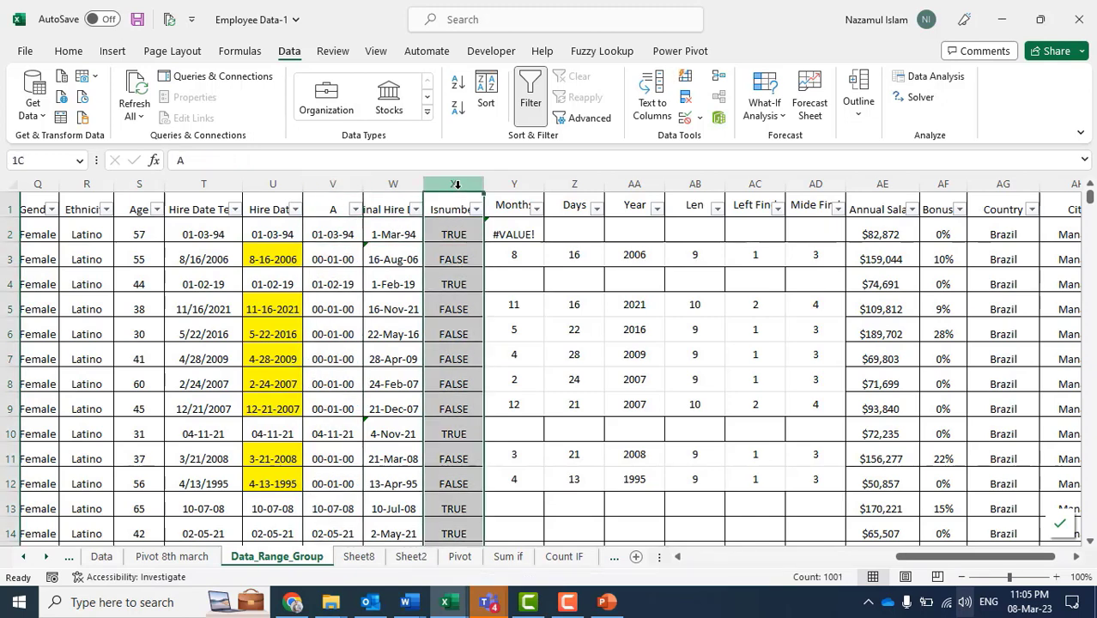
Look over the Len, Left Find and Mide Find helper columns and the Months, Days and Year columns they feed.
left_click(697, 185)
left_click(779, 183)
left_click(795, 184)
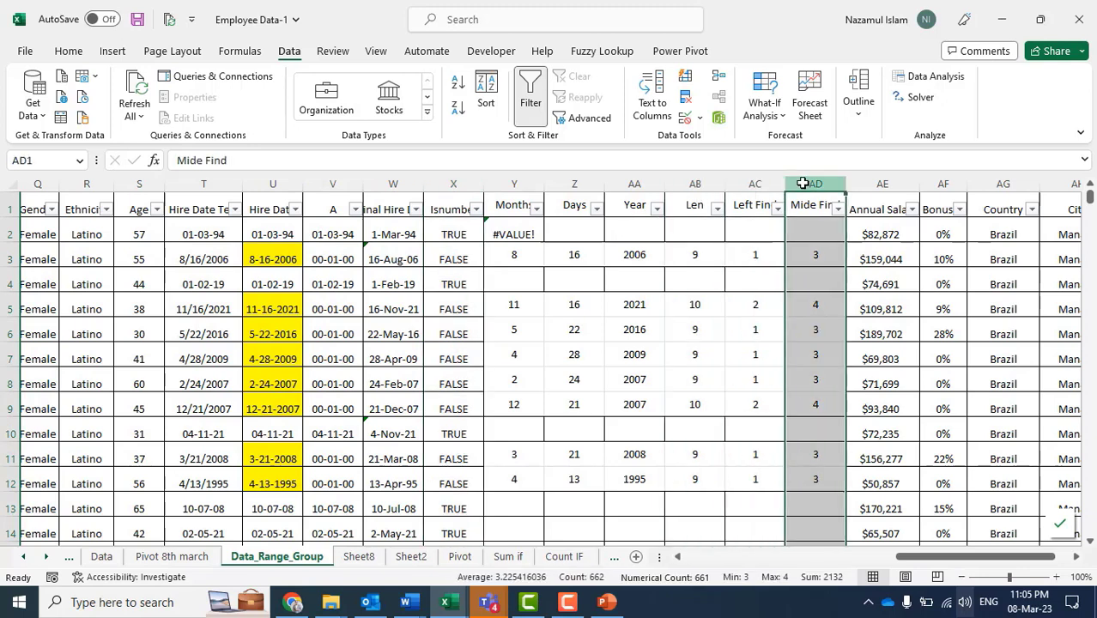
left_click(515, 184)
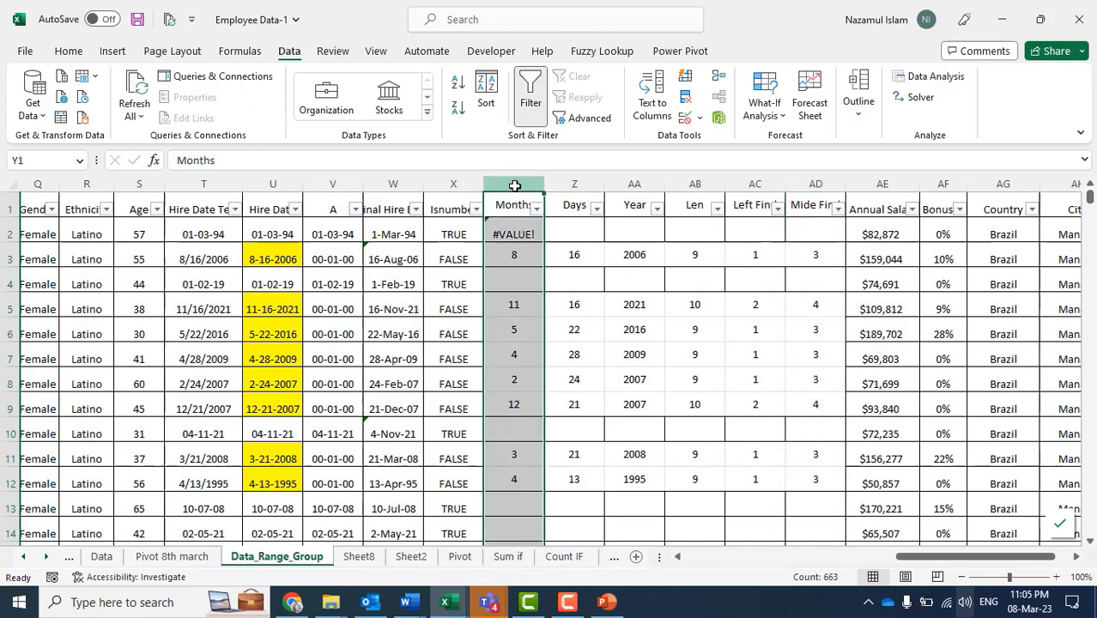
left_click(574, 184)
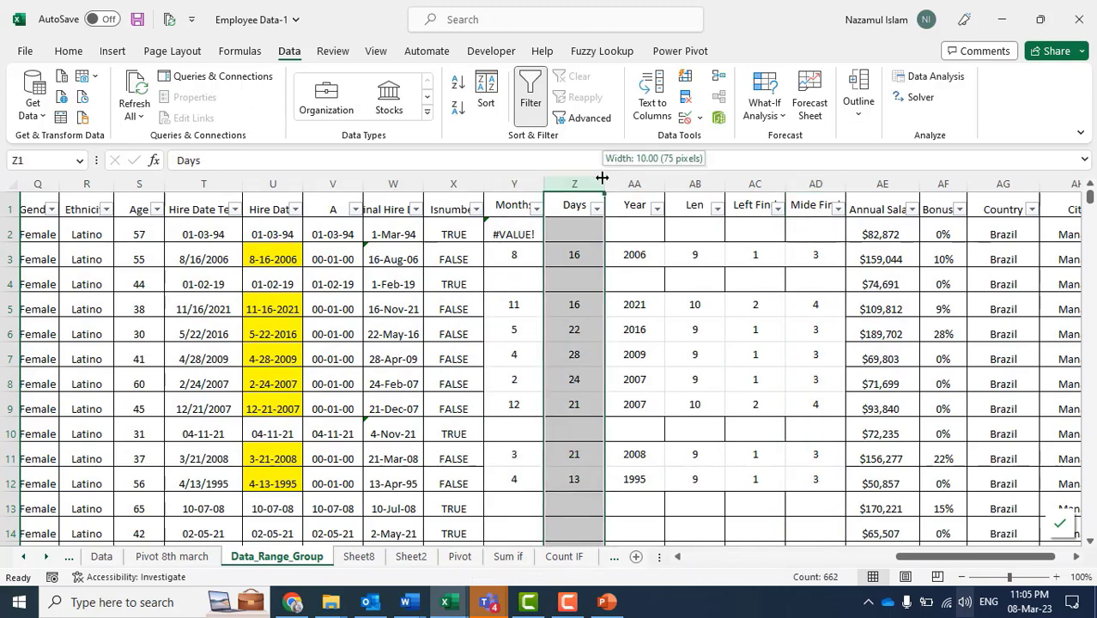
left_click(628, 184)
left_click_drag(622, 182, 515, 184)
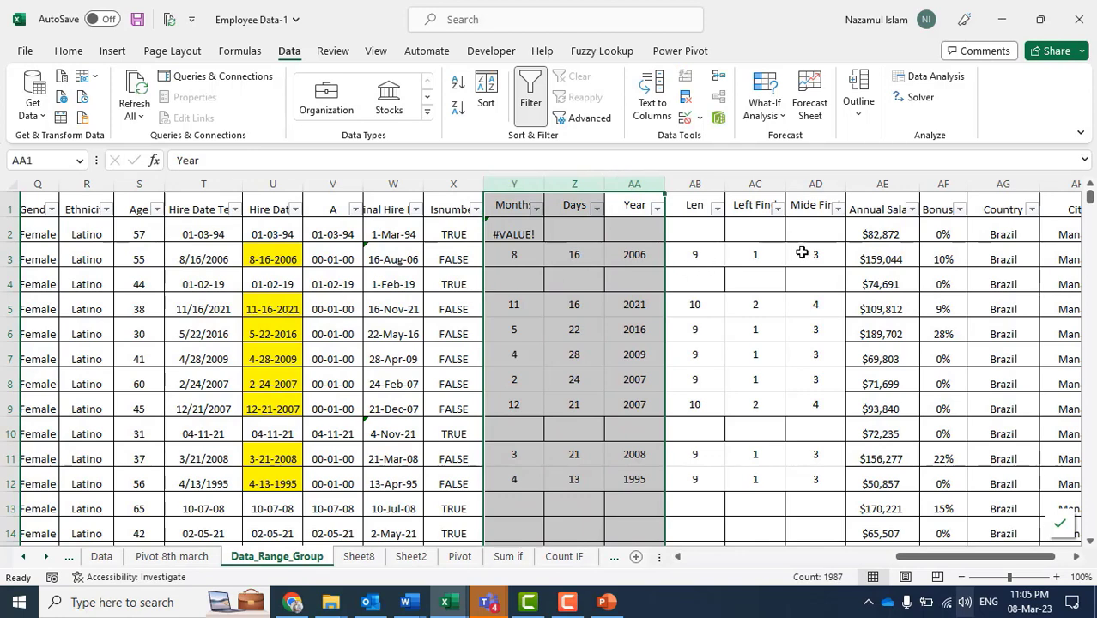
Inspect the FIND formula in AD3, the row 4 cells under Mide Find and Days, and the ISNUMBER formula in X2.
left_click(836, 252)
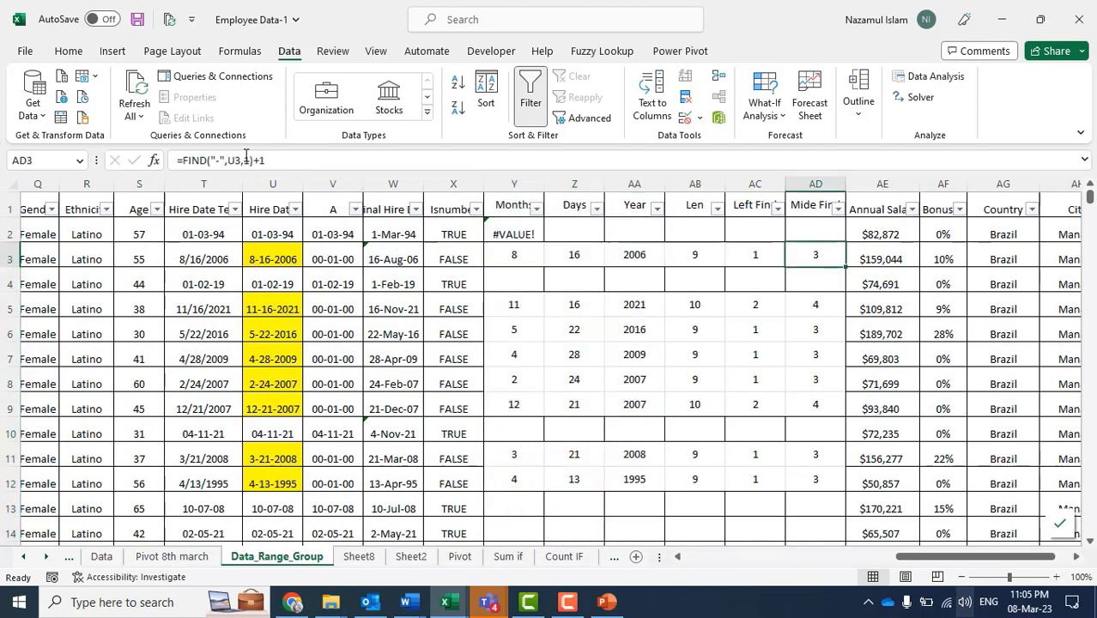
left_click(811, 292)
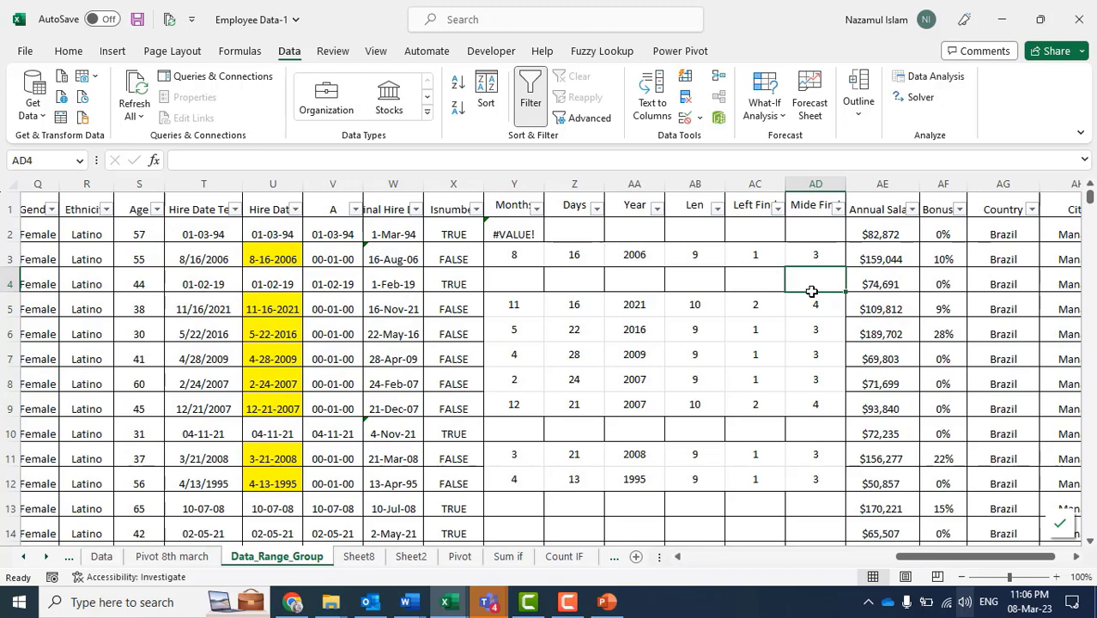
left_click(574, 276)
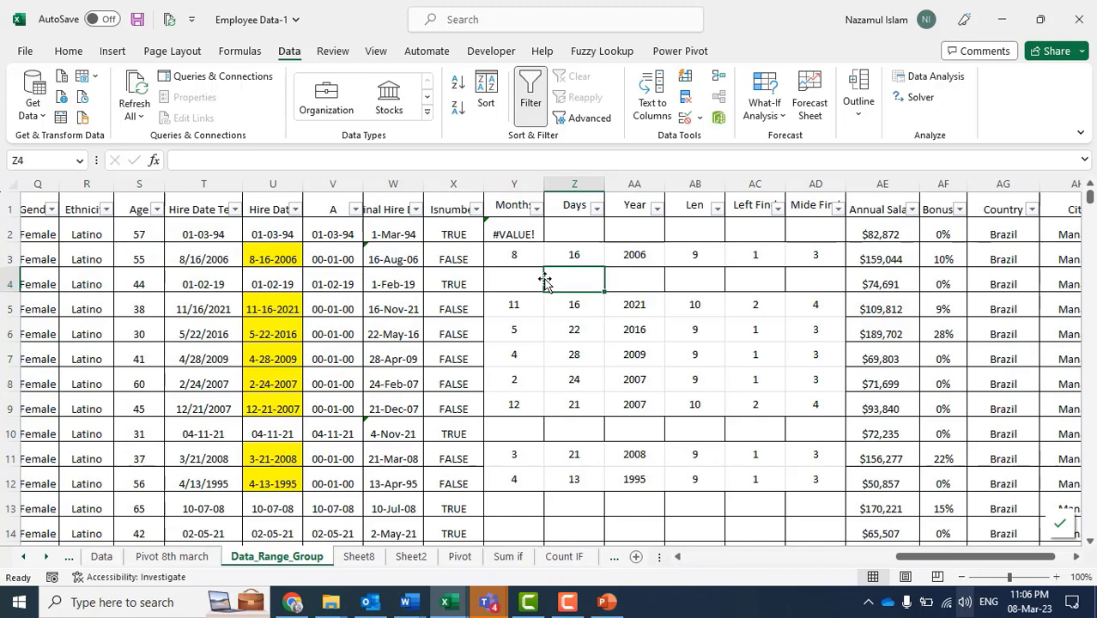
left_click(464, 228)
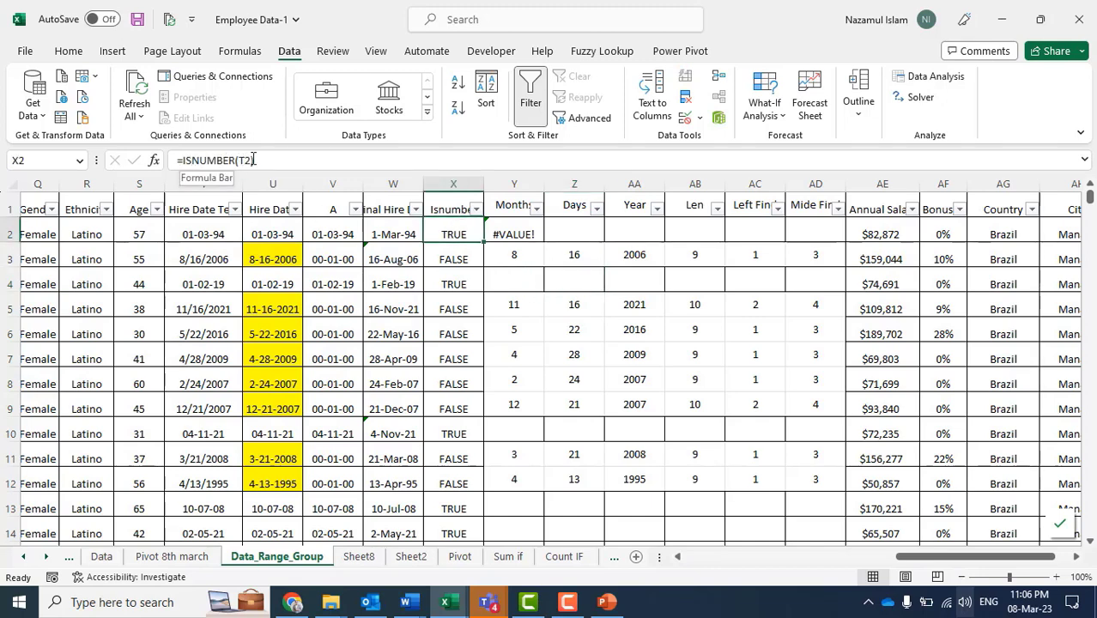
Inspect row 2 of the helper columns, including the Isnumber cell X2, the Days cell Z2, and the blank Months cell Y4.
left_click(667, 310)
left_click(473, 238)
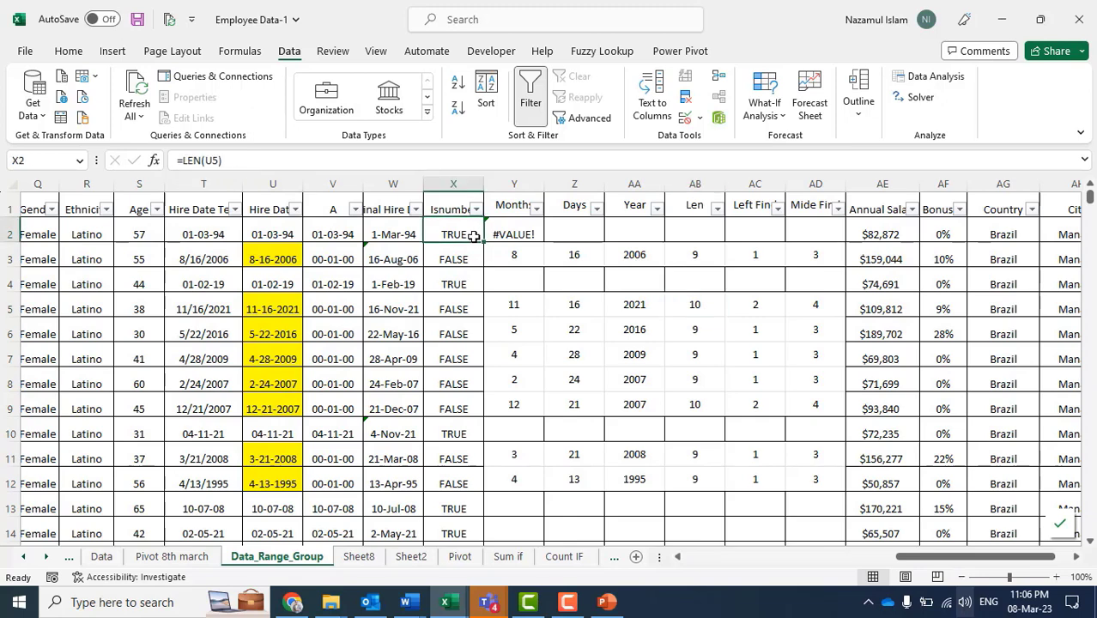
left_click(532, 298)
left_click(578, 232)
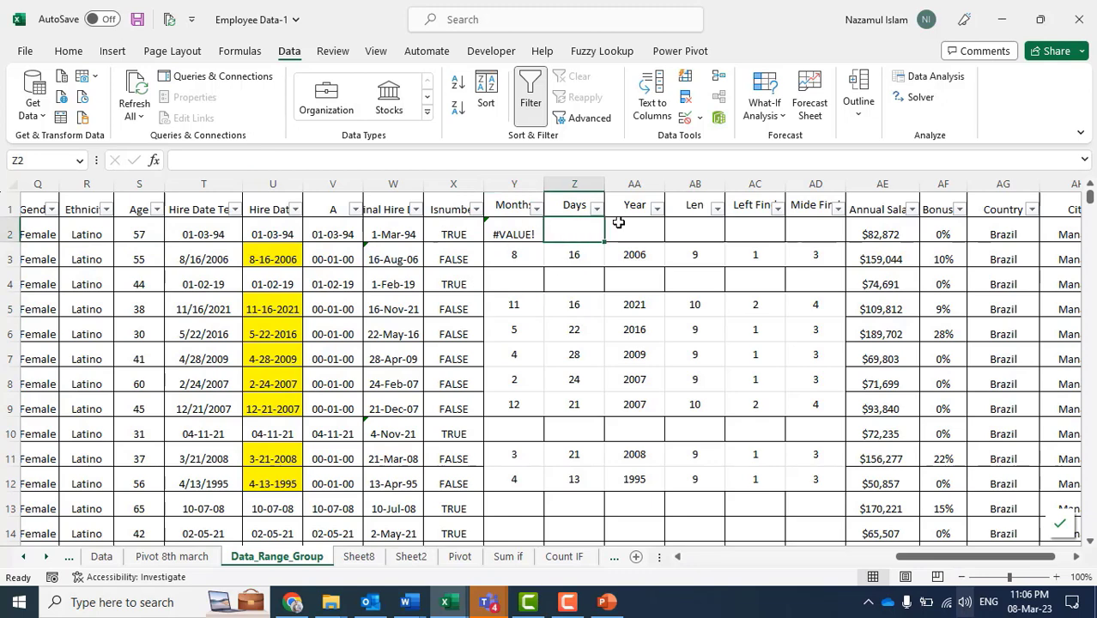
left_click(11, 234)
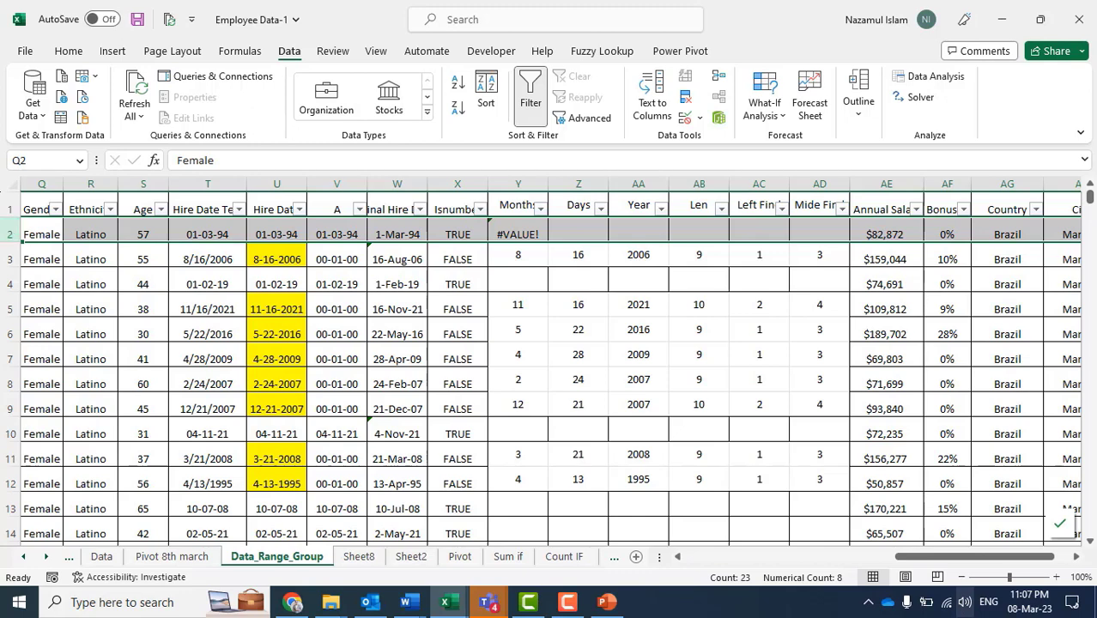
left_click(536, 276)
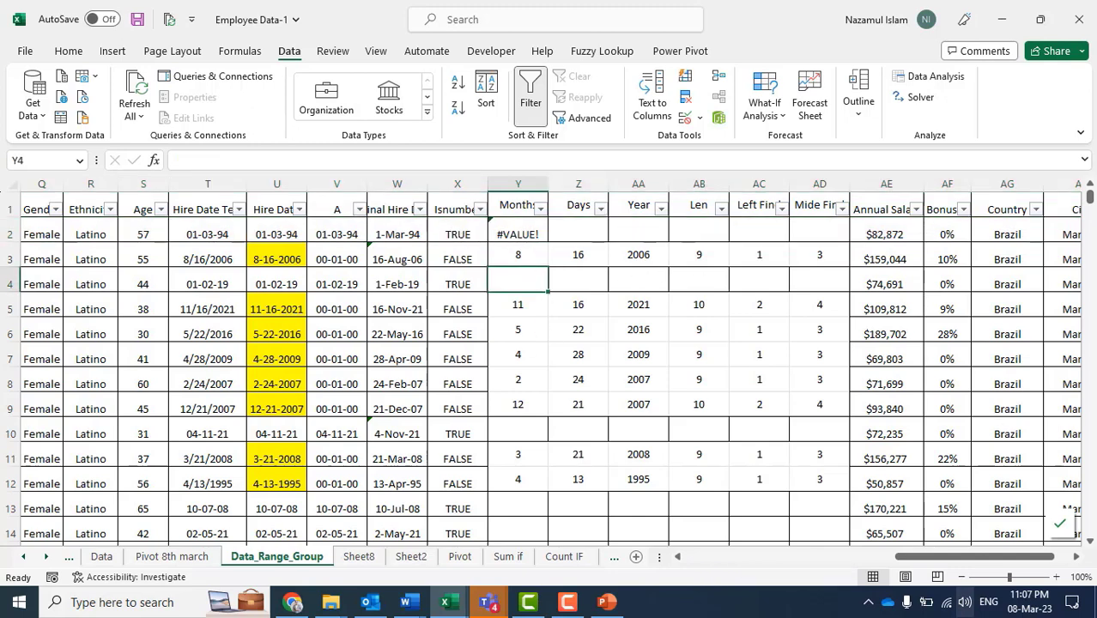
Switch to Chrome, check the row 3 Daily Meeting and Bids/Offer targets in the Sales Database Live KPI sheet, and return to Excel.
left_click(292, 602)
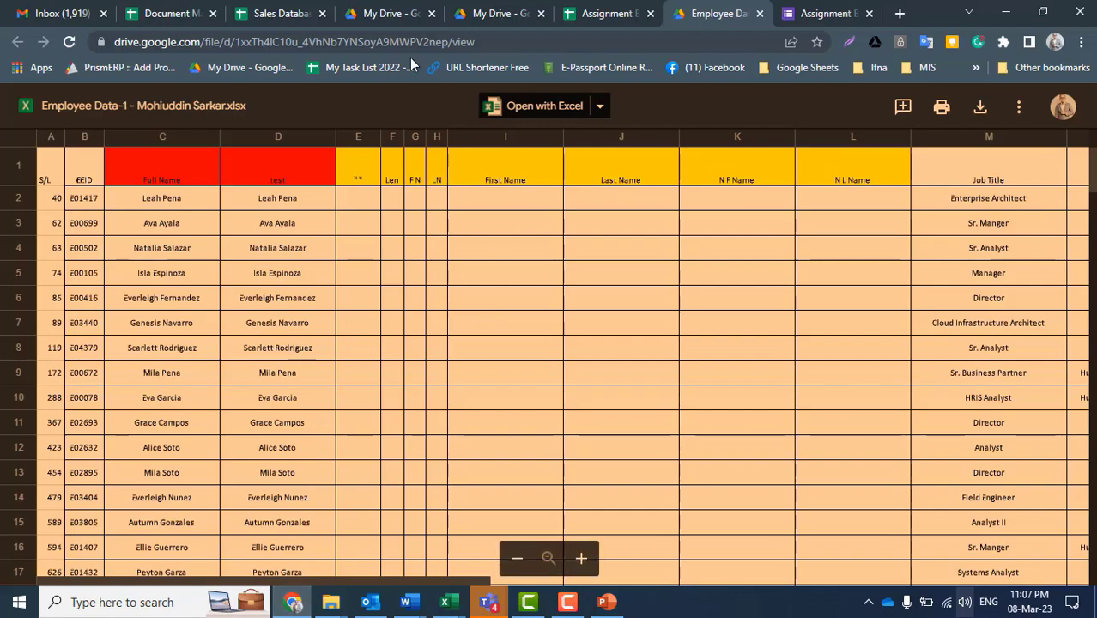
left_click(283, 14)
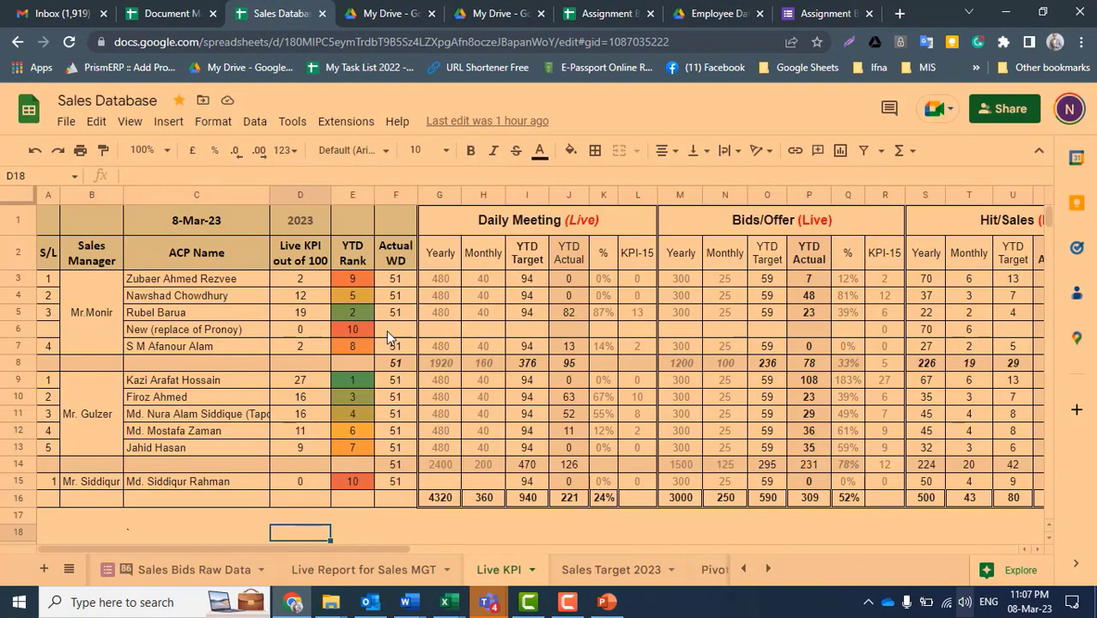
left_click(448, 279)
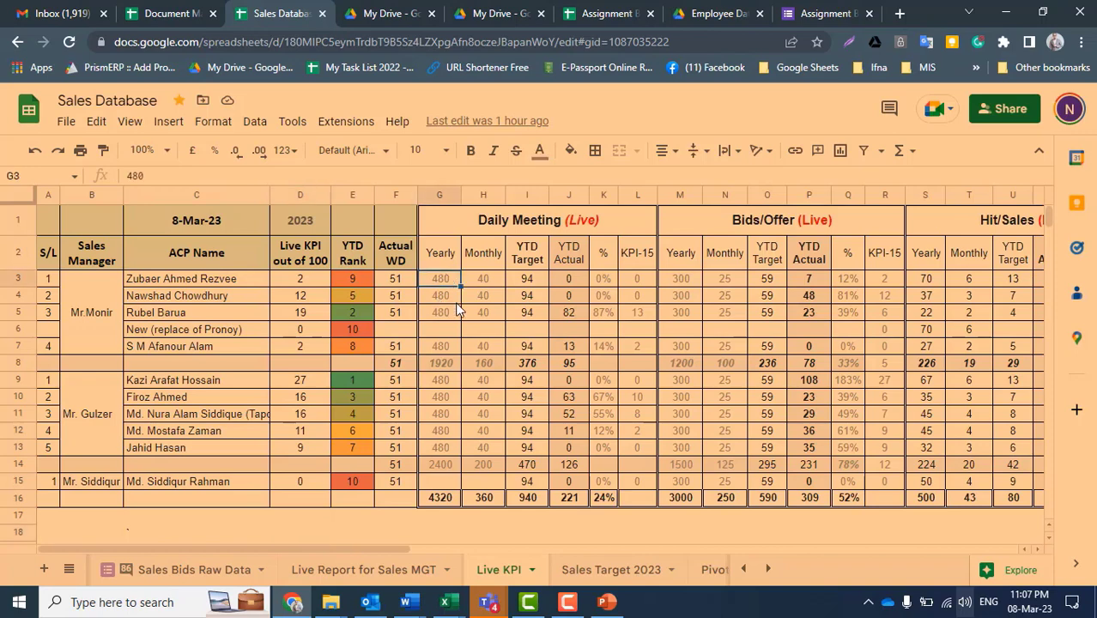
left_click(483, 286)
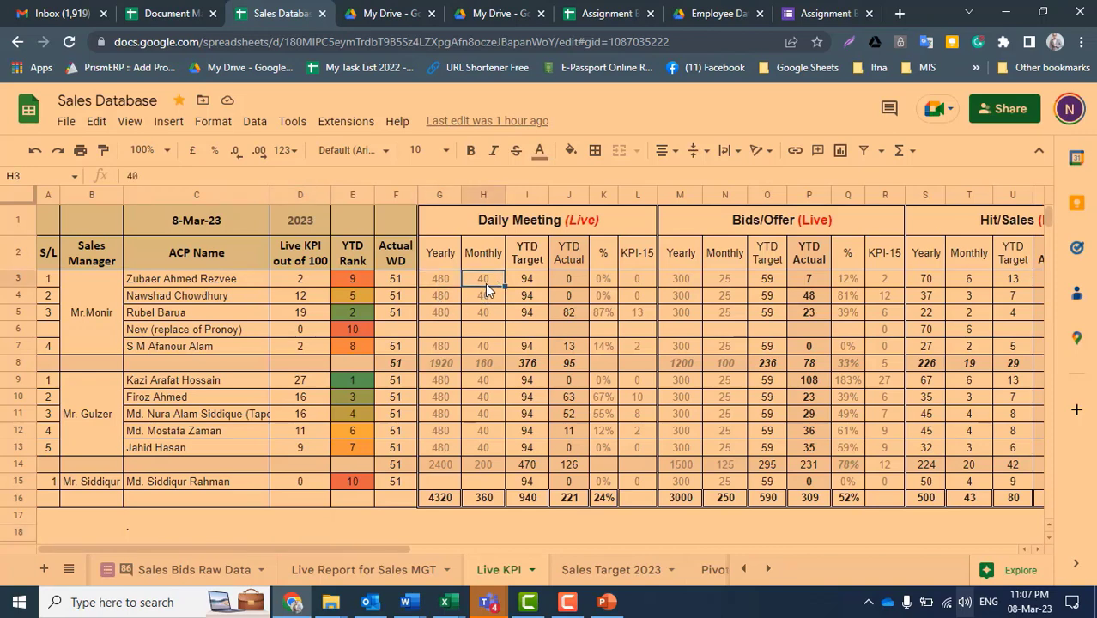
left_click(685, 283)
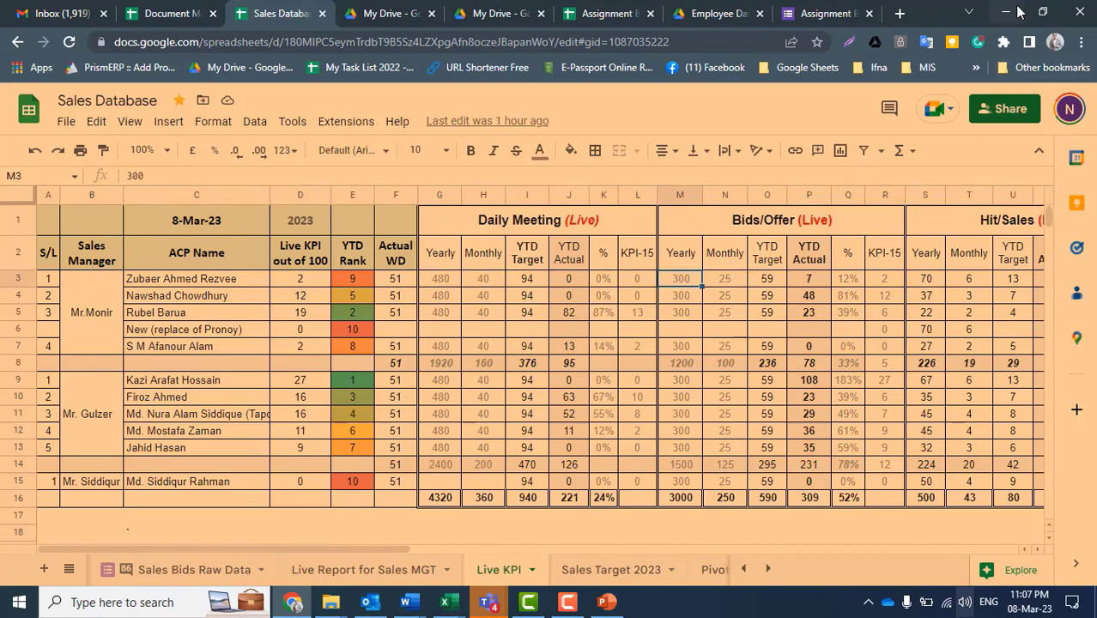
left_click(1006, 12)
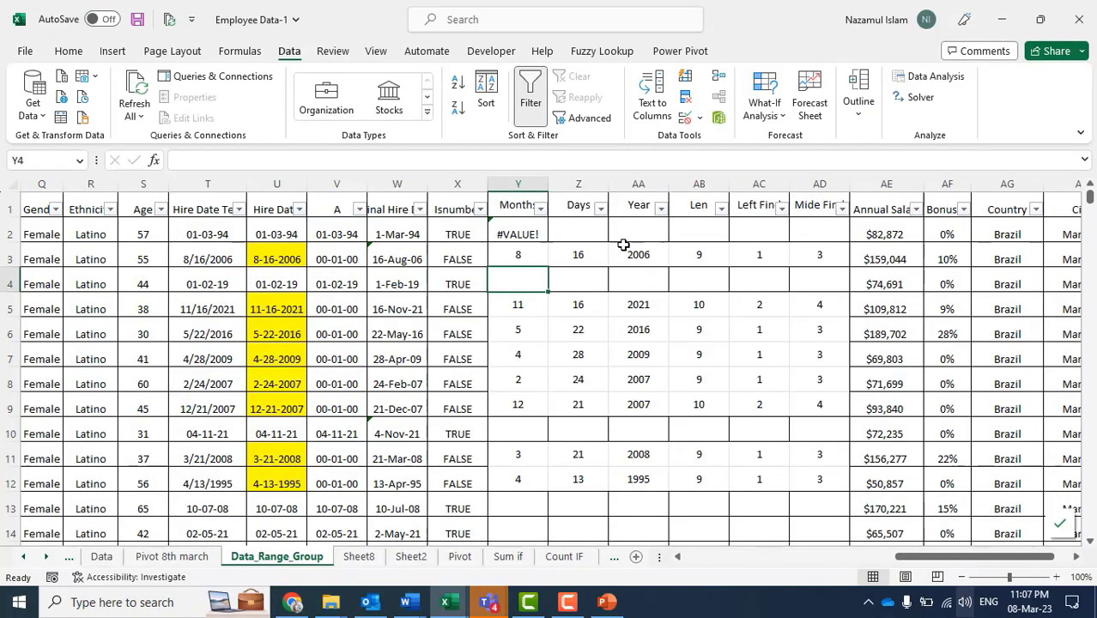
Inspect the MID formula in Z3 and the RIGHT formula in AA3, and open Sheet2.
left_click(576, 255)
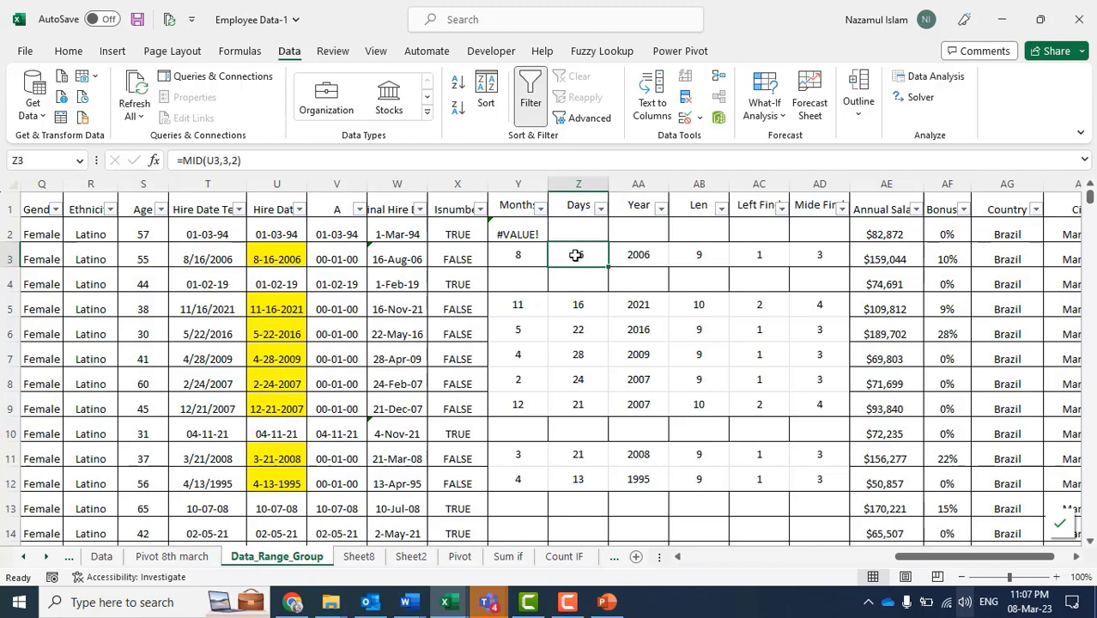
left_click(644, 253)
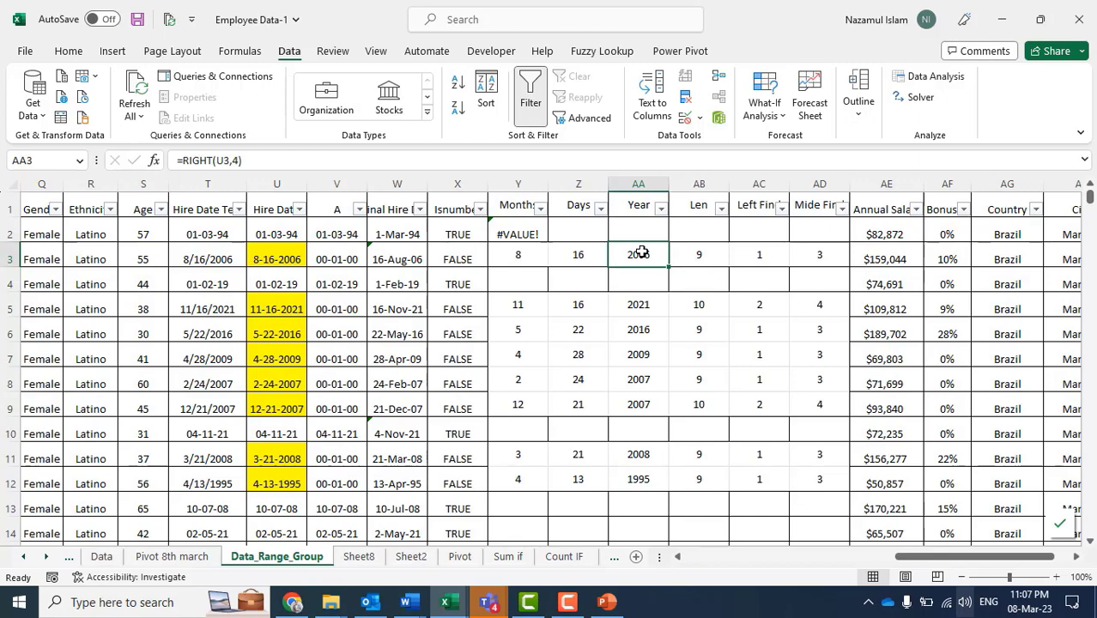
left_click(357, 558)
left_click(457, 562)
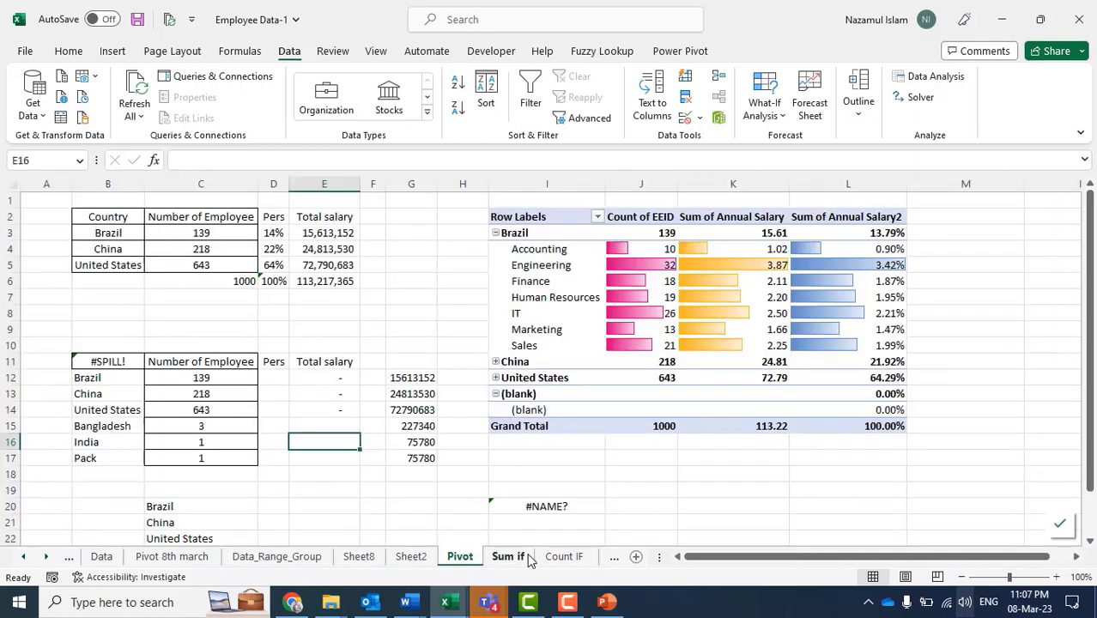
left_click(412, 556)
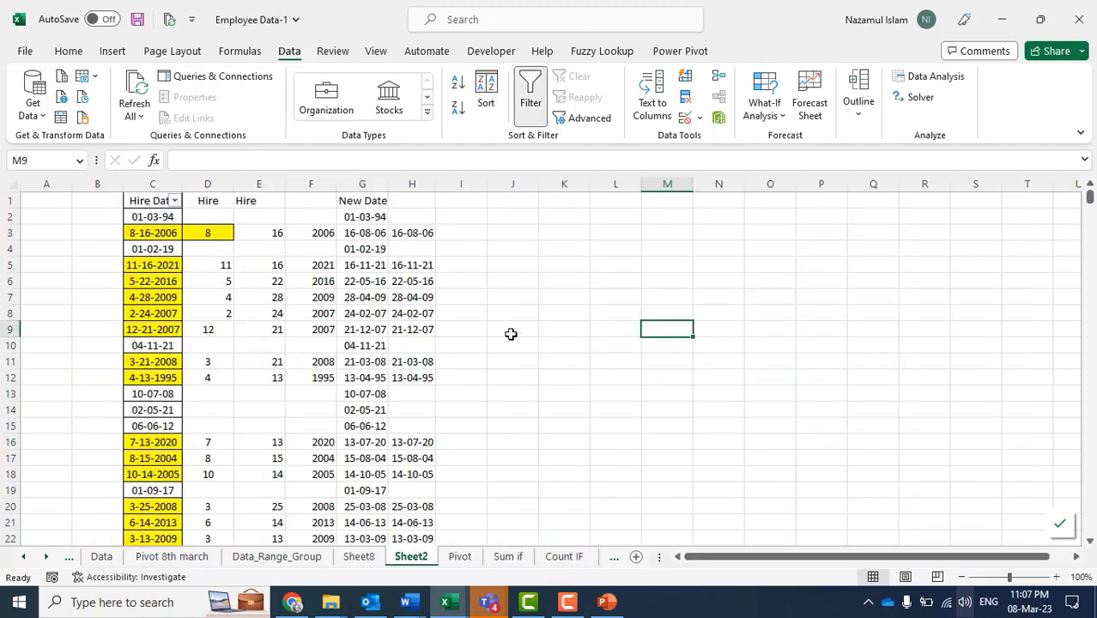
Examine the hire date in C3 of Sheet2 and the empty cells around columns I to K.
left_click(555, 334)
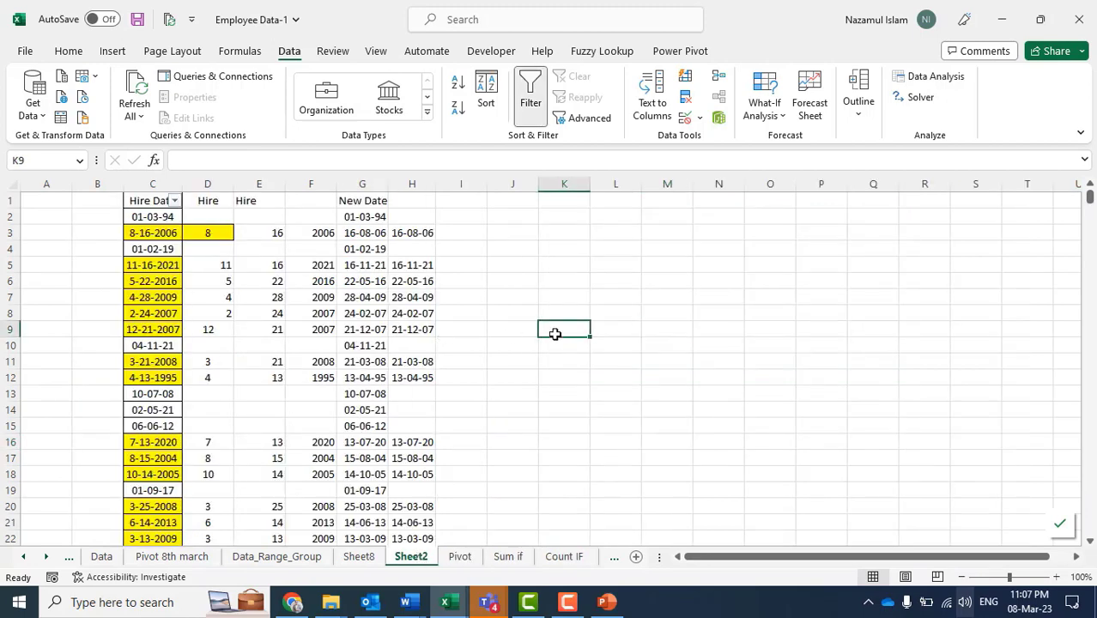
left_click(479, 263)
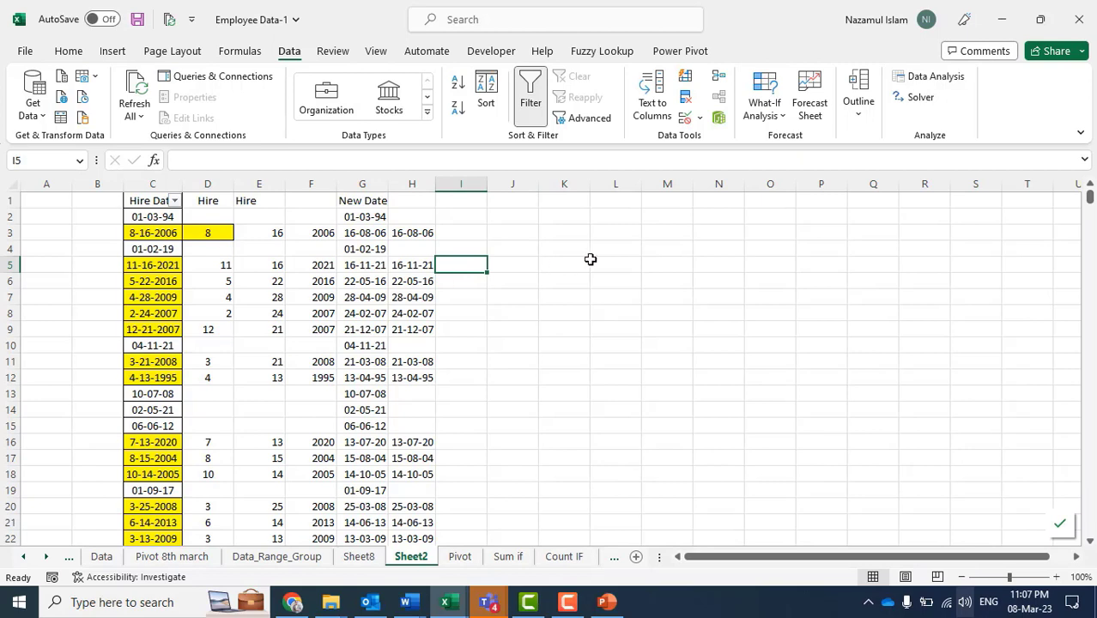
left_click(554, 233)
left_click(150, 232)
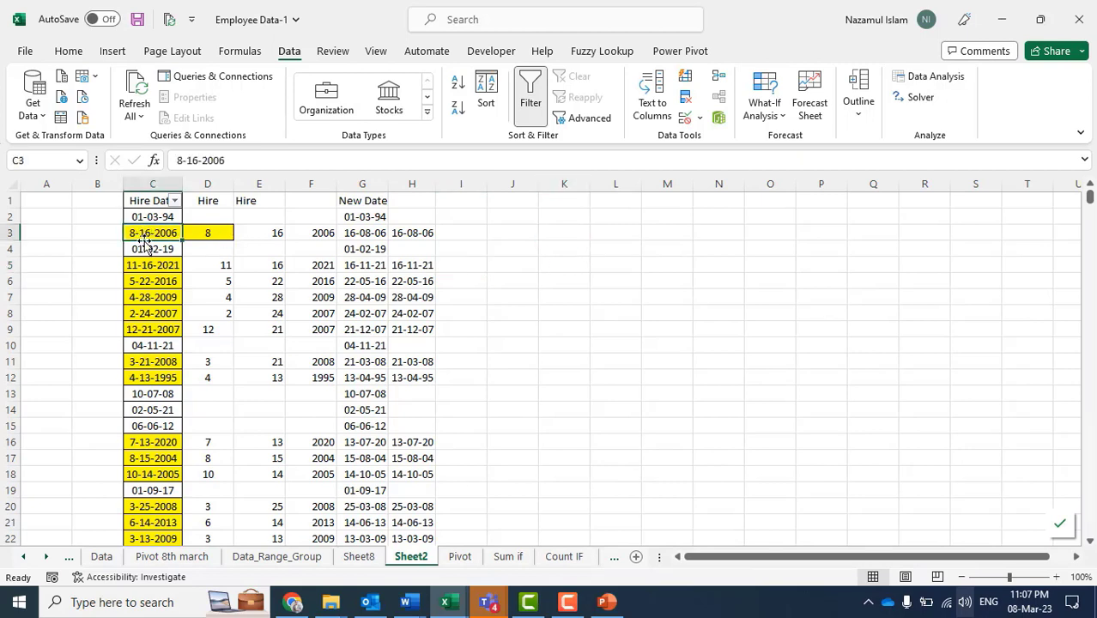
left_click(494, 221)
left_click(163, 233)
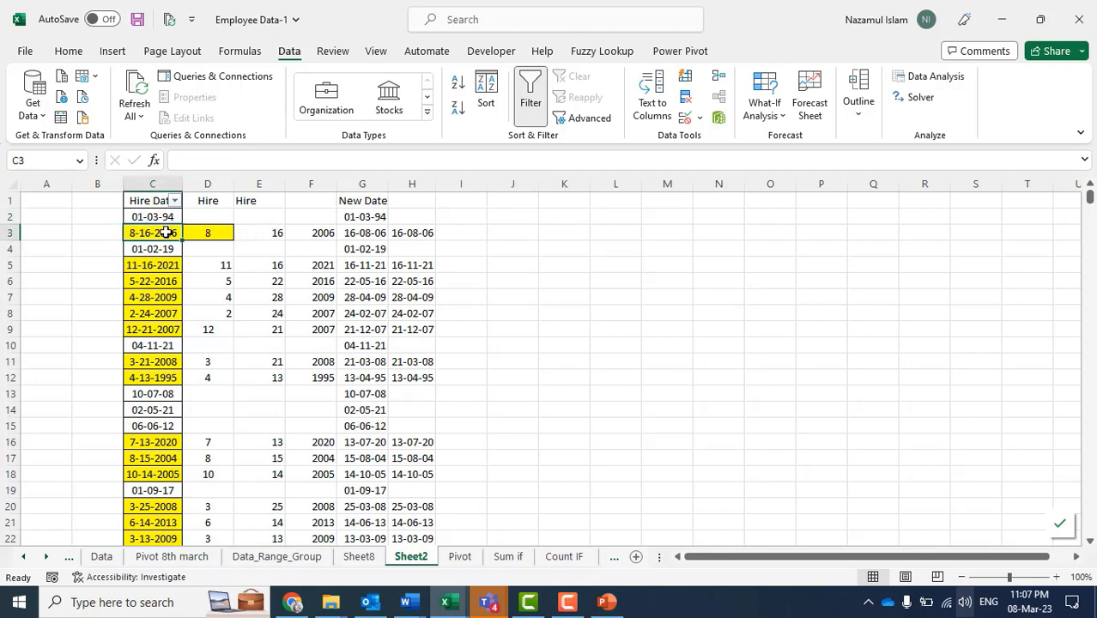
left_click(563, 247)
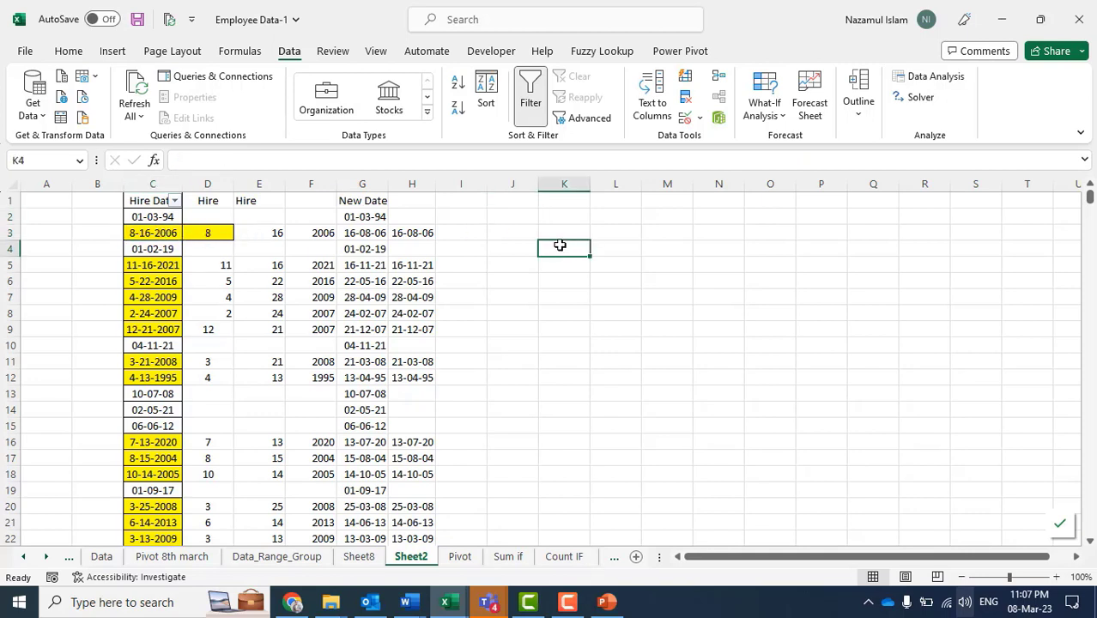
Enter the leading numbers of the hire dates in C3 and C4 as examples: 8 in K3 and 1 in K4.
left_click(143, 235)
left_click(557, 235)
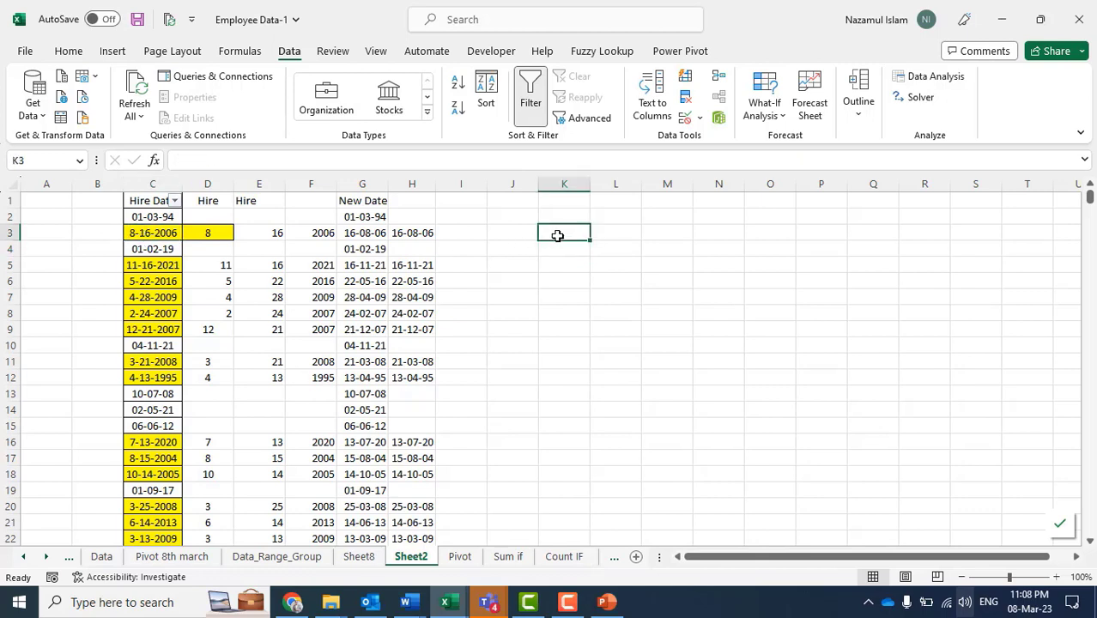
type("8")
key("Return")
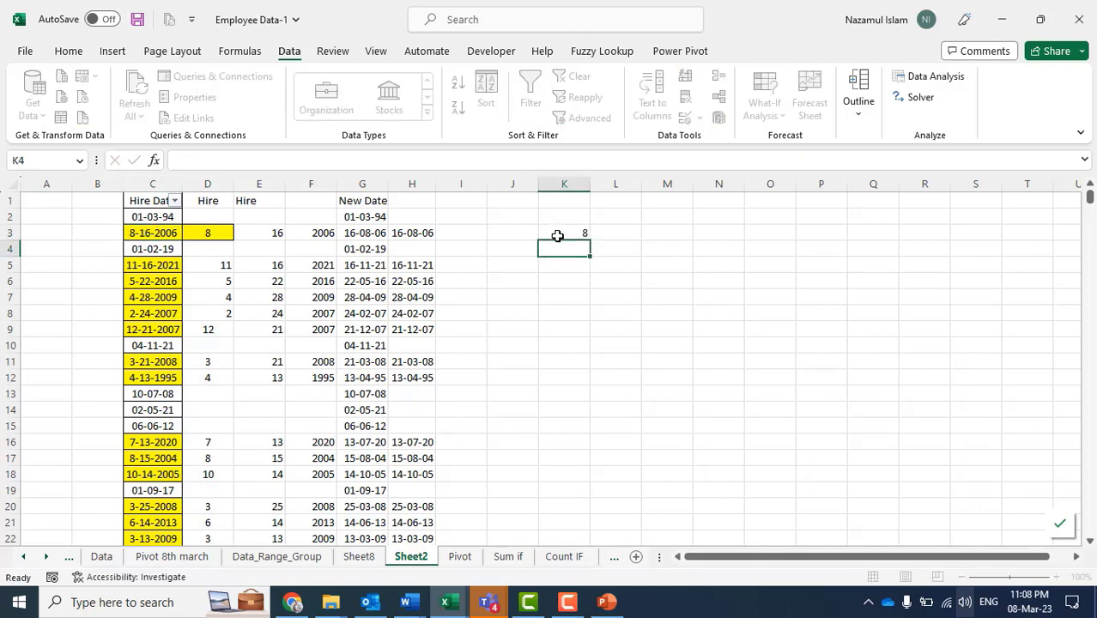
left_click(147, 247)
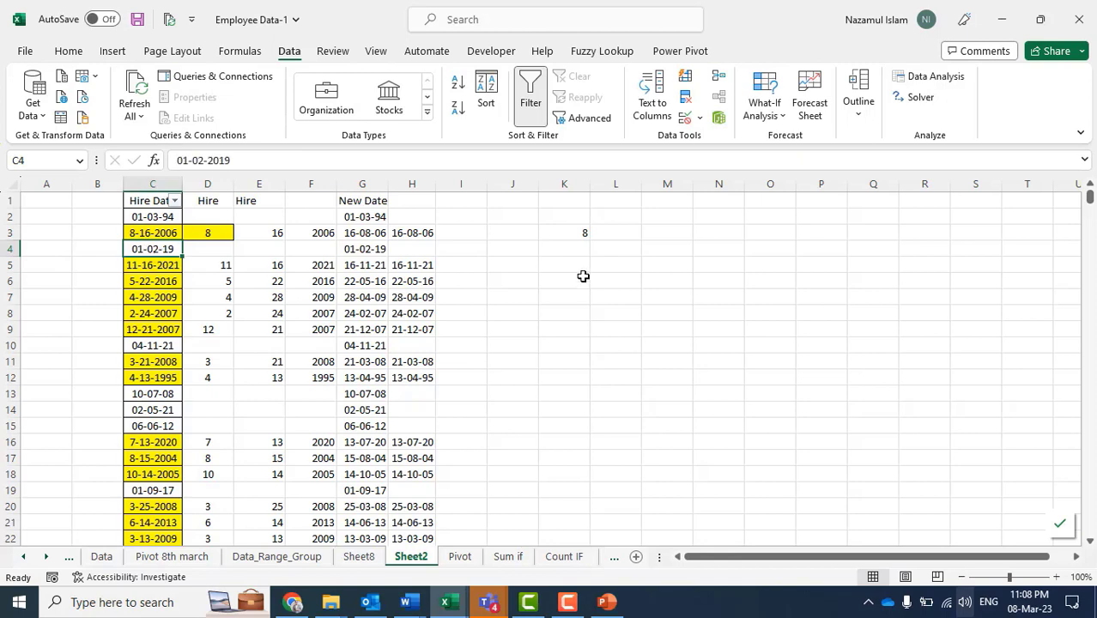
left_click(575, 247)
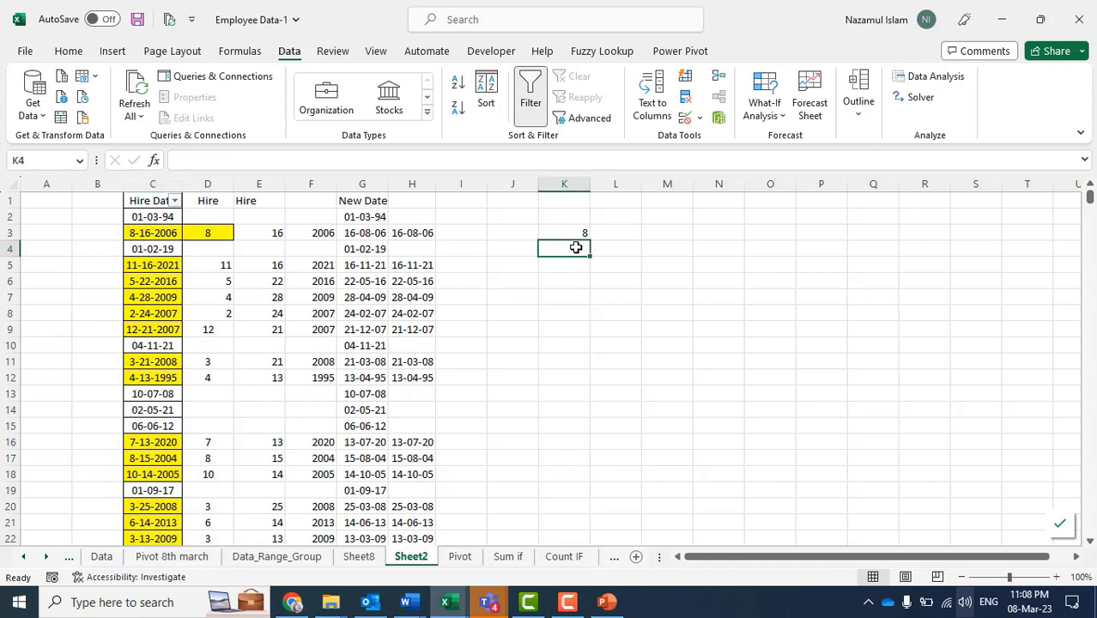
type("1")
key("Return")
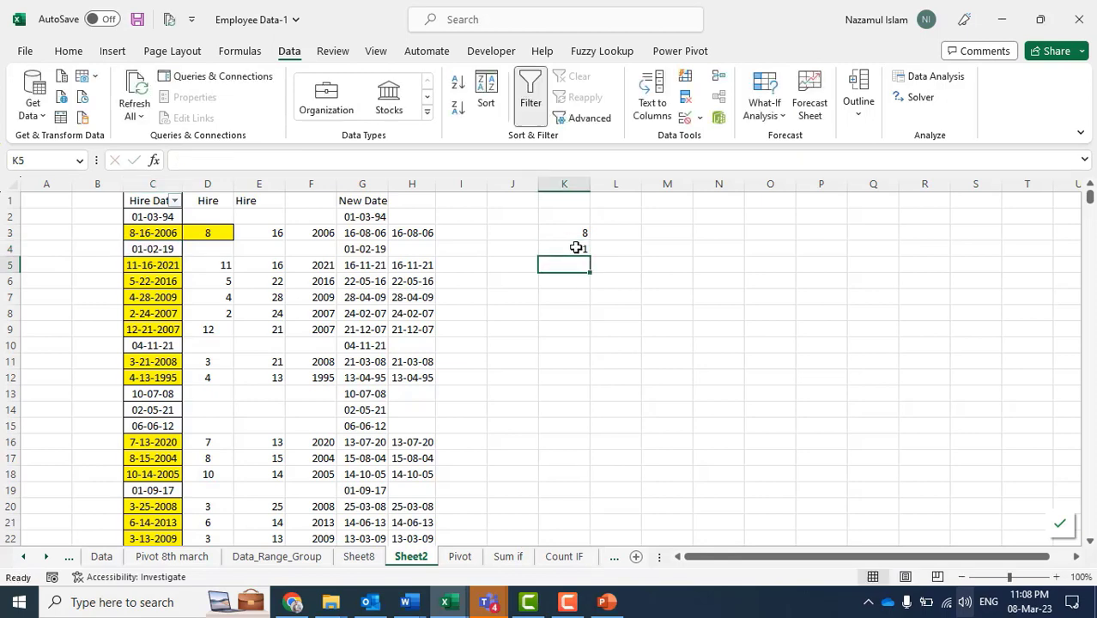
Enter the month examples for the hire dates in C5 and C6: 11 in K5 and 5 in K6.
left_click(165, 265)
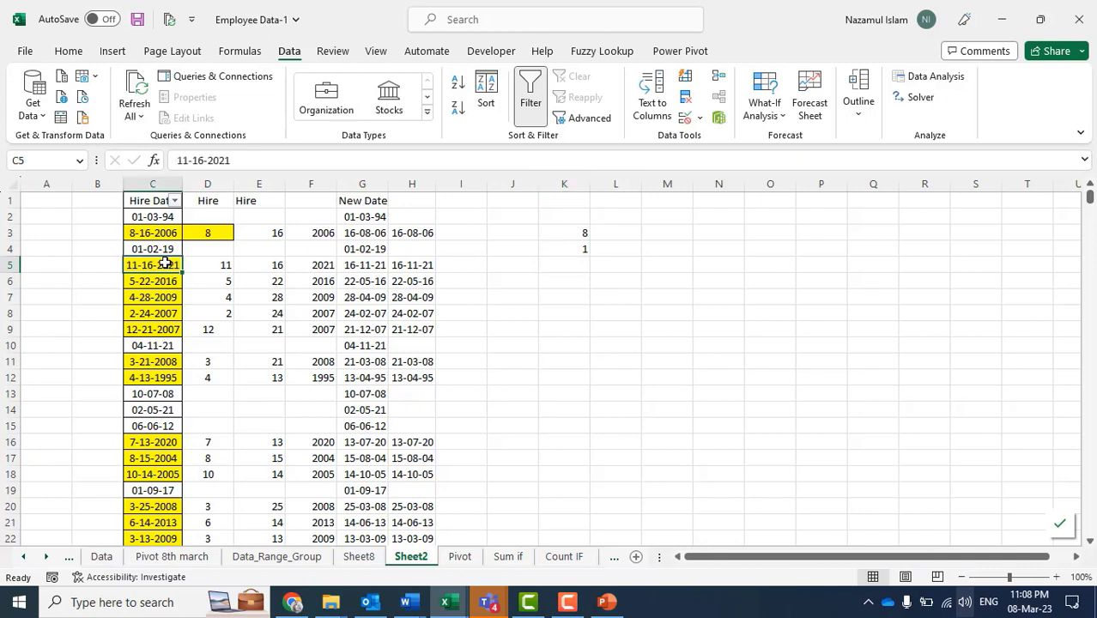
left_click(564, 264)
type("11")
key("Return")
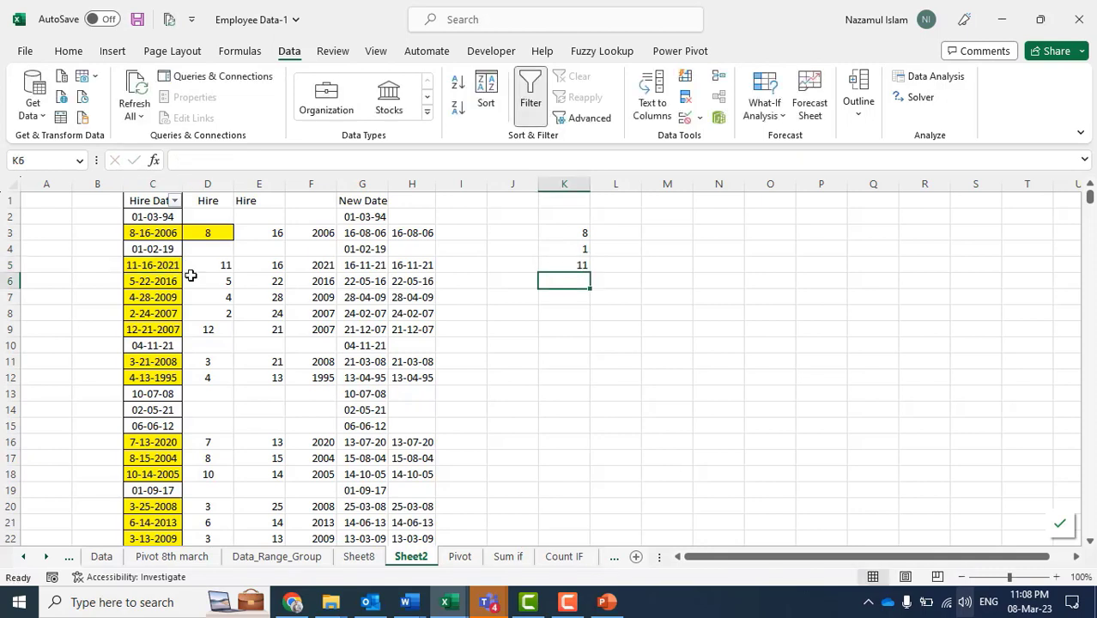
left_click(148, 278)
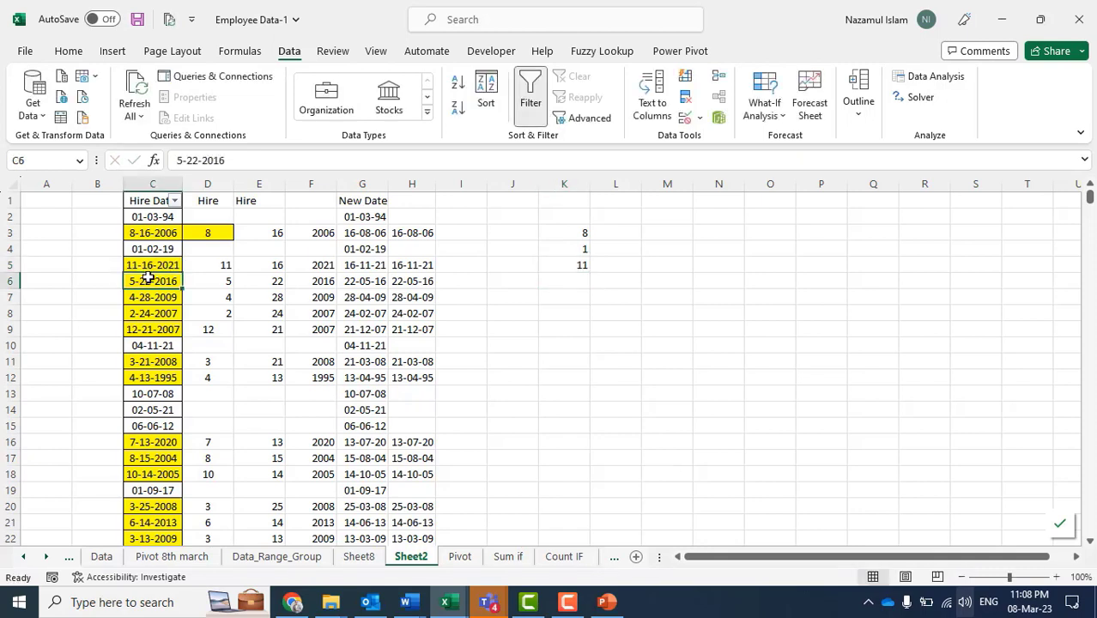
left_click(568, 280)
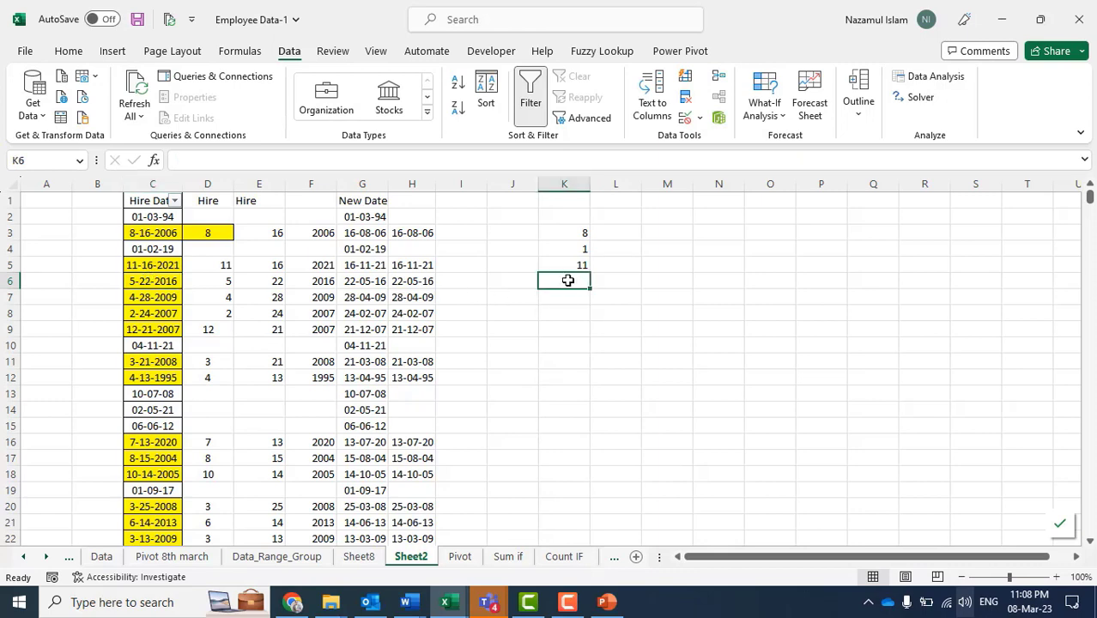
type("5")
key("Return")
Try to Flash Fill column K from K7 using the examples in K3:K6.
left_click_drag(561, 235, 563, 284)
left_click(574, 297)
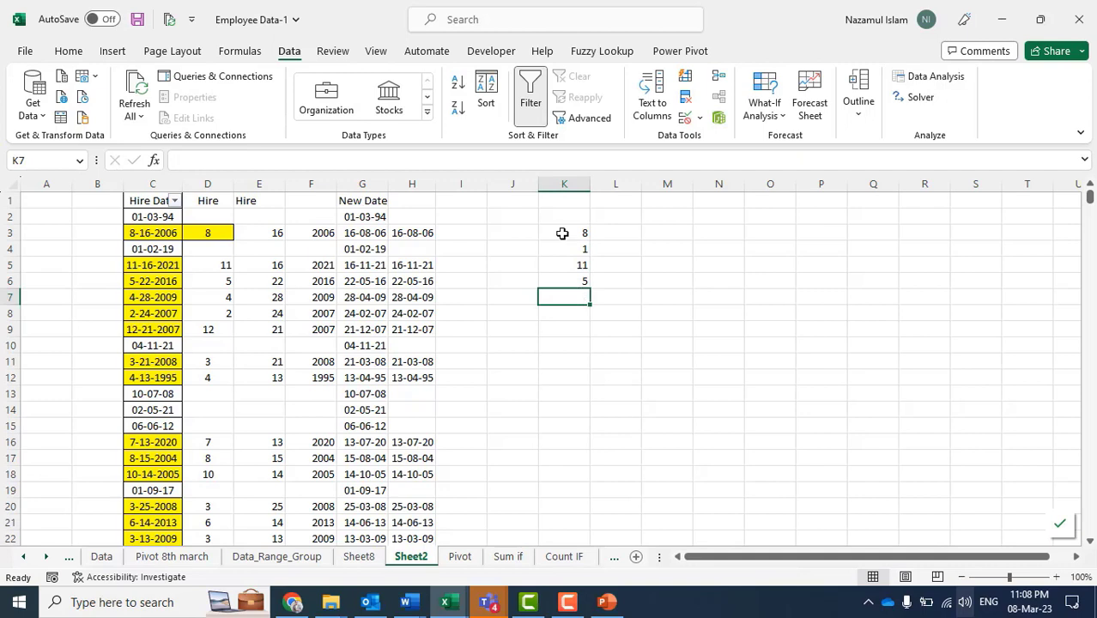
left_click_drag(563, 234, 571, 283)
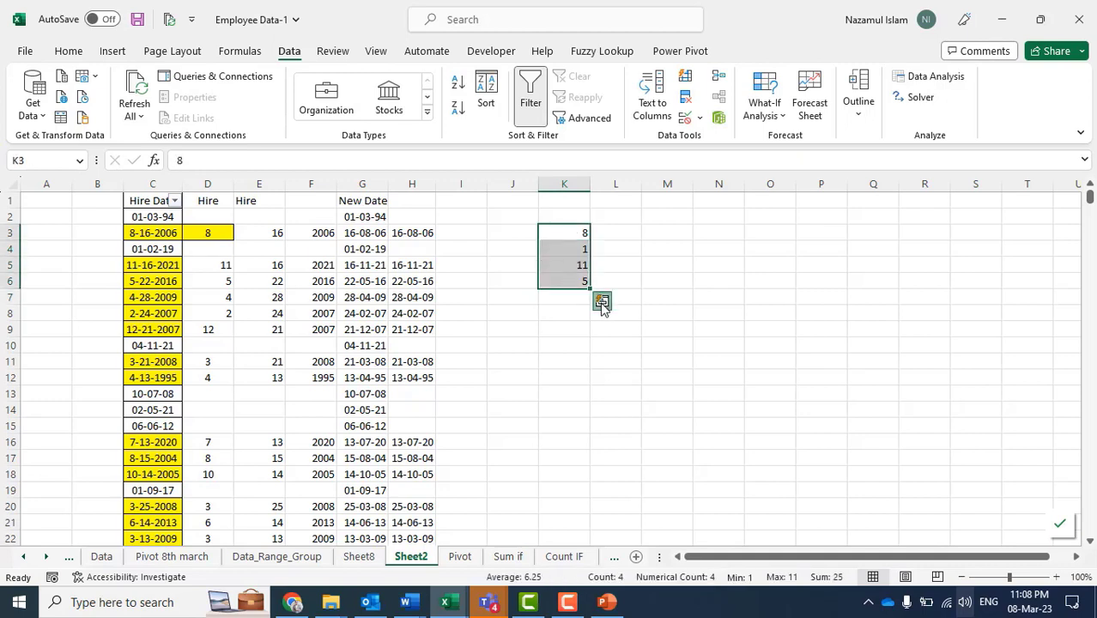
left_click(602, 302)
left_click(575, 295)
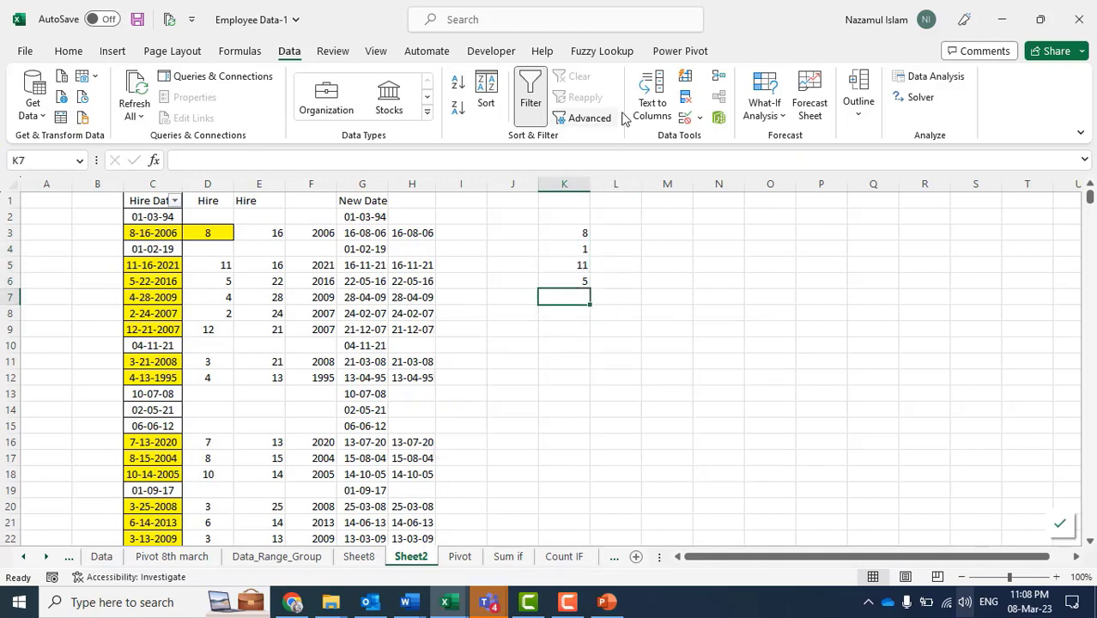
left_click(685, 78)
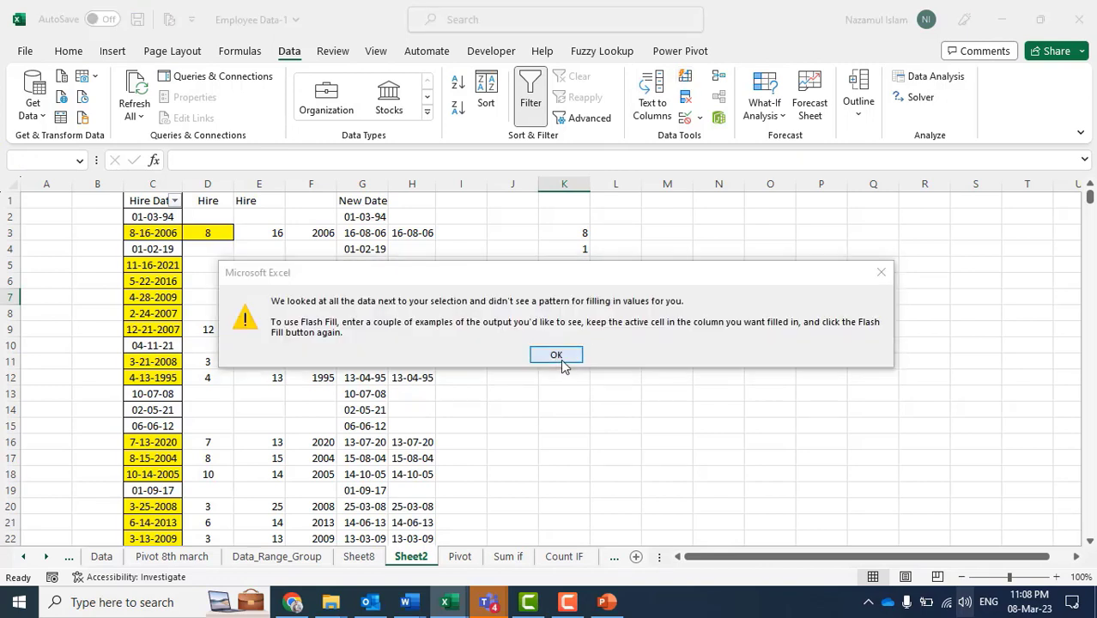
left_click(556, 355)
Look over the example values in K3:K6 and return to the Data_Range_Group sheet.
left_click(600, 238)
left_click_drag(573, 232, 575, 278)
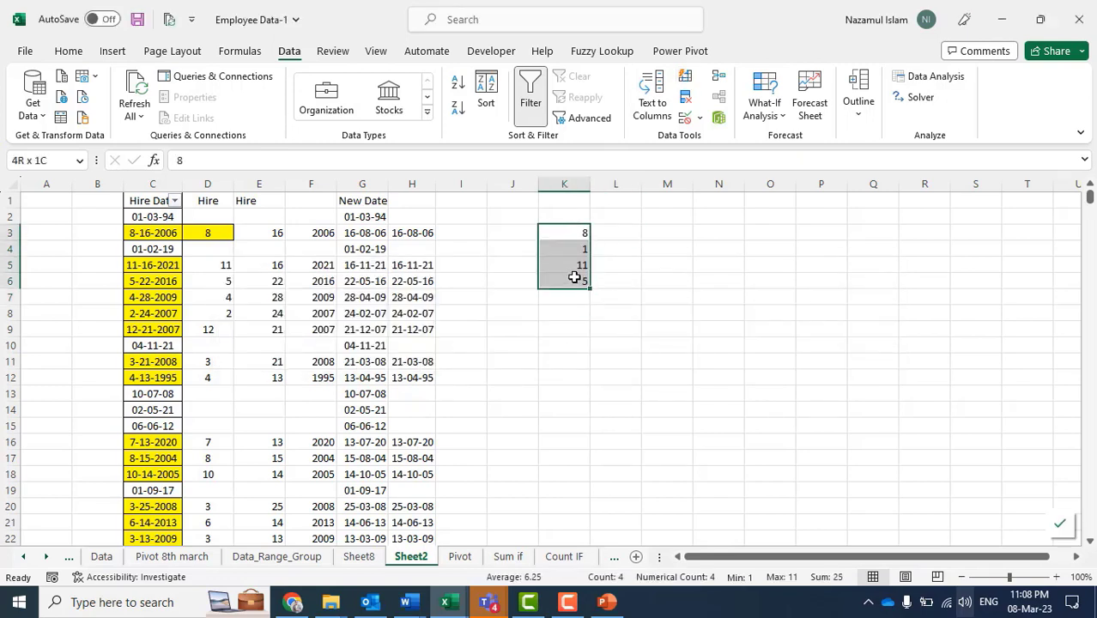
left_click(600, 310)
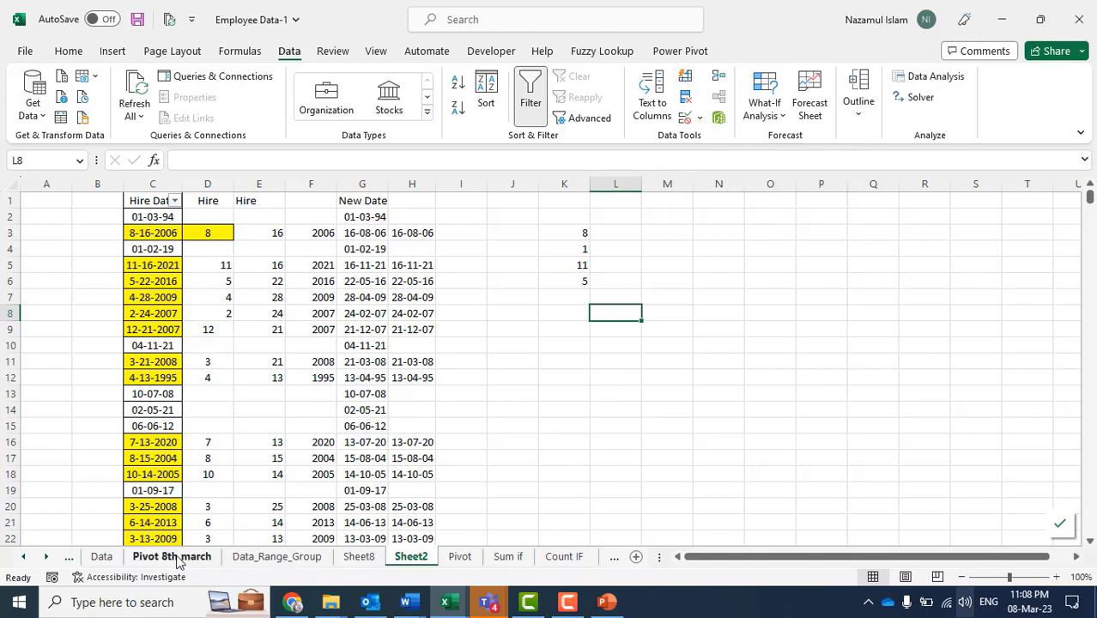
left_click(286, 557)
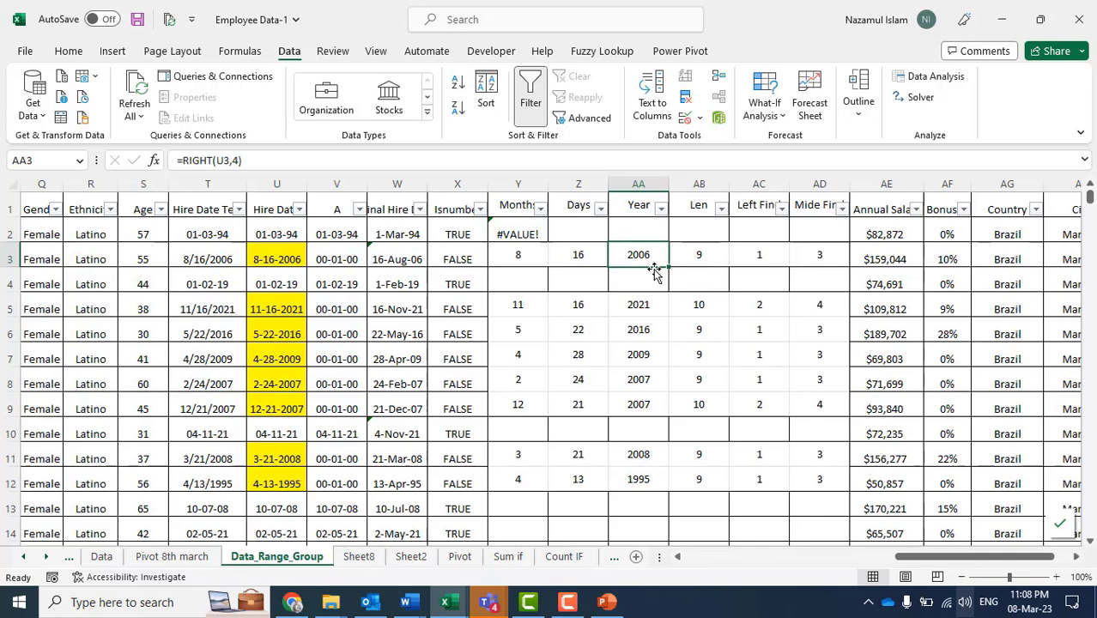
Inspect the formulas that extract the month, year and day from the hire date in row 3.
left_click(530, 248)
left_click(634, 252)
left_click(577, 259)
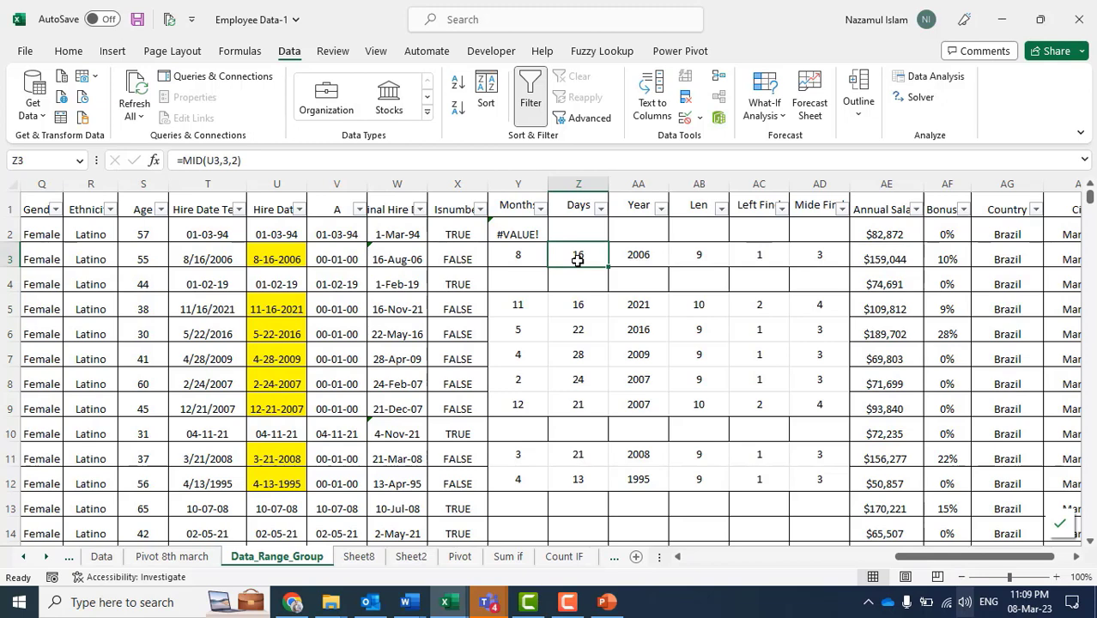
Switch to the Sales Database spreadsheet in Chrome and look over the Live KPI sheet's targets and actuals.
left_click(292, 602)
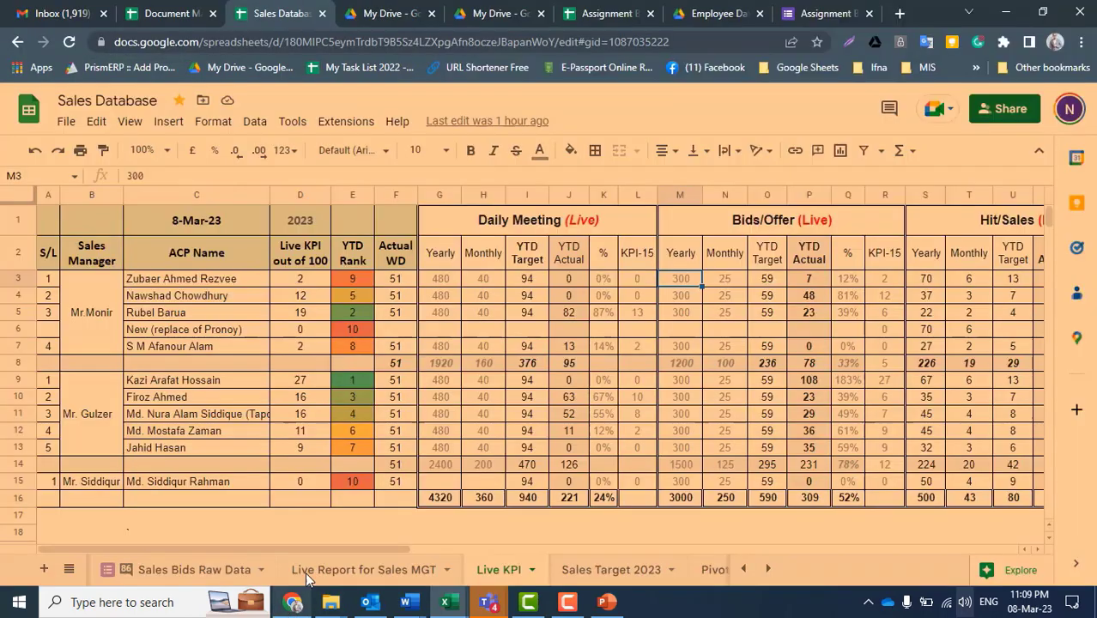
left_click(473, 328)
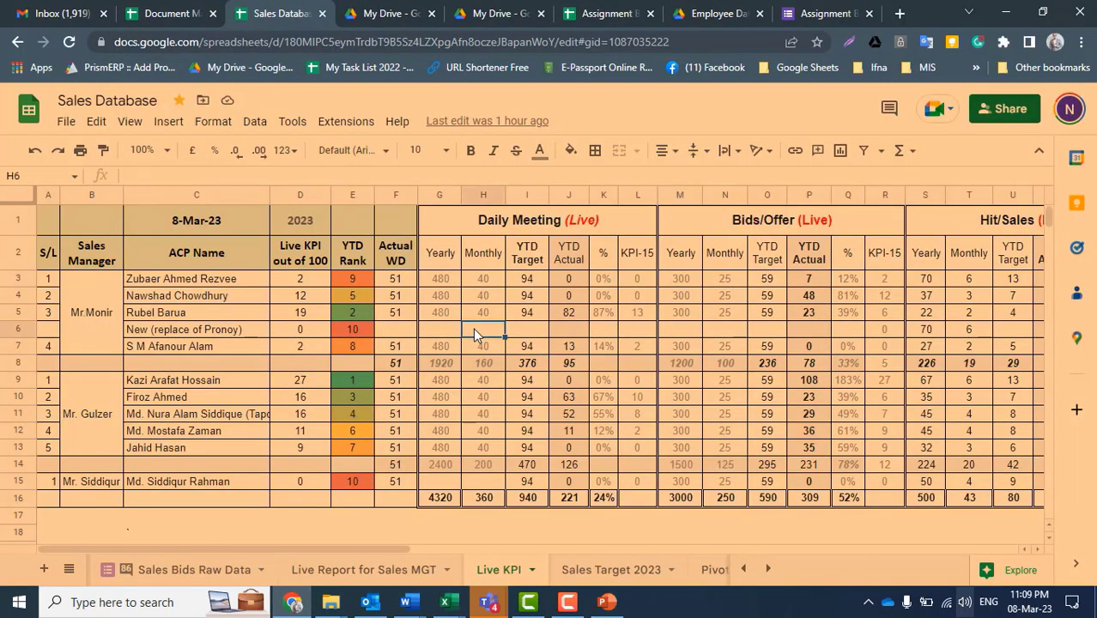
scroll(525, 373, "down", 3)
scroll(525, 373, "up", 1)
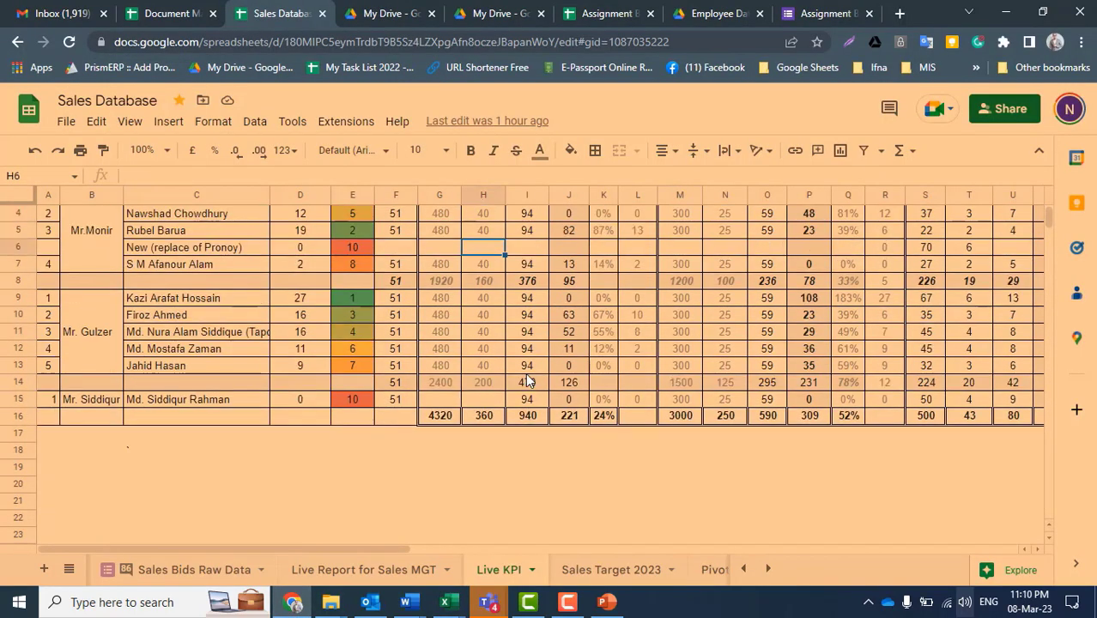
scroll(527, 380, "up", 2)
scroll(527, 381, "down", 1)
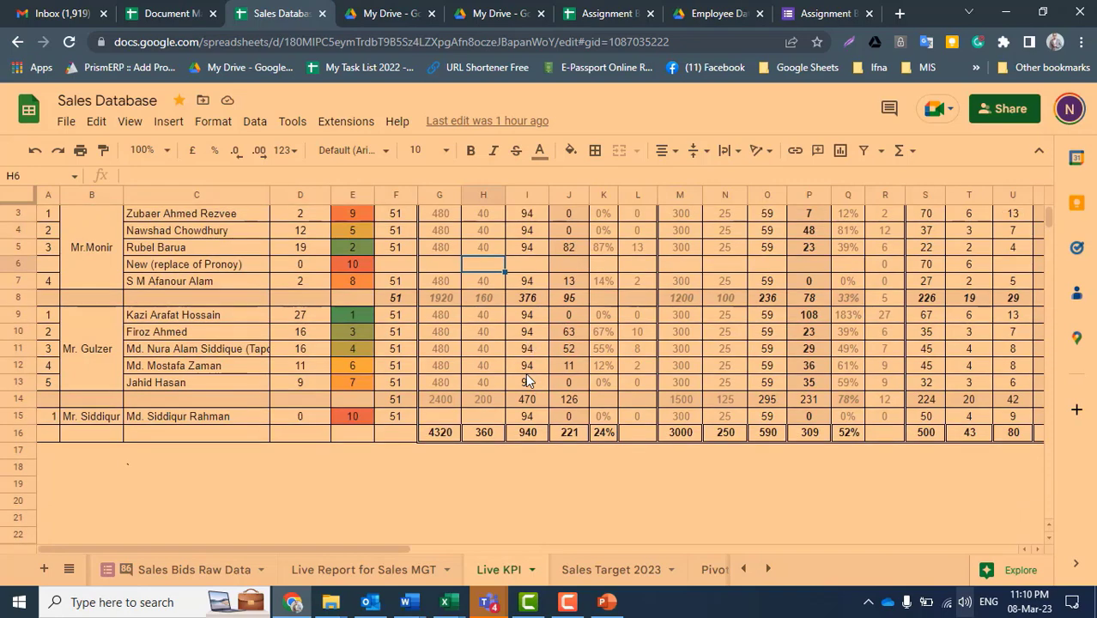
scroll(527, 381, "up", 1)
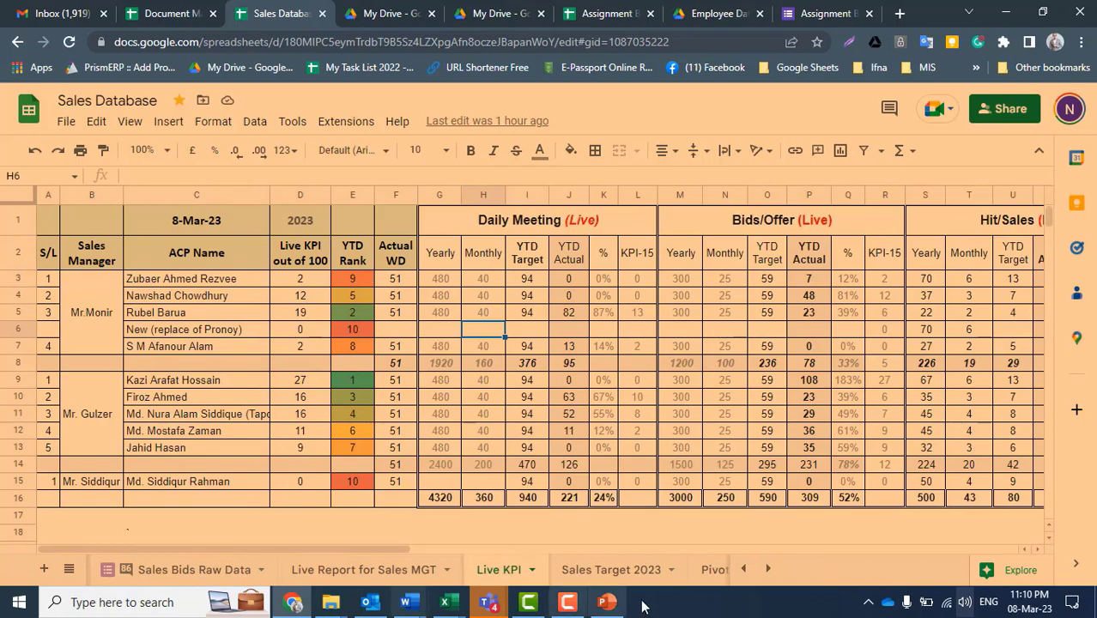
Switch to Document3 in Word and look over the employee details and the 2023 objectives table.
mouse_move(407, 601)
left_click(540, 536)
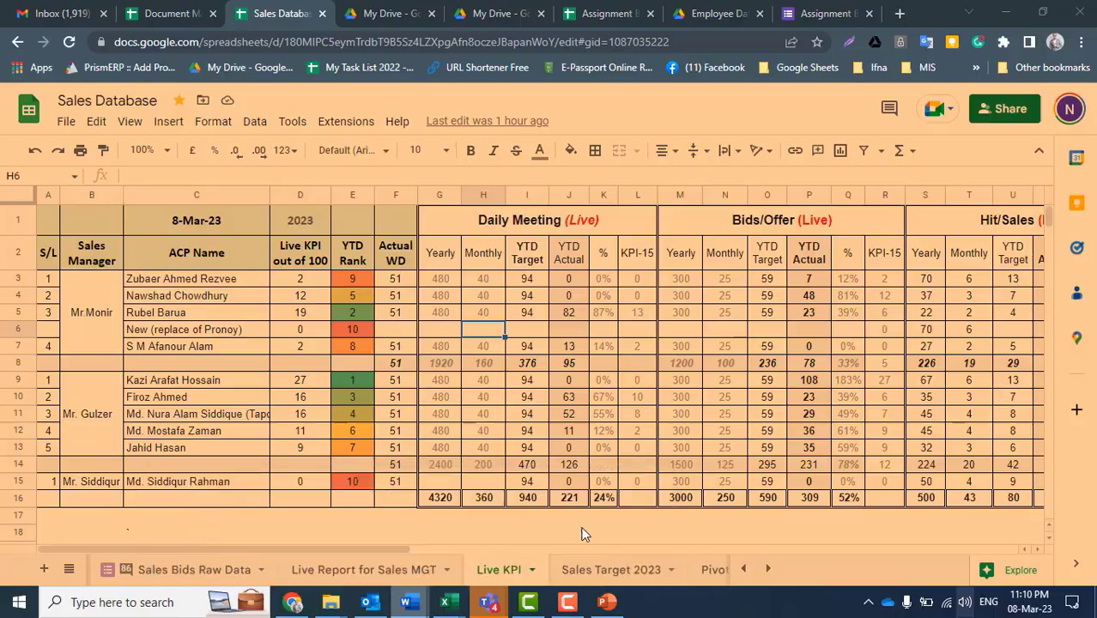
scroll(591, 345, "up", 6)
scroll(591, 345, "down", 15)
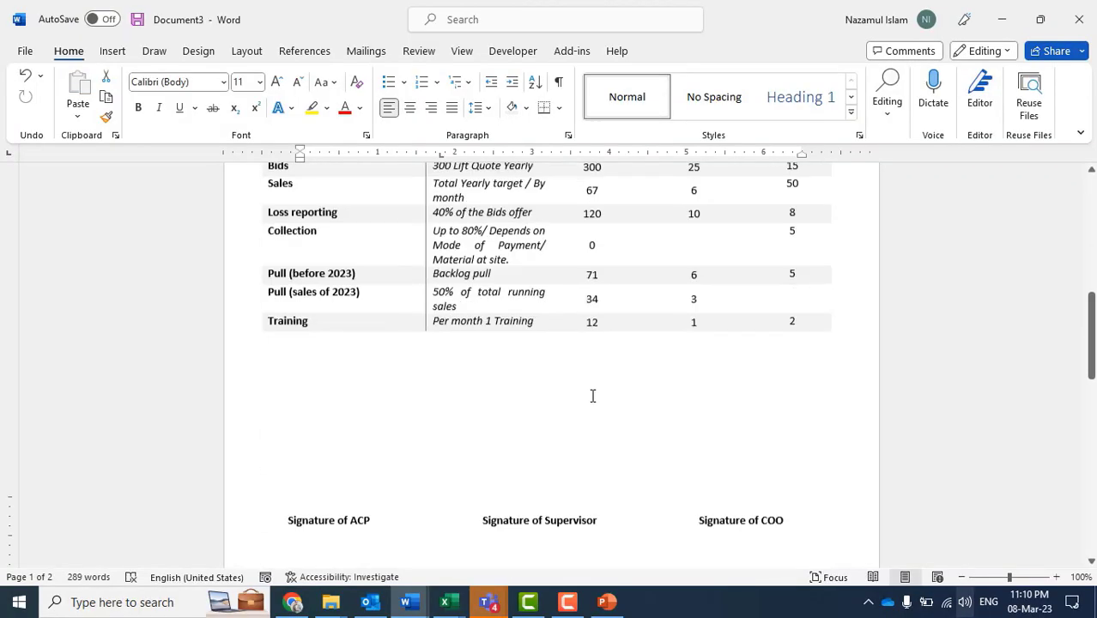
scroll(592, 395, "up", 10)
scroll(592, 397, "up", 1)
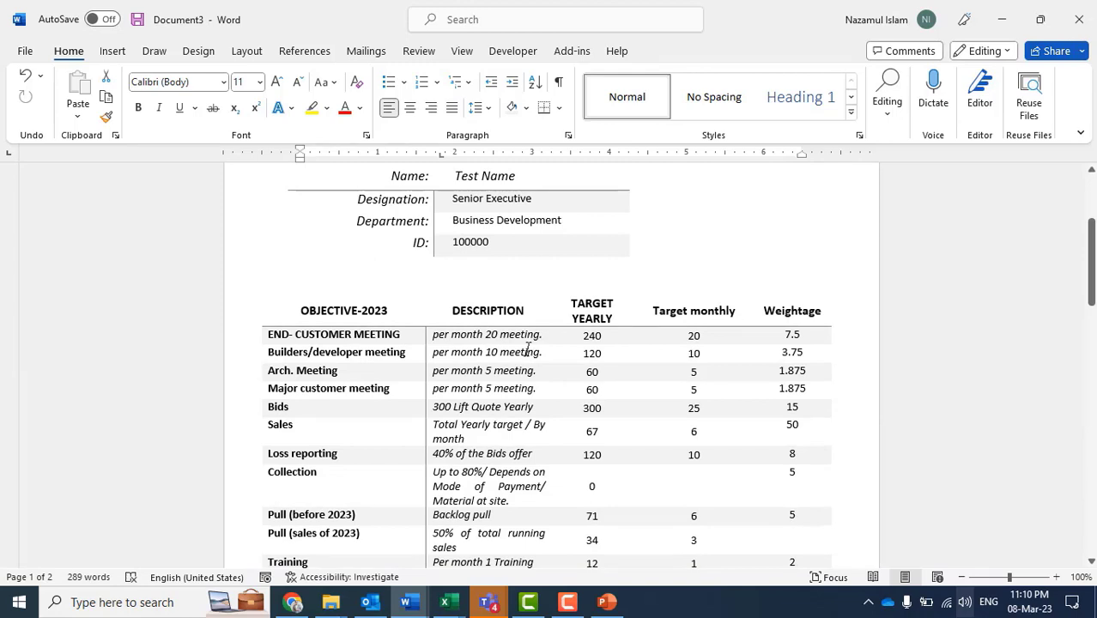
scroll(527, 347, "down", 1)
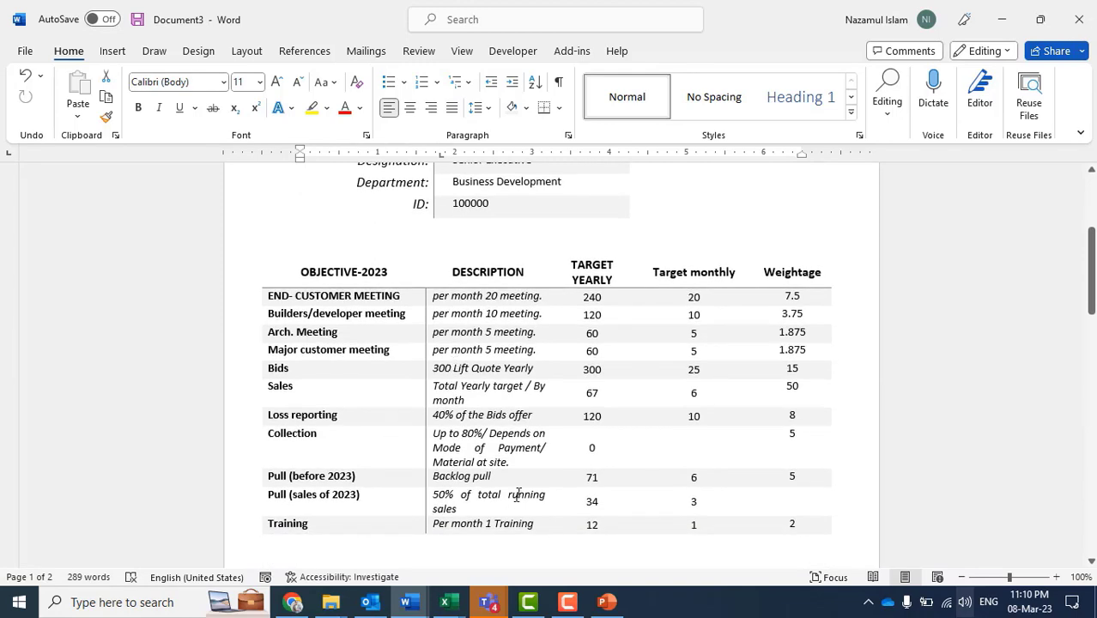
scroll(606, 415, "up", 1)
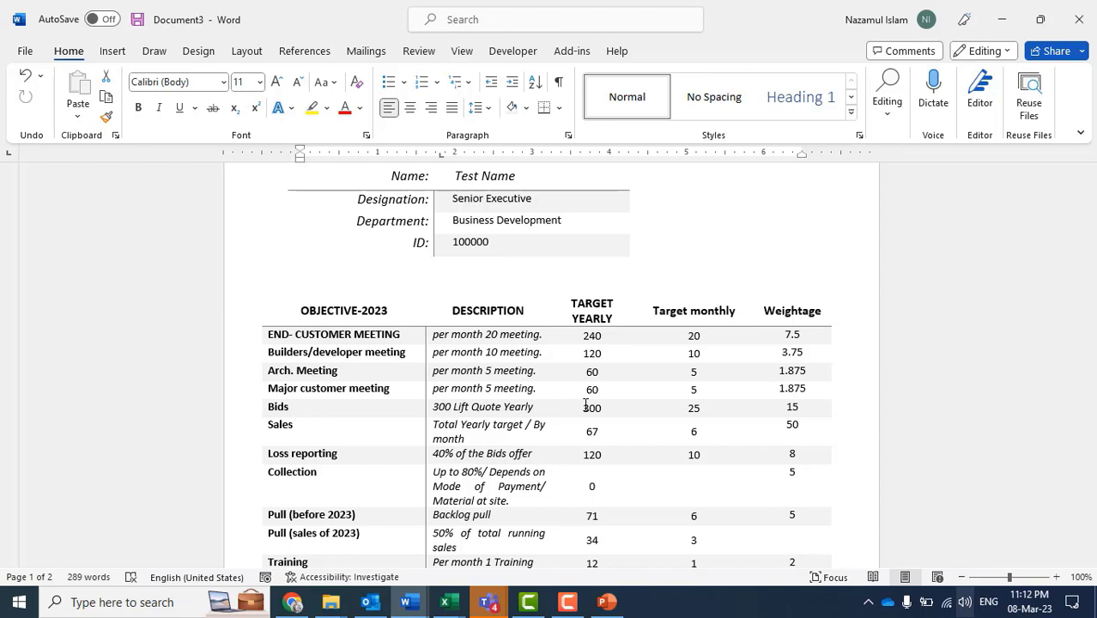
View the Monthly Import Trend of 2022 slide in the PowerPoint presentation and return to the Word document.
left_click(603, 603)
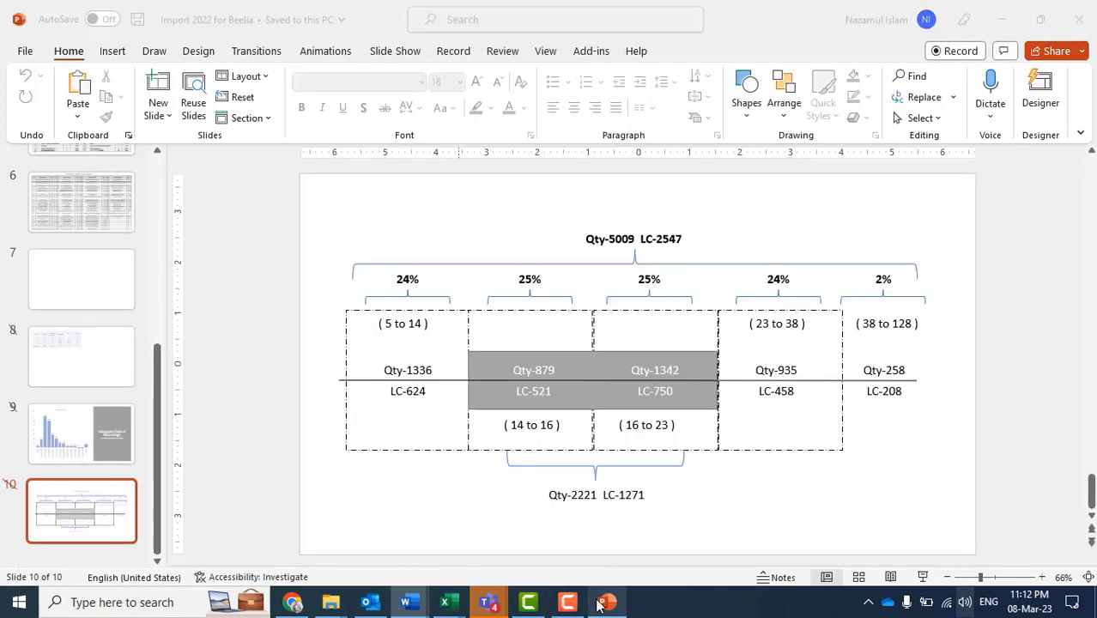
scroll(103, 343, "up", 10)
left_click(96, 204)
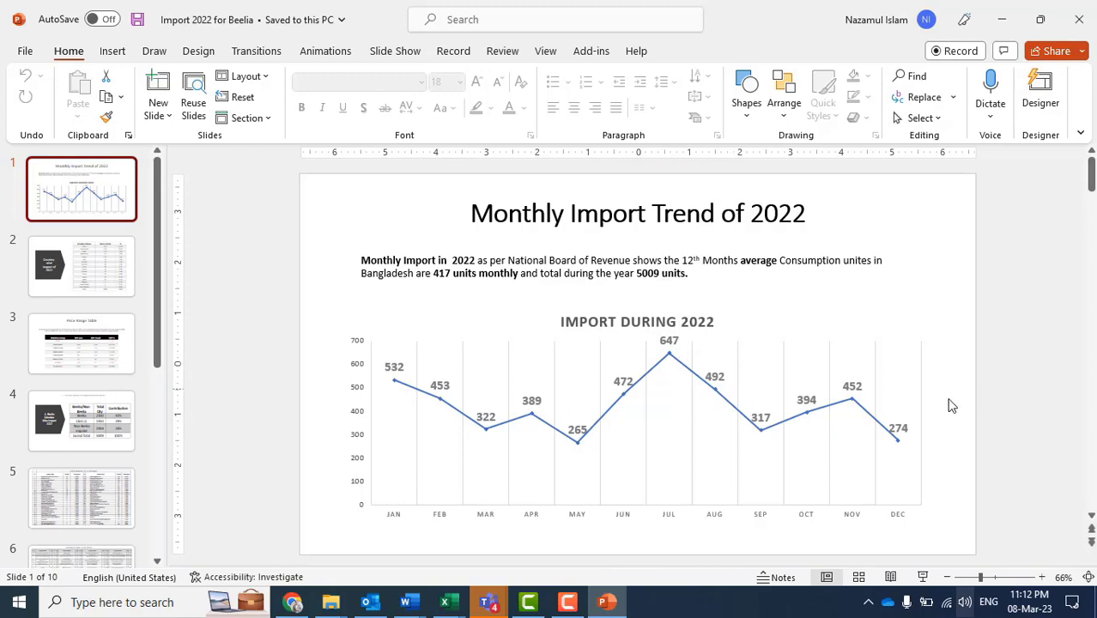
left_click(1002, 21)
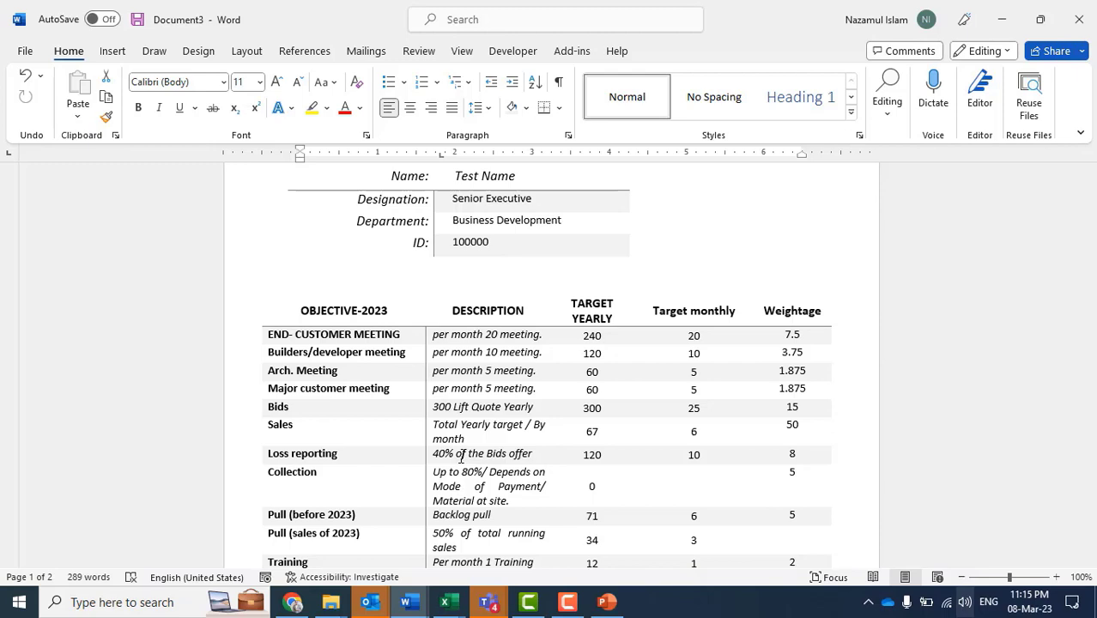
Examine the 2023 objectives table with its descriptions, yearly and monthly targets, and weightages.
scroll(515, 352, "down", 3)
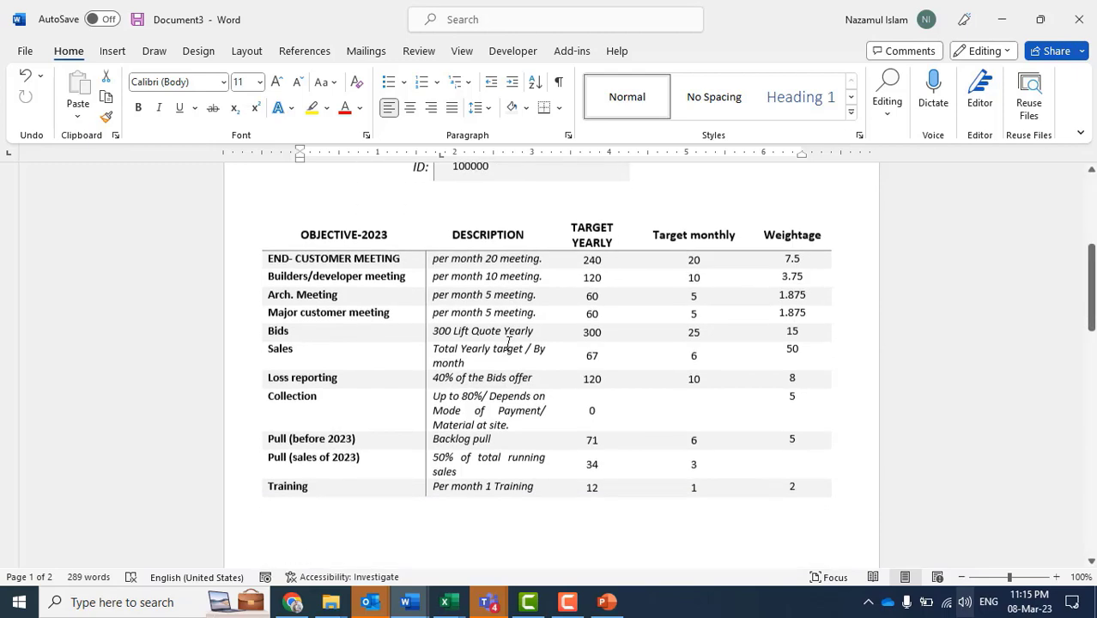
scroll(528, 343, "down", 3)
scroll(524, 414, "up", 7)
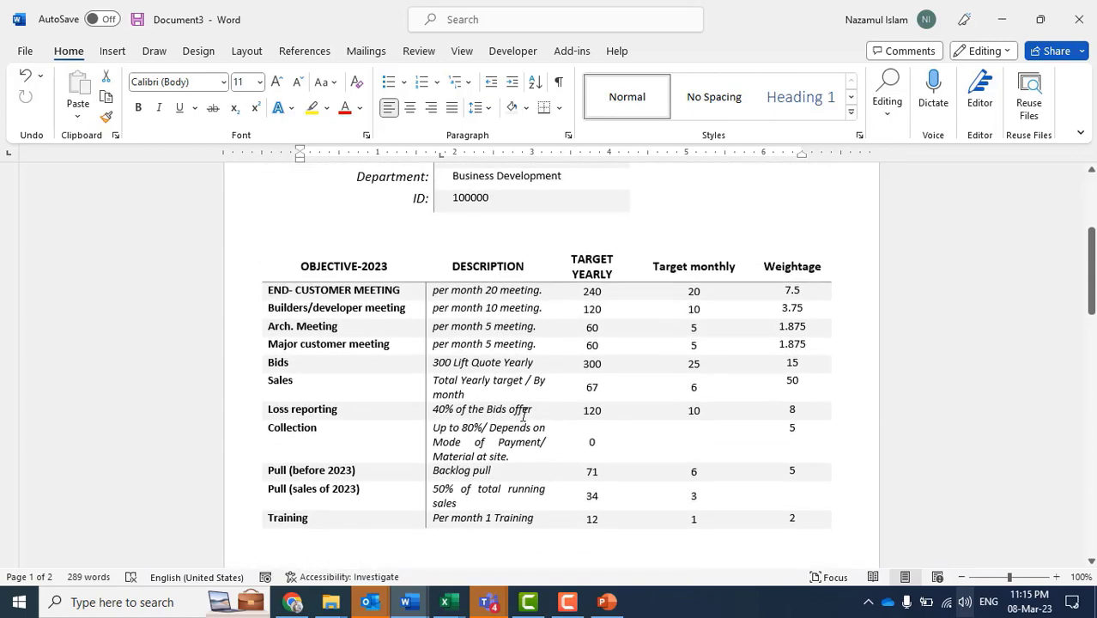
scroll(524, 414, "up", 2)
scroll(524, 416, "down", 4)
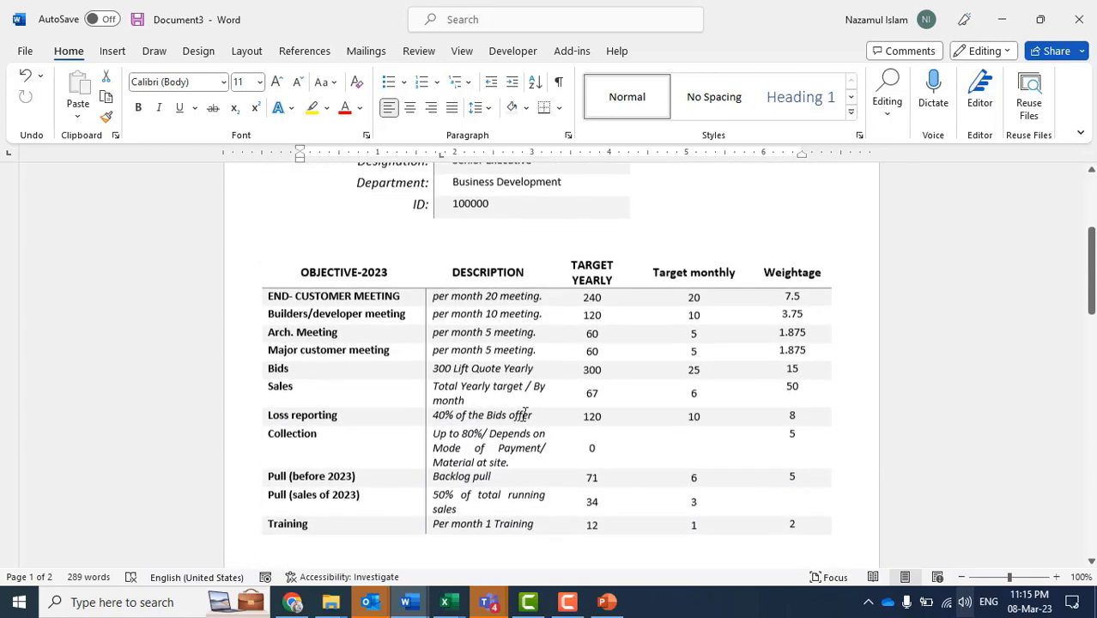
scroll(525, 416, "up", 2)
scroll(485, 221, "up", 1)
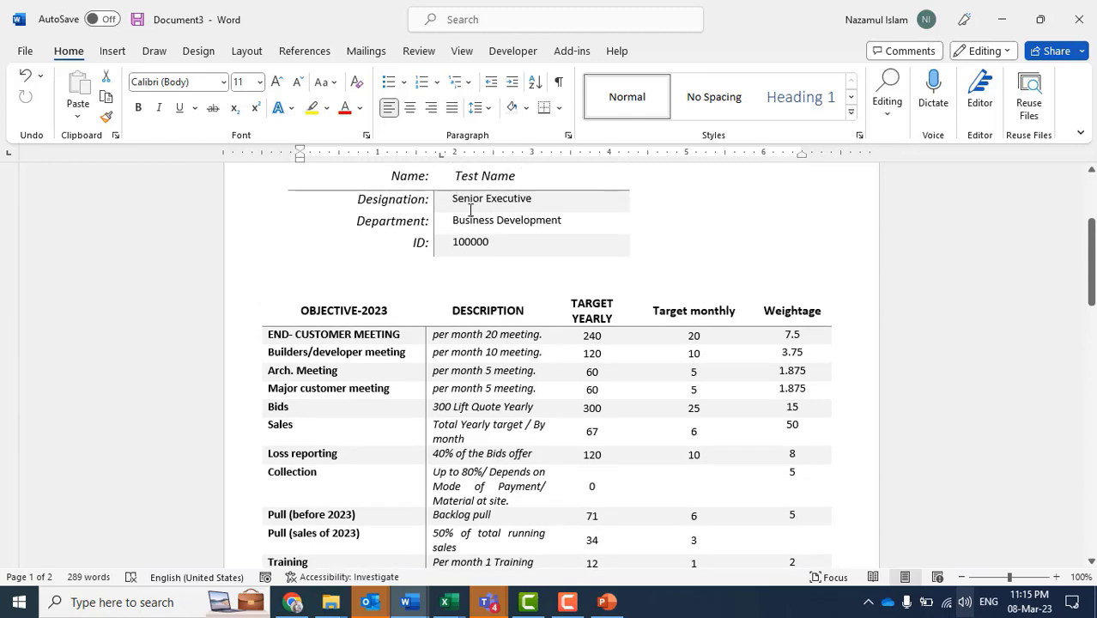
scroll(457, 267, "down", 2)
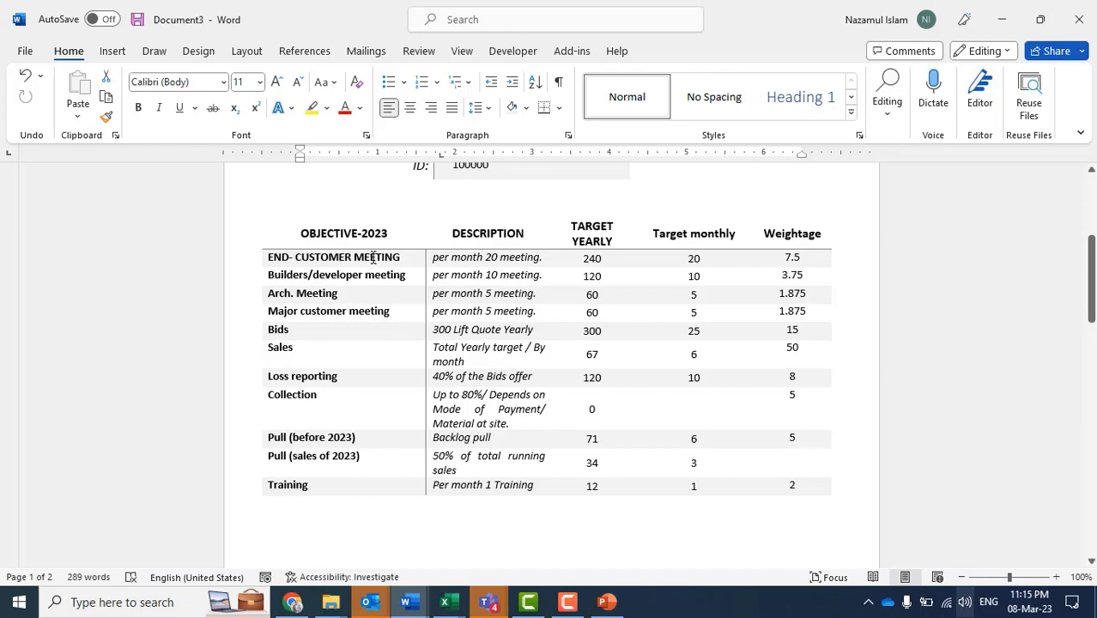
Highlight the list of objectives and the Weightage values in the 2023 objectives table.
left_click_drag(373, 265, 356, 483)
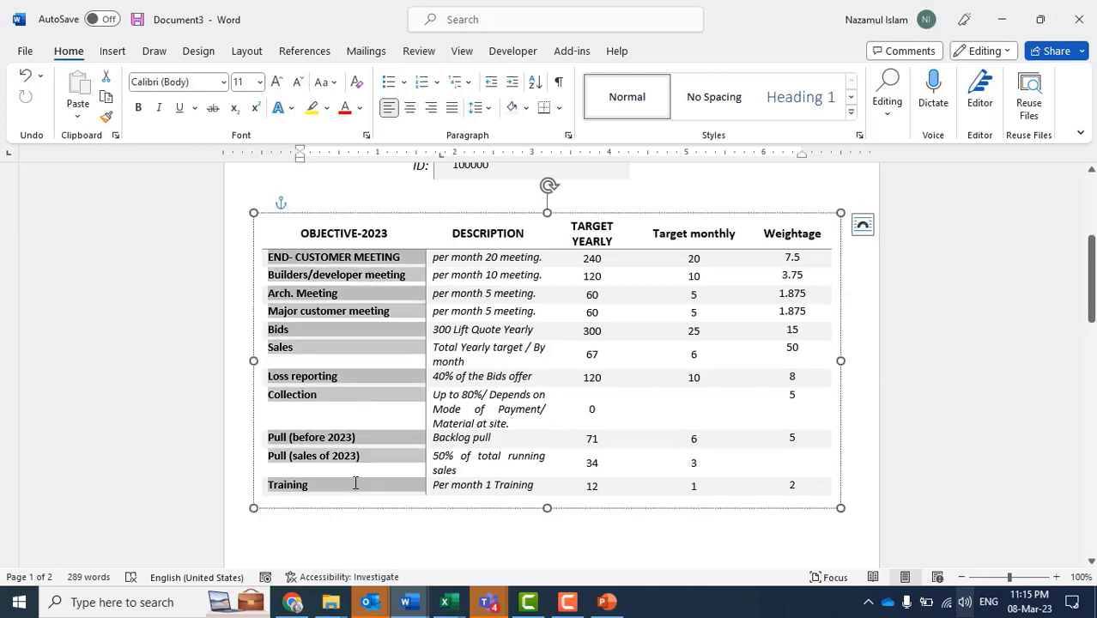
left_click_drag(340, 359, 359, 303)
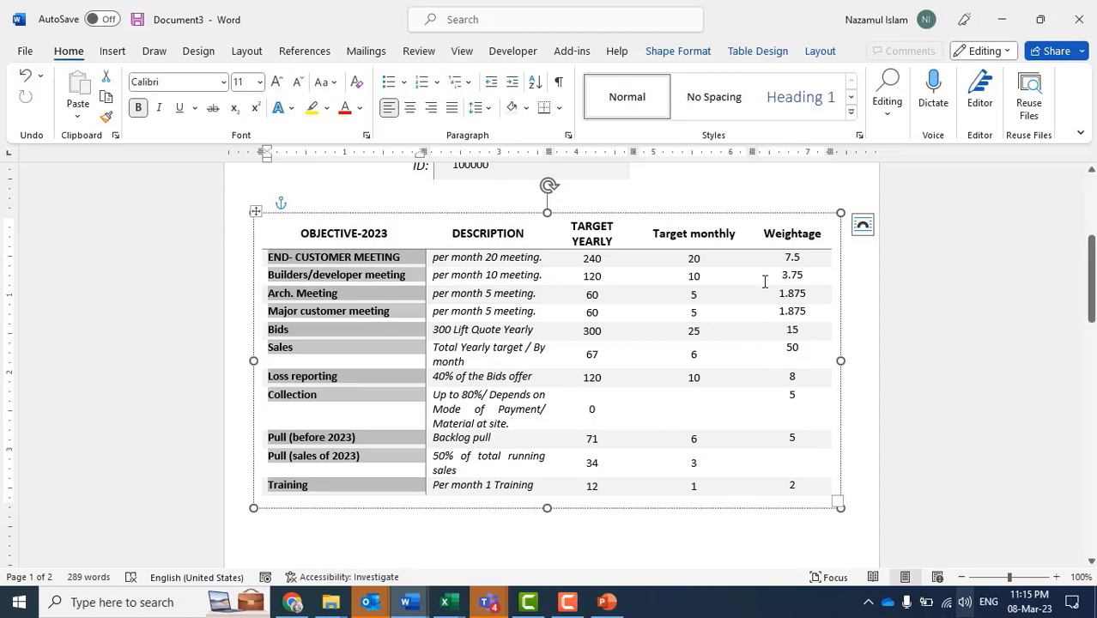
left_click_drag(787, 363, 791, 488)
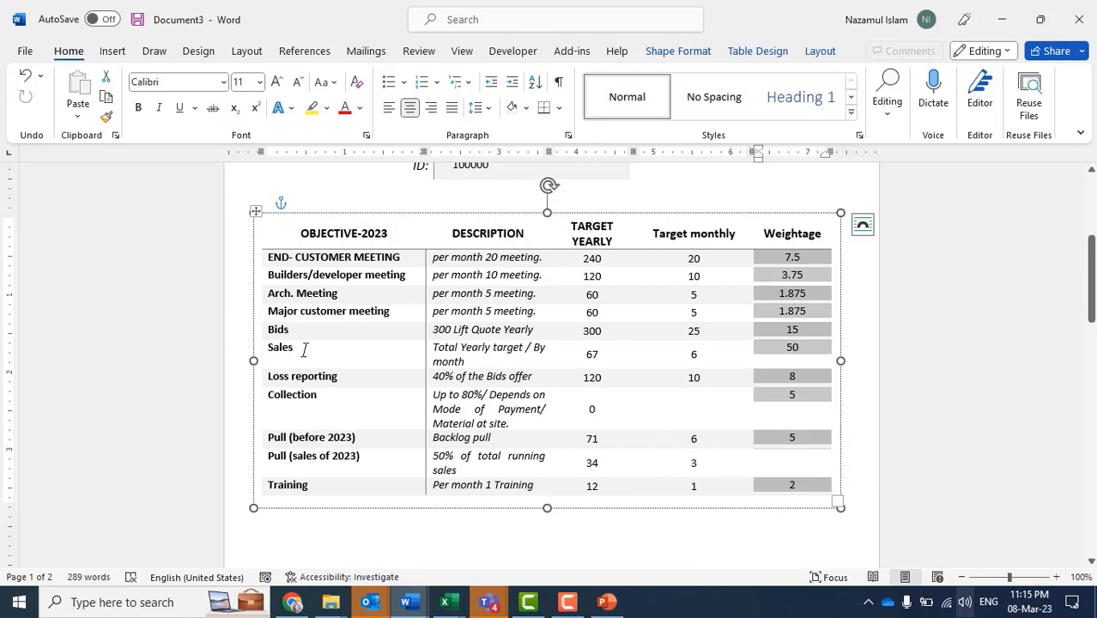
Highlight the Sales objective's yearly target, monthly target and weightage one after another.
double_click(589, 354)
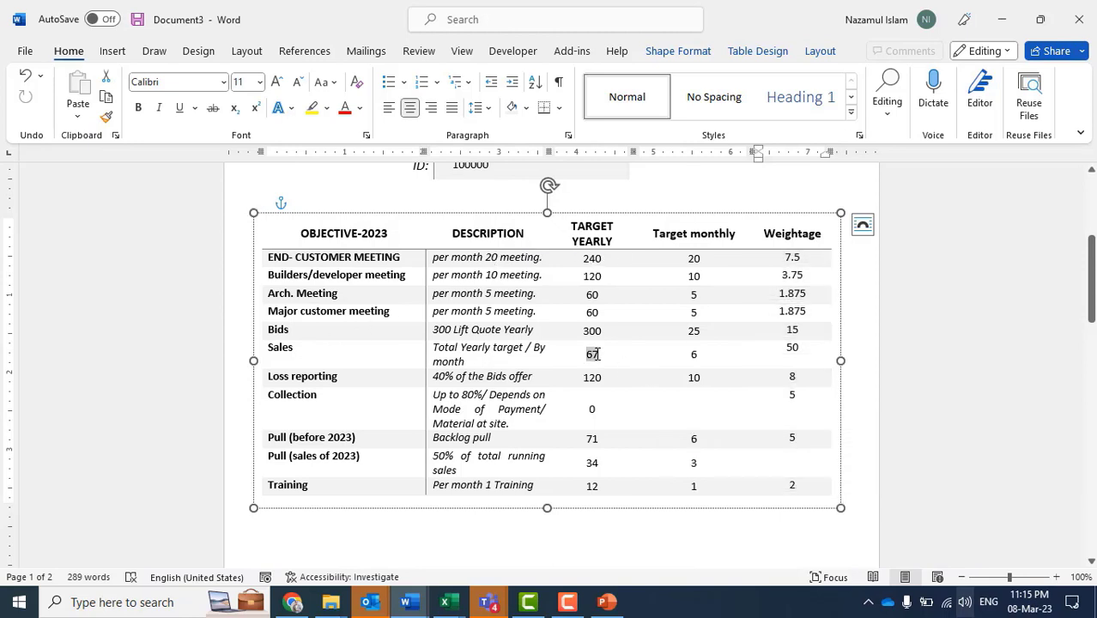
double_click(692, 355)
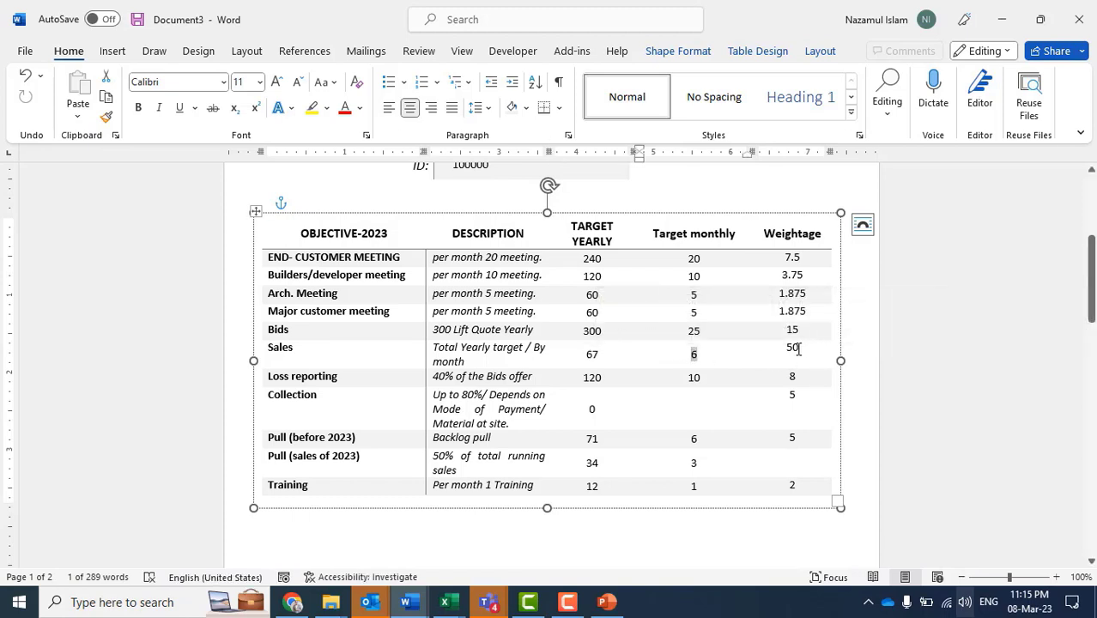
double_click(793, 347)
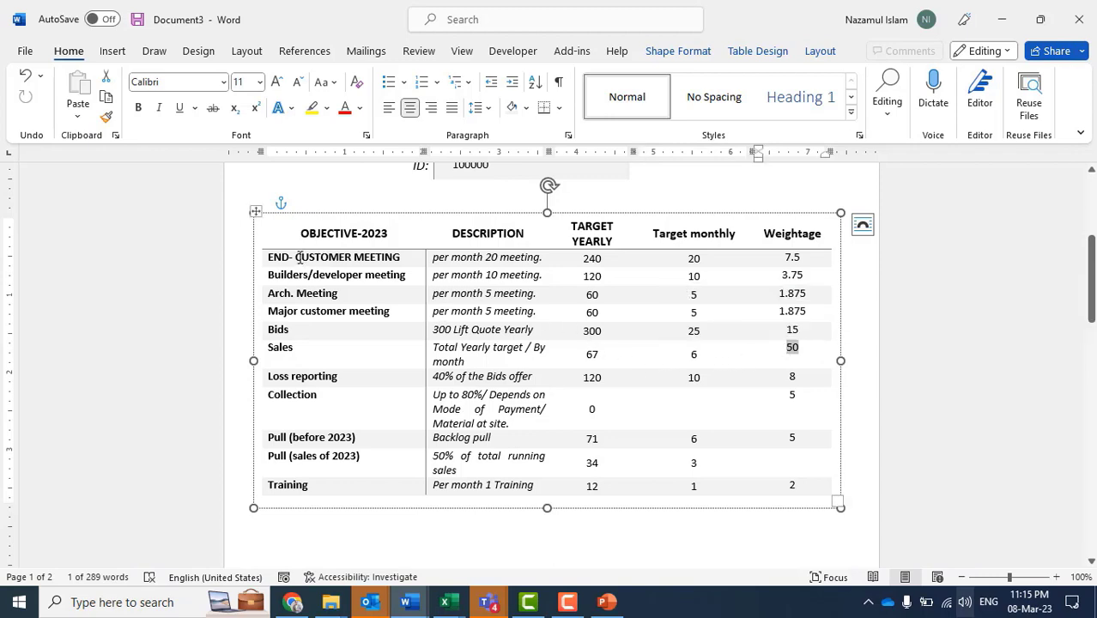
Highlight the four meeting objectives and look over the signature lines and the Nov 2022 team achievement table below.
left_click_drag(303, 257, 294, 327)
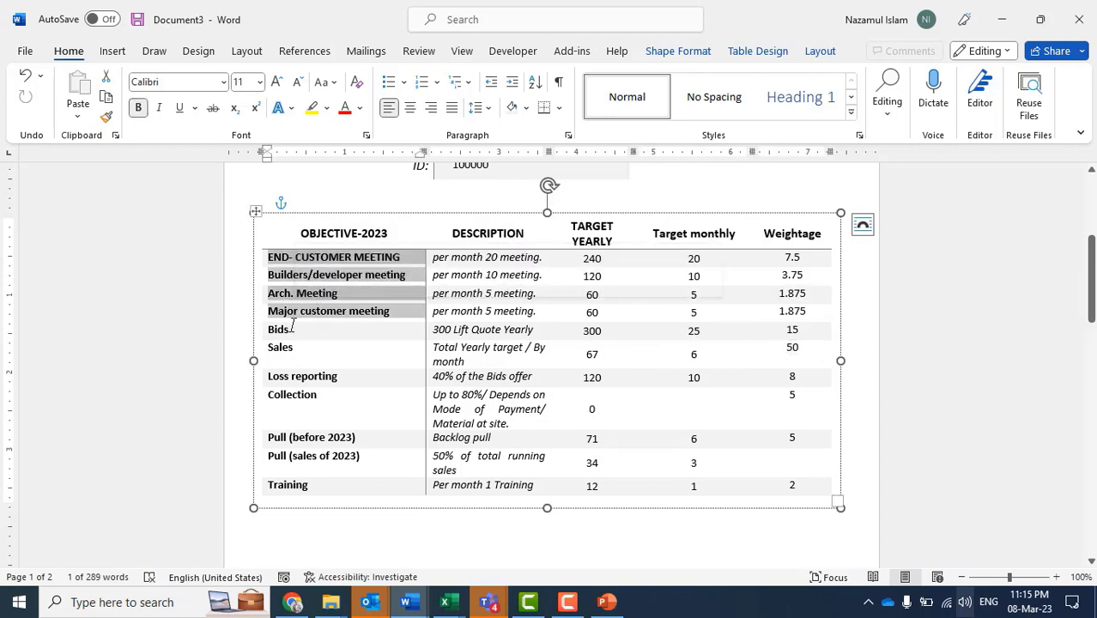
left_click(295, 329)
scroll(300, 361, "down", 2)
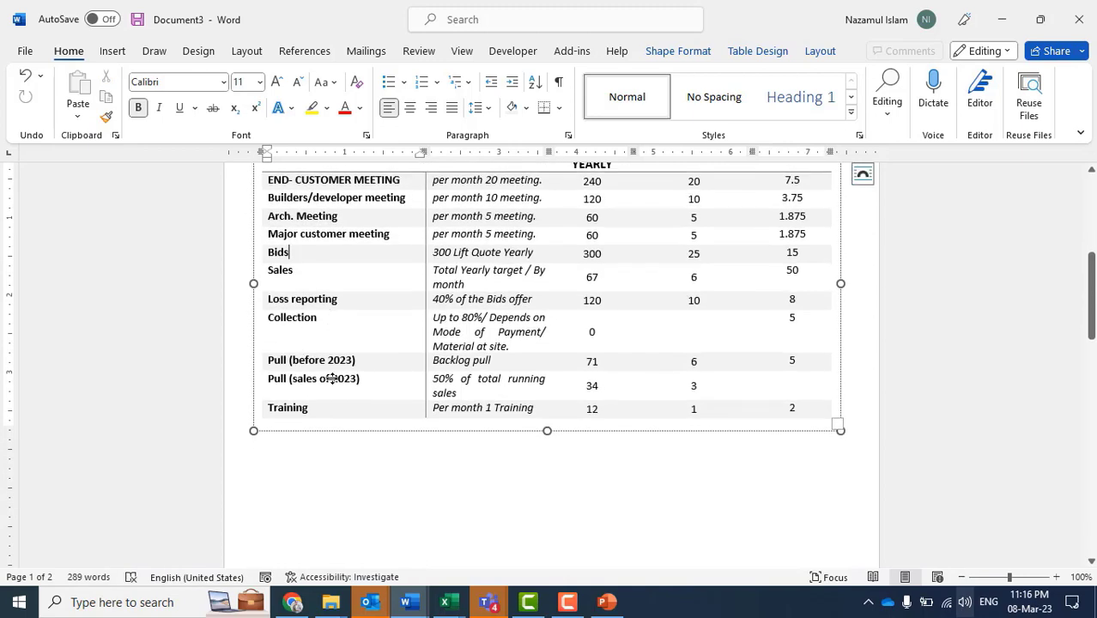
scroll(559, 534, "up", 2)
scroll(607, 431, "down", 4)
scroll(608, 431, "down", 3)
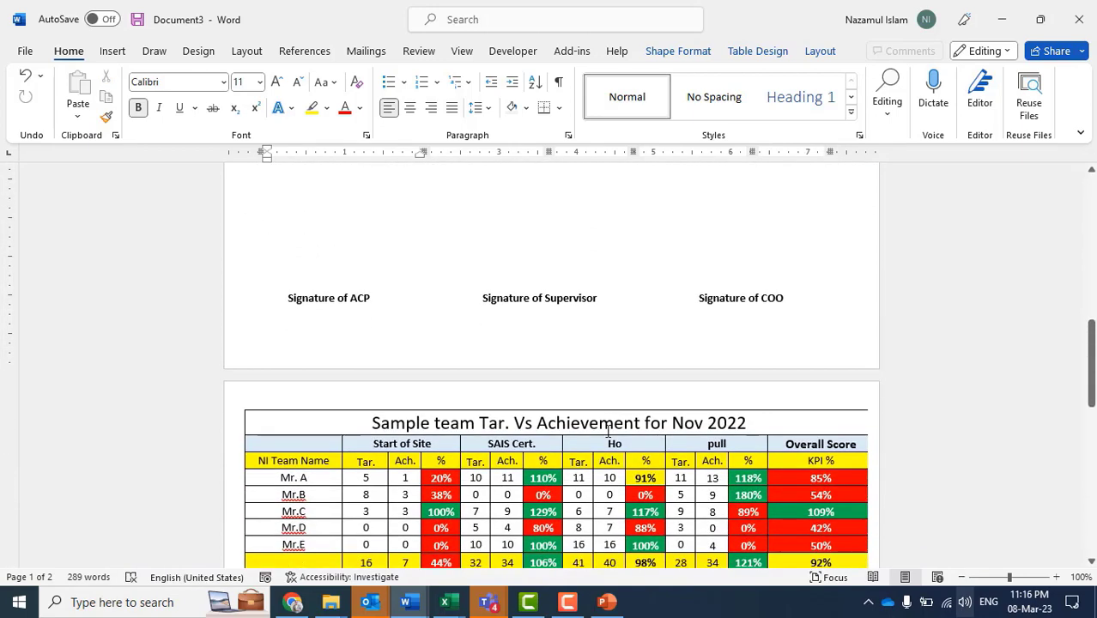
scroll(608, 431, "up", 3)
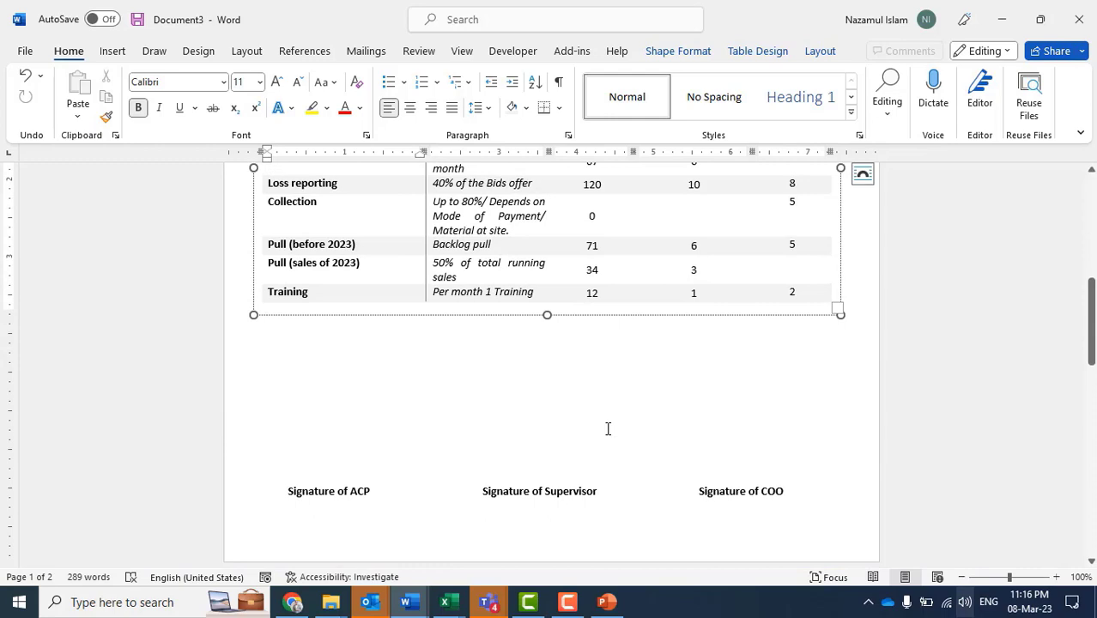
scroll(607, 428, "down", 1)
scroll(513, 471, "up", 1)
scroll(799, 451, "up", 1)
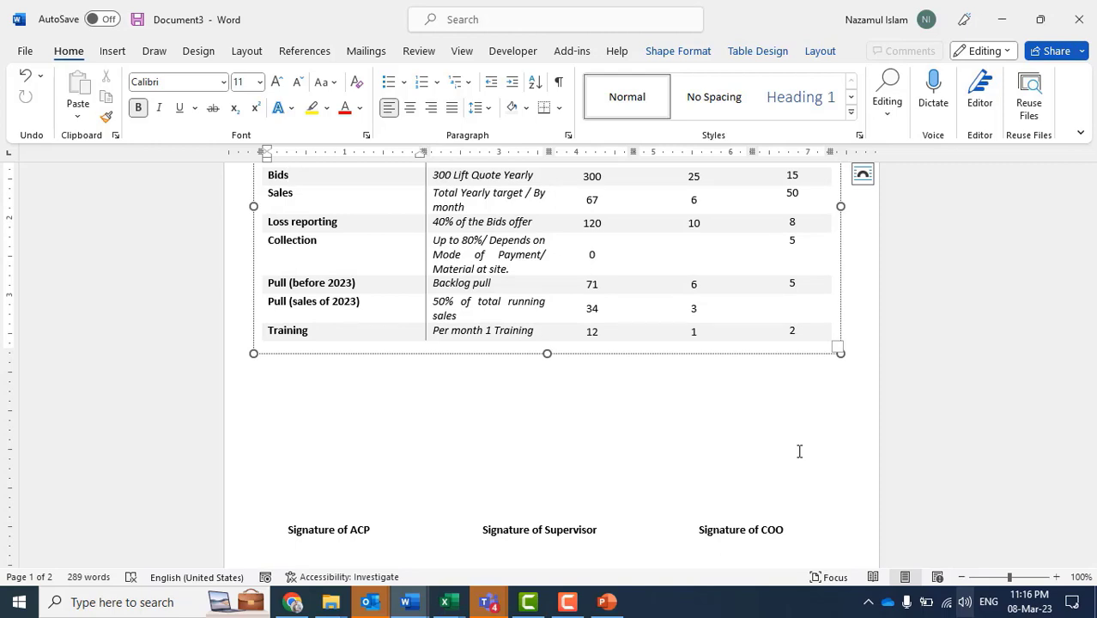
Select all the objective rows of the 2023 table and check the signature lines beneath it.
scroll(475, 290, "up", 3)
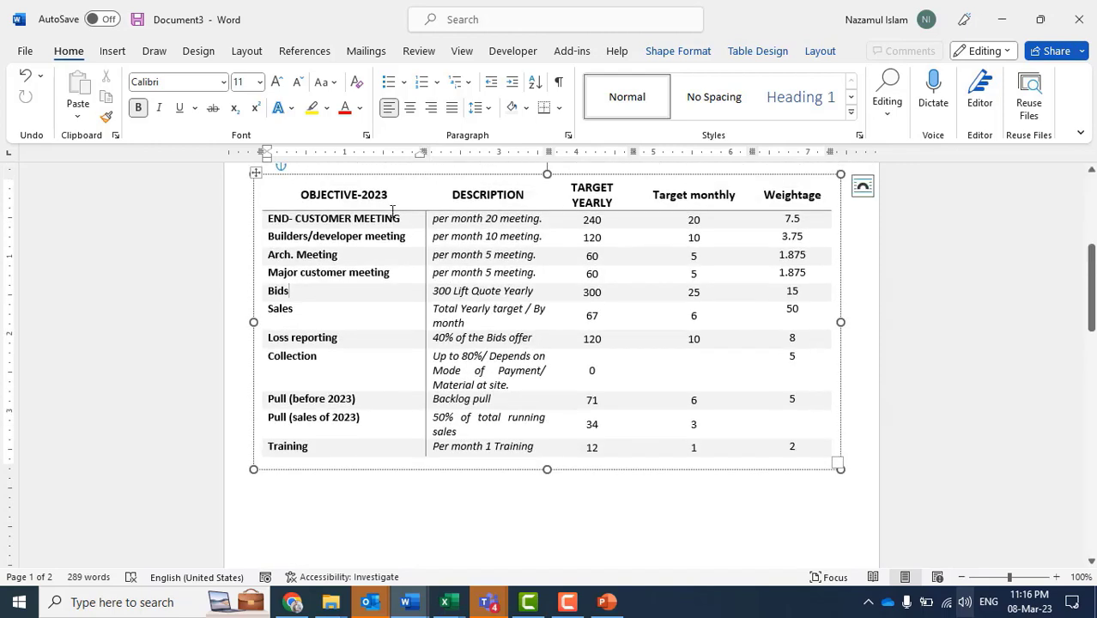
left_click_drag(391, 217, 373, 464)
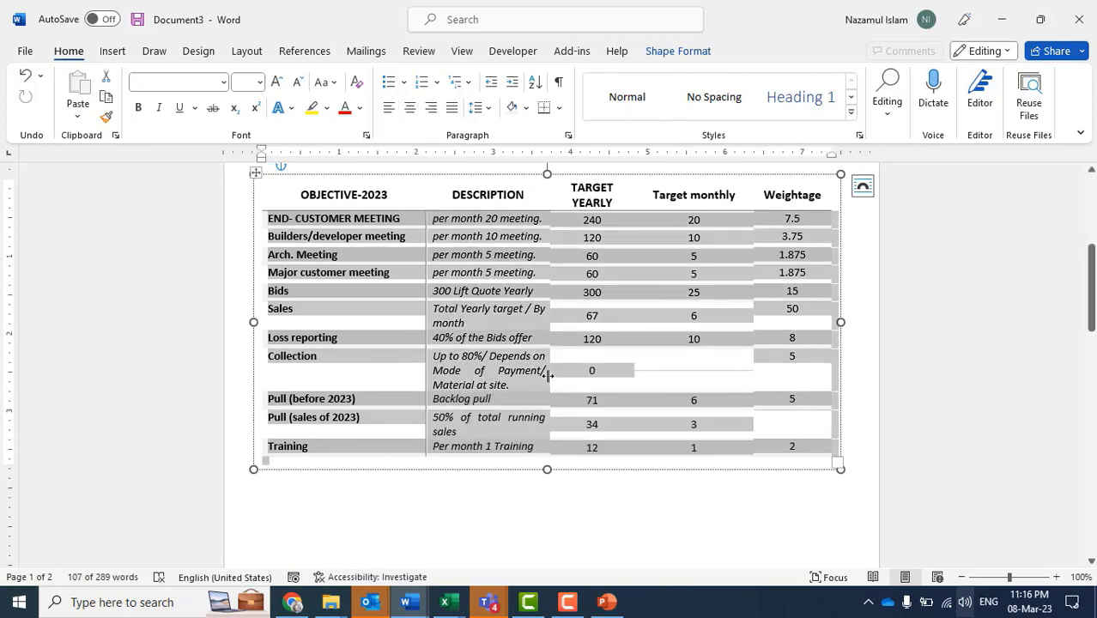
scroll(550, 369, "down", 3)
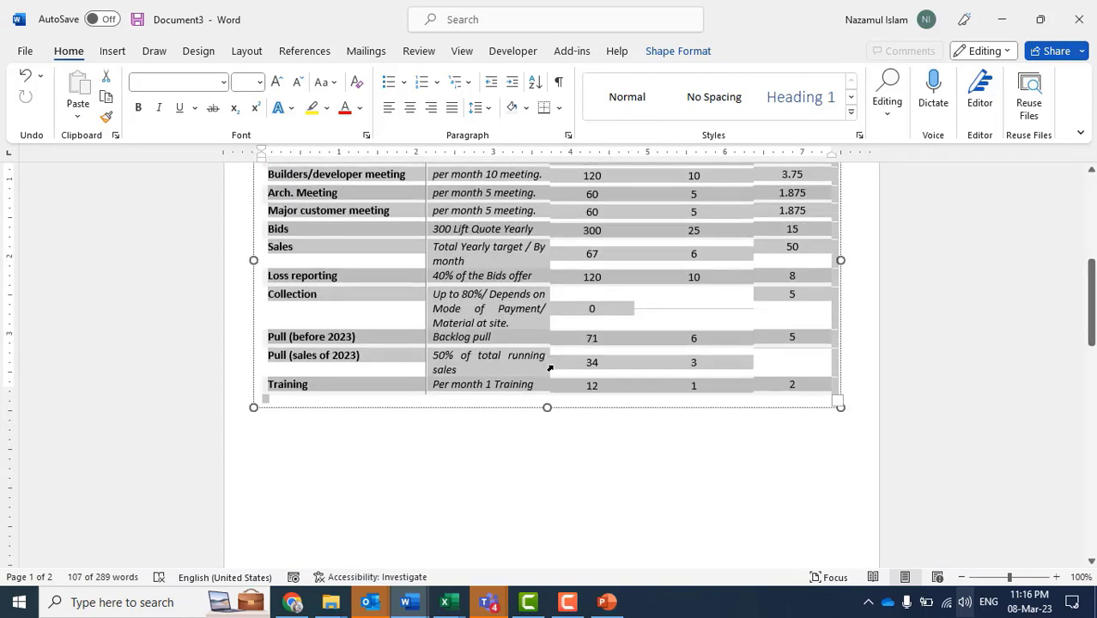
scroll(553, 366, "down", 2)
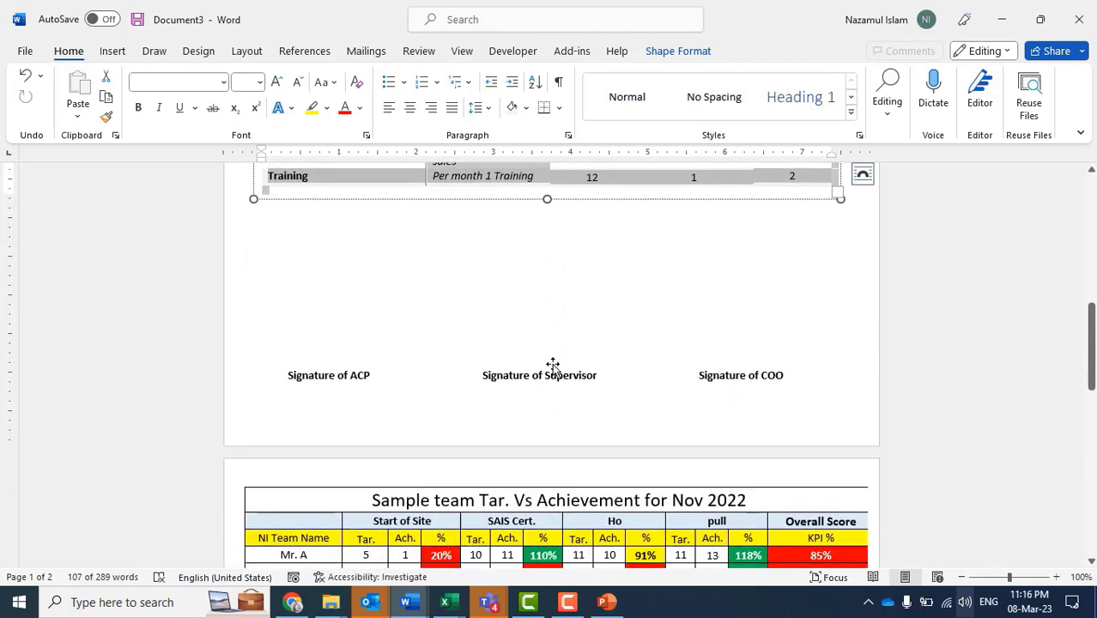
scroll(554, 364, "up", 2)
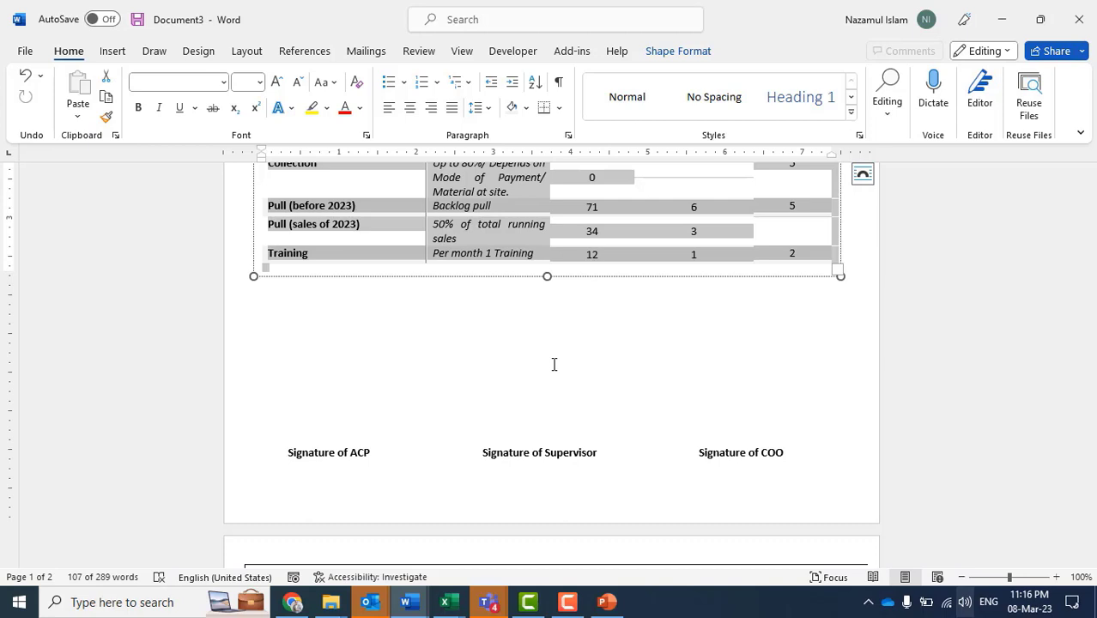
Review the 2023 objectives table, highlight it whole from the header row to the Training row, and clear the selection.
scroll(429, 343, "up", 2)
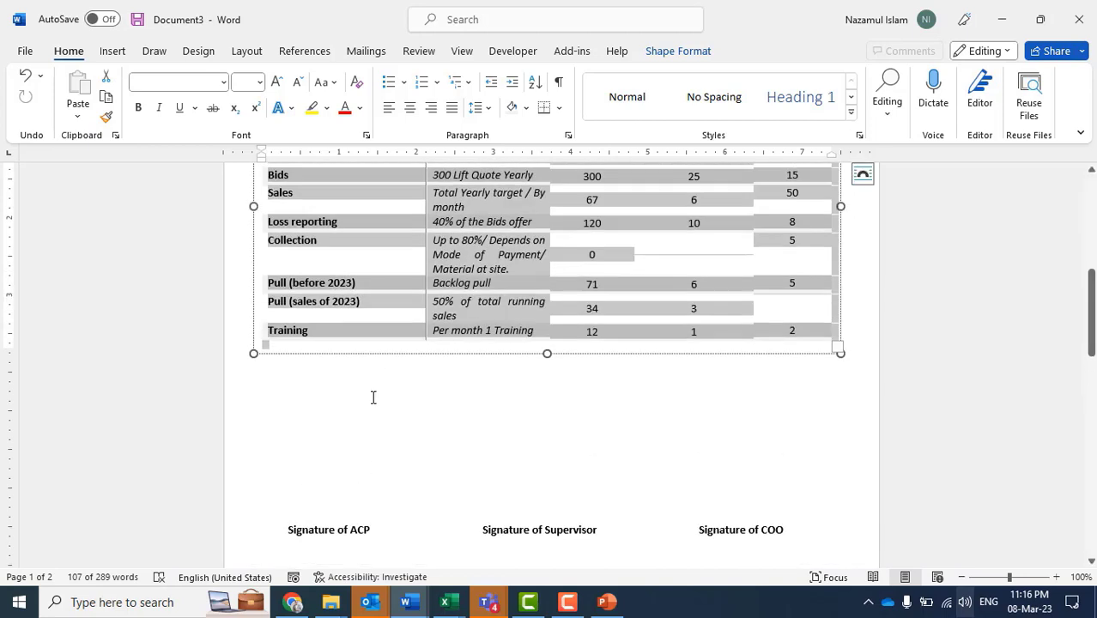
left_click(373, 397)
scroll(373, 397, "up", 2)
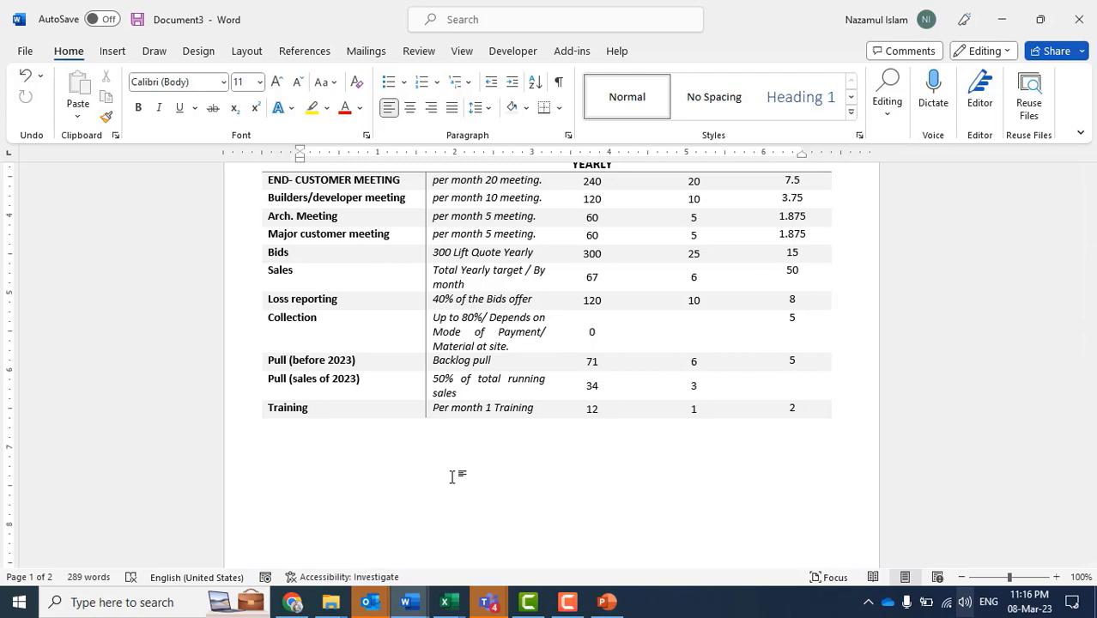
scroll(452, 477, "up", 2)
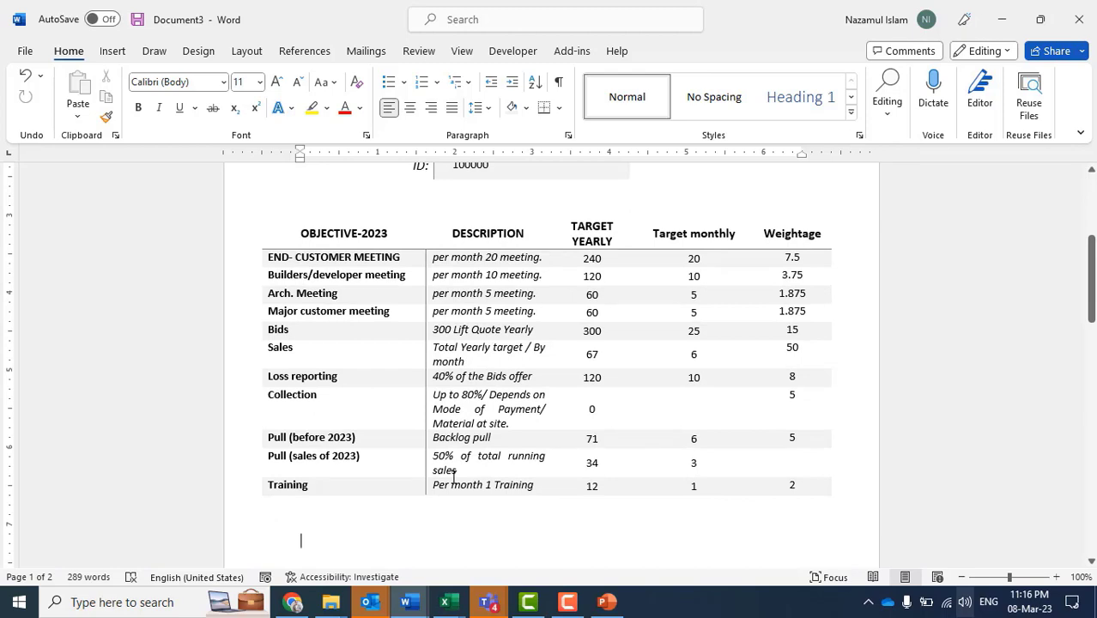
scroll(453, 476, "down", 2)
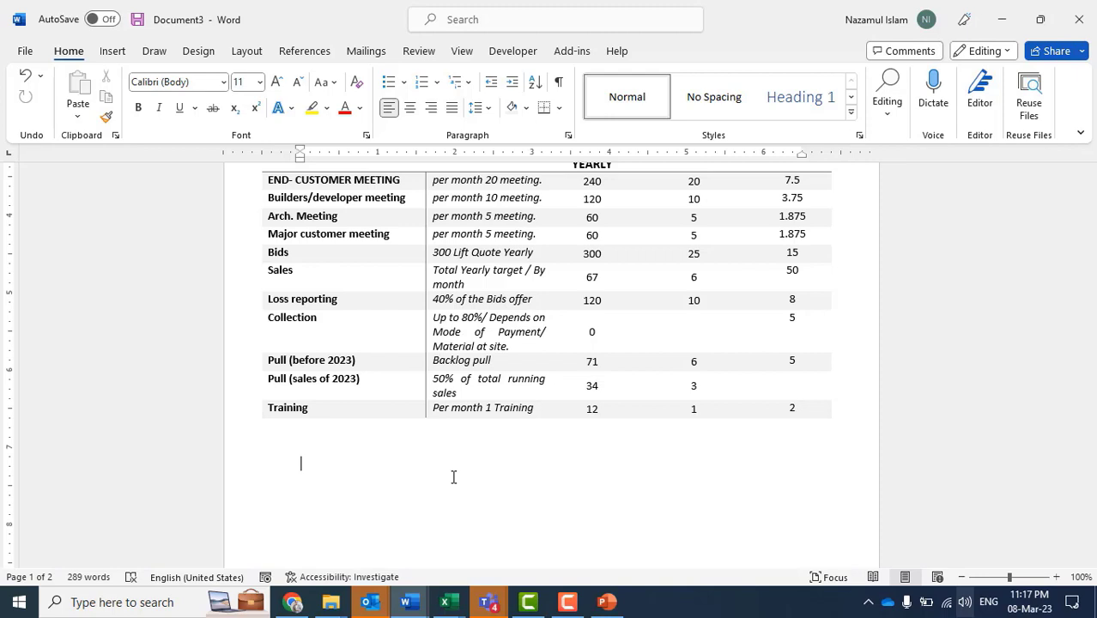
scroll(429, 498, "up", 2)
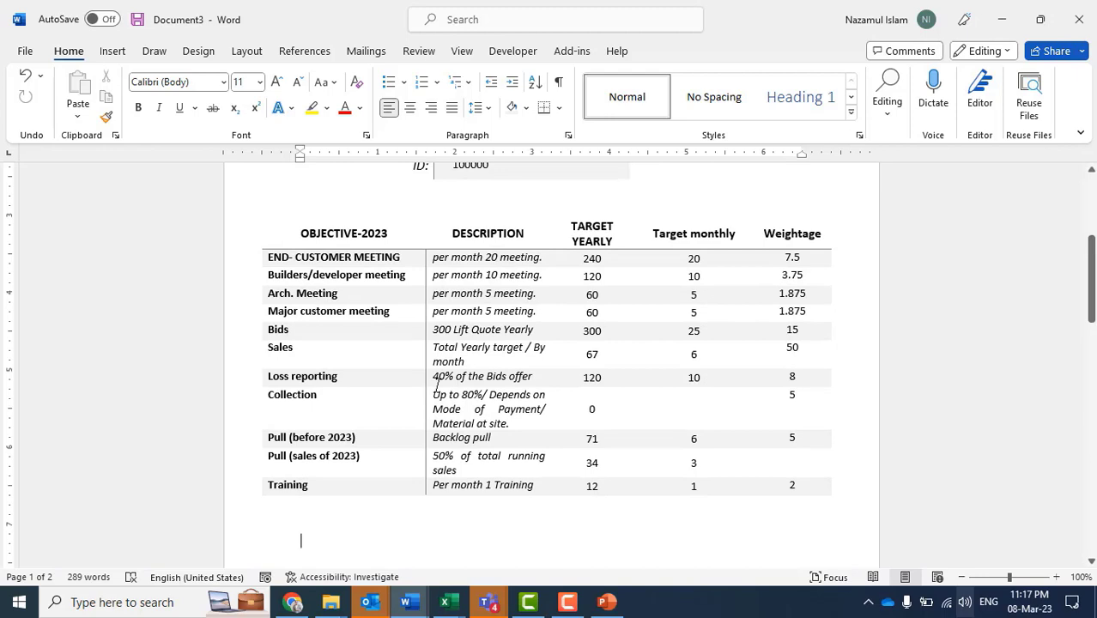
scroll(446, 402, "down", 1)
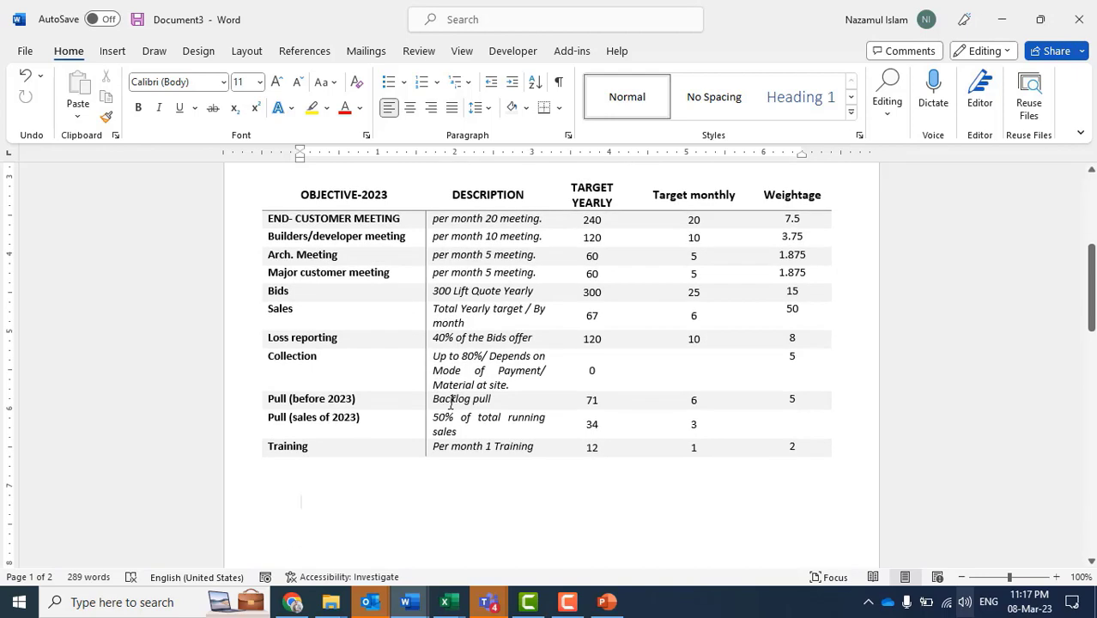
left_click(300, 195)
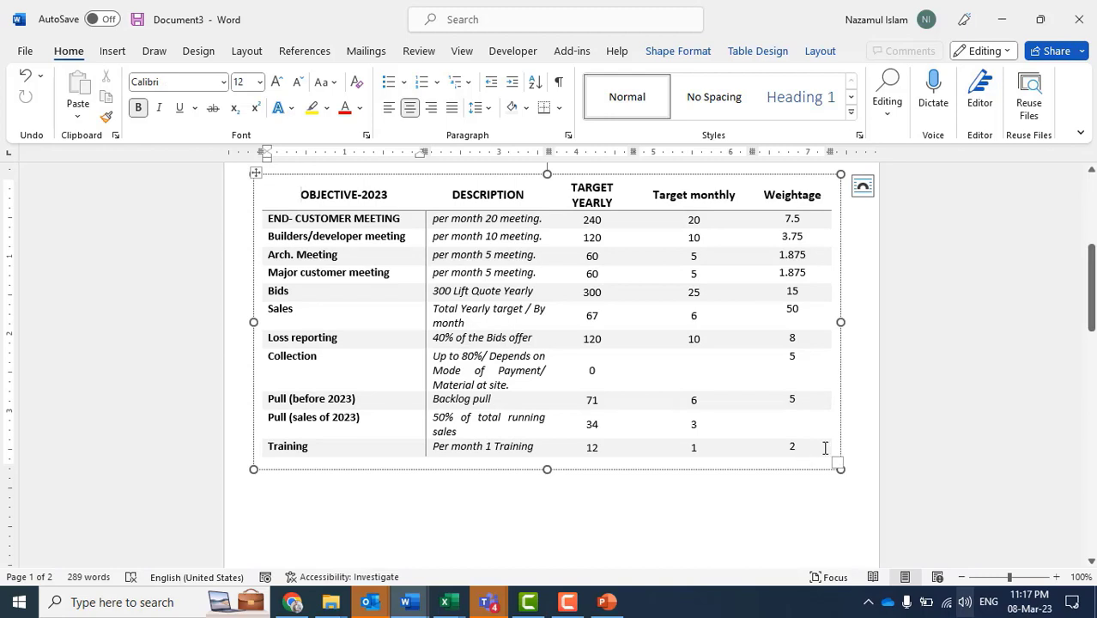
left_click_drag(814, 447, 359, 194)
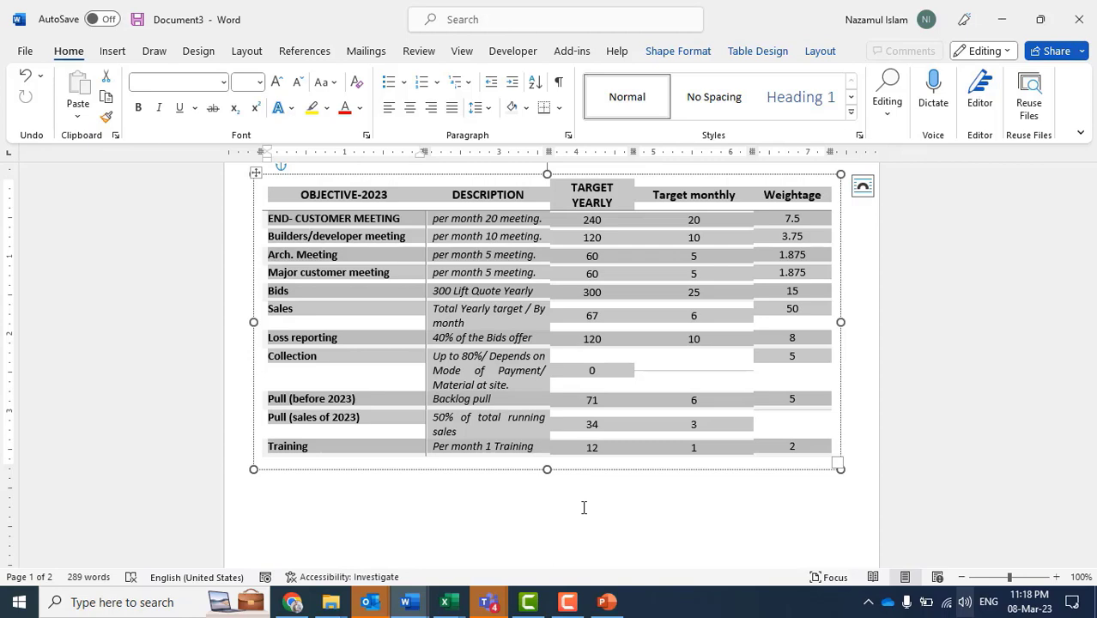
left_click(606, 512)
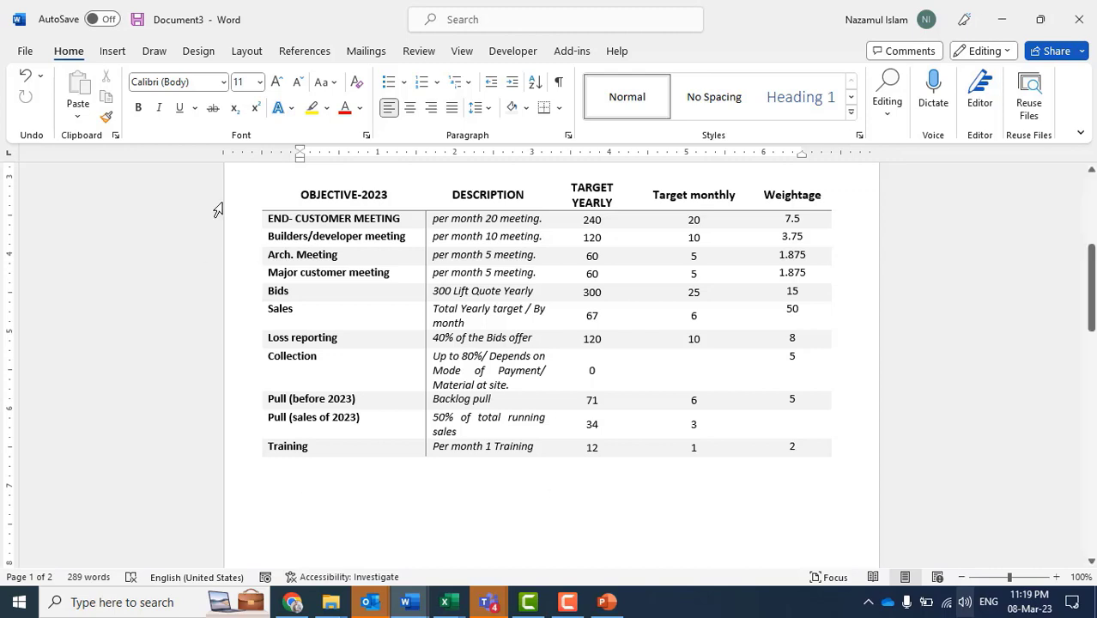
Highlight the objective names from END- CUSTOMER MEETING to Training and point out individual objectives down to Pull (before 2023).
left_click_drag(291, 221, 279, 449)
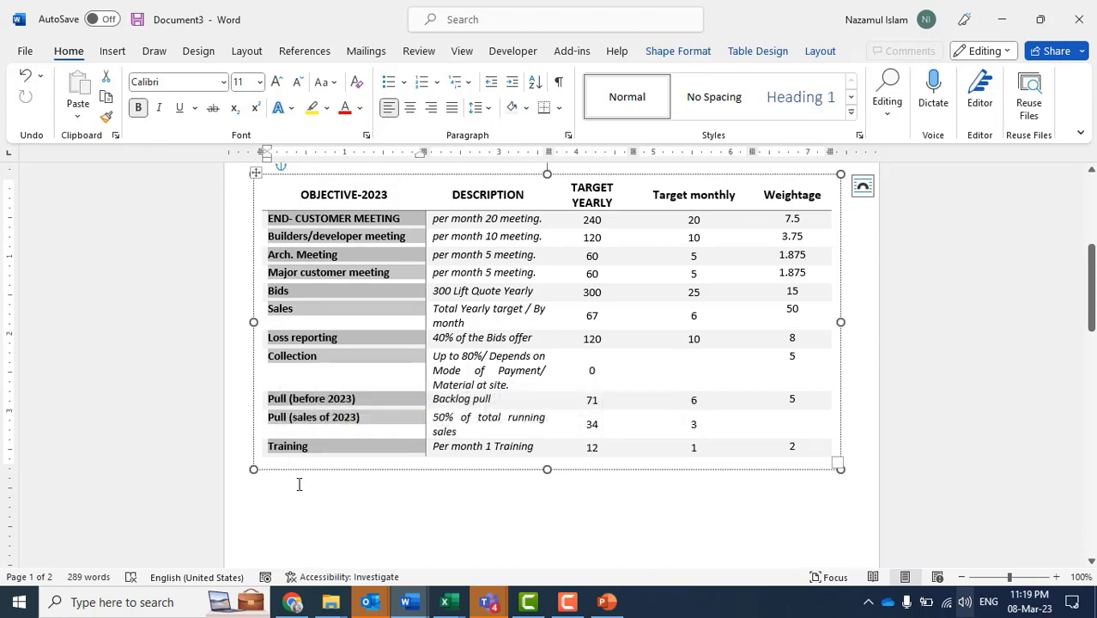
left_click(299, 484)
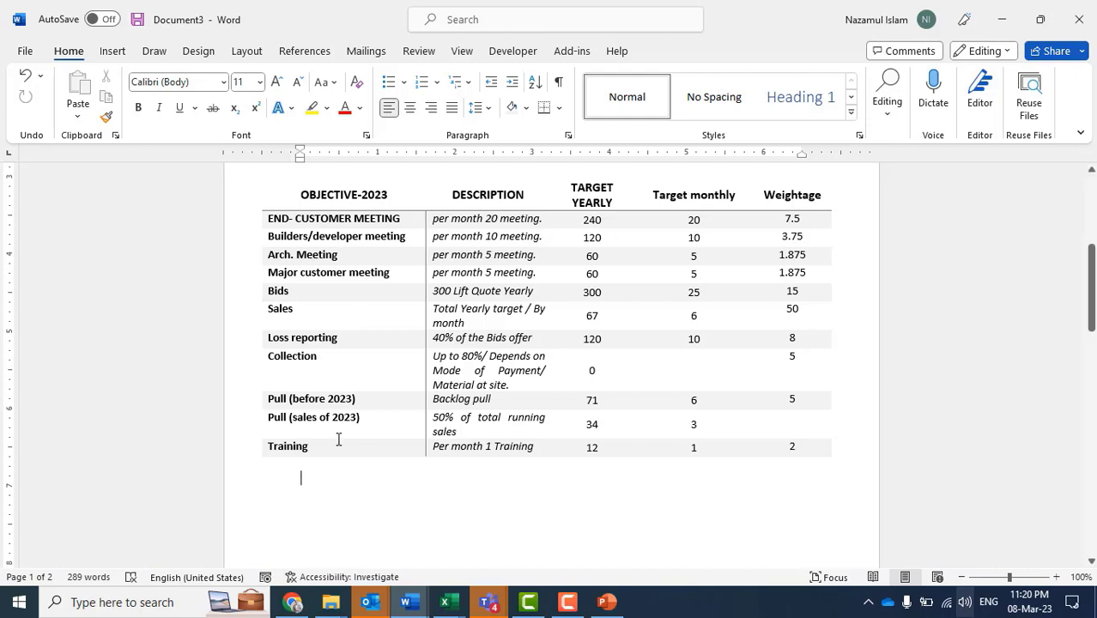
left_click_drag(332, 449, 303, 222)
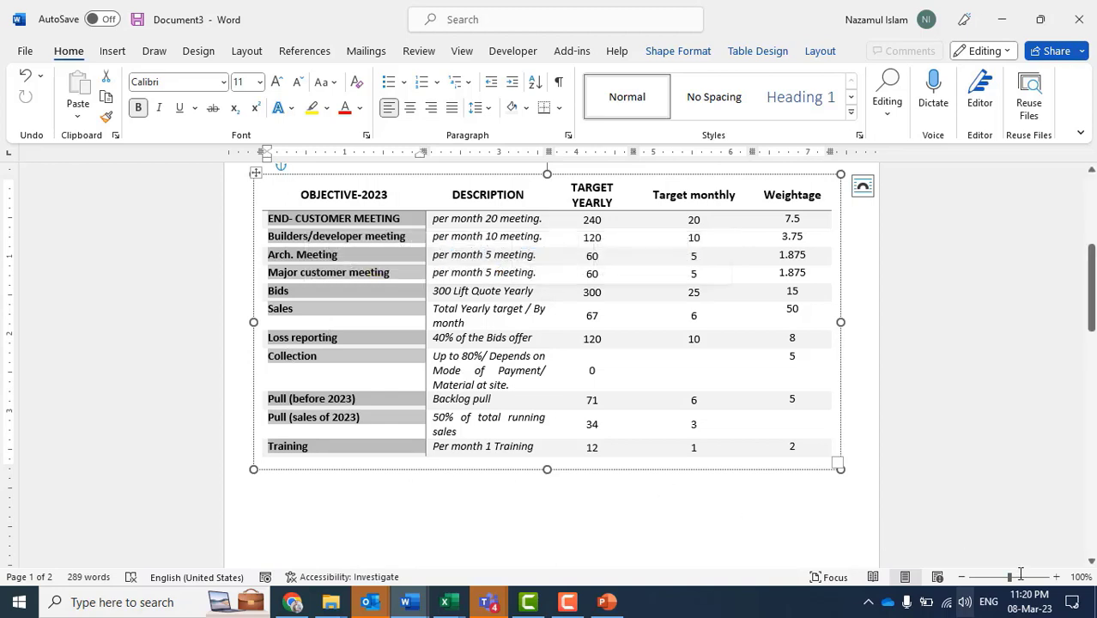
left_click(419, 489)
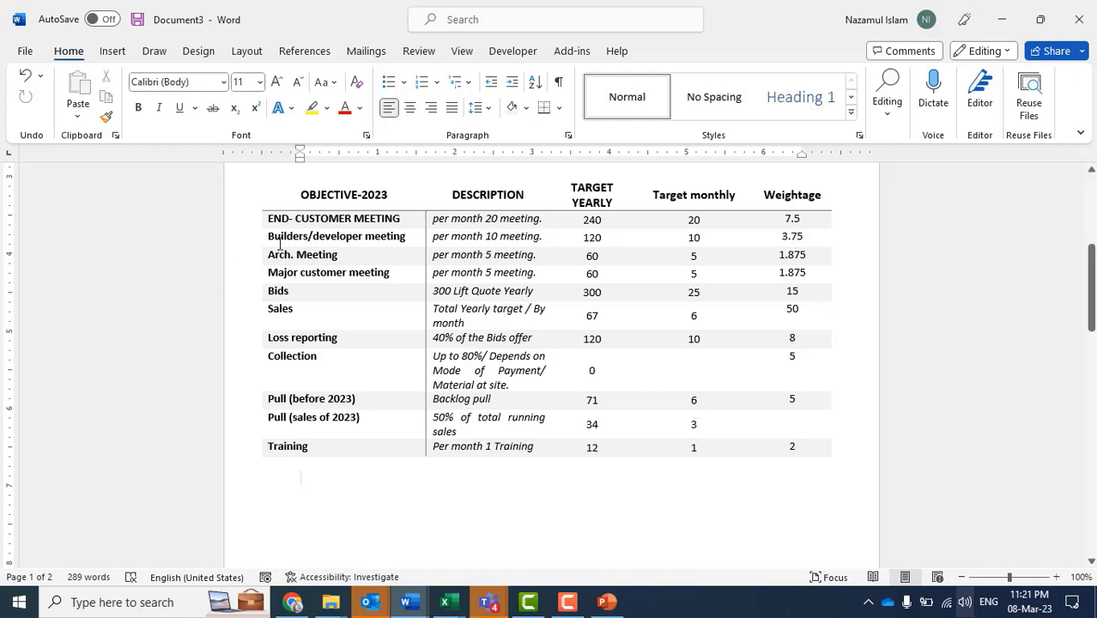
left_click(305, 294)
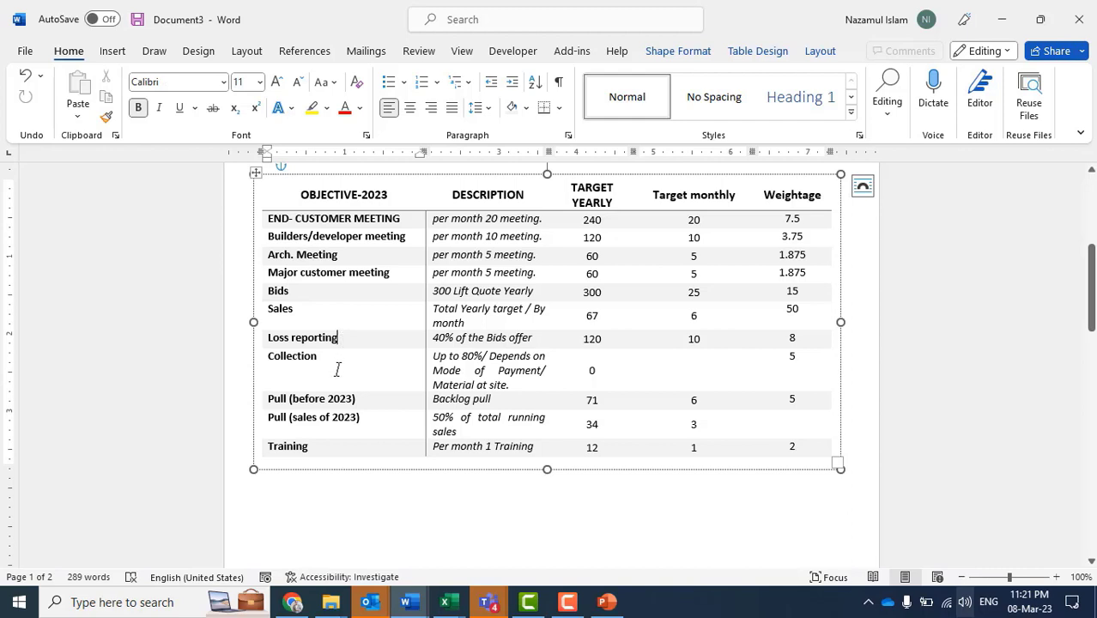
left_click(327, 399)
mouse_move(188, 316)
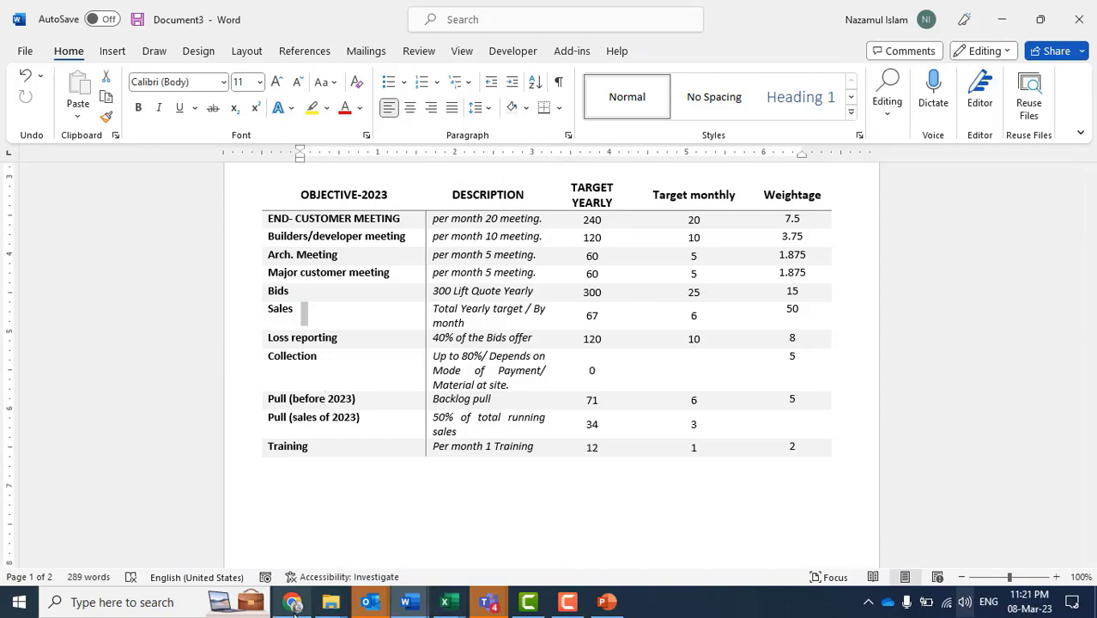
Switch to the Sales Database in Chrome, look over Sales Bids Raw Data, and point out a monthly meeting target in Live KPI.
left_click(292, 605)
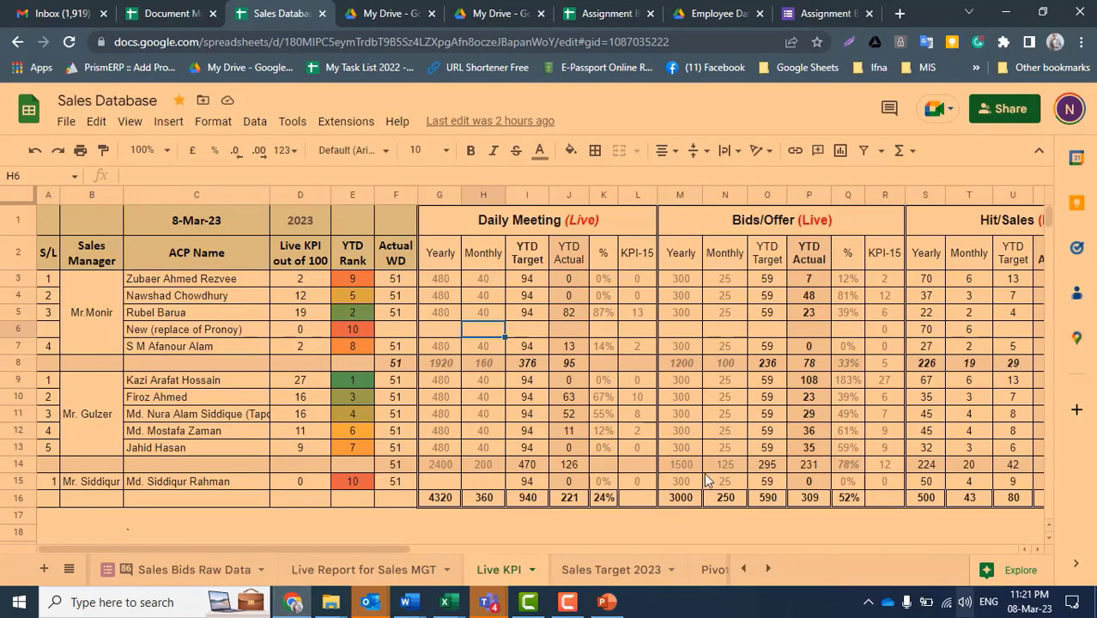
left_click(178, 574)
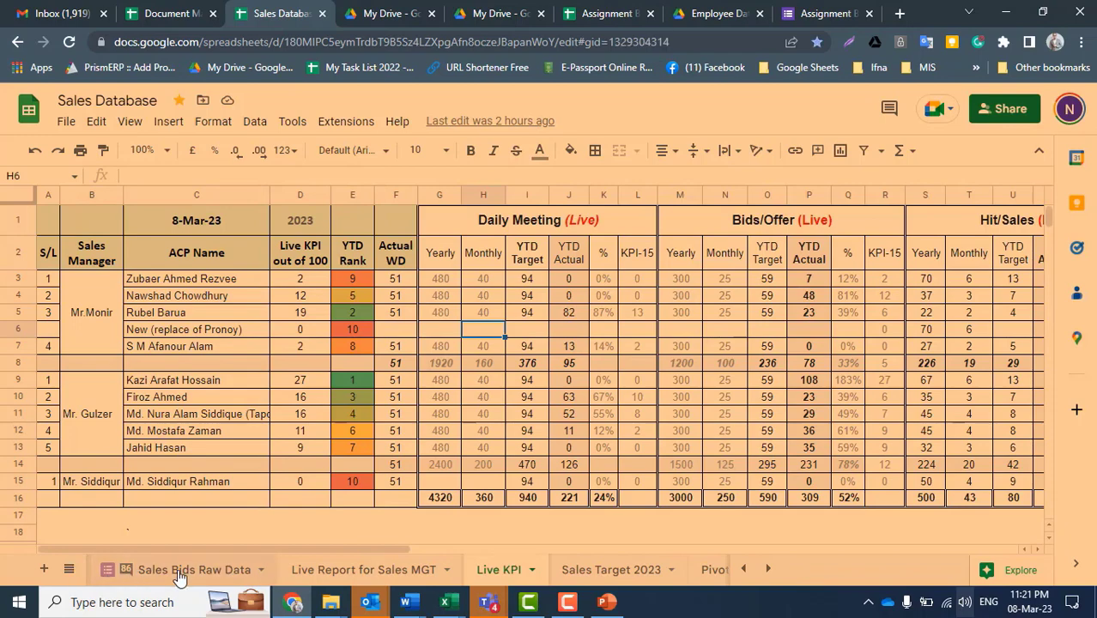
scroll(303, 416, "down", 5)
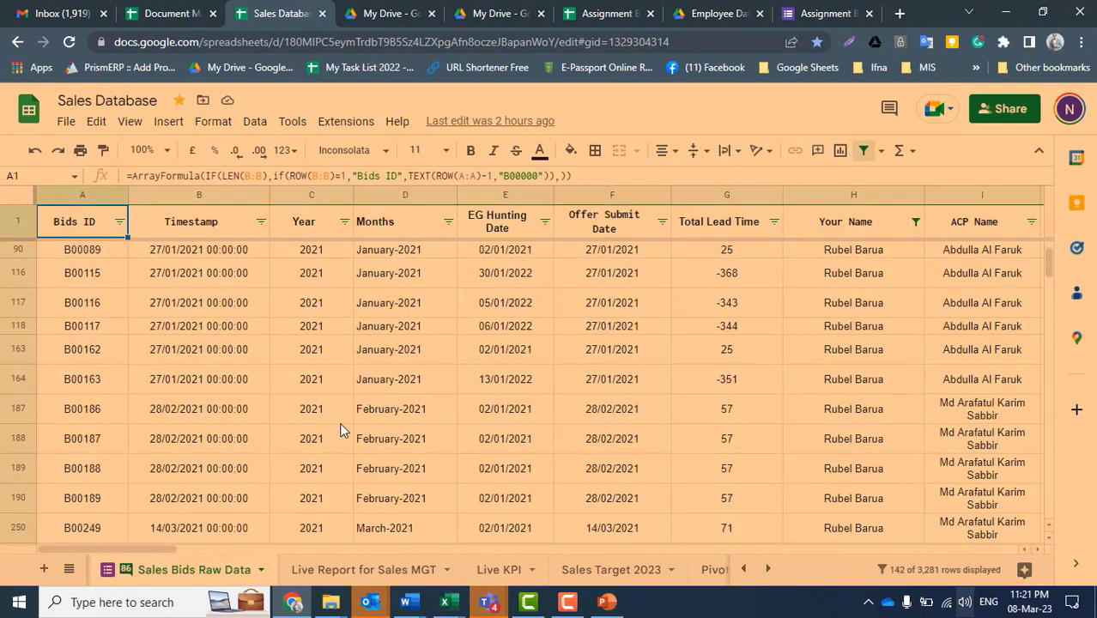
left_click(125, 569)
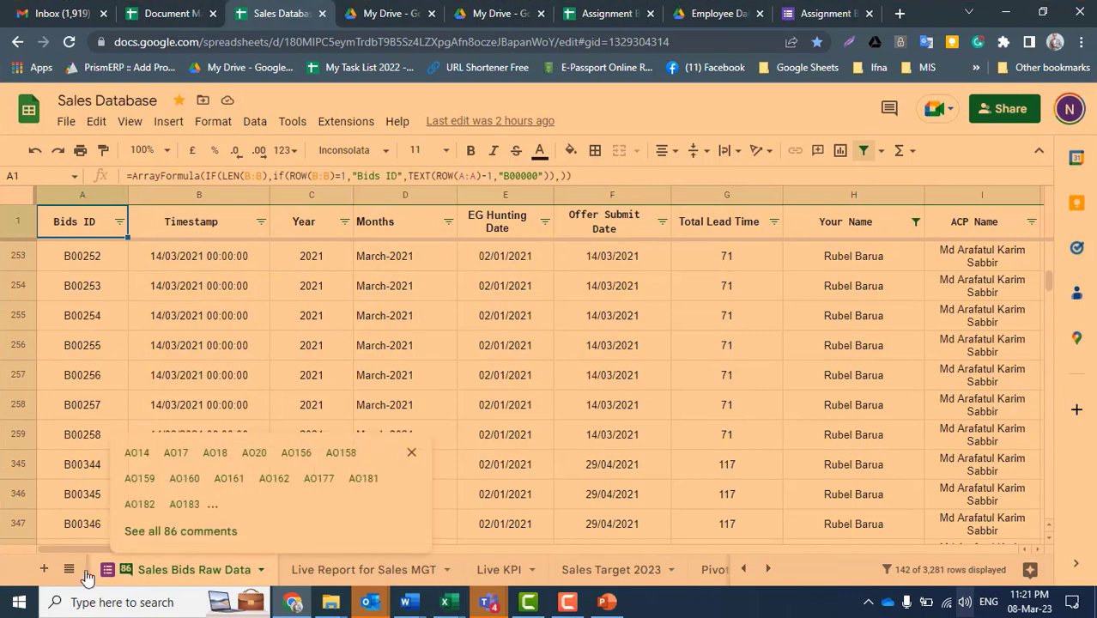
left_click(523, 577)
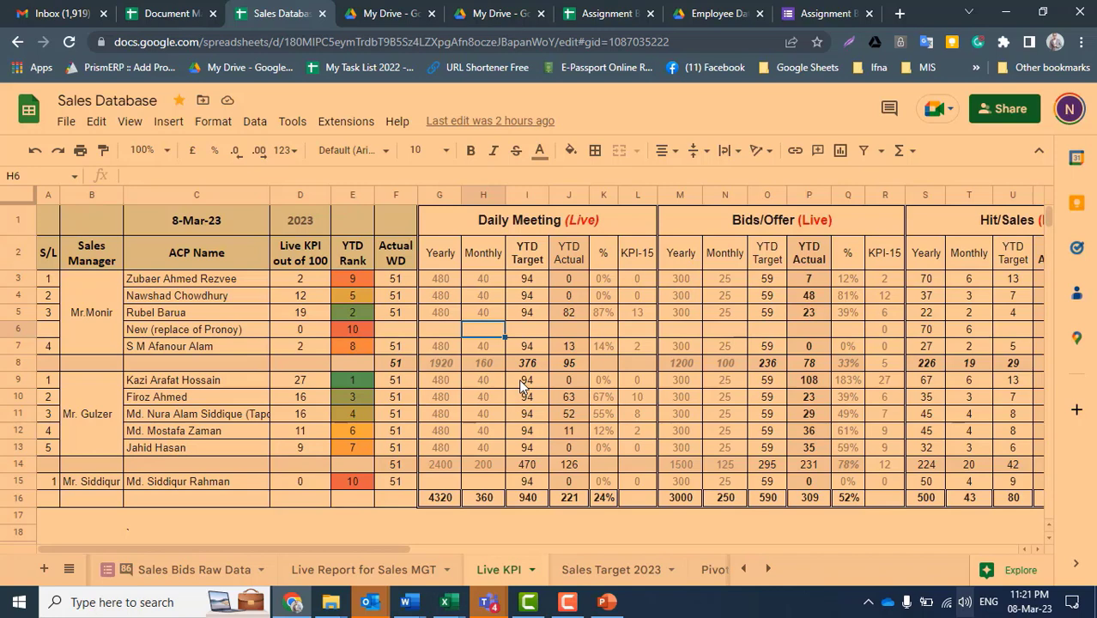
left_click(482, 384)
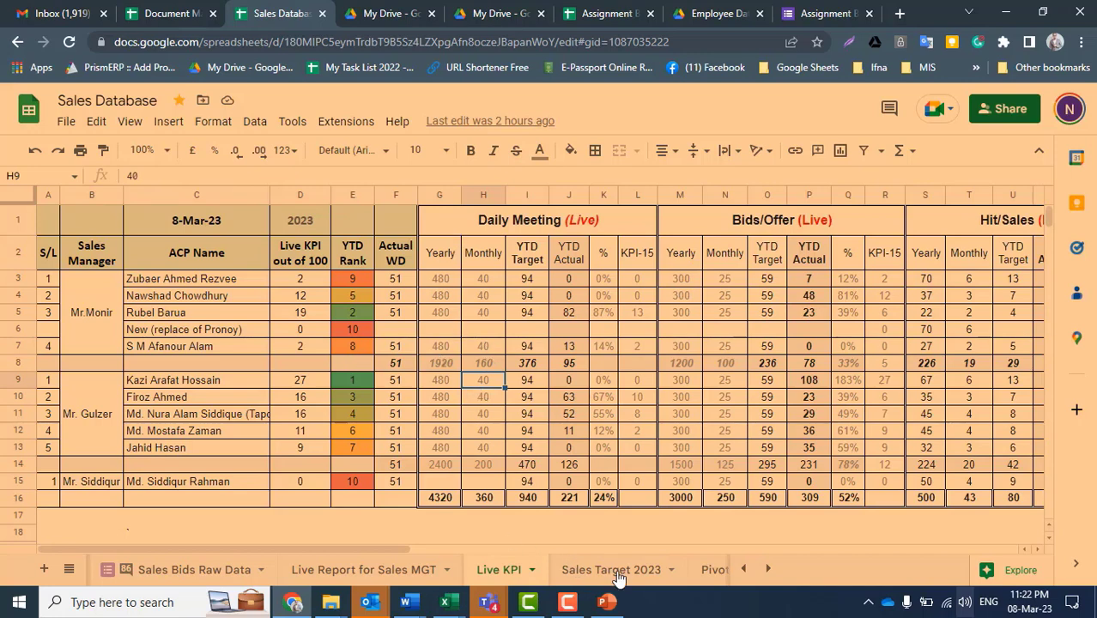
Switch to the Word document "11. November Target vs Achievement 22" and view its sales team table for November 2022.
left_click(416, 605)
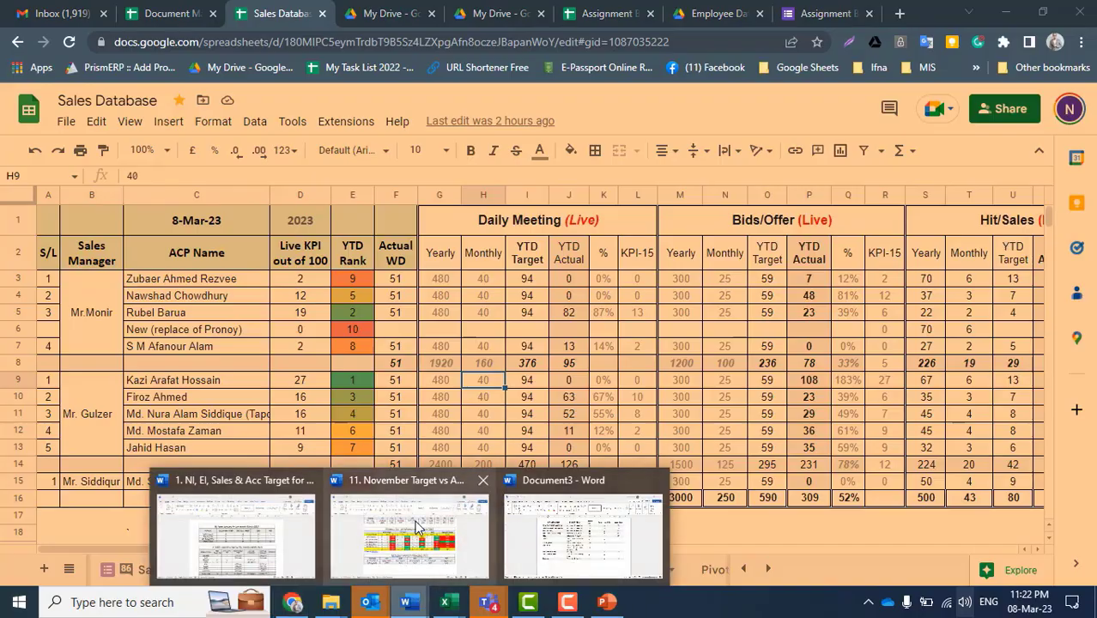
left_click(417, 532)
scroll(580, 367, "up", 10)
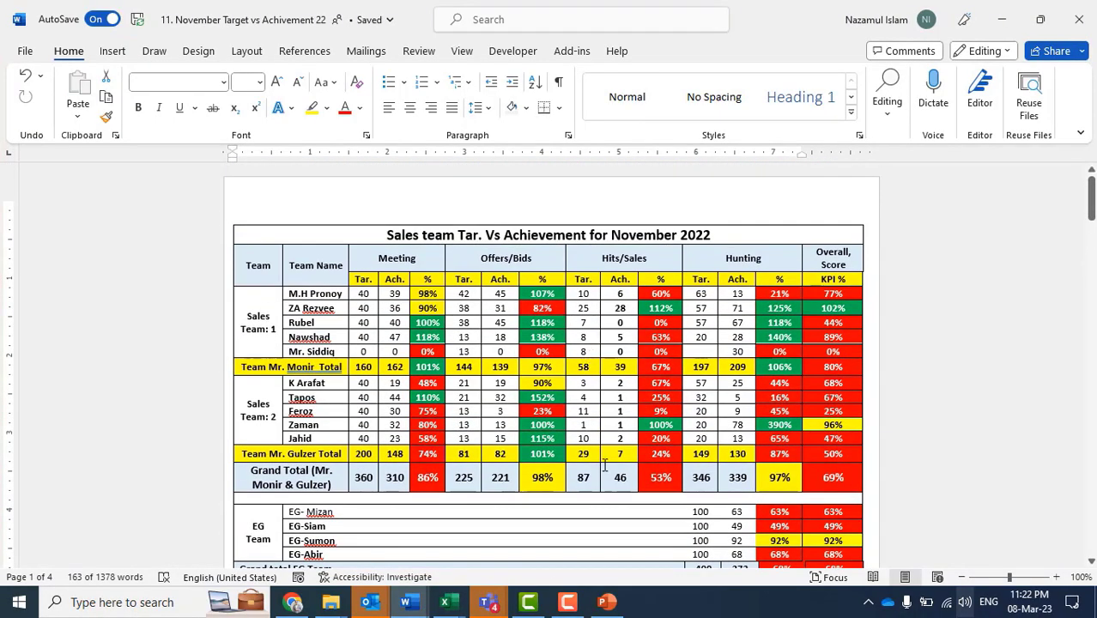
Return to Document3 and highlight the Start of Site target column in the Nov 2022 sample team table.
mouse_move(409, 605)
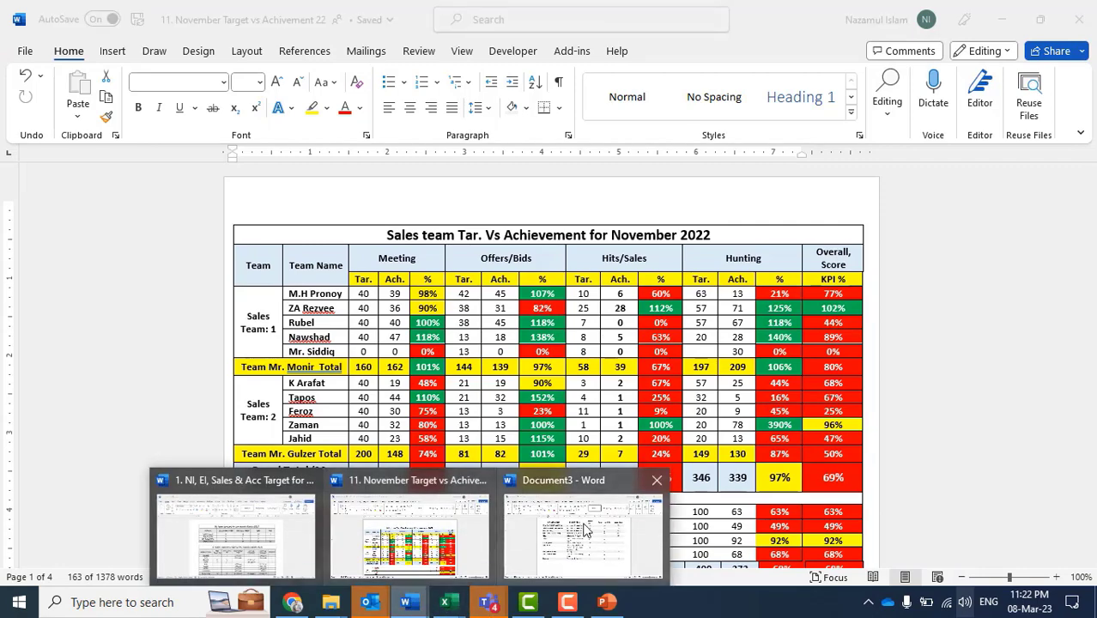
left_click(541, 536)
scroll(566, 427, "down", 15)
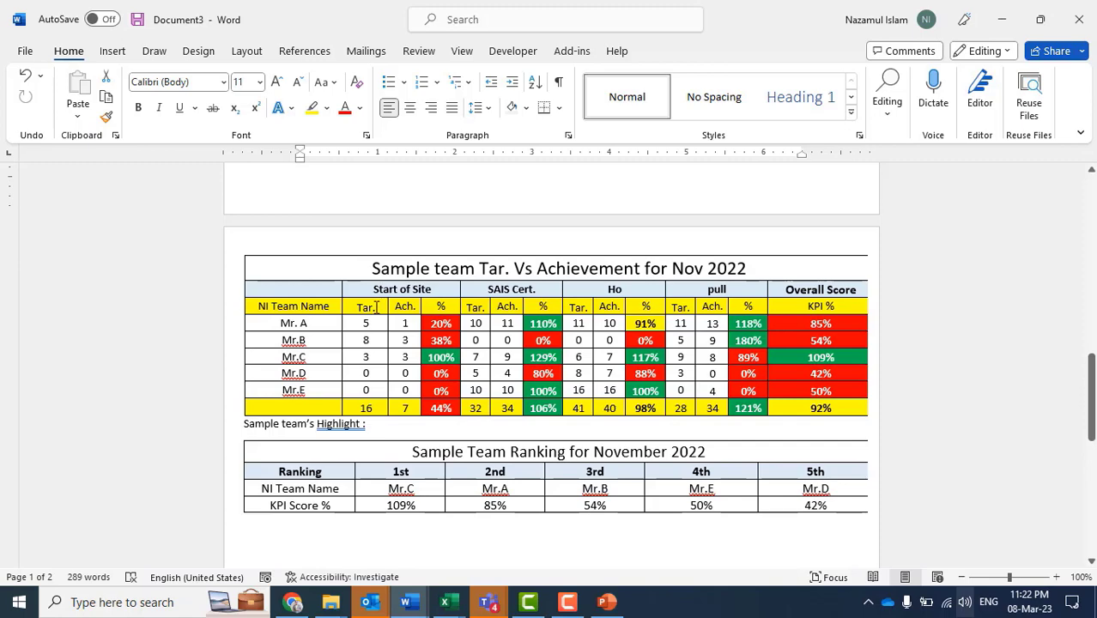
left_click_drag(378, 307, 376, 408)
Go back to the 2023 objectives table and point out the Sales objective's yearly and monthly targets.
scroll(404, 371, "up", 10)
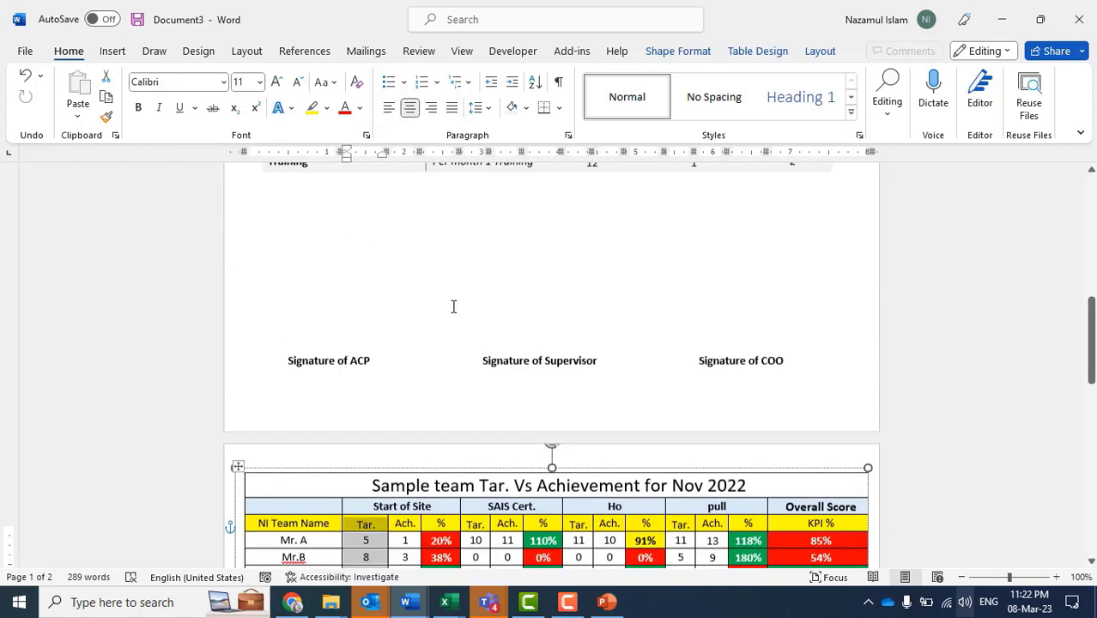
scroll(606, 413, "down", 3)
left_click(606, 413)
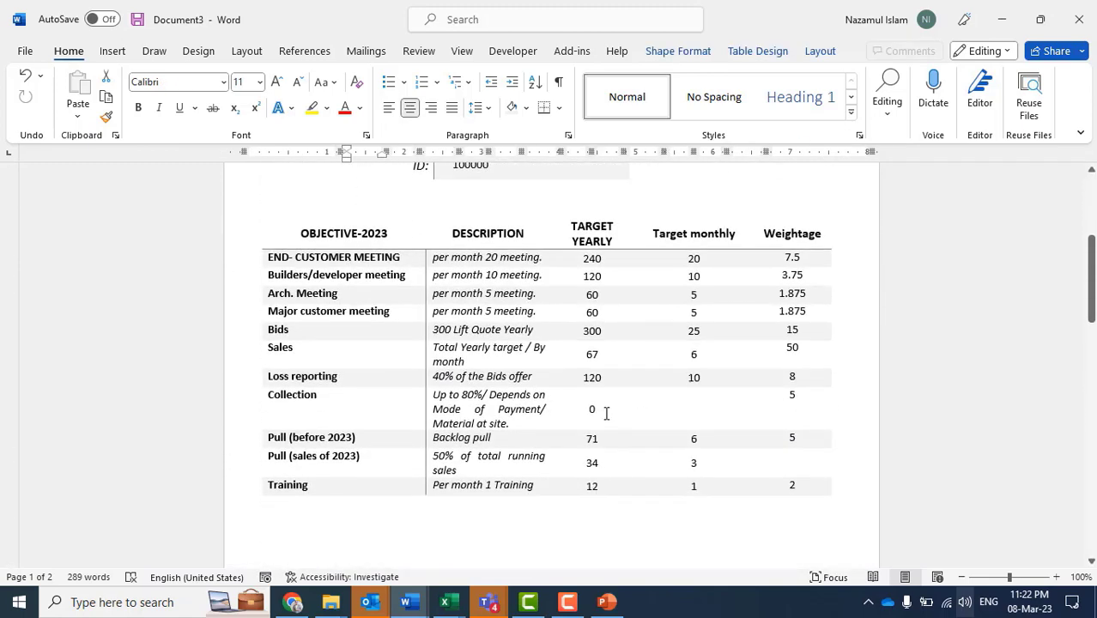
left_click(600, 357)
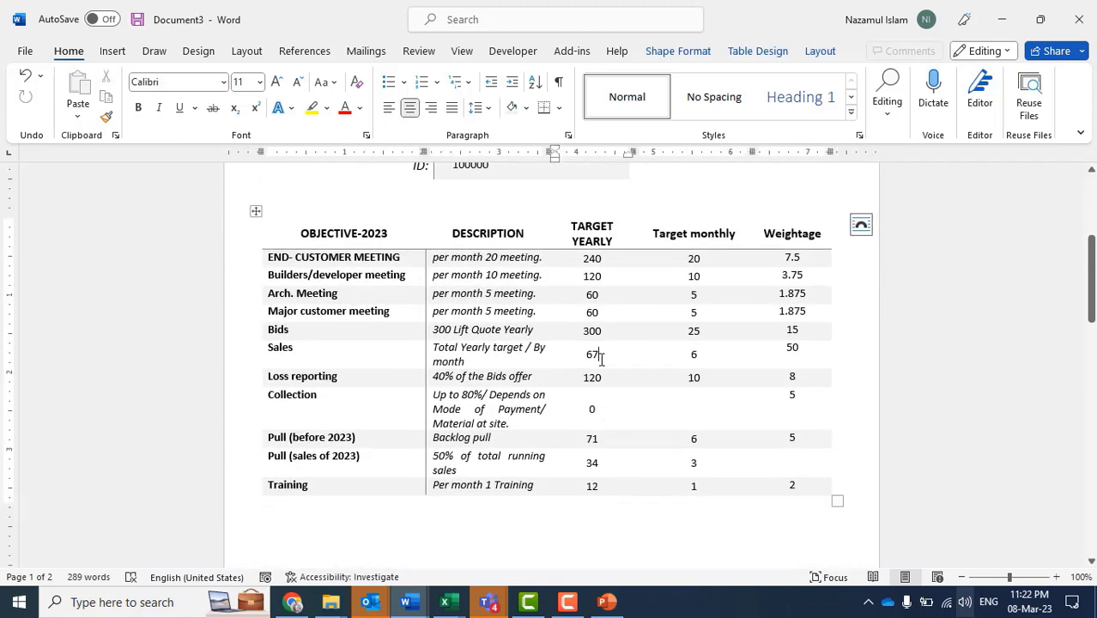
left_click(698, 355)
Point out Mr. A's Start of Site and SAIS Cert. figures and the team's total KPI % in the Nov 2022 table.
scroll(699, 358, "down", 10)
scroll(698, 359, "down", 3)
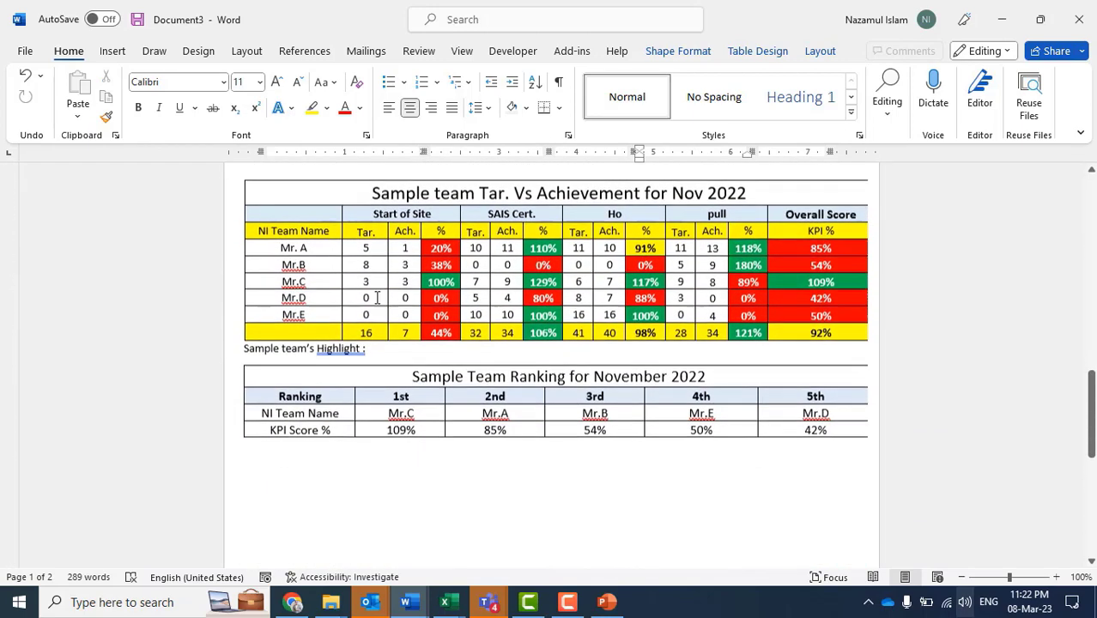
left_click(370, 247)
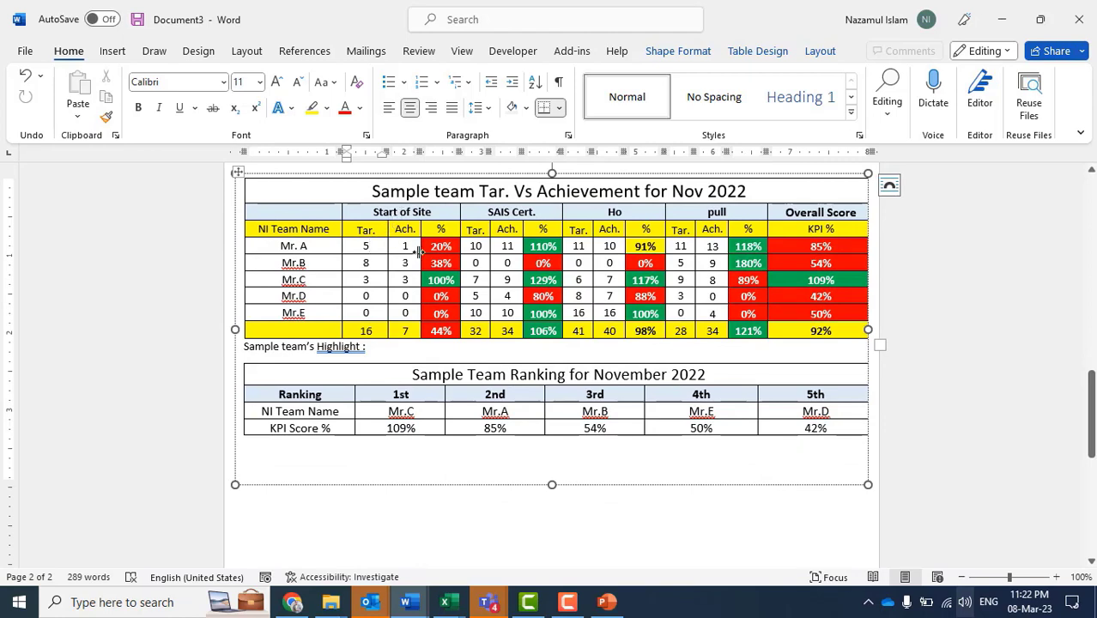
left_click(486, 247)
left_click(502, 246)
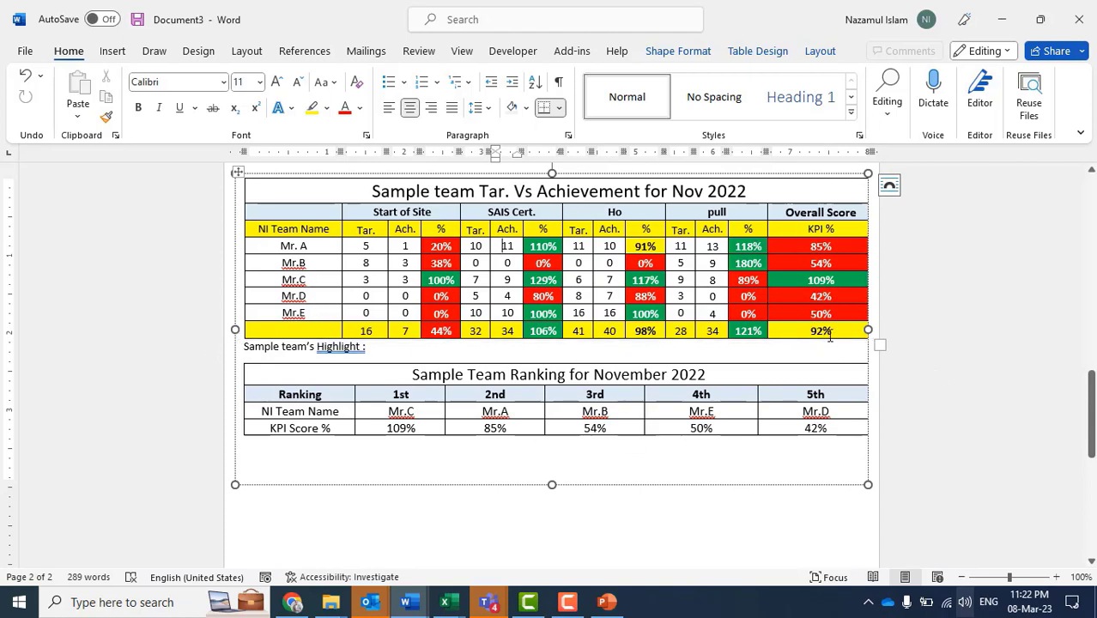
scroll(837, 351, "up", 1)
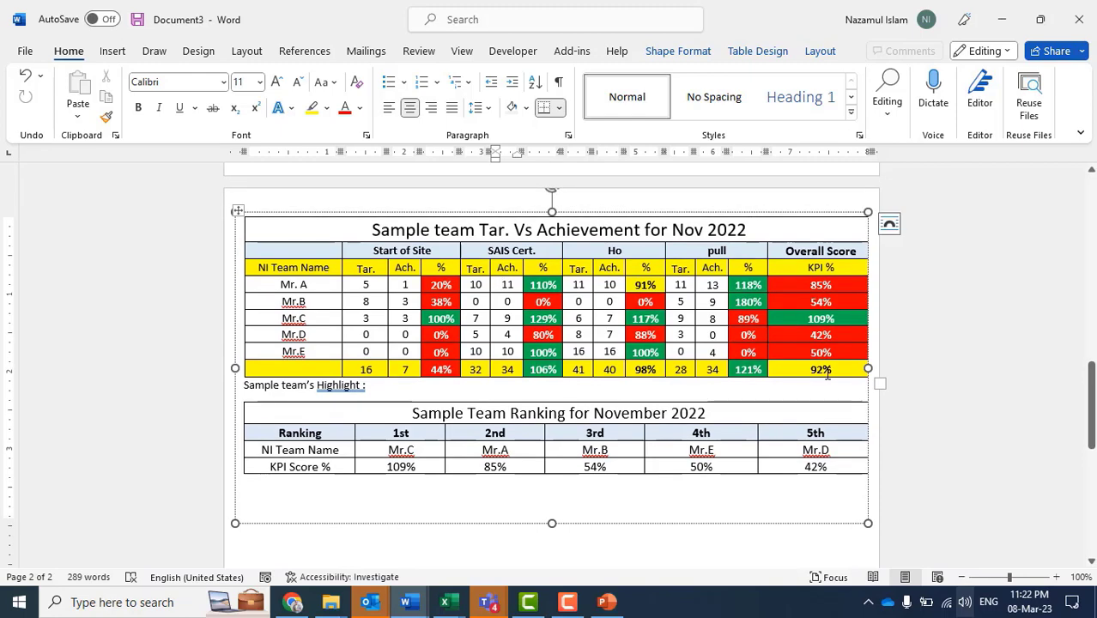
left_click(827, 371)
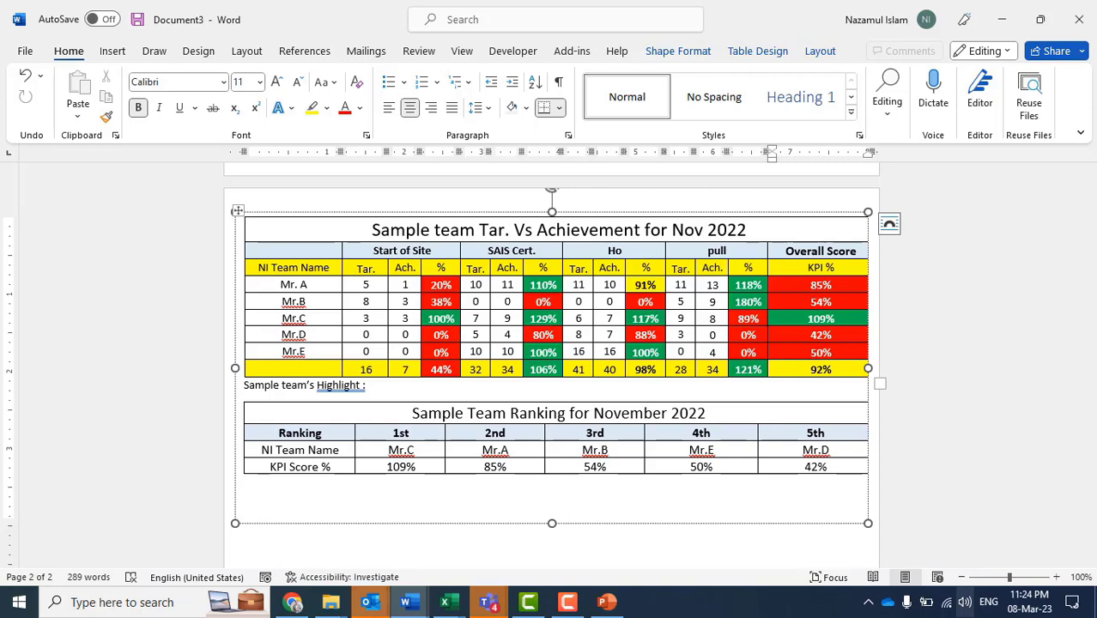
left_click(733, 397)
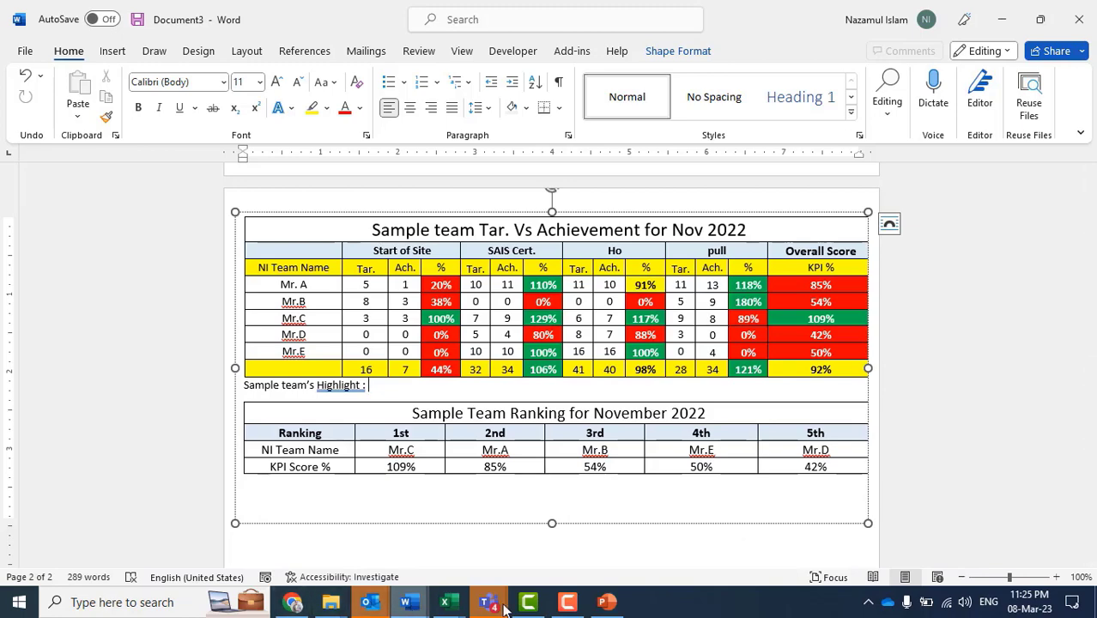
Switch from Word to Excel and bring the Employee Data-1 workbook with the Data_Range_Group sheet to the front.
left_click(450, 605)
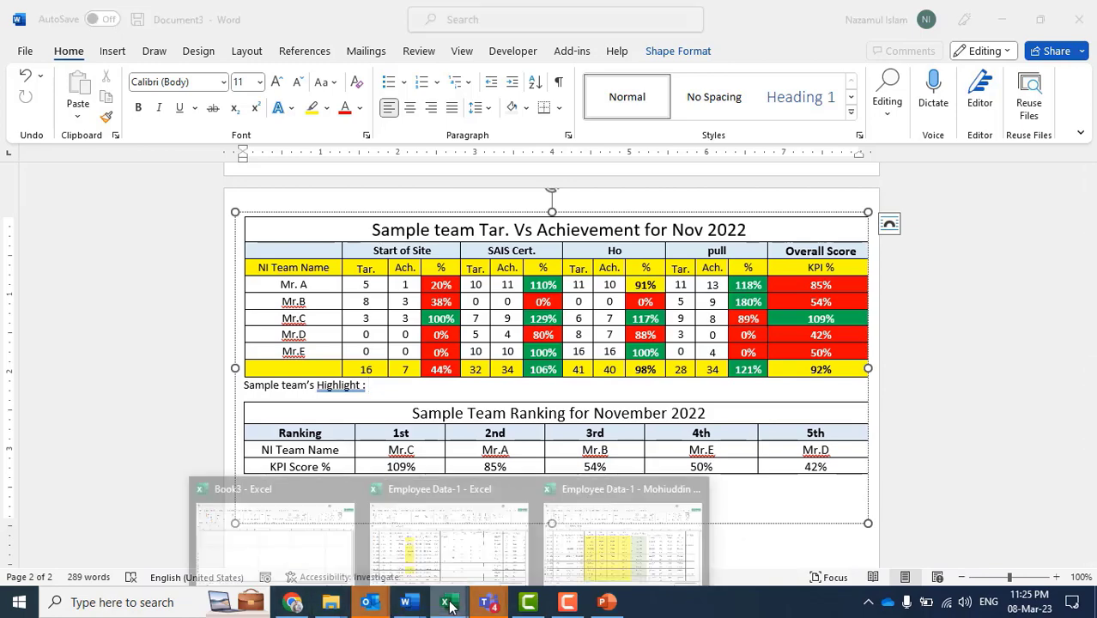
left_click(554, 543)
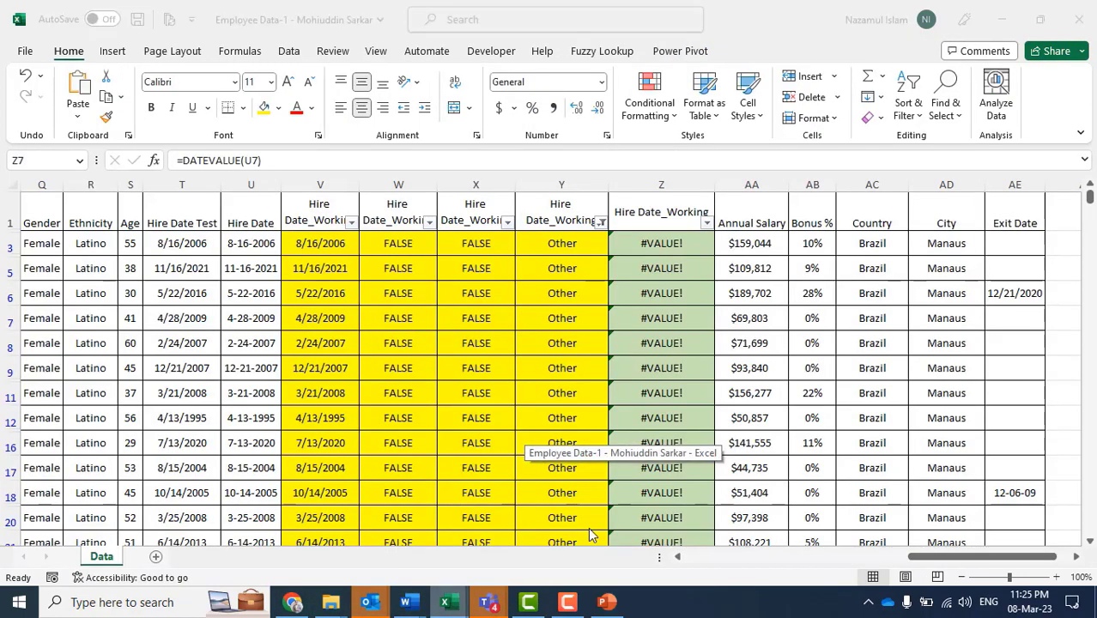
left_click(446, 603)
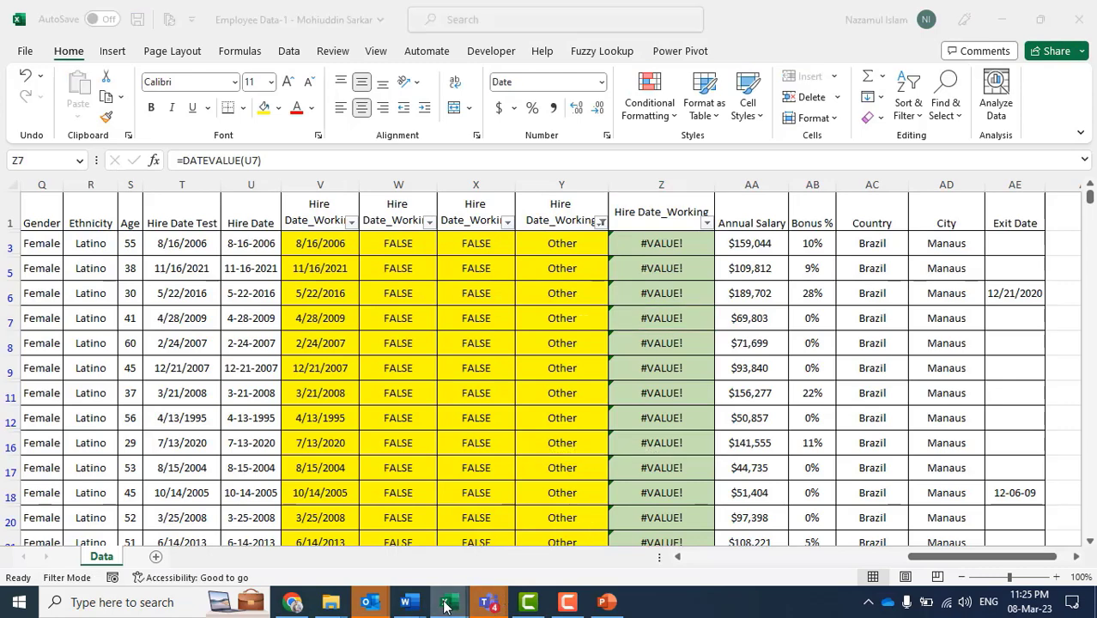
left_click(491, 557)
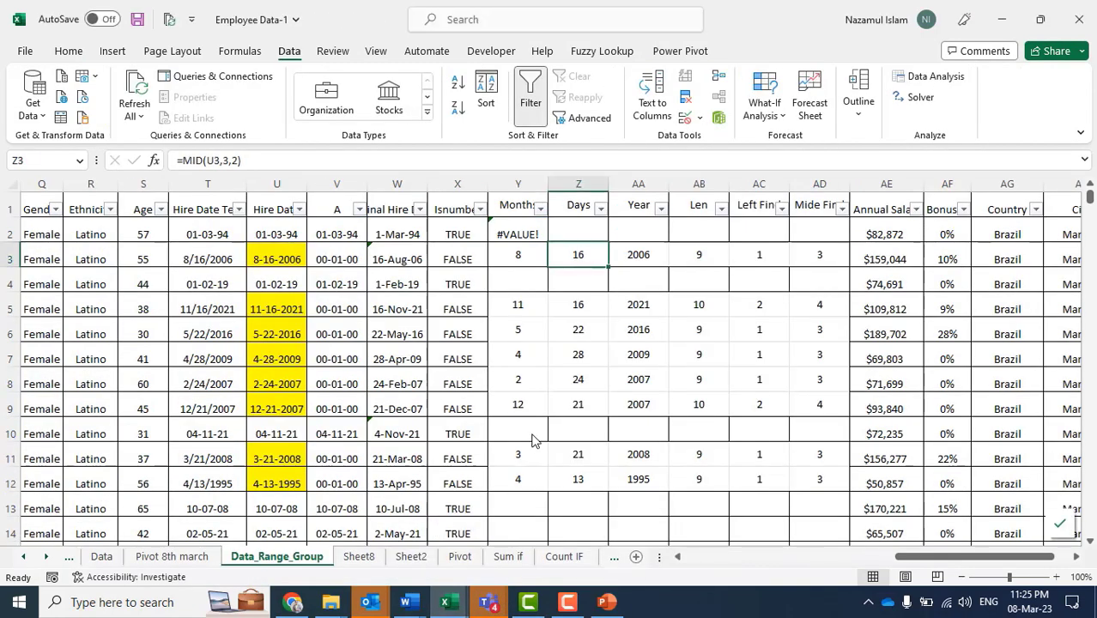
Look through Sheet8, Sheet2 and Pivot 8th march, highlighting the values in K3:K6 of Sheet2.
left_click(359, 557)
left_click(410, 557)
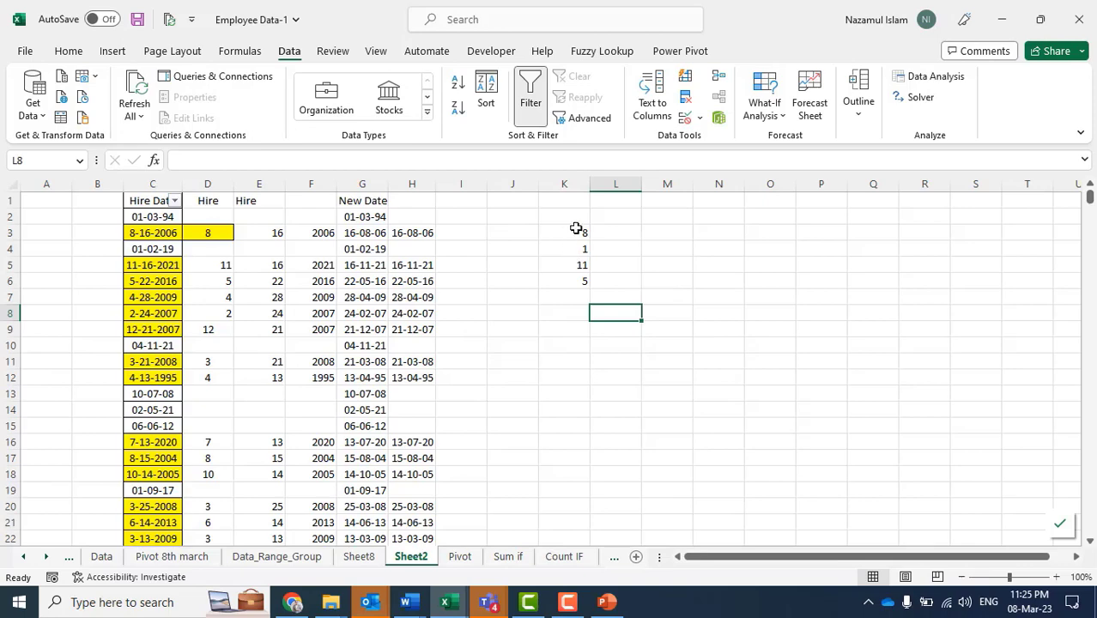
left_click_drag(577, 230, 578, 277)
left_click(515, 345)
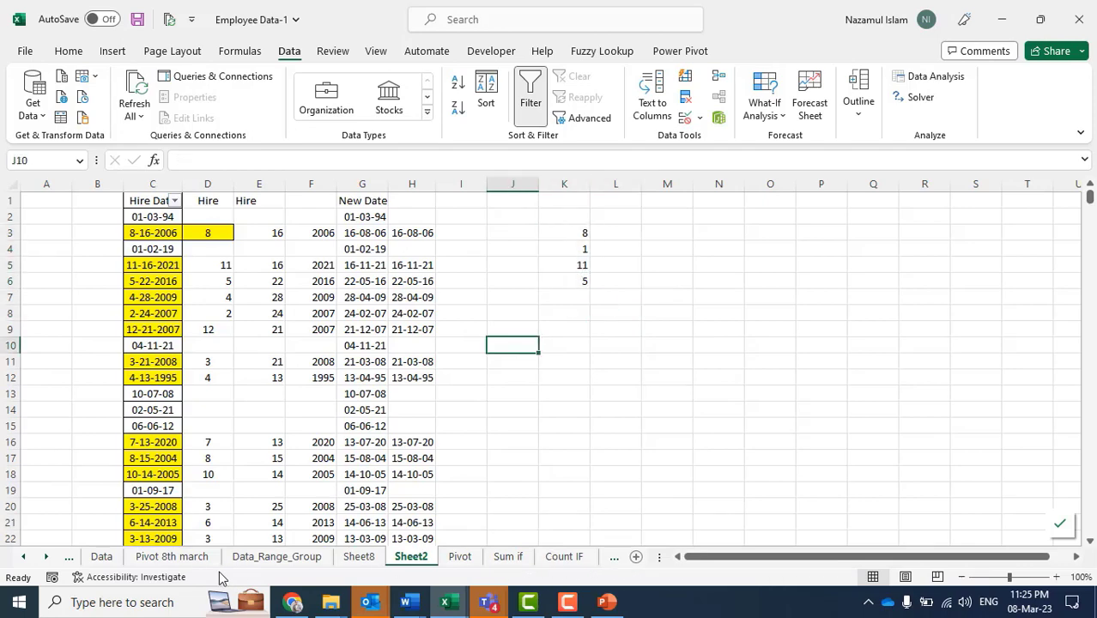
left_click(189, 556)
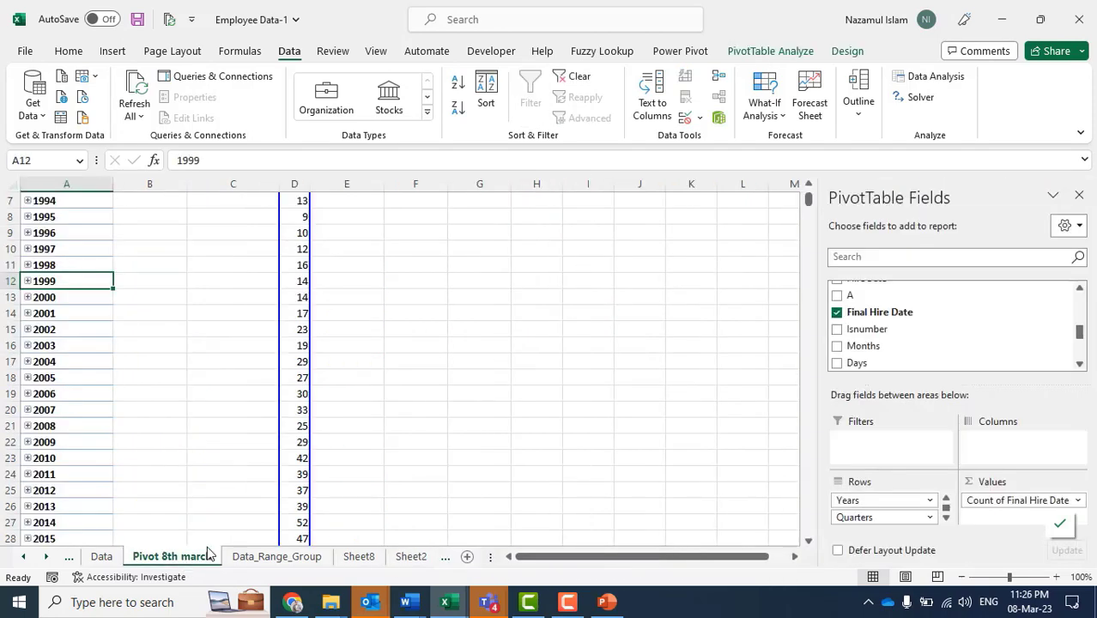
Return to the Data_Range_Group sheet and inspect row 3's Isnumber formula and its Months and Days cells.
left_click(276, 557)
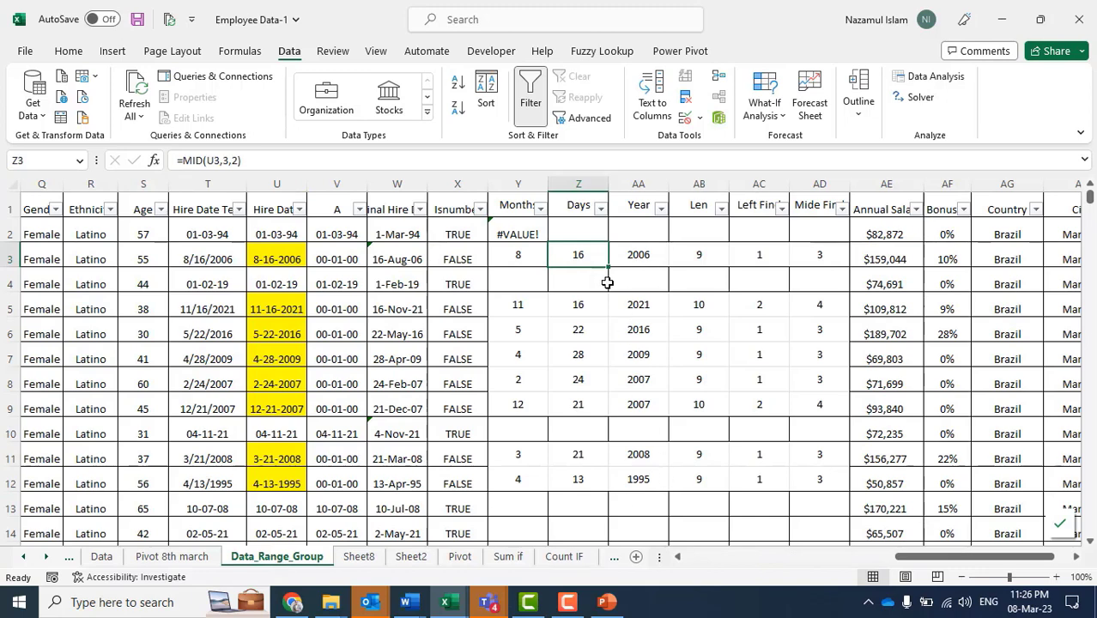
left_click(460, 256)
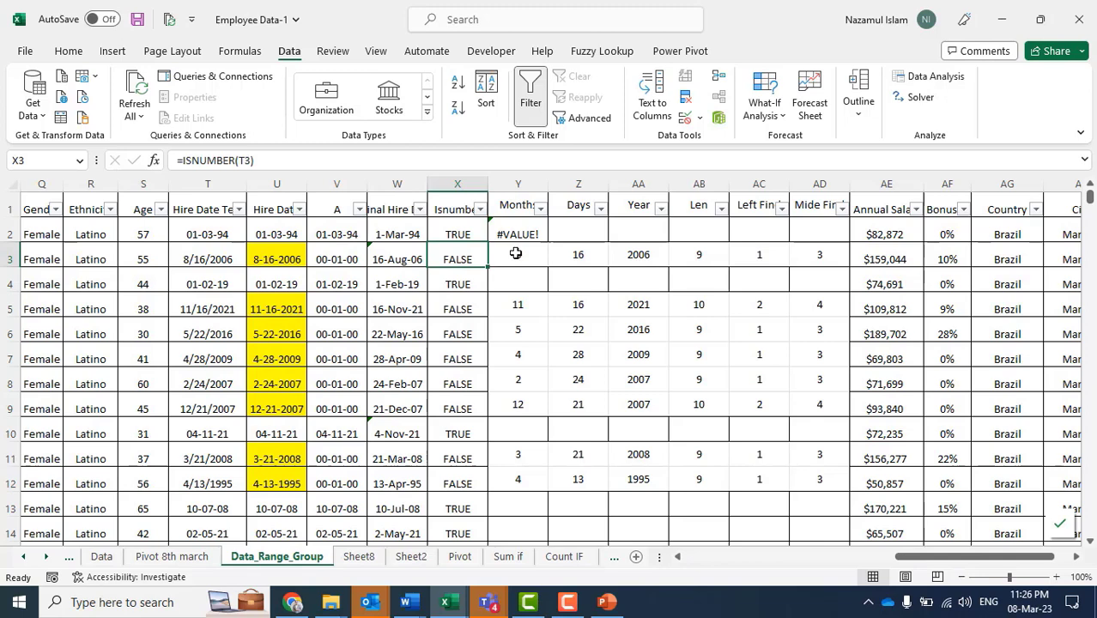
left_click_drag(515, 253, 567, 263)
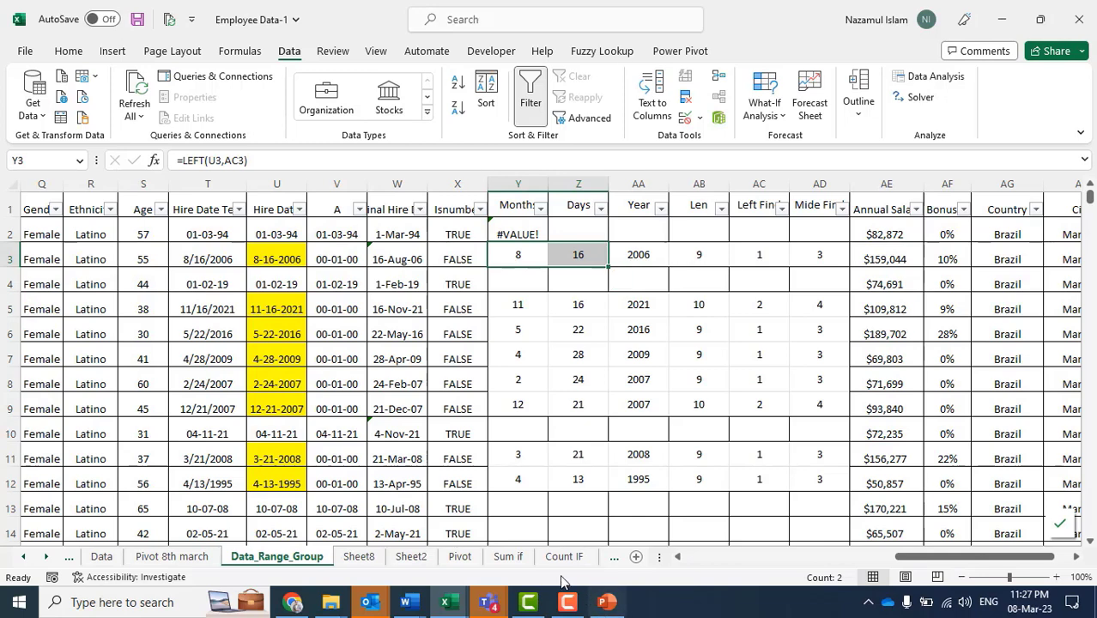
left_click(567, 602)
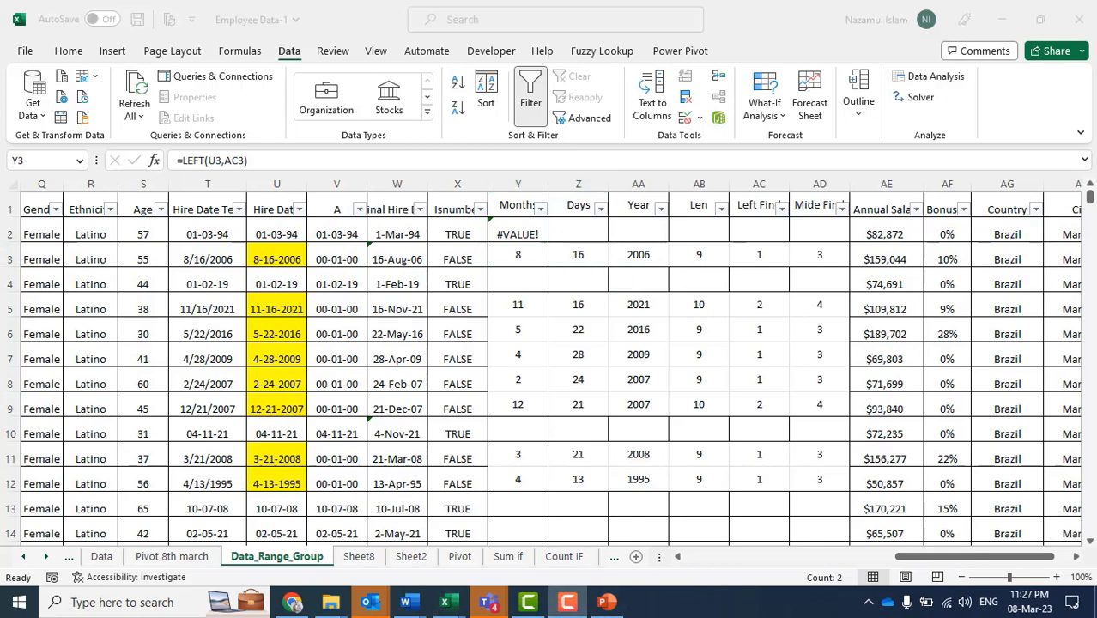